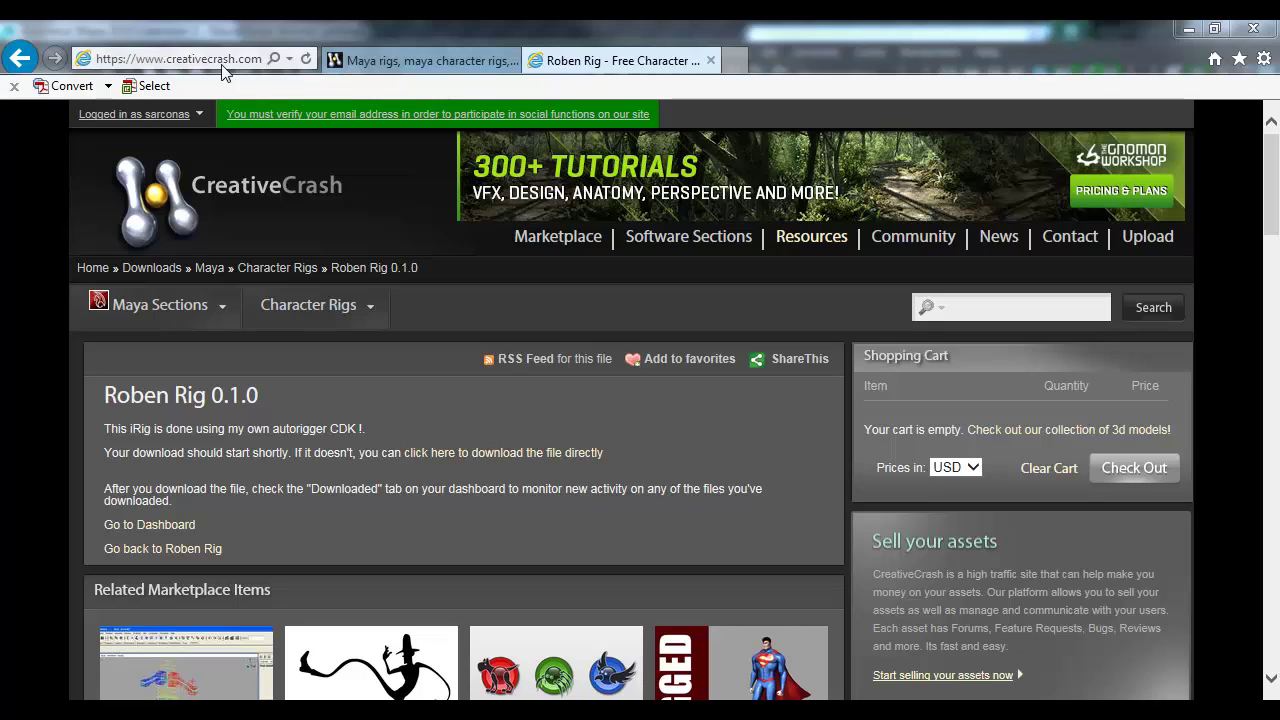
Step: Open google.com in a new browser tab
left_click(175, 308)
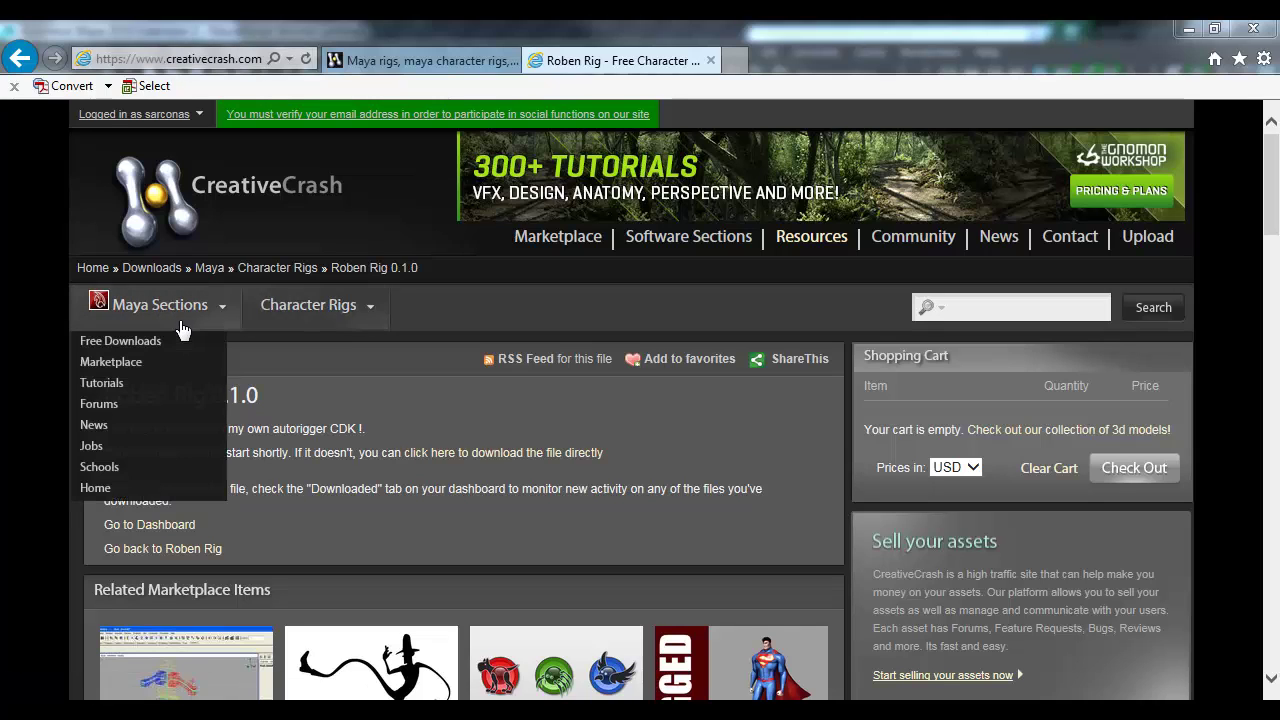
left_click(734, 60)
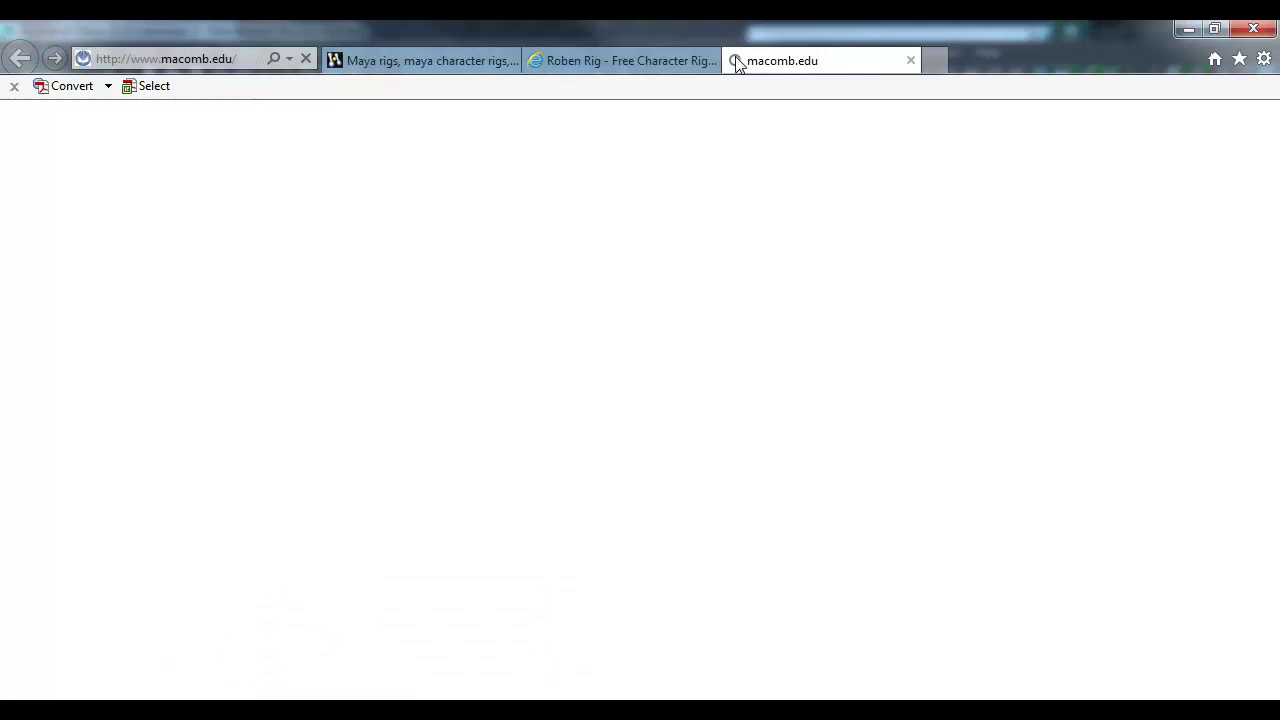
type("google.com/")
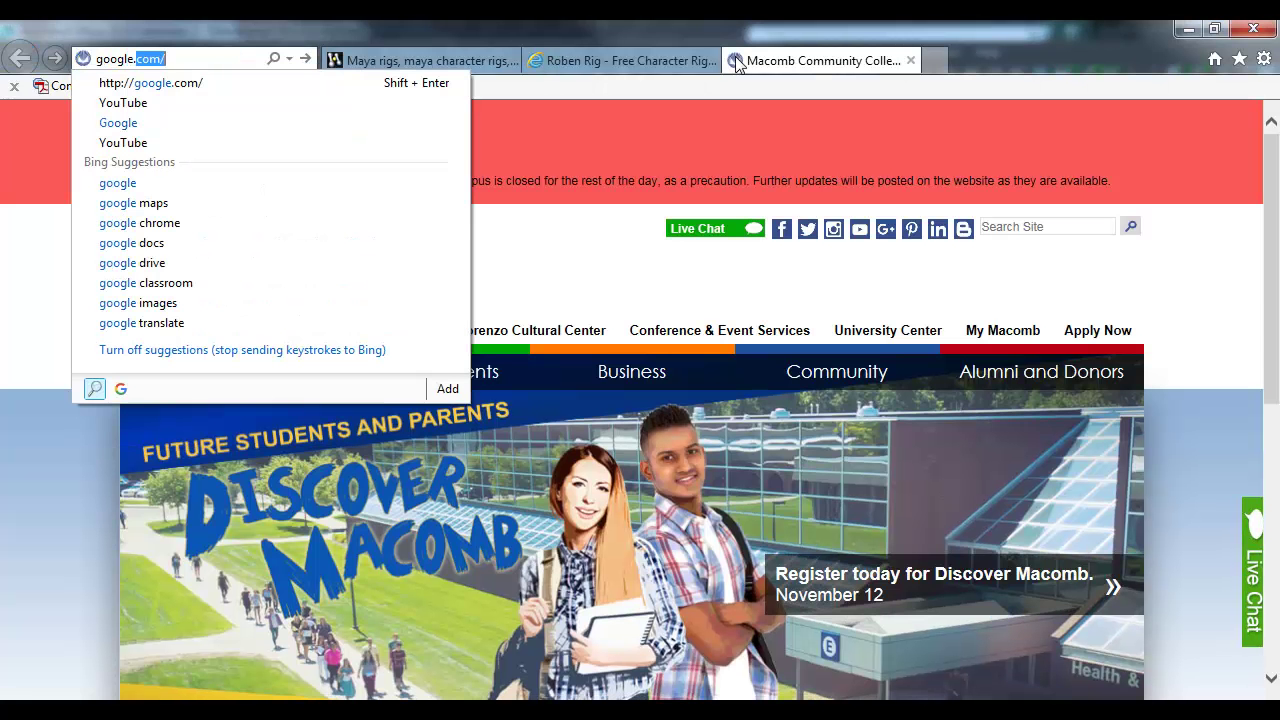
key("Return")
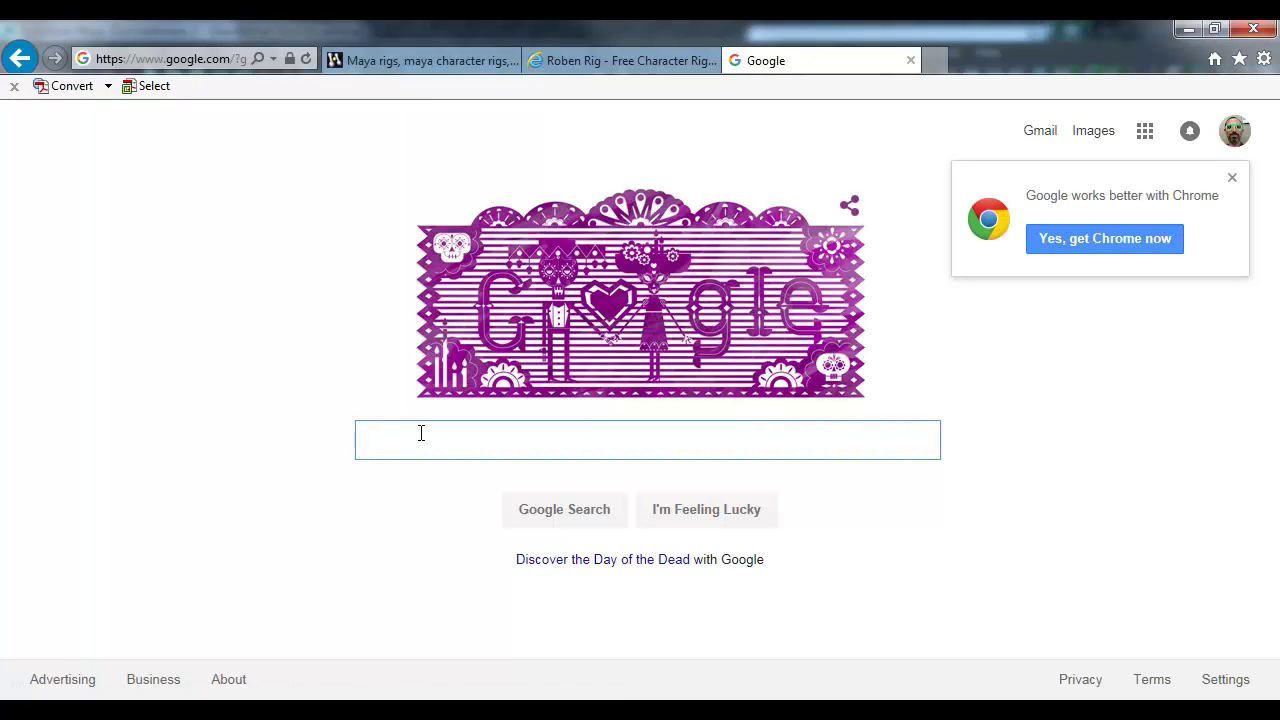
Step: Search Google for "creative crash maya rigs" and open the first Creative Crash character rigs result
type("creati")
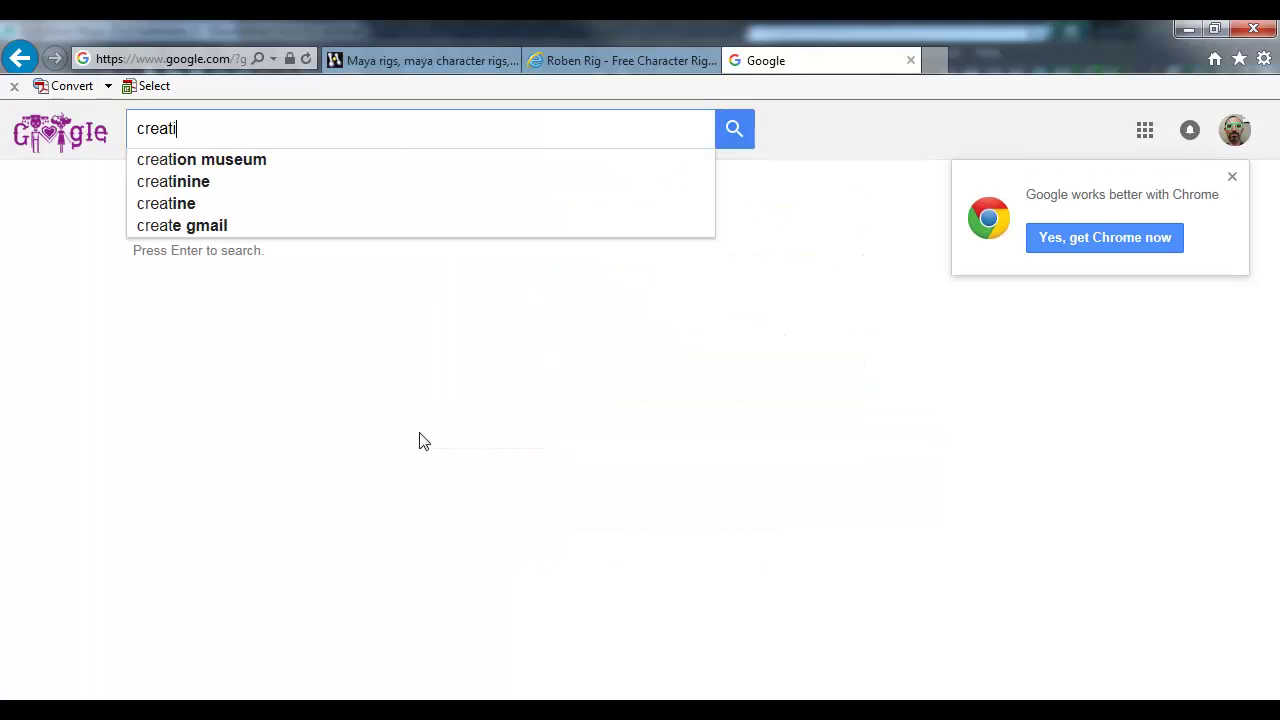
type("ve crash maya ")
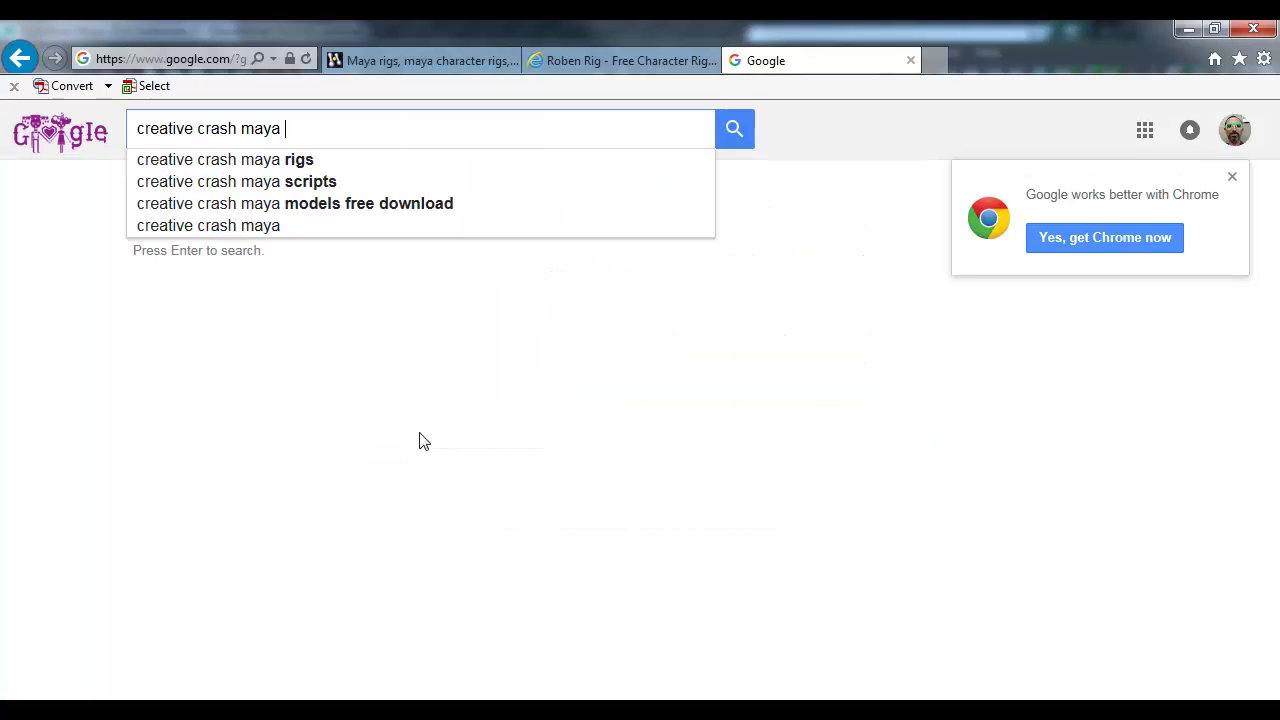
type("rigs")
key("Return")
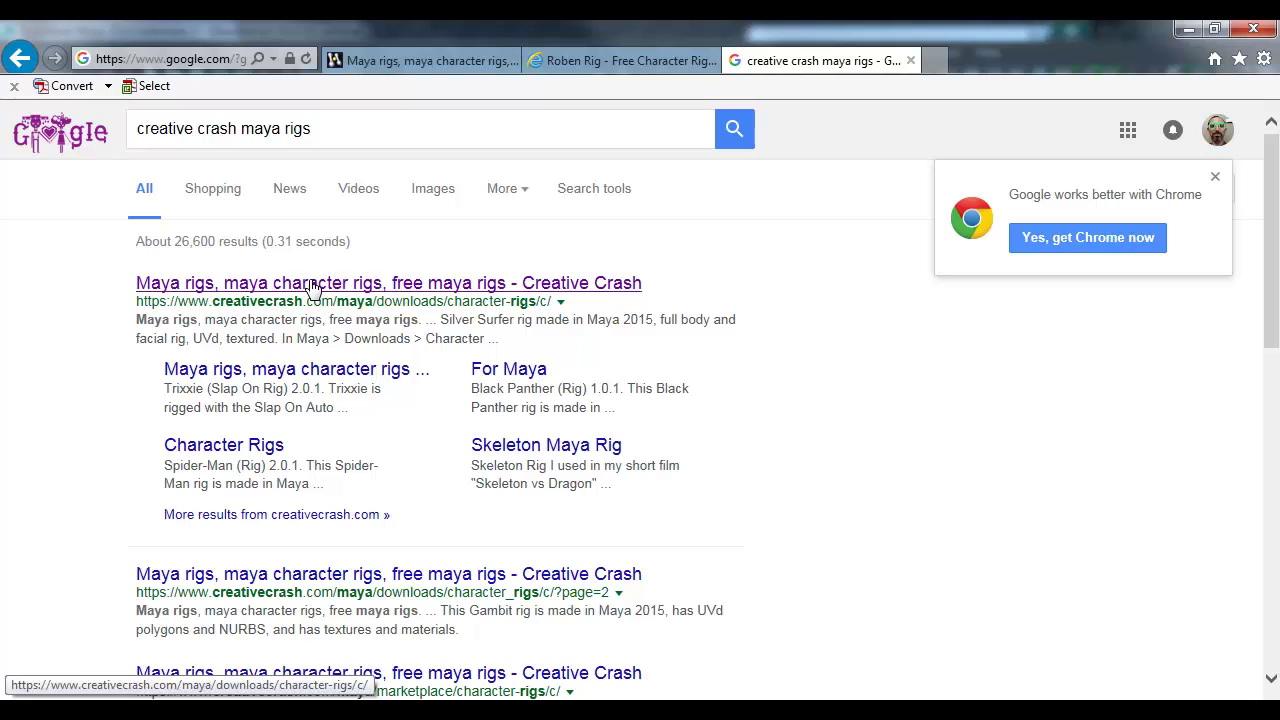
left_click(312, 285)
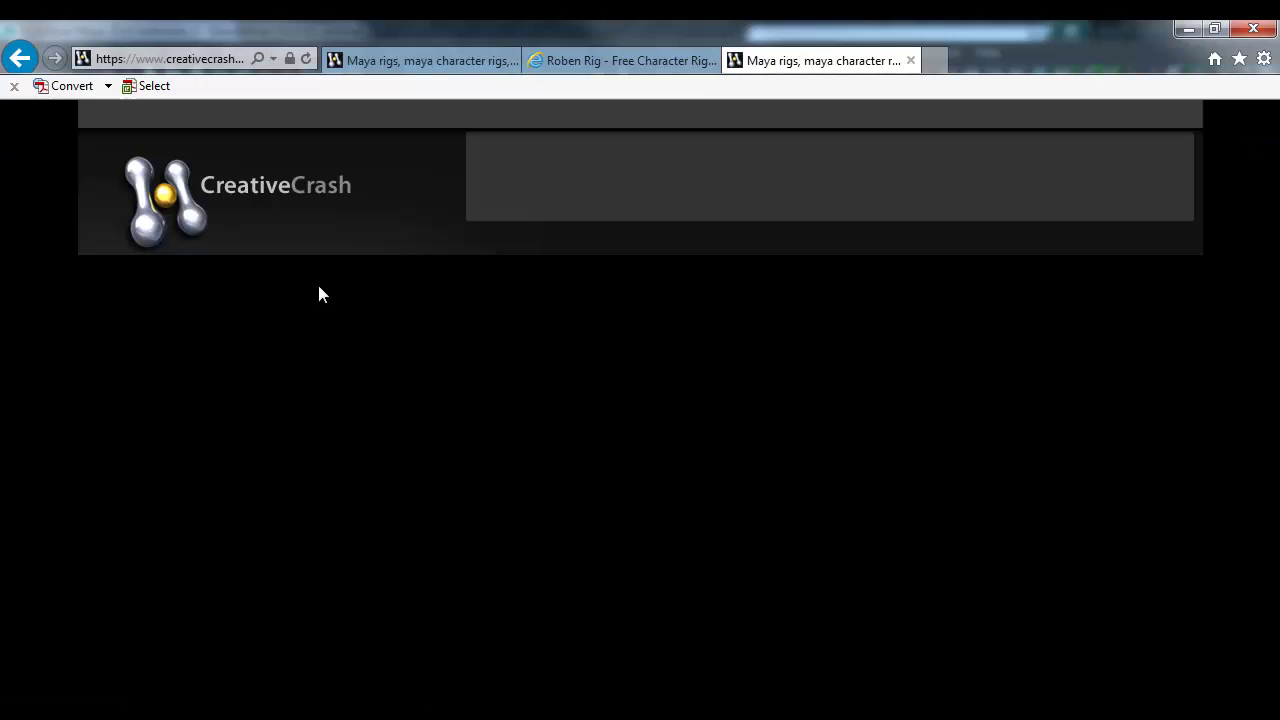
Step: Examine the list of Maya character rigs, comparing which are free and which are paid, through the end of the first page
scroll(437, 274, "down", 1)
scroll(437, 266, "down", 1)
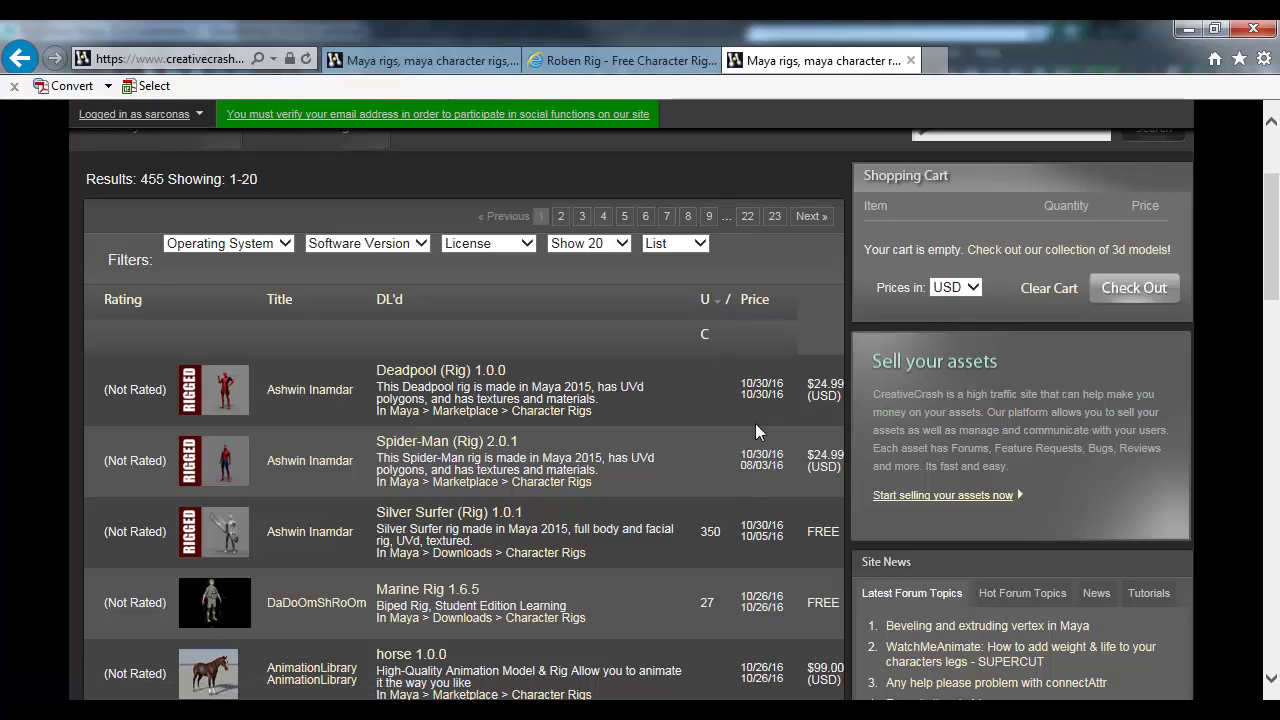
left_click_drag(808, 383, 845, 397)
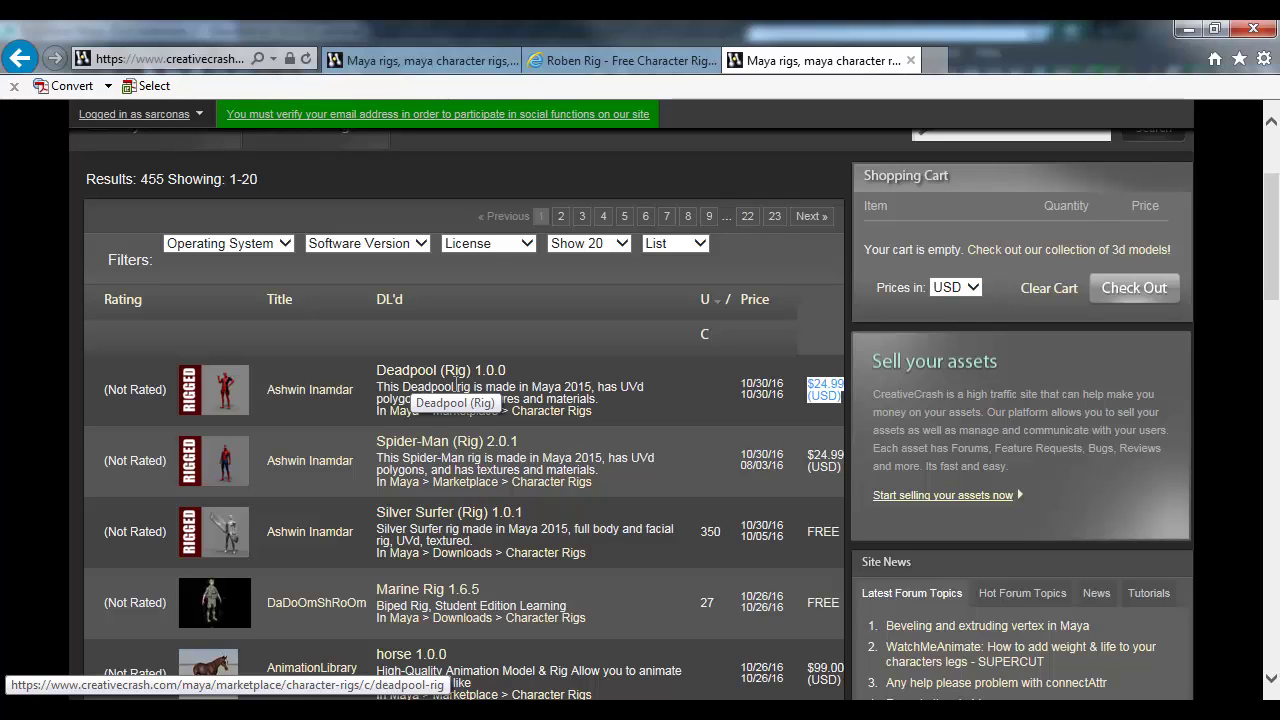
scroll(763, 428, "down", 1)
scroll(539, 433, "down", 1)
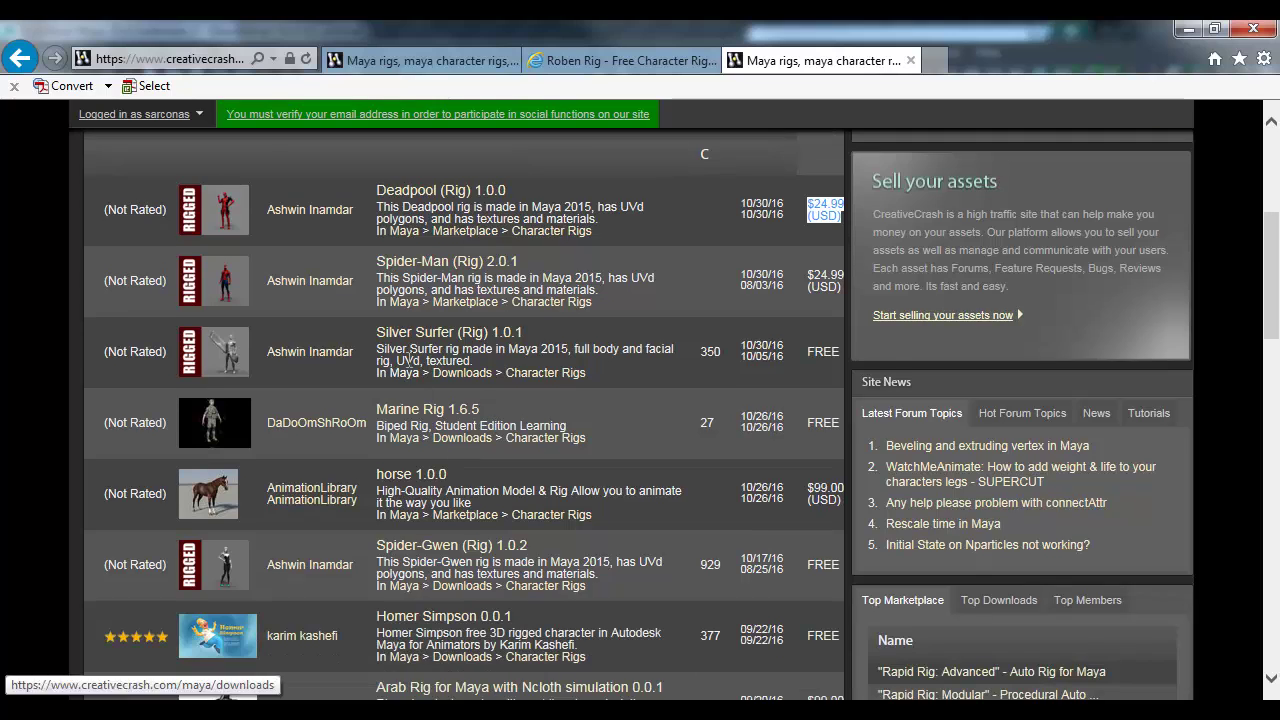
scroll(420, 337, "down", 1)
scroll(405, 330, "down", 1)
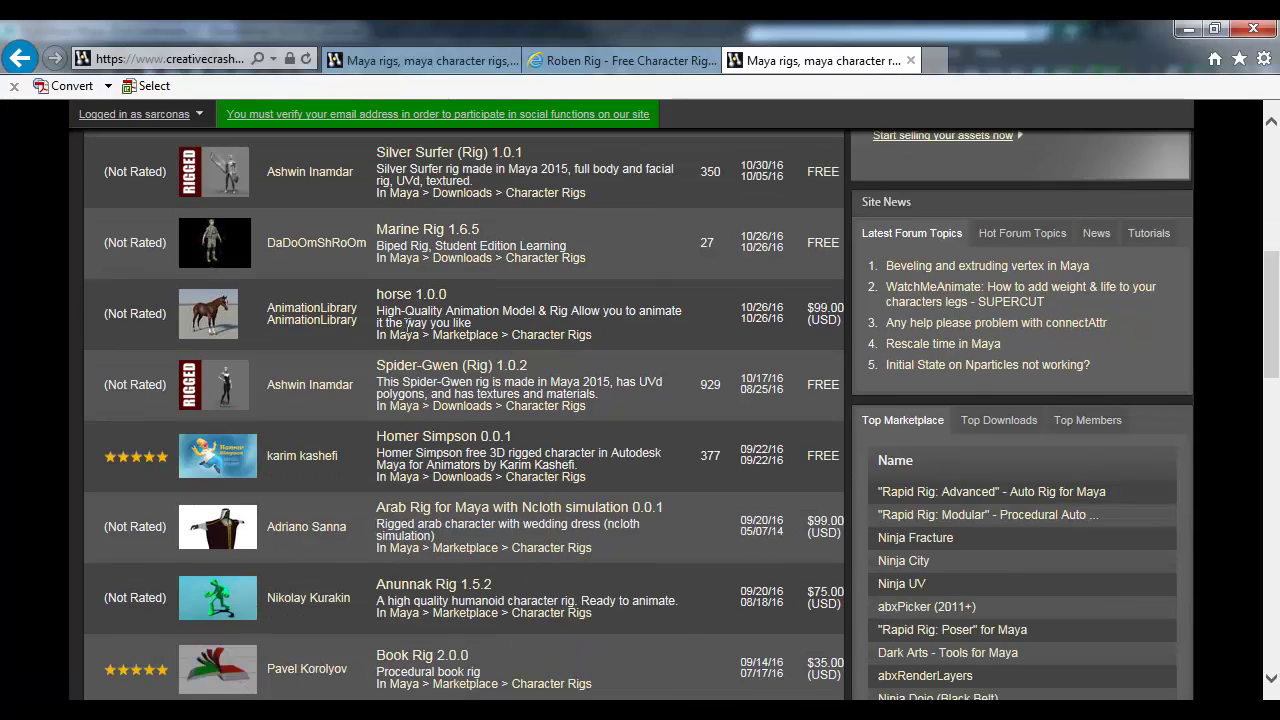
scroll(422, 290, "down", 1)
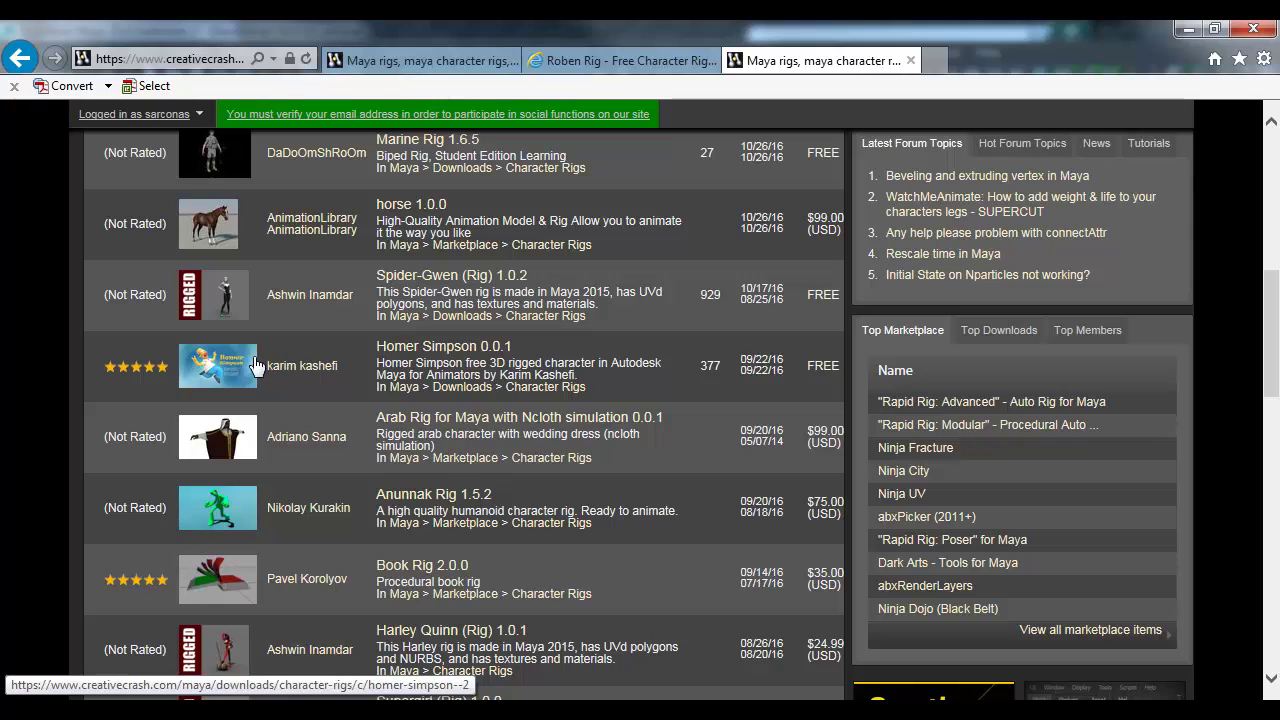
scroll(523, 350, "down", 1)
scroll(288, 355, "down", 1)
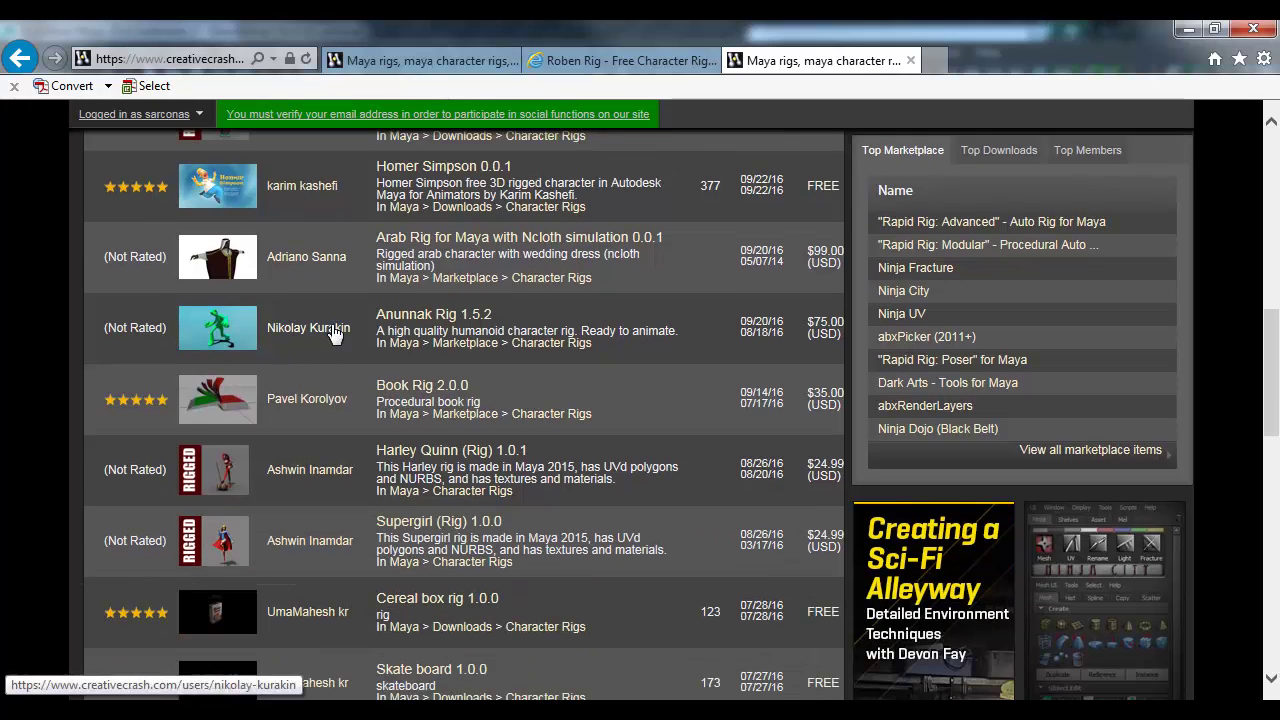
scroll(345, 322, "down", 1)
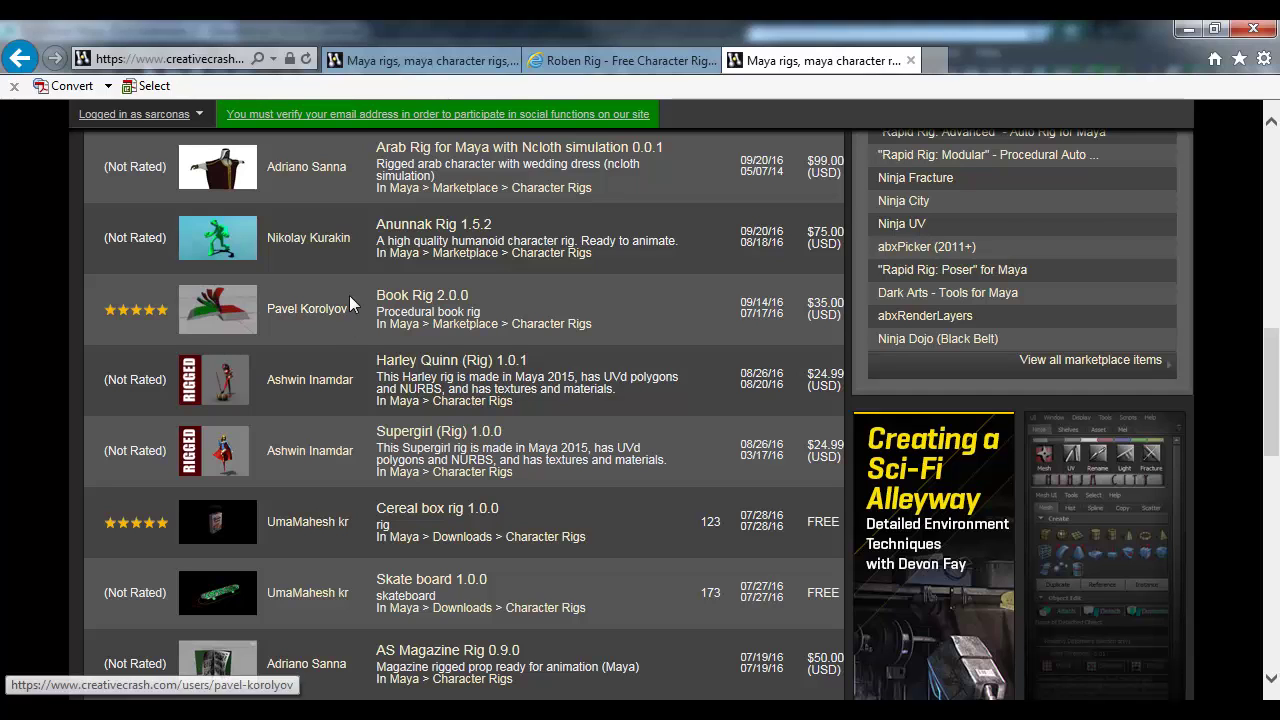
scroll(379, 348, "down", 2)
scroll(380, 351, "down", 1)
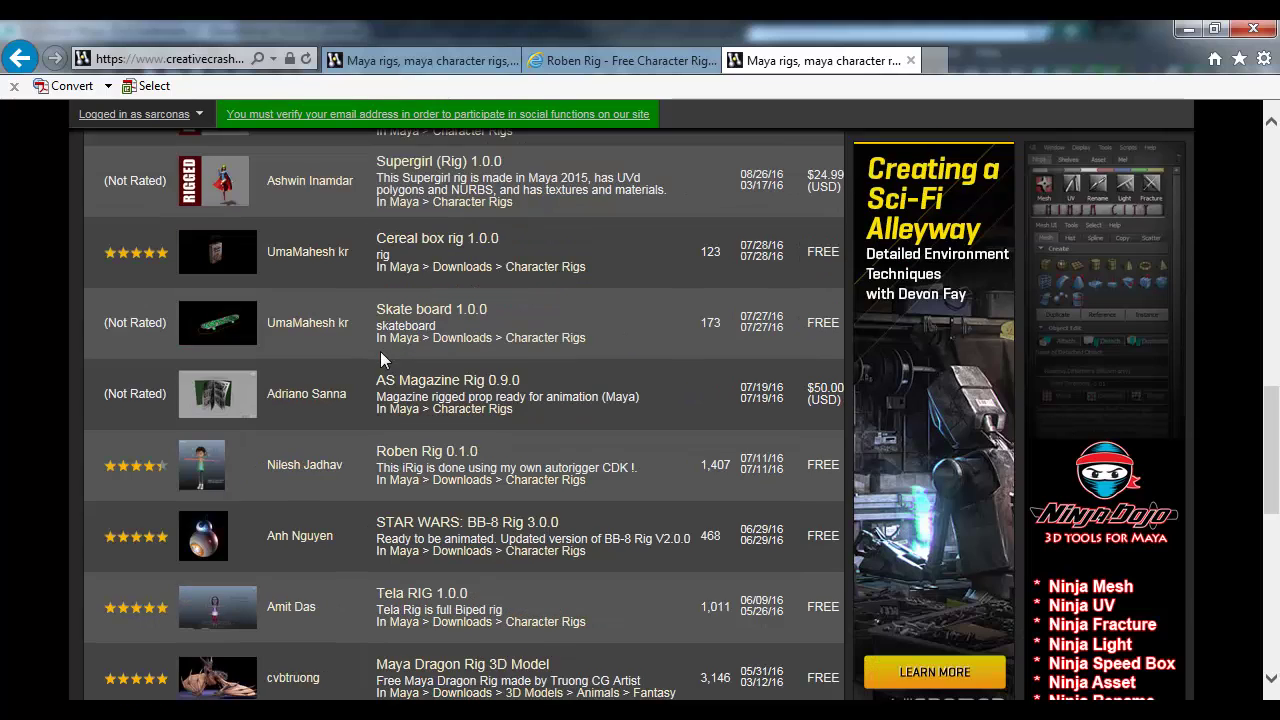
scroll(427, 367, "down", 1)
scroll(449, 368, "down", 2)
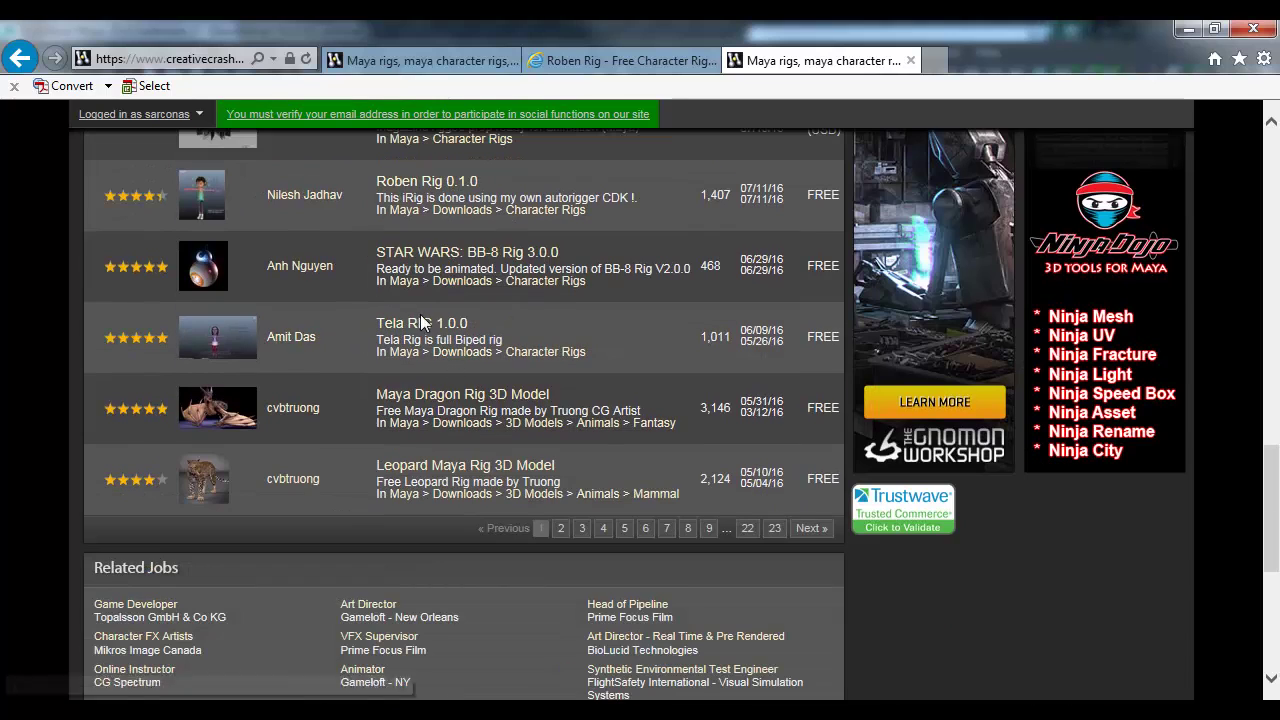
Step: Open the Tela RIG 1.0.0 listing and review its preview image, license and supported Maya version
left_click(424, 324)
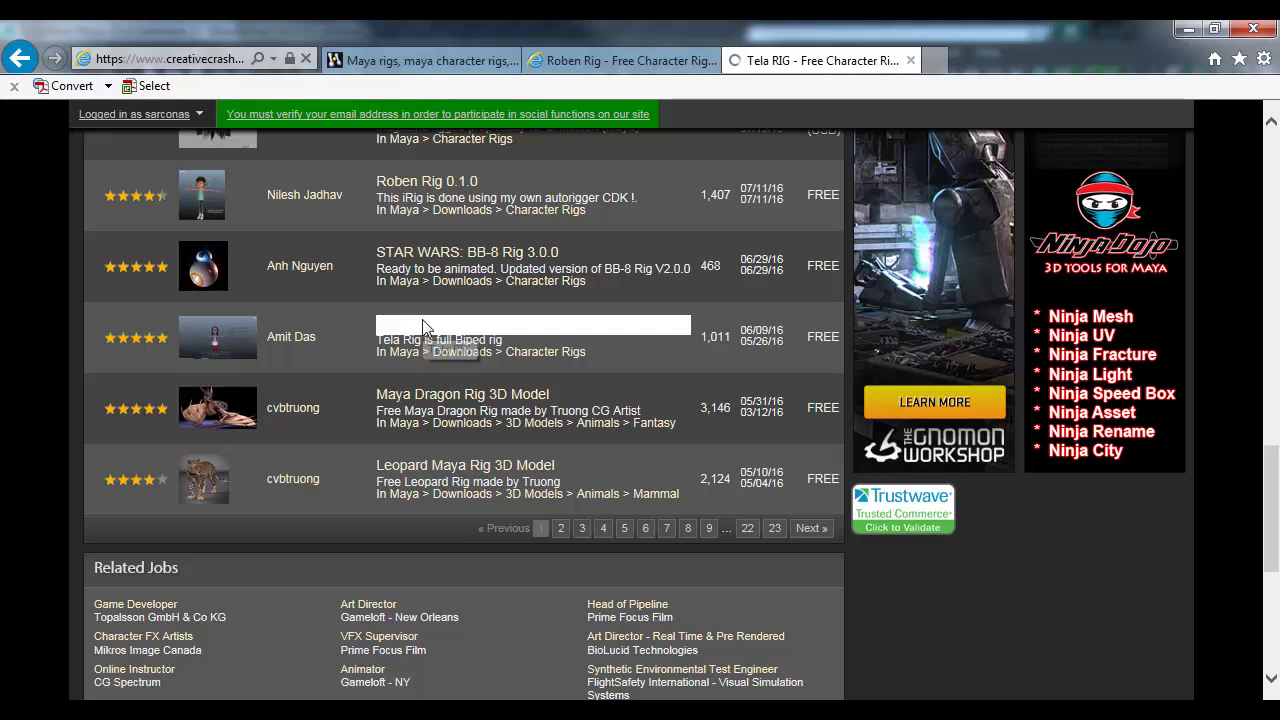
scroll(366, 449, "down", 3)
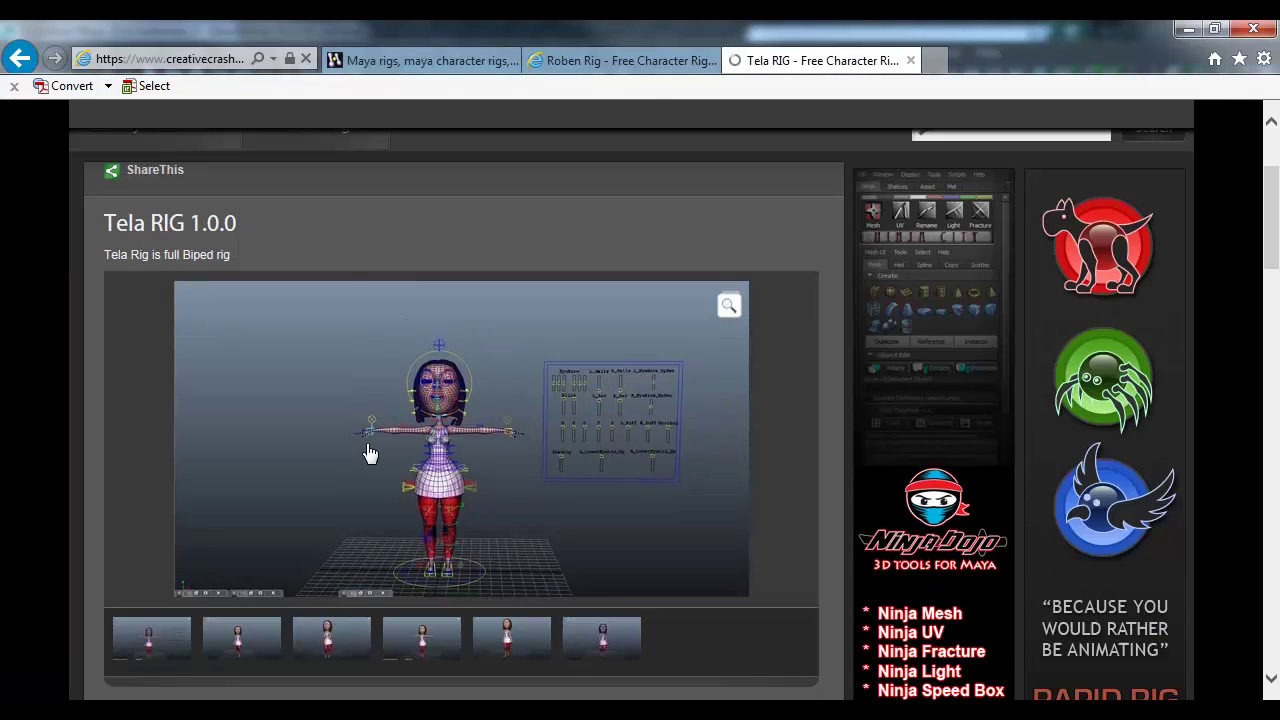
scroll(146, 447, "down", 3)
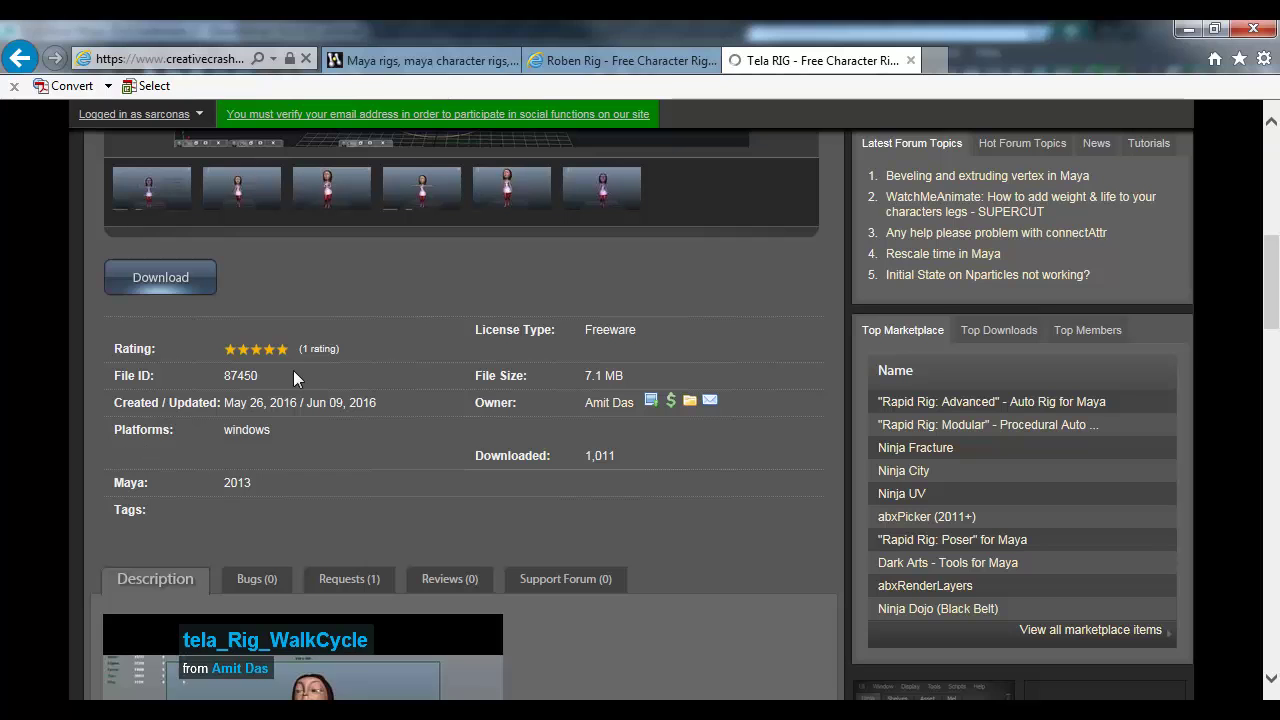
scroll(373, 373, "down", 3)
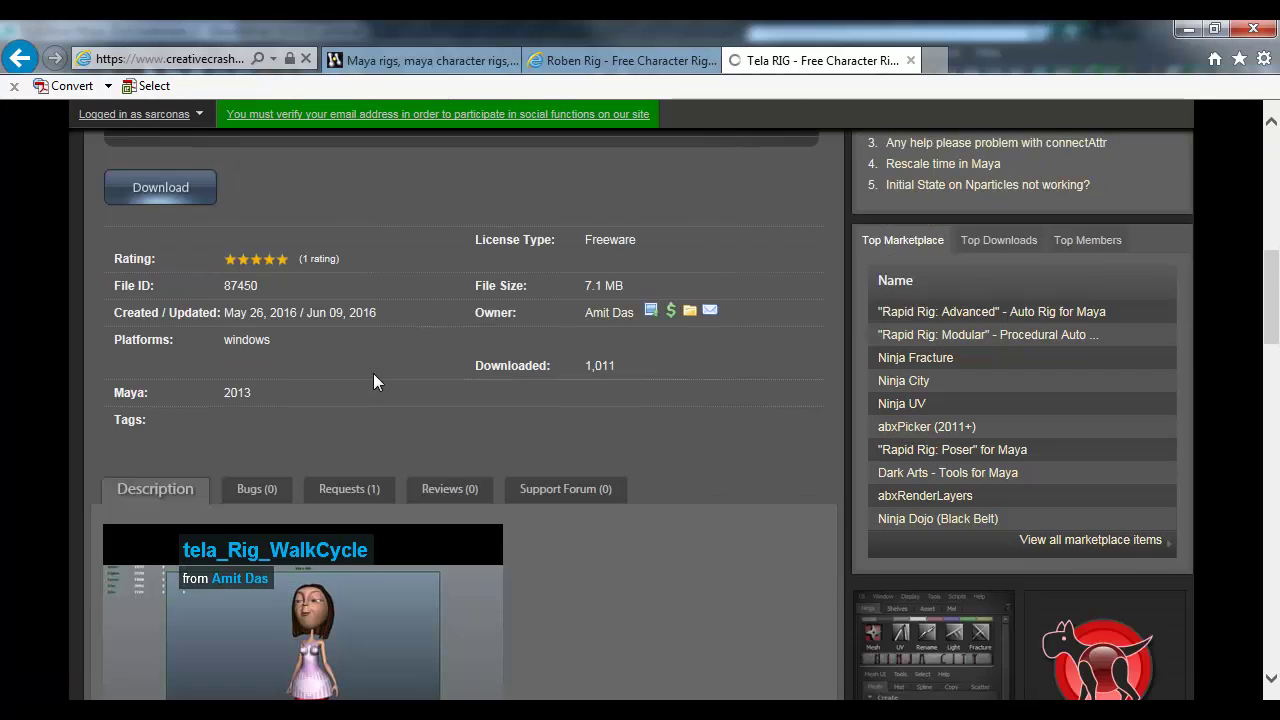
Step: Play the tela_Rig_WalkCycle preview video in the rig's description and pause it
left_click(140, 618)
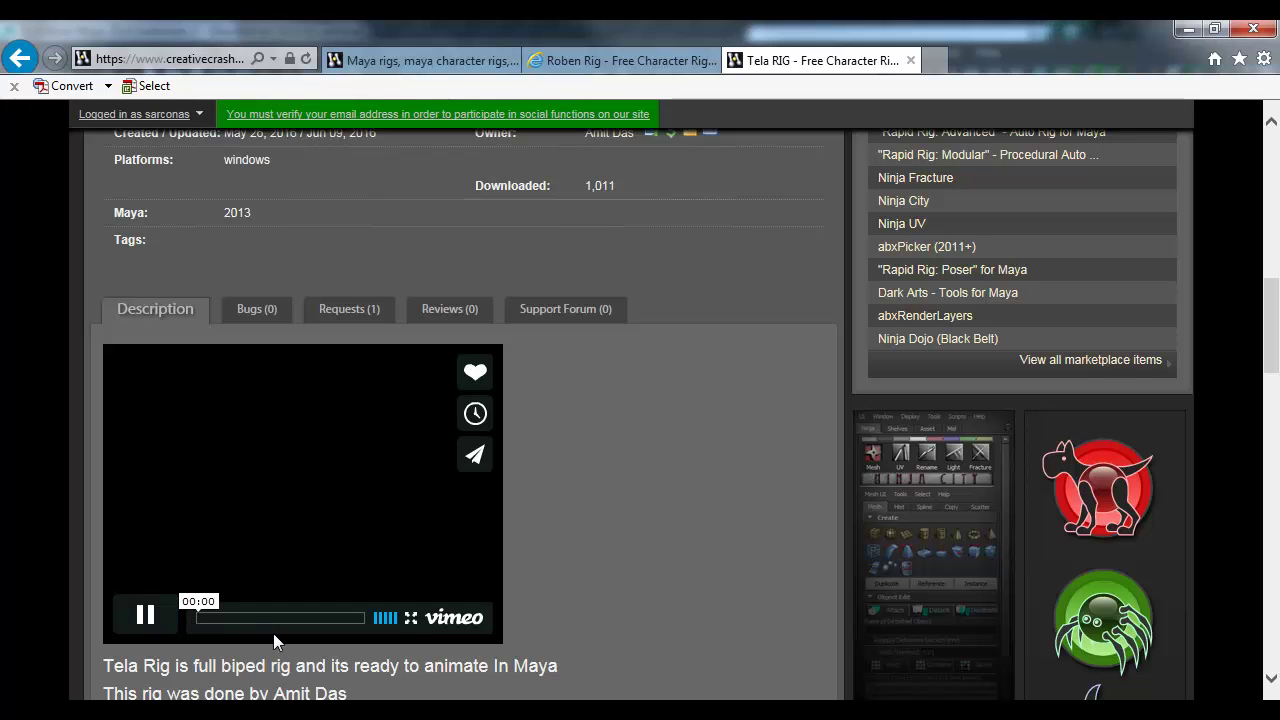
scroll(274, 633, "down", 1)
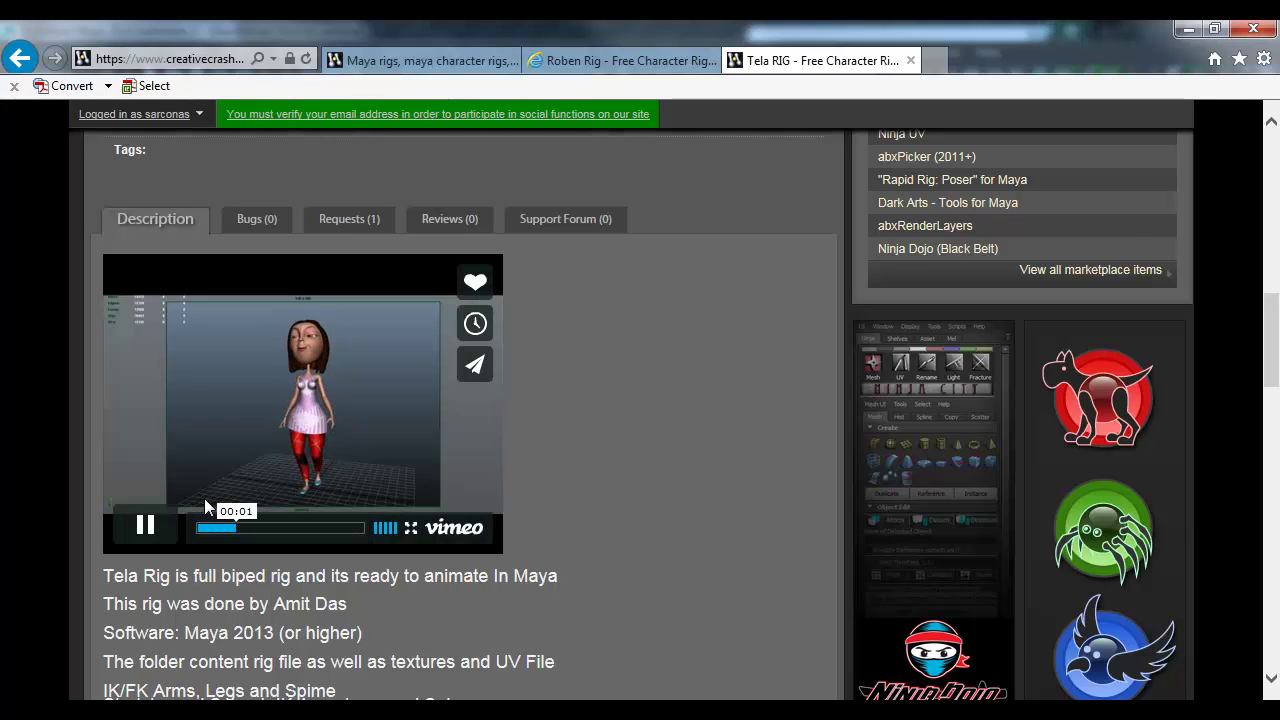
left_click(147, 528)
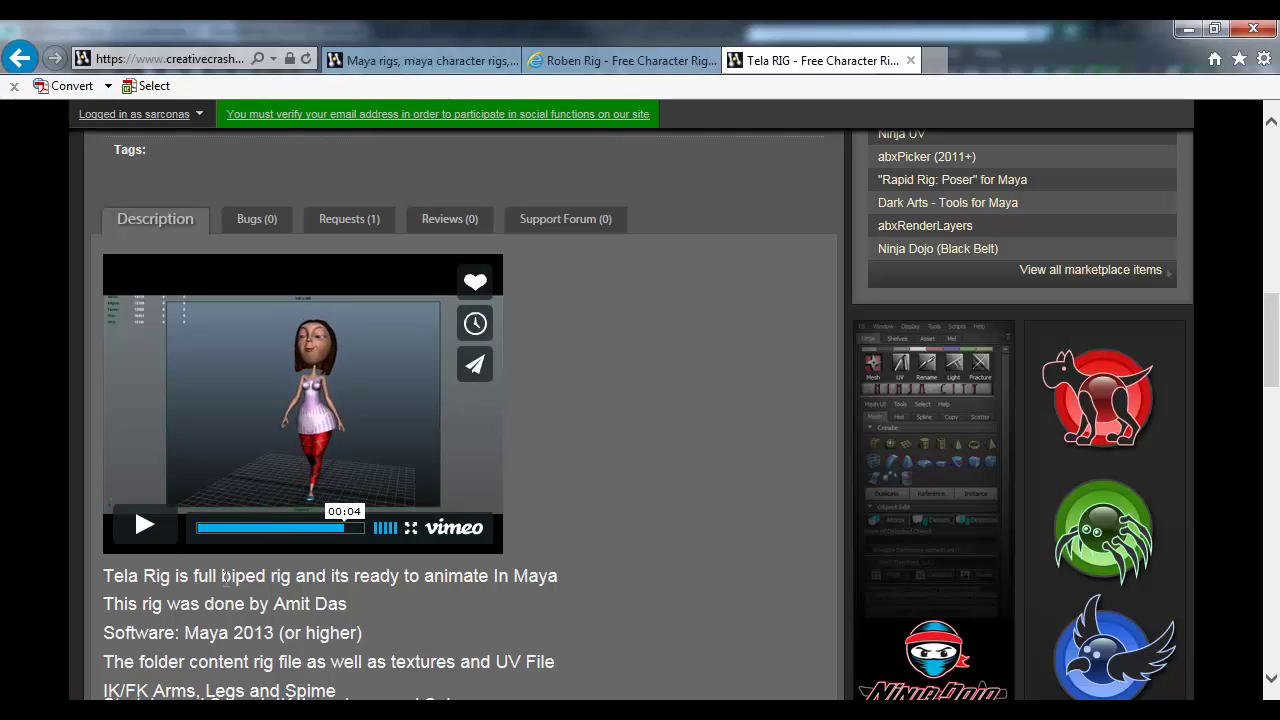
Step: Read the Tela rig's description, highlighting the author credit and software requirement lines, and return to the download option
scroll(272, 578, "down", 1)
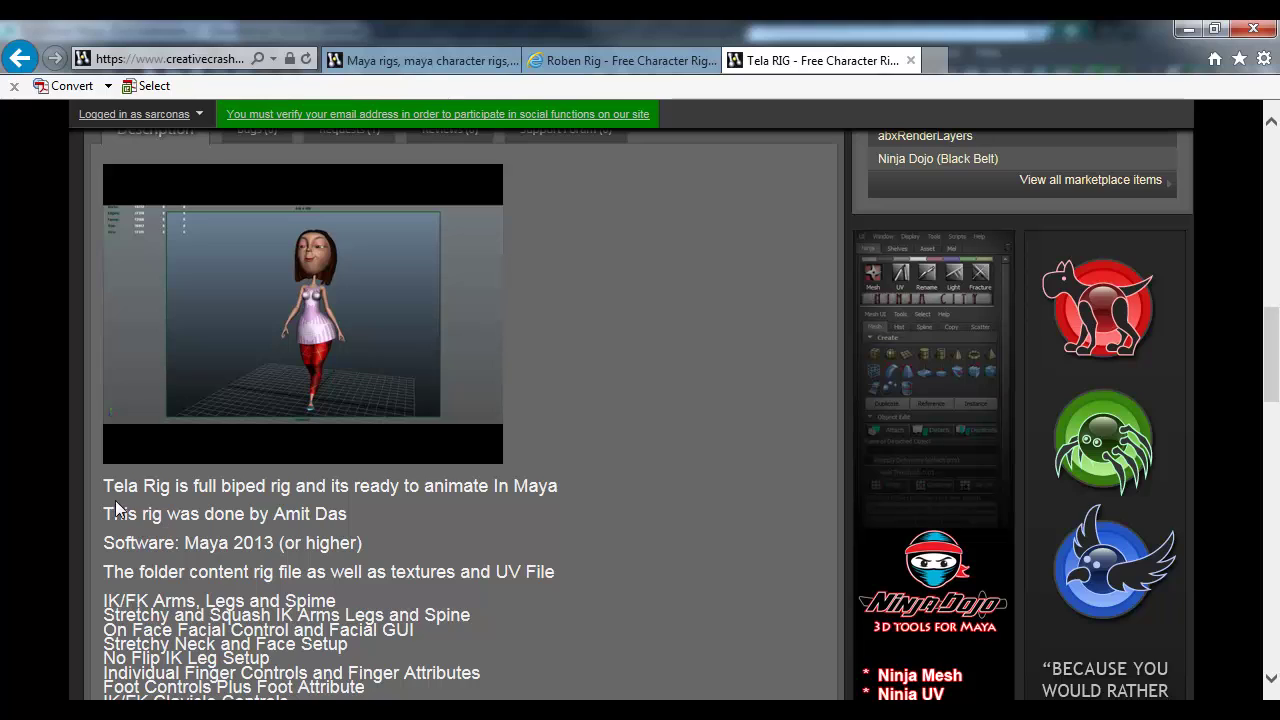
left_click_drag(105, 514, 351, 550)
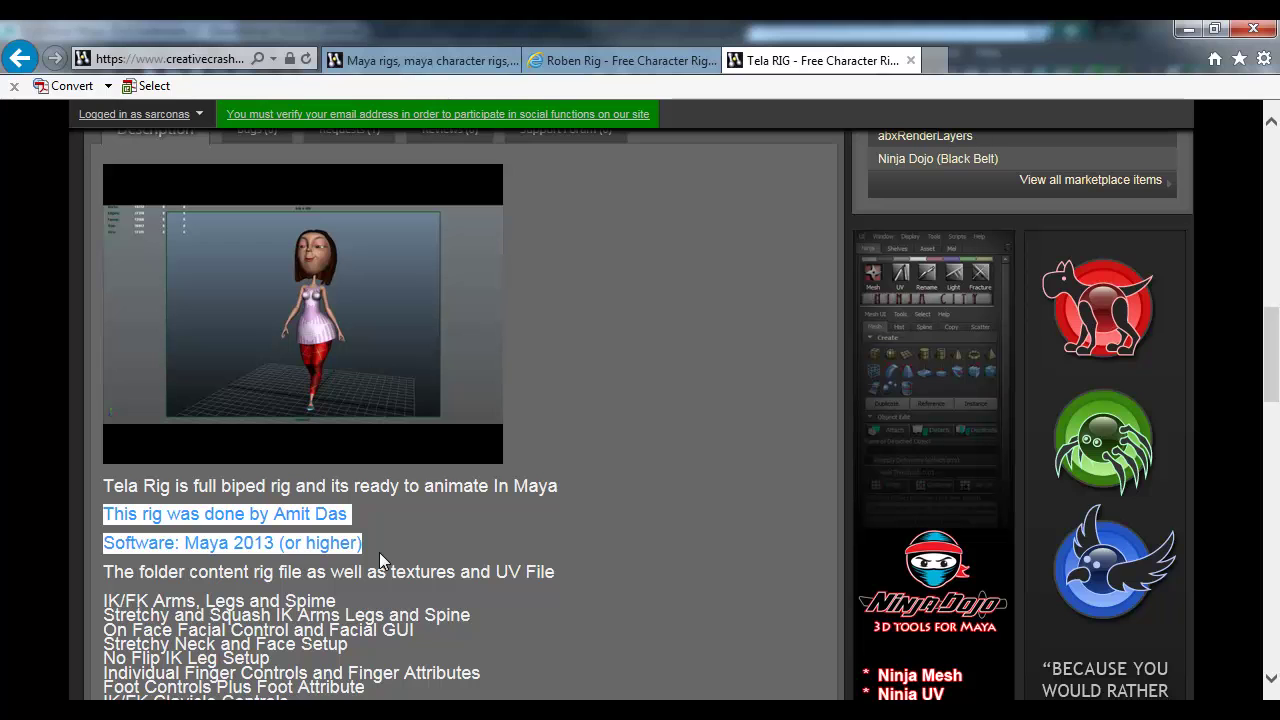
left_click(495, 510)
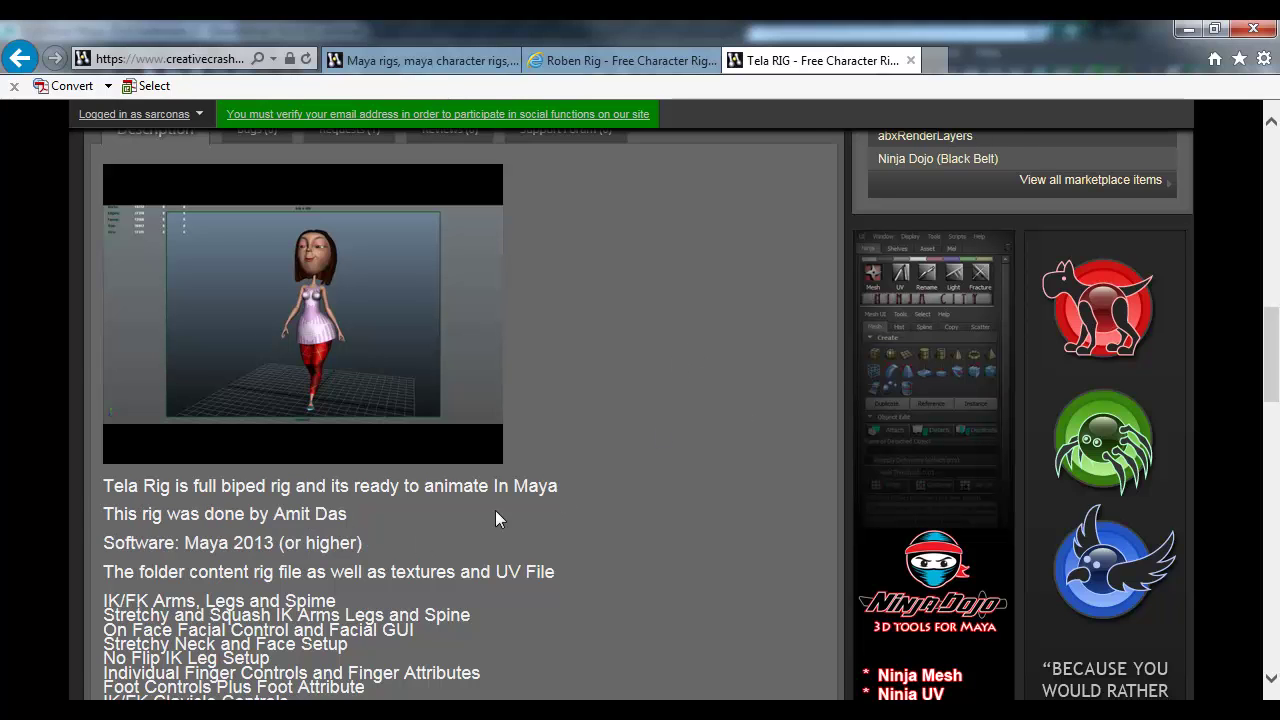
scroll(495, 510, "up", 5)
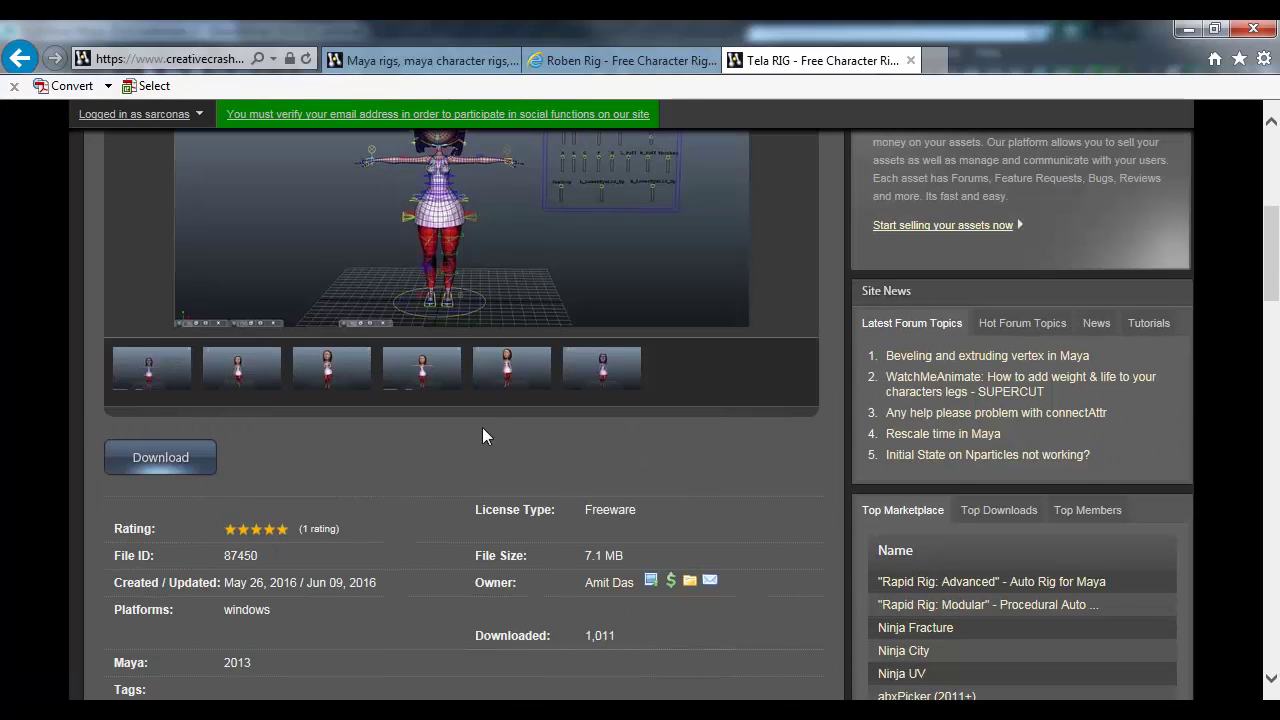
Step: Open the folder containing RobenRig_CDK.rar from the browser's download list and select that archive together with Homer_simpson_V01.rar
key("alt+Tab")
key("alt+Tab")
key("alt+Tab")
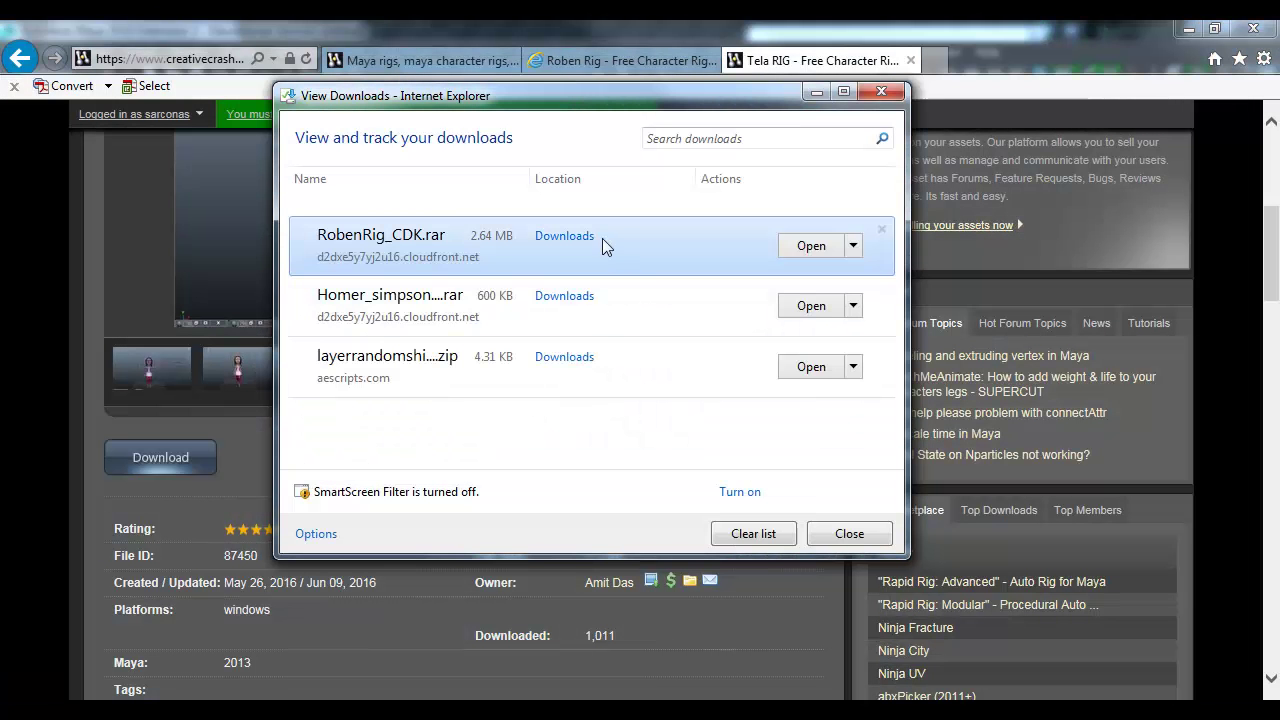
right_click(416, 244)
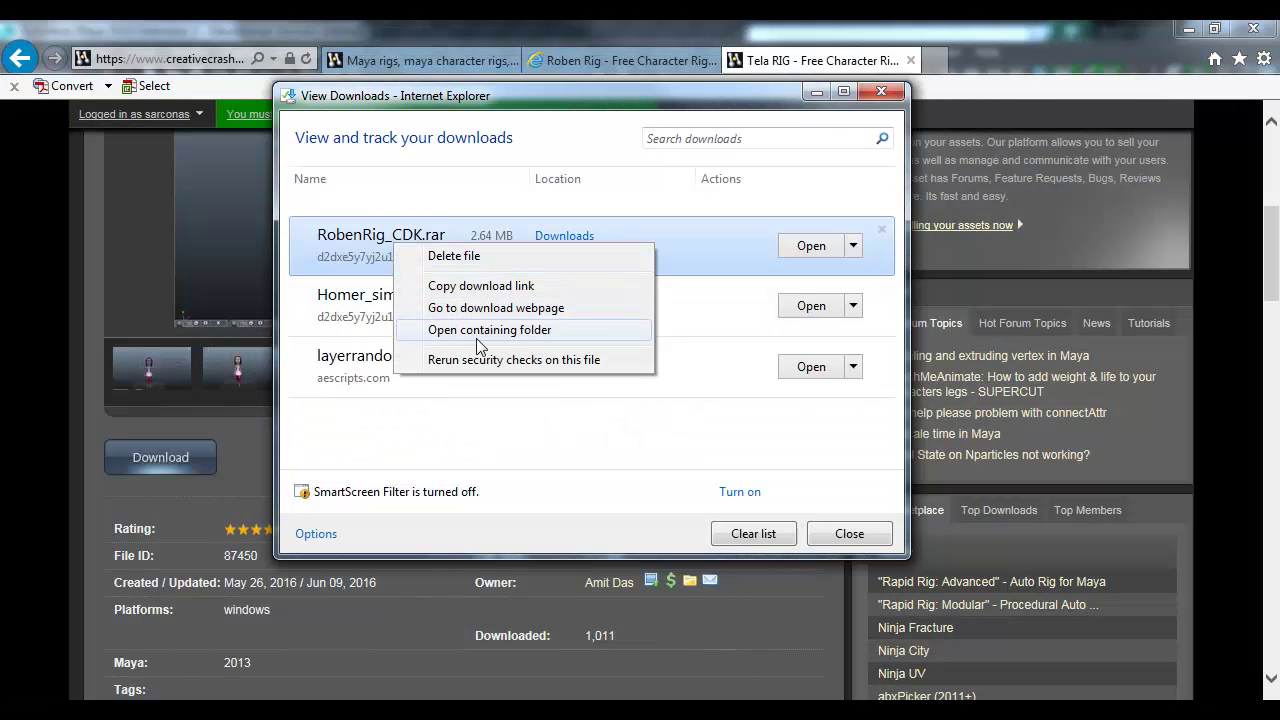
left_click(500, 330)
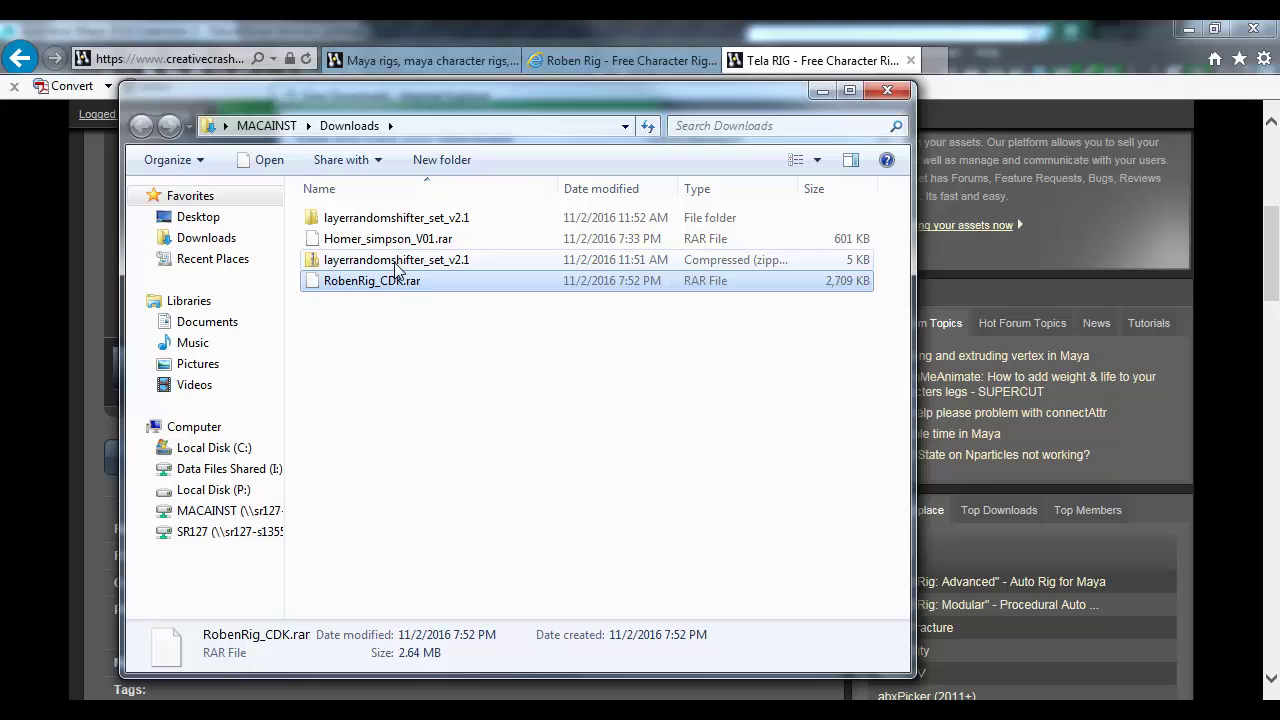
left_click(378, 240, "ctrl")
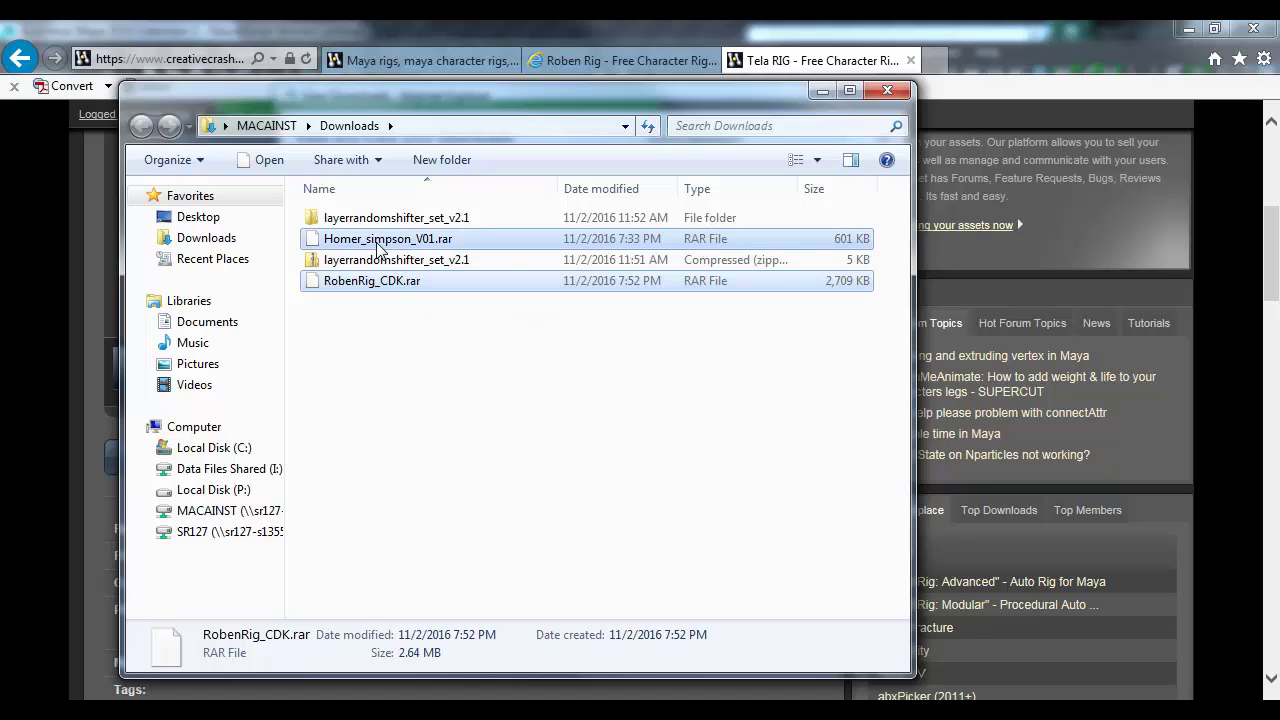
Step: Open the RARLAB website at rarlabs.com in a new browser tab
left_click(937, 36)
left_click(933, 60)
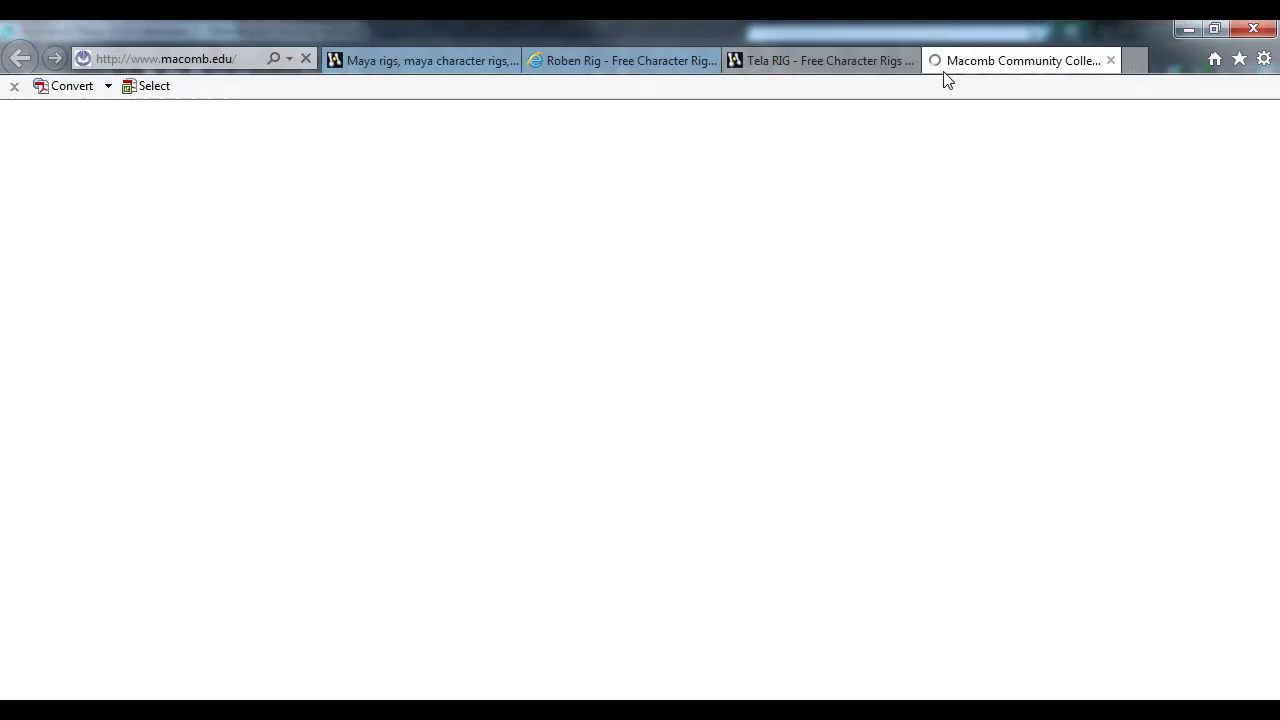
type("rarlabs.com")
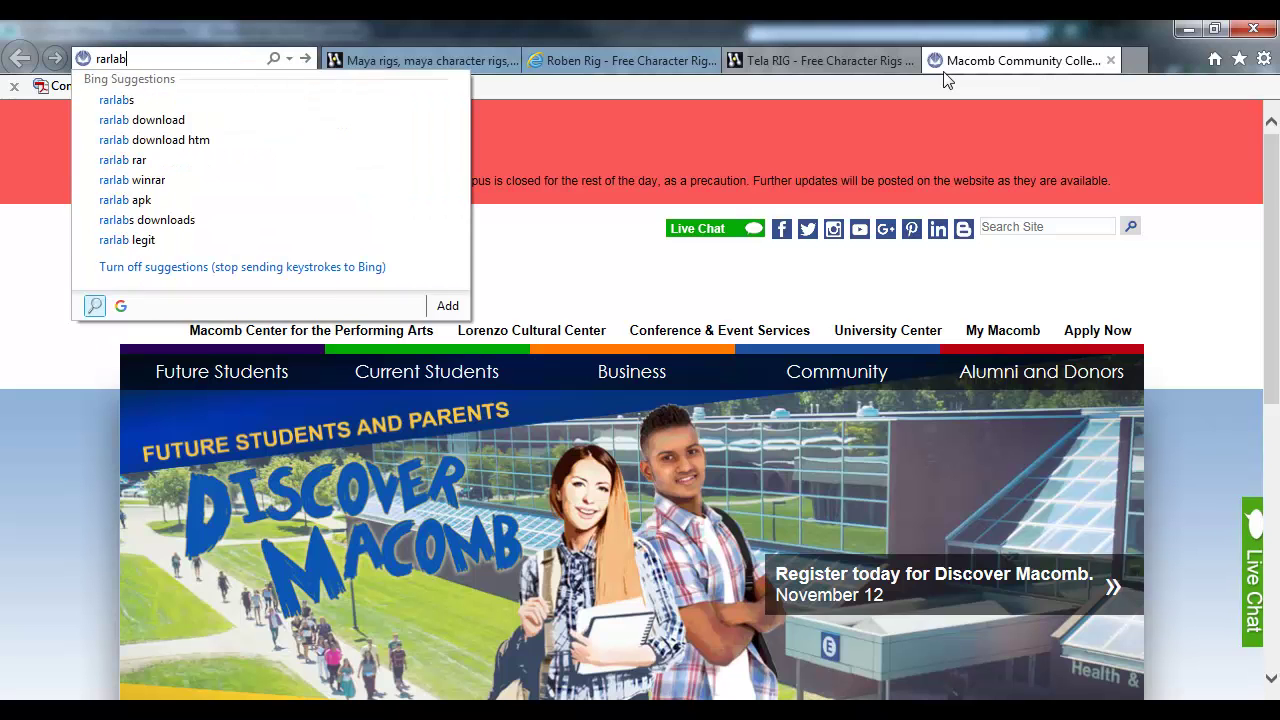
key("Return")
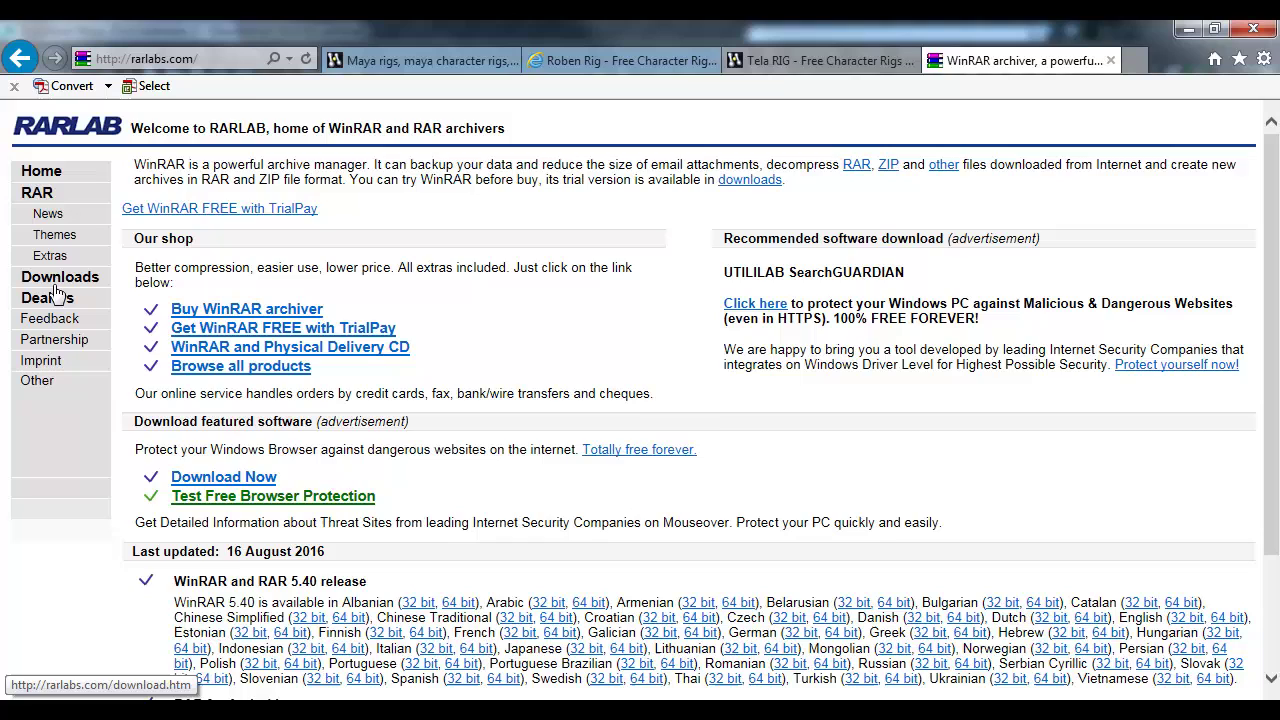
Step: Download the WinRAR x64 (64 bit) 5.40 installer from RARLAB's downloads page and run it
left_click(57, 285)
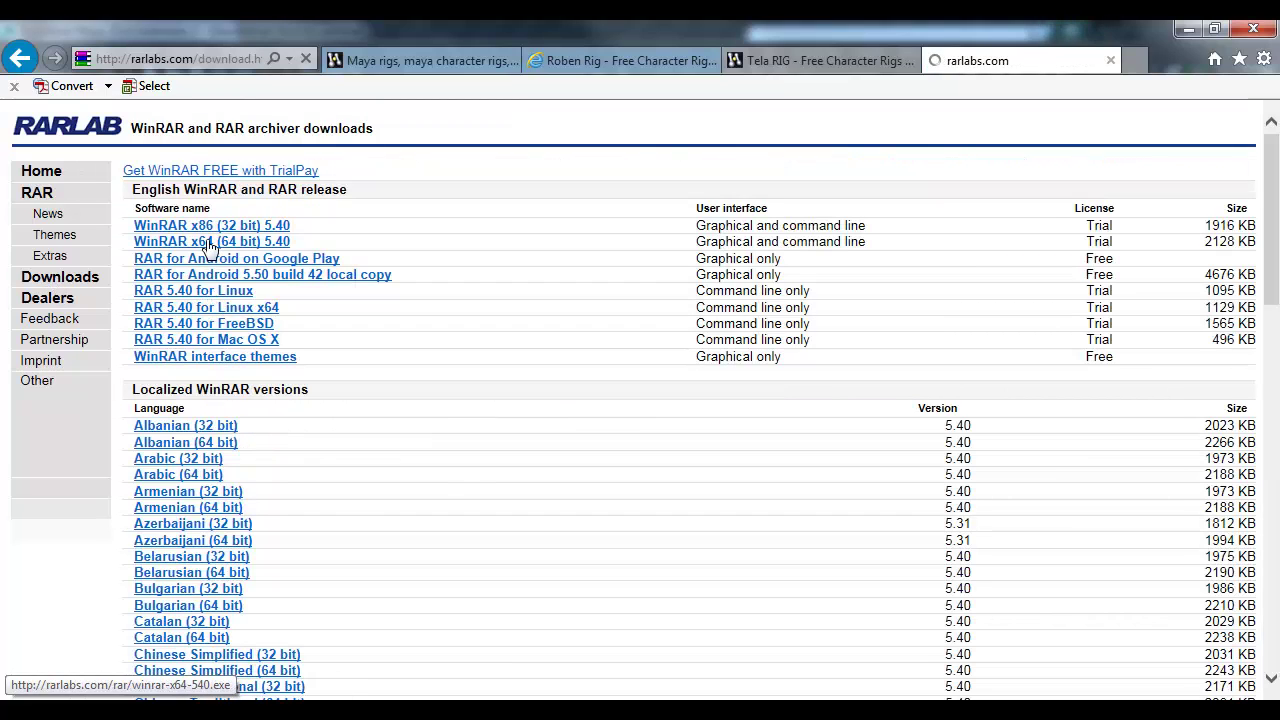
left_click(210, 243)
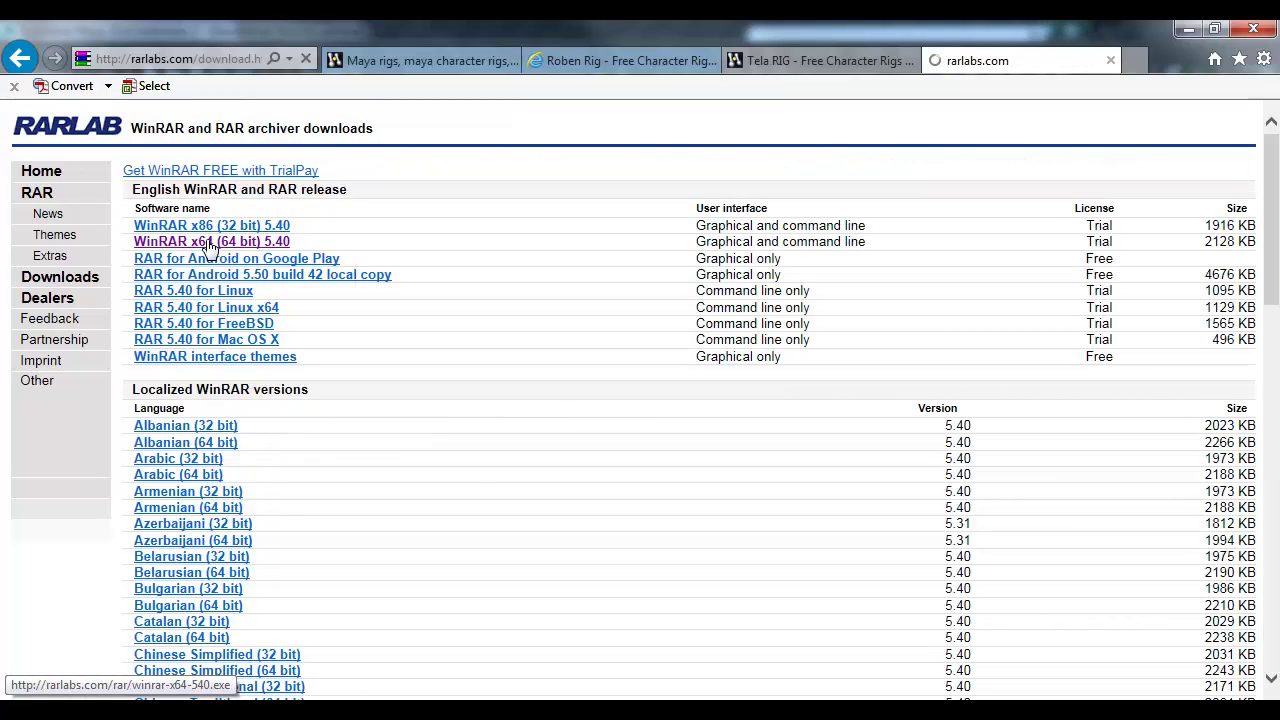
left_click(912, 679)
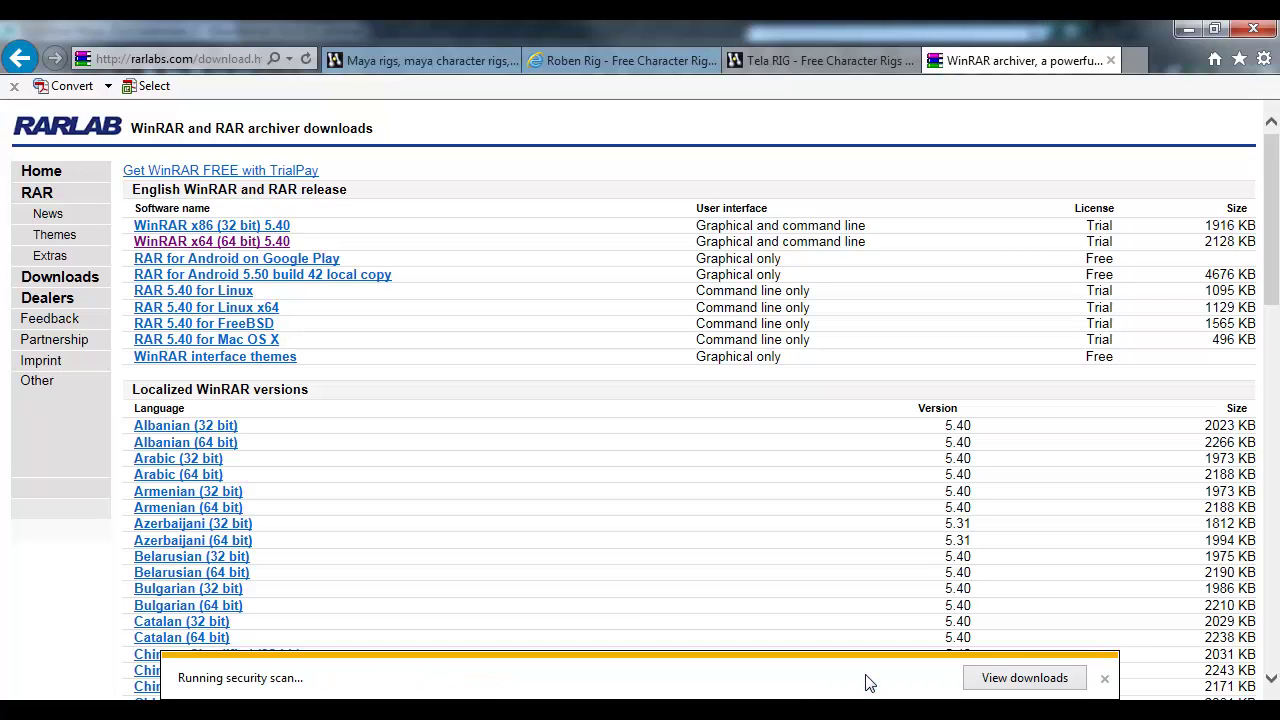
Step: Install WinRAR, accepting the default file associations and shell integration options, and finish the setup
left_click(587, 566)
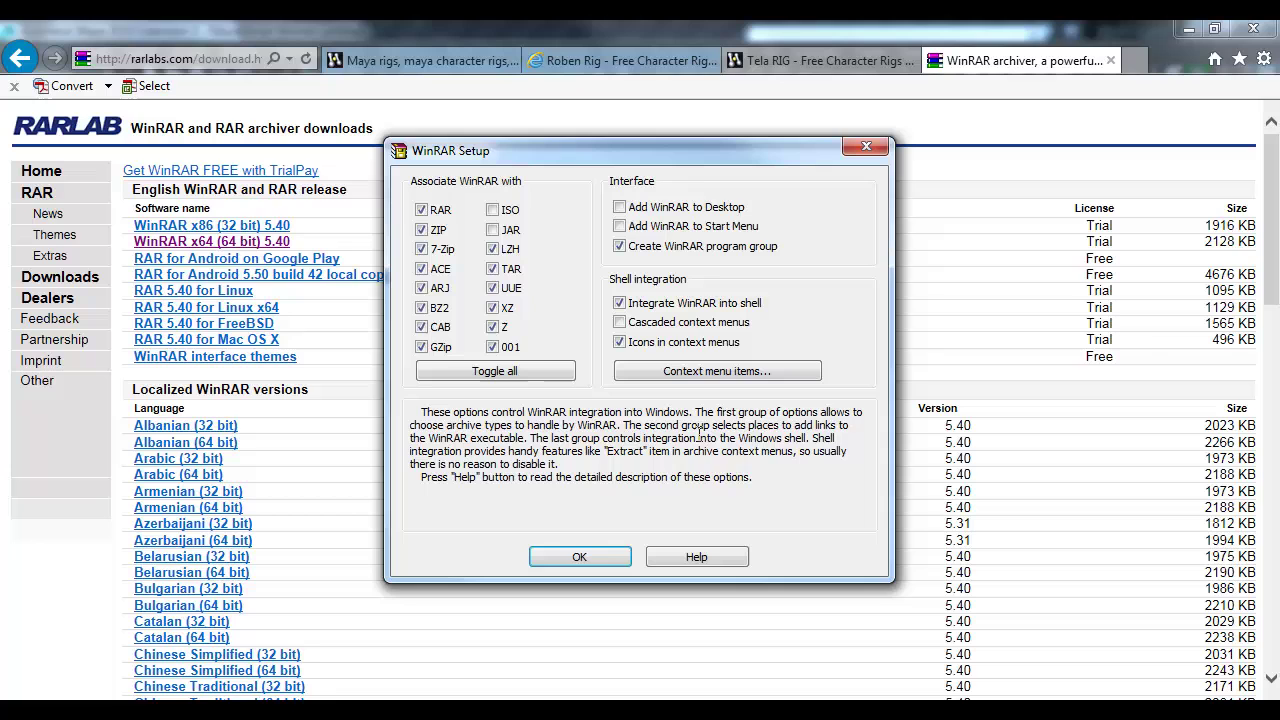
left_click(588, 557)
left_click(637, 556)
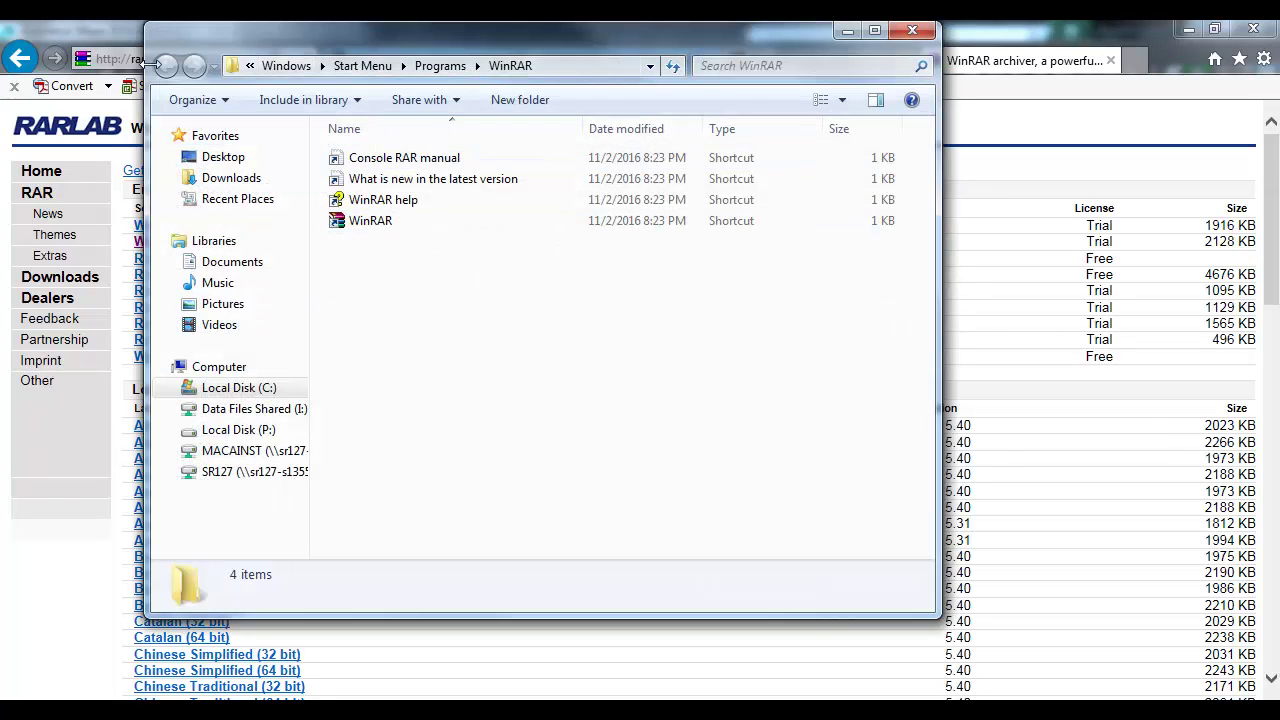
Step: Extract the Homer_simpson_V01 and RobenRig_CDK archives in the Downloads folder, each to its own separate folder
key("alt+Tab")
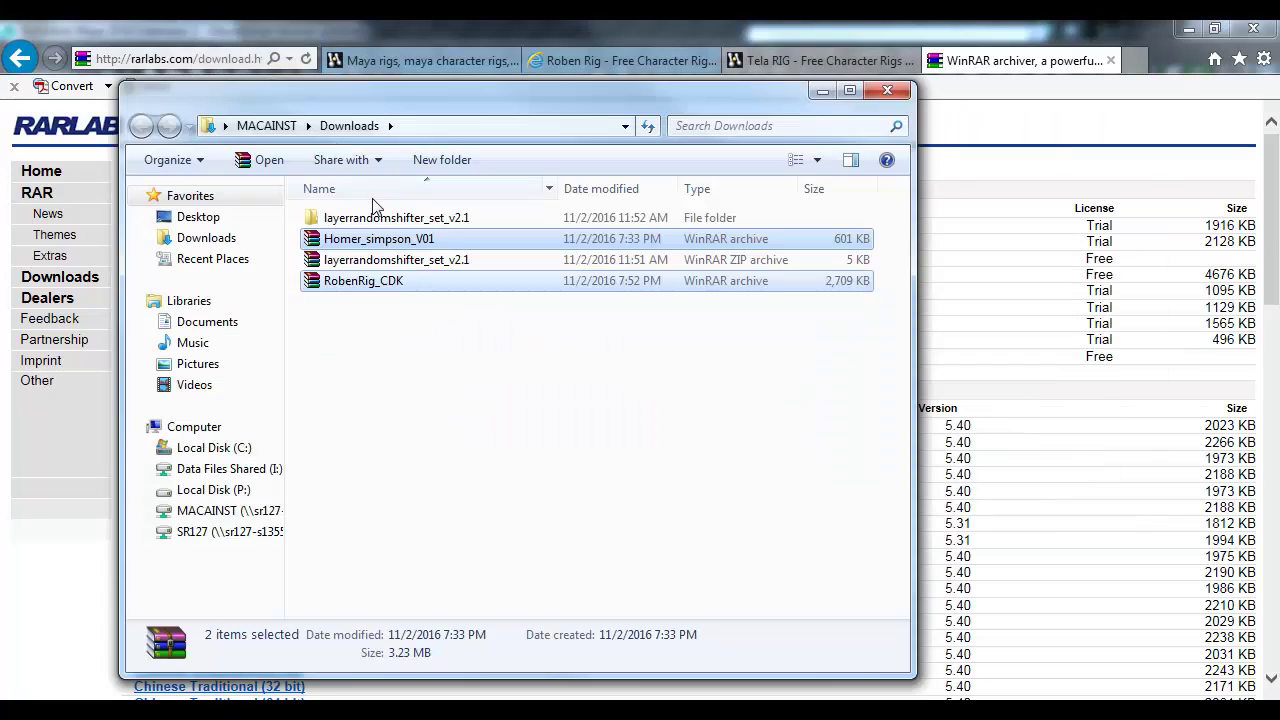
right_click(368, 252)
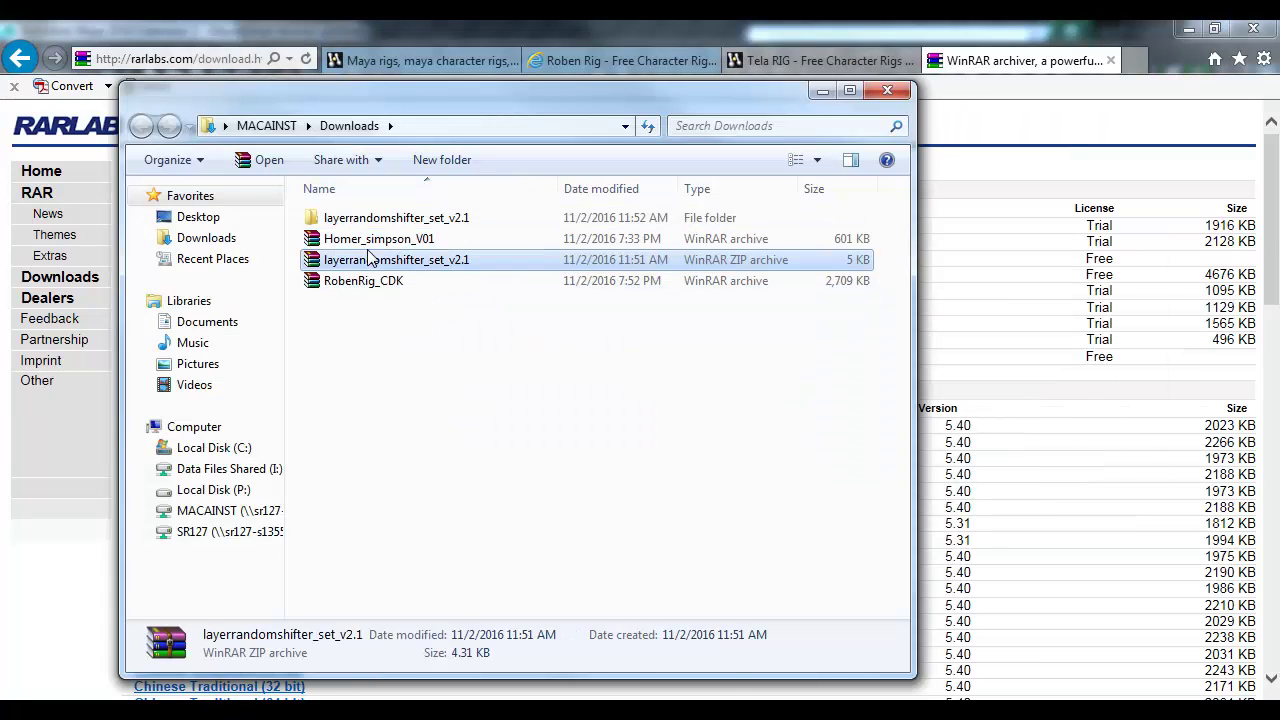
left_click(356, 243)
left_click(352, 279, "ctrl")
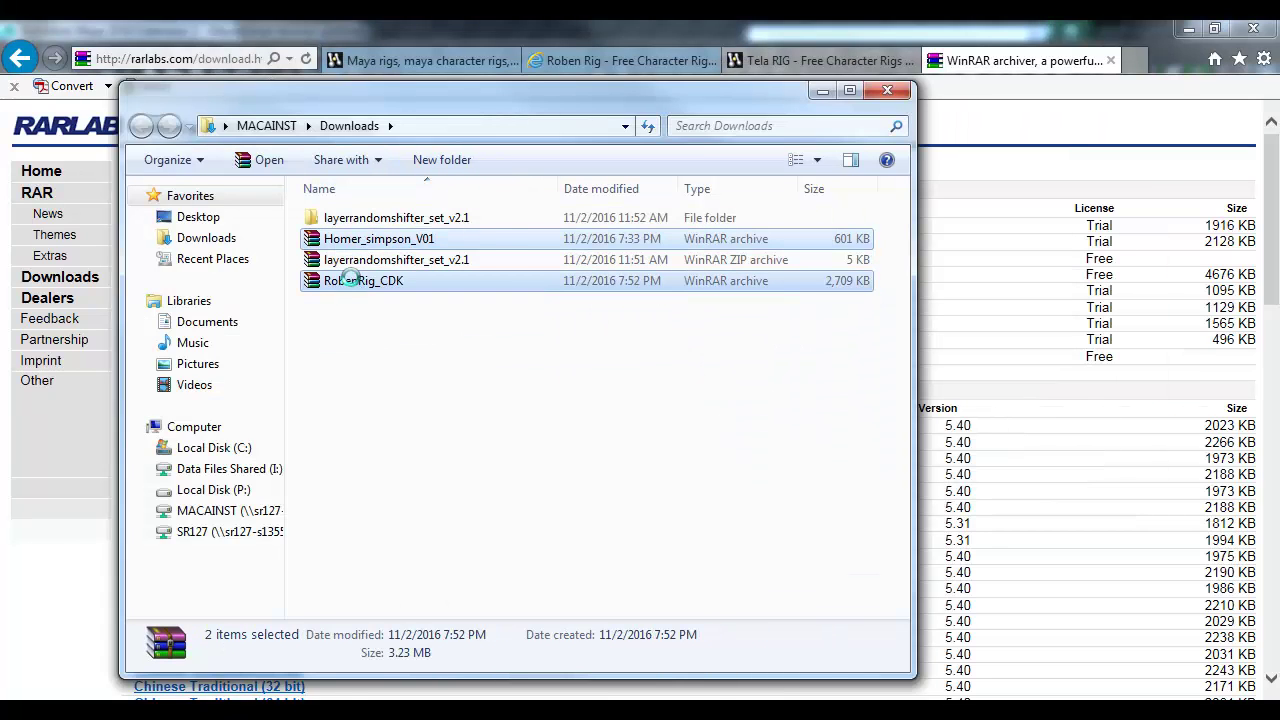
right_click(352, 281)
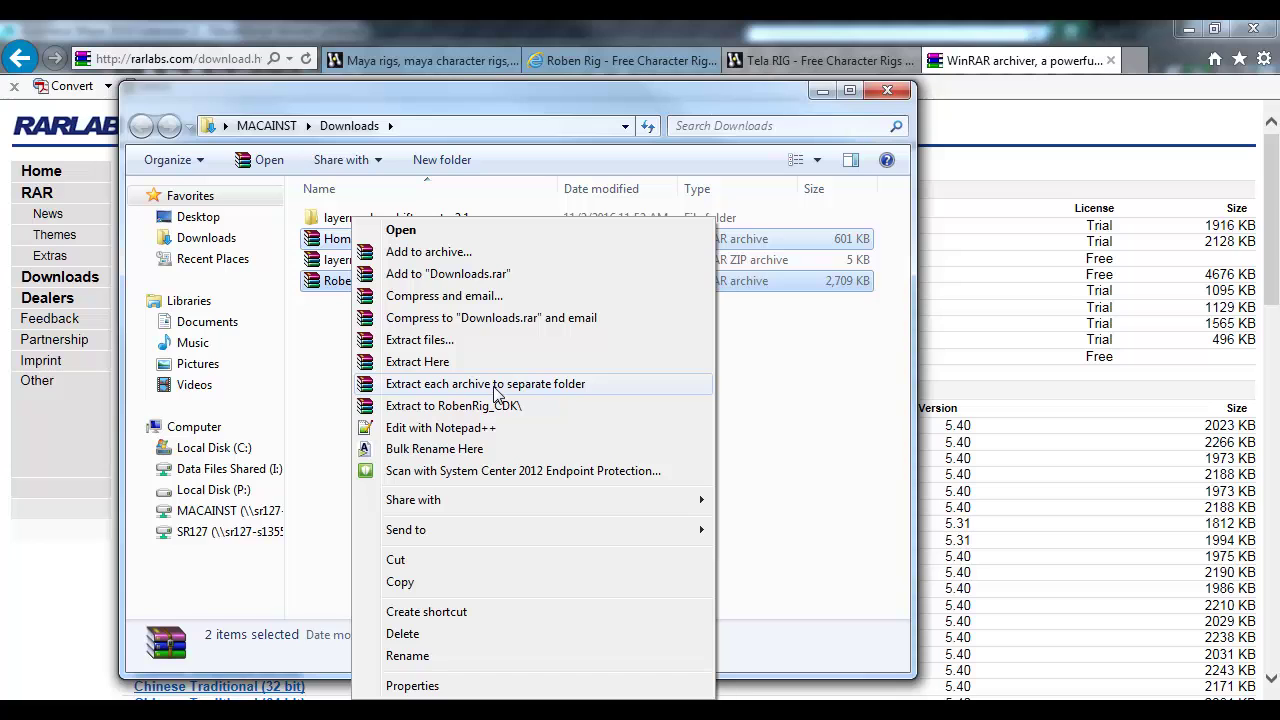
left_click(497, 386)
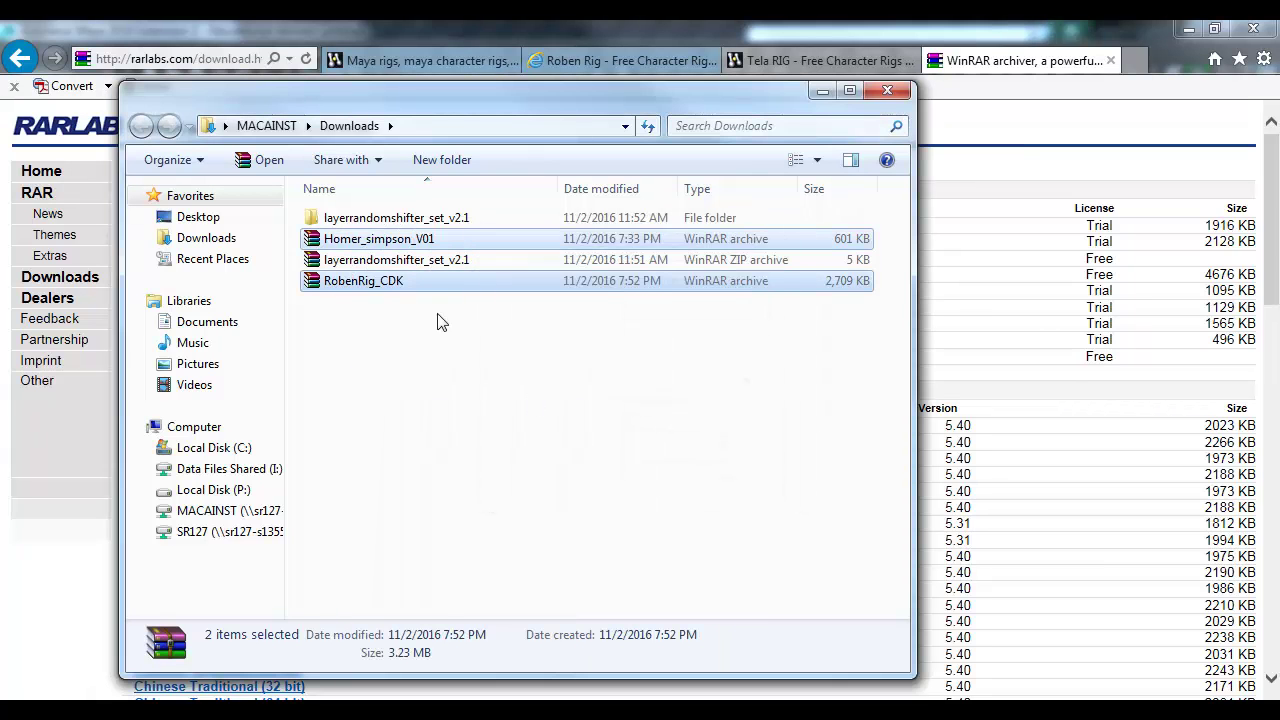
Step: Inspect the Maya files inside the extracted Homer_simpson_V01 and RobenRig_CDK folders
double_click(374, 220)
left_click(422, 222)
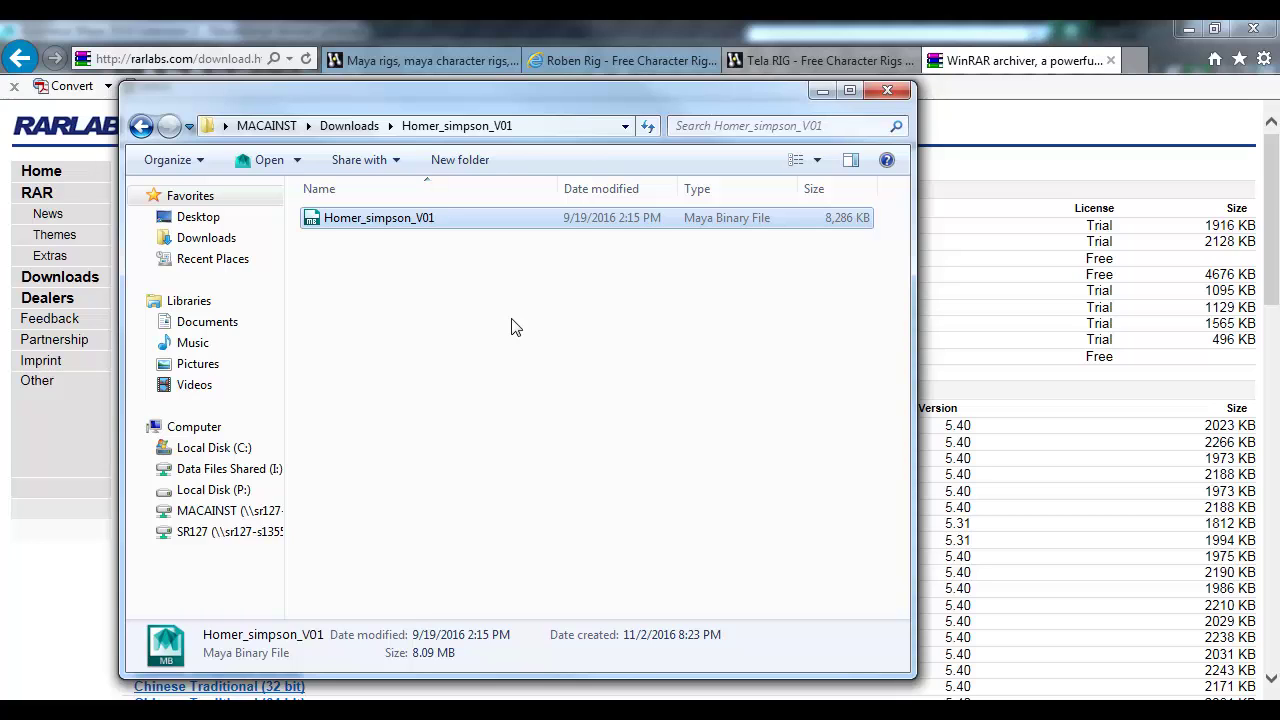
key("BackSpace")
key("Down")
key("Down")
key("Down")
key("Return")
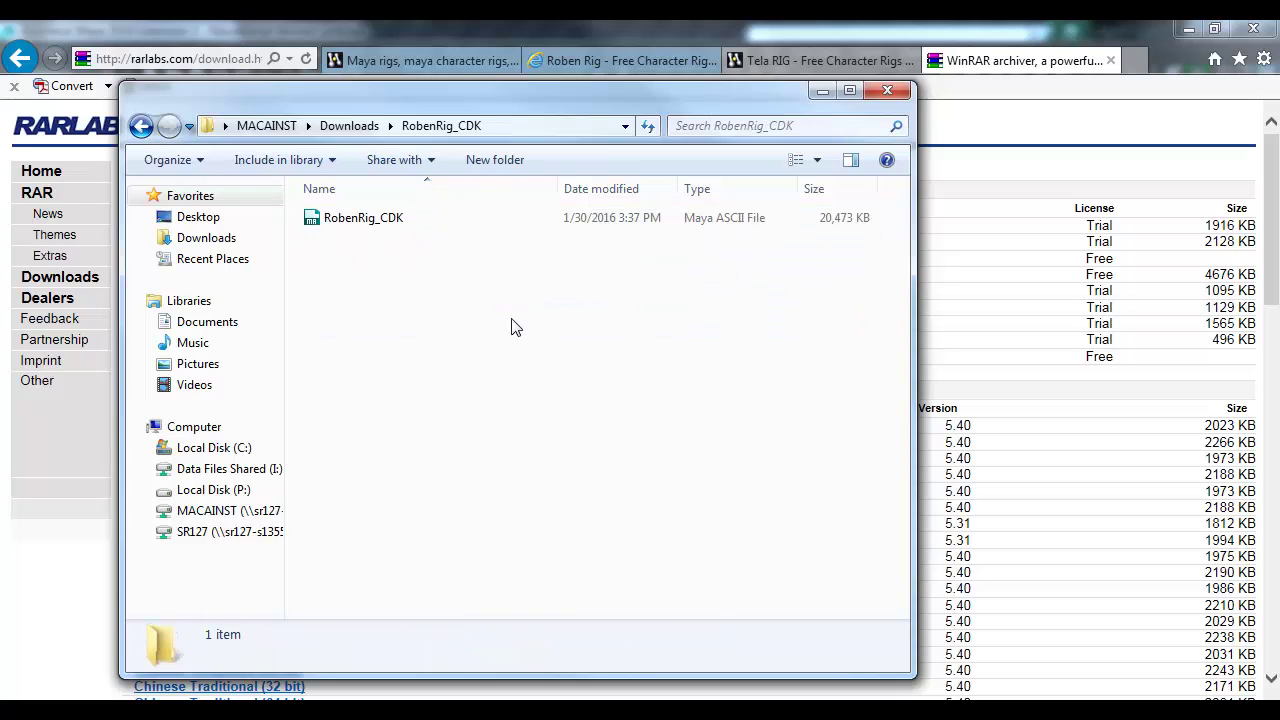
left_click(440, 219)
Step: Return to the Roben Rig page in the browser and open Supergirl (Rig) from its related marketplace items
left_click(632, 62)
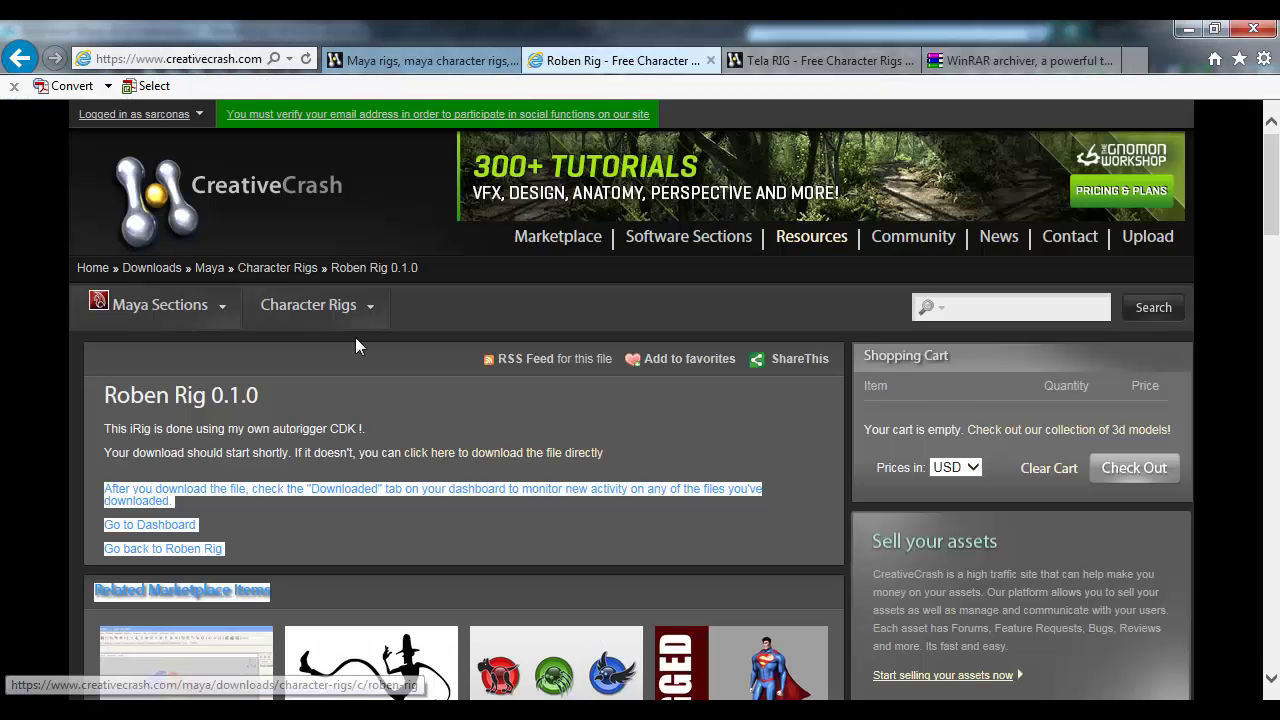
scroll(360, 355, "down", 5)
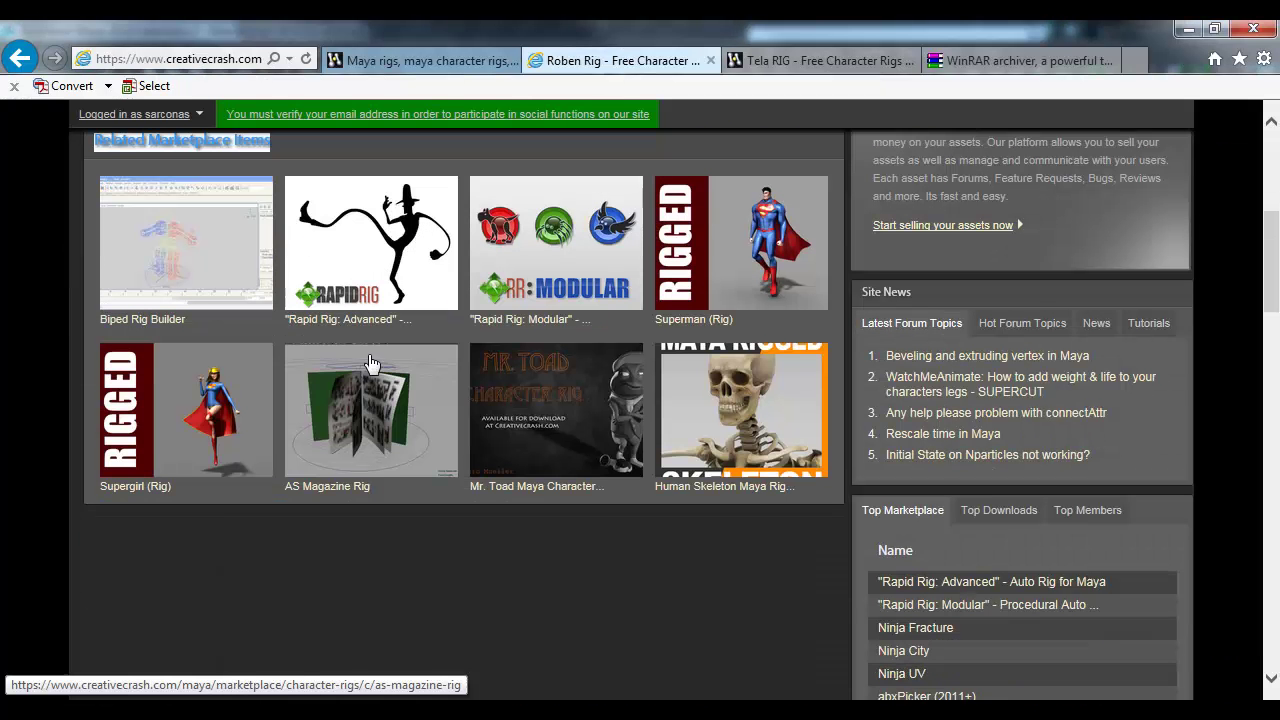
left_click(228, 410)
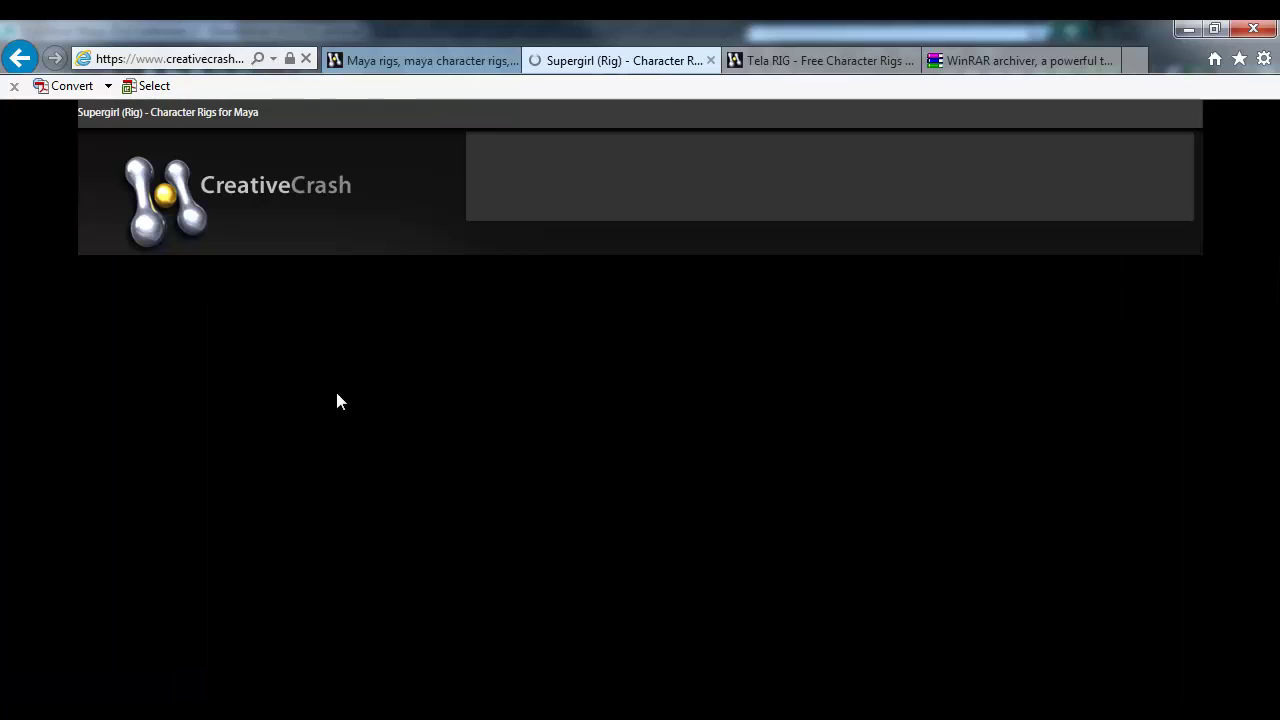
Step: Read the Supergirl rig's description and license details, highlighting the textures and materials wording and the price
scroll(557, 405, "down", 2)
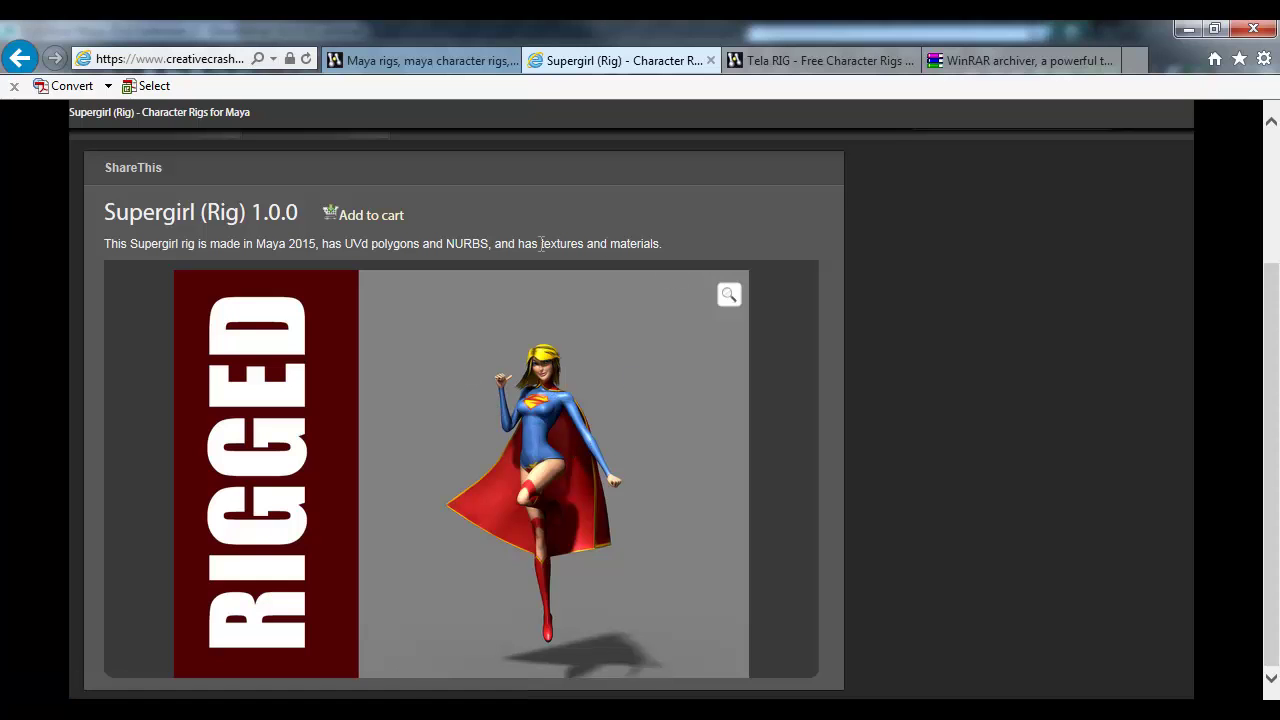
left_click_drag(518, 244, 659, 246)
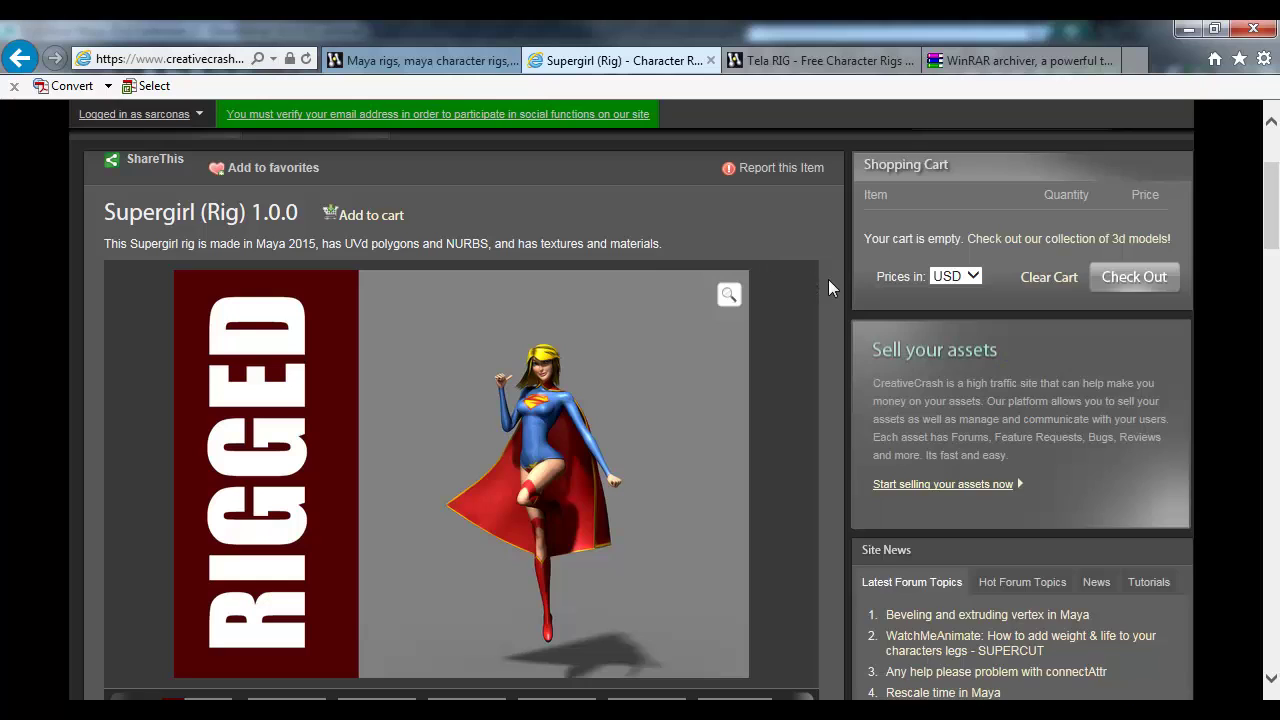
scroll(835, 310, "down", 3)
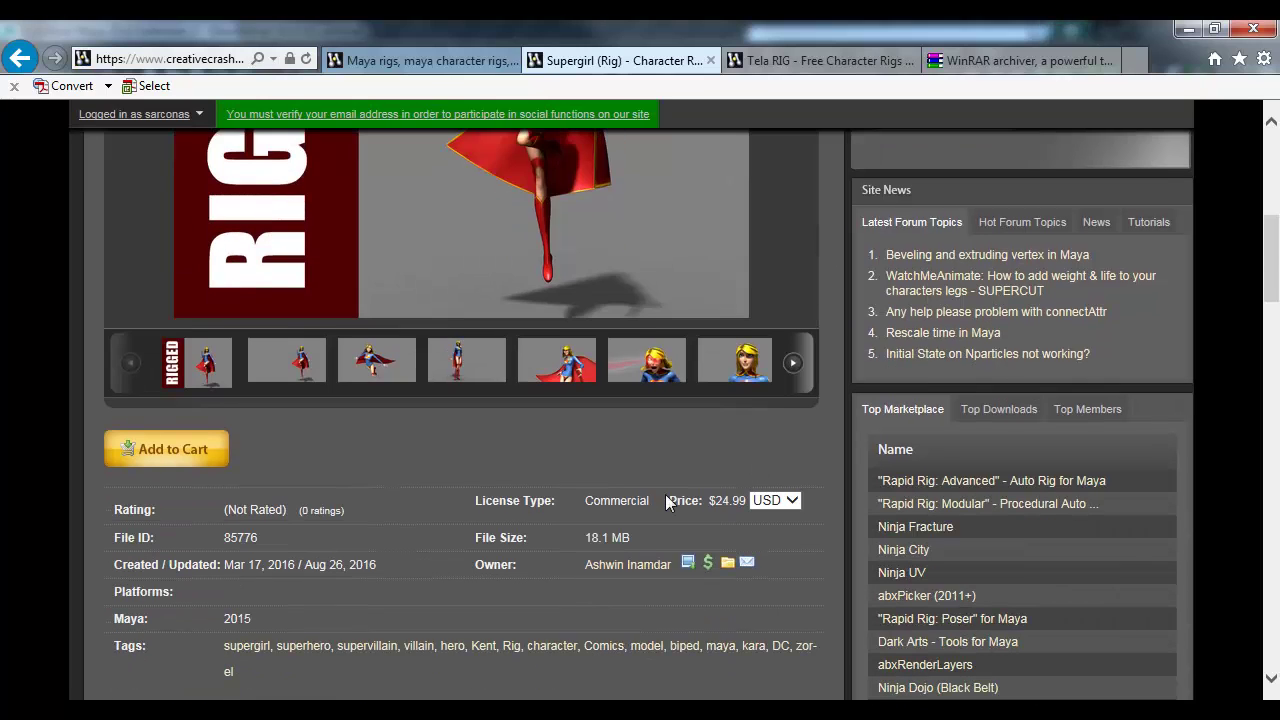
left_click_drag(707, 500, 737, 500)
left_click(687, 470)
Step: Look through the Supergirl rig's preview images, including the laser-eyes, full-body wireframe and facial-controls shots
left_click(657, 362)
scroll(650, 420, "up", 2)
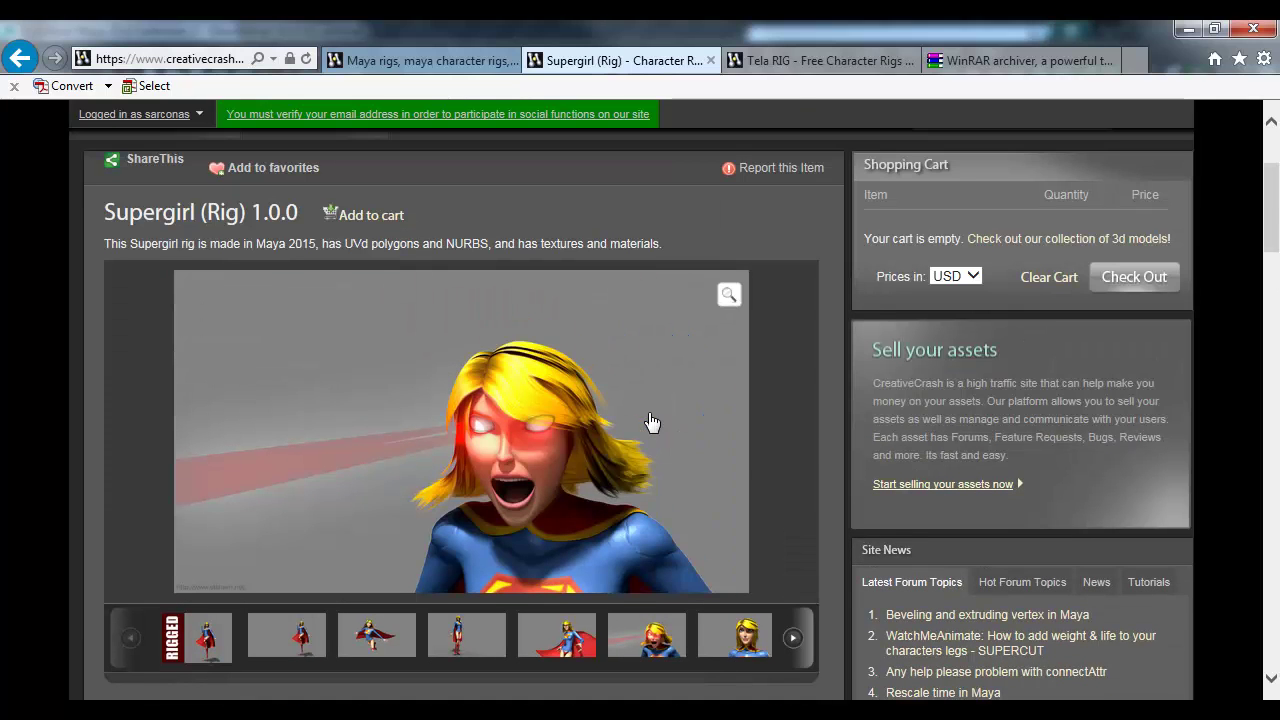
left_click(792, 638)
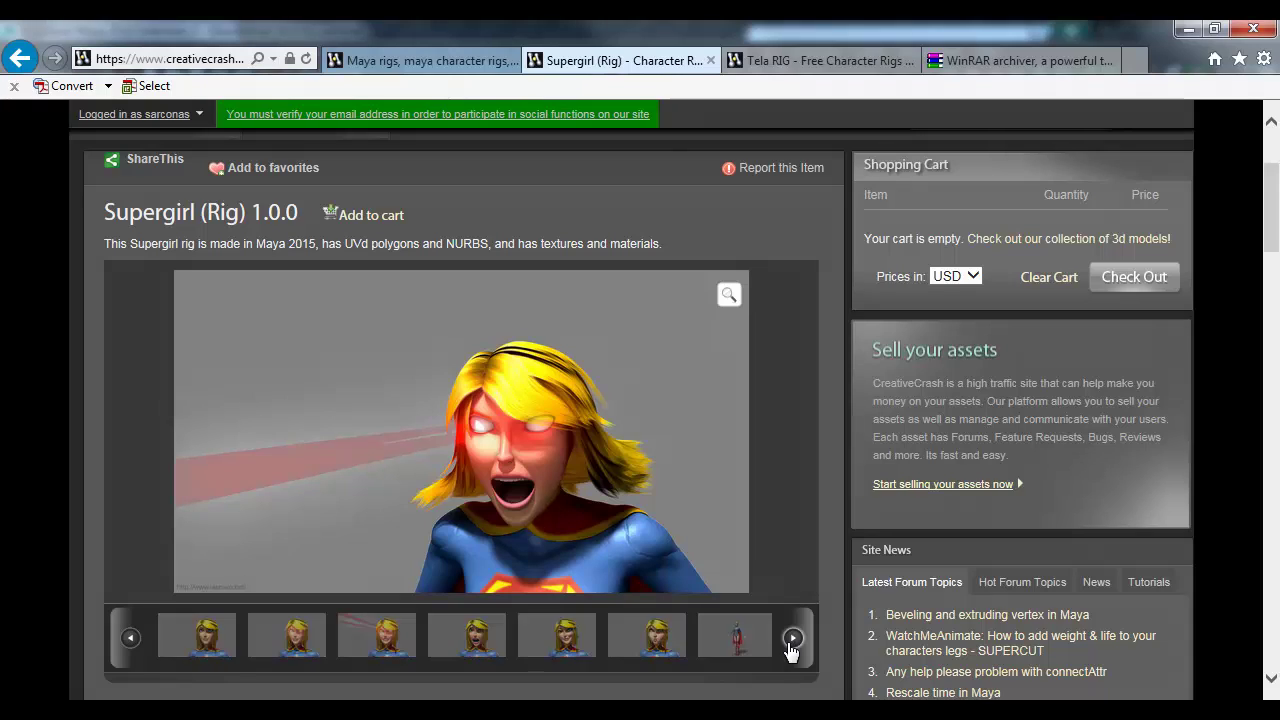
left_click(792, 638)
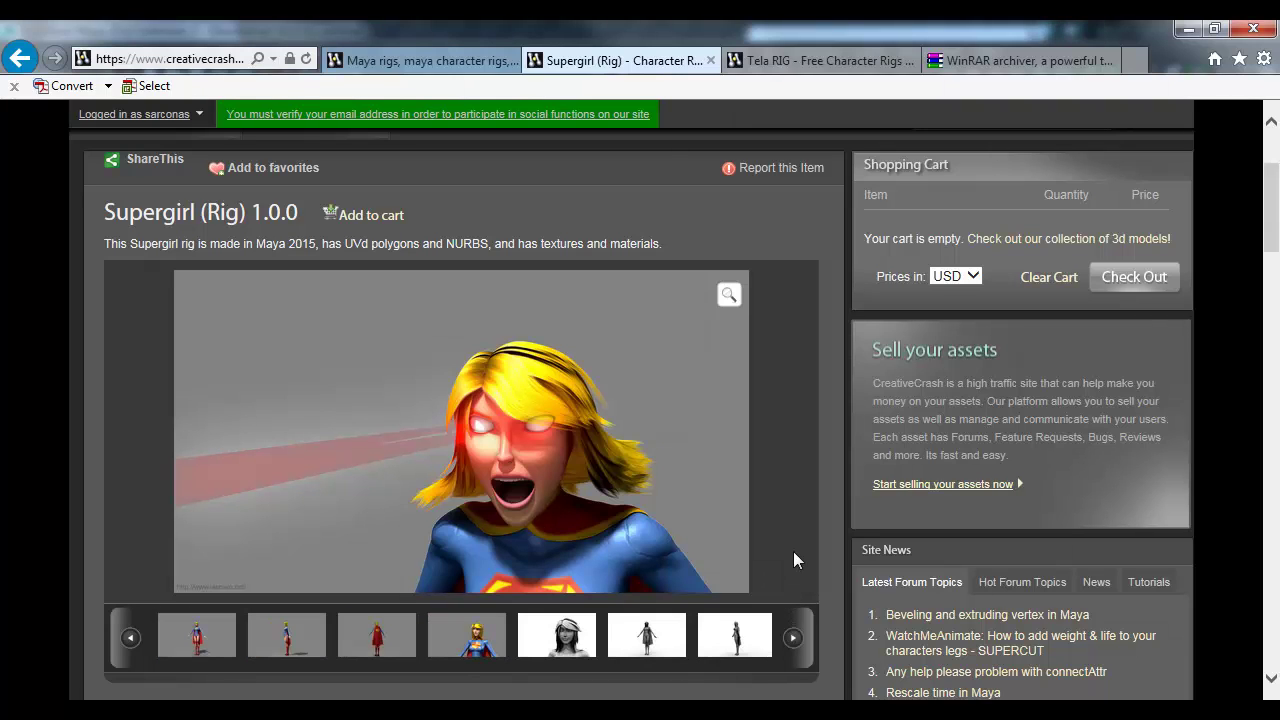
left_click(634, 632)
left_click(796, 638)
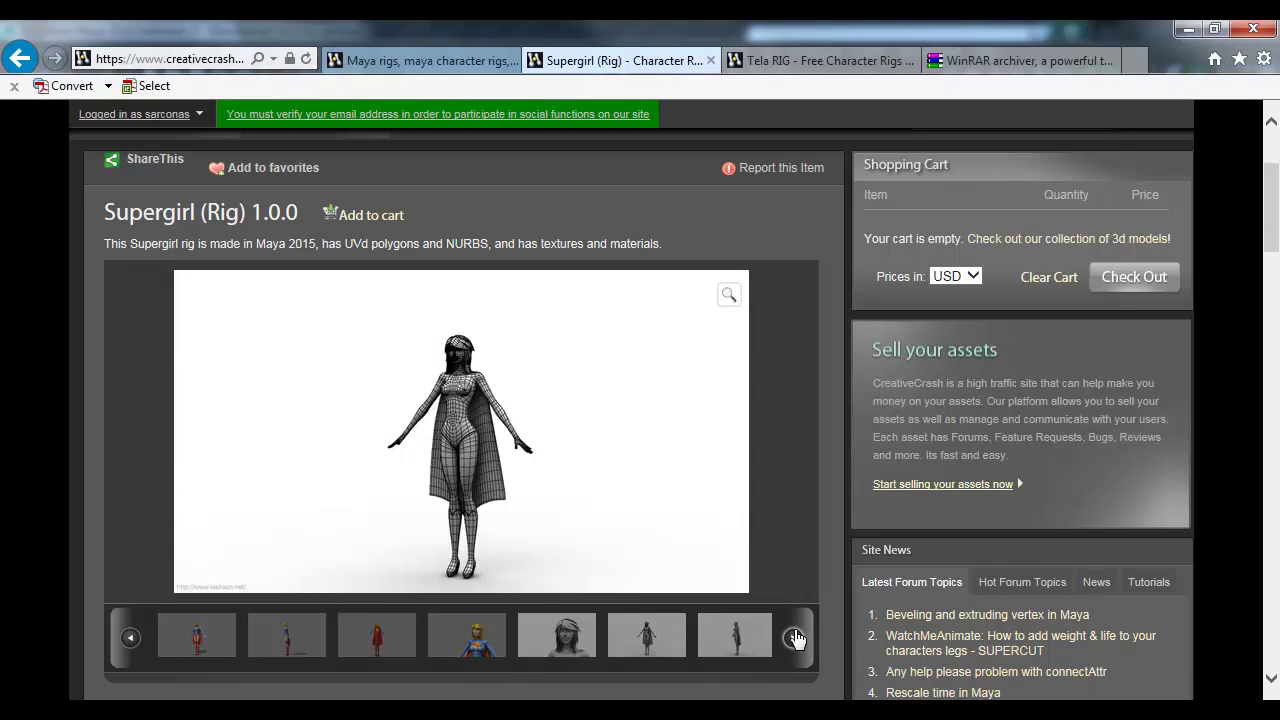
left_click(730, 638)
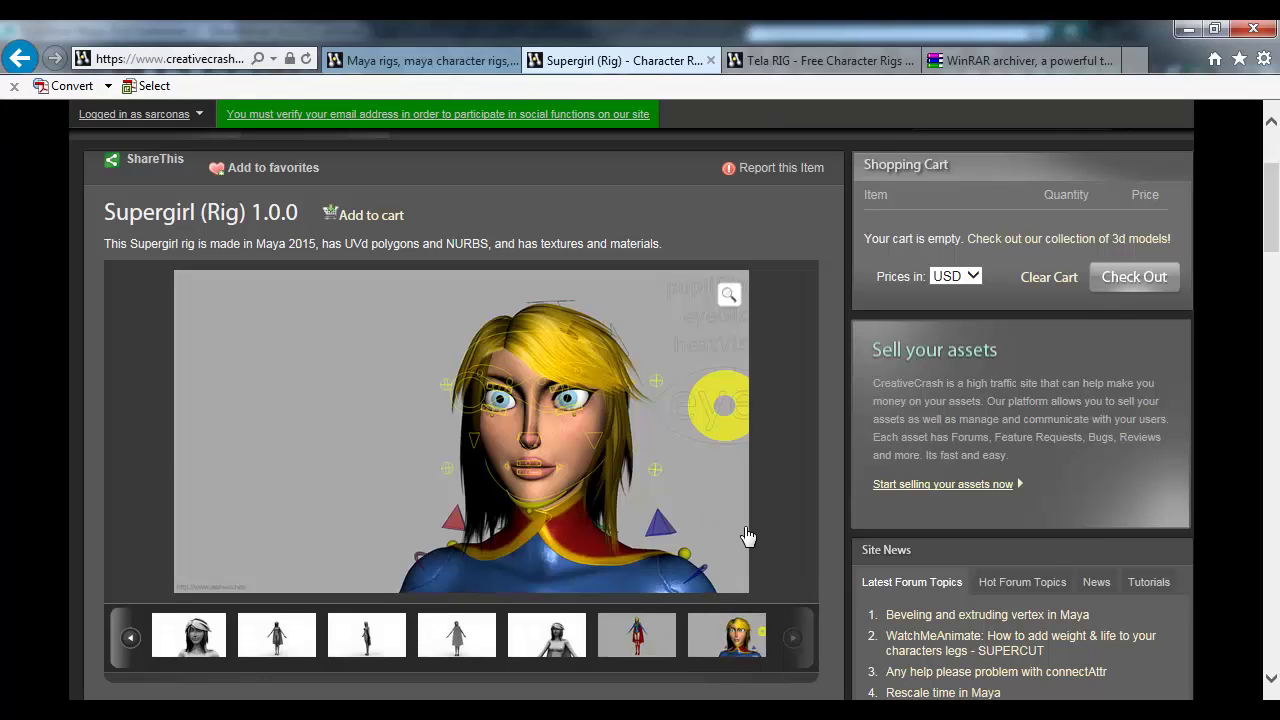
scroll(707, 508, "down", 3)
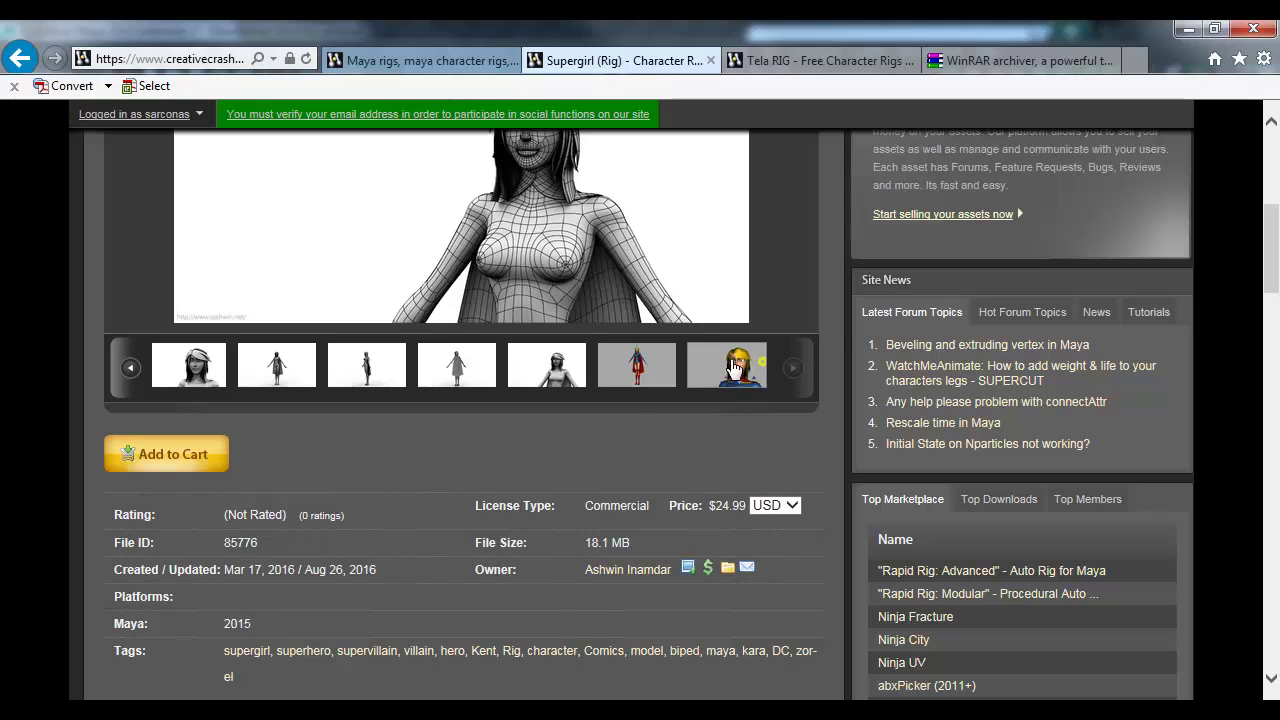
scroll(600, 420, "up", 5)
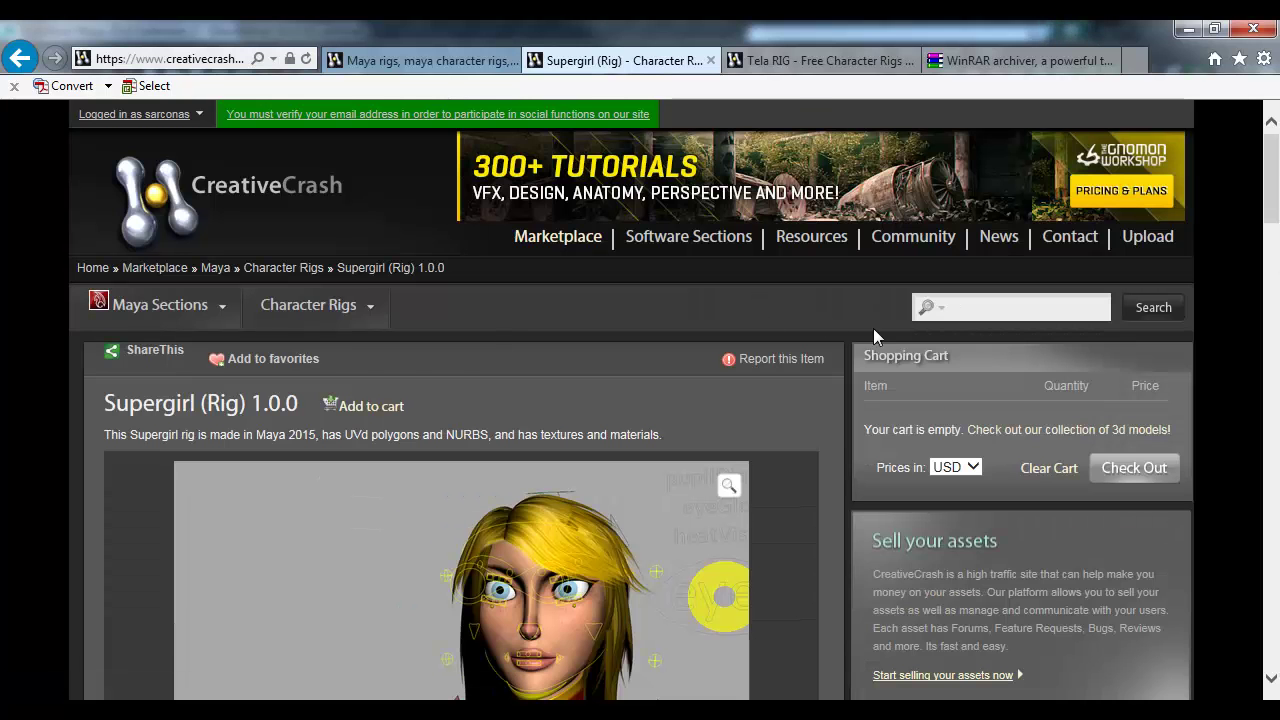
Step: Leave the Supergirl page and close the Roben Rig, Tela RIG and WinRAR tabs, keeping only the Maya rigs listing
left_click(20, 58)
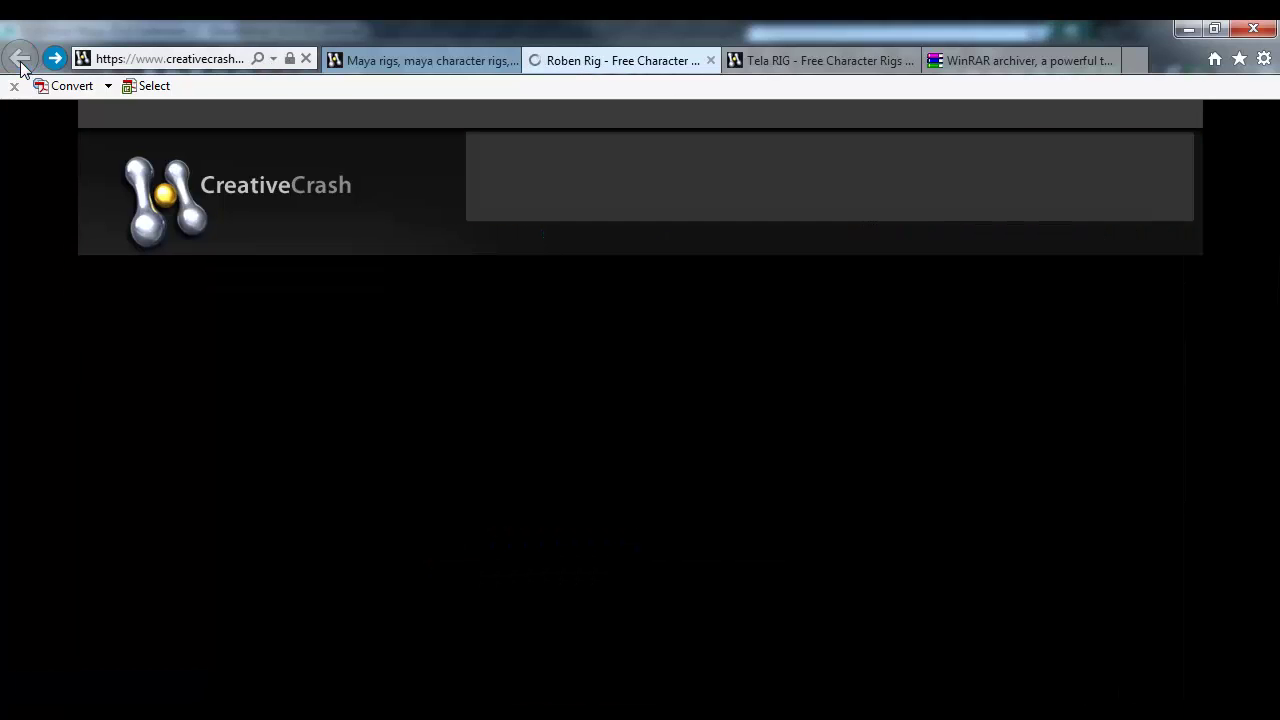
left_click(710, 60)
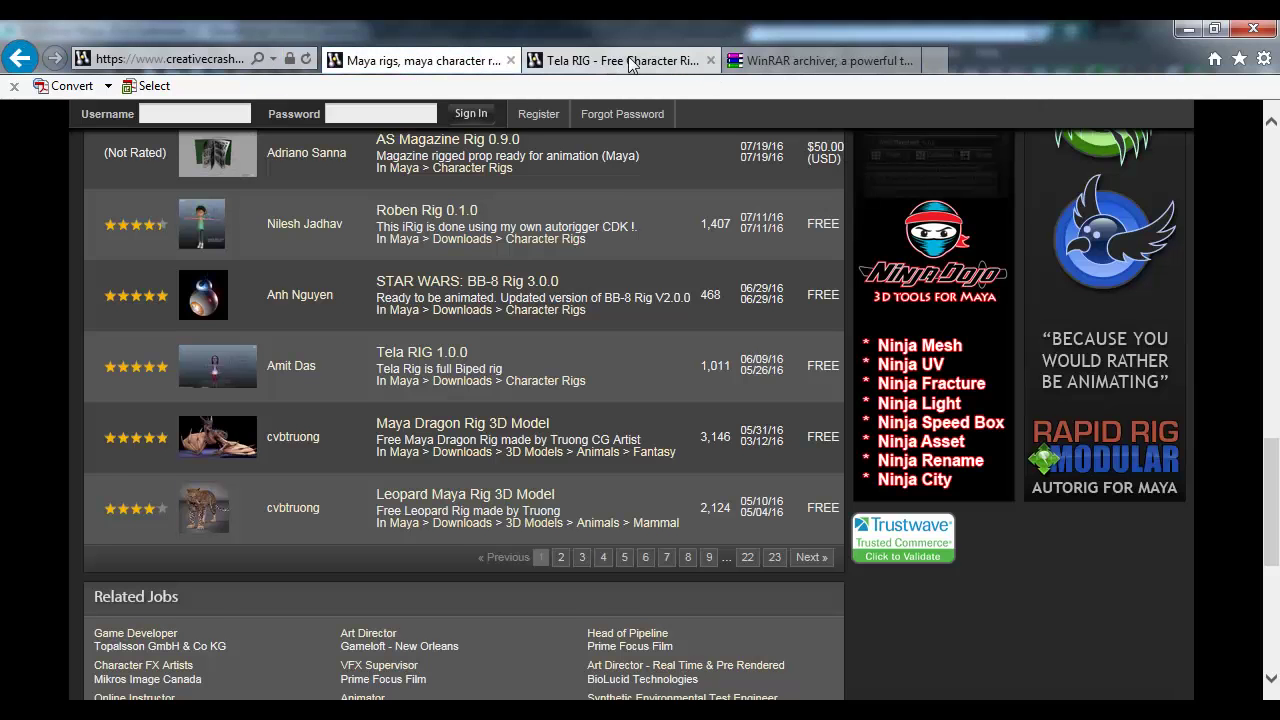
left_click(630, 62)
left_click(710, 60)
left_click(435, 62)
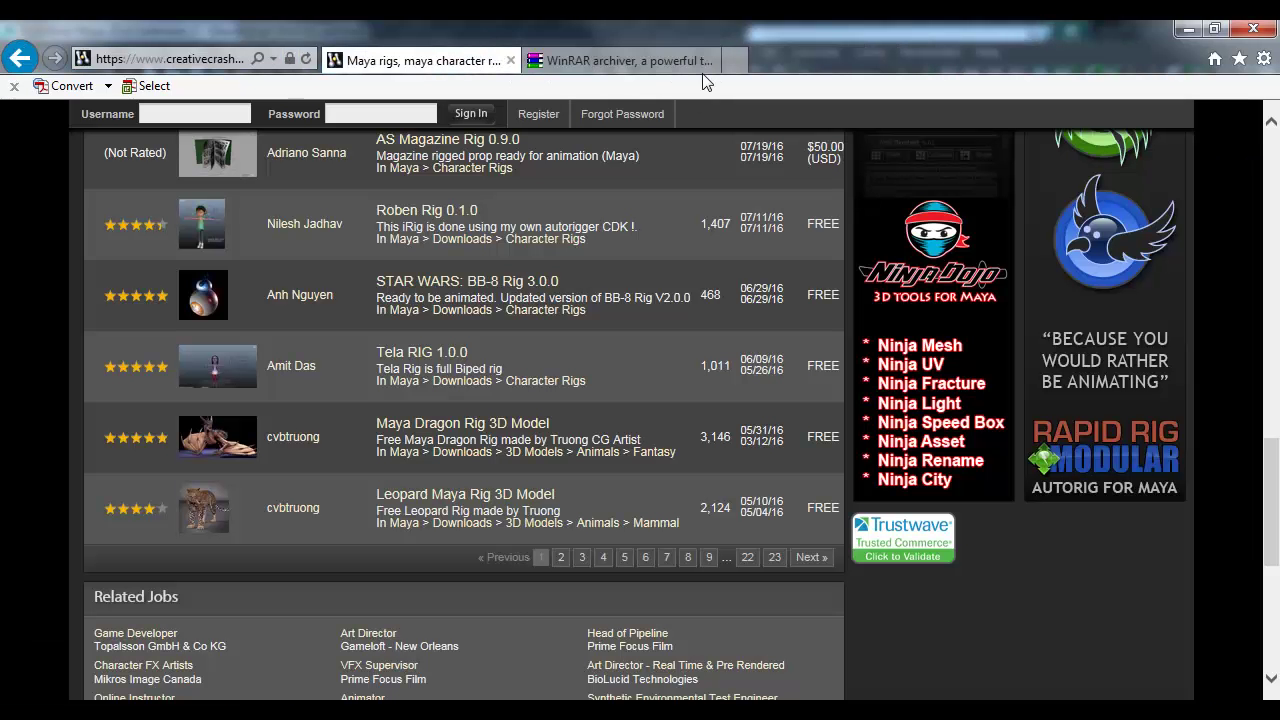
left_click(710, 60)
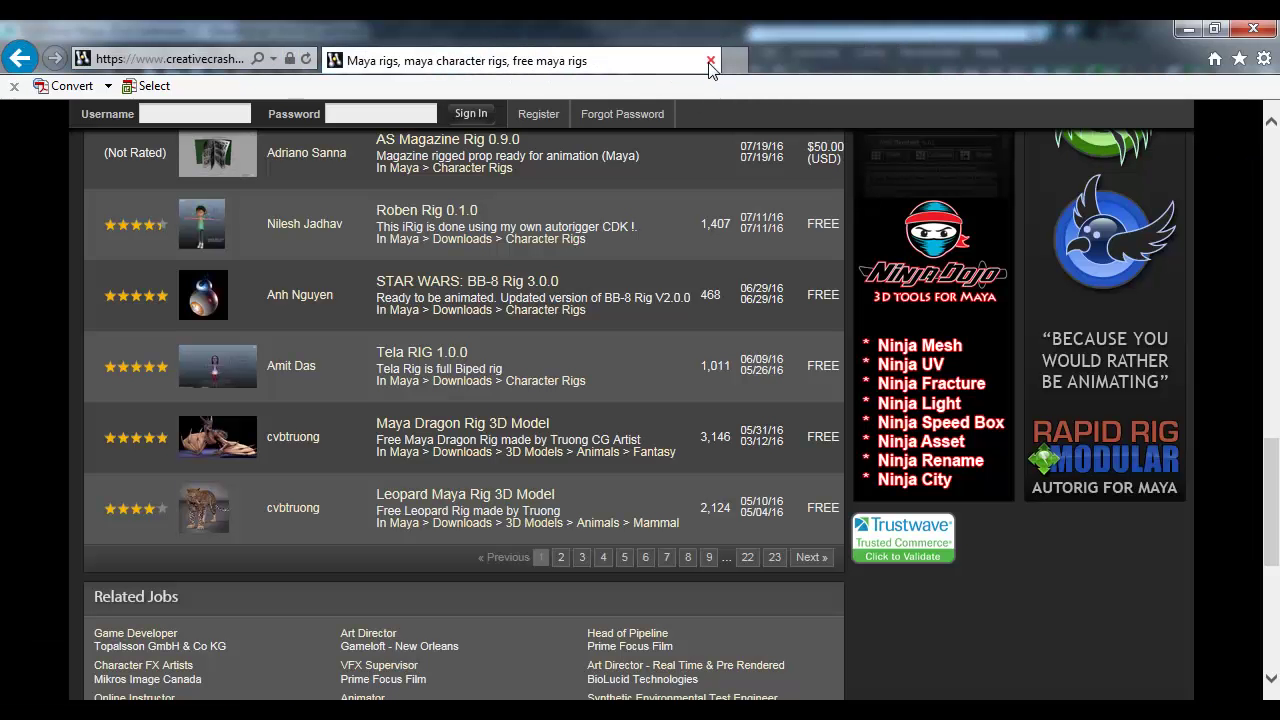
Step: Browse page 2 of the Maya character rigs listing for free rigs and go on to page 3
left_click(560, 558)
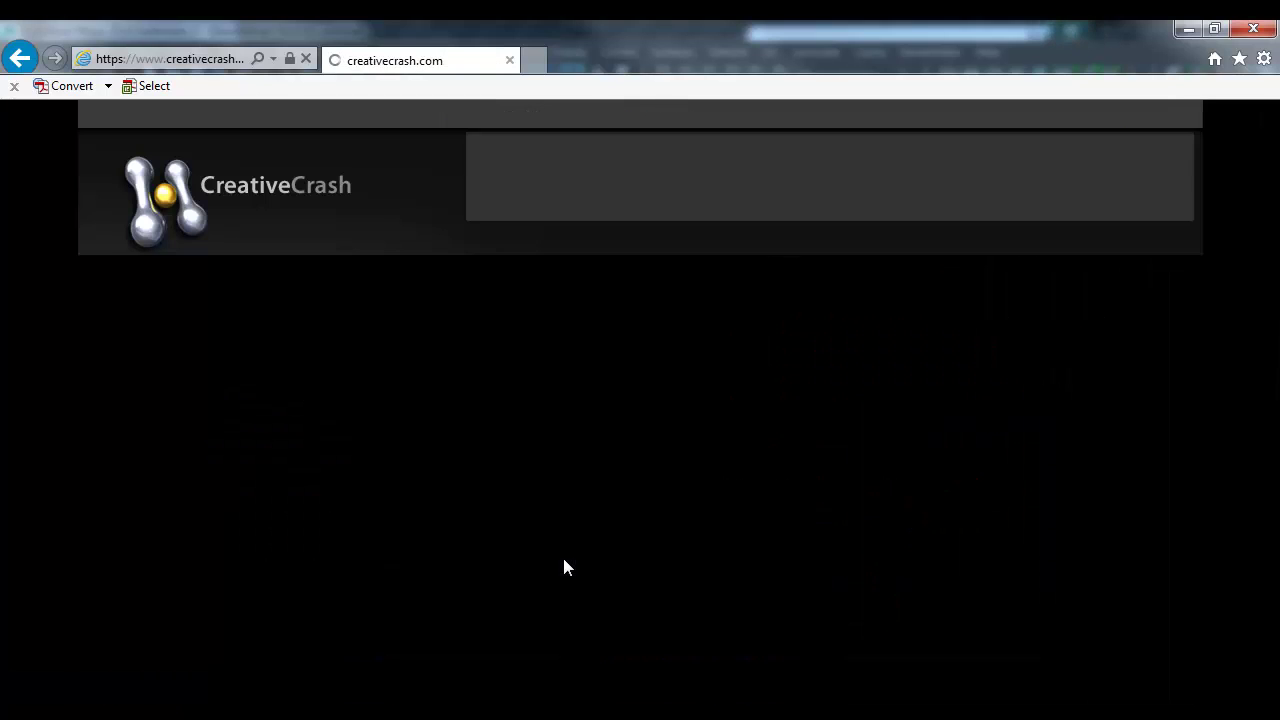
scroll(549, 577, "down", 6)
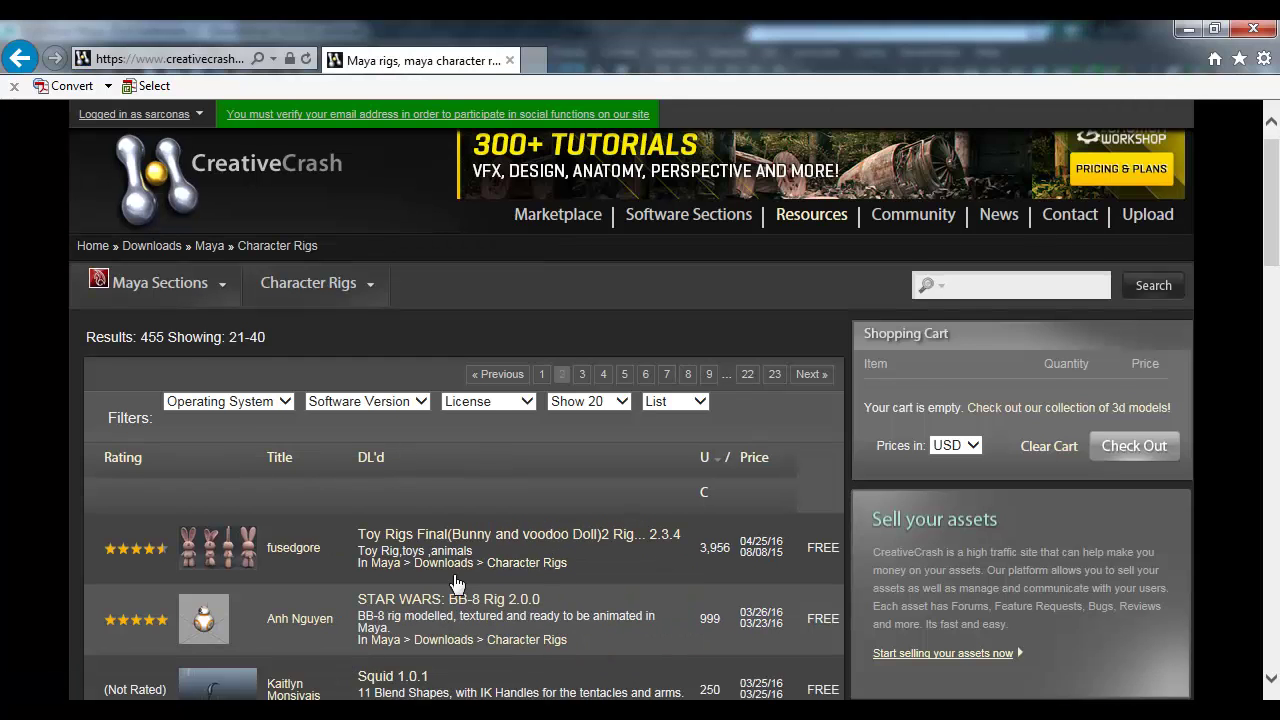
scroll(372, 466, "down", 2)
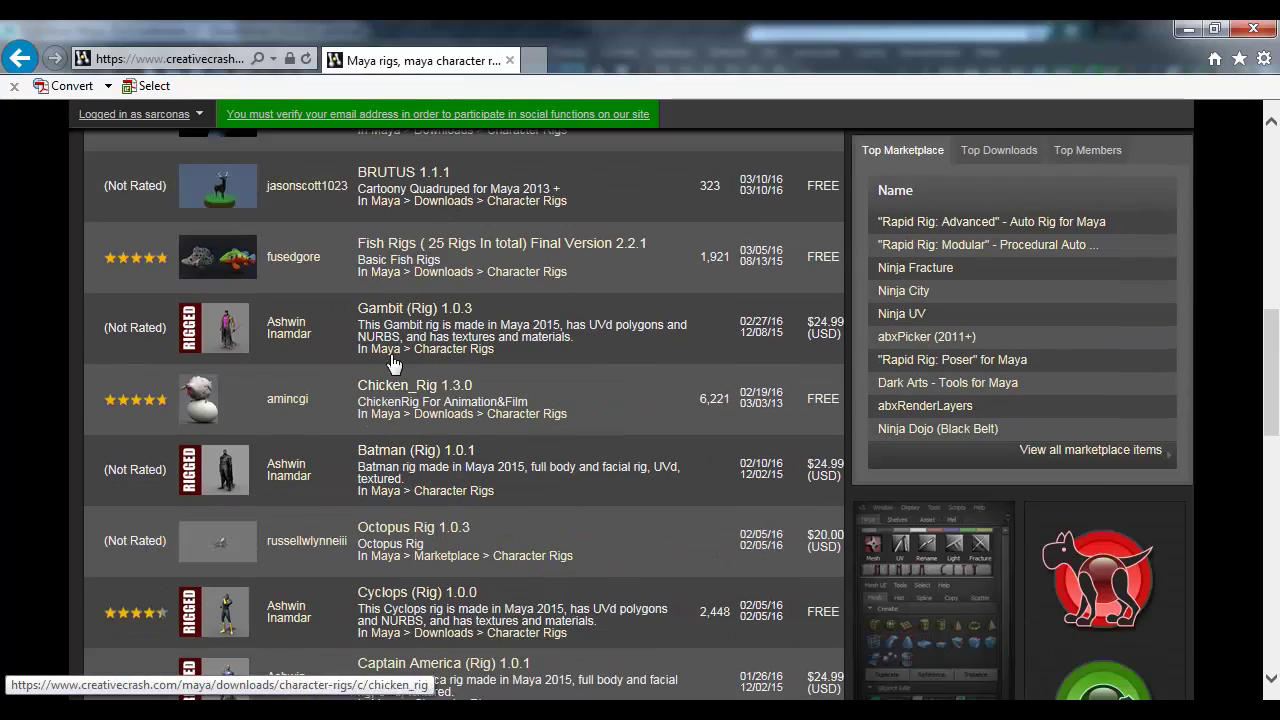
scroll(560, 435, "down", 1)
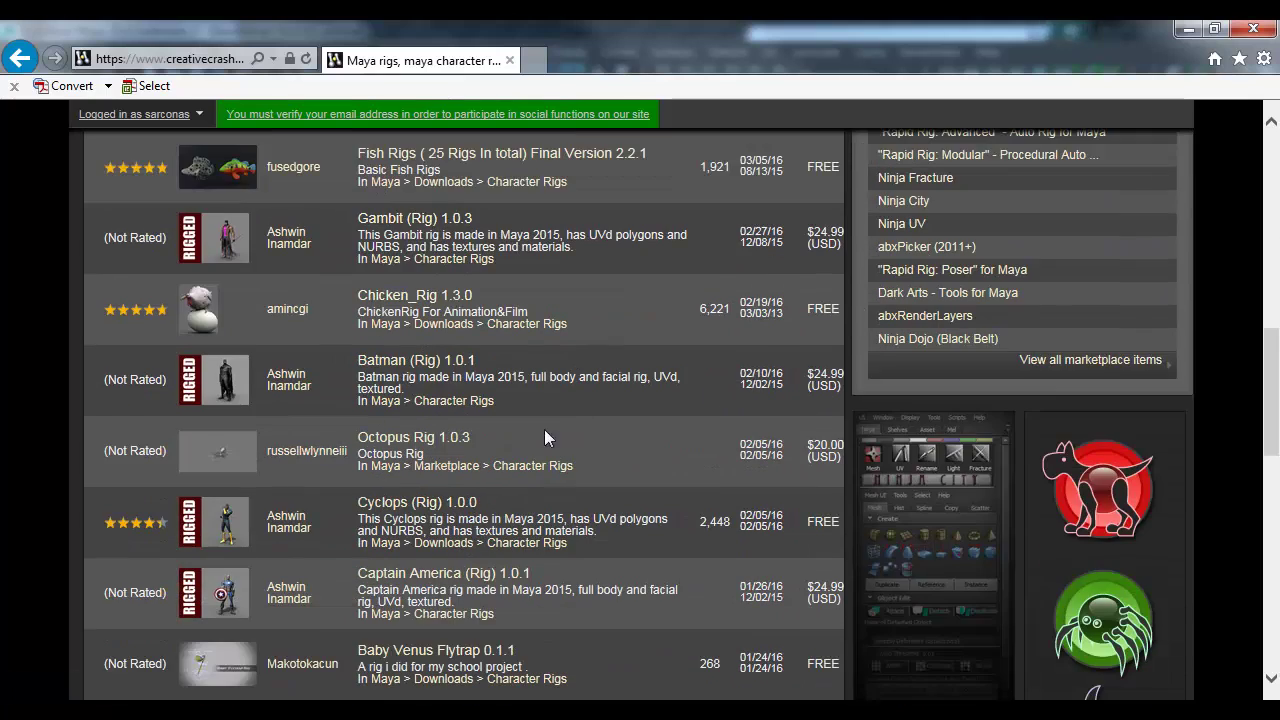
scroll(629, 415, "down", 7)
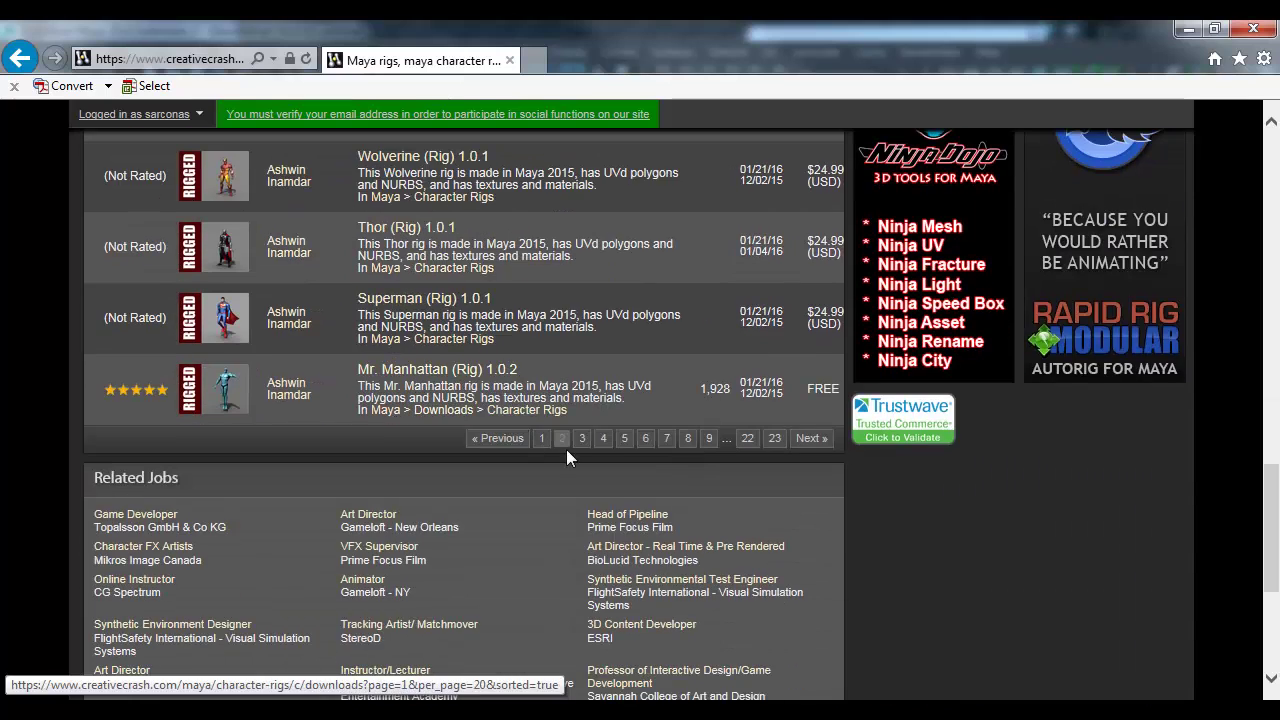
left_click(582, 438)
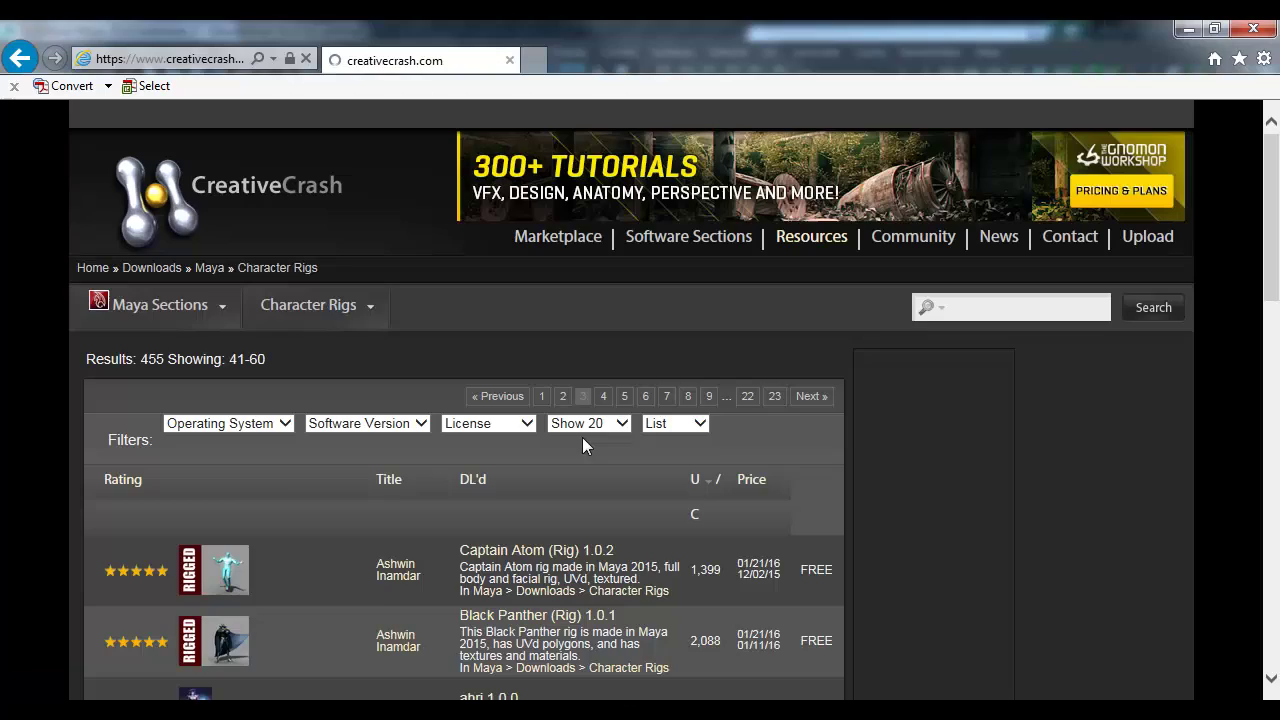
Step: Browse page 3 of the Maya rigs listing and open the free Bruise (Slap On Rig) 3.7.4 page to check its preview
scroll(542, 443, "down", 5)
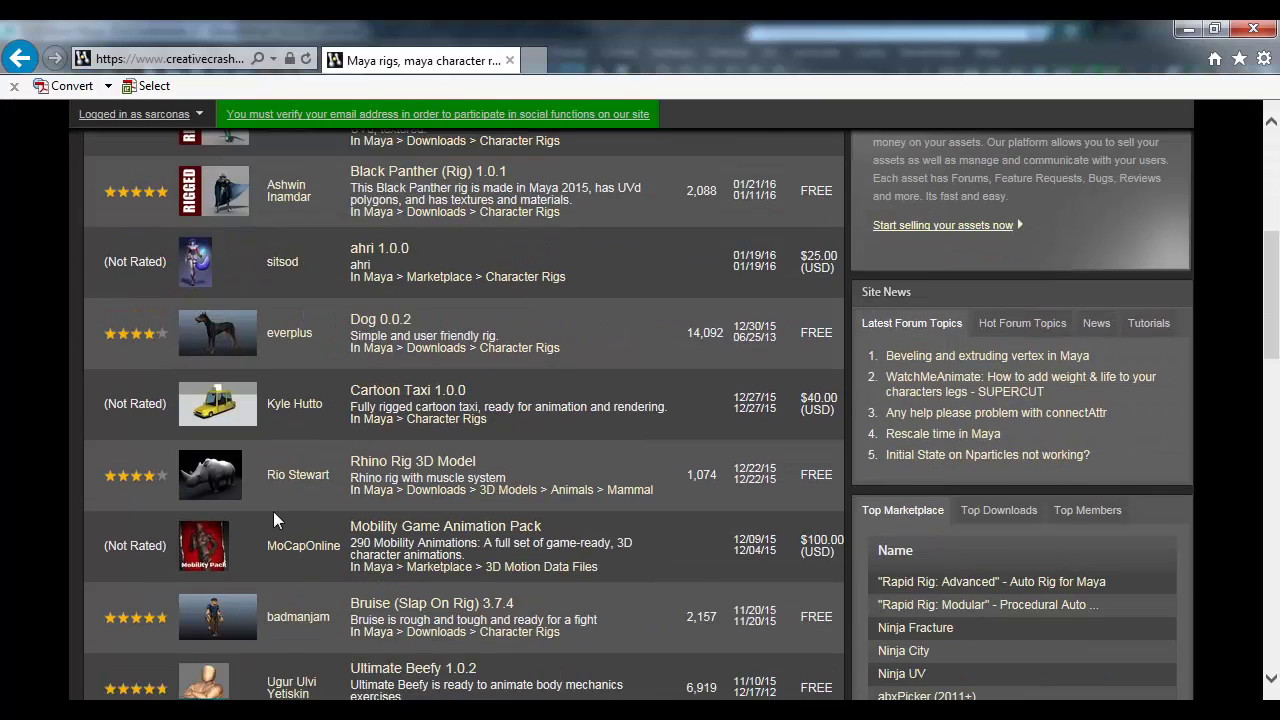
scroll(285, 515, "down", 5)
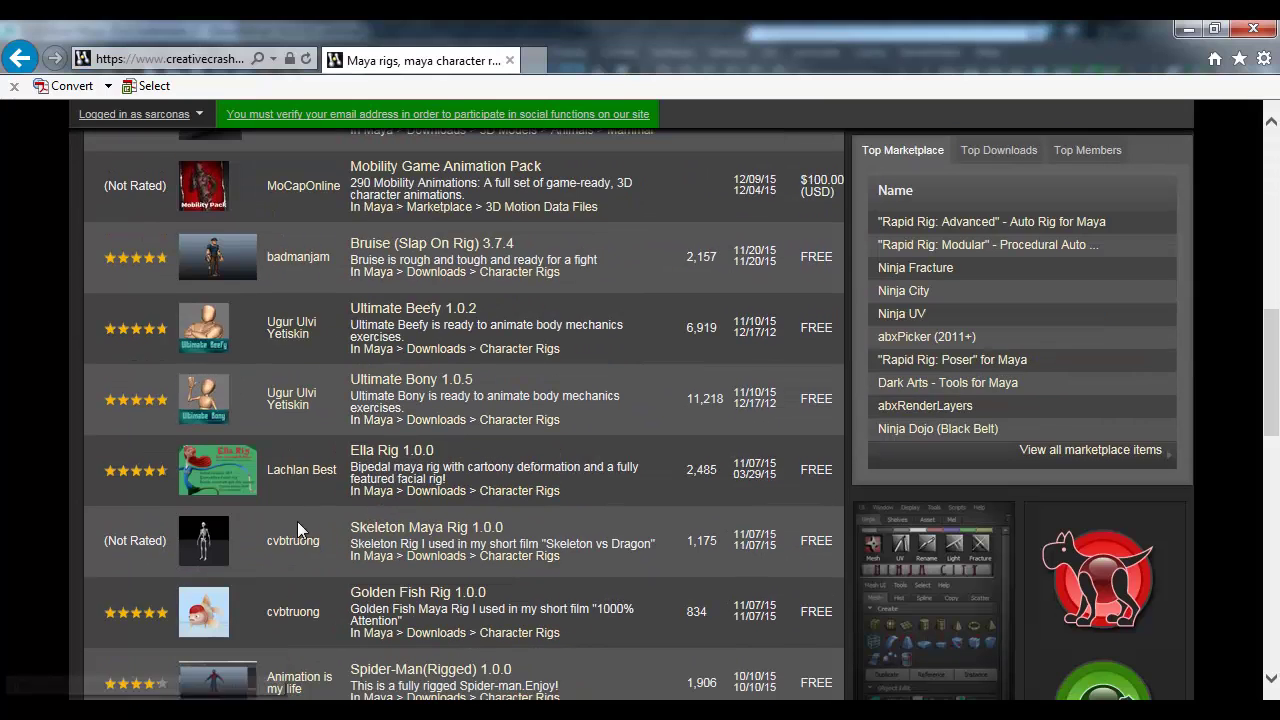
left_click(421, 248)
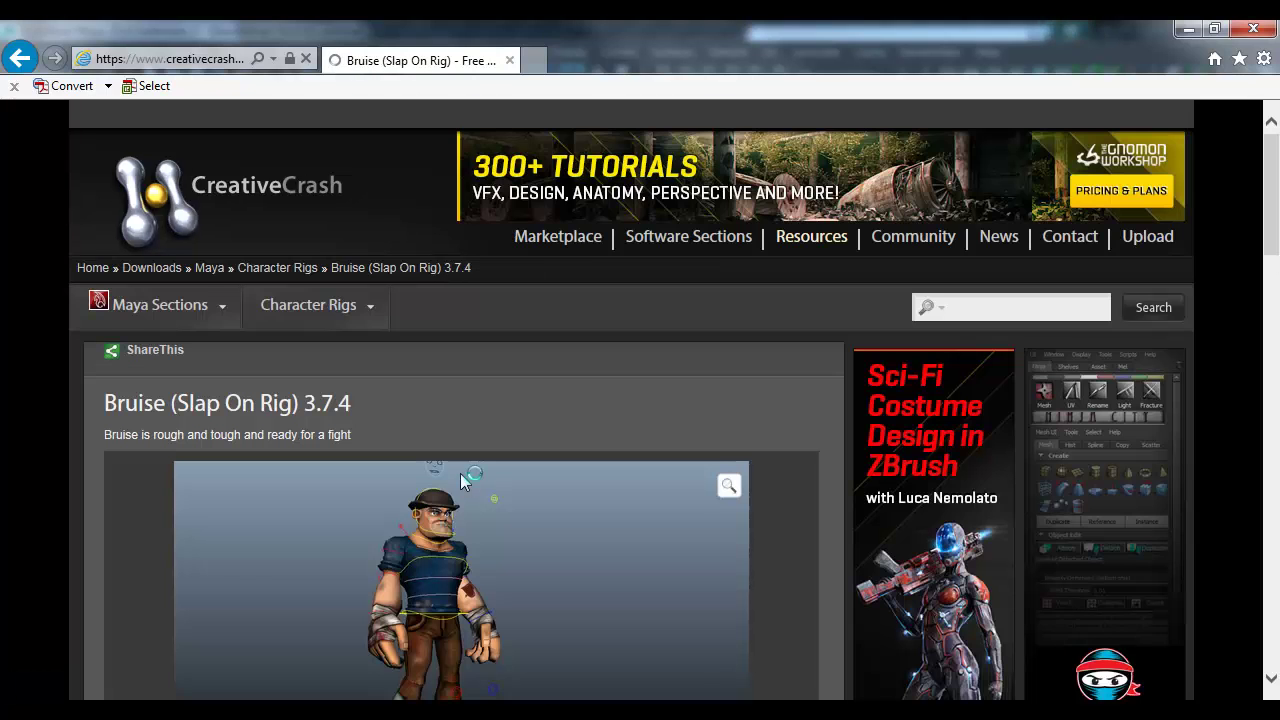
scroll(463, 483, "down", 3)
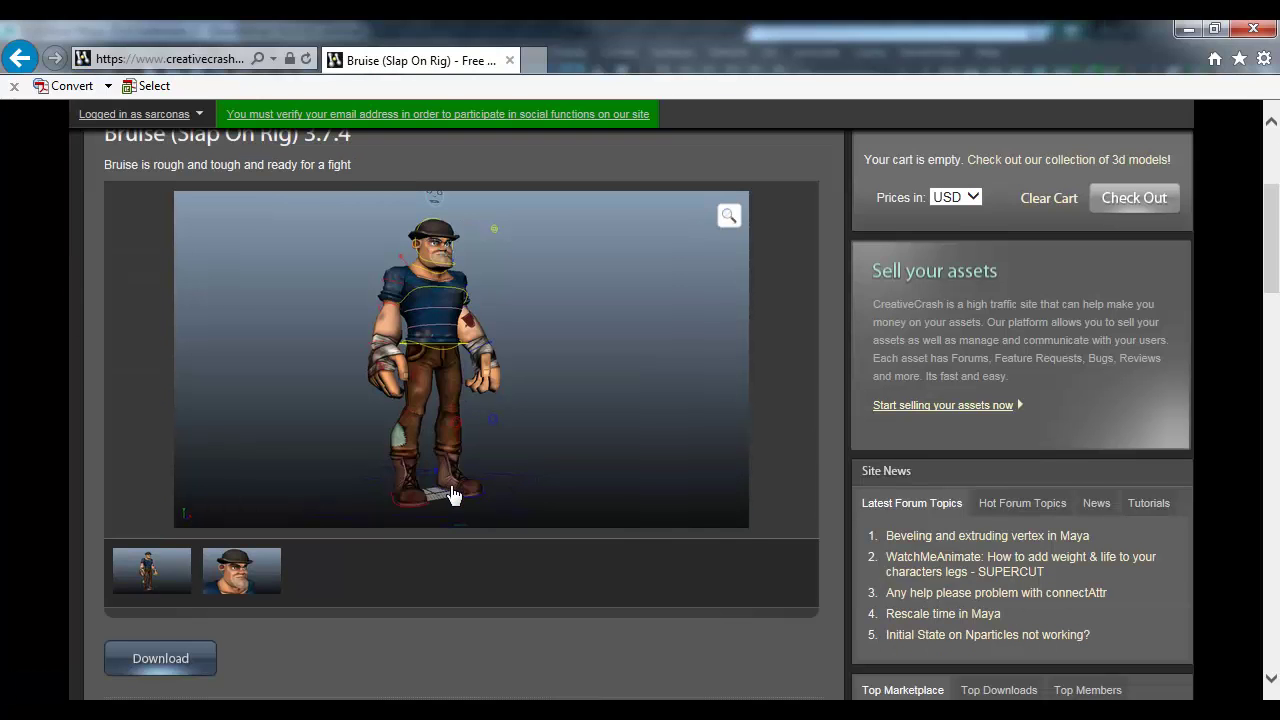
scroll(450, 488, "down", 2)
Step: Download the Bruise rig archive through the direct file link and save it to the Downloads folder
left_click(175, 500)
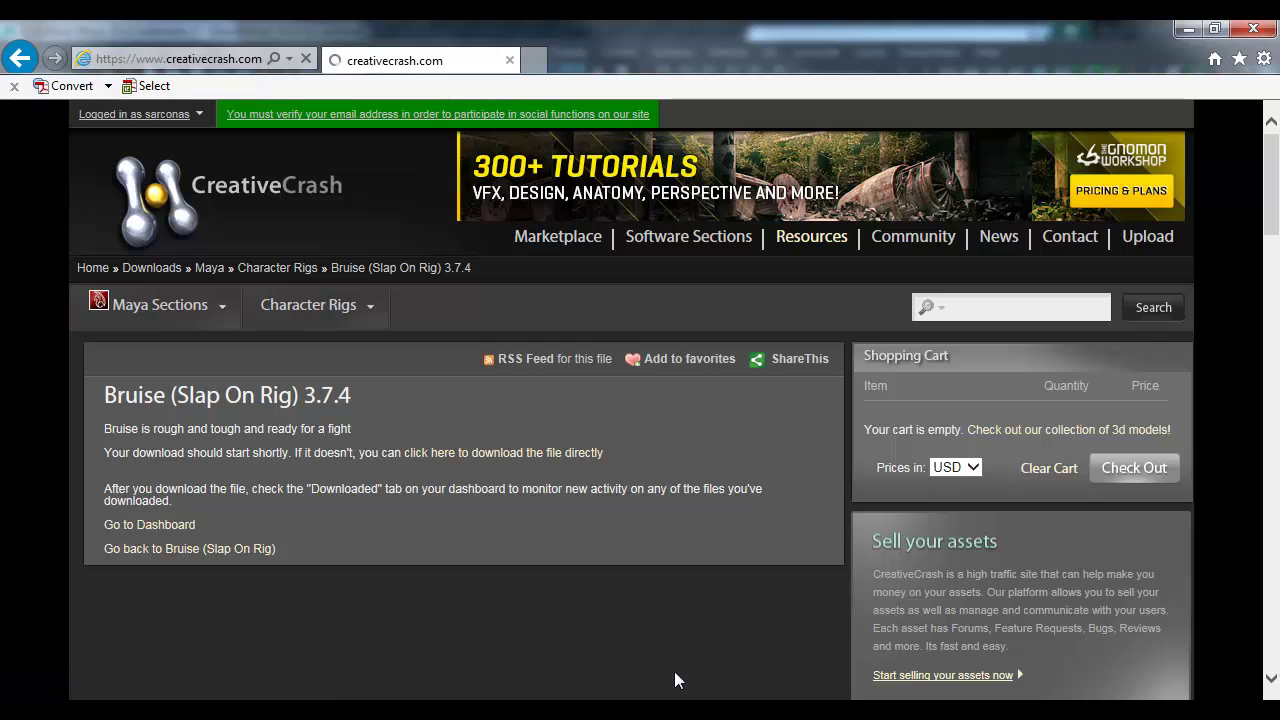
left_click(526, 456)
left_click(957, 679)
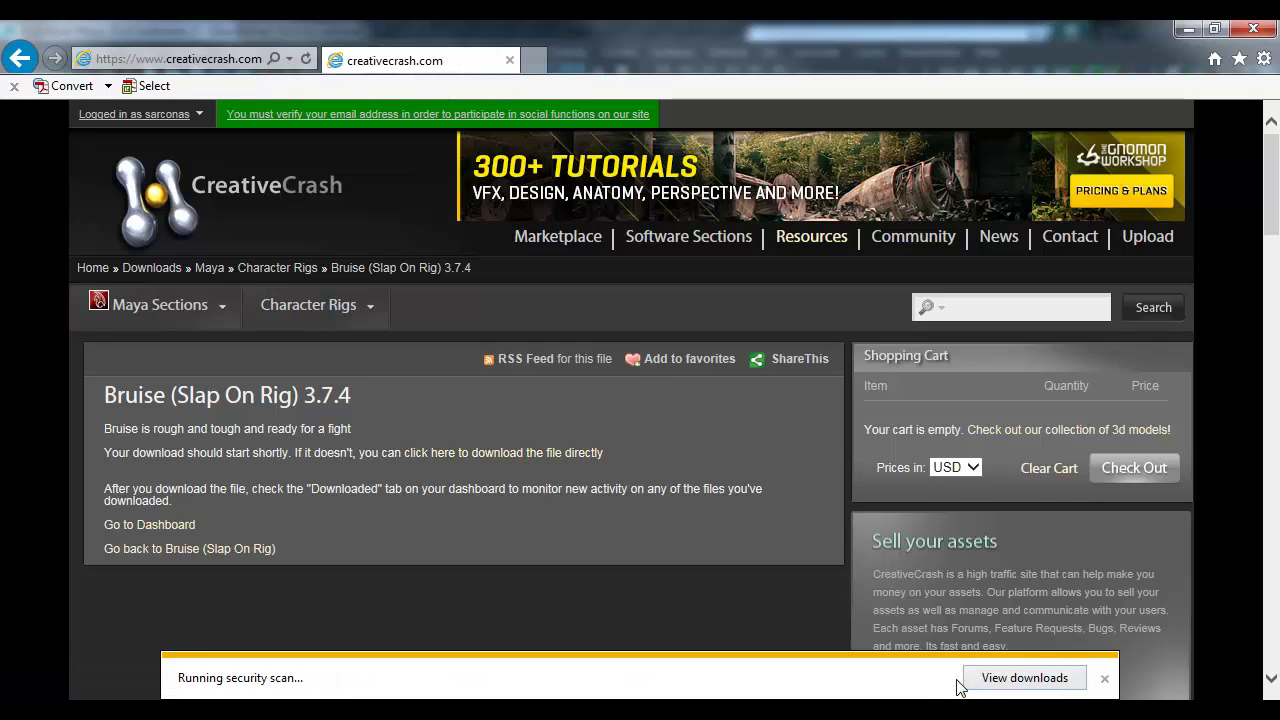
Step: Extract the downloaded Bruise archive into its own folder in Downloads and open the nested Bruise folder
left_click(1003, 679)
right_click(482, 258)
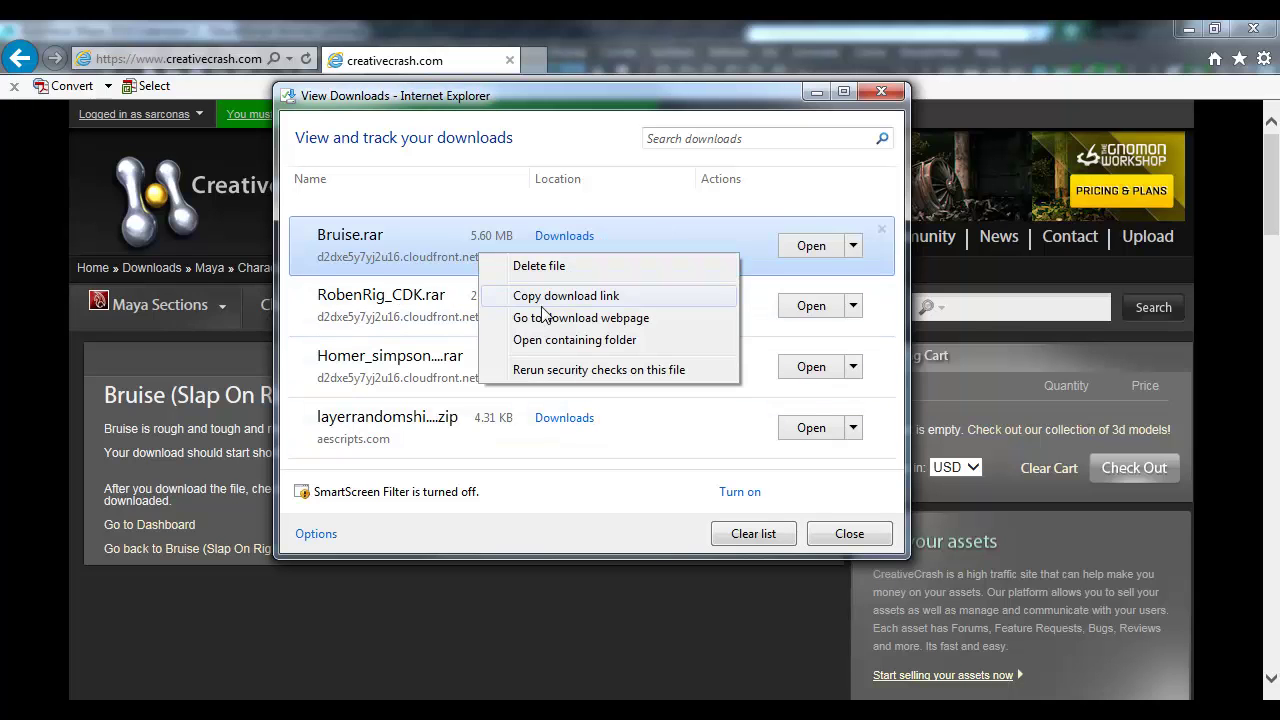
left_click(560, 340)
right_click(421, 250)
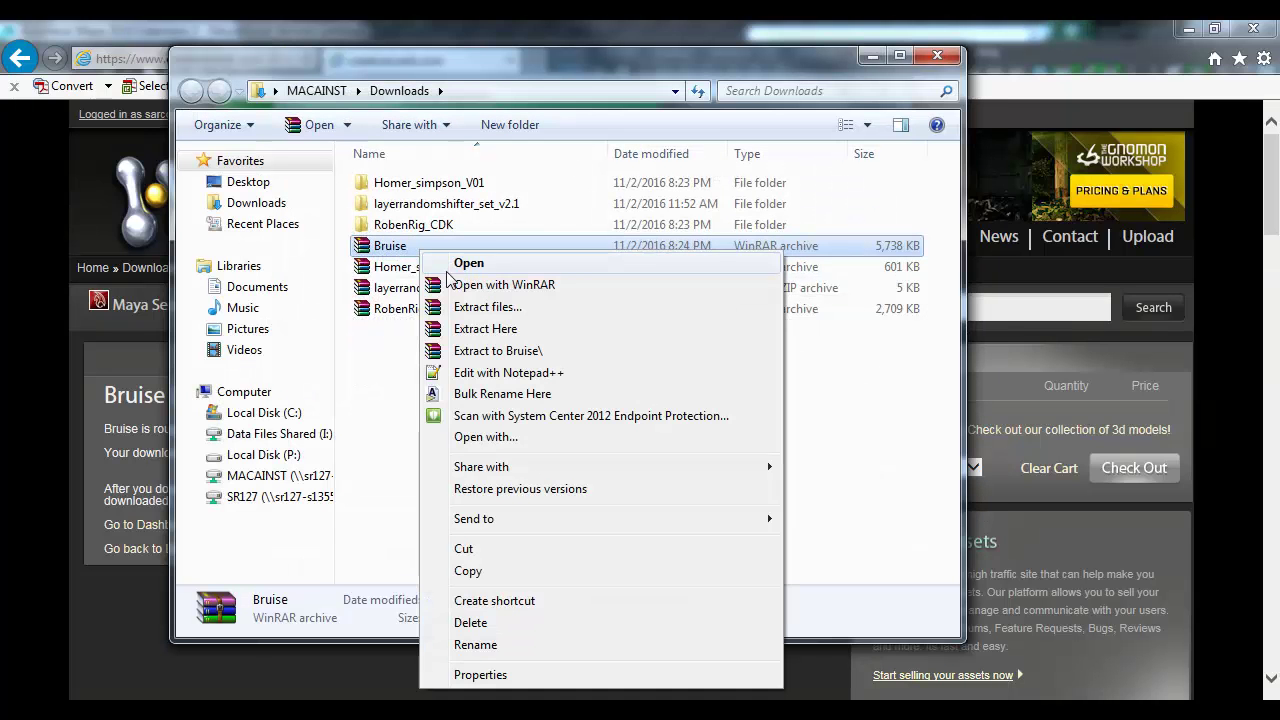
left_click(503, 350)
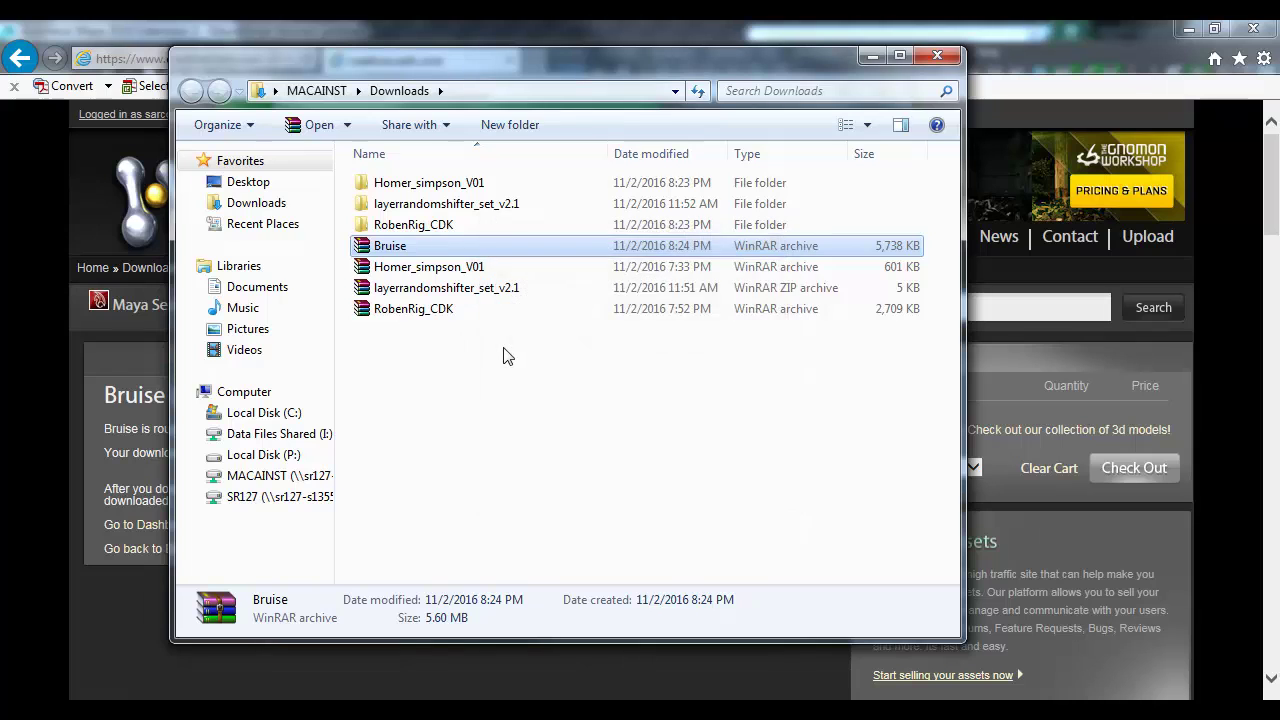
double_click(409, 183)
double_click(406, 184)
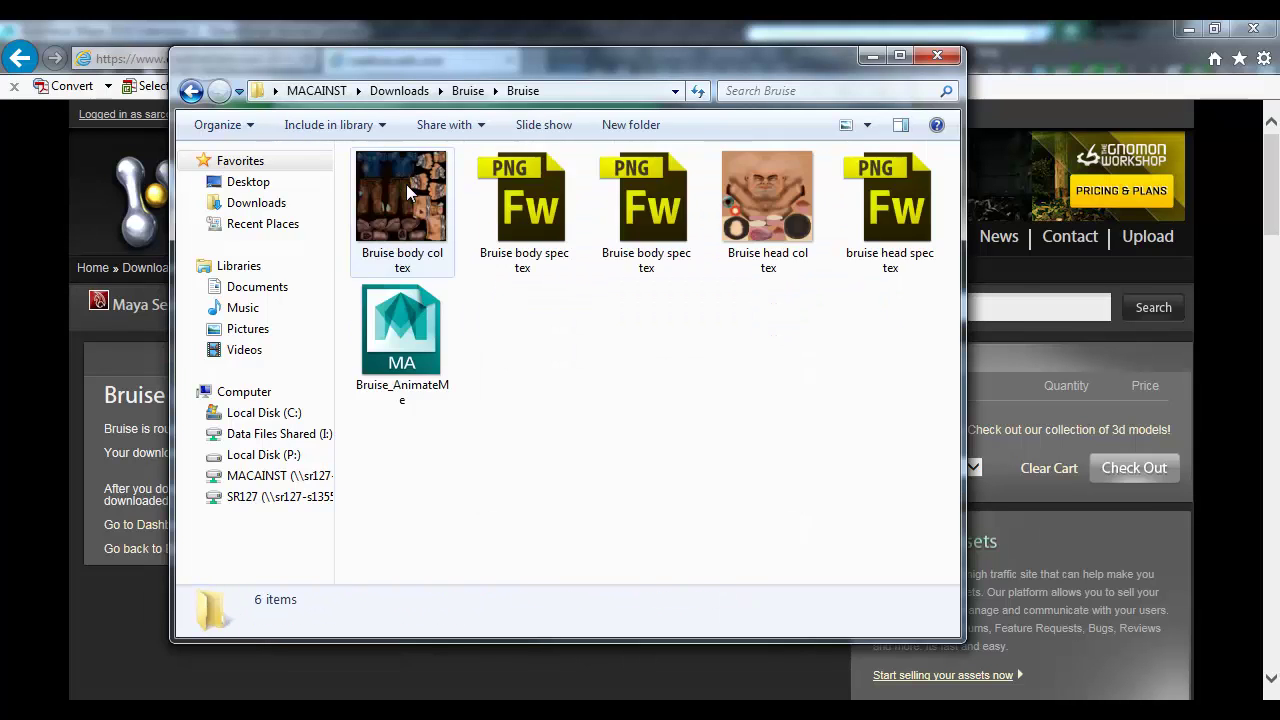
Step: Switch to Internet Explorer, return to the Bruise rig's page, and bring the extracted Bruise folder back to the front
key("alt+Tab")
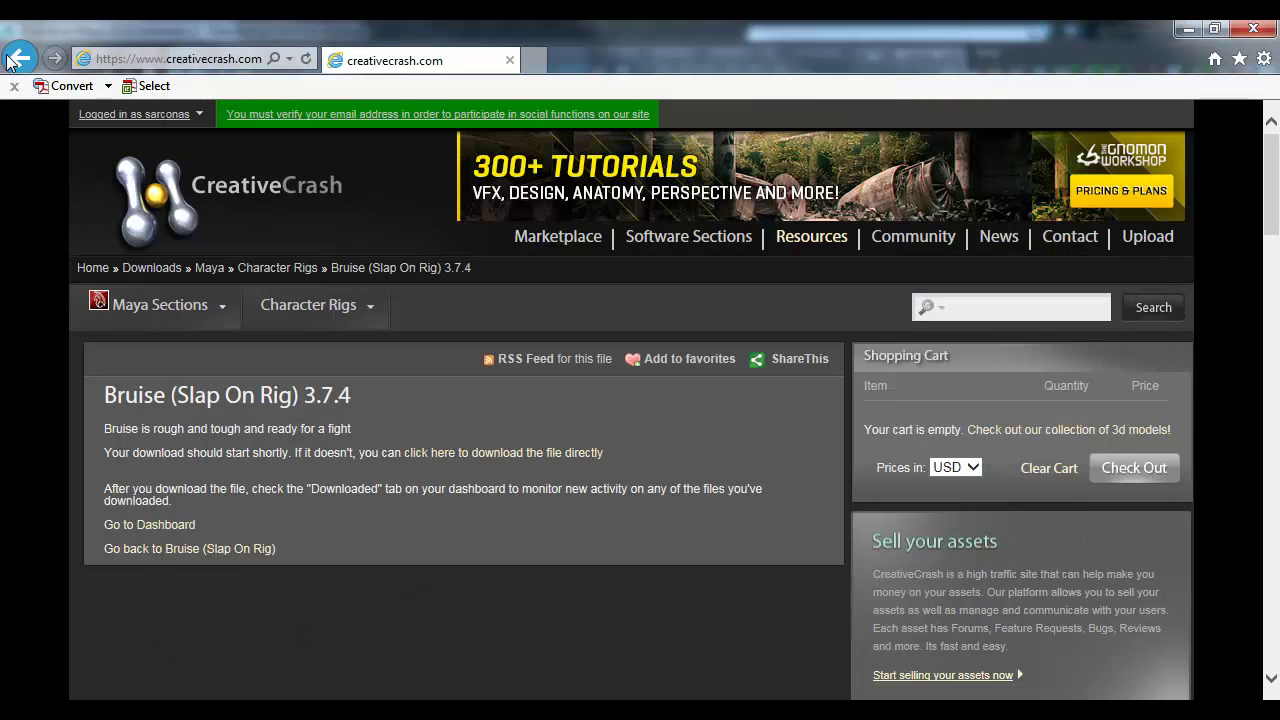
left_click(10, 60)
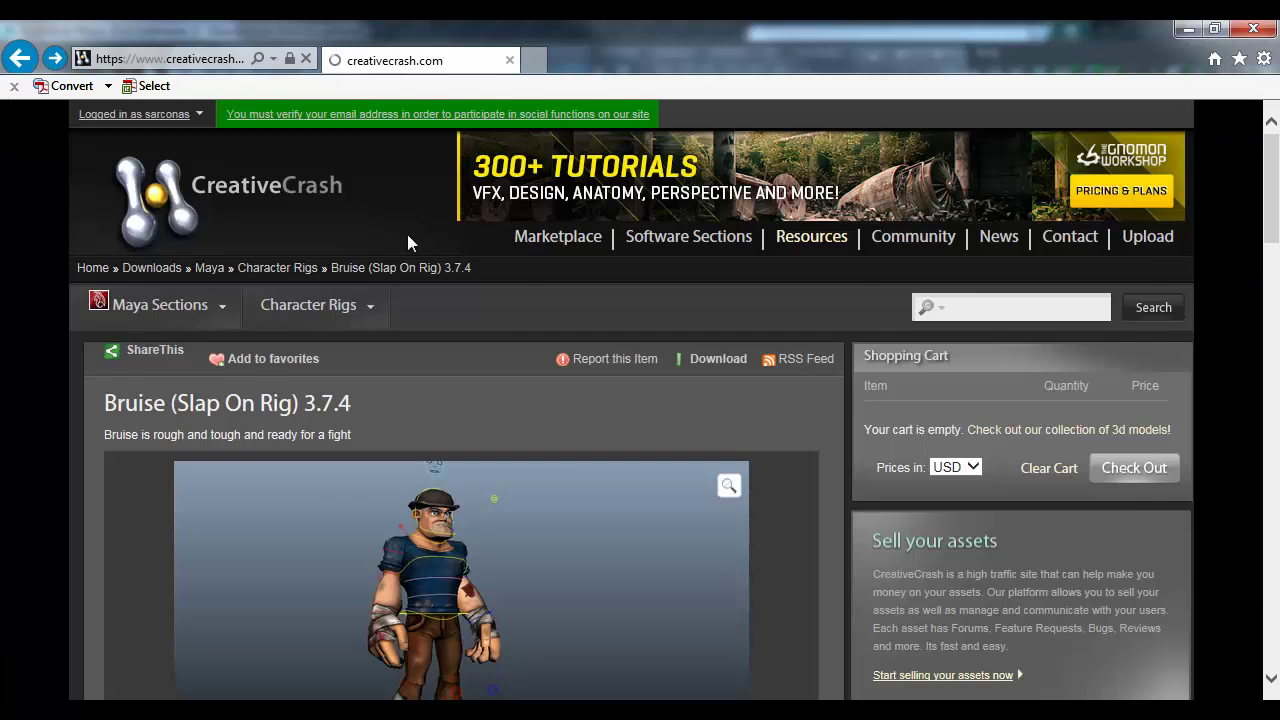
key("ctrl+j")
key("alt+Tab")
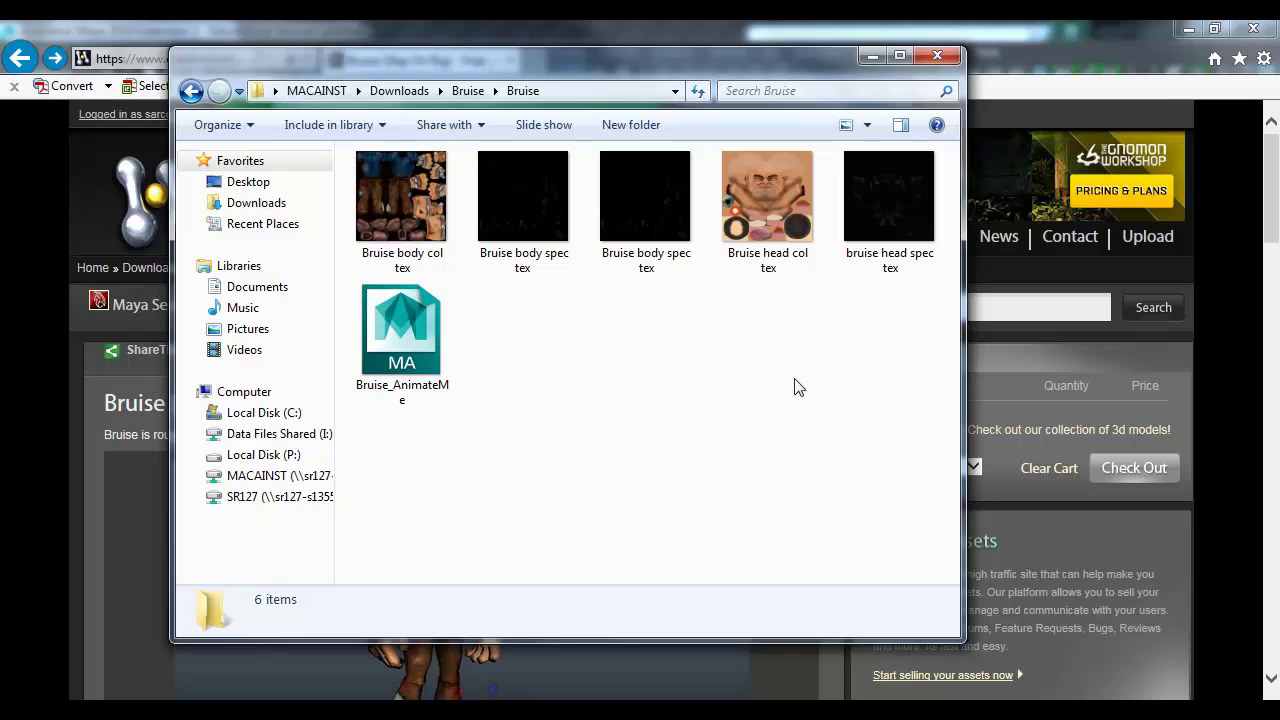
Step: Look through the colour and specular texture images for the body and head in the extracted Bruise folder
left_click_drag(552, 72, 492, 82)
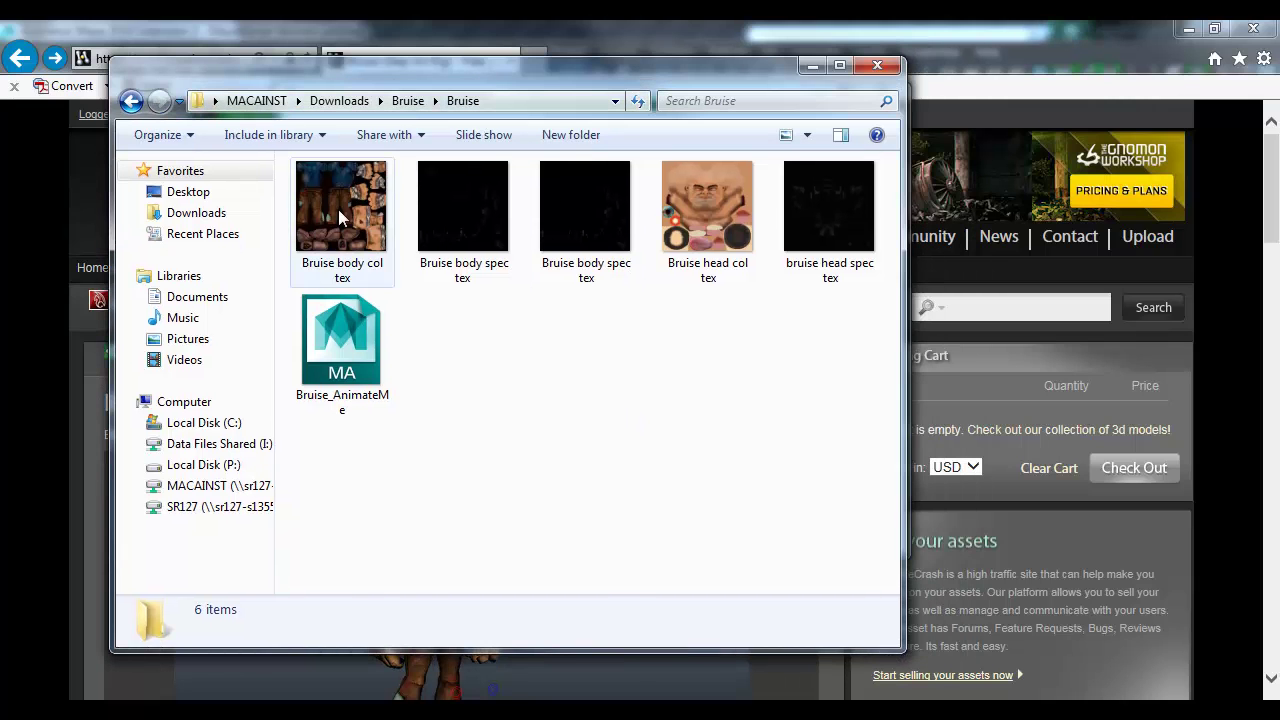
left_click(342, 212)
left_click(488, 205)
left_click(615, 207)
left_click(710, 215)
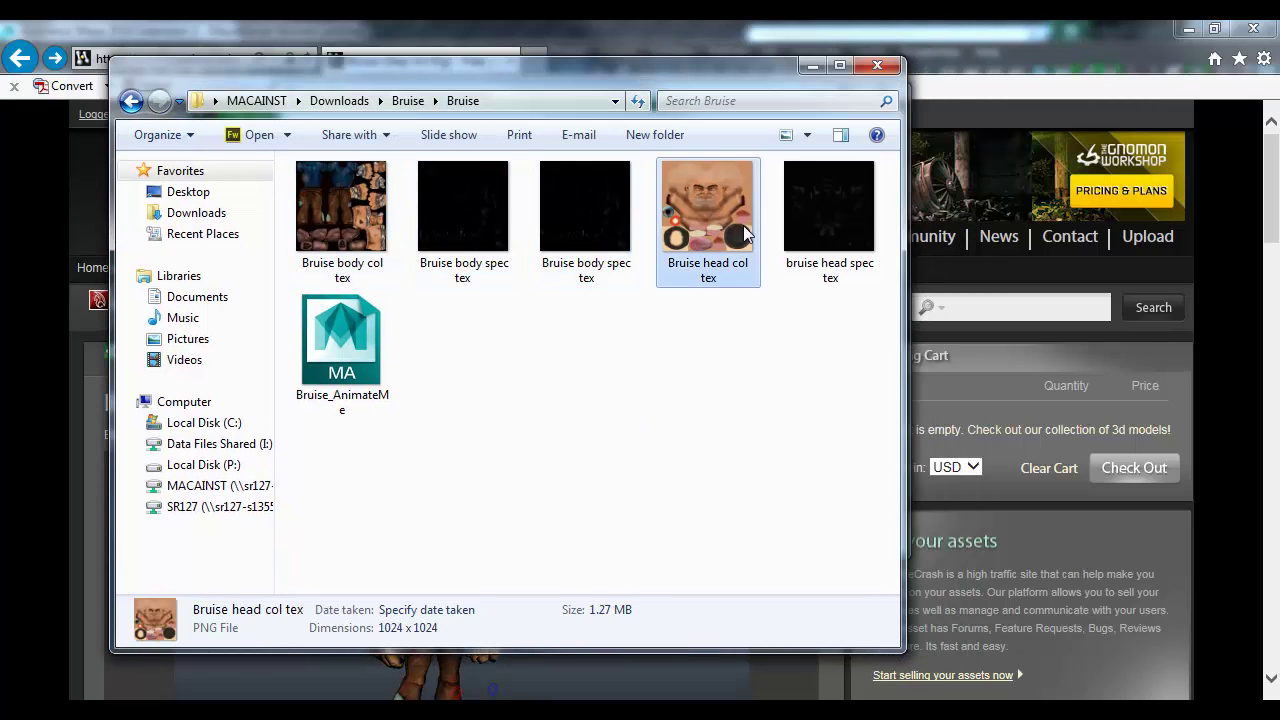
left_click(858, 285)
left_click_drag(891, 283, 296, 172)
left_click(537, 363)
Step: Preview the Bruise body col tex image in a maximized photo viewer, examine the clothing and skin textures, and close it
right_click(346, 212)
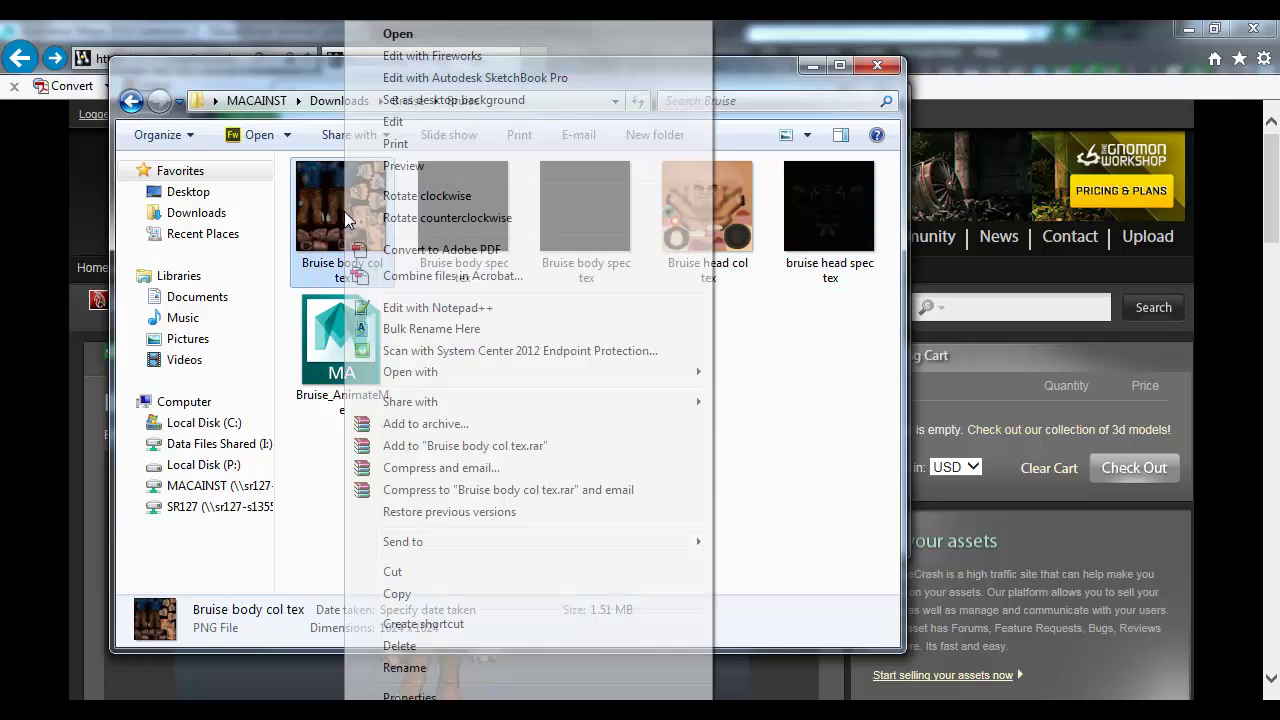
left_click(410, 166)
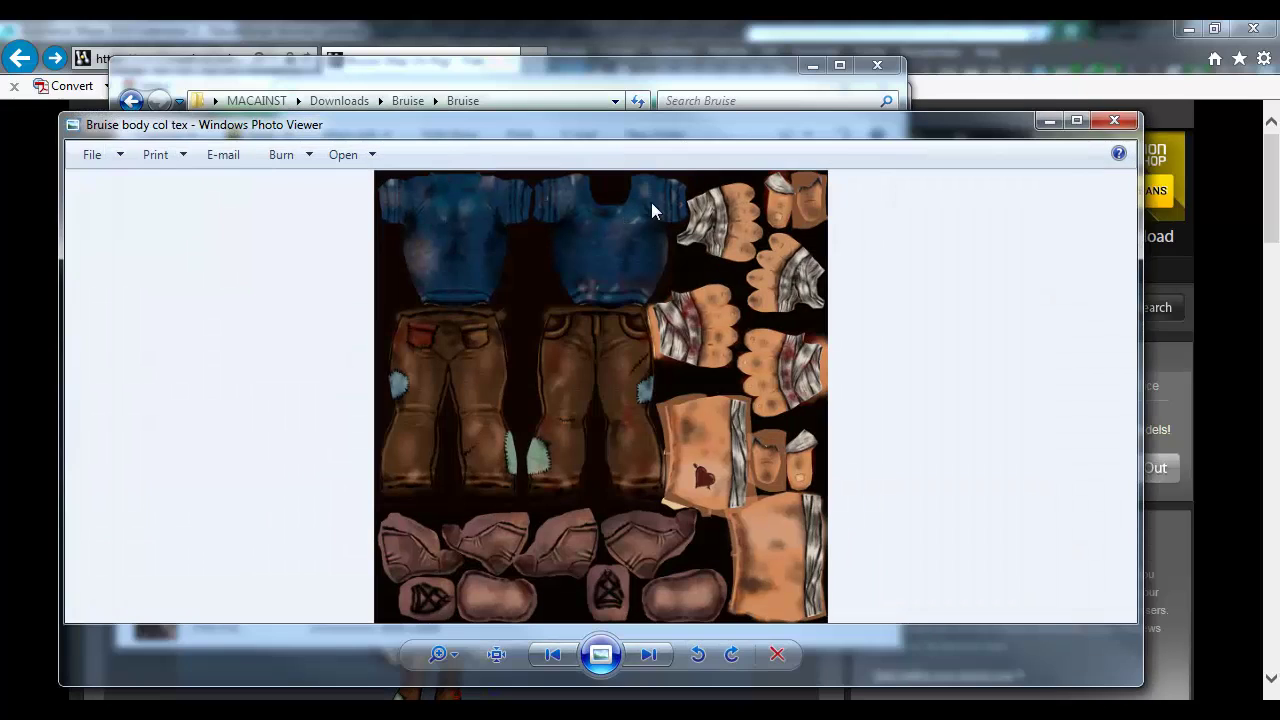
double_click(466, 126)
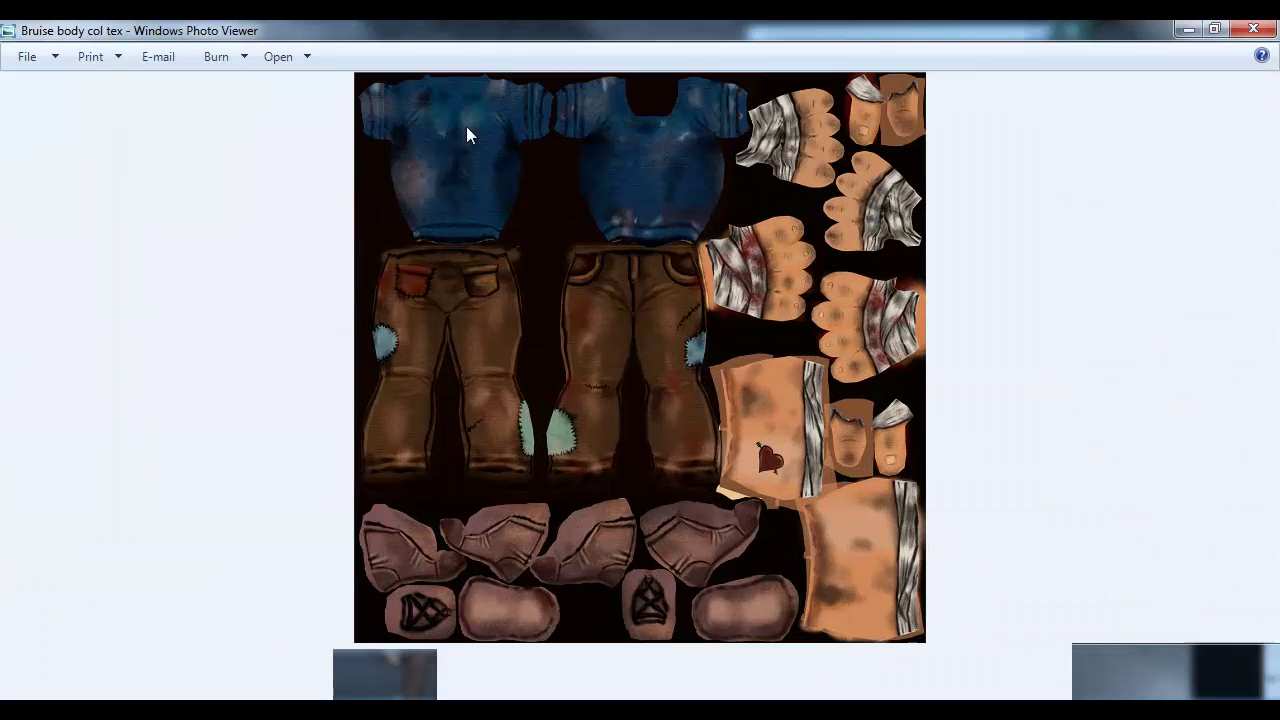
scroll(549, 296, "up", 1)
scroll(549, 302, "down", 1)
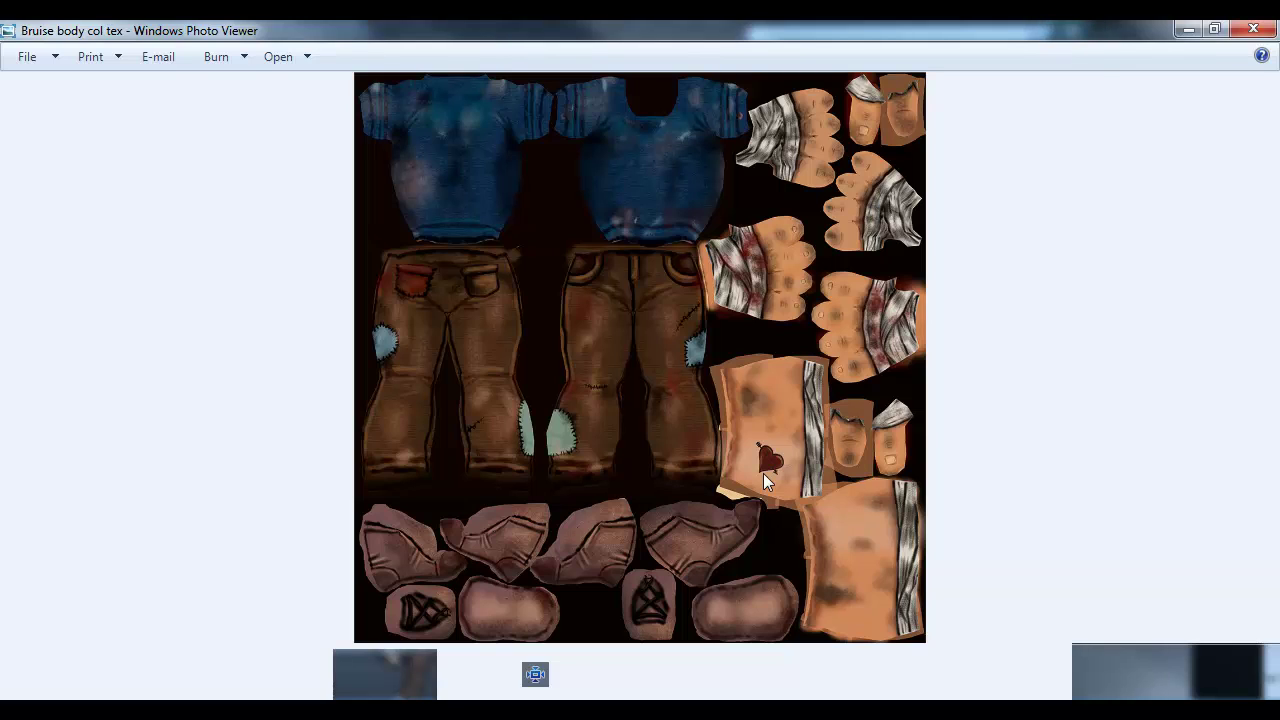
double_click(5, 28)
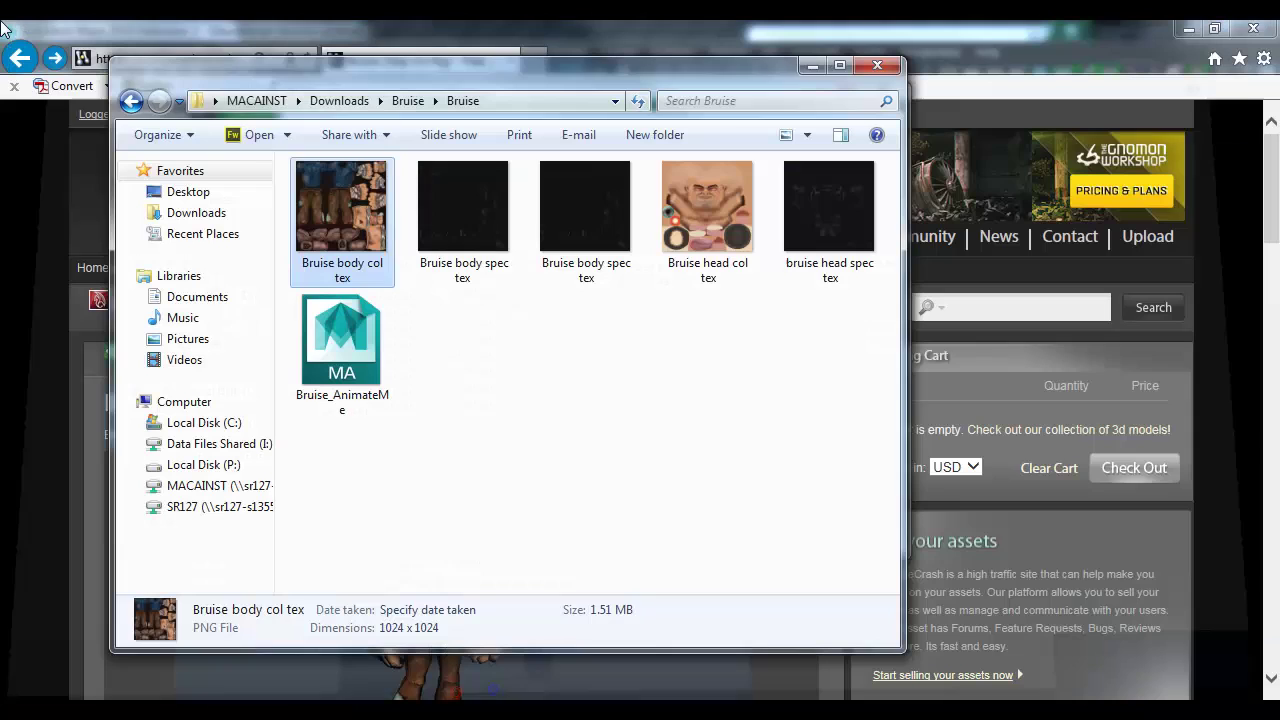
Step: Return to the Downloads folder and copy the Bruise, Homer_simpson_V01 and RobenRig_CDK folders
left_click(588, 398)
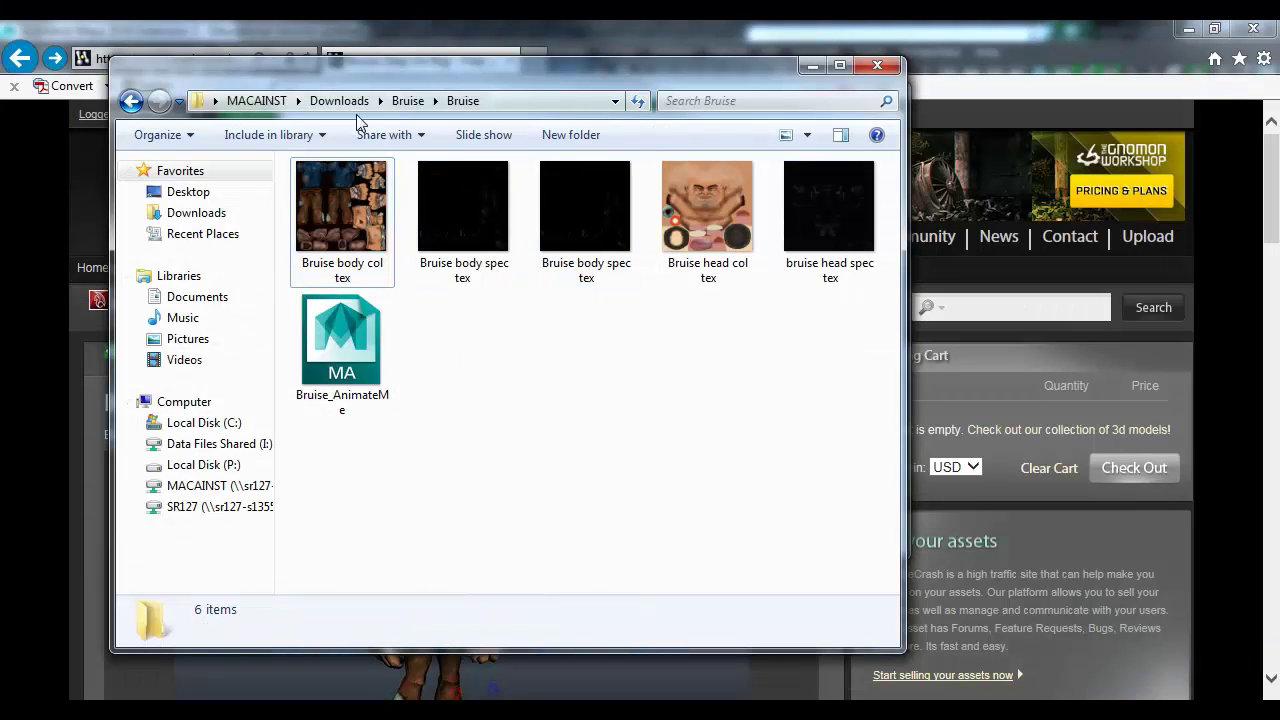
left_click(408, 100)
left_click(339, 100)
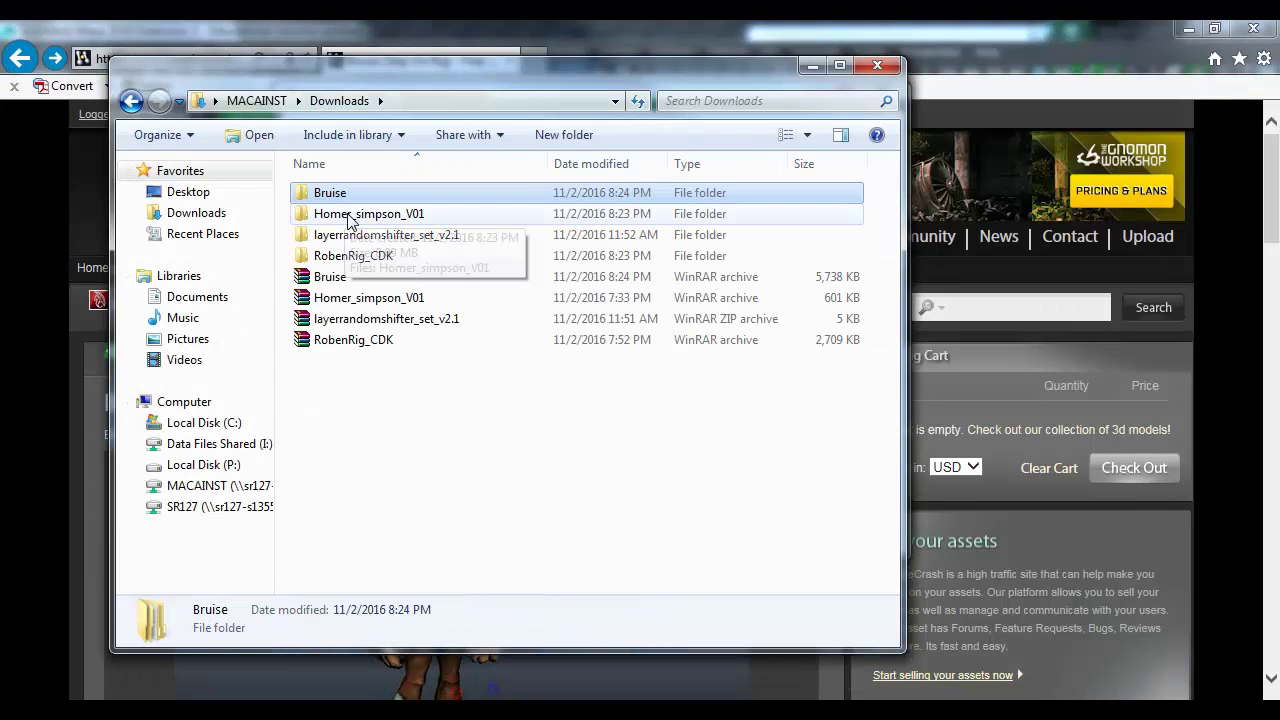
left_click(369, 213, "ctrl")
left_click(349, 258, "ctrl")
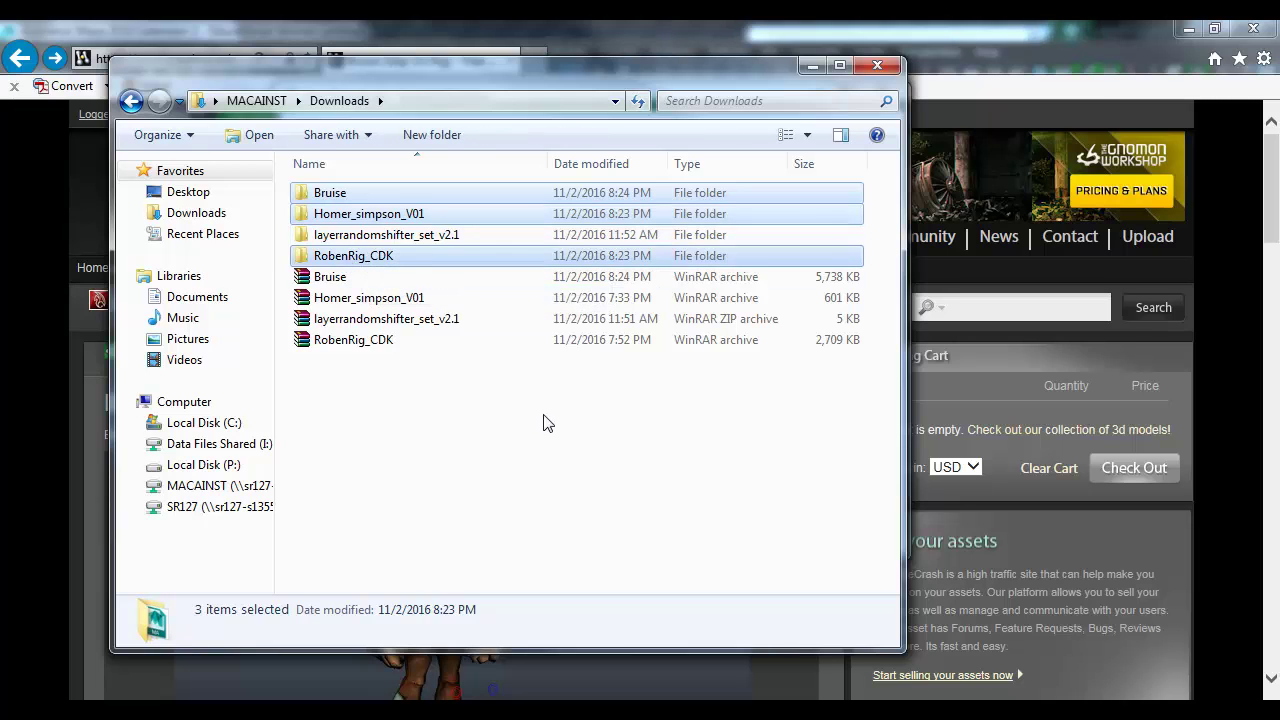
Step: Open the F2016 course folder on Local Disk (P:)
left_click(238, 485)
left_click(250, 464)
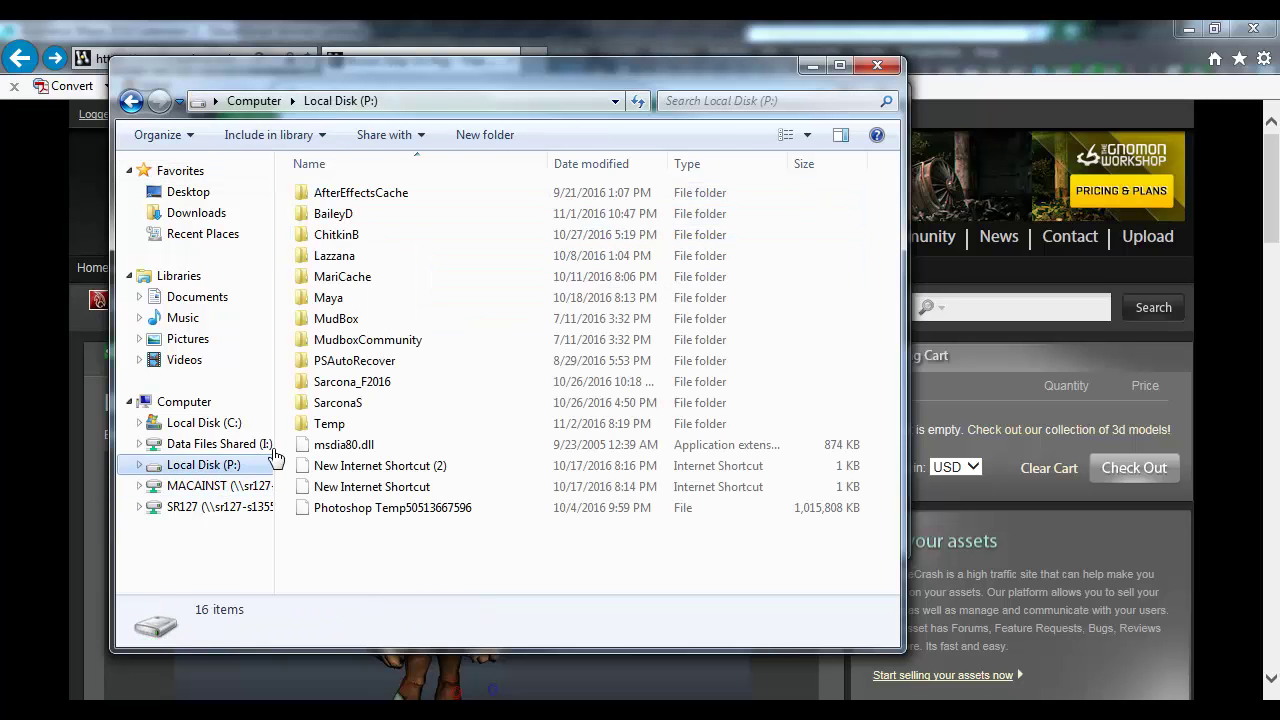
double_click(350, 381)
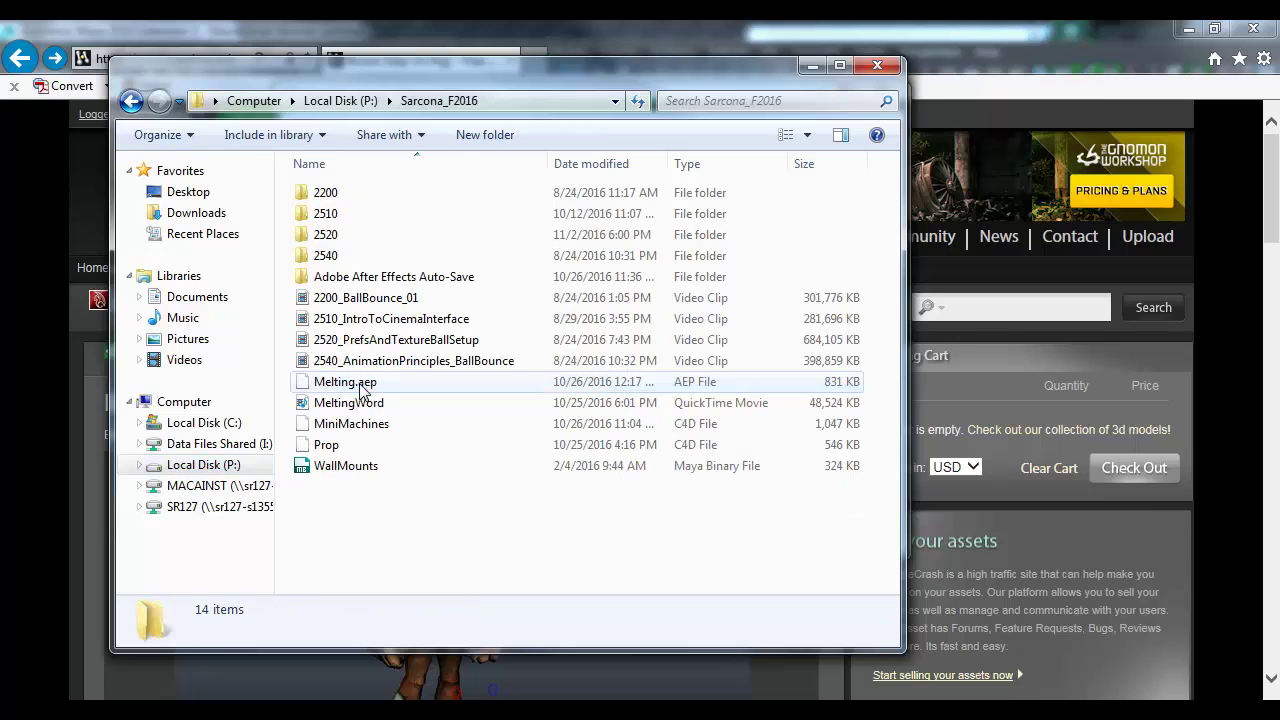
Step: Switch to Maya and create a new project named with the surname plus _CharacterAnim, located in the F2016 course folder's 2540/work directory
key("alt+Tab")
key("alt+Tab")
key("alt+Tab")
key("alt+Tab")
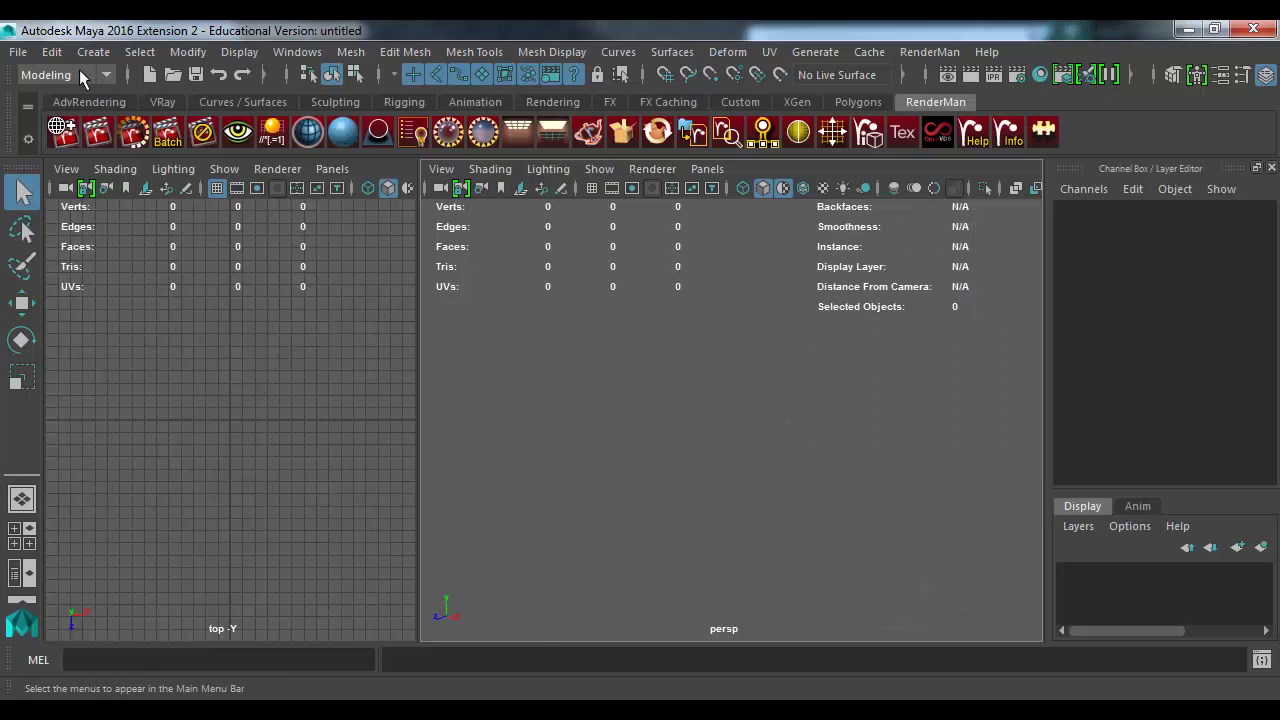
left_click(18, 51)
left_click(175, 628)
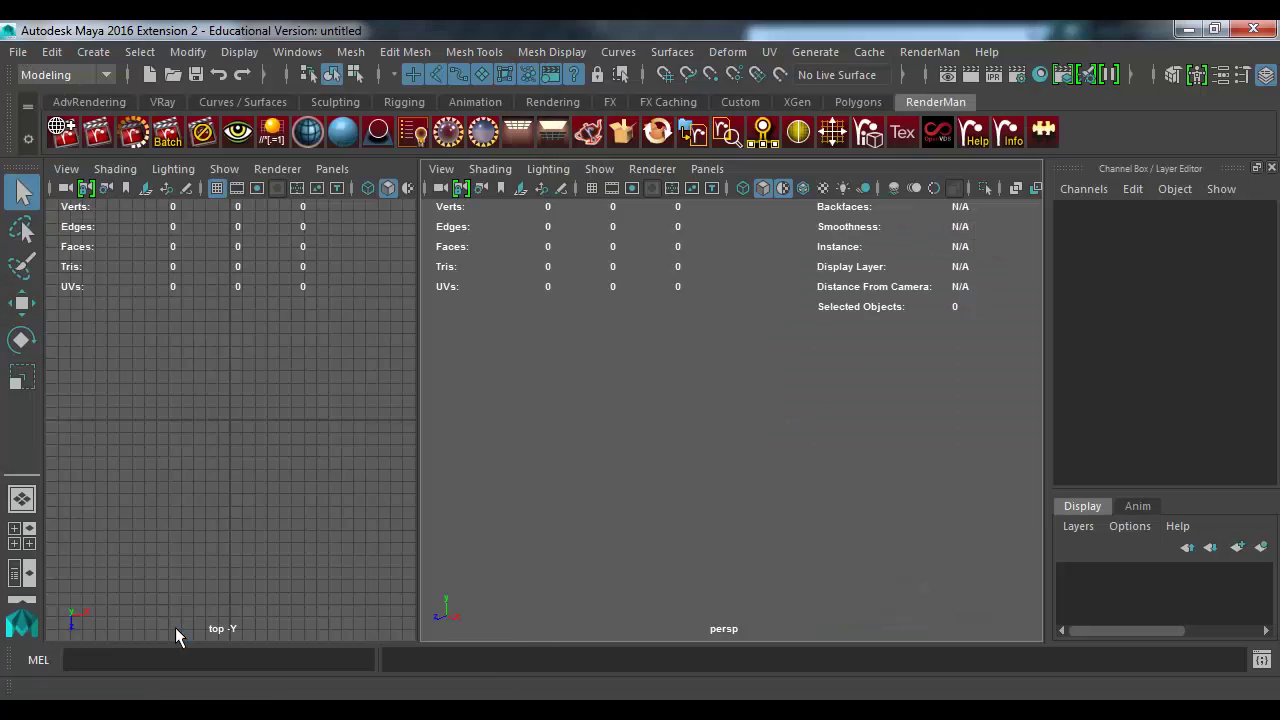
left_click(868, 164)
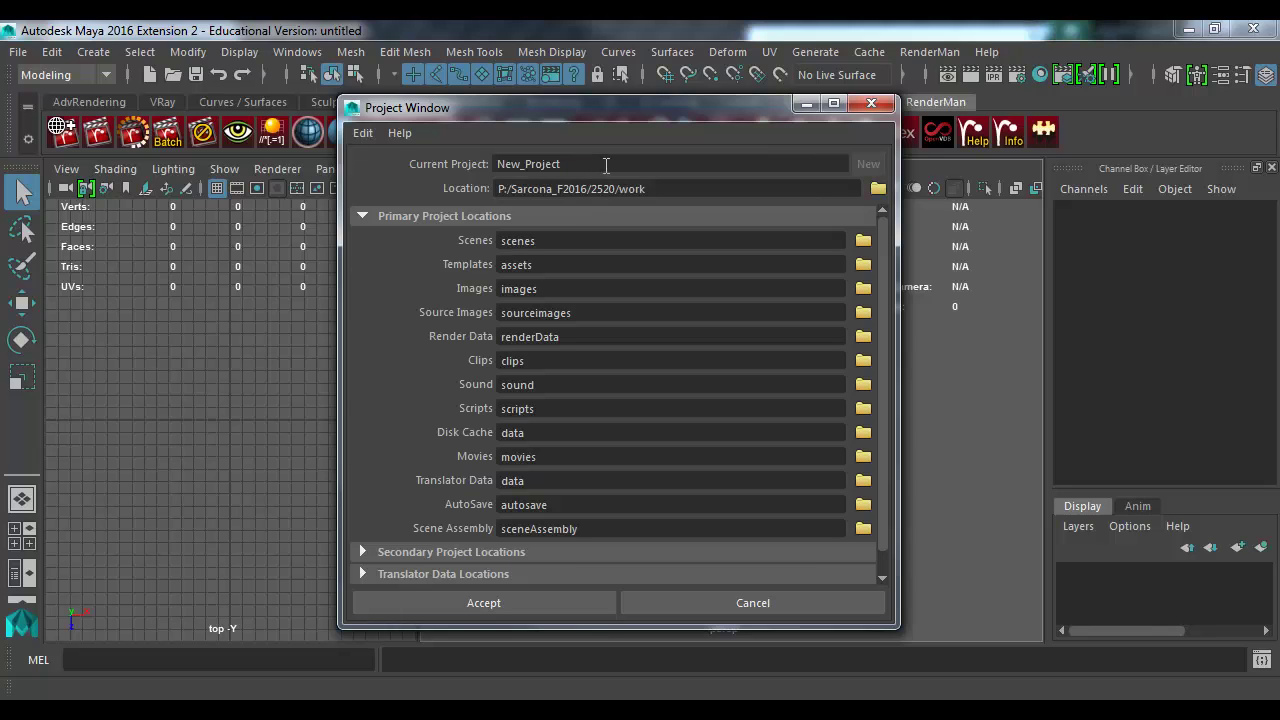
double_click(606, 165)
type("CharacterAnim")
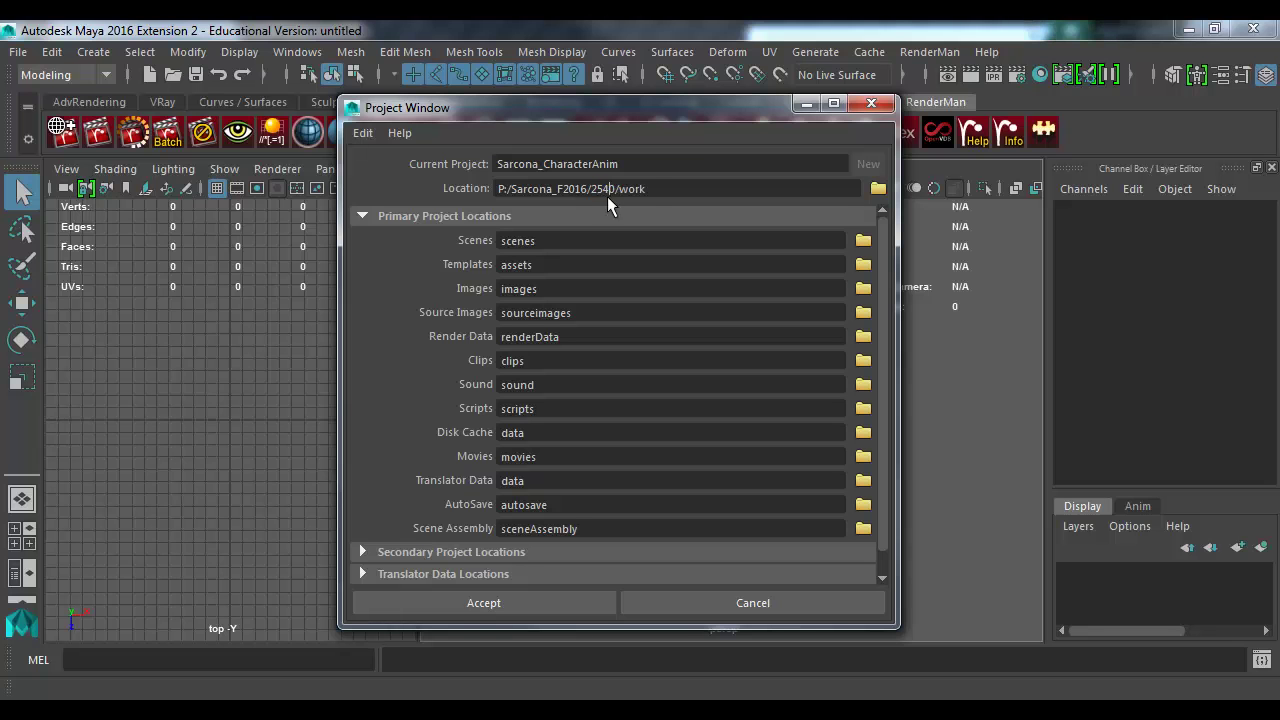
left_click(541, 602)
Step: Switch to File Explorer and paste the three rig folders into the scenes folder of the new CharacterAnim project under 2540/work
key("alt+Tab")
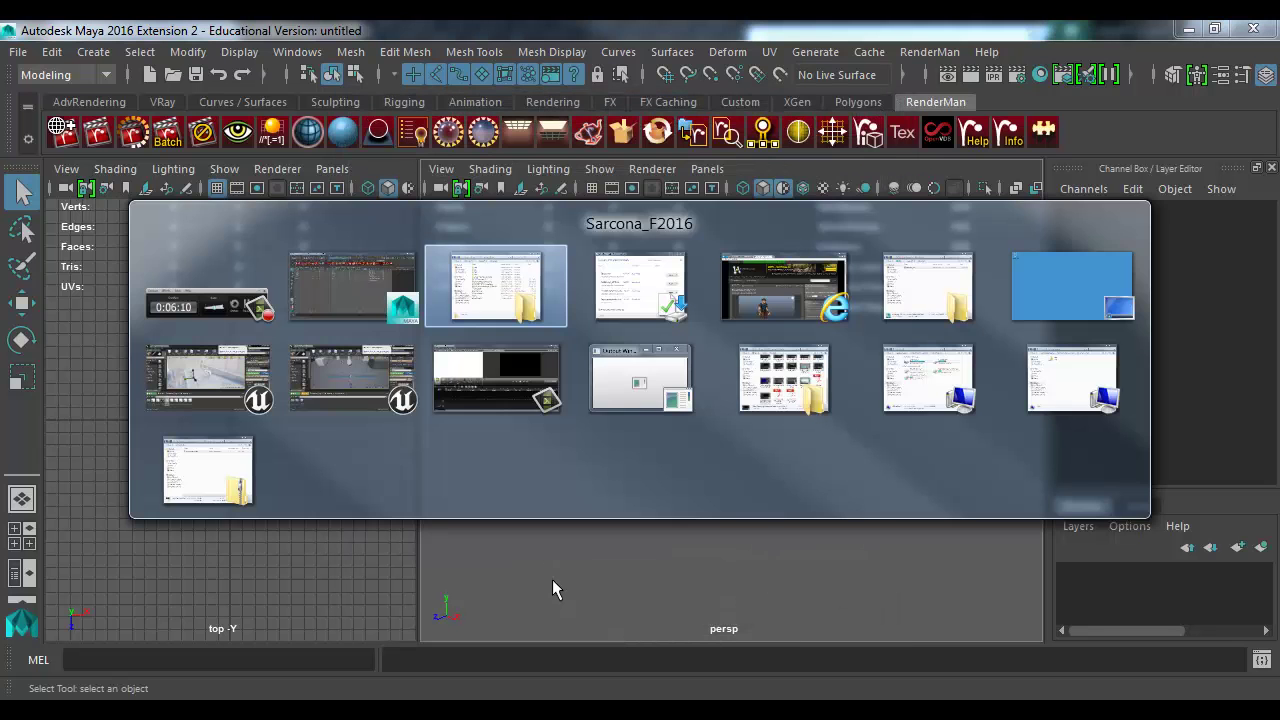
key("alt+Tab")
key("alt+Tab")
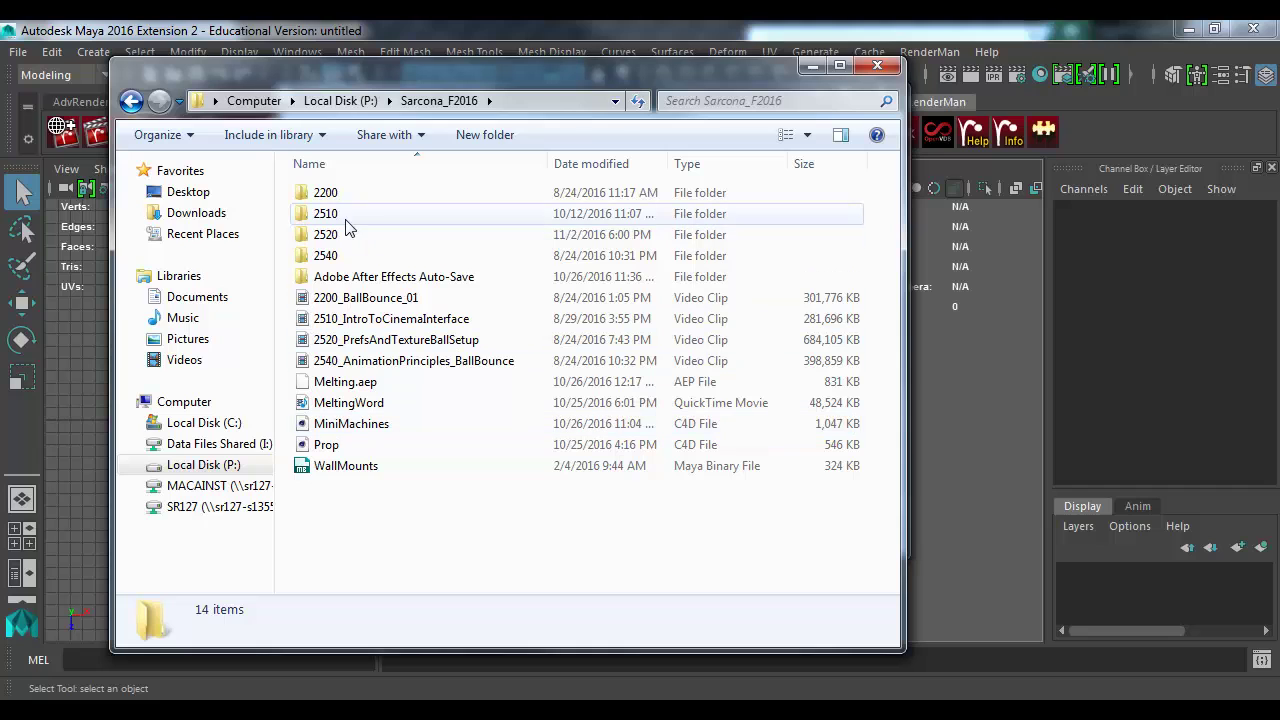
left_click(337, 257)
double_click(337, 257)
double_click(337, 243)
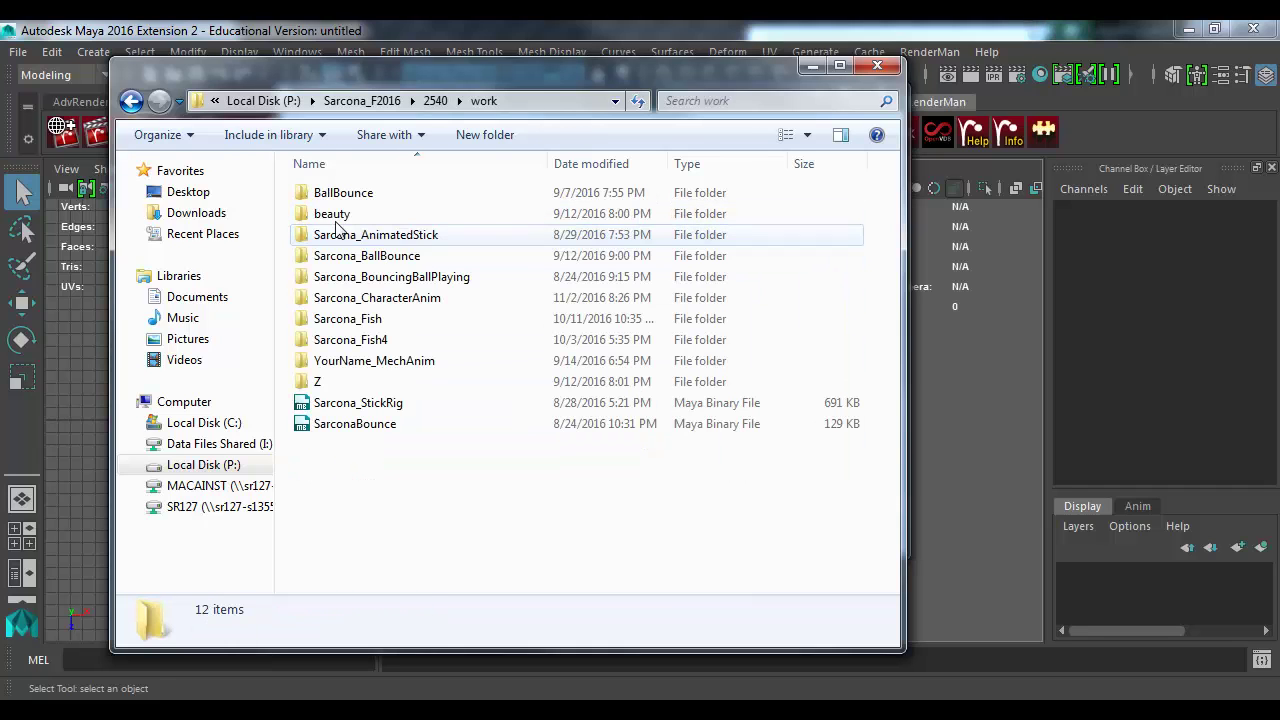
double_click(370, 297)
double_click(340, 381)
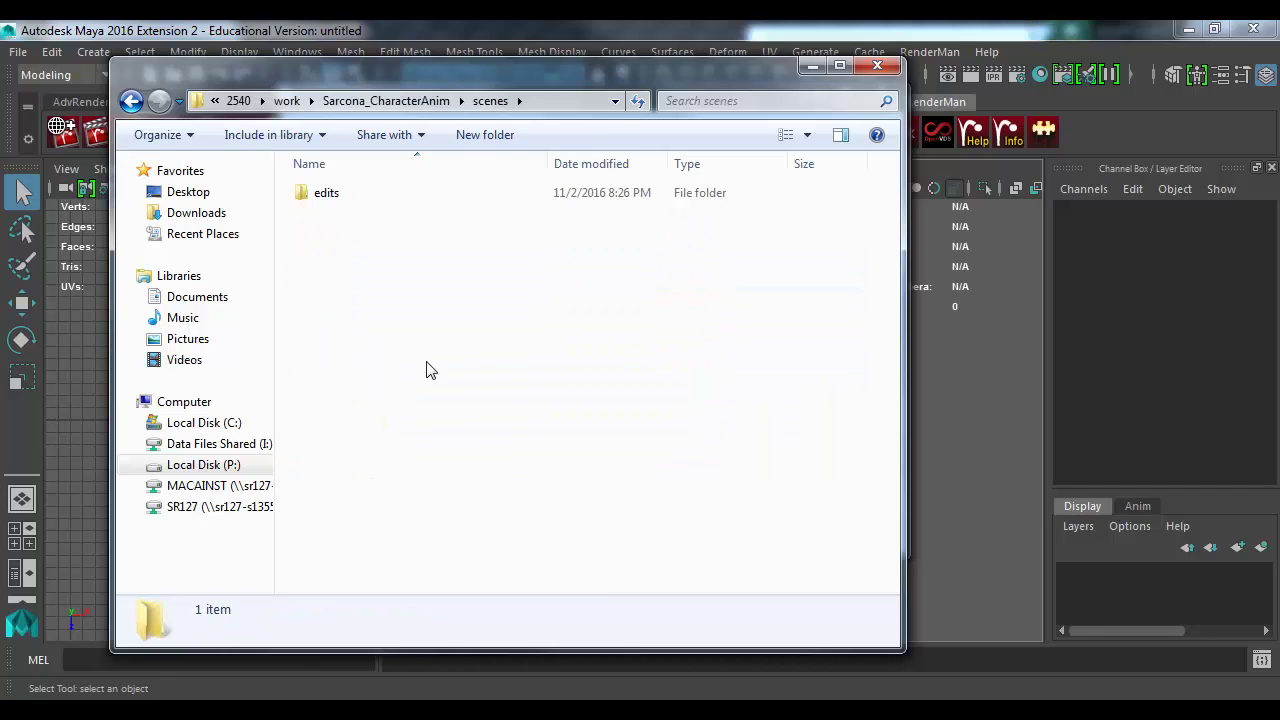
key("ctrl+a")
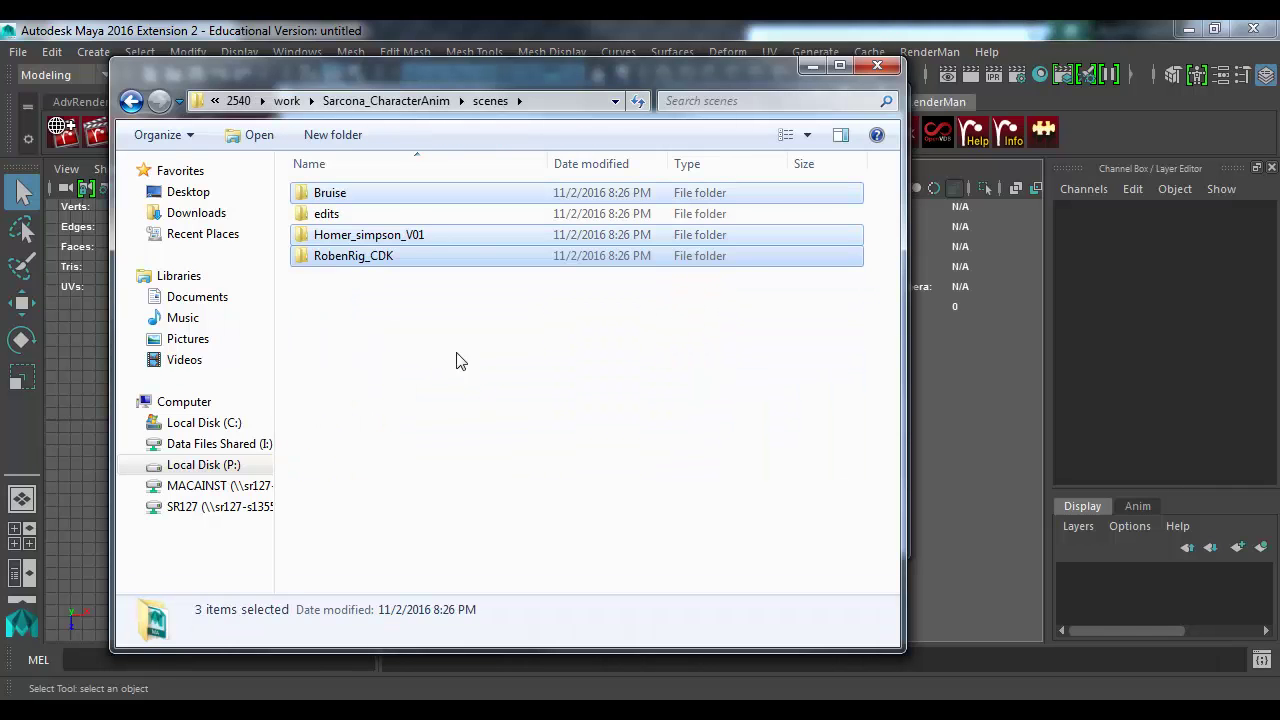
Step: Move the RobenRig_CDK scene file from its subfolder up into the scenes folder and delete the emptied RobenRig_CDK folder
double_click(346, 251)
key("ctrl+a")
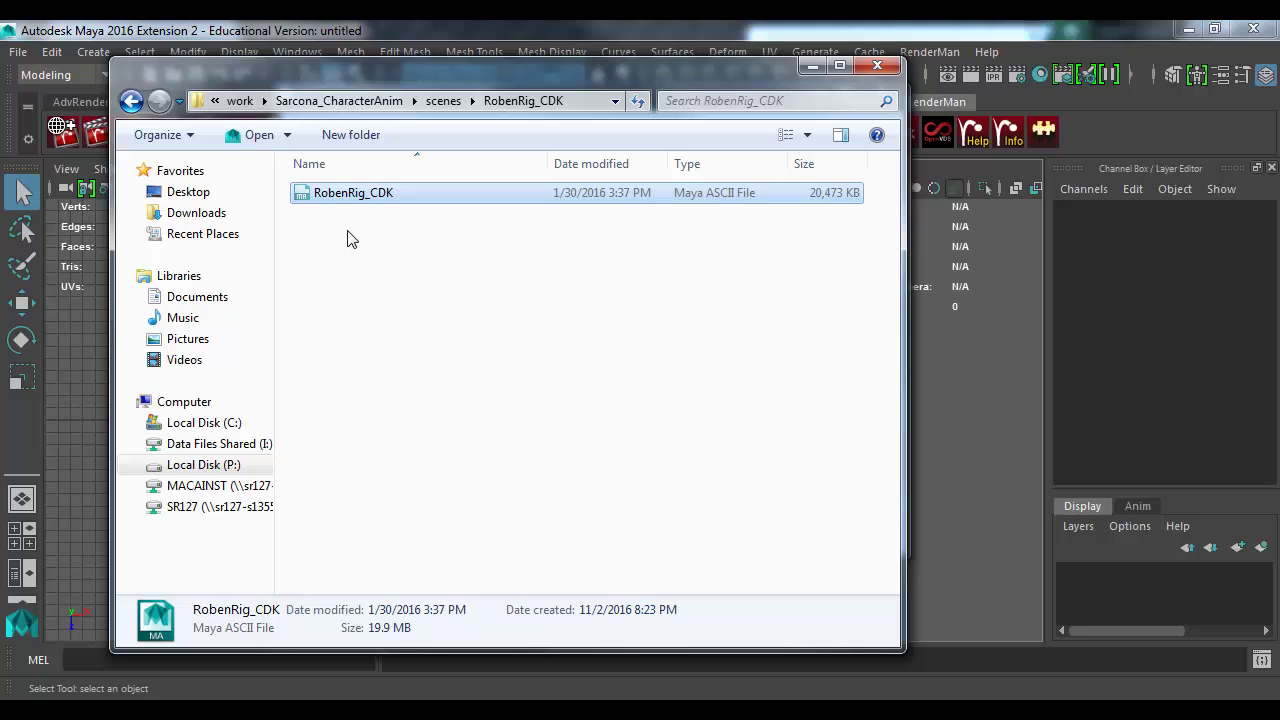
key("BackSpace")
key("ctrl+v")
key("Up")
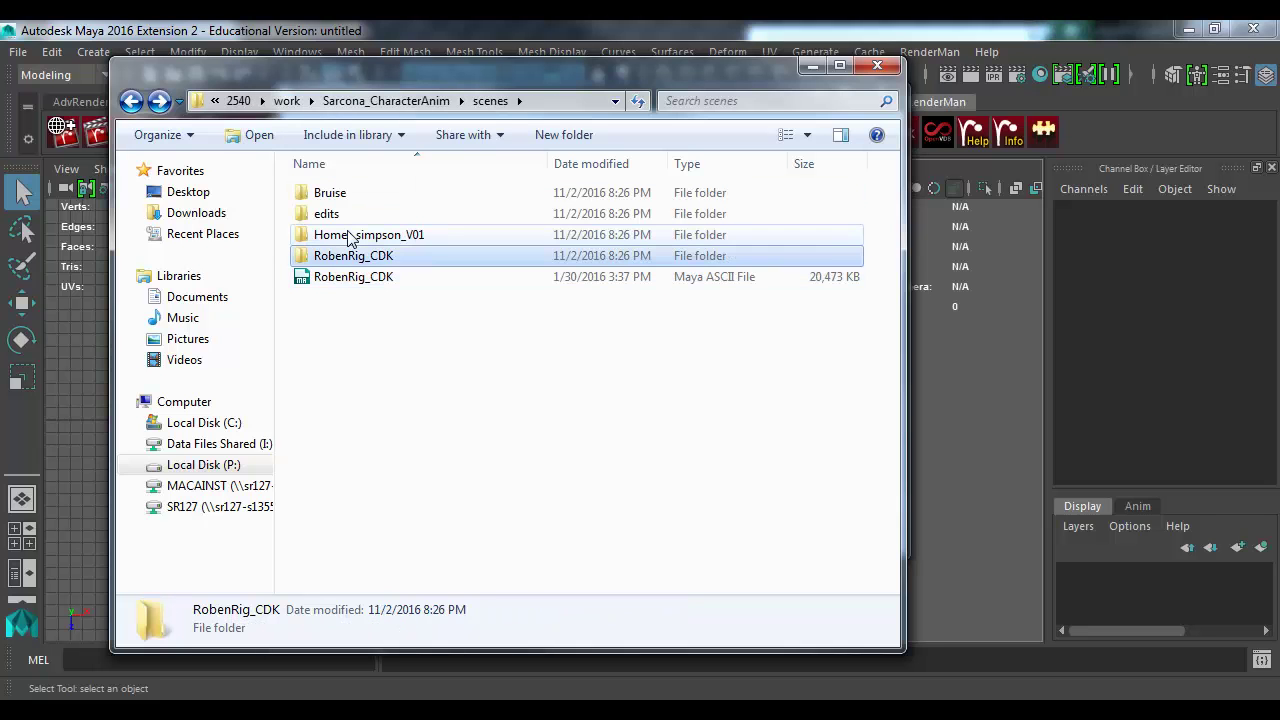
key("Delete")
key("Return")
Step: Move the Homer_simpson_V01 scene file from its subfolder up into the scenes folder and delete the emptied Homer_simpson_V01 folder
double_click(350, 237)
key("ctrl+a")
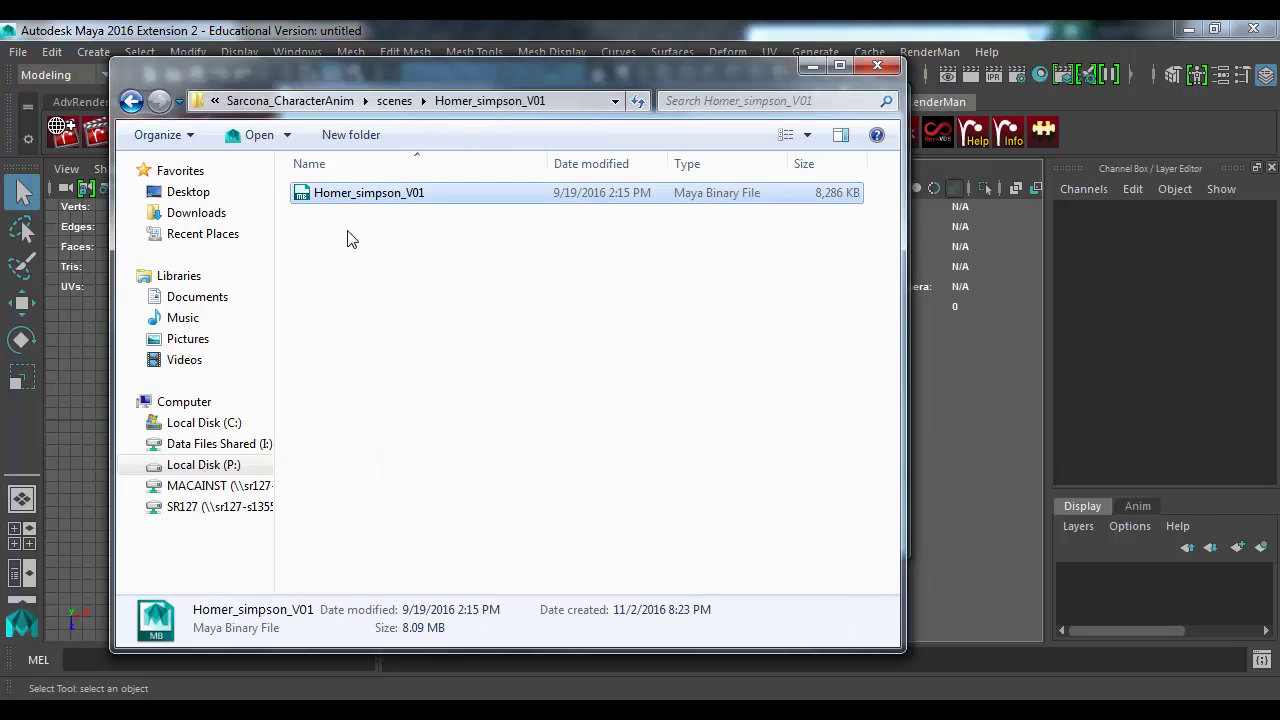
key("BackSpace")
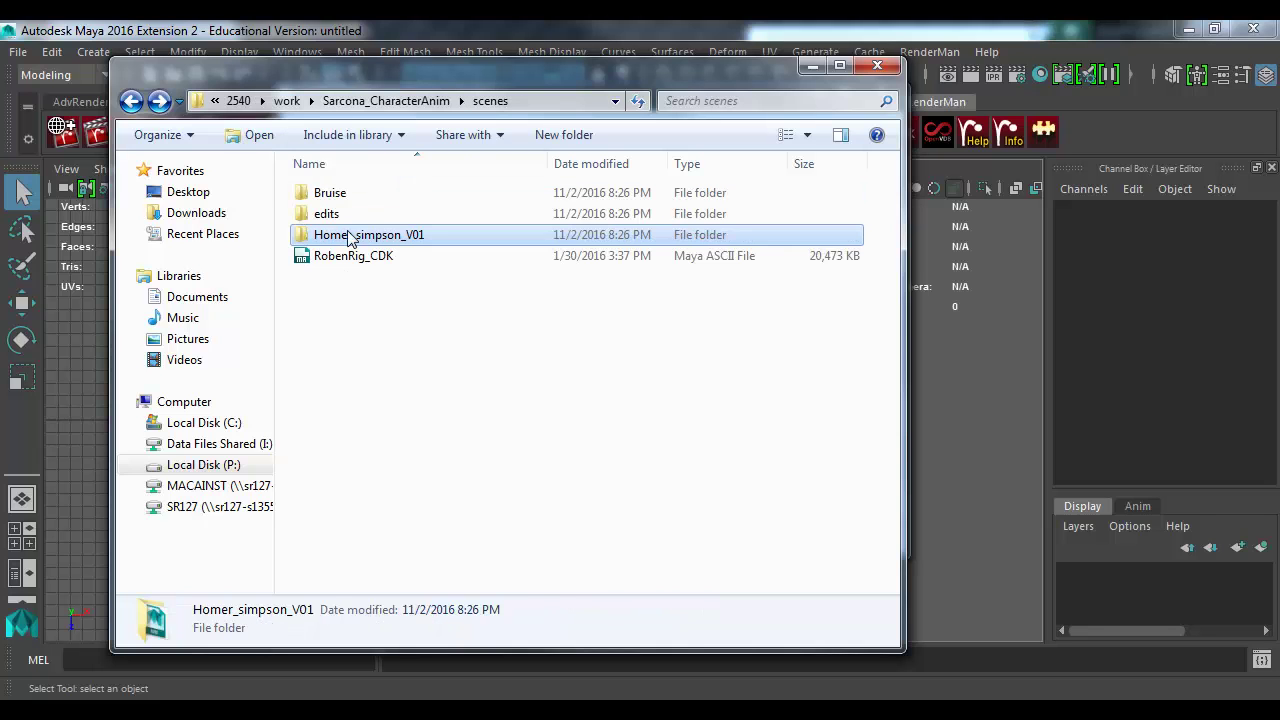
key("ctrl+v")
key("Up")
key("Delete")
key("Return")
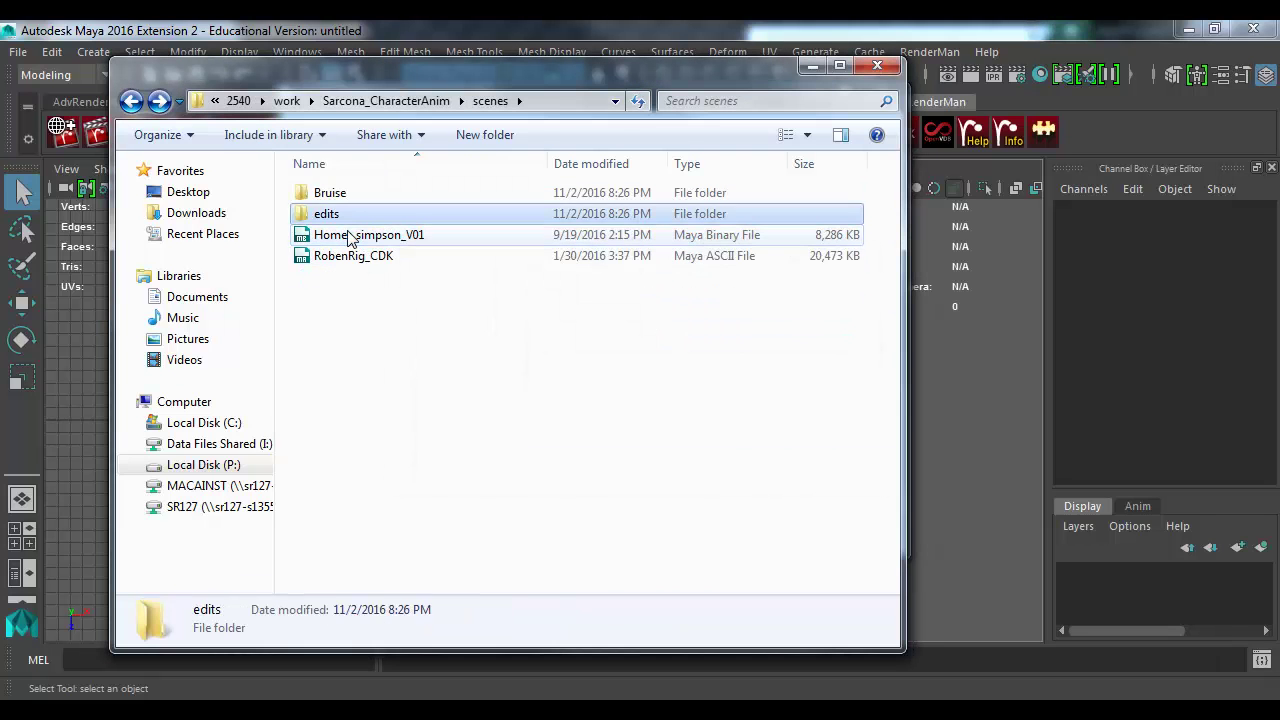
Step: Move the Bruise_AnimateMe scene file from the nested Bruise folder up into the scenes folder
key("Up")
key("Return")
key("Down")
key("Return")
key("Down")
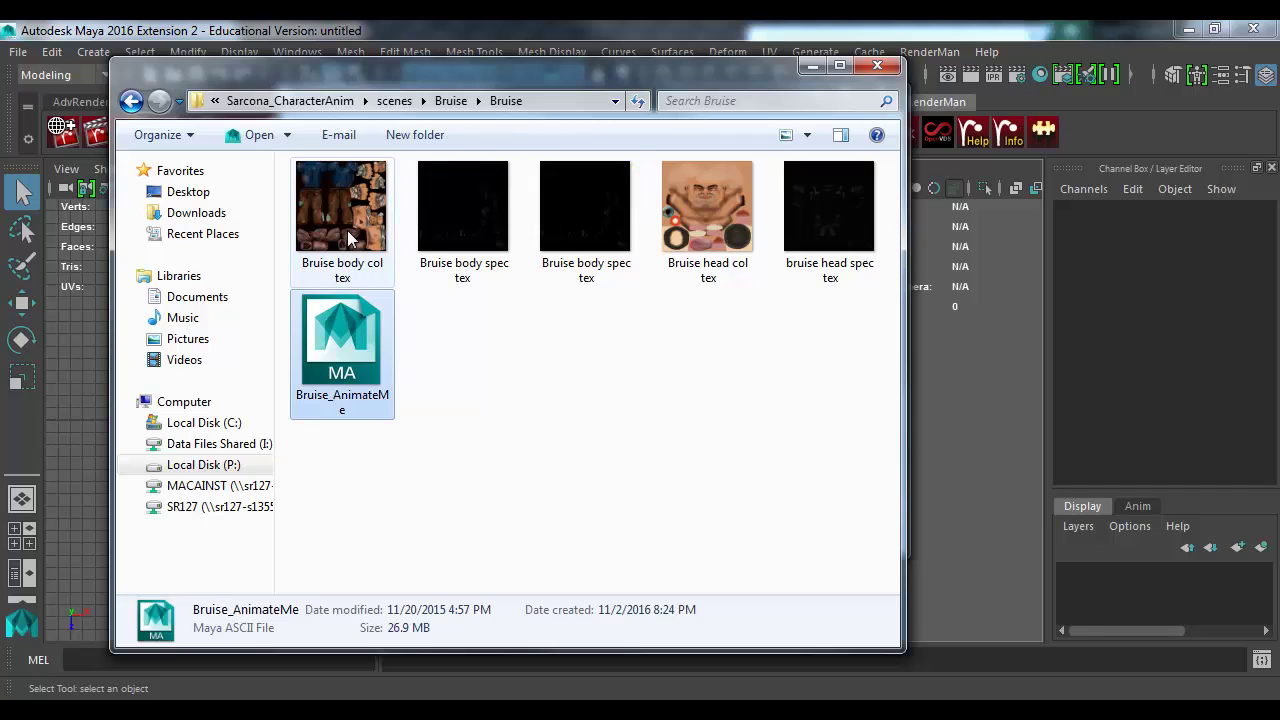
key("ctrl+x")
key("BackSpace")
key("BackSpace")
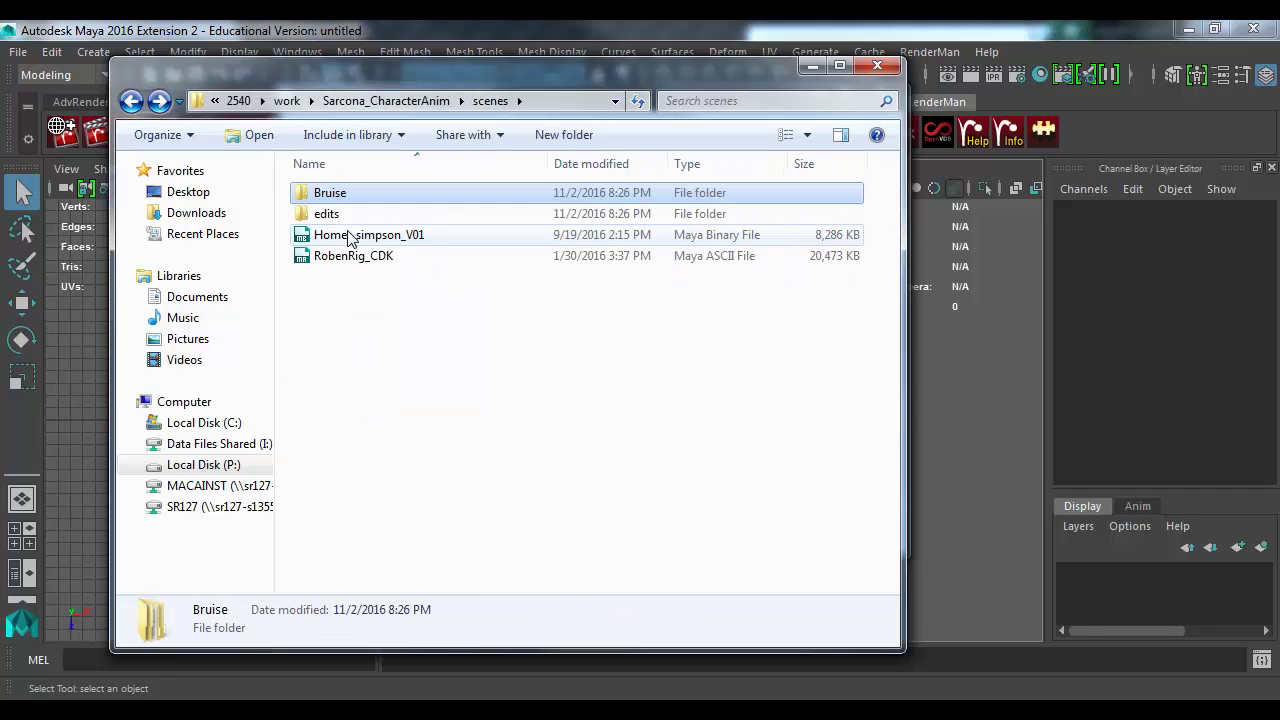
key("ctrl+v")
Step: Move all Bruise texture images from the nested Bruise folder into the CharacterAnim project's sourceimages folder
key("Up")
key("Up")
key("Return")
key("Down")
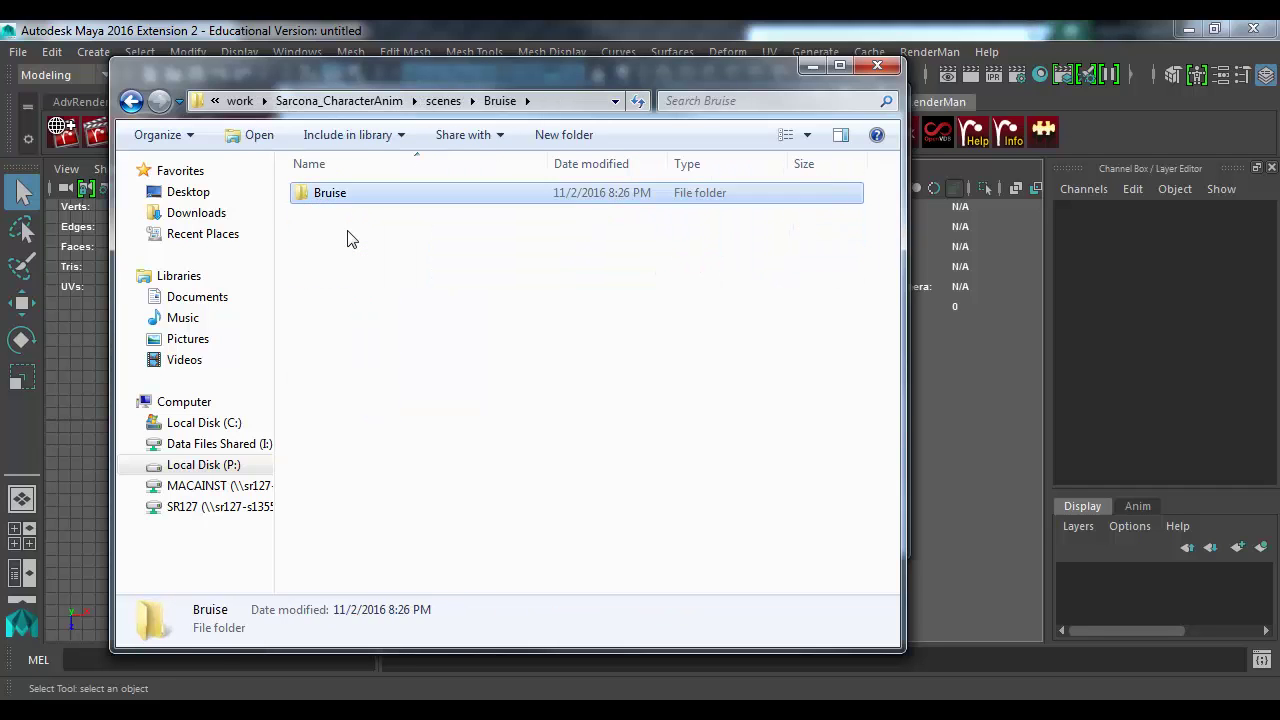
key("Return")
key("ctrl+a")
key("ctrl+x")
key("BackSpace")
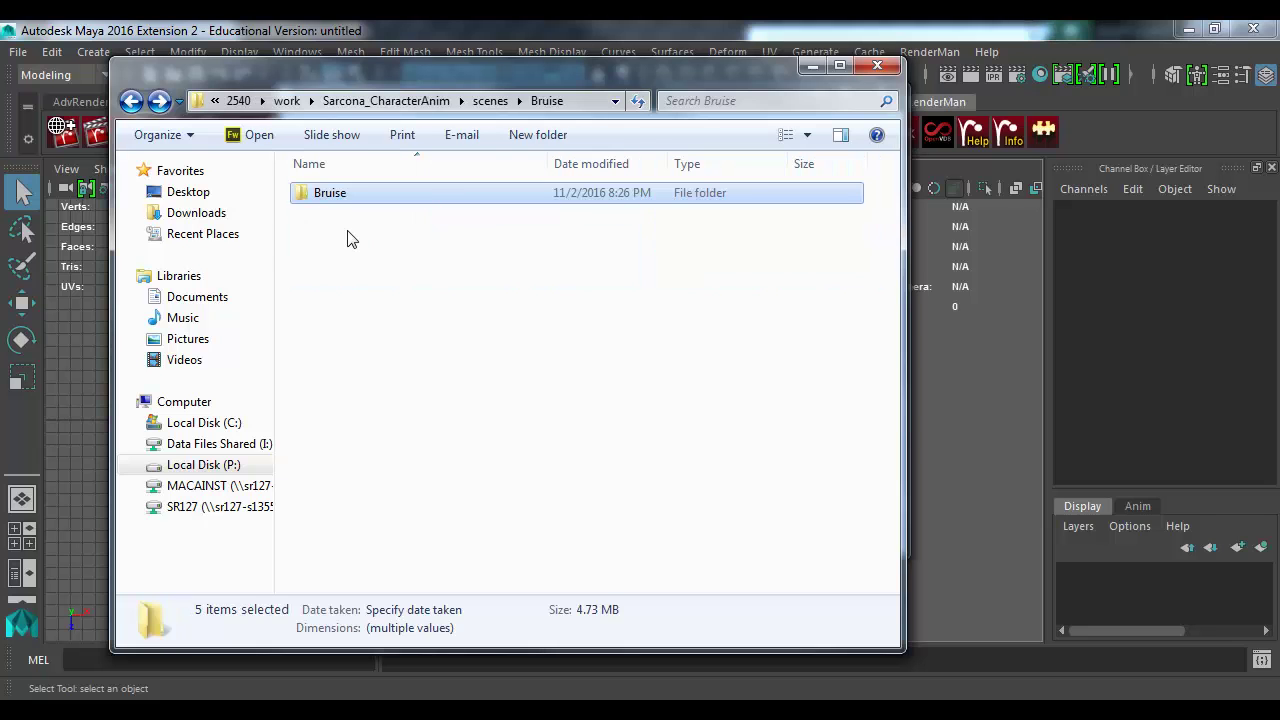
key("BackSpace")
key("BackSpace")
key("Down")
key("Down")
key("Down")
key("Return")
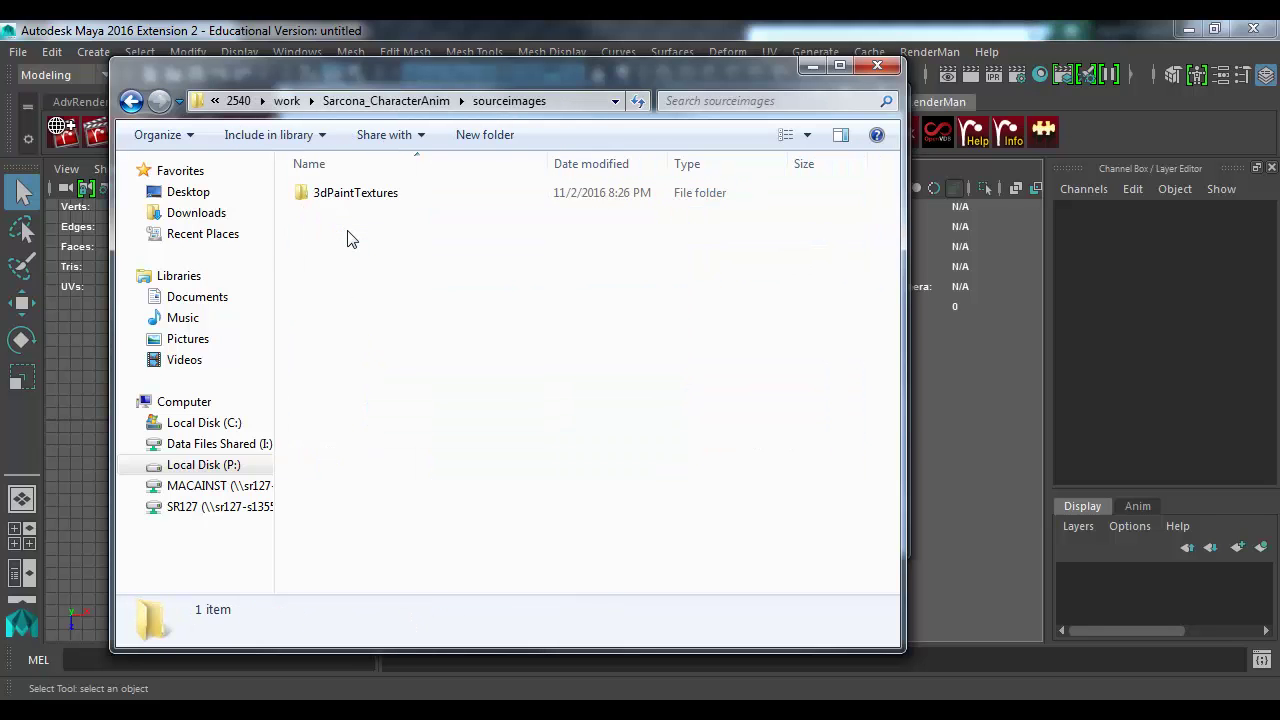
key("ctrl+v")
Step: Return to the CharacterAnim project's scenes folder and delete the leftover Bruise folder
key("BackSpace")
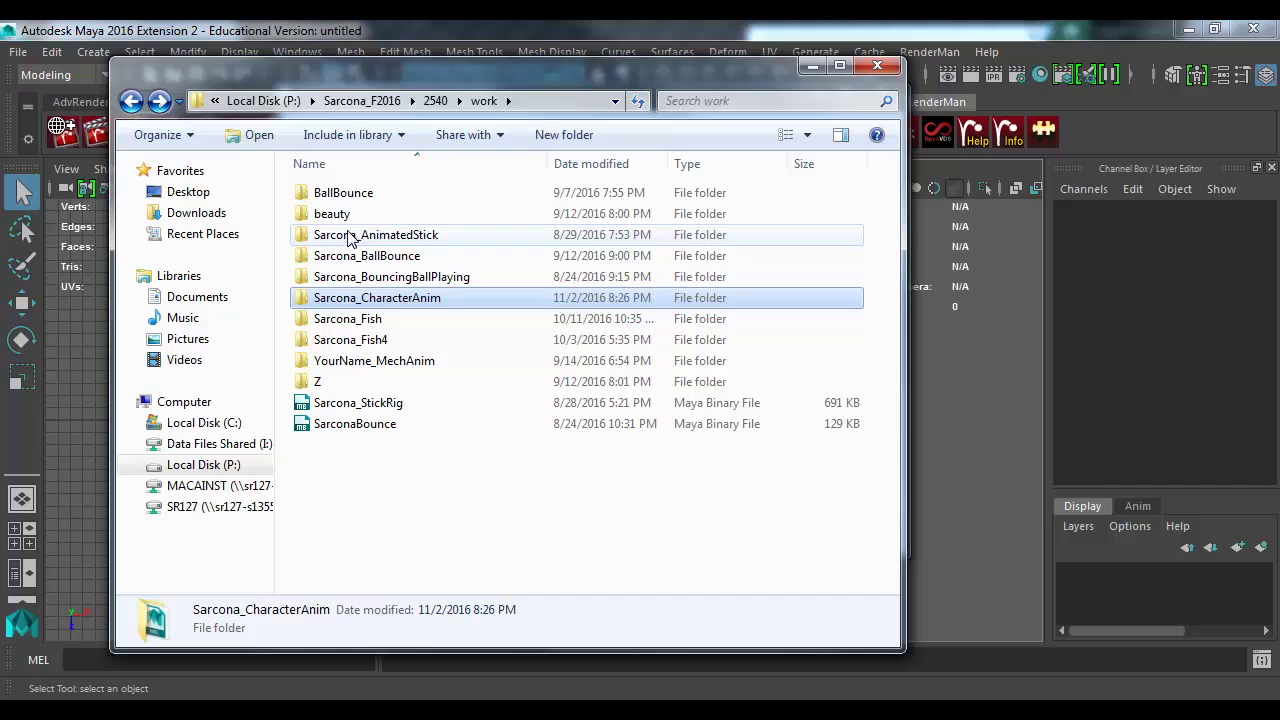
key("Return")
type("scenes")
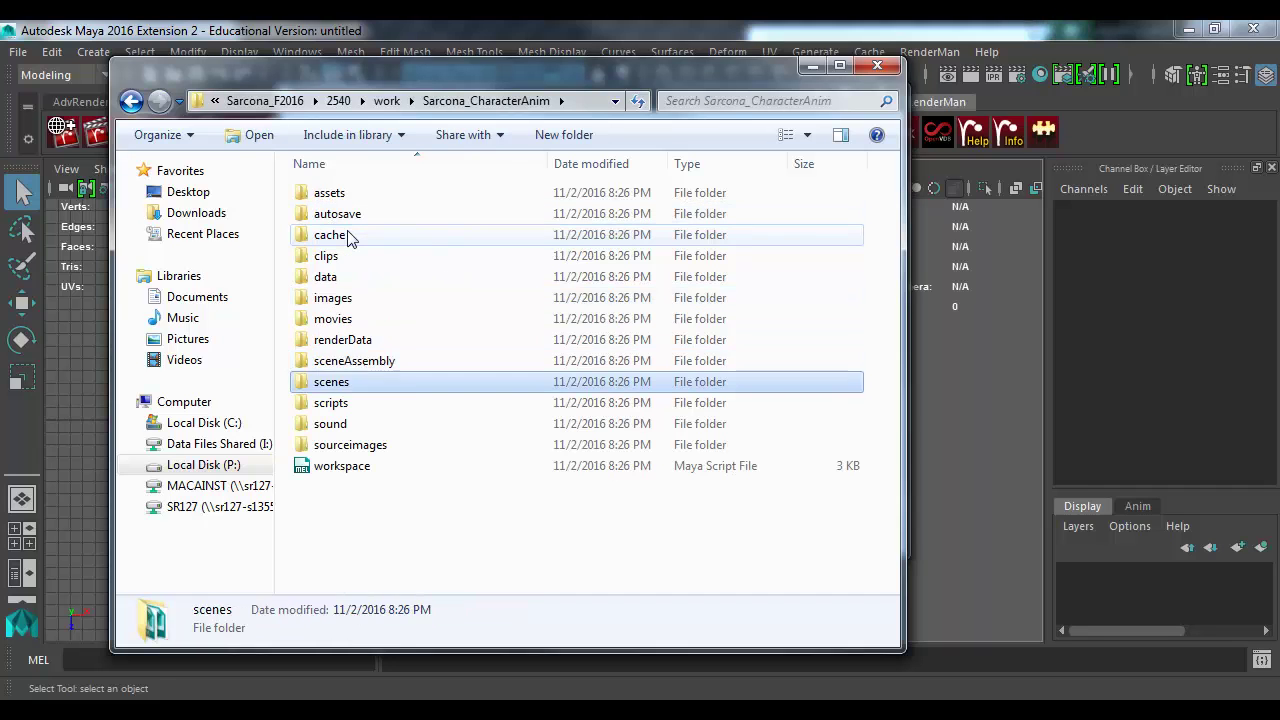
key("Return")
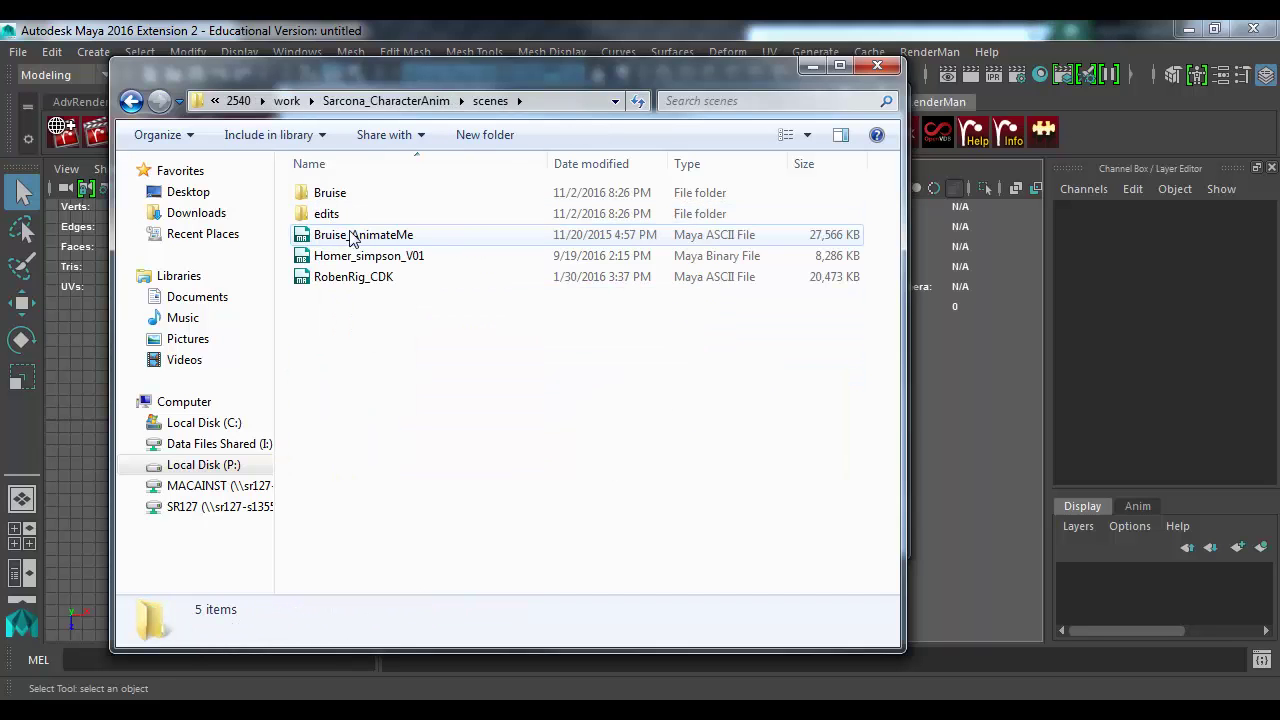
left_click(340, 194)
key("Delete")
key("Return")
Step: Check the three rig files in the scenes folder and the textures in the sourceimages folder
left_click(352, 216)
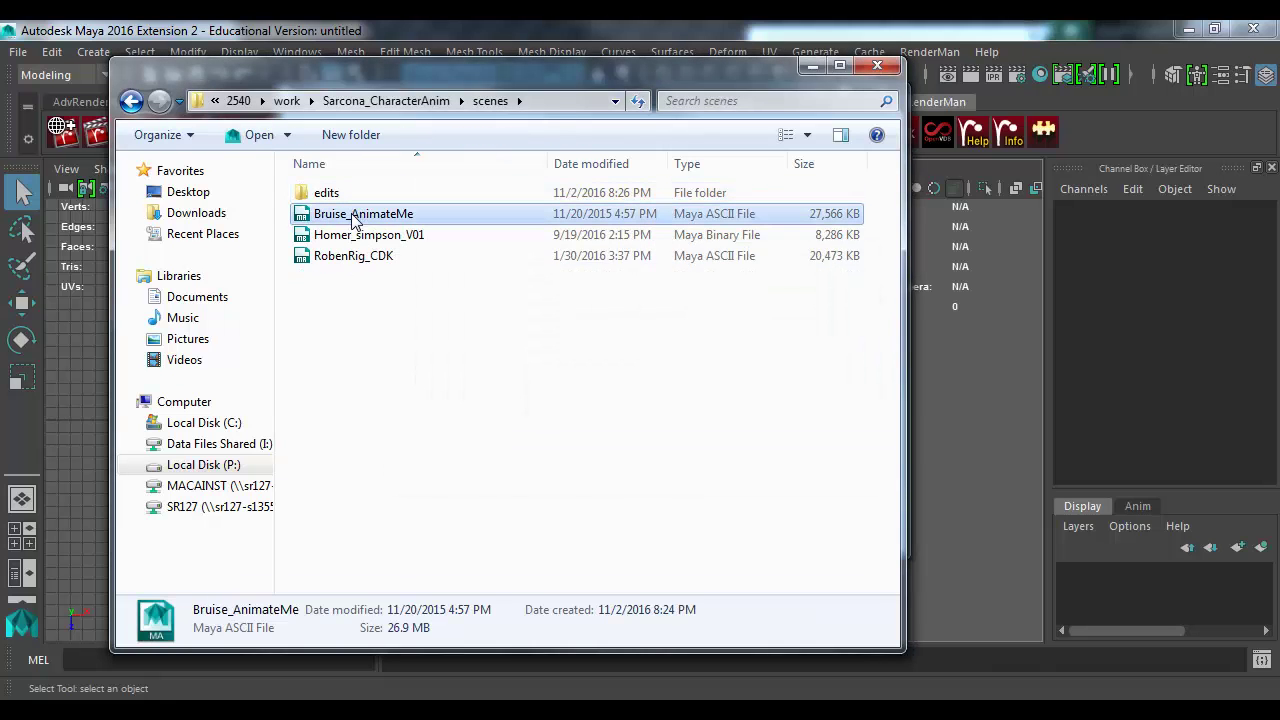
key("Down")
key("Down")
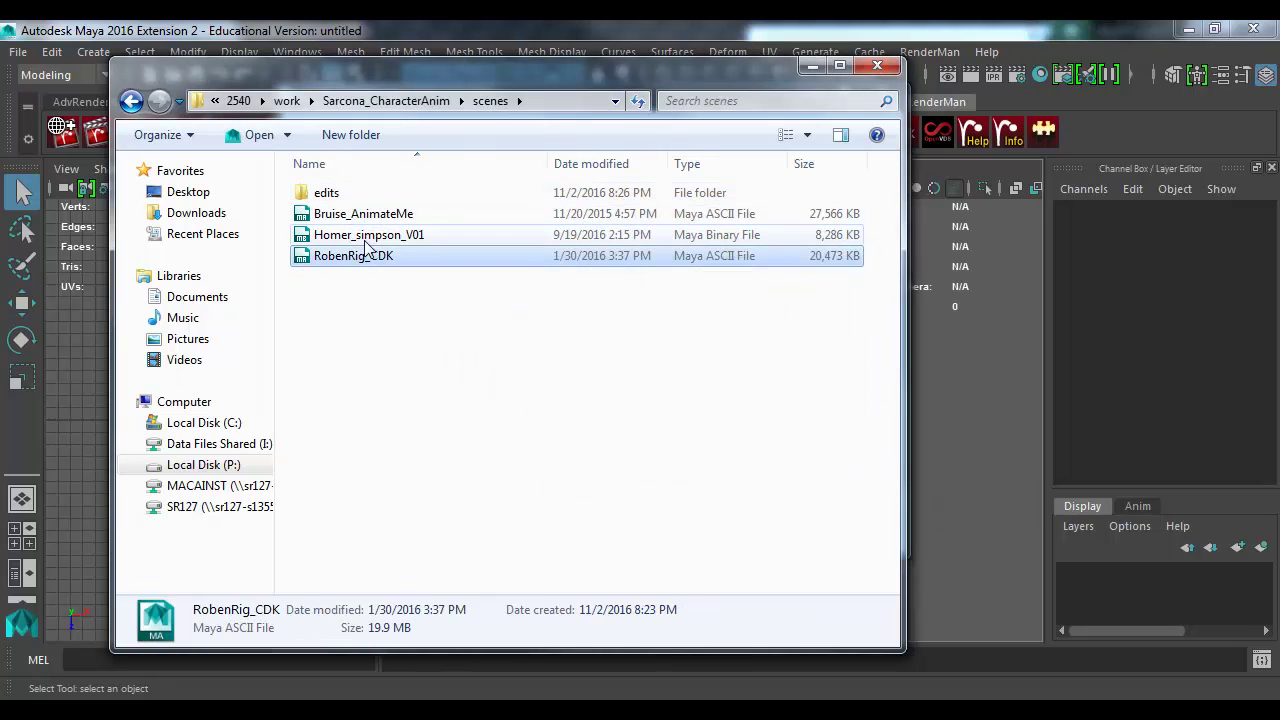
left_click(370, 214)
key("BackSpace")
left_click(330, 447)
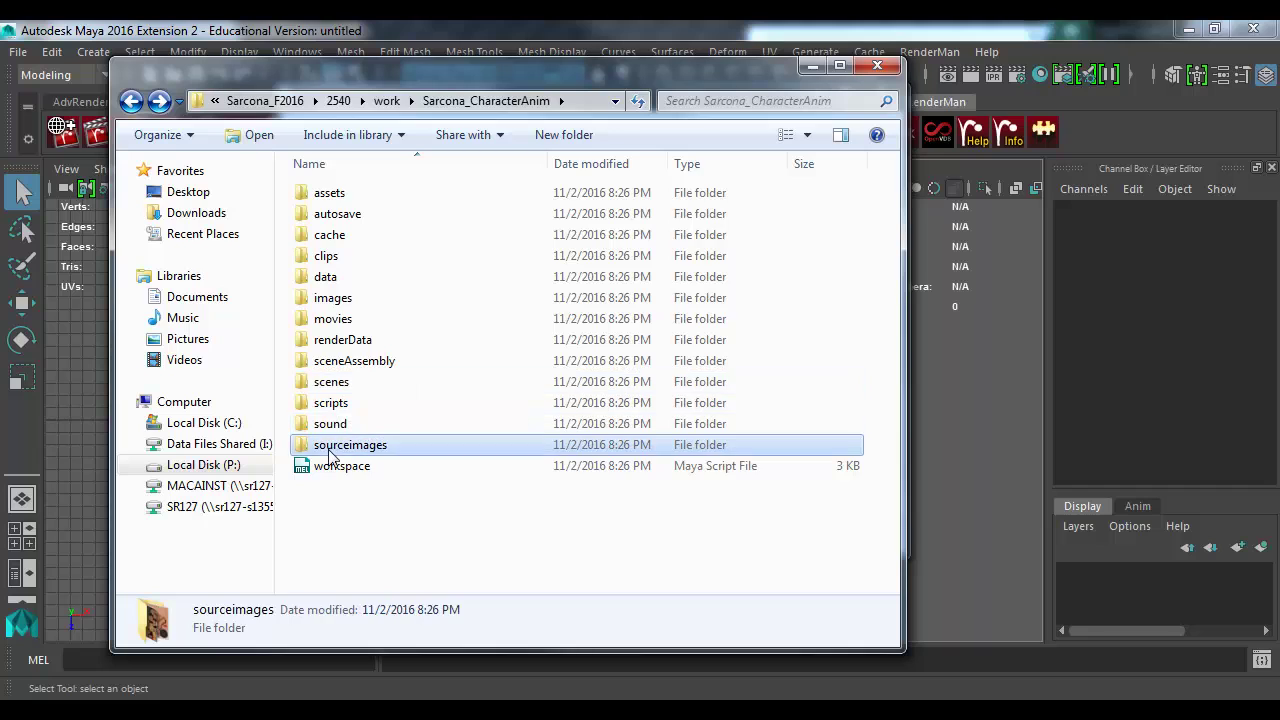
double_click(330, 450)
key("BackSpace")
Step: Switch to Maya and open the scene Homer_simpson_V01.mb from the project's scenes folder
left_click(336, 30)
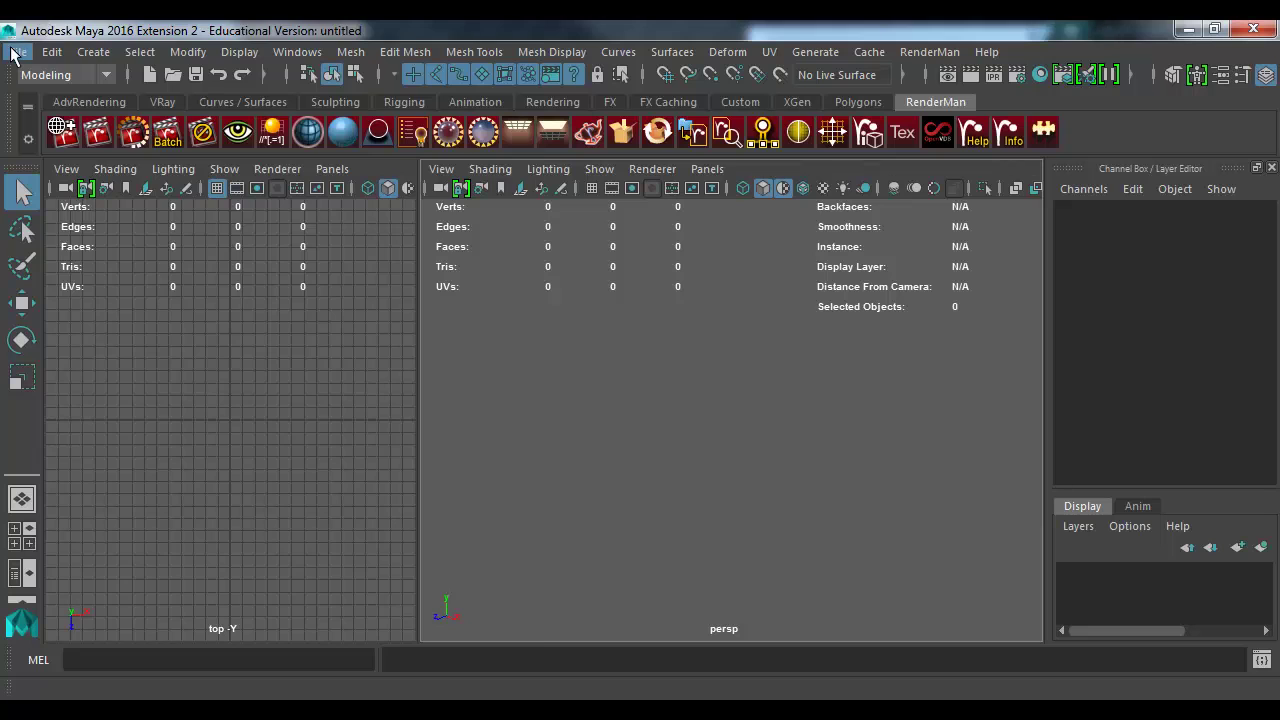
left_click(18, 51)
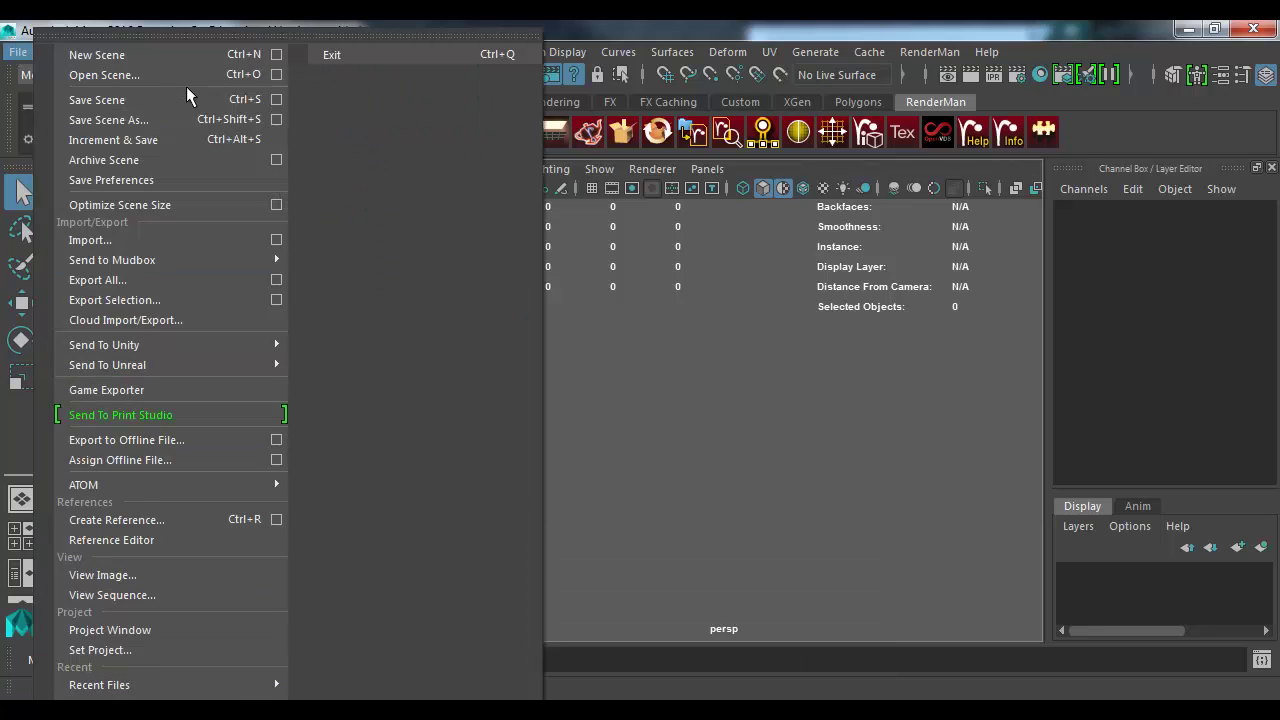
left_click(157, 76)
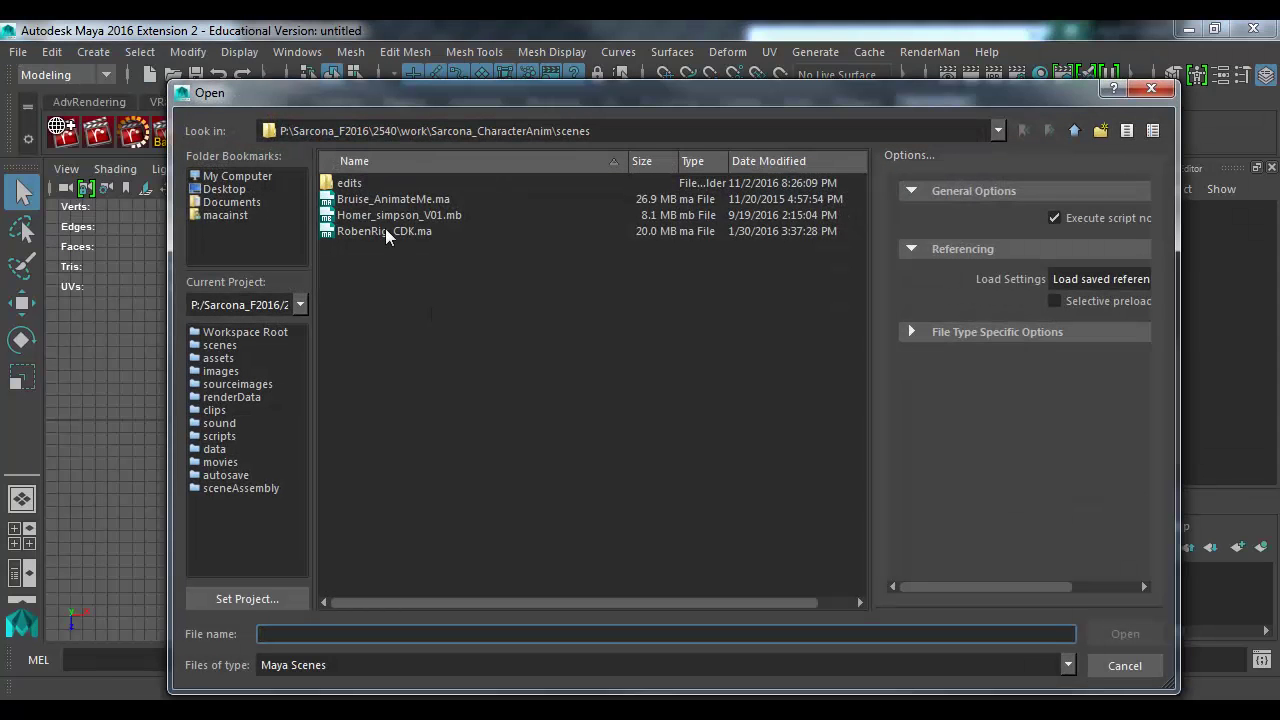
double_click(375, 218)
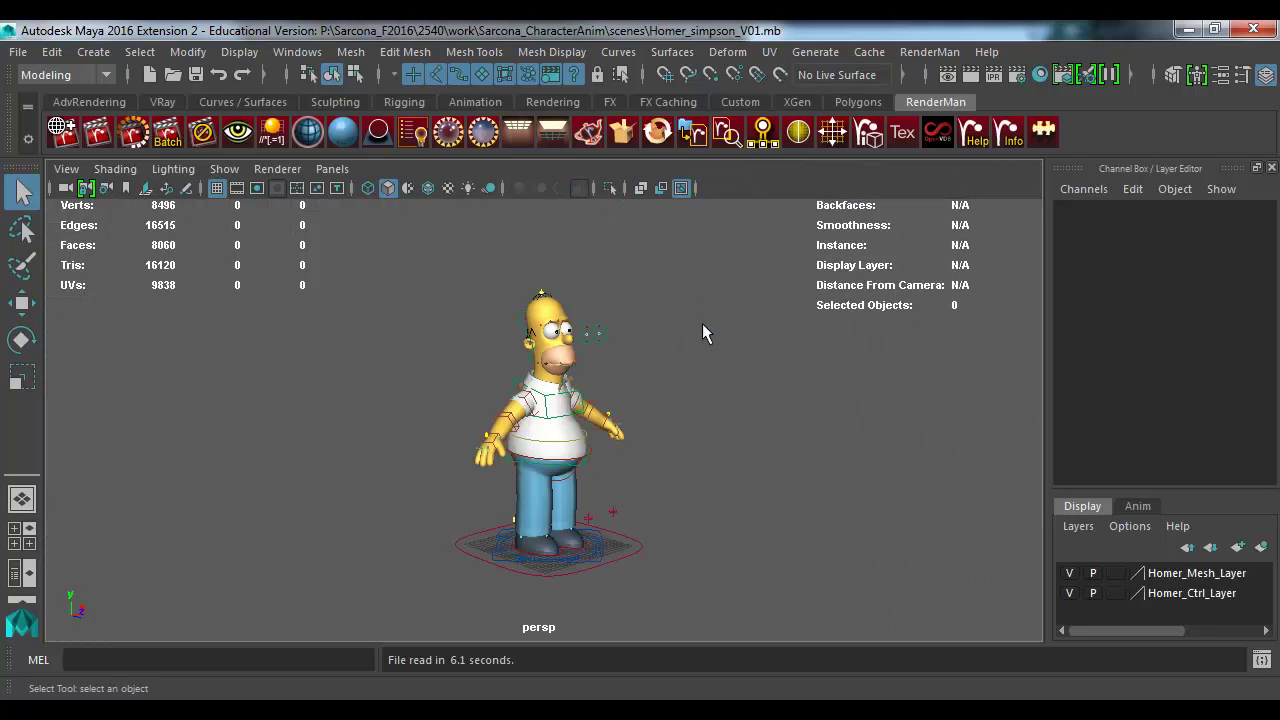
Step: Try moving the character's combined eye target control (eyes_target_CTL) and undo the movement
mouse_move(702, 328)
left_mouse_down("alt")
mouse_move(663, 374)
mouse_move(437, 400)
mouse_move(540, 462)
mouse_move(666, 471)
mouse_move(597, 491)
mouse_move(650, 485)
left_mouse_up("alt")
right_click_drag(650, 485, 640, 412, "alt")
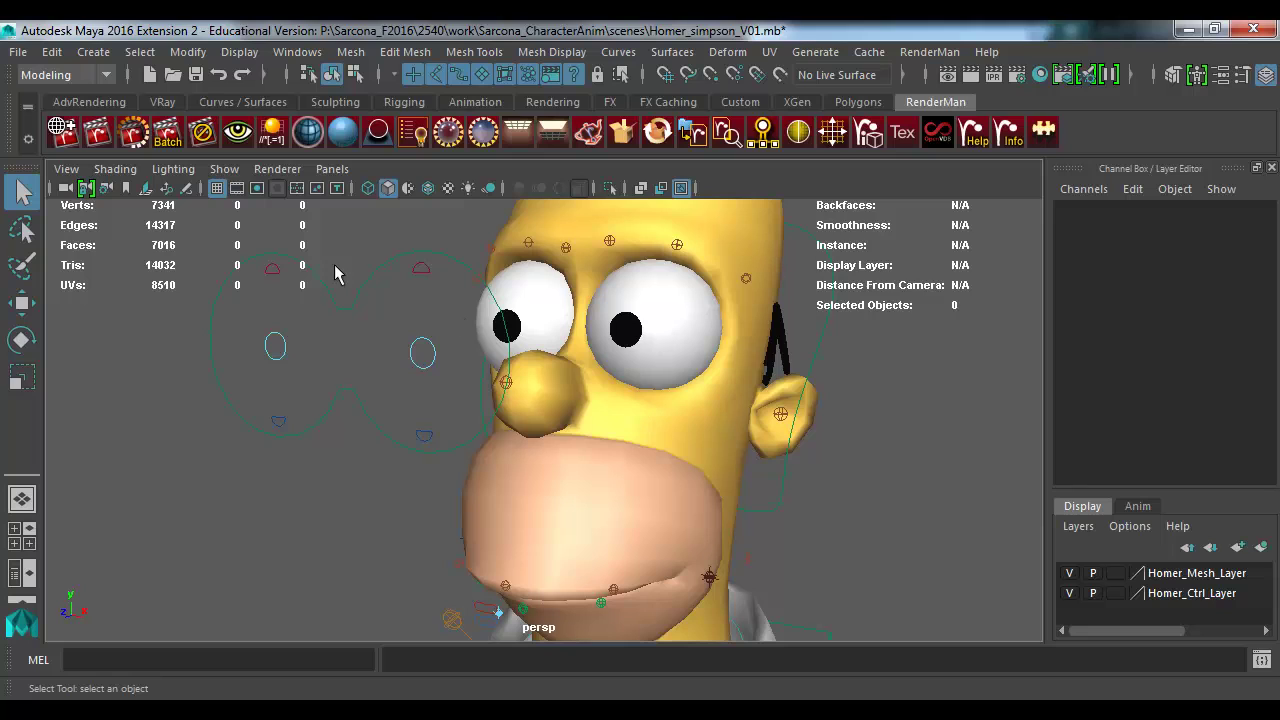
left_click(357, 307)
key("w")
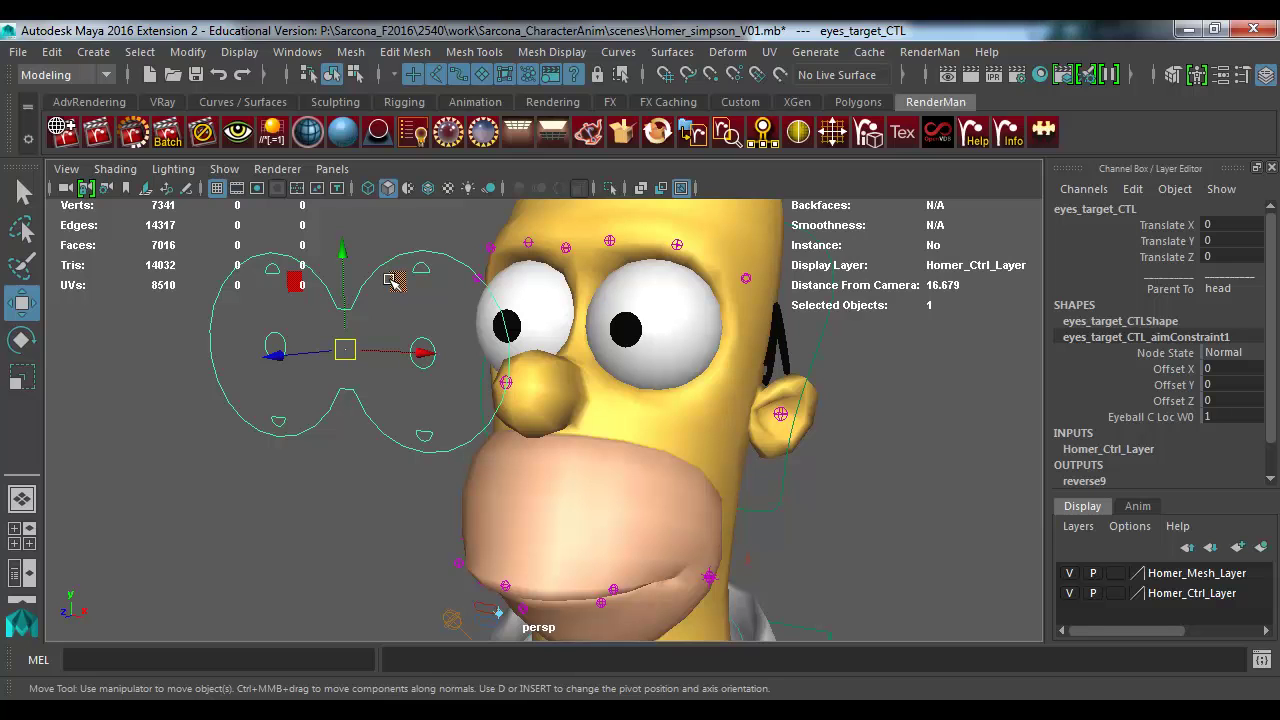
middle_click_drag(392, 285, 118, 392)
key("ctrl+z")
key("ctrl+z")
key("ctrl+z")
key("ctrl+z")
key("ctrl+z")
key("ctrl+z")
Step: Try moving the individual left and right eye target controls separately and undo the changes
left_click(275, 347)
middle_click_drag(277, 346, 430, 352)
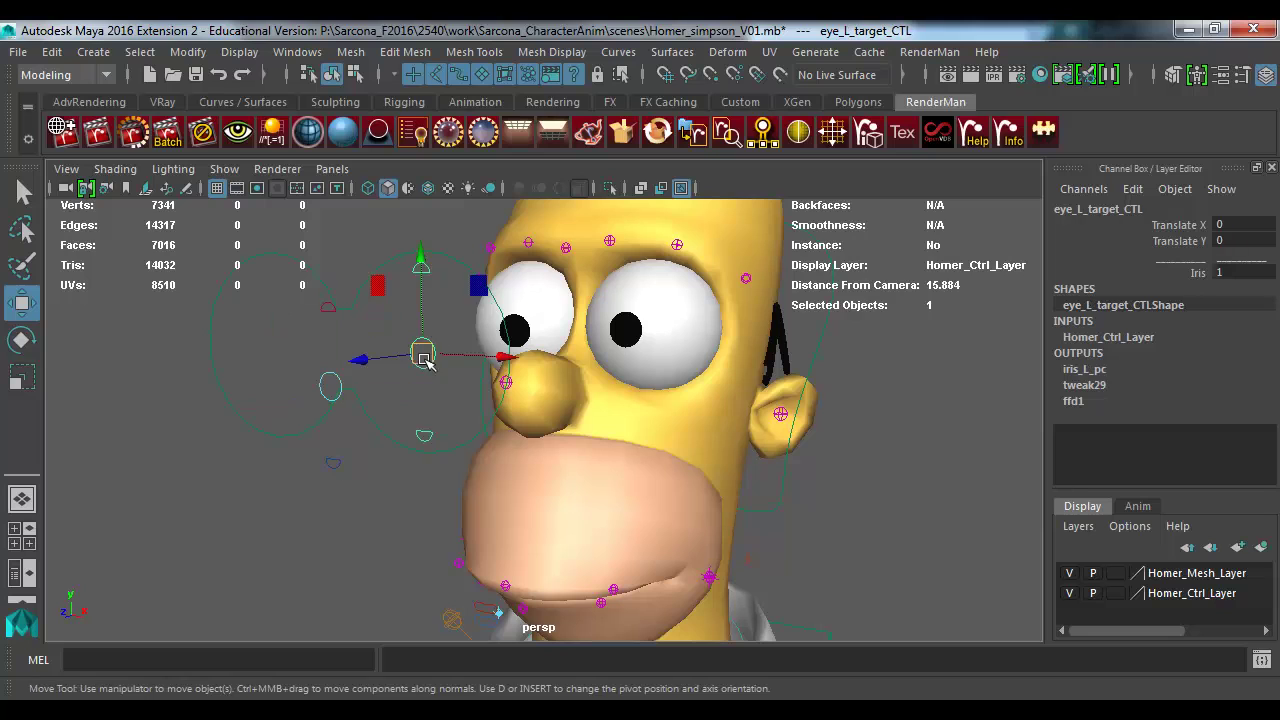
left_click(345, 380)
middle_click_drag(345, 380, 322, 430)
key("ctrl+z")
key("ctrl+z")
key("ctrl+z")
key("ctrl+z")
key("ctrl+z")
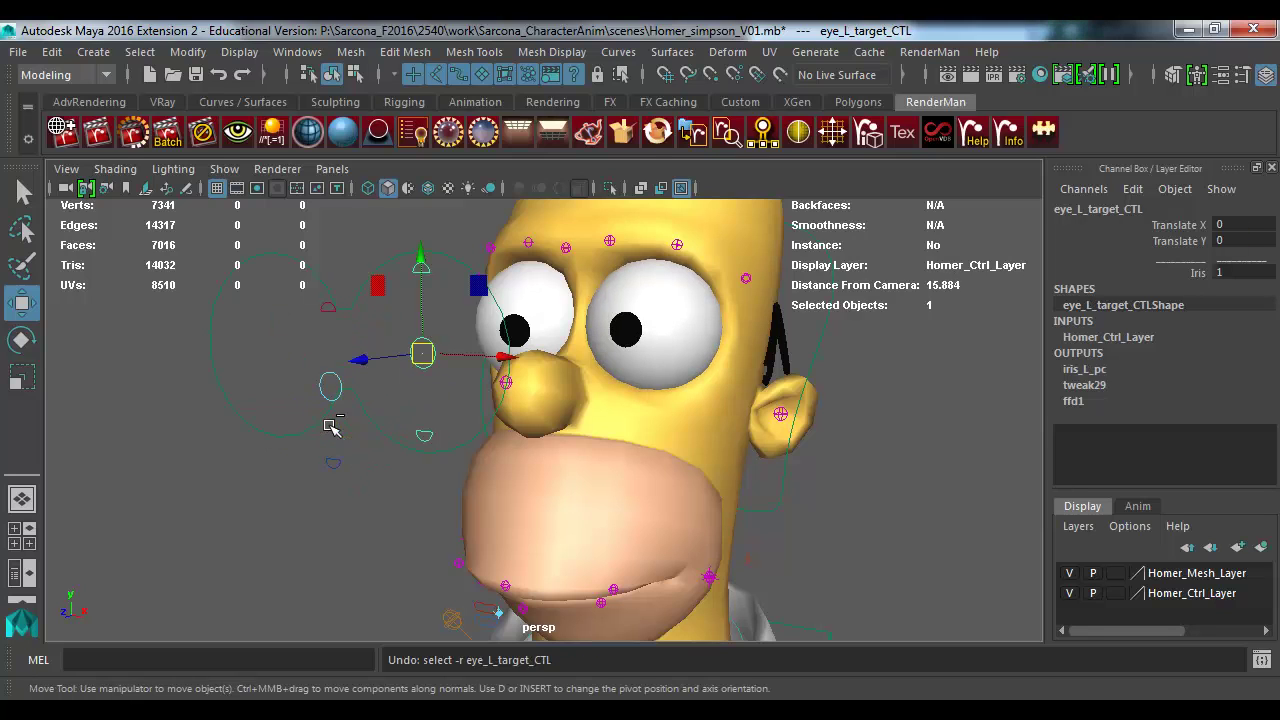
Step: Lower both upper eyelid controls to half-close the eyes, and raise both lower eyelid controls to about -0.744 in Translate Y
left_click(270, 268, "shift")
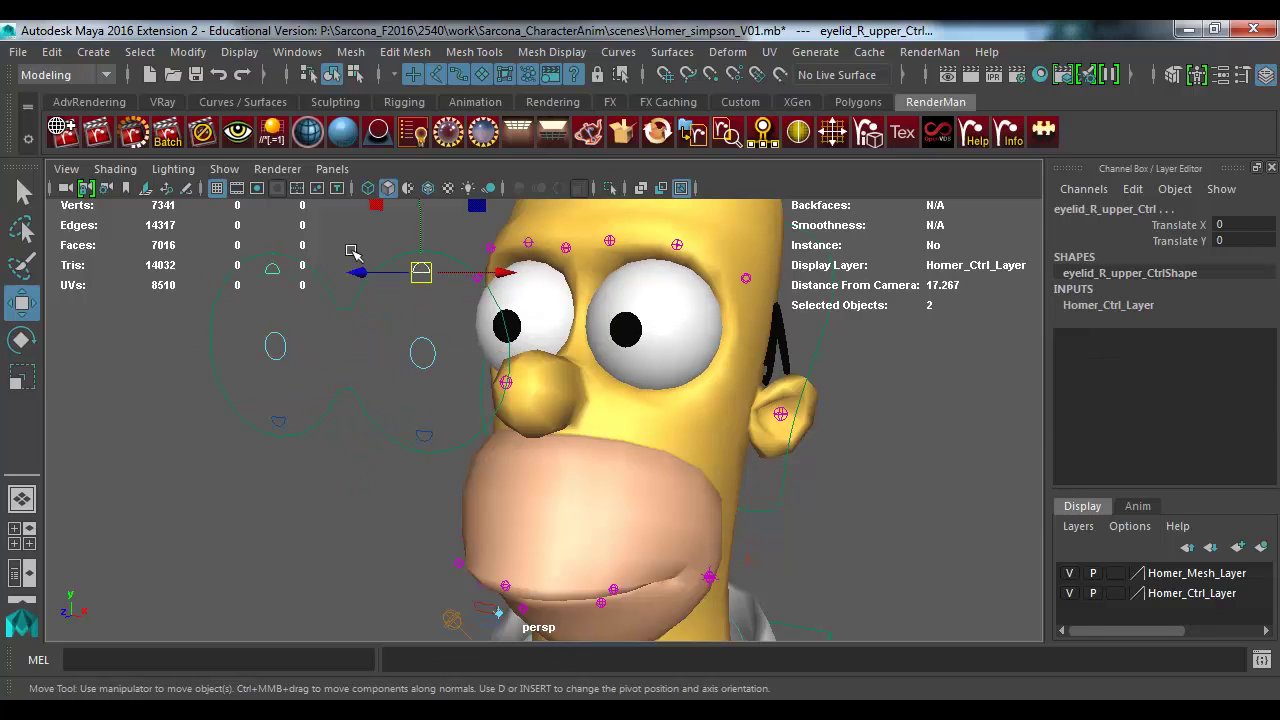
left_click_drag(419, 221, 425, 268)
left_click(424, 433)
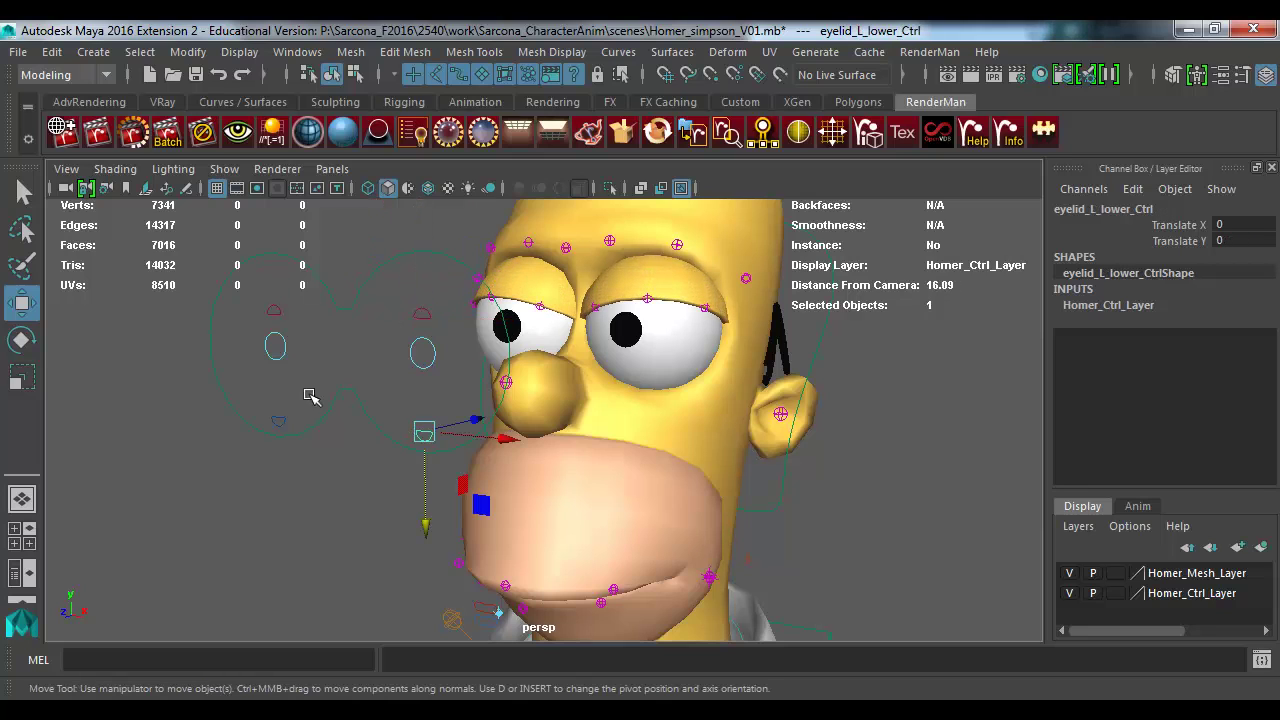
left_click(280, 422, "shift")
left_click_drag(435, 483, 427, 435)
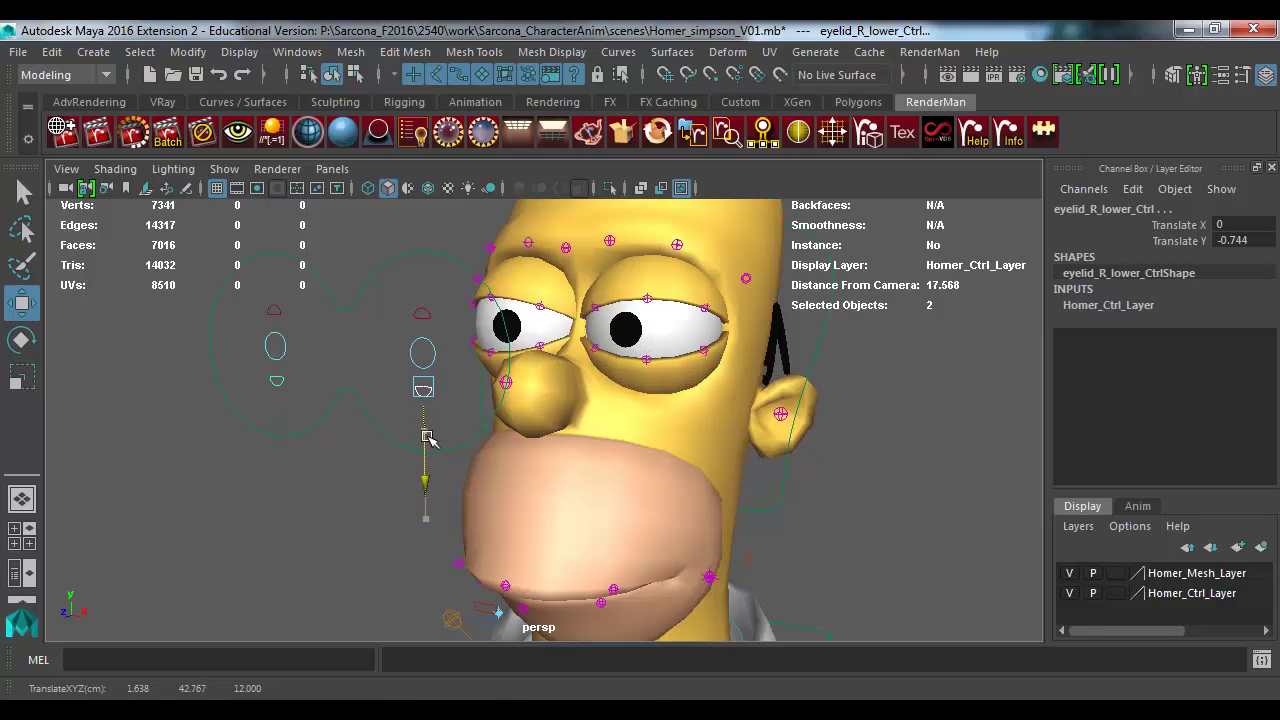
left_click(363, 508)
Step: Open the character's mouth wide by moving the lower jaw control (jaw_lower_Ctrl_r) to about 1.697 in Translate Y
left_click_drag(363, 508, 655, 485, "alt")
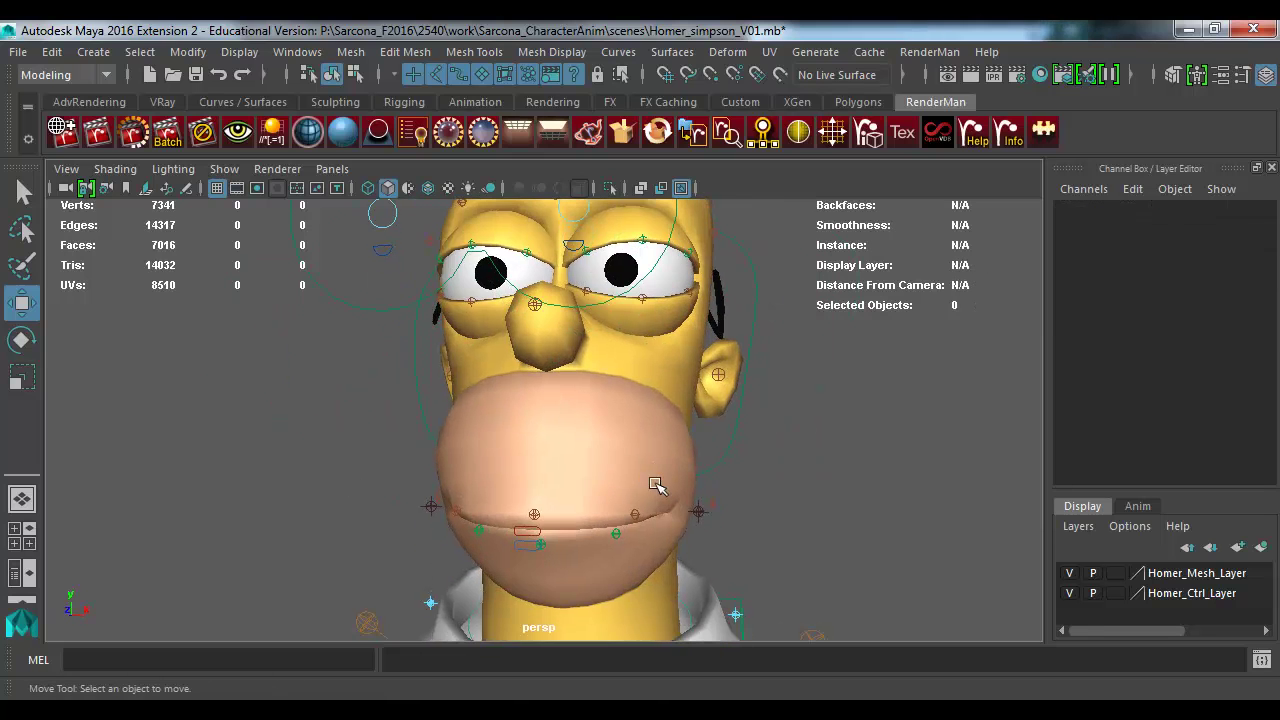
left_click(537, 514)
left_click_drag(537, 514, 629, 522, "alt")
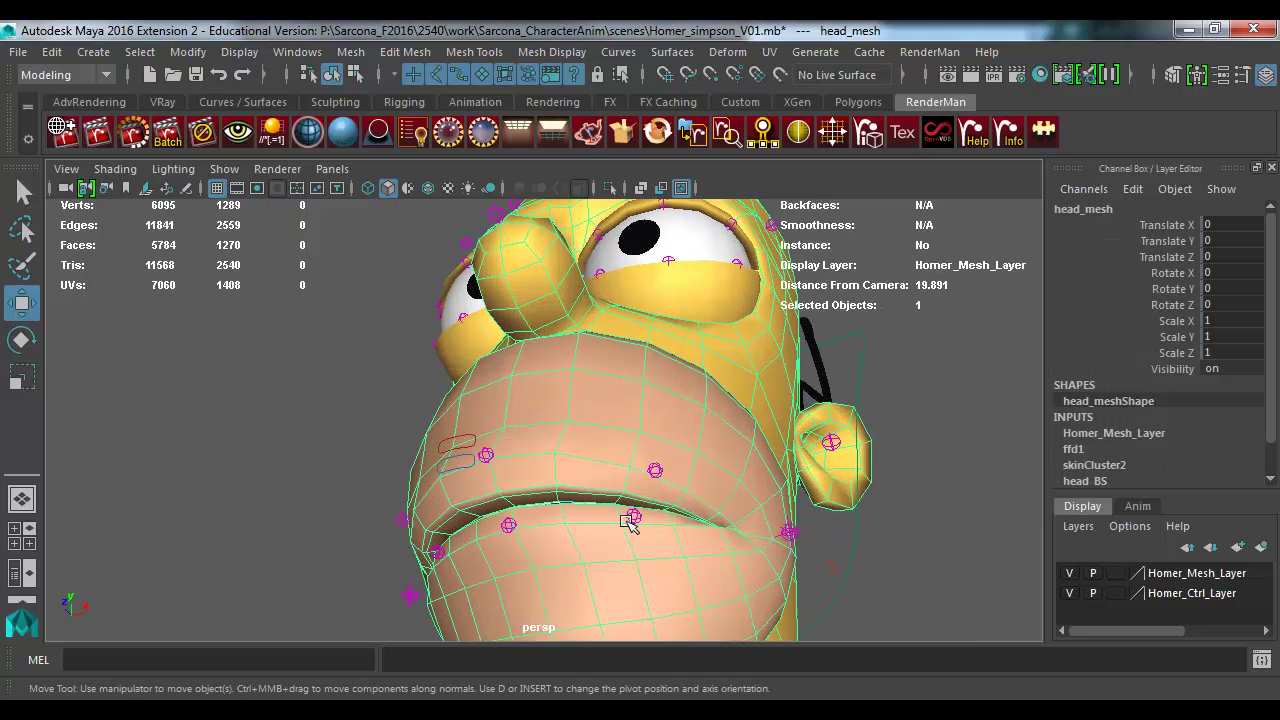
left_click(480, 447)
left_click_drag(480, 447, 578, 394, "alt")
left_click(508, 583)
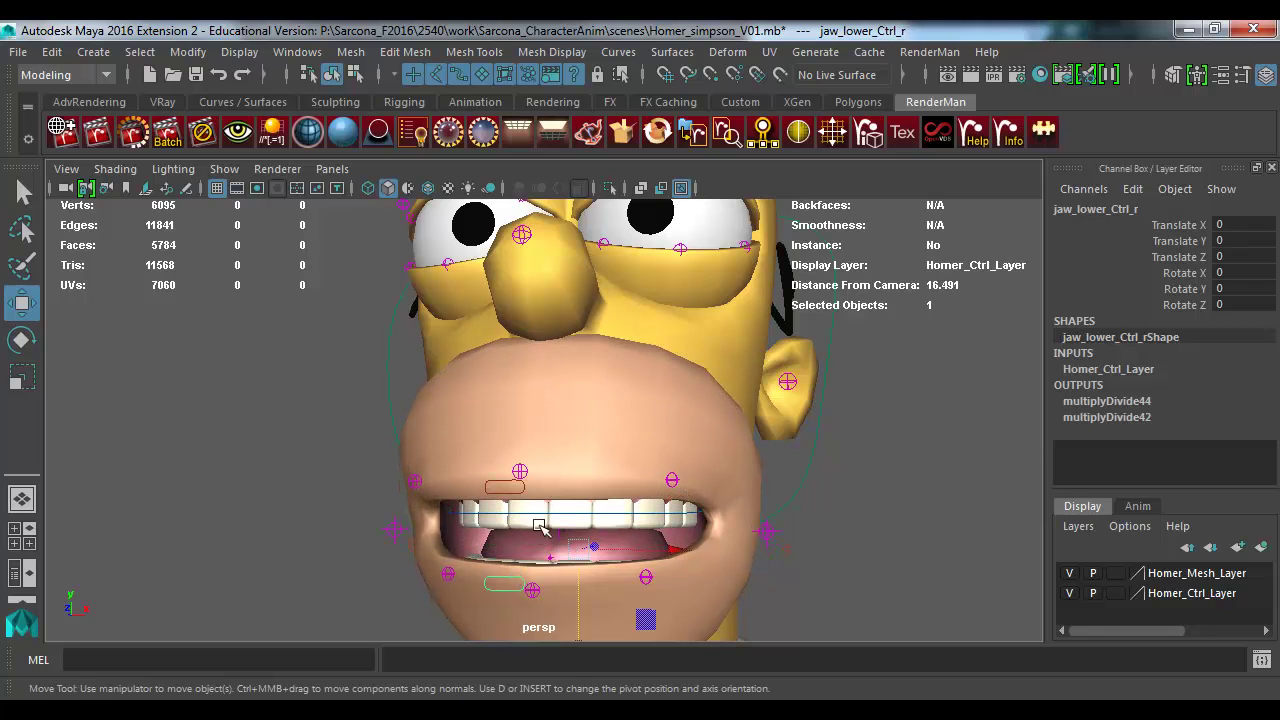
left_click_drag(588, 582, 589, 677)
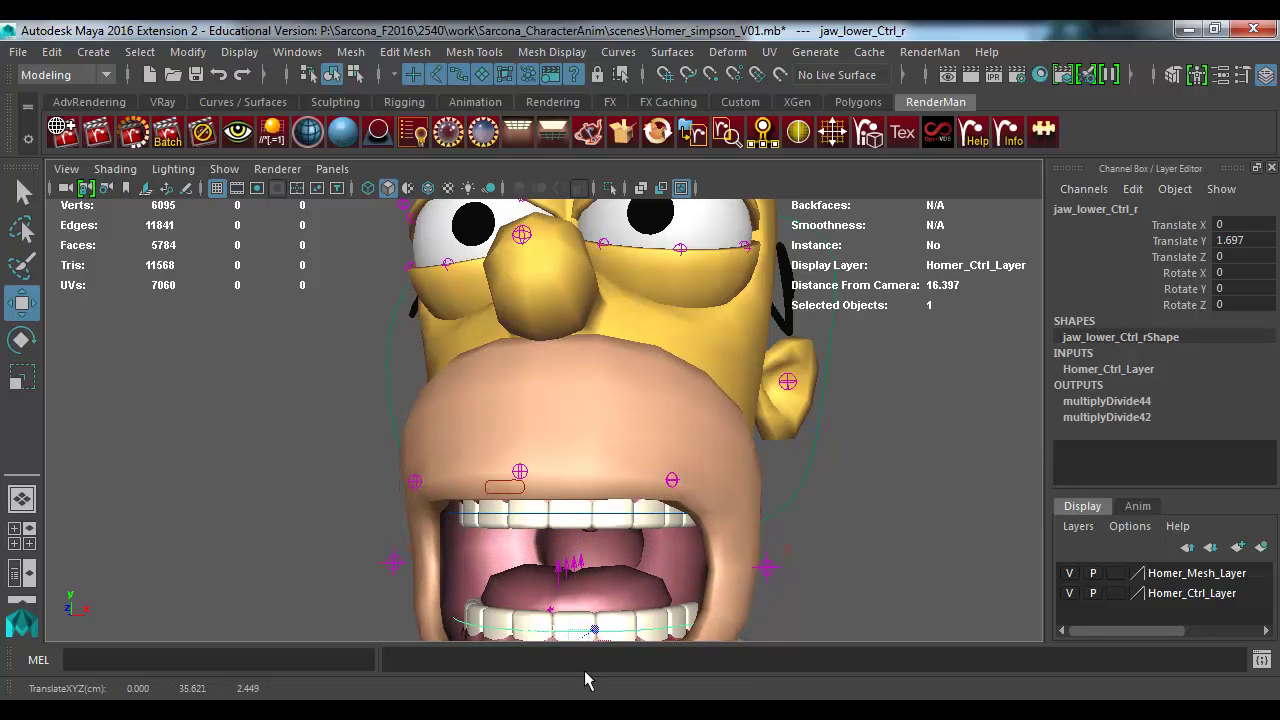
Step: Undo the last adjustment of the lower jaw control and clear the selection
right_click_drag(589, 677, 703, 506, "alt")
left_click_drag(703, 506, 491, 480, "alt")
right_click_drag(491, 480, 571, 500, "alt")
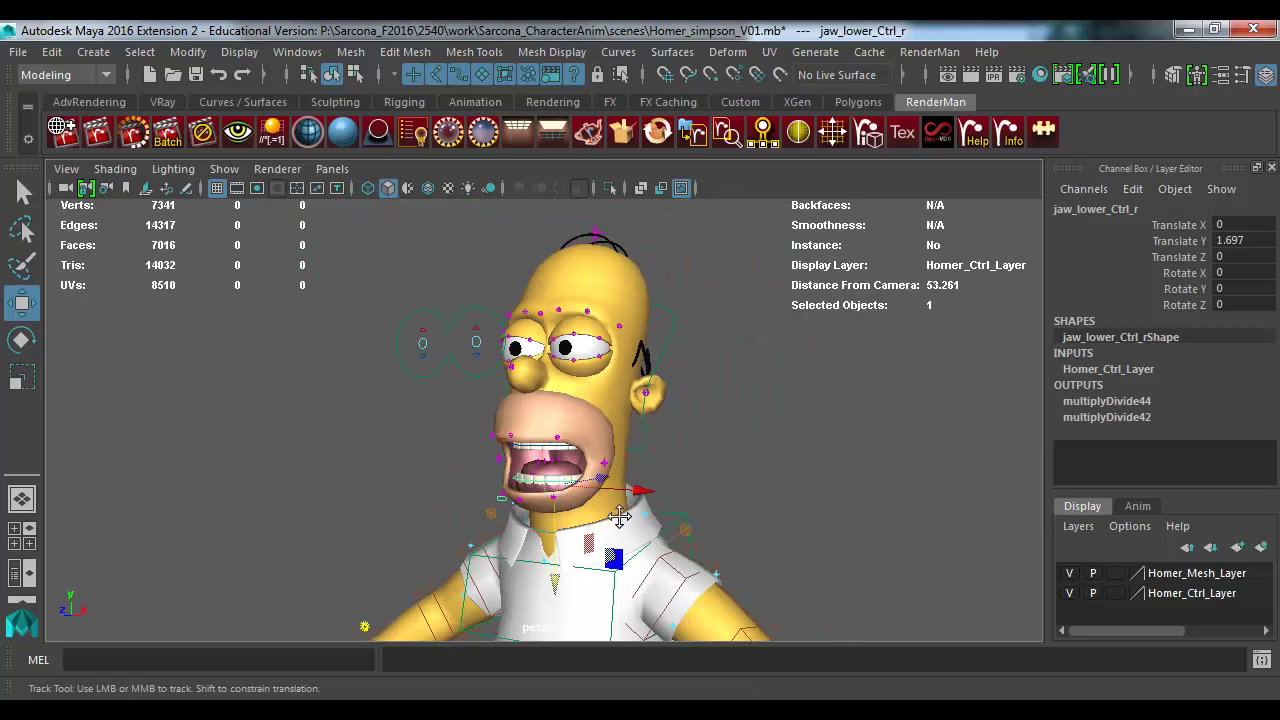
left_click_drag(571, 500, 570, 420, "alt")
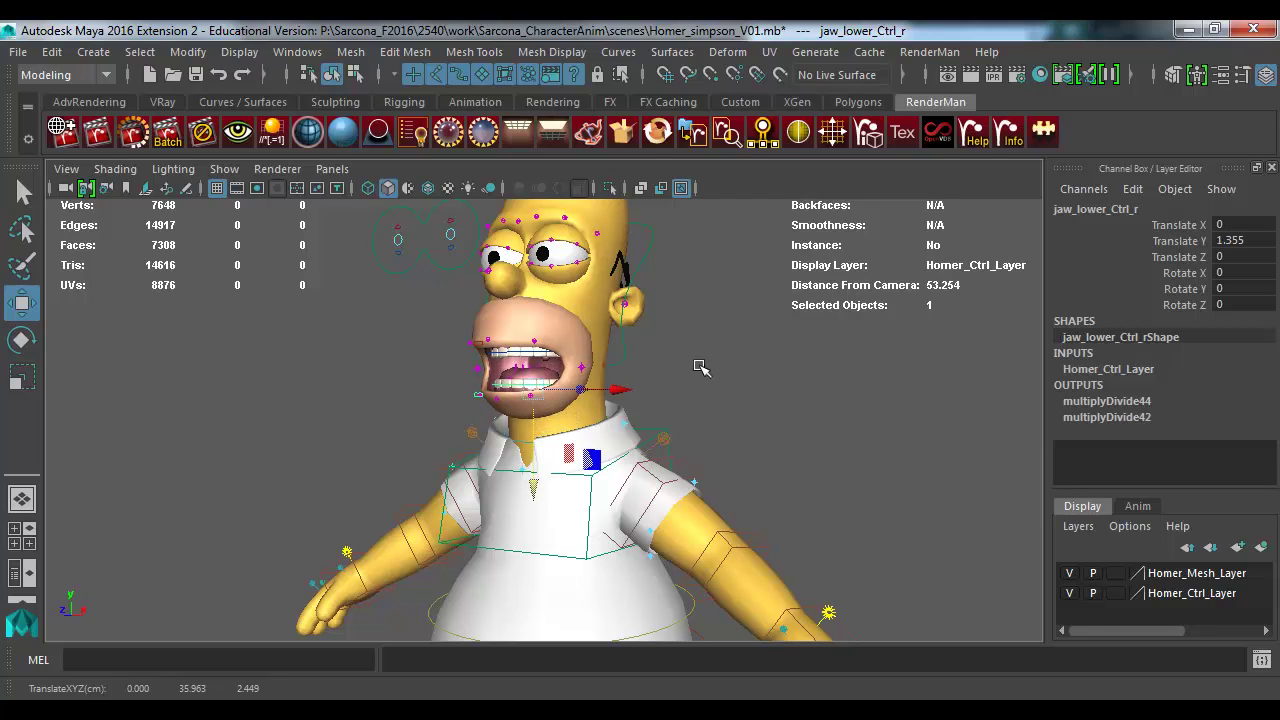
left_click_drag(750, 395, 517, 390, "alt")
key("ctrl+z")
left_click(714, 408)
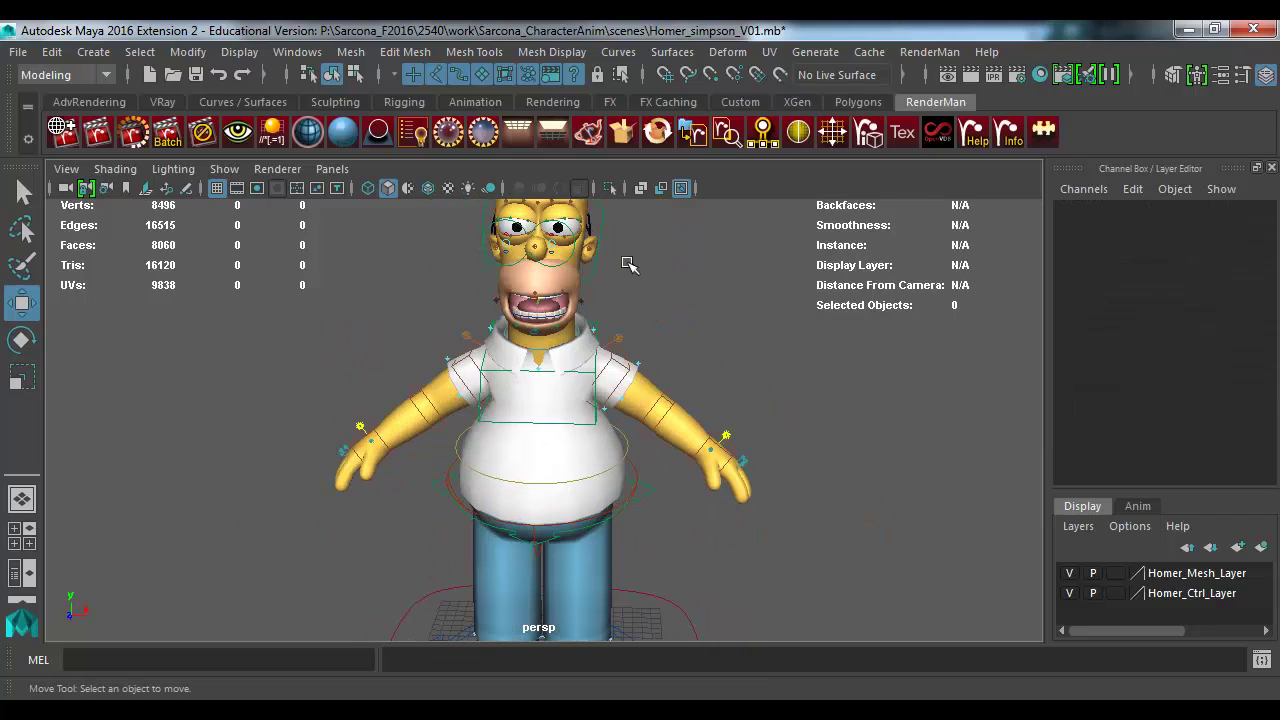
Step: Try moving and rotating the head control (head_CTL), and undo the changes
right_click_drag(628, 264, 629, 371, "alt")
left_click(600, 300)
left_click_drag(632, 352, 746, 430, "alt")
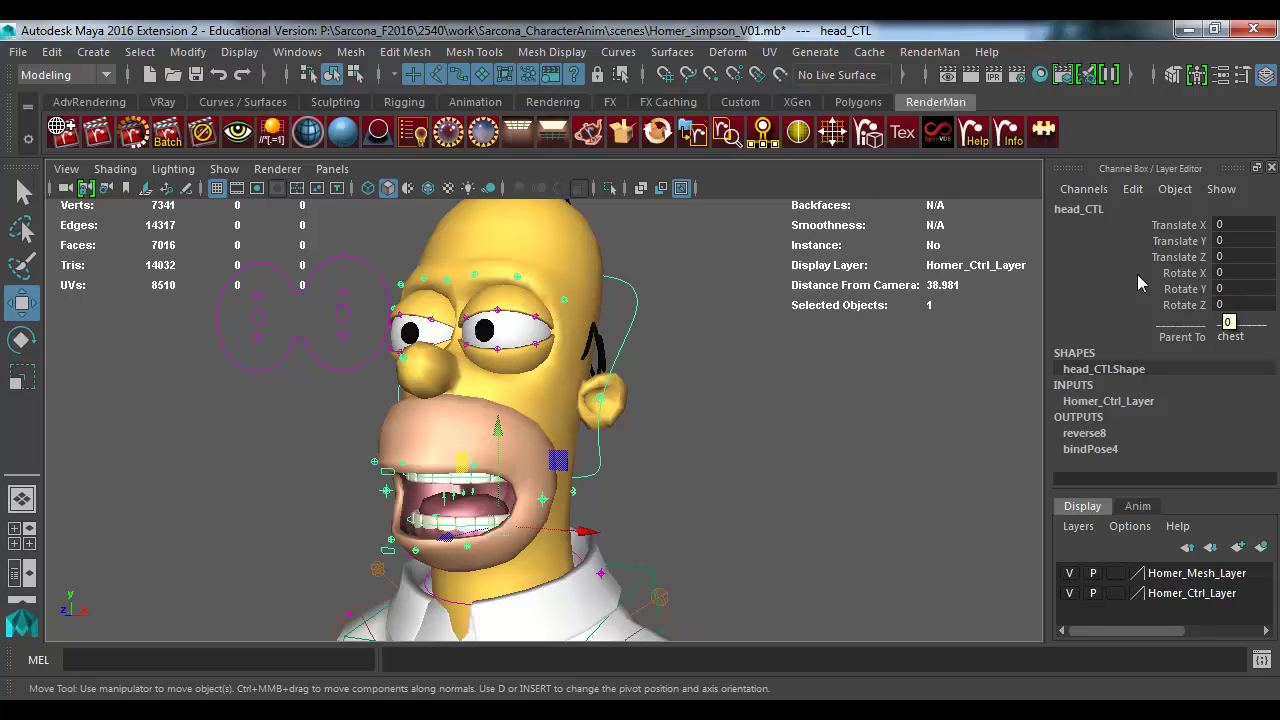
left_click_drag(501, 470, 508, 517)
key("ctrl+z")
key("ctrl+z")
key("ctrl+z")
key("e")
key("ctrl+z")
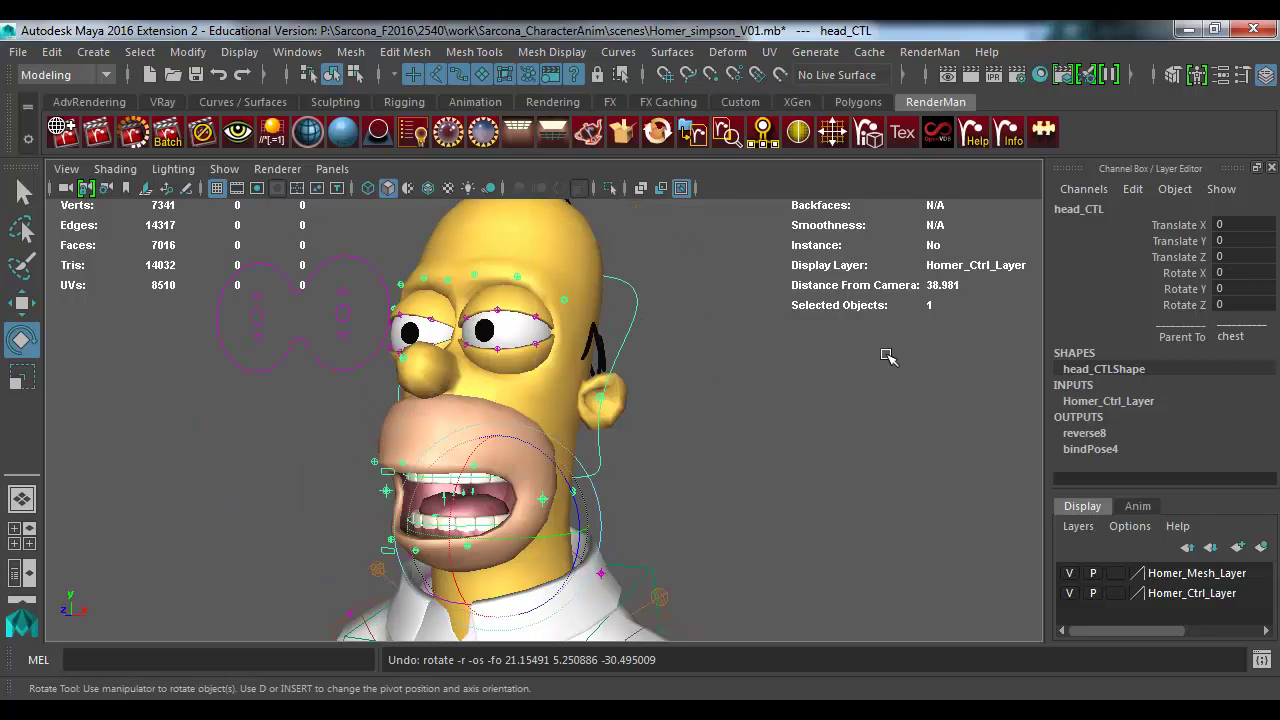
Step: Try rotating the left ear control (ear_L_Ctrl), undo the rotation and clear the selection
left_click_drag(886, 357, 700, 380, "alt")
left_click(608, 396)
key("w")
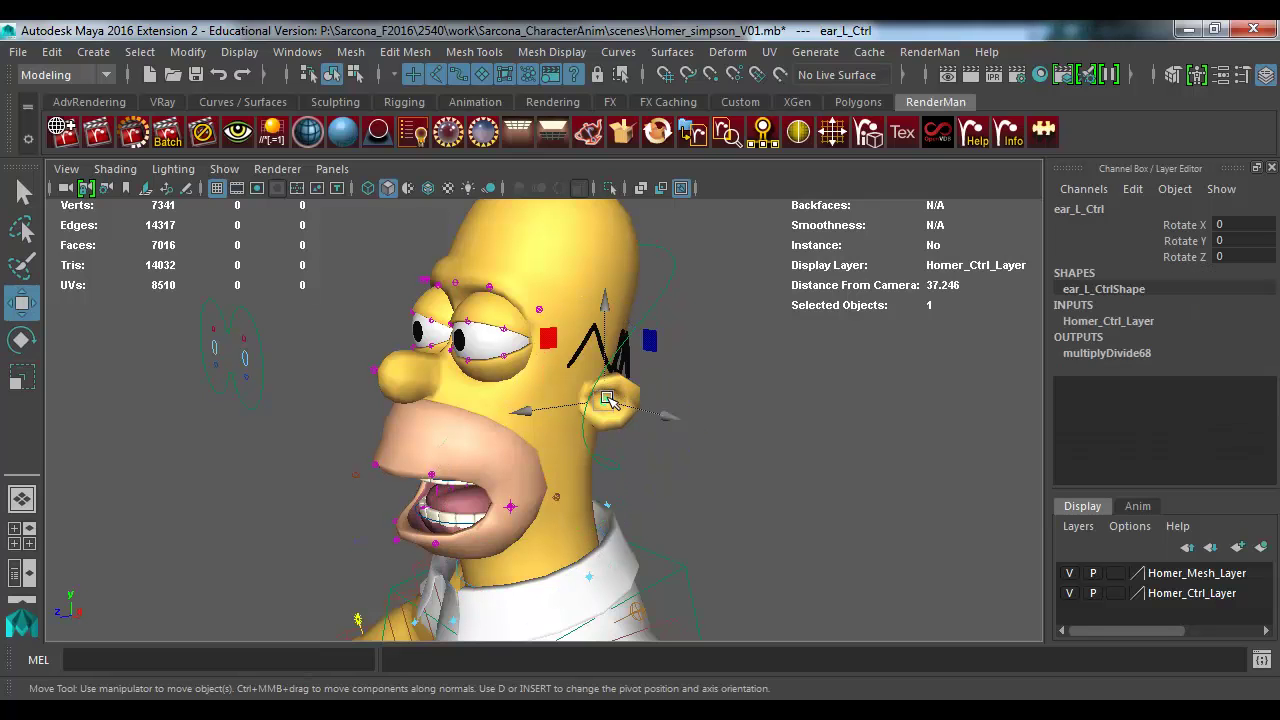
key("e")
left_click_drag(608, 398, 634, 402)
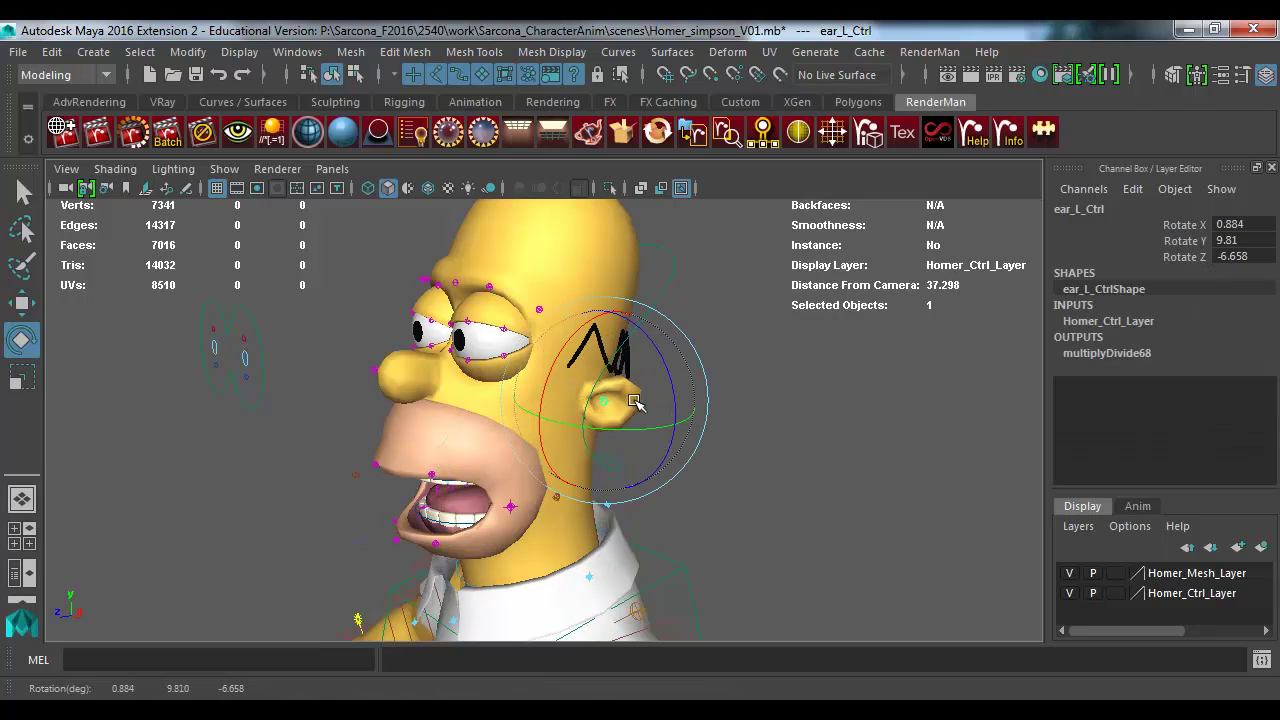
key("ctrl+z")
left_click(771, 363)
Step: Try moving the nose control (nose_Ctrl) around
left_click_drag(400, 380, 570, 390, "alt")
left_click(500, 385)
key("w")
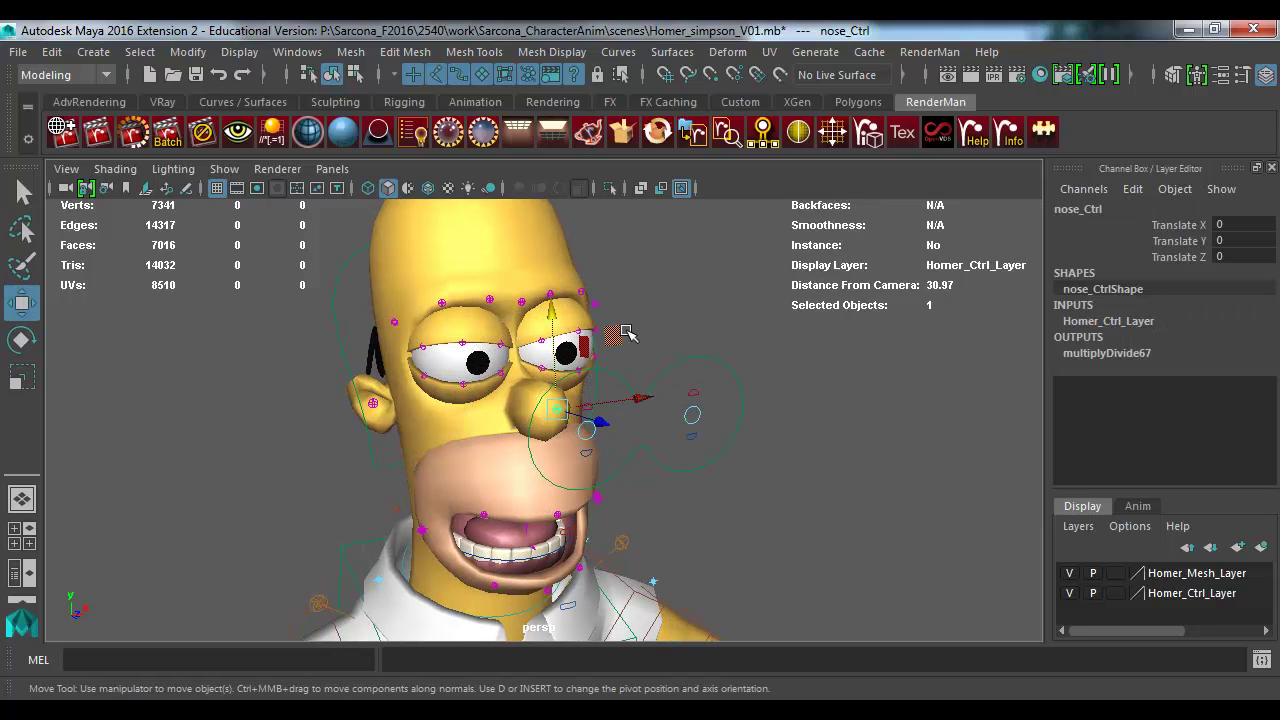
middle_click_drag(625, 333, 565, 505)
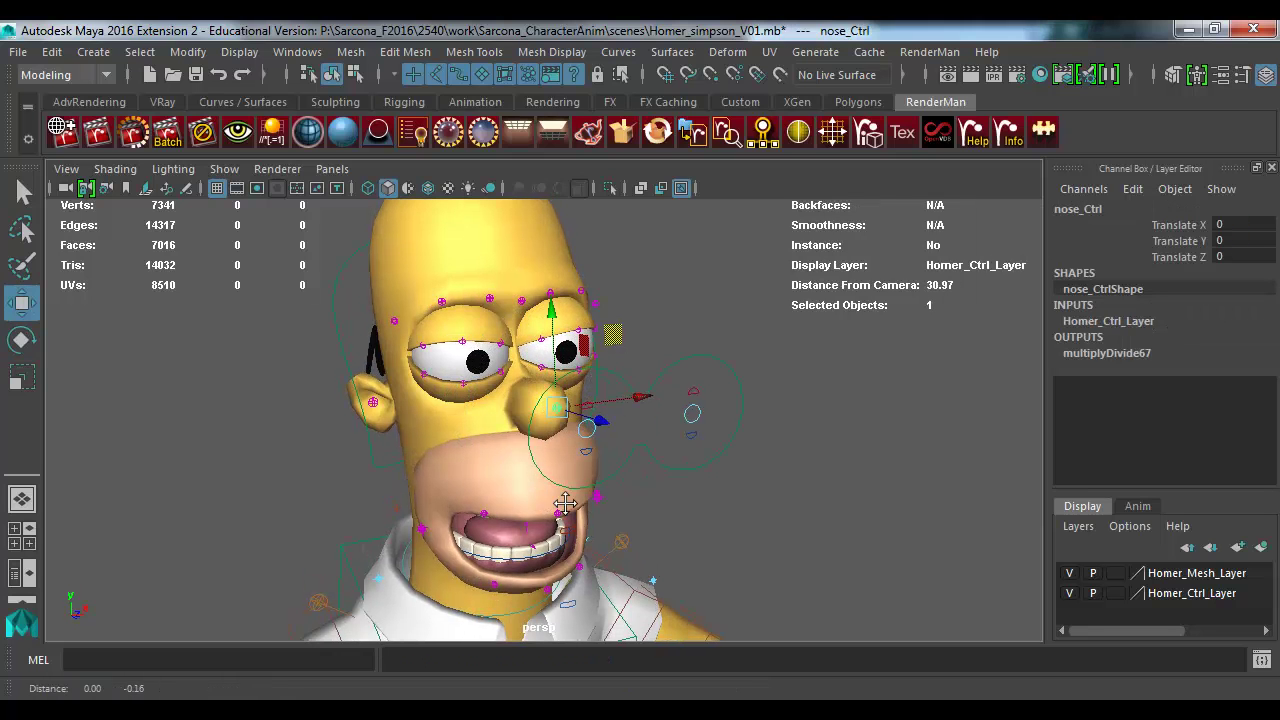
Step: Raise the middle upper lip control (lip_up_Ctrl_02) to about 1.309 in Translate Y and push it to about -2.031 in Translate Z
right_click_drag(565, 505, 943, 451, "alt")
middle_click_drag(943, 451, 677, 423, "alt")
left_click(697, 314)
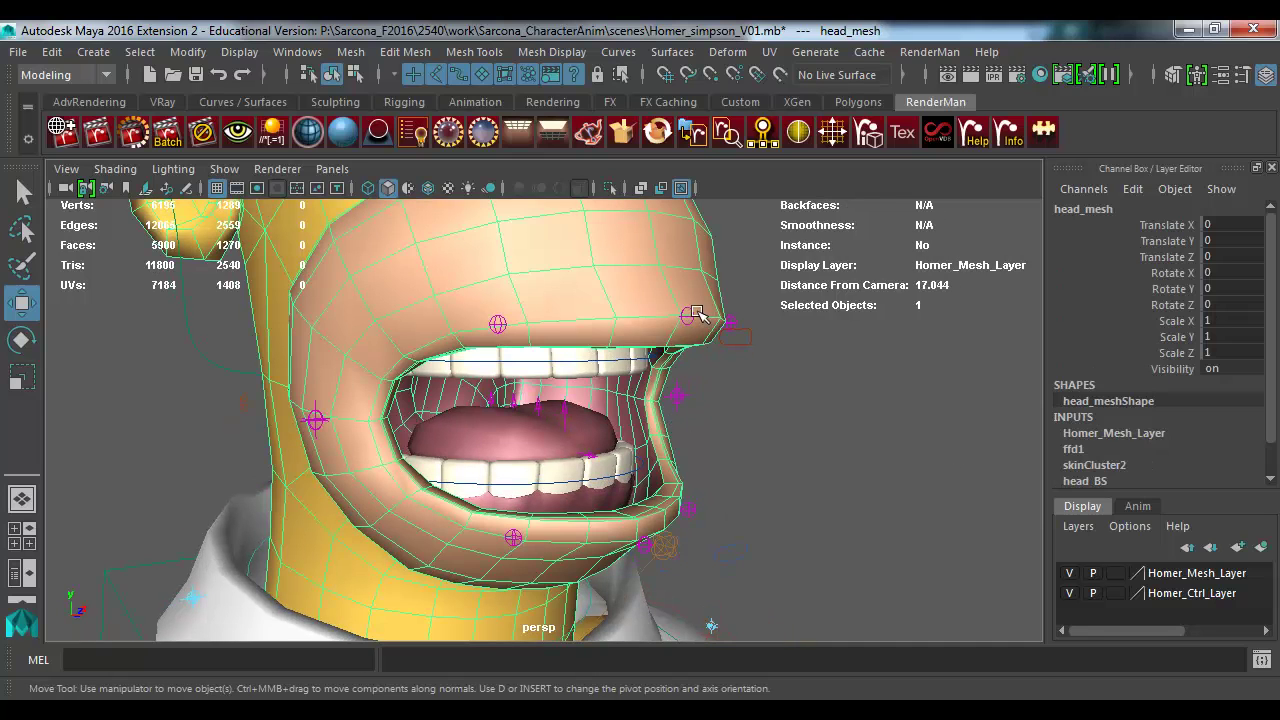
left_click(687, 317)
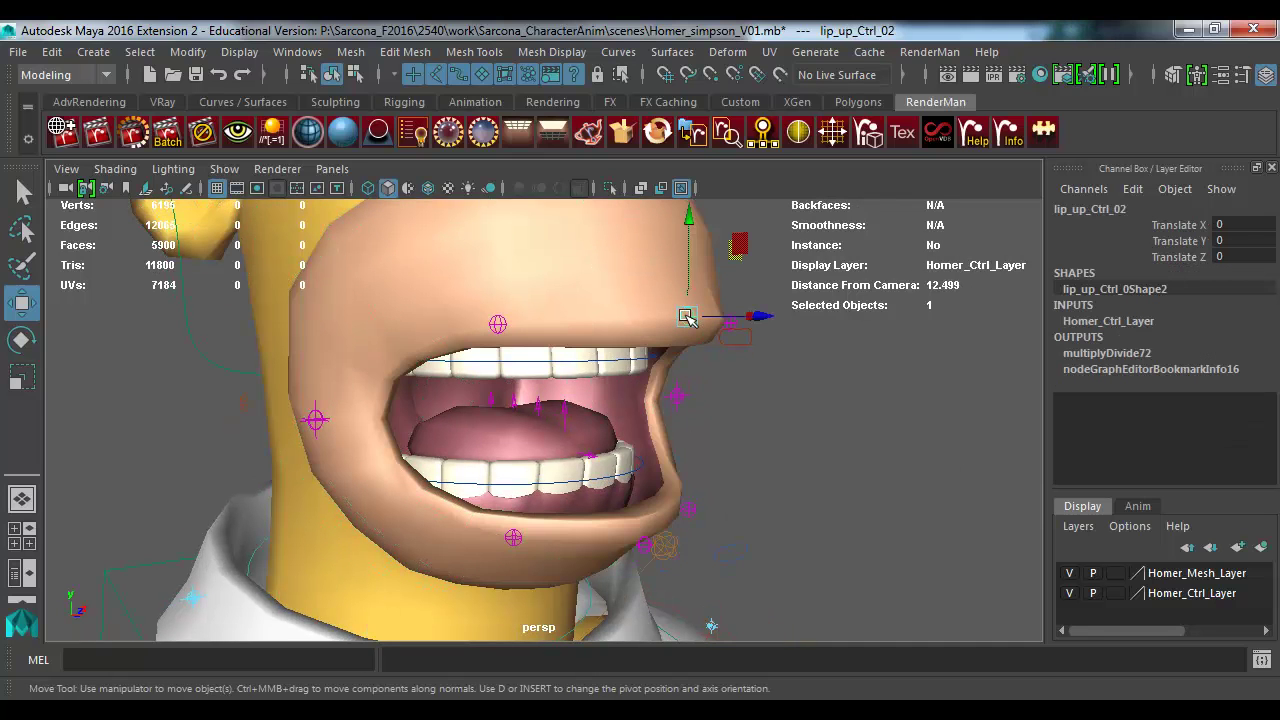
left_click_drag(687, 317, 667, 215)
left_click_drag(720, 349, 290, 321, "alt")
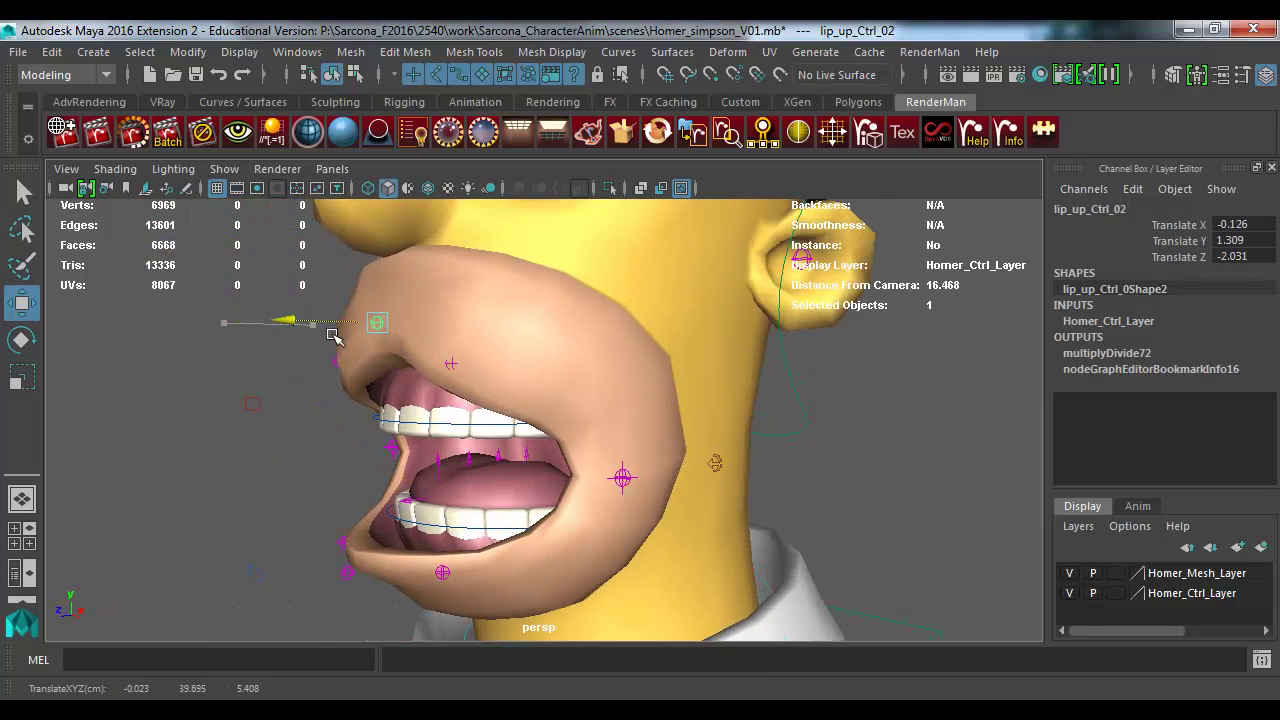
Step: Raise the two side upper lip controls (lip_up_Ctrl_01 and lip_up_Ctrl_03) together to about 0.96 in Translate Y, and clear the selection
left_click(436, 364)
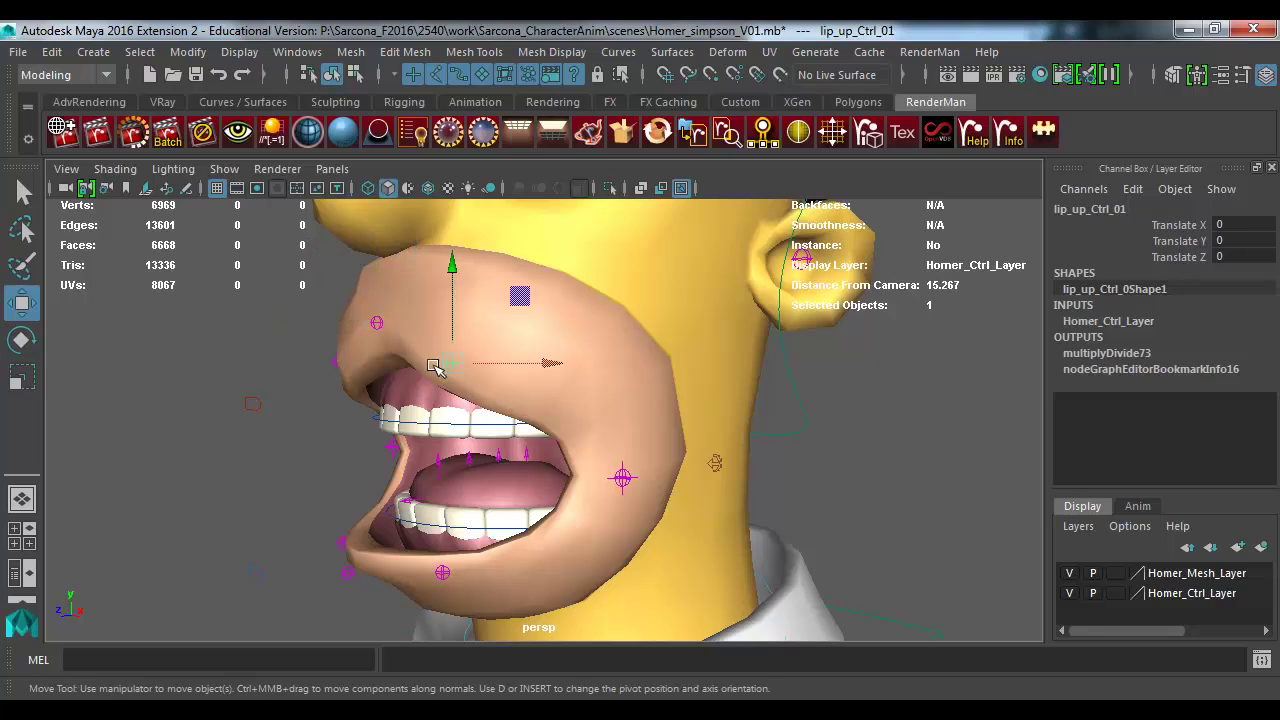
left_click(333, 366, "shift")
left_click_drag(340, 315, 330, 278)
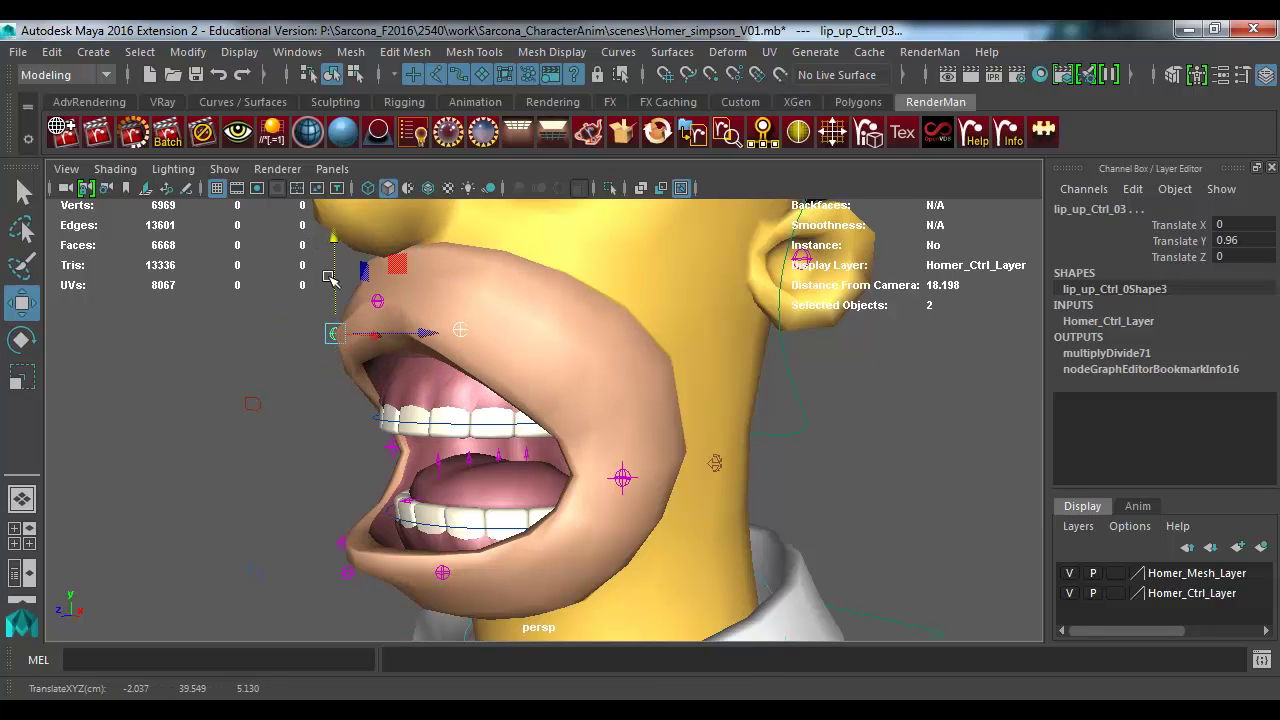
left_click_drag(396, 345, 460, 347, "alt")
left_click_drag(425, 460, 508, 406, "alt")
left_click(780, 470)
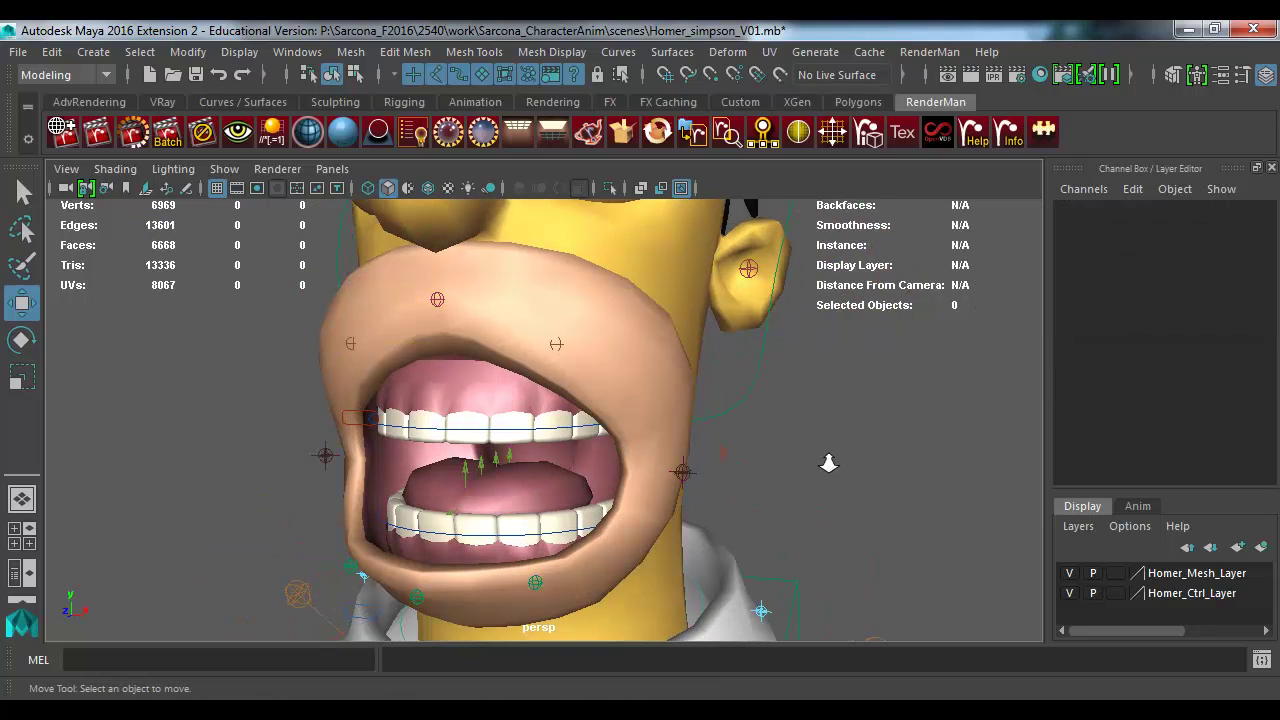
Step: Move and rotate the upper jaw control (jaw_upper_Ctrl_r) to re-pose the upper half of the mouth
right_click_drag(828, 460, 643, 446, "alt")
left_click_drag(643, 446, 631, 411, "alt")
scroll(620, 454, "down", 2)
left_click(463, 418)
key("e")
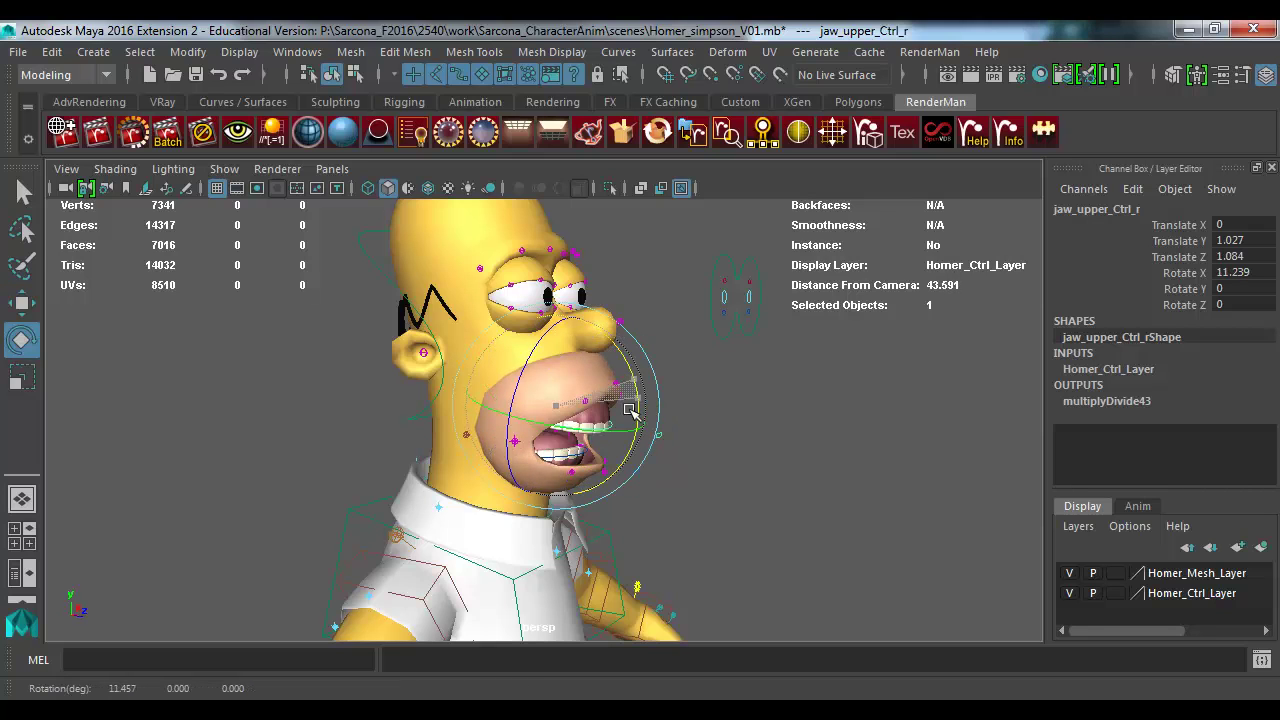
key("w")
left_click(684, 433)
Step: Move the right mouth corner control (mouth_corner_R_Ctrl) slightly back and down, and clear the selection
key("e")
left_click(514, 441)
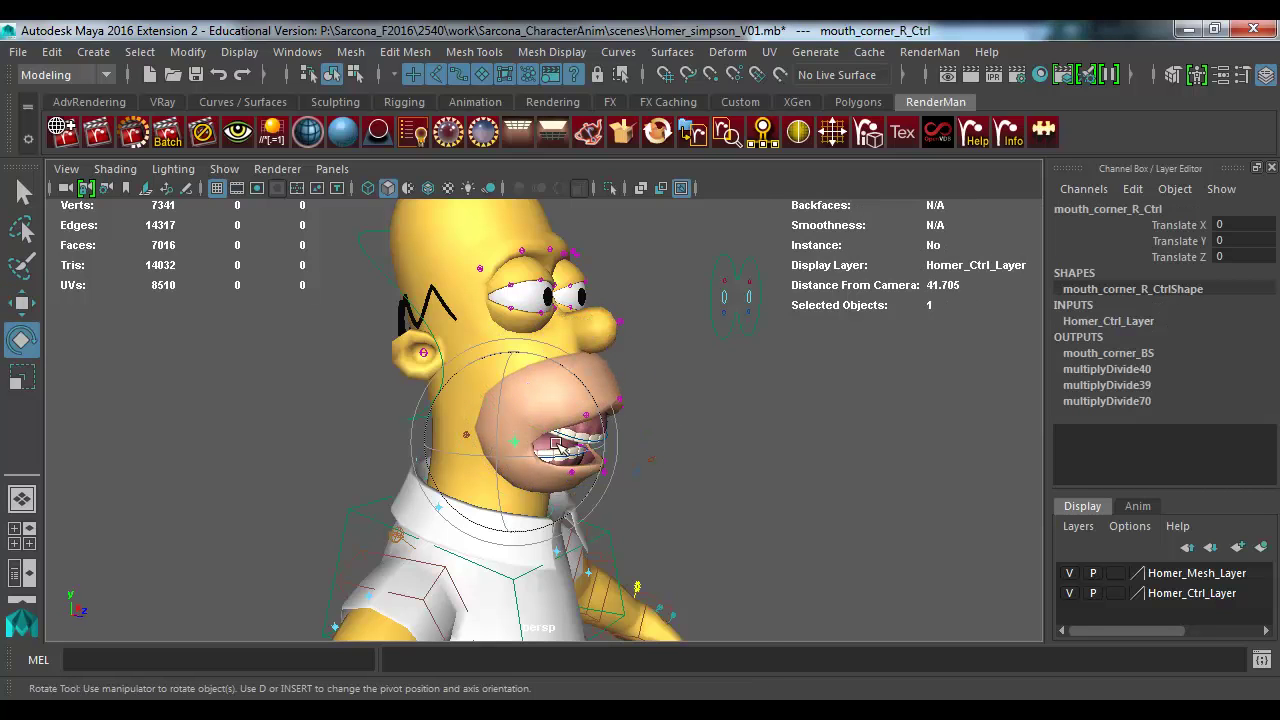
key("w")
left_click_drag(512, 440, 502, 447)
left_click(686, 449)
Step: Nearly close the mouth by posing the lower jaw control at about -0.512 Translate Y, 1.101 Translate Z and -14.176 Rotate X
left_click_drag(686, 449, 409, 480, "alt")
left_click(383, 487)
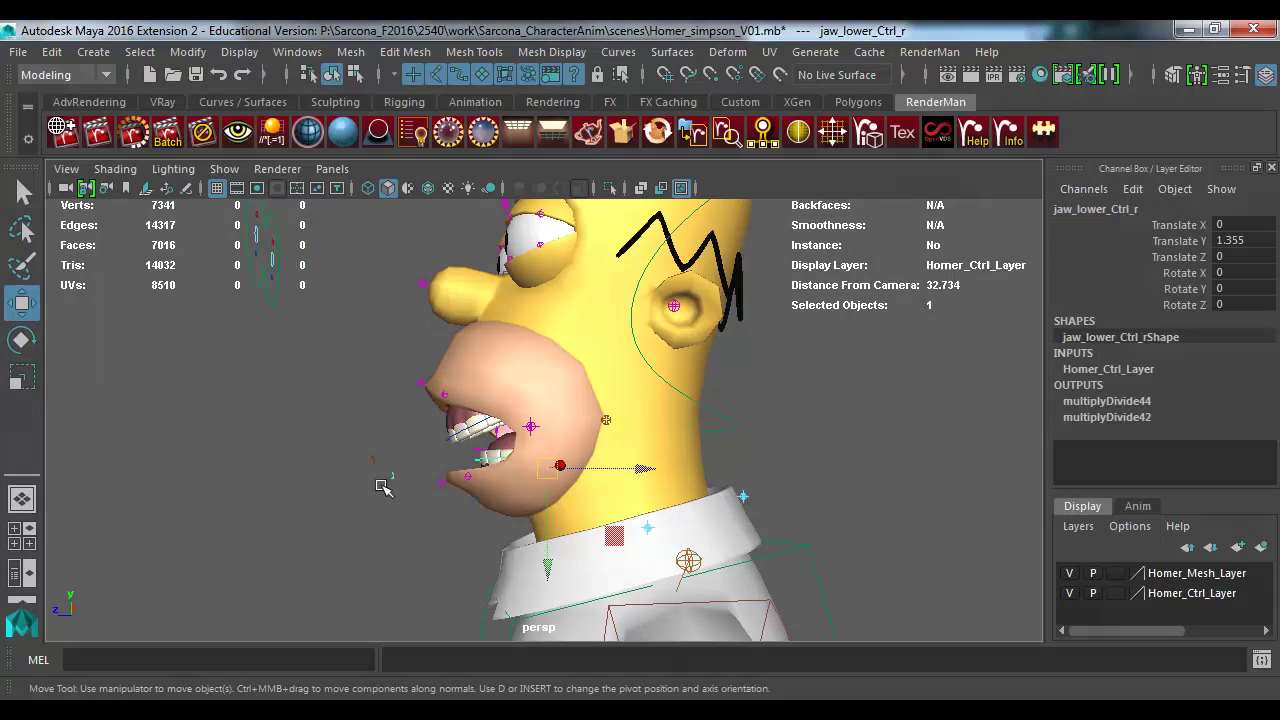
key("e")
mouse_move(448, 428)
left_mouse_down()
mouse_move(455, 411)
mouse_move(462, 430)
left_mouse_up()
key("w")
left_click_drag(523, 457, 498, 412)
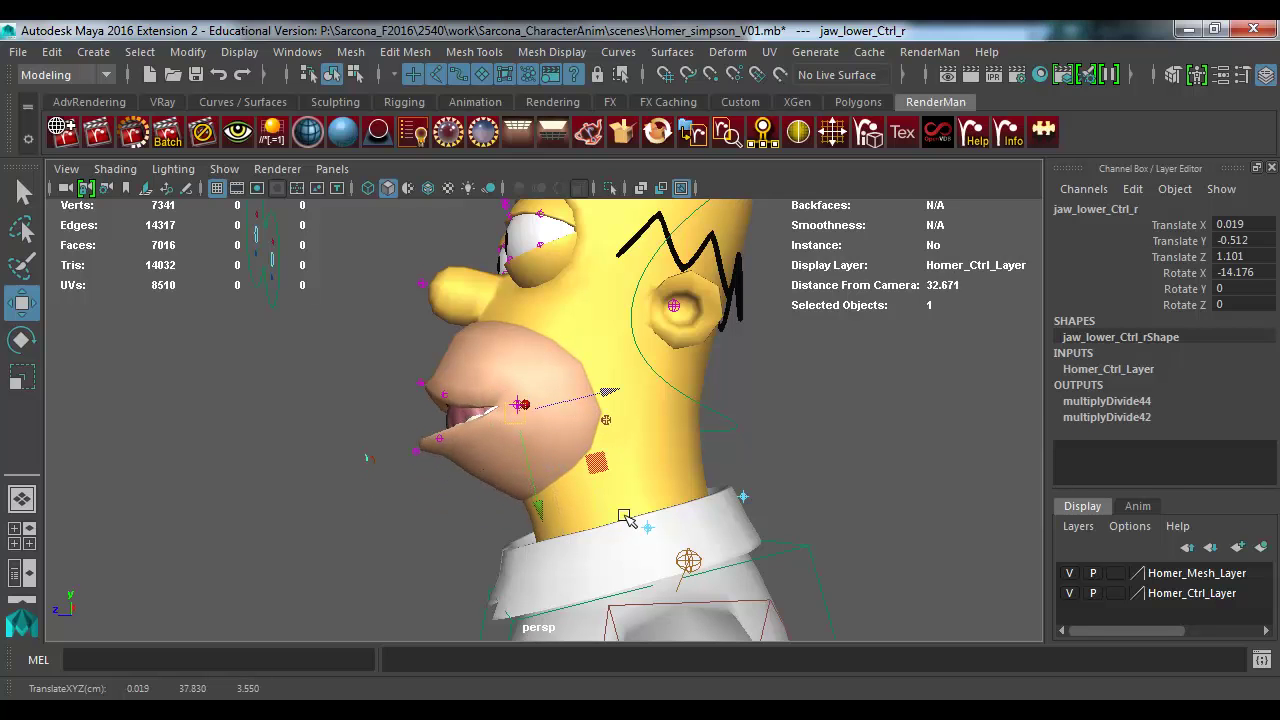
Step: Try moving the shirt collar control (shirt_C_Ctrl_04) and undo the move
left_click(650, 524)
left_click(643, 528)
key("e")
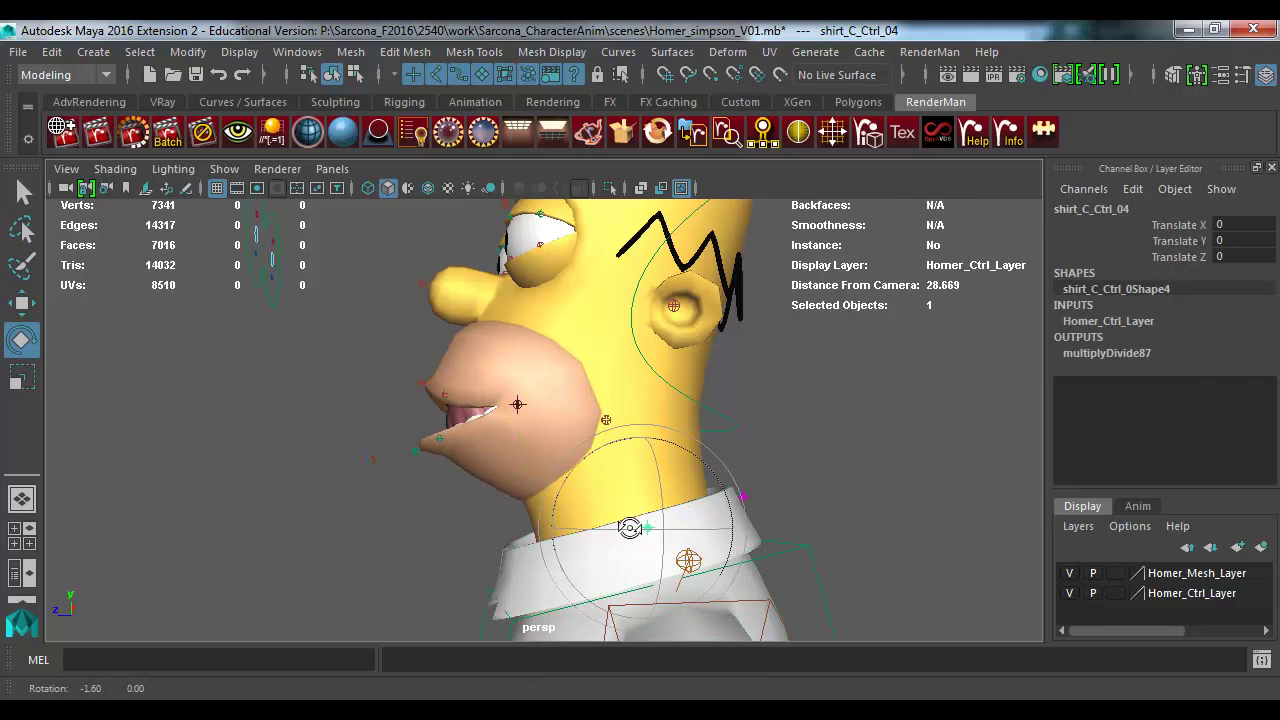
left_click_drag(625, 525, 646, 486, "alt")
key("w")
middle_click_drag(613, 488, 783, 472)
key("ctrl+z")
Step: Examine the body controls and the left arm's FK controls, selecting the shoulder, elbow and wrist in turn
scroll(757, 563, "down", 3)
left_click_drag(757, 563, 578, 472, "alt")
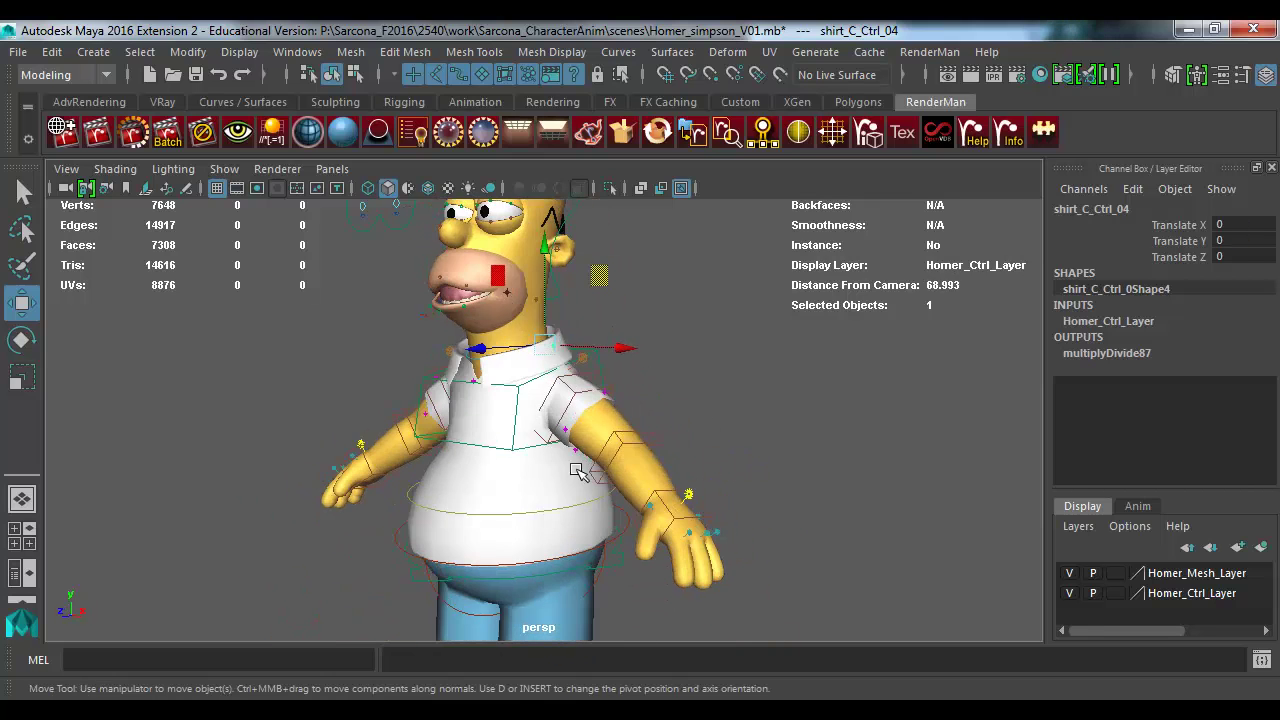
left_click_drag(530, 398, 552, 378, "alt")
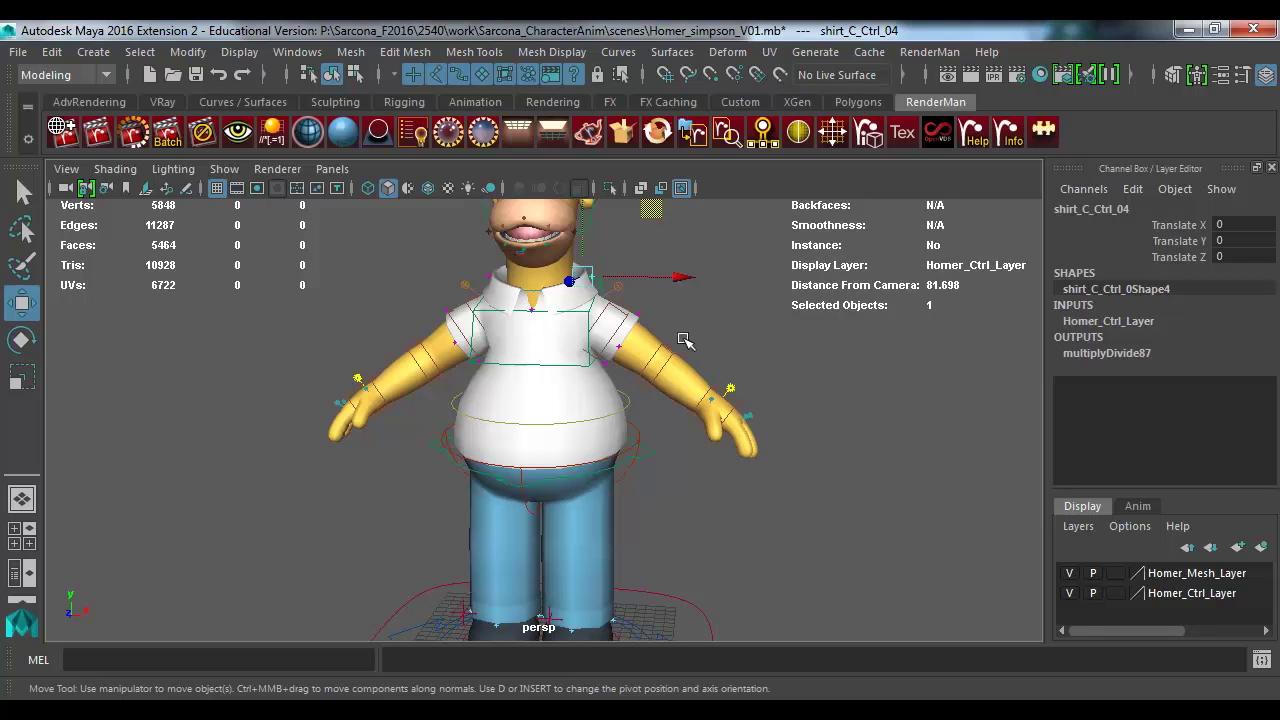
left_click(638, 310)
left_click_drag(632, 304, 586, 381, "alt")
scroll(846, 380, "up", 8)
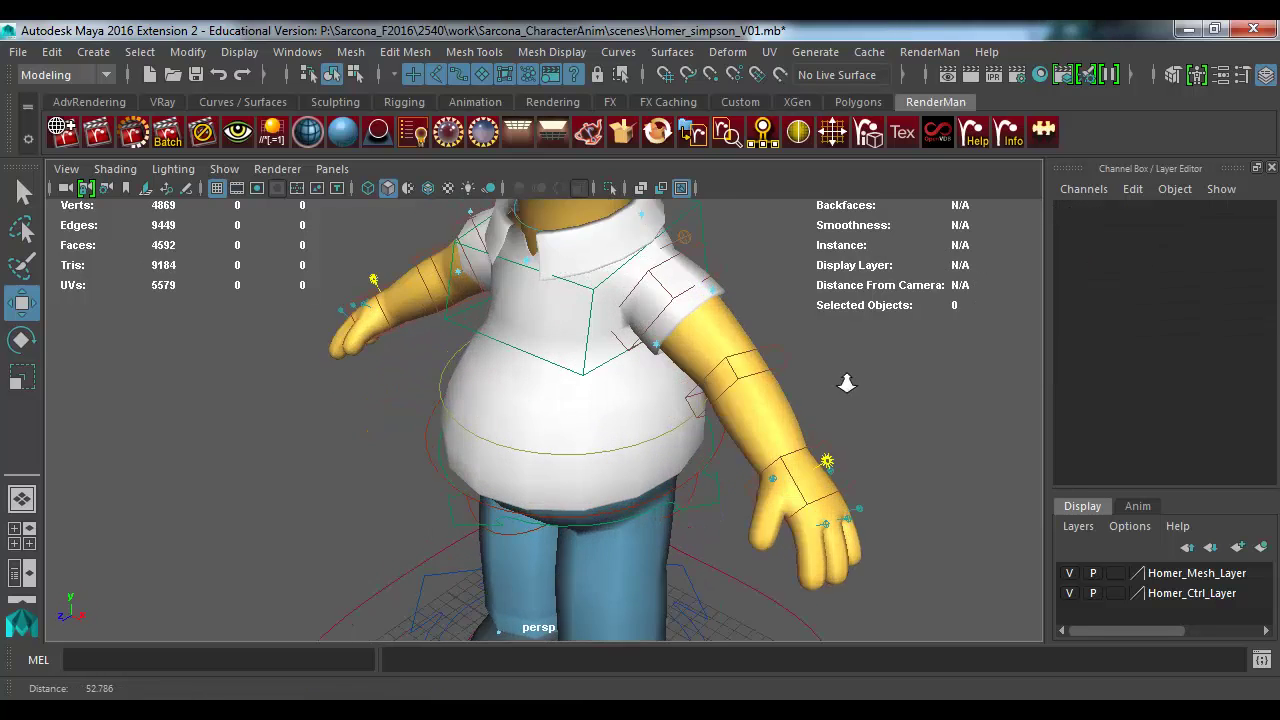
left_click(603, 323)
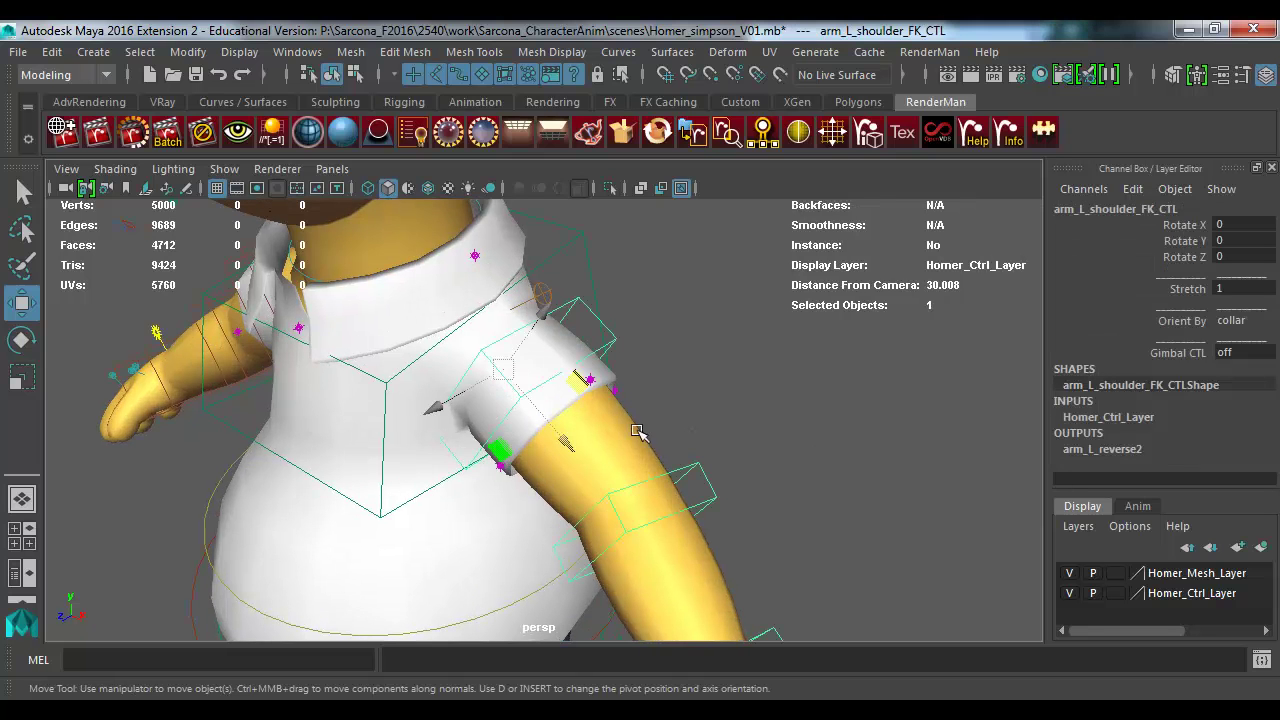
left_click(685, 467)
left_click_drag(685, 467, 712, 387, "alt")
left_click(738, 460)
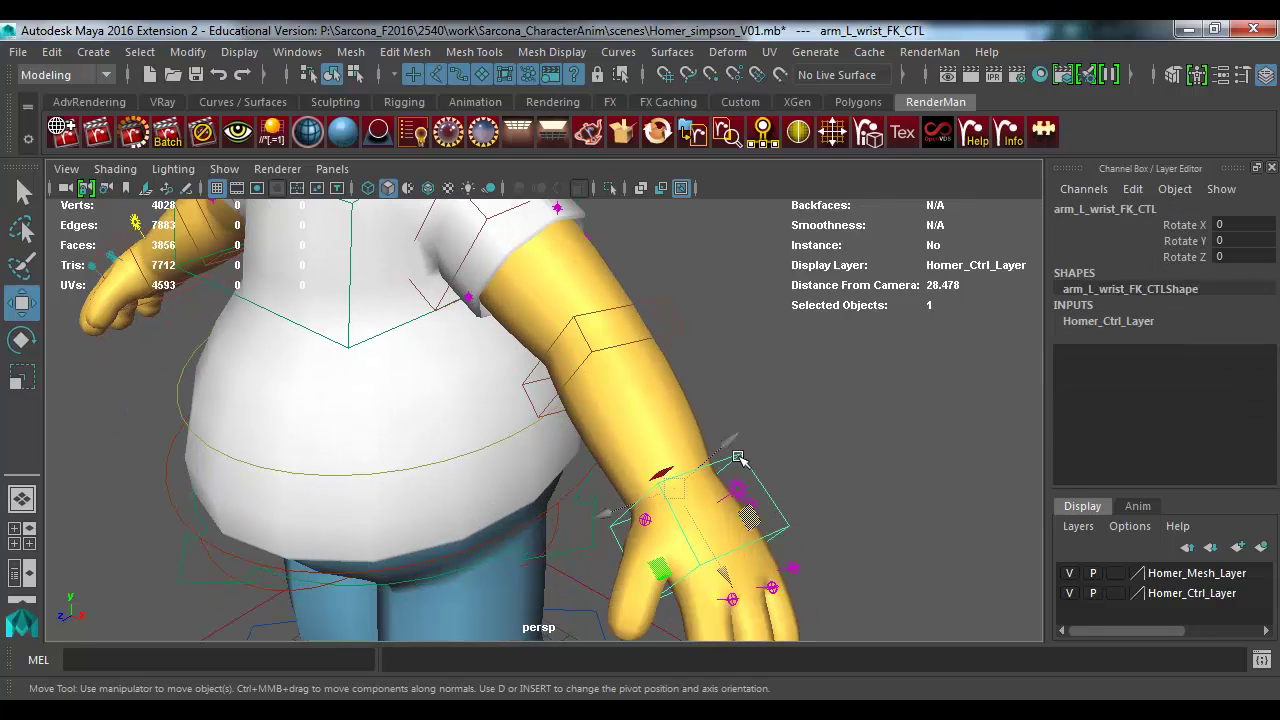
scroll(659, 437, "down", 4)
Step: Try bending the left arm by rotating the shoulder and elbow FK controls, and undo the rotations
left_click(643, 266)
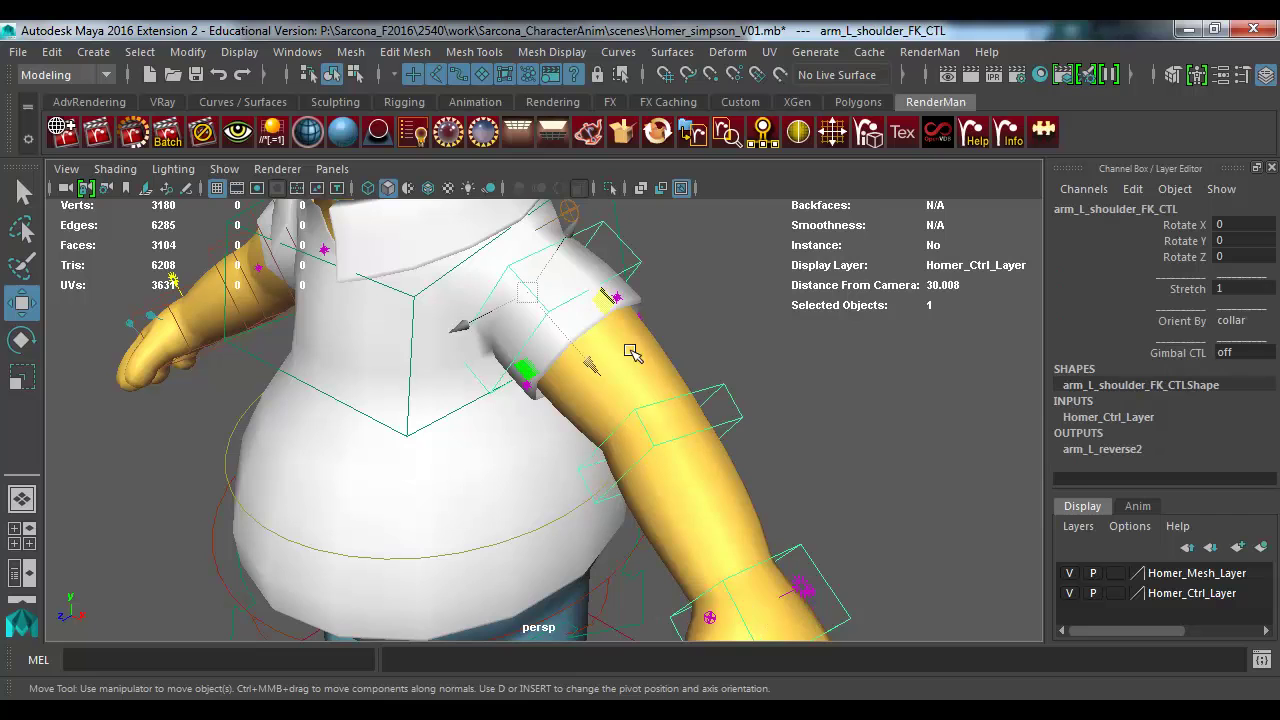
scroll(525, 330, "down", 2)
scroll(525, 330, "up", 1)
key("e")
left_click_drag(543, 331, 482, 470)
left_click(556, 440)
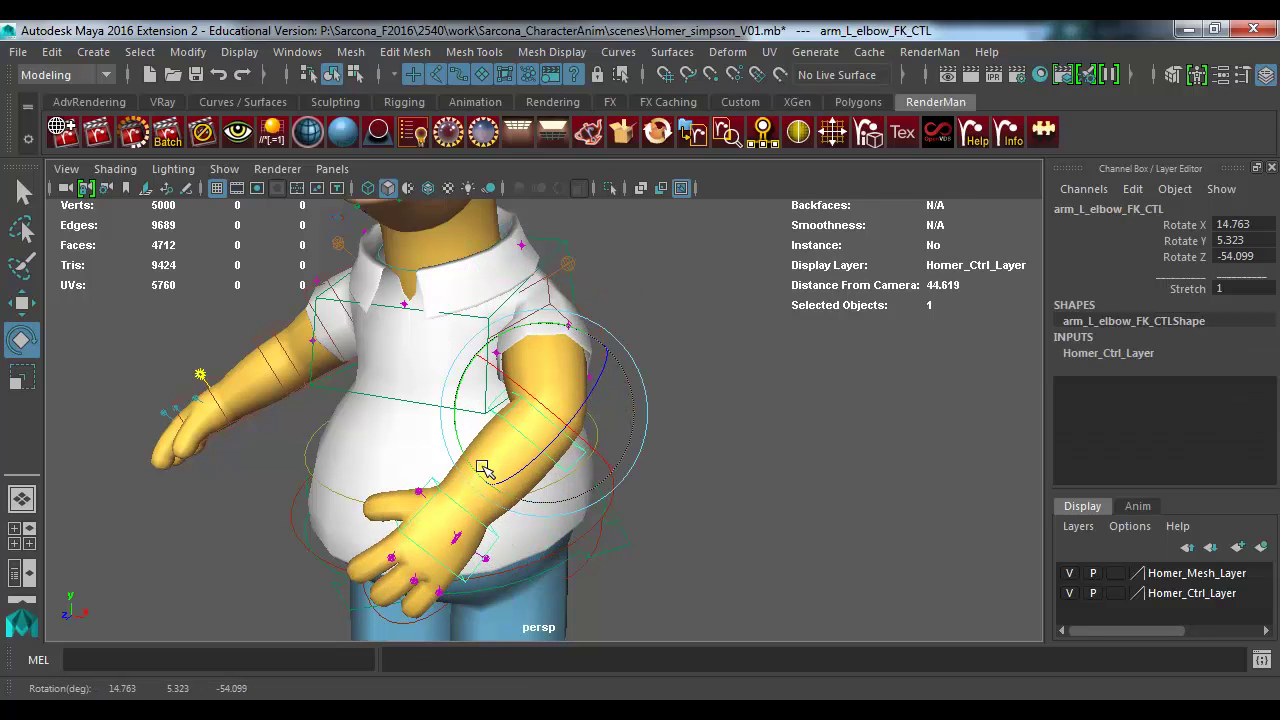
key("ctrl+z")
key("ctrl+z")
key("ctrl+z")
key("ctrl+z")
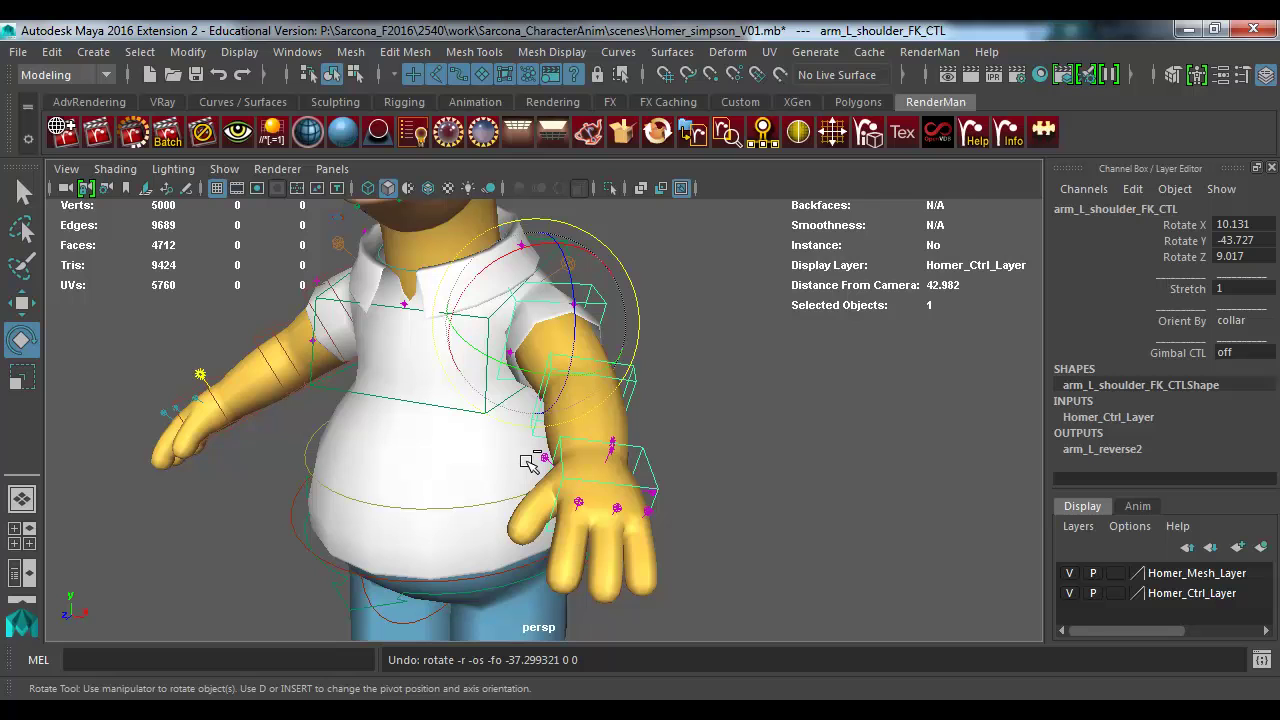
key("ctrl+z")
Step: Try lowering the left arm and swinging it forward with the shoulder FK control, undo the rotations and clear the selection
left_click_drag(611, 285, 617, 357)
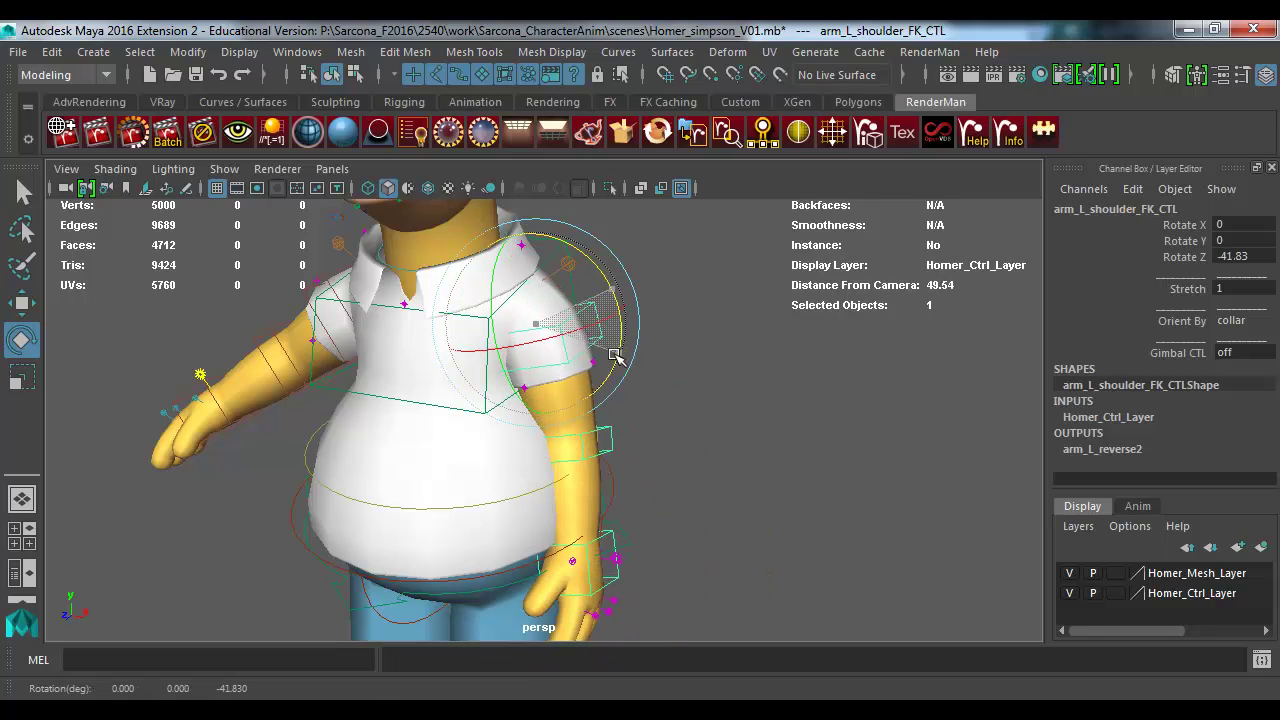
left_click_drag(706, 360, 529, 349, "alt")
left_click_drag(450, 285, 455, 213)
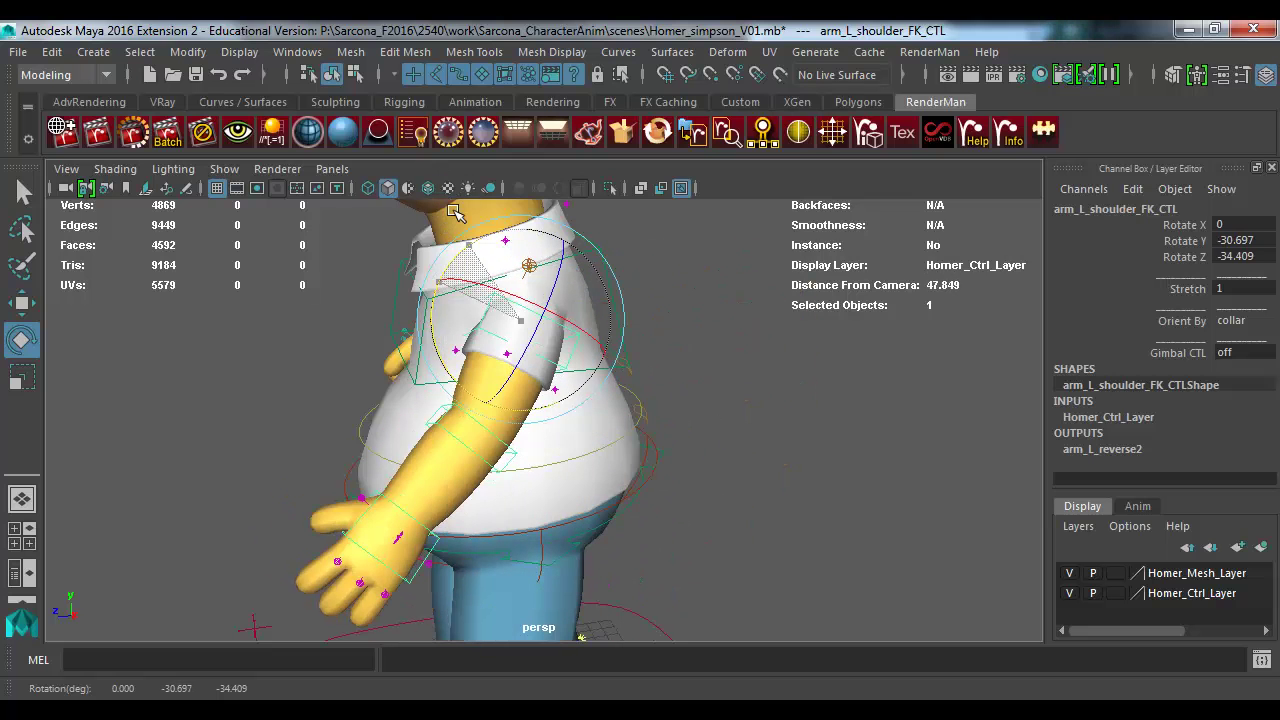
key("ctrl+z")
key("ctrl+z")
key("ctrl+z")
key("ctrl+z")
left_click_drag(430, 355, 593, 355, "alt")
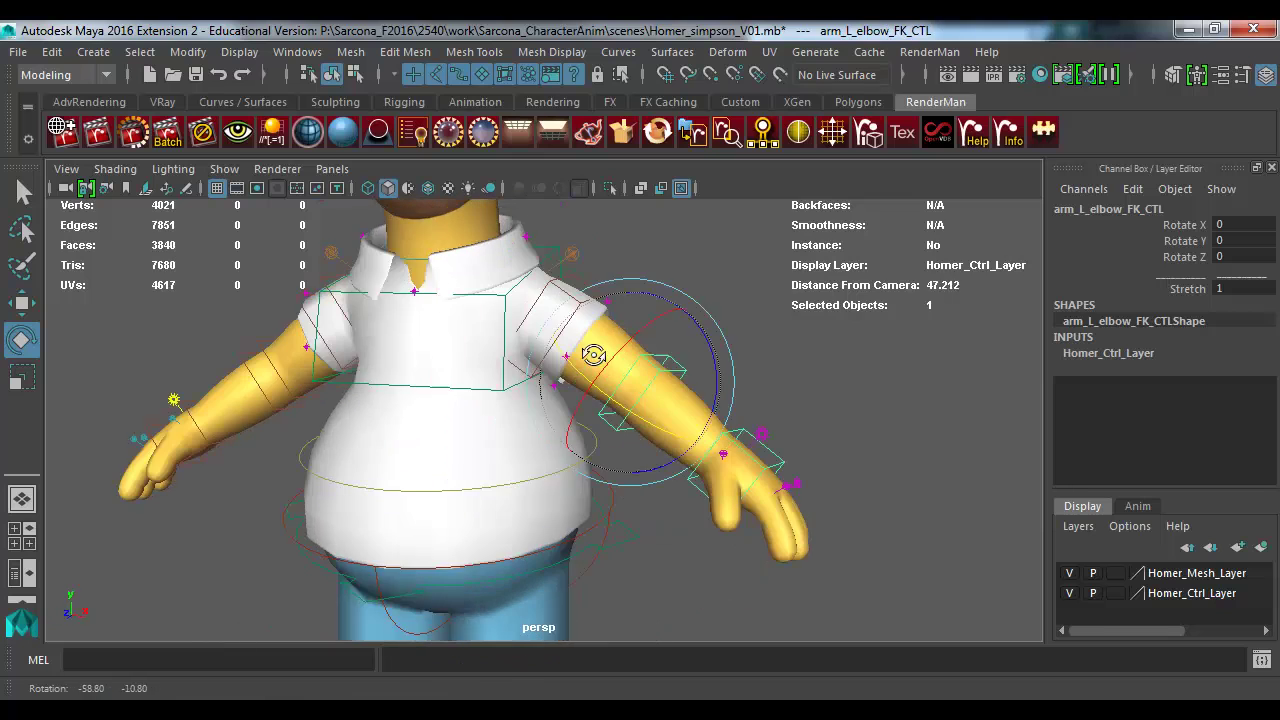
key("ctrl+z")
left_click(791, 463)
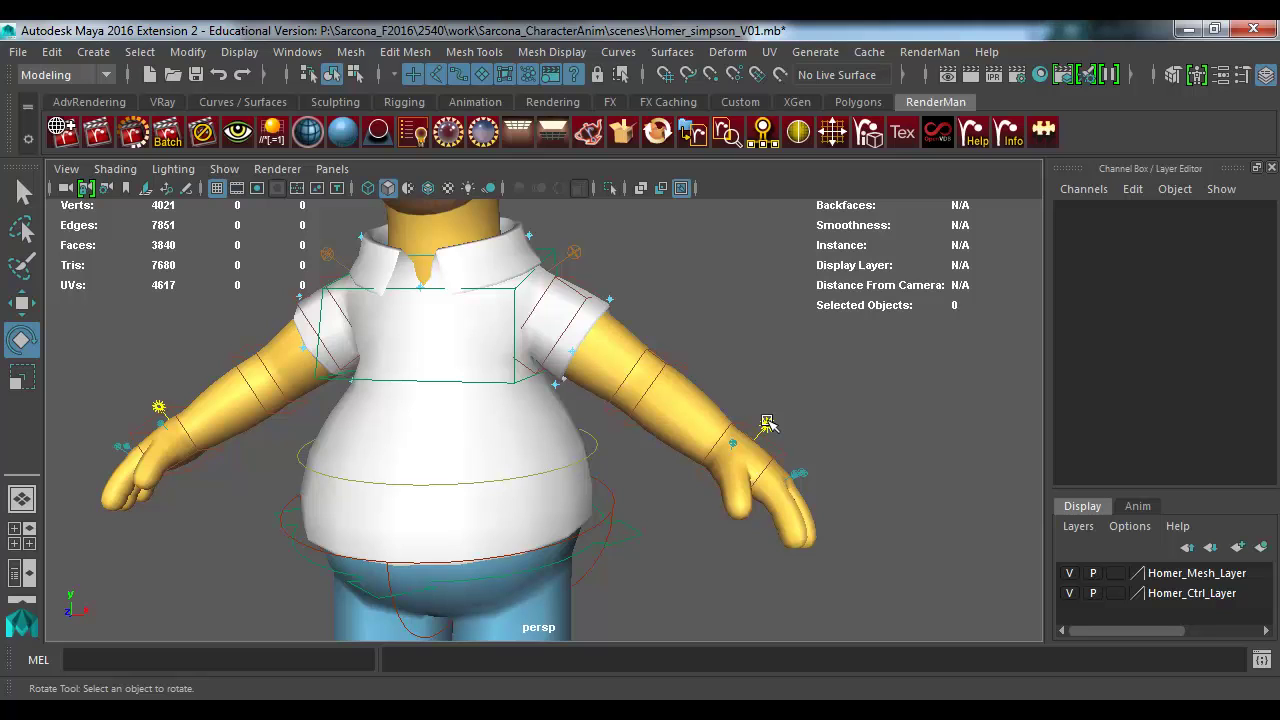
Step: Switch the left arm from FK to IK by setting the IK attribute of arm_L_control_CTL to 1
left_click(767, 423)
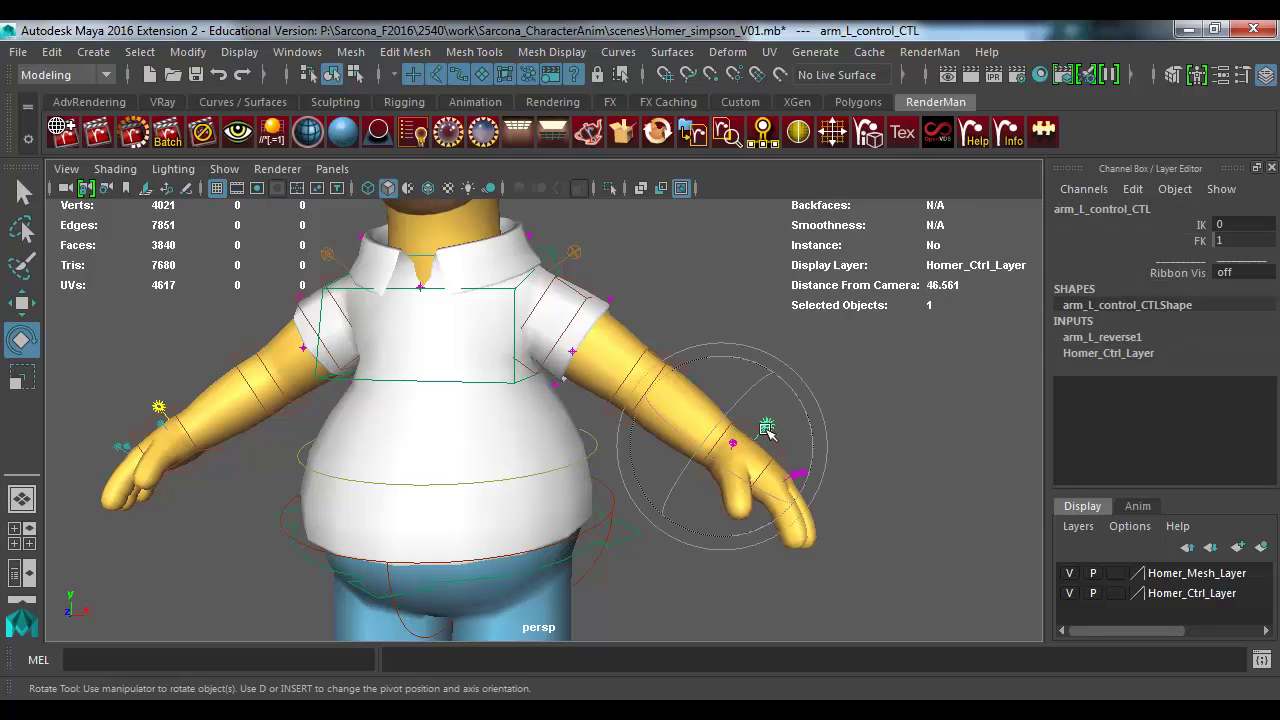
left_click(931, 423)
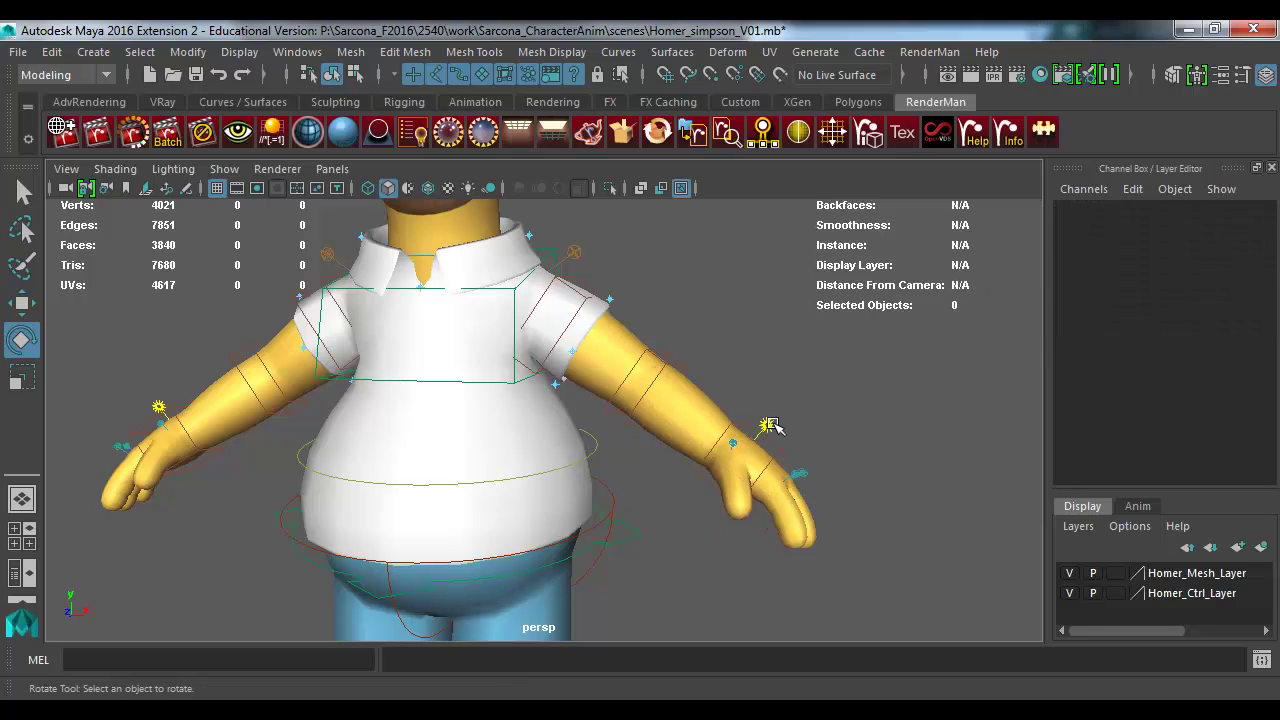
left_click(771, 426)
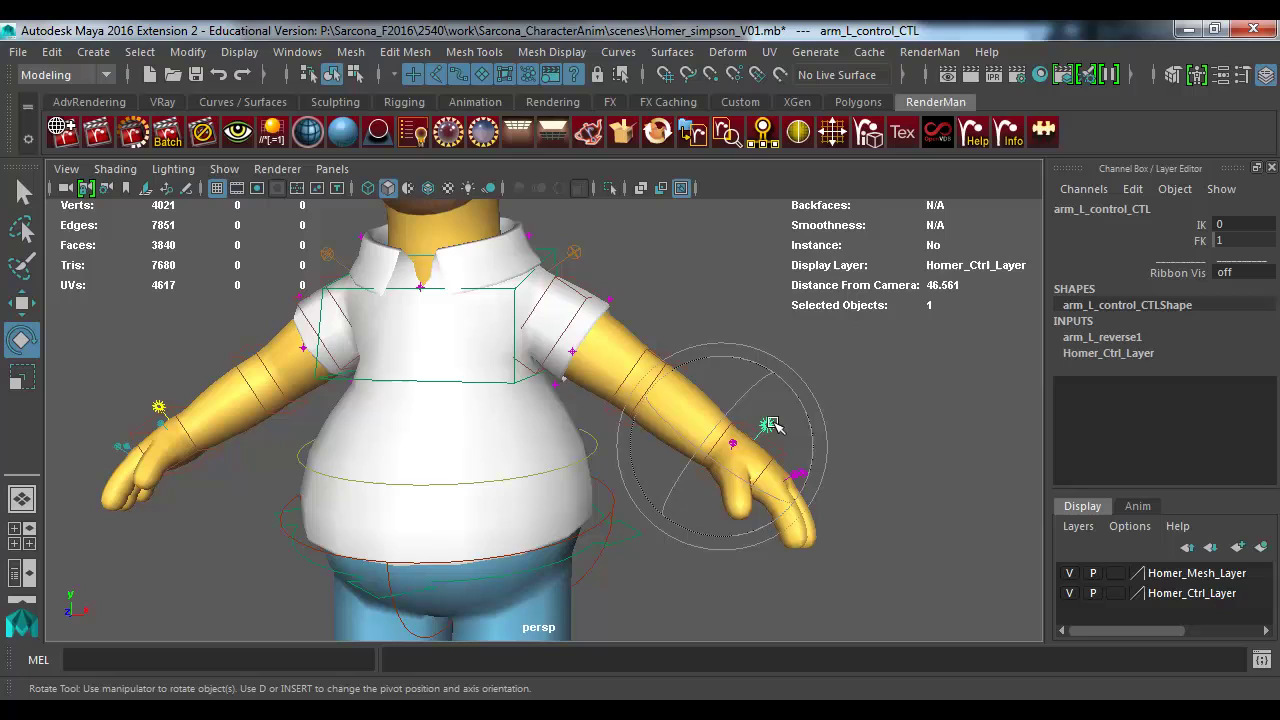
left_click(1203, 227)
left_click(1201, 242)
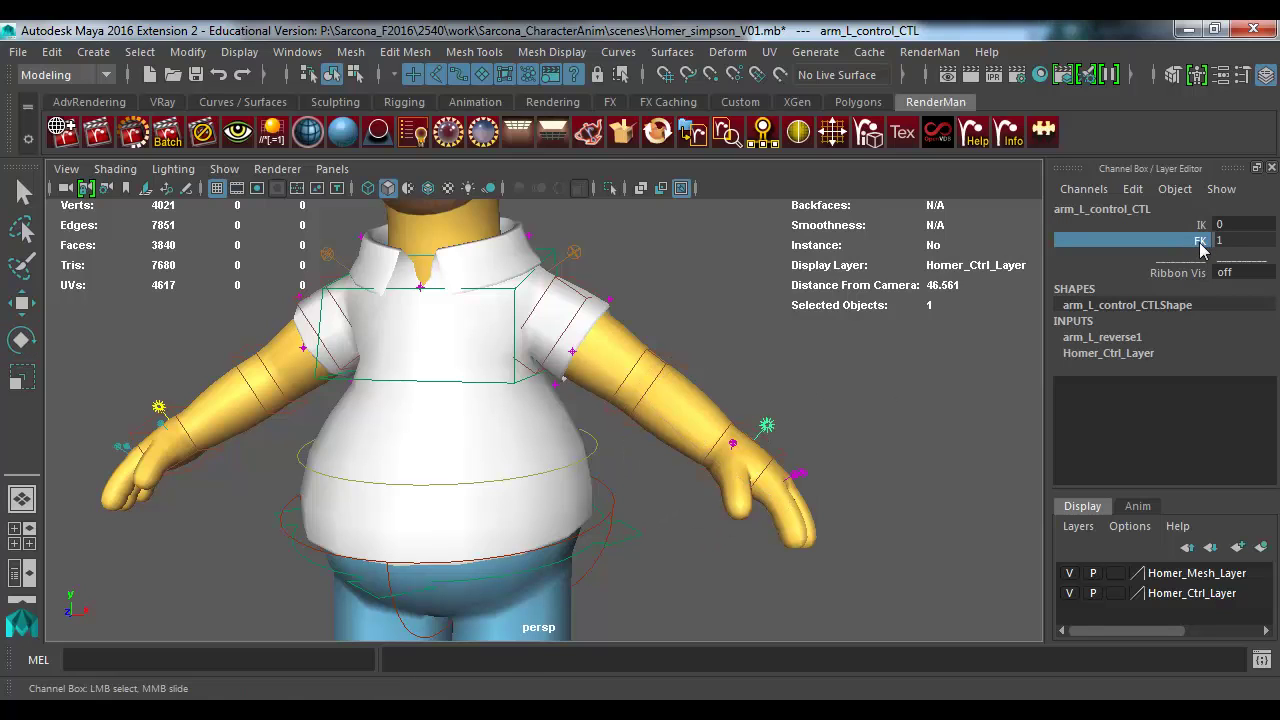
left_click(1228, 224)
type("1")
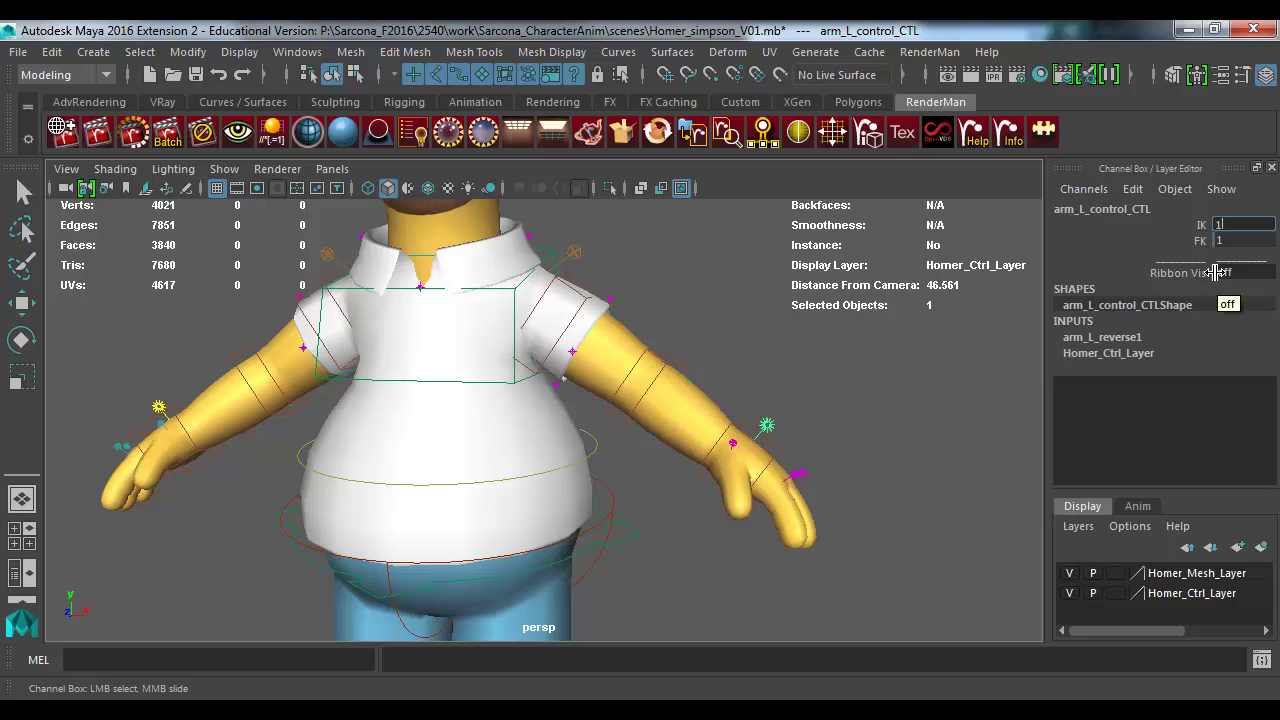
key("Return")
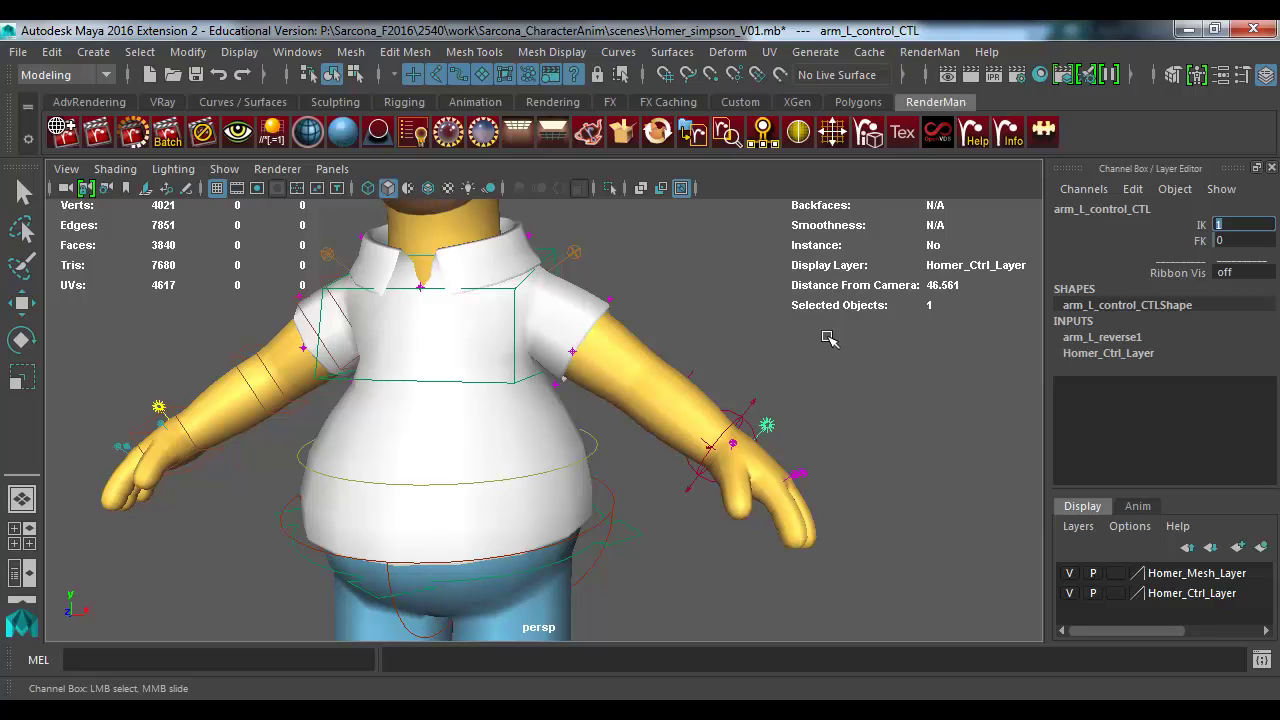
Step: Bring the left hand up in front of the torso by moving and rotating the arm's IK control
left_click_drag(734, 354, 708, 395, "alt")
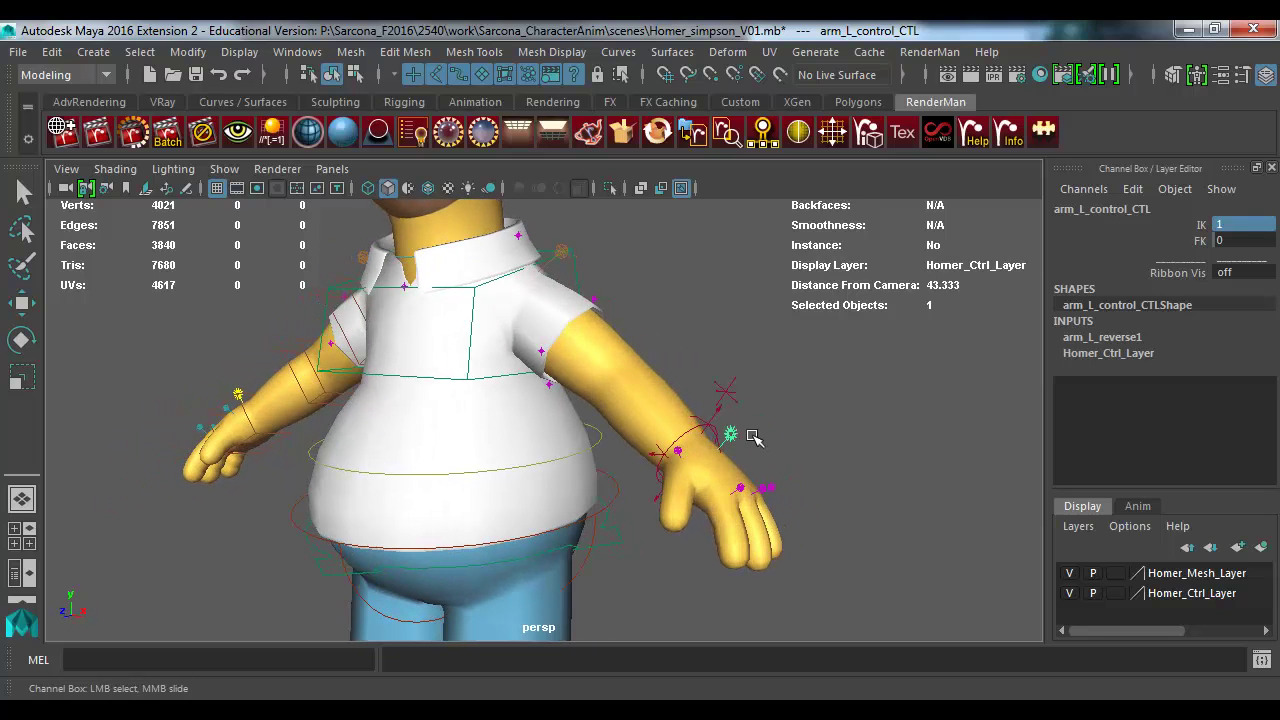
left_click(750, 422)
key("e")
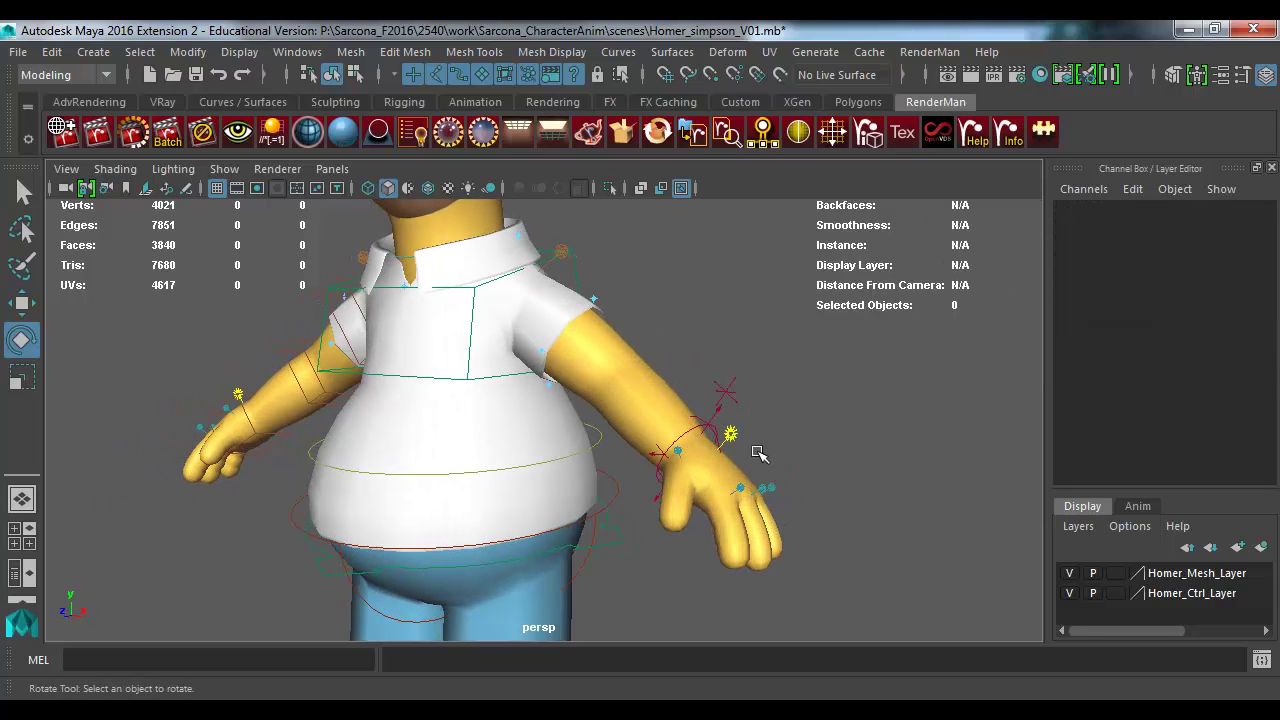
left_click(720, 432)
left_click_drag(741, 458, 360, 300, "alt")
key("w")
key("e")
Step: Curl the left hand's three fingers together by rotating their controls, and reselect arm_L_IK_CTL
left_click(222, 322)
left_click_drag(222, 322, 214, 334, "alt")
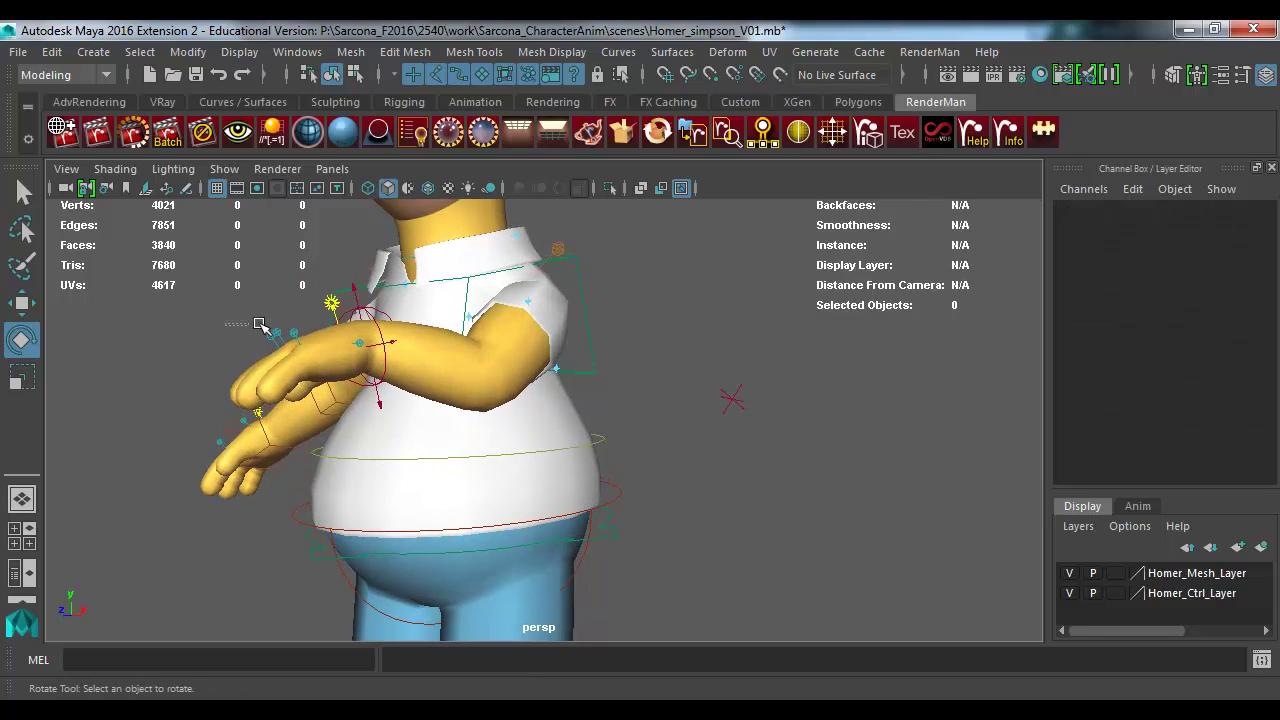
left_click(300, 332)
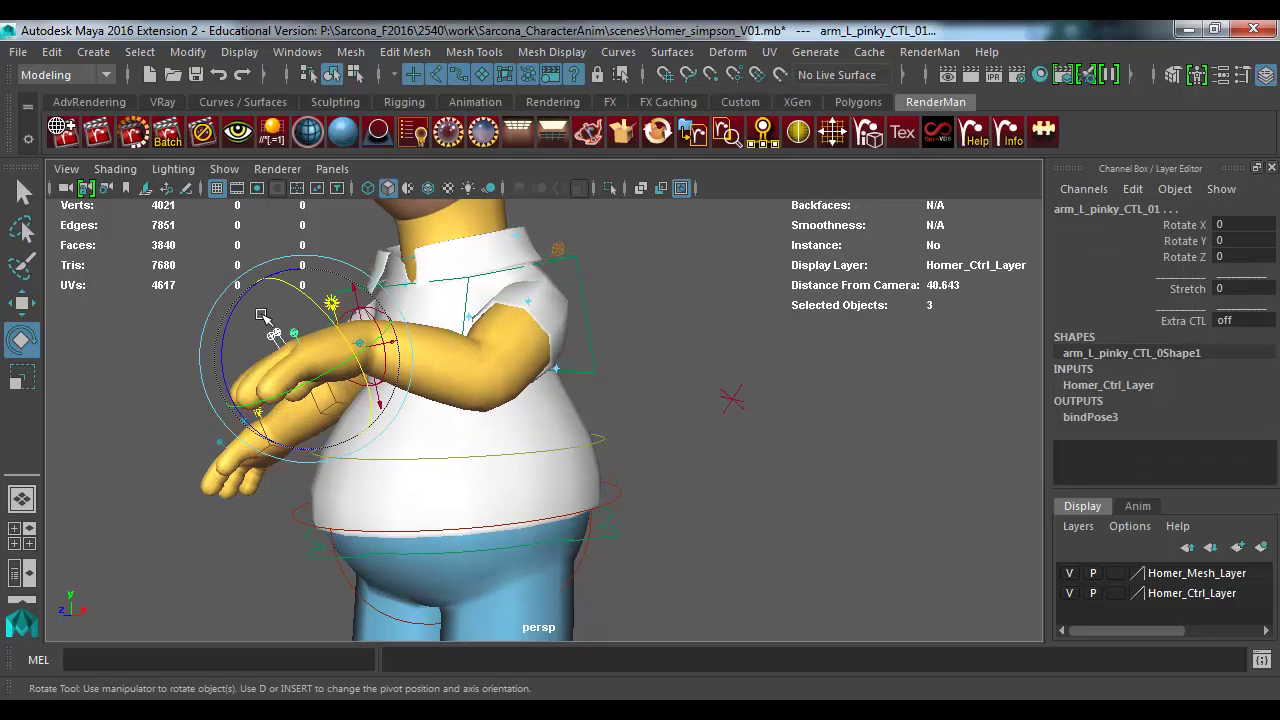
left_click_drag(237, 311, 612, 435)
key("w")
left_click(558, 362)
scroll(612, 435, "up", 3)
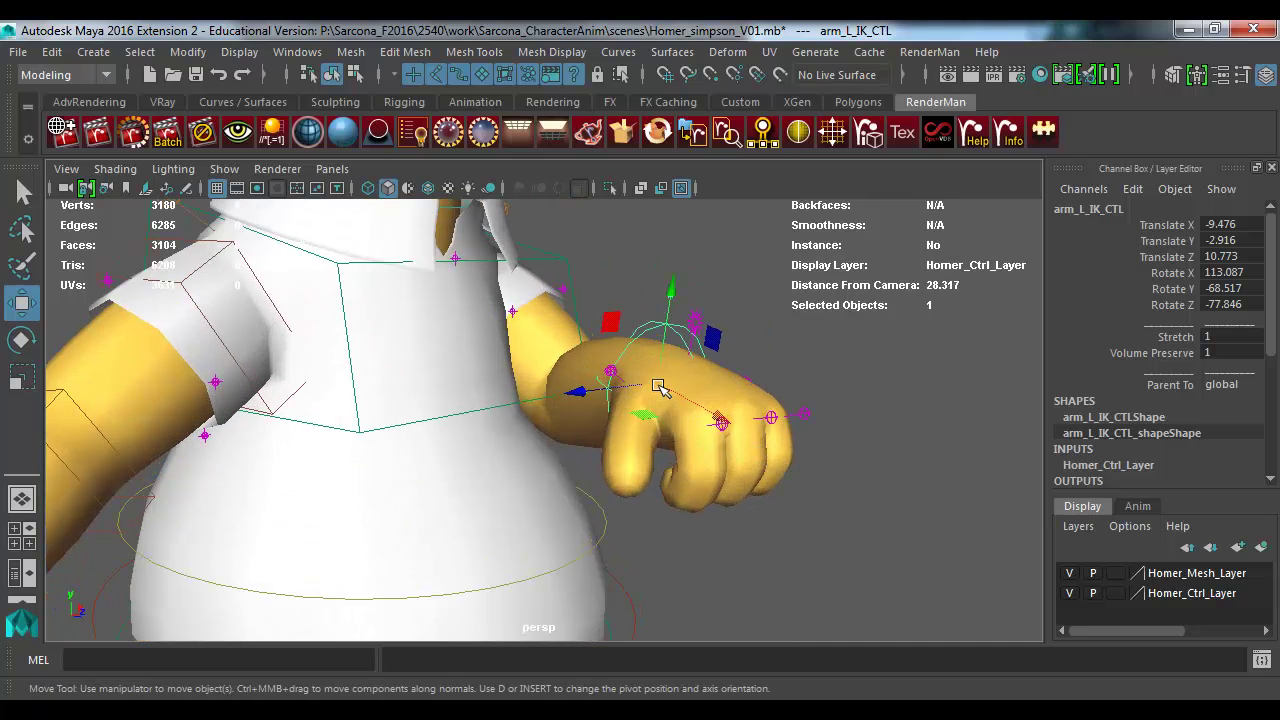
Step: Rotate the left thumb control toward the fingers to about X -2.5, Y -3.6, Z -17.2
left_click(592, 372)
key("e")
left_click_drag(577, 361, 630, 440)
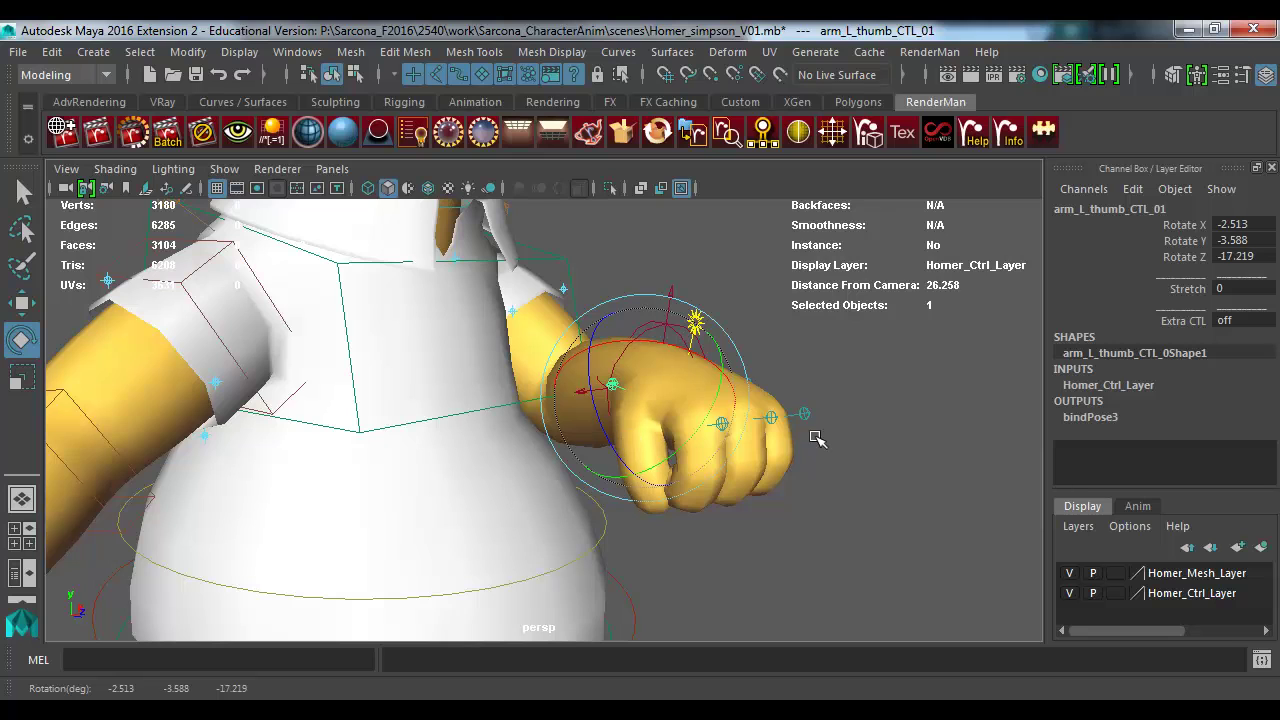
Step: Curl the left hand's three fingers tightly into a fist, to about -62.3 in Rotate Z, and clear the selection
left_click_drag(815, 424, 887, 425, "alt")
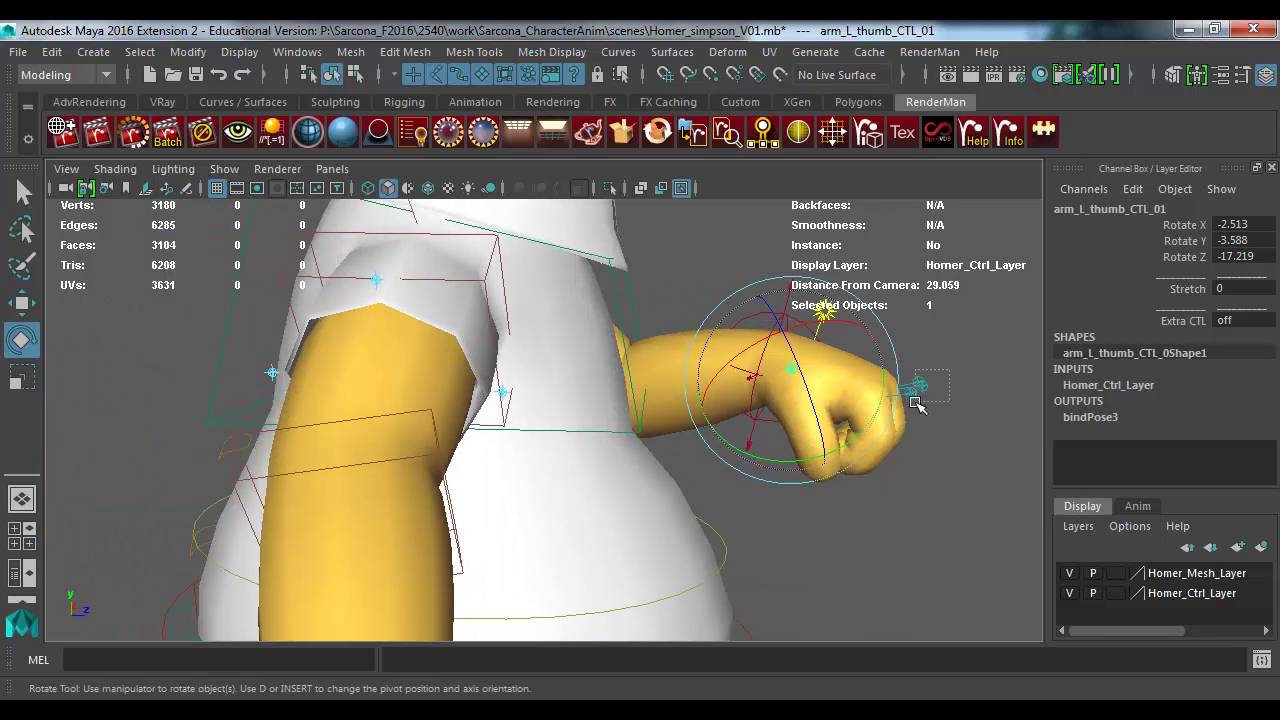
left_click_drag(925, 380, 912, 411)
left_click_drag(942, 352, 962, 364)
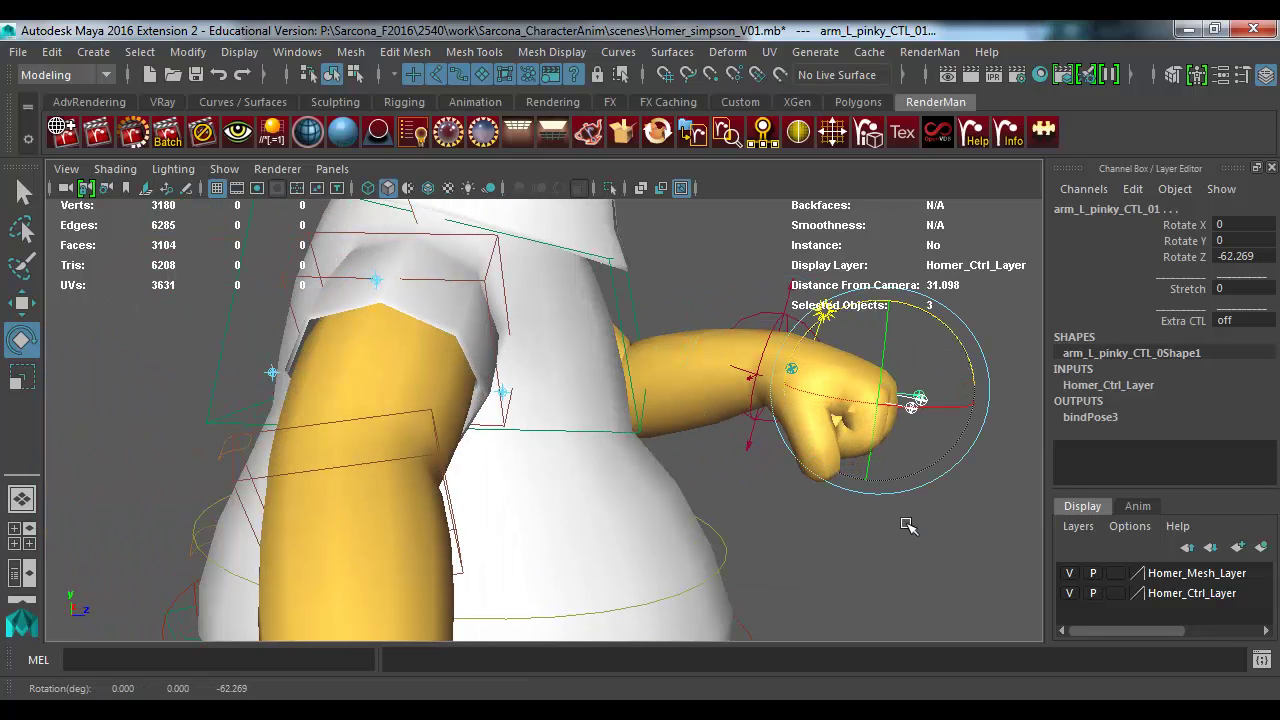
left_click(908, 523)
Step: Rotate the left thumb to wrap around the fist and set its Stretch attribute to 0.3
left_click(795, 371)
mouse_move(764, 411)
left_mouse_down()
mouse_move(766, 434)
mouse_move(757, 428)
left_mouse_up()
left_click_drag(842, 366, 900, 360)
left_click(1188, 288)
middle_click_drag(960, 300, 978, 300)
key("e")
left_click_drag(722, 425, 782, 485)
left_click(775, 455)
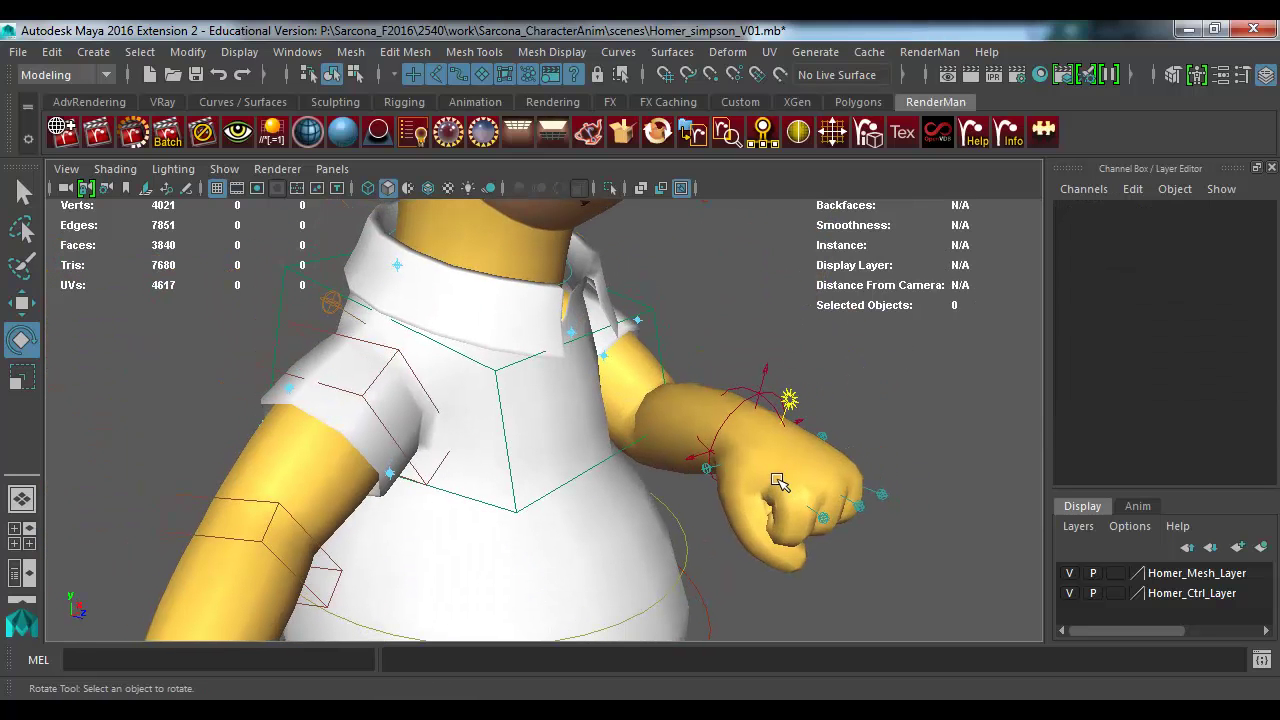
Step: Swing the left thumb control out and back against the fist, ending at about X 26.8, Y -5.7, Z -23.8
left_click(707, 469)
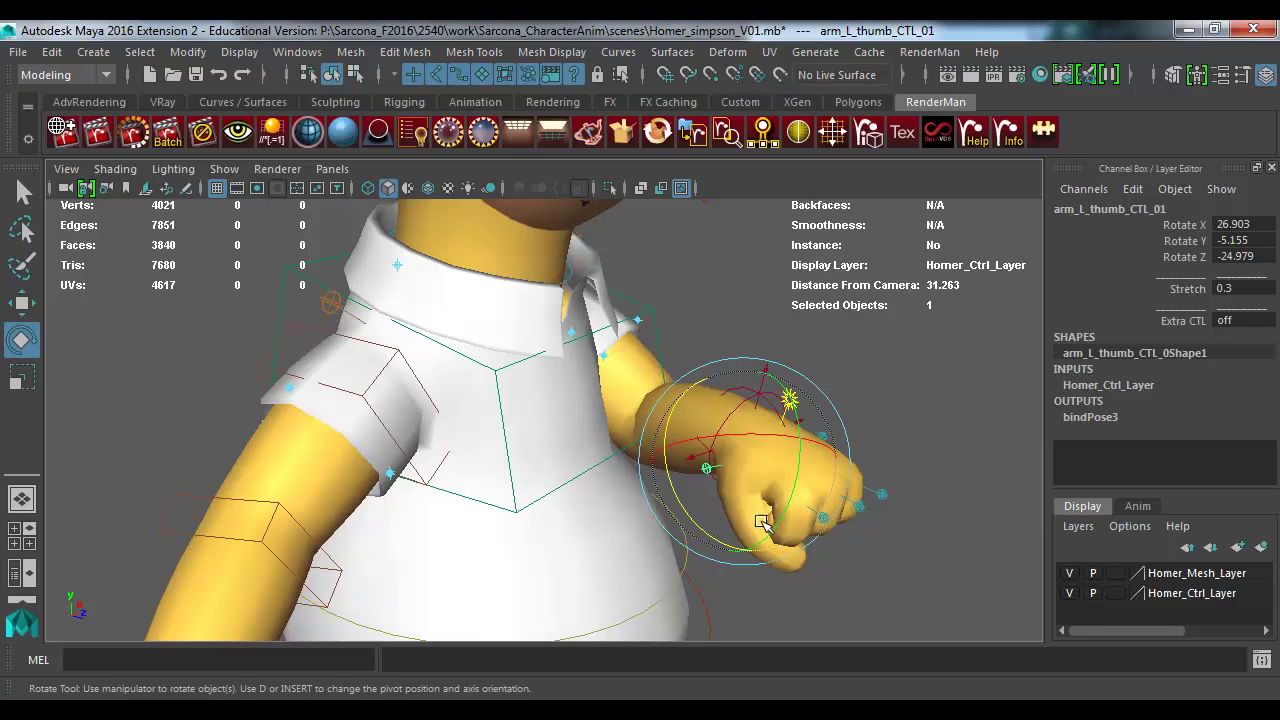
left_click(830, 567)
mouse_move(762, 534)
left_mouse_down("alt")
mouse_move(697, 433)
mouse_move(670, 465)
mouse_move(766, 543)
left_mouse_up("alt")
left_click(697, 433)
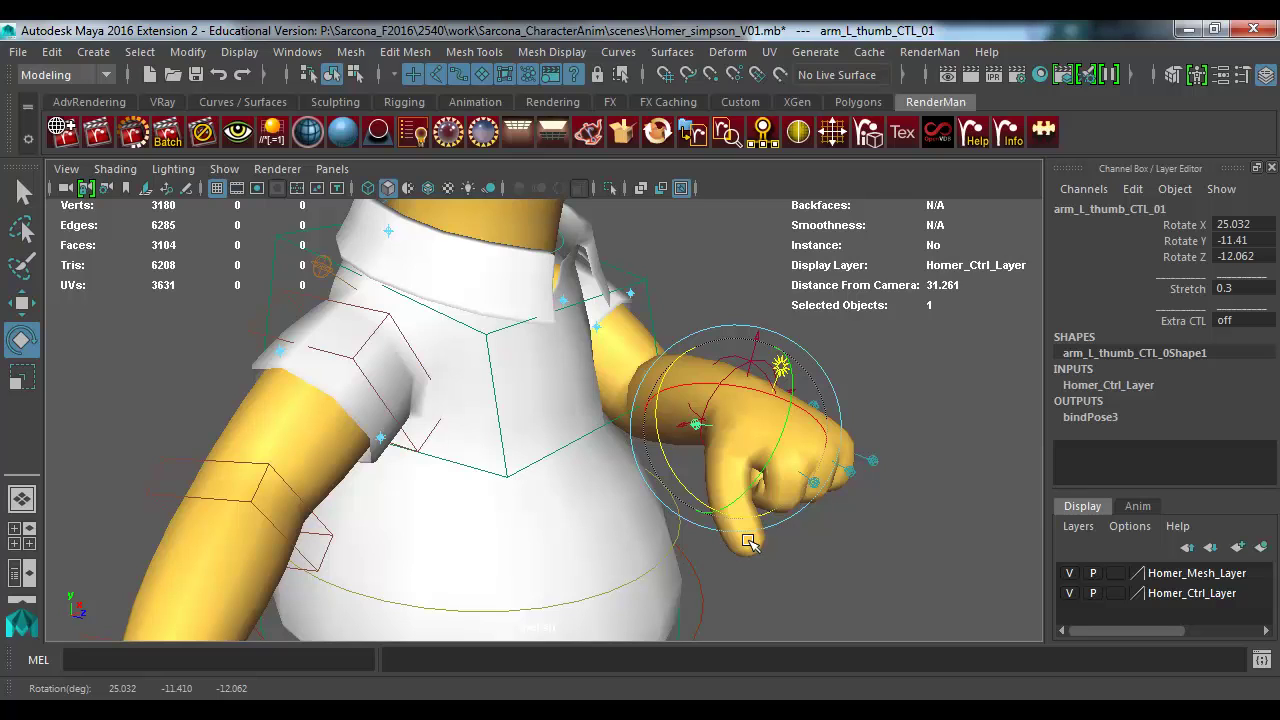
left_click_drag(672, 466, 690, 481)
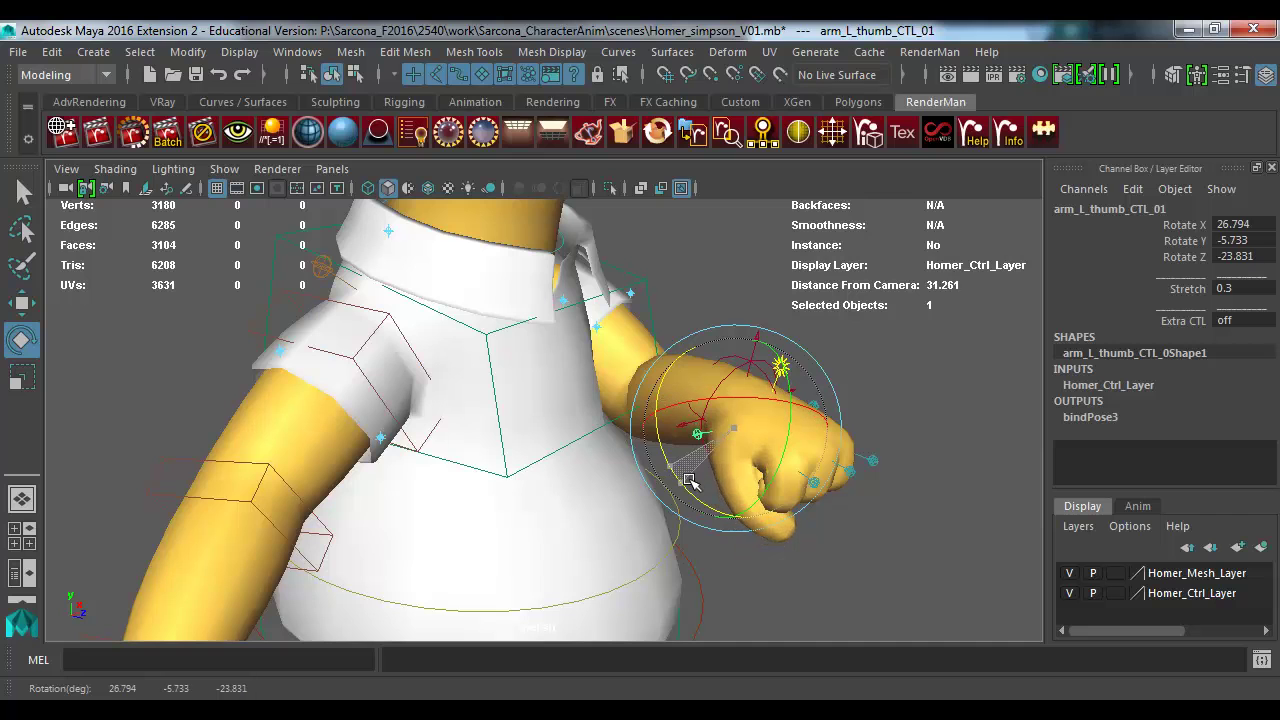
left_click(808, 537)
Step: Rotate the left hand's pinky root control to about 6.2 in Rotate X and clear the selection
left_click_drag(808, 537, 714, 486, "alt")
left_click(645, 472)
left_click_drag(668, 432, 555, 498, "alt")
left_click_drag(651, 471, 634, 466)
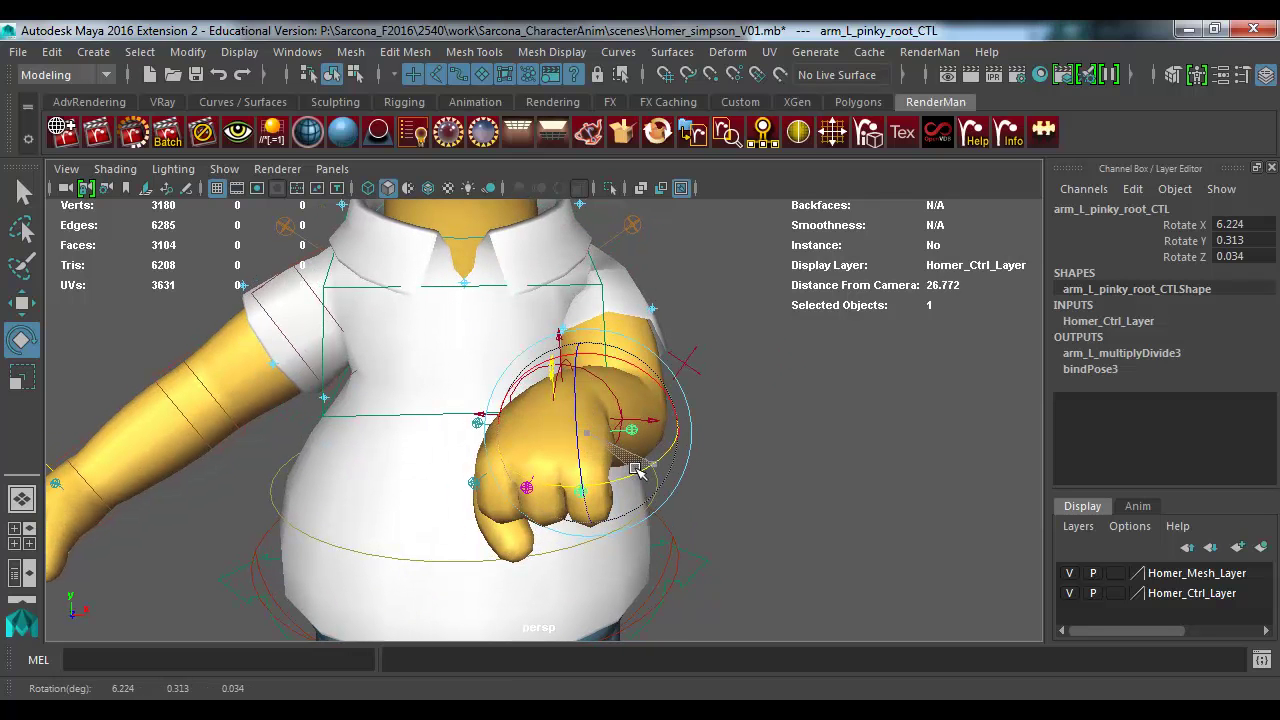
left_click(783, 517)
Step: Try twisting the body about -73 degrees around the vertical axis with root_CTL, and undo the rotation
right_click_drag(783, 517, 560, 475, "alt")
left_click_drag(560, 475, 527, 371, "alt")
middle_click_drag(527, 371, 547, 315, "alt")
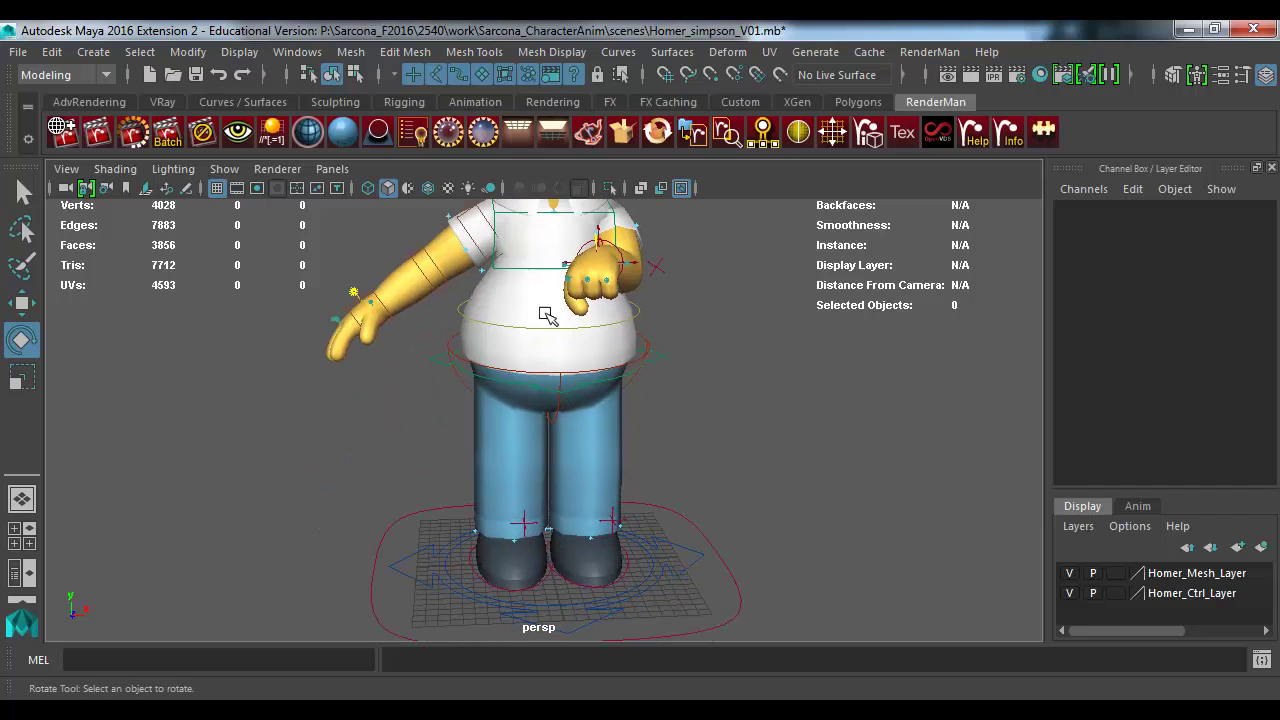
left_click(645, 352)
left_click_drag(694, 351, 637, 401, "alt")
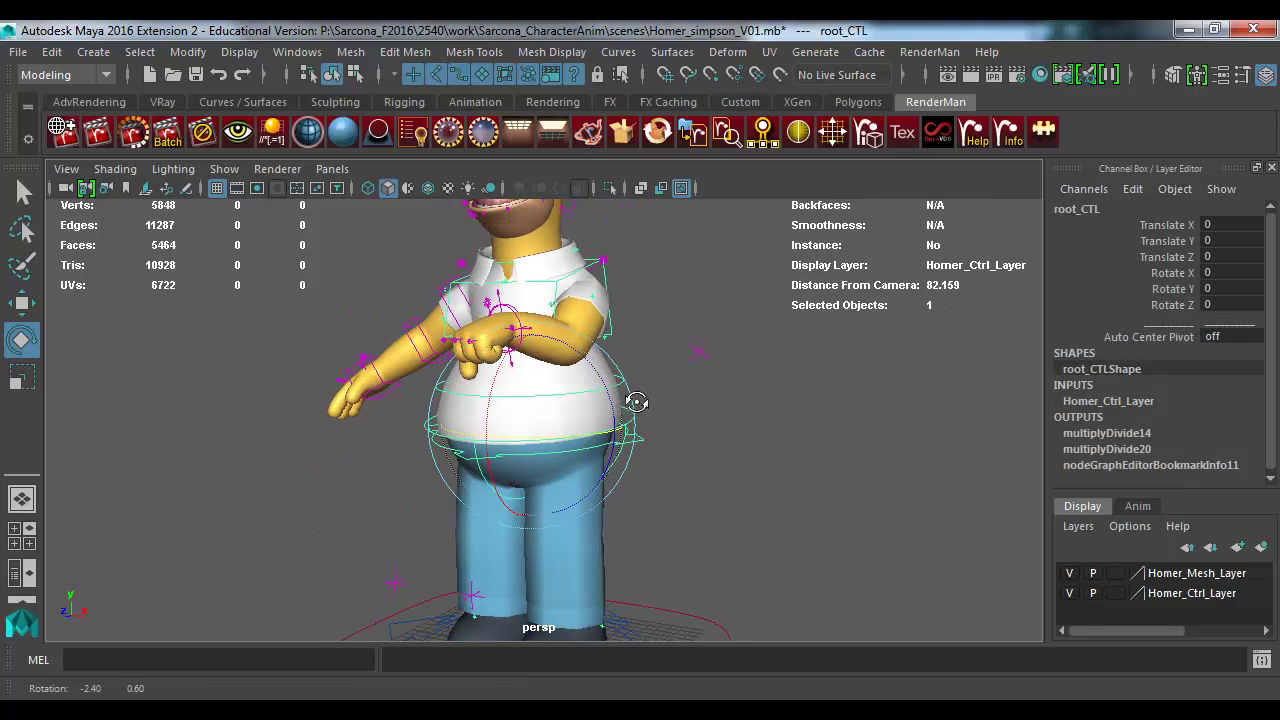
scroll(637, 401, "up", 2)
key("w")
left_click_drag(525, 434, 583, 431, "alt")
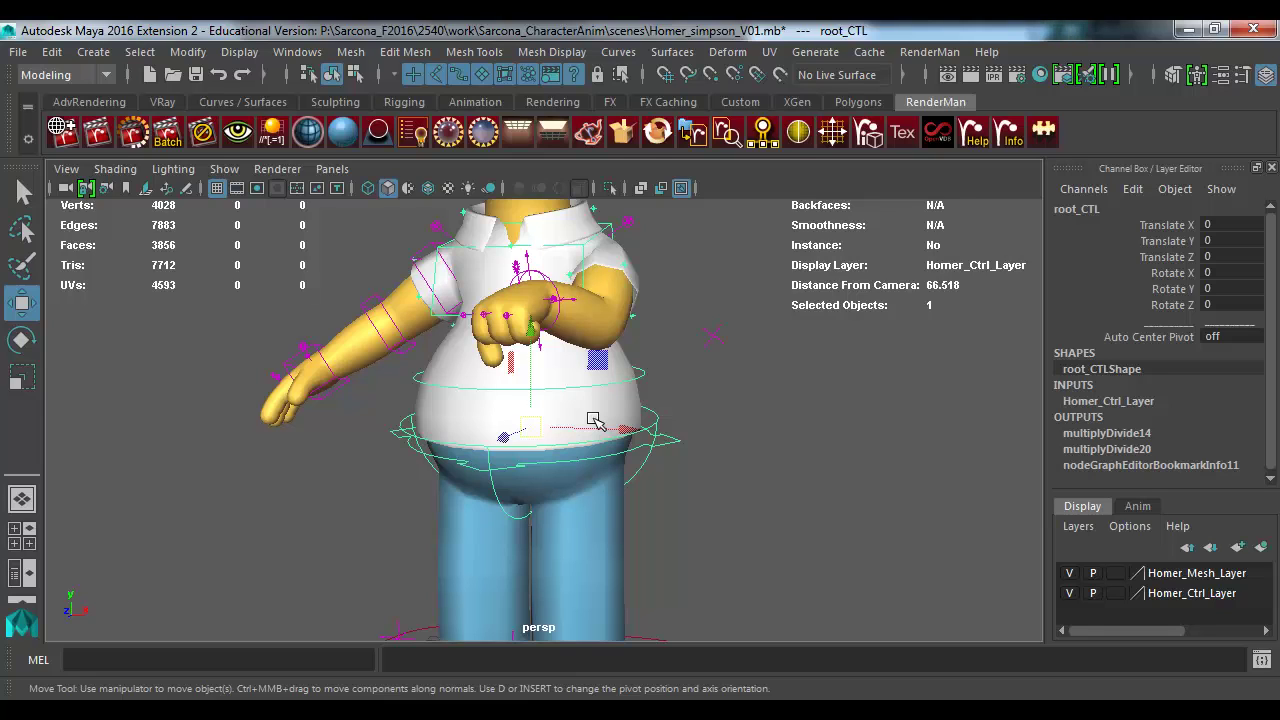
key("e")
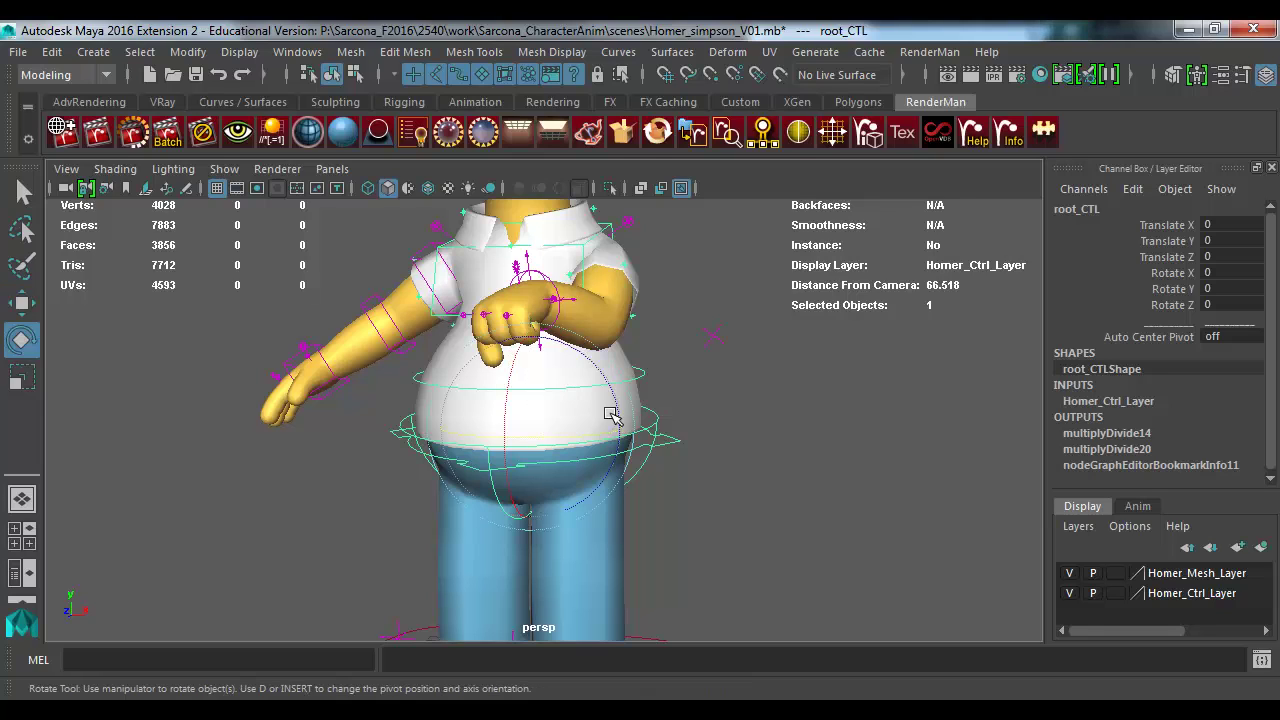
left_click_drag(594, 436, 480, 429)
key("ctrl+z")
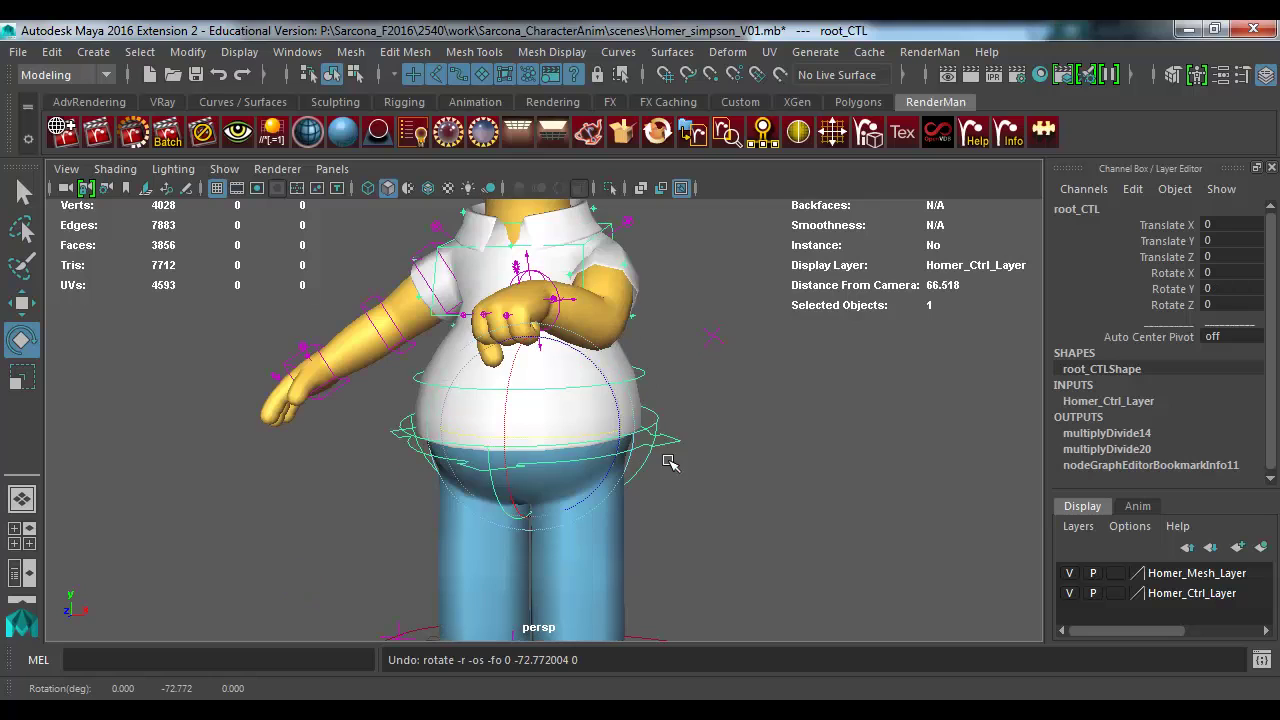
Step: Try rotating only the hips with hip_CTL to about -22 in Rotate Y, and undo the rotation
left_click(681, 448)
left_click(658, 422)
left_click(670, 452)
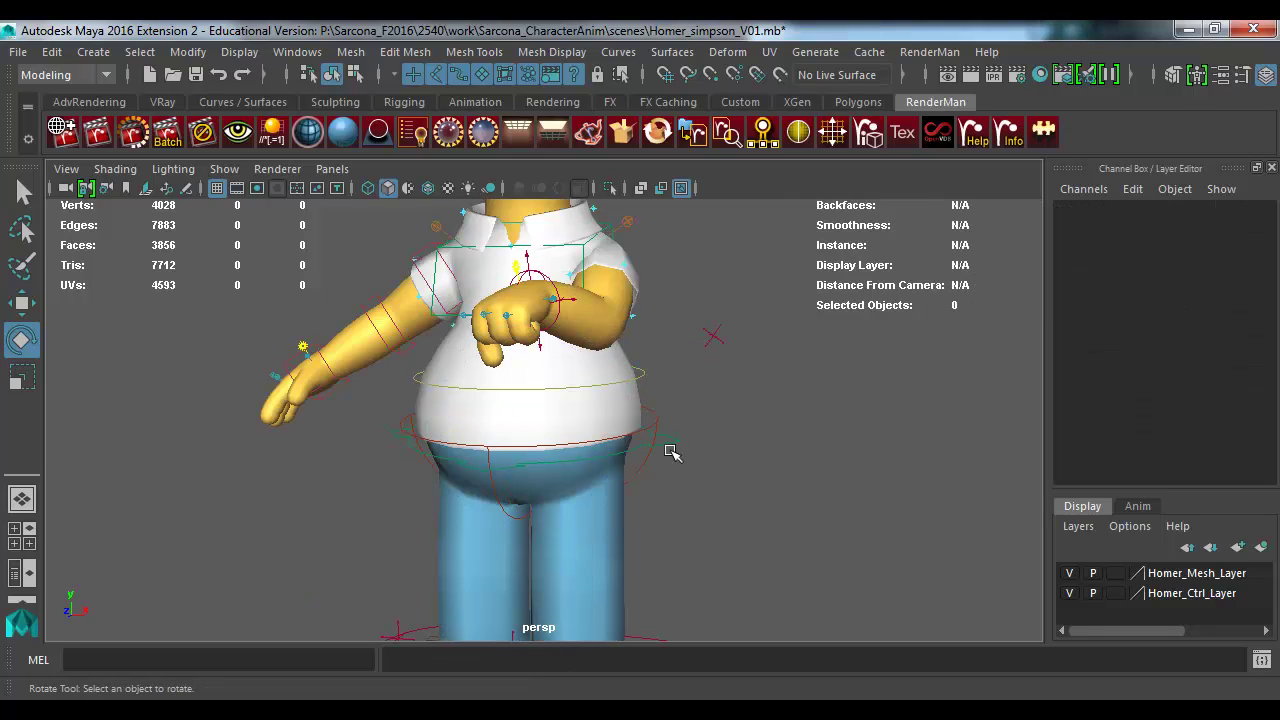
left_click(672, 444)
left_click_drag(600, 434, 566, 434)
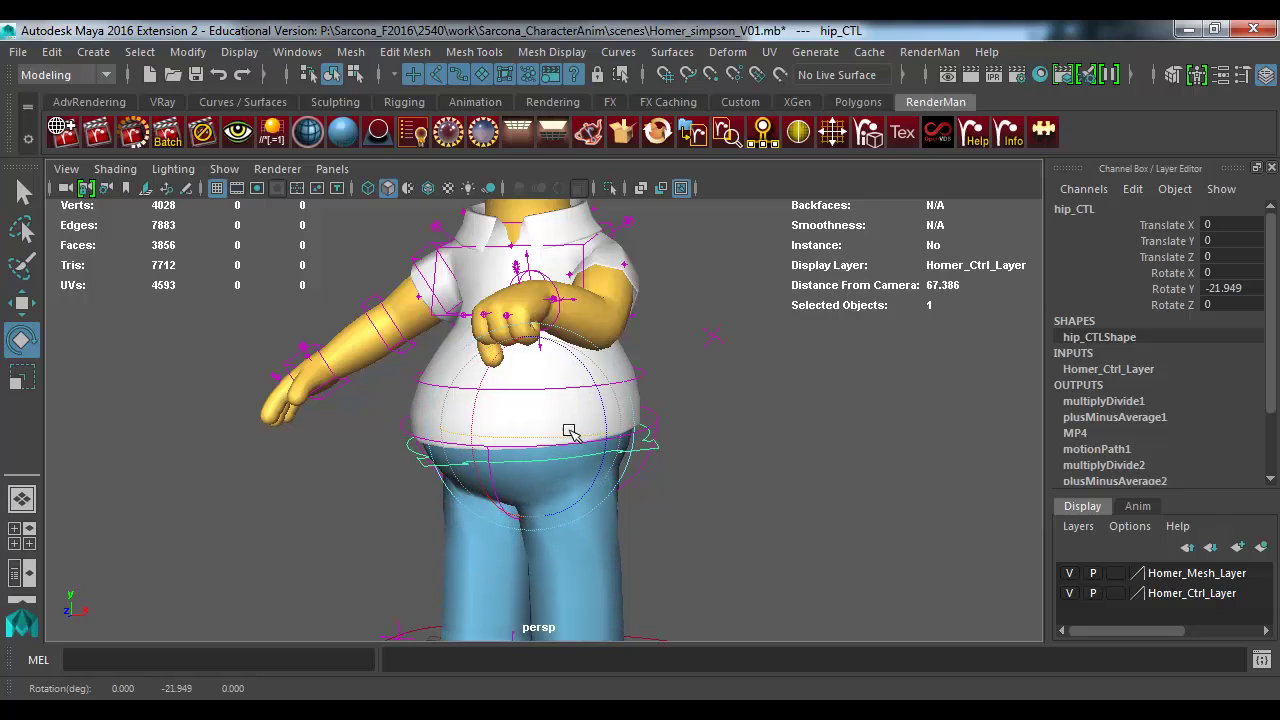
key("ctrl+z")
Step: Try shifting the belly with spine_midd_CTL, and undo the move
left_click(610, 390)
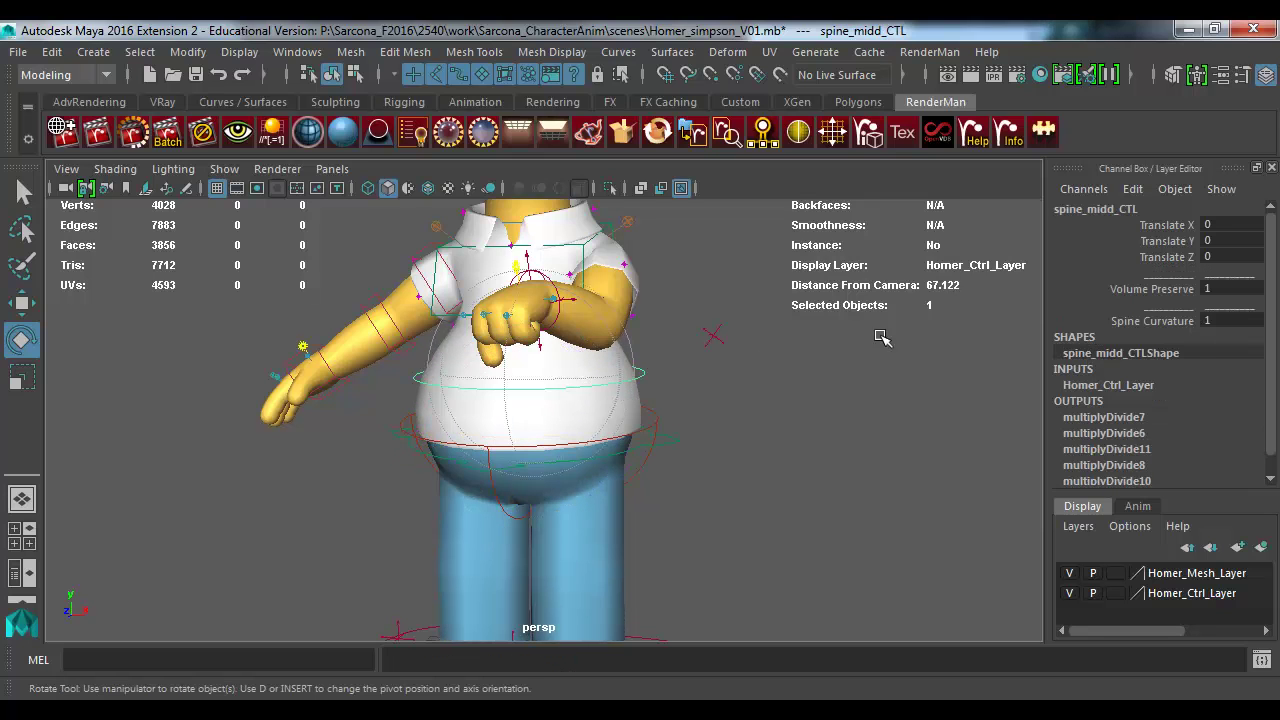
key("w")
left_click_drag(590, 400, 530, 380, "alt")
key("ctrl+z")
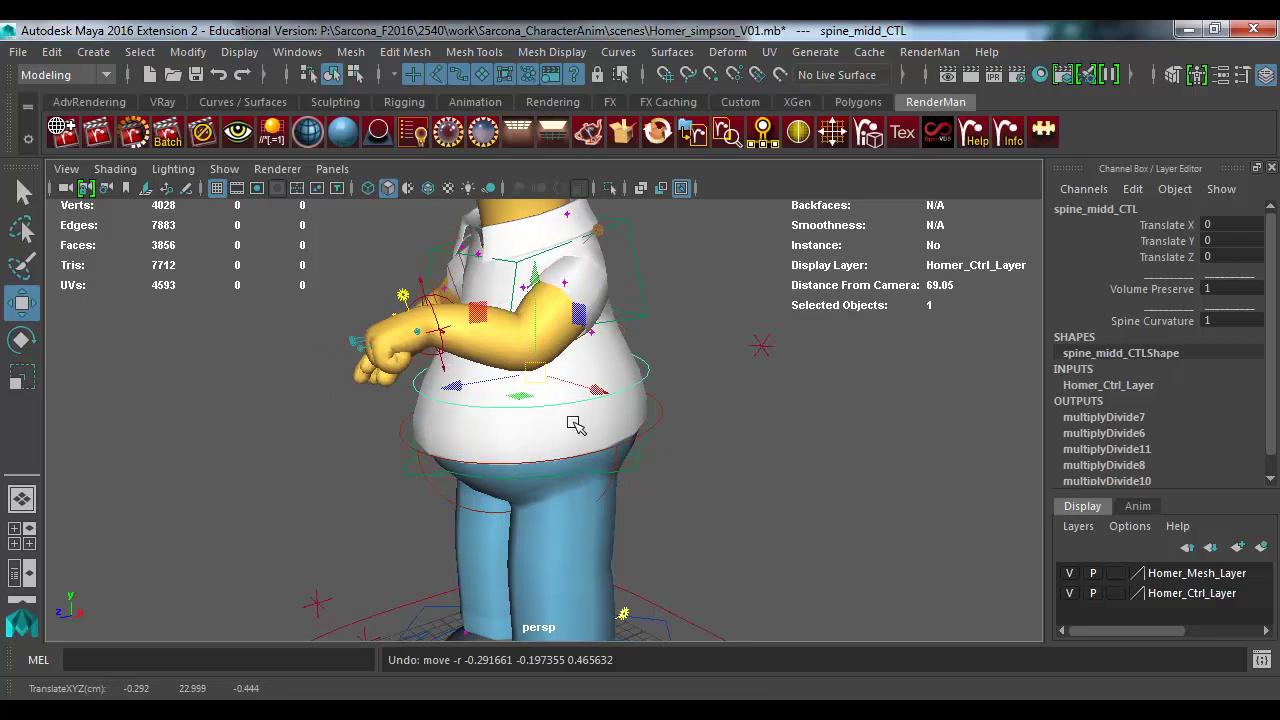
left_click_drag(571, 423, 633, 469, "alt")
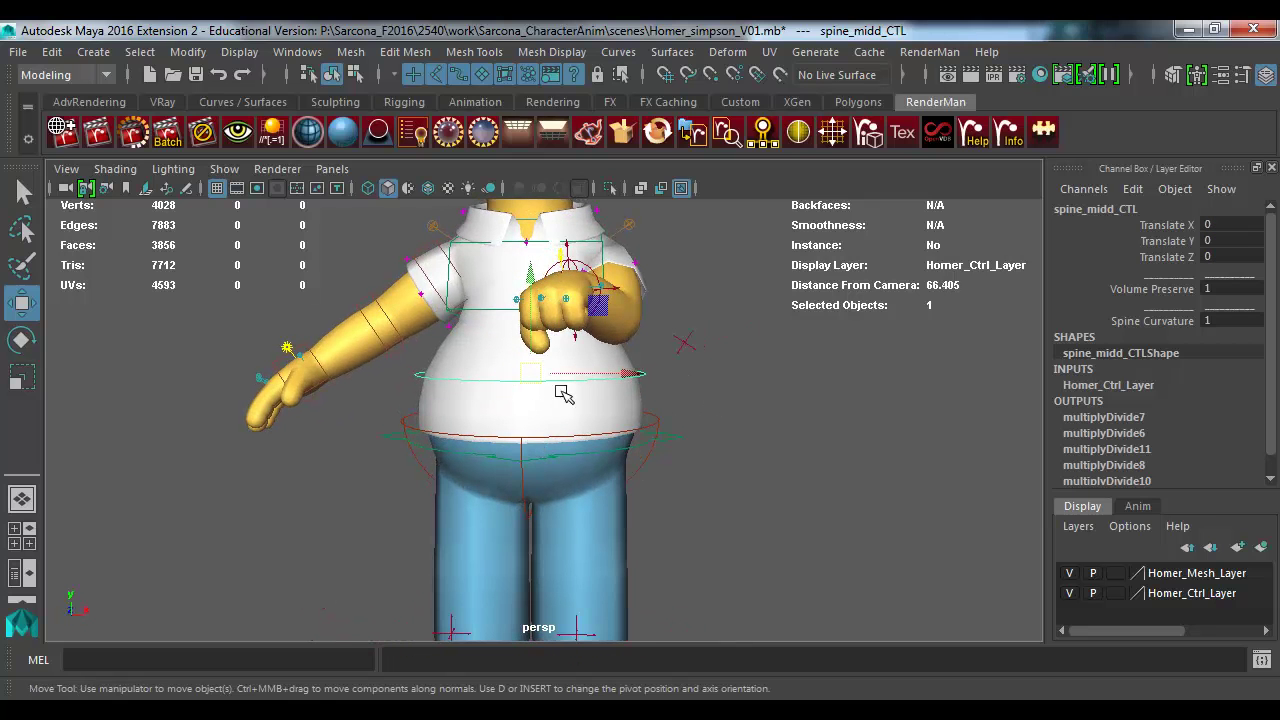
Step: Try twisting the upper body with chest_CTL to about -73 in Rotate Y, and undo the rotation
left_click_drag(563, 393, 672, 441, "alt")
left_click(650, 320)
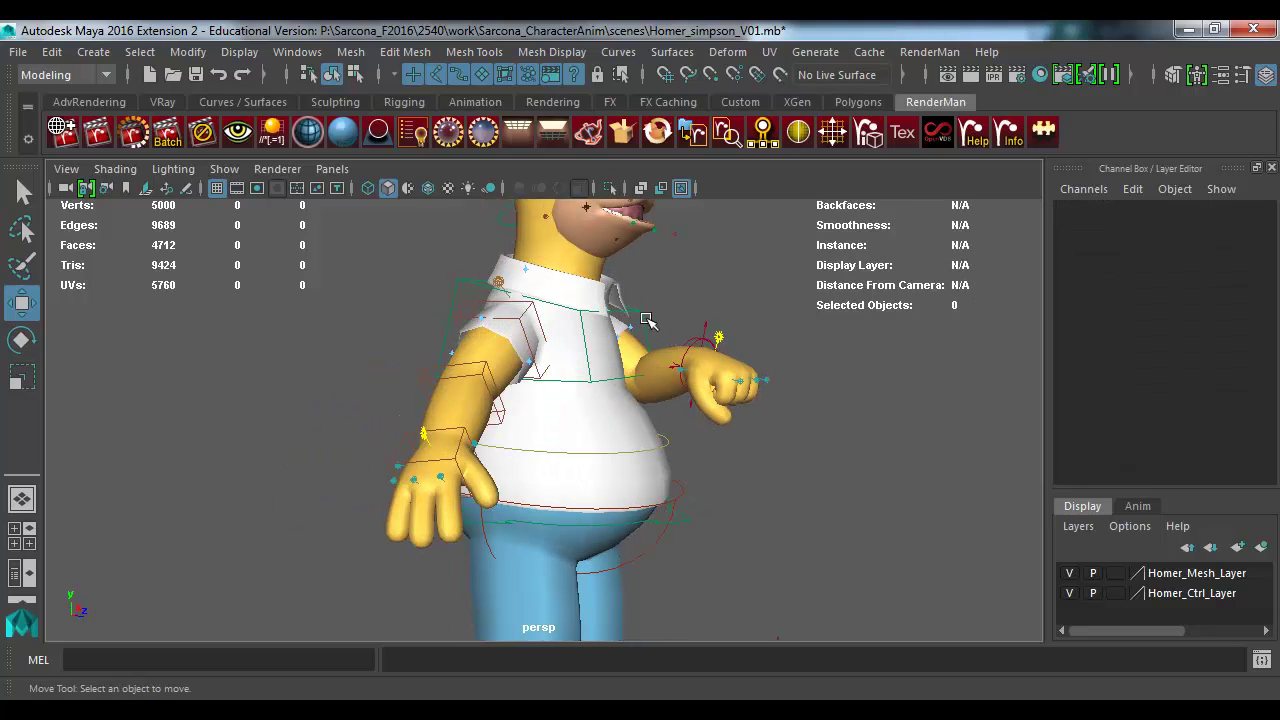
left_click(622, 362)
key("e")
left_click_drag(595, 383, 452, 433)
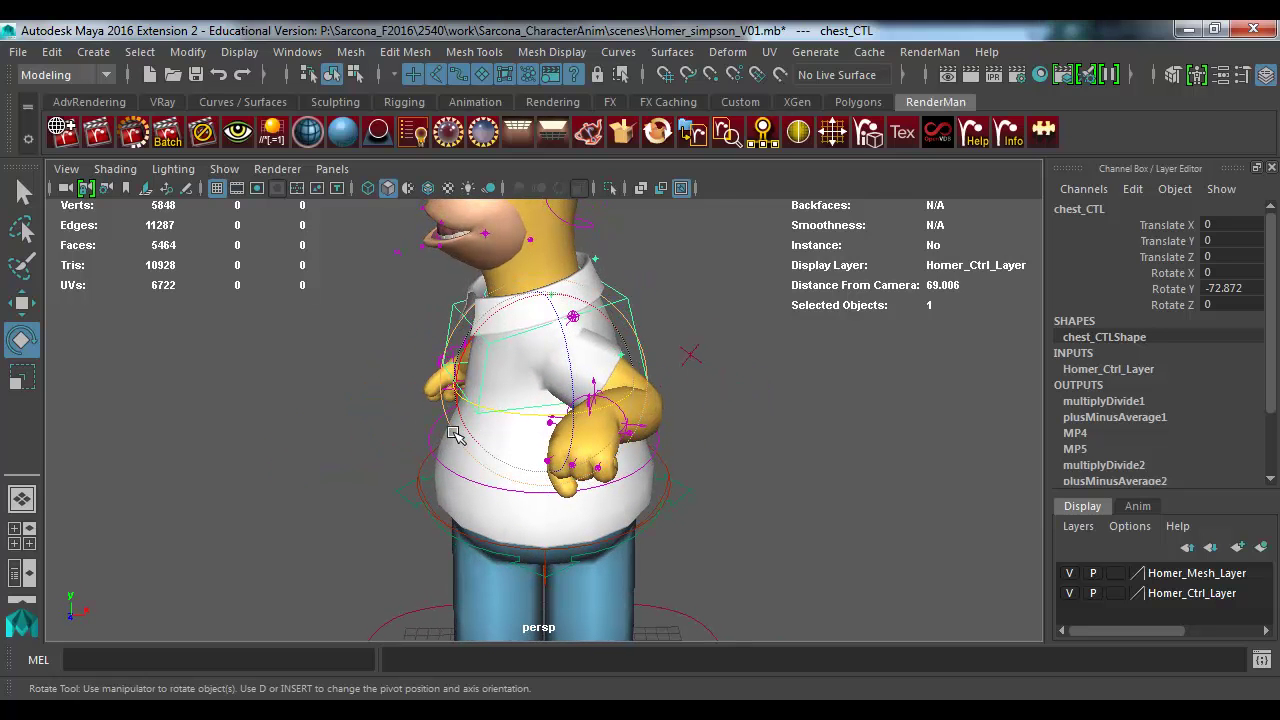
key("ctrl+z")
Step: Position the left elbow's pole vector control arm_L_PV_CTL at about X 4.7, Y 4.8, Z -5.2
left_click_drag(694, 497, 686, 356, "alt")
left_click(606, 361)
key("w")
left_click_drag(659, 482, 537, 401, "alt")
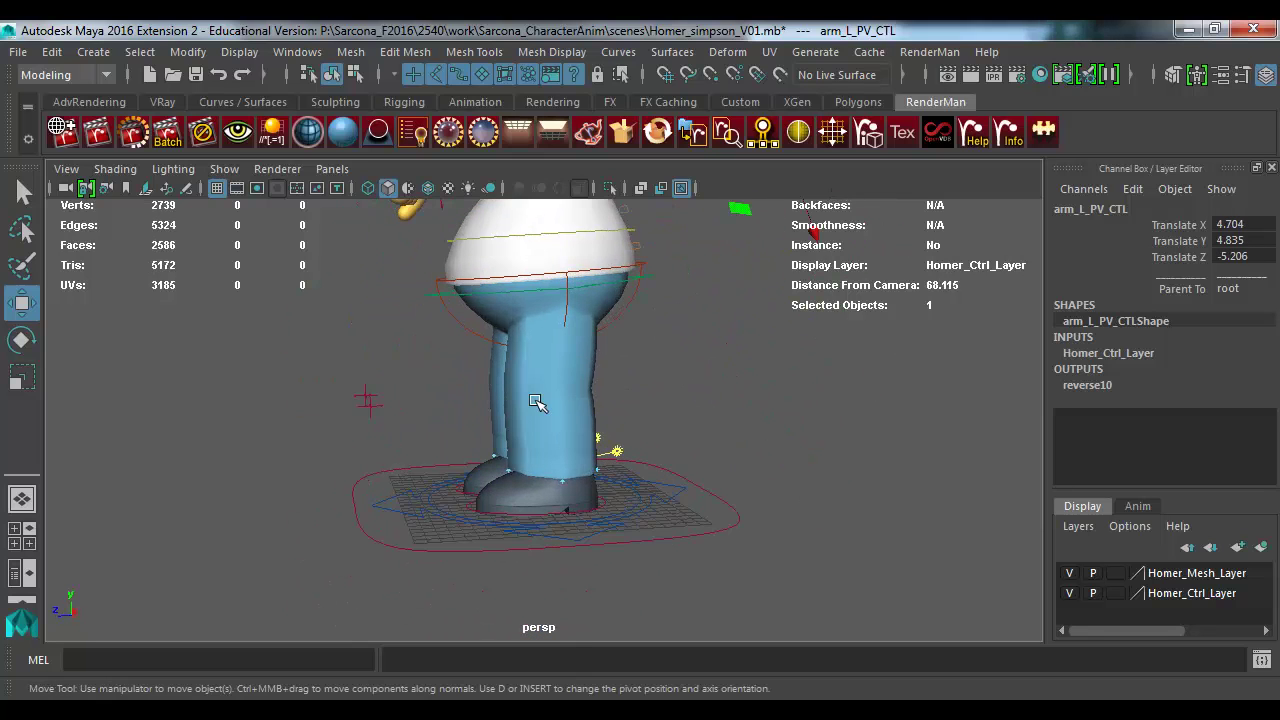
Step: Try moving the left foot forward with leg_L_IK_CTL, and undo the move
left_click(437, 517)
left_click_drag(437, 517, 563, 521, "alt")
left_click_drag(498, 415, 560, 455)
key("ctrl+z")
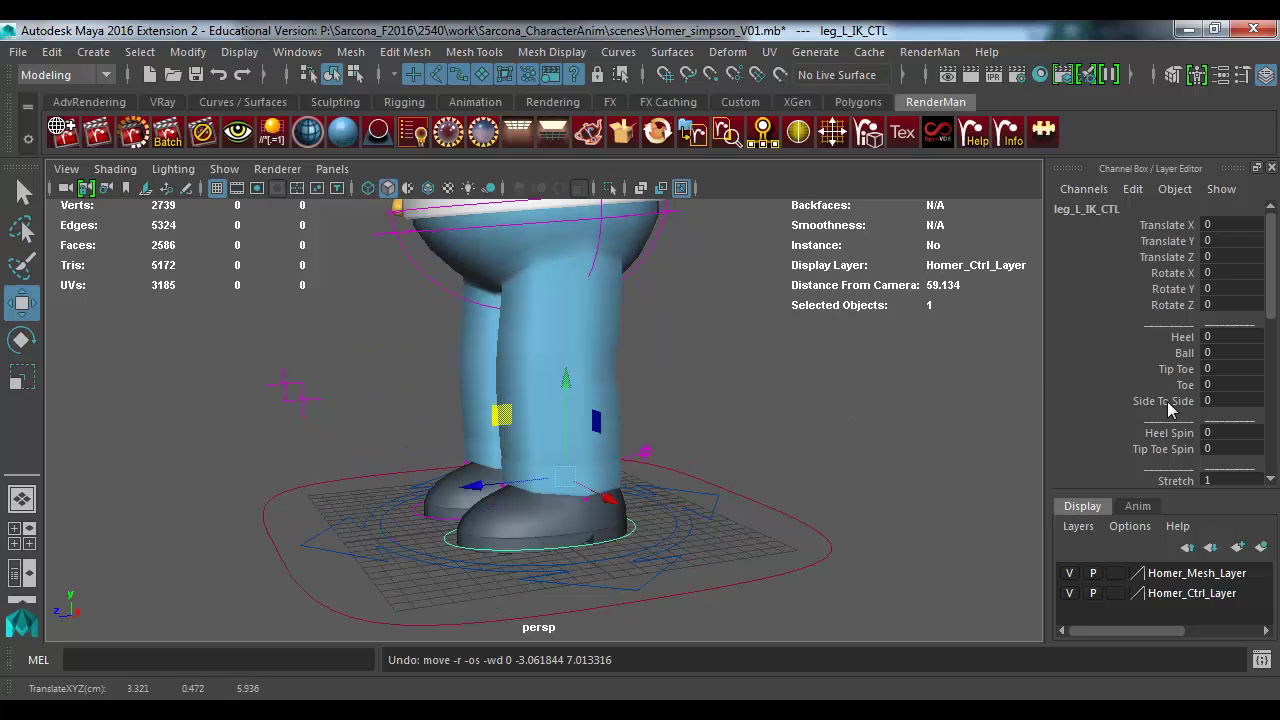
Step: Set the left leg IK control's Stretch to 0 and move the foot forward to about 15.8 in Translate Z
scroll(1190, 450, "down", 1)
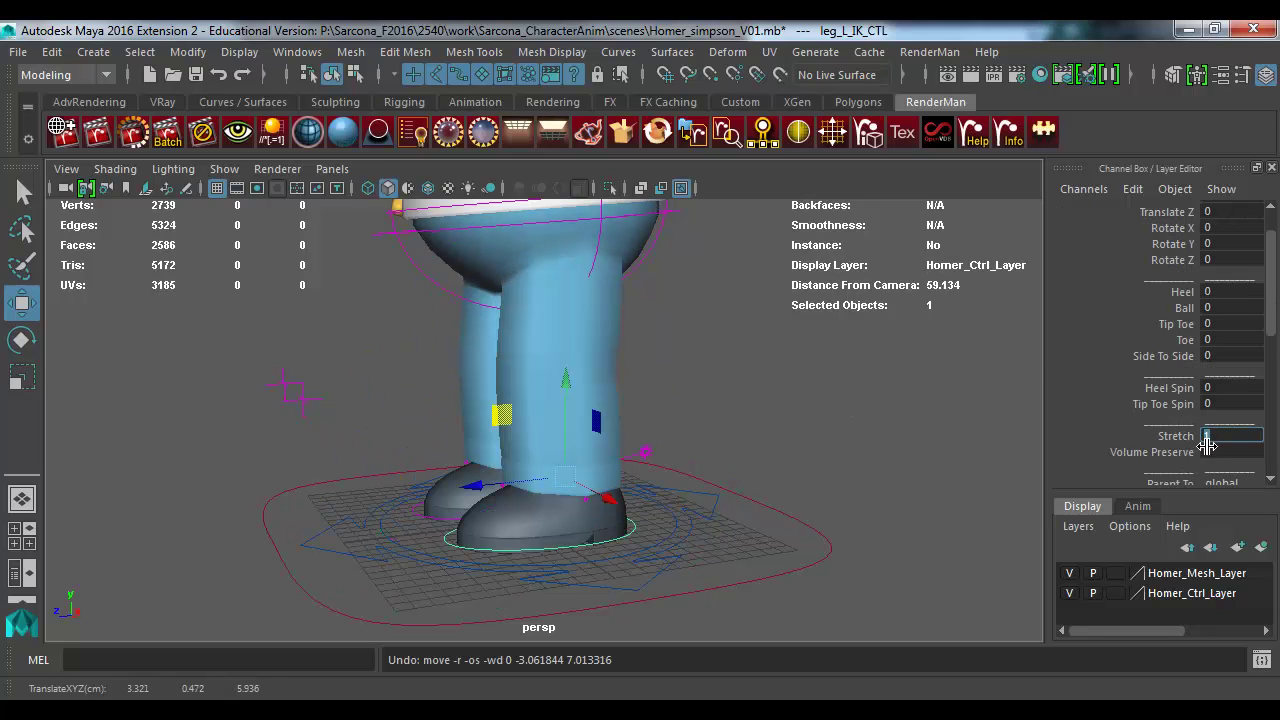
double_click(1207, 436)
left_click_drag(535, 458, 228, 398)
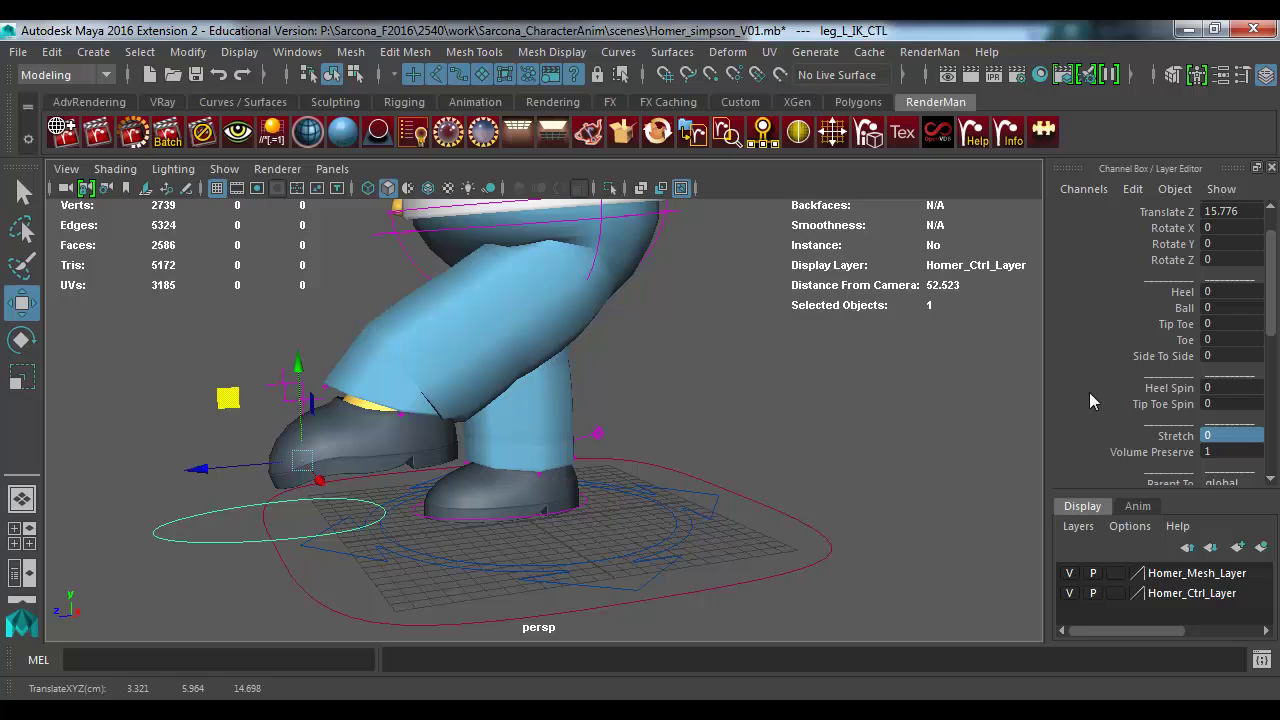
Step: Set the left leg IK control's Stretch to 1 and move the foot back beneath the body
double_click(1232, 437)
type("1")
key("Tab")
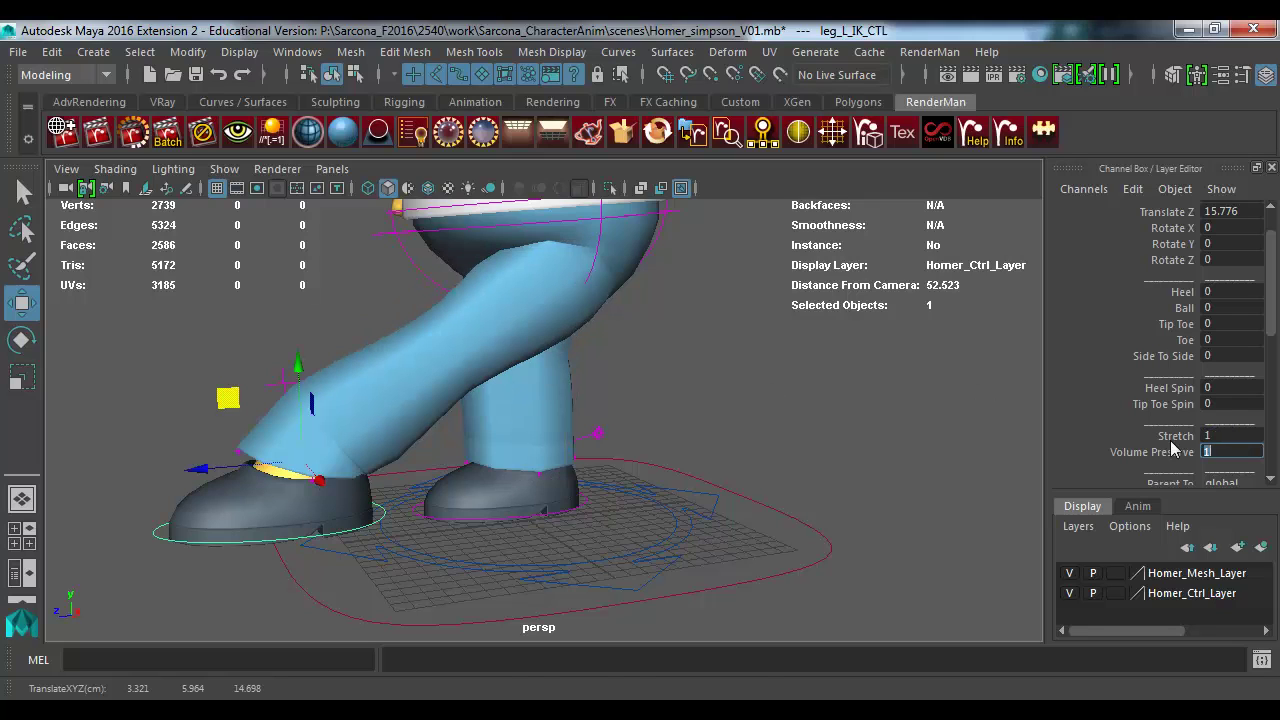
left_click_drag(228, 398, 547, 408)
Step: Switch the left leg from IK to FK by setting the IK attribute of leg_L_control_CTL to 0
left_click_drag(460, 462, 763, 457, "alt")
left_click(630, 462)
left_click(737, 454)
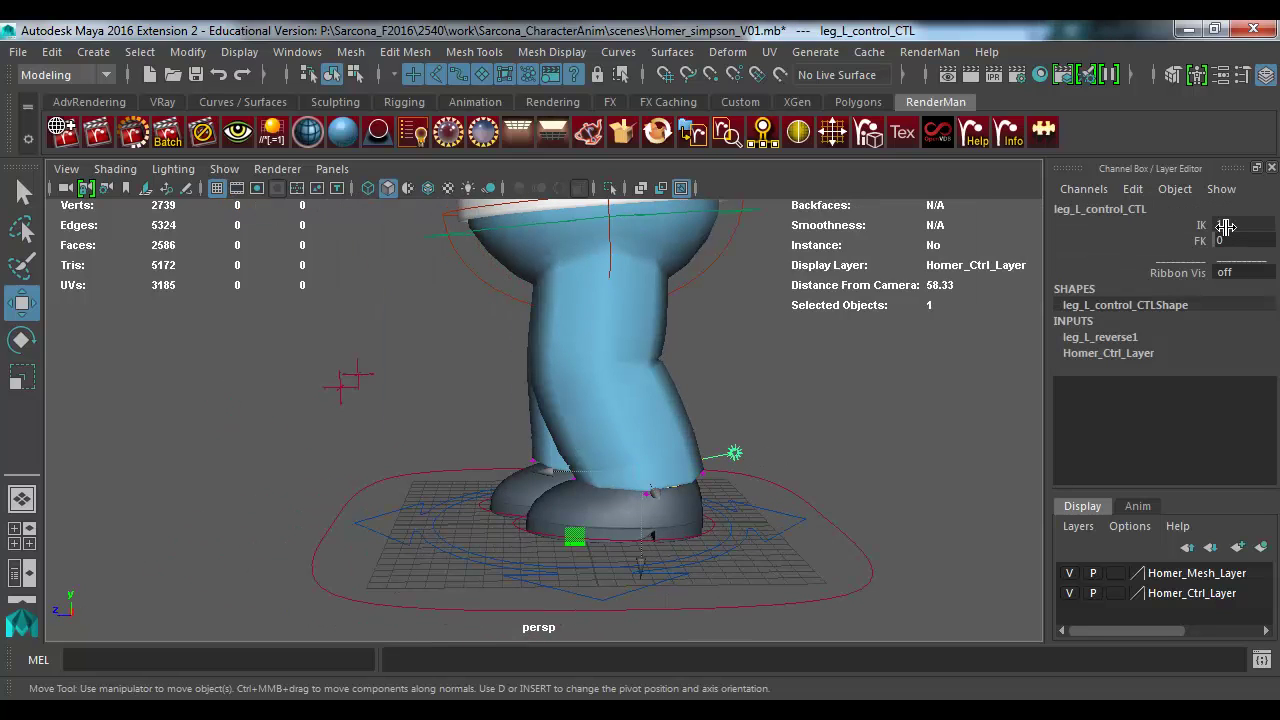
left_click(1226, 226)
type("0")
key("Return")
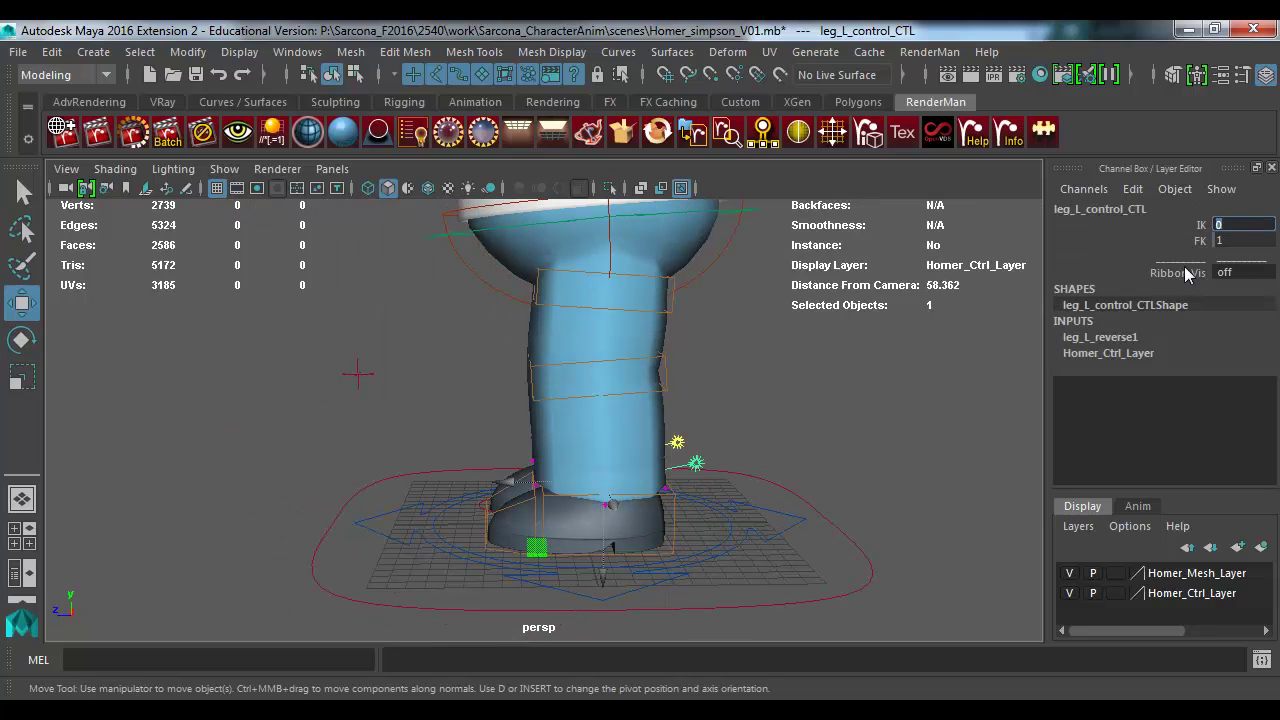
Step: Try rotating the left leg's thigh, knee and ankle FK controls together, and undo the rotations
left_click(672, 310)
left_click(666, 377, "shift")
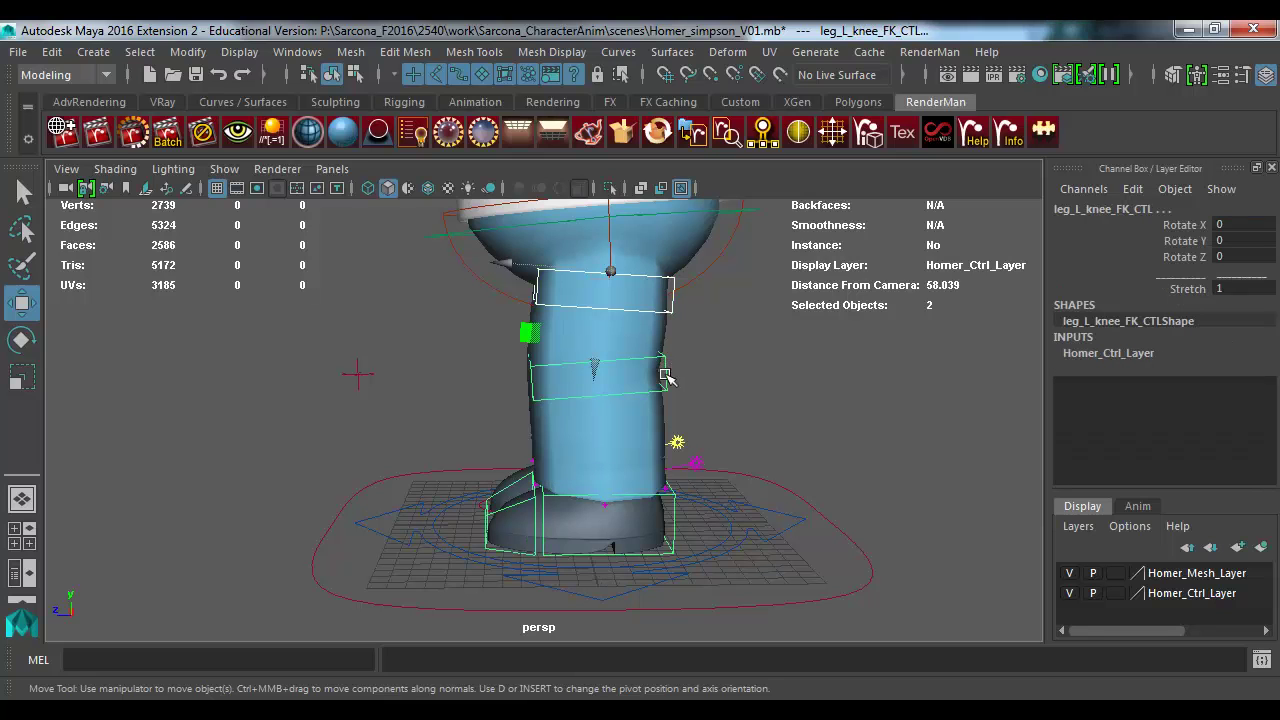
left_click(676, 493, "shift")
key("e")
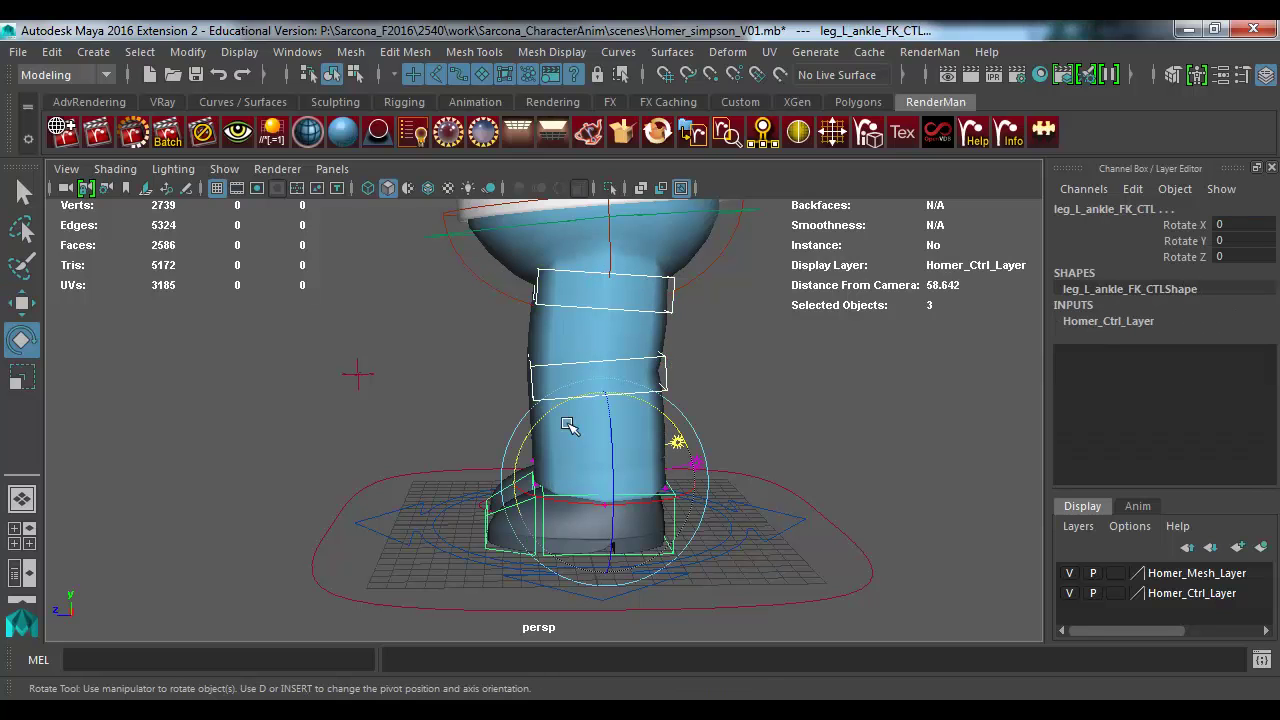
left_click_drag(548, 418, 476, 413)
key("ctrl+z")
key("ctrl+z")
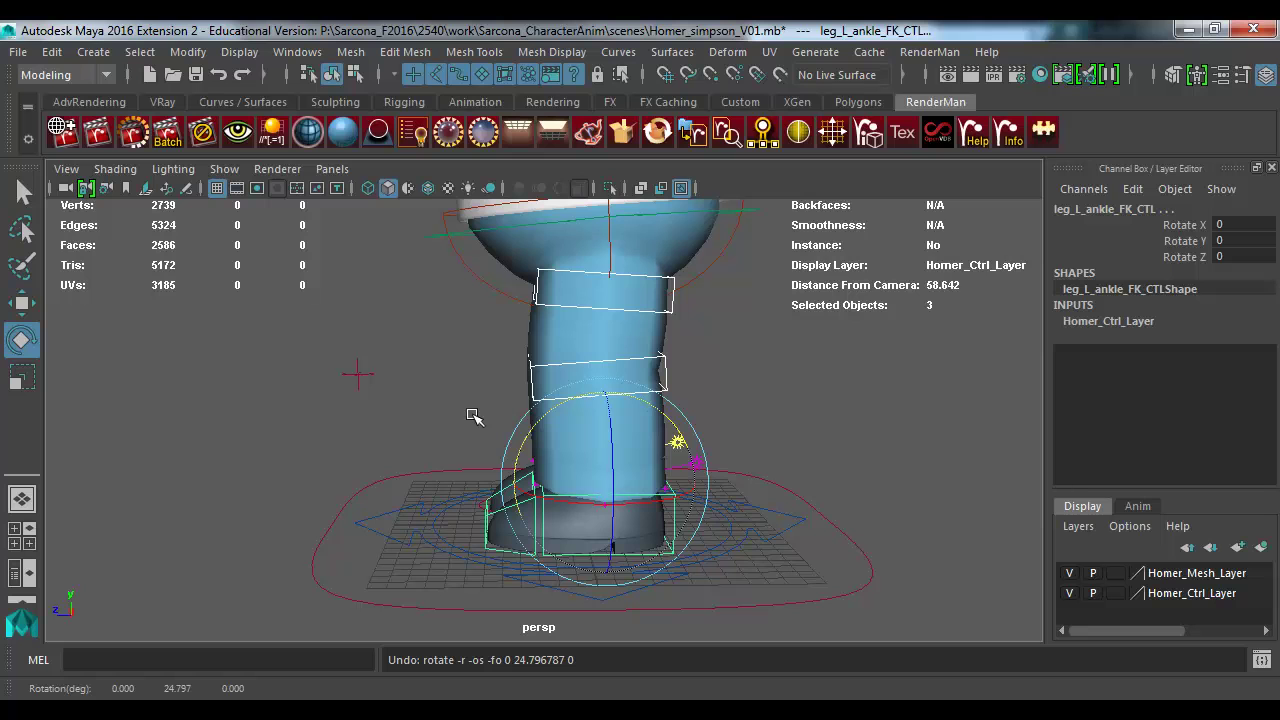
Step: Raise leg_R_IK_CTL and move the right foot forward to about 3.25 in Translate Y and 7.78 in Translate Z
key("Up")
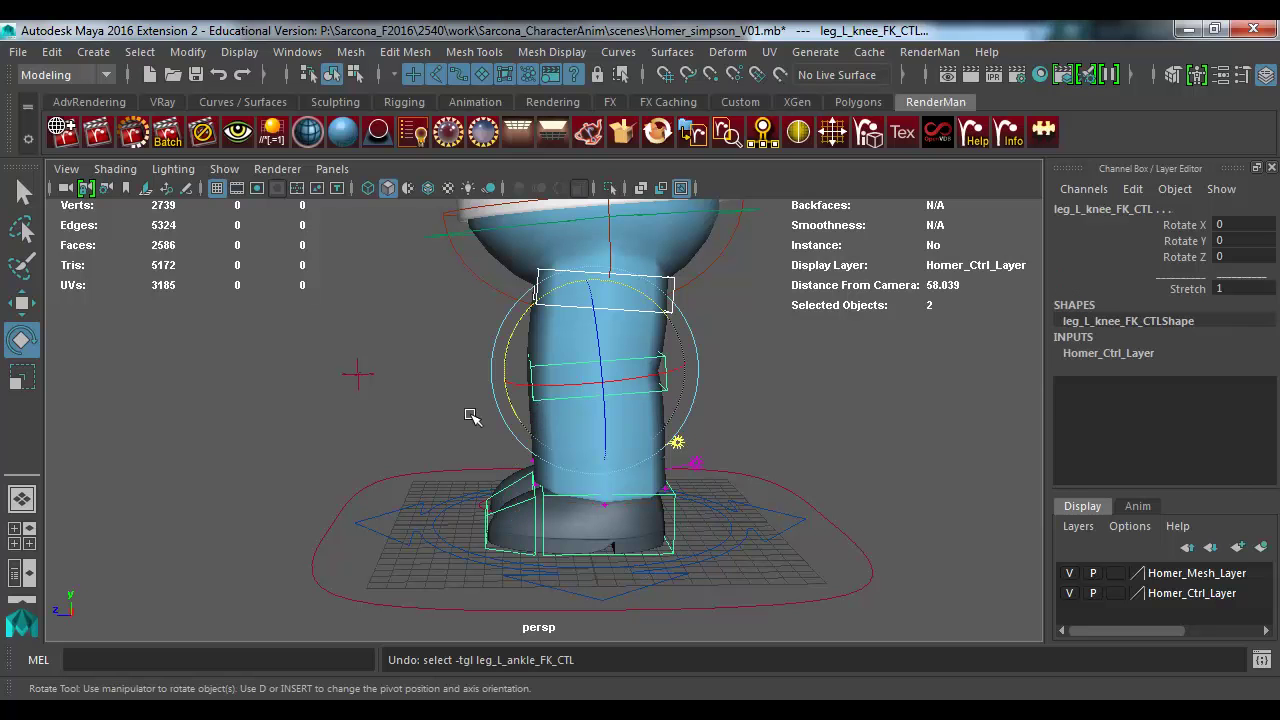
left_click_drag(390, 430, 523, 454, "alt")
left_click(443, 461)
key("w")
left_click_drag(456, 327, 445, 403)
Step: Try the Heel and Ball attributes of leg_R_IK_CTL in turn and return each to 0
left_click(1181, 341)
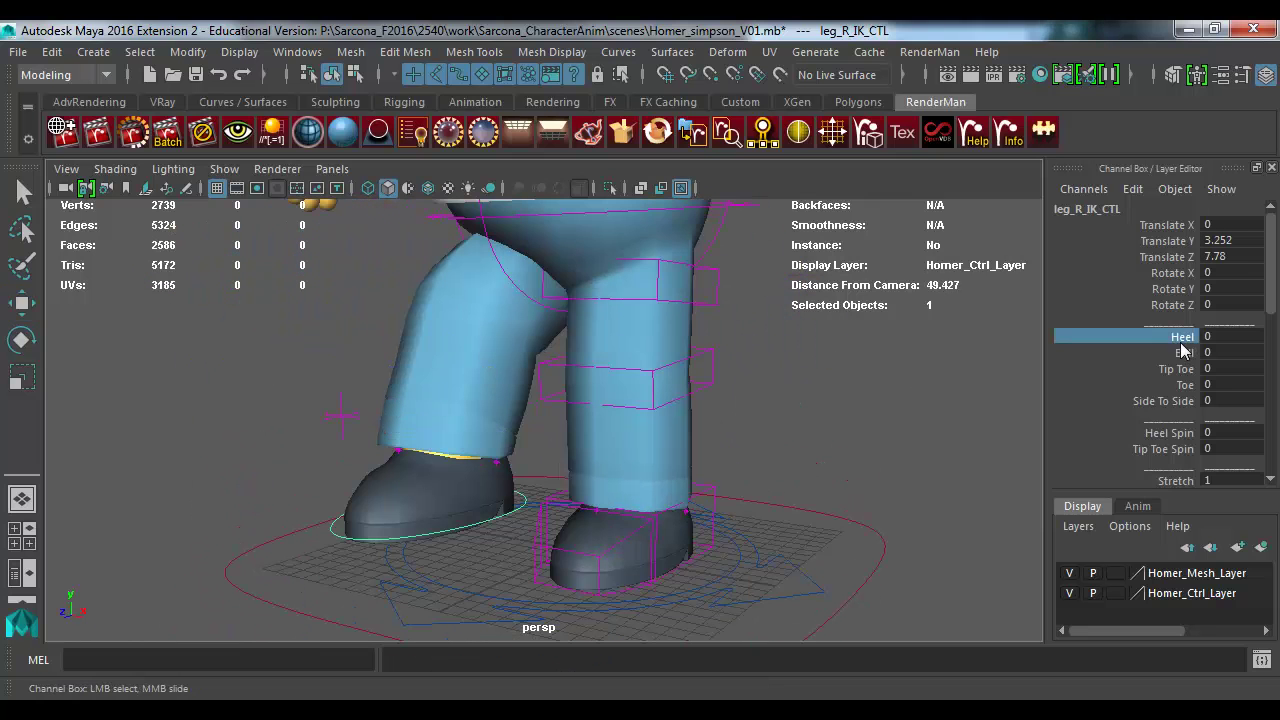
middle_click_drag(765, 427, 628, 470)
middle_click_drag(800, 470, 743, 423)
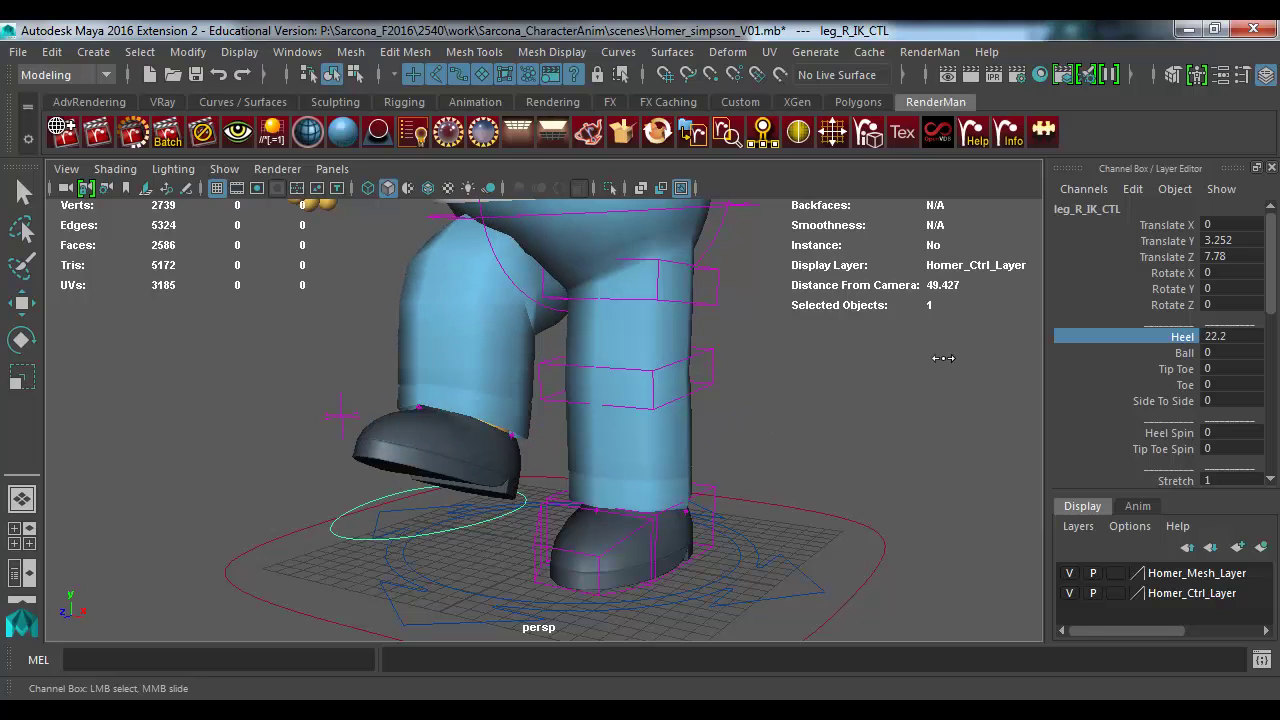
middle_click_drag(943, 358, 957, 346)
left_click(1180, 352)
middle_click_drag(843, 399, 800, 401)
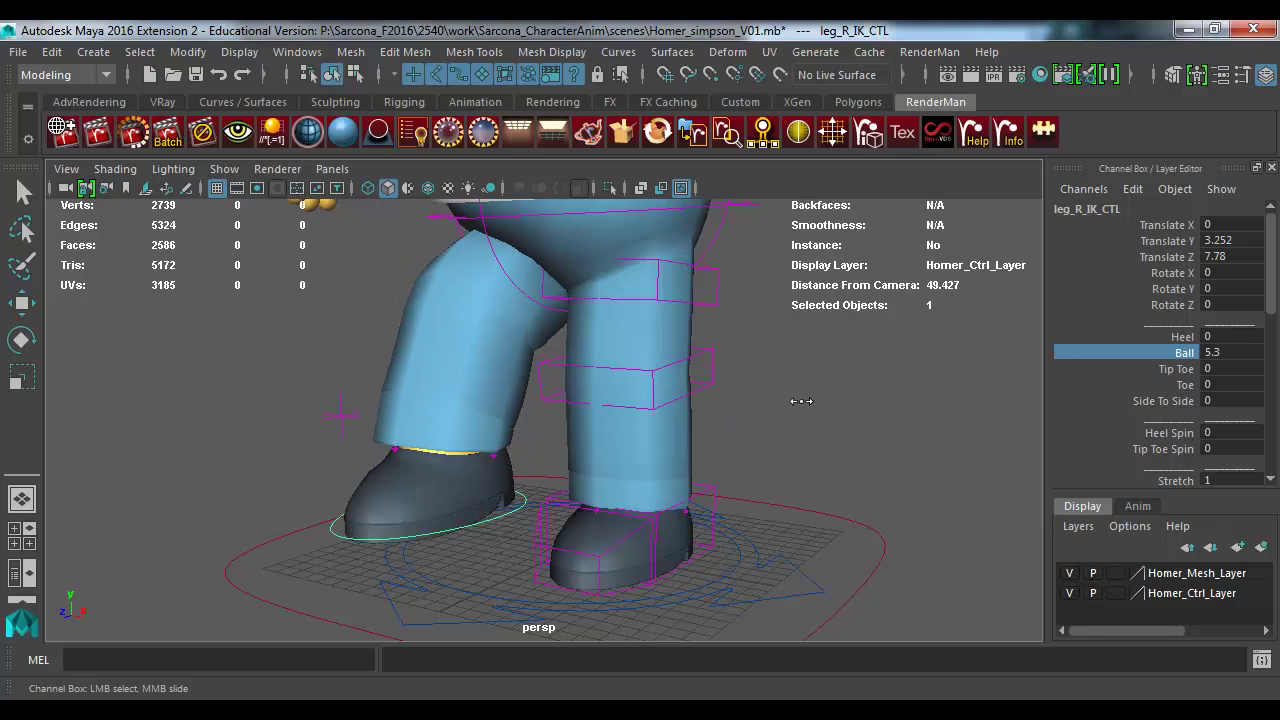
middle_click_drag(999, 358, 915, 403)
key("ctrl+z")
Step: Set the right foot's Tip Toe to about 43.3 and move the foot behind the body to about -12.4 in Translate Z
left_click(1152, 368)
middle_click_drag(565, 410, 996, 392)
left_click_drag(768, 429, 470, 465, "alt")
key("w")
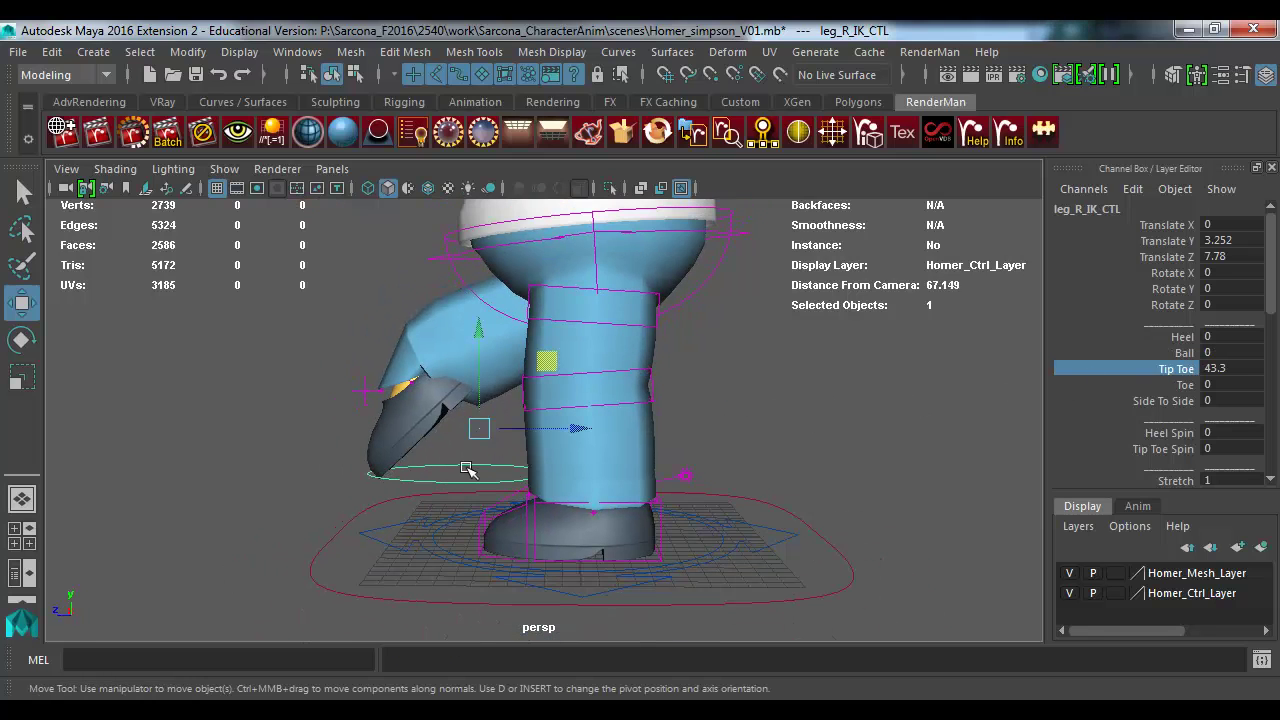
left_click_drag(543, 365, 840, 408)
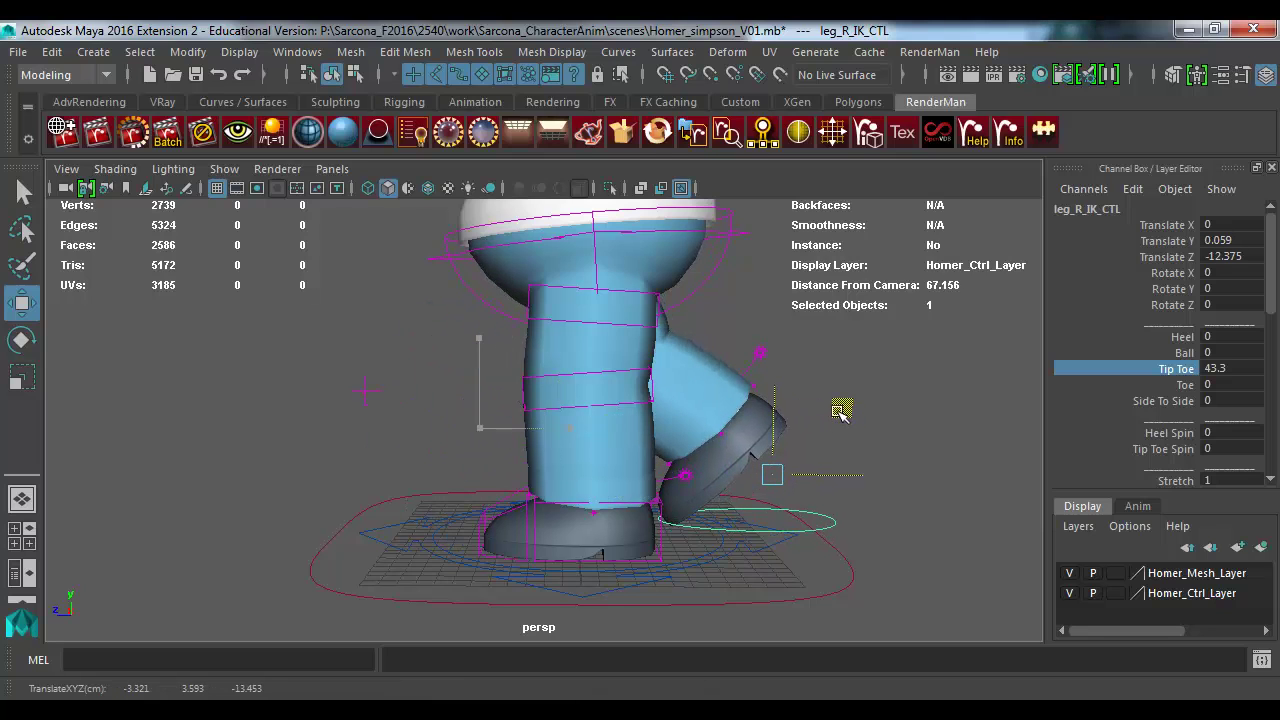
Step: Try the right foot's Toe and Side To Side attributes in turn and undo each change
left_click(1186, 385)
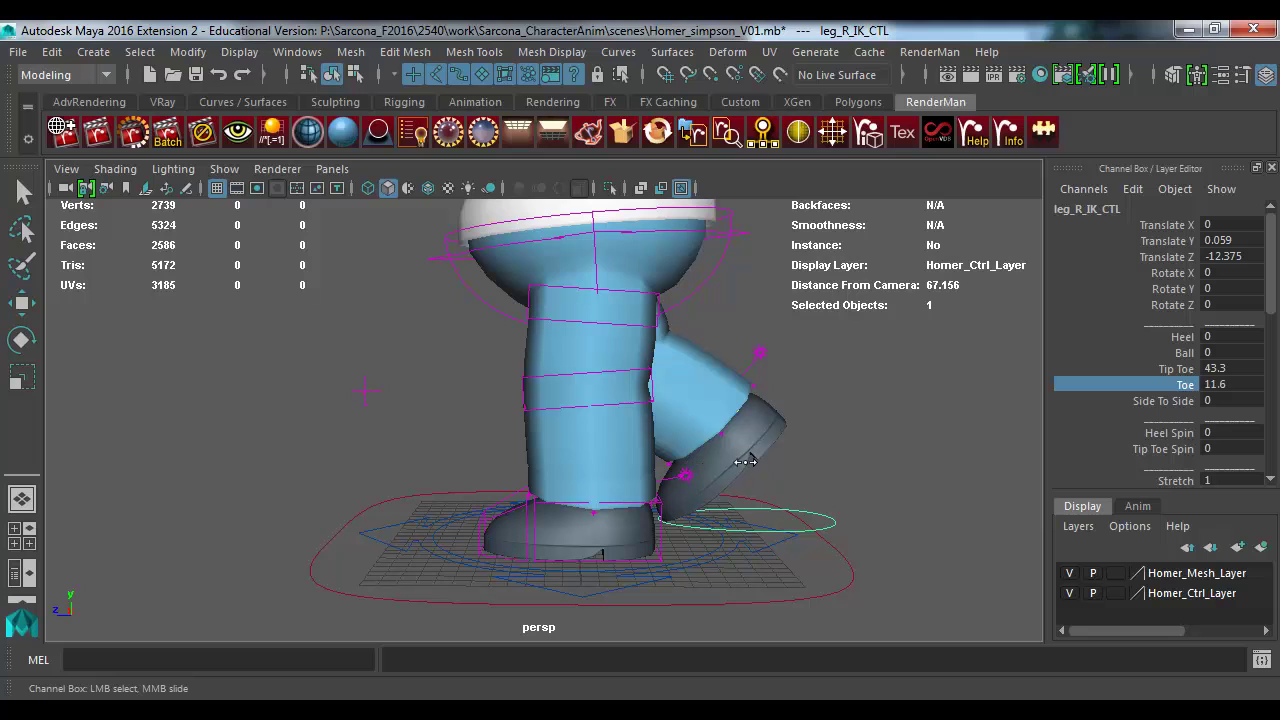
middle_click_drag(663, 462, 662, 463)
key("ctrl+z")
left_click(1176, 401)
left_click_drag(491, 480, 536, 467, "alt")
middle_click_drag(536, 467, 277, 534)
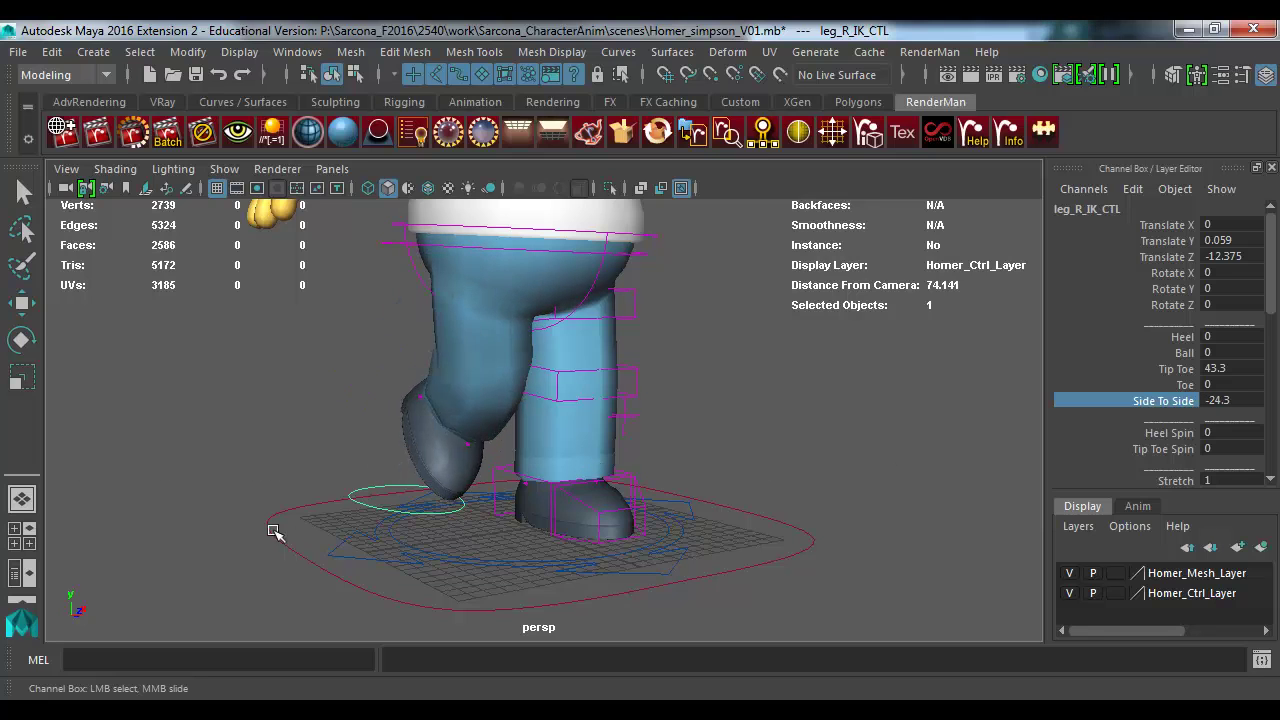
key("ctrl+z")
Step: Try the right foot's Heel Spin and Tip Toe Spin attributes in turn and undo each change
left_click(1170, 433)
middle_click_drag(814, 451, 5, 460)
key("ctrl+z")
left_click(1150, 449)
middle_click_drag(1150, 449, 950, 480)
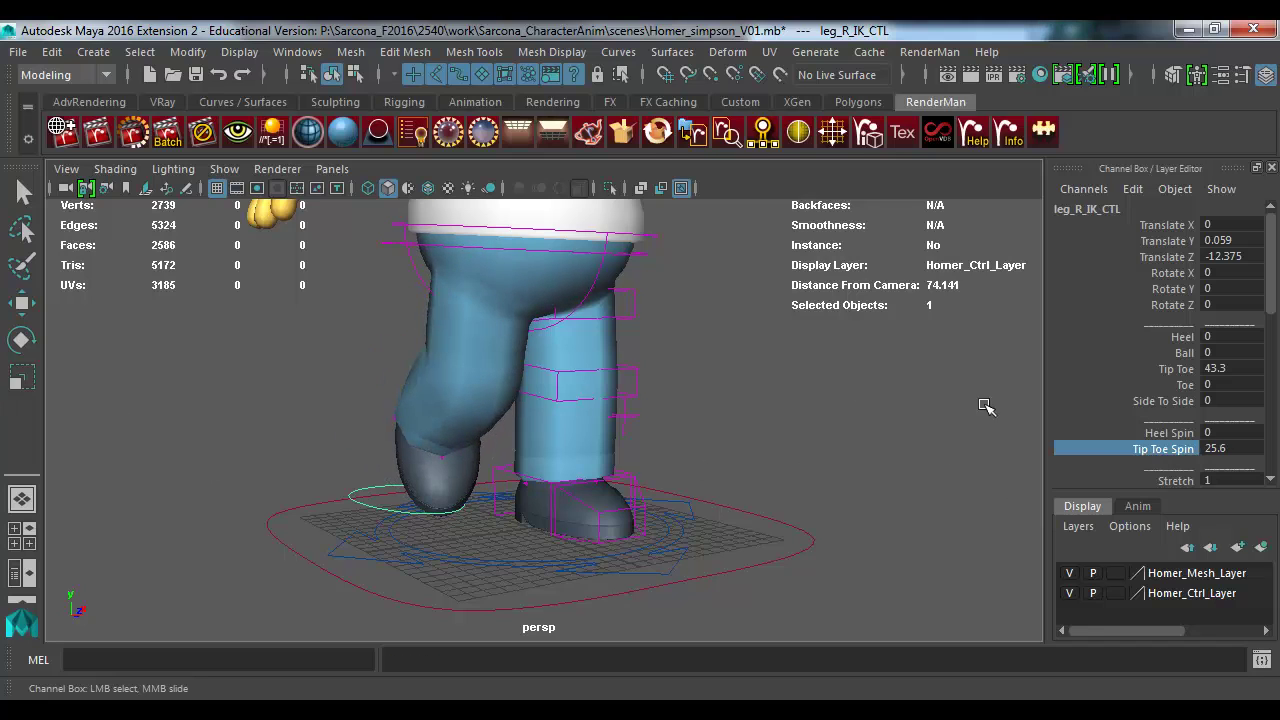
key("ctrl+z")
scroll(1175, 470, "down", 3)
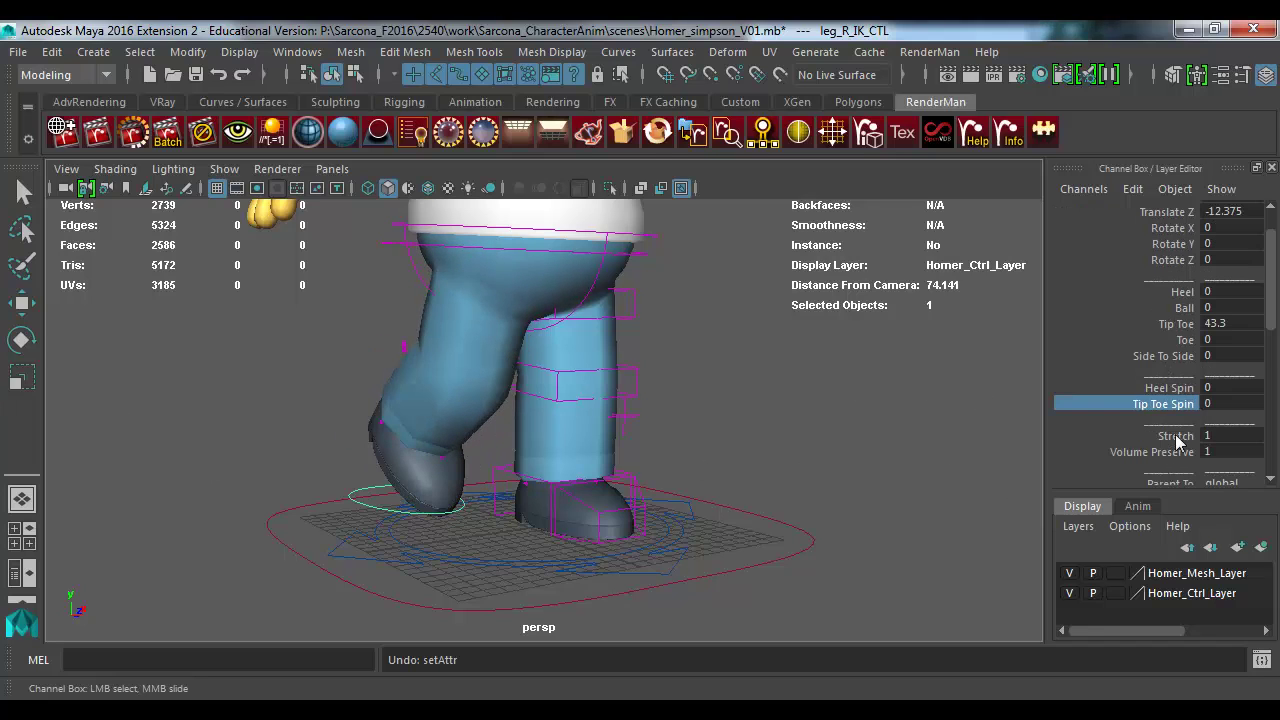
Step: Reposition leg_R_IK_CTL behind the body and tilt the right foot control by rotating it
right_click_drag(908, 476, 677, 486, "alt")
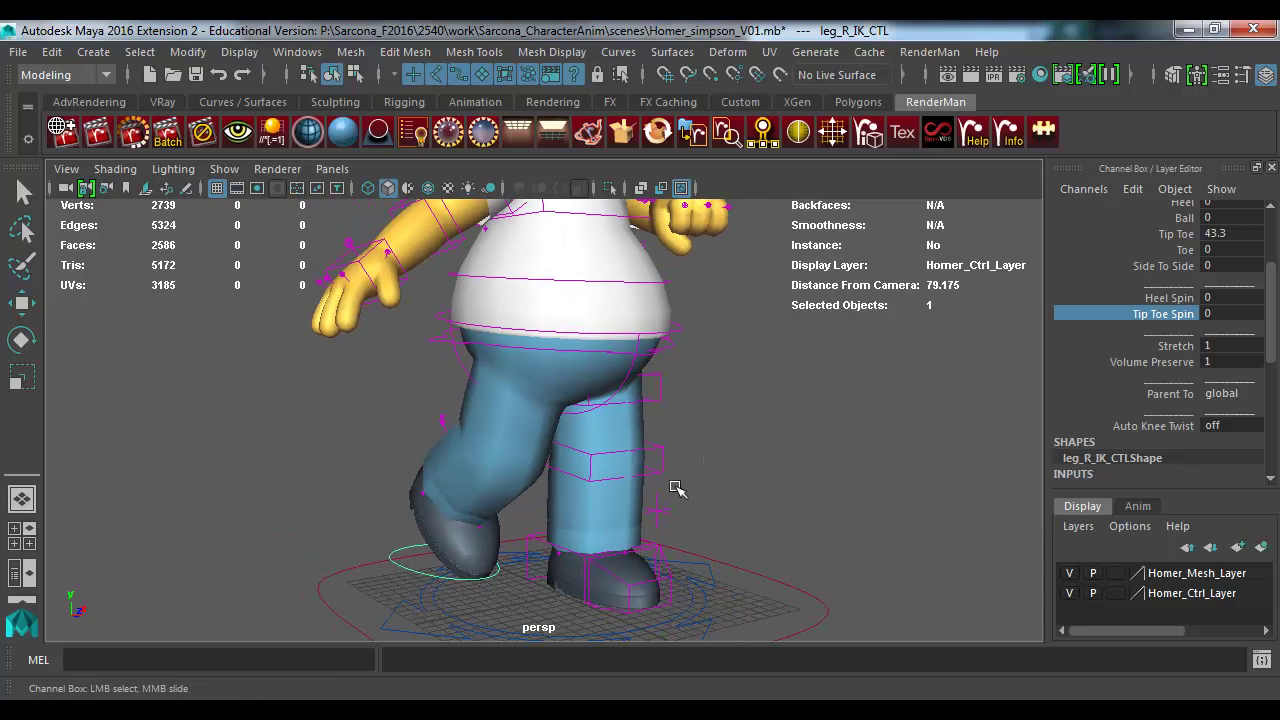
key("w")
left_click(657, 510)
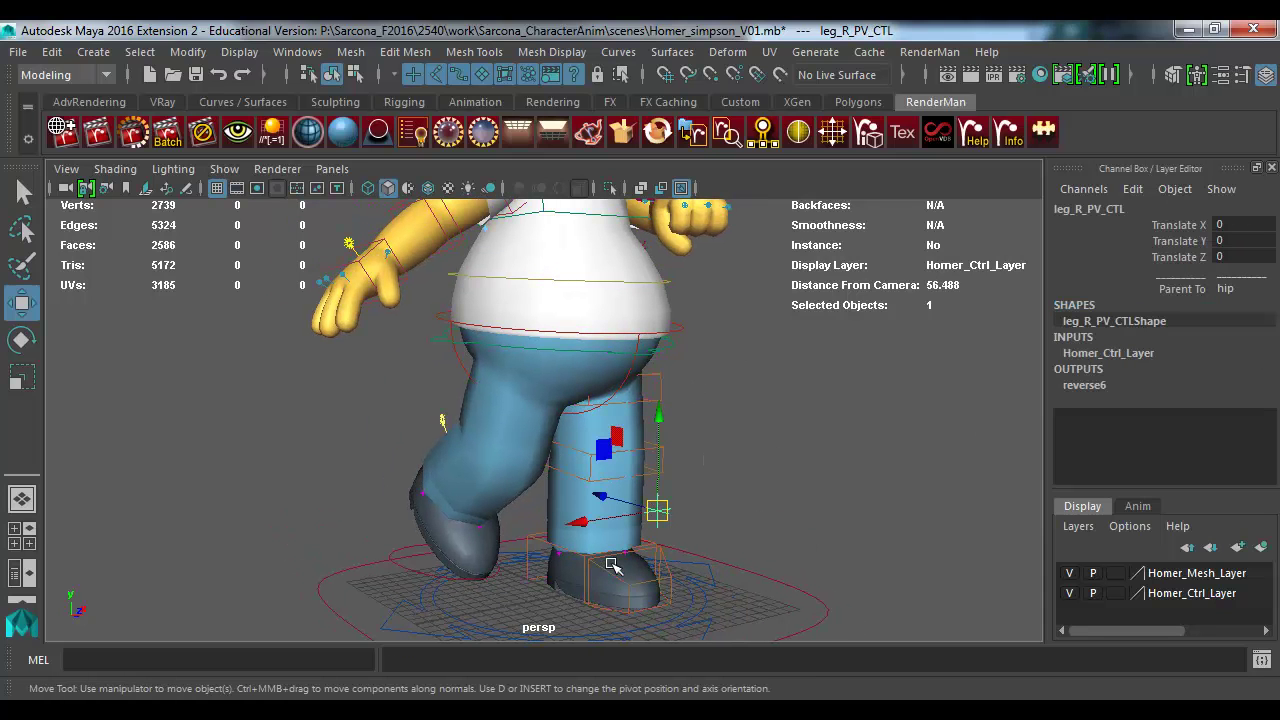
left_click(398, 567)
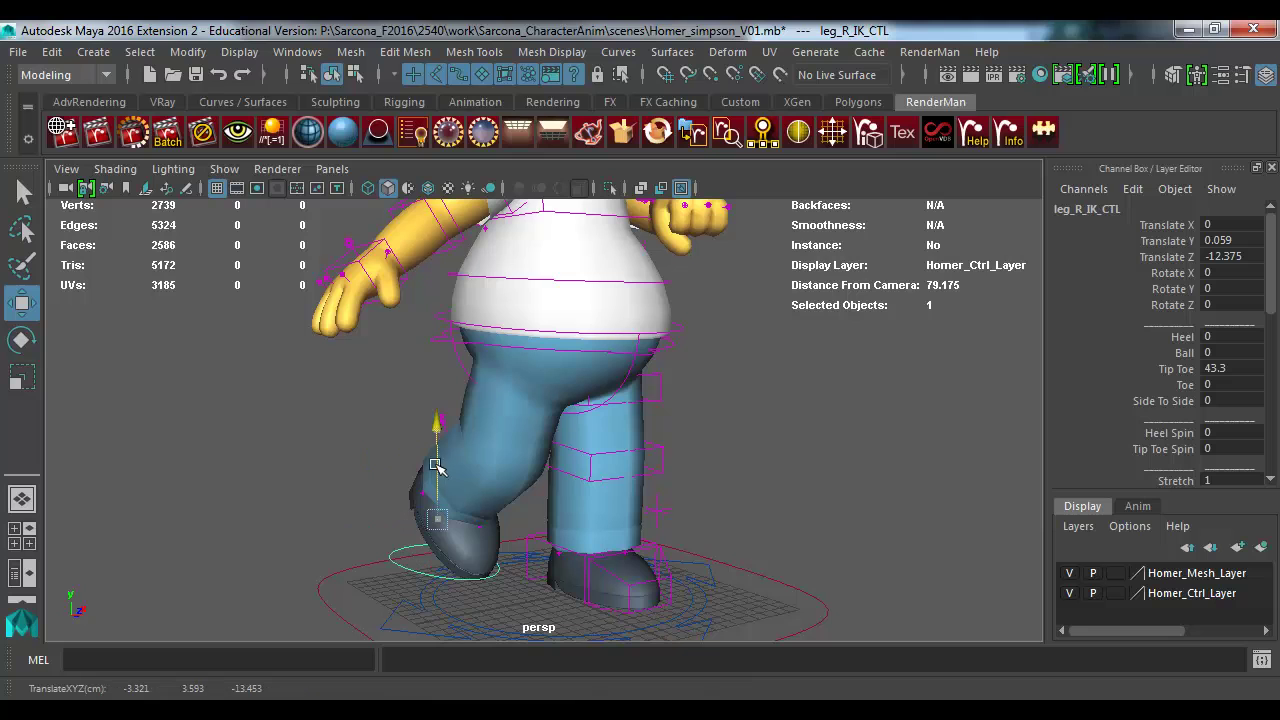
left_click_drag(444, 482, 546, 487)
key("e")
Step: Swing the right knee outward by moving the pole vector leg_R_PV_CTL to about 9.87 in Translate X
left_click(689, 516)
left_click_drag(689, 516, 686, 491, "alt")
key("w")
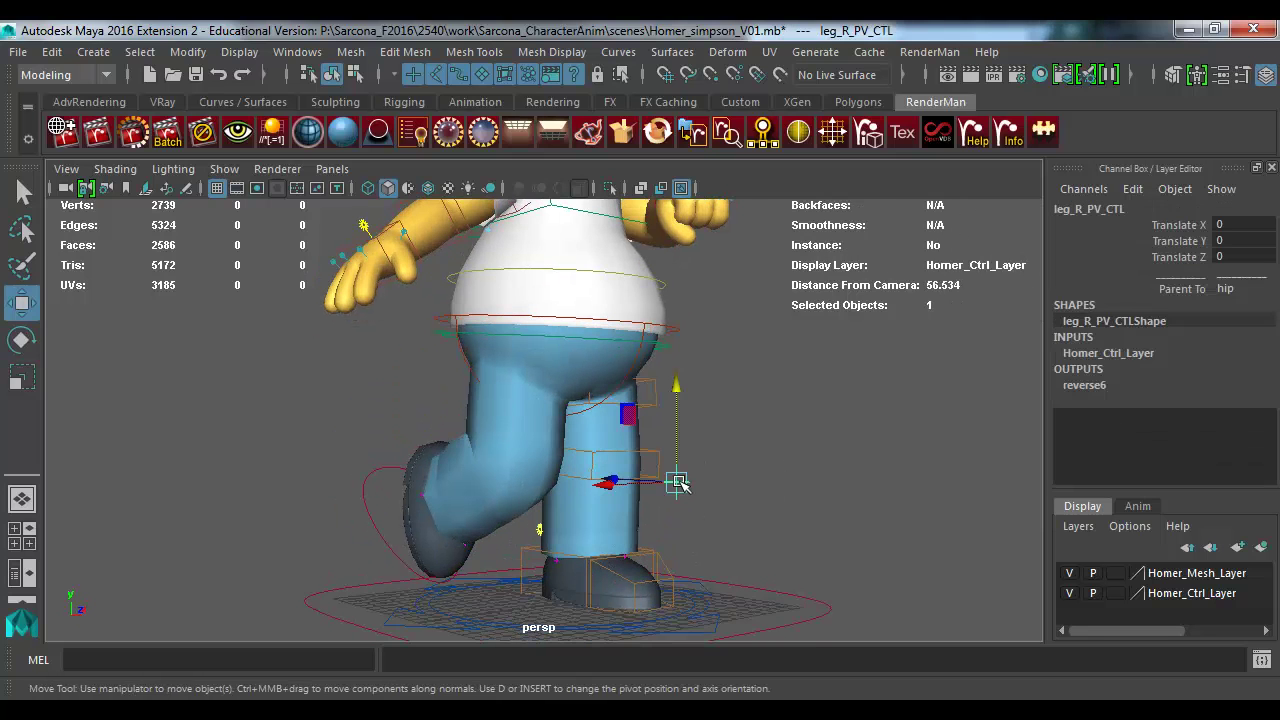
left_click(680, 487)
left_click_drag(600, 489, 425, 500)
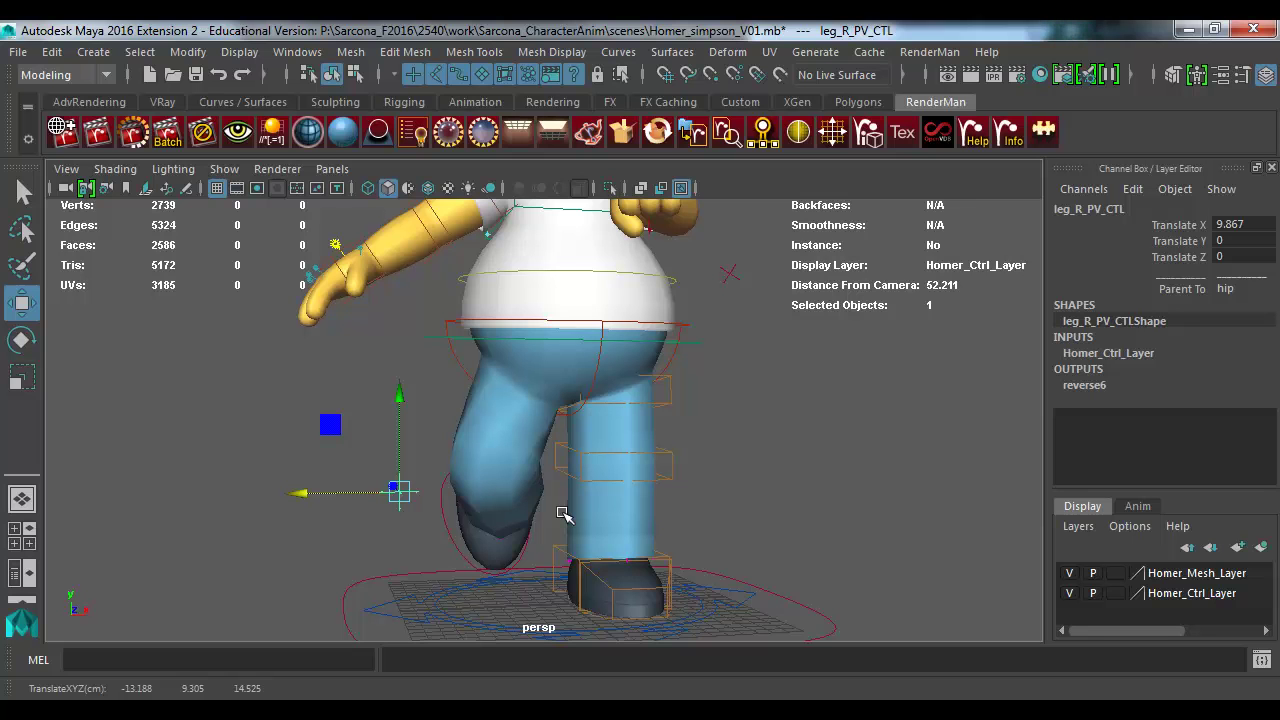
Step: Try deforming Homer's head by moving head_def_Ctrl at its crown, and undo the move
right_click_drag(849, 383, 643, 357, "alt")
left_click_drag(643, 357, 637, 475, "alt")
right_click_drag(637, 475, 571, 462, "alt")
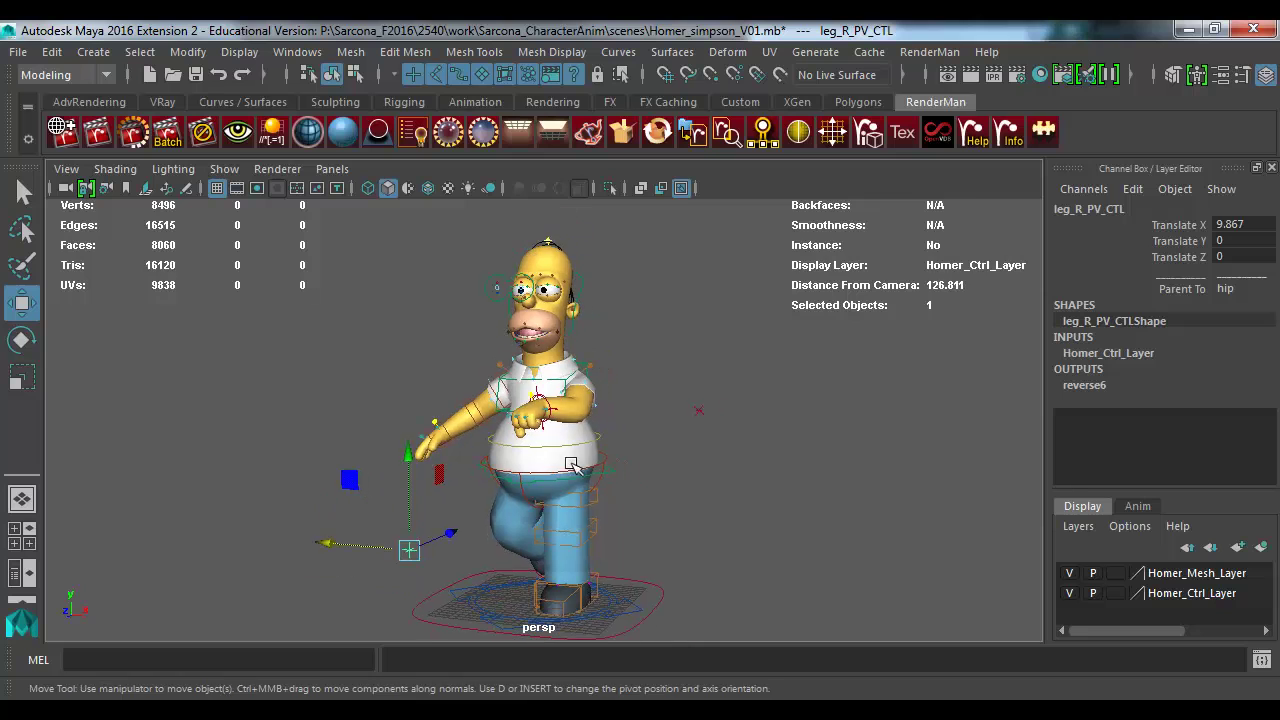
left_click_drag(612, 465, 571, 453, "alt")
left_click_drag(606, 370, 739, 497)
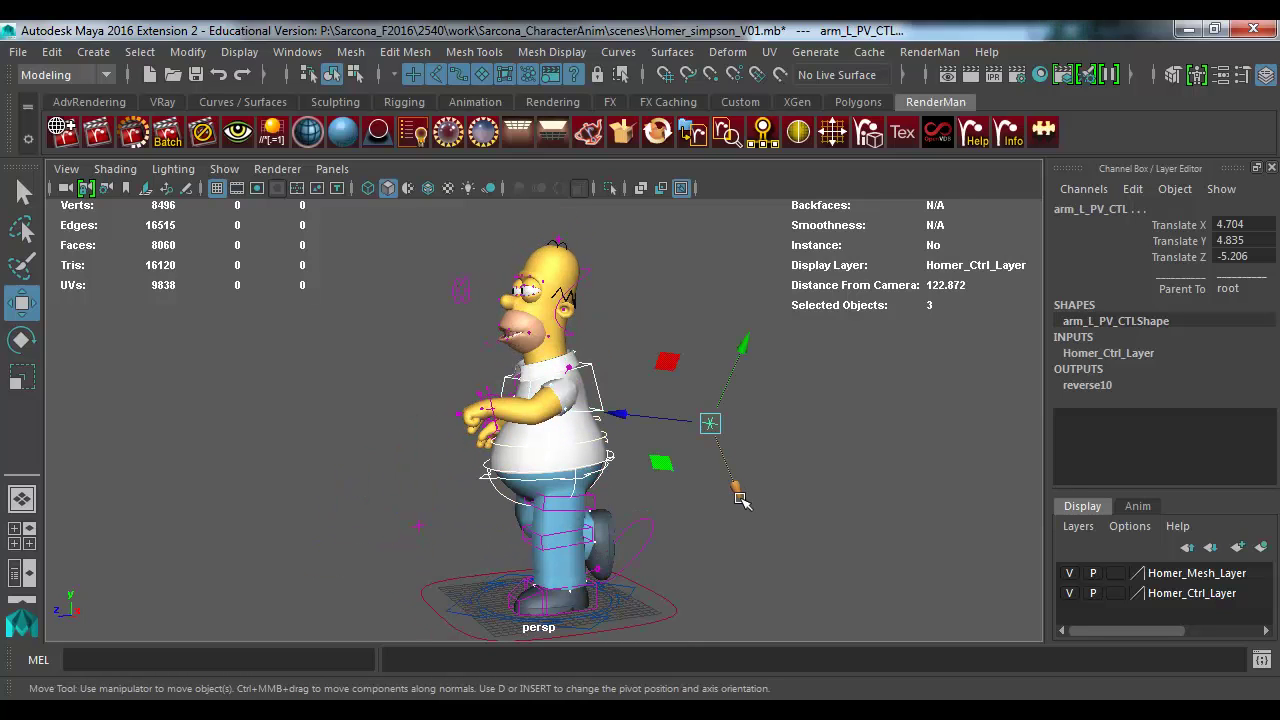
left_click(648, 336)
left_click_drag(471, 283, 512, 293, "alt")
left_click(556, 240)
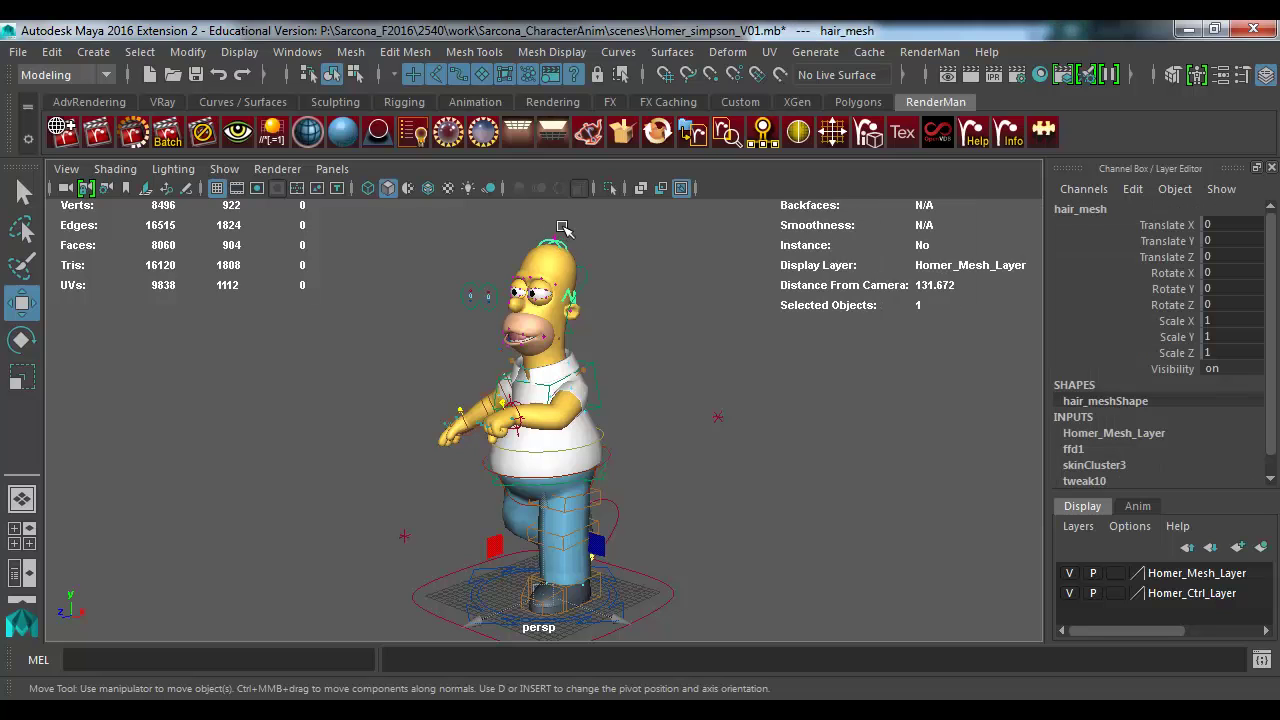
left_click(556, 236)
mouse_move(556, 236)
left_mouse_down()
mouse_move(528, 228)
mouse_move(563, 286)
mouse_move(543, 286)
mouse_move(558, 278)
mouse_move(473, 225)
mouse_move(440, 225)
mouse_move(549, 225)
left_mouse_up()
key("ctrl+z")
Step: Start a new scene without saving the Homer file and open RobenRig_CDK.ma from the project's scenes folder
key("ctrl+n")
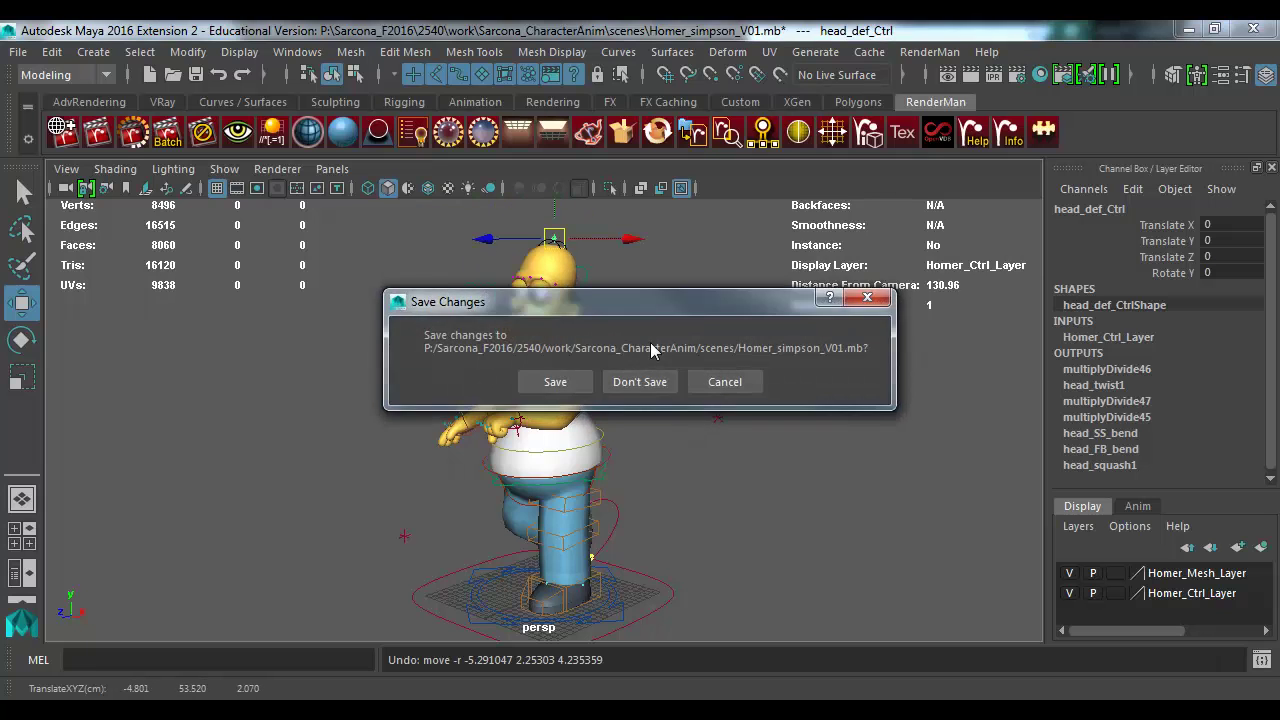
left_click(640, 380)
key("ctrl+o")
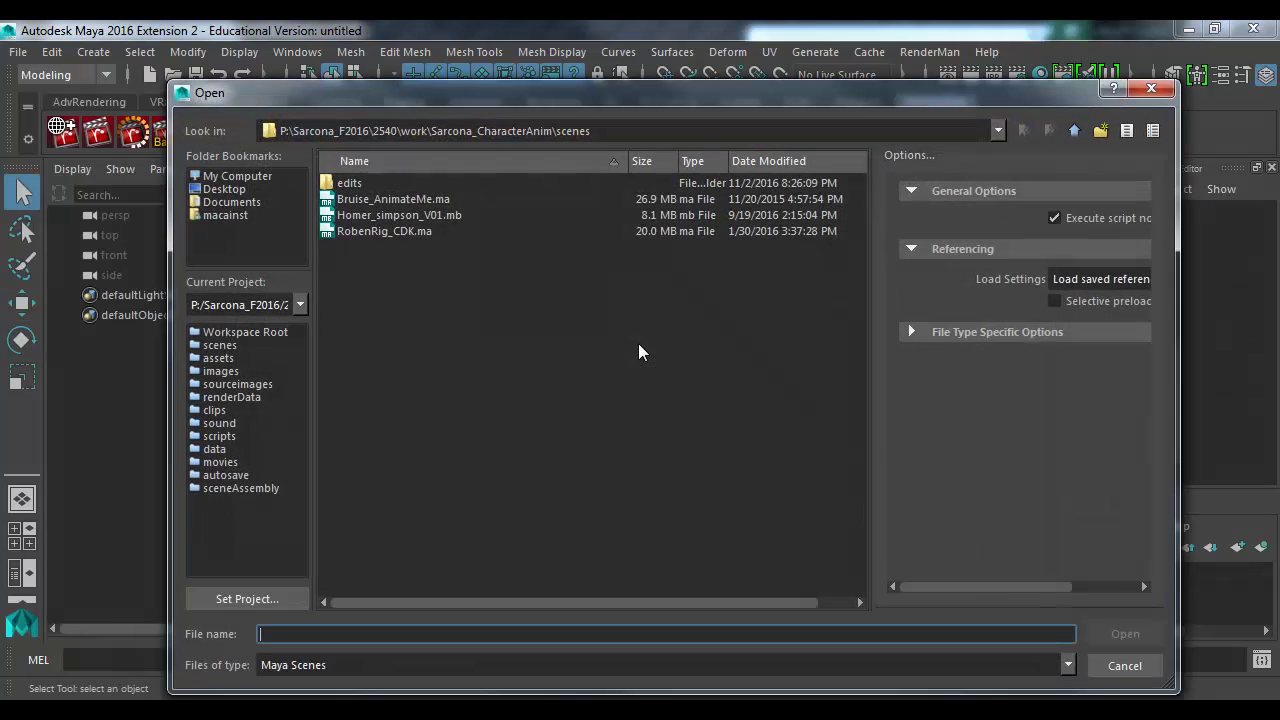
double_click(384, 230)
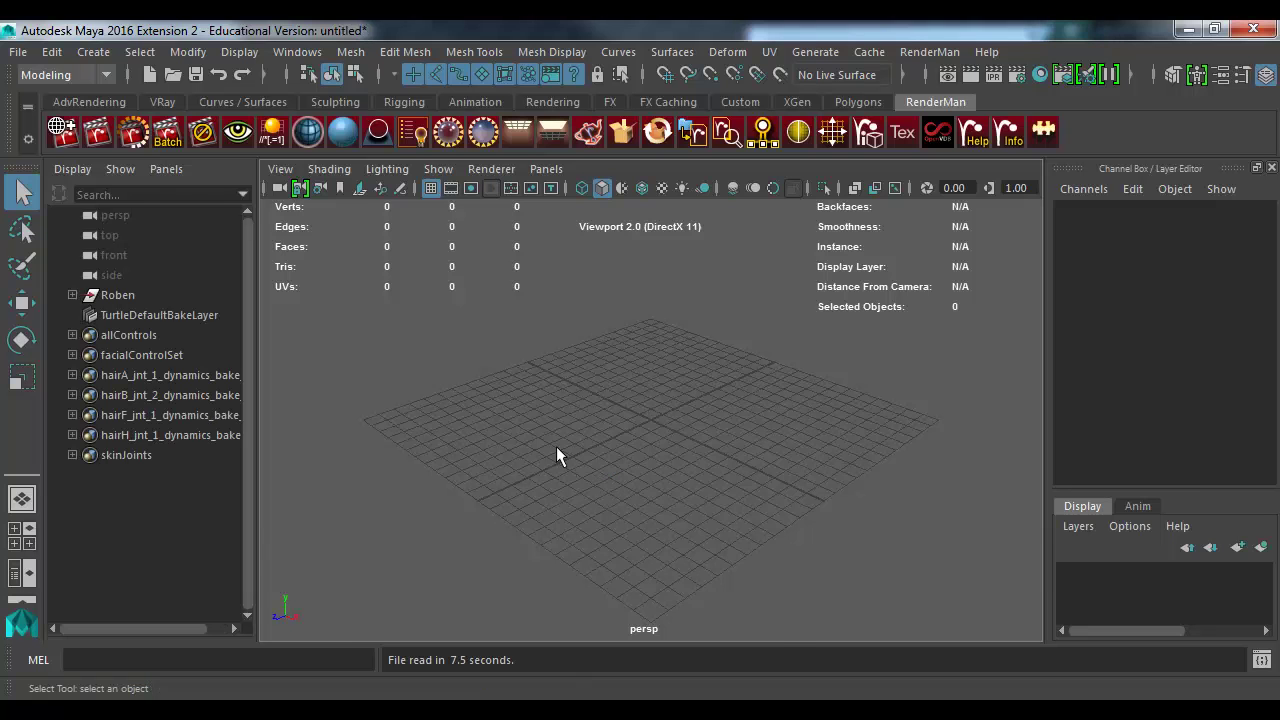
Step: Select the global_SRT control around Roben's feet and enter 1 for User Scale
left_click_drag(809, 442, 690, 505, "alt")
left_click_drag(749, 583, 753, 587)
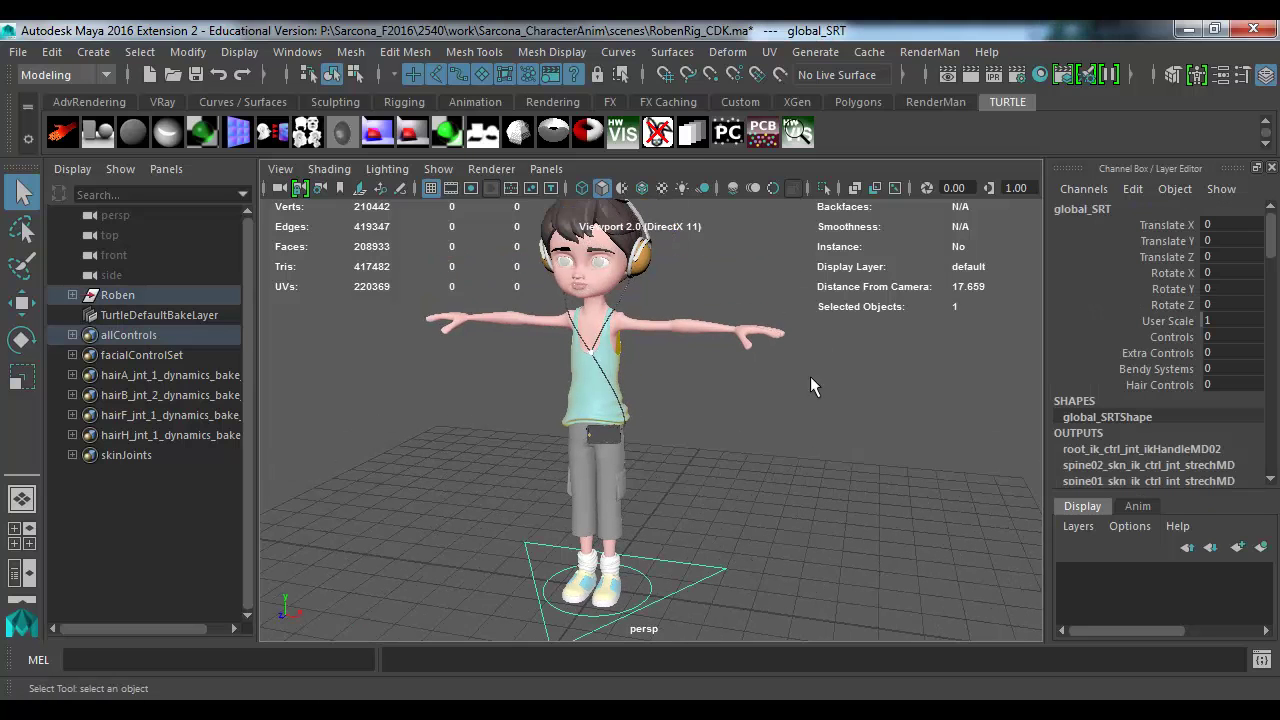
left_click_drag(766, 490, 689, 580, "alt")
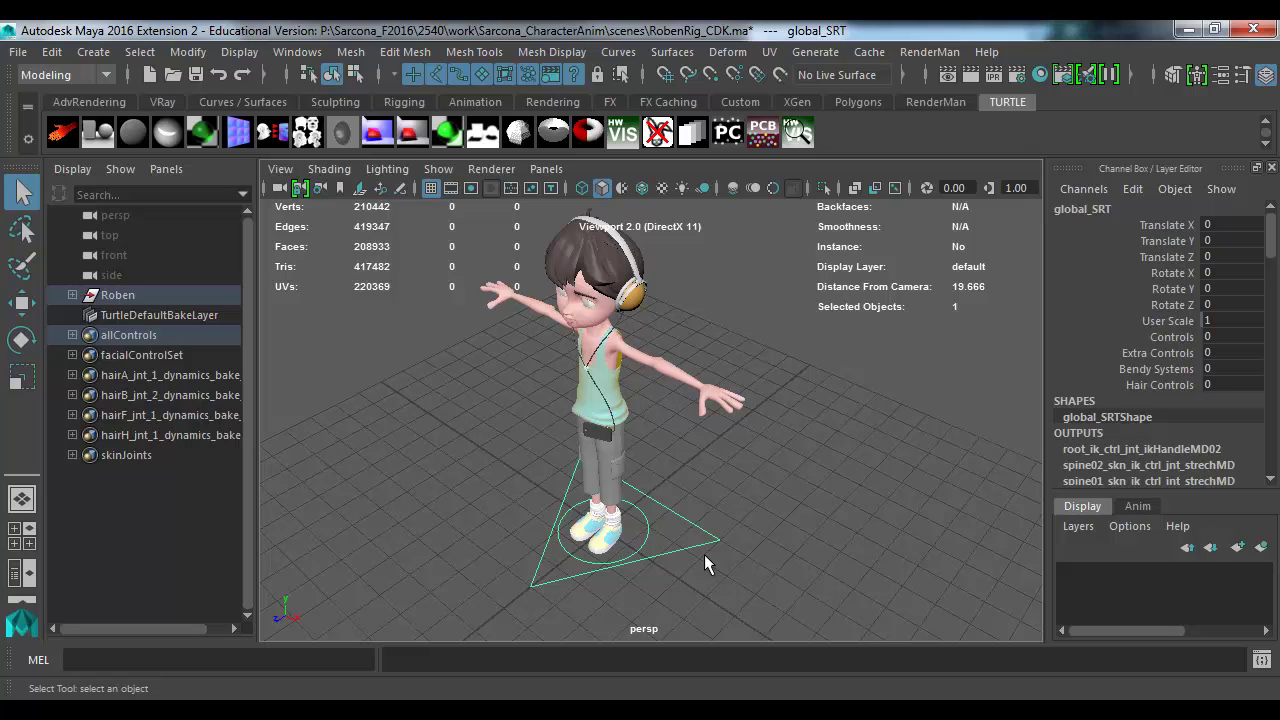
left_click(1220, 320)
type("1")
key("Return")
key("Tab")
Step: Check the circular pos control at the feet, reselect global_SRT and set Controls to 1
left_click_drag(836, 360, 877, 334, "alt")
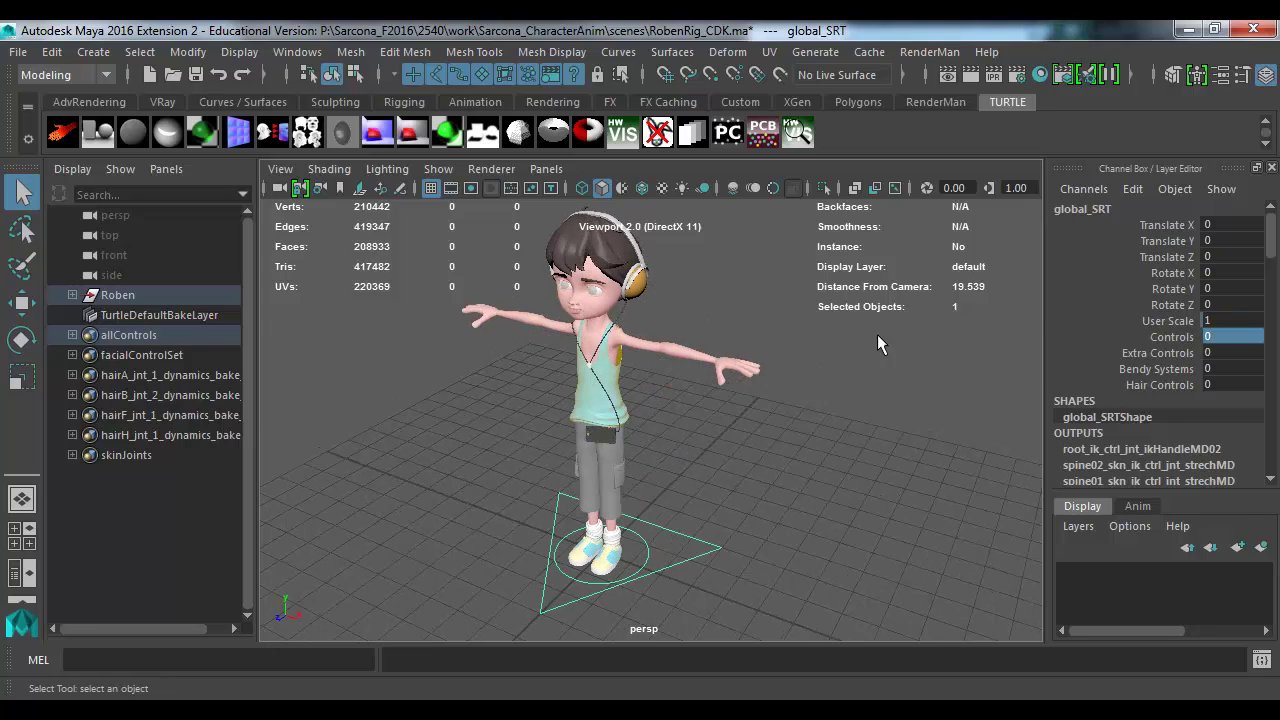
left_click(647, 559)
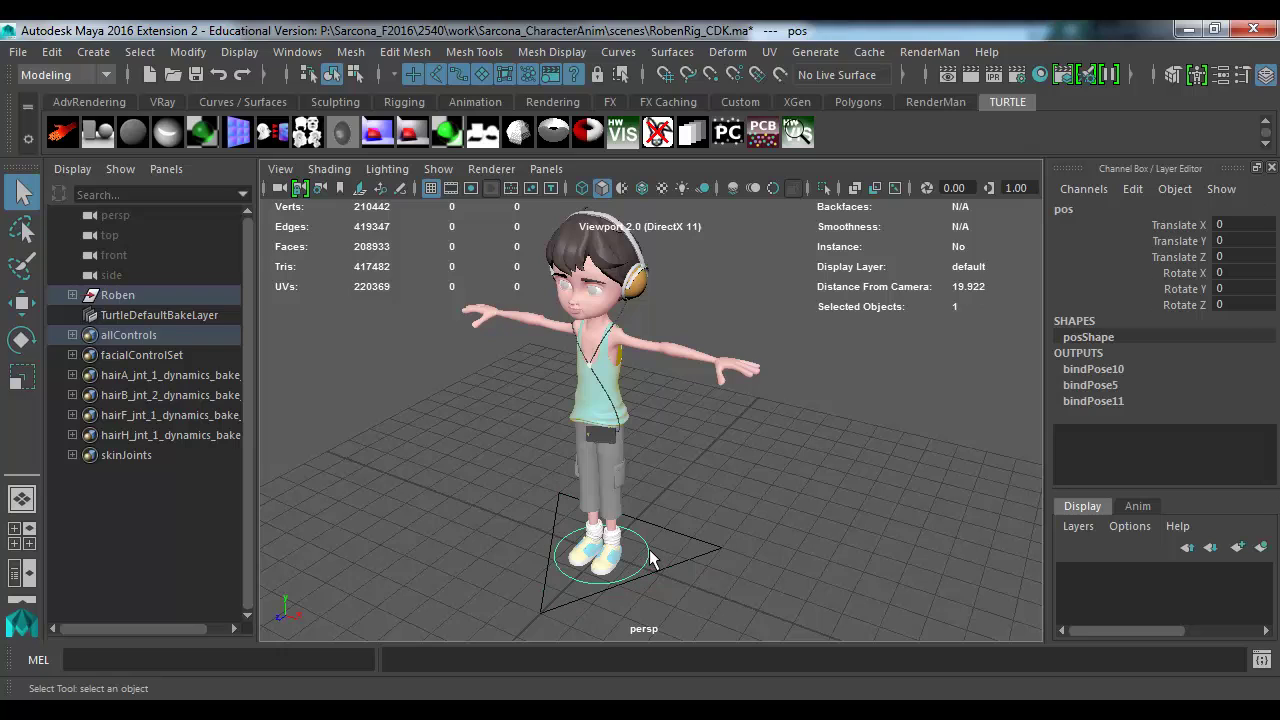
left_click(682, 552)
left_click(699, 539)
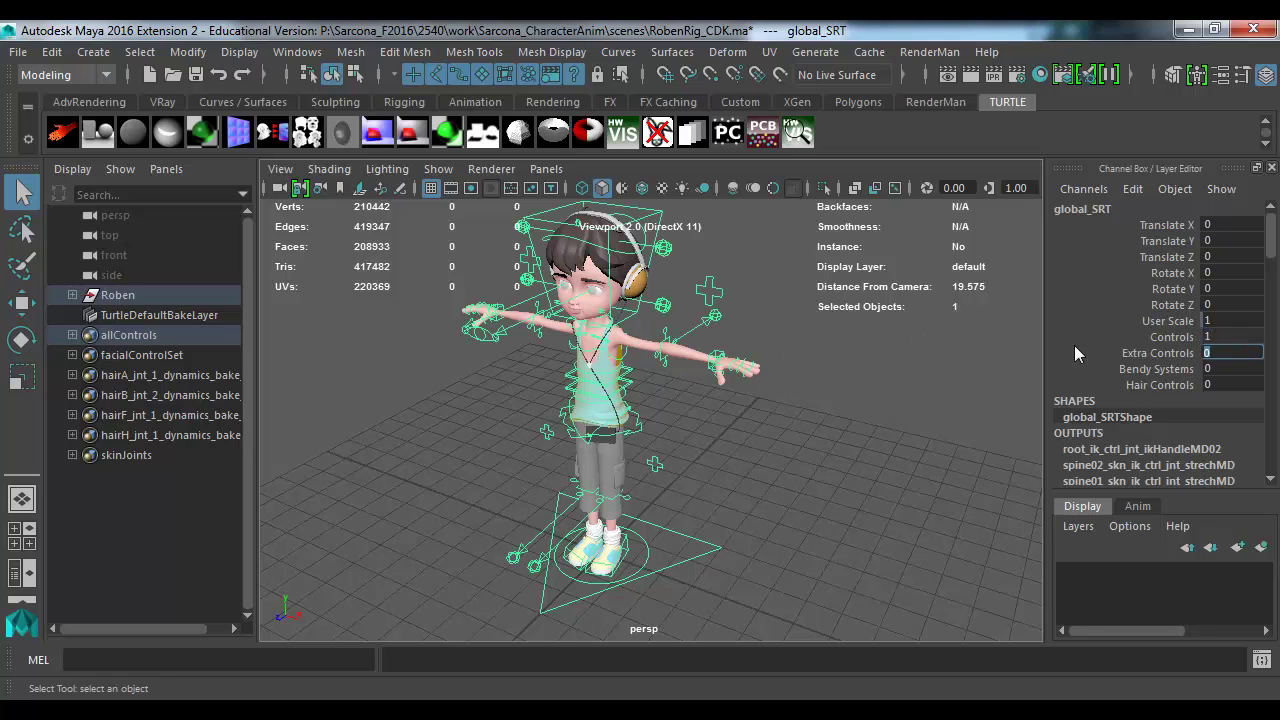
Step: Try rotating the star-shaped fly_ctrl above the head by about 49 degrees in Z, and undo the rotation
left_click_drag(870, 352, 722, 488, "alt")
scroll(722, 488, "up", 5)
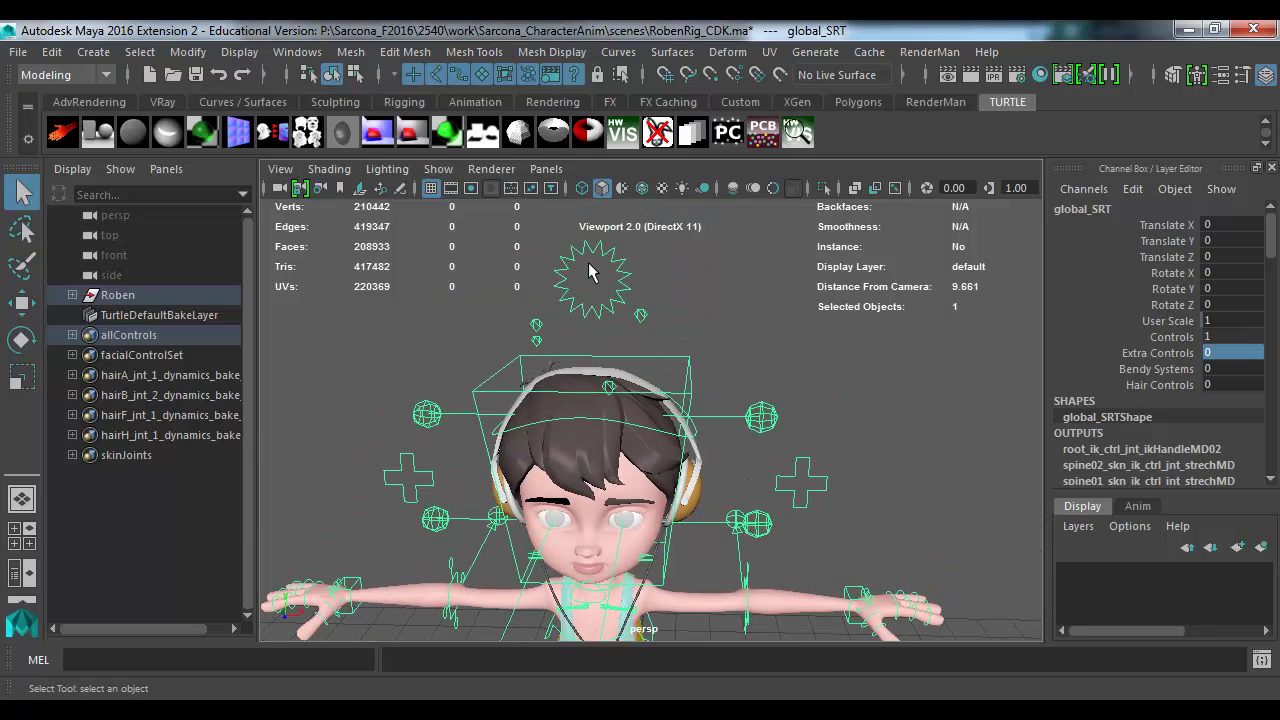
left_click(617, 243)
key("e")
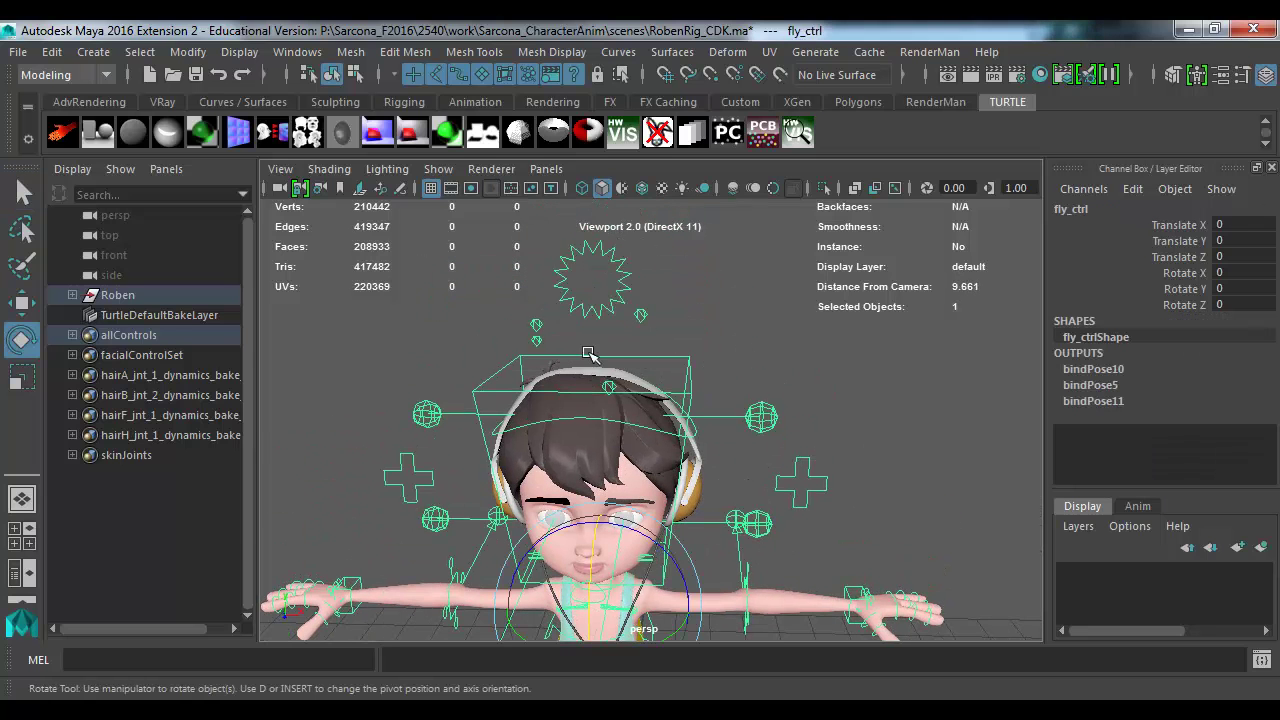
left_click_drag(636, 524, 562, 502)
key("ctrl+z")
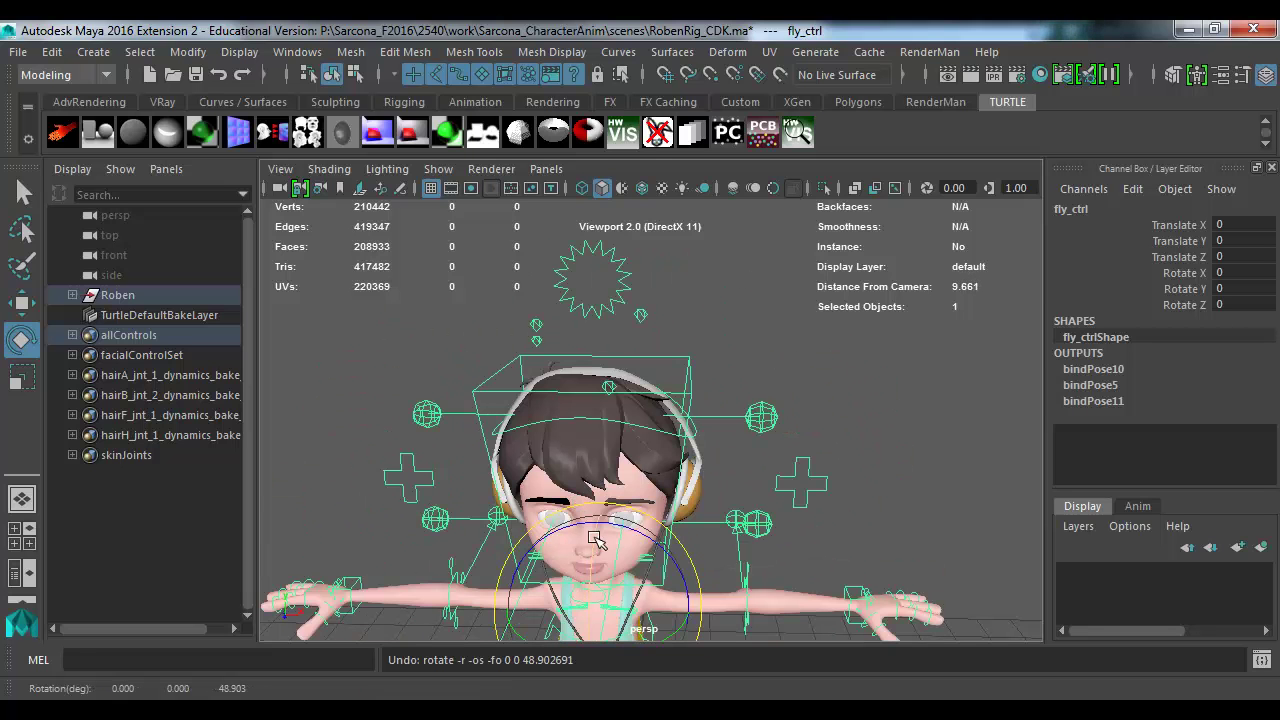
Step: Try lifting the character with fly_ctrl to about 2.03 in Translate Y, and undo the move
key("w")
key("f")
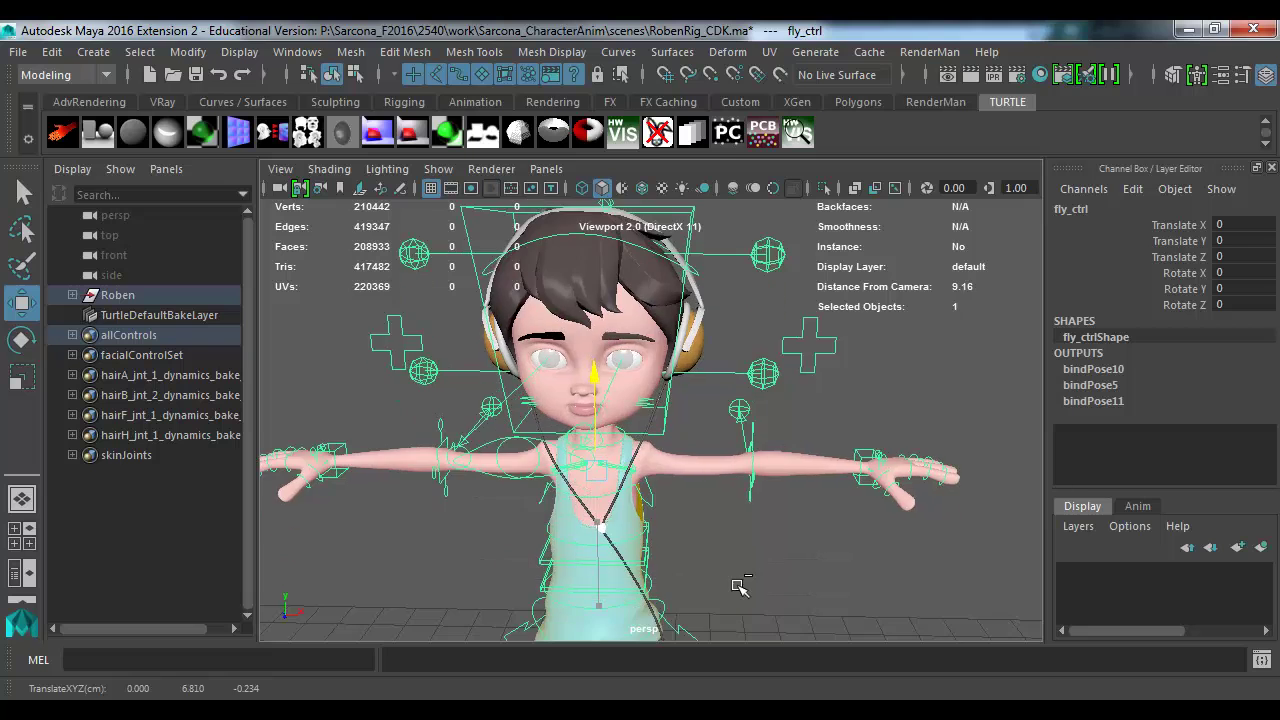
scroll(738, 586, "down", 5)
middle_click_drag(690, 520, 592, 432)
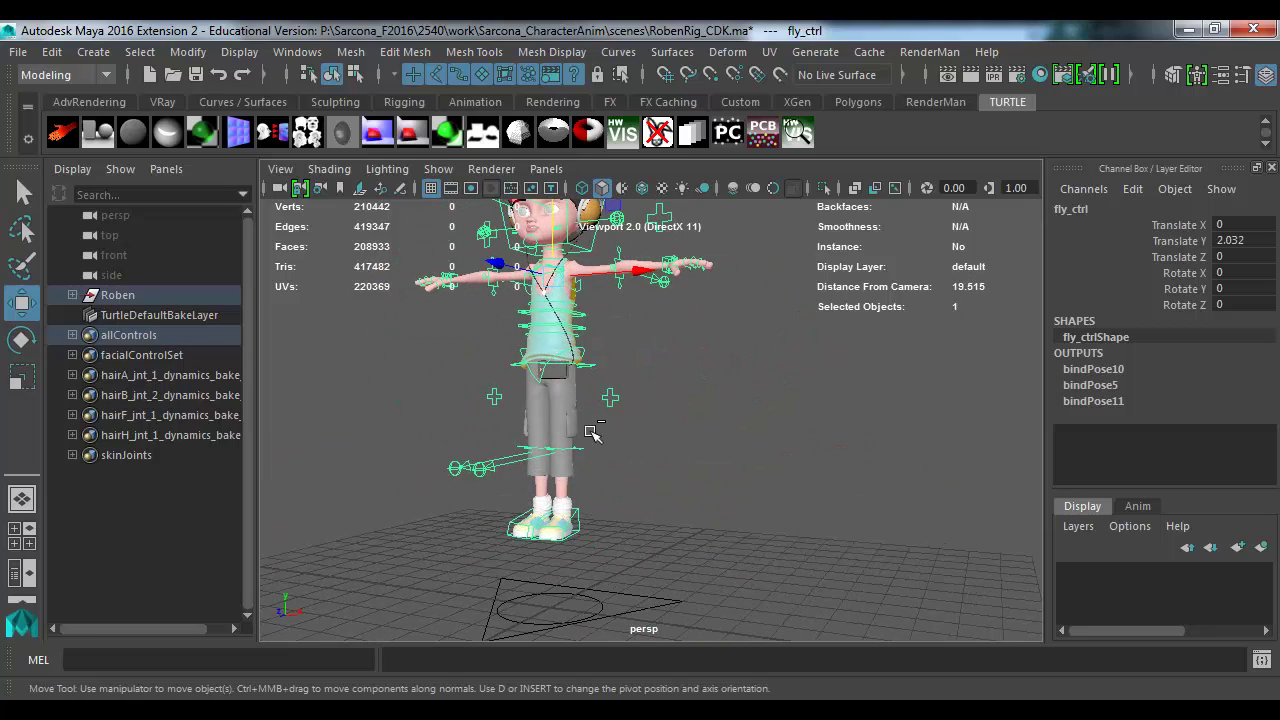
key("ctrl+z")
key("f")
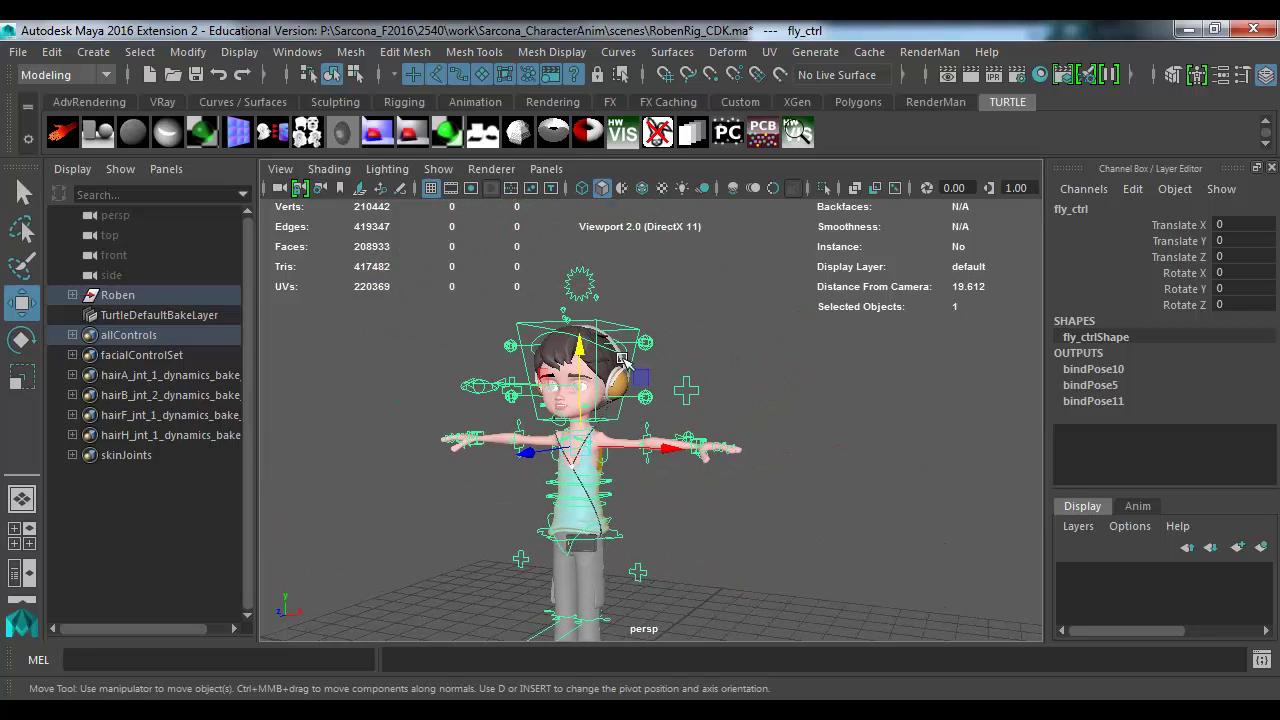
Step: Try turning the head by rotating head_skn_ctrl to about -70, -37 and -34 degrees in X, Y and Z, and undo it
left_click(607, 352)
key("e")
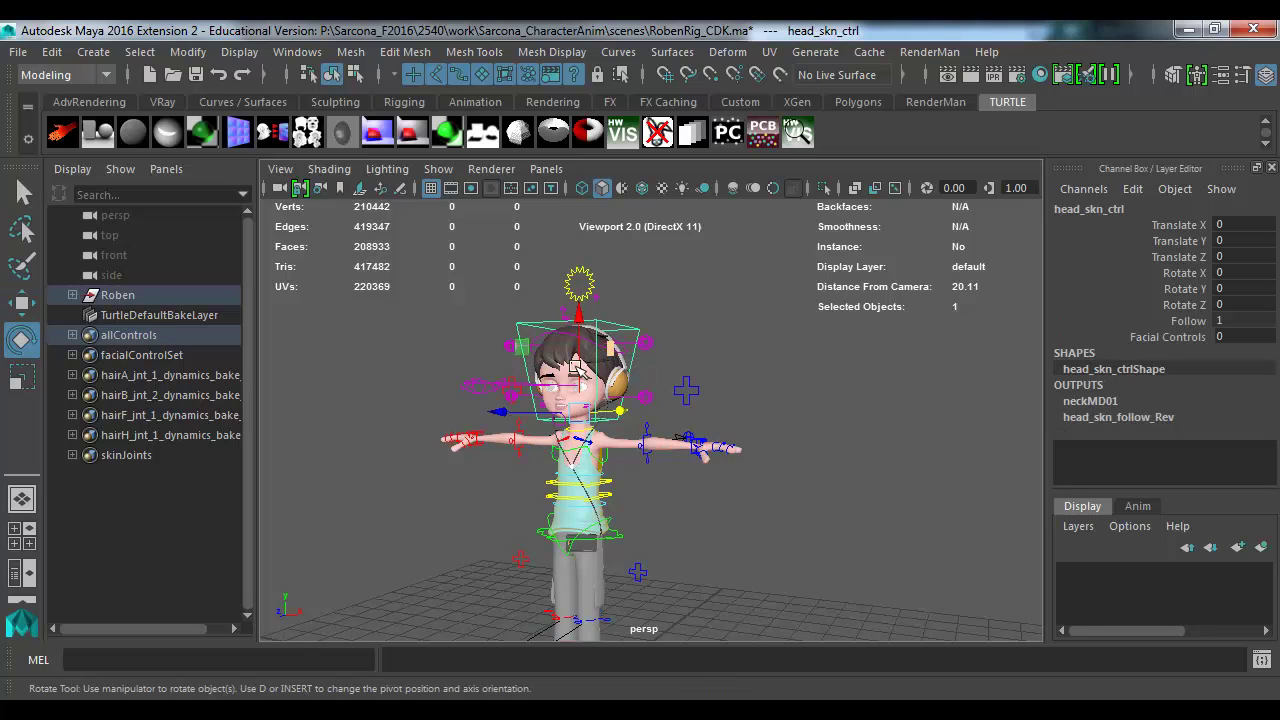
left_click_drag(600, 360, 521, 407)
key("ctrl+z")
key("ctrl+z")
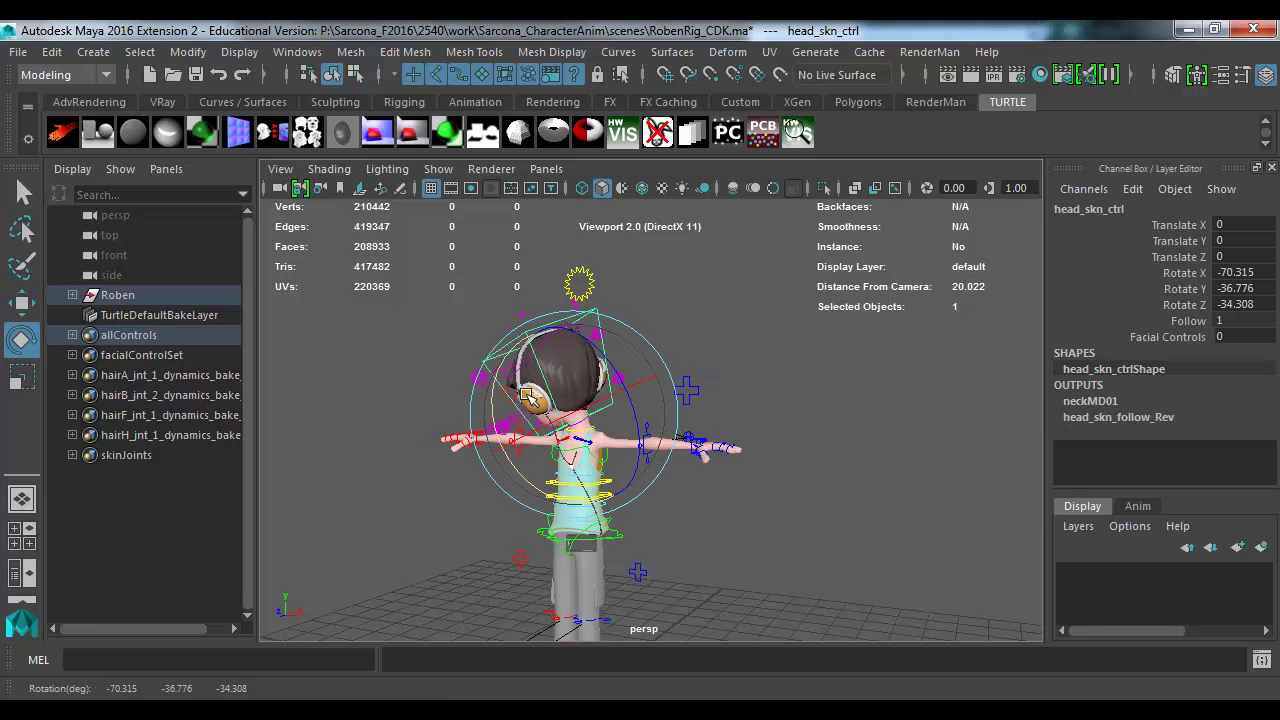
Step: Try moving head_skn_ctrl, undo the move and frame the head in the view
key("w")
left_click_drag(636, 430, 643, 205)
key("ctrl+z")
key("f")
left_click_drag(781, 368, 843, 359, "alt")
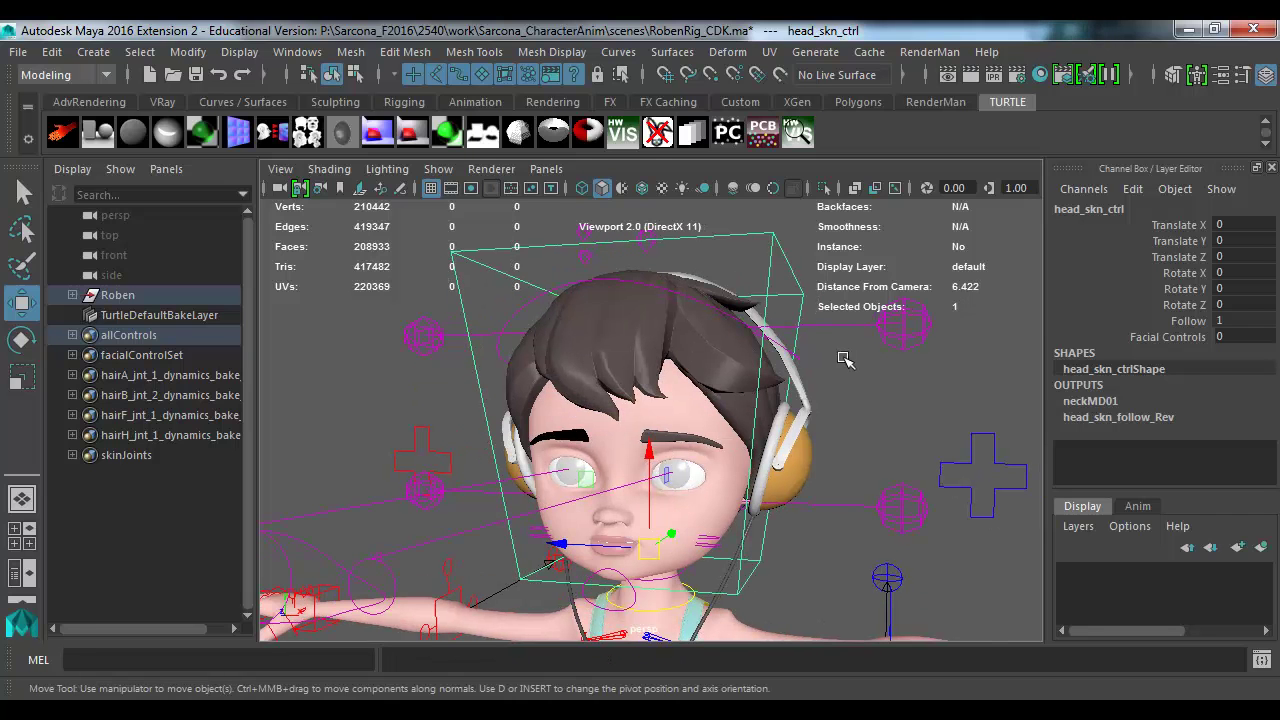
Step: Set Controls to 0 and Extra Controls to 1 on global_SRT, the control at the character's feet
left_click(995, 470)
key("a")
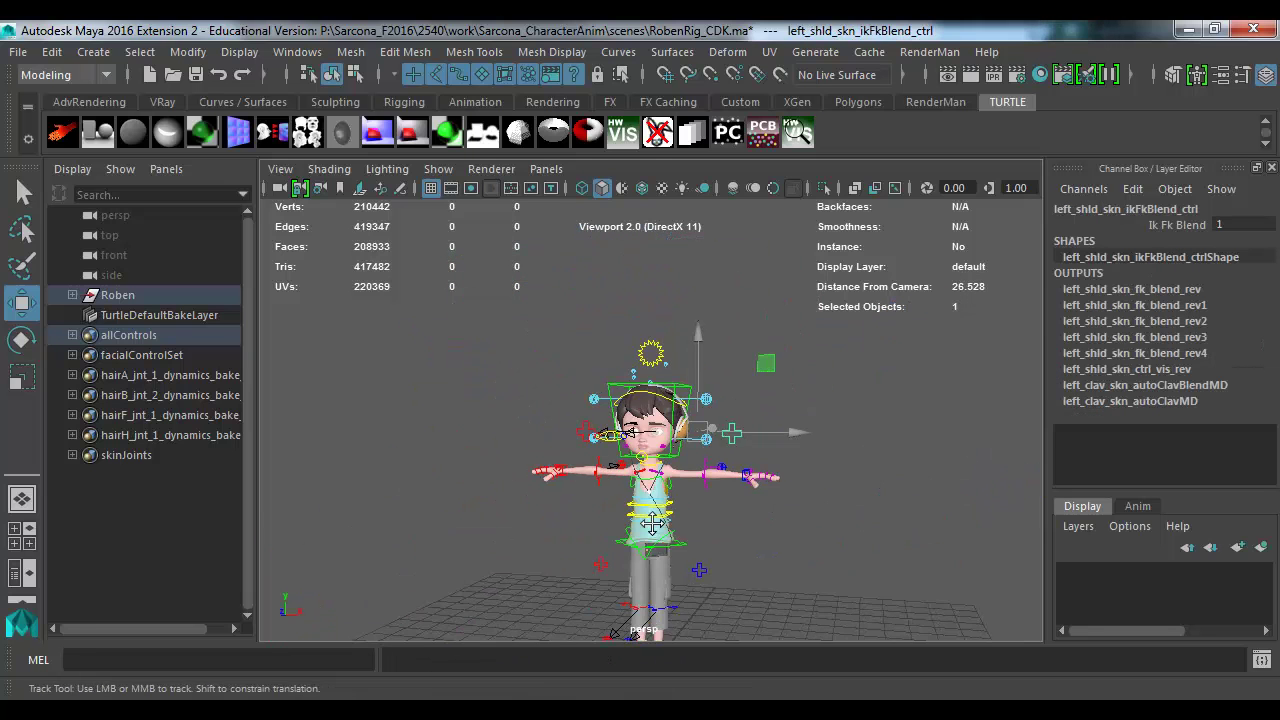
left_click_drag(620, 400, 605, 430, "alt")
left_click(658, 445)
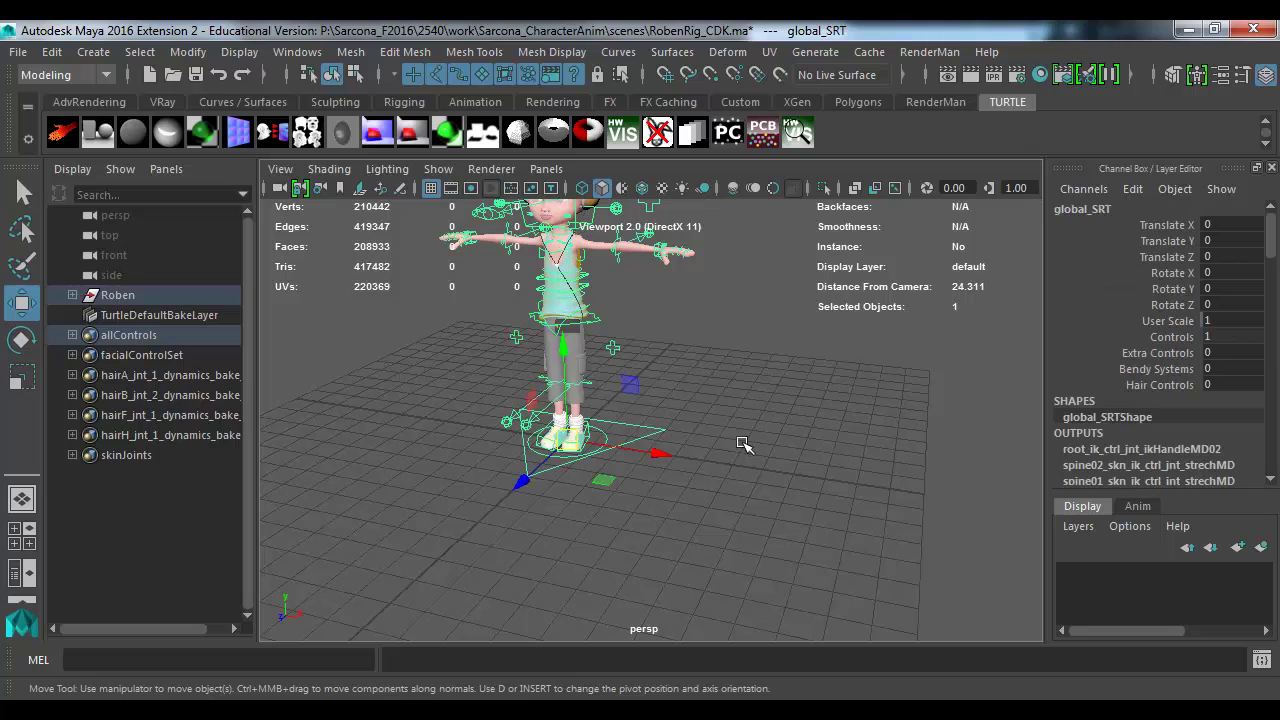
double_click(1219, 350)
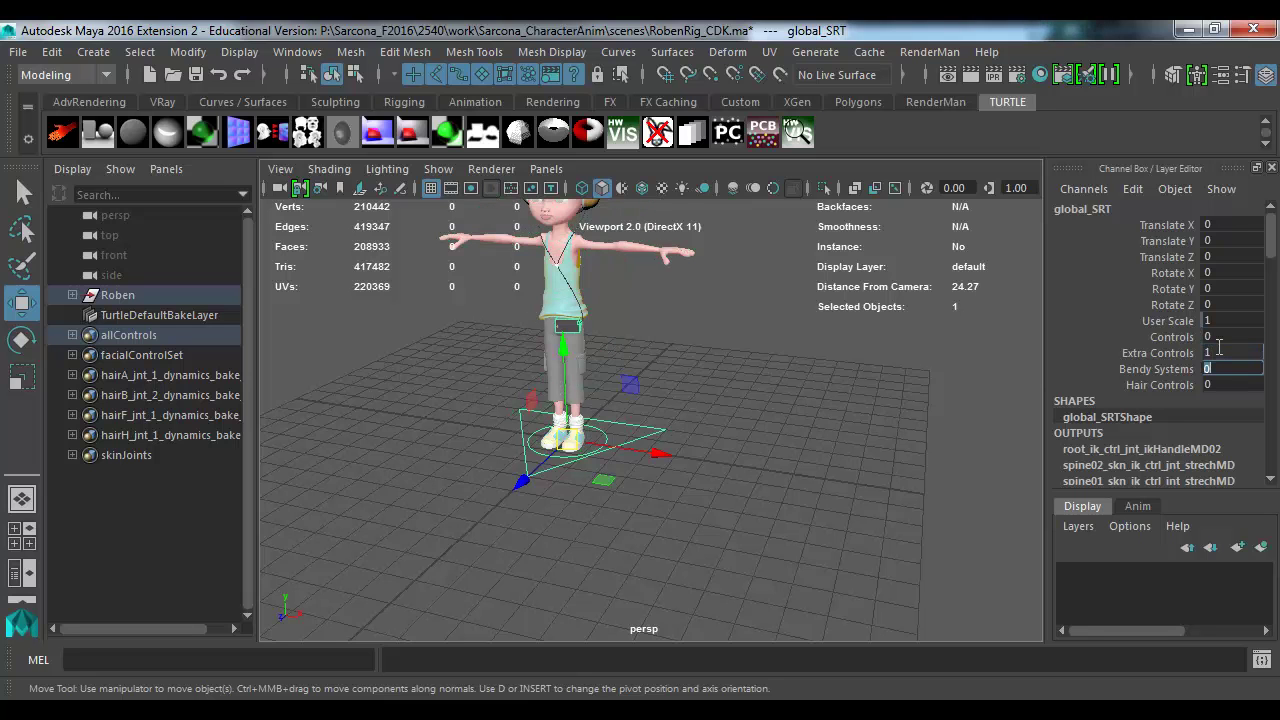
Step: Try moving the control box around the device at the character's hip, and undo the move
right_click_drag(900, 348, 840, 398, "alt")
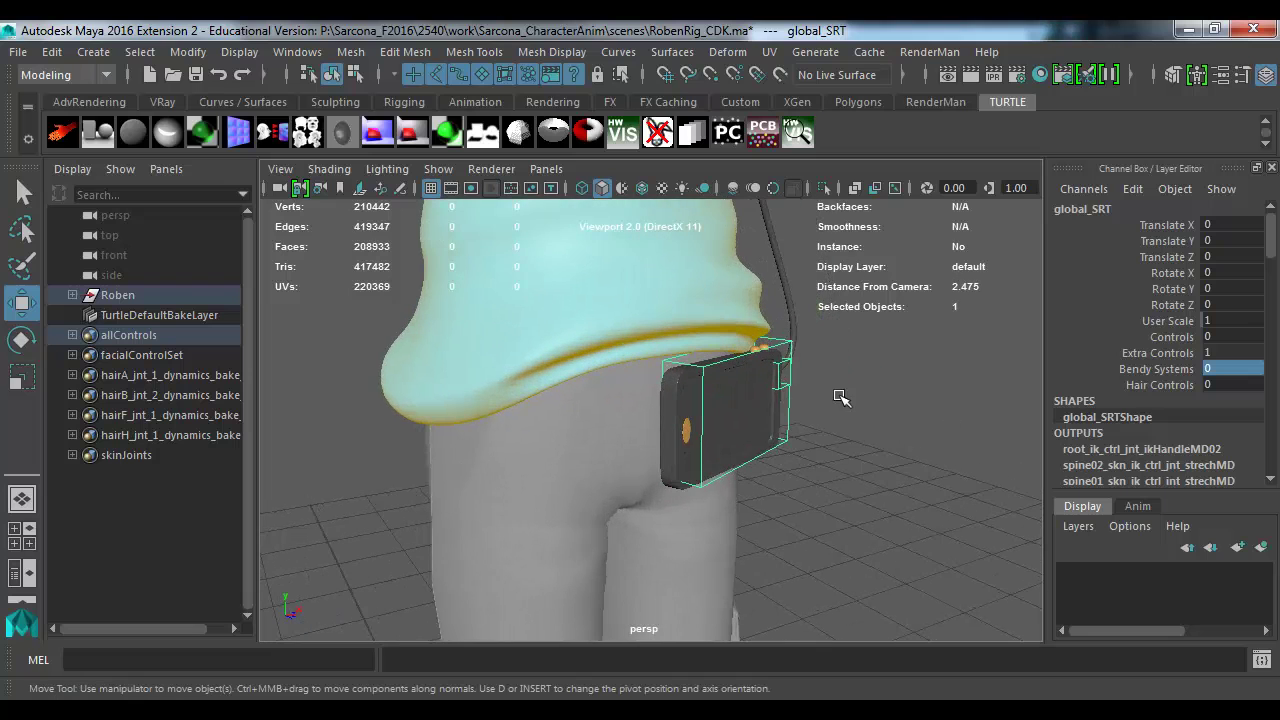
left_click(789, 398)
middle_click_drag(857, 403, 932, 378)
key("ctrl+z")
key("ctrl+z")
left_click_drag(917, 390, 814, 514, "alt")
right_click_drag(814, 514, 705, 565, "alt")
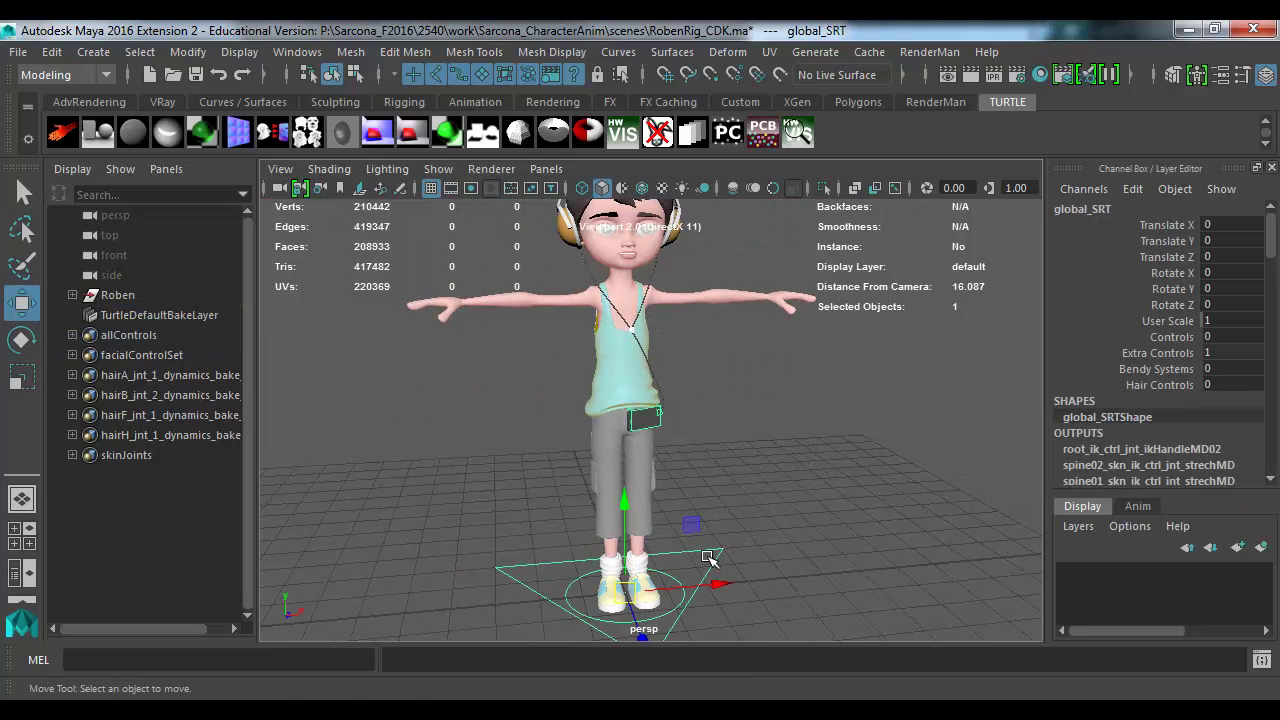
Step: Set Extra Controls to 0 and Bendy Systems to 1 on global_SRT
left_click(889, 474)
left_click_drag(719, 558, 717, 561)
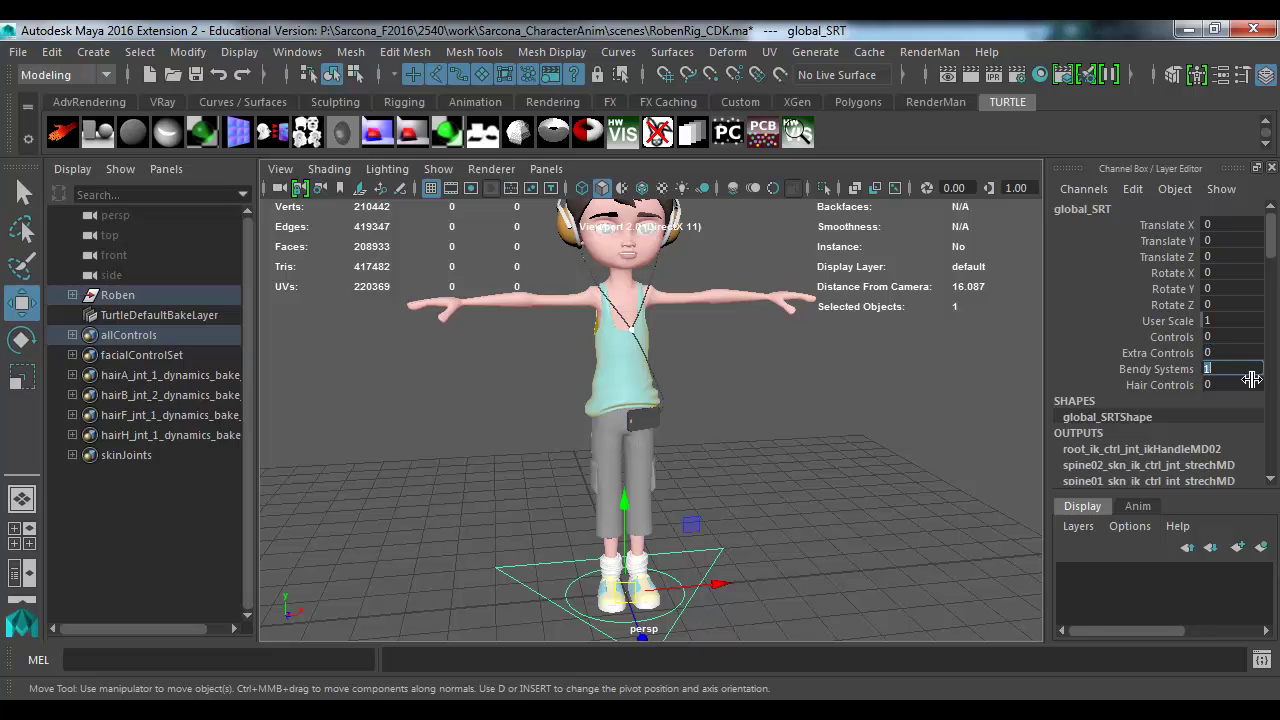
key("Return")
Step: Try moving the character with the star-shaped fly_ctrl above the head, and undo the move
left_click_drag(825, 393, 700, 362, "alt")
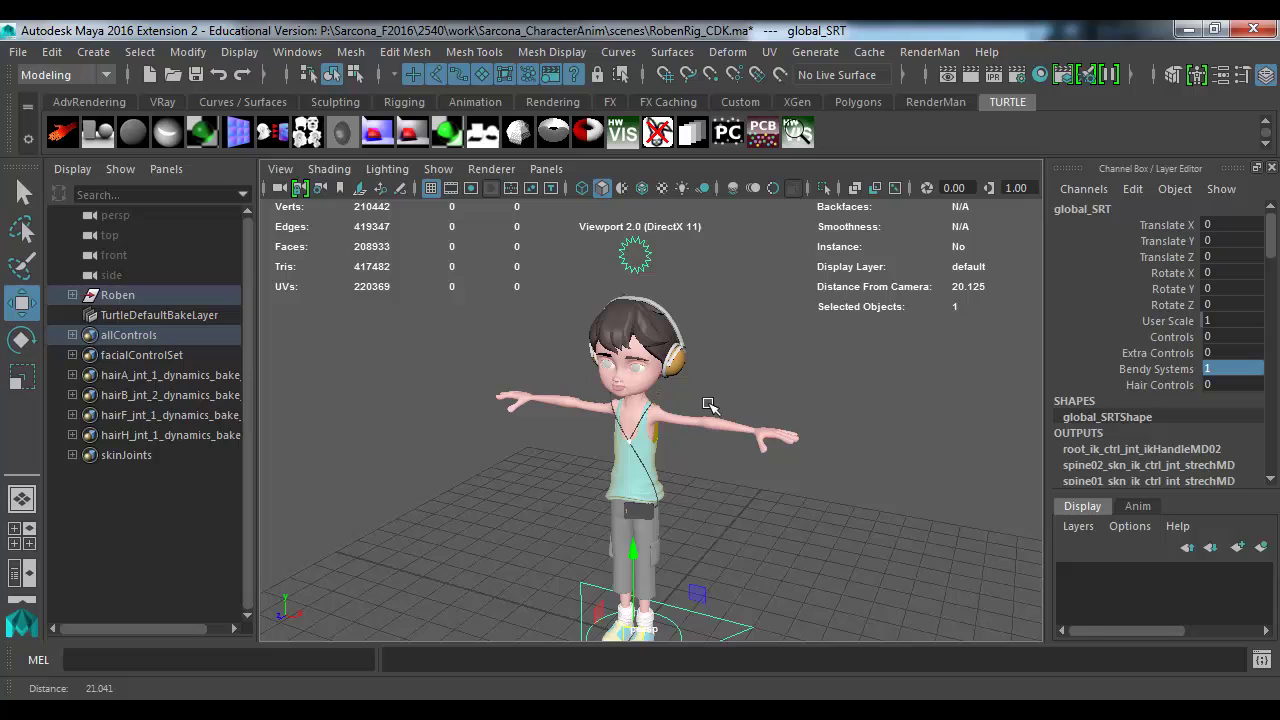
left_click(638, 248)
left_click_drag(638, 327, 686, 400)
key("ctrl+z")
left_click_drag(736, 553, 683, 378, "alt")
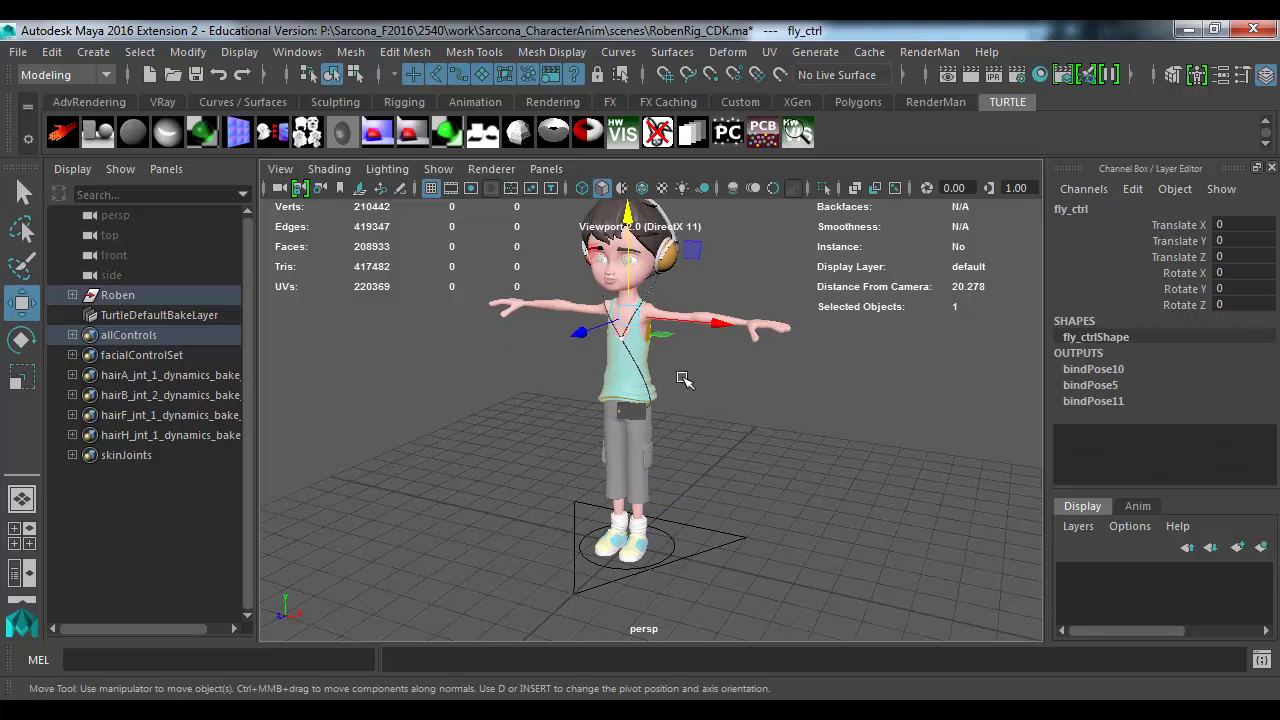
Step: Set Controls to 1 on global_SRT to show the body controls
left_click(740, 572)
left_click(1225, 337)
type("1")
key("Tab")
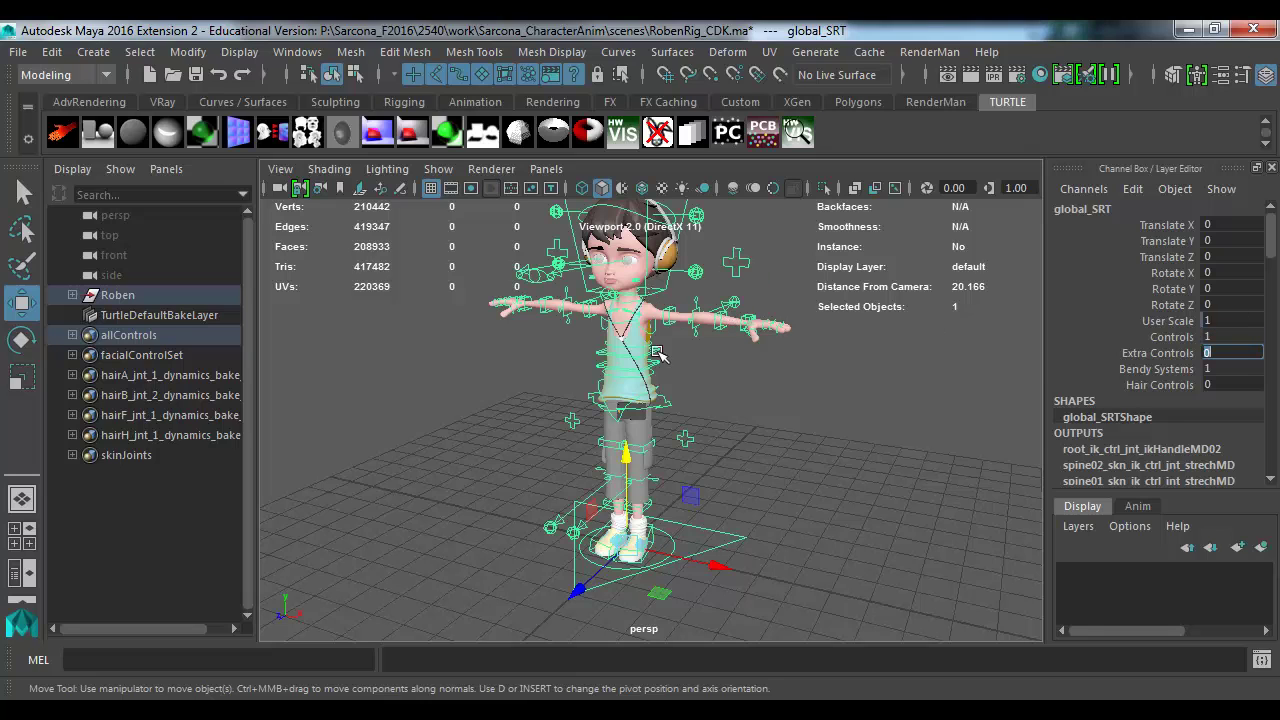
Step: Try lowering the body with COG_ctrl at the waist so the knees bend, and undo the move
left_click(658, 396)
left_click_drag(627, 390, 638, 432)
key("ctrl+z")
key("ctrl+z")
key("ctrl+z")
key("ctrl+z")
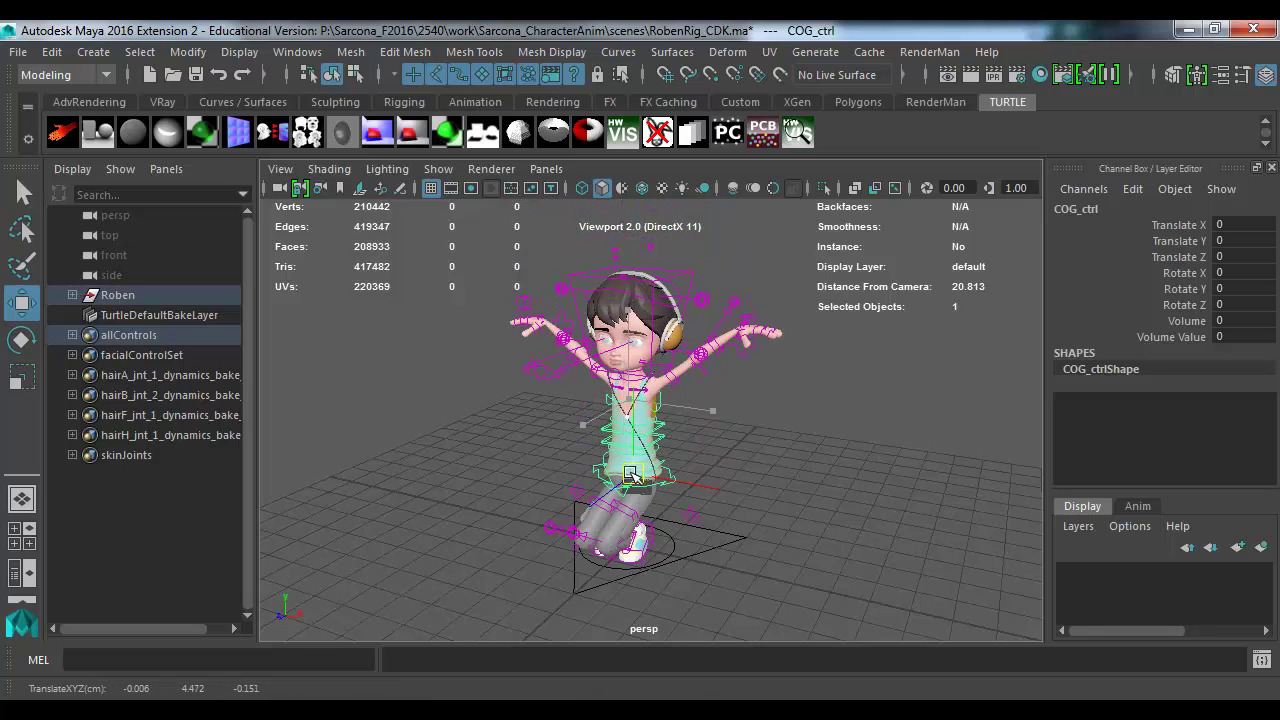
Step: Switch Bendy Systems on global_SRT to 0 and back to 1 to compare the displayed controls
left_click(726, 534)
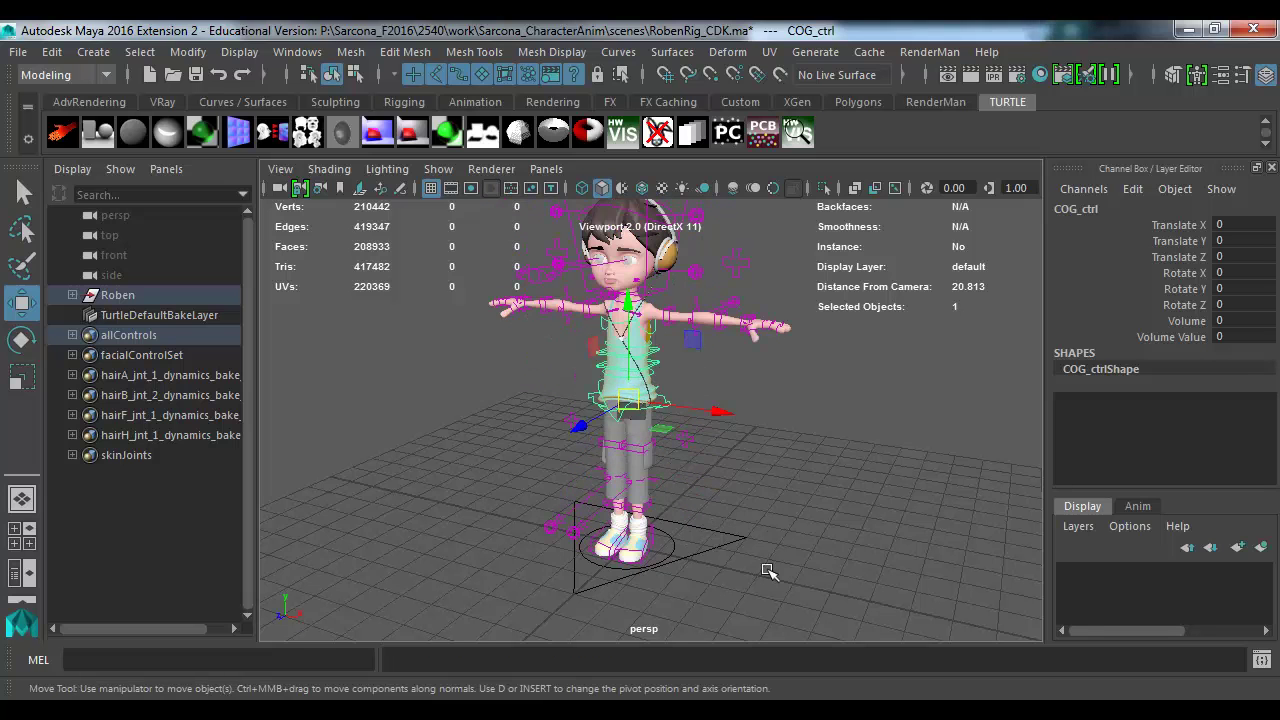
type("0")
key("Return")
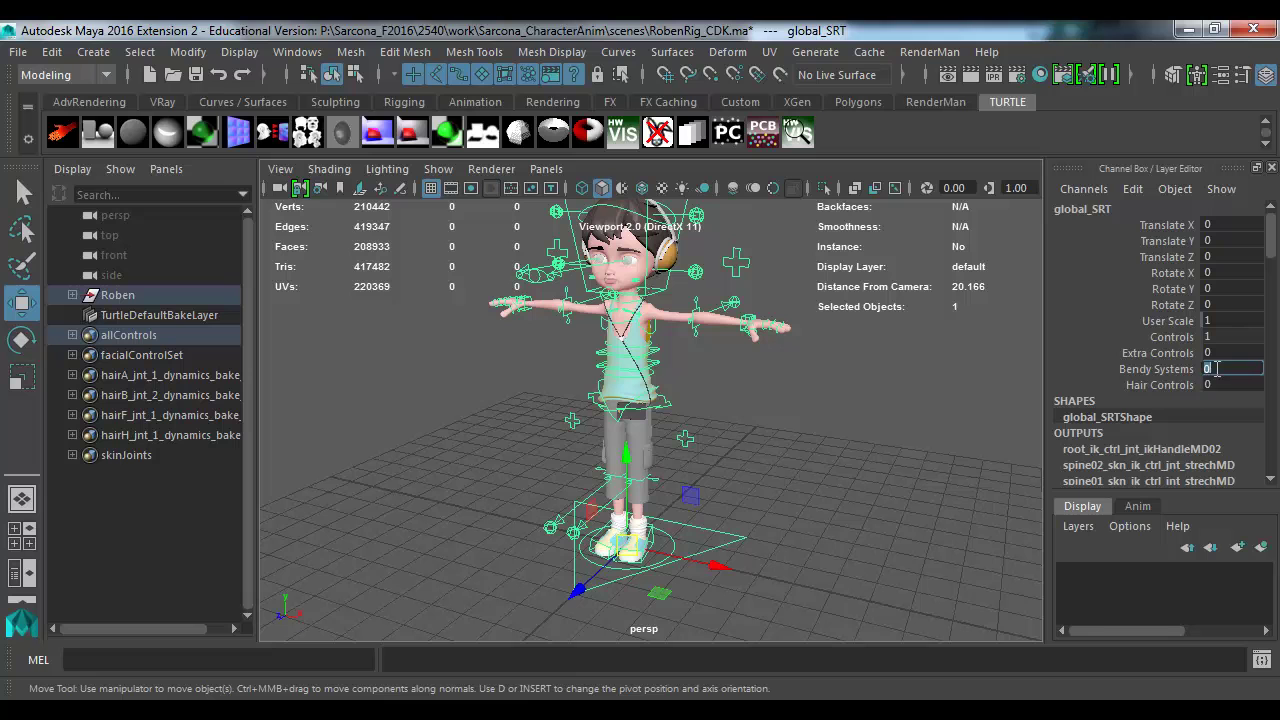
key("Tab")
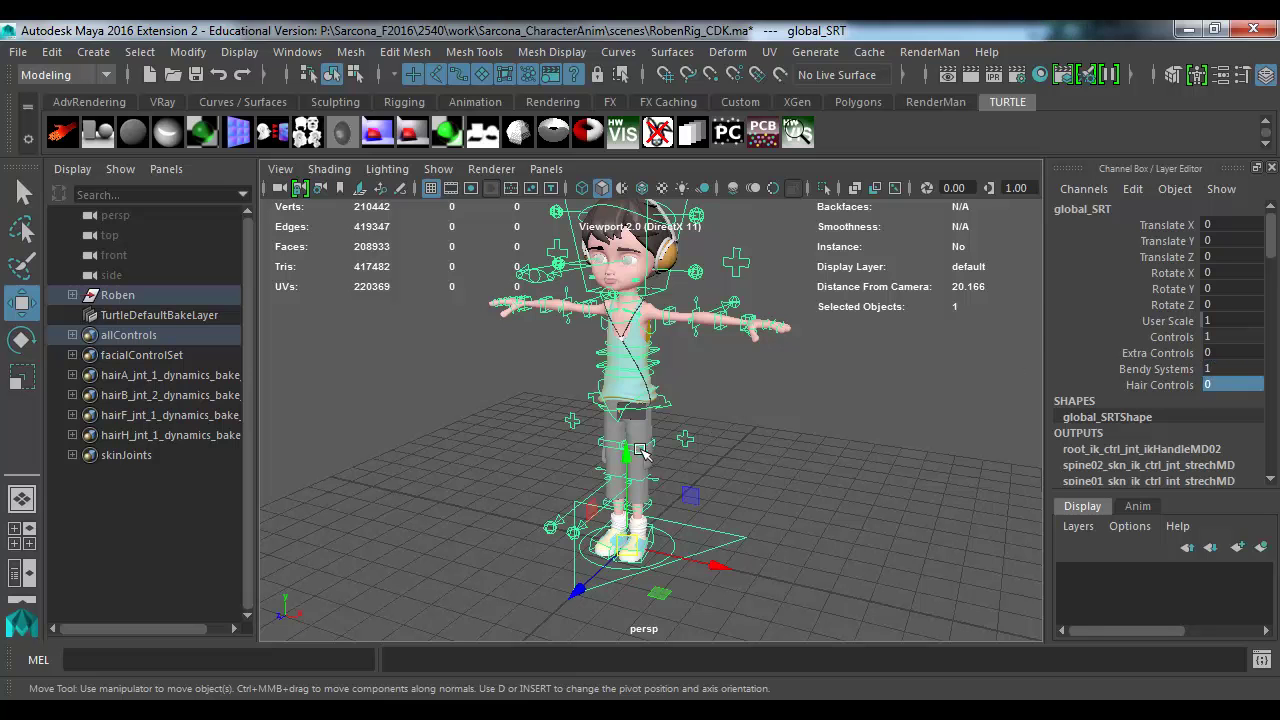
Step: Try bowing both thighs outward with left_thigh_skn_MidFlexi_ctrl and right_thigh_skn_MidFlexi_ctrl, and undo the moves
left_click(640, 452)
key("f")
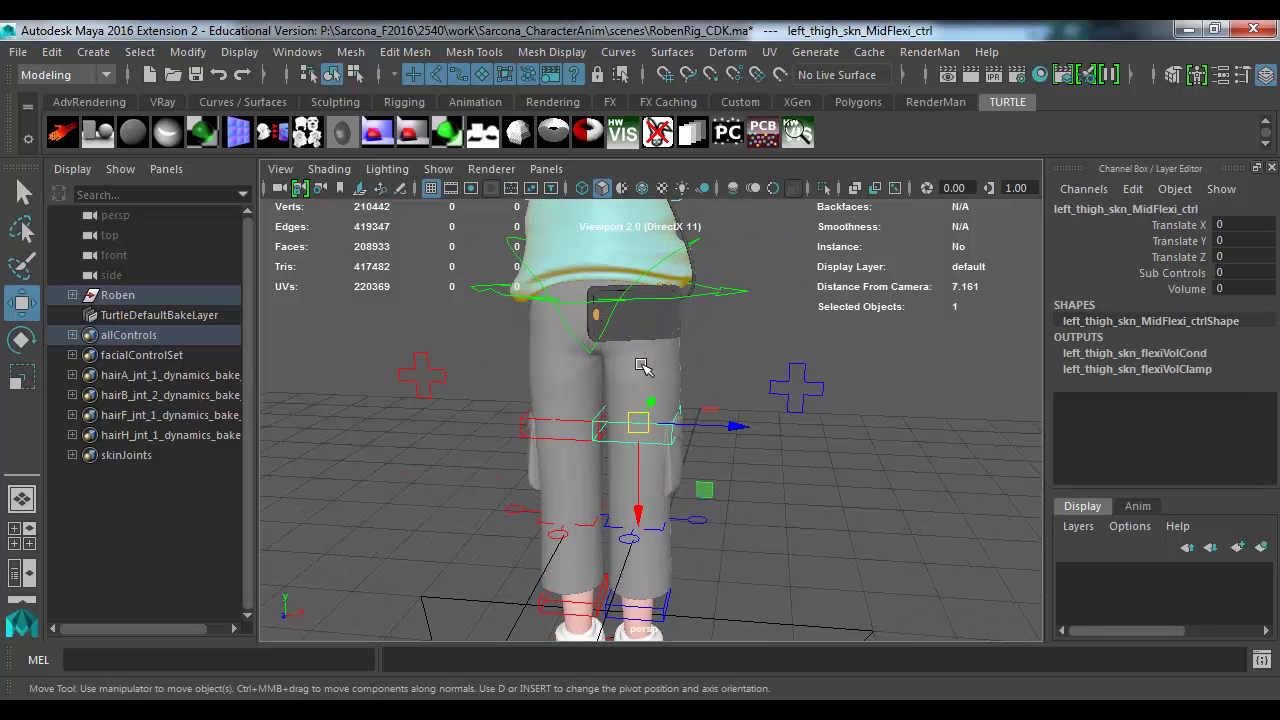
middle_click_drag(643, 425, 545, 430)
left_click(530, 427)
scroll(814, 434, "down", 5)
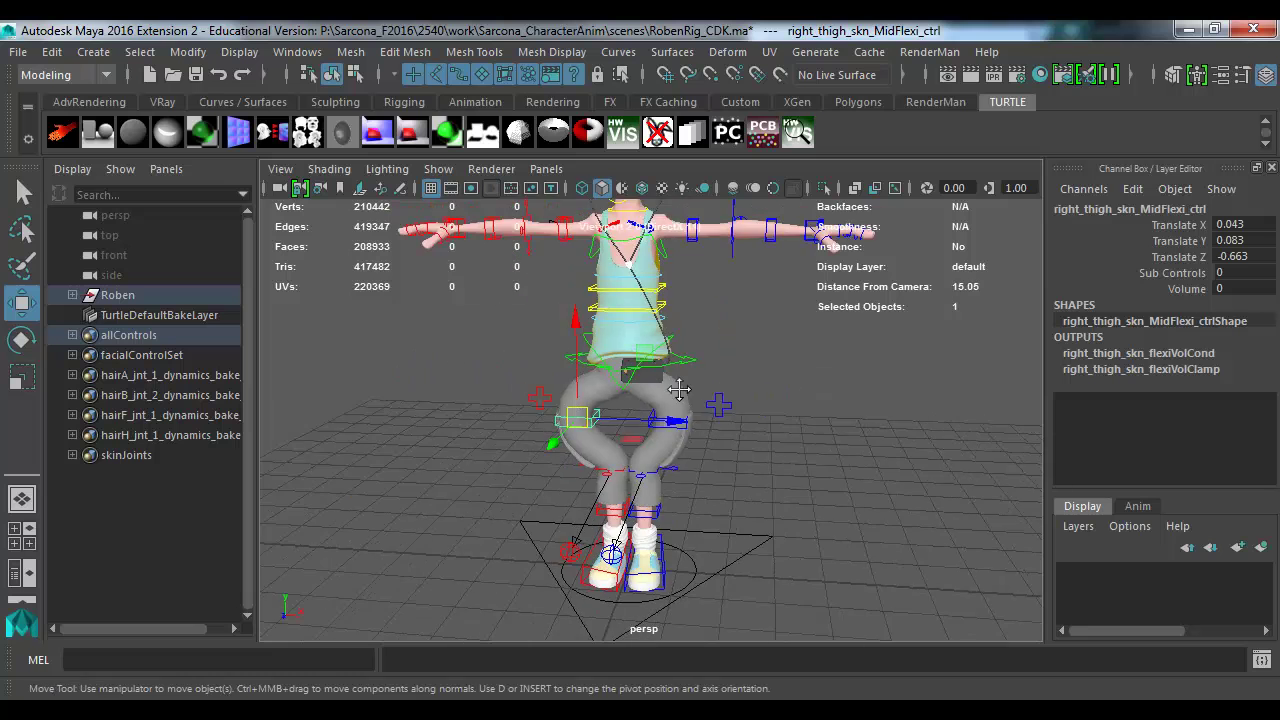
left_click_drag(800, 430, 703, 432, "alt")
key("ctrl+z")
key("ctrl+z")
key("ctrl+z")
key("ctrl+z")
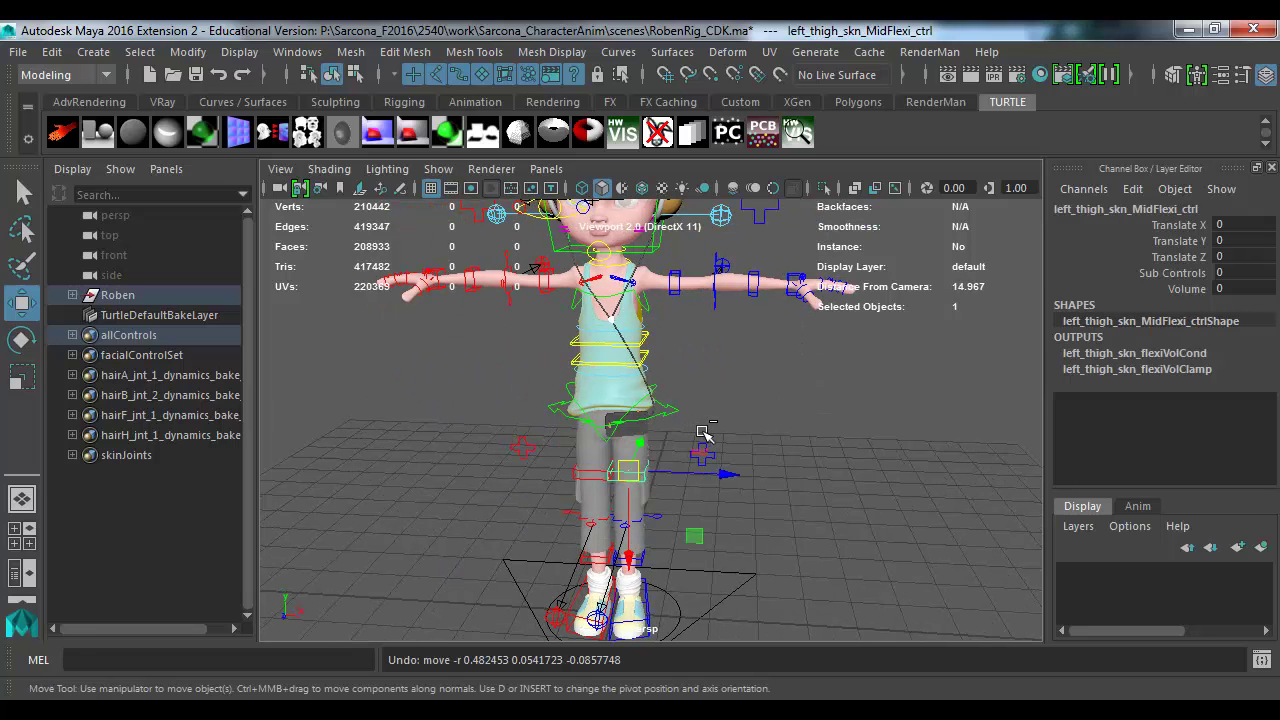
Step: Set Bendy Systems to 0 and Hair Controls to 1 on global_SRT, and select hairF_jnt_1dynJnt_3FK_ctrl on the head
left_click(754, 577)
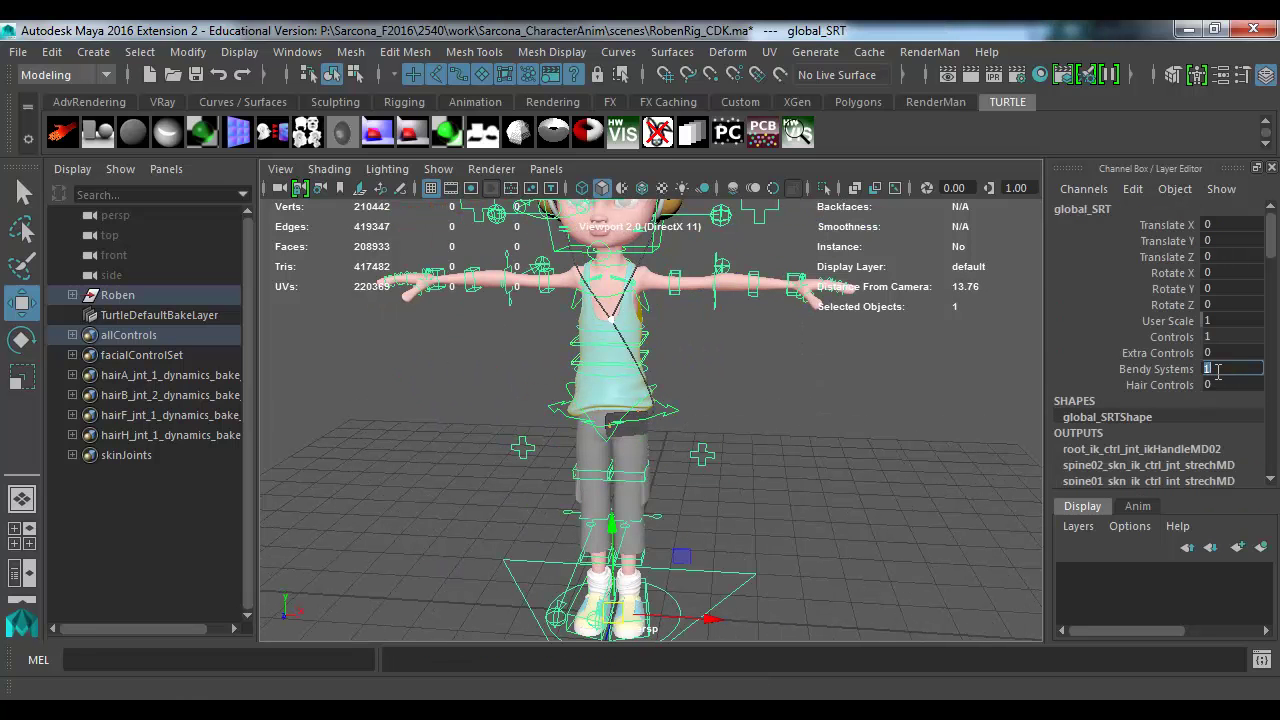
key("Return")
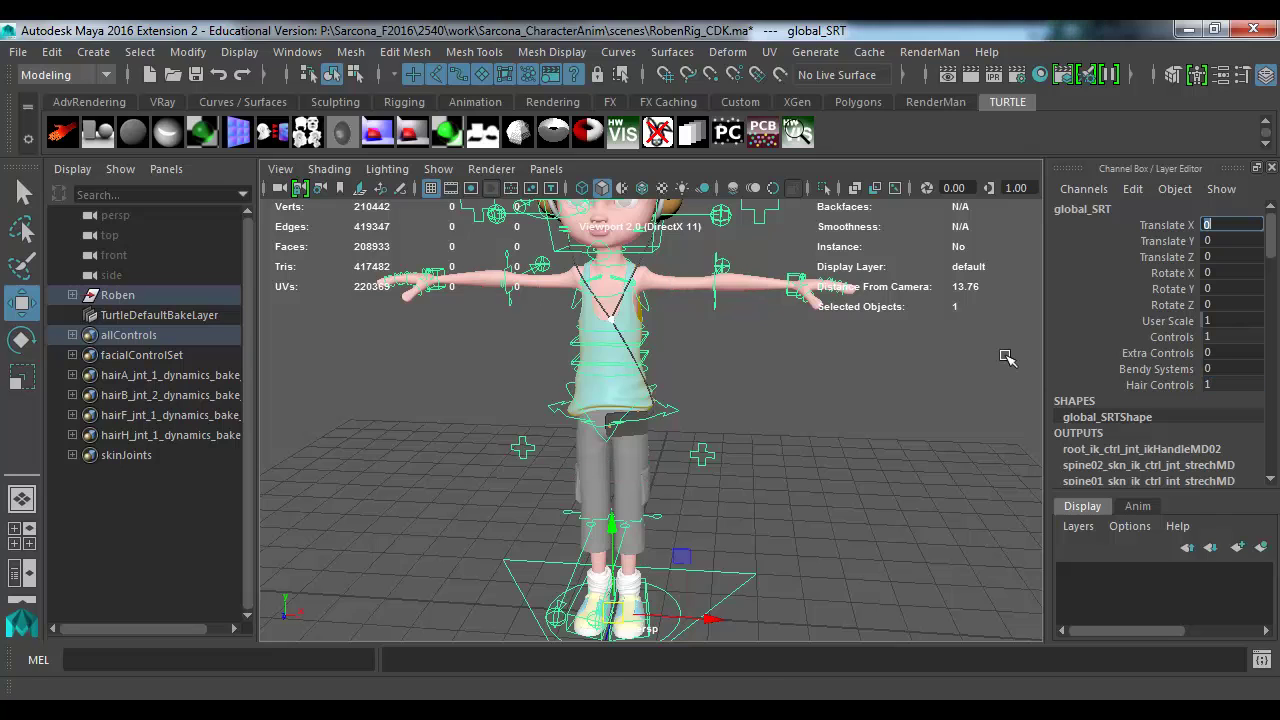
scroll(1007, 357, "up", 3)
left_click_drag(1007, 357, 725, 416, "alt")
left_click(728, 402)
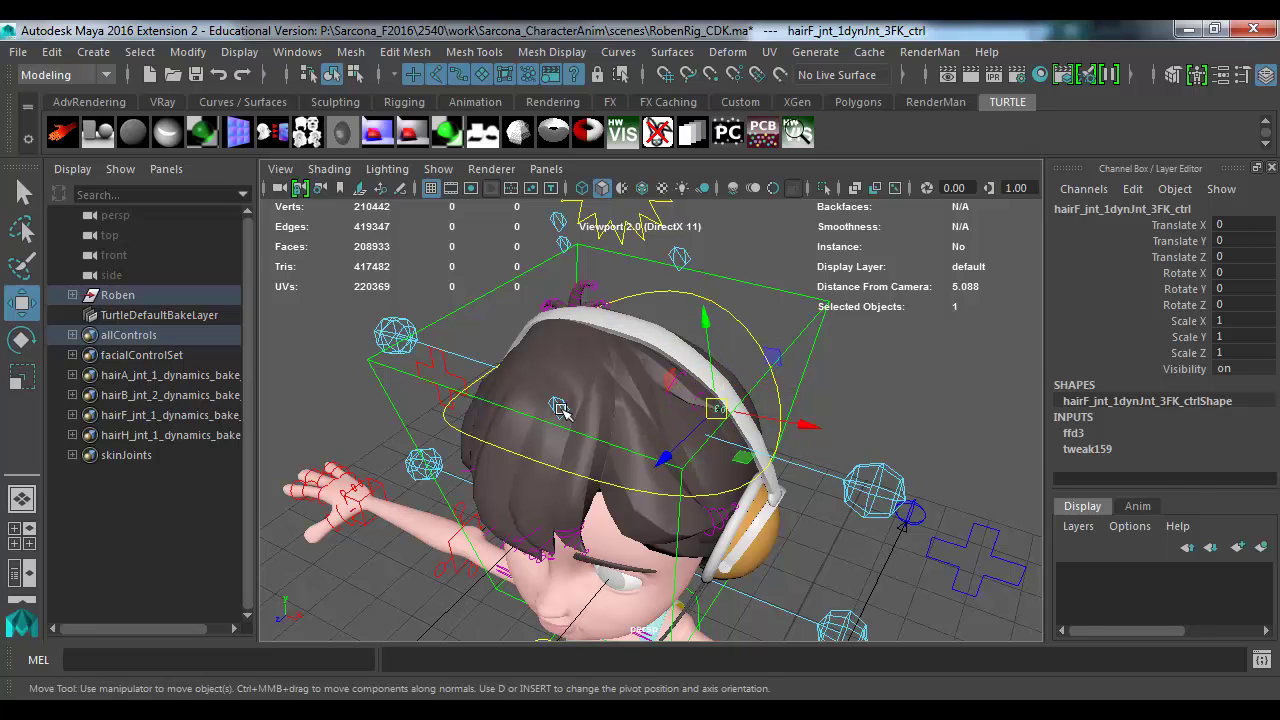
Step: Raise hairH_jnt_1_ctrl on top of the head to about 0.92 in Translate Y and start playback
left_click(562, 406)
left_click_drag(566, 408, 705, 367)
key("alt+v")
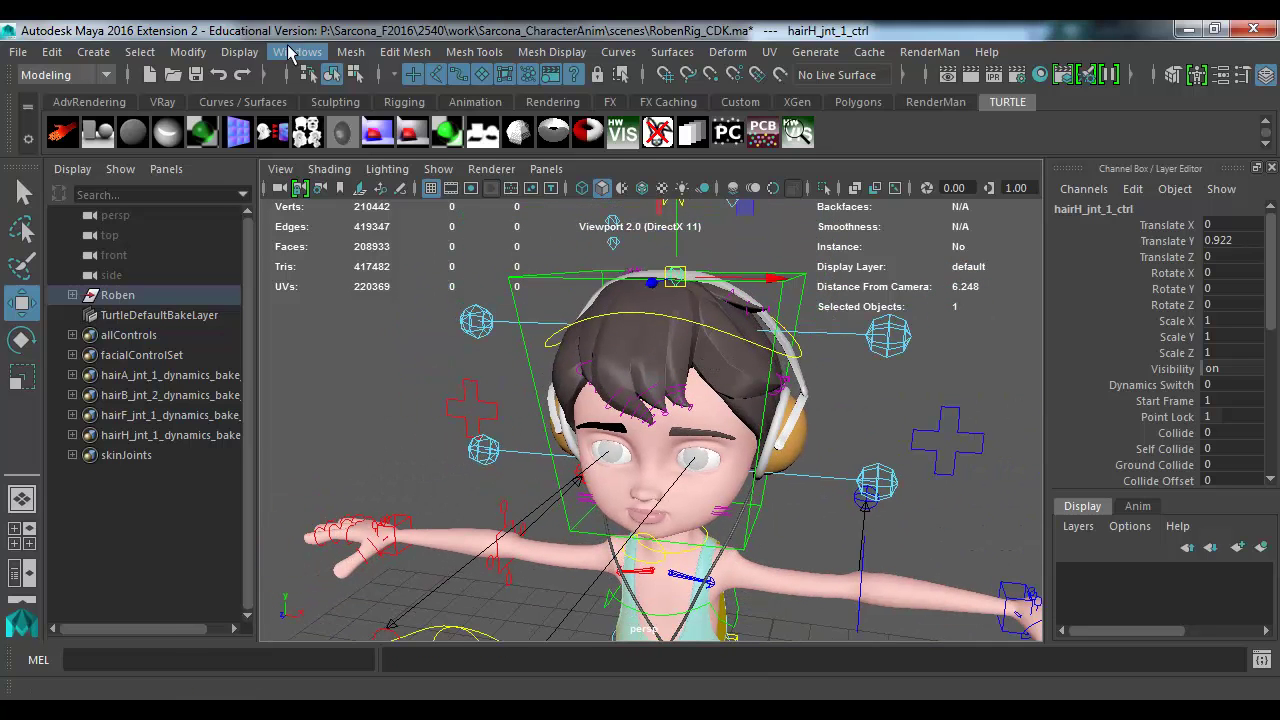
Step: Show all UI elements to bring up the time and range sliders, and close the Tool Settings
left_click(239, 51)
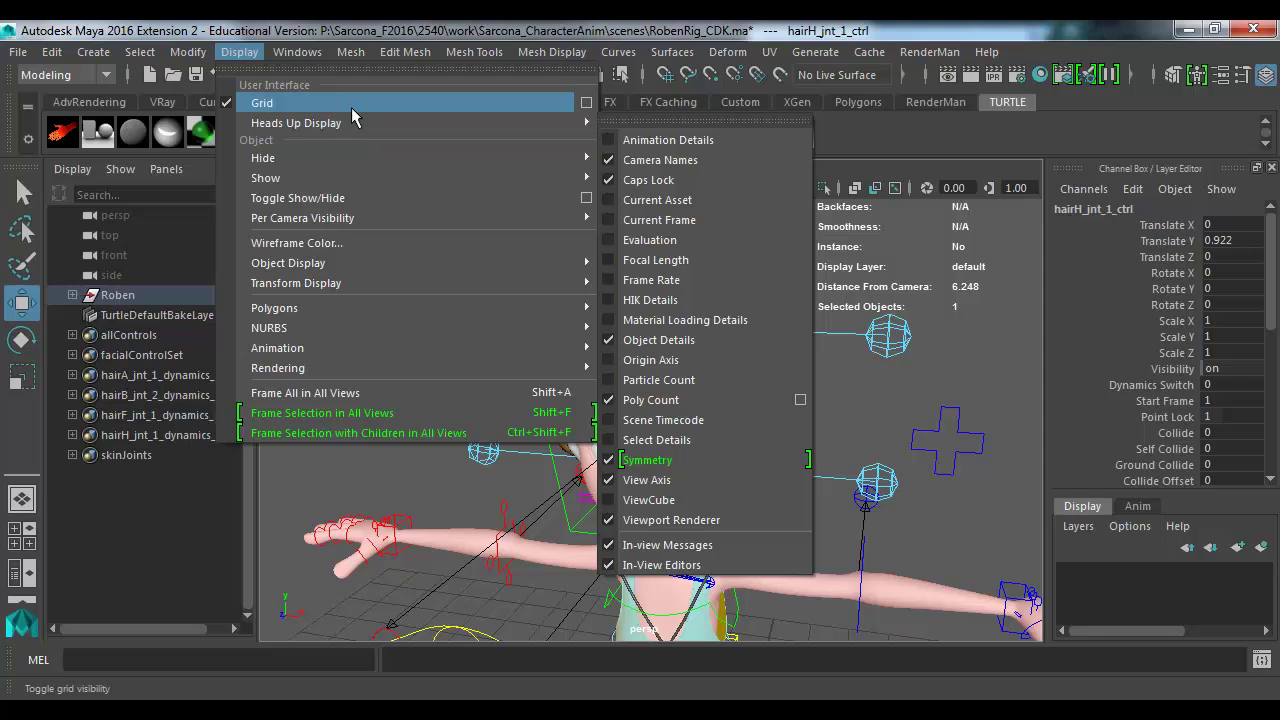
mouse_move(297, 51)
mouse_move(421, 200)
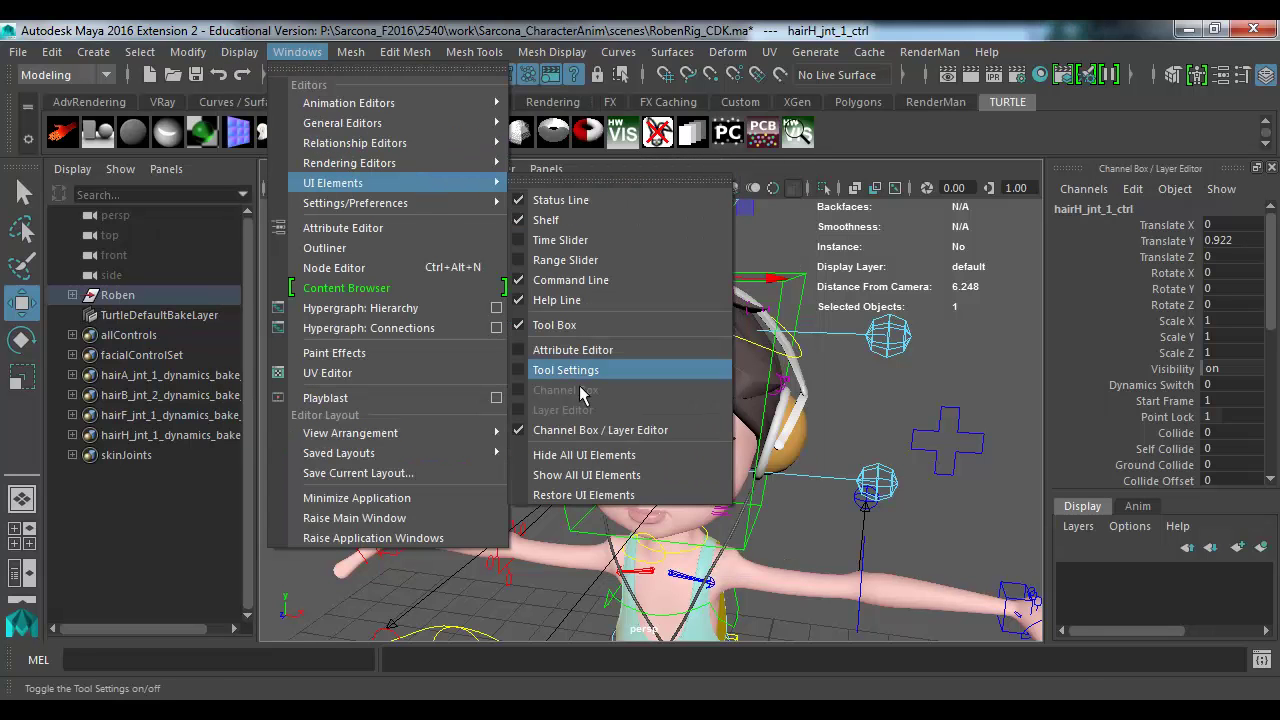
left_click(590, 474)
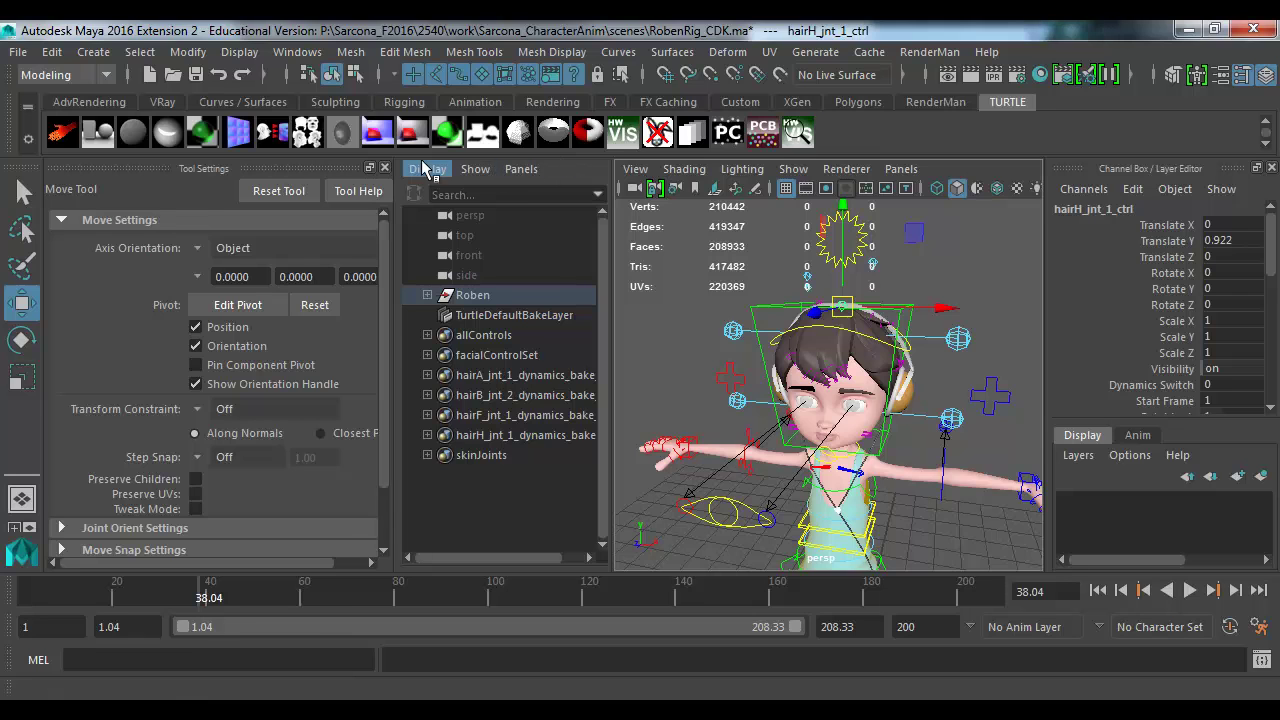
left_click(384, 168)
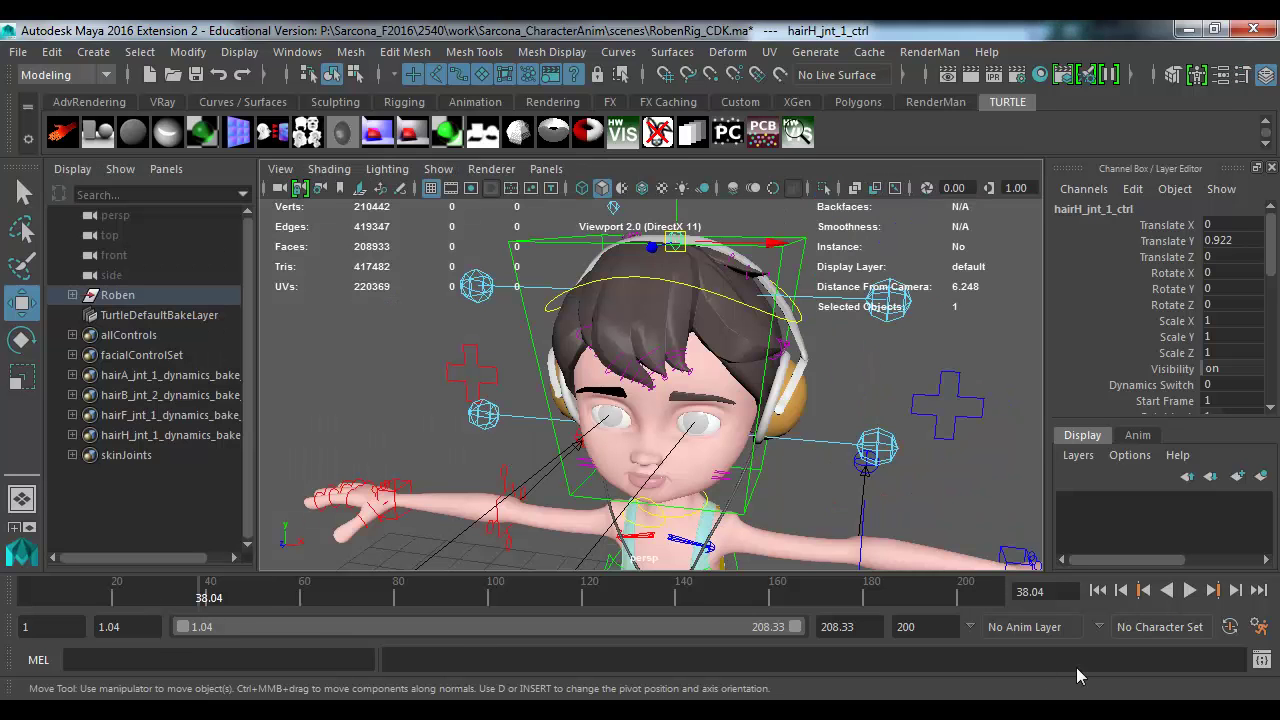
Step: Set the playback range start to frame 1, play the timeline from the start and stop playback
double_click(108, 626)
type("1")
key("Tab")
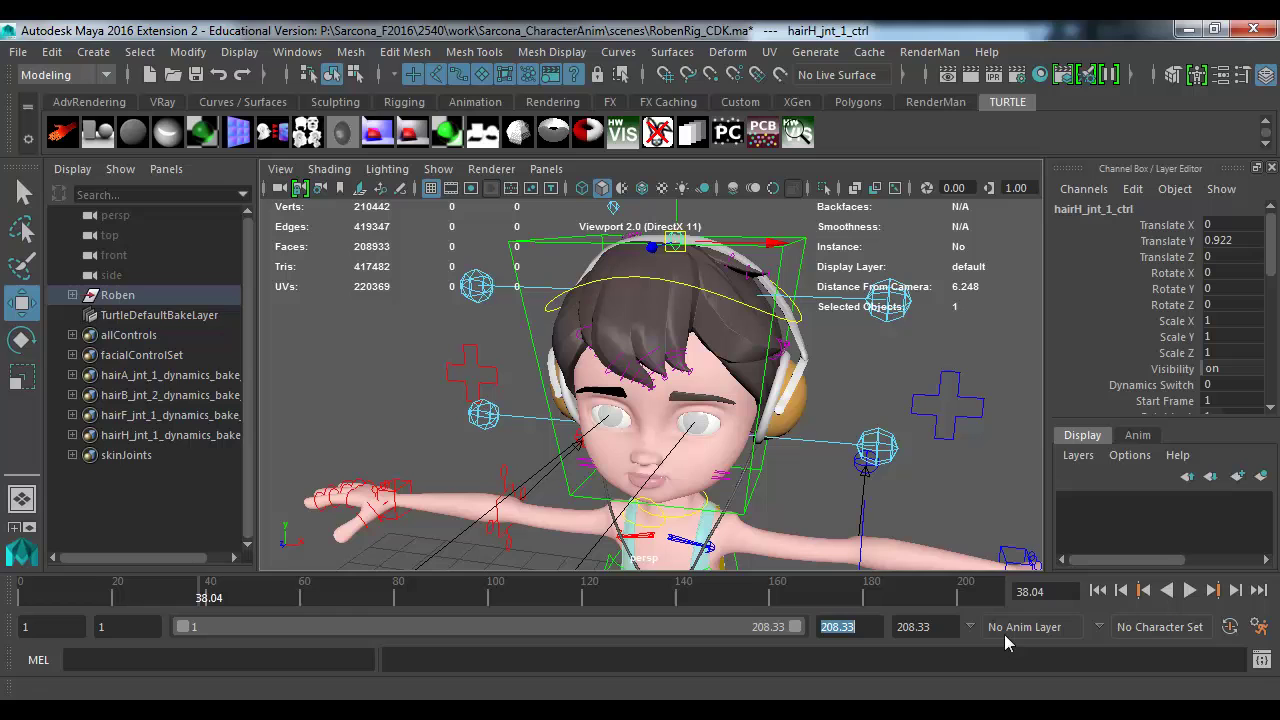
left_click(1098, 591)
key("alt+v")
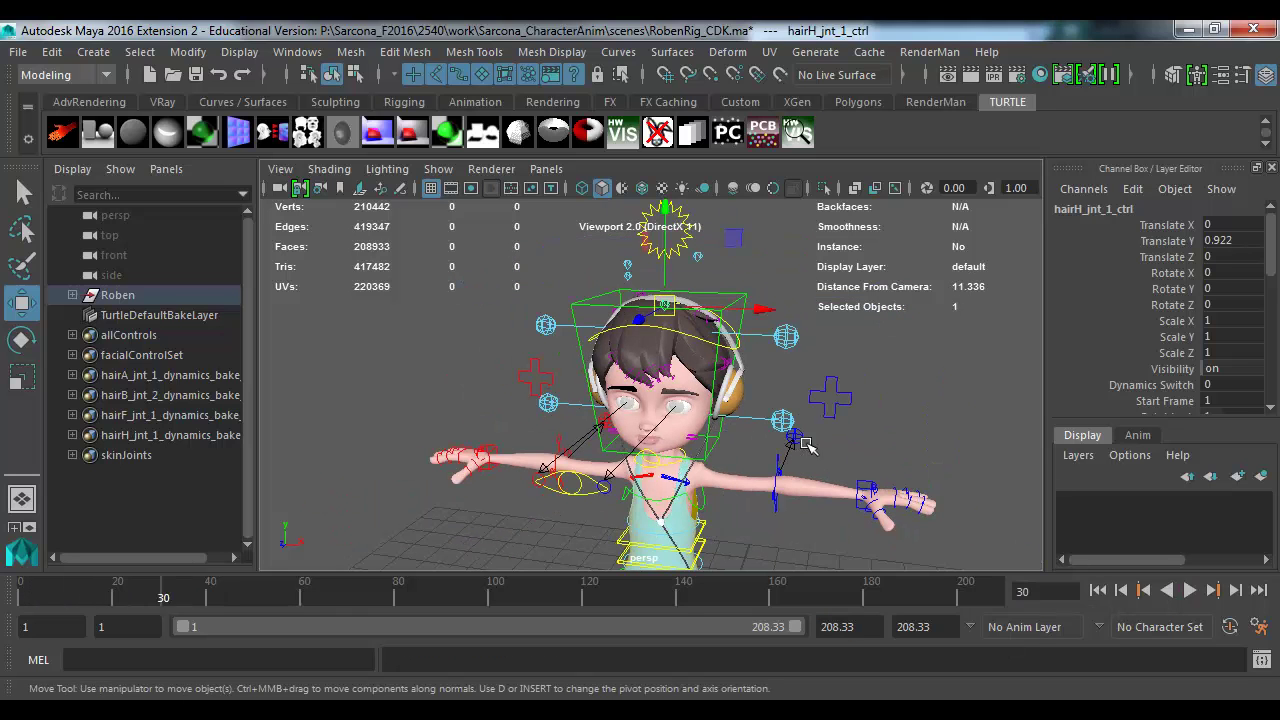
key("Escape")
Step: Try tilting the head by rotating head_skn_ctrl about 21 degrees in Z, and undo the rotation
left_click(806, 410)
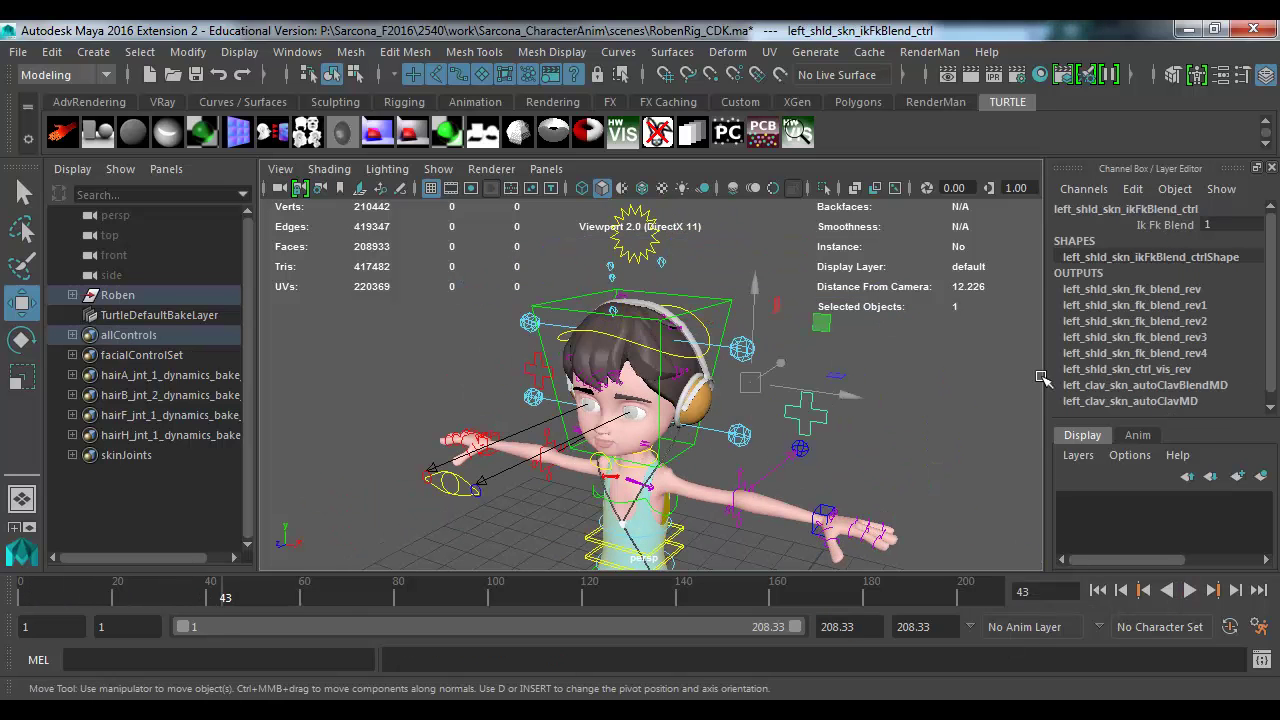
scroll(800, 325, "up", 8)
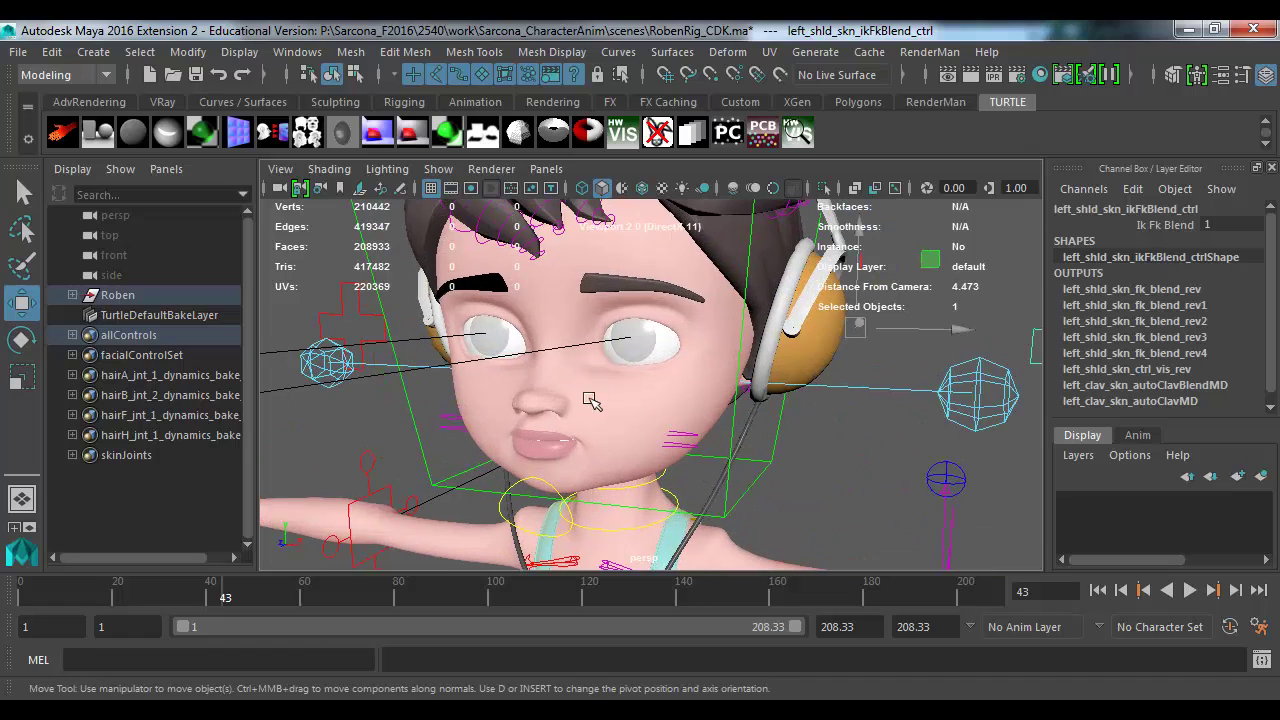
left_click(803, 372)
scroll(710, 327, "down", 6)
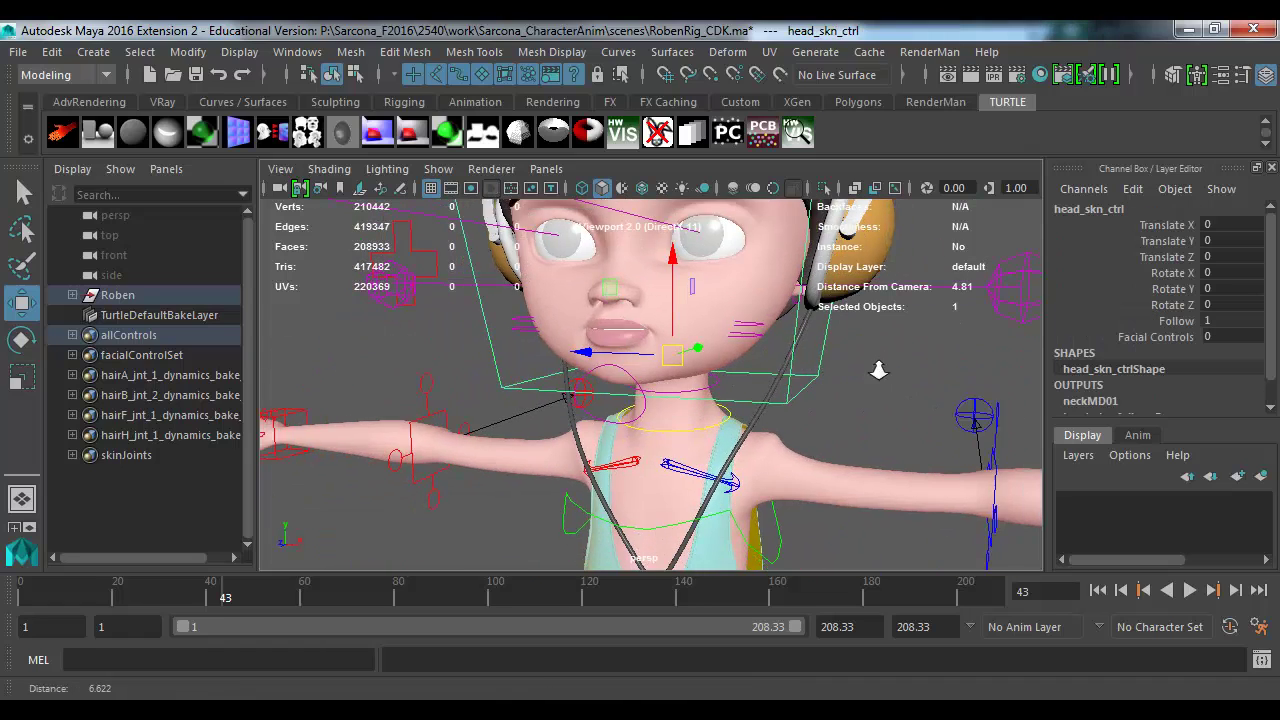
key("e")
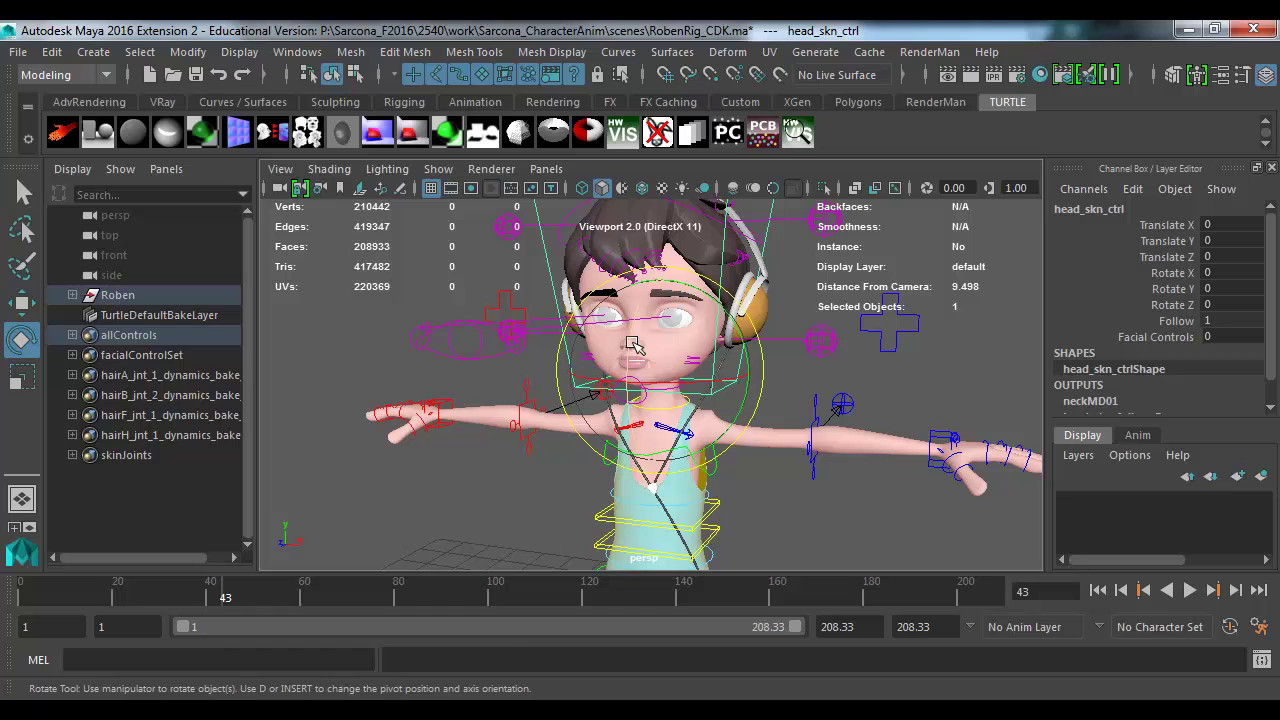
left_click_drag(645, 350, 663, 356)
key("ctrl+z")
key("ctrl+z")
key("ctrl+z")
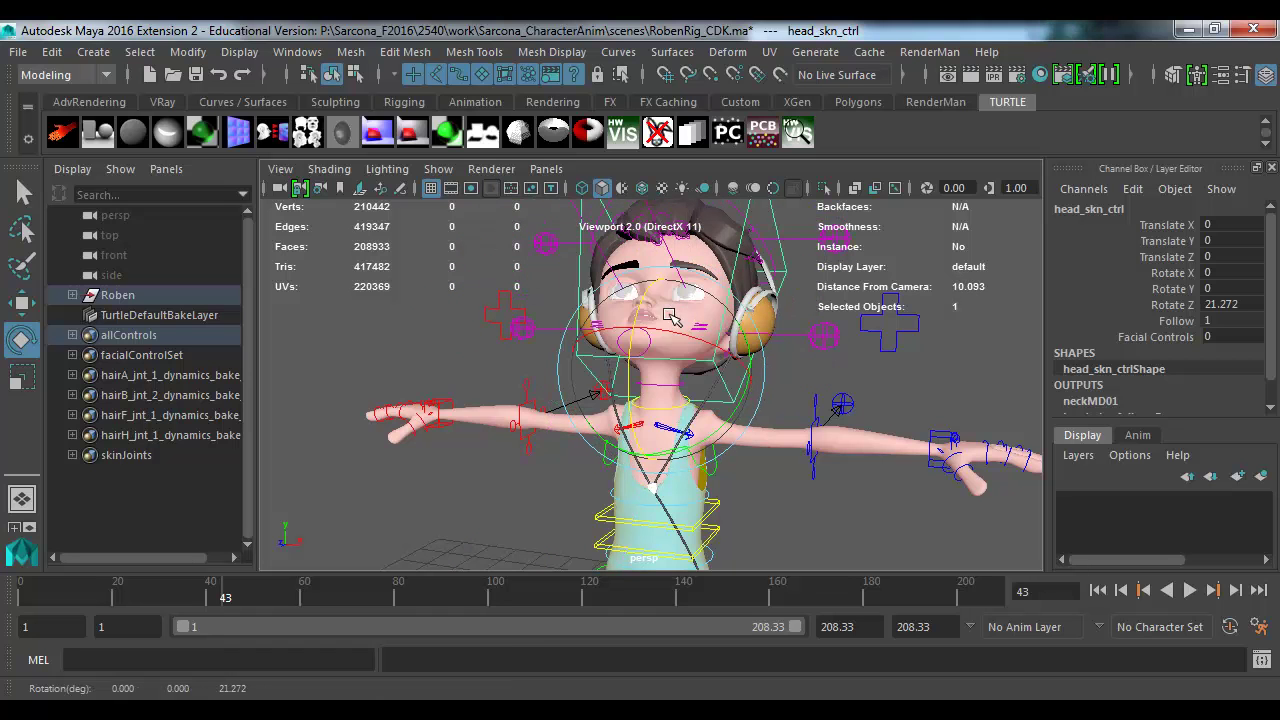
key("ctrl+z")
Step: Try turning the head with head_skn_ctrl to about -78 and 90 degrees in Rotate X, and undo both rotations
key("ctrl+z")
key("ctrl+z")
key("ctrl+z")
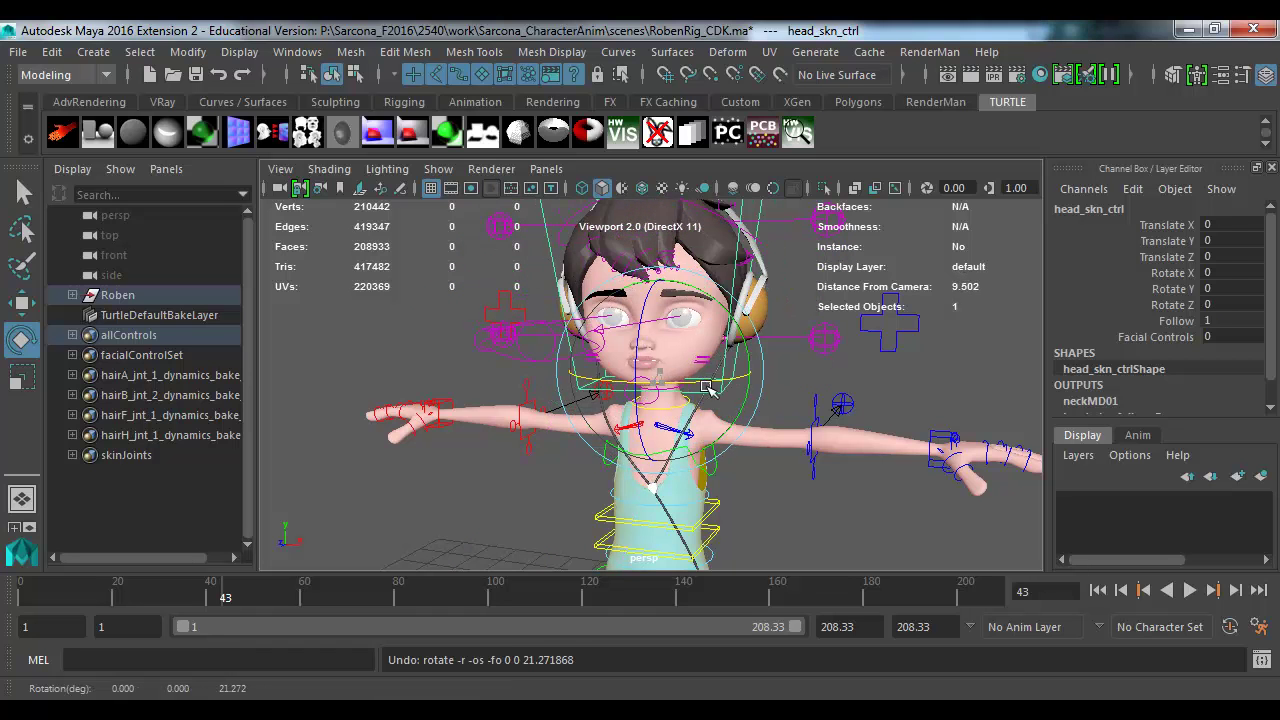
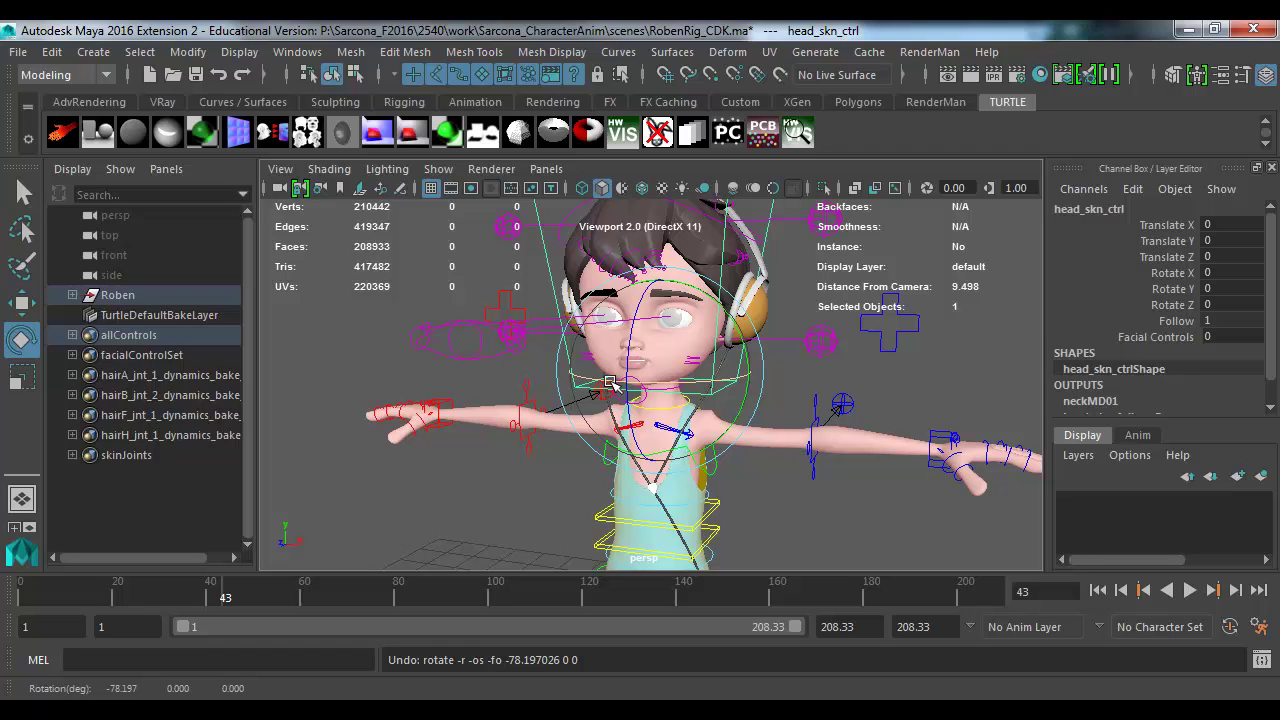
left_click_drag(637, 385, 752, 382)
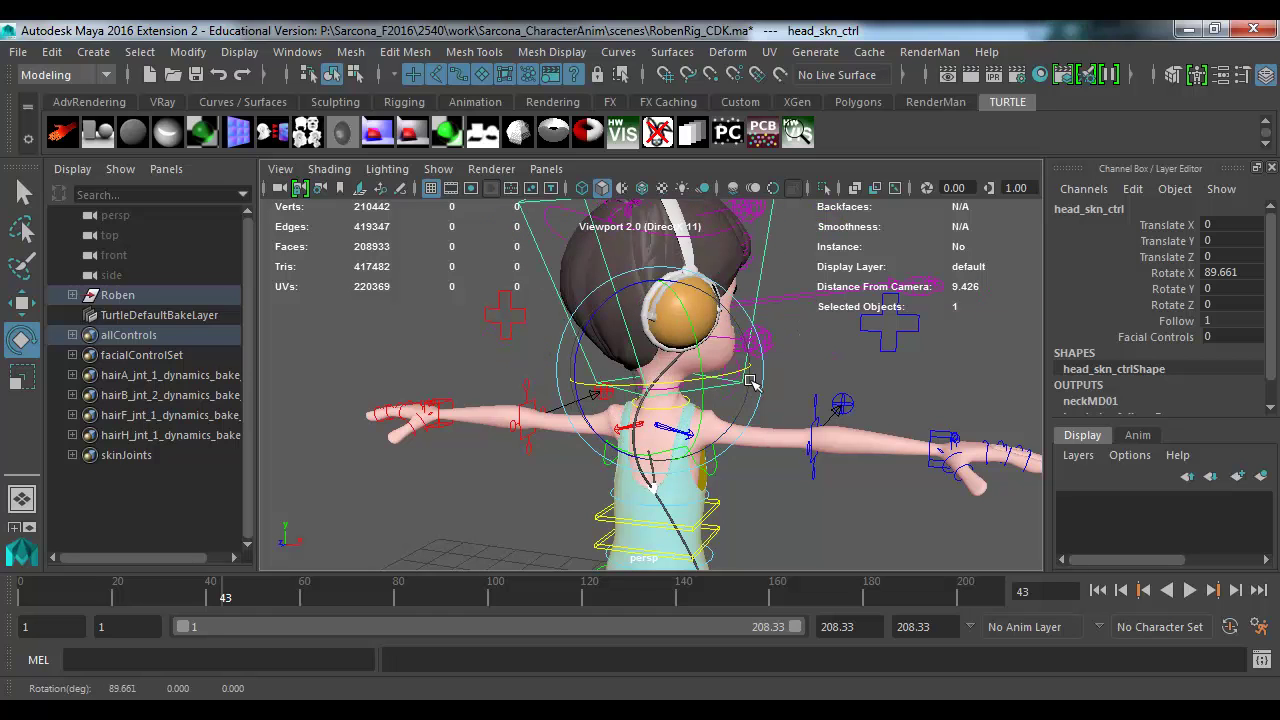
key("ctrl+z")
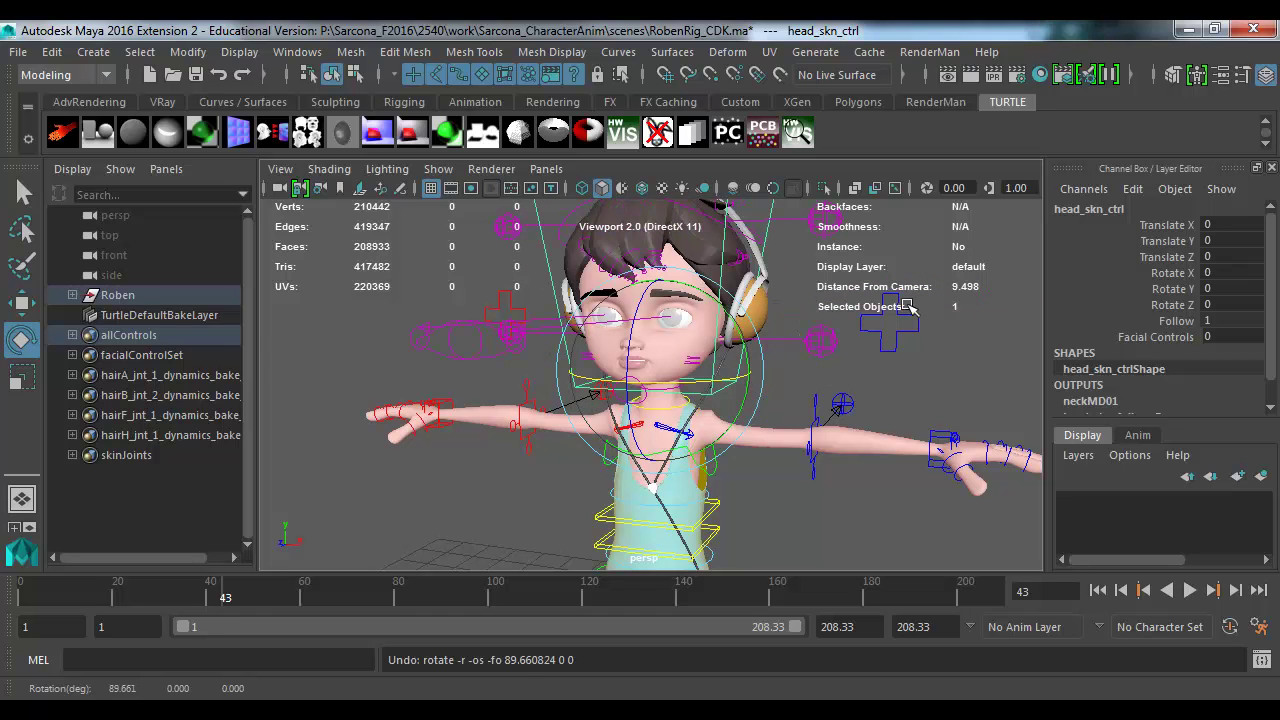
Step: Bend the left arm by moving left_wrist_skn_ik_ctrl to about -2.3, -1.067, -1.352 so the hand reaches the hip
left_click(950, 390)
left_click_drag(950, 390, 750, 318, "alt")
left_click(815, 455)
key("w")
left_click_drag(678, 374, 598, 423)
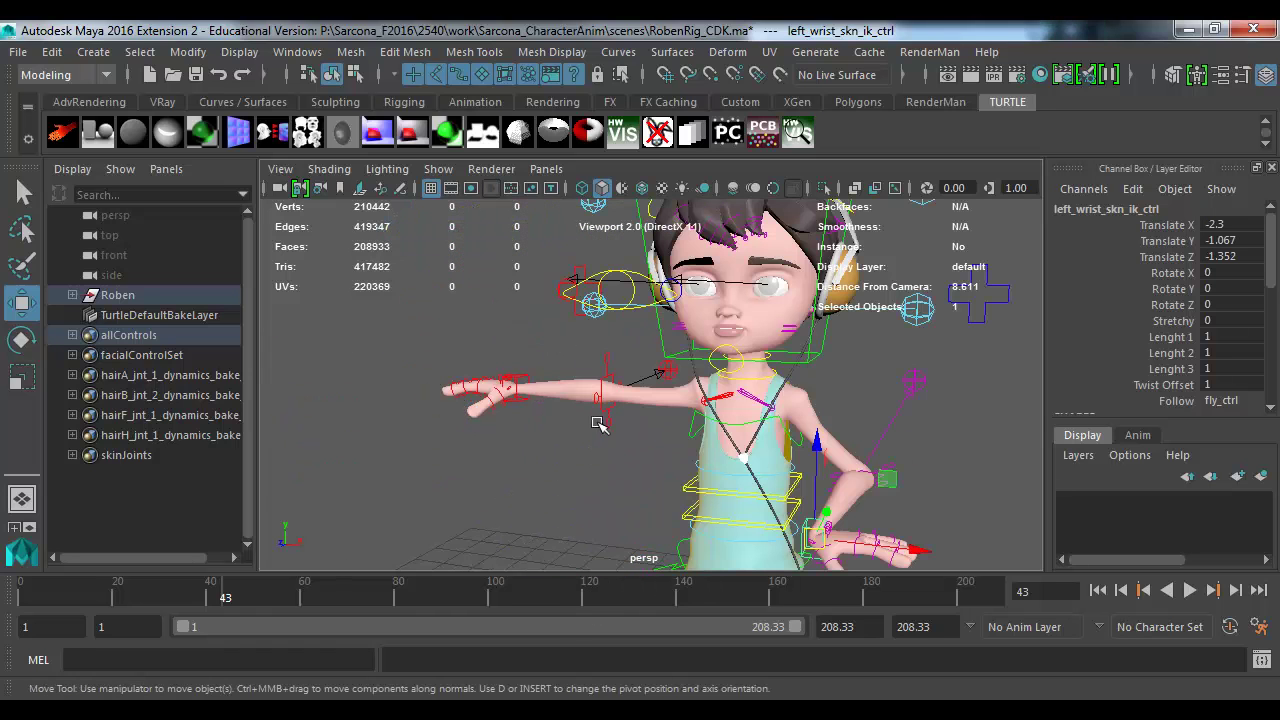
Step: Try lowering right_wrist_skn_ik_ctrl, undo that move, and bring the right hand down beside the body instead
left_click(513, 400)
left_click_drag(523, 400, 778, 537)
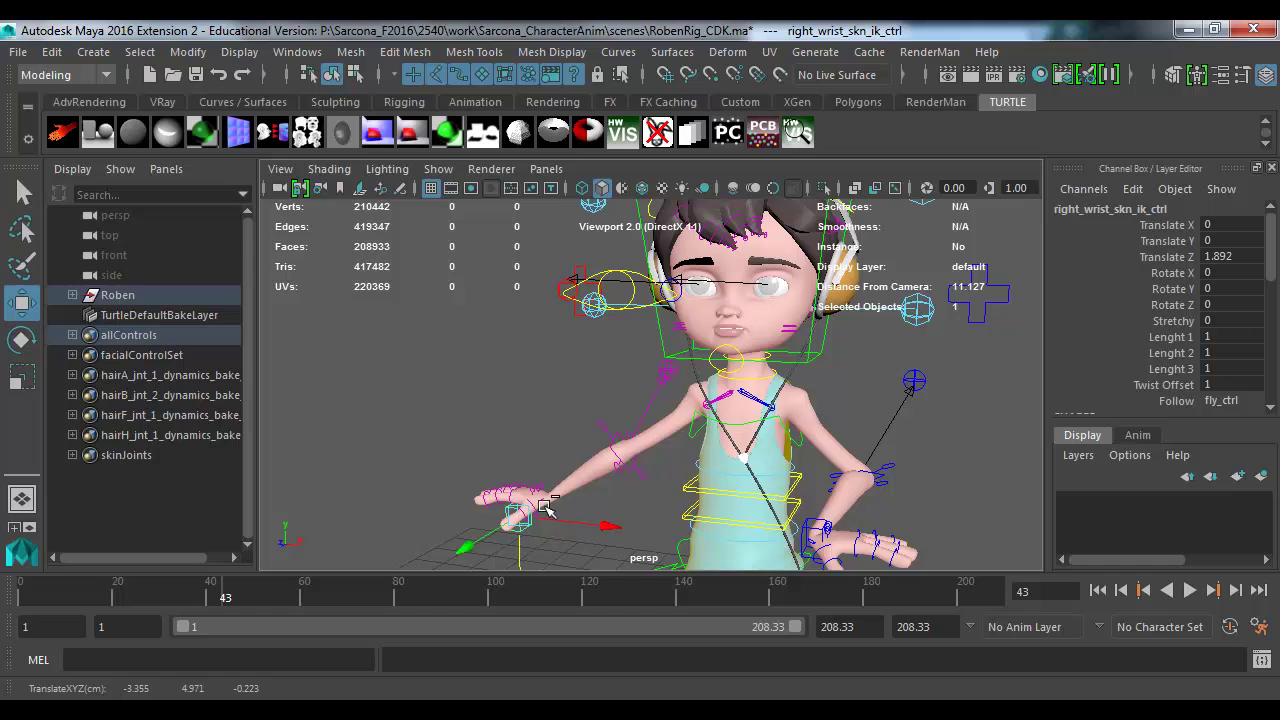
key("ctrl+z")
left_click_drag(573, 457, 733, 603)
middle_click_drag(697, 493, 638, 380, "alt")
Step: Rotate the right wrist control so its fingers point down, and rotate left_wrist_skn_ik_ctrl about 83 degrees in Y
key("e")
left_click_drag(638, 380, 565, 360)
left_click(790, 475)
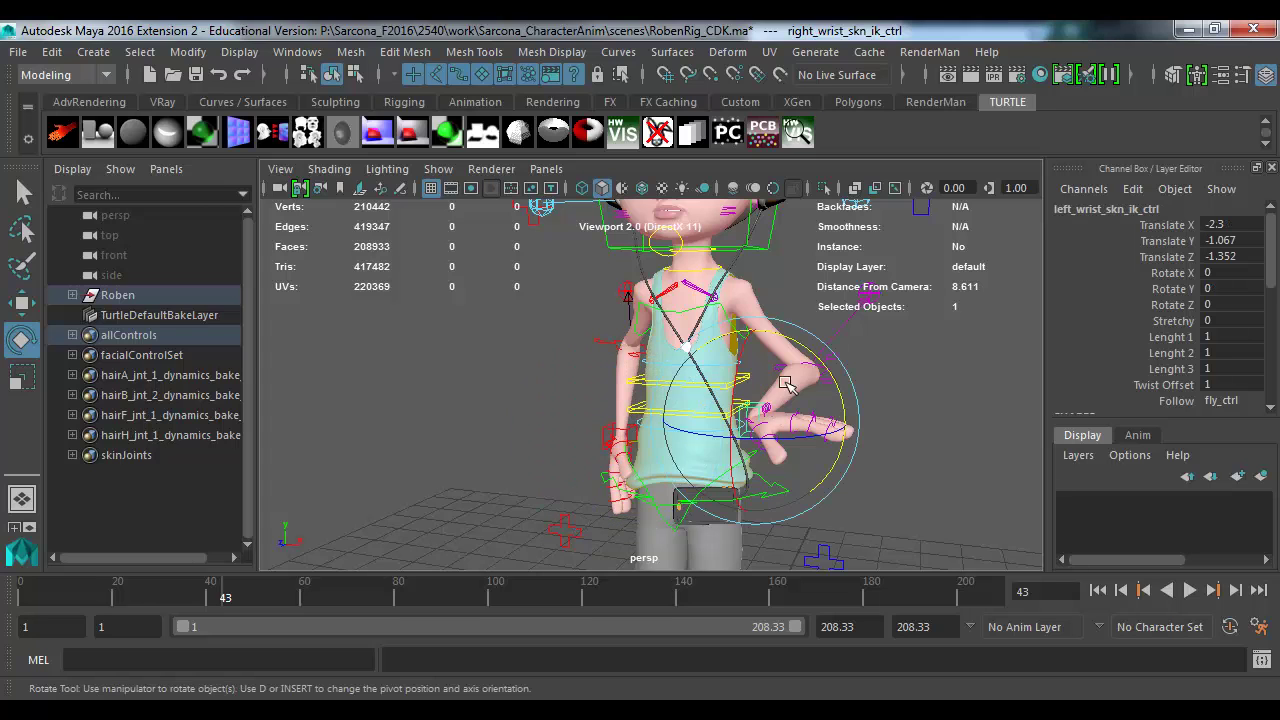
left_click_drag(845, 487, 851, 423)
Step: Try swinging the left elbow by moving left_shld_skn_ik_pole_ctrl, and undo the move
key("w")
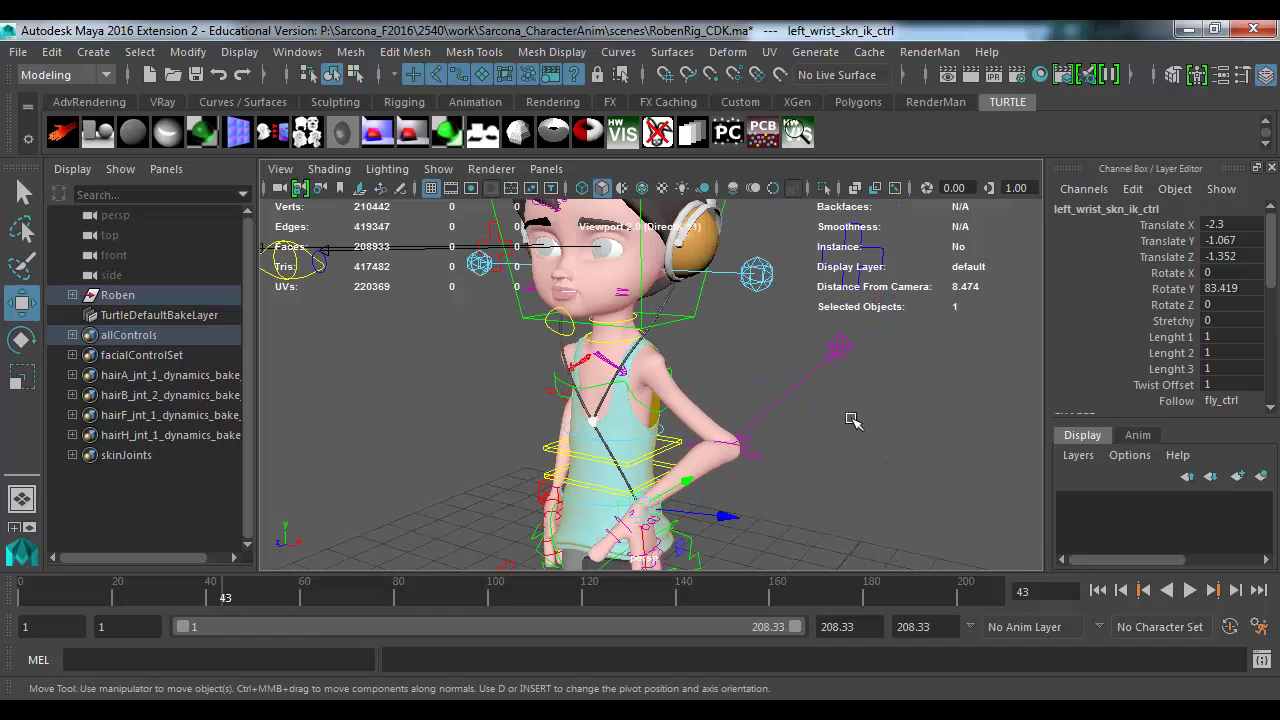
left_click(838, 347)
left_click_drag(914, 398, 796, 352)
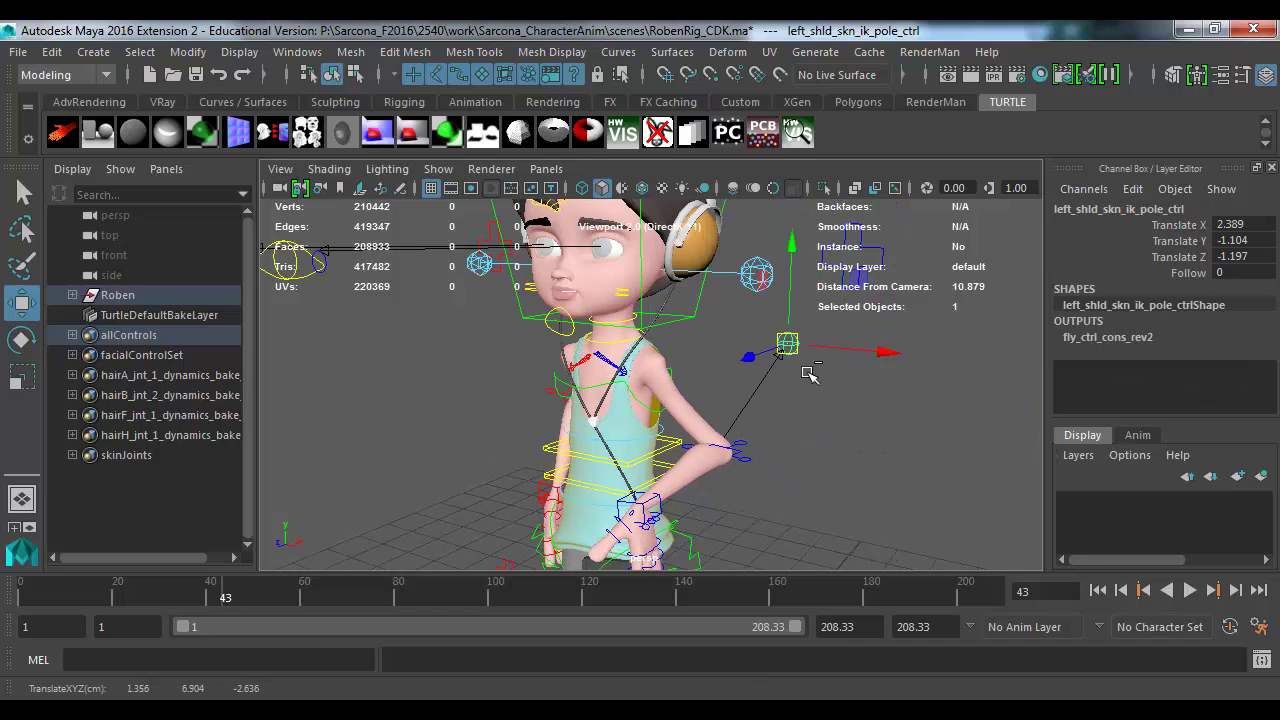
key("ctrl+z")
Step: Try bending the left arm by moving left_elbow_skn_bend_ctrl, and undo the move
left_click(750, 455)
scroll(745, 450, "up", 5)
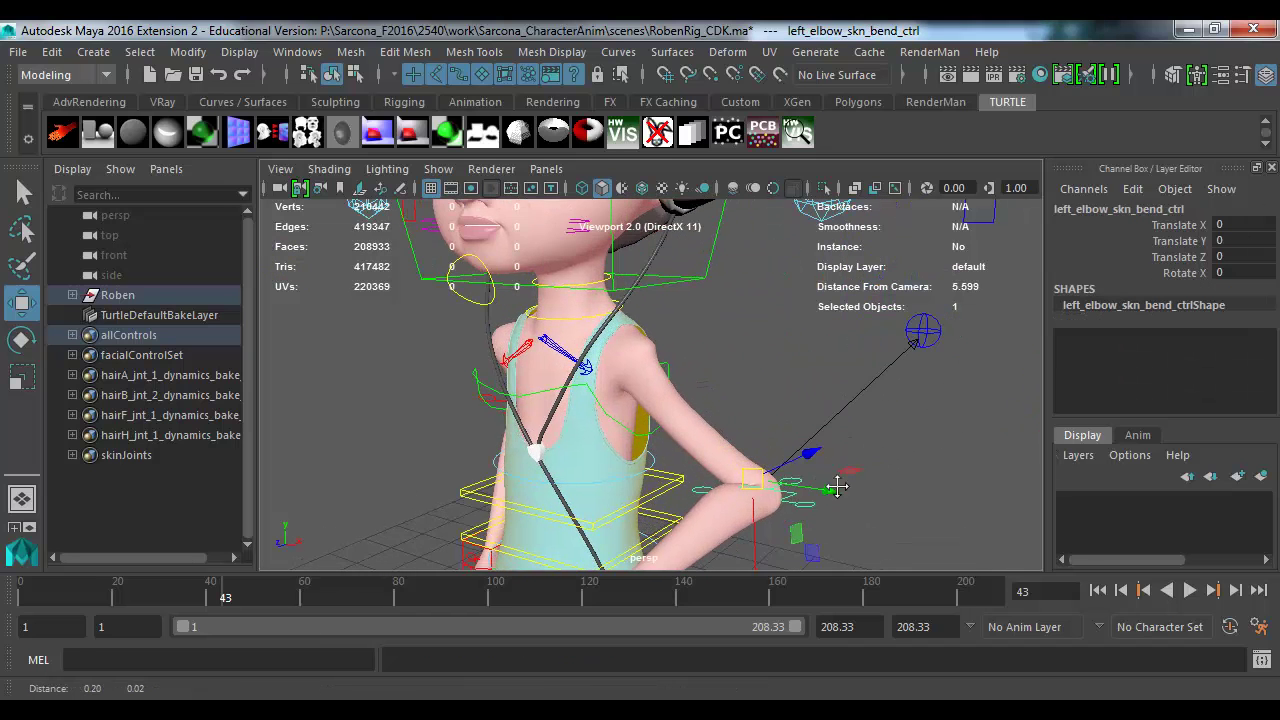
left_click_drag(705, 435, 718, 360)
key("ctrl+z")
scroll(785, 450, "down", 6)
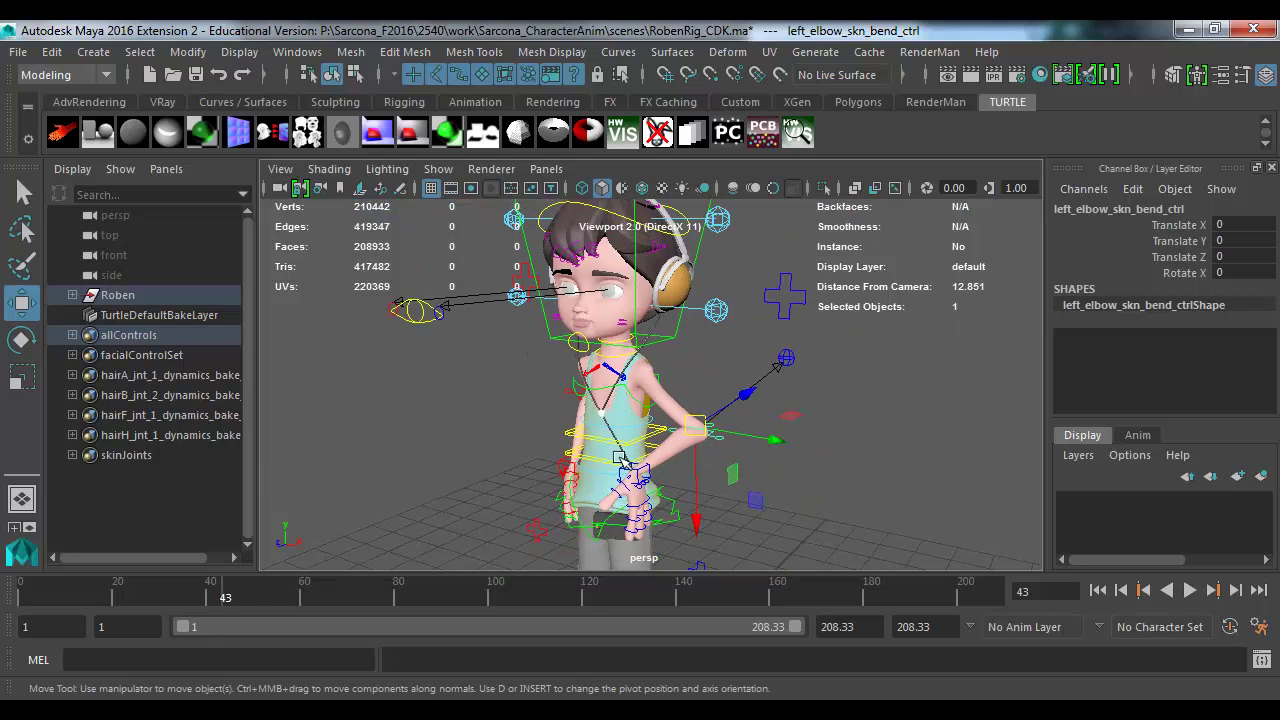
Step: Rotate left_elbow_skn_bend_ctrl about -40 degrees in X
middle_click_drag(700, 460, 671, 445, "alt")
key("e")
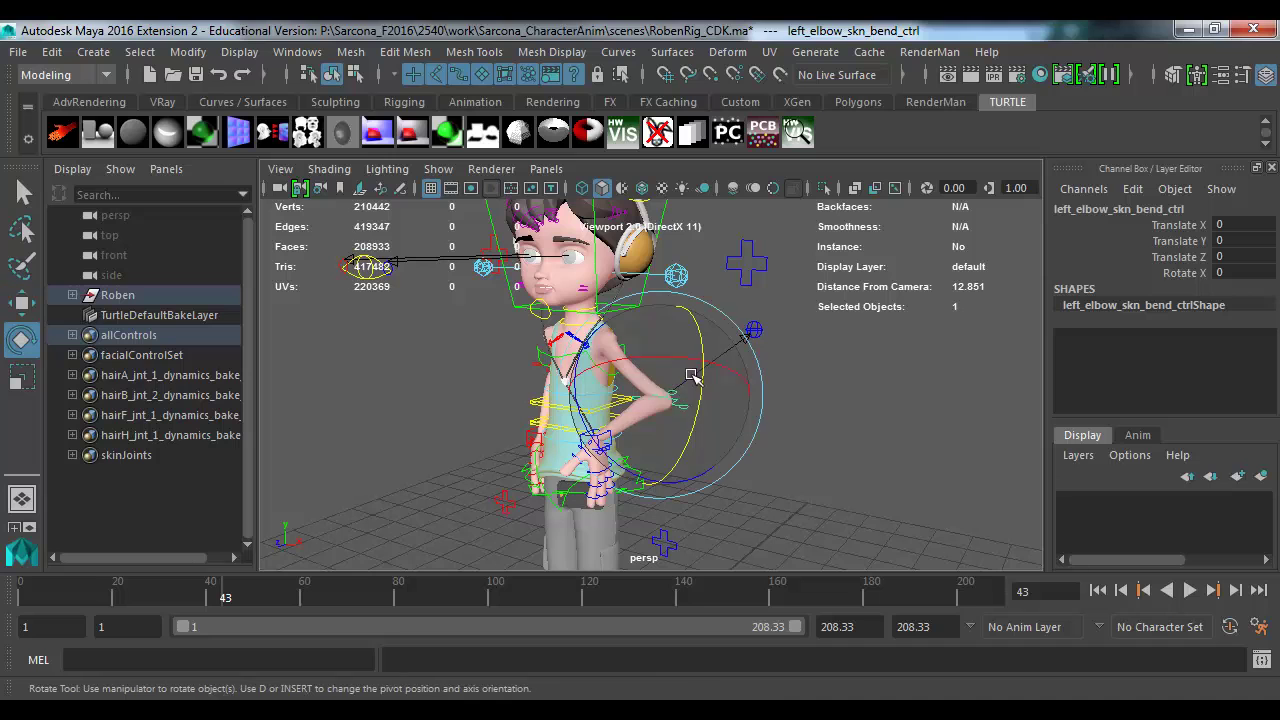
left_click_drag(695, 350, 696, 460)
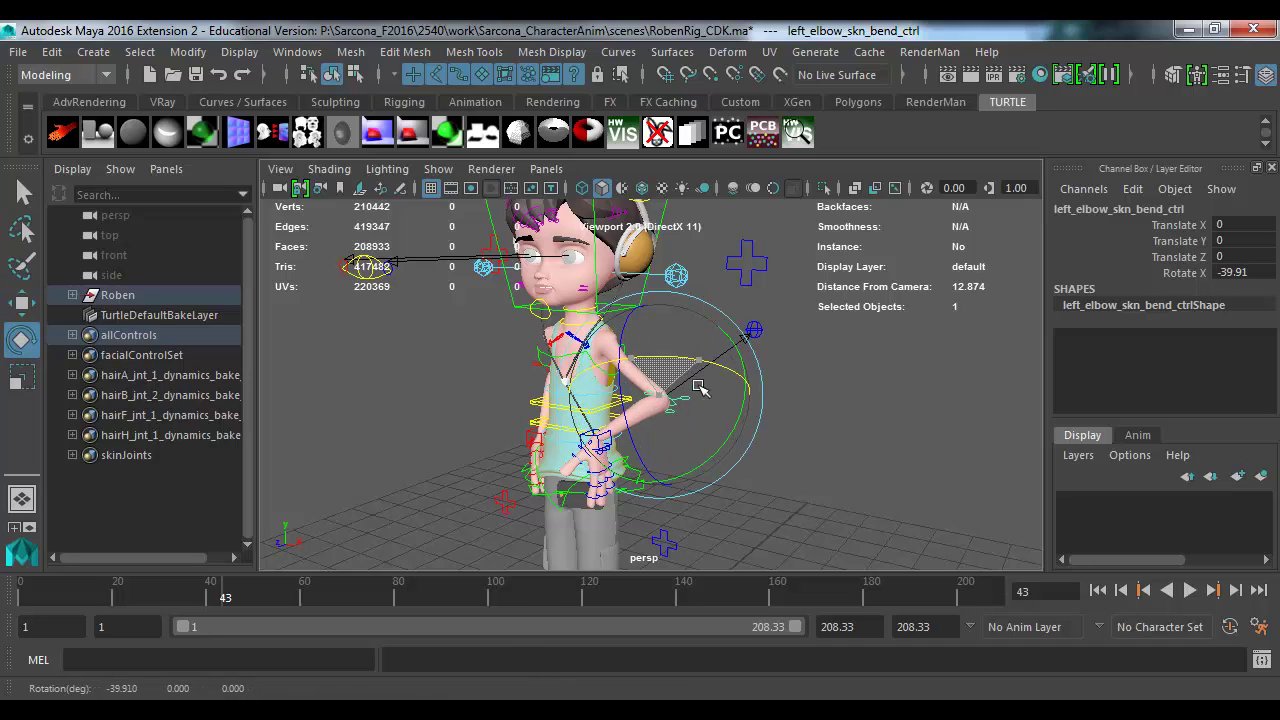
left_click_drag(700, 388, 700, 392)
Step: Try rotating chest_ctrl, undo the rotation and clear the selection
scroll(690, 420, "up", 5)
left_click(611, 350)
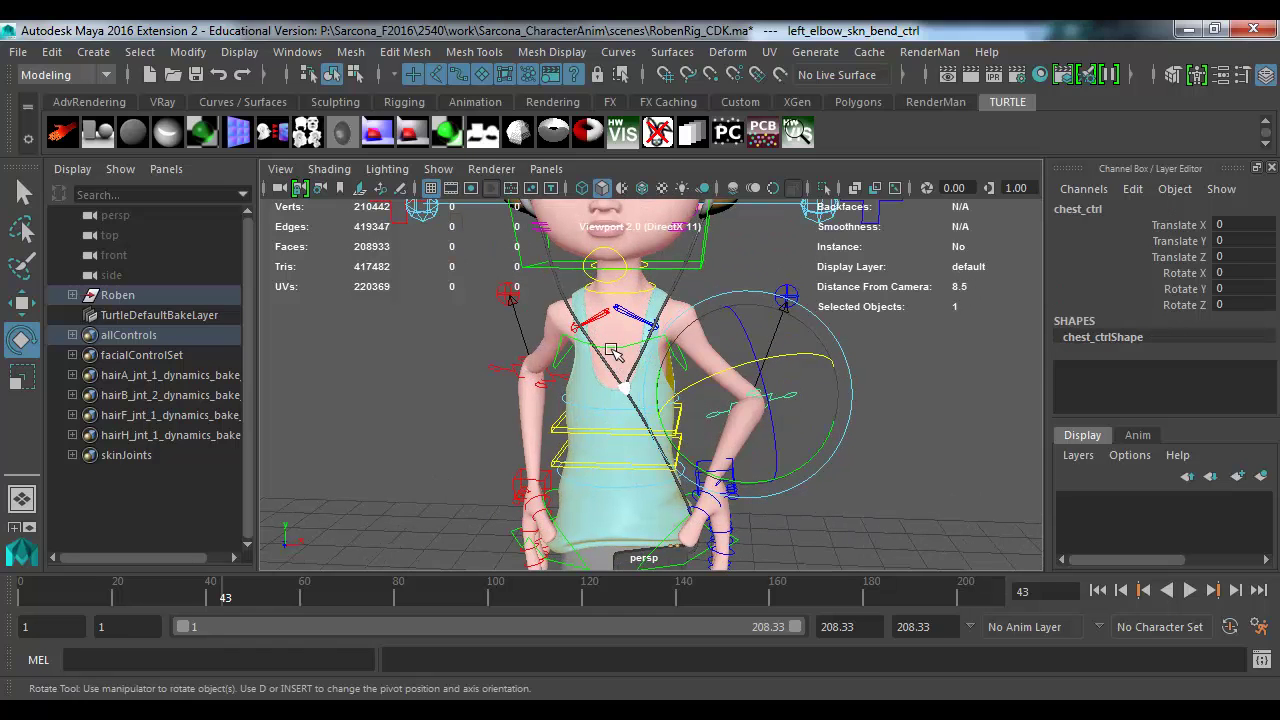
left_click_drag(626, 349, 620, 400)
key("ctrl+z")
left_click(755, 292)
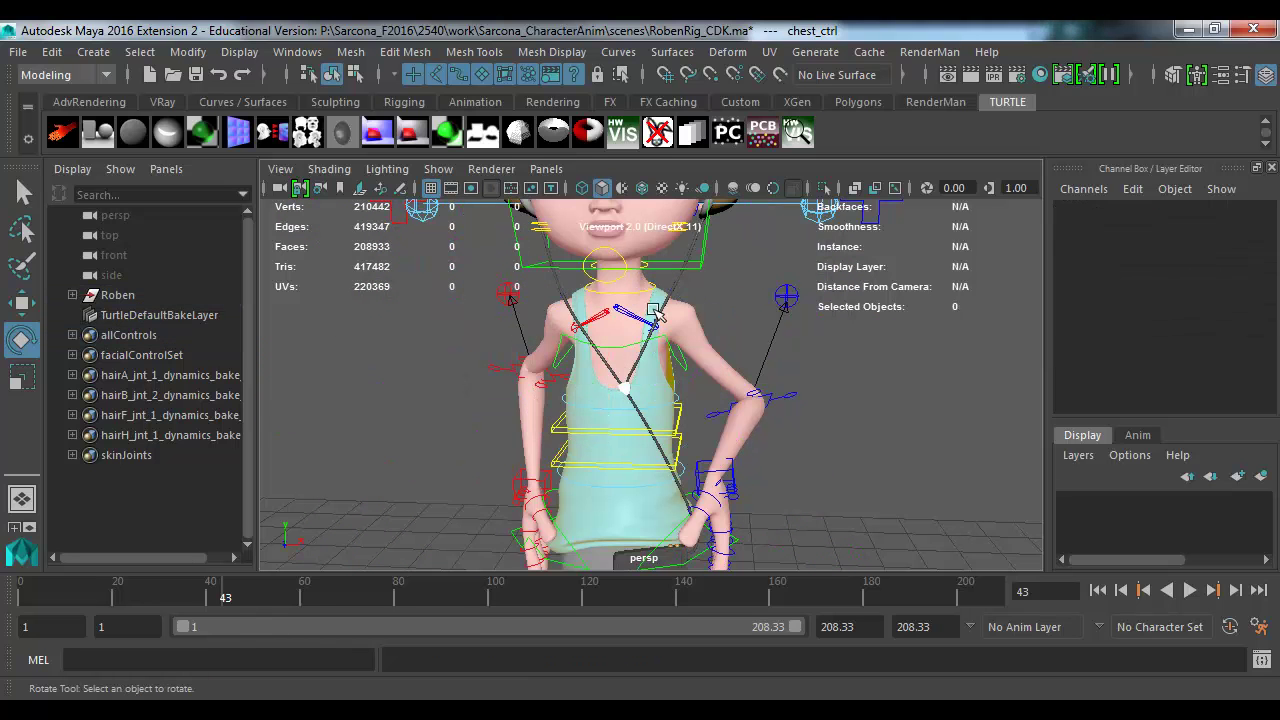
Step: Raise the left shoulder by rotating left_clav_skn_ctrl about -36 degrees in Y
left_click(708, 254)
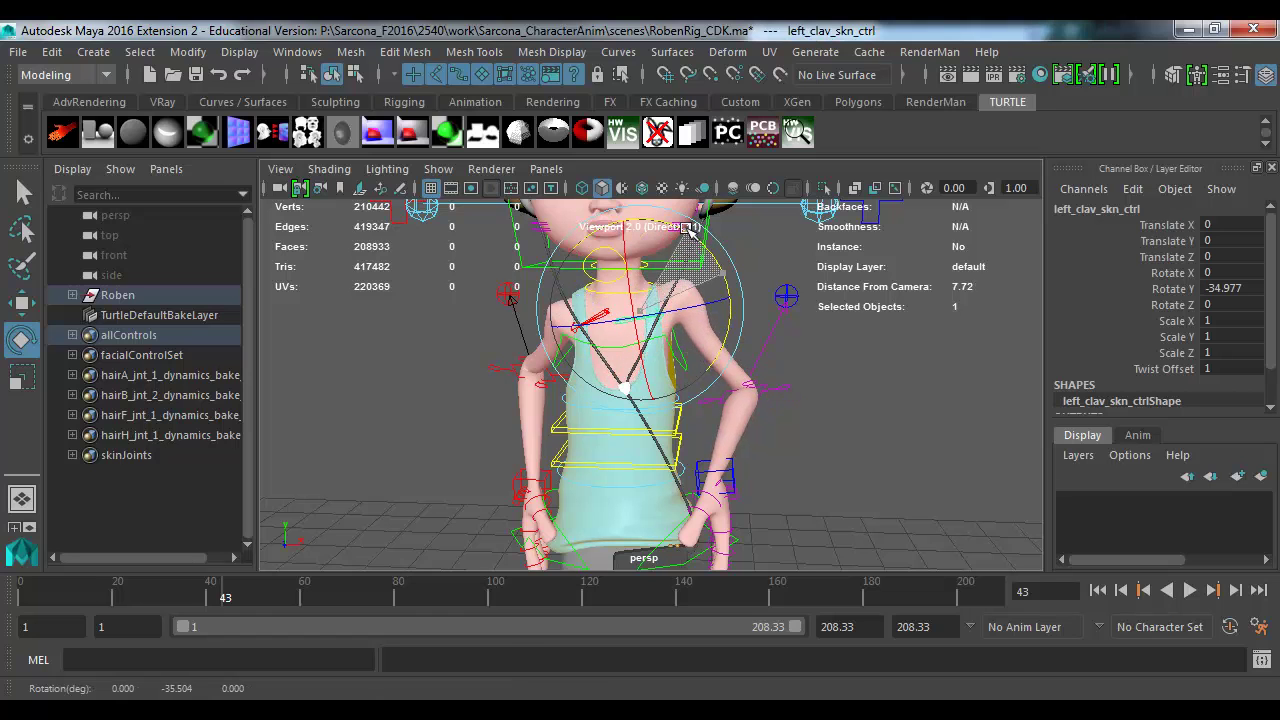
key("w")
key("e")
key("q")
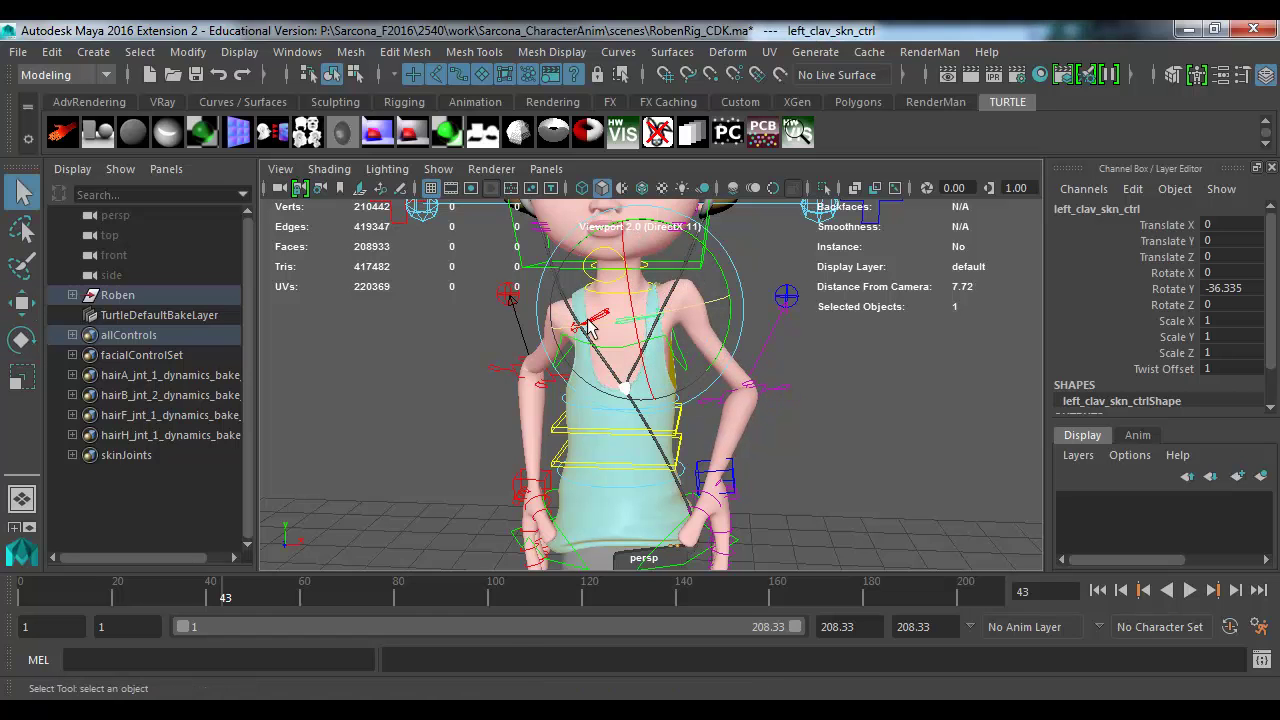
Step: Try raising the right shoulder by rotating right_clav_skn_ctrl about -47 degrees in Y
left_click(619, 298)
key("e")
left_click_drag(666, 287, 712, 437)
Step: Try twisting the torso by rotating the spine03 and spine02 FK controls, and clear the selection
left_click(684, 421)
key("q")
left_click(648, 478)
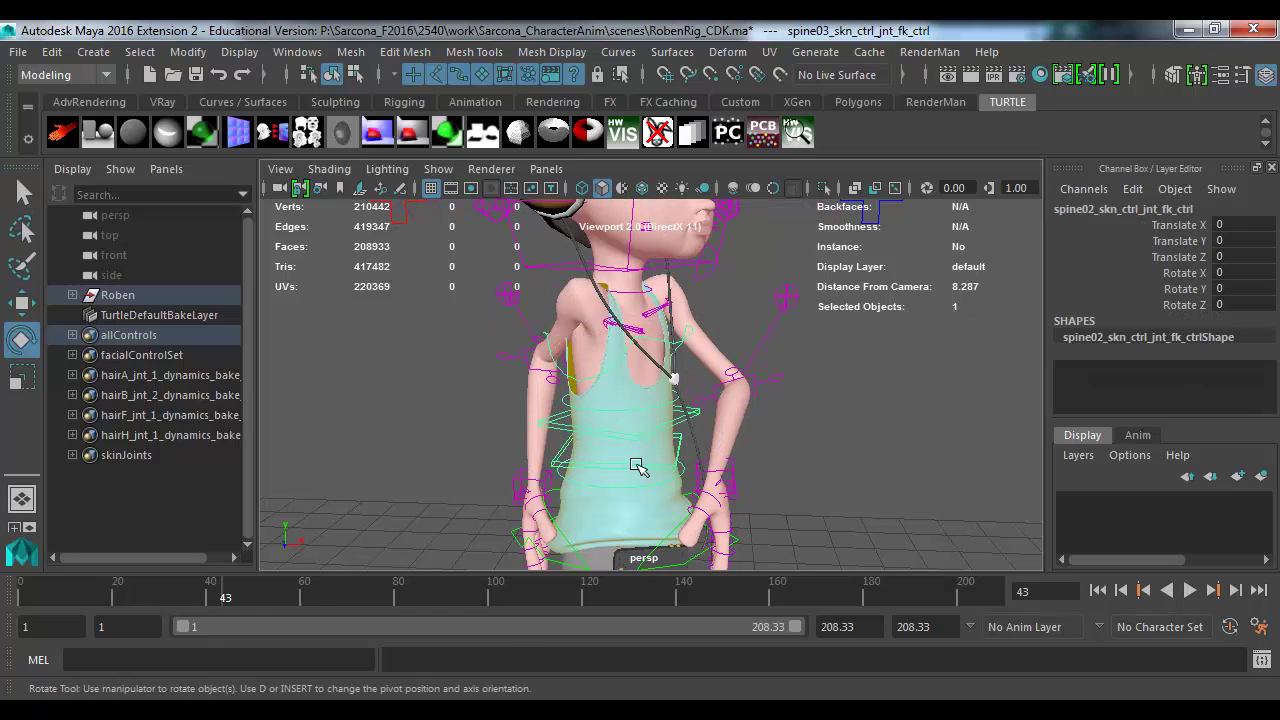
key("e")
left_click_drag(648, 478, 700, 480)
left_click(863, 486)
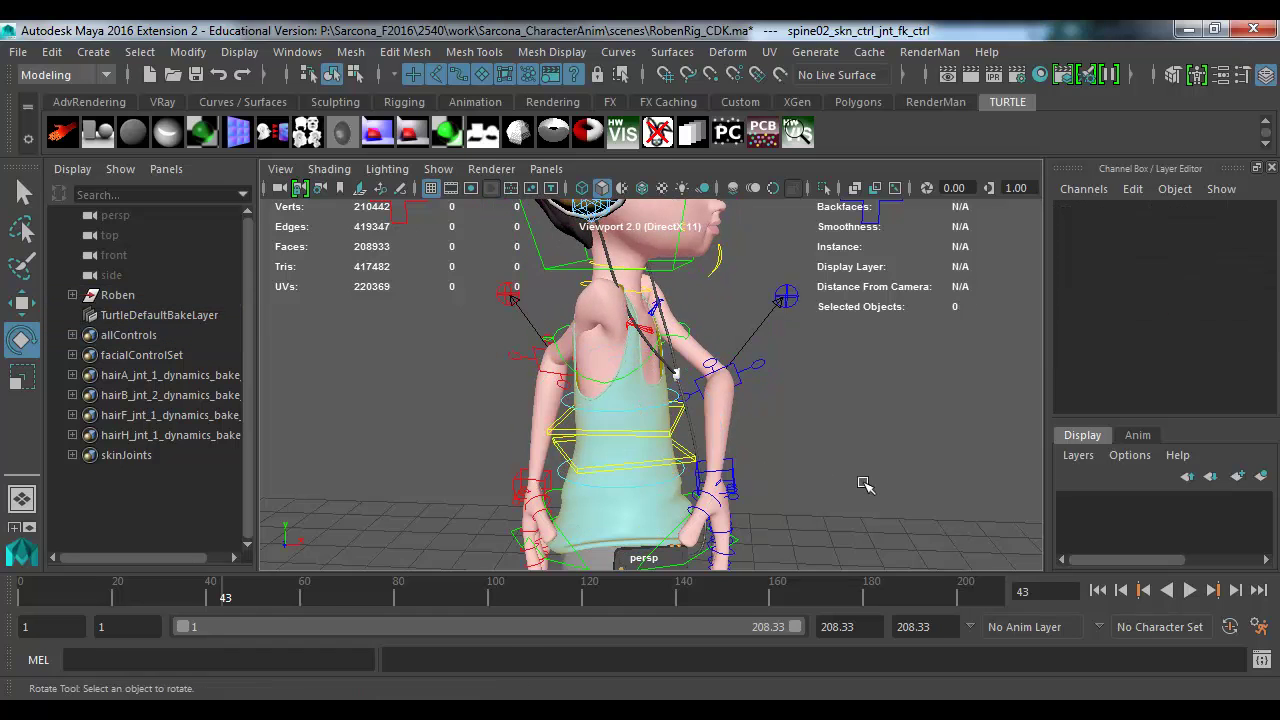
Step: Select left_ankle_skn_ik_ctrl, try its Ball Roll and Ball Pivot attributes on the left foot, and undo both
right_click_drag(863, 486, 857, 410, "alt")
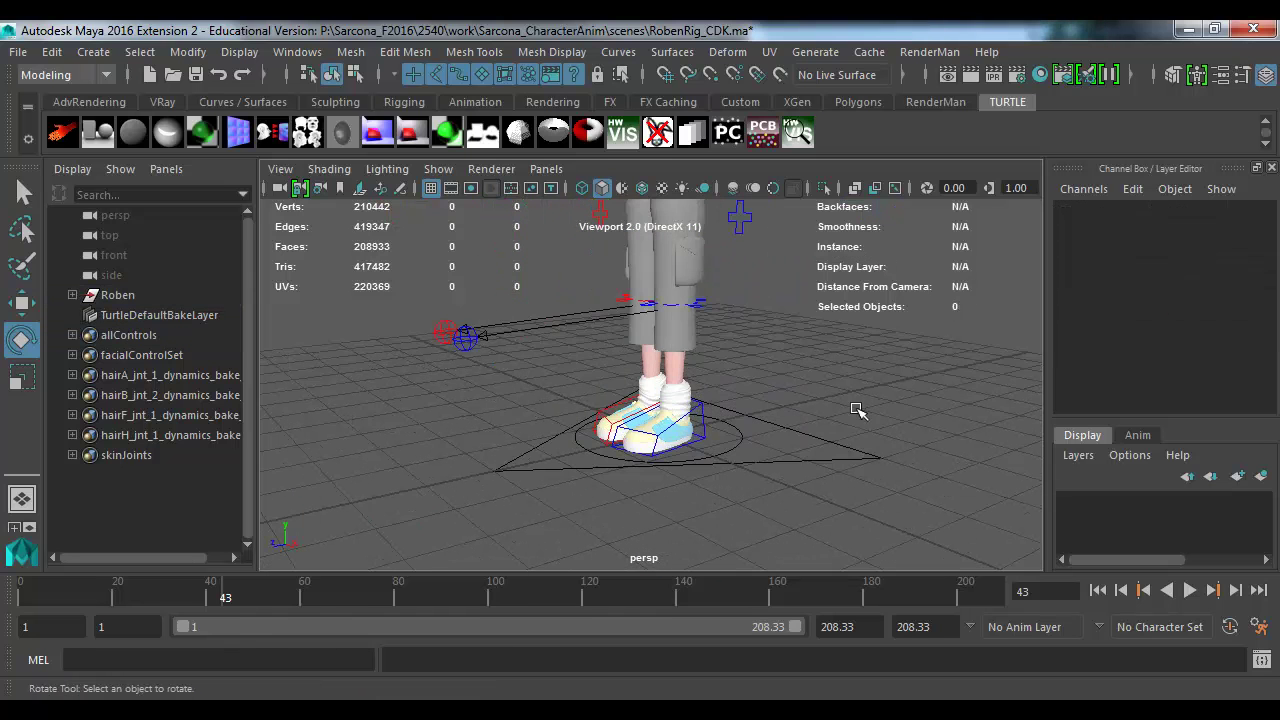
left_click(697, 429)
key("w")
left_click_drag(749, 427, 718, 428, "alt")
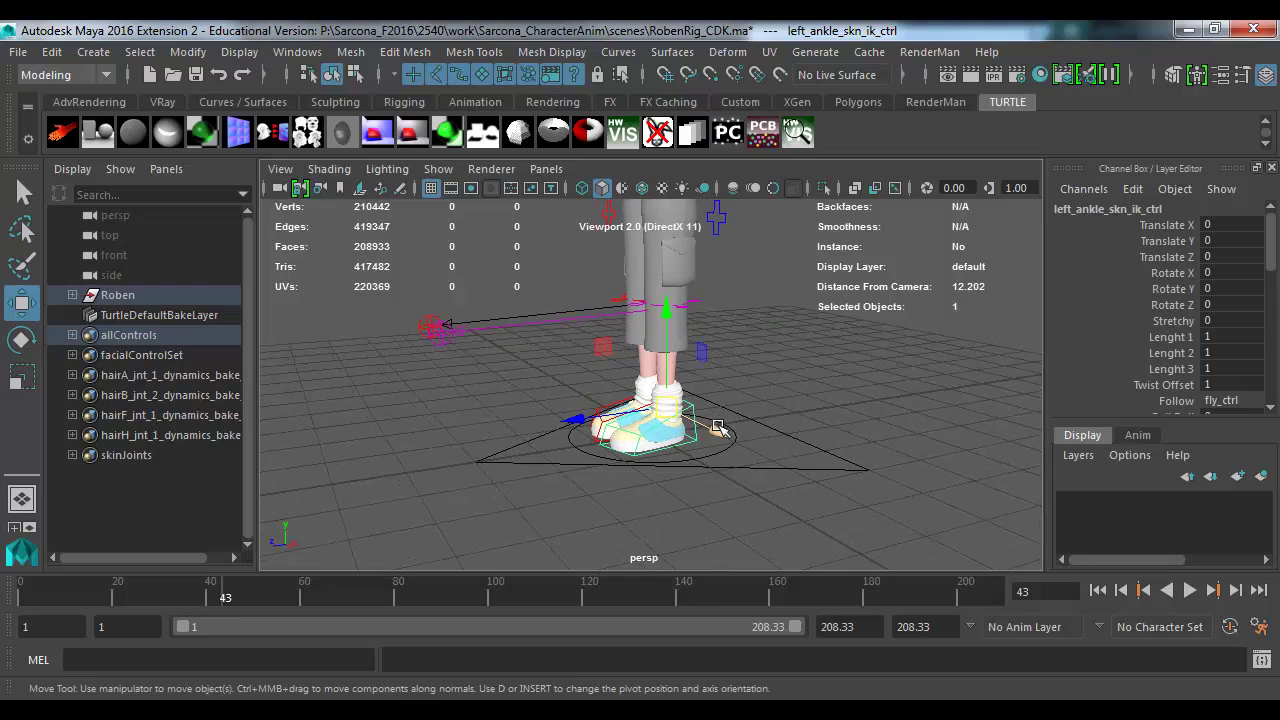
scroll(1214, 328, "down", 3)
left_click(1173, 282)
right_click_drag(540, 400, 886, 411, "alt")
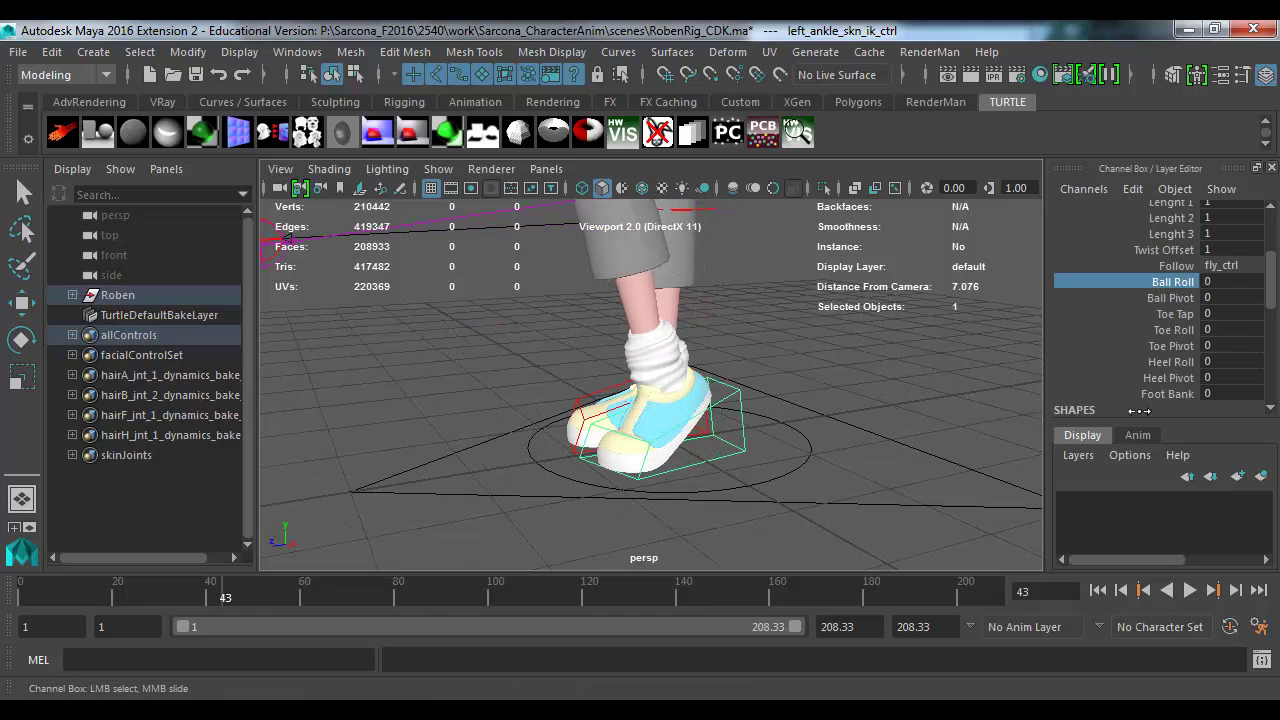
left_click(1171, 297)
middle_click_drag(874, 428, 532, 433)
key("ctrl+z")
Step: Try the left foot's Toe Tap at about 23.5, Toe Roll and Toe Pivot, undoing the changes
left_click(1200, 314)
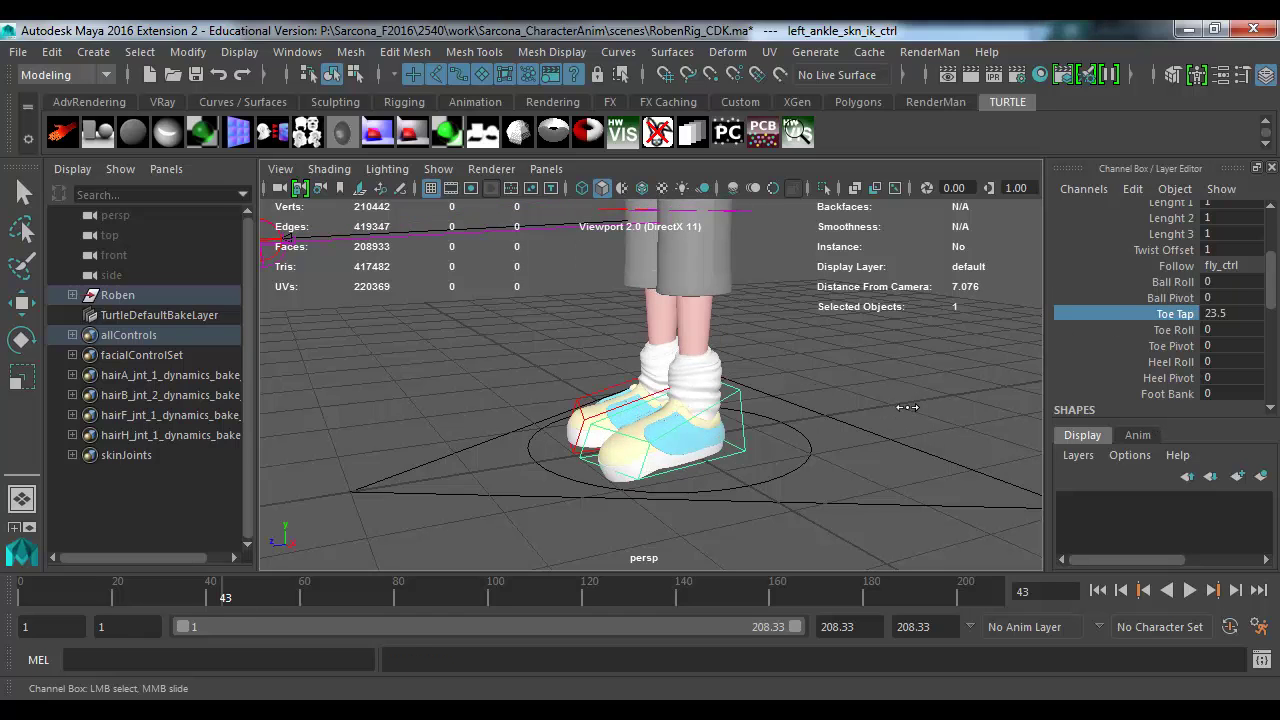
key("ctrl+z")
left_click(1104, 330)
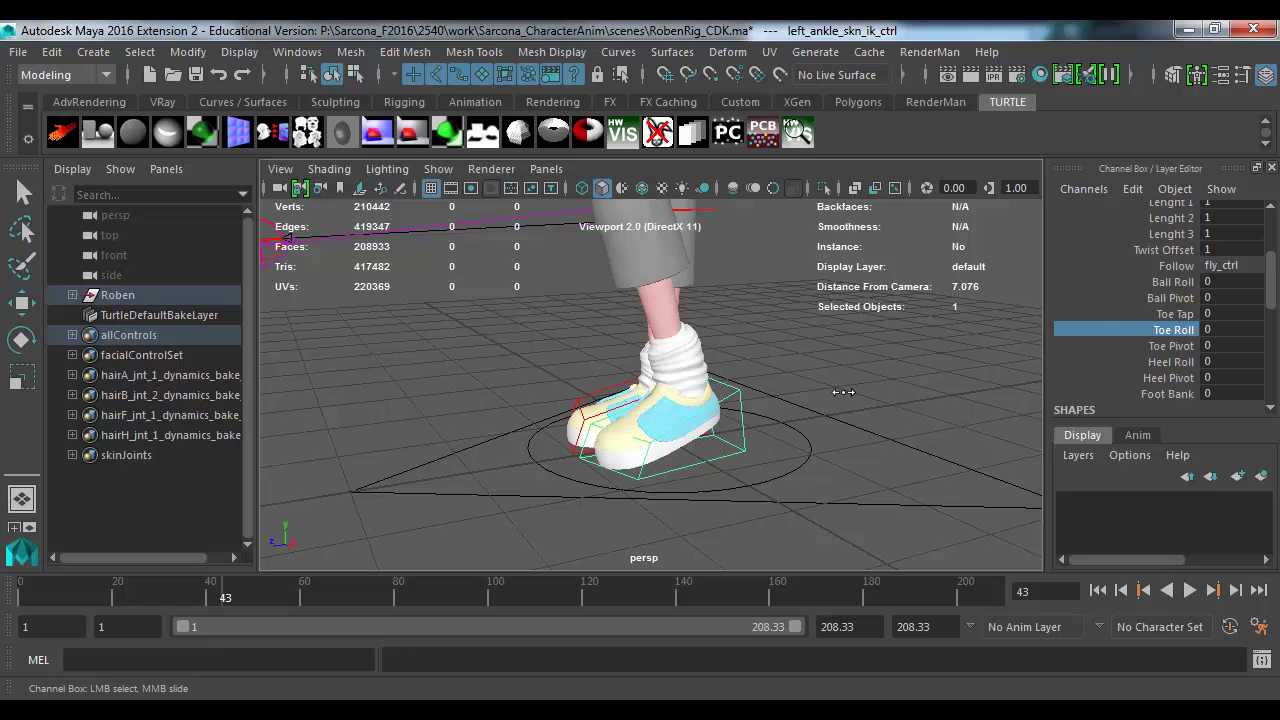
left_click(1170, 346)
middle_click_drag(835, 398, 965, 416)
Step: Try the left foot's Heel Roll, Heel Pivot and Foot Bank attributes, undoing the changes
left_click(1125, 362)
middle_click_drag(880, 422, 1163, 408)
left_click(1170, 378)
left_click(1165, 394)
middle_click_drag(906, 398, 363, 401)
key("ctrl+z")
Step: Undo the torso twist and the right clavicle rotation
scroll(551, 471, "down", 5)
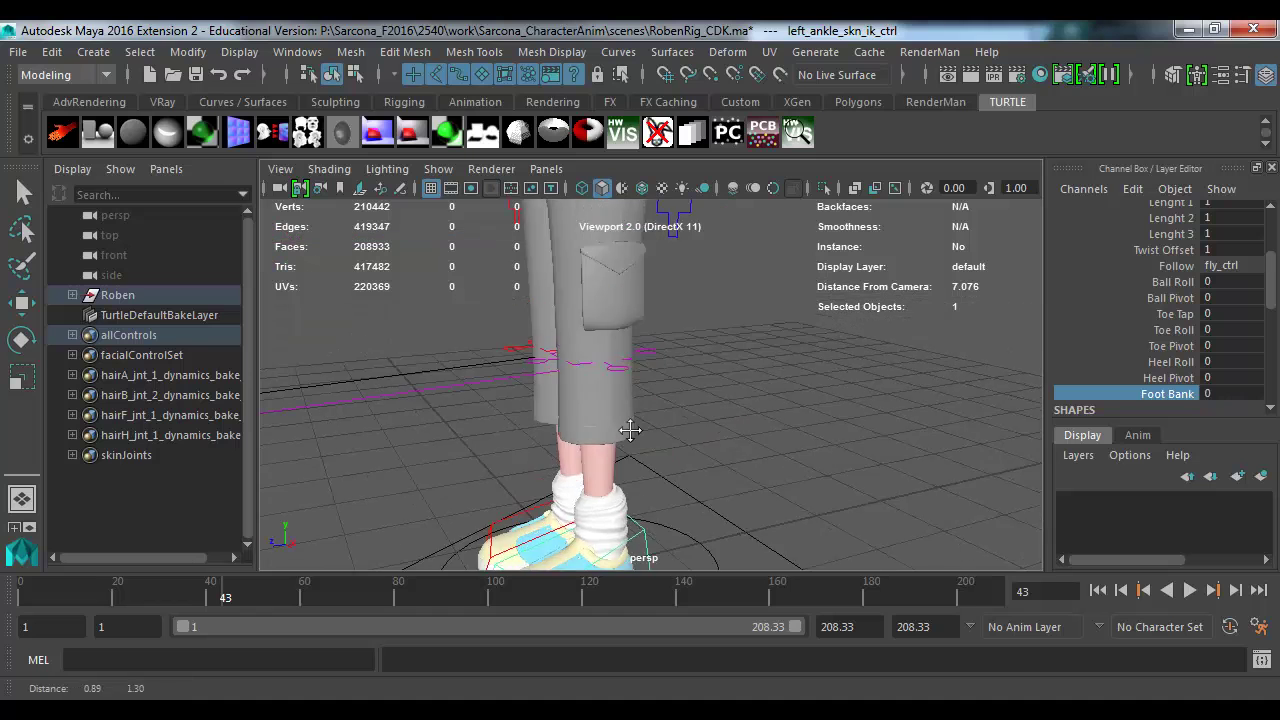
left_click_drag(520, 430, 566, 472, "alt")
scroll(566, 472, "down", 4)
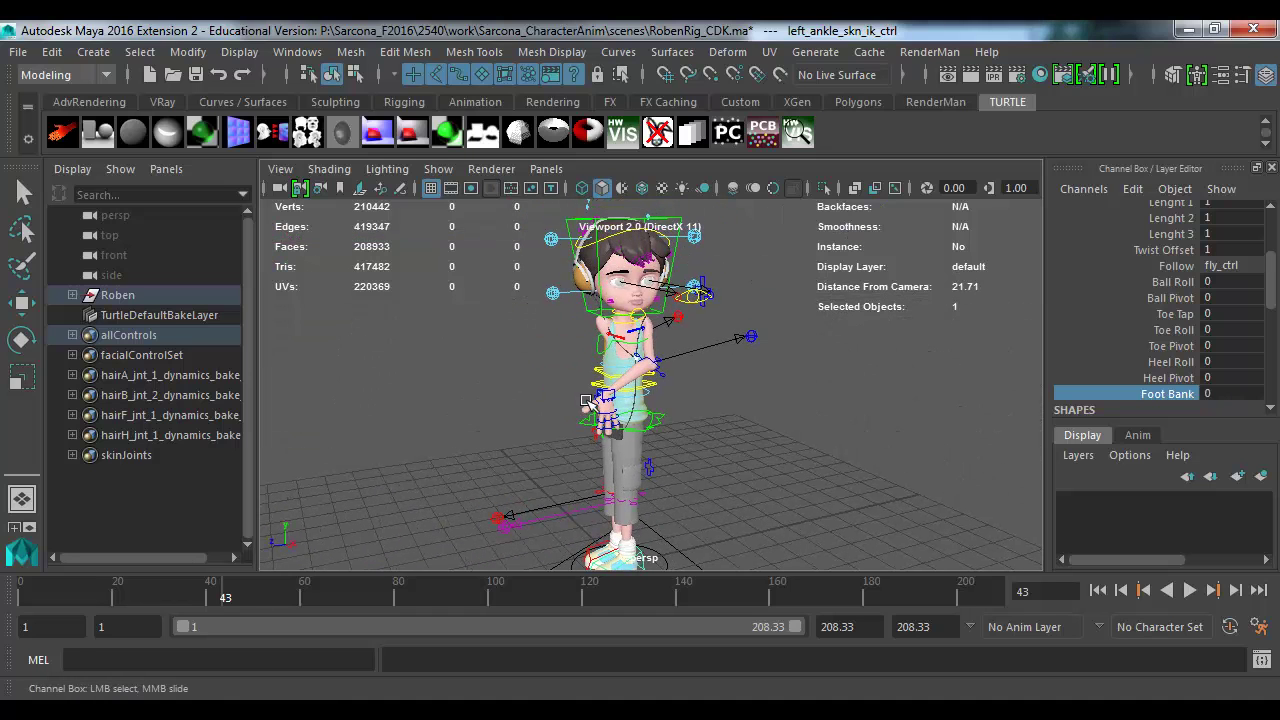
key("ctrl+z")
key("ctrl+z")
key("ctrl+z")
key("w")
key("ctrl+z")
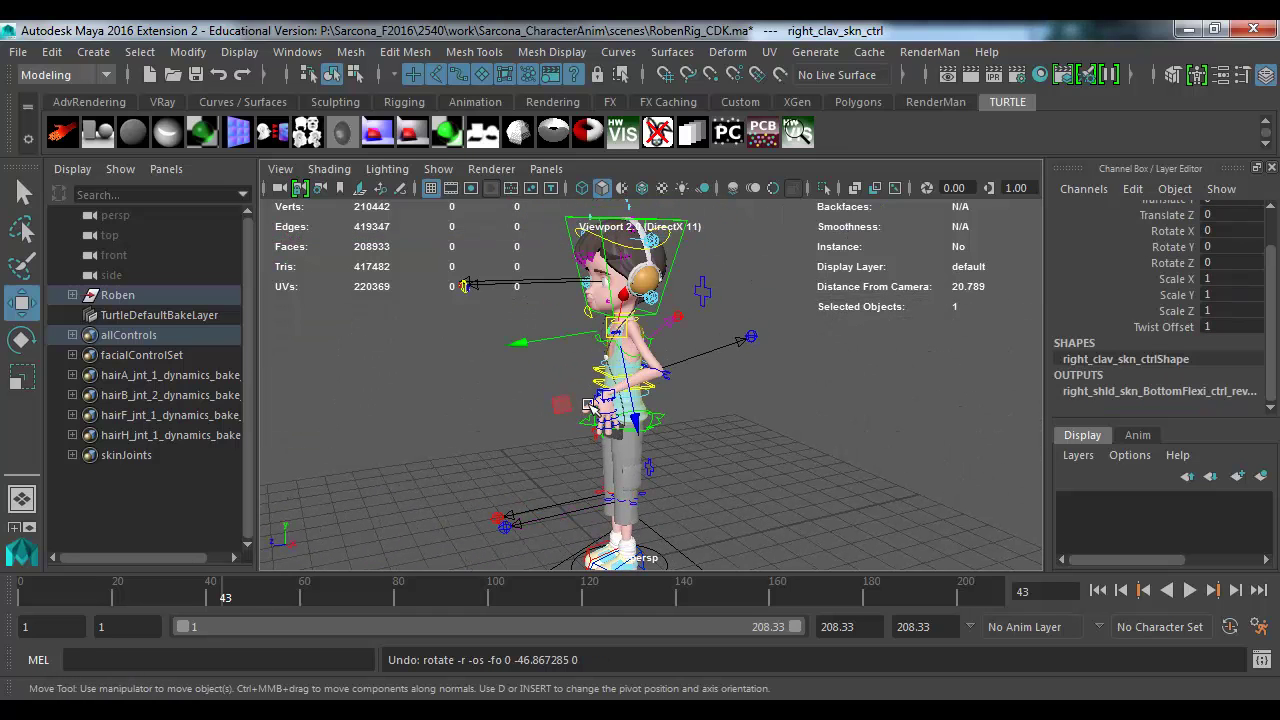
Step: Display the facial controls by setting Facial Controls to 1 on head_skn_ctrl
scroll(597, 357, "up", 4)
left_click_drag(690, 400, 782, 441, "alt")
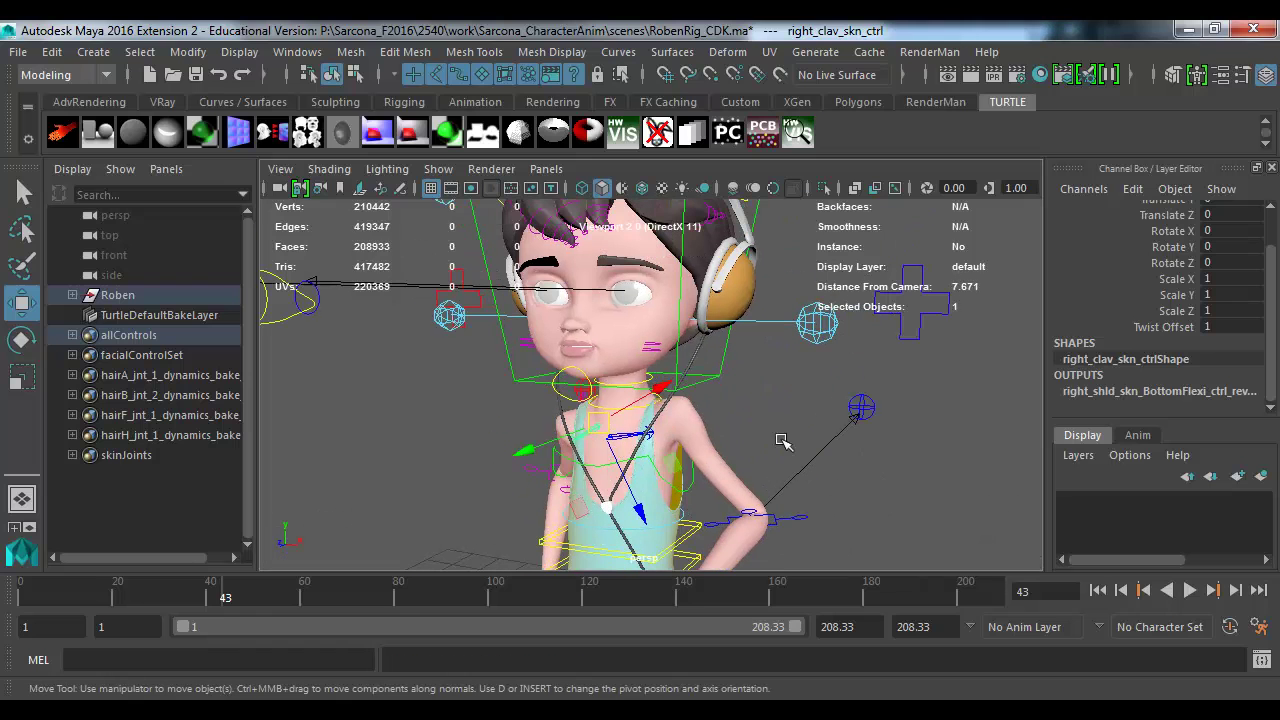
left_click(720, 371)
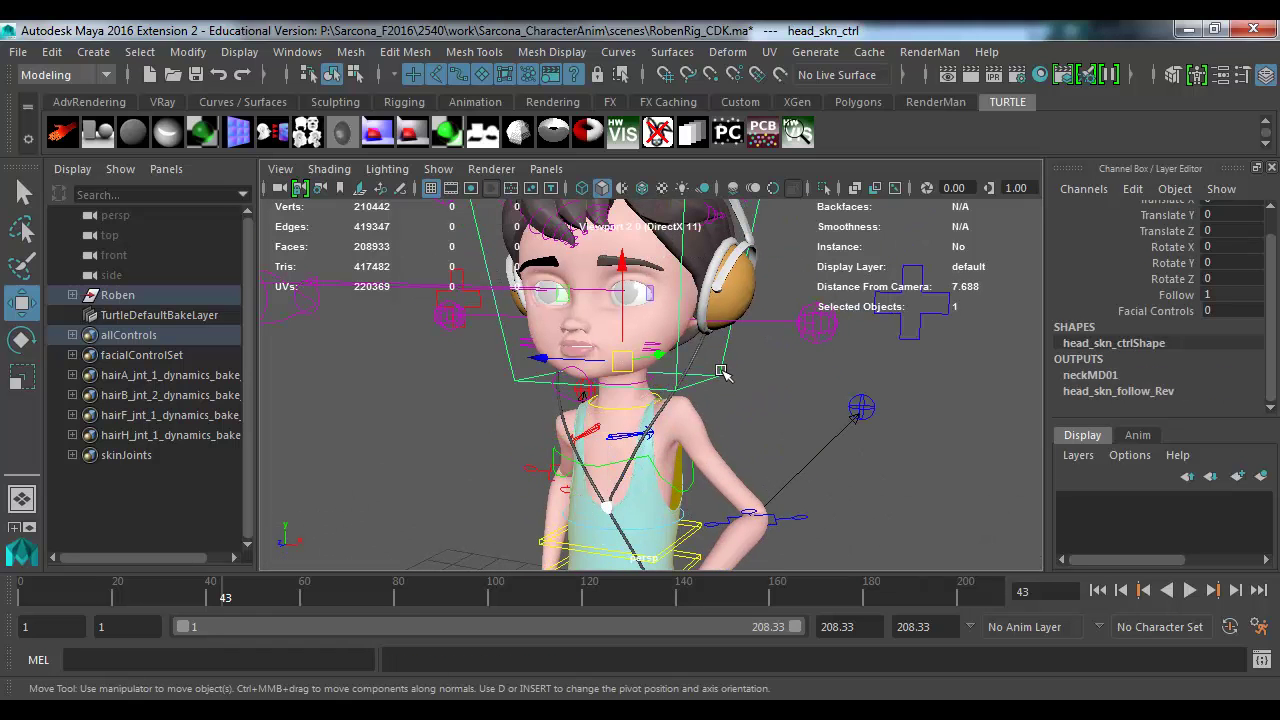
left_click(1232, 313)
type("1")
key("Return")
scroll(850, 410, "up", 5)
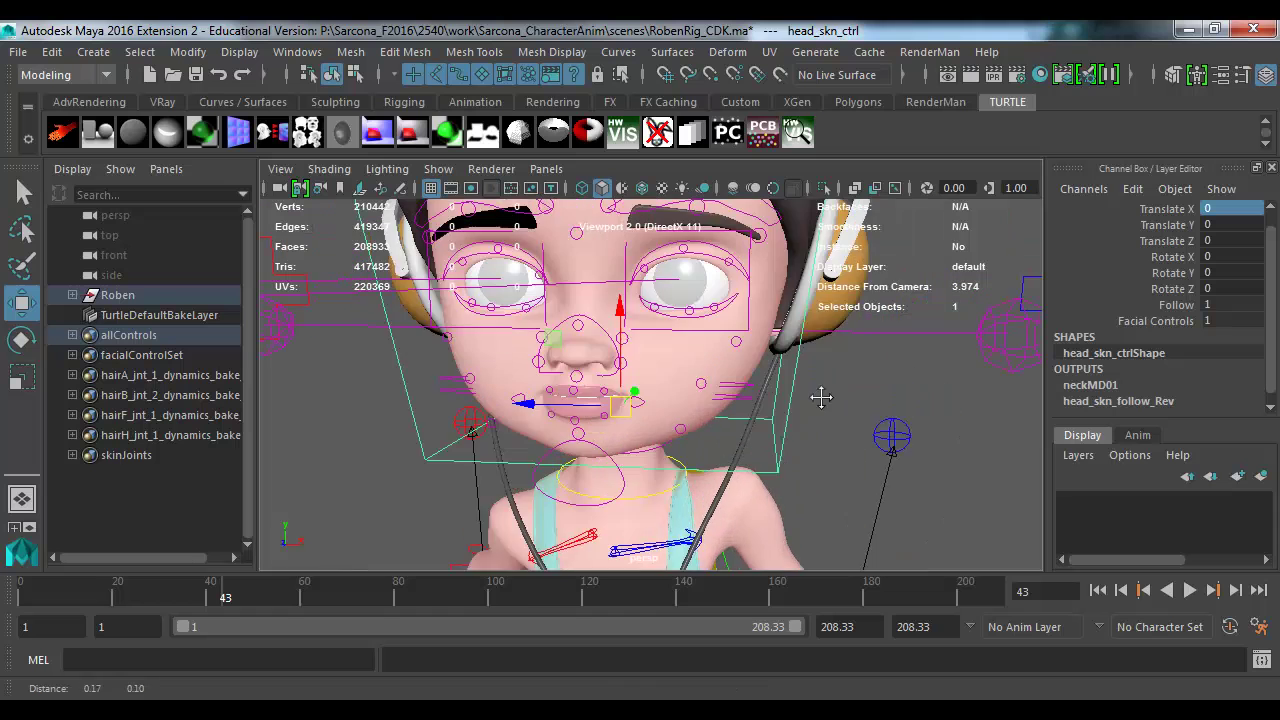
Step: Try moving the upper eyelid controls of the left eye down
scroll(872, 425, "up", 1)
left_click(690, 251)
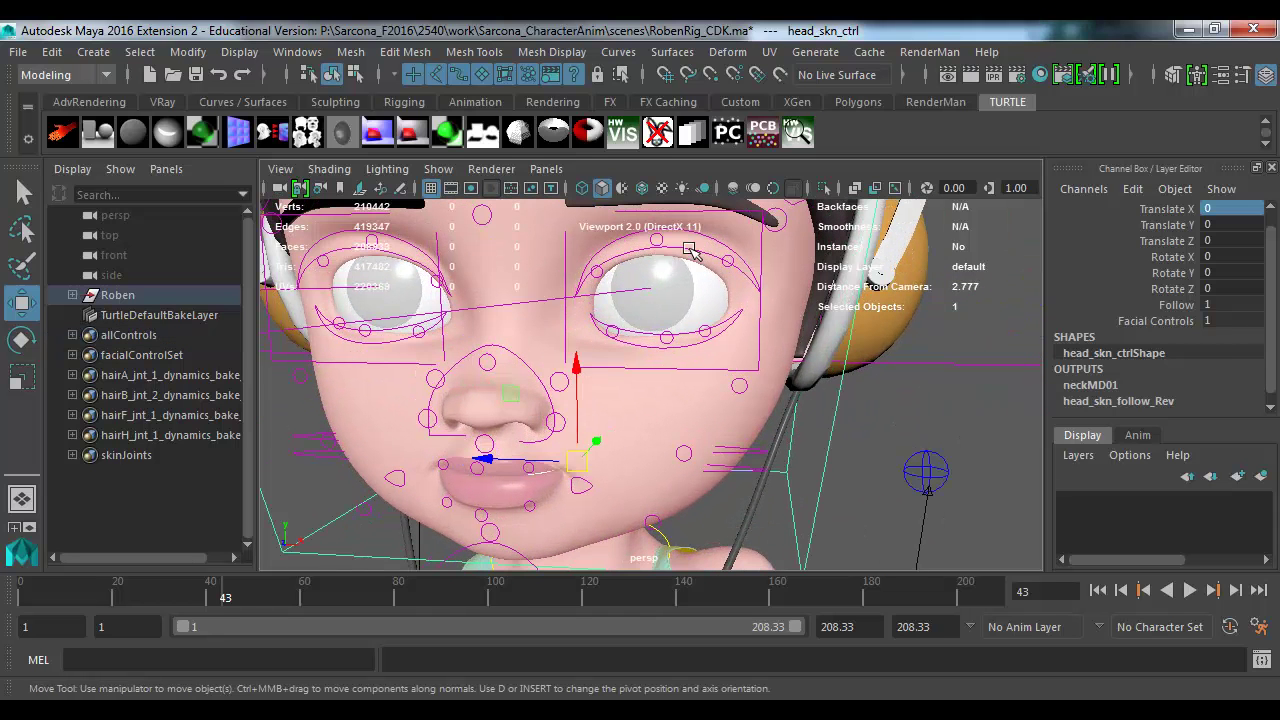
left_click_drag(678, 281, 643, 400)
left_click(655, 255)
Step: Undo the eyelid changes and the Facial Controls setting, and clear the selection
key("ctrl+z")
key("ctrl+z")
key("ctrl+z")
key("ctrl+z")
key("ctrl+z")
right_click_drag(684, 397, 590, 405, "alt")
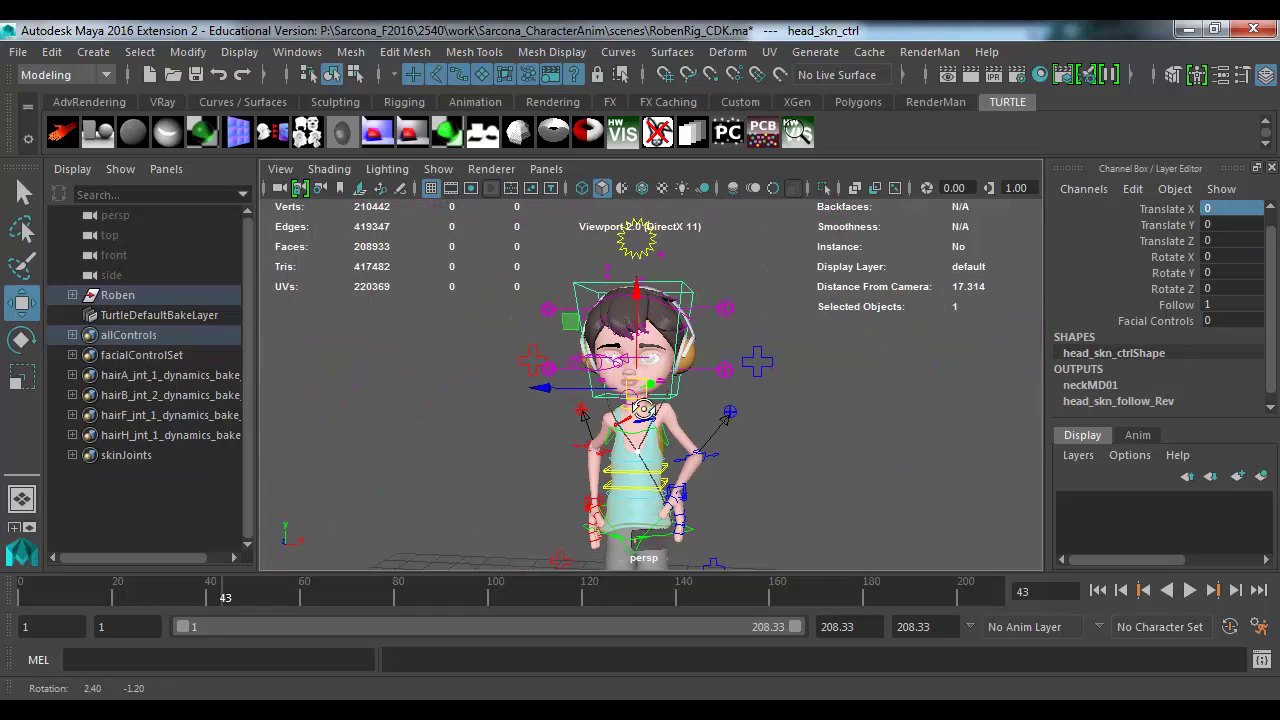
left_click_drag(600, 400, 645, 318, "alt")
left_click(645, 315)
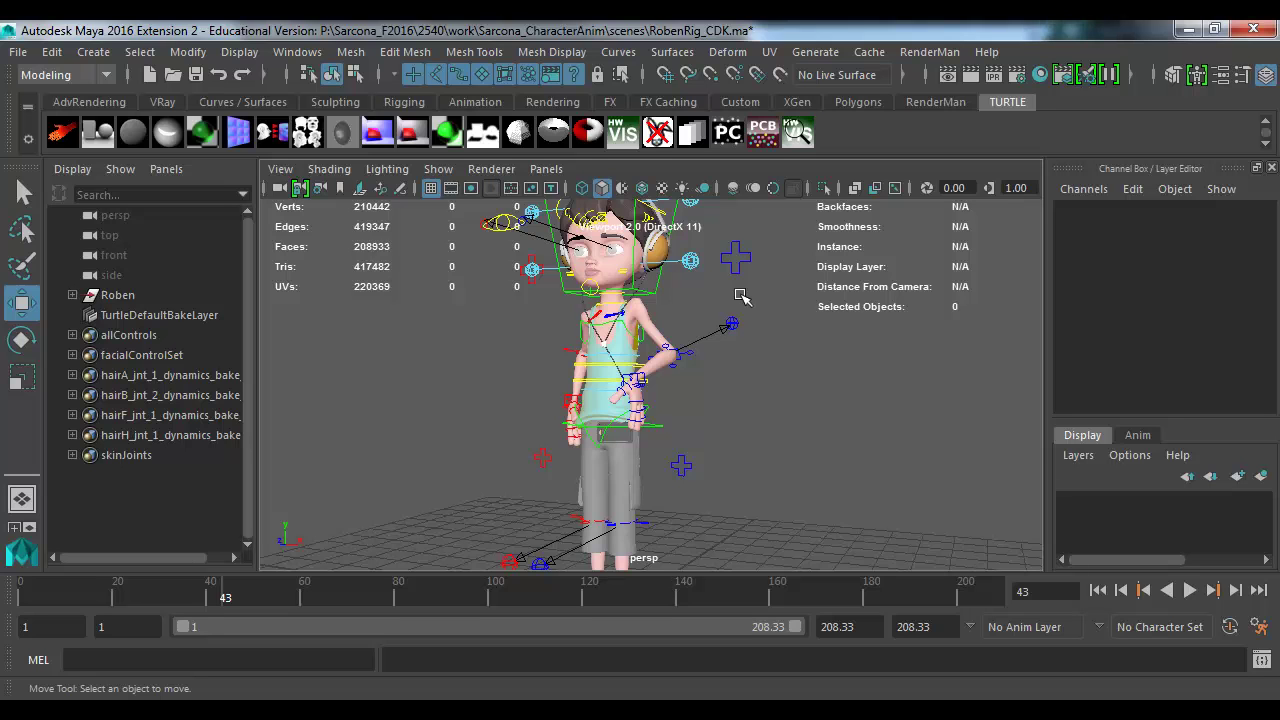
Step: In the Hypershade, set the banyaanColor shirt material's Color to magenta (H 300, S 1, V 1) and close the editors
right_click_drag(660, 287, 680, 325, "alt")
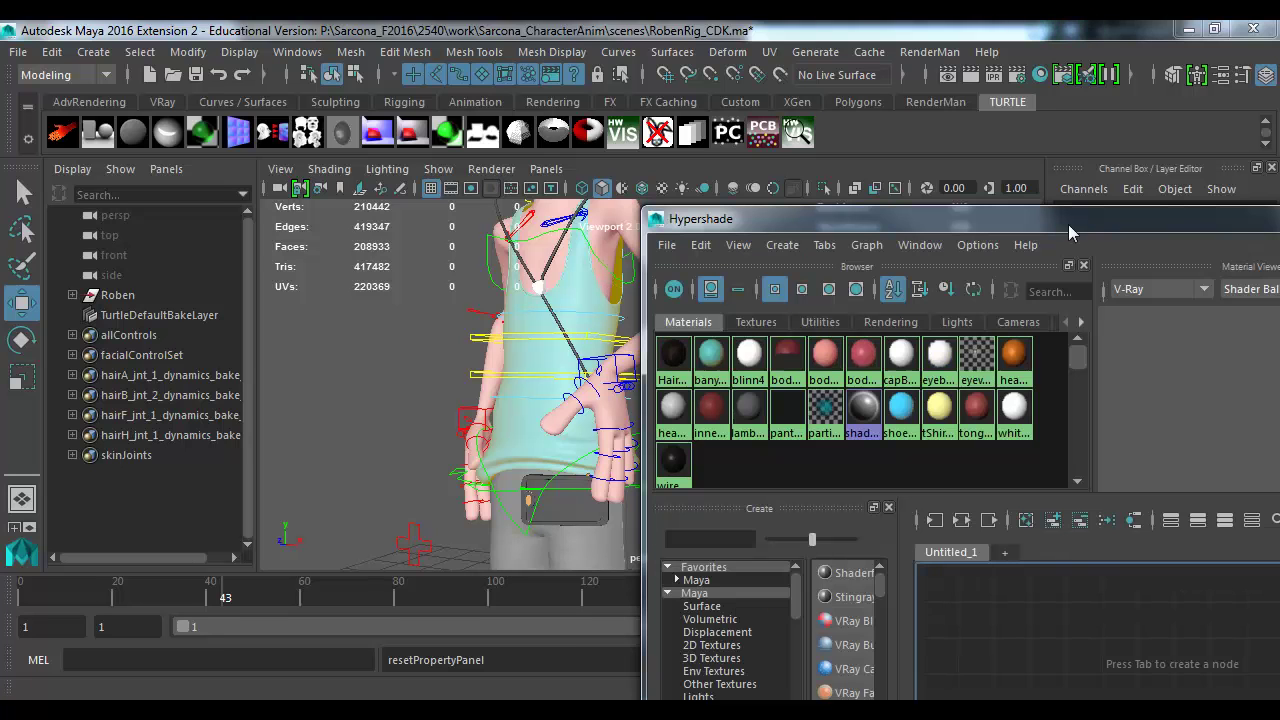
left_click_drag(1068, 224, 1091, 152)
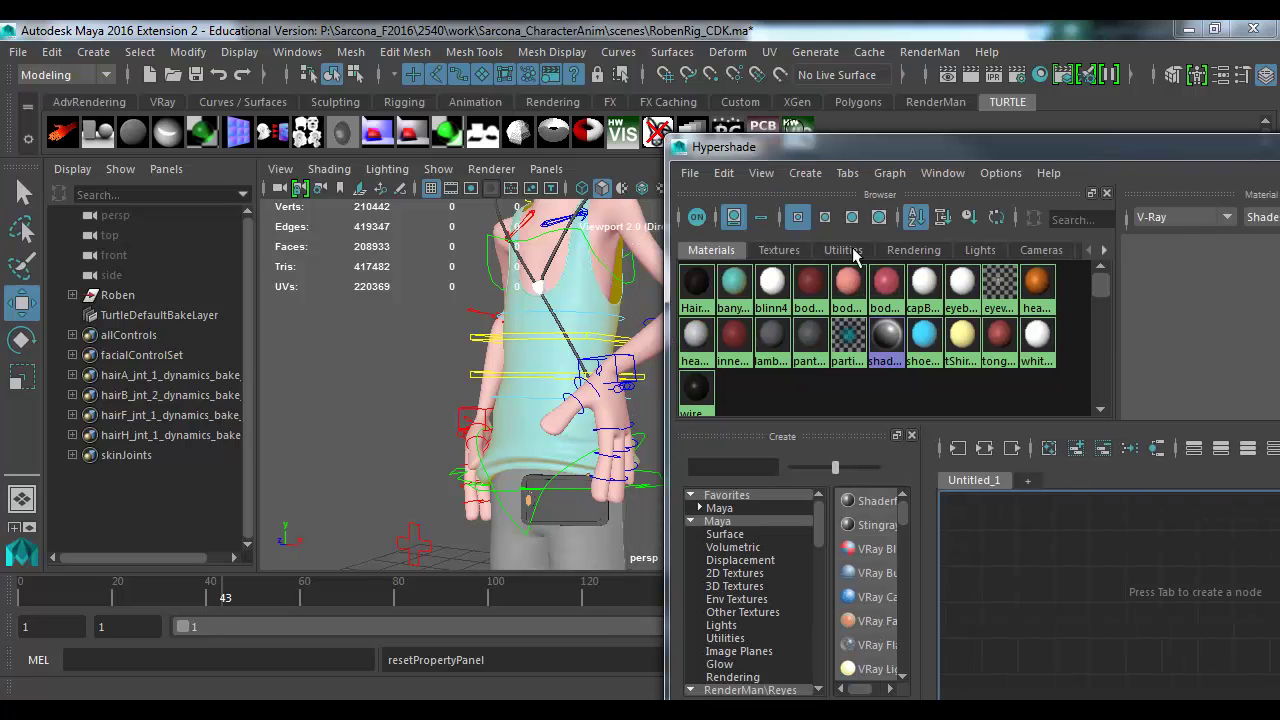
double_click(737, 285)
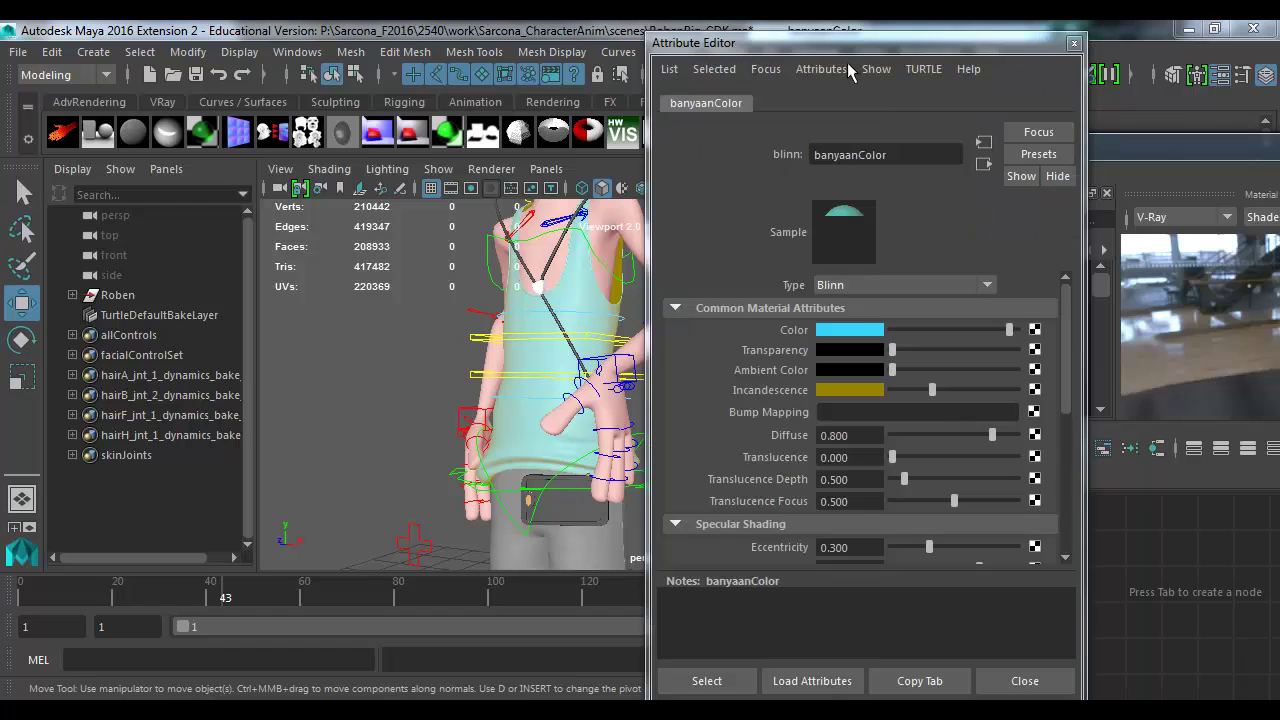
left_click(850, 330)
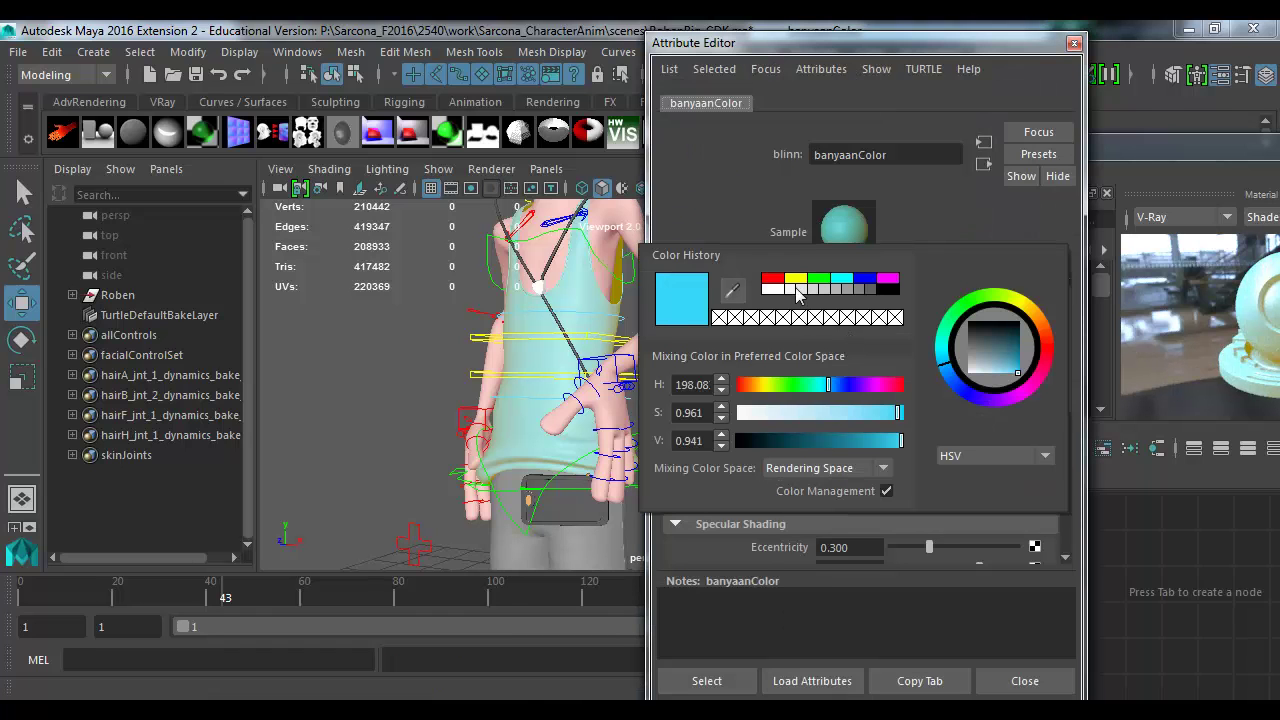
left_click(886, 281)
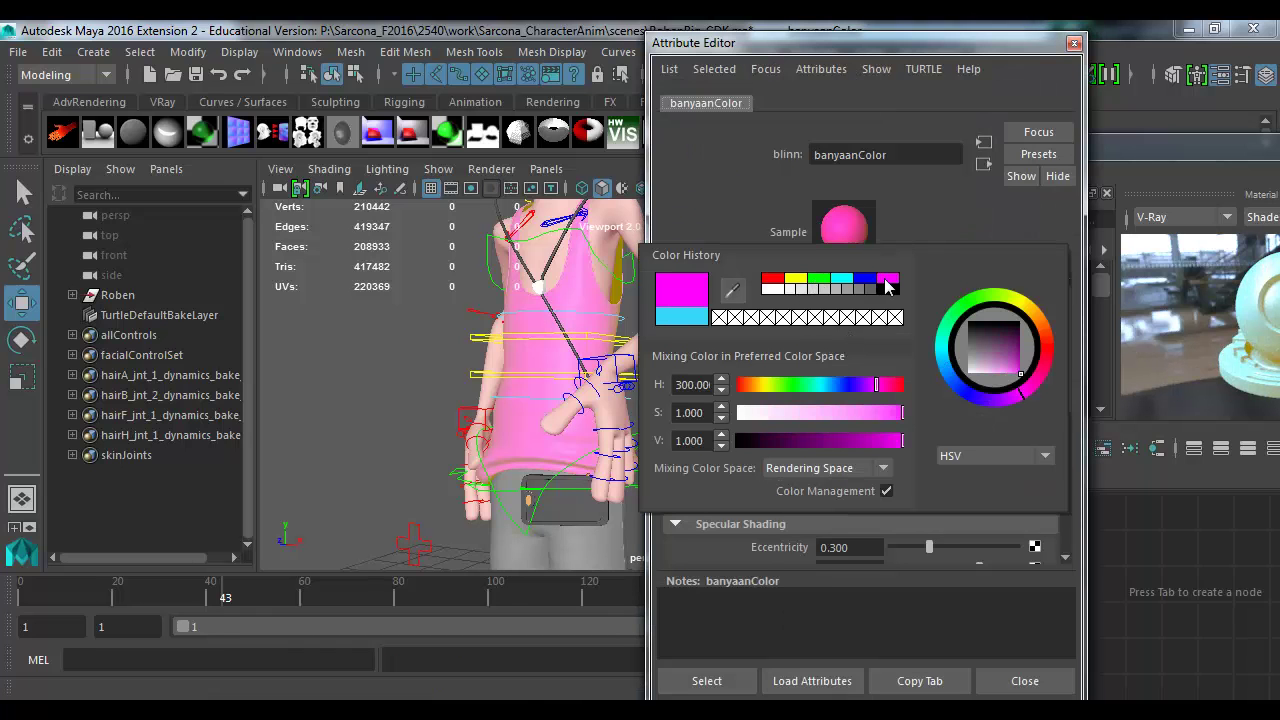
left_click(1073, 45)
left_click(1266, 140)
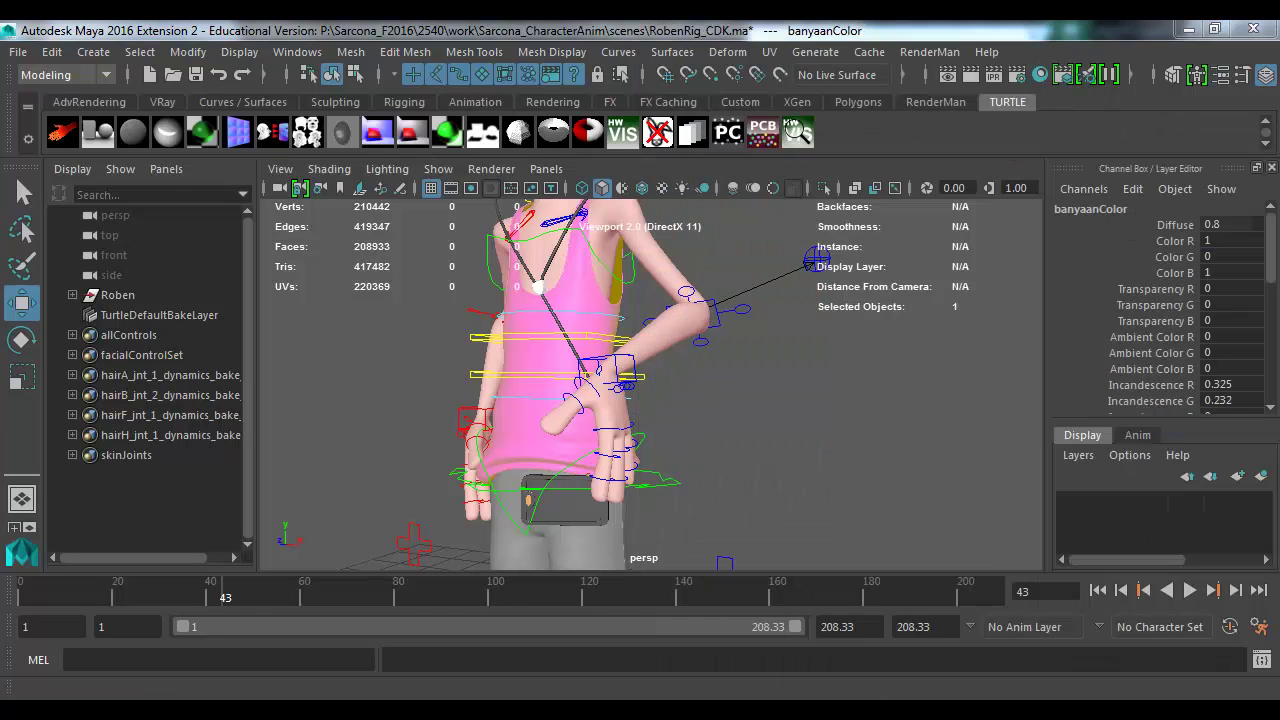
Step: Clear the material selection and try moving eye_ctrl down in front of the character's face
scroll(849, 398, "down", 3)
left_click(840, 398)
scroll(703, 399, "down", 2)
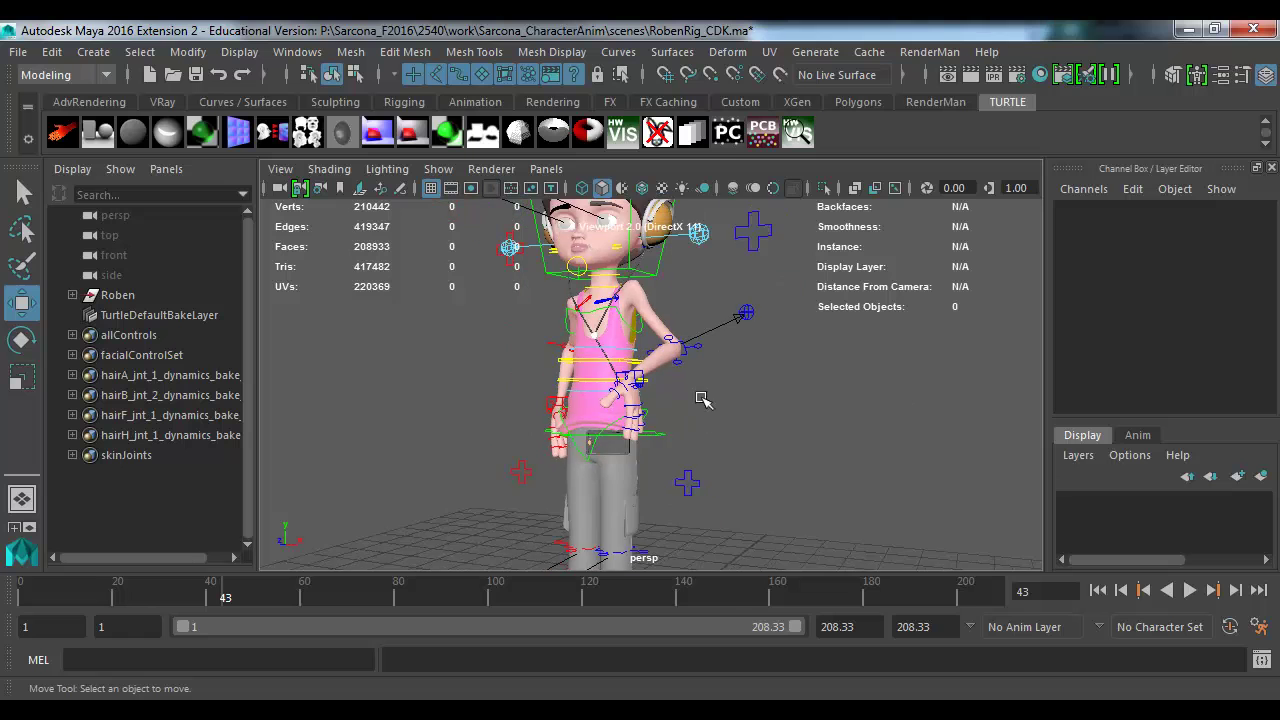
scroll(703, 399, "down", 3)
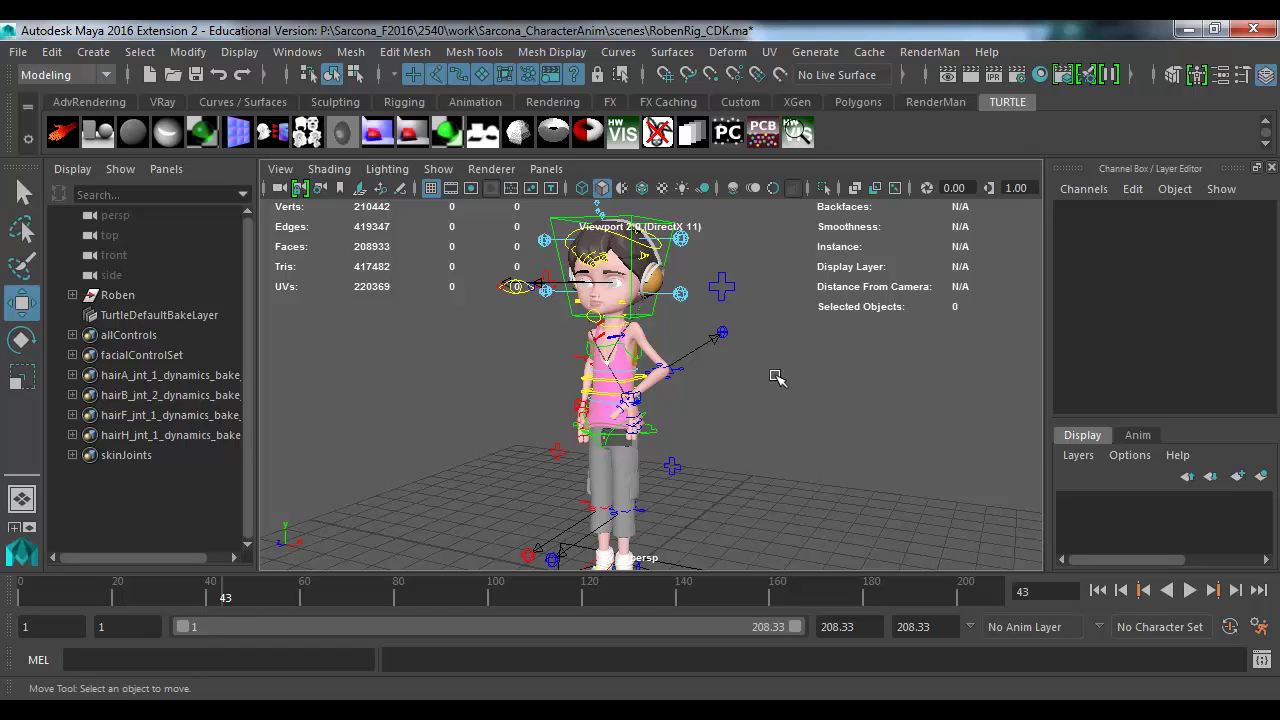
left_click(515, 287)
scroll(643, 430, "up", 5)
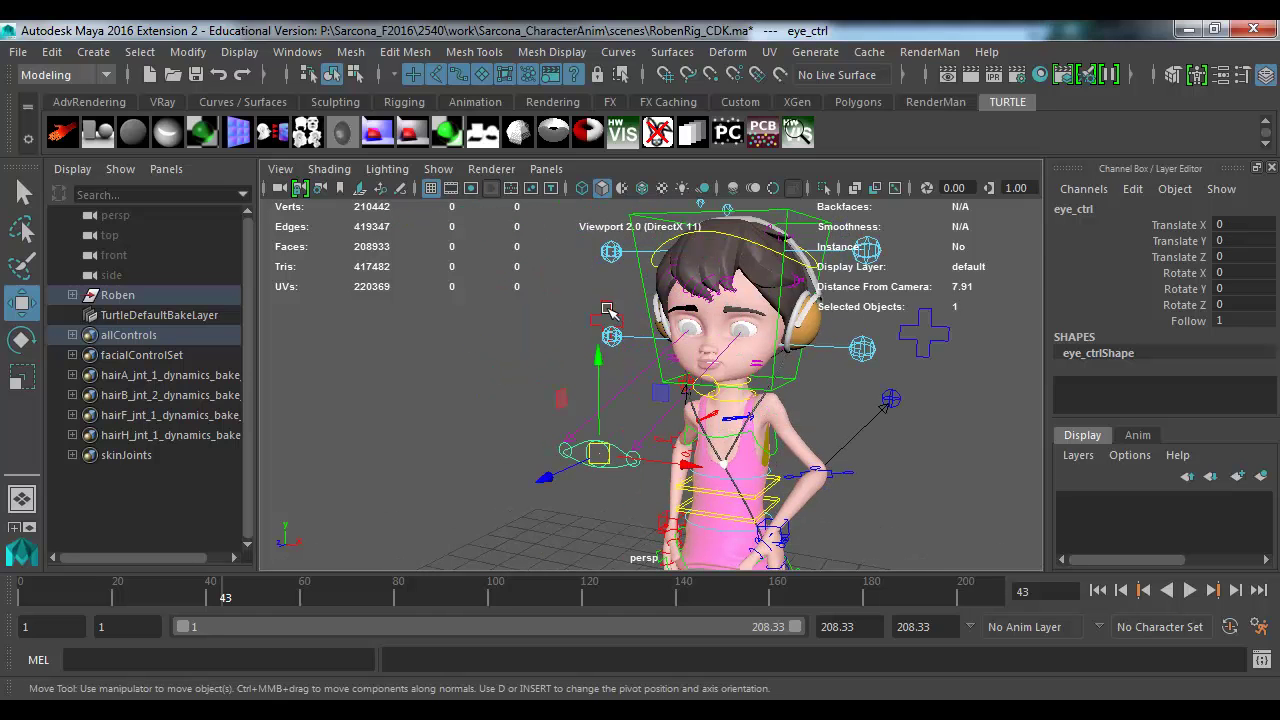
Step: Examine the attributes of the right and left shoulder IK/FK blend controls, the head stretch controls and head_mid_skn_ctrl
left_click(628, 342)
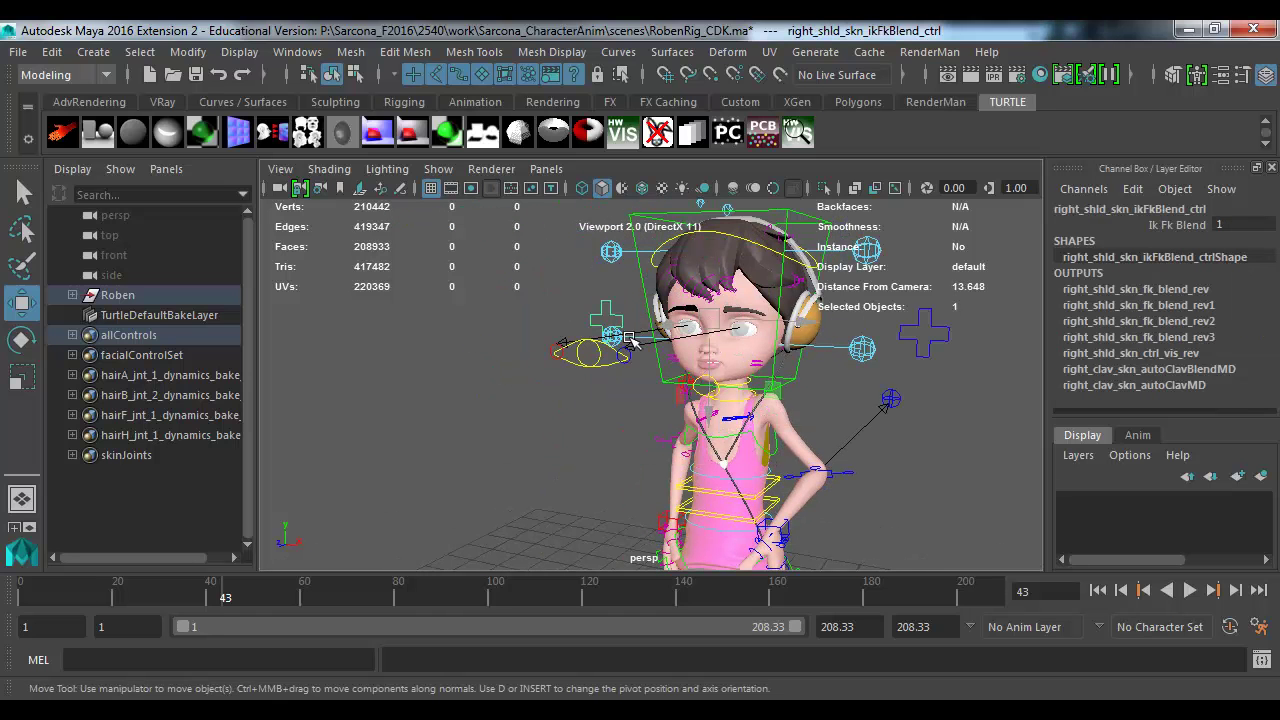
left_click(611, 254)
left_click_drag(627, 295, 825, 320, "alt")
key("ctrl+z")
left_click(800, 352)
left_click(826, 318)
left_click(782, 300)
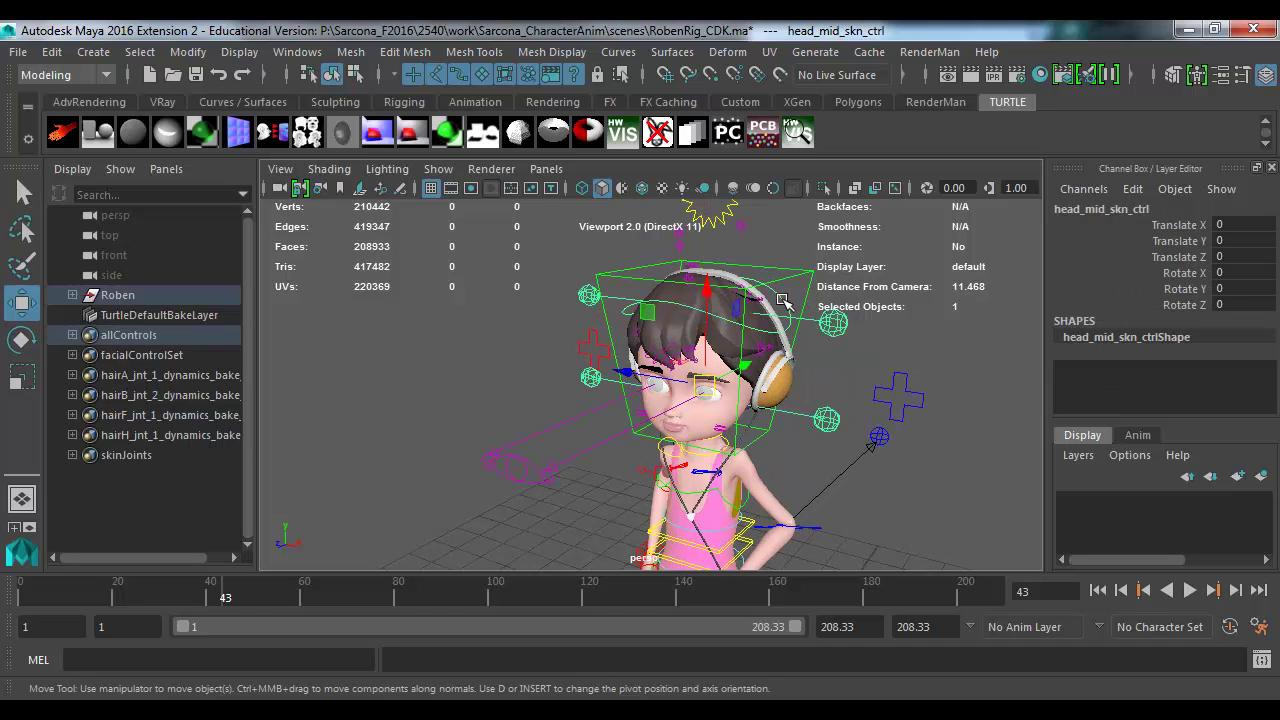
left_click(880, 404)
left_click(893, 386)
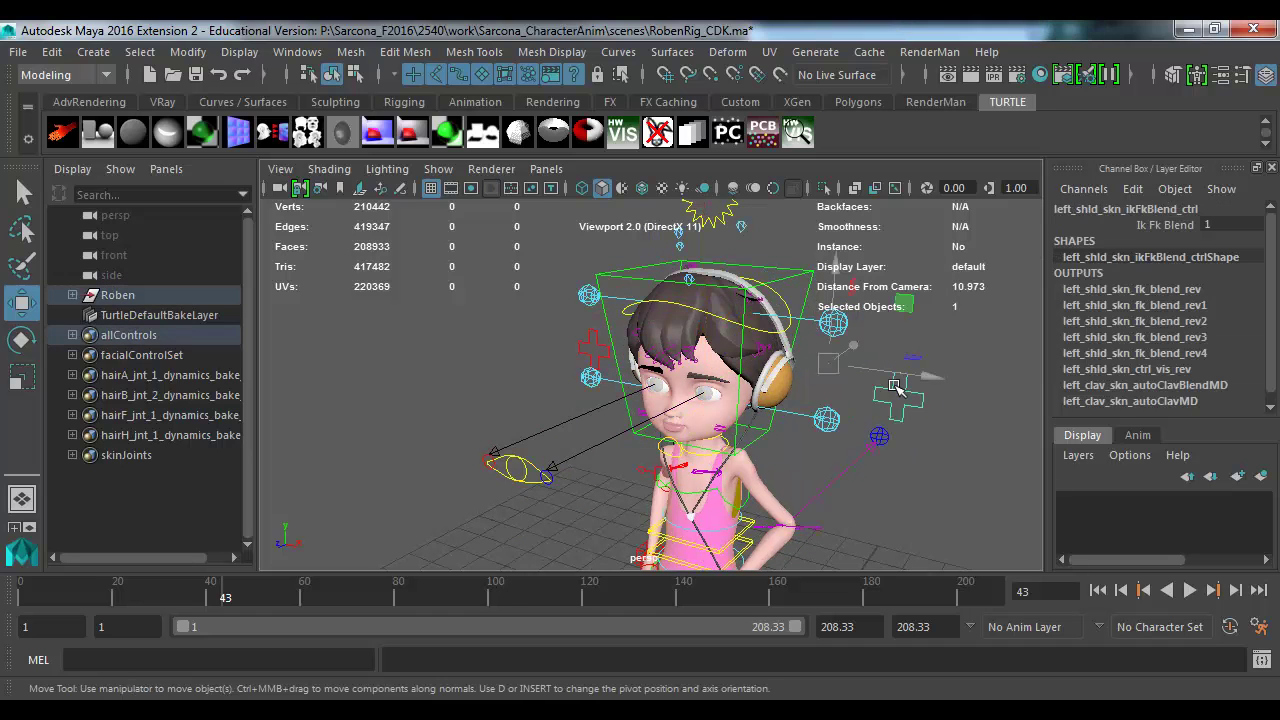
Step: Try opening the mouth by rotating jaw01_skn_ctrl about 10.8 degrees around Z
scroll(868, 380, "up", 4)
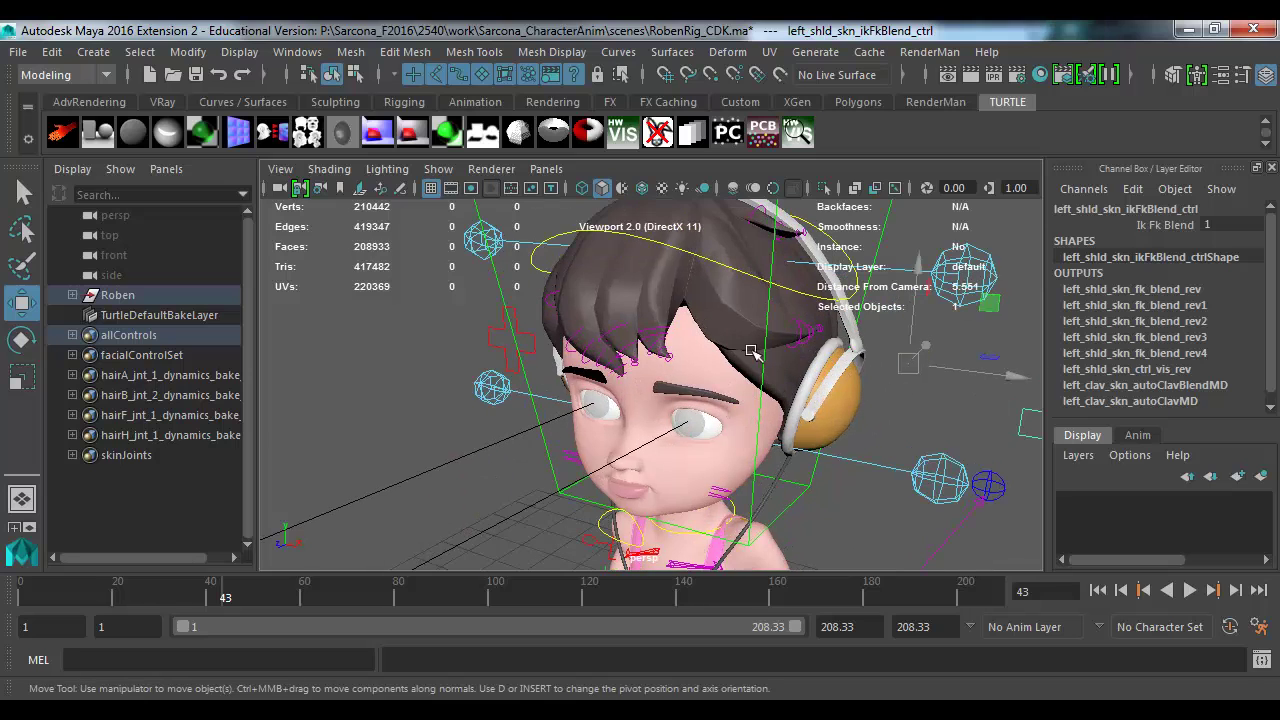
left_click_drag(752, 352, 812, 346, "alt")
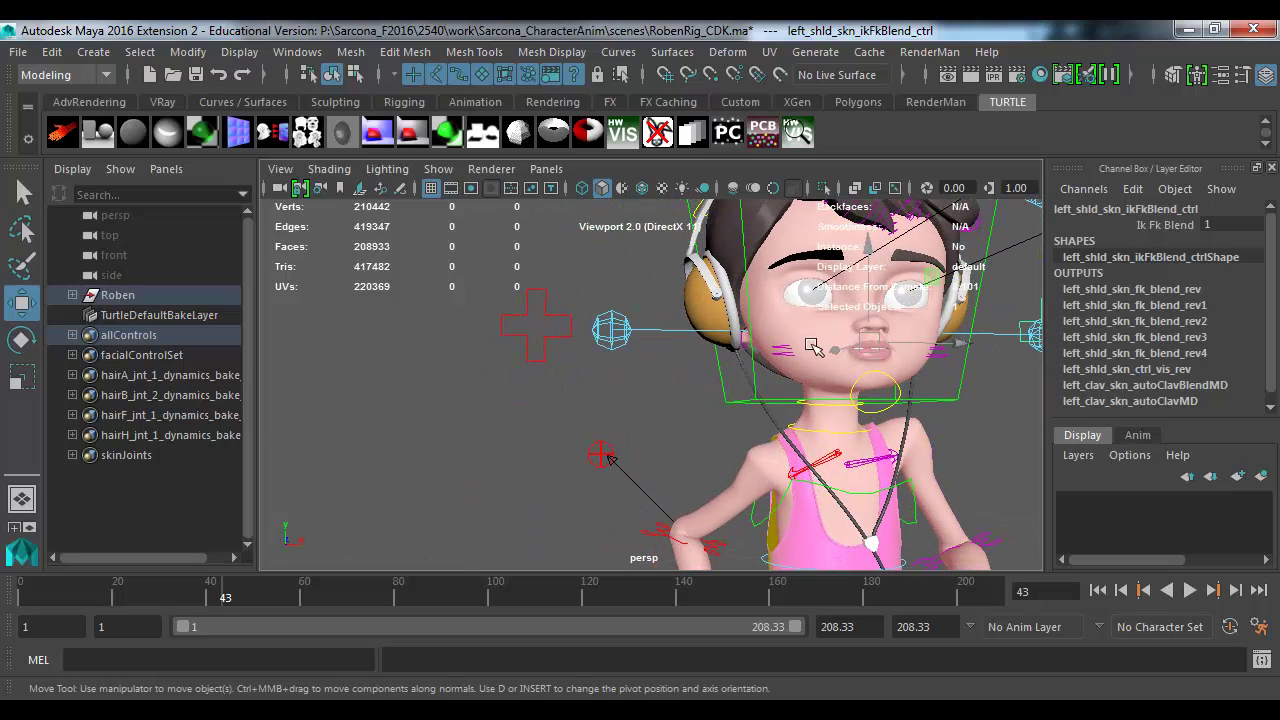
left_click(903, 387)
left_click(895, 392)
left_click_drag(895, 392, 913, 347)
key("ctrl+z")
key("e")
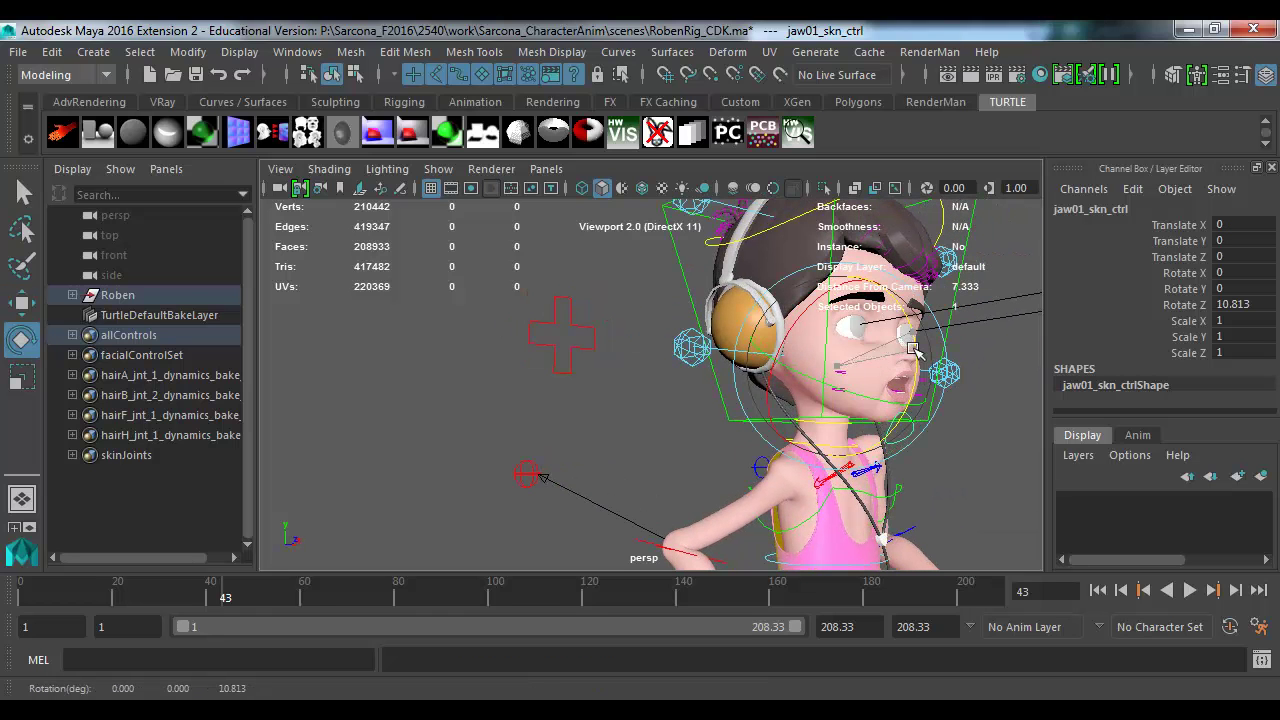
Step: Examine the attributes of head_stretch_ctrl_02 and chest_ctrl on the upper body
left_click(692, 349)
left_click_drag(690, 362, 648, 402, "alt")
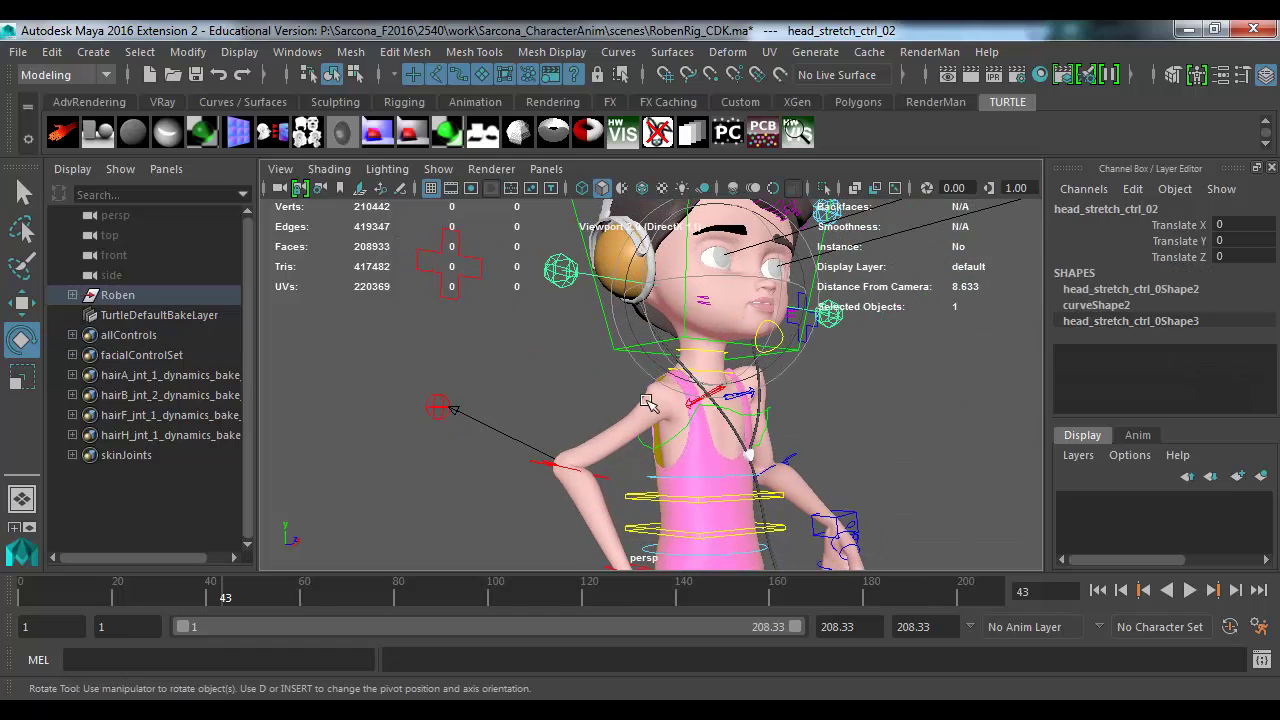
left_click_drag(668, 482, 688, 408, "alt")
left_click(760, 365)
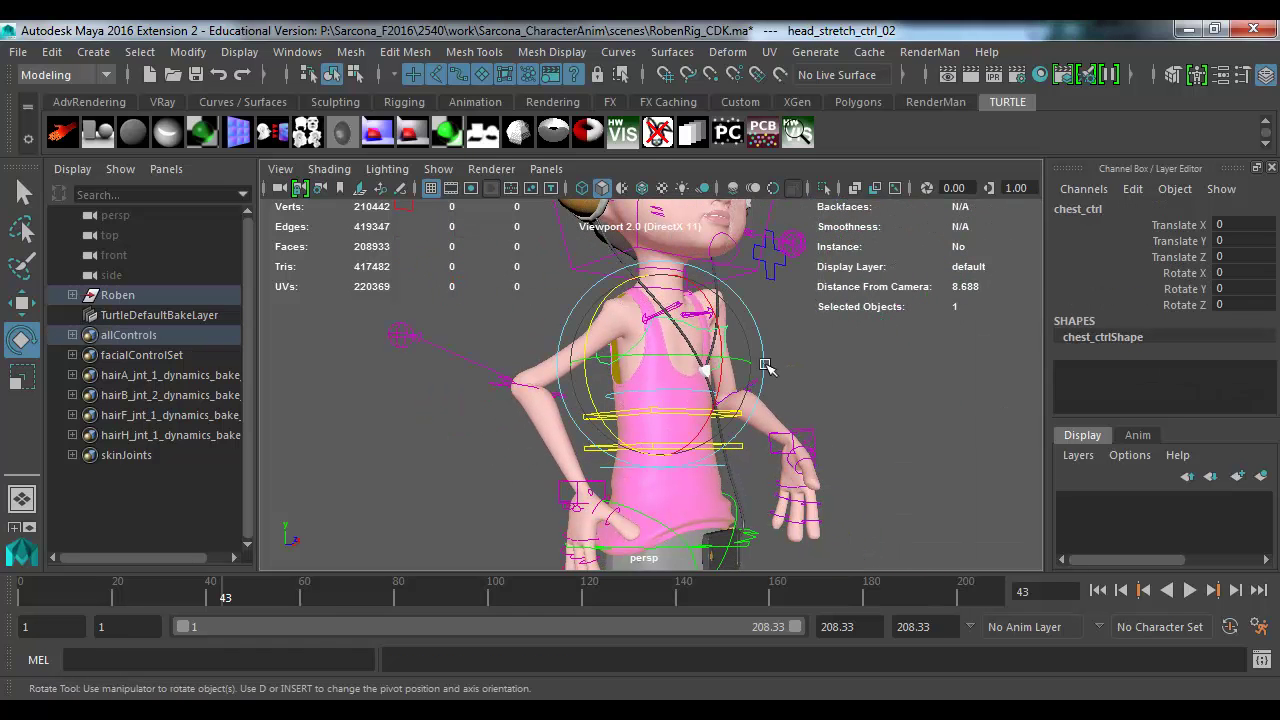
Step: Try moving the body with COG_ctrl at the waist
left_click_drag(827, 386, 722, 427, "alt")
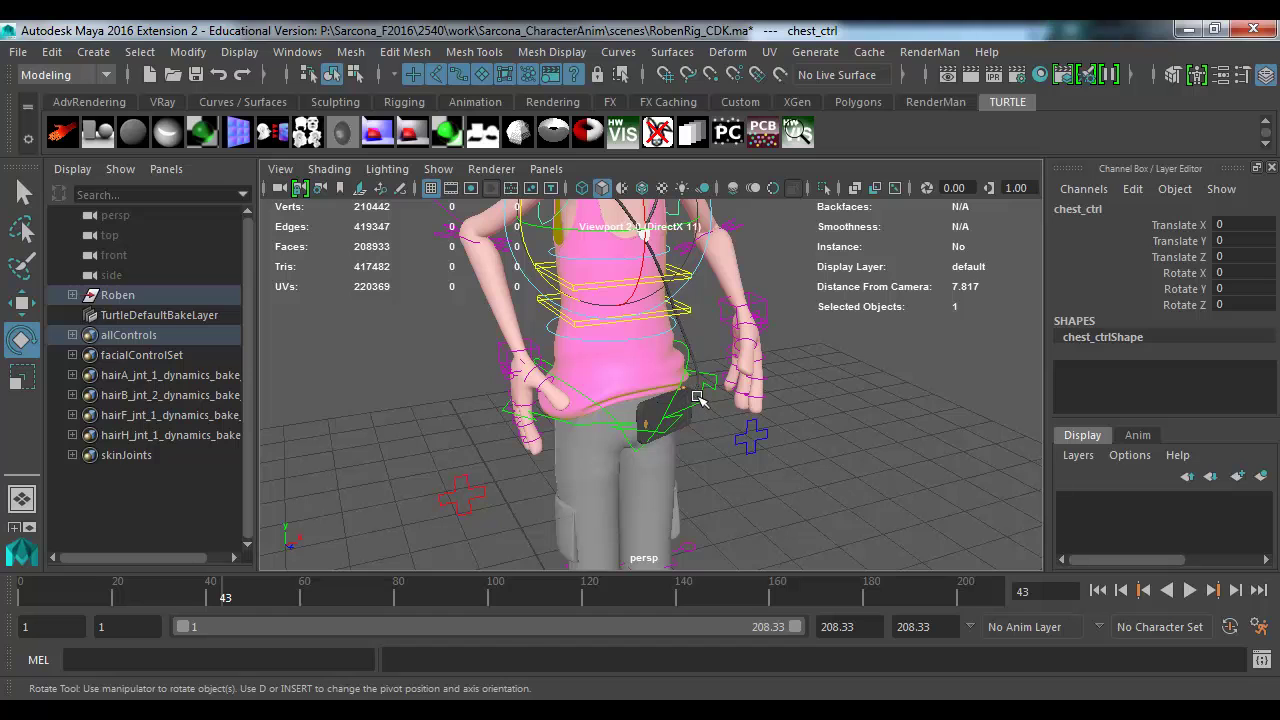
left_click(698, 398)
left_click(706, 396)
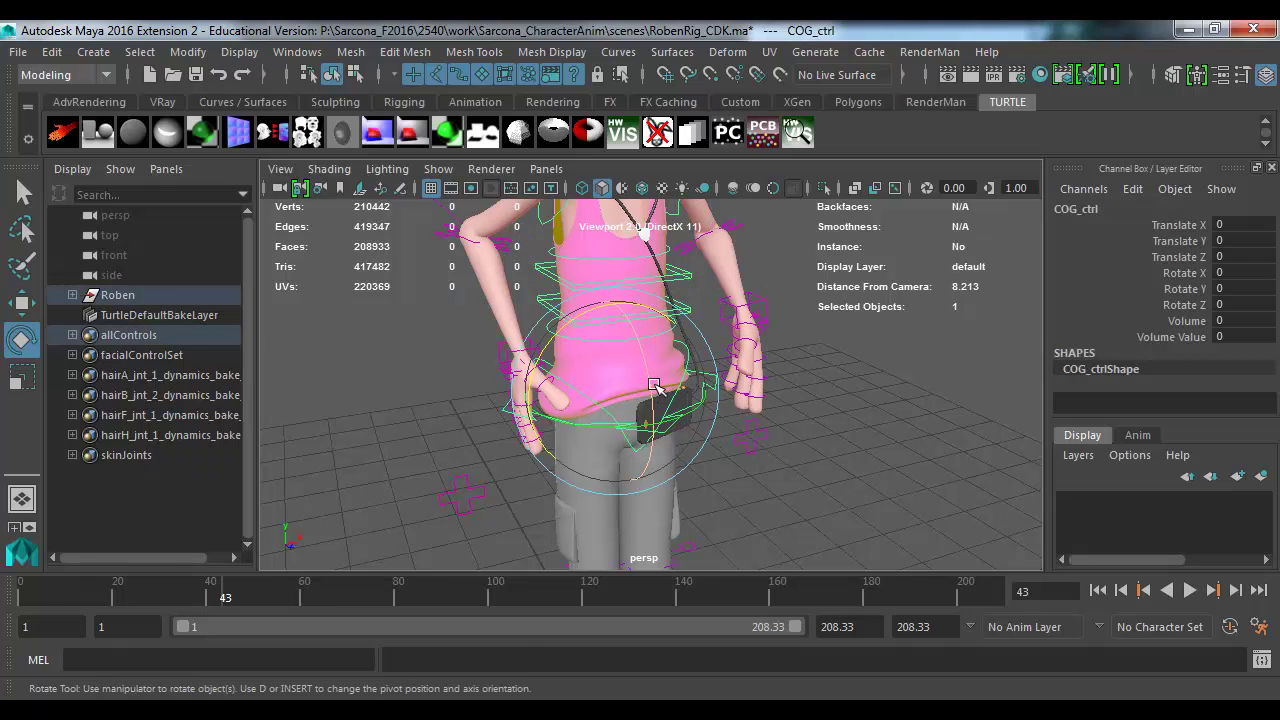
key("w")
left_click_drag(655, 386, 735, 362)
key("ctrl+z")
key("e")
key("q")
Step: Try rotating the hips with hip_ctrl
left_click(797, 394)
left_click(683, 390)
key("e")
key("ctrl+z")
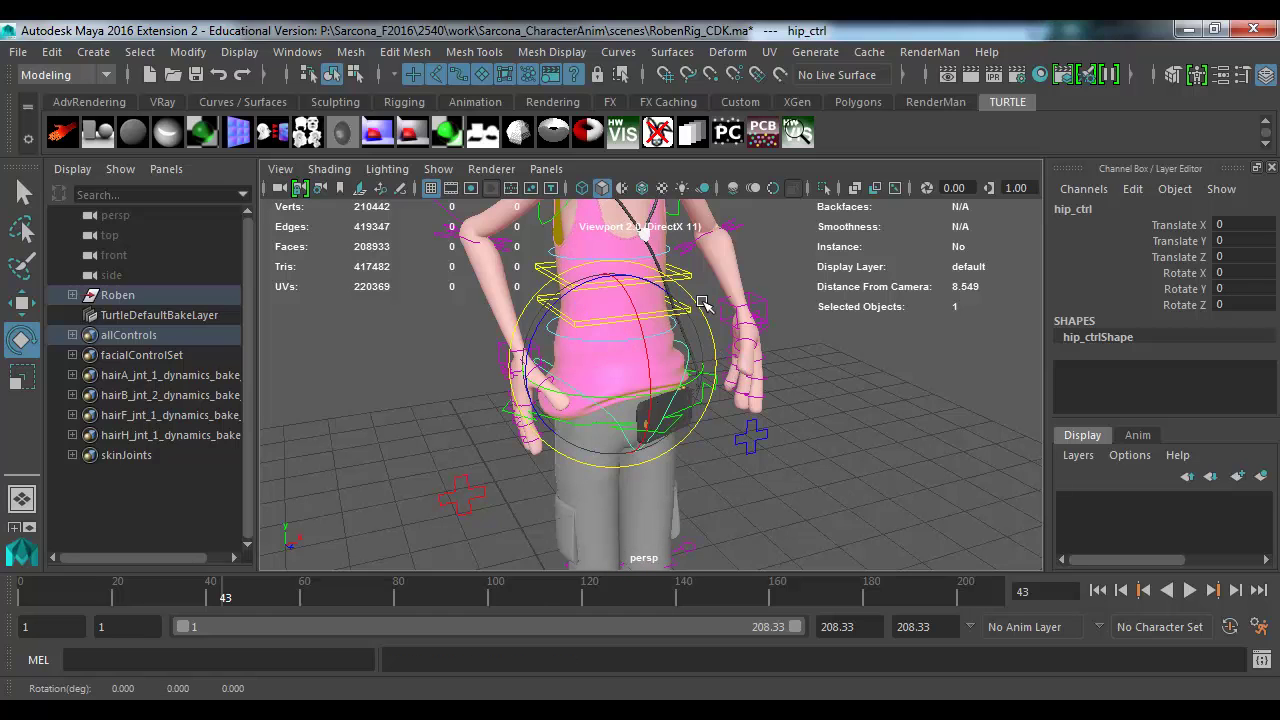
Step: Try moving the torso with spine02_skn_ctrl_jnt_ik_ctrl
left_click(680, 318)
left_click(679, 320)
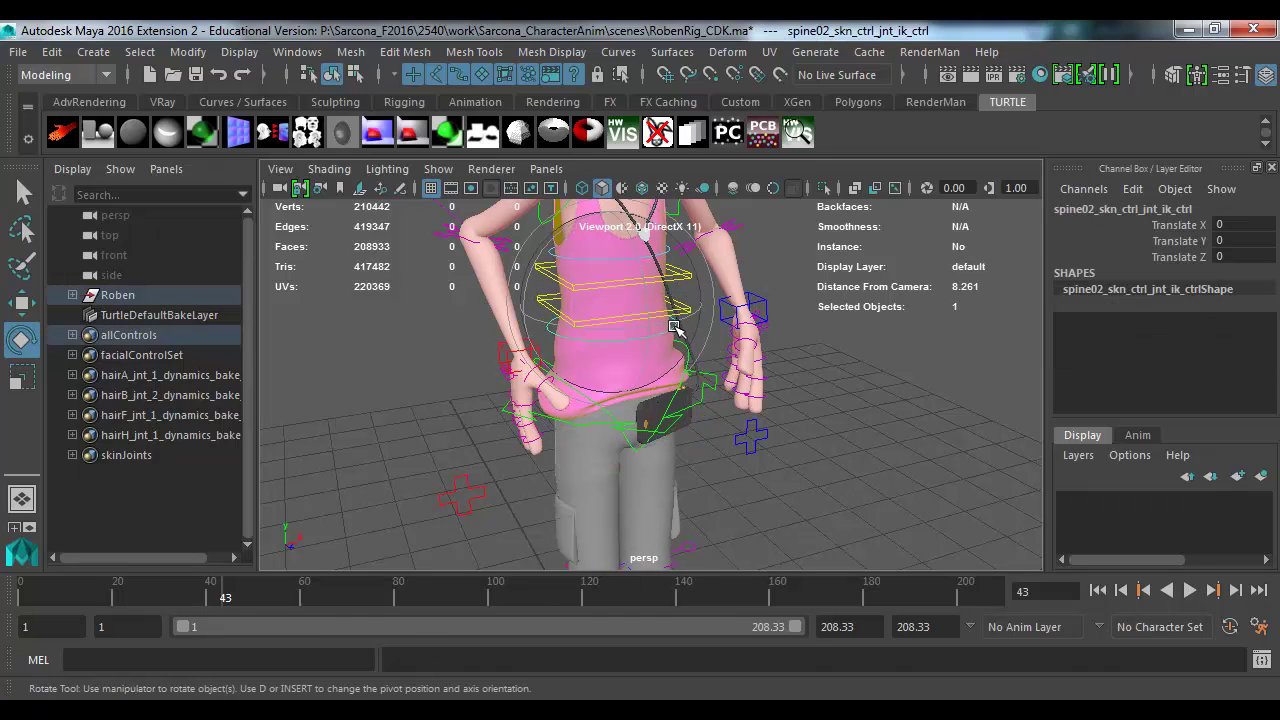
key("w")
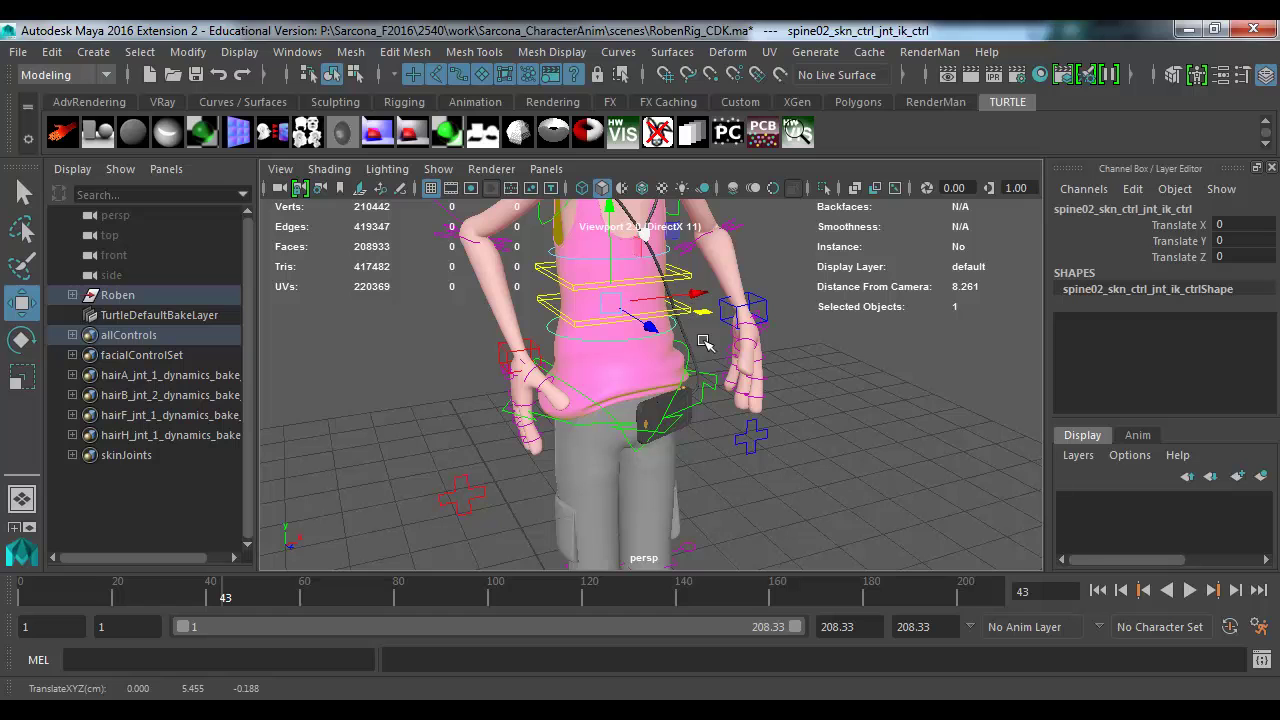
Step: Try twisting the torso by rotating spine02_skn_ctrl_jnt_fk_ctrl about -53 degrees around Y
left_click(669, 318)
key("e")
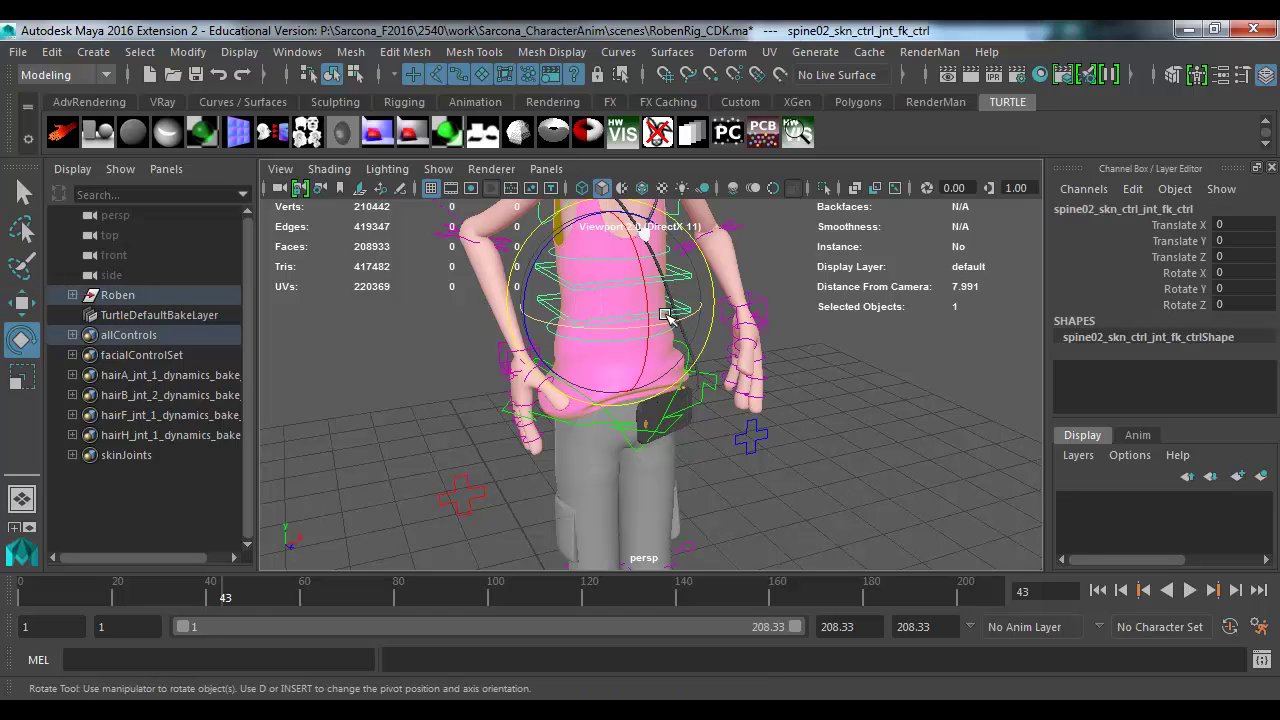
left_click_drag(669, 318, 588, 335)
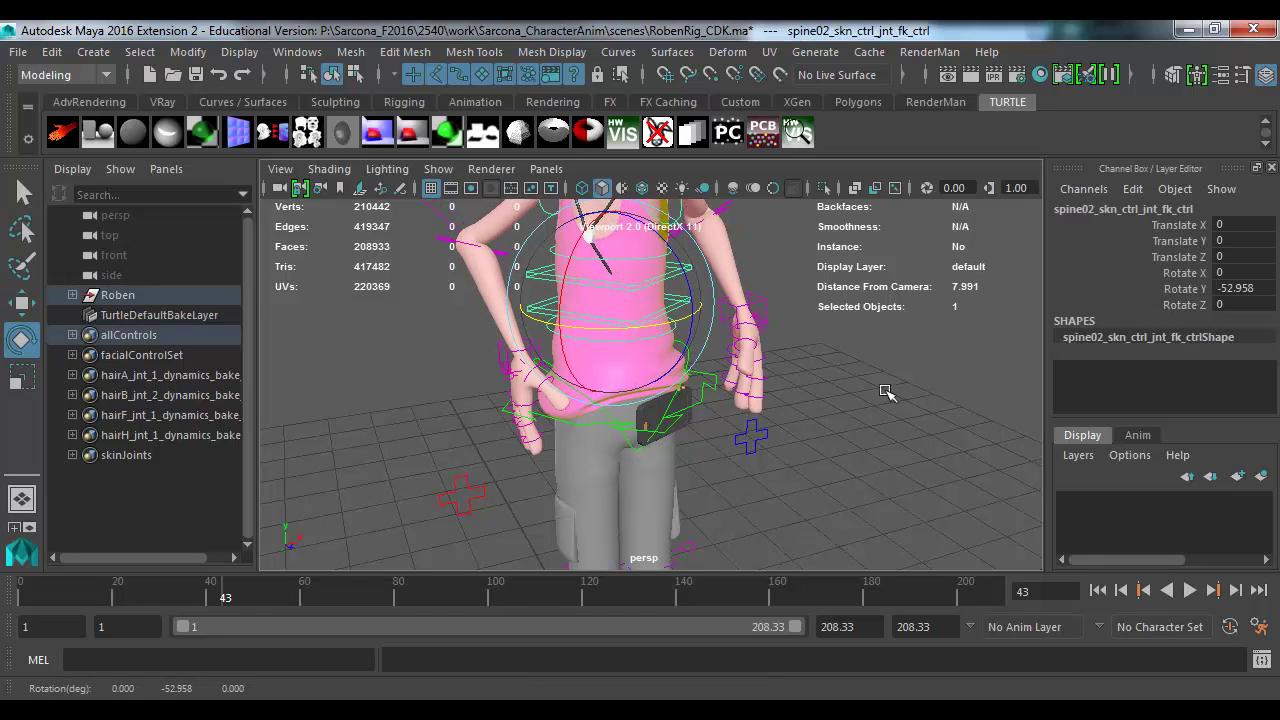
left_click_drag(886, 393, 793, 408, "alt")
key("ctrl+z")
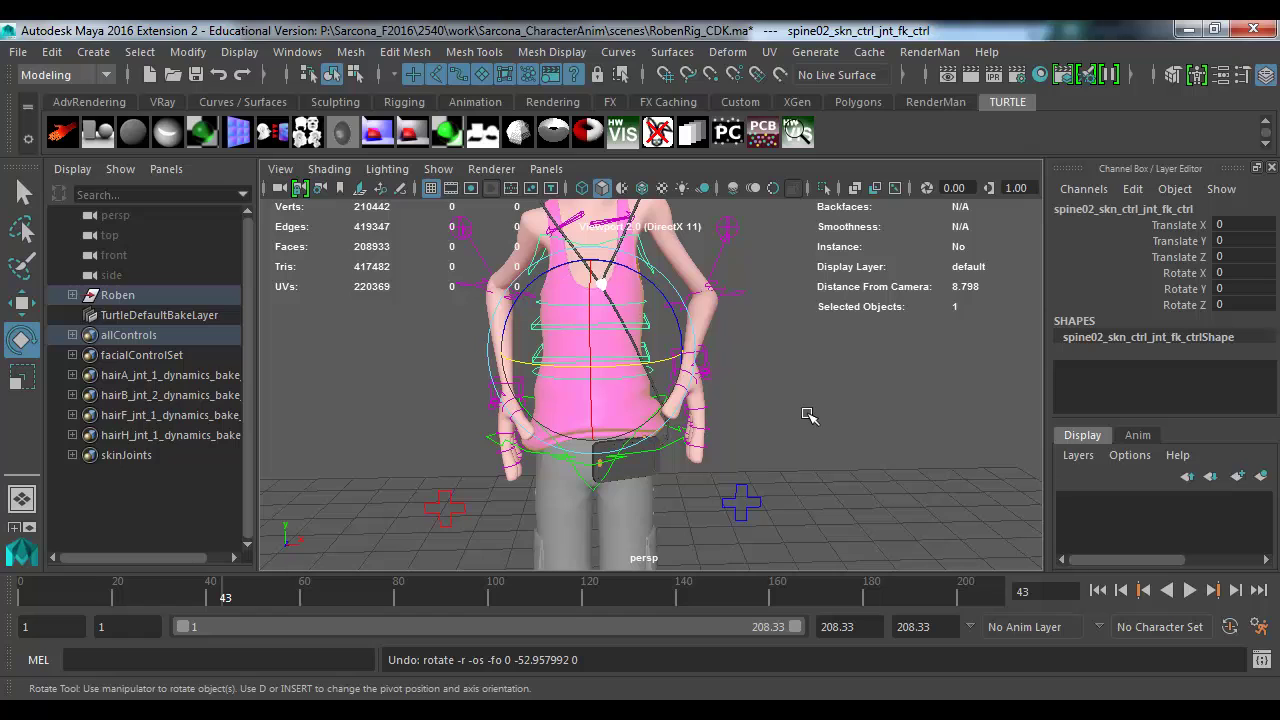
Step: Try rotating the two spine FK controls and chest_ctrl together about 22.9 degrees around Y
left_click(803, 413)
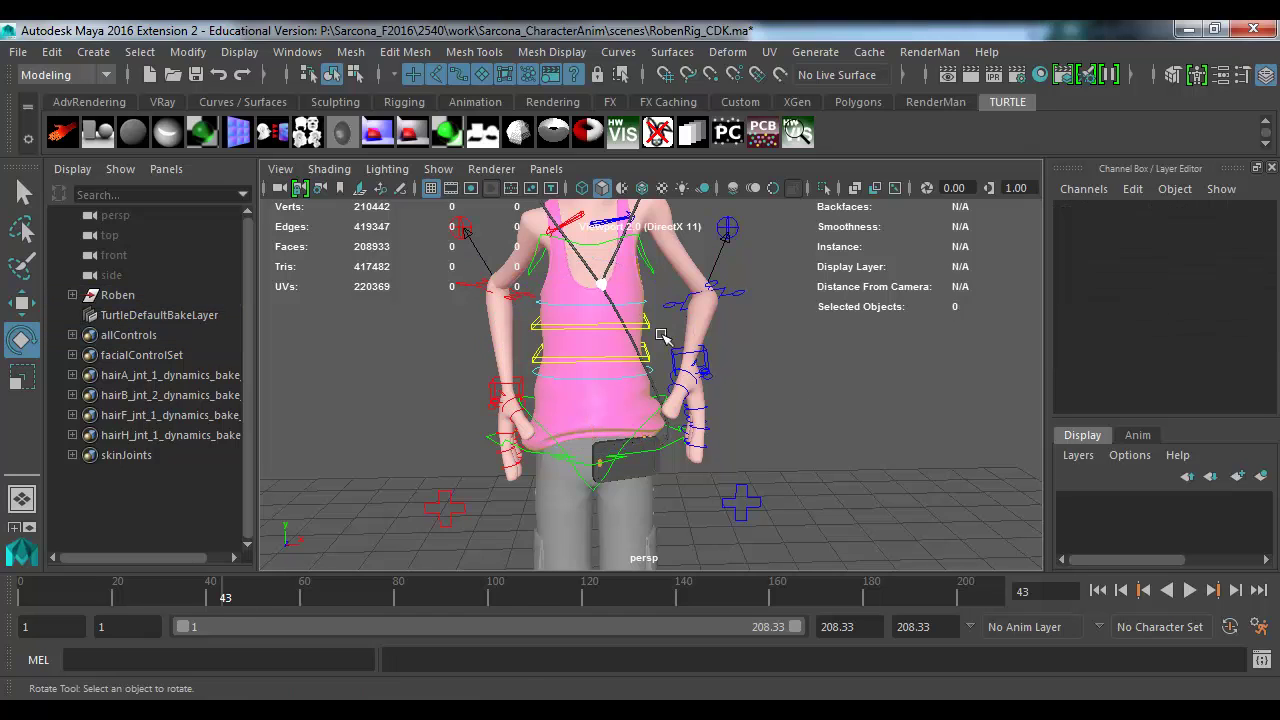
left_click(650, 355)
key("q")
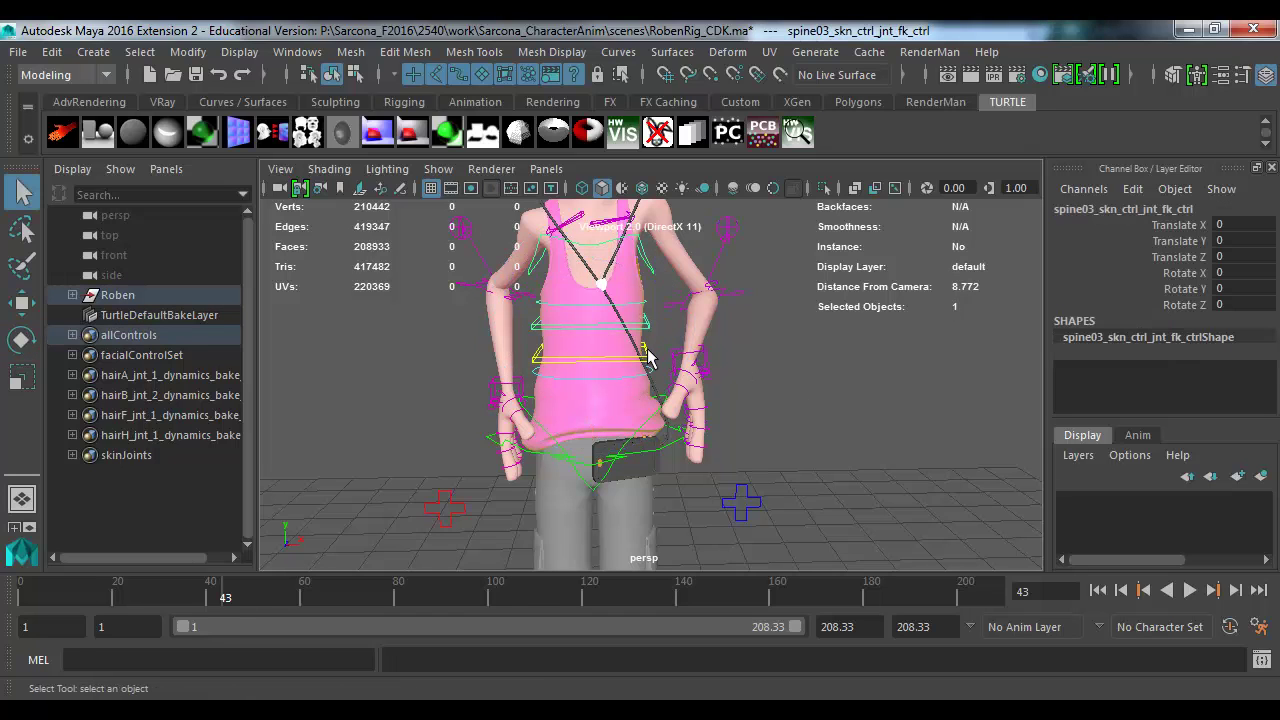
left_click(647, 270)
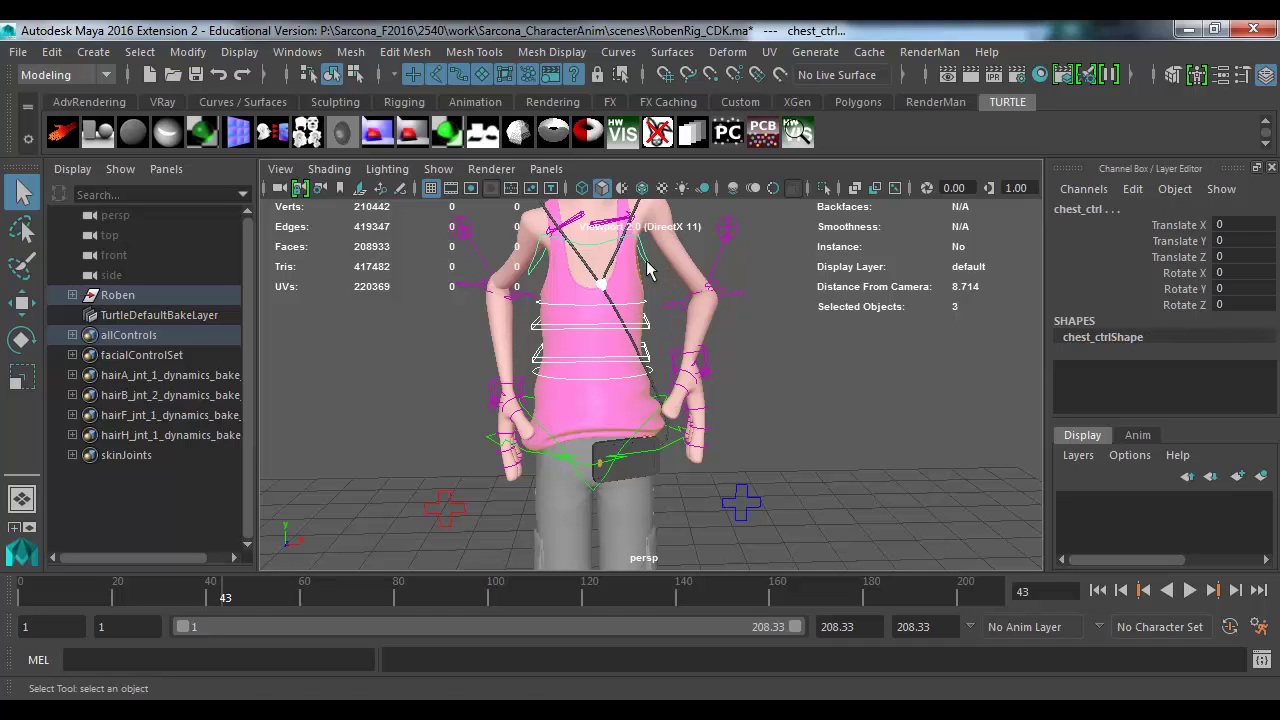
key("e")
left_click_drag(658, 276, 708, 283)
key("ctrl+z")
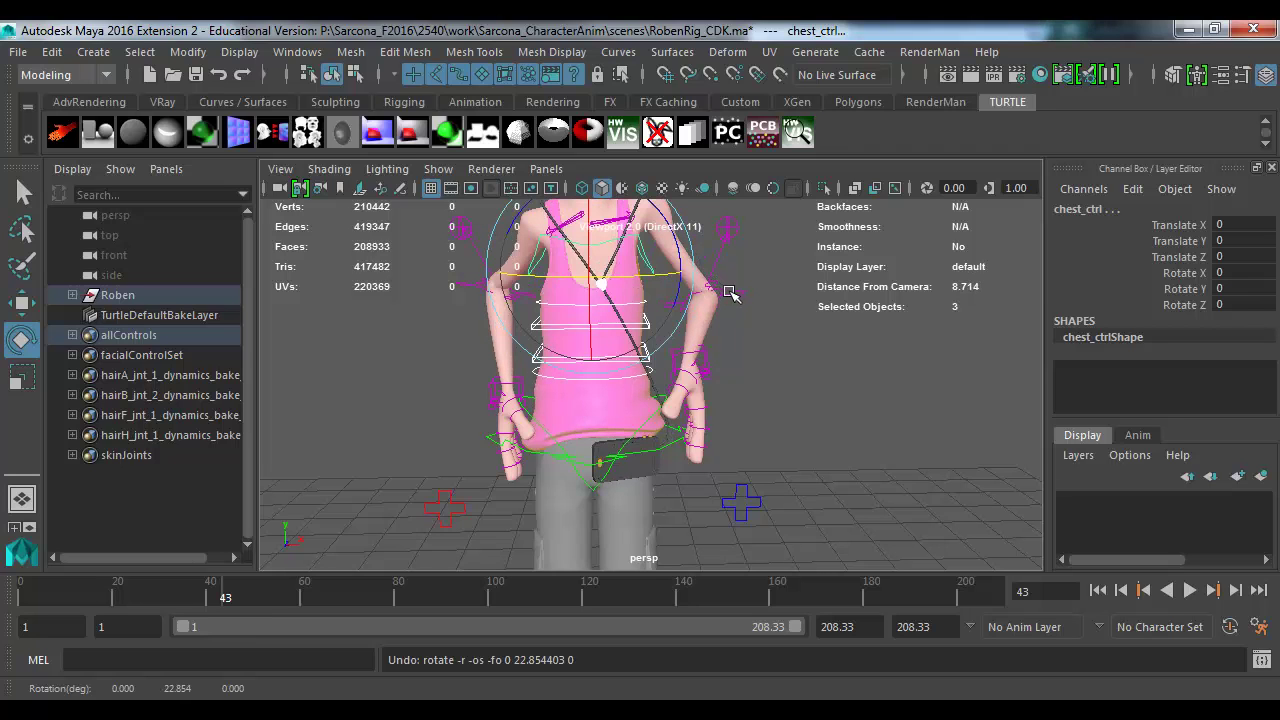
Step: Try rotating the pos control at the character's feet and undo the rotation
right_click_drag(898, 460, 714, 383, "alt")
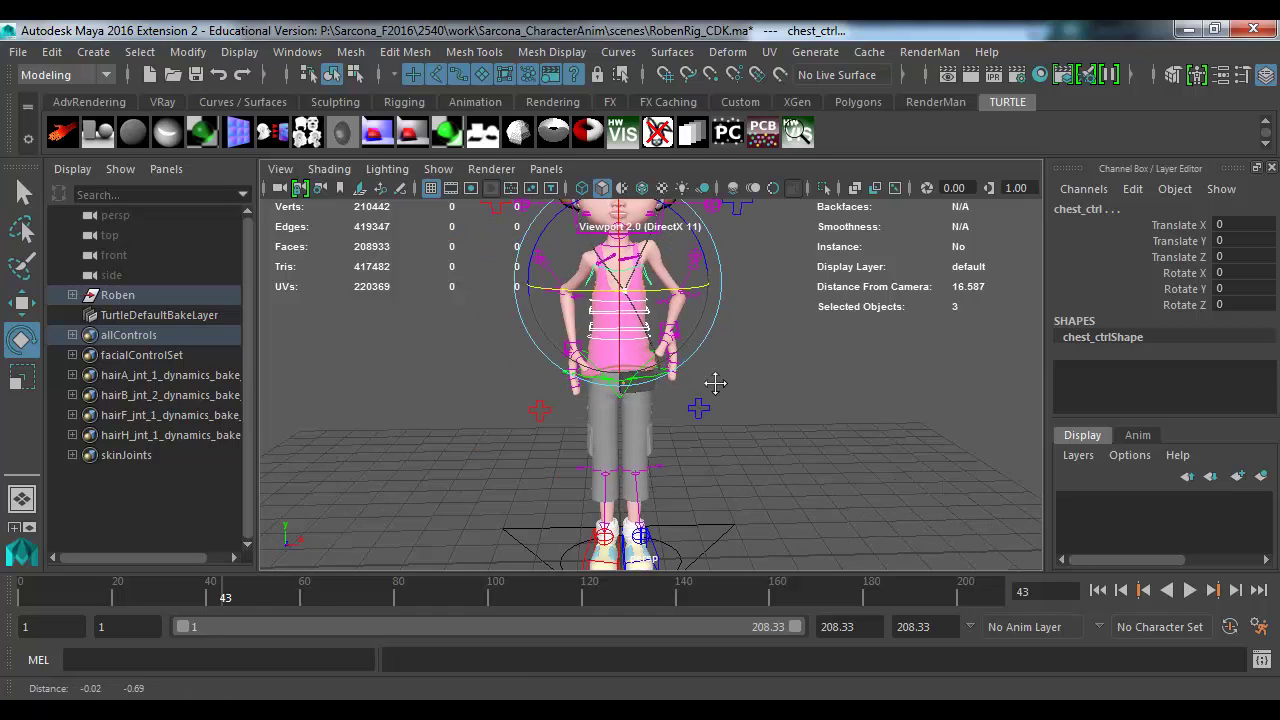
middle_click_drag(714, 383, 700, 308, "alt")
left_click_drag(686, 337, 805, 468, "alt")
left_click(667, 469)
key("ctrl+z")
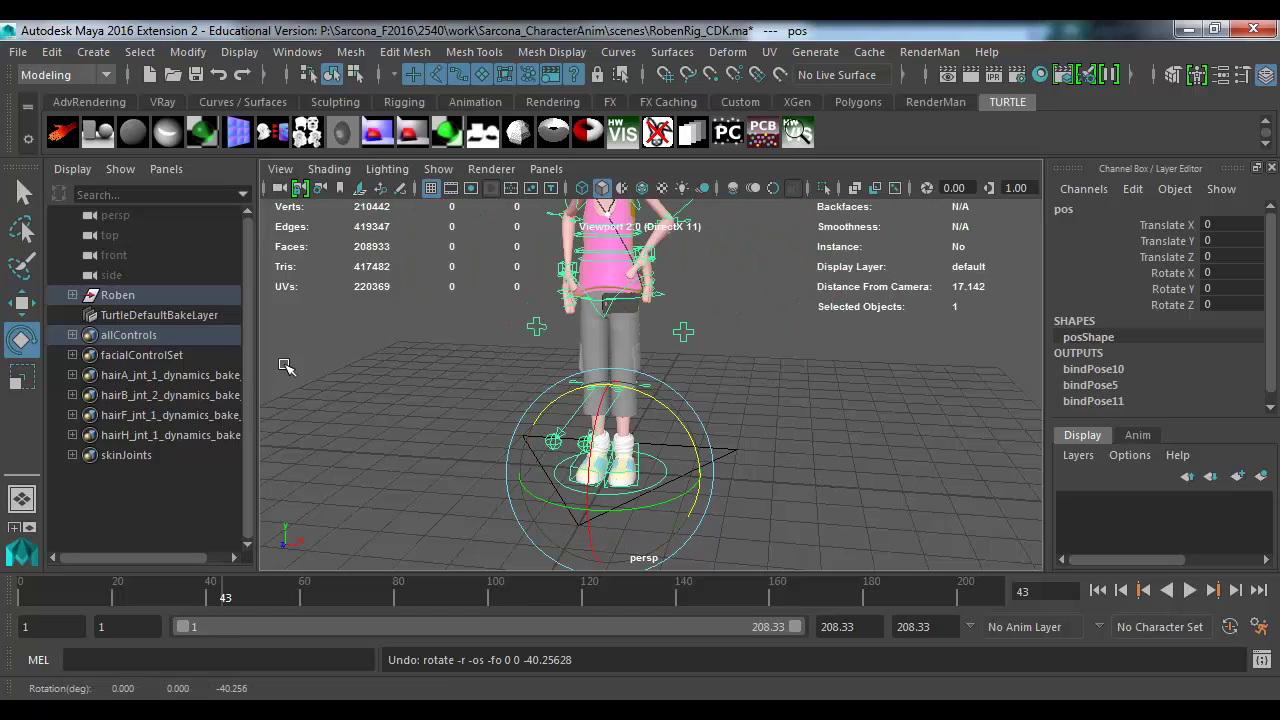
Step: Check the members of the allControls set and clear the selection
left_click(71, 336)
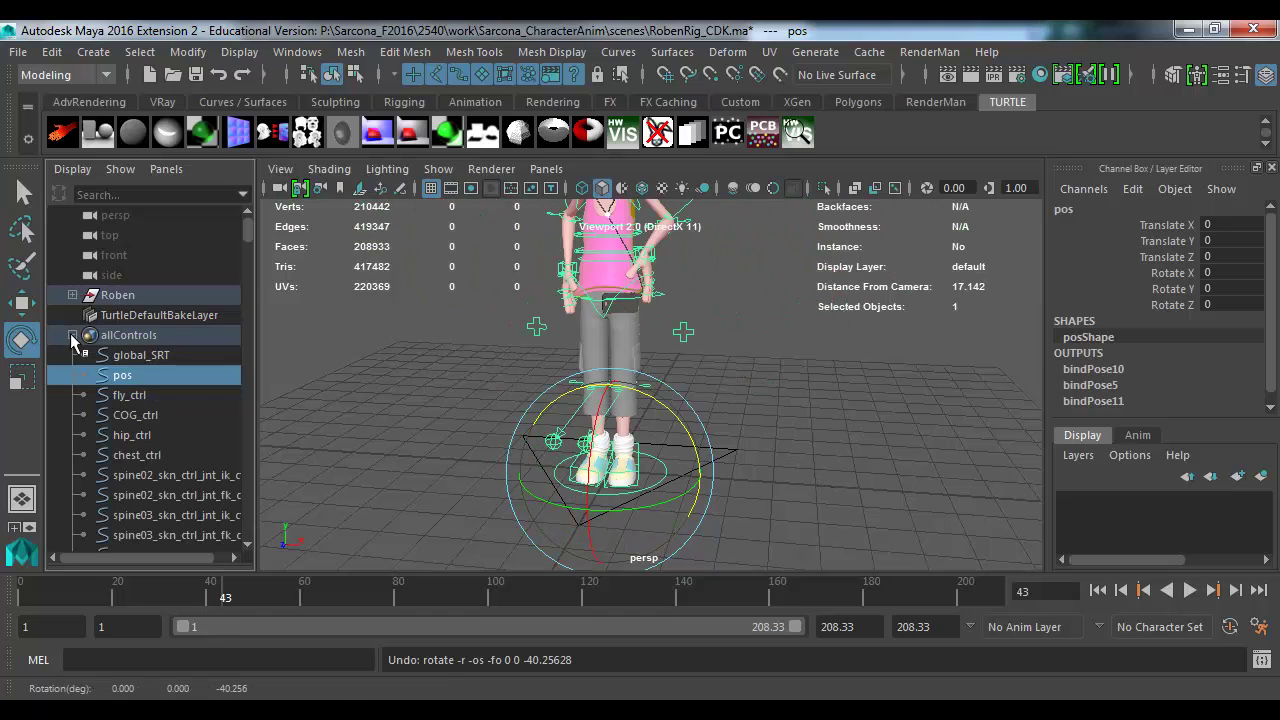
left_click(71, 336)
left_click(425, 360)
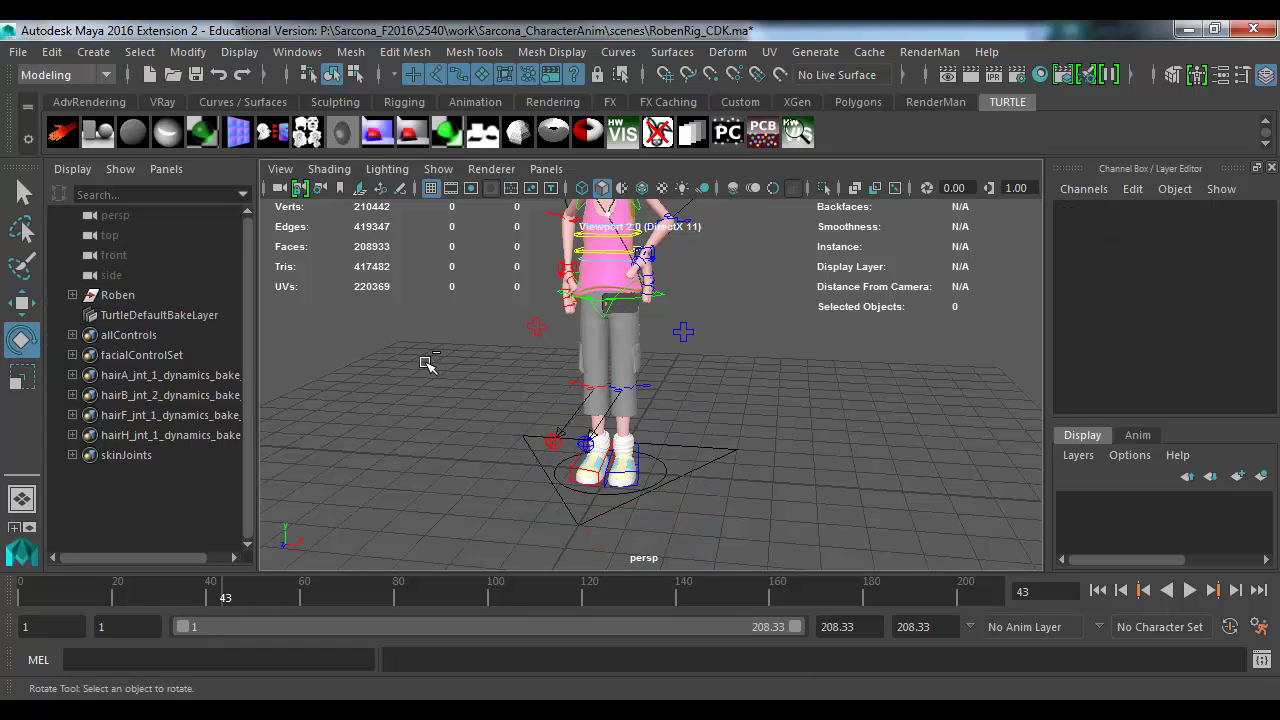
Step: Start a new scene and open Bruise_AnimateMe.ma from the project's scenes folder
key("ctrl+n")
left_click(640, 380)
key("ctrl+o")
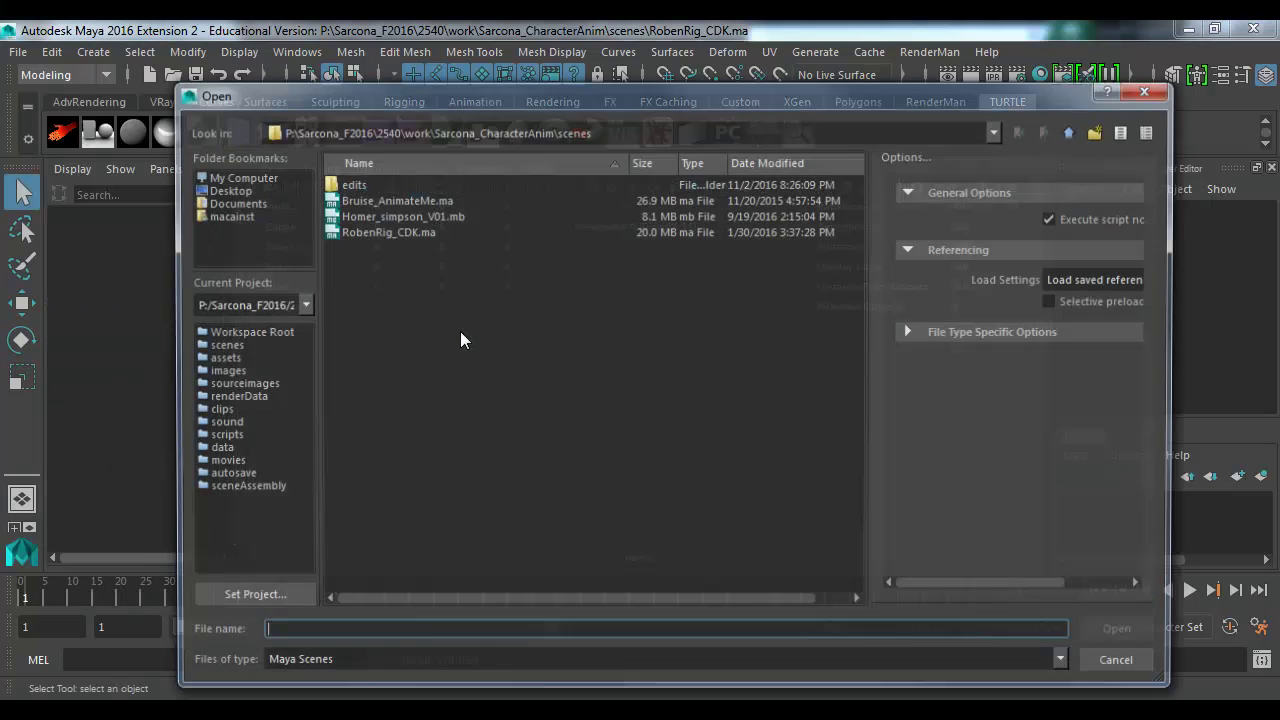
double_click(395, 201)
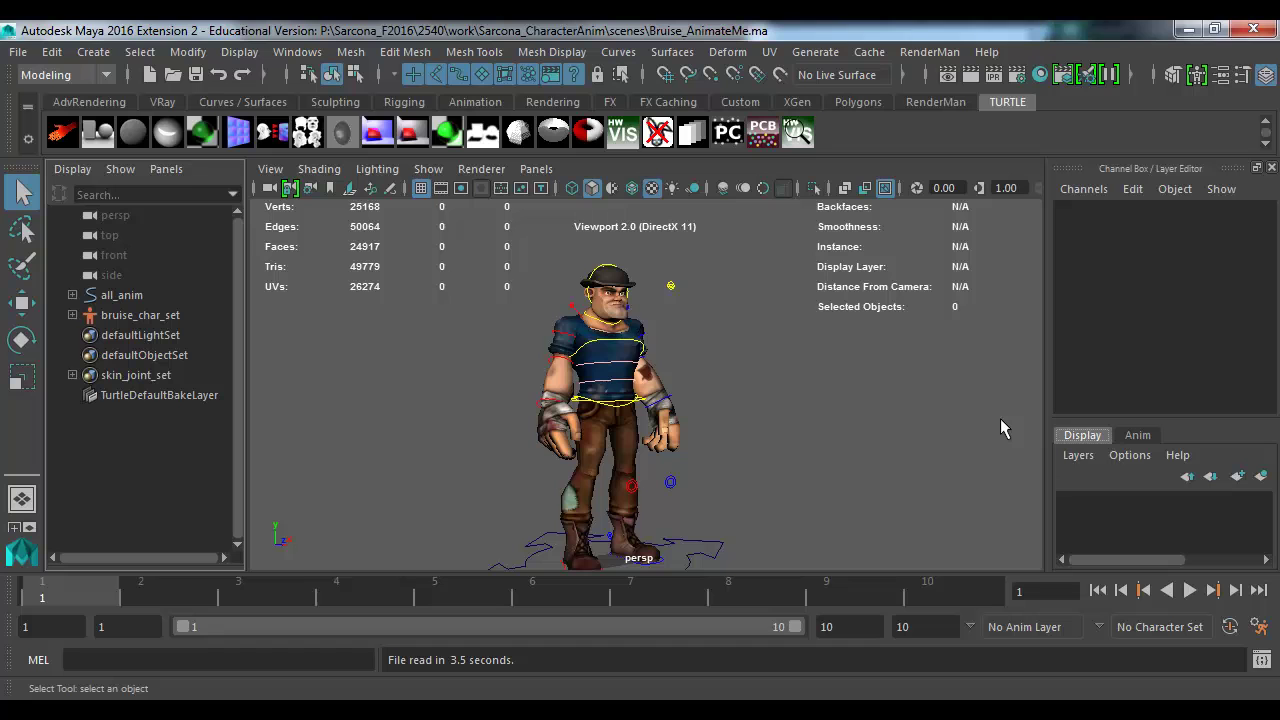
Step: Try tilting the head control down toward the chest, then undo the rotation and deselect the control
left_click_drag(781, 489, 705, 440, "alt")
scroll(699, 415, "up", 3)
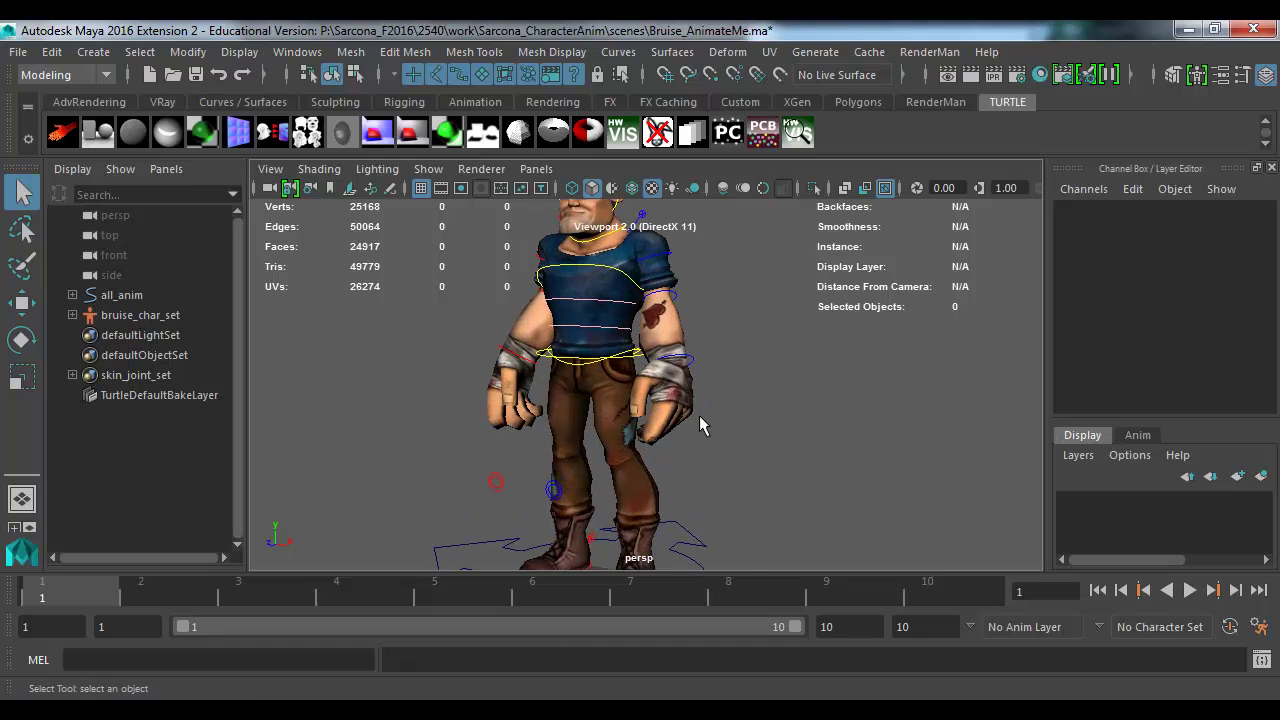
scroll(722, 388, "up", 3)
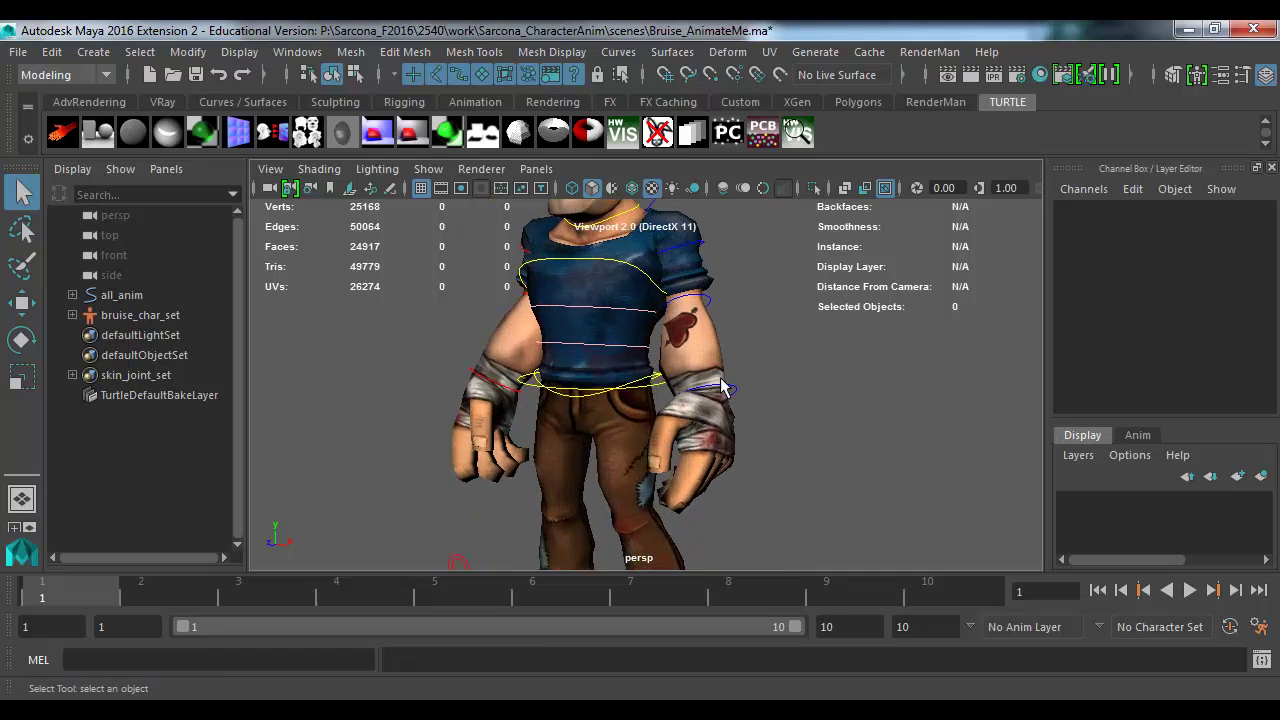
scroll(722, 388, "down", 5)
scroll(706, 500, "up", 5)
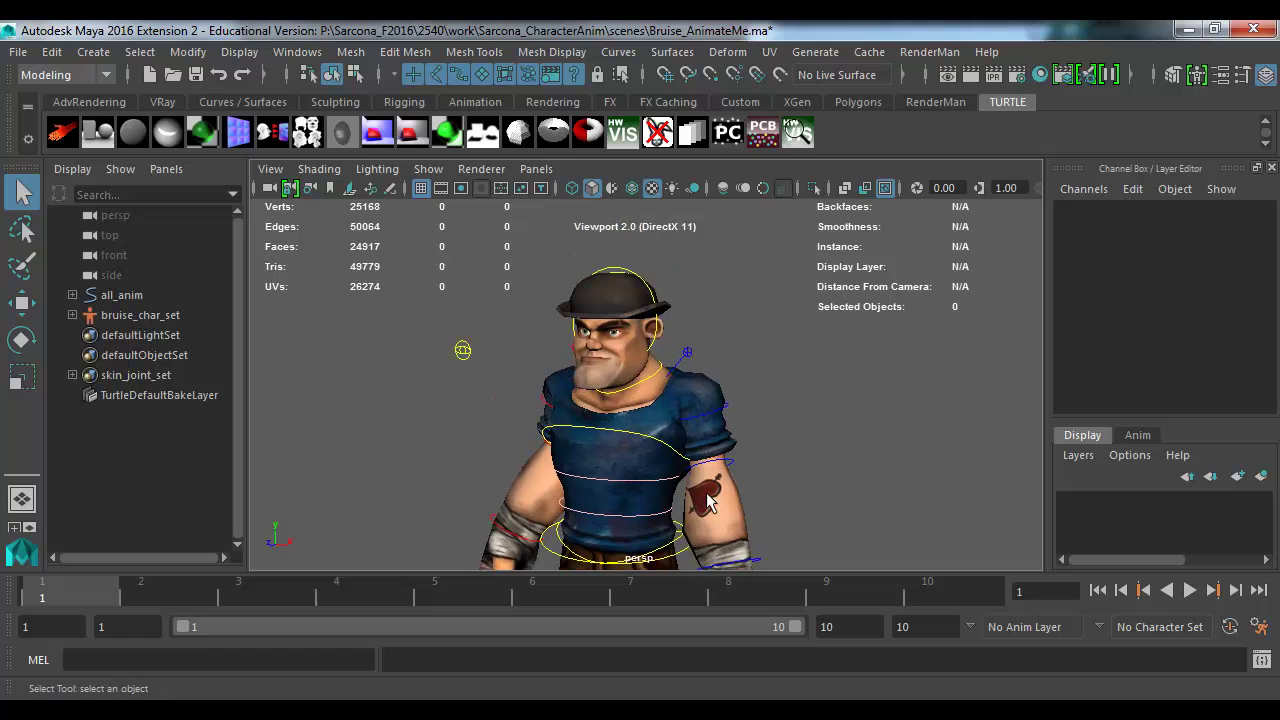
left_click(640, 283)
key("e")
left_click_drag(615, 295, 606, 377)
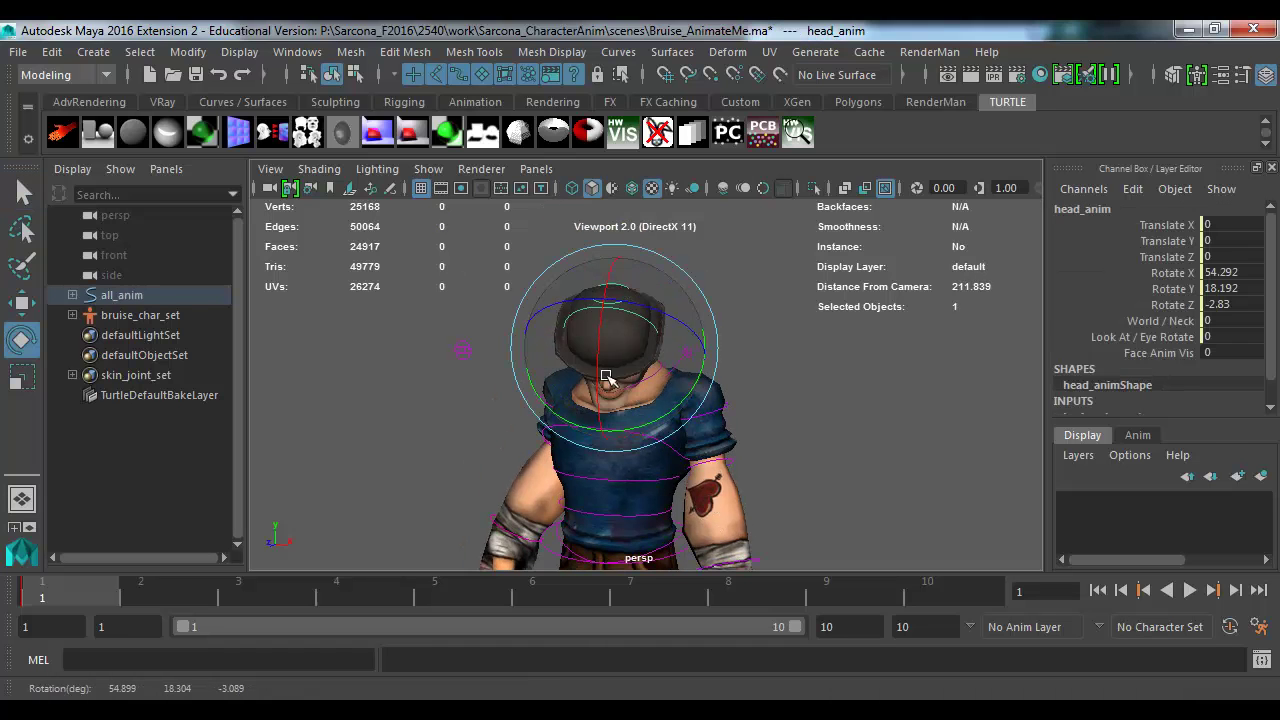
key("ctrl+z")
left_click(757, 358)
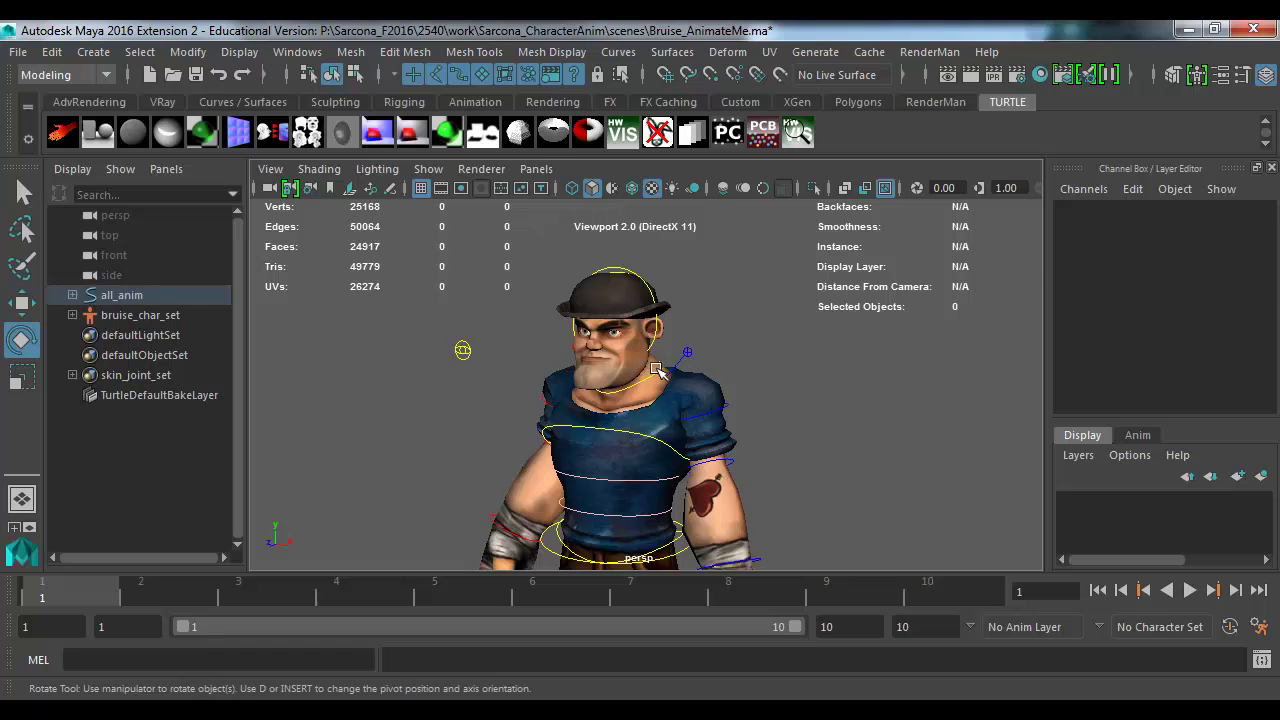
Step: Try rotating the neck control freely on all axes and undo the rotations
left_click(657, 370)
left_click_drag(652, 382, 745, 390)
key("ctrl+z")
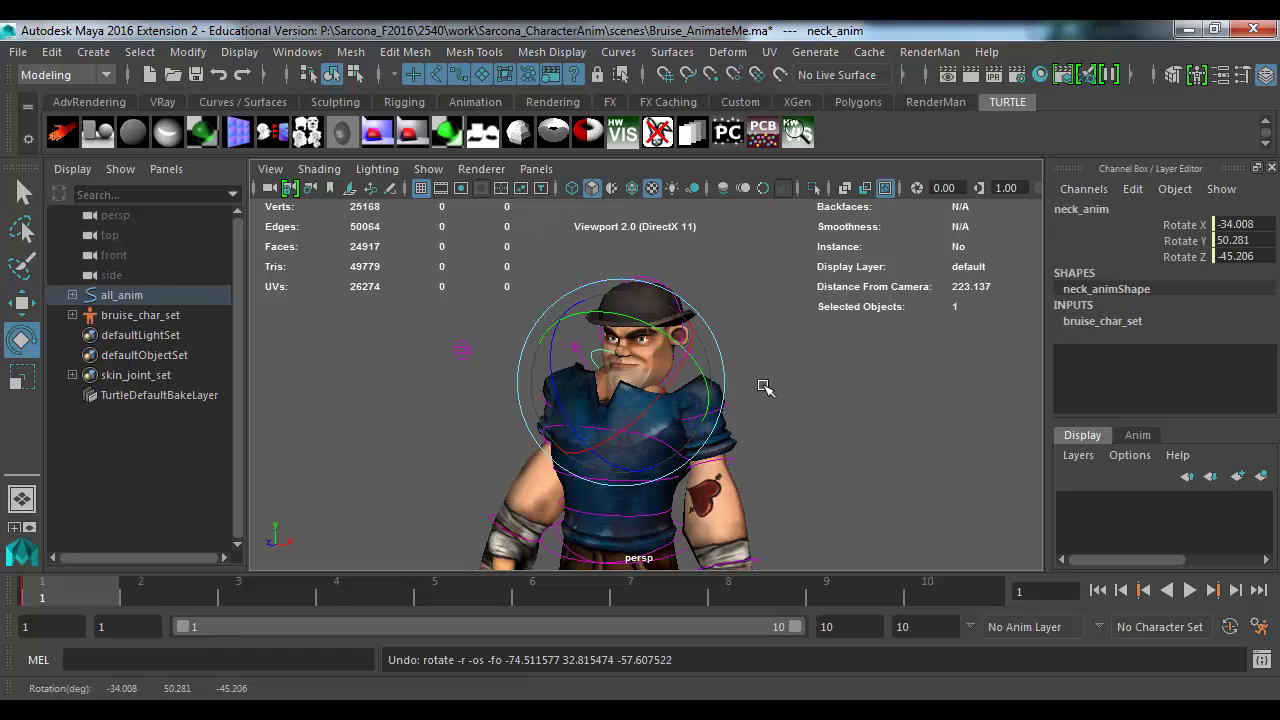
key("ctrl+z")
Step: Try tilting the neck control about single axes, including about 21.8 degrees in X, undo the tilts and deselect it
right_click_drag(777, 386, 917, 406, "alt")
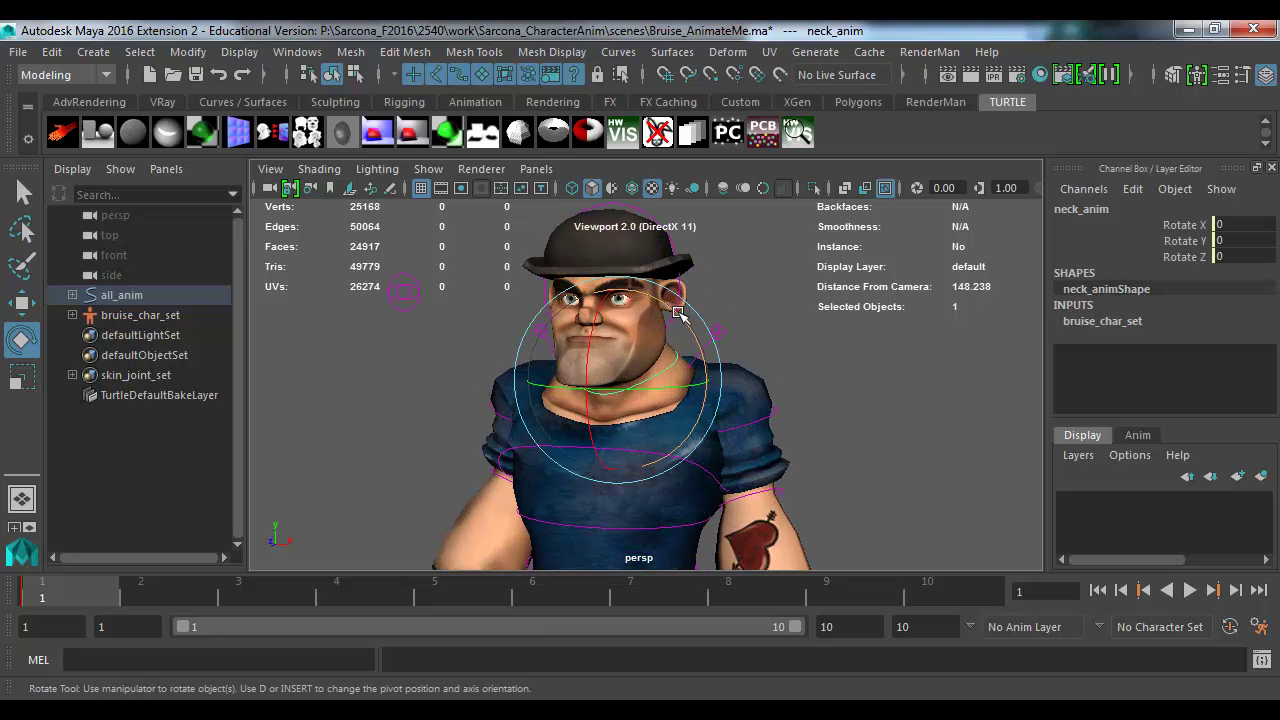
left_click_drag(677, 313, 660, 372)
key("ctrl+z")
key("ctrl+z")
mouse_move(519, 322)
left_mouse_down()
mouse_move(505, 400)
mouse_move(520, 310)
mouse_move(515, 355)
mouse_move(517, 335)
left_mouse_up()
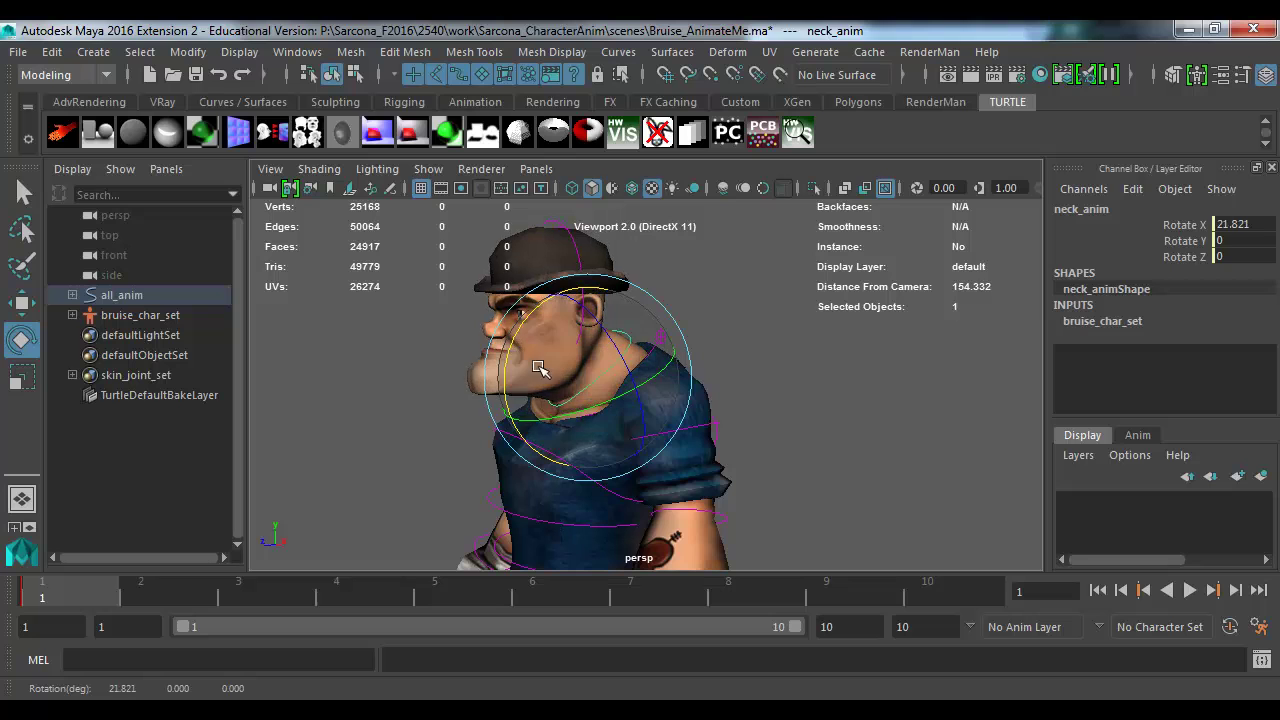
key("ctrl+z")
left_click(729, 409)
left_click_drag(729, 409, 833, 409, "alt")
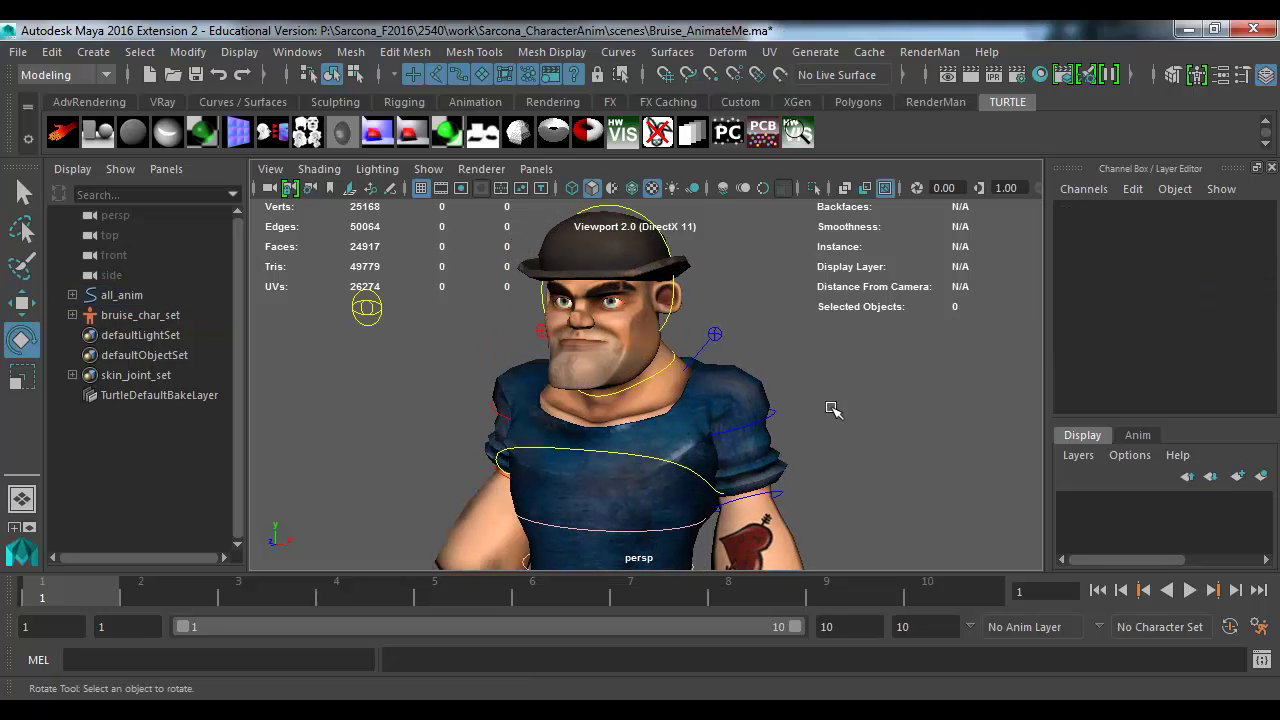
Step: Raise both shoulder controls, rotating the left to about 35.6 and the right to about -41.3 degrees in Z
left_click(720, 337)
left_click_drag(720, 337, 762, 398)
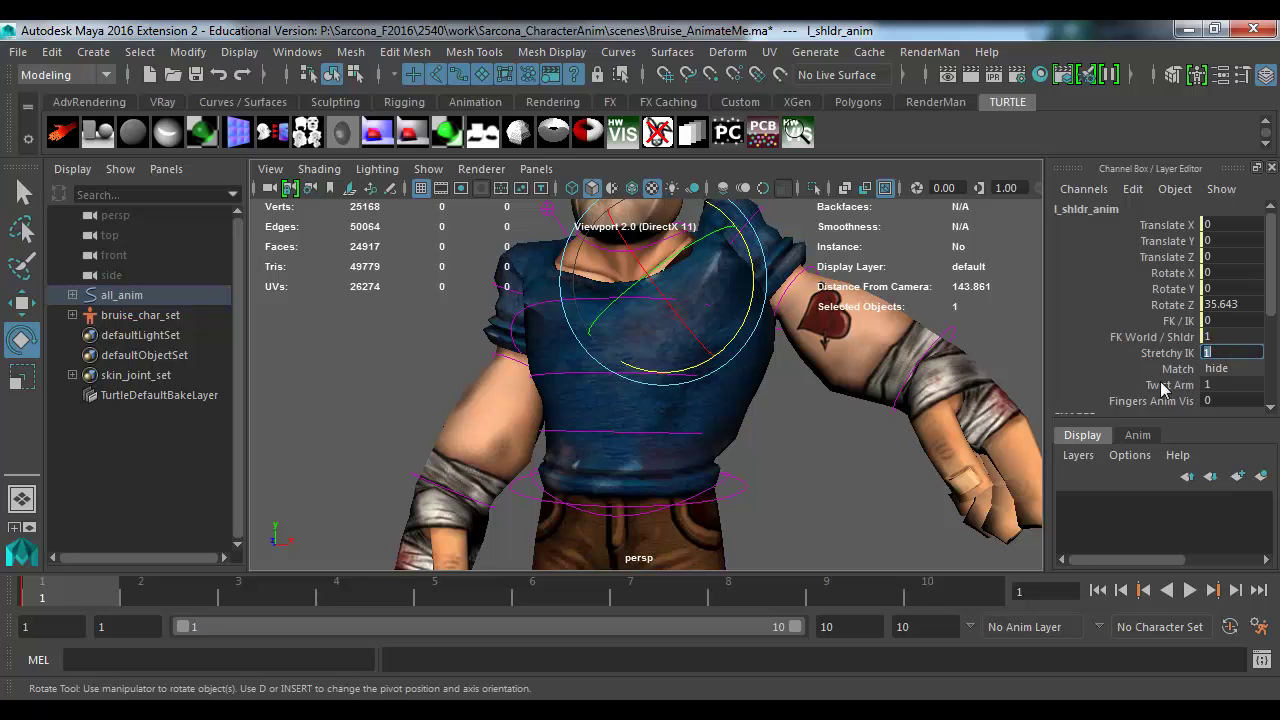
scroll(1162, 388, "down", 2)
scroll(1162, 388, "up", 2)
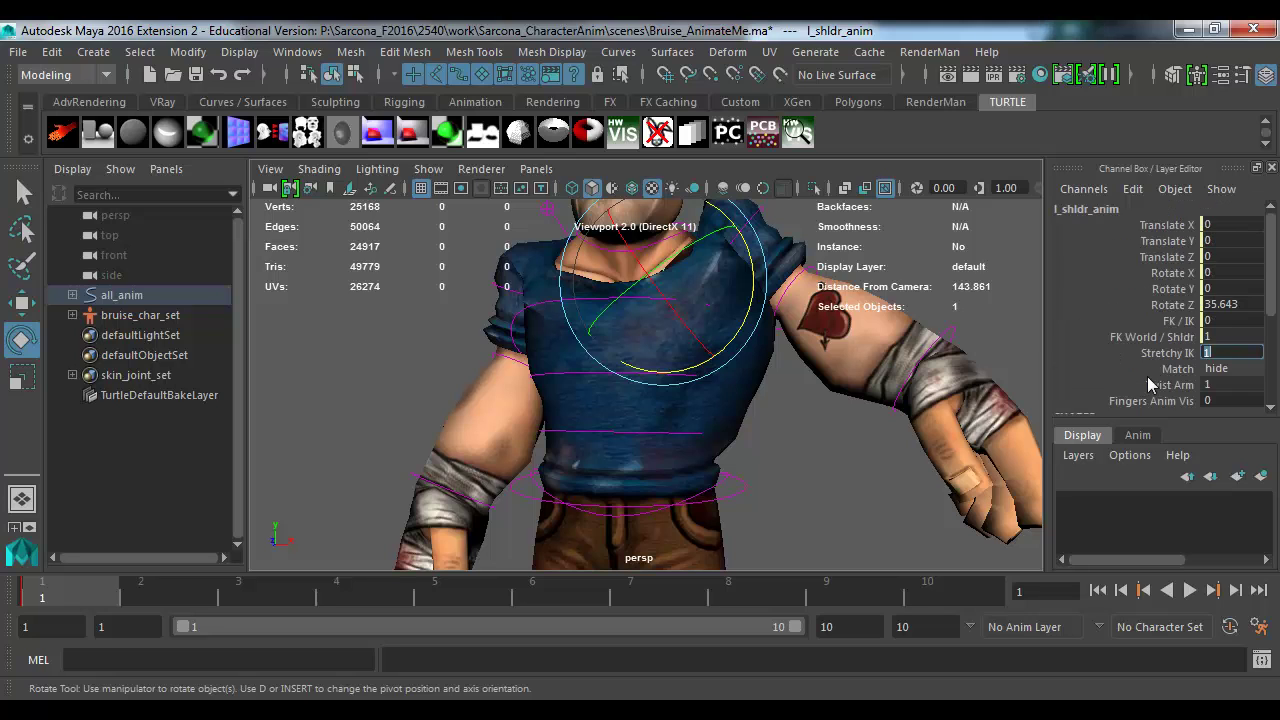
left_click(538, 218)
left_click_drag(540, 222, 686, 346, "alt")
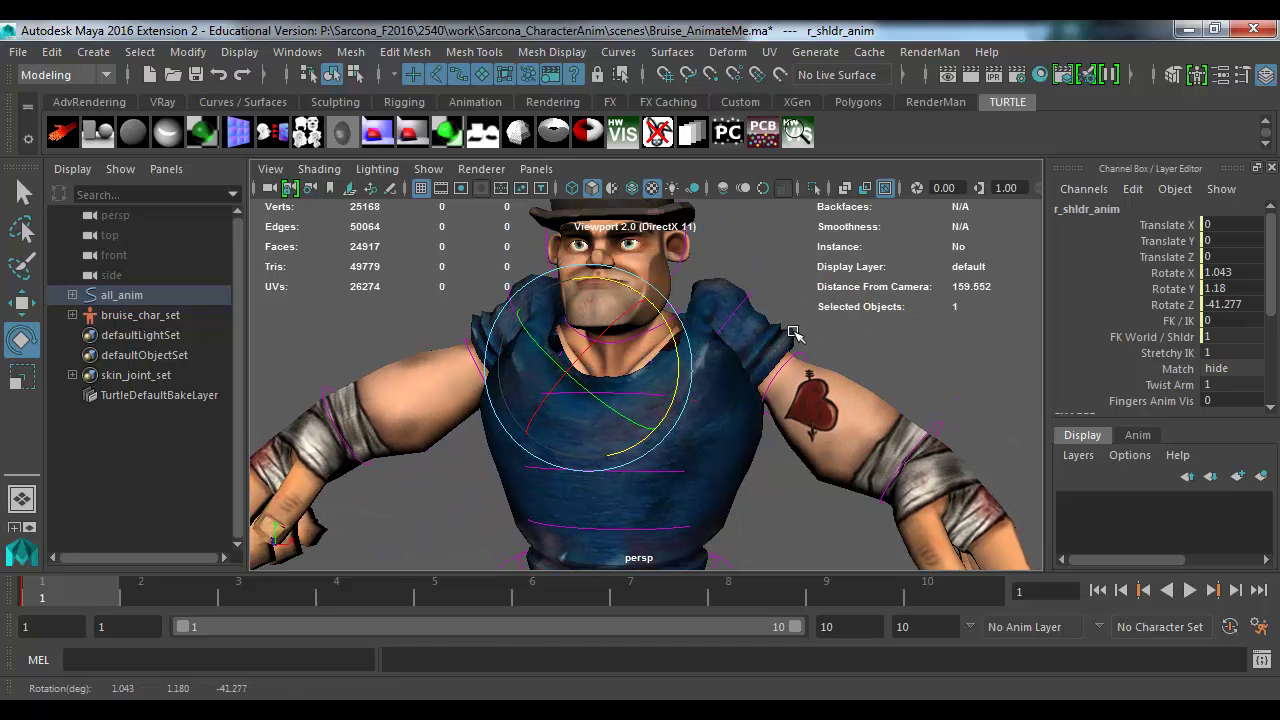
Step: Rotate the left lower arm FK control to about 17.5, -54.8 and 4.7 degrees in X, Y and Z
left_click(800, 350)
right_click_drag(871, 371, 877, 337, "alt")
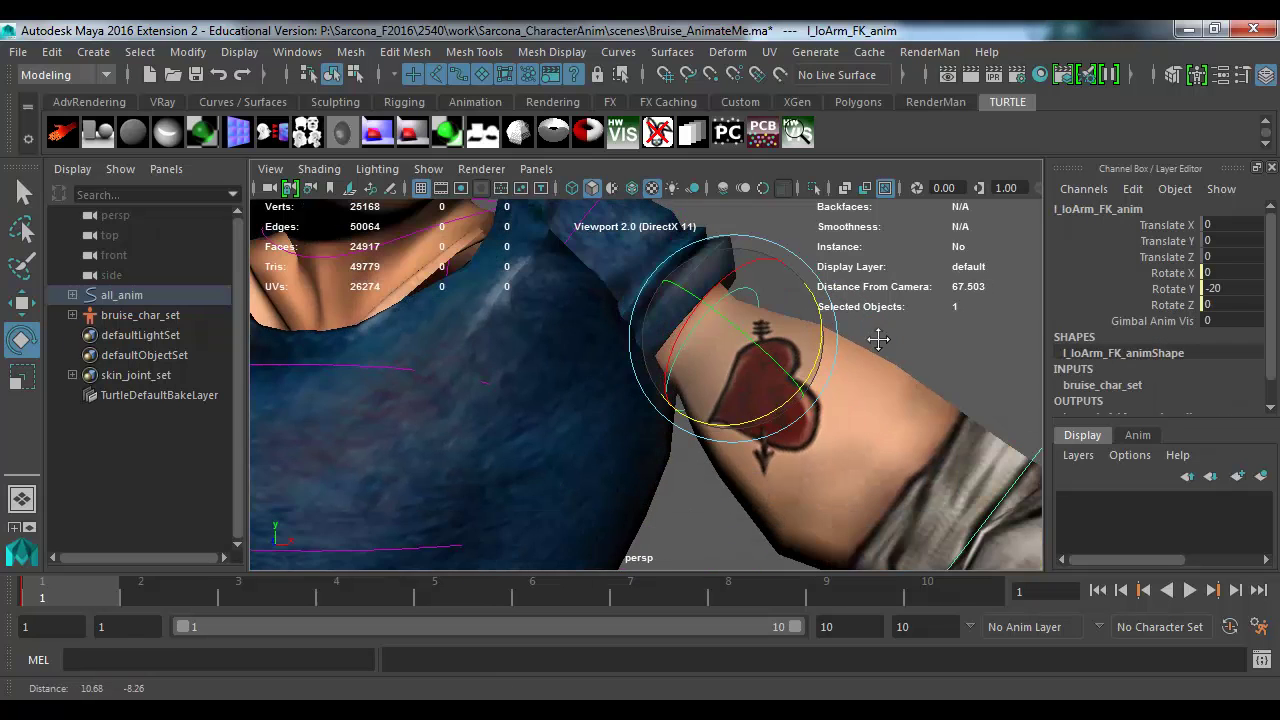
right_click_drag(920, 423, 698, 399, "alt")
left_click_drag(762, 338, 795, 400)
Step: Rotate the left hand FK control to about -11.4, -36.1 and -55.0 degrees in X, Y and Z
left_click(793, 348)
left_click(793, 349)
middle_click_drag(560, 380, 789, 337, "alt")
right_click_drag(789, 337, 700, 355, "alt")
middle_click_drag(700, 355, 647, 352, "alt")
right_click_drag(647, 352, 680, 360, "alt")
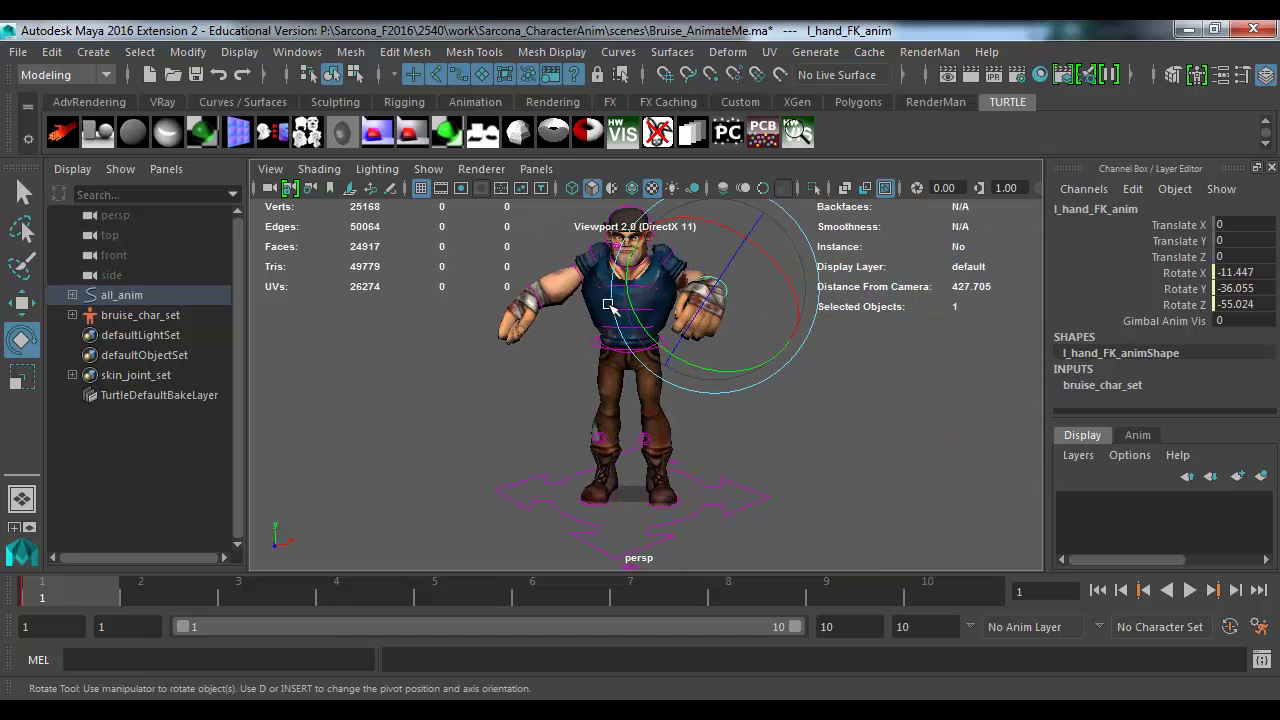
Step: Examine the channels of the lookAt_anim and all_anim controls, then clear the selection
left_click_drag(680, 360, 485, 308, "alt")
left_click_drag(547, 213, 508, 266)
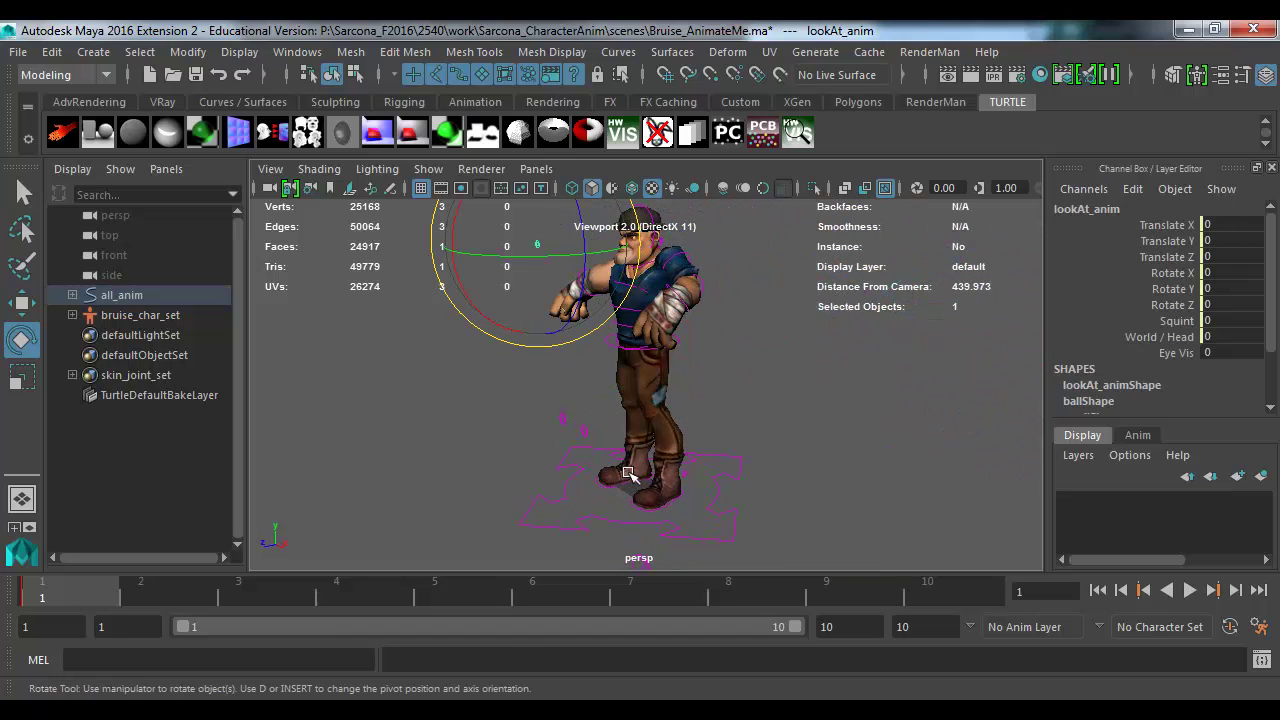
left_click(725, 500)
scroll(1116, 366, "down", 2)
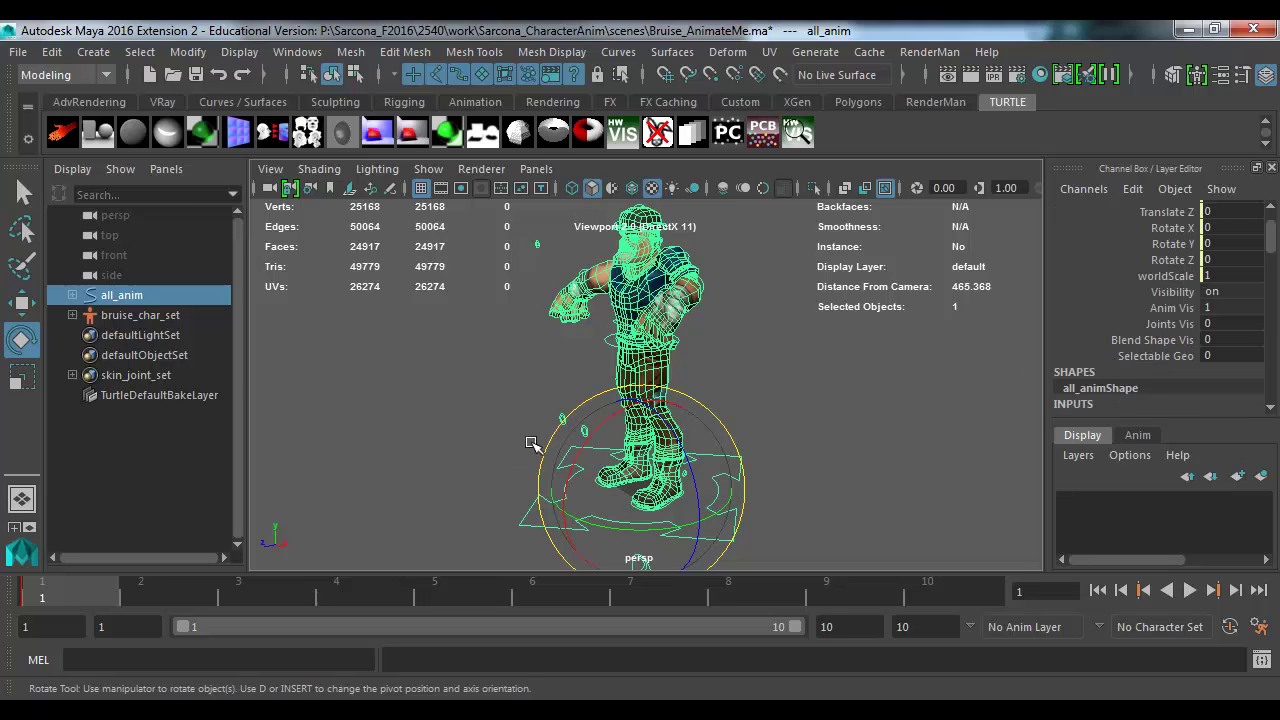
left_click(760, 358)
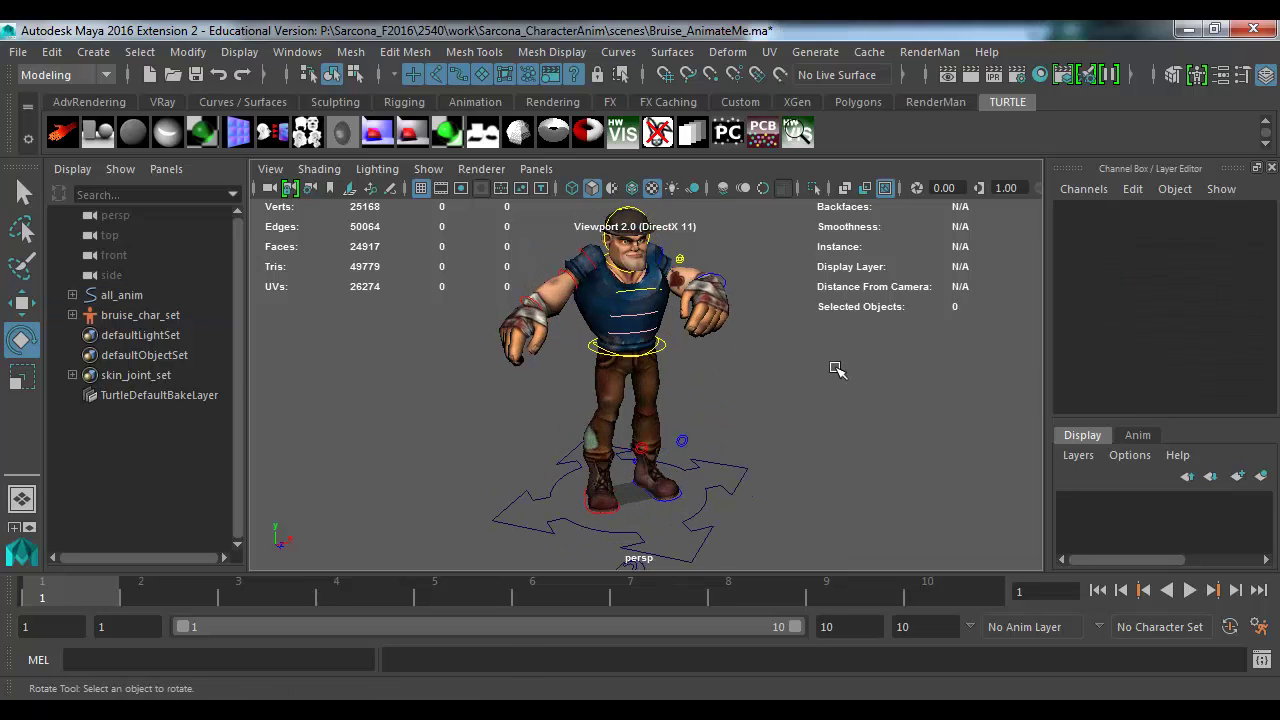
scroll(686, 329, "up", 2)
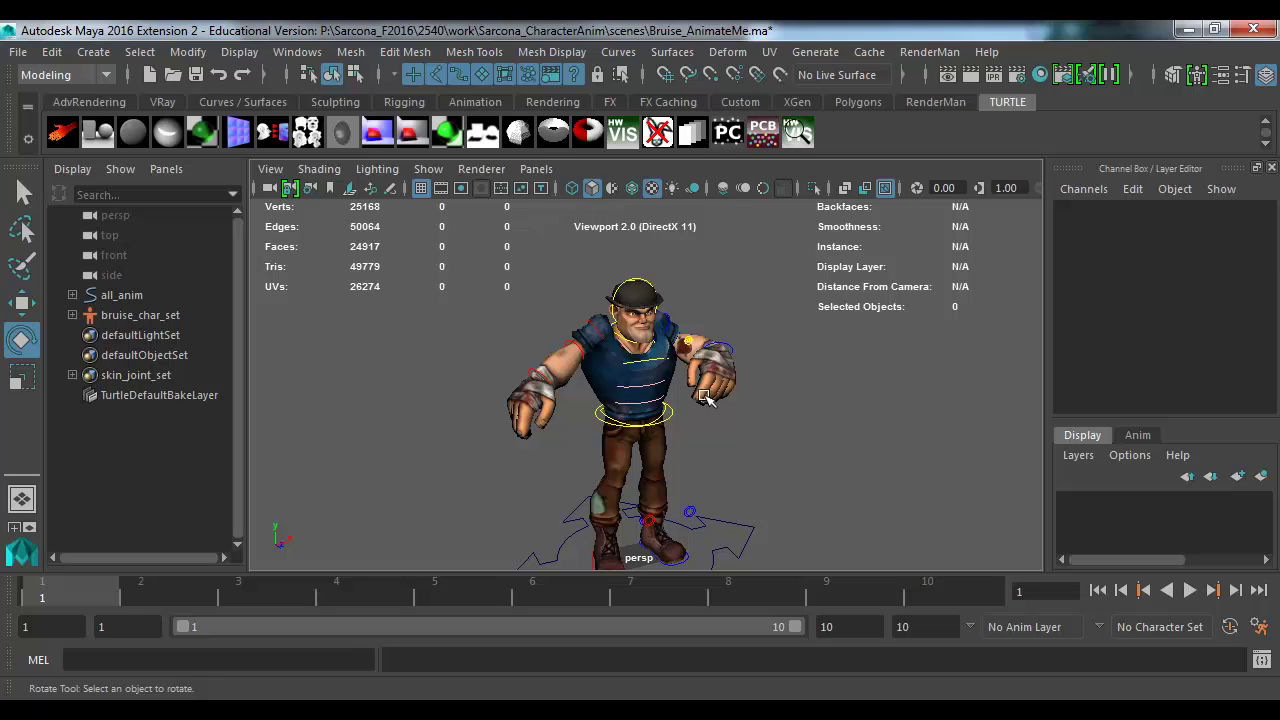
Step: Lift the left foot IK control off the ground with the Move tool so the knee bends
right_click_drag(698, 407, 762, 371, "alt")
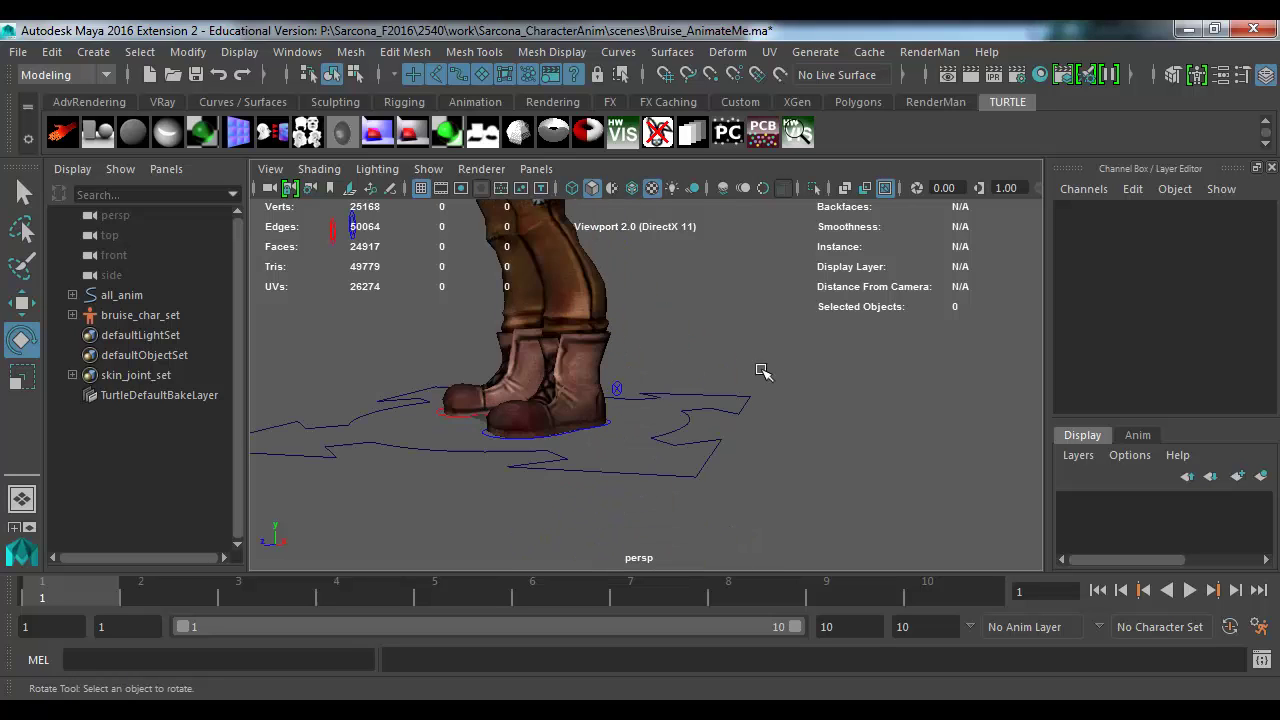
left_click(617, 428)
left_click_drag(614, 429, 634, 449)
key("w")
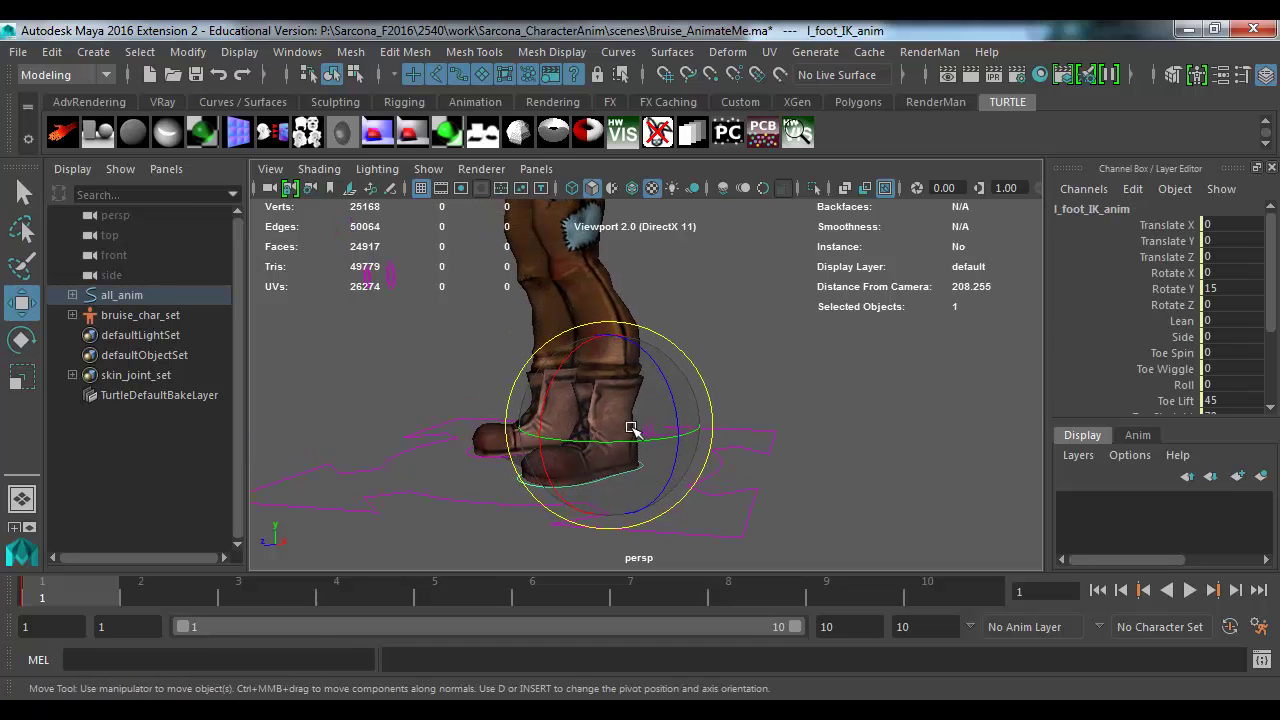
left_click_drag(565, 368, 647, 350)
middle_click_drag(587, 393, 692, 420, "alt")
Step: Examine the channels of the left arm, body and hip controls, and view the left hand from several sides
left_click(744, 323)
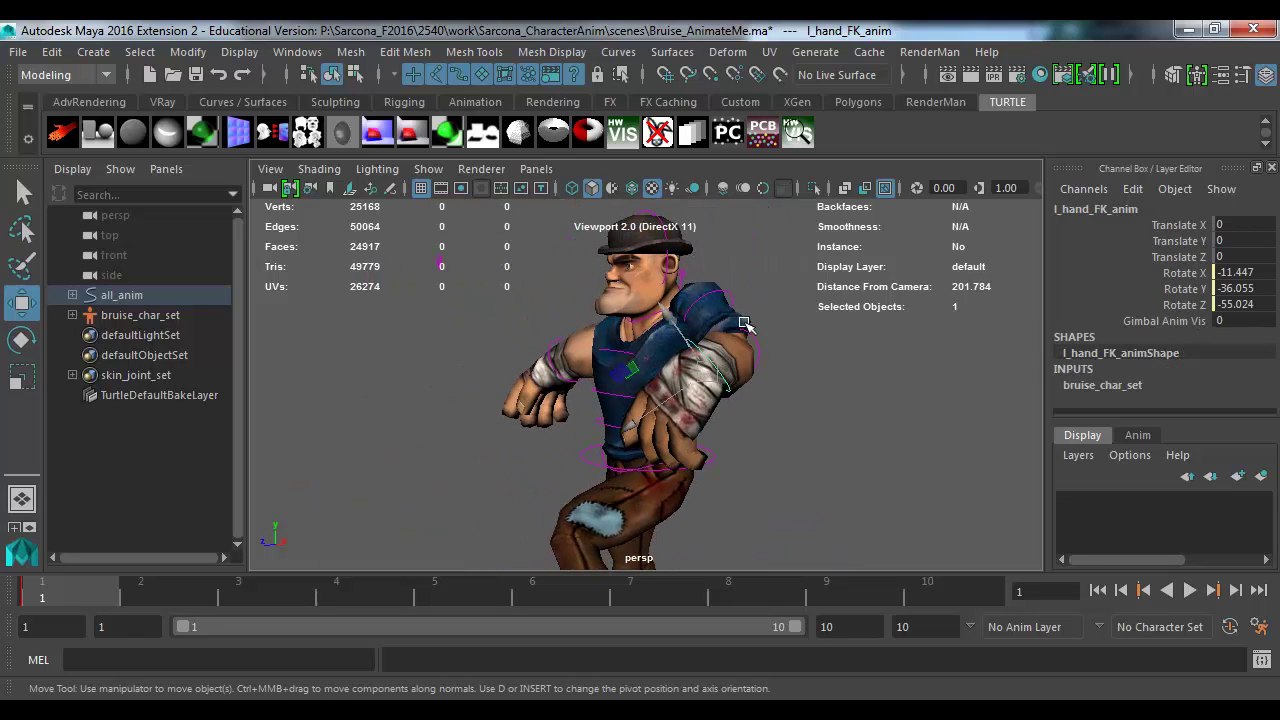
left_click(754, 301)
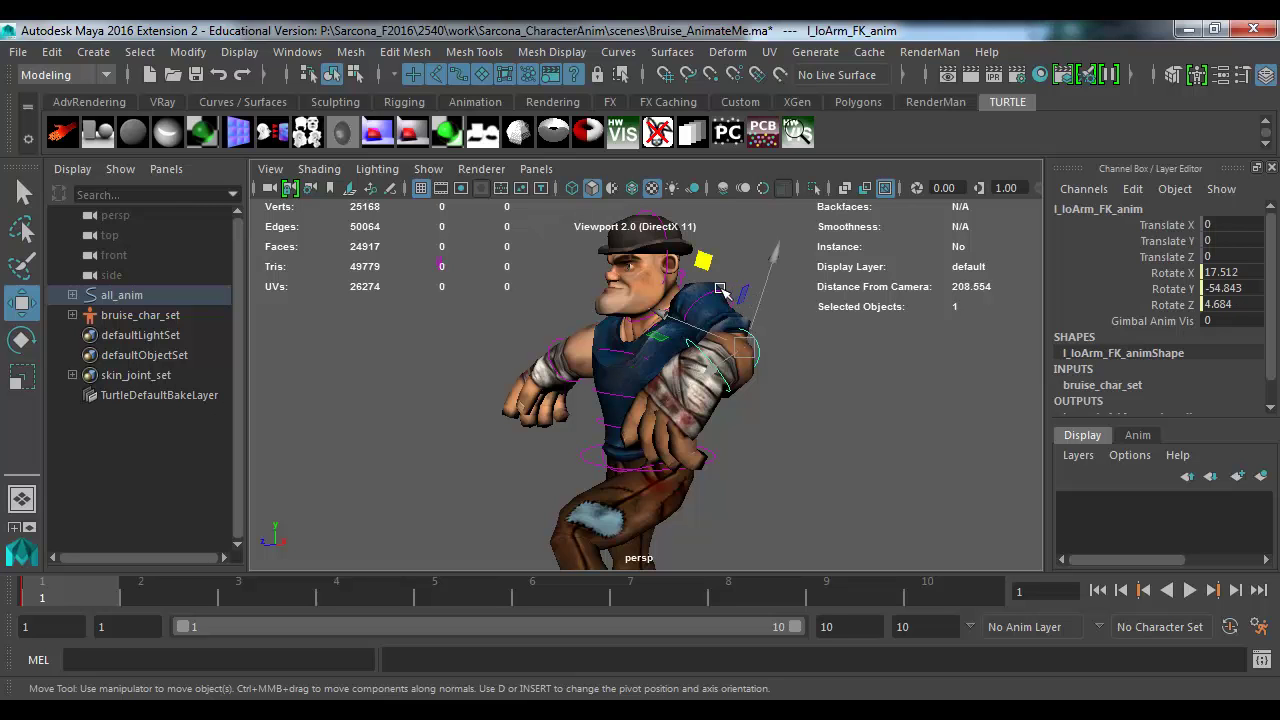
left_click(720, 289)
left_click_drag(686, 291, 652, 356, "alt")
left_click(700, 466)
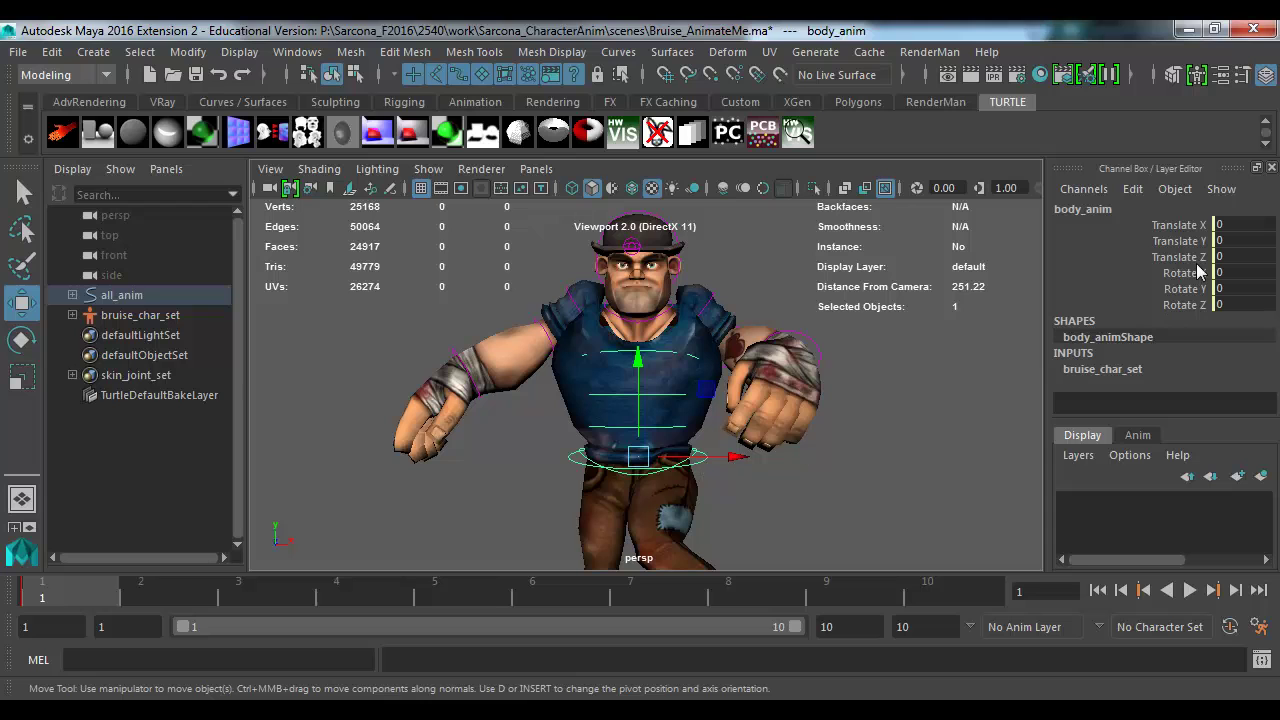
left_click(584, 456)
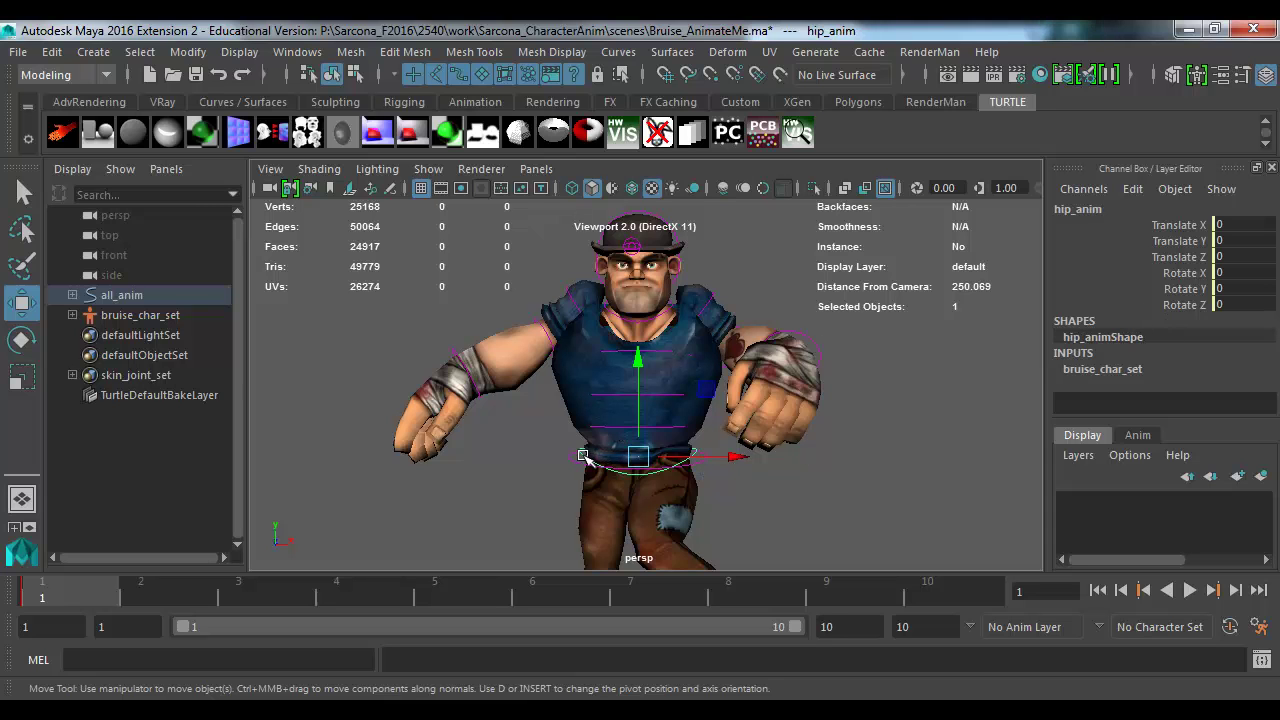
left_click(810, 343)
left_click_drag(663, 409, 703, 380, "alt")
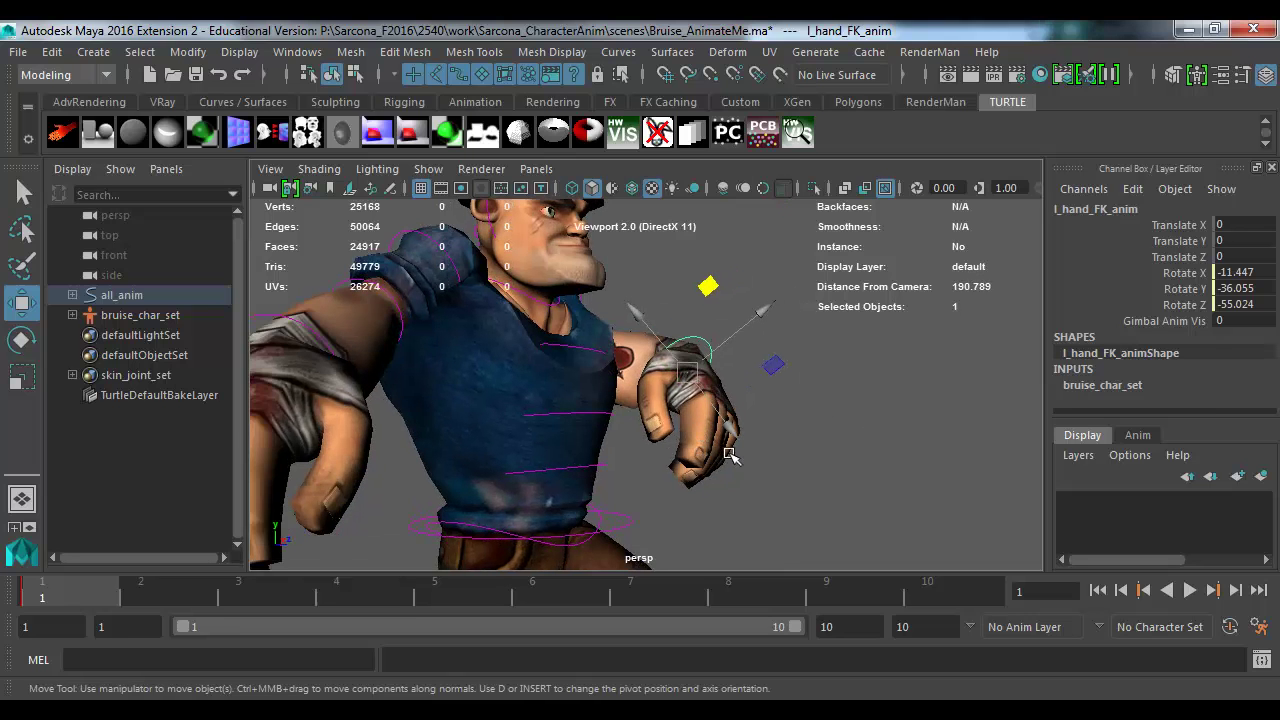
left_click_drag(711, 465, 644, 436, "alt")
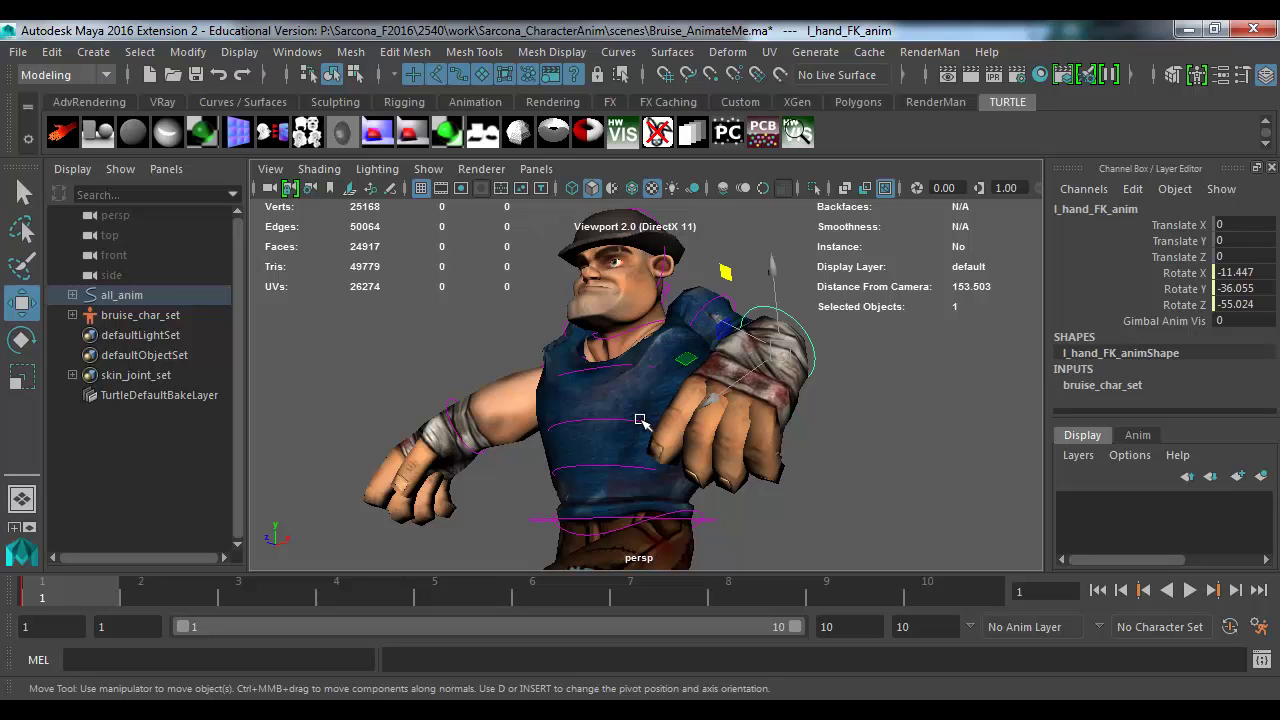
left_click_drag(783, 453, 560, 470, "alt")
Step: Set Joints Vis, Blend Shape Vis and Selectable Geo to 1 on the all_anim control, and inspect the left hand's joints
left_click_drag(697, 480, 731, 546)
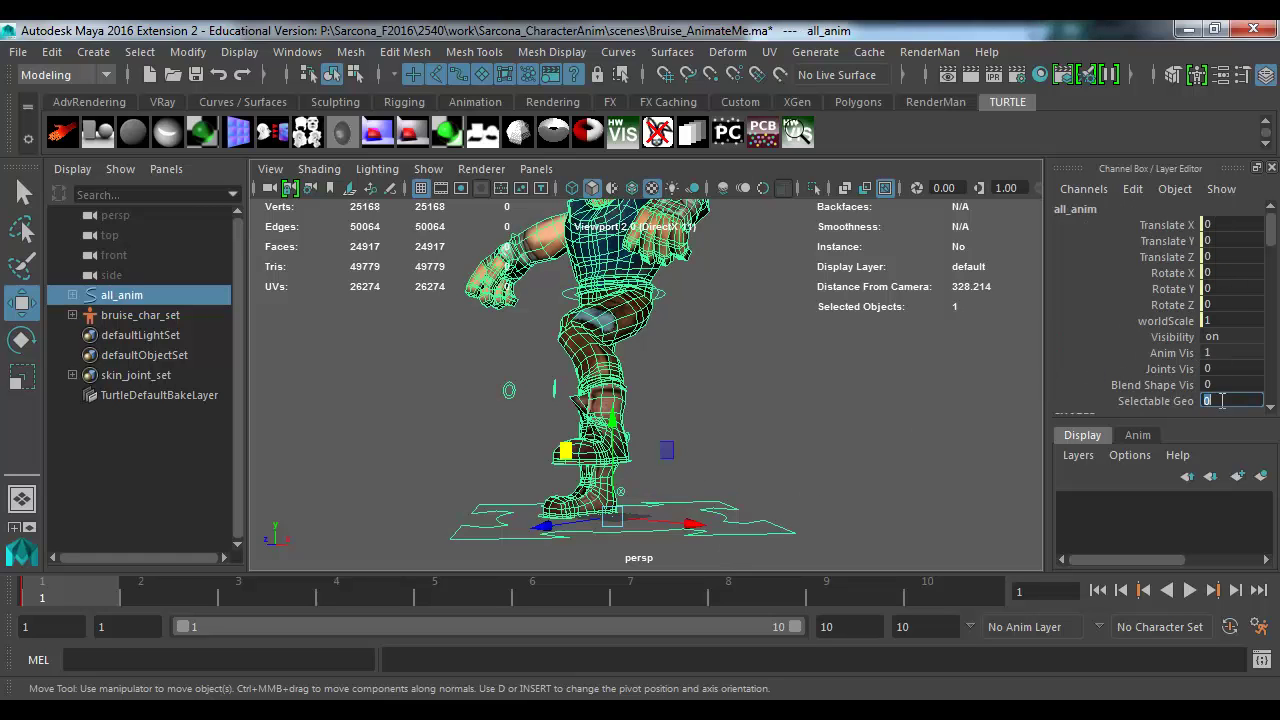
left_click(1214, 370, "shift")
type("1")
key("Return")
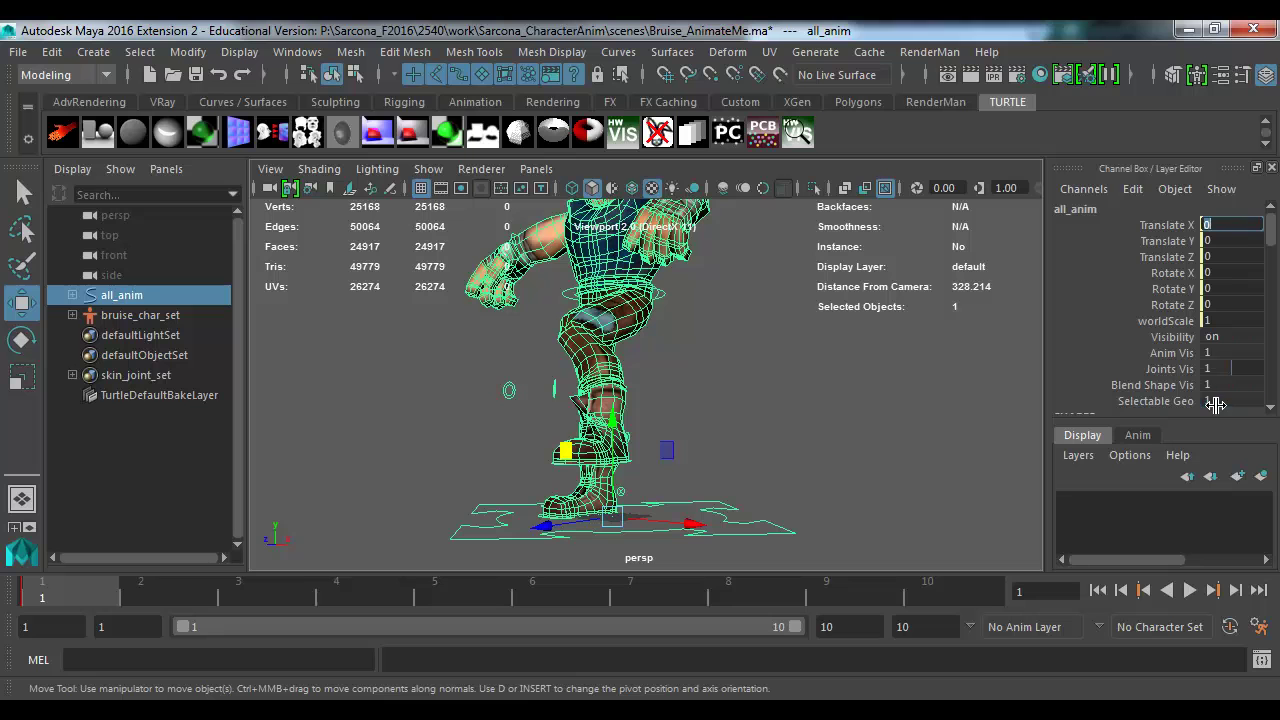
left_click(778, 352)
left_click_drag(557, 357, 765, 432, "alt")
scroll(755, 456, "up", 5)
left_click(765, 430)
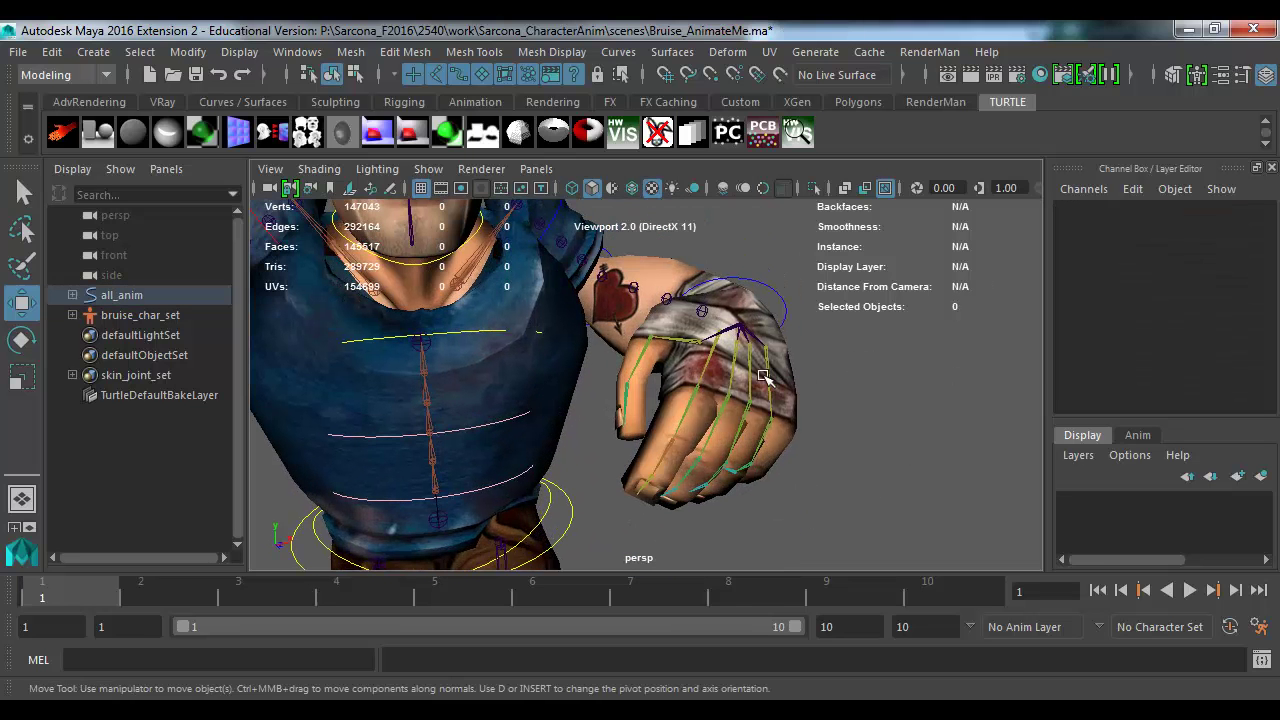
Step: Test the Rotate tool on the first and second joints of the left pinky finger, undoing the first rotation
key("e")
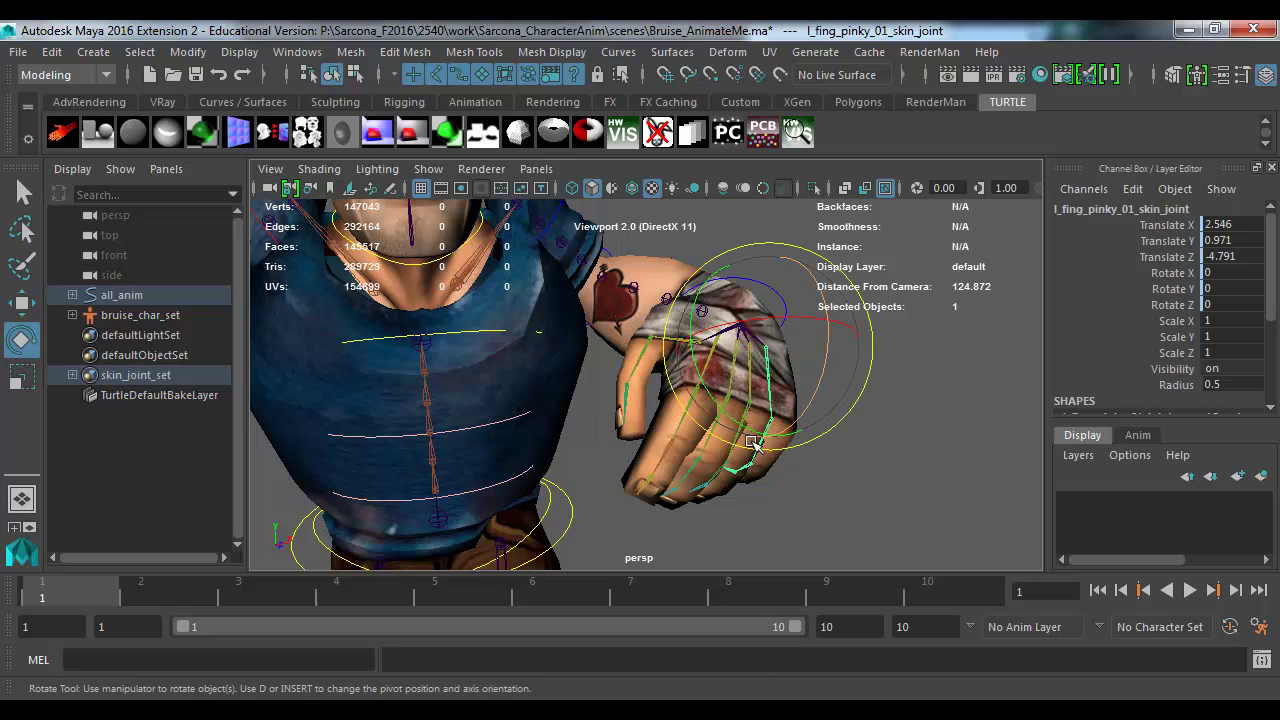
left_click_drag(806, 414, 836, 370)
key("ctrl+z")
left_click(840, 473)
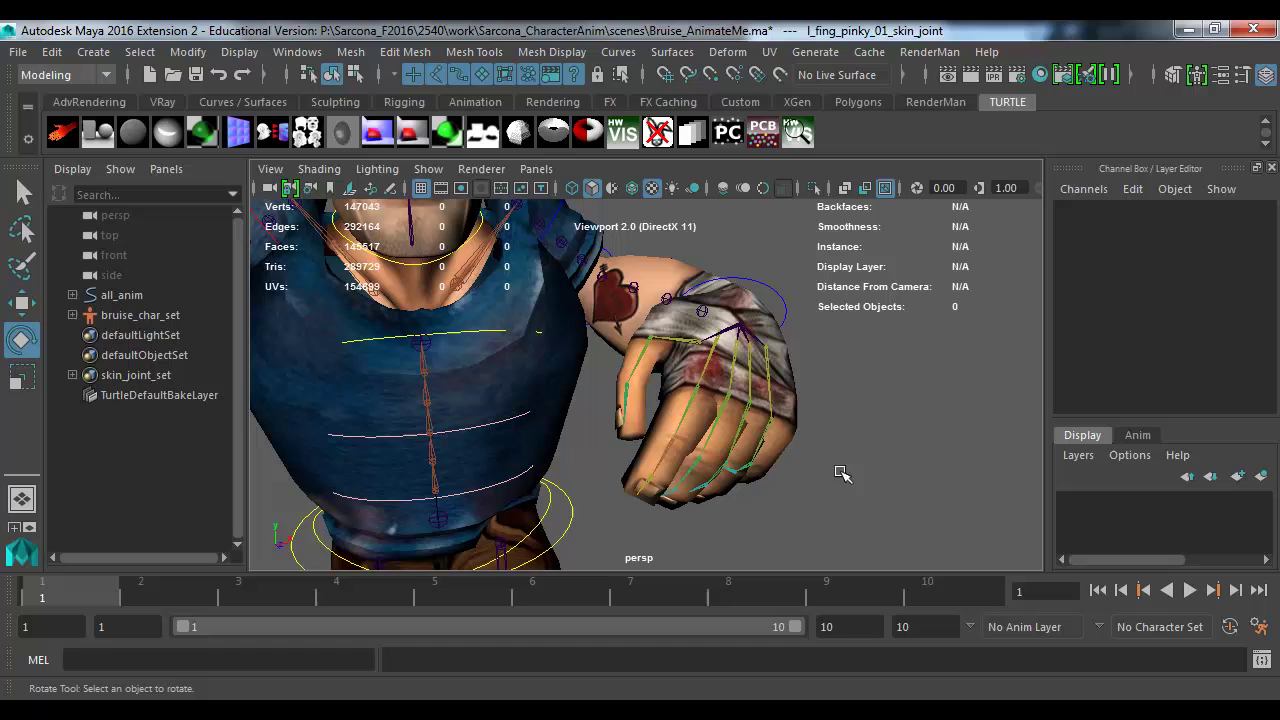
left_click(760, 440)
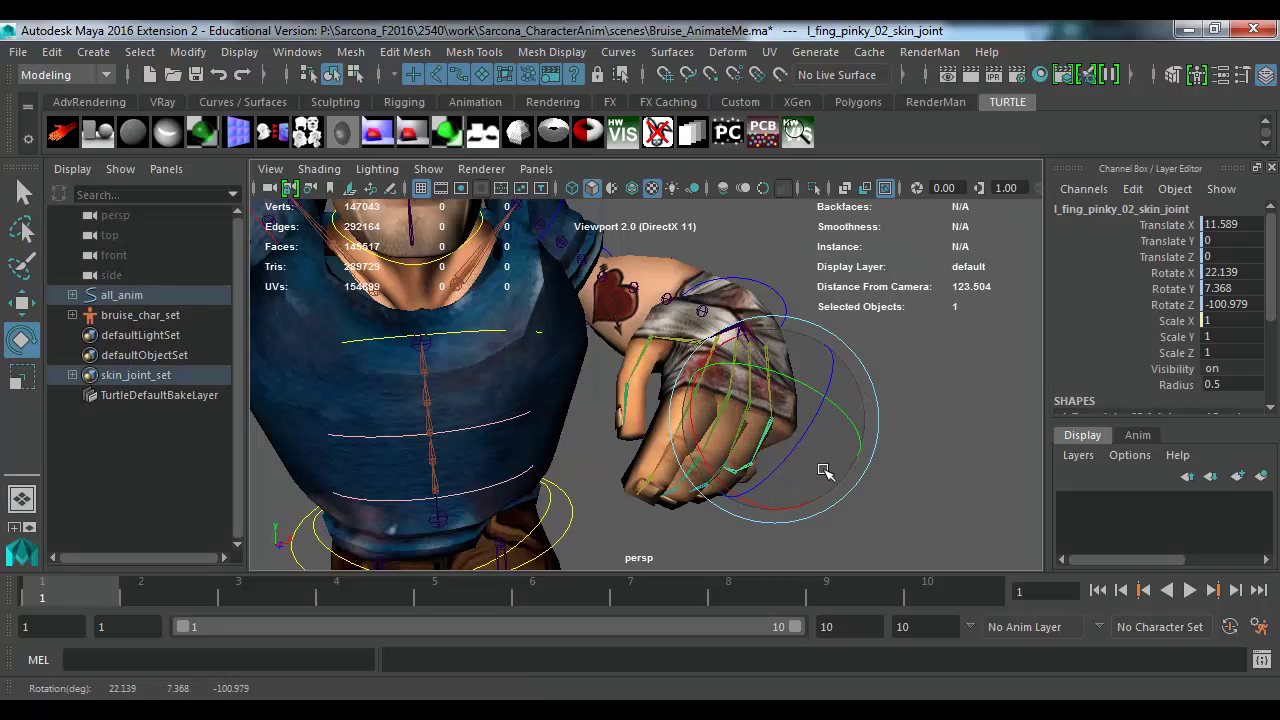
left_click_drag(823, 466, 849, 457)
left_click(878, 430)
scroll(840, 424, "down", 10)
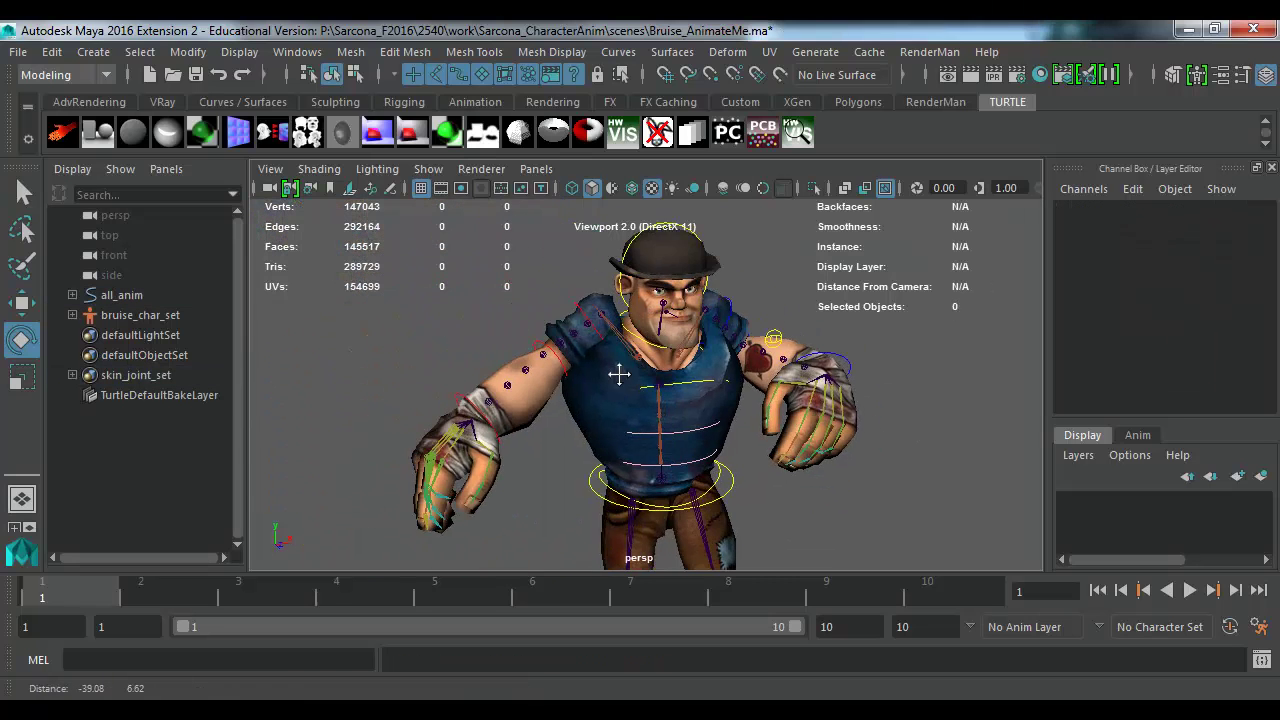
left_click_drag(535, 361, 673, 395, "alt")
scroll(853, 402, "up", 5)
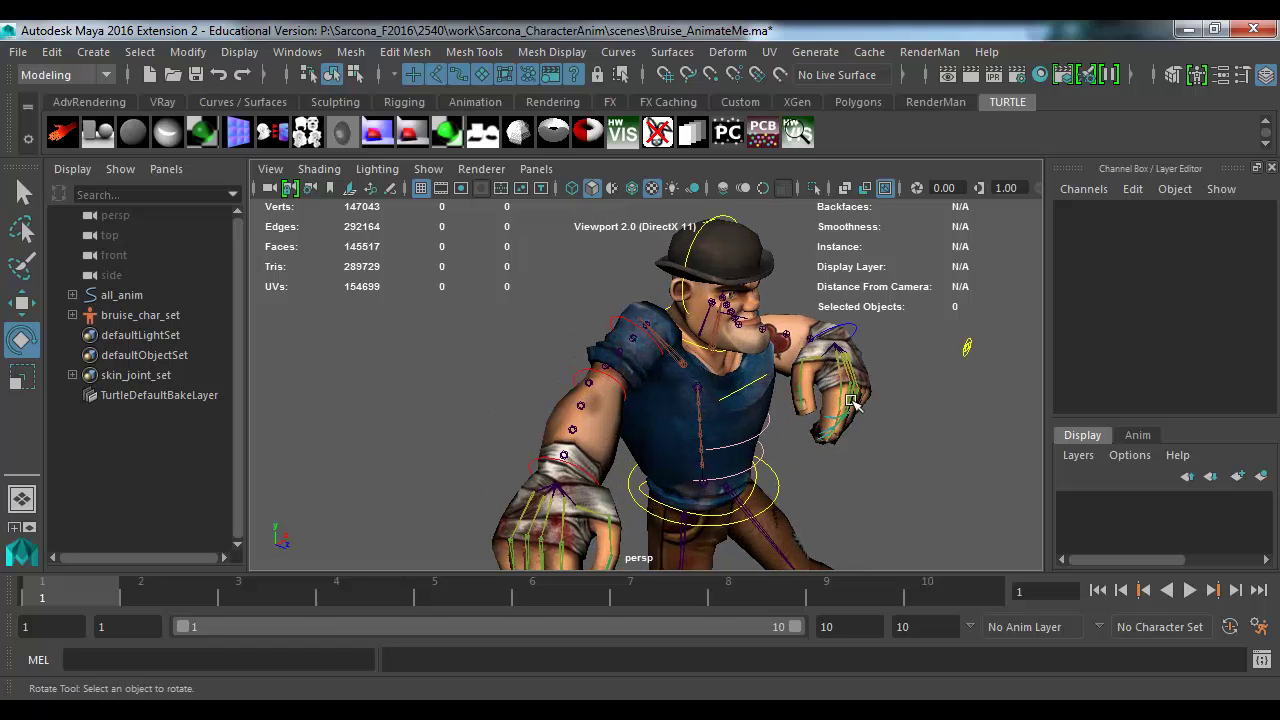
Step: Start a new scene without saving the Bruise scene, and switch to the CreativeCrash page in Internet Explorer
key("ctrl+n")
left_click(640, 380)
key("alt+Tab")
key("alt+Tab")
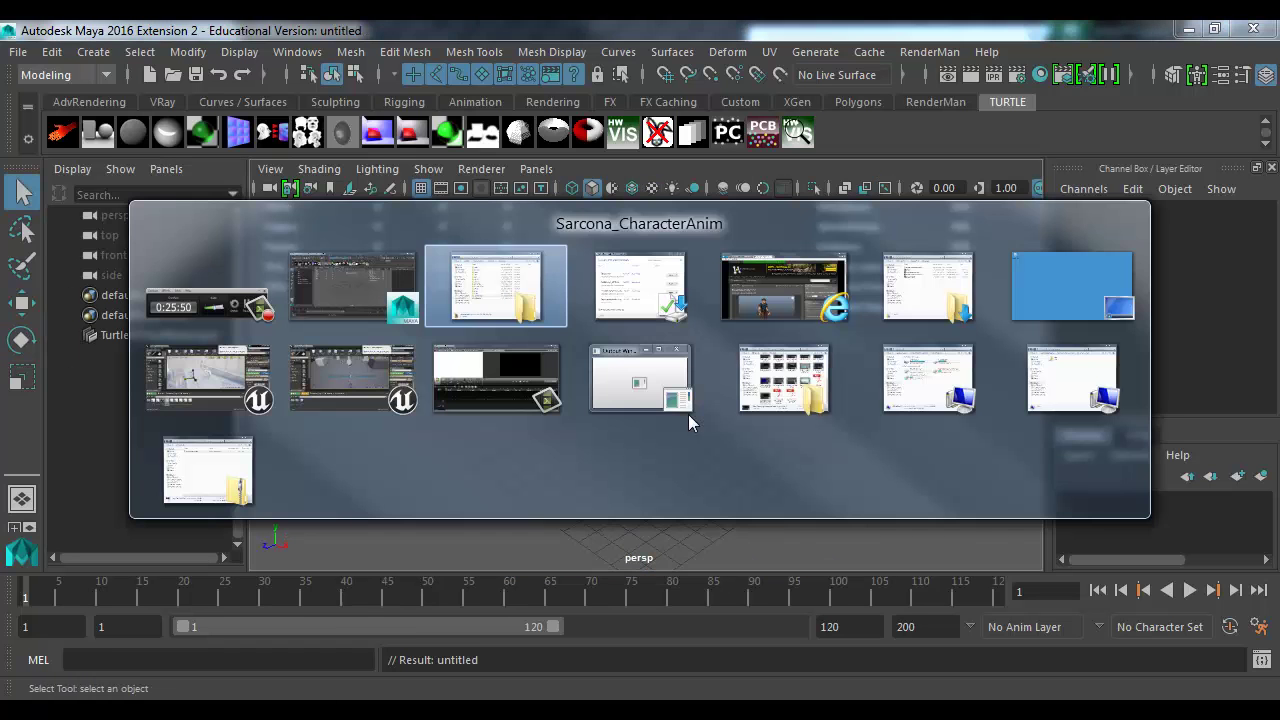
key("alt+Tab")
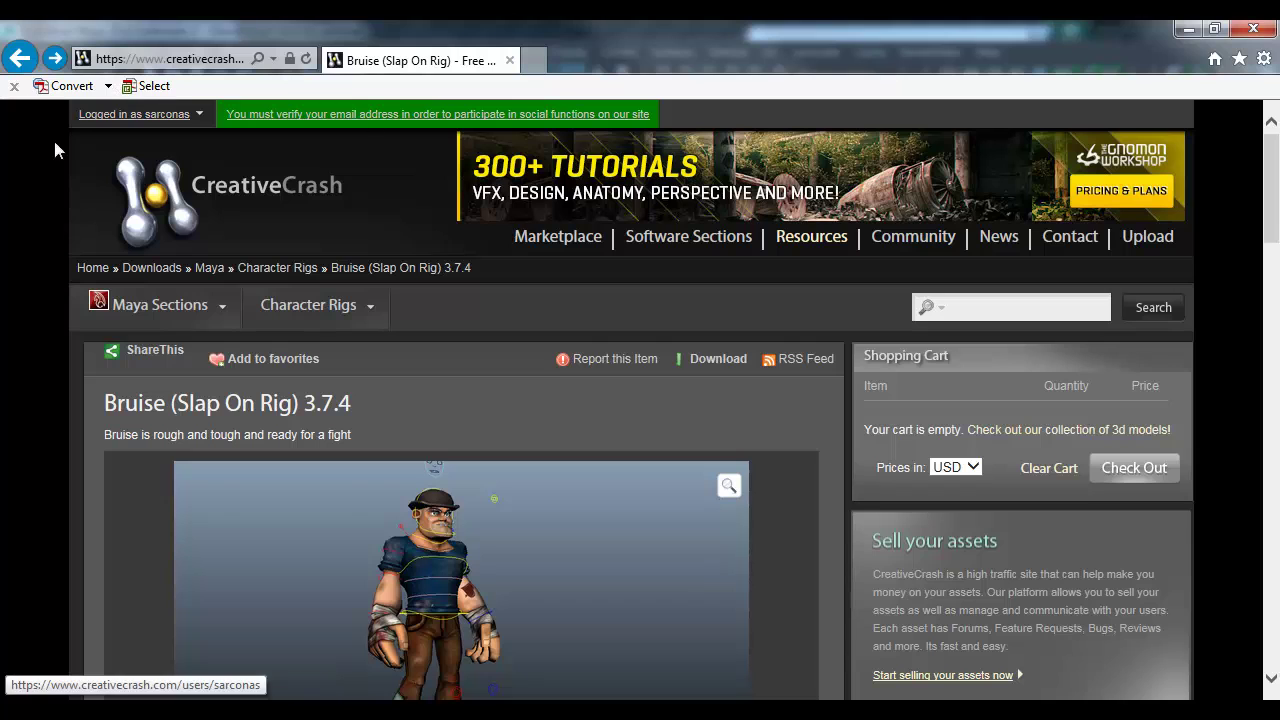
Step: Open the Character Rigs category and go to page 4 of its listing
left_click(1005, 305)
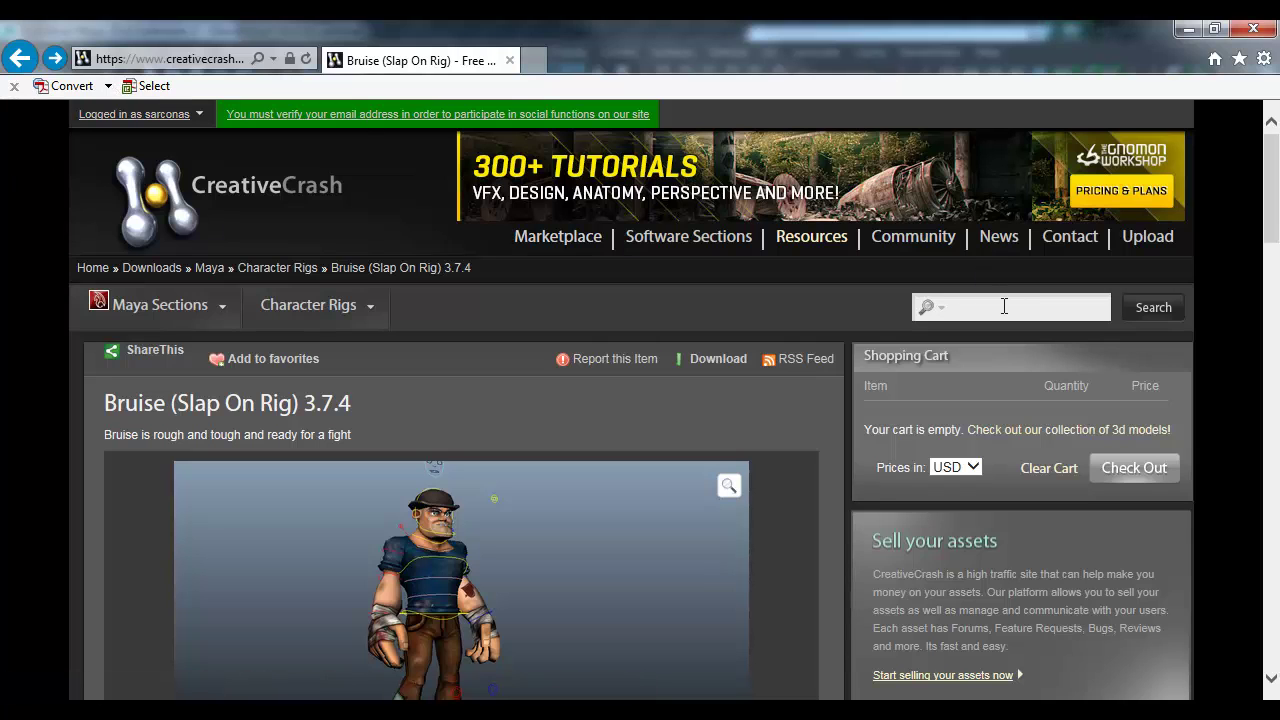
left_click(310, 305)
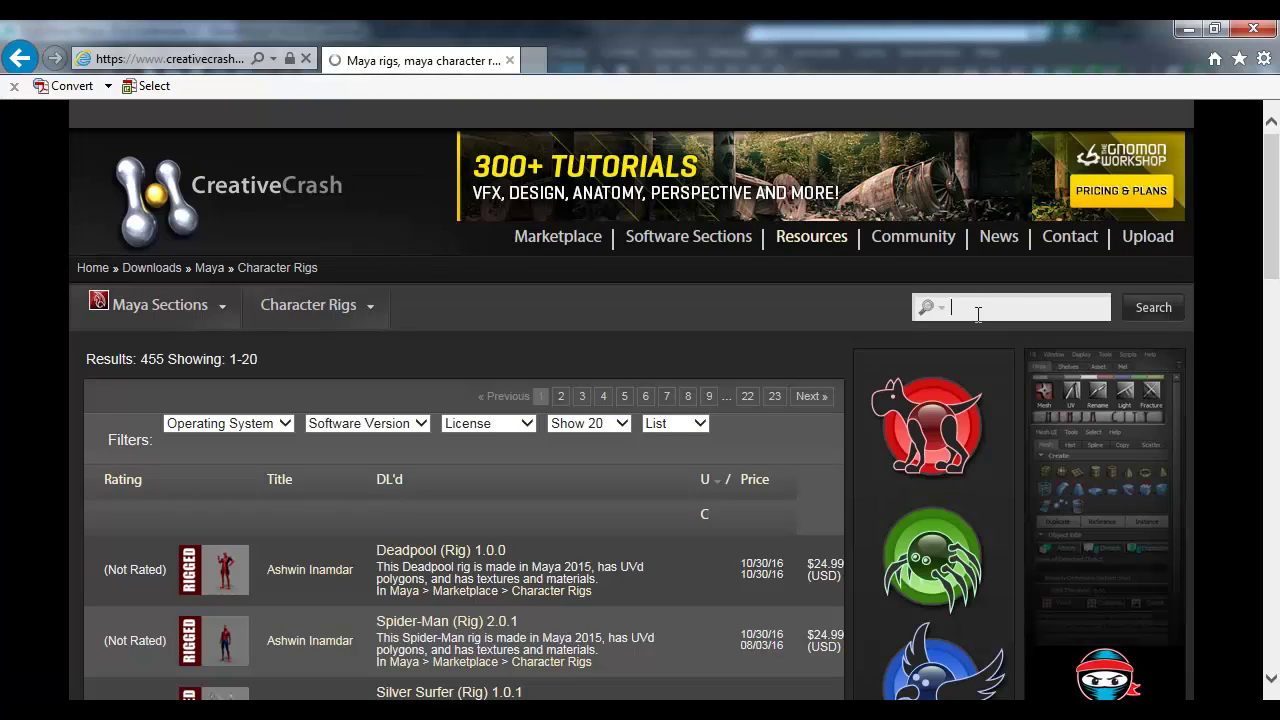
scroll(646, 488, "down", 3)
scroll(630, 488, "down", 10)
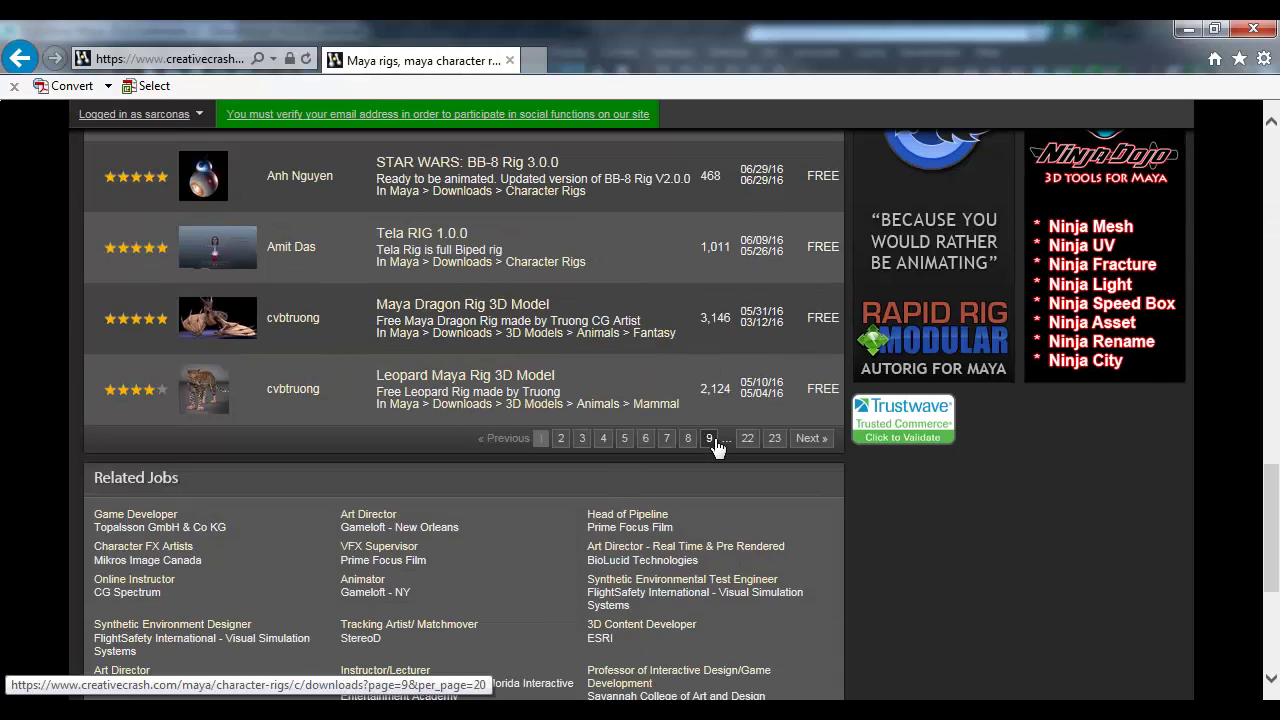
left_click(620, 437)
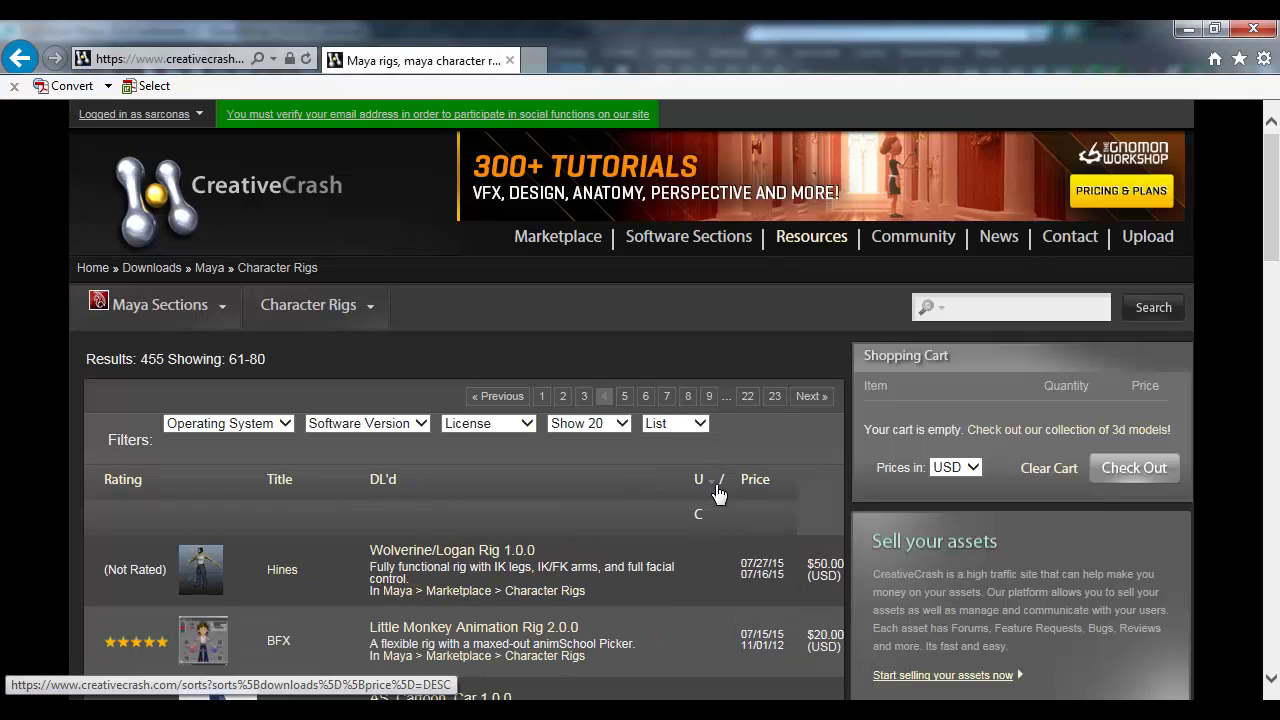
Step: Sort the character rigs by number of downloads and return to page 1 of the listing
left_click(381, 479)
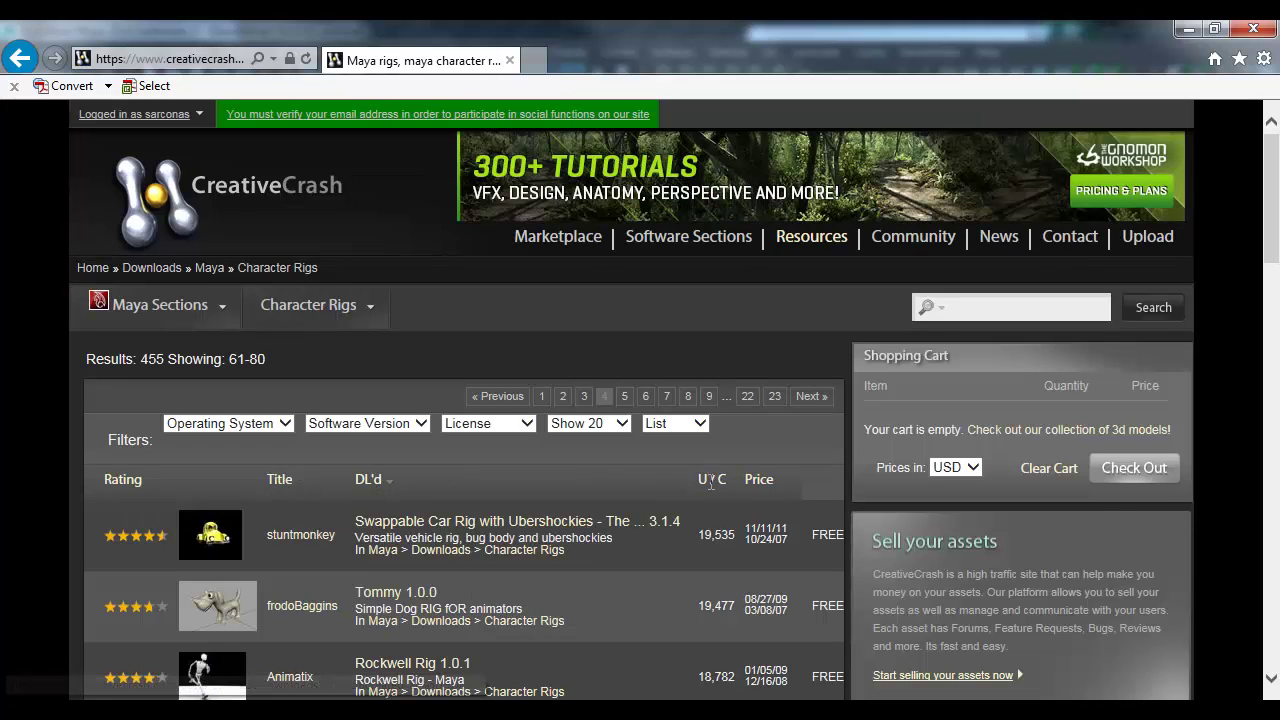
left_click(384, 497)
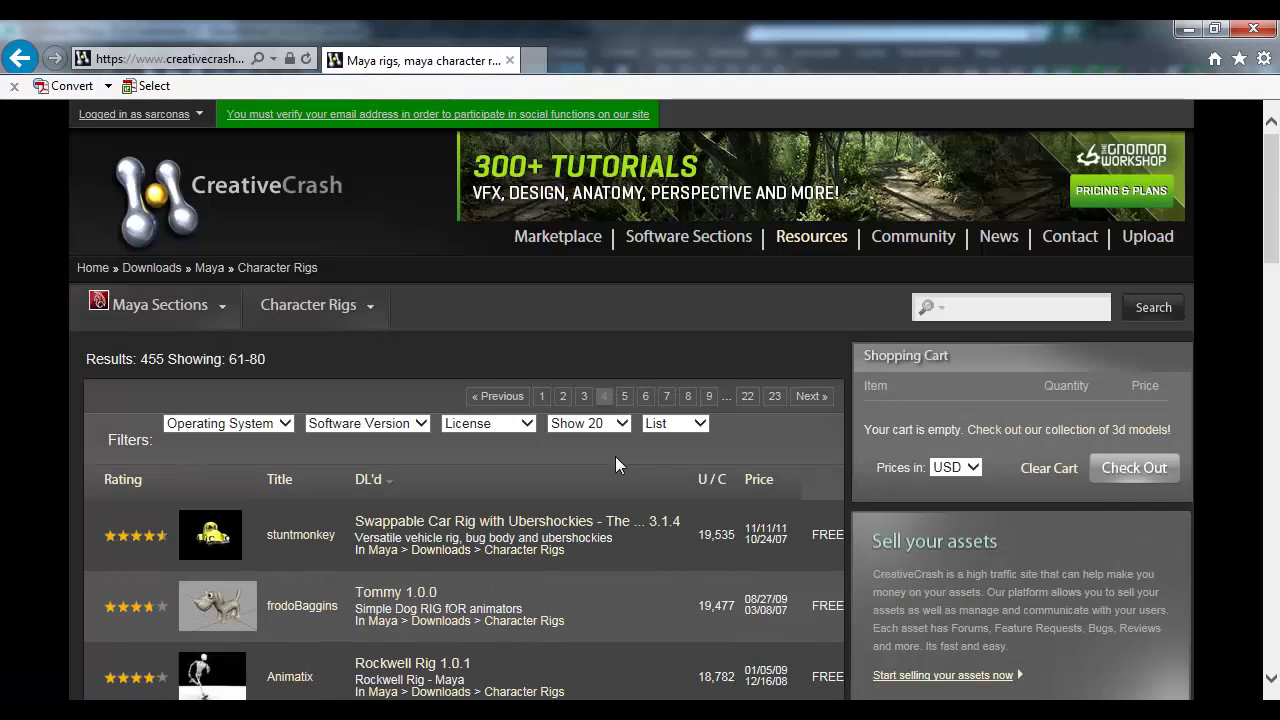
left_click(541, 396)
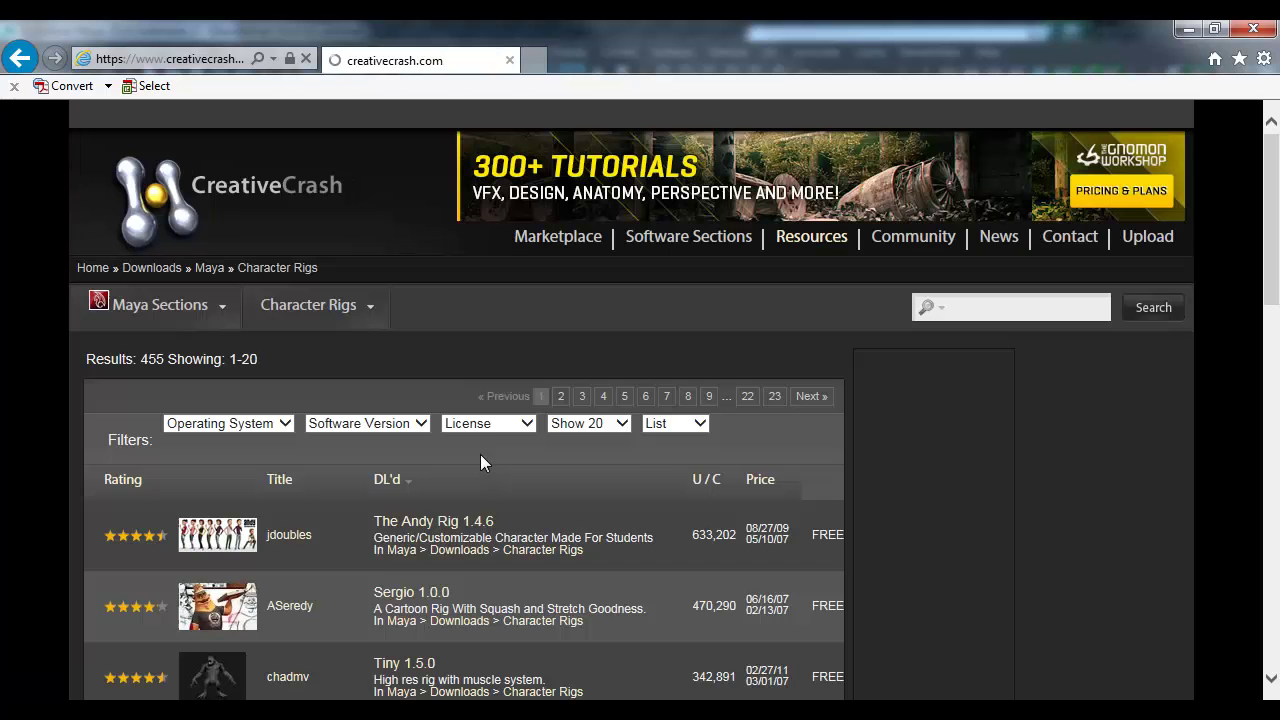
scroll(406, 390, "down", 3)
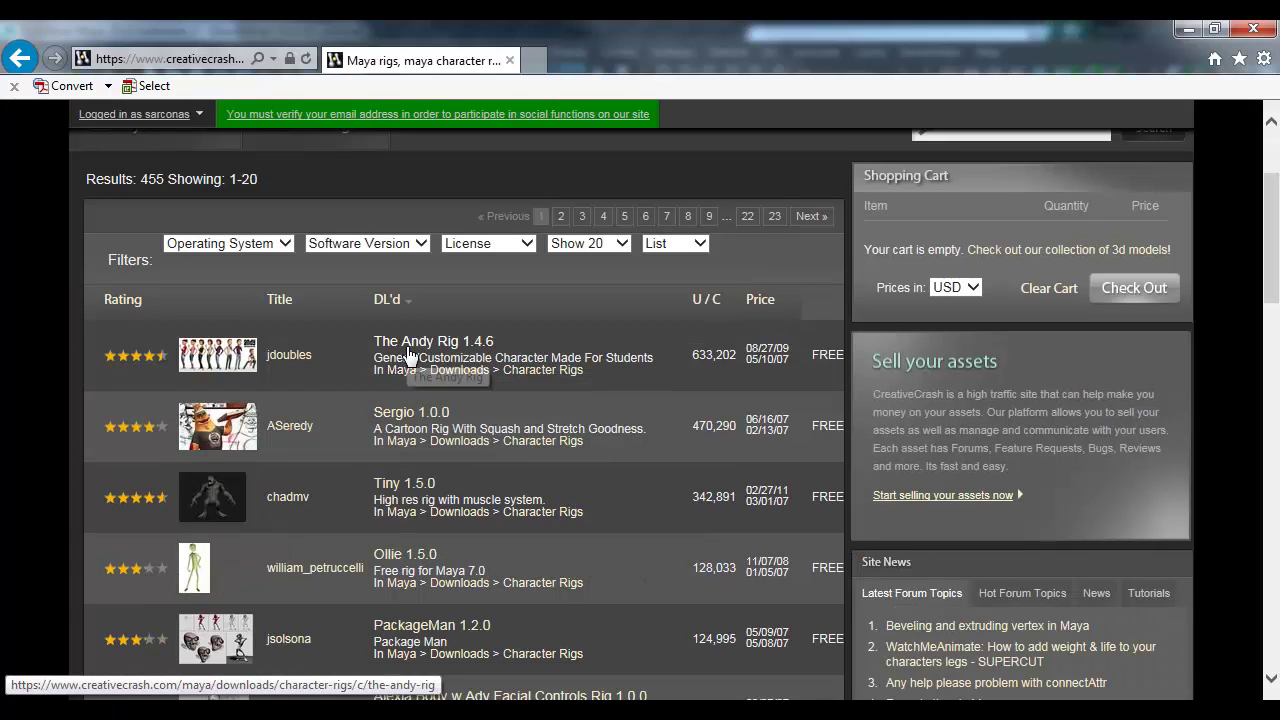
Step: Open the page of The Andy Rig 1.4.6 and examine its preview, dates and supported Maya versions
left_click(408, 355)
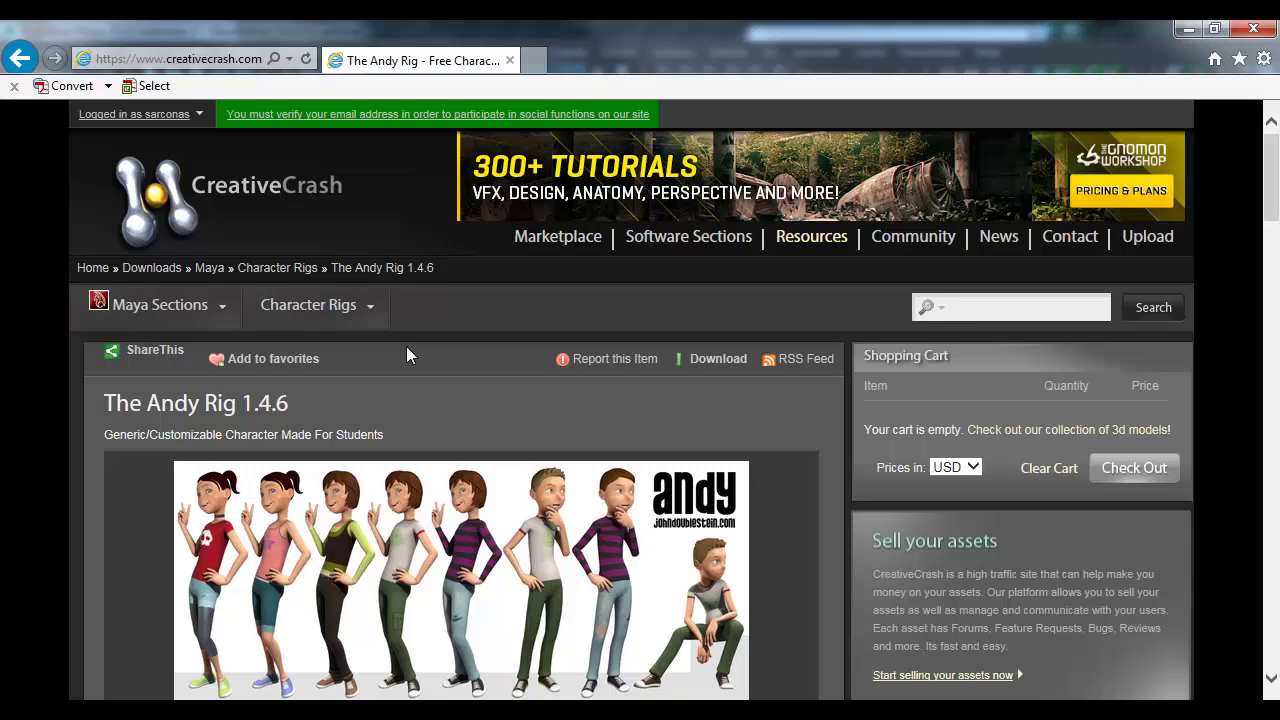
scroll(440, 375, "down", 3)
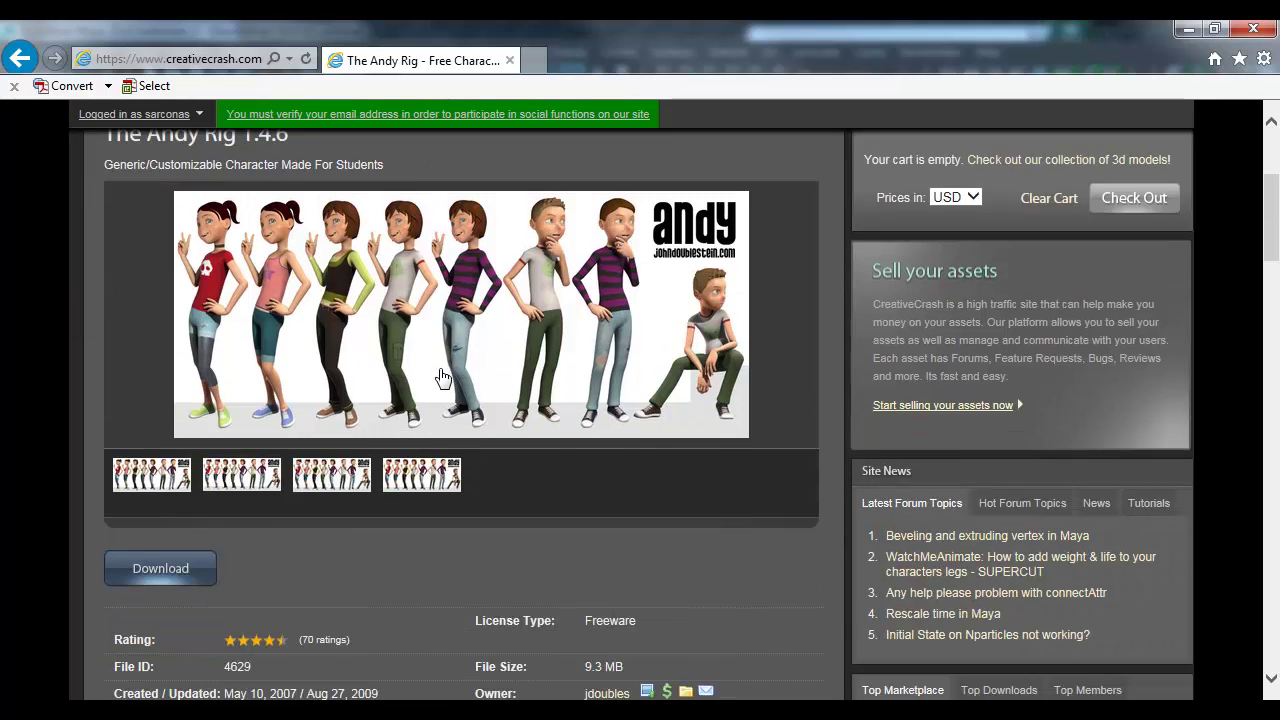
scroll(441, 377, "down", 3)
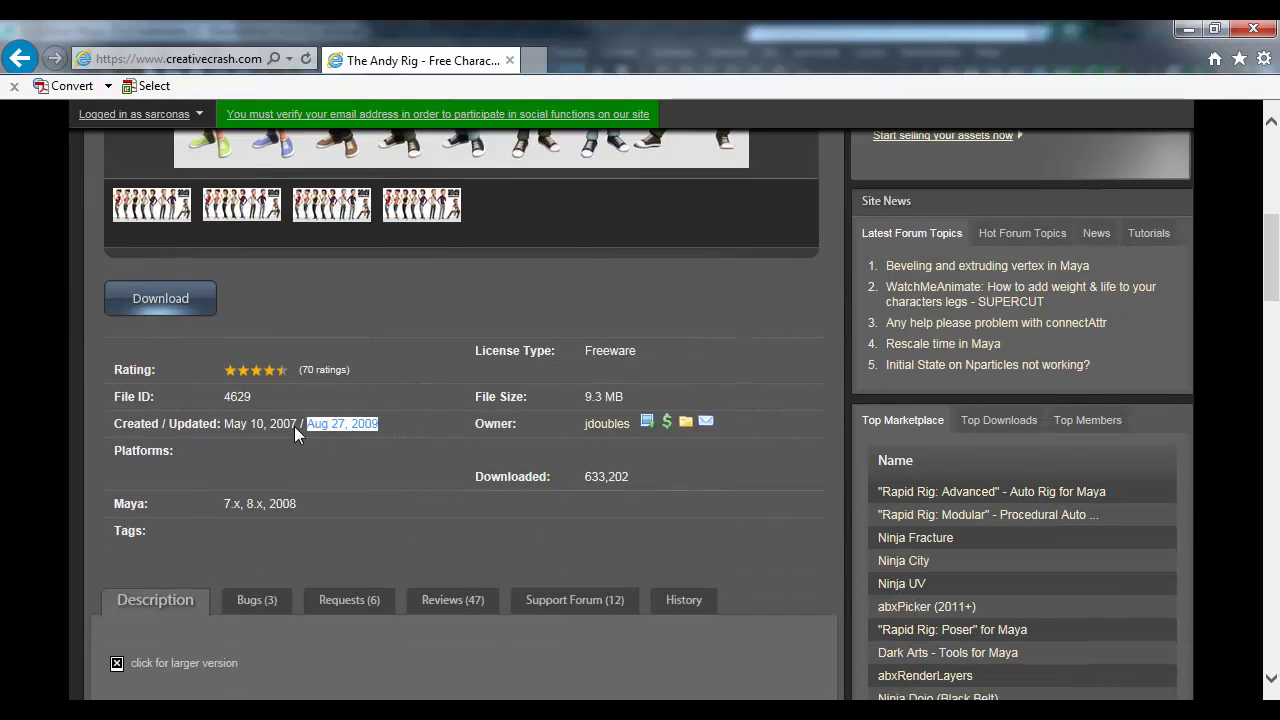
left_click(390, 420)
scroll(280, 425, "up", 2)
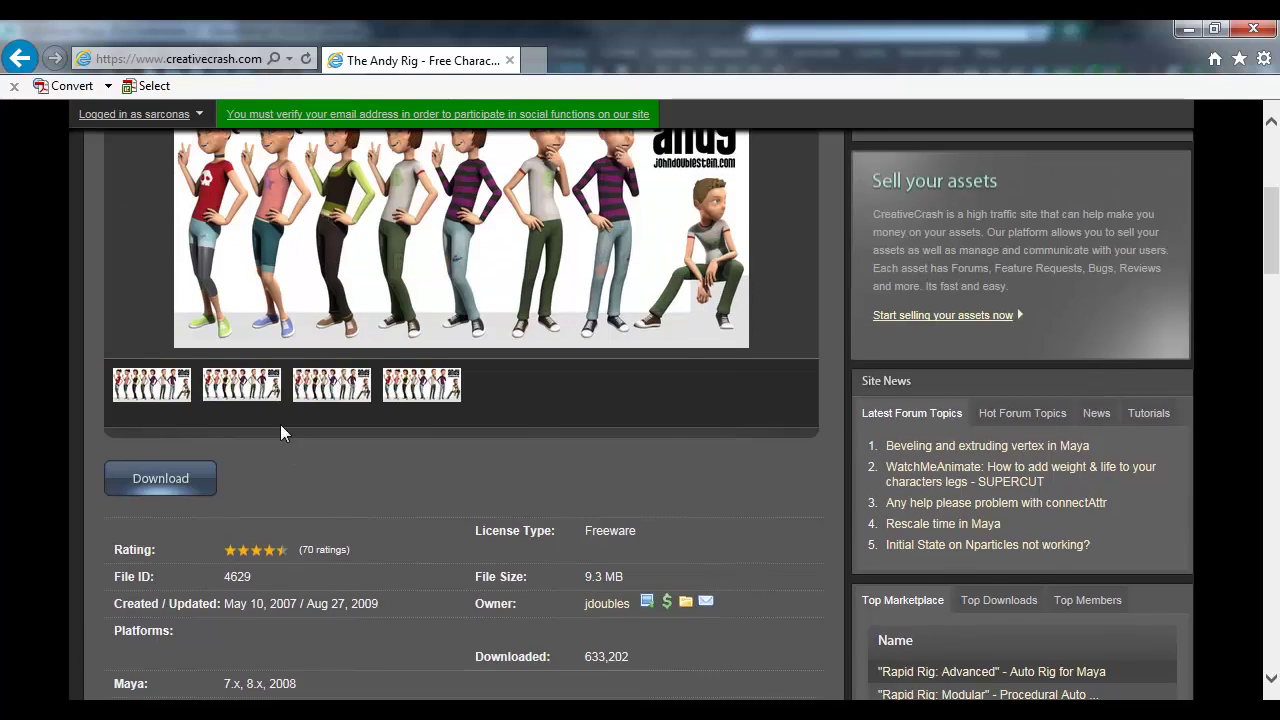
Step: Download and save AndyRig_v1.4.6.zip, and open its containing folder from the download list
left_click(175, 474)
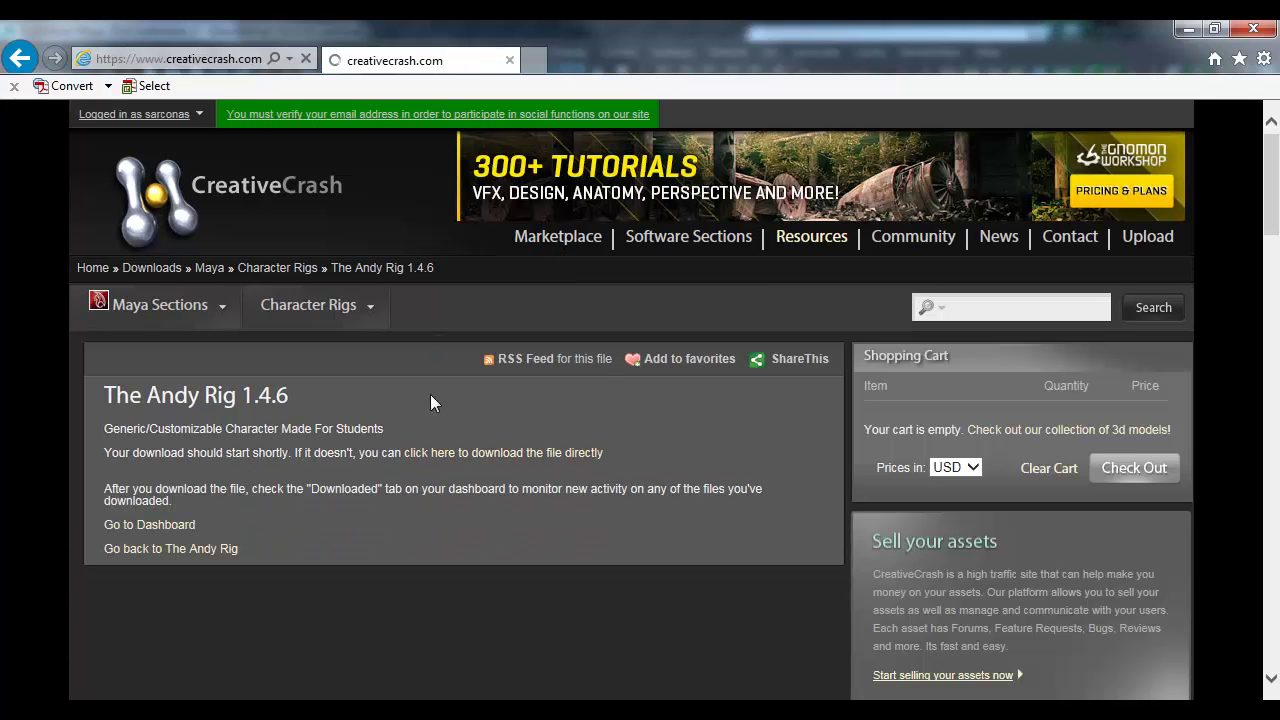
left_click(954, 678)
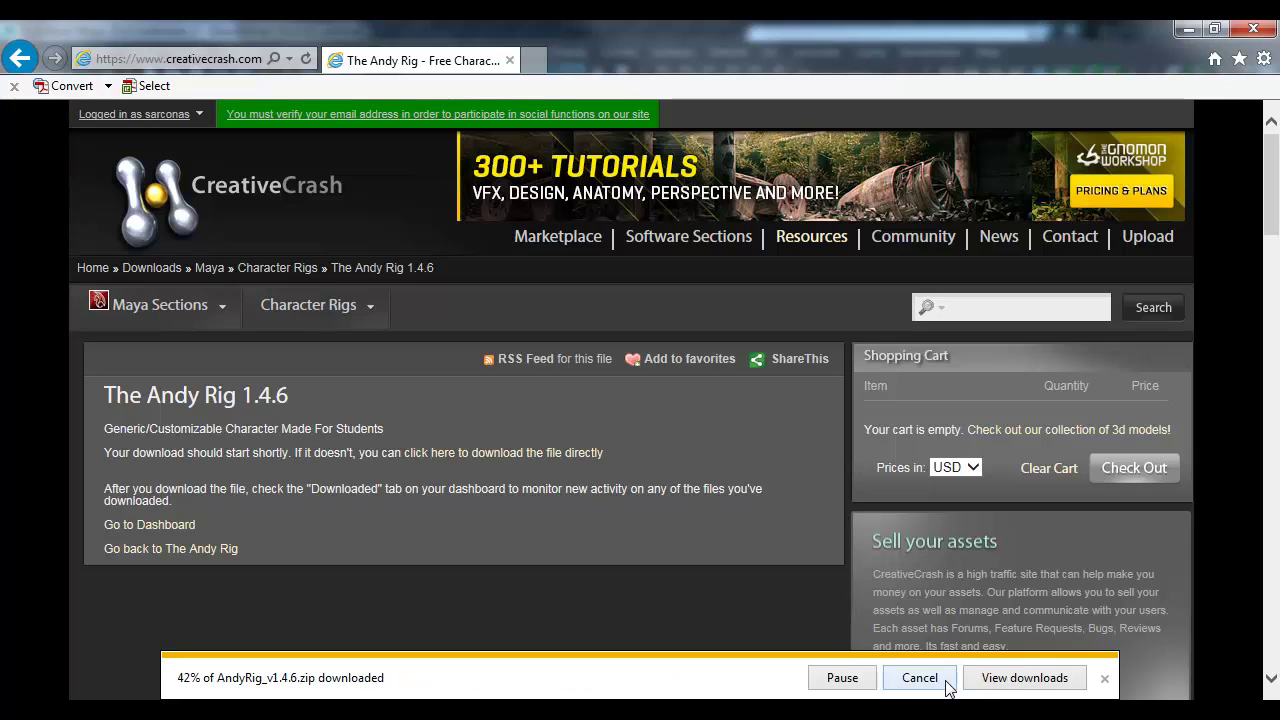
left_click(1010, 686)
right_click(441, 247)
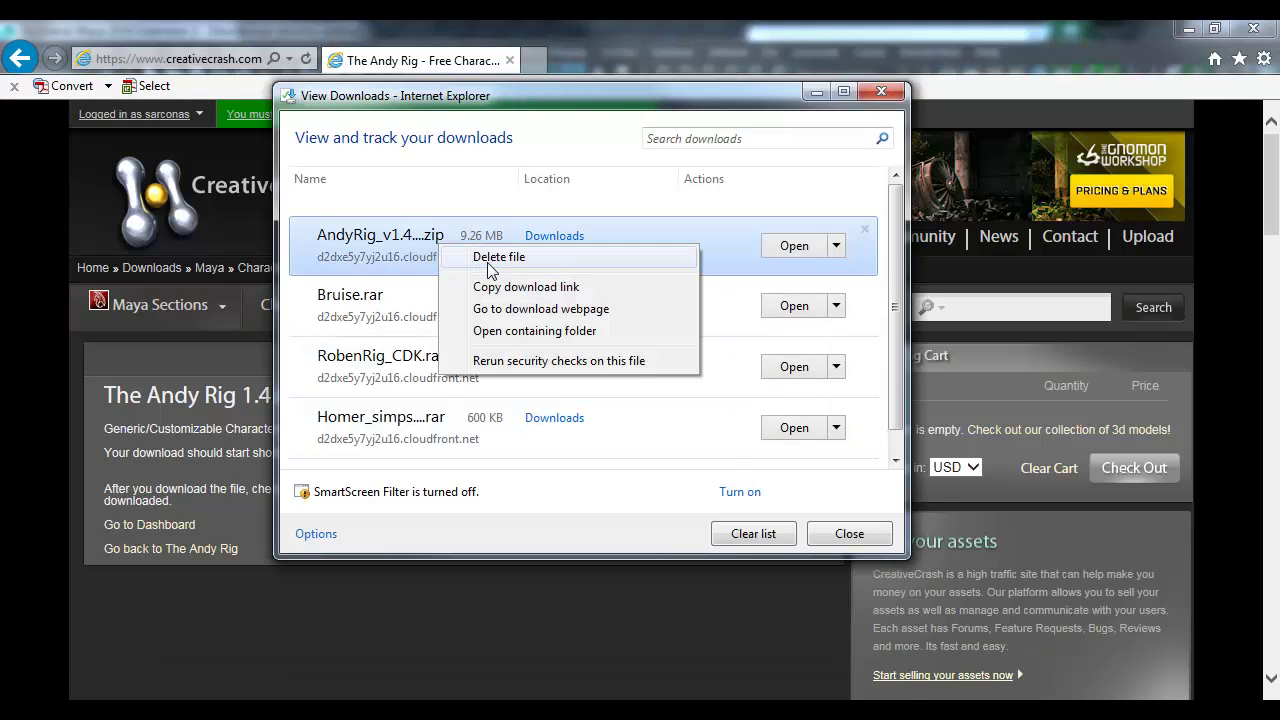
left_click(532, 332)
Step: Extract the AndyRig_v1.4.6 archive into its own folder and open the nested AndyRig_v1.4.6 folder
right_click(396, 255)
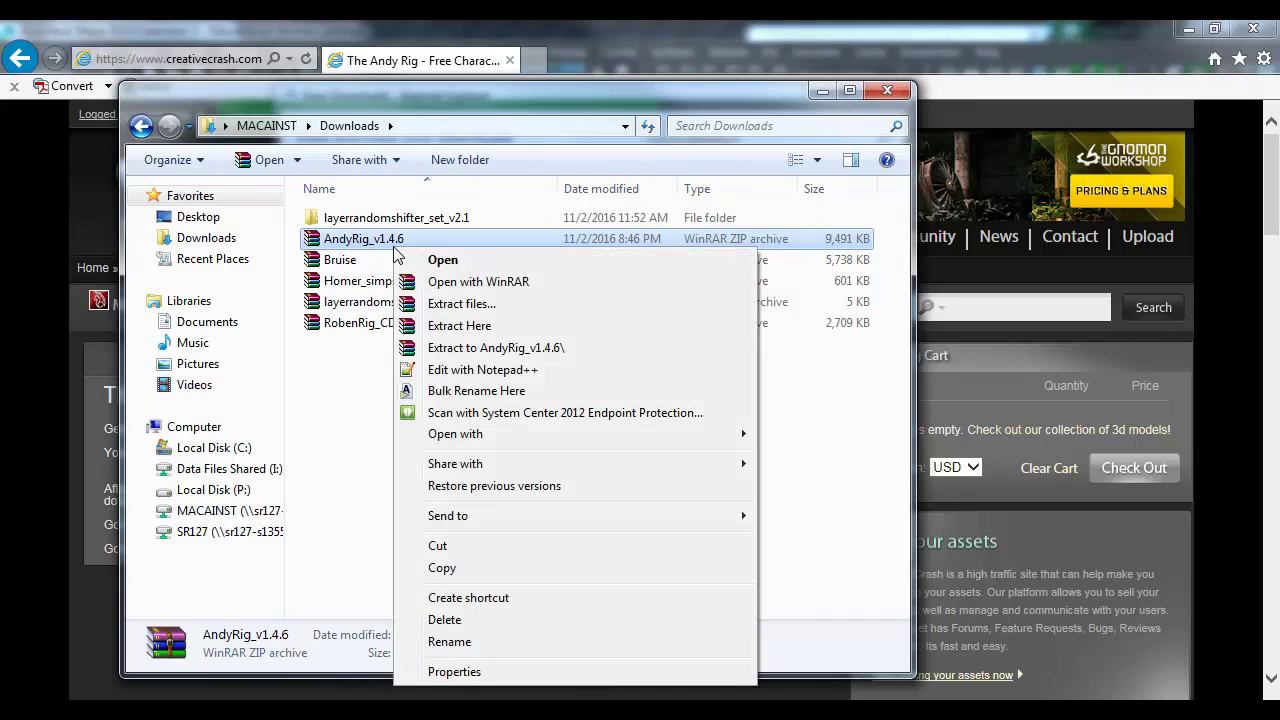
left_click(508, 346)
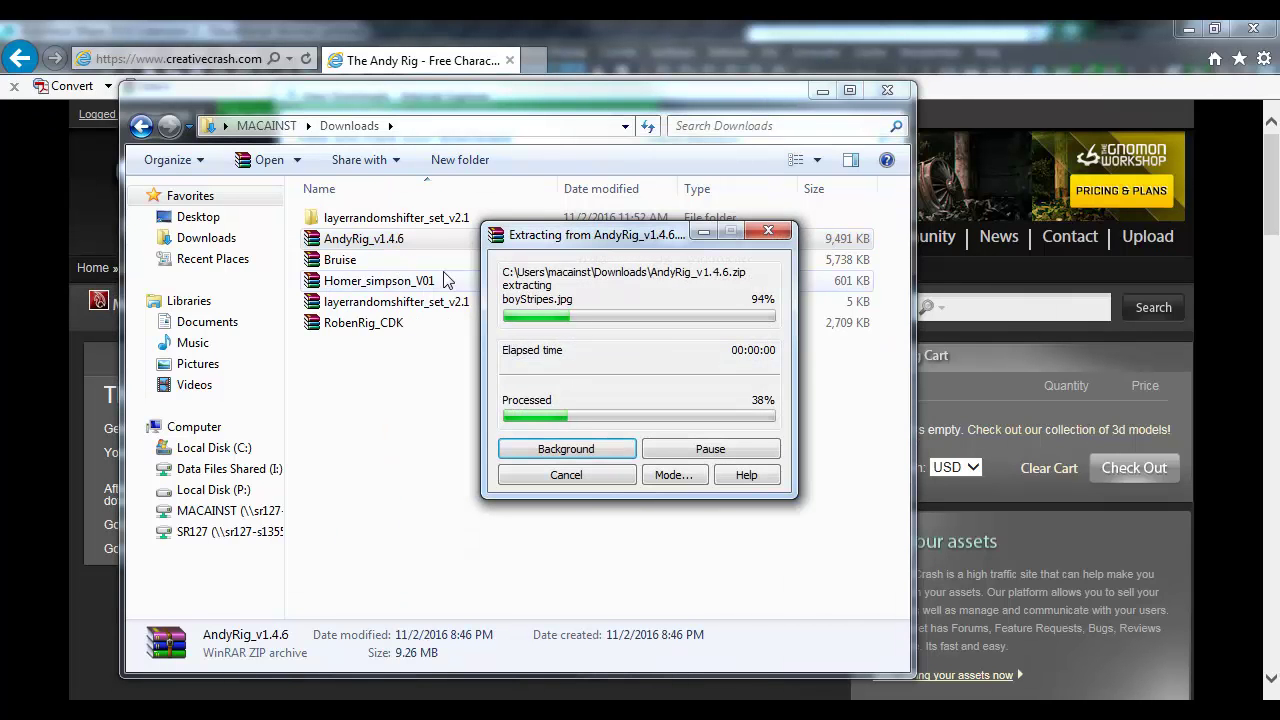
double_click(380, 224)
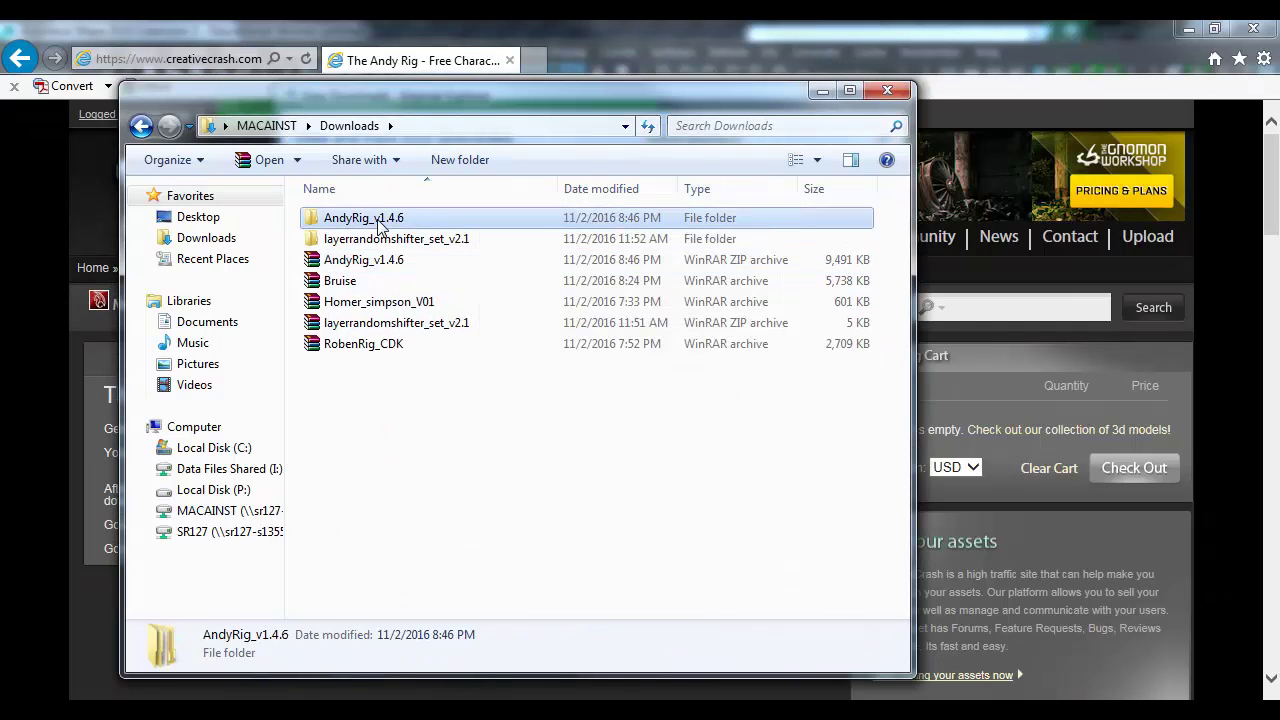
double_click(378, 222)
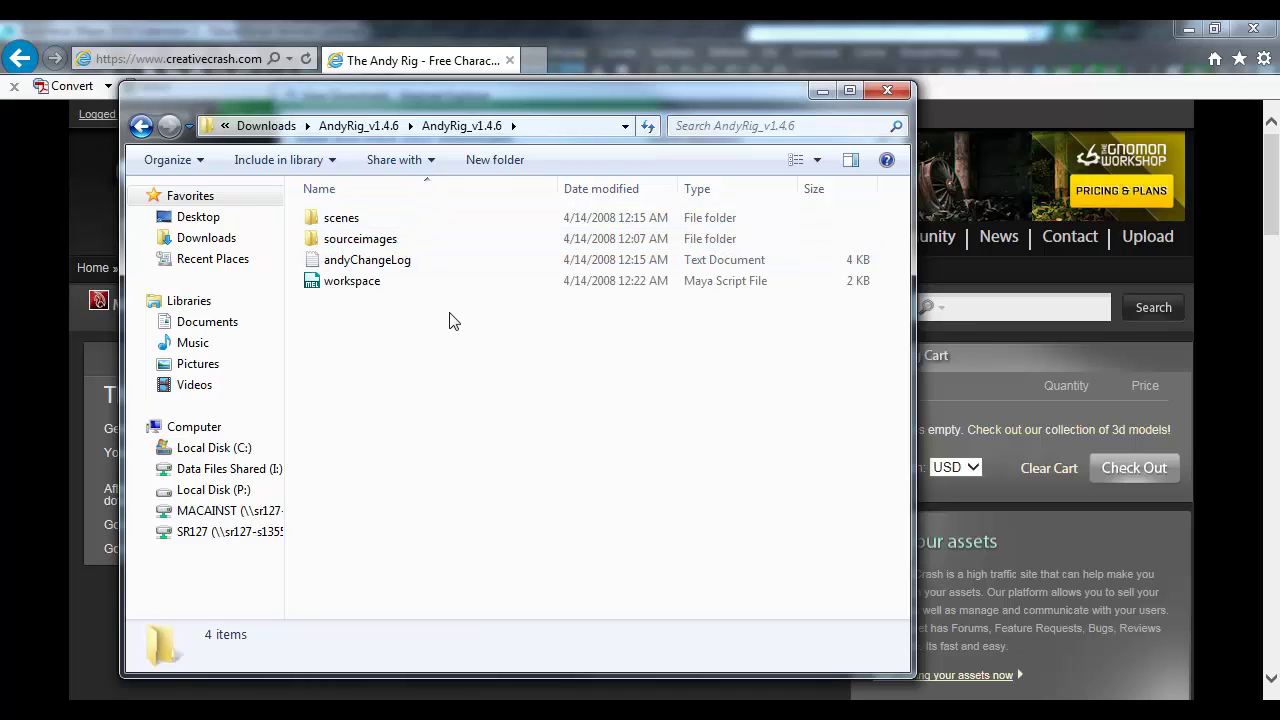
Step: Open a second file window beside the first and browse to the CharacterAnim project folder in 2540\work on drive P:
key("super+e")
double_click(655, 222)
left_click_drag(552, 100, 900, 57)
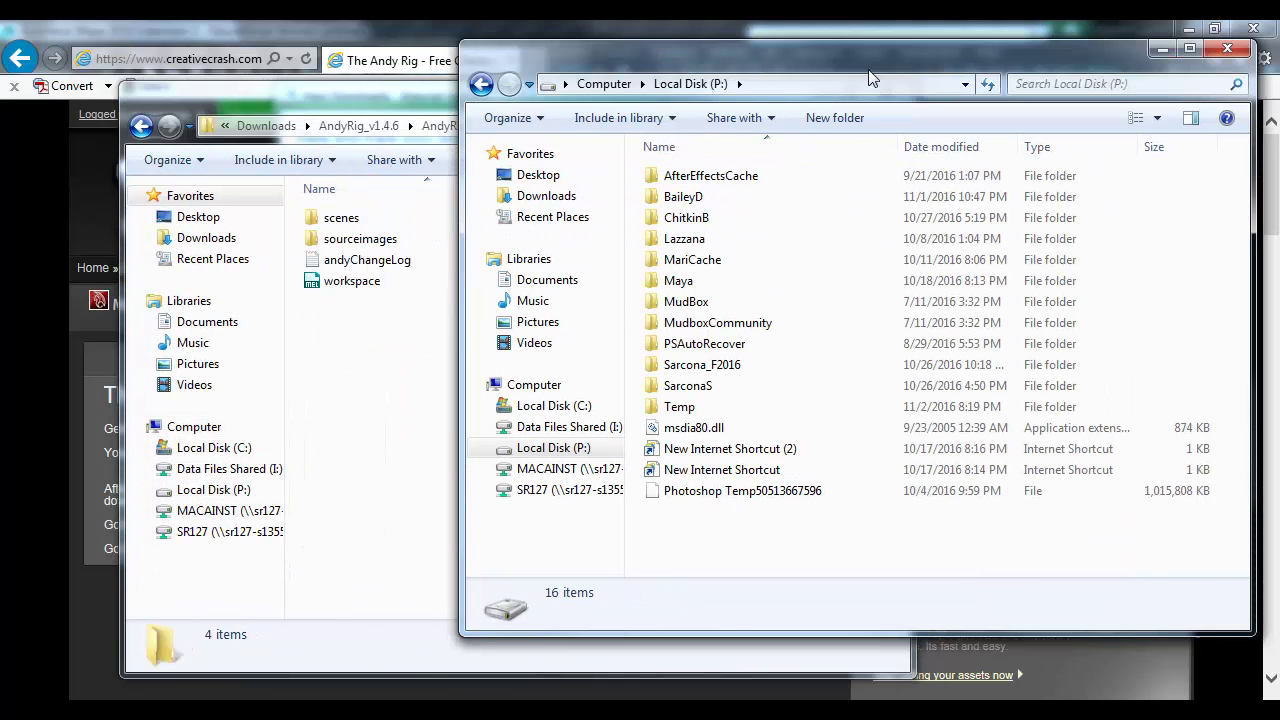
double_click(737, 363)
double_click(706, 234)
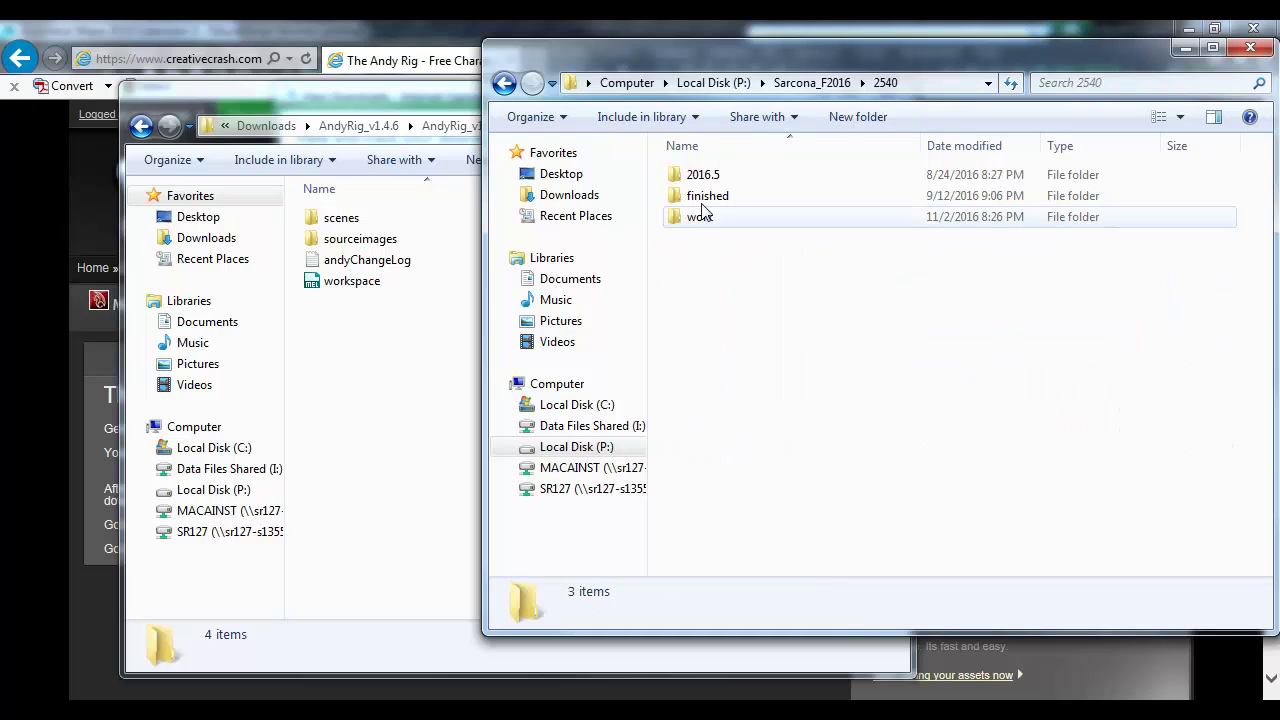
double_click(700, 214)
left_click(728, 242)
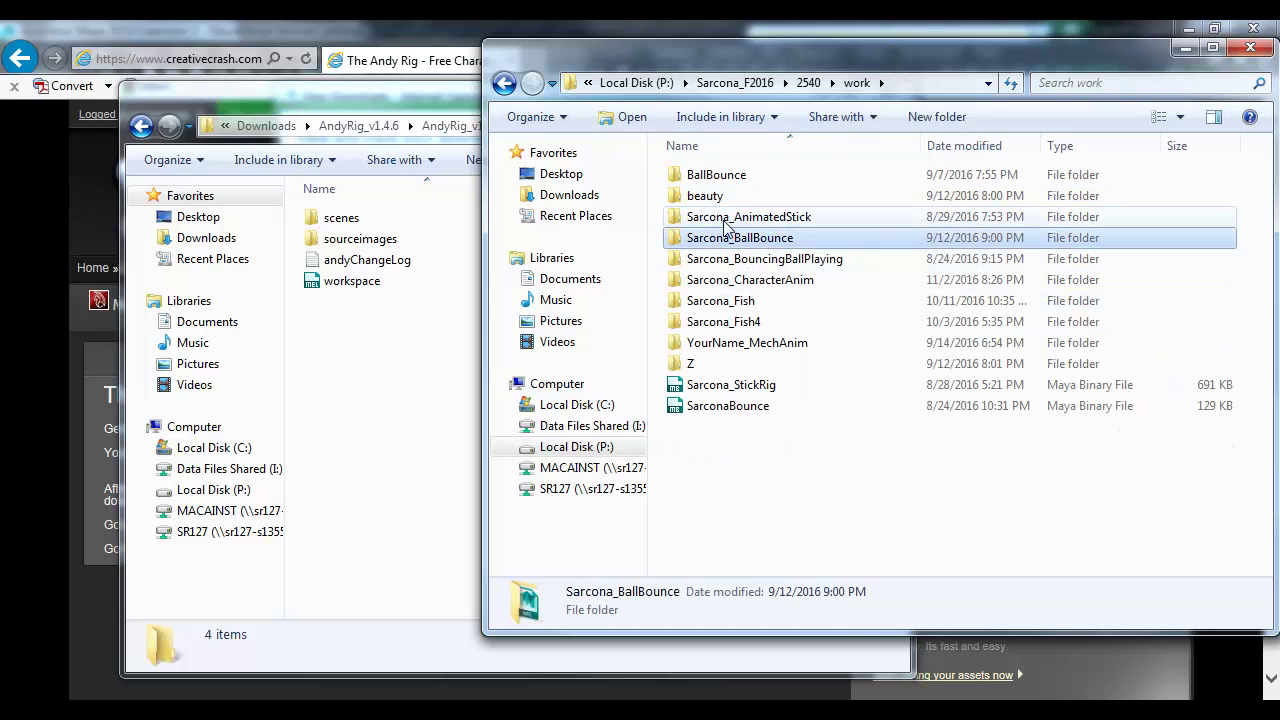
double_click(712, 280)
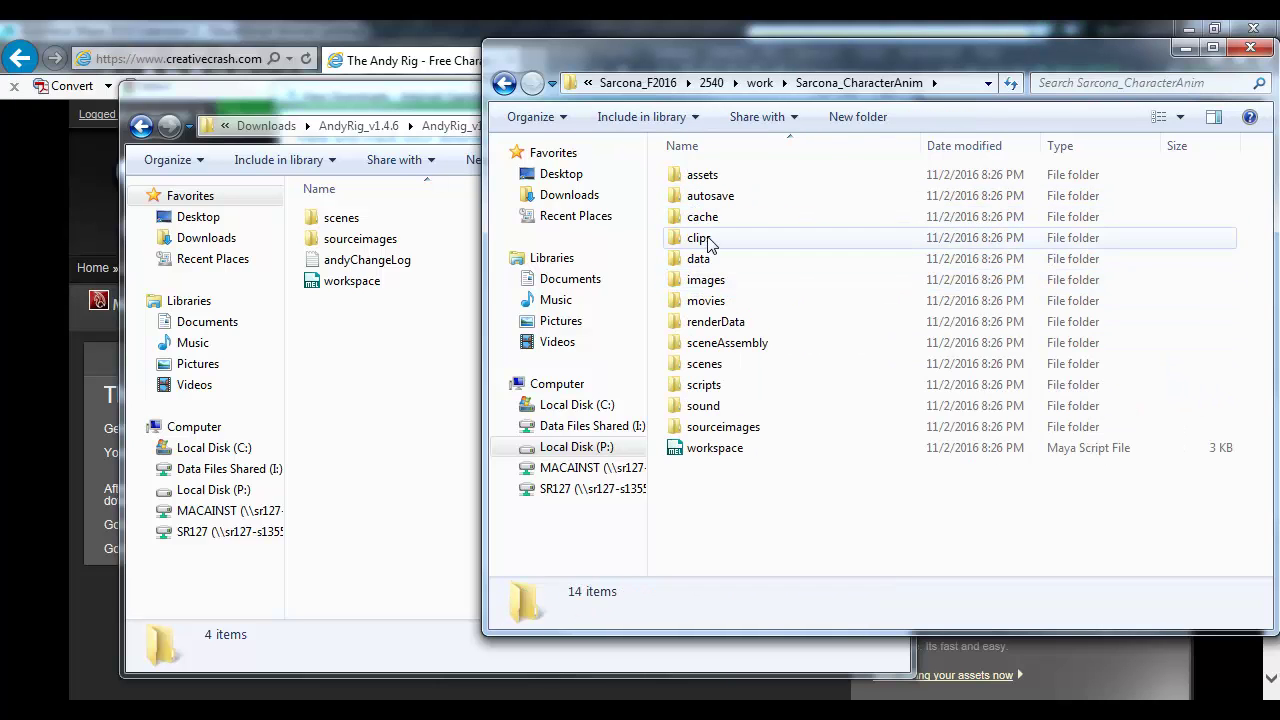
Step: Copy andyRigv1.4.6 from the extracted scenes folder into the scenes folder of the CharacterAnim project
double_click(345, 218)
key("ctrl+a")
left_click_drag(436, 94, 229, 62)
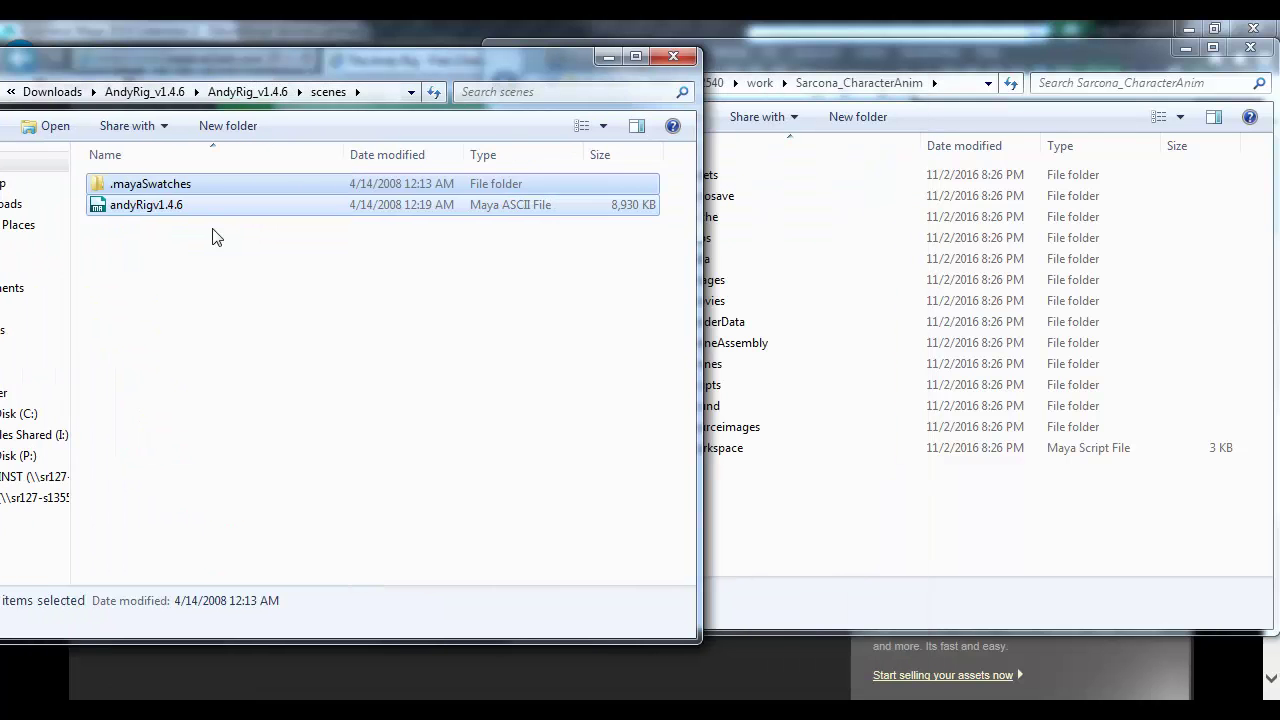
left_click(166, 206)
left_click_drag(166, 206, 728, 371)
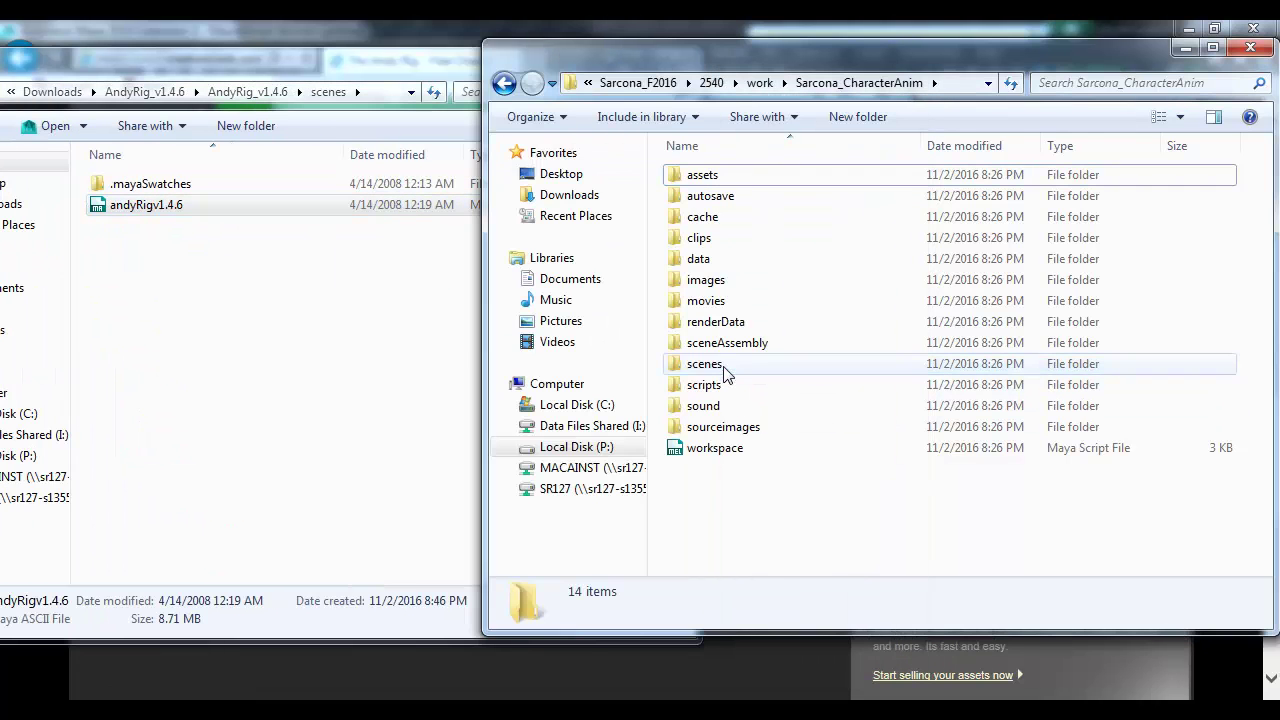
Step: Copy everything in the extracted rig's sourceimages folder into the sourceimages folder of the CharacterAnim project
left_click(314, 268)
key("BackSpace")
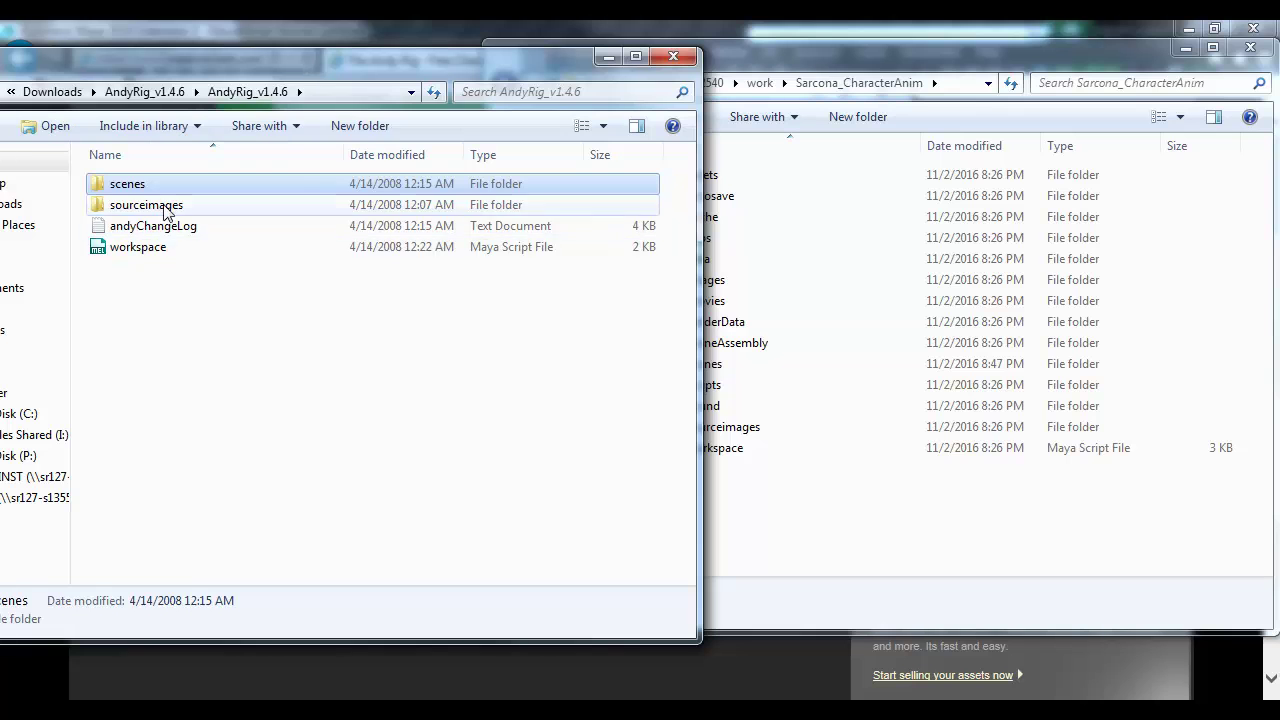
double_click(170, 210)
key("ctrl+a")
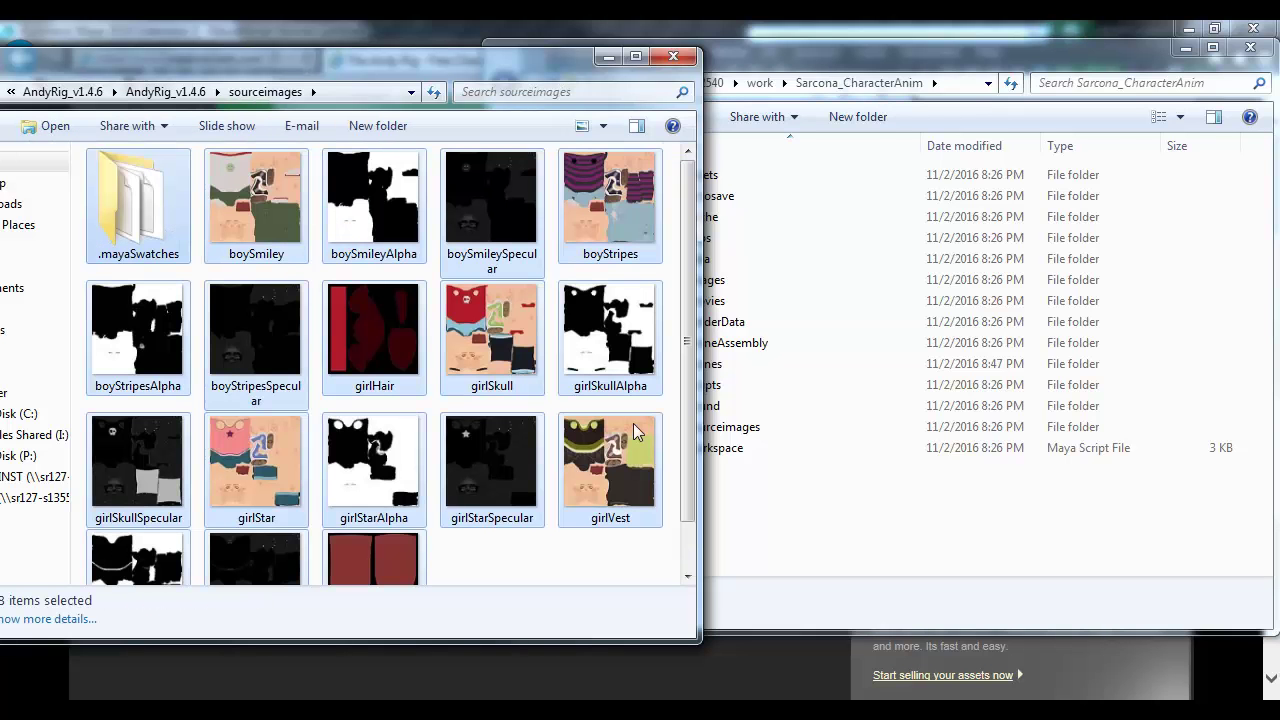
double_click(748, 427)
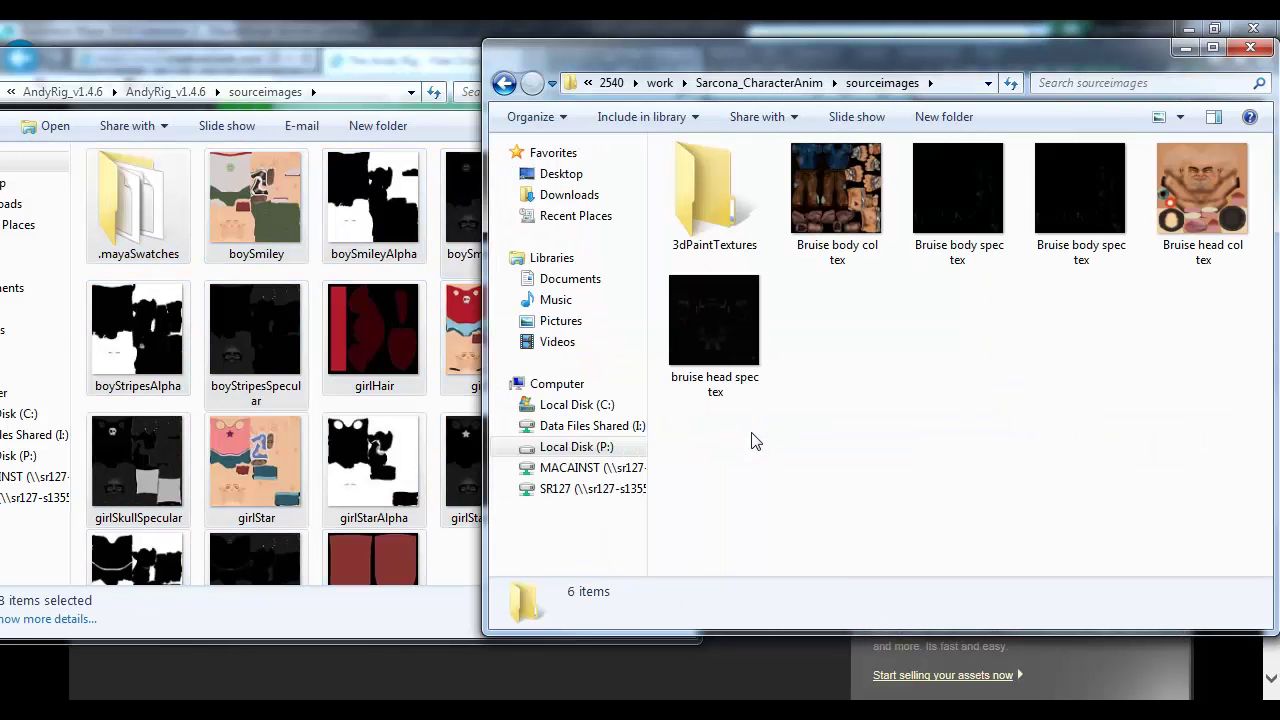
key("ctrl+v")
left_click_drag(308, 65, 516, 137)
key("BackSpace")
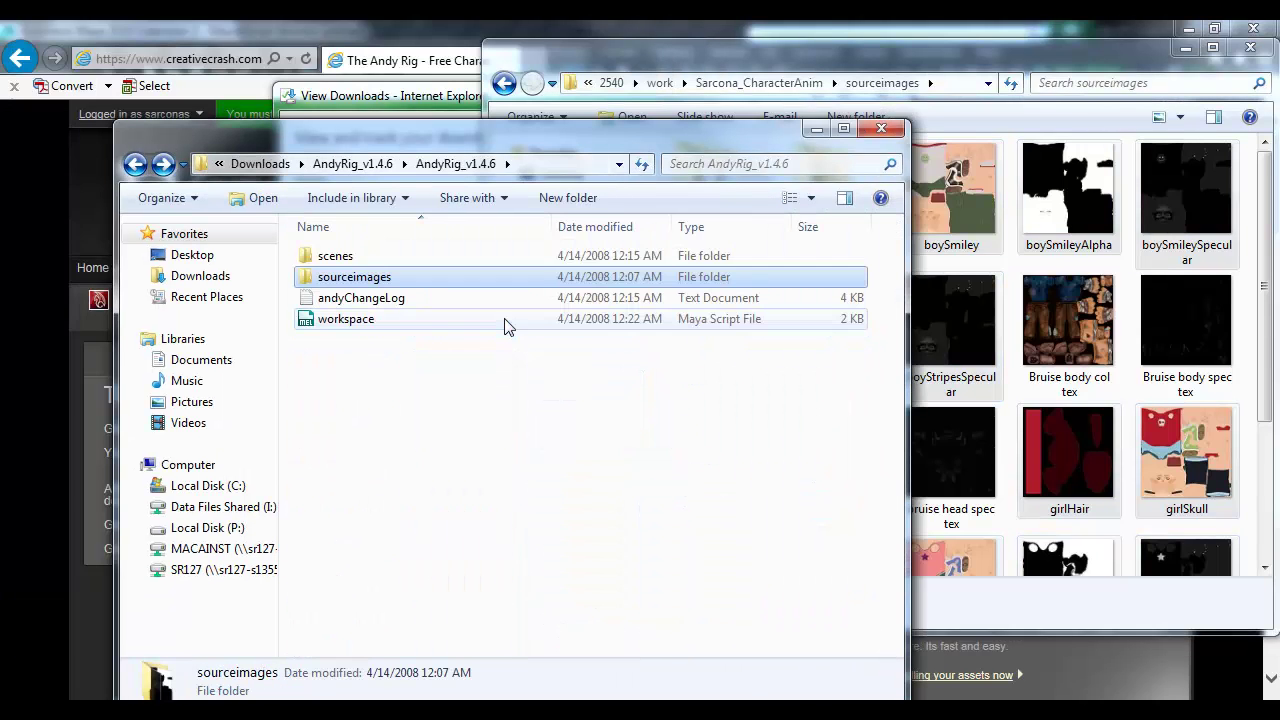
Step: Switch to Maya, open the scene andyRigv1.4.6.ma from the project, and frame the character
key("alt+Tab")
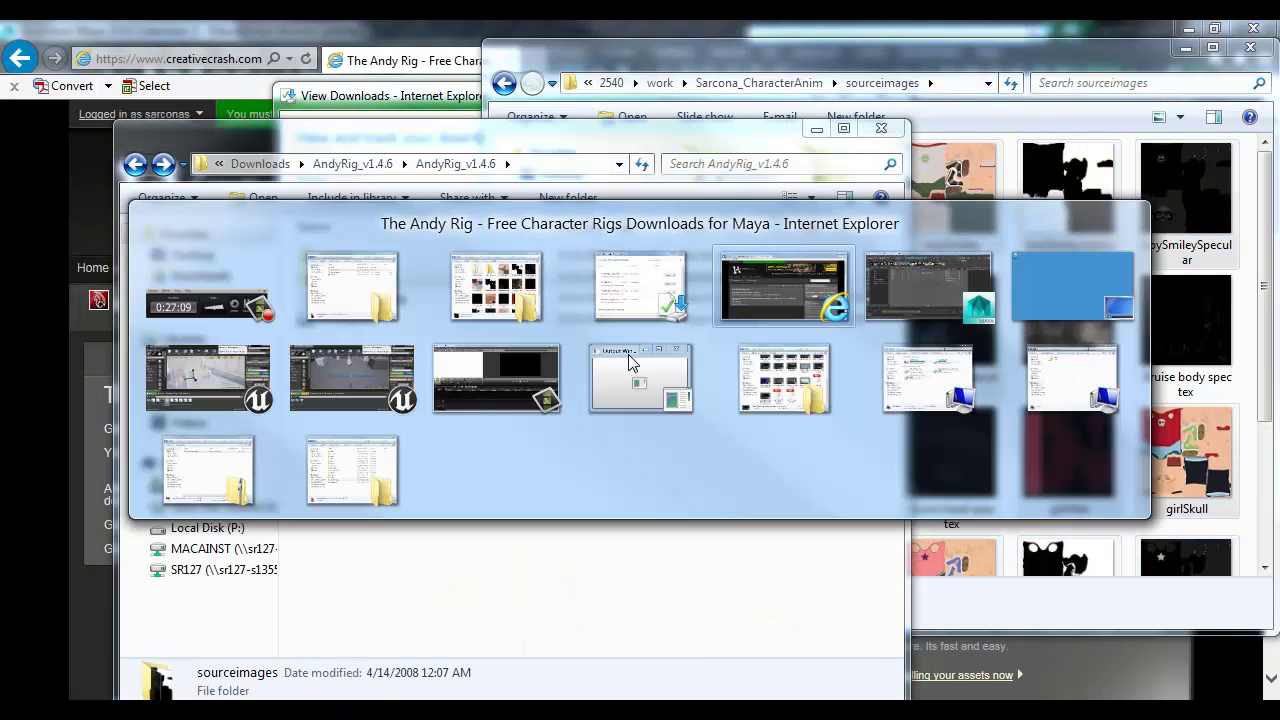
key("alt+Tab")
key("ctrl+o")
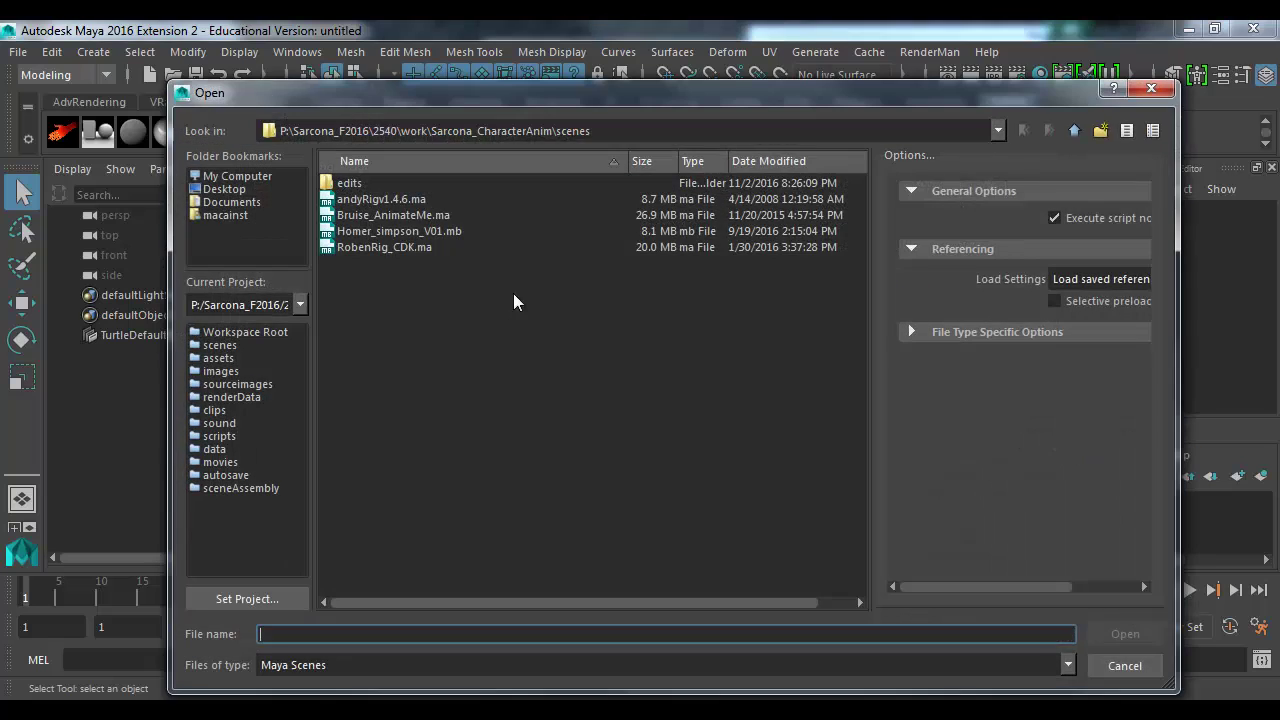
double_click(381, 199)
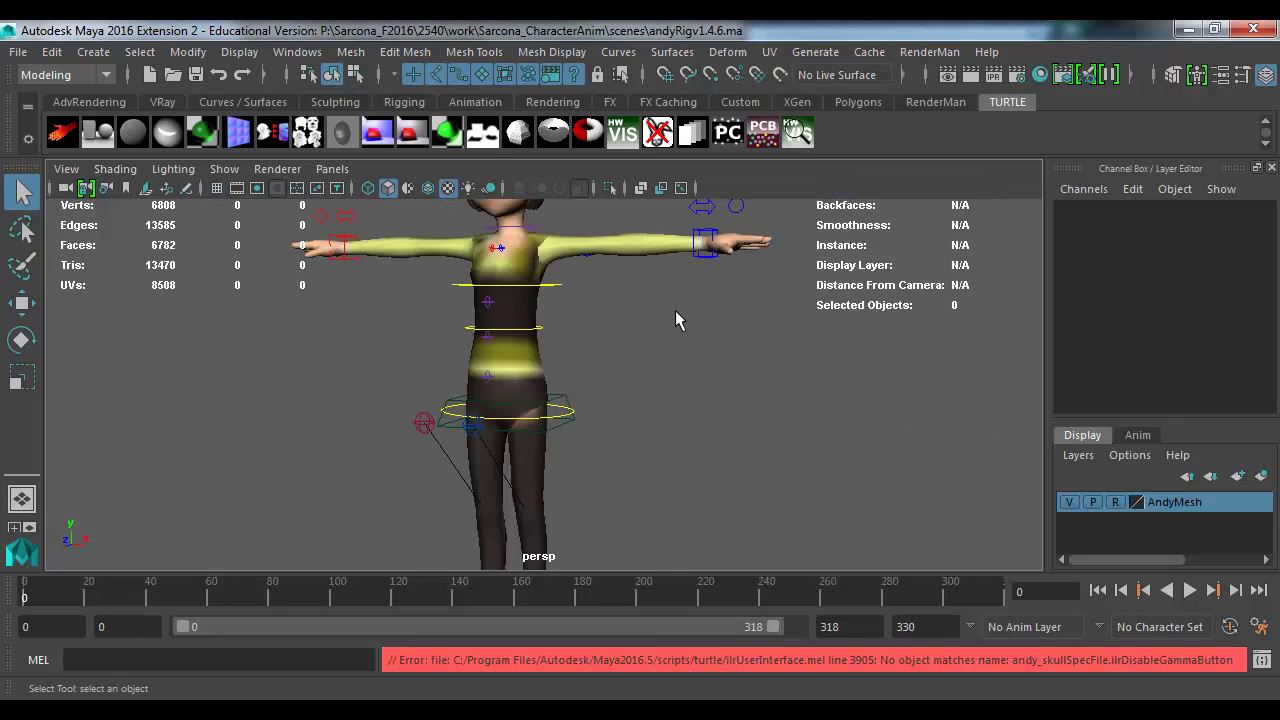
middle_click_drag(606, 307, 629, 408, "alt")
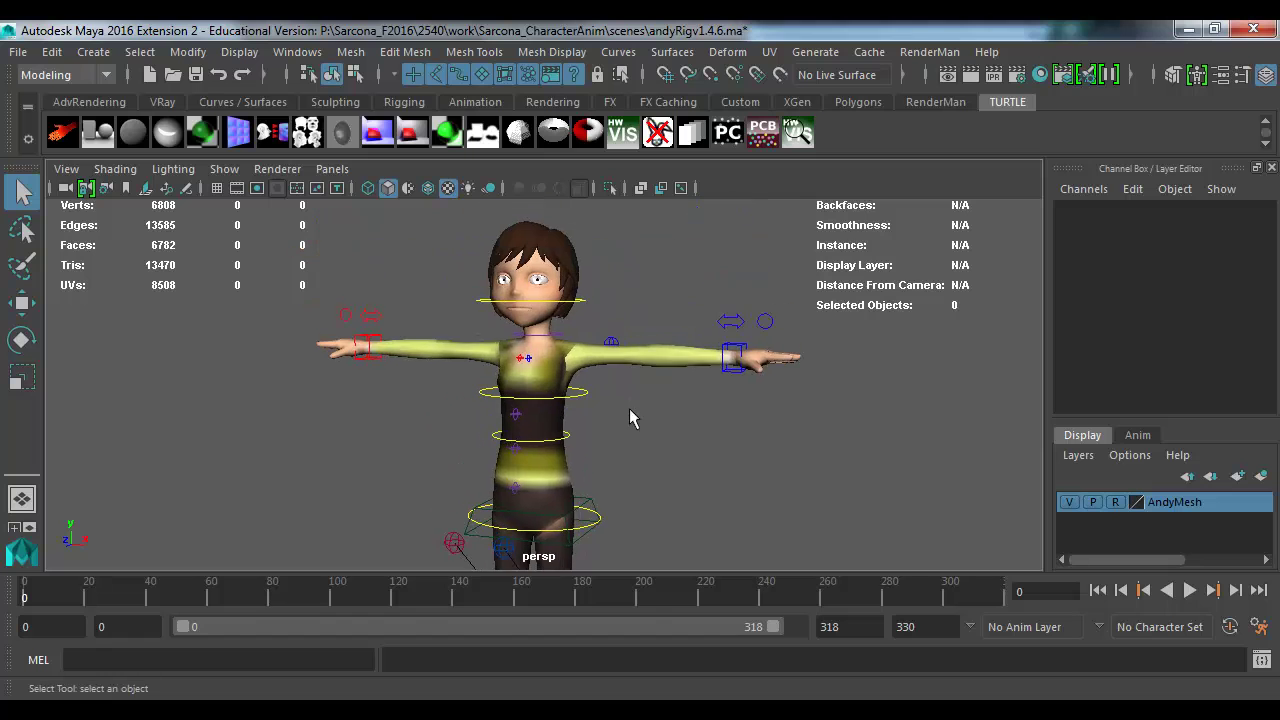
right_click_drag(629, 408, 694, 420, "alt")
middle_click_drag(694, 420, 674, 366, "alt")
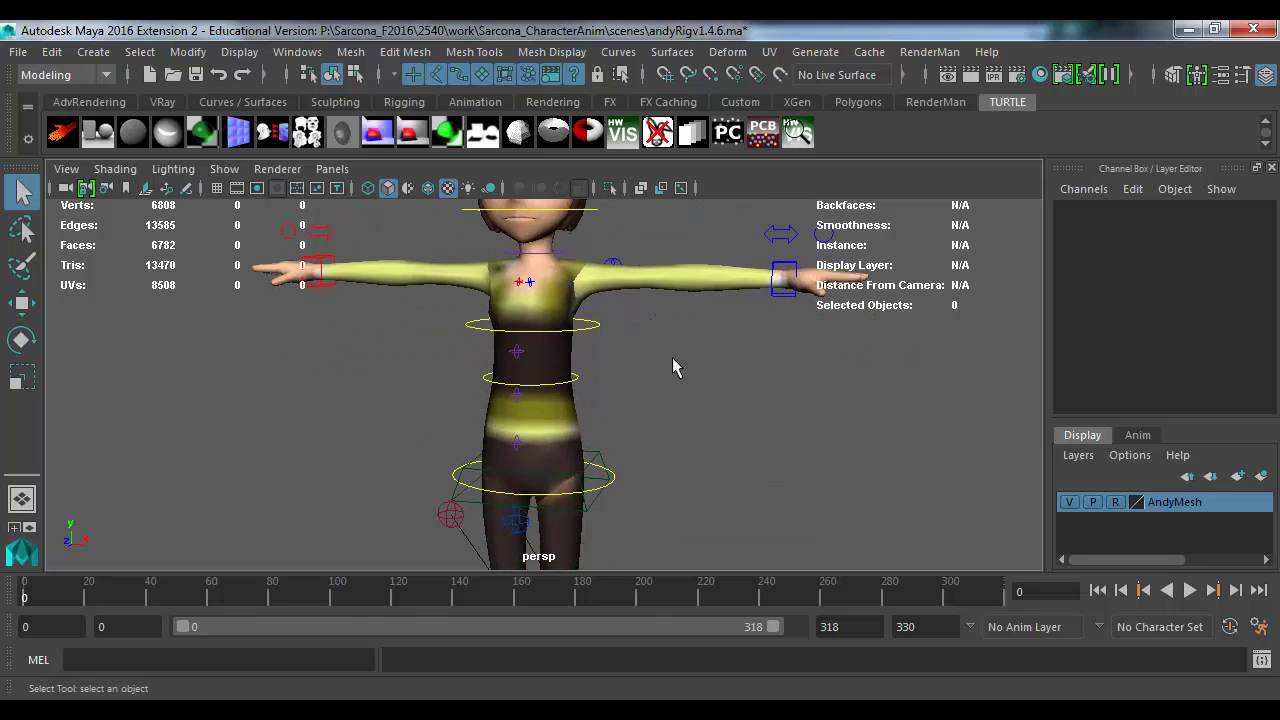
mouse_move(674, 366)
right_mouse_down("alt")
mouse_move(594, 409)
mouse_move(522, 381)
mouse_move(594, 358)
mouse_move(661, 360)
right_mouse_up("alt")
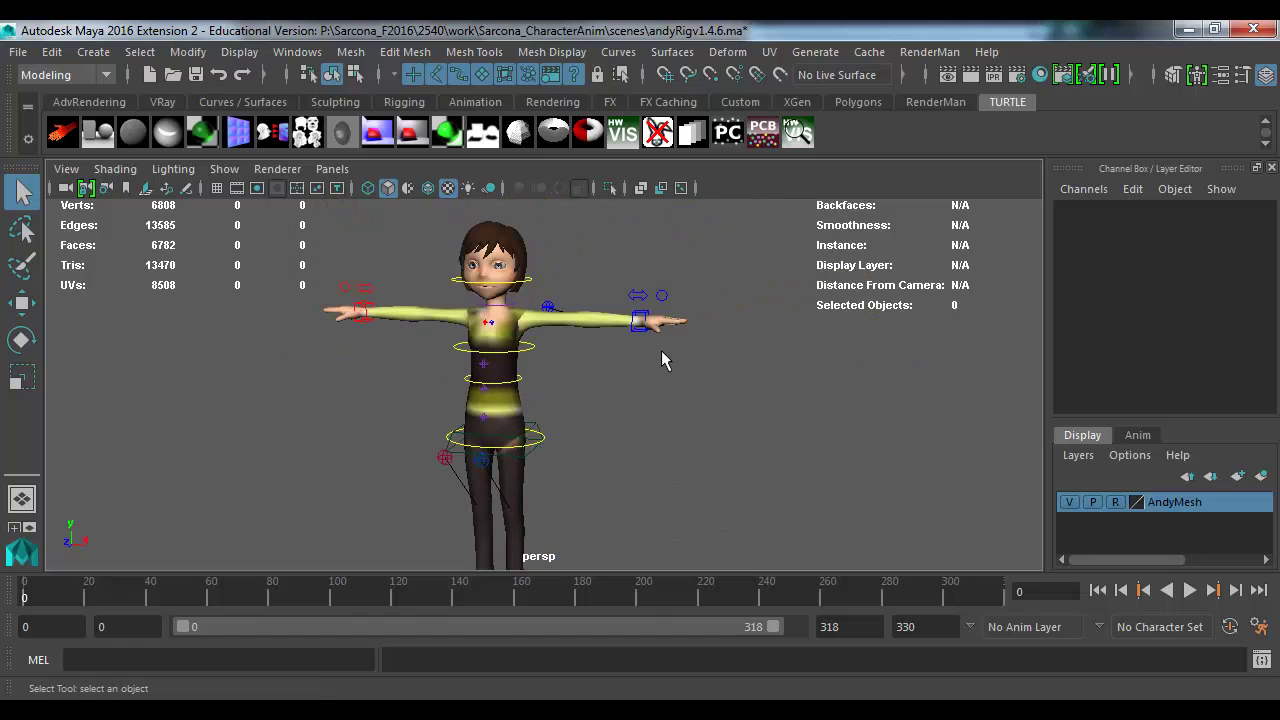
Step: Try moving the left wrist's IK control outward away from the body, and undo the move
left_click(636, 320)
key("e")
key("w")
left_click_drag(640, 326, 984, 318)
key("ctrl+z")
Step: Set the left arm IK control's Stretch to 1, try pulling the hand outward, and undo the move
left_click(1230, 336)
type("1")
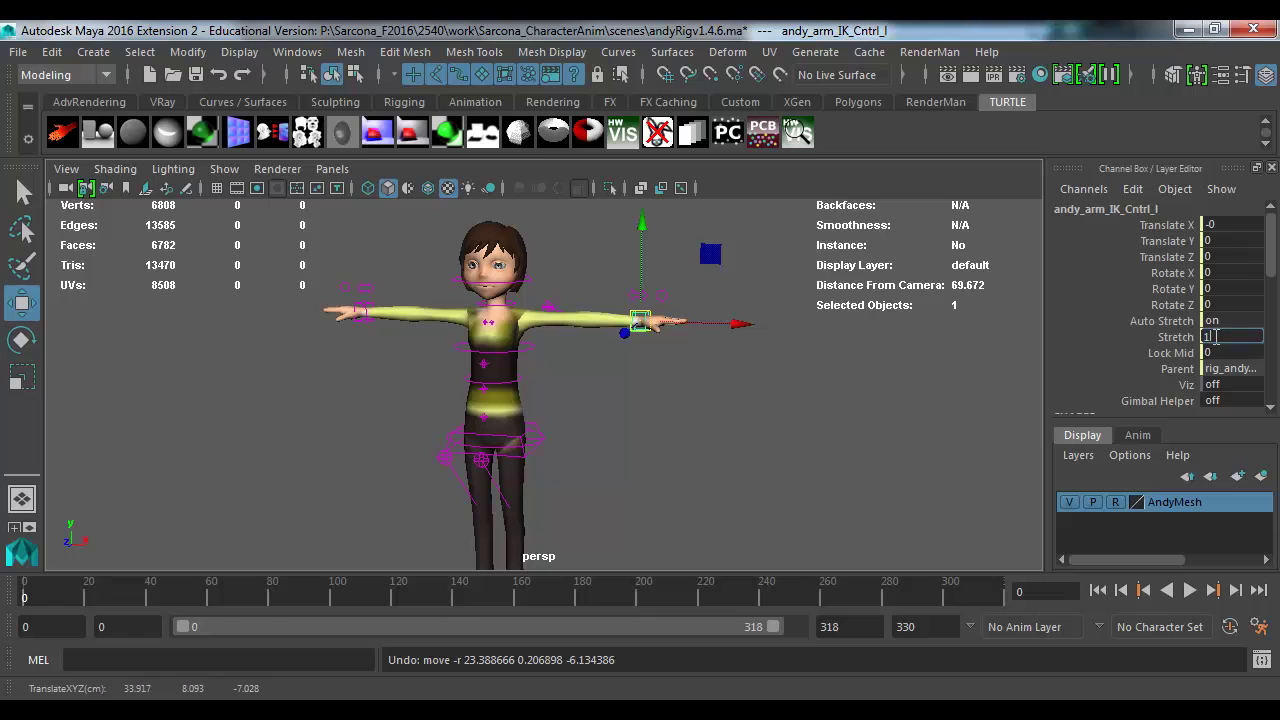
key("Return")
middle_click_drag(688, 405, 1021, 434)
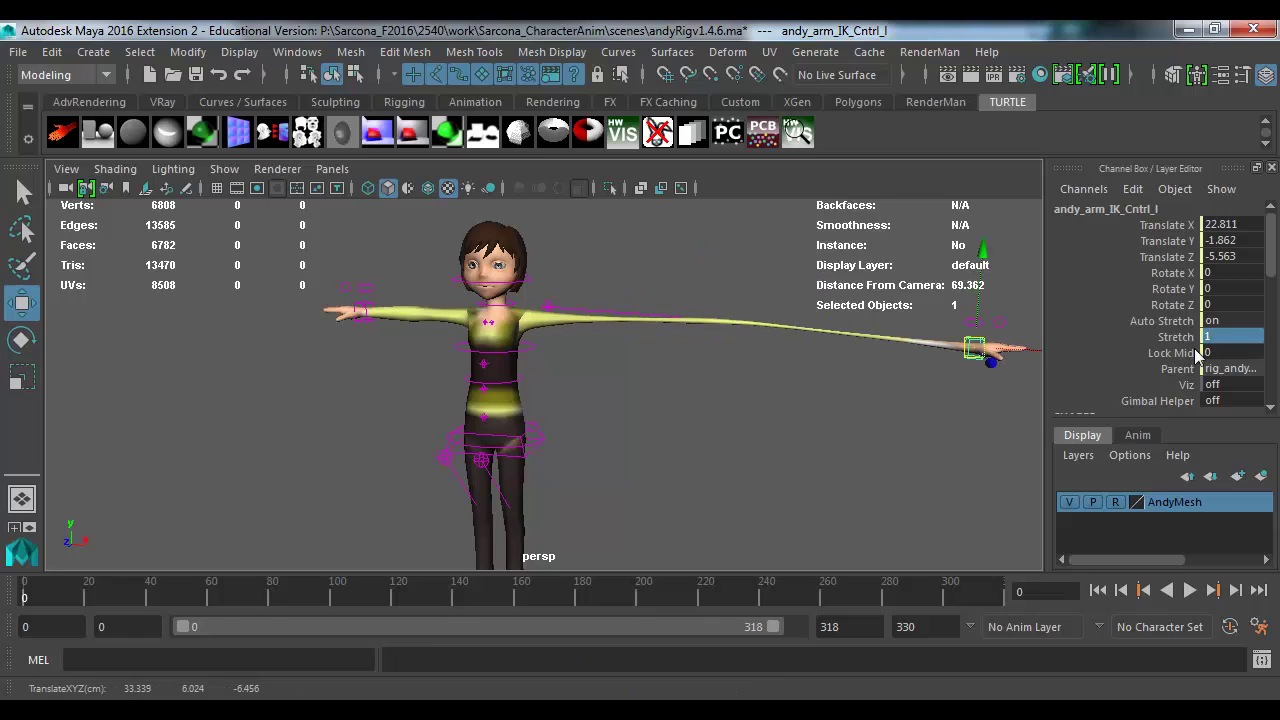
key("ctrl+z")
Step: Try a Stretch value of 10 on the left arm IK control and reset it to 0
left_click(1208, 334)
type("10")
key("Return")
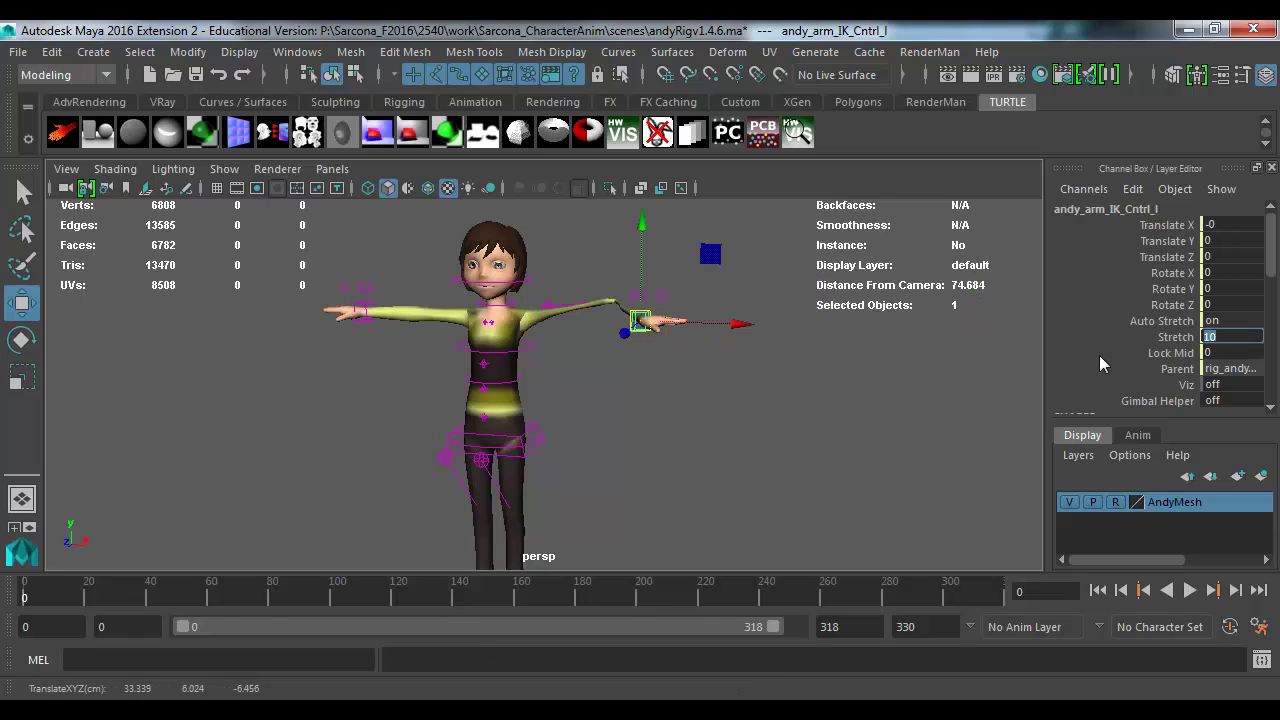
type("0")
key("Return")
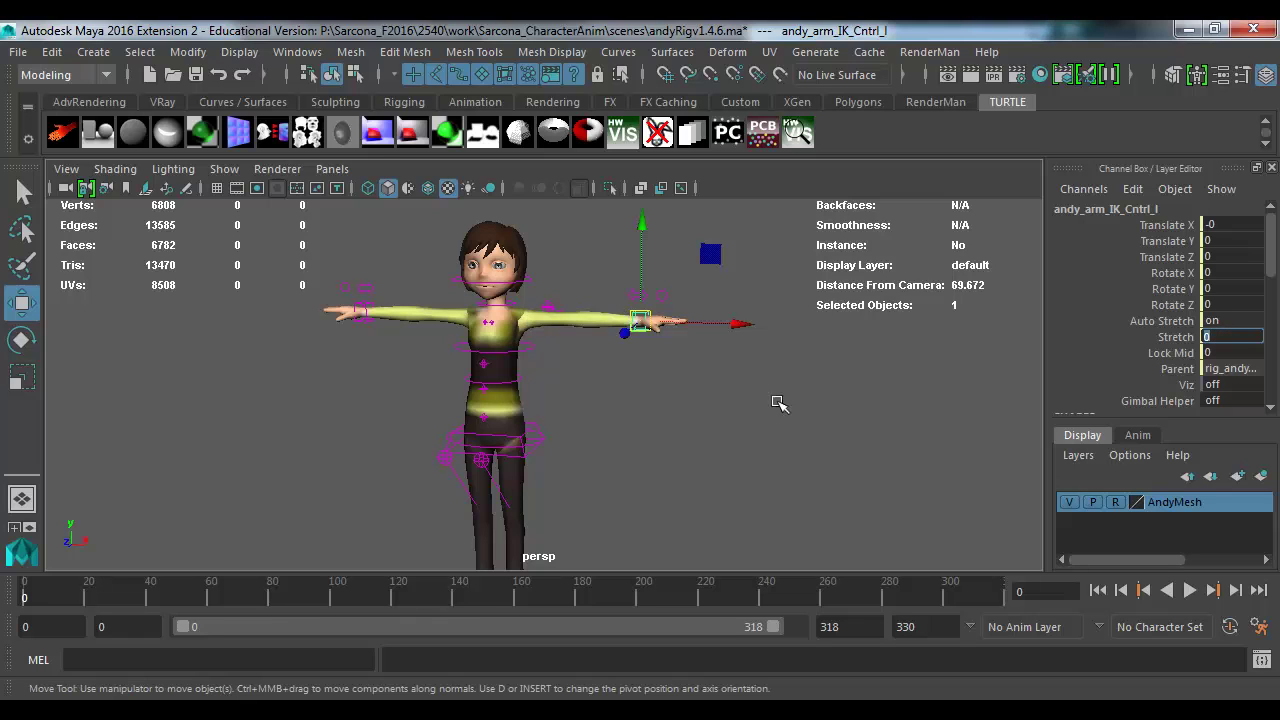
Step: Turn Auto Stretch off for the left arm IK control, test moving the control outward, and undo the move
left_click(1212, 322)
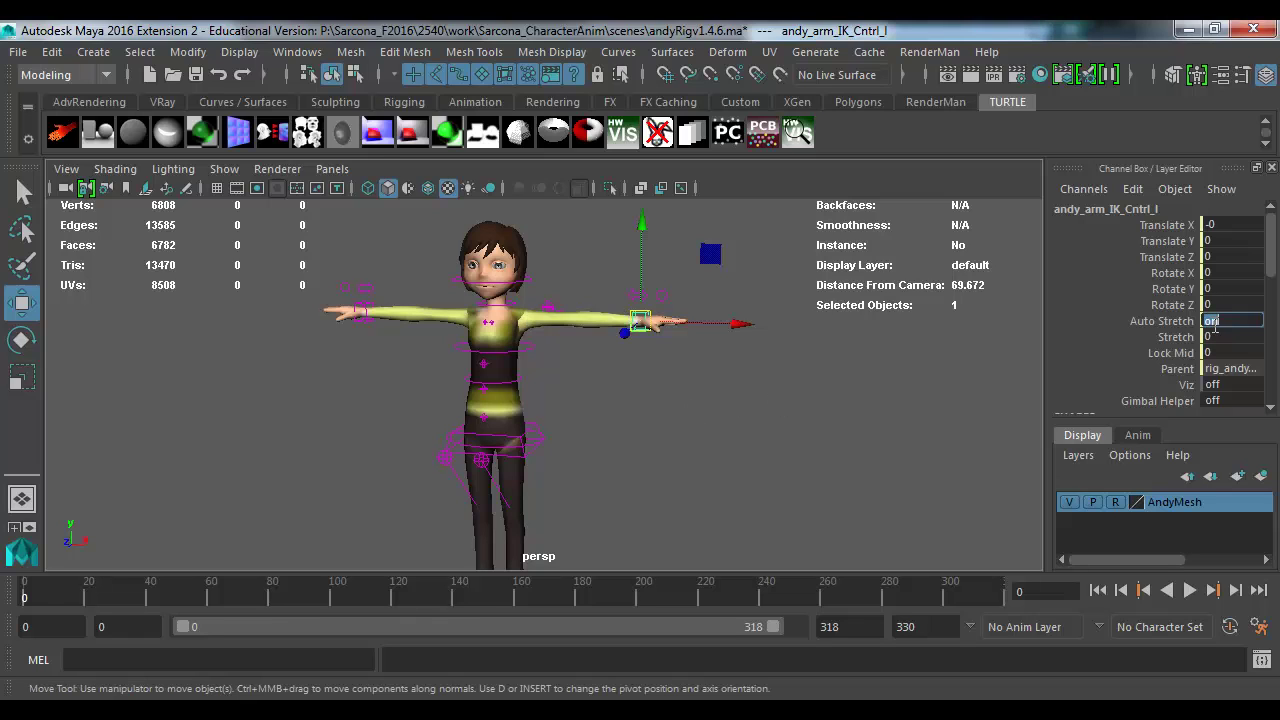
key("Return")
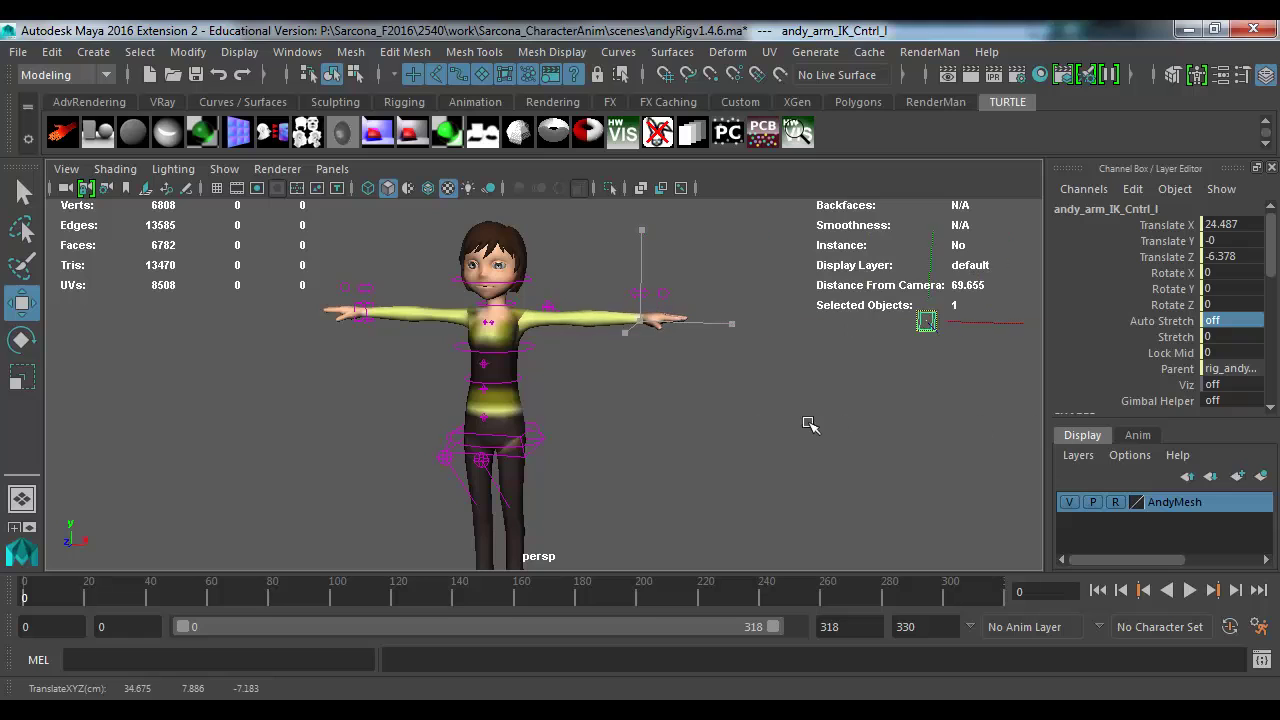
key("ctrl+z")
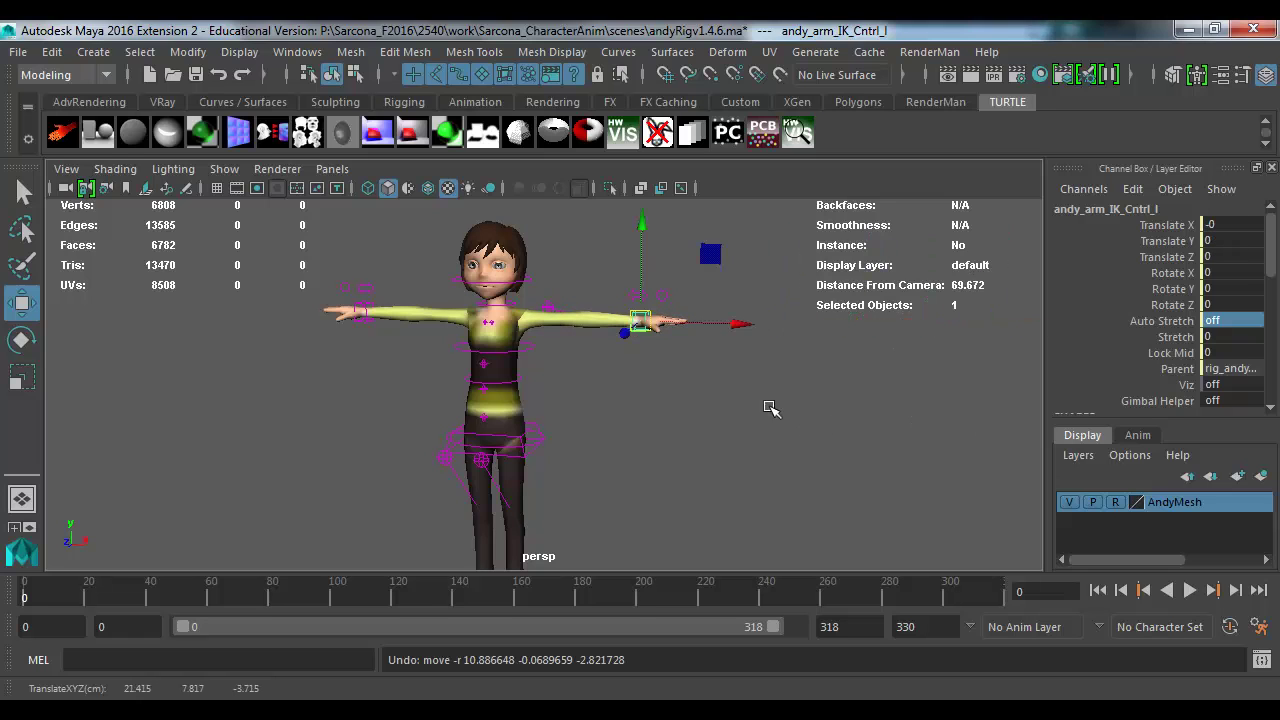
Step: Select the double-arrow switch control above the left wrist and set its IKFK value to 0
left_click(639, 296)
left_click(1220, 225)
type("0")
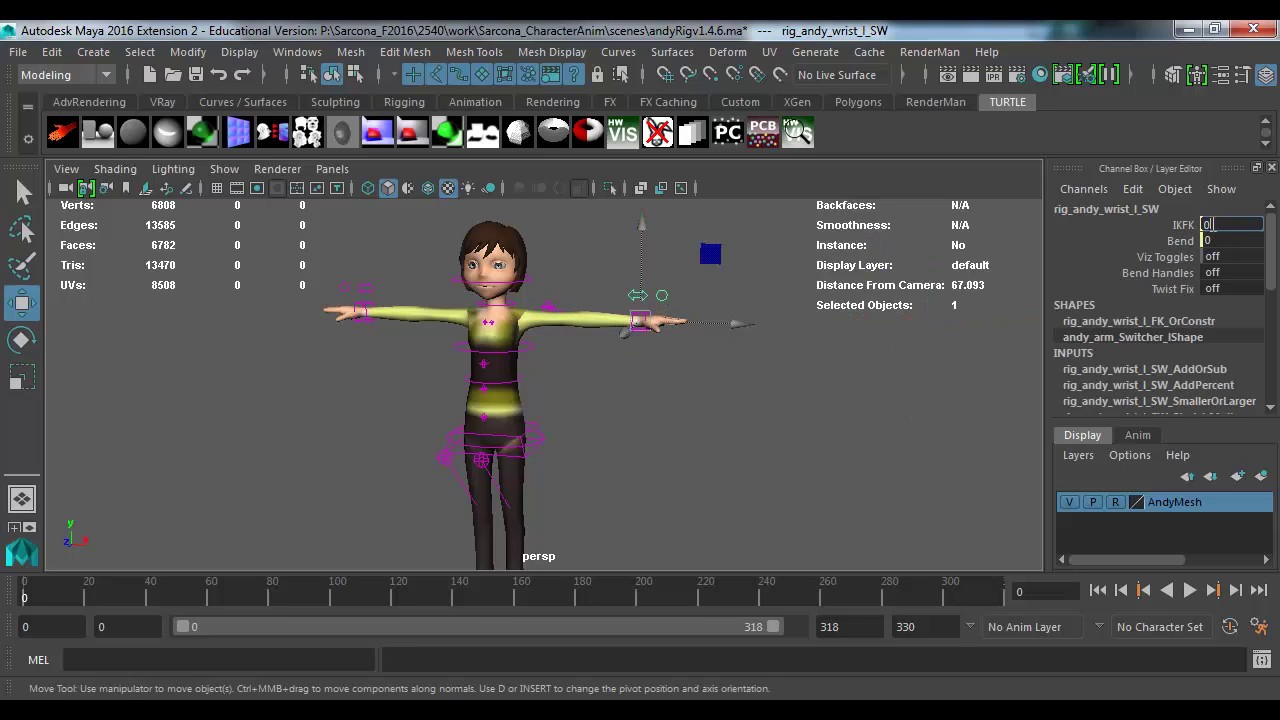
scroll(811, 394, "up", 6)
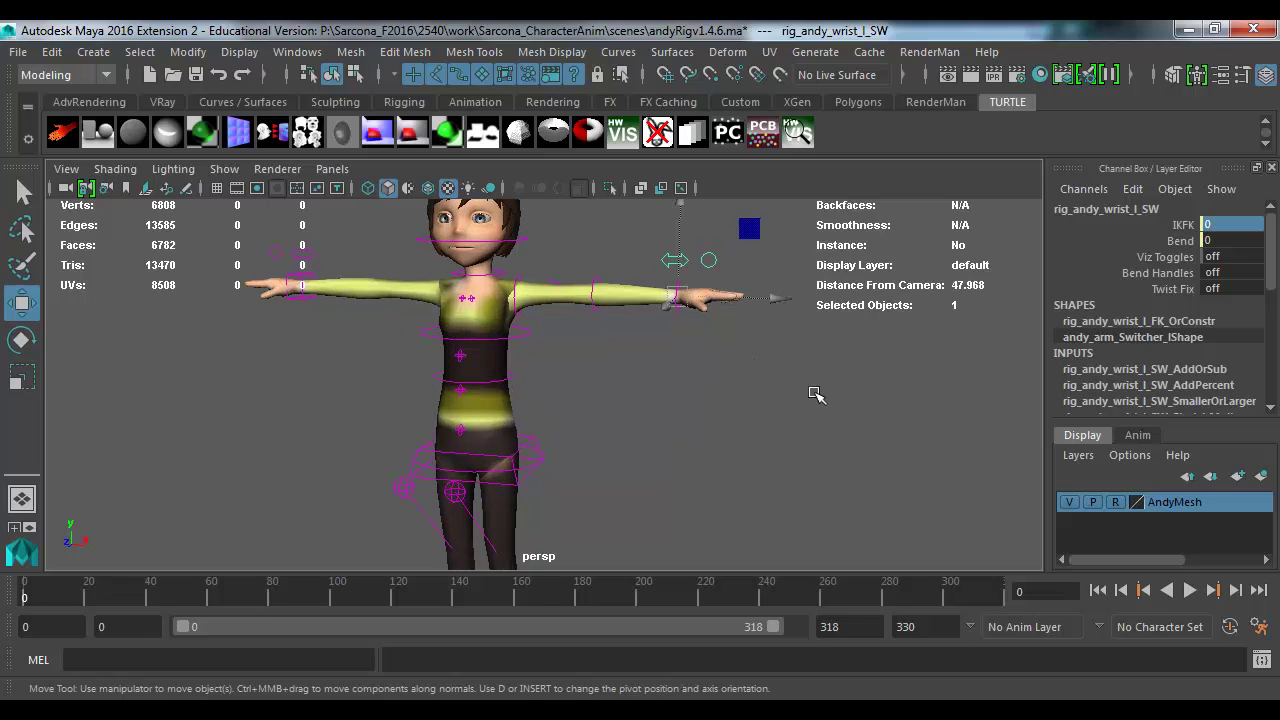
Step: Rotate the left elbow FK control to about X 30, Y -2, Z -36 degrees so the forearm bends down
left_click(622, 322)
key("e")
left_click_drag(671, 330, 640, 410)
scroll(938, 388, "up", 5)
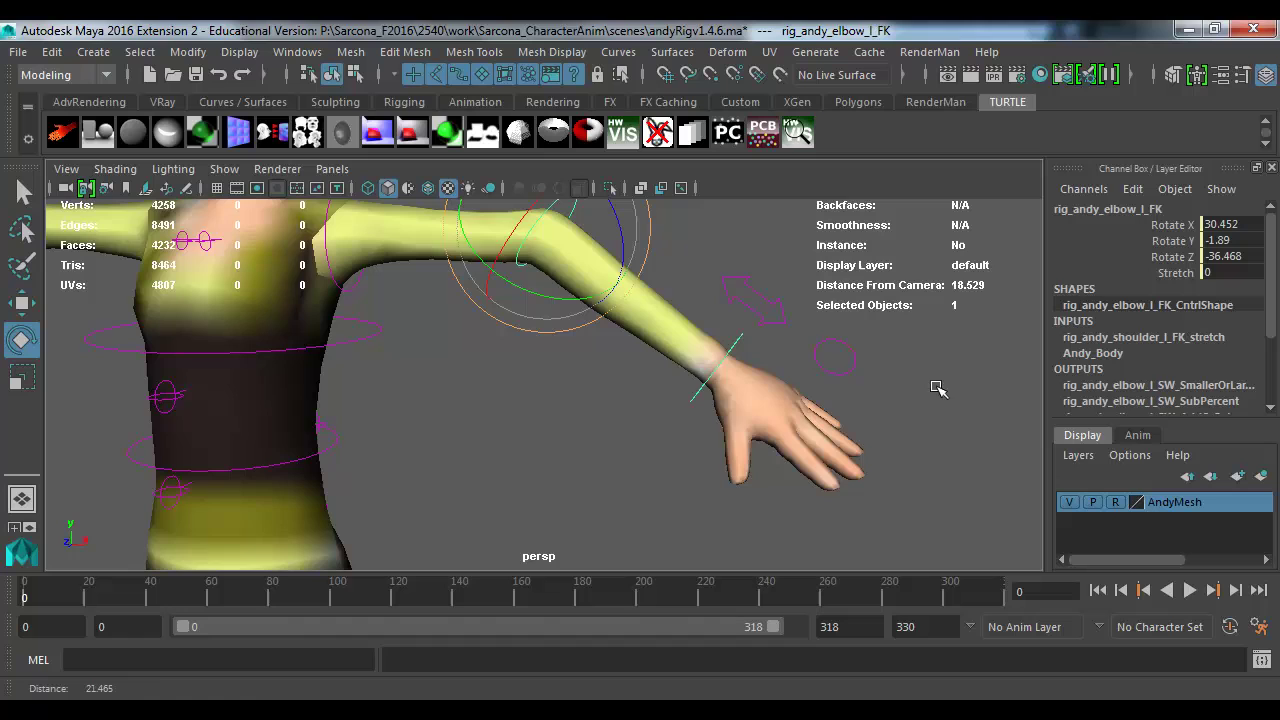
Step: Select the left hand's finger control, try its Index 1, Index 2 and Index 3 channels, and undo the changes
left_click(843, 356)
key("f")
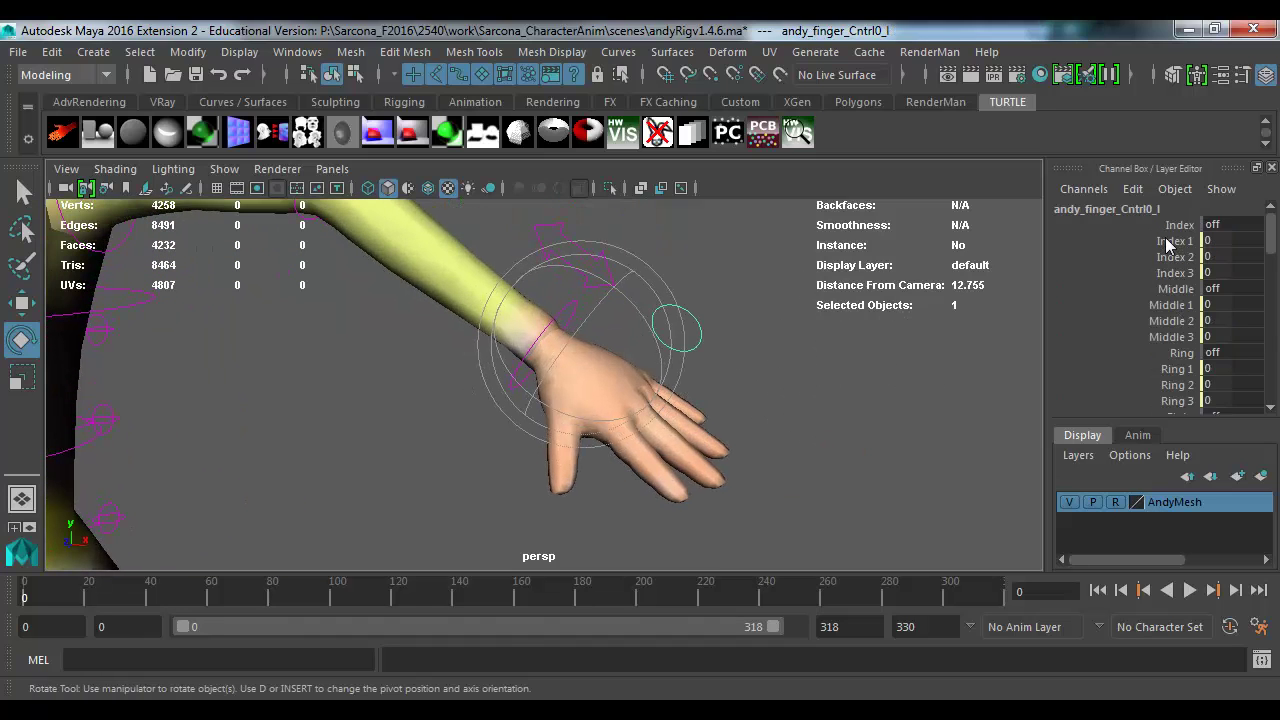
left_click_drag(1168, 245, 1168, 272)
middle_click_drag(803, 357, 724, 411)
left_click(1160, 260)
left_click(1160, 241)
left_click(1157, 261)
left_click(1150, 276)
key("ctrl+z")
key("ctrl+z")
key("ctrl+z")
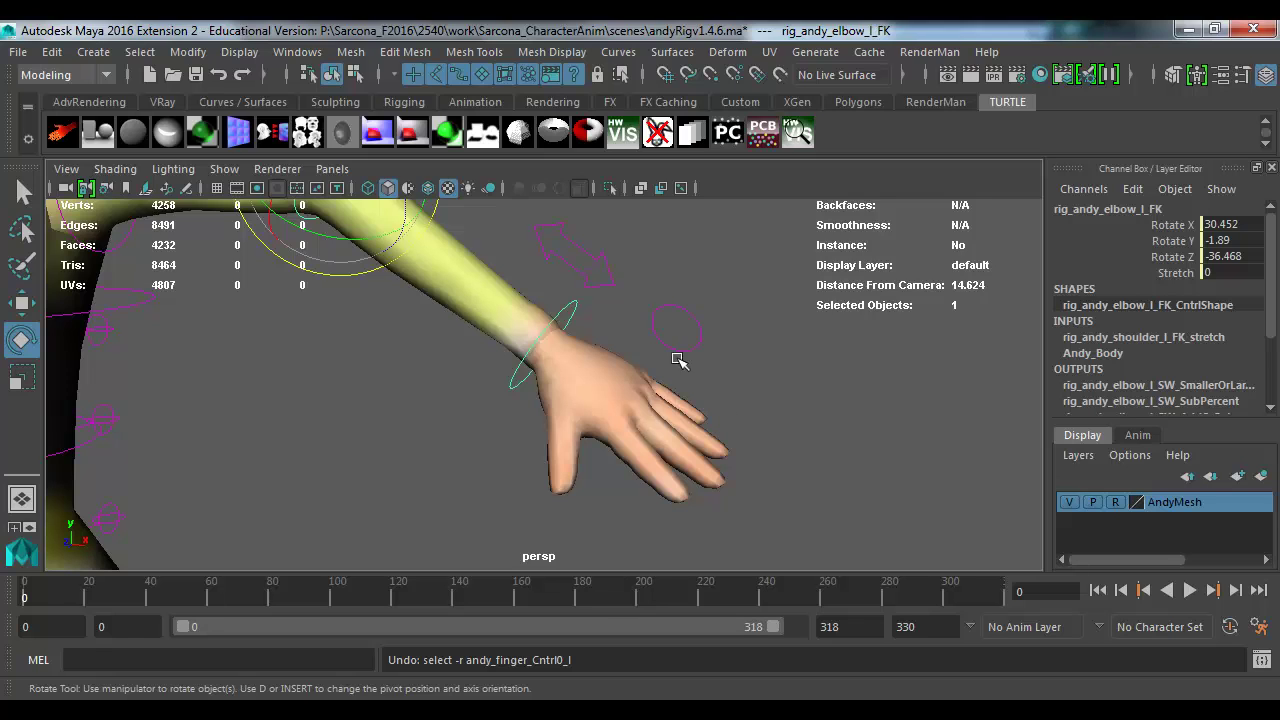
Step: Reselect the left hand's finger control, try changing its Cup channel, and undo the change
left_click(700, 322)
scroll(1150, 318, "down", 7)
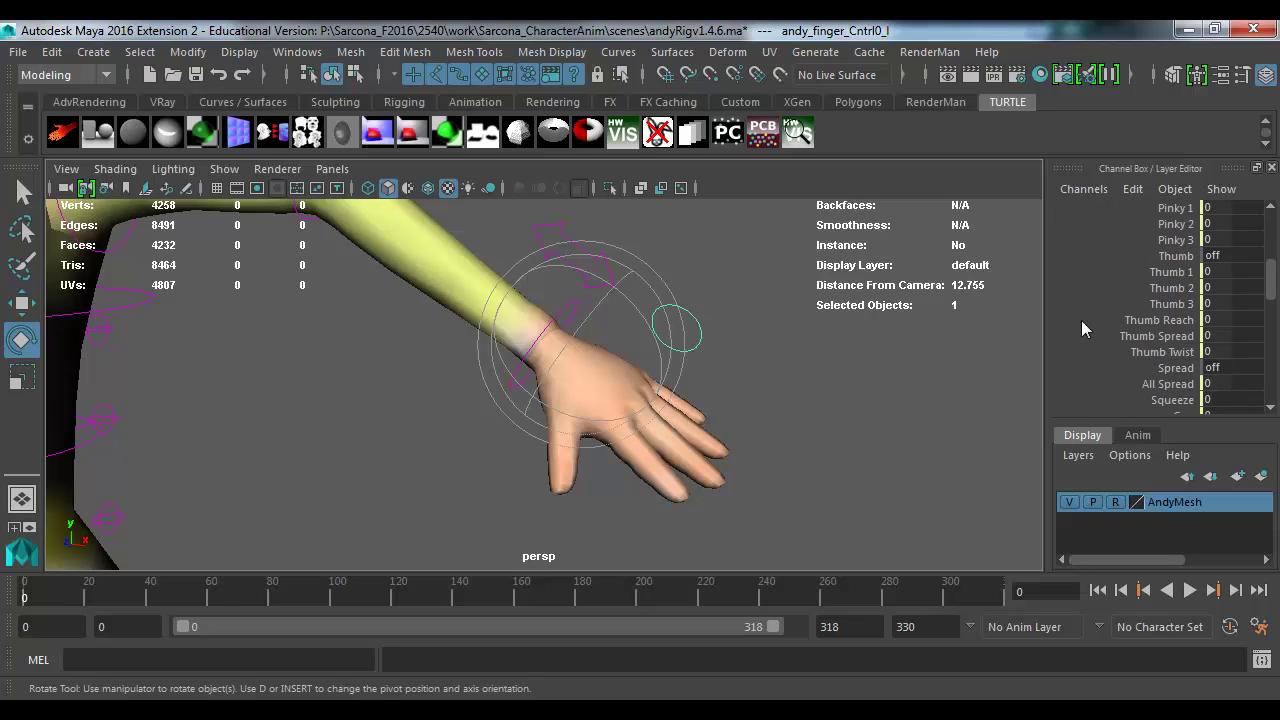
left_click(1183, 326)
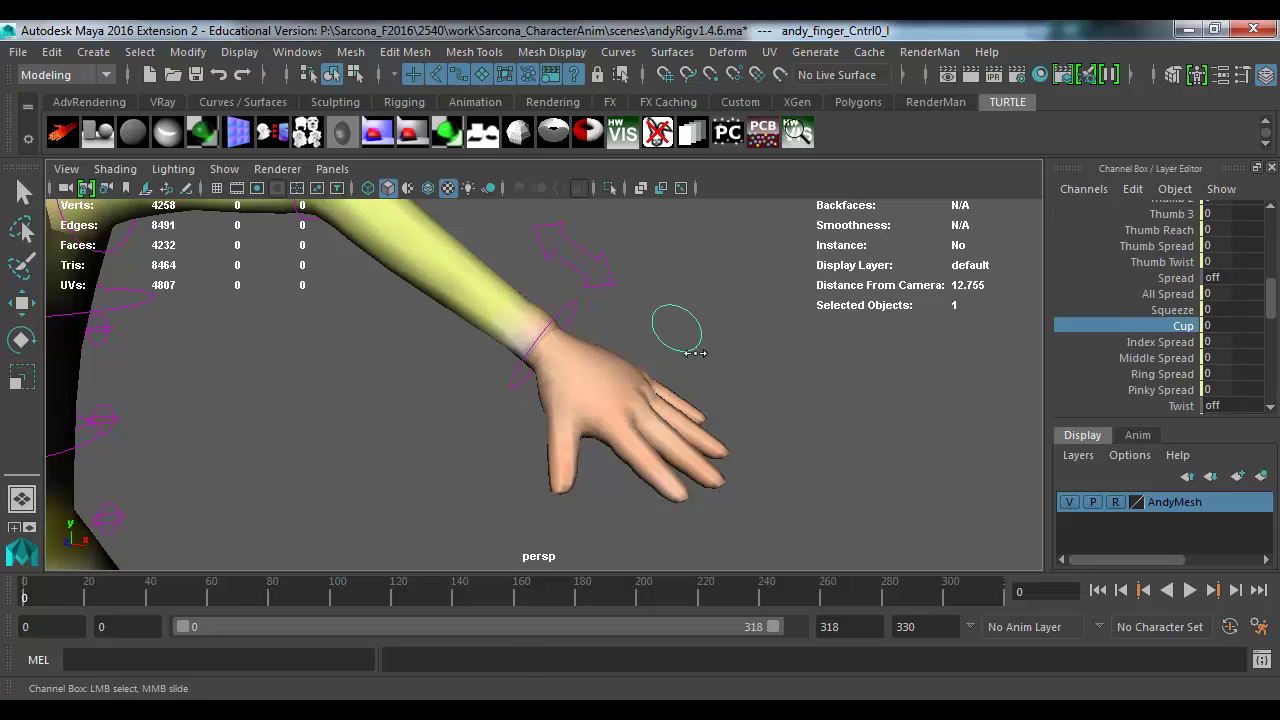
middle_click_drag(695, 353, 892, 361)
key("ctrl+z")
Step: Try changing the Index, Middle, Ring and Pinky Spread channels together on the left finger control, and undo it
left_click(1140, 342)
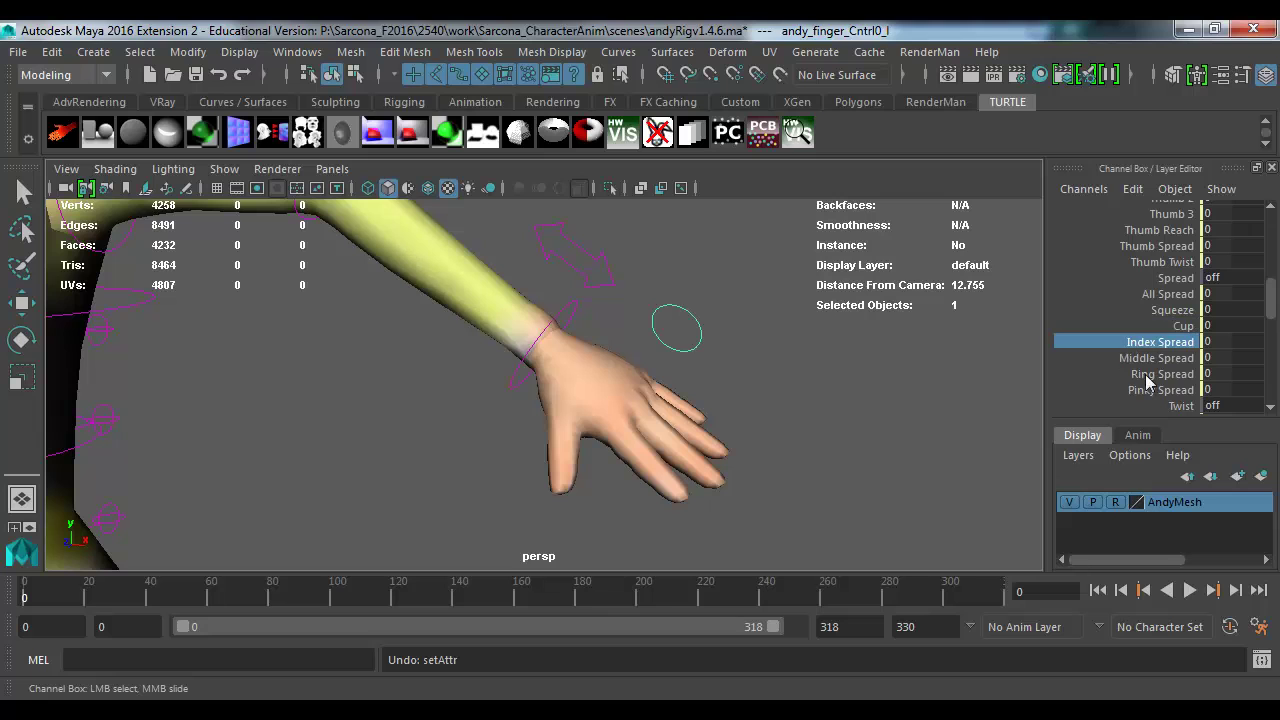
left_click_drag(1155, 390, 720, 323)
middle_click_drag(720, 323, 607, 425)
key("ctrl+z")
Step: Try changing the Index Twist channel of the left finger control, and undo the change
scroll(1130, 386, "down", 1)
left_click(1164, 362)
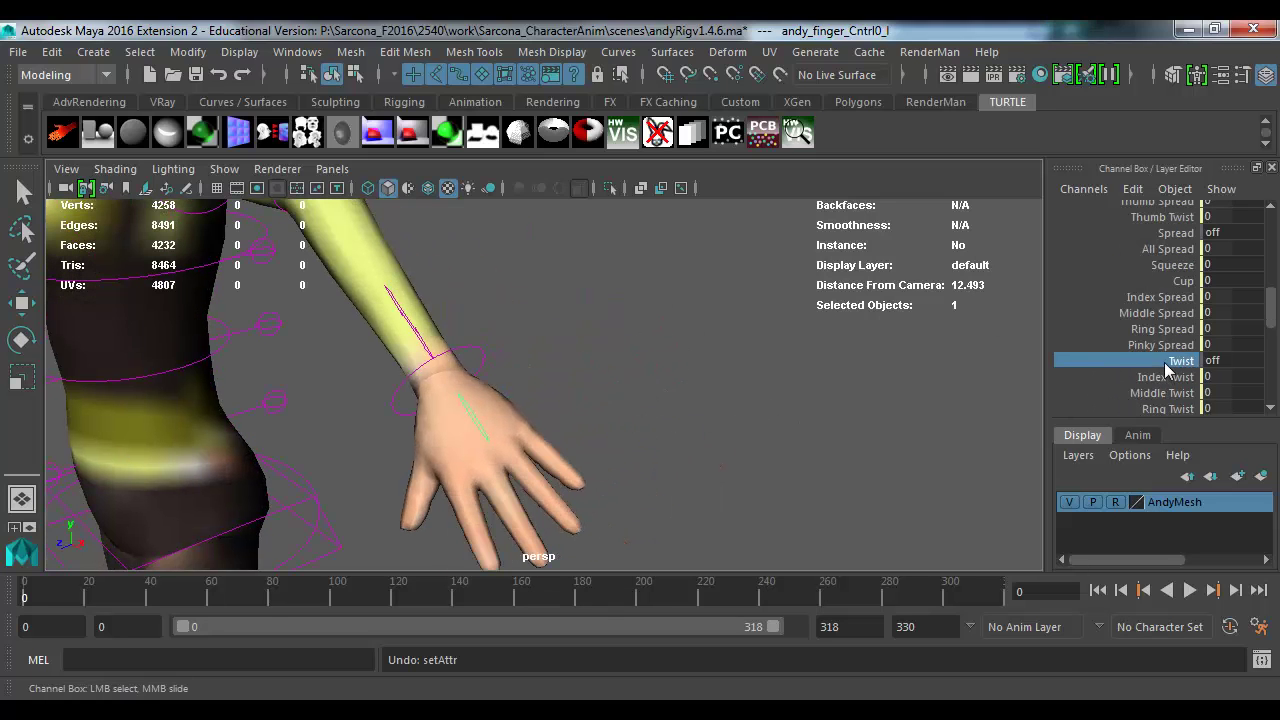
left_click(1165, 377)
middle_click_drag(768, 346, 997, 357)
key("ctrl+z")
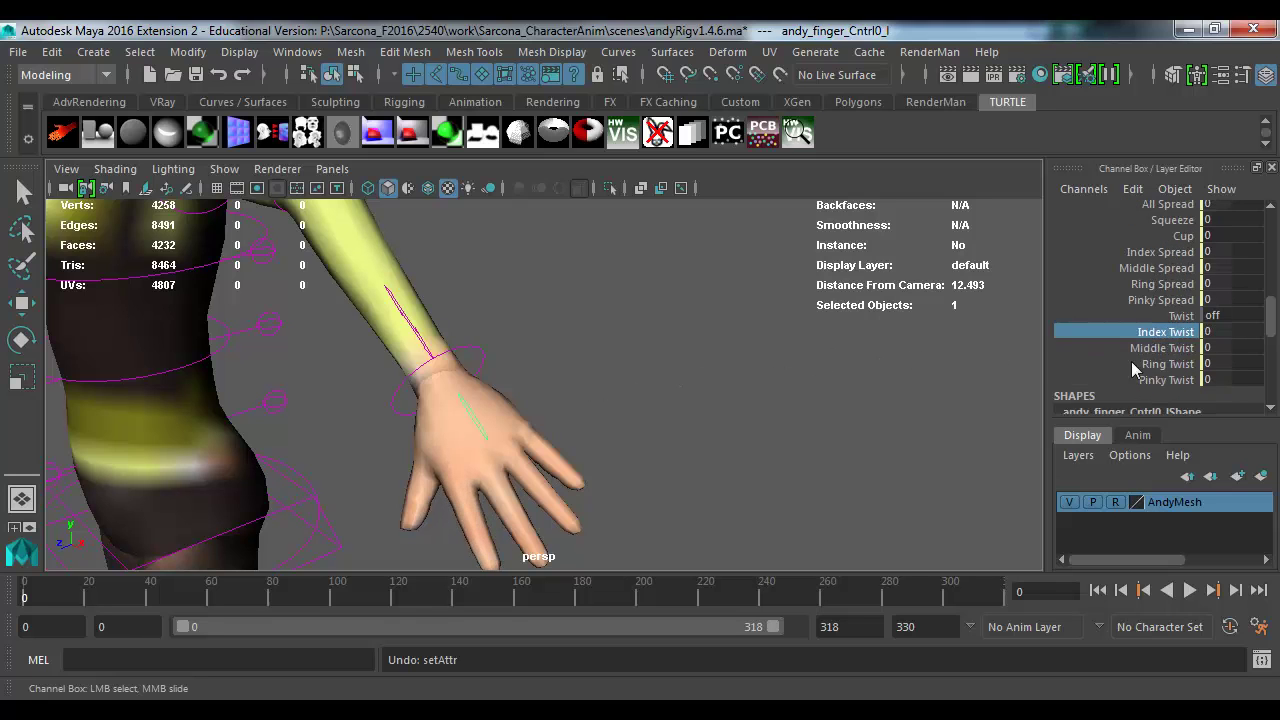
Step: Select the andy_world control around the character's feet and bring its customization attributes into view
scroll(1051, 366, "down", 3)
right_click_drag(796, 403, 294, 243, "alt")
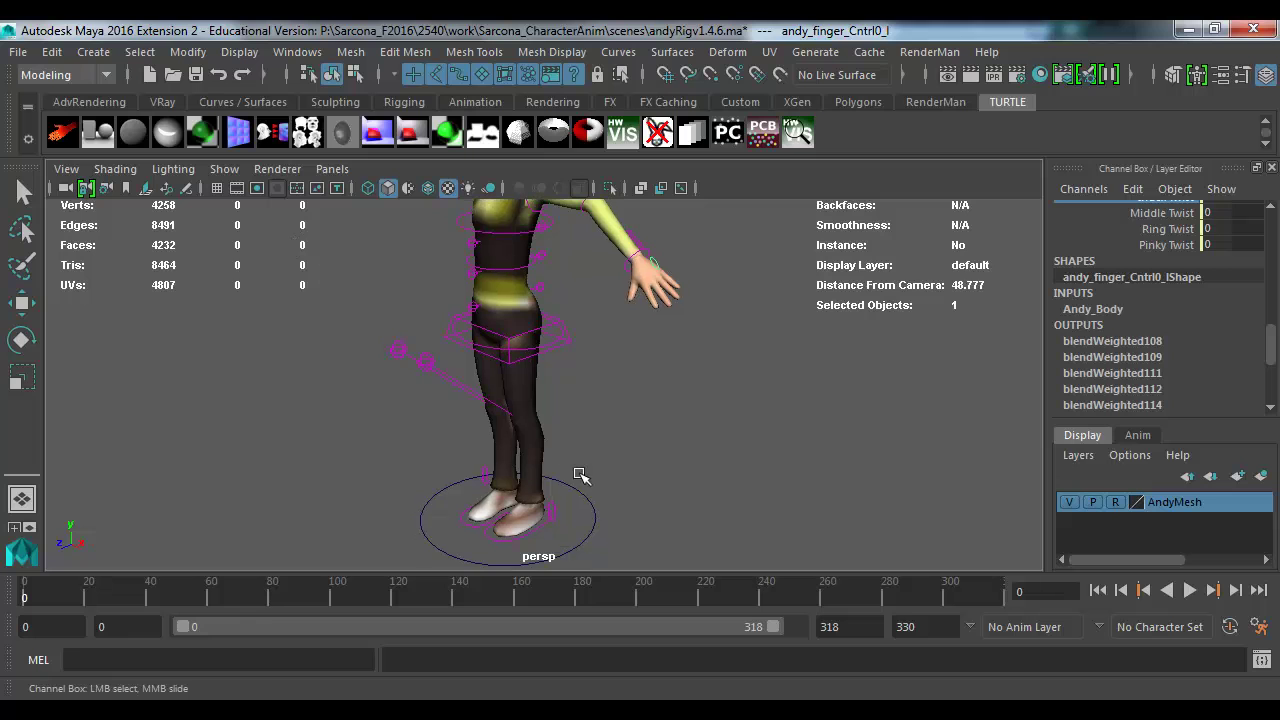
left_click(592, 505)
key("e")
scroll(1215, 312, "up", 10)
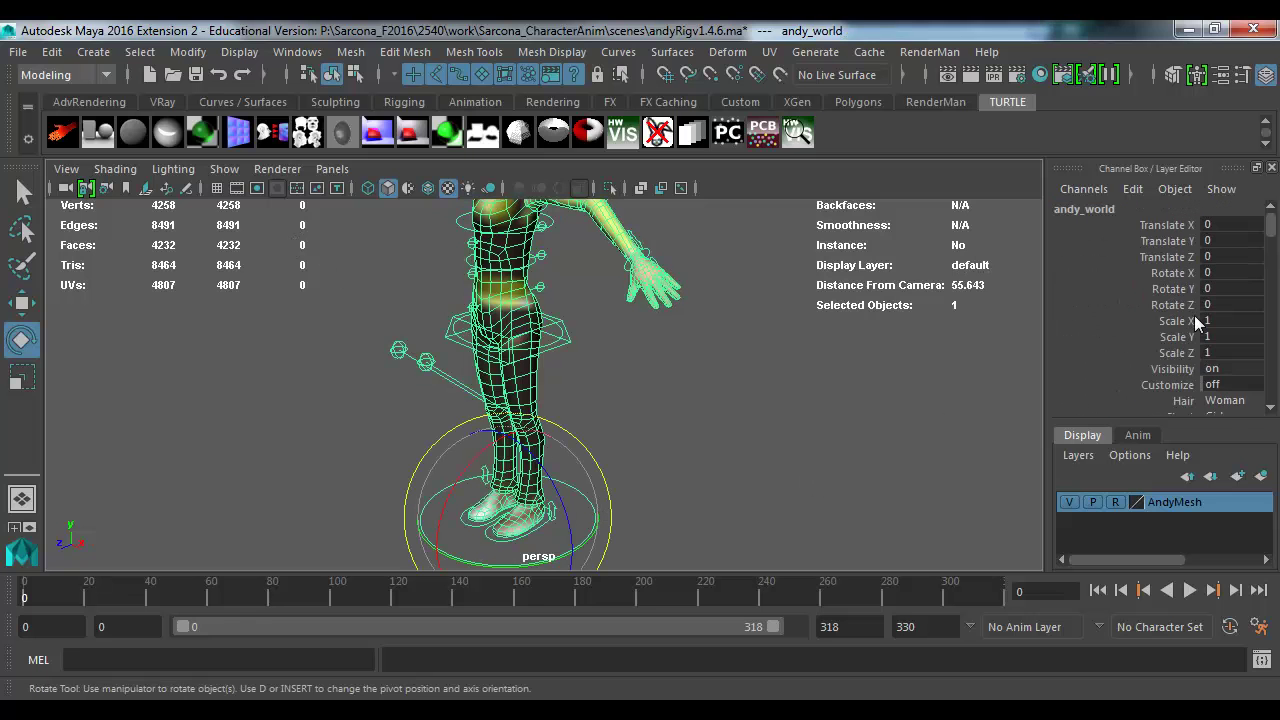
scroll(1193, 319, "down", 2)
middle_click_drag(860, 338, 840, 390, "alt")
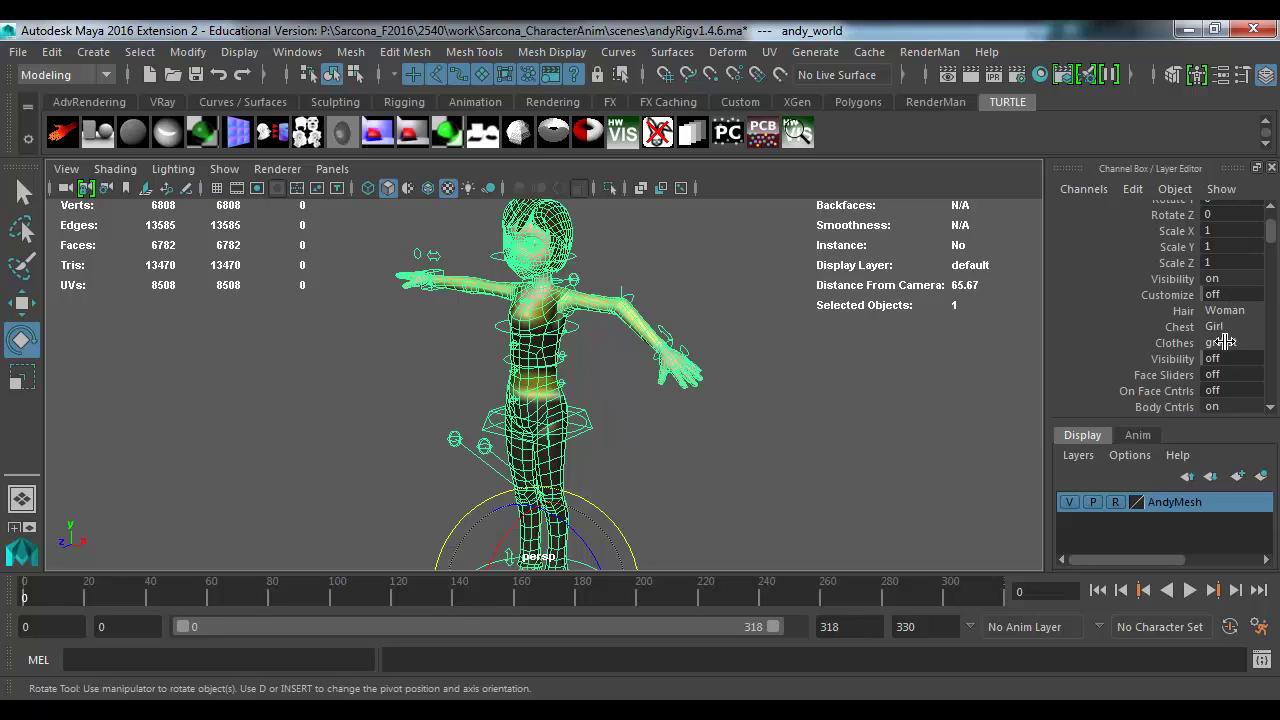
Step: Set the andy_world control's Hair to Boy and look at the available Chest options
left_click(1185, 311)
left_click(1183, 328)
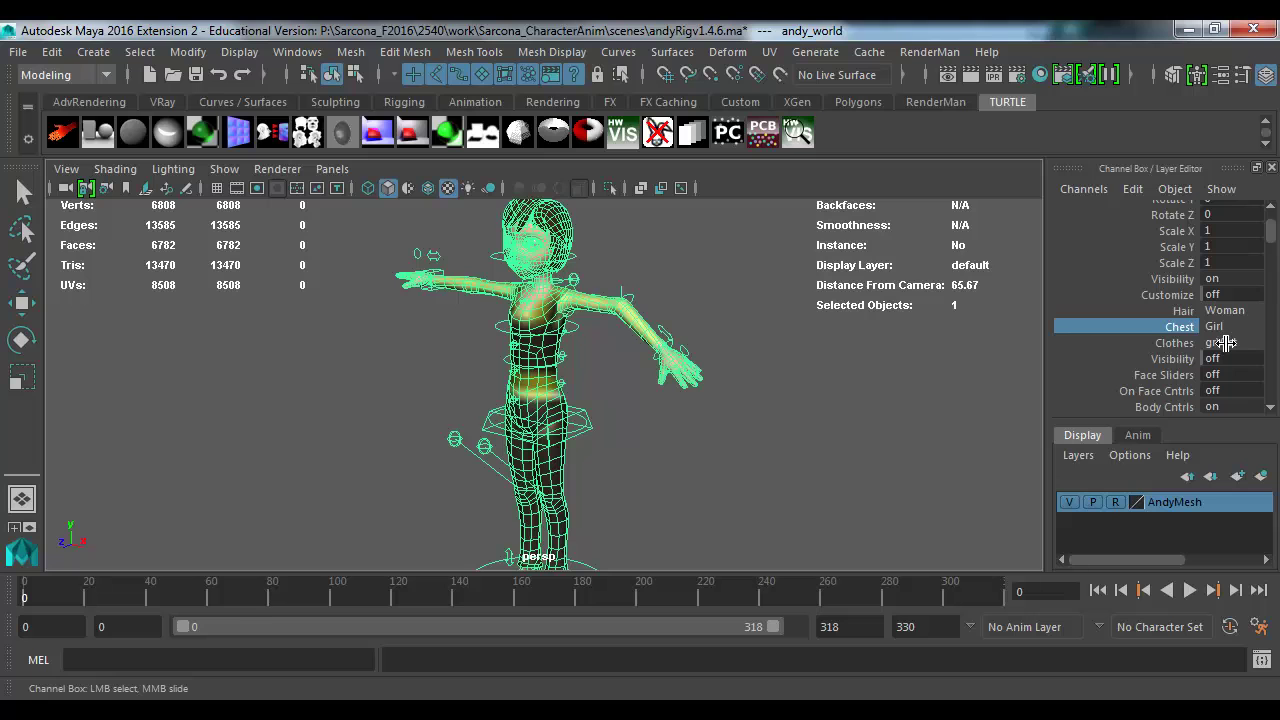
left_click(1222, 311)
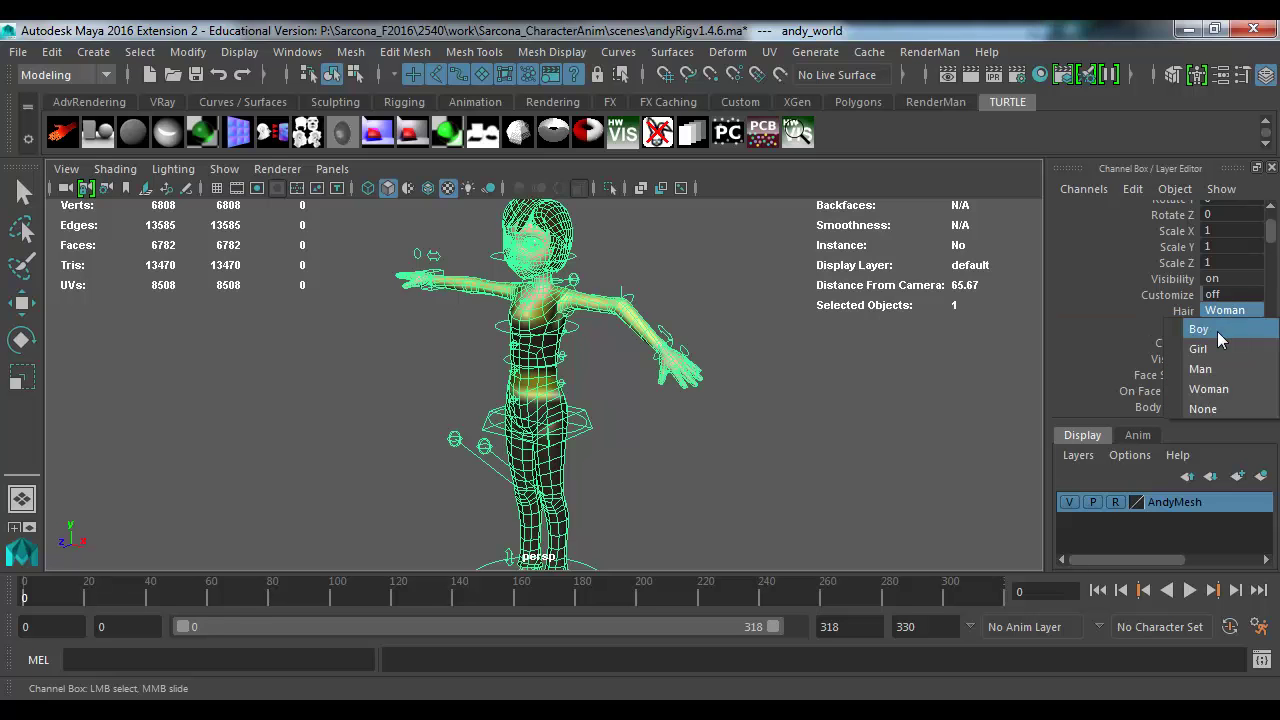
left_click(1217, 331)
scroll(774, 400, "up", 5)
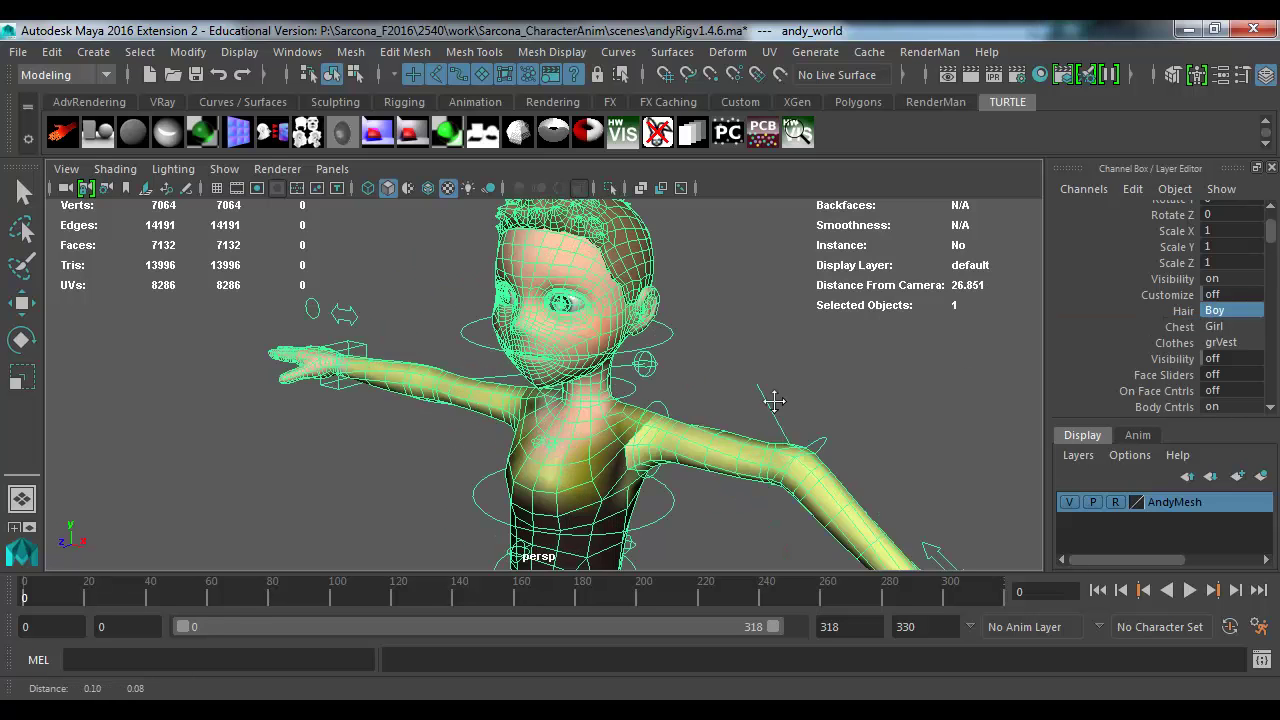
scroll(774, 400, "up", 4)
left_click(1222, 327)
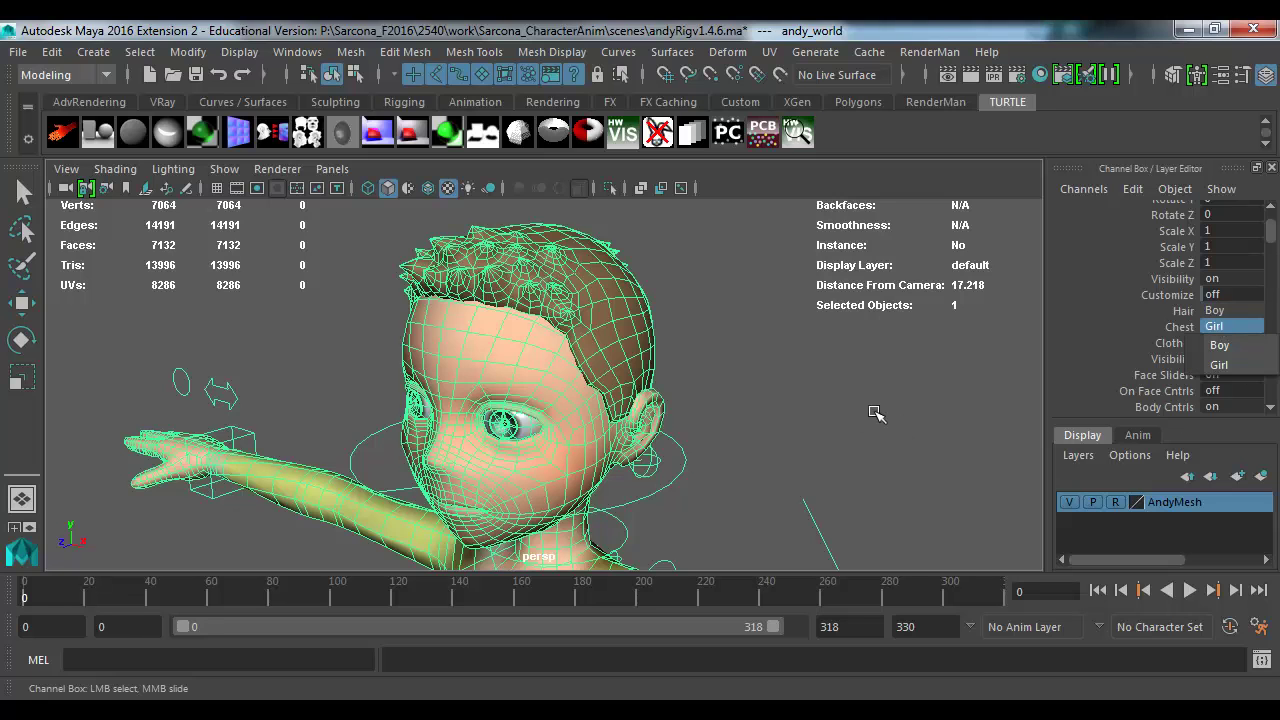
scroll(876, 413, "down", 5)
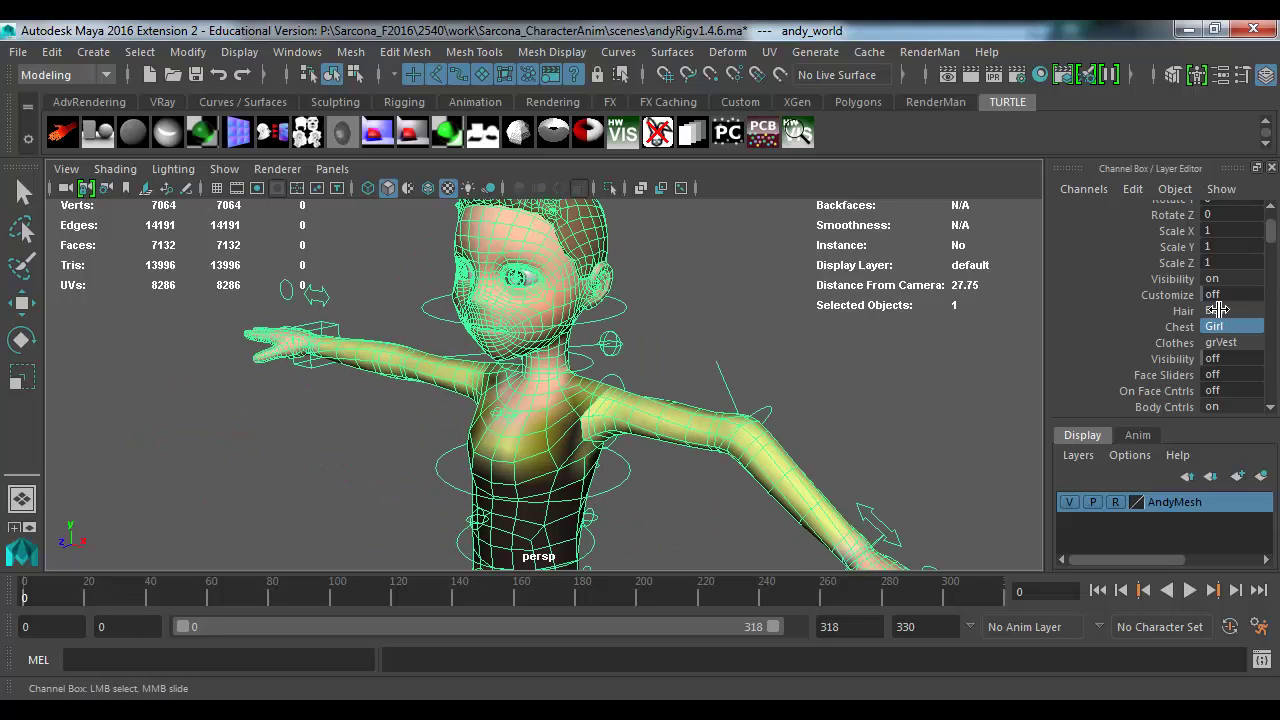
Step: Set the andy_world control's Chest to Boy and its Clothes to bSmiley, and clear the selection to view the shirt
left_click(1212, 326)
left_click(1225, 343)
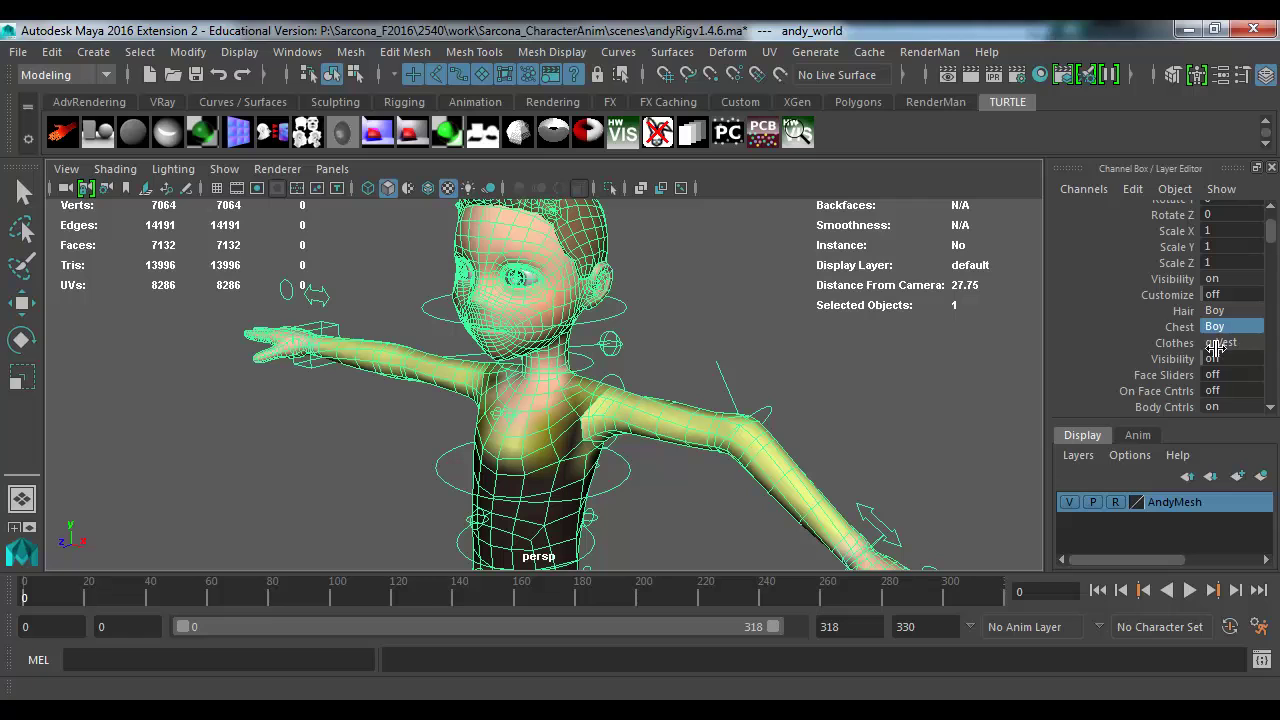
left_click(1219, 343)
left_click(1206, 401)
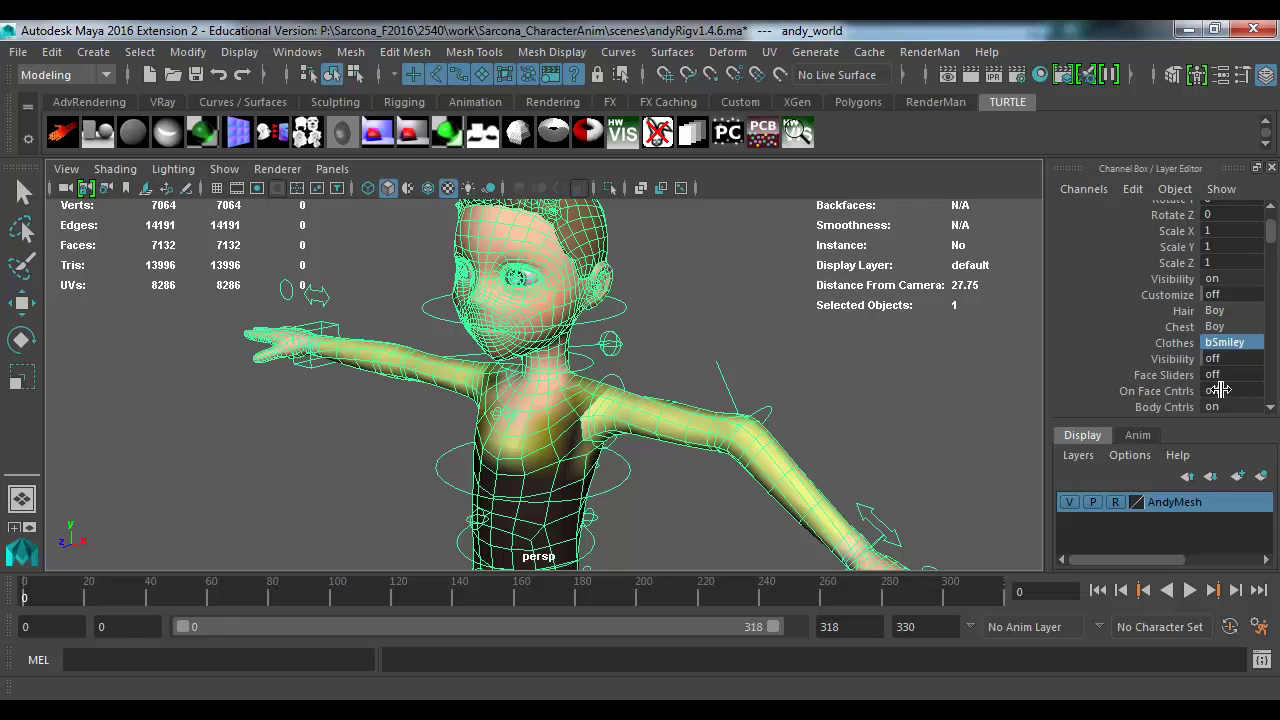
left_click(852, 430)
left_click_drag(852, 430, 631, 397, "alt")
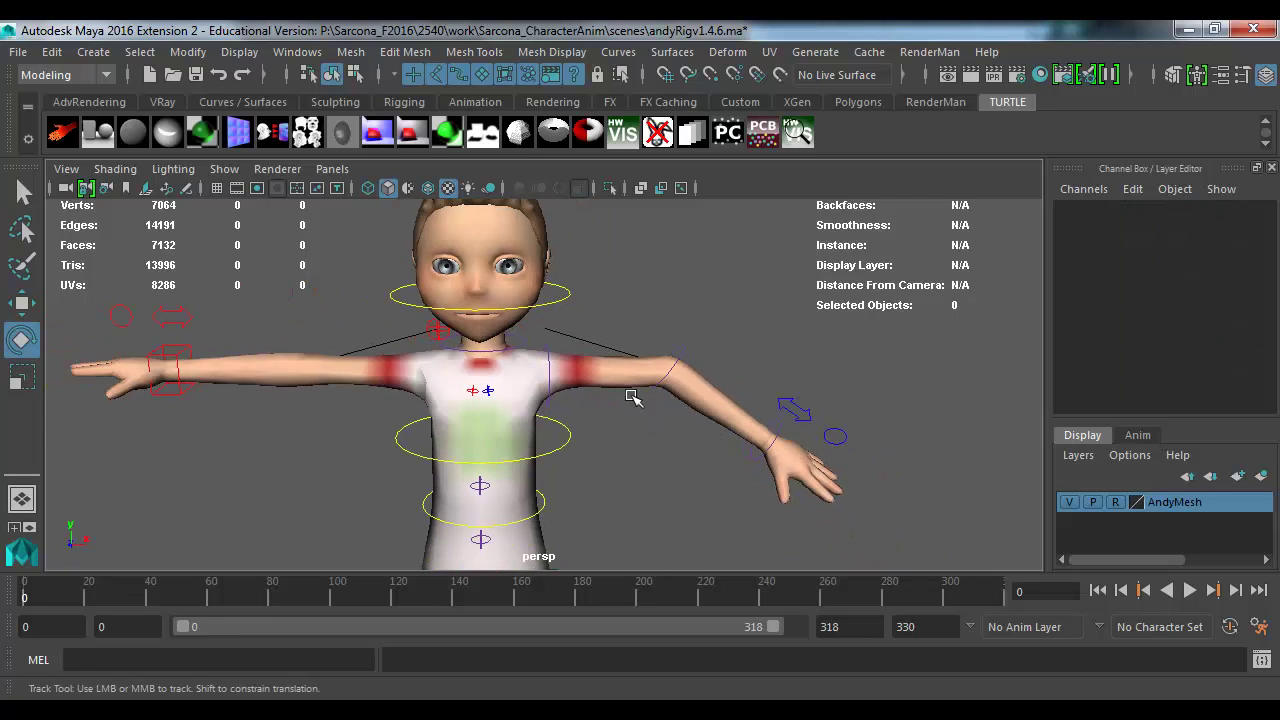
Step: Switch the perspective view's renderer to Viewport 2.0
scroll(631, 397, "down", 3)
left_click(281, 170)
left_click(290, 203)
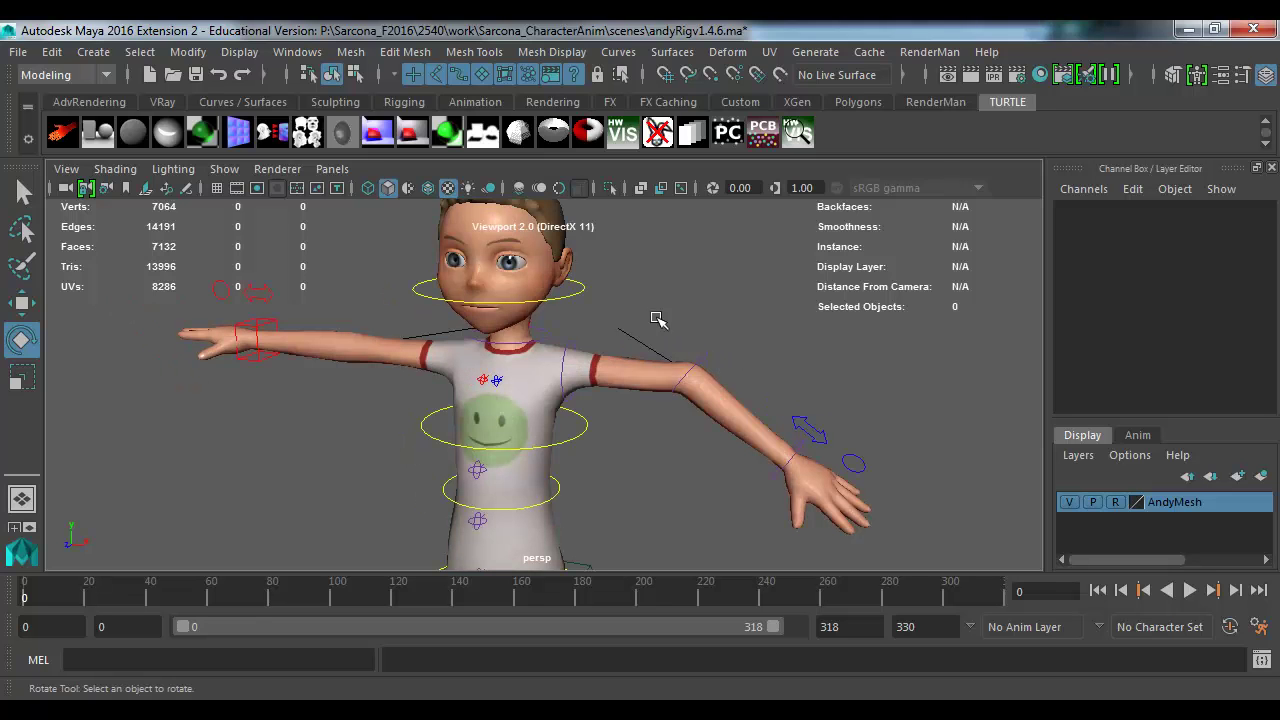
Step: Select the andy_world control around the feet, set its Clothes to bStripes, and inspect the outfit
right_click_drag(805, 425, 545, 452, "alt")
middle_click_drag(540, 450, 558, 292, "alt")
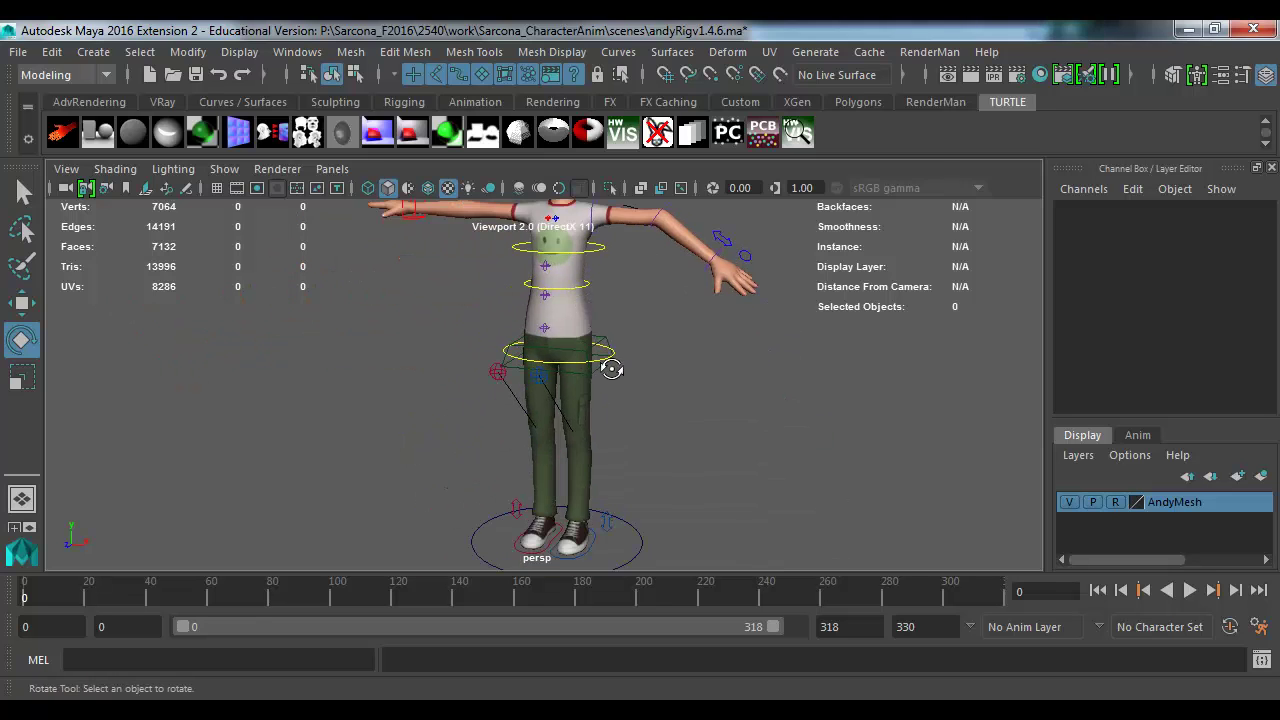
right_click_drag(611, 369, 578, 371, "alt")
left_click(622, 508)
scroll(1183, 360, "down", 3)
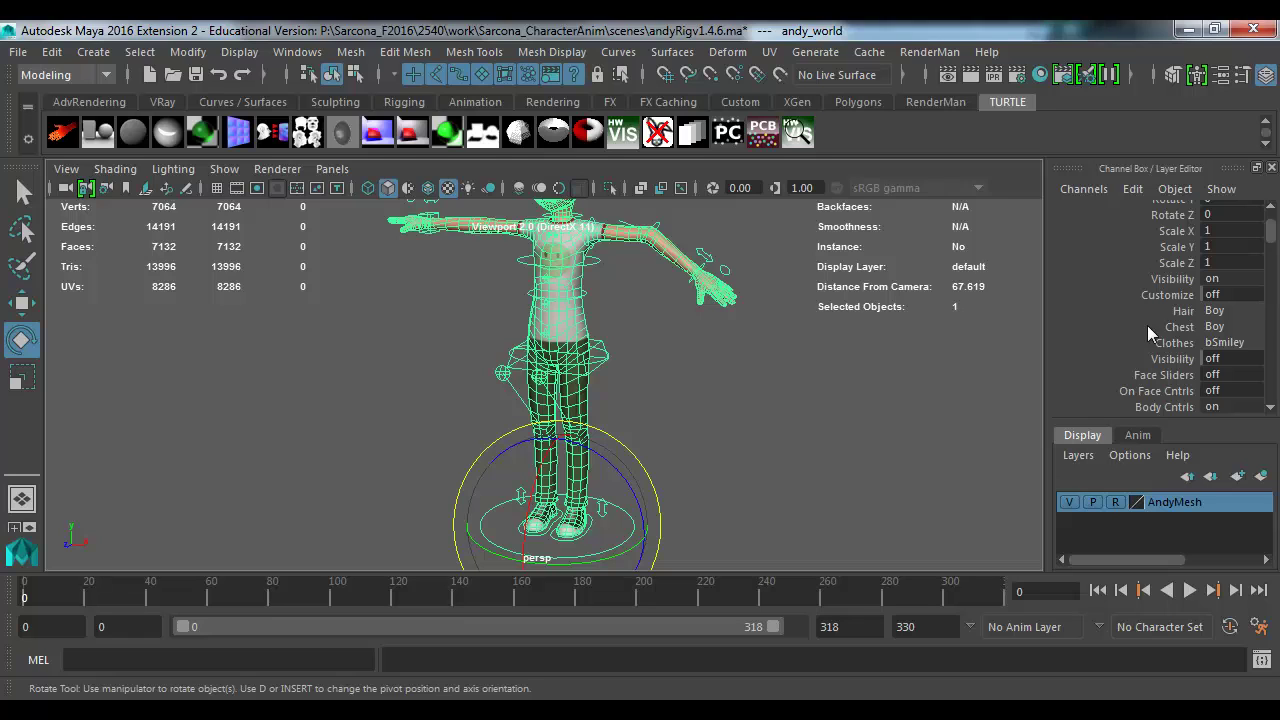
left_click(1215, 342)
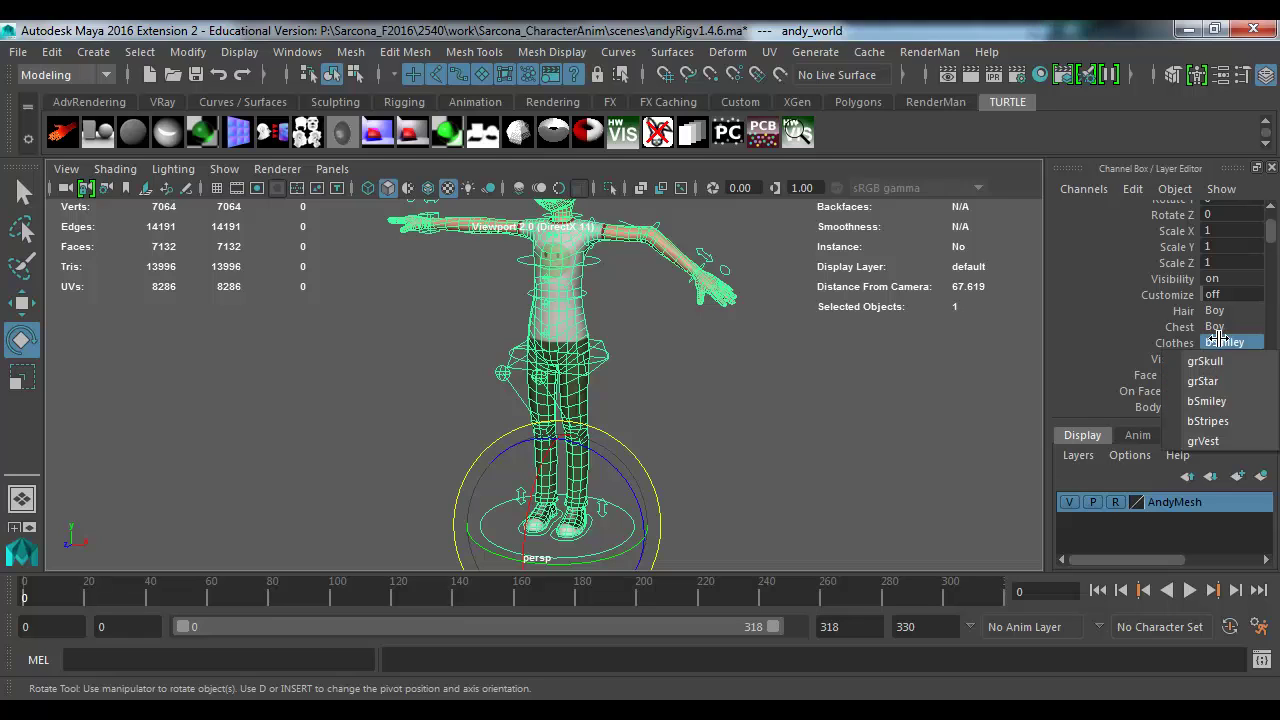
left_click(1215, 420)
left_click(738, 390)
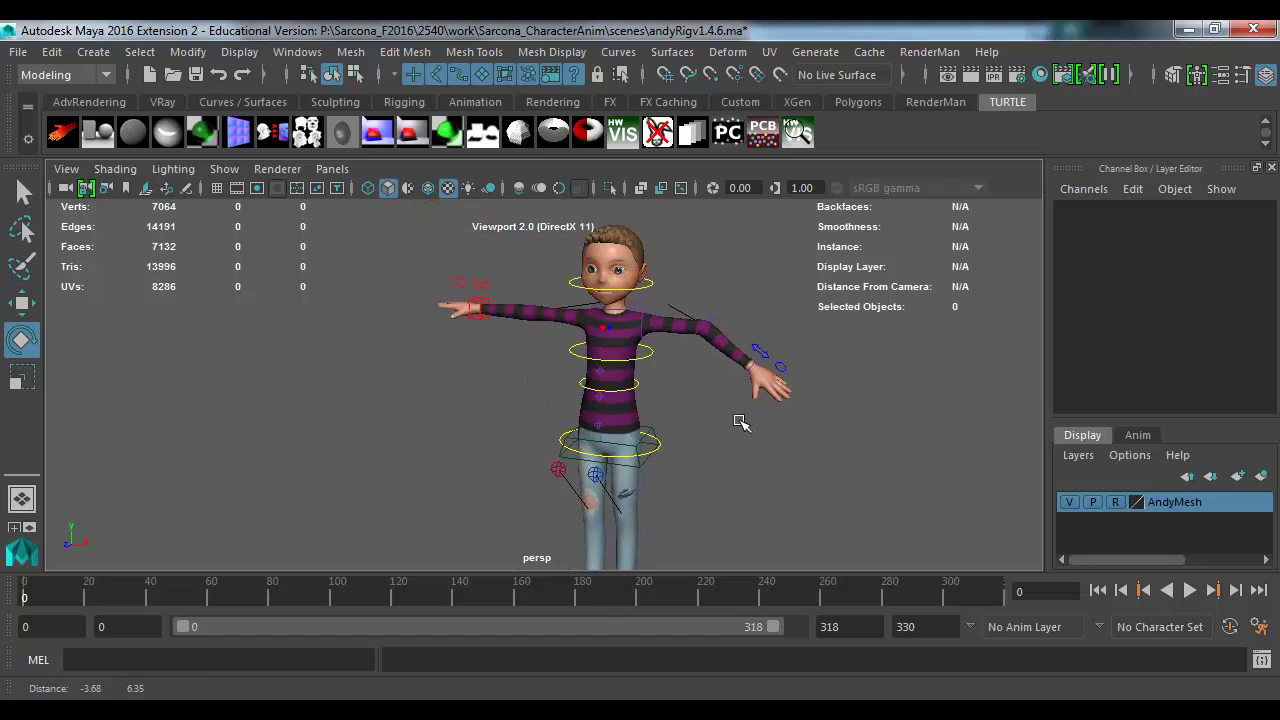
scroll(740, 422, "up", 6)
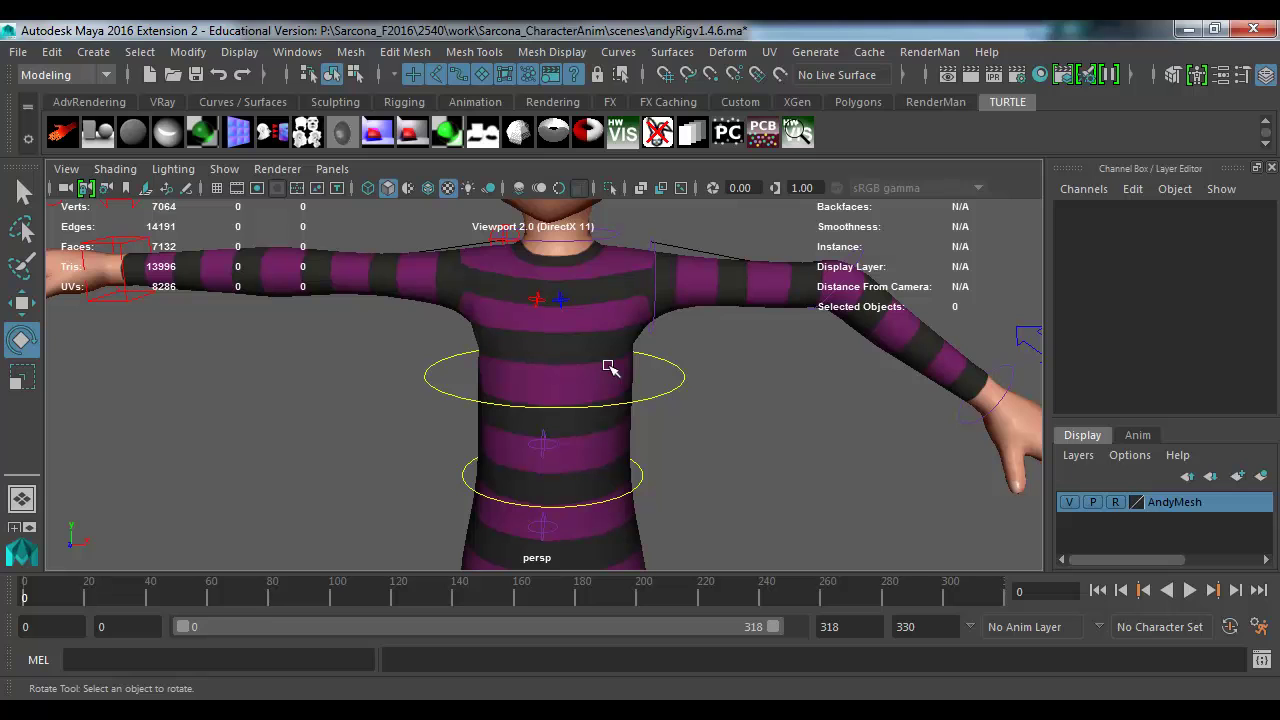
Step: Try changing the Foot Roll channel of the left foot's IK control to 10, and undo the change
right_click_drag(934, 486, 572, 335, "alt")
middle_click_drag(612, 430, 617, 317, "alt")
left_click_drag(685, 385, 599, 402, "alt")
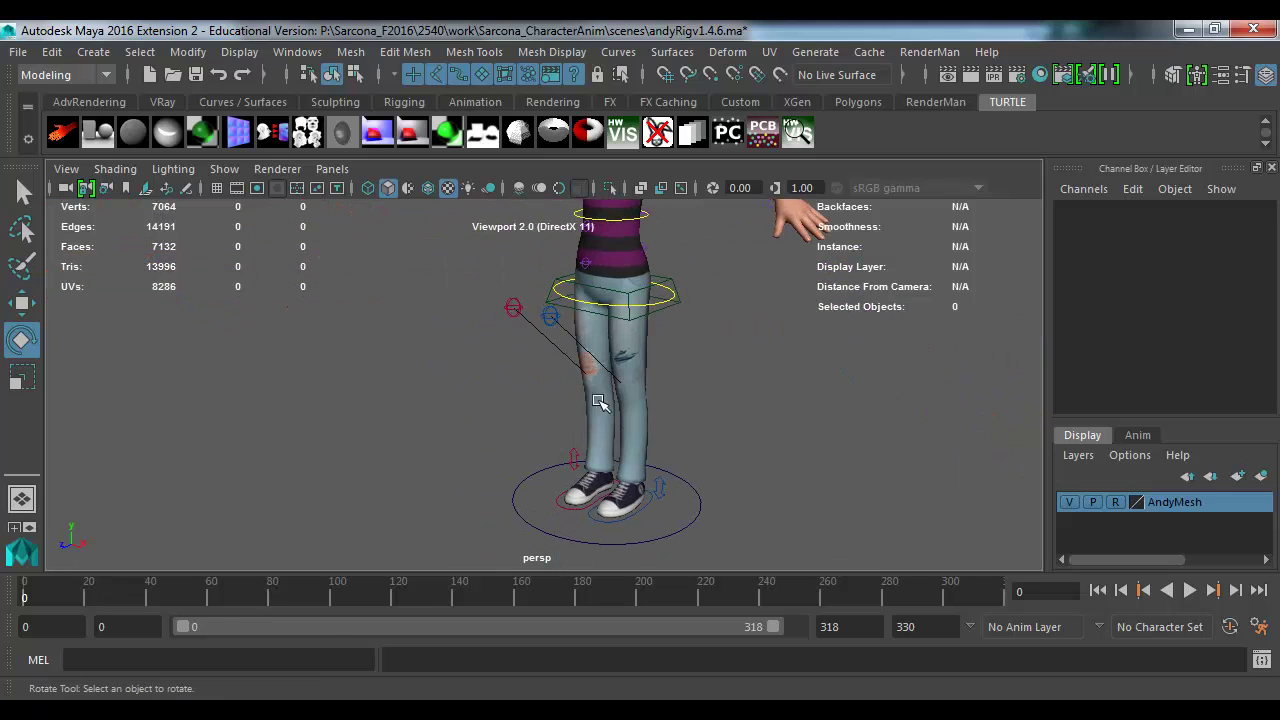
left_click(645, 514)
scroll(1160, 330, "down", 5)
left_click(1181, 301)
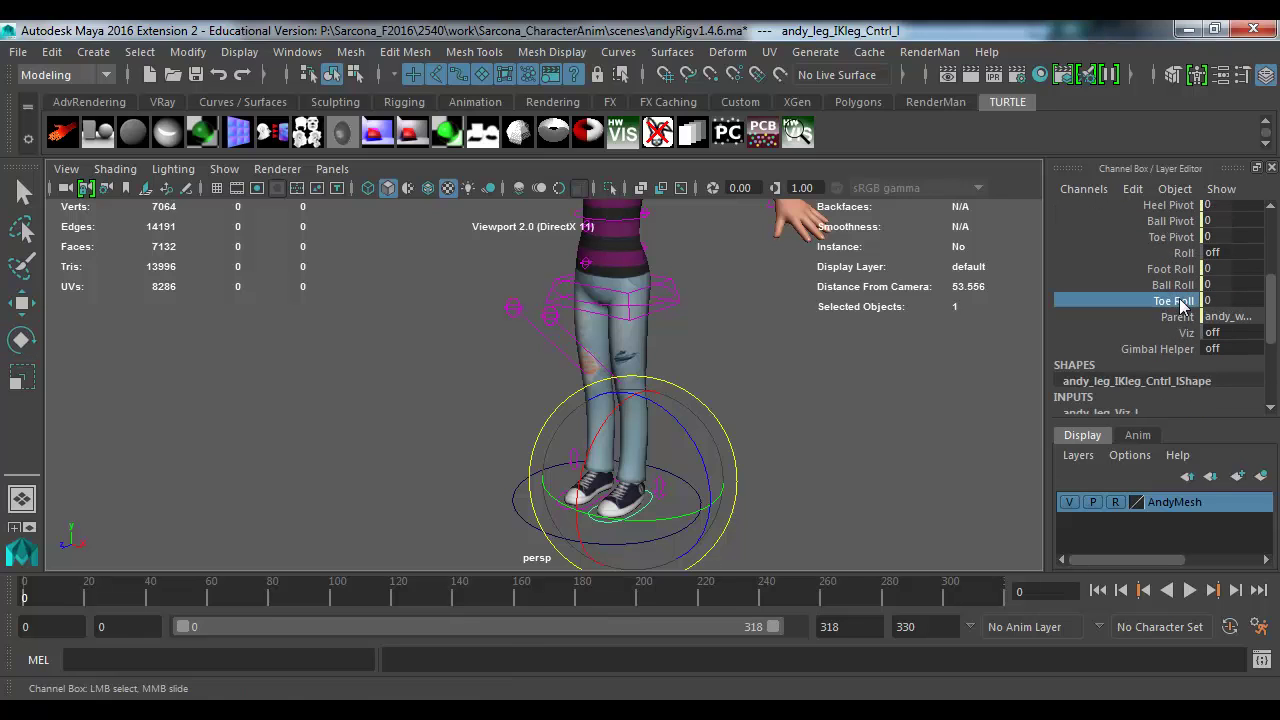
left_click_drag(1181, 301, 1173, 270)
left_click(1172, 268)
middle_click_drag(831, 379, 955, 373)
key("ctrl+z")
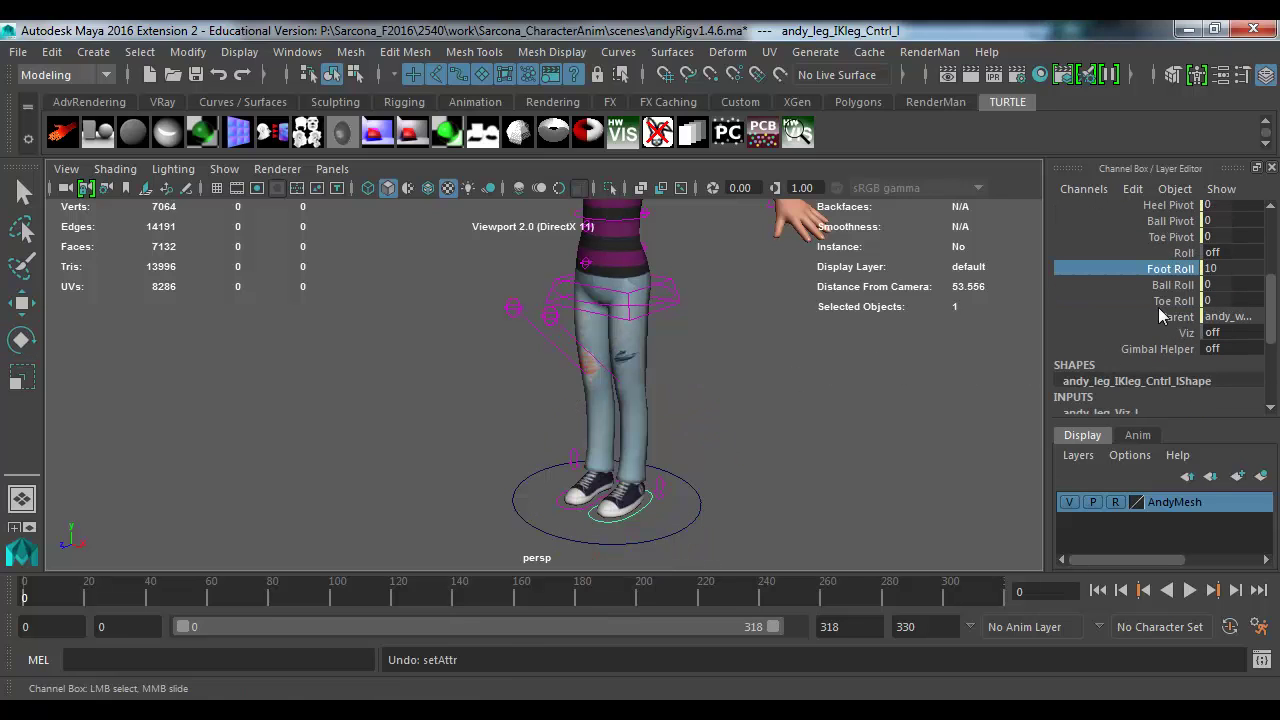
Step: Try lowering the Toe Roll channel of the left foot's IK control, and undo the change
left_click(1165, 301)
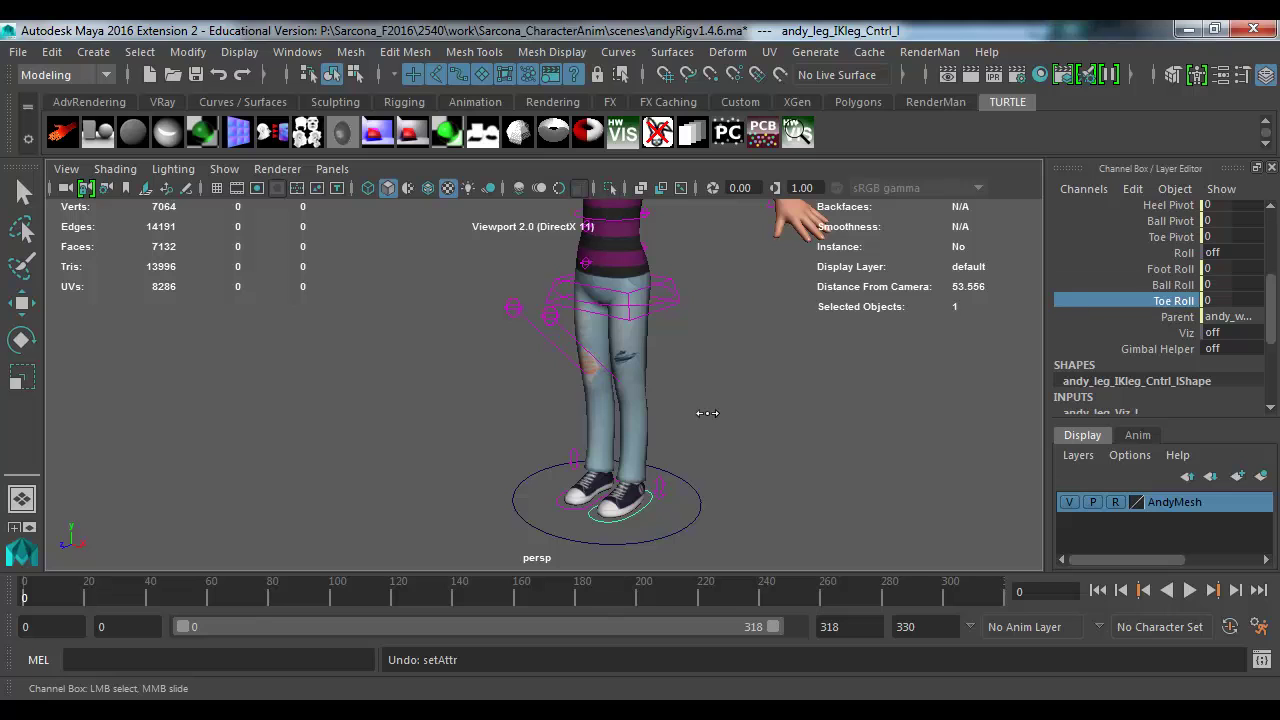
mouse_move(707, 413)
middle_mouse_down()
mouse_move(757, 420)
mouse_move(689, 420)
mouse_move(745, 420)
mouse_move(730, 421)
middle_mouse_up()
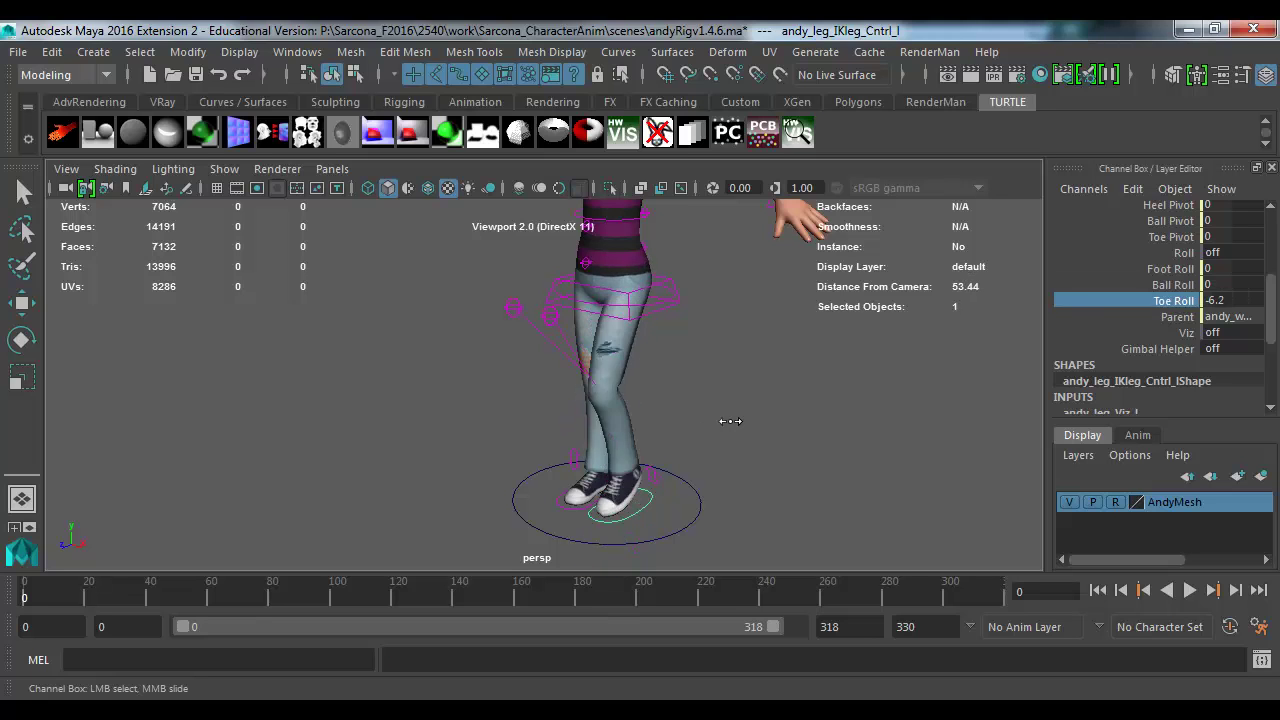
key("ctrl+z")
Step: Set the andy_world control's Level to Proxy and examine the character's mesh up close from the front and side
right_click_drag(712, 390, 583, 434, "alt")
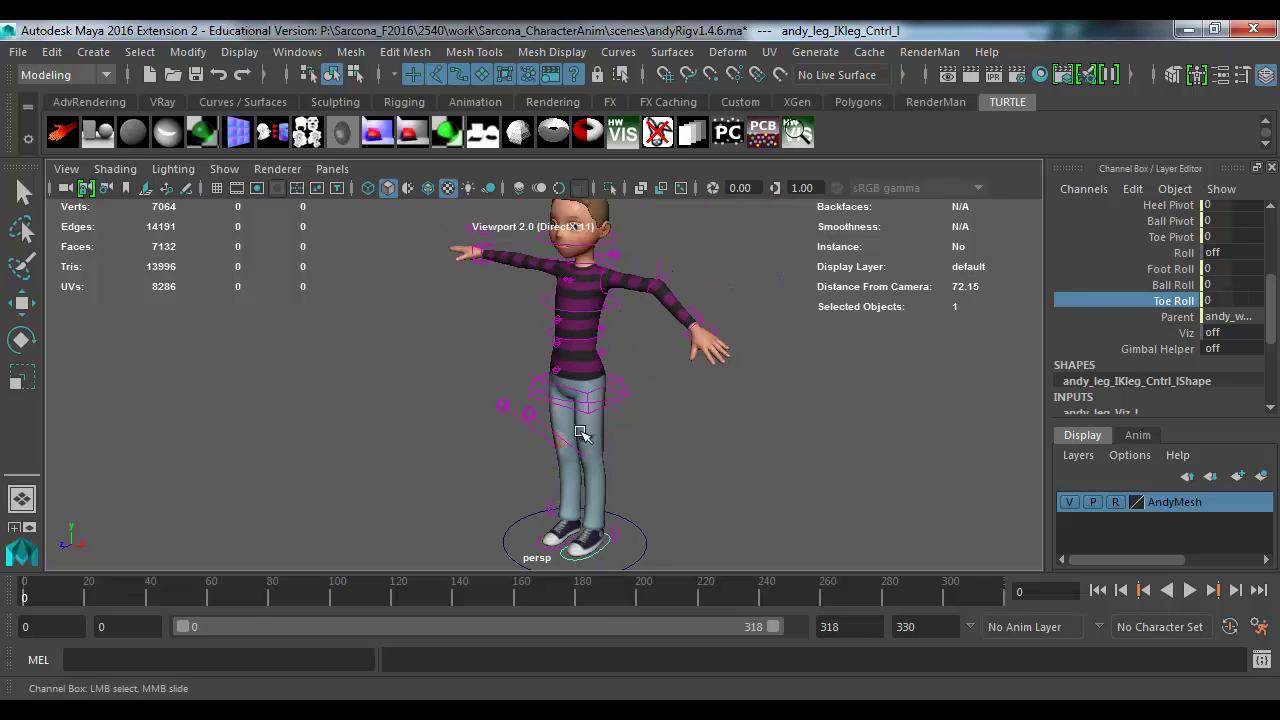
left_click(645, 541)
key("e")
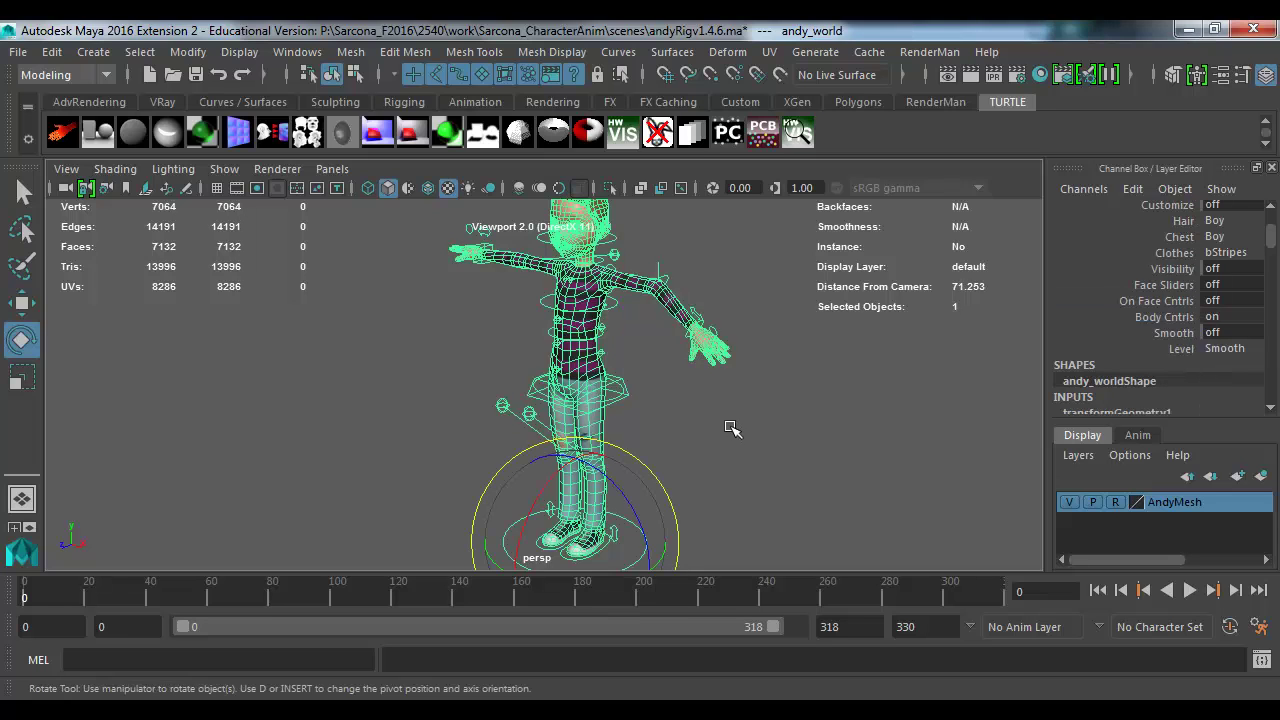
left_click(1226, 348)
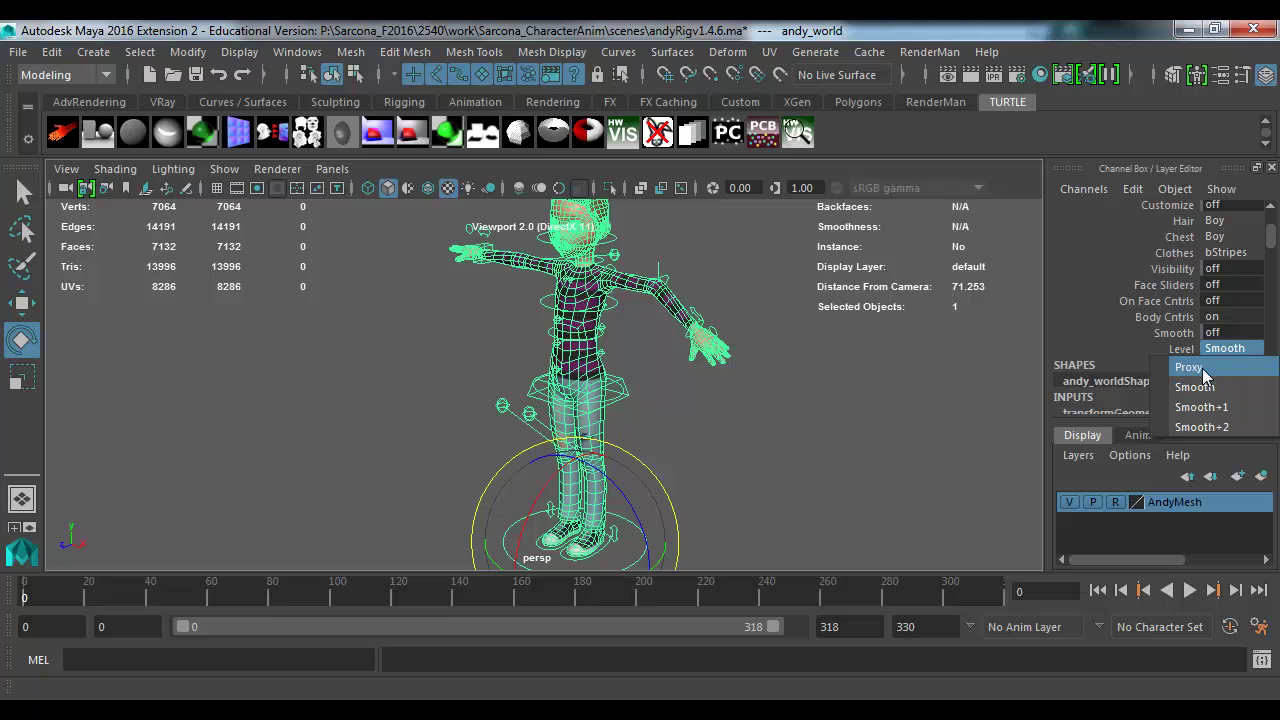
left_click(1200, 368)
left_click(640, 414)
scroll(623, 457, "up", 5)
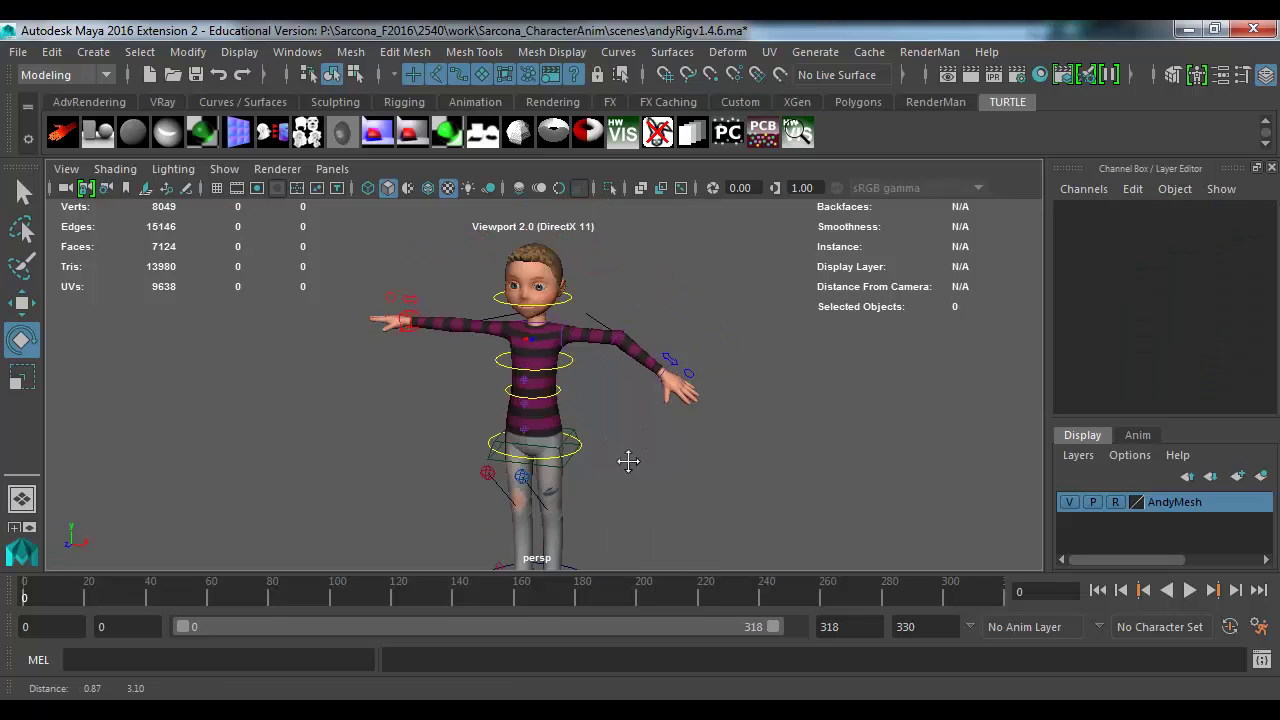
scroll(662, 472, "up", 5)
left_click_drag(911, 434, 458, 288, "alt")
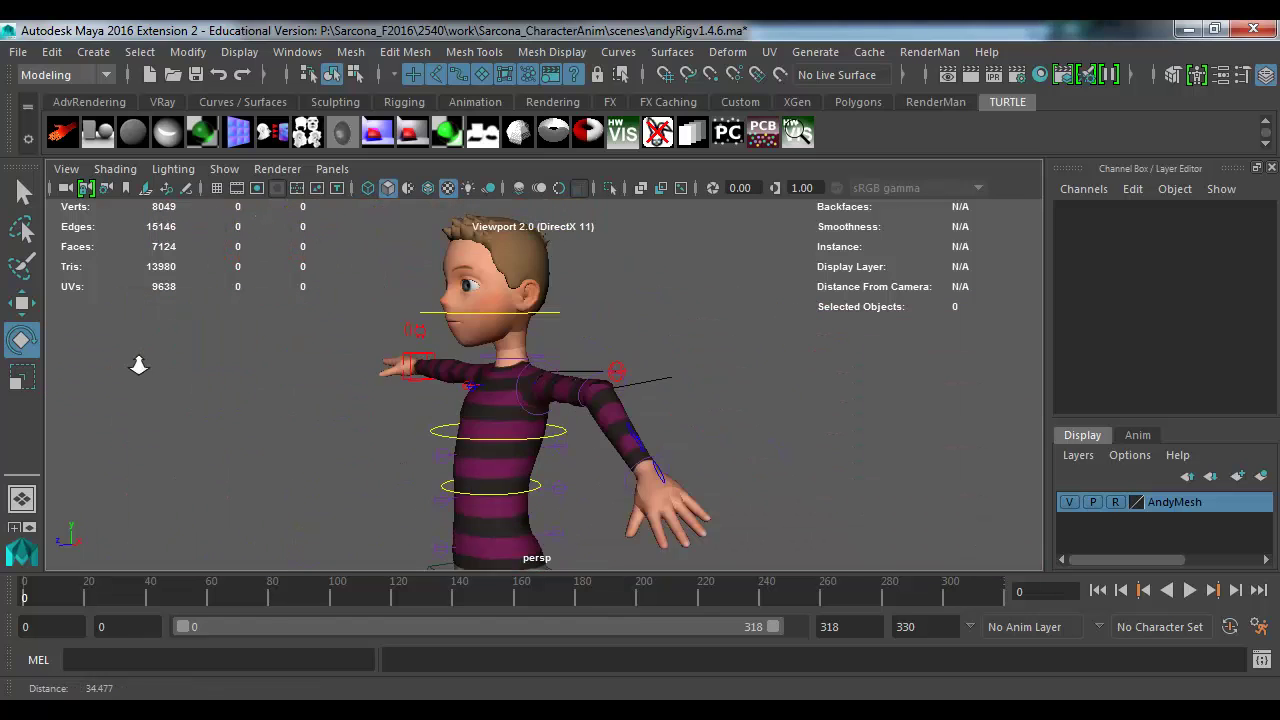
left_click_drag(137, 360, 322, 337, "alt")
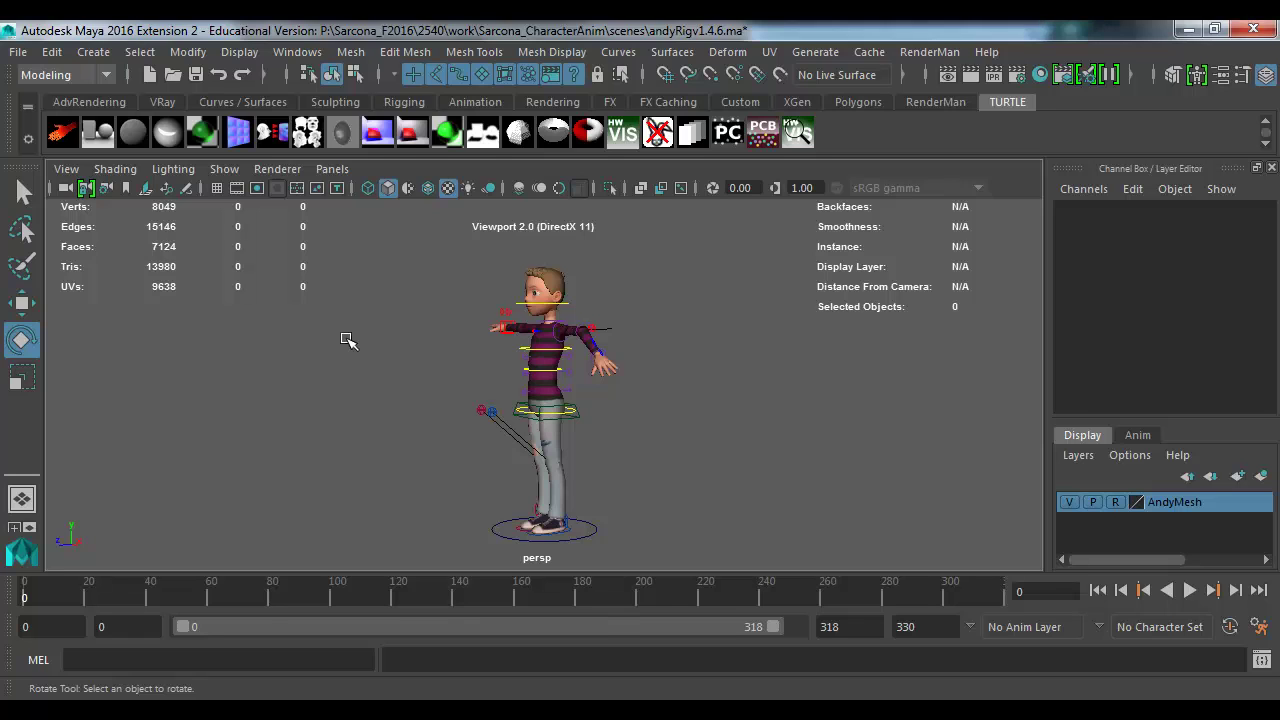
Step: Try moving the right foot's IK control forward with the proxy mesh shown, and undo the move
left_click(519, 529)
key("w")
middle_click_drag(505, 460, 419, 510)
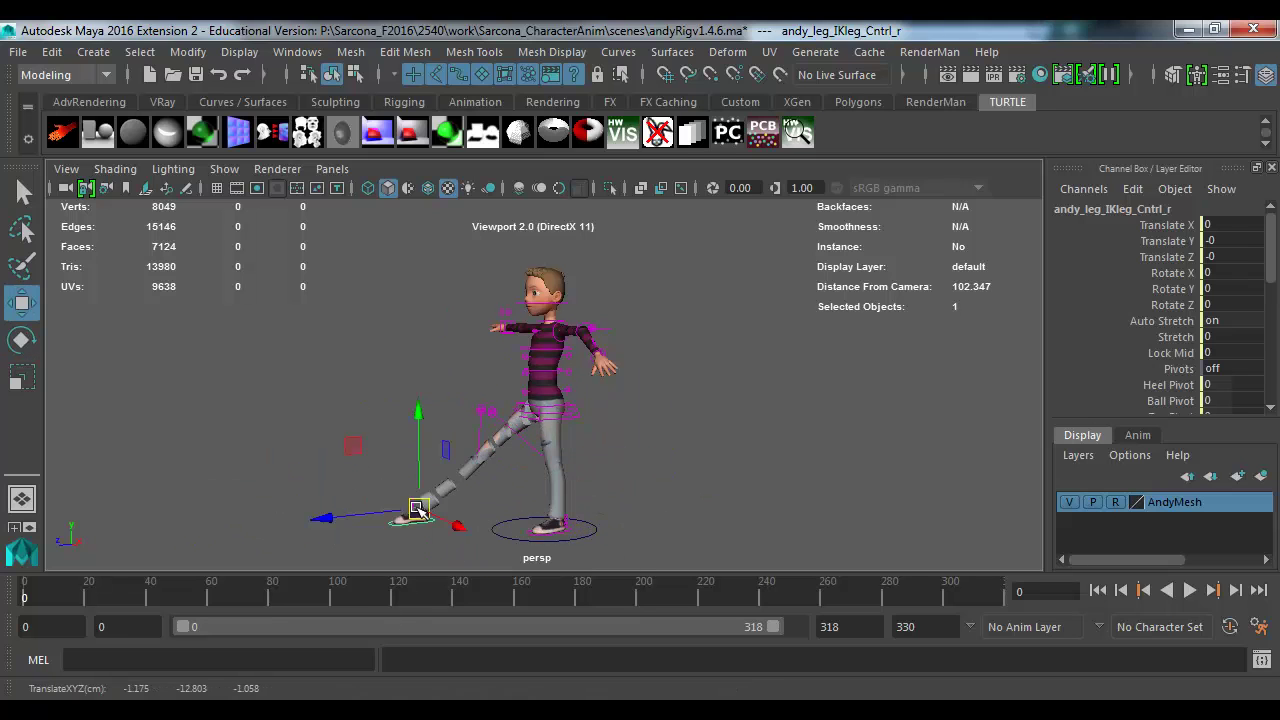
key("ctrl+z")
Step: Set the andy_world control's Level to Smooth+2
left_click(576, 534)
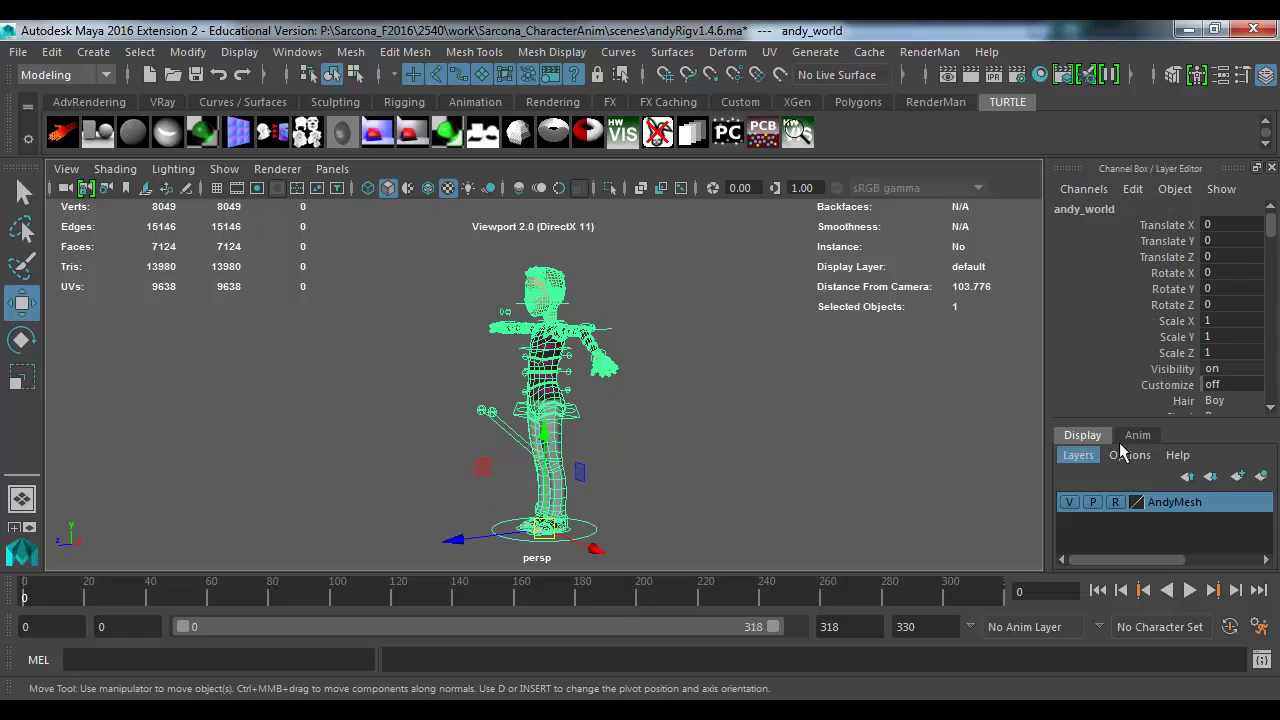
scroll(1215, 385, "down", 3)
left_click(1218, 393)
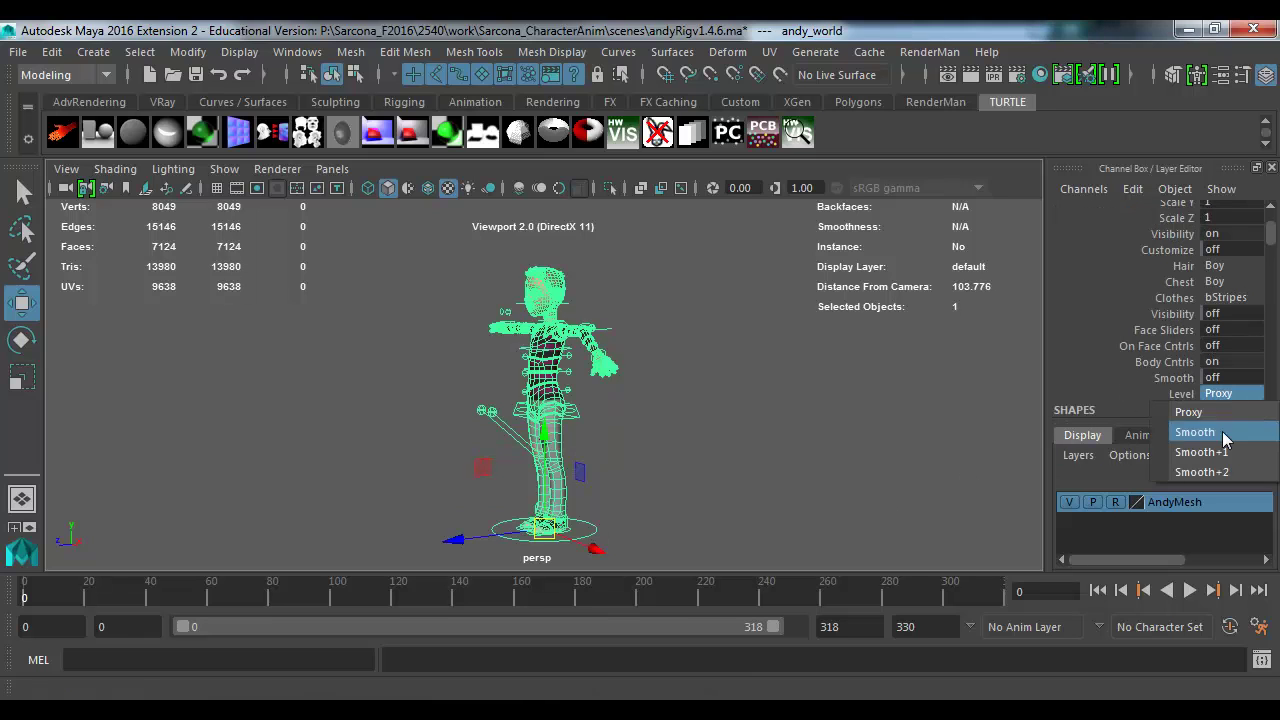
left_click(1210, 472)
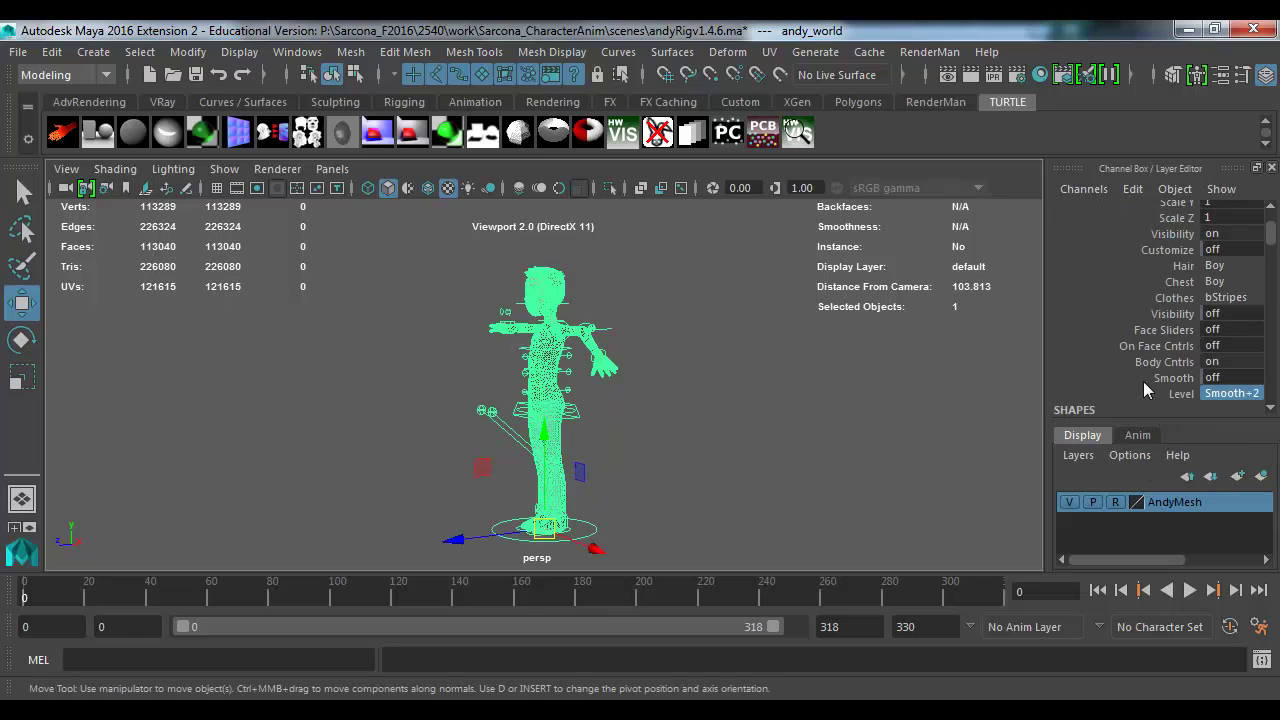
Step: Try moving the right foot's IK control around to stretch and bend the smoothed leg, and undo the moves
left_click(525, 528)
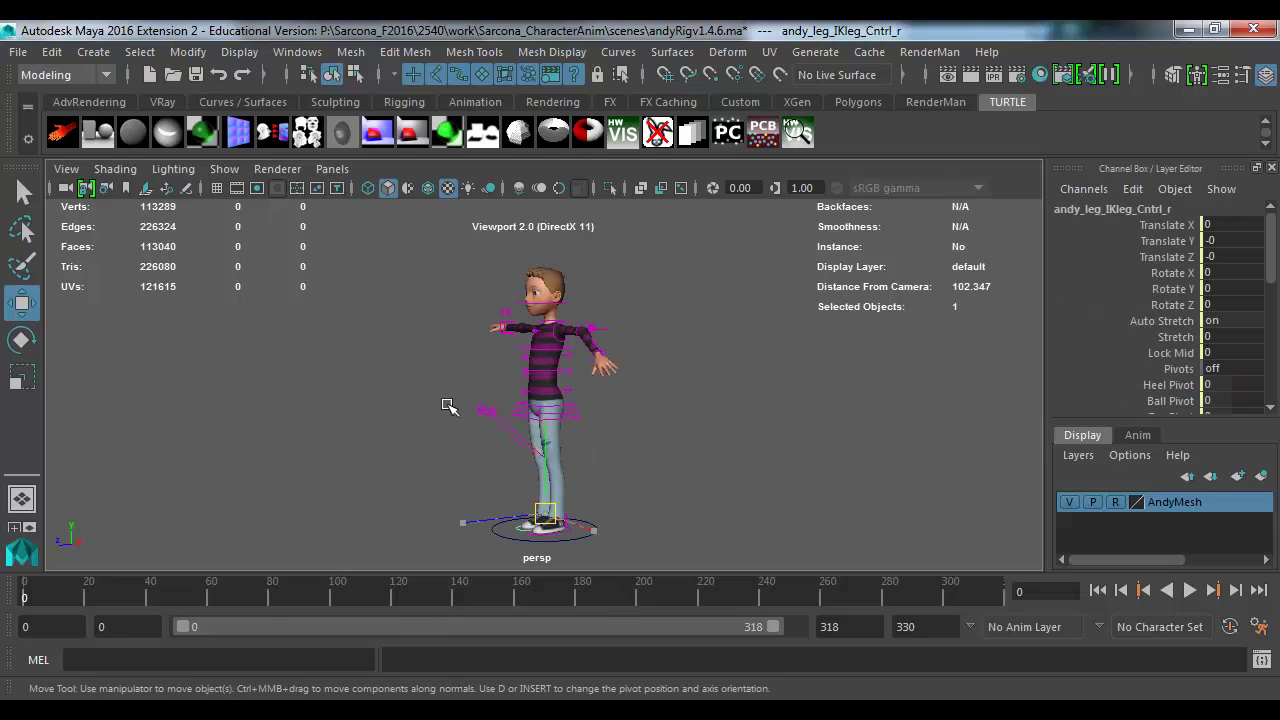
left_click_drag(585, 508, 398, 586)
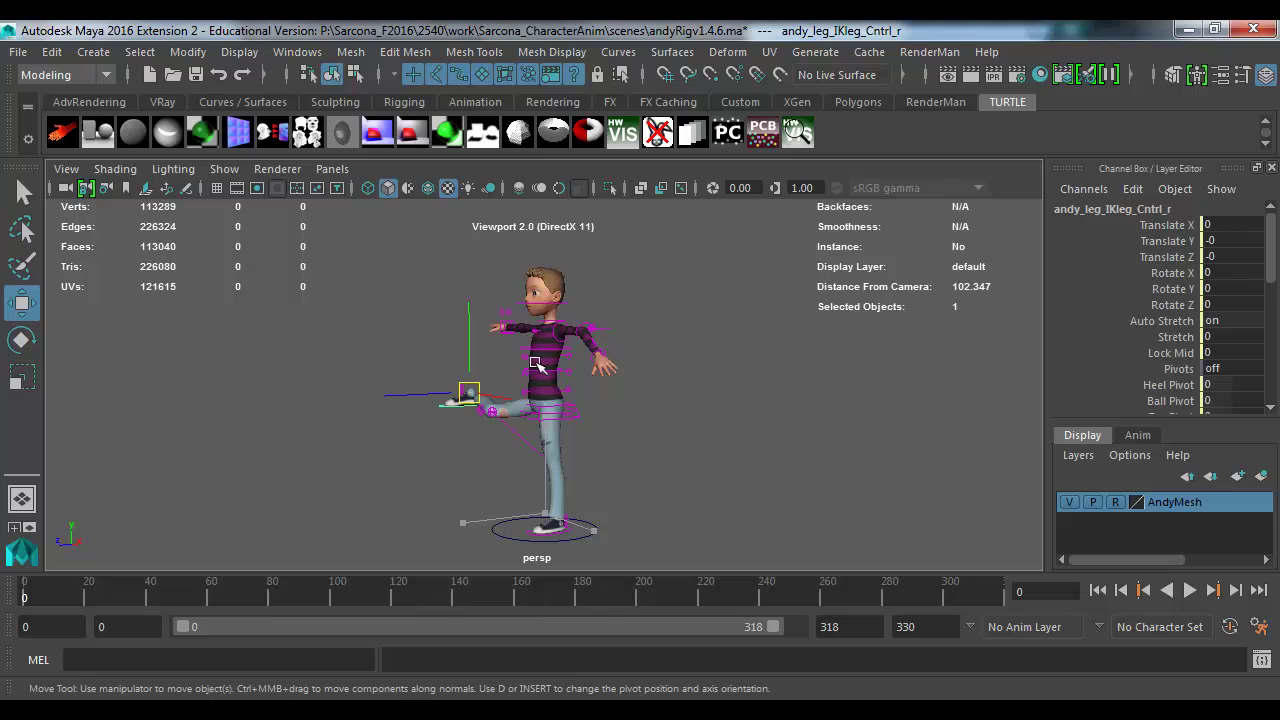
key("ctrl+z")
key("ctrl+z")
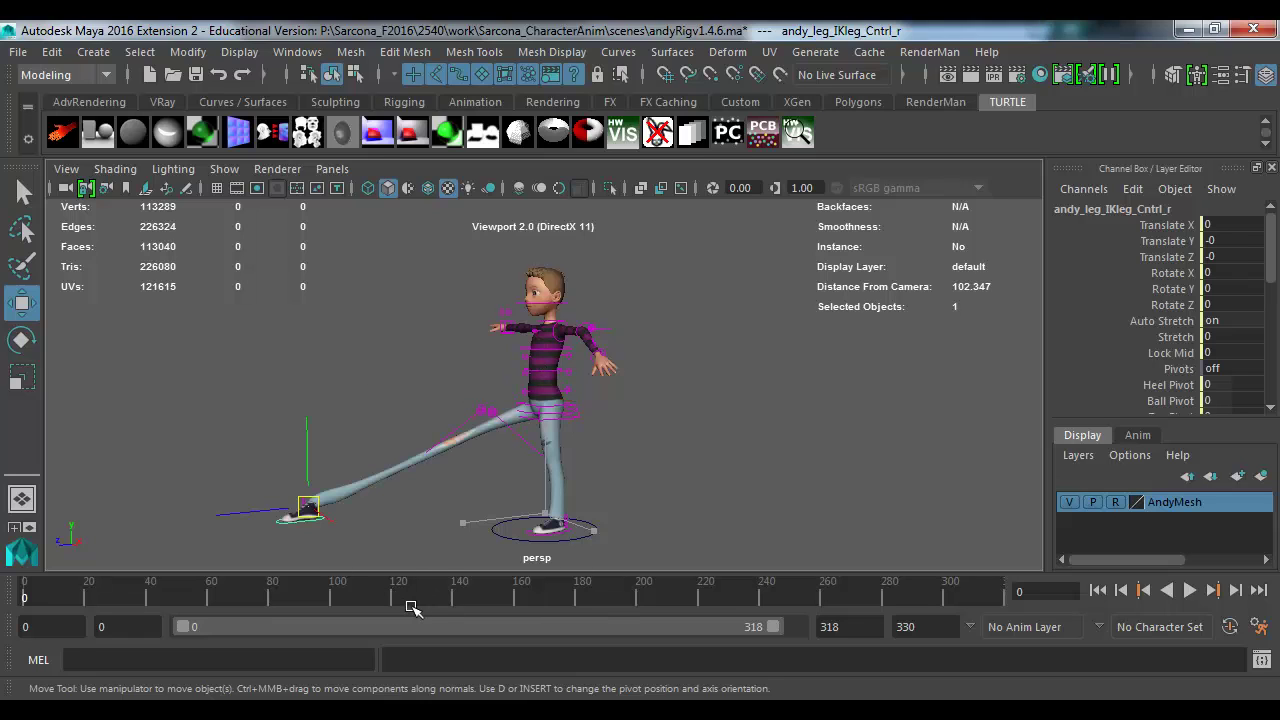
left_click_drag(412, 607, 410, 612)
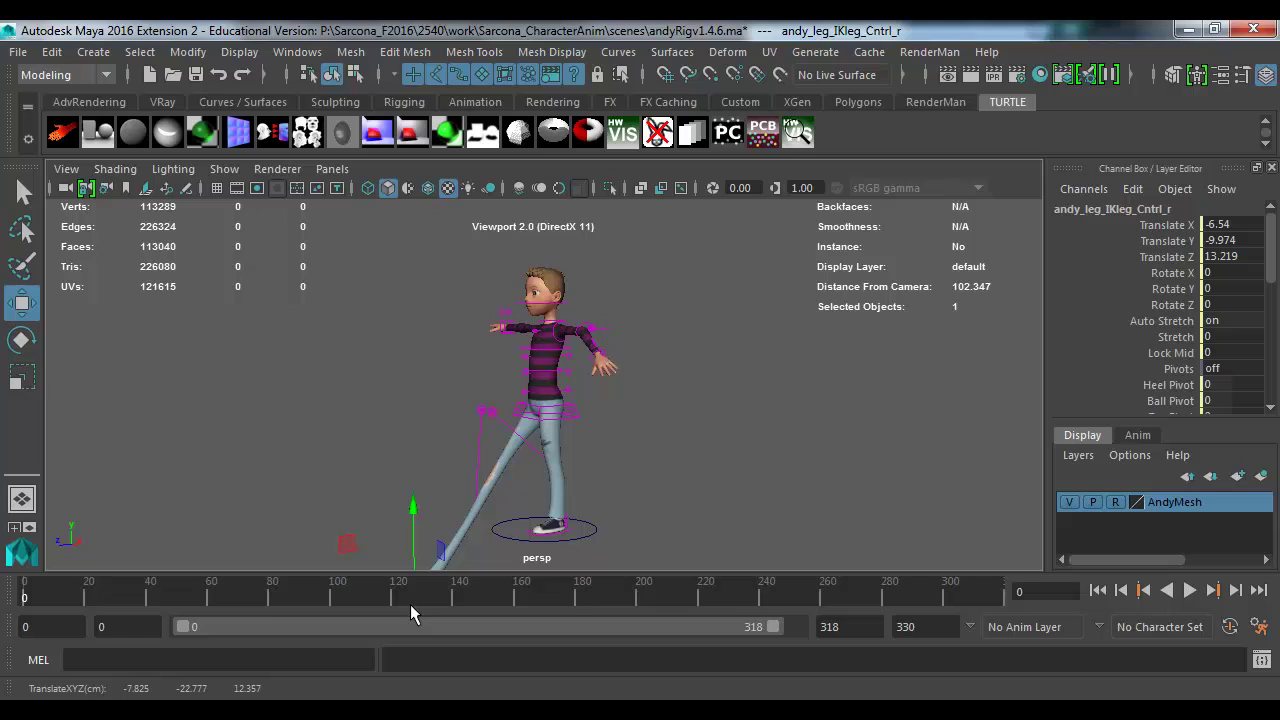
key("ctrl+z")
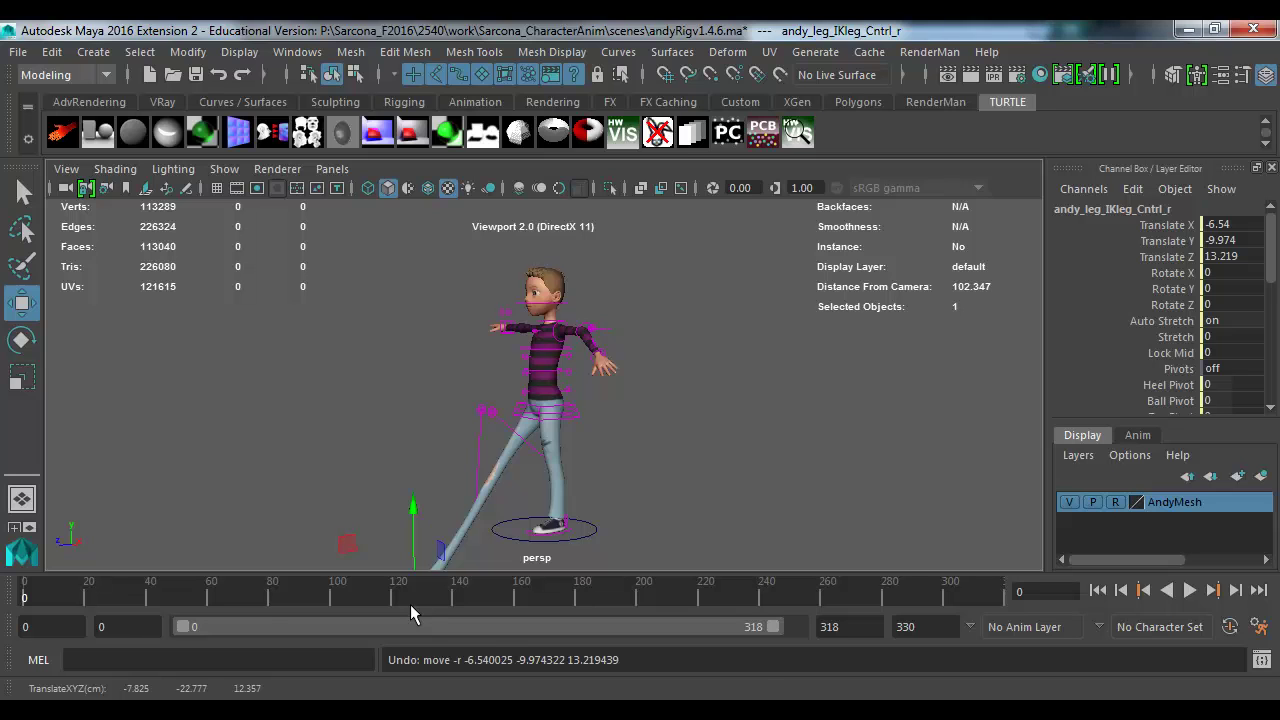
Step: Select the andy_world control and turn on its Face Sliders and On Face Cntrls
left_click_drag(530, 380, 460, 370, "alt")
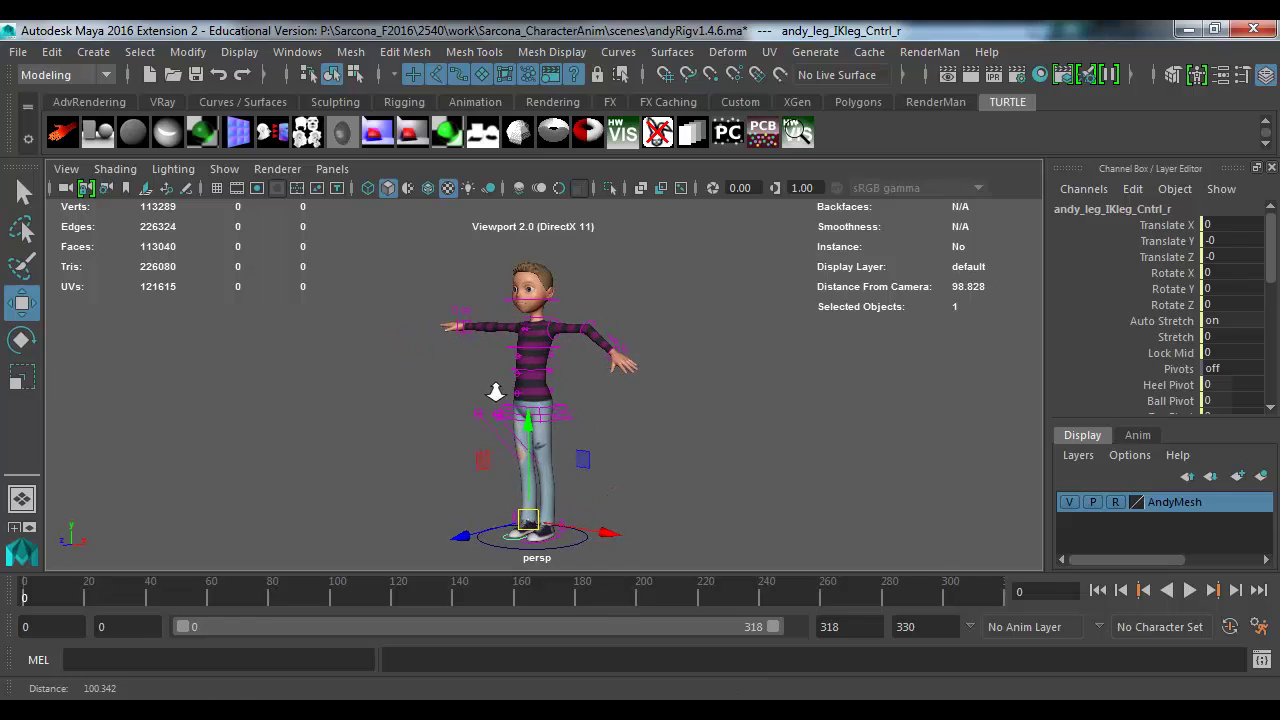
right_click_drag(460, 370, 888, 450, "alt")
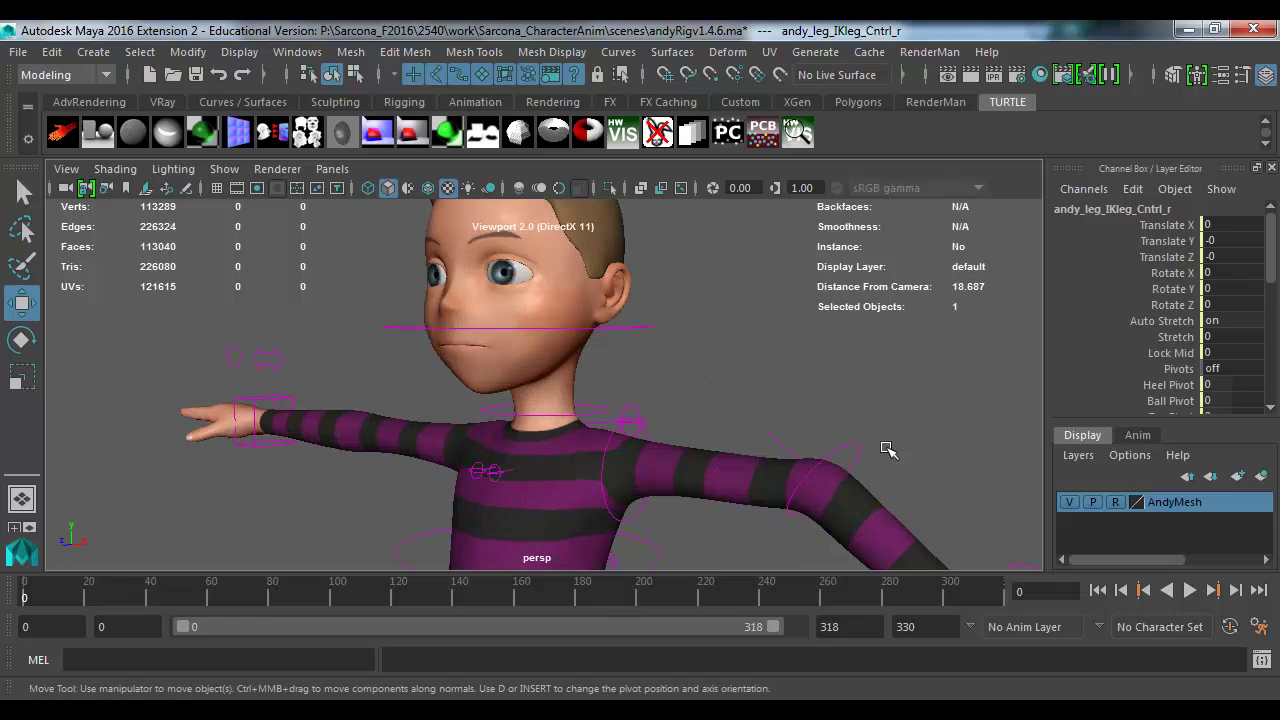
left_click(685, 342)
right_click_drag(600, 340, 539, 441, "alt")
left_click(576, 568)
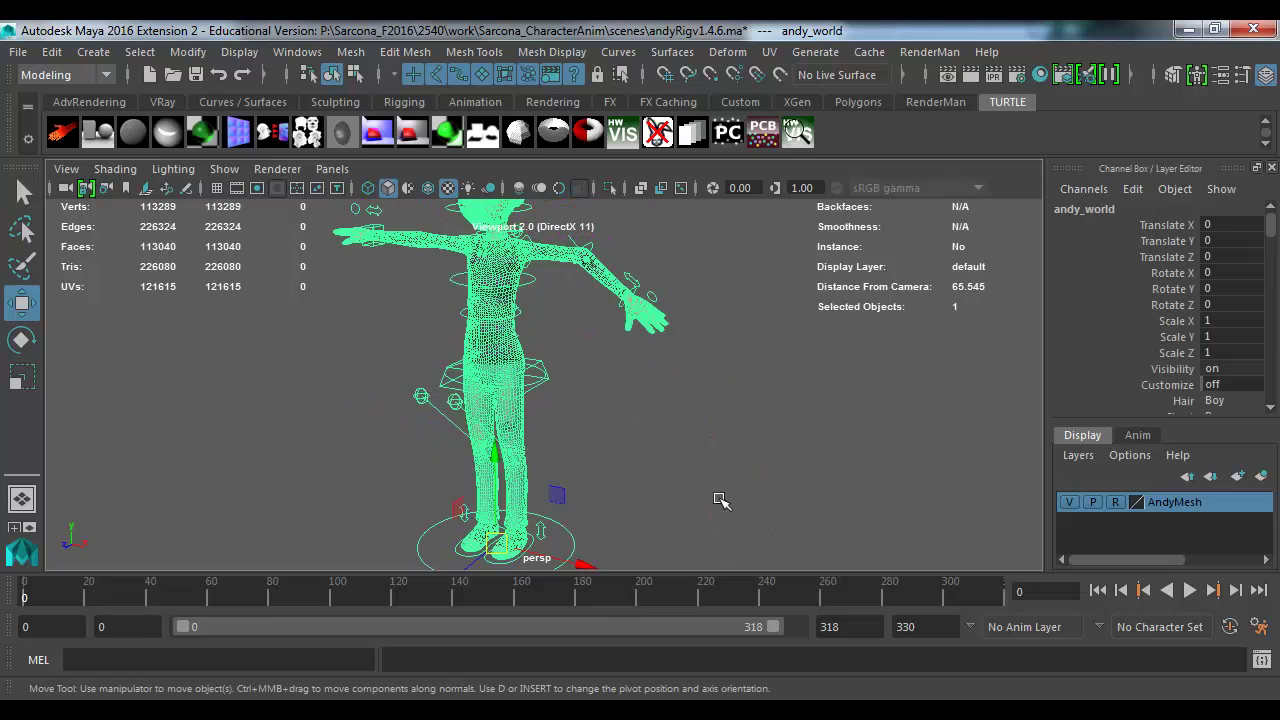
scroll(1181, 345, "down", 3)
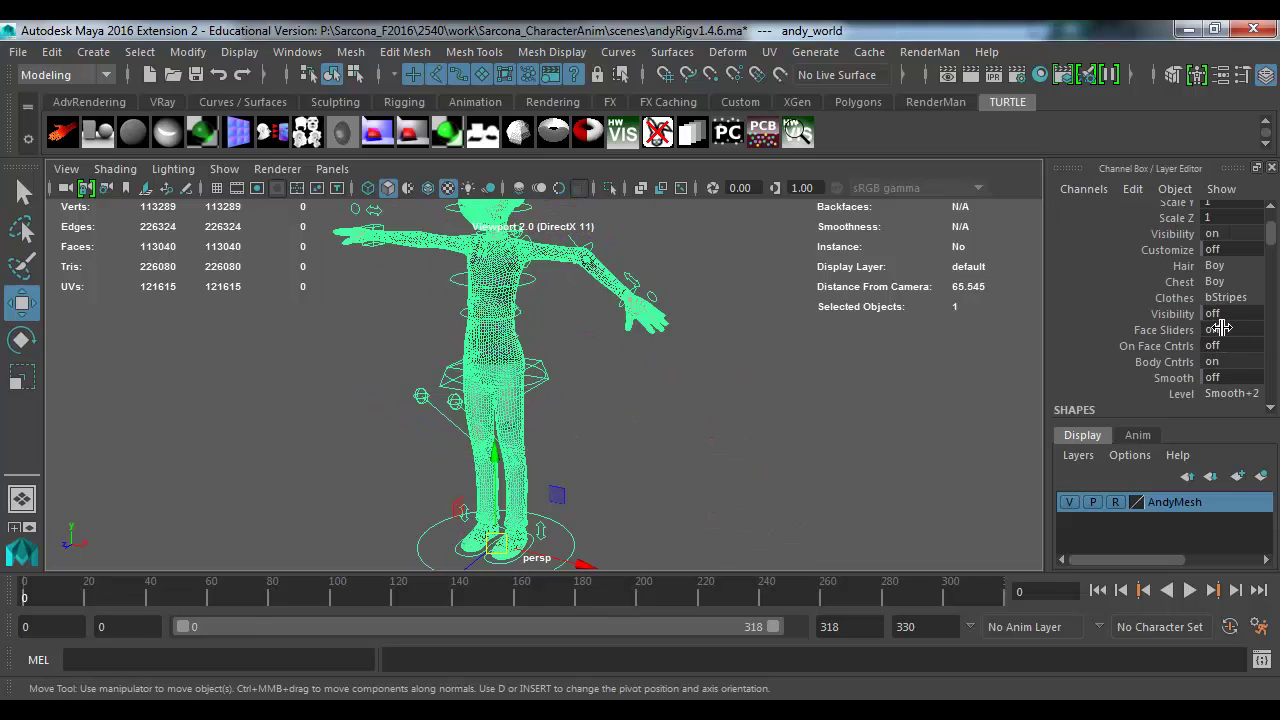
left_click(1232, 344)
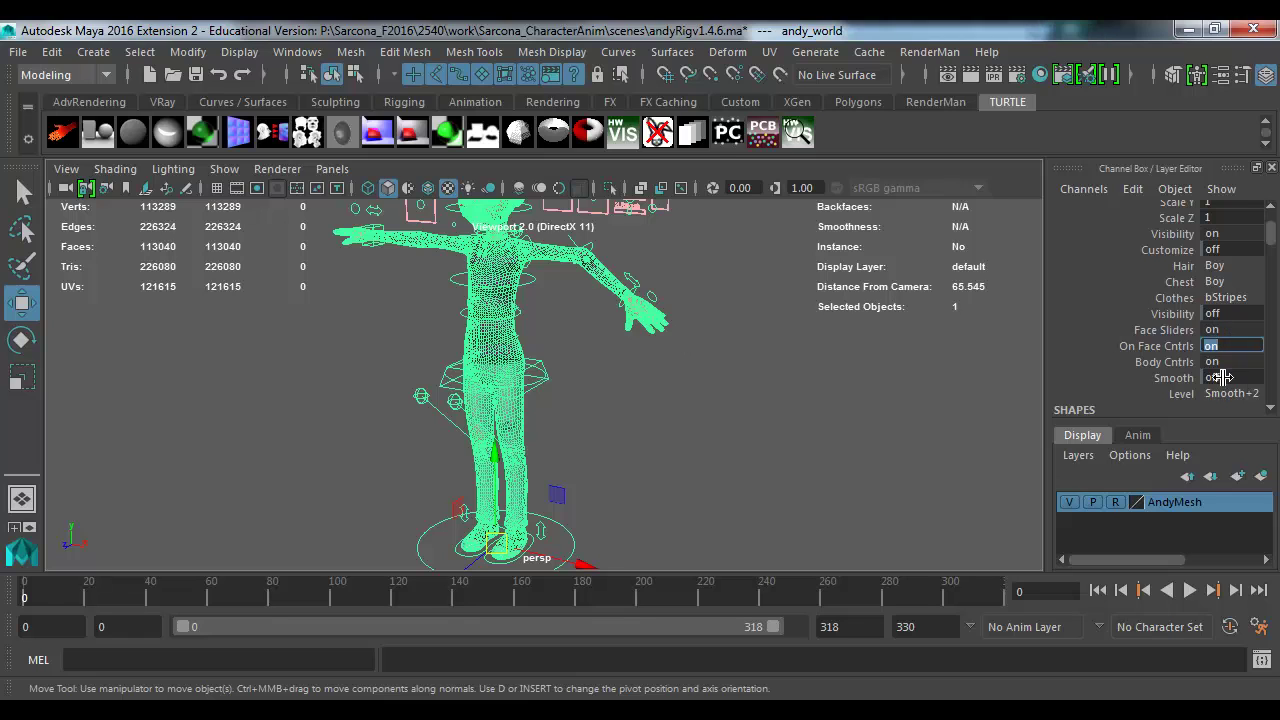
Step: Set the andy_world control's Level back to Proxy
left_click(1222, 377)
left_click(1228, 393)
left_click(1217, 414)
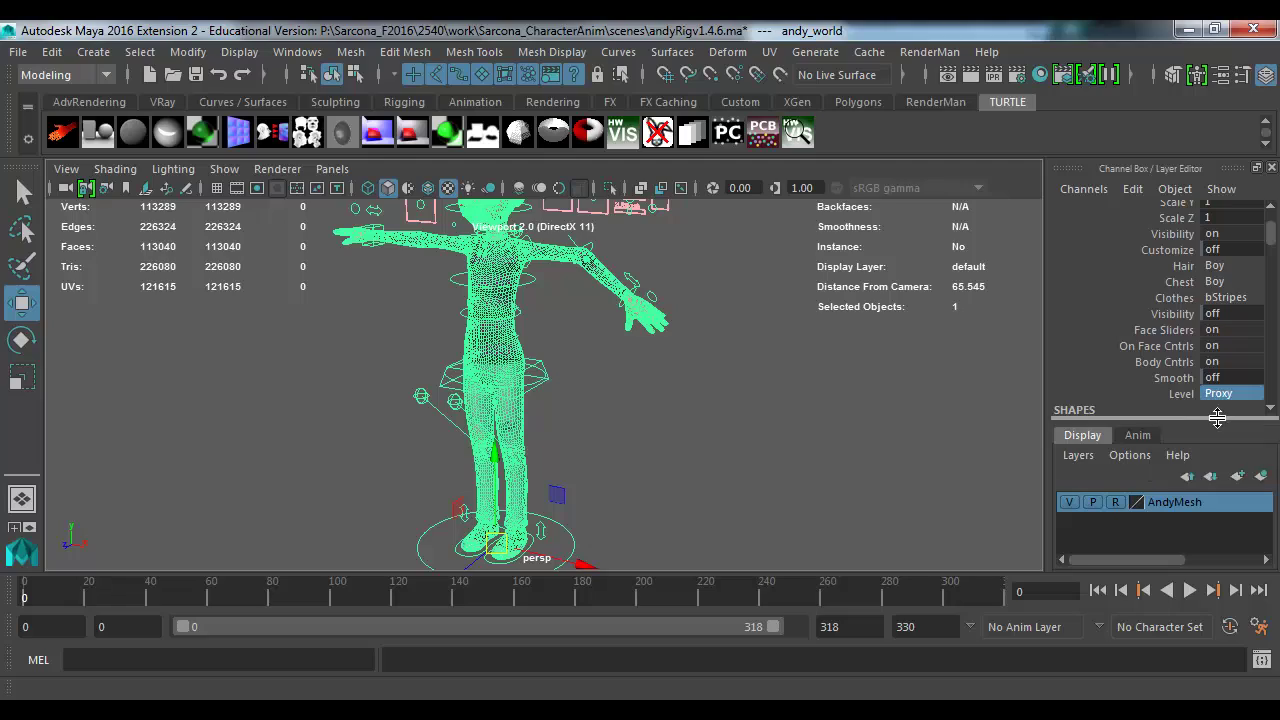
Step: Set the andy_world control's Level to Smooth
left_click(1228, 393)
left_click(1222, 429)
scroll(794, 337, "up", 5)
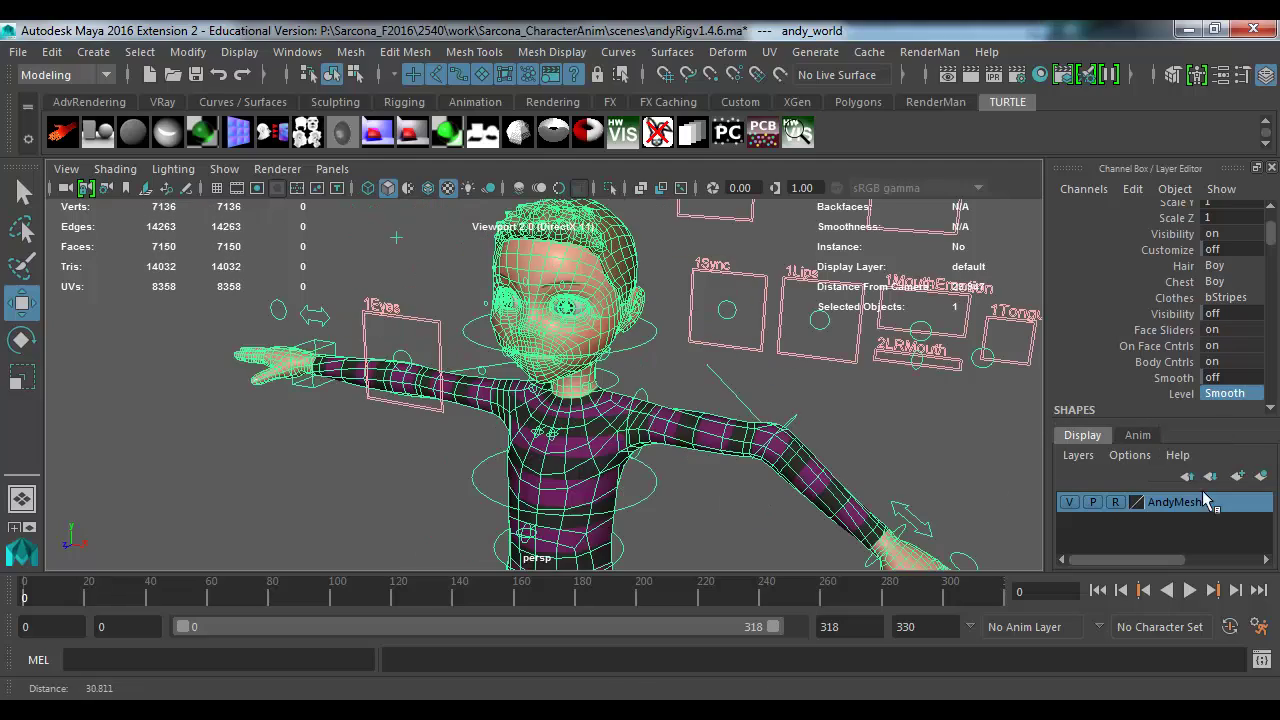
Step: Try out the Sync, Lips and Brows face sliders beside Andy's head, returning each one to neutral
scroll(733, 438, "up", 5)
scroll(733, 438, "down", 6)
left_click_drag(780, 430, 849, 414, "alt")
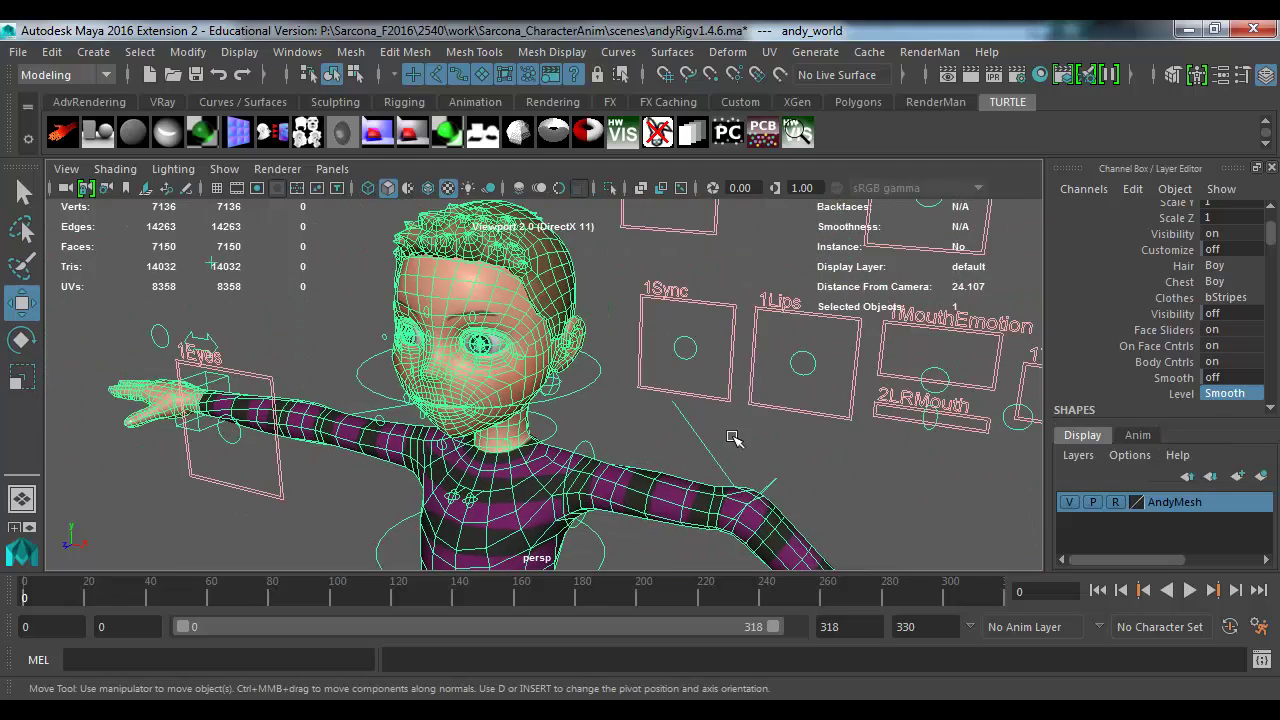
scroll(689, 394, "down", 3)
left_click(656, 334)
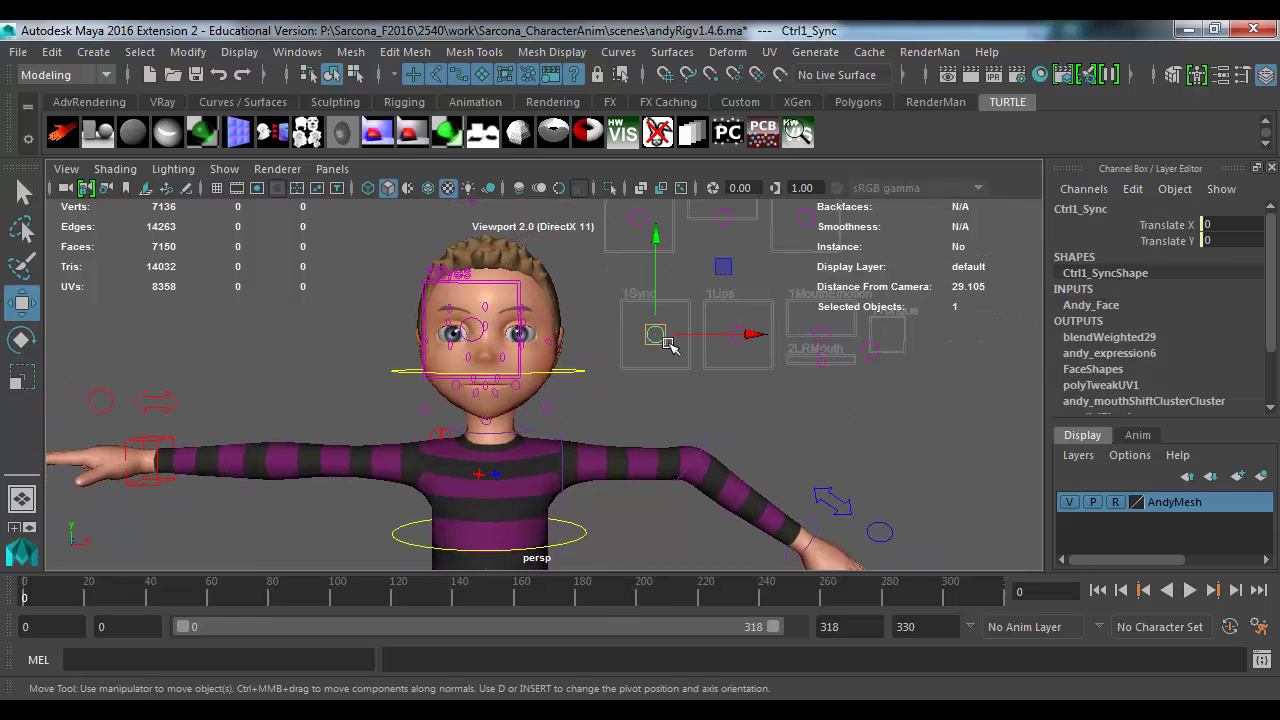
left_click_drag(656, 336, 762, 331)
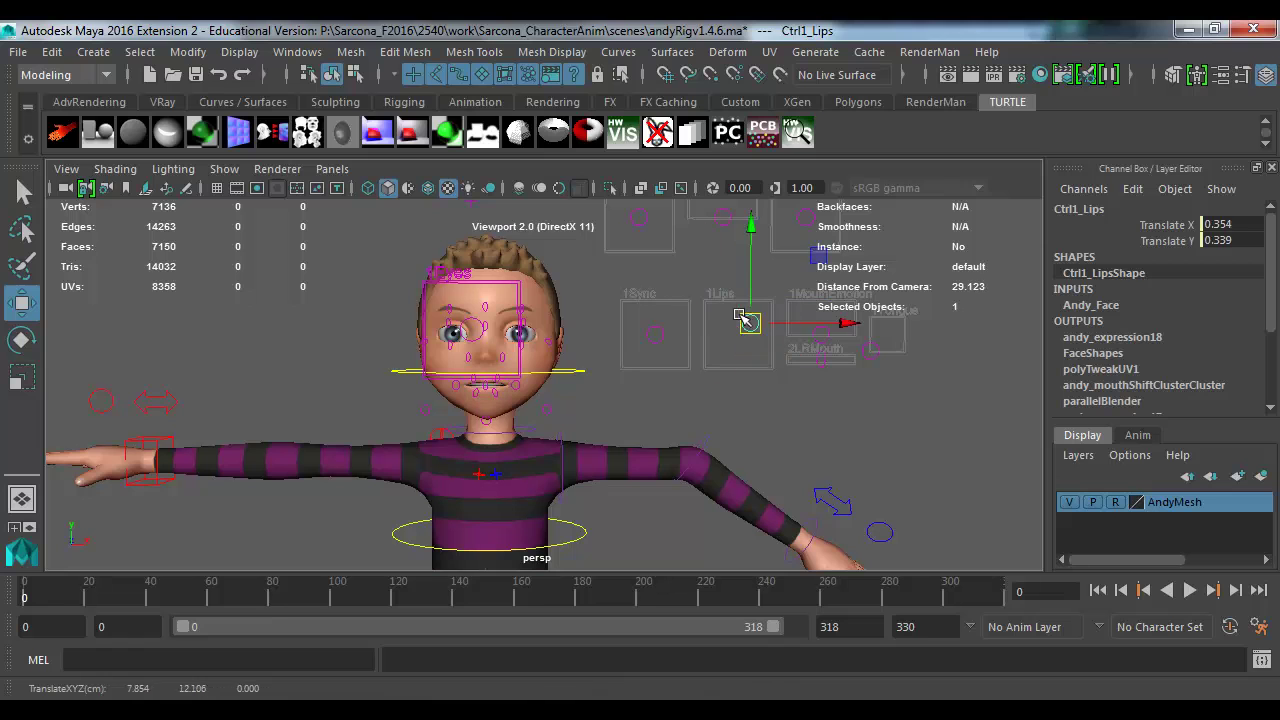
left_click(634, 218)
mouse_move(634, 218)
left_mouse_down()
mouse_move(645, 250)
mouse_move(660, 215)
mouse_move(645, 236)
left_mouse_up()
Step: Move the BrowEmotion slider to X -1 and Y about 0.34 for angry brows, and lower the Eyelids slider slightly
mouse_move(686, 246)
middle_mouse_down("alt")
mouse_move(703, 294)
mouse_move(700, 265)
middle_mouse_up("alt")
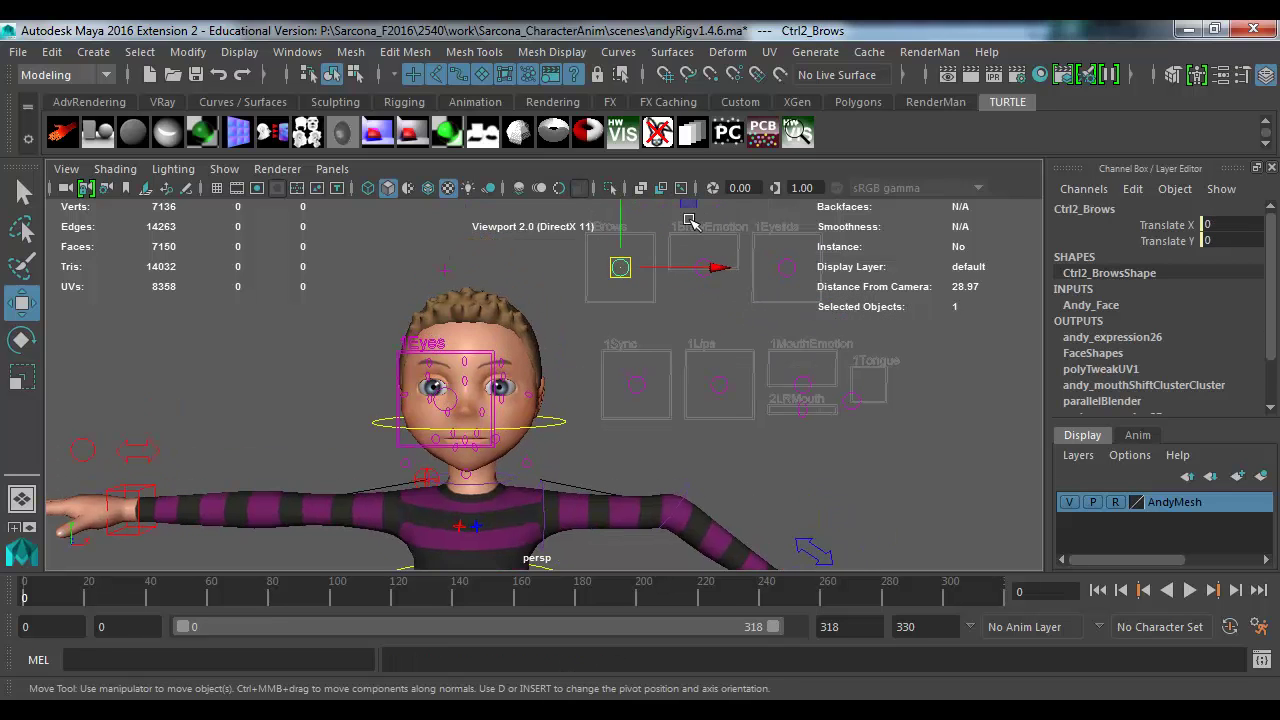
left_click(703, 268)
left_click_drag(708, 276, 640, 254)
middle_click_drag(700, 270, 745, 272, "alt")
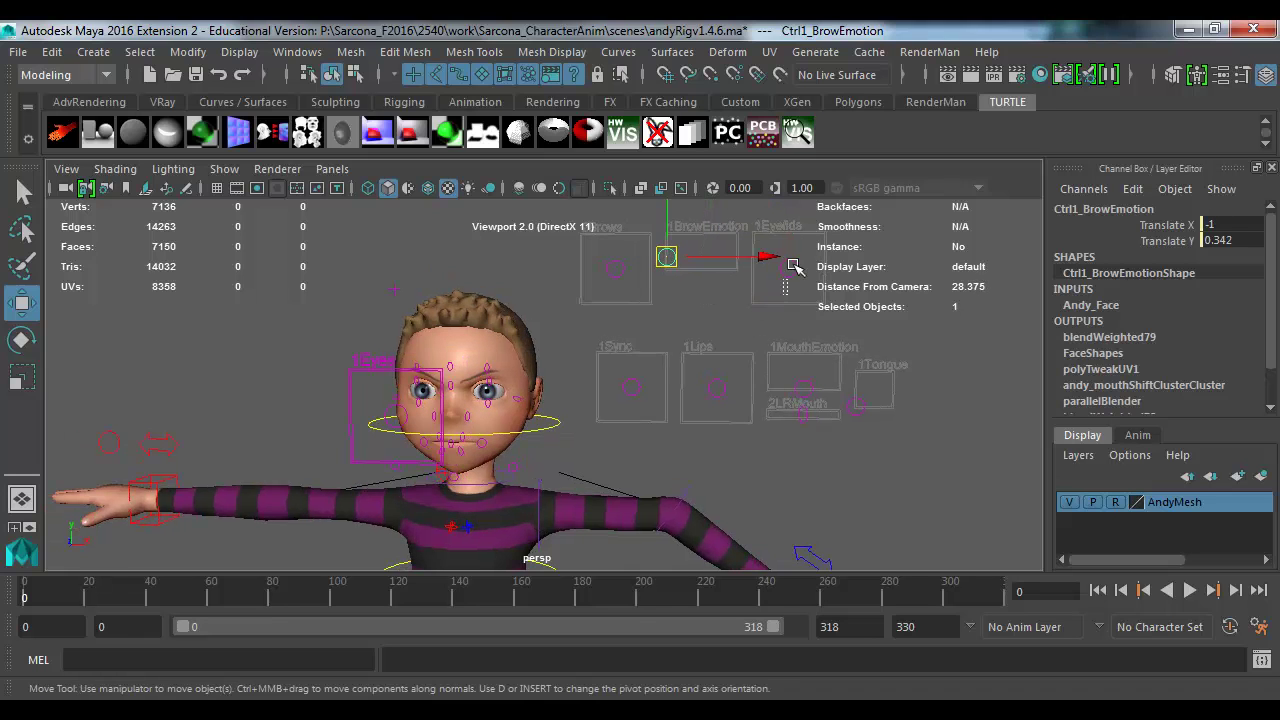
left_click(790, 268)
mouse_move(790, 268)
left_mouse_down()
mouse_move(787, 303)
mouse_move(786, 282)
left_mouse_up()
Step: Move the MouthEmotion slider up and to the left in its box to turn the mouth into a frown
left_click(811, 376)
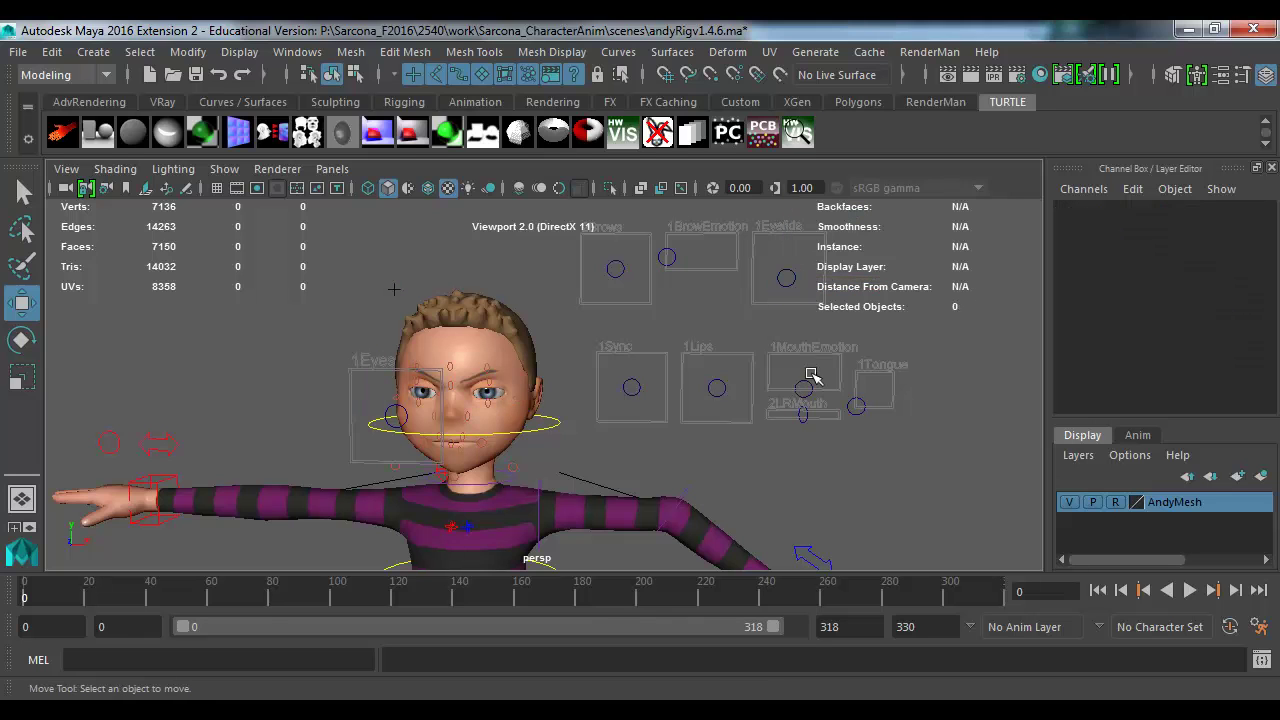
left_click(798, 385)
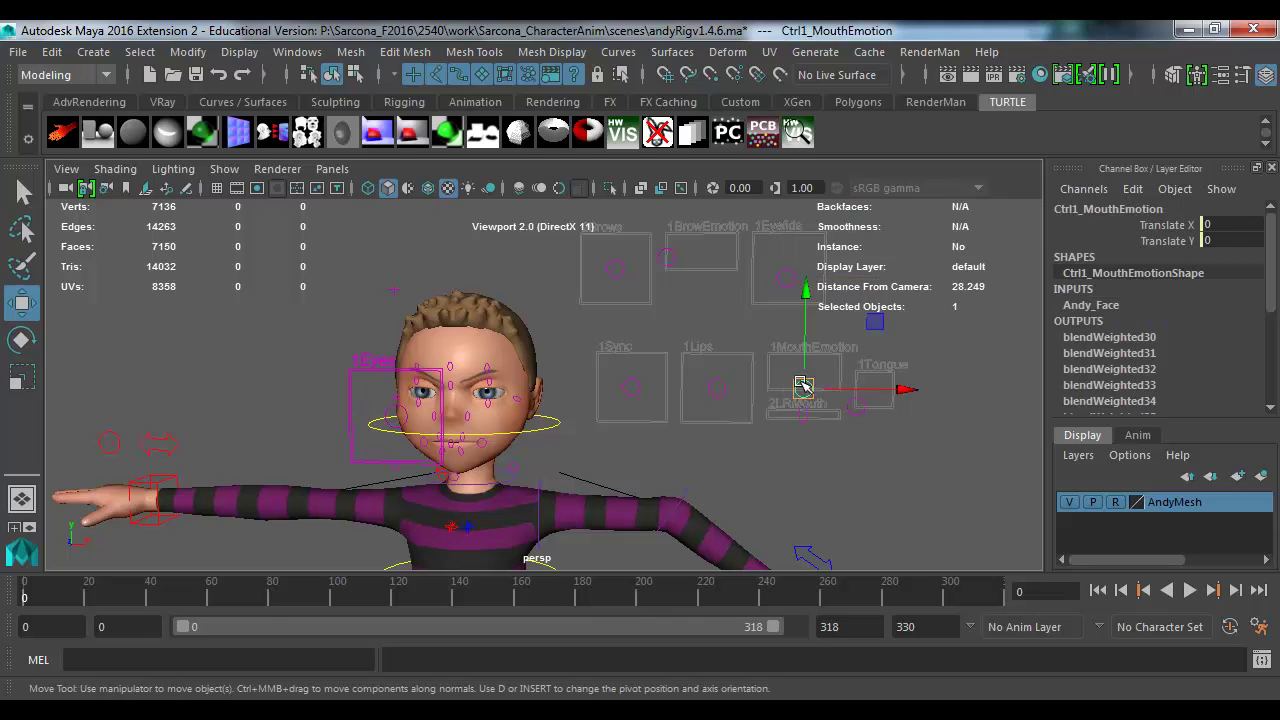
left_click_drag(799, 374, 779, 342)
Step: Move the Tongue slider within its box and set the LRMouth slider to X 1
left_click(853, 418)
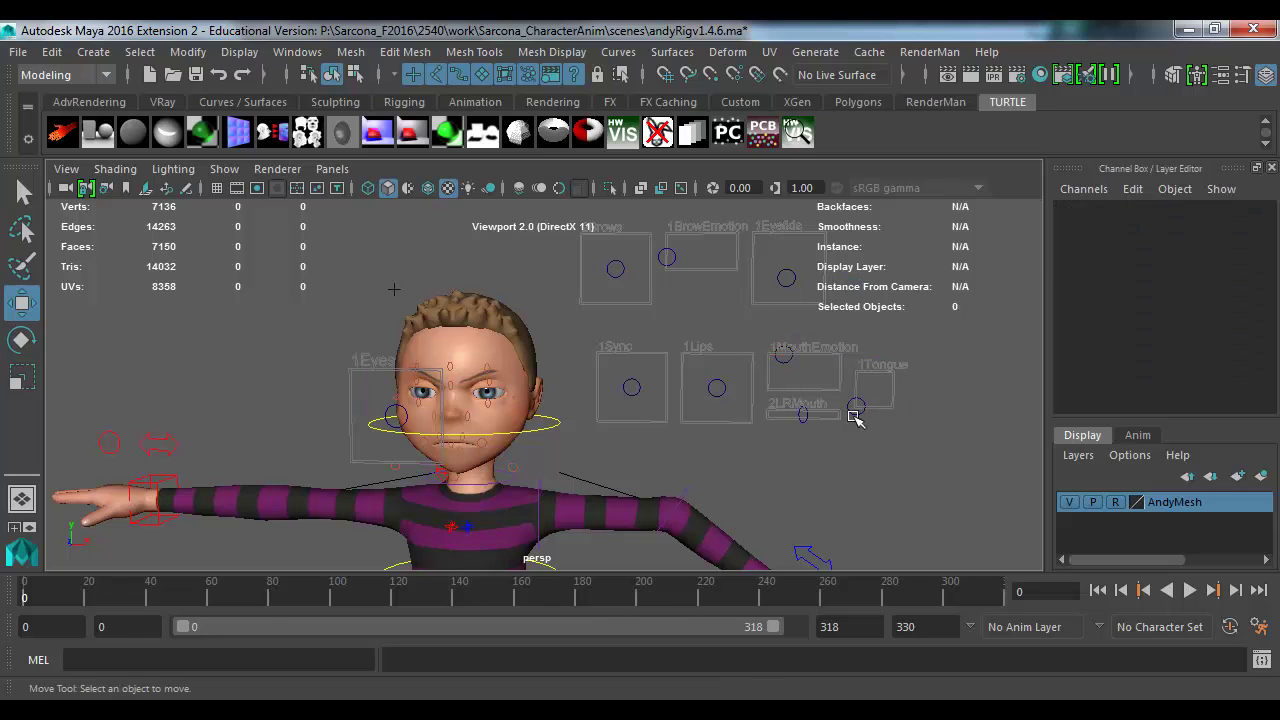
left_click(858, 404)
left_click_drag(858, 404, 890, 418)
left_click(803, 413)
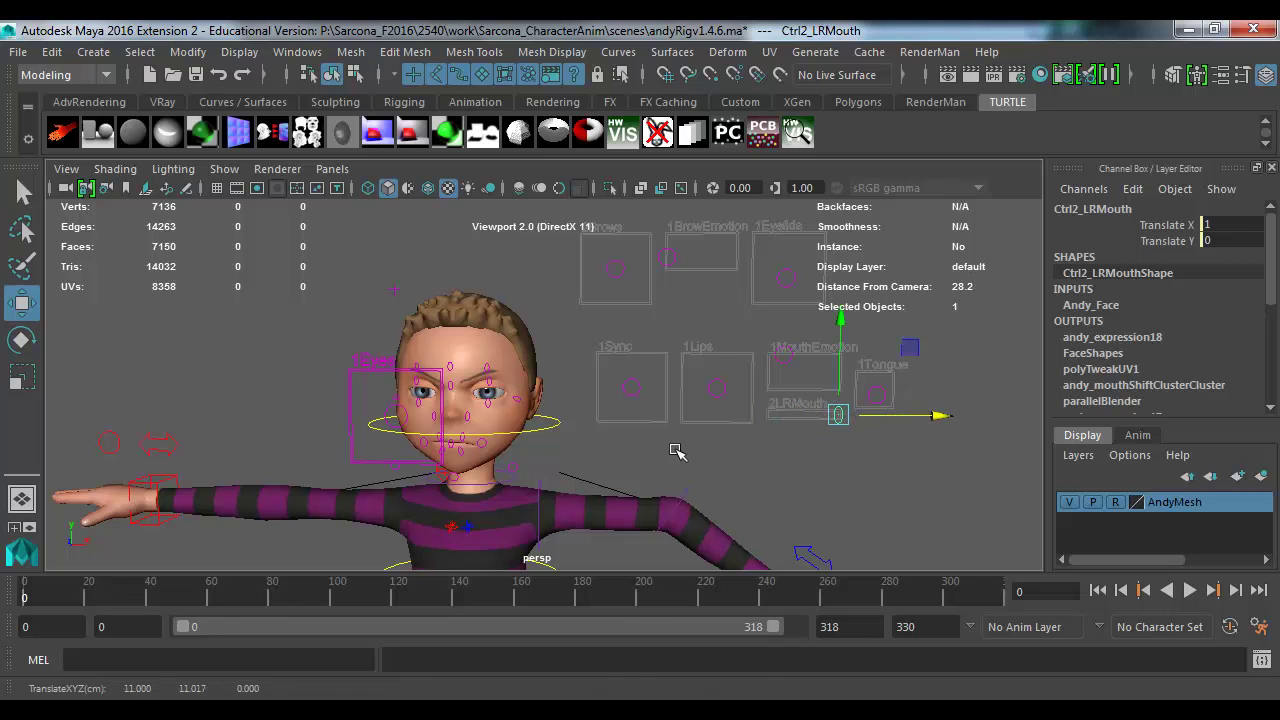
Step: Move the Sync slider to about X 0.47 and Y 0.34 to change the mouth shape
right_click_drag(680, 449, 729, 371, "alt")
left_click(729, 372)
left_click_drag(729, 372, 695, 390)
right_click_drag(695, 390, 660, 410, "alt")
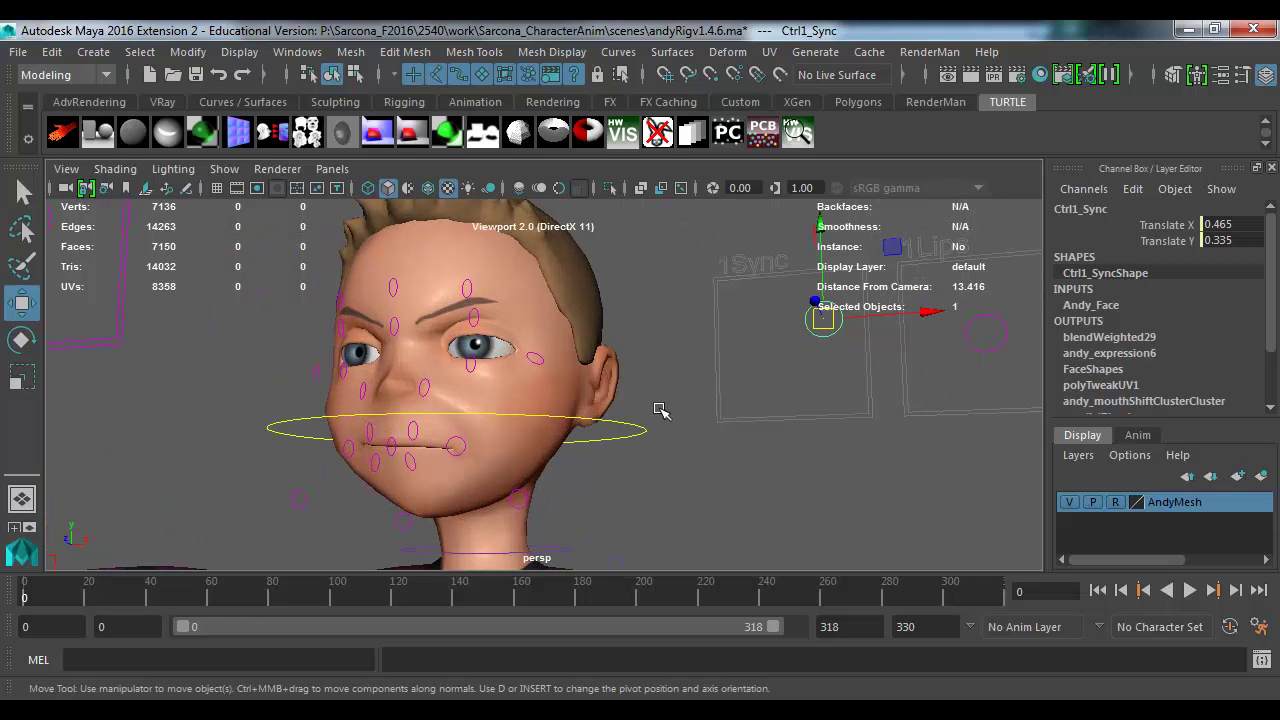
Step: Pull up Andy's left mouth corner with its on-face control to make a one-sided smile
left_click(463, 443)
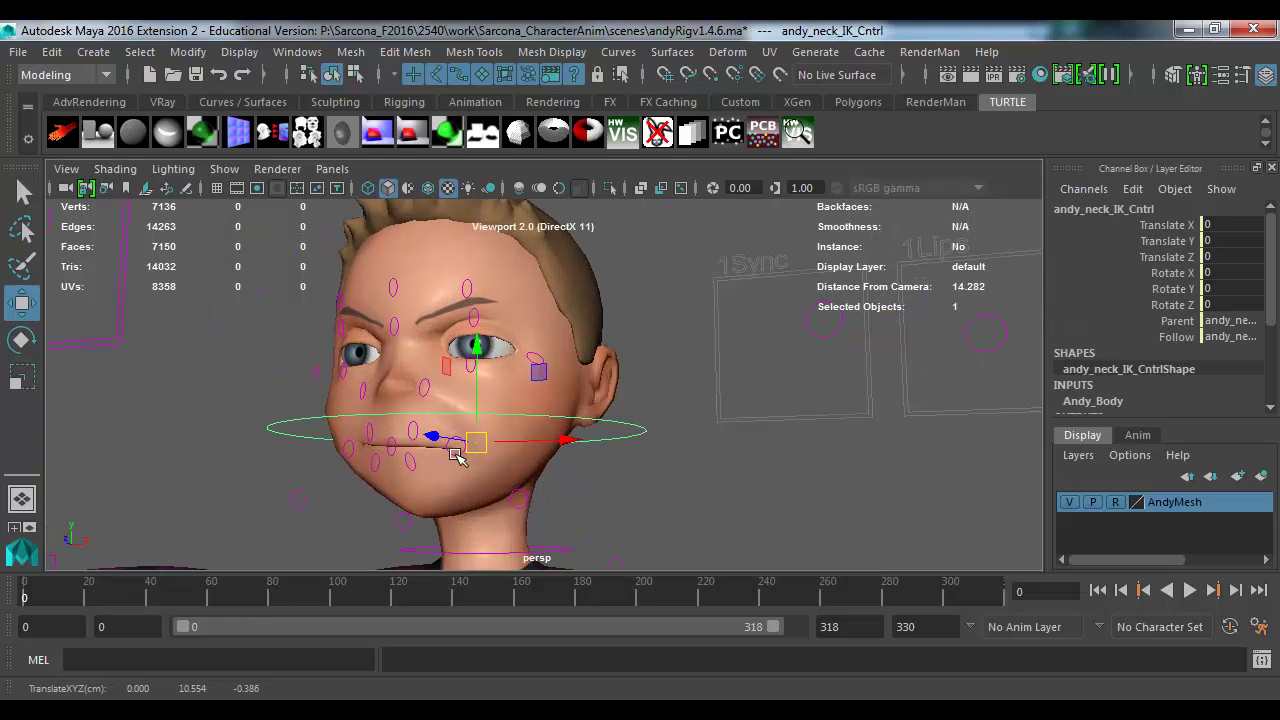
left_click(457, 445)
left_click_drag(457, 443, 575, 440)
Step: Close Andy's left eye into a wink using the on-face lower and upper lid controls
left_click(558, 356)
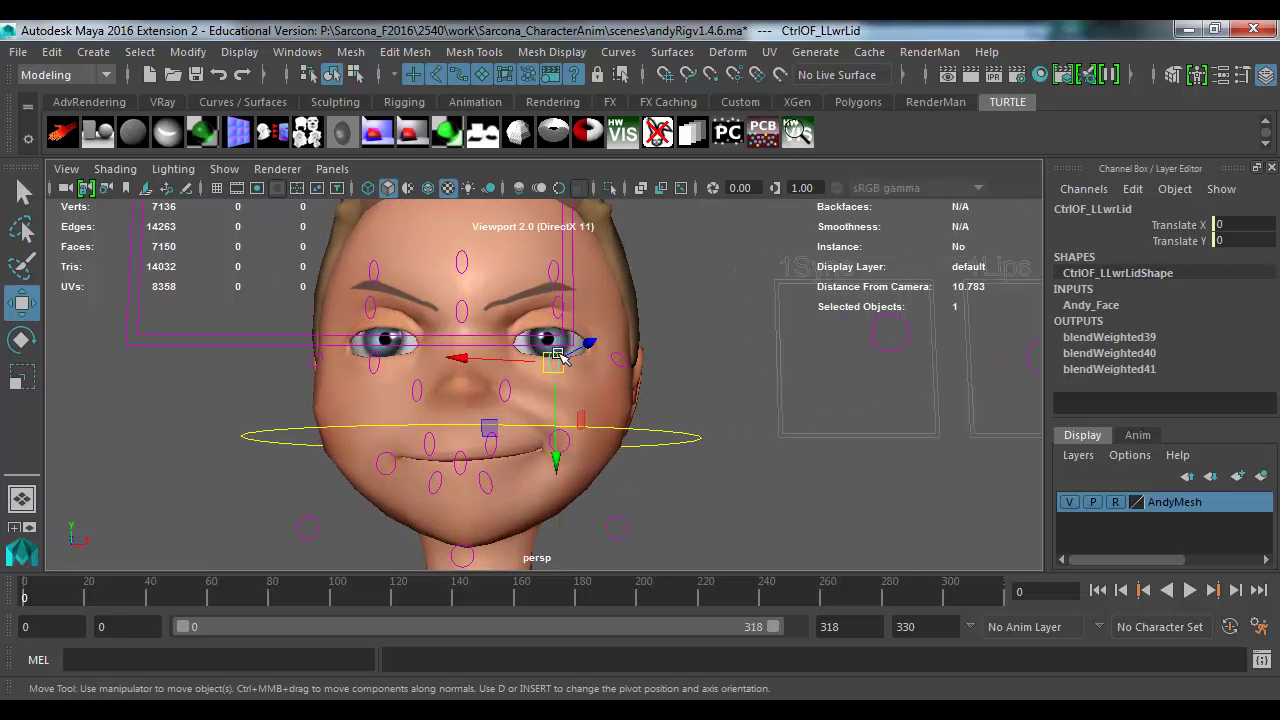
left_click(558, 313)
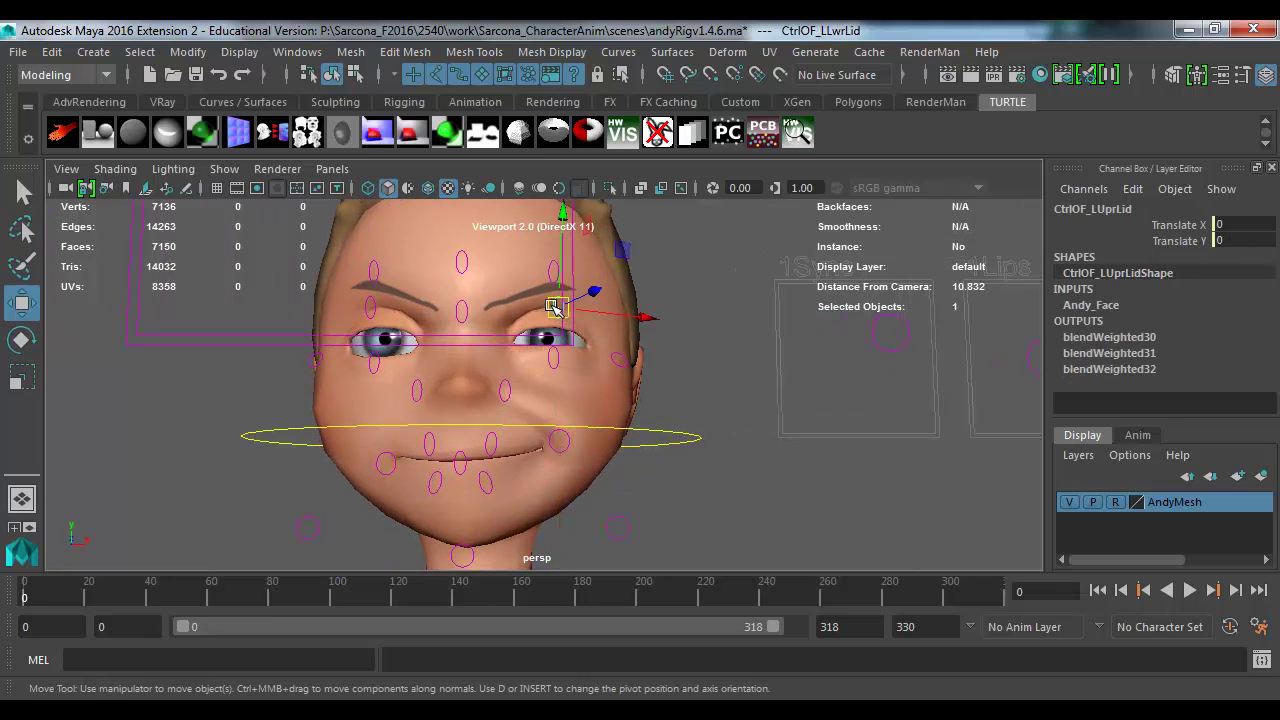
left_click_drag(558, 312, 559, 314)
left_click(691, 386)
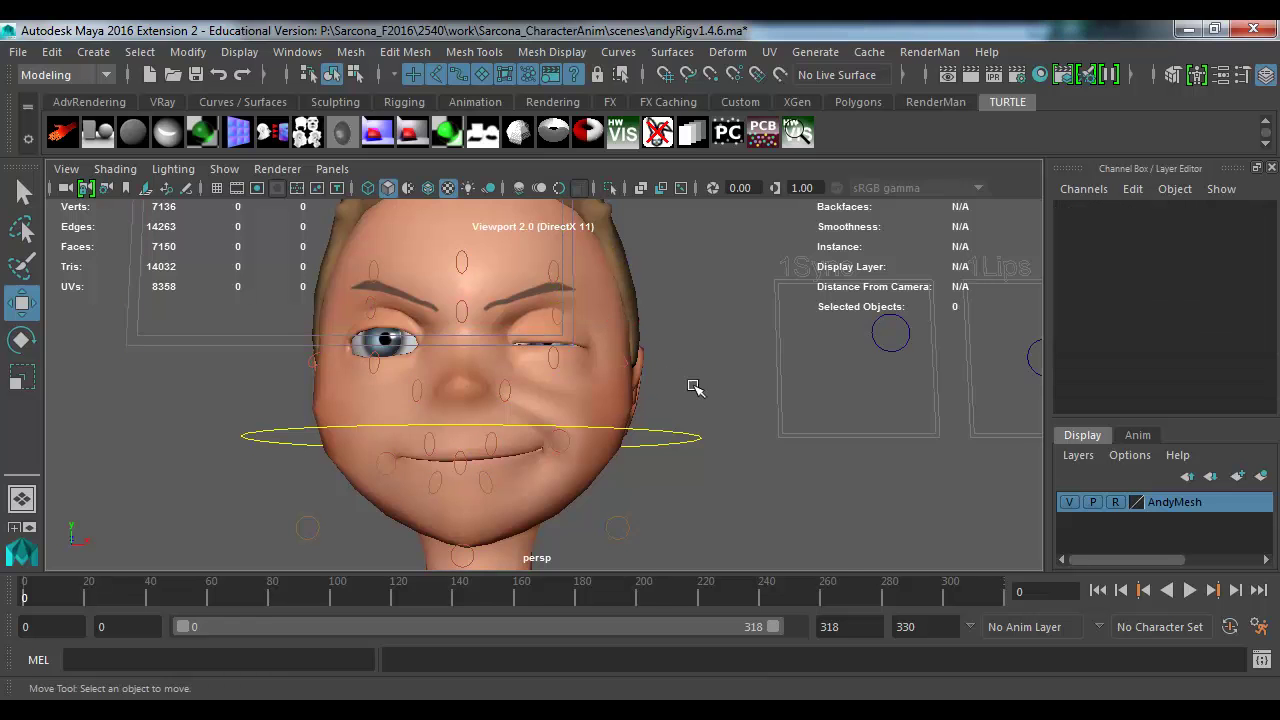
Step: Try moving the Eyes control in front of the face to shift Andy's gaze, and undo the move
scroll(691, 386, "down", 5)
left_click_drag(691, 386, 578, 427, "alt")
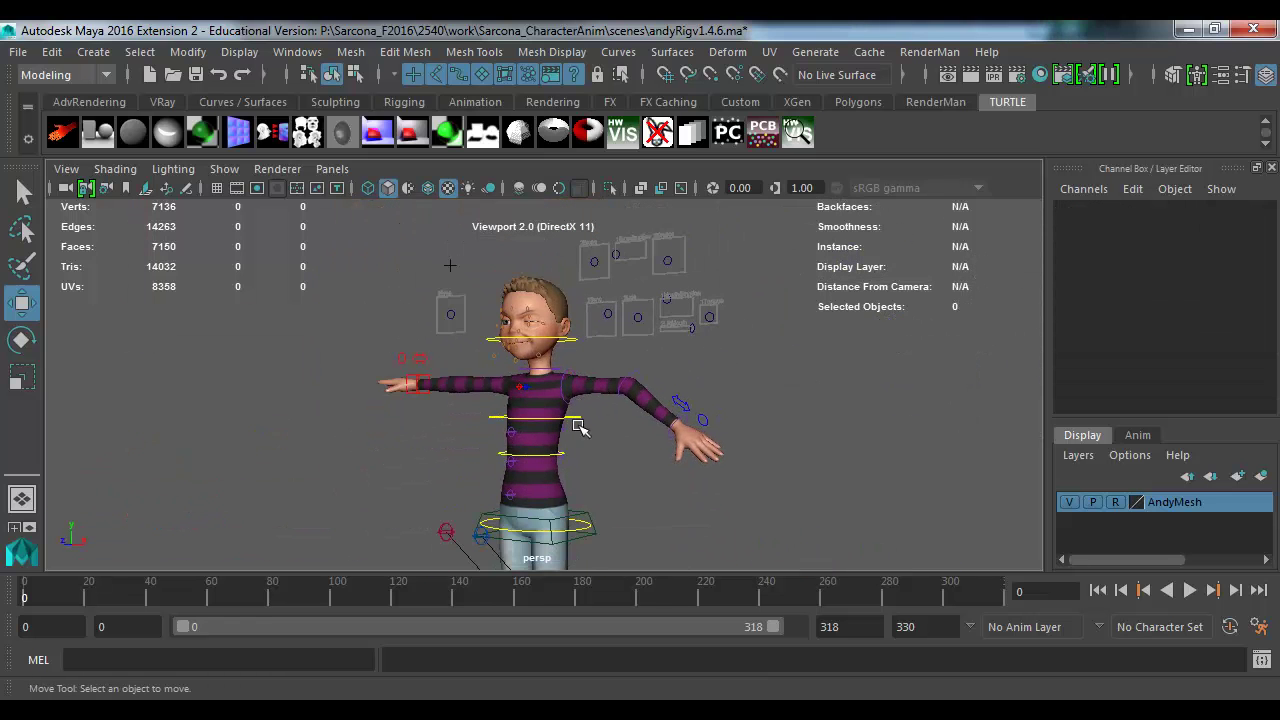
left_click(458, 318)
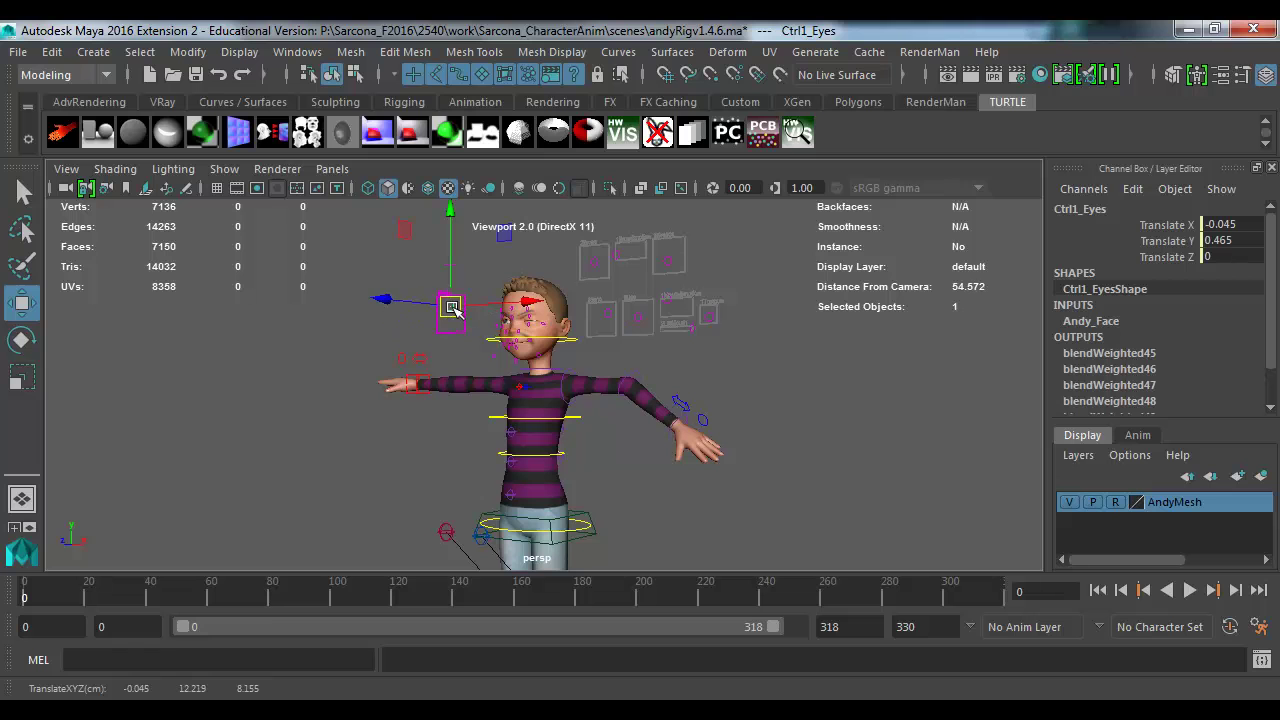
key("ctrl+z")
Step: Switch to Internet Explorer, open youtube.com in a new tab and search it for "andy rig"
key("alt+Tab")
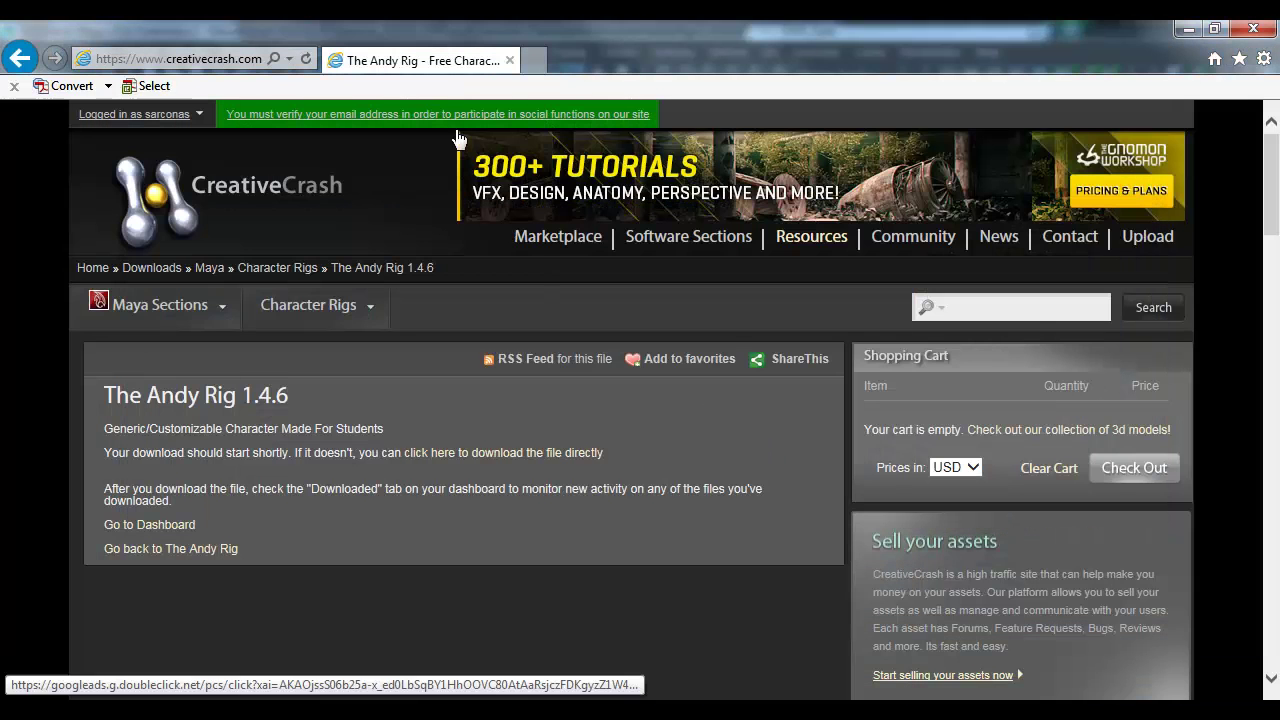
left_click(533, 60)
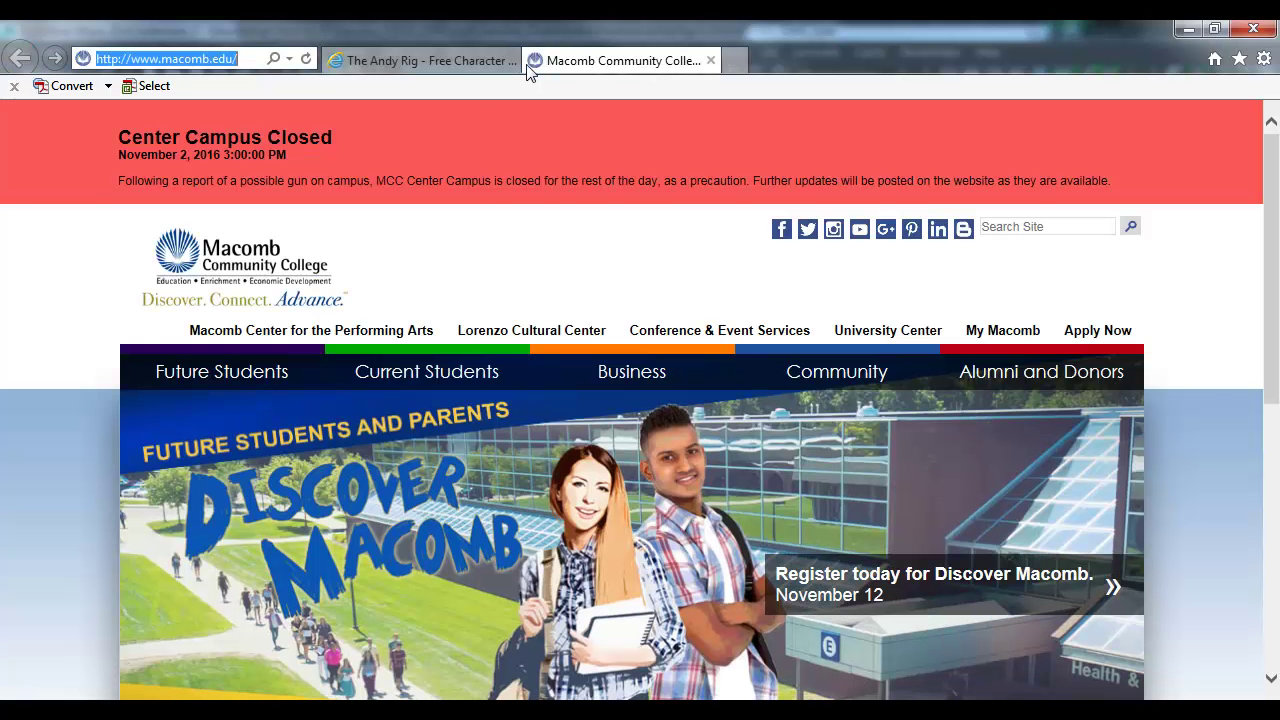
type("youtube.com/")
key("Return")
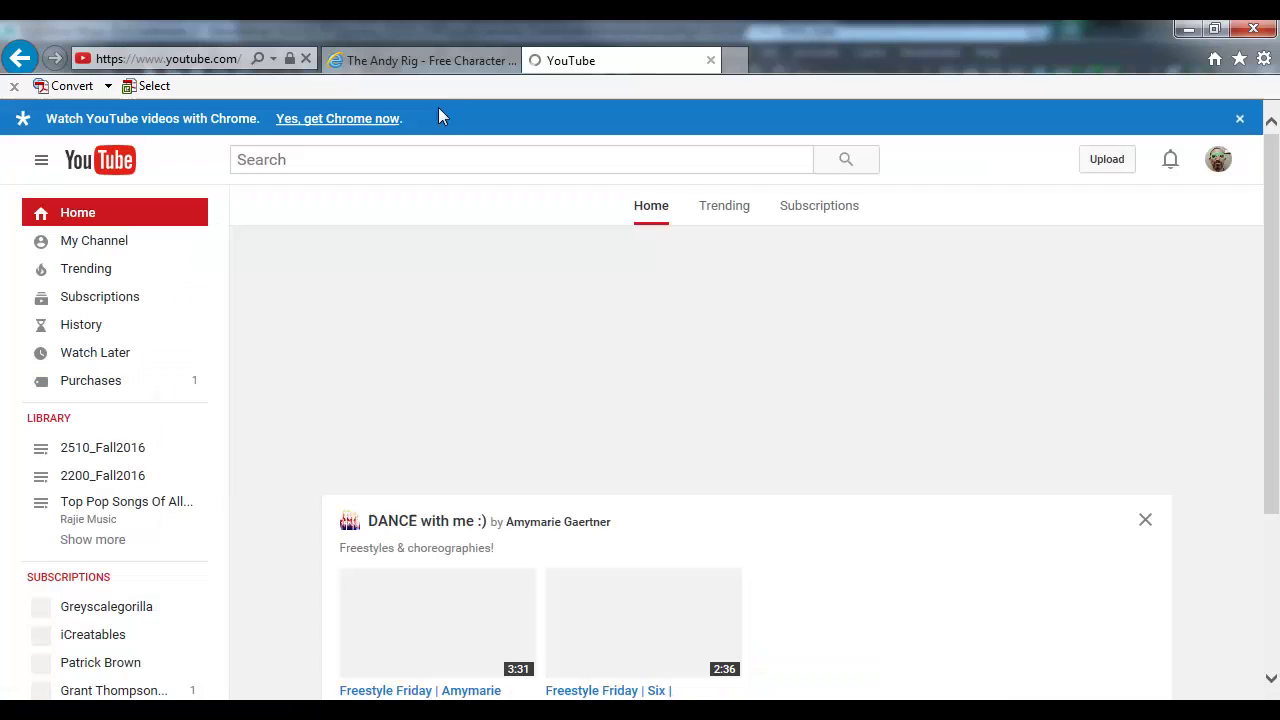
left_click(381, 161)
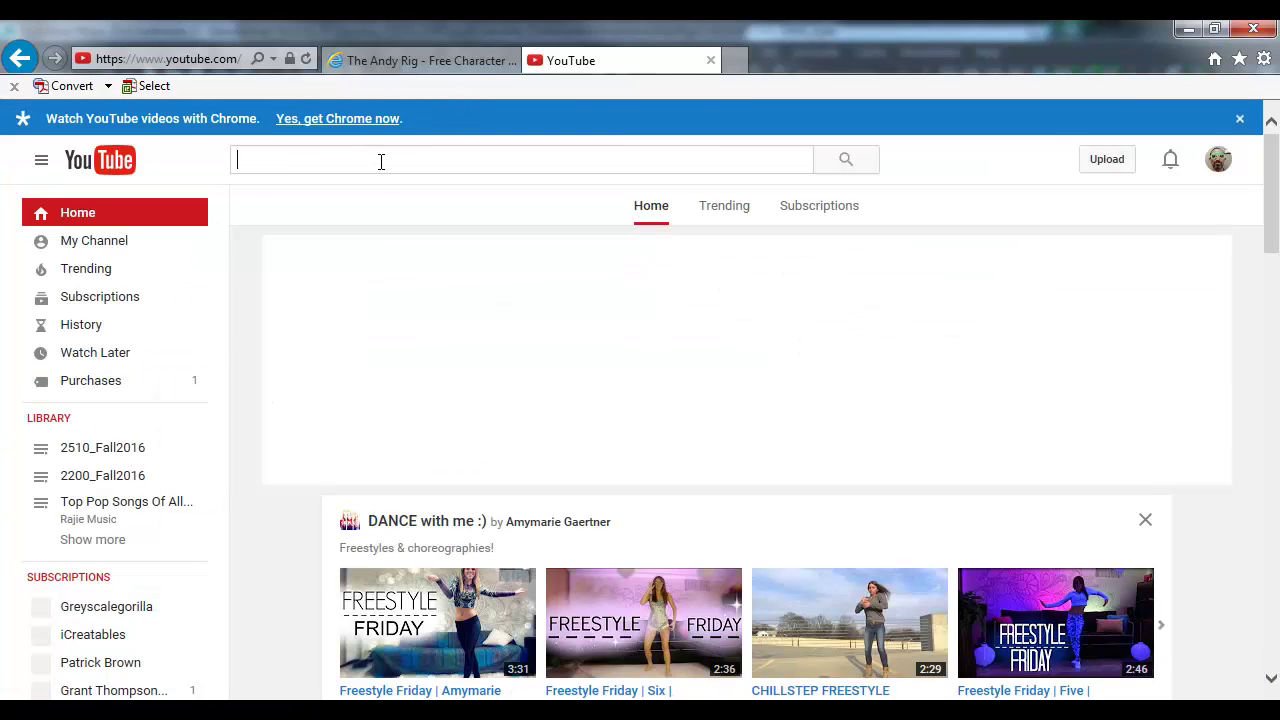
type("andy rig")
key("Return")
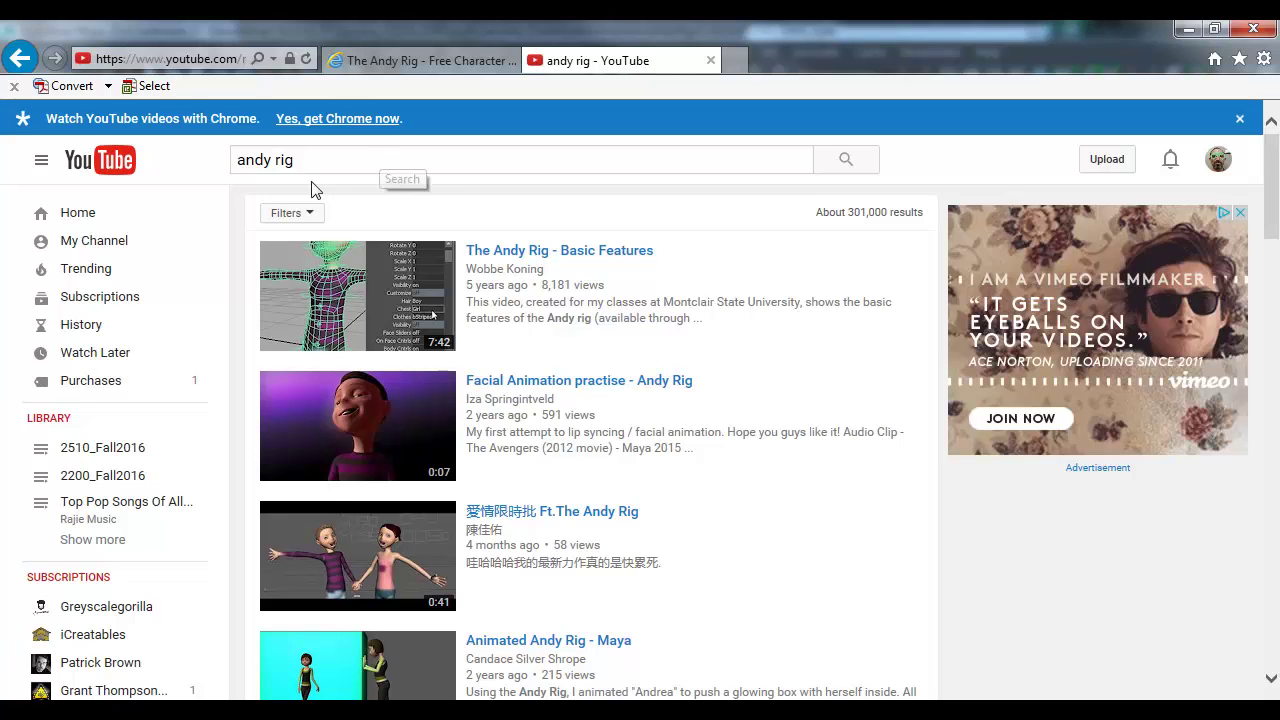
Step: Look through the first two pages of YouTube results for example animations made with the Andy rig
left_click_drag(812, 222, 925, 226)
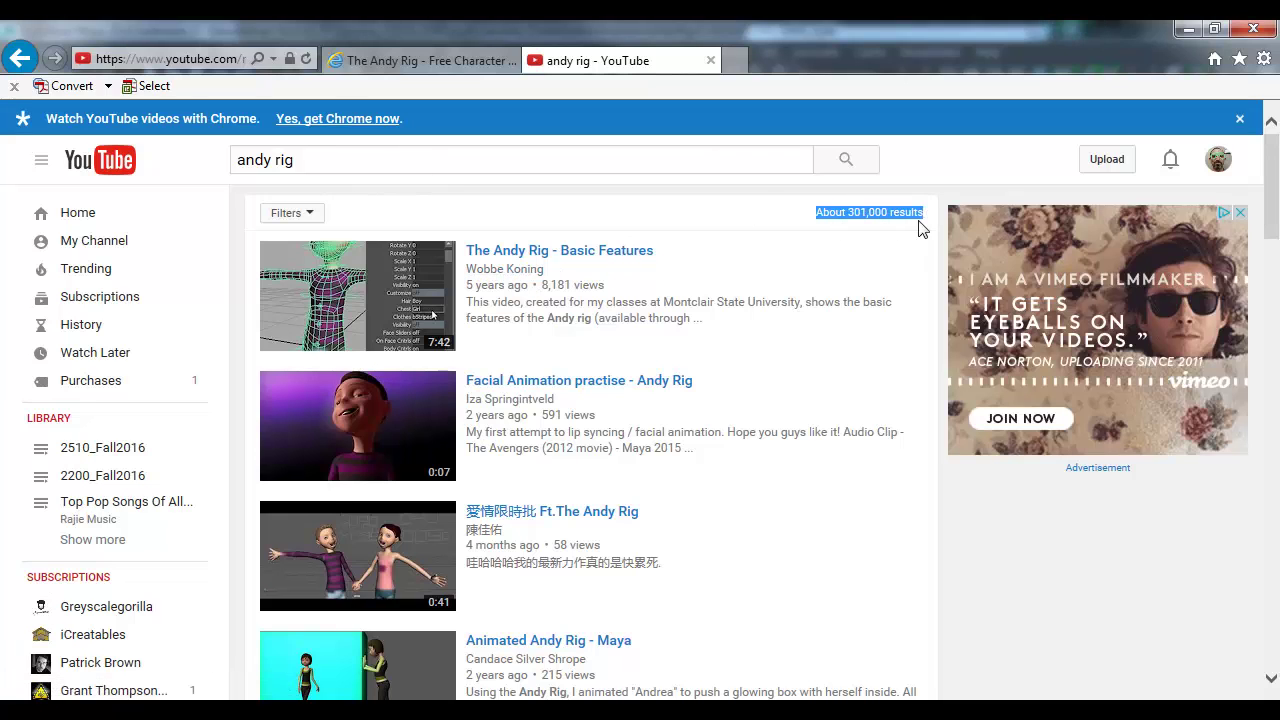
scroll(641, 262, "down", 3)
scroll(646, 300, "down", 10)
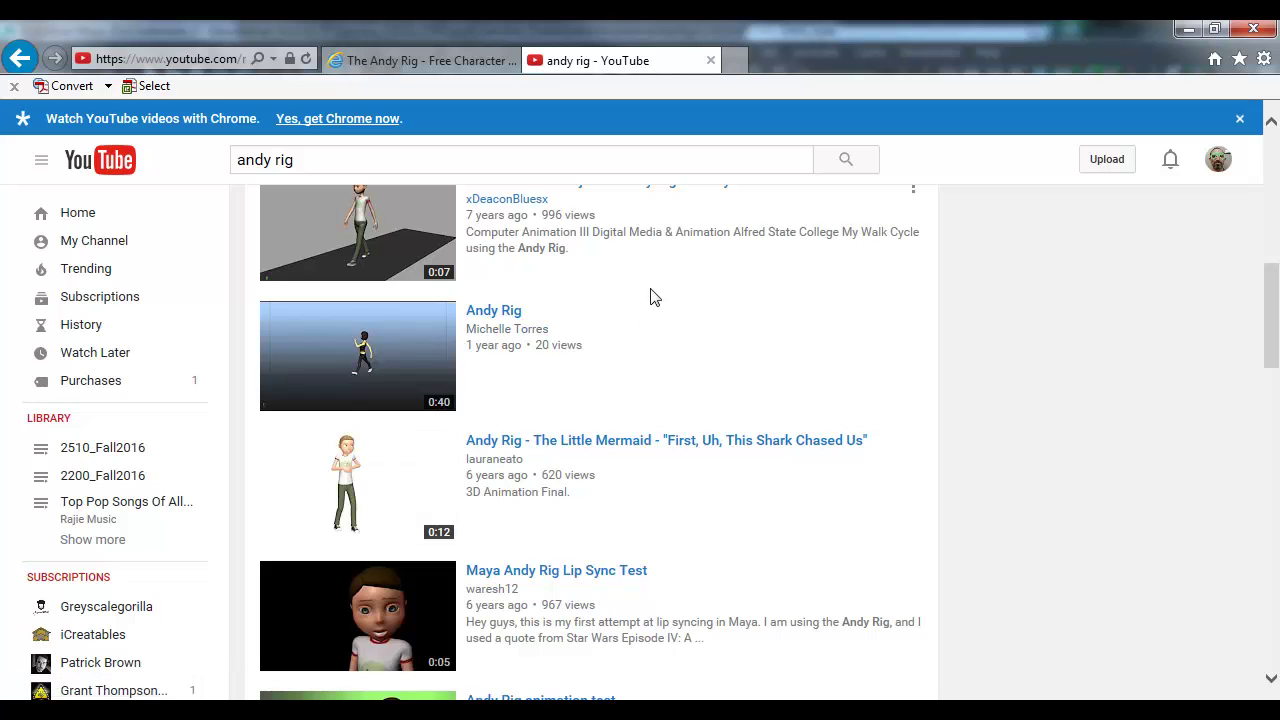
scroll(660, 295, "down", 7)
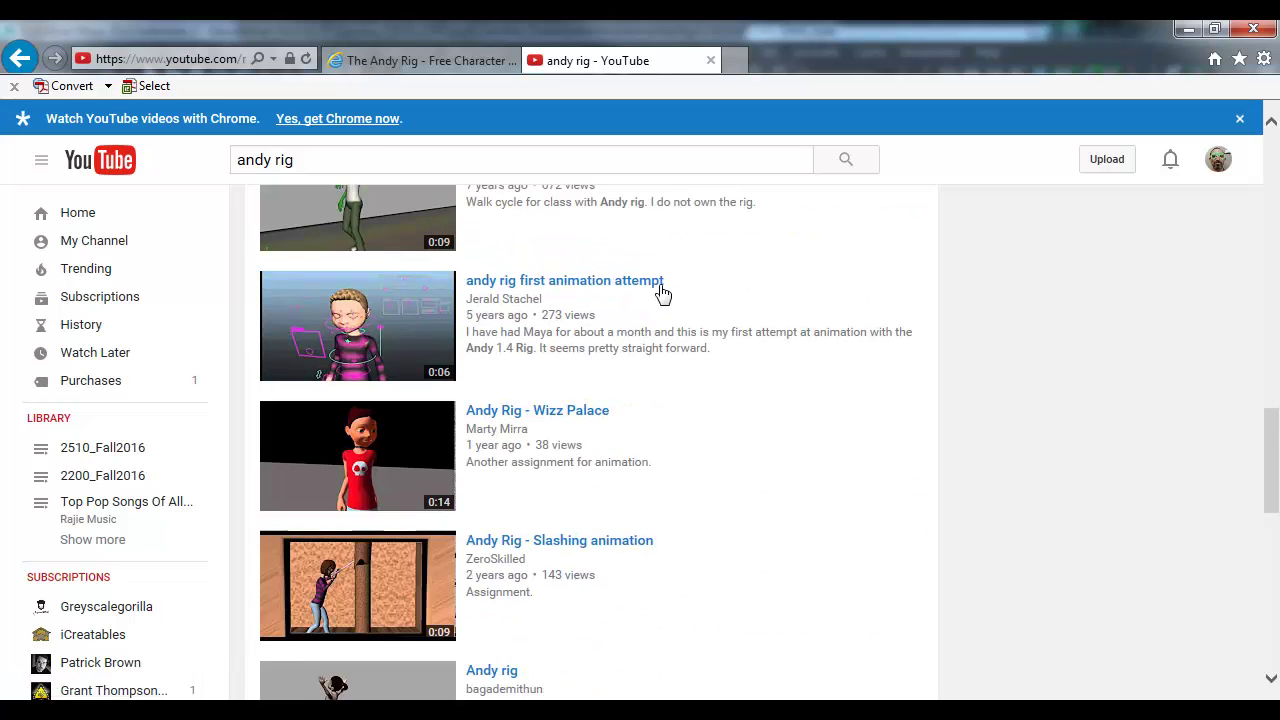
scroll(645, 305, "down", 4)
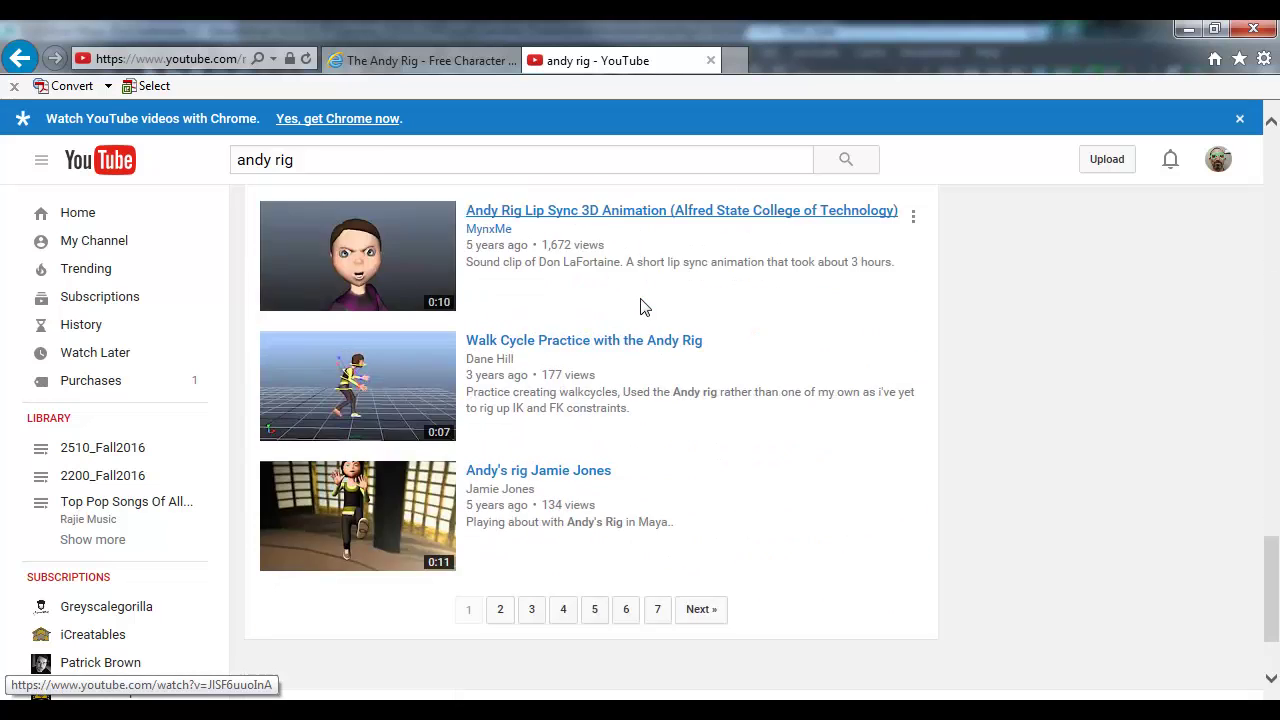
left_click(502, 512)
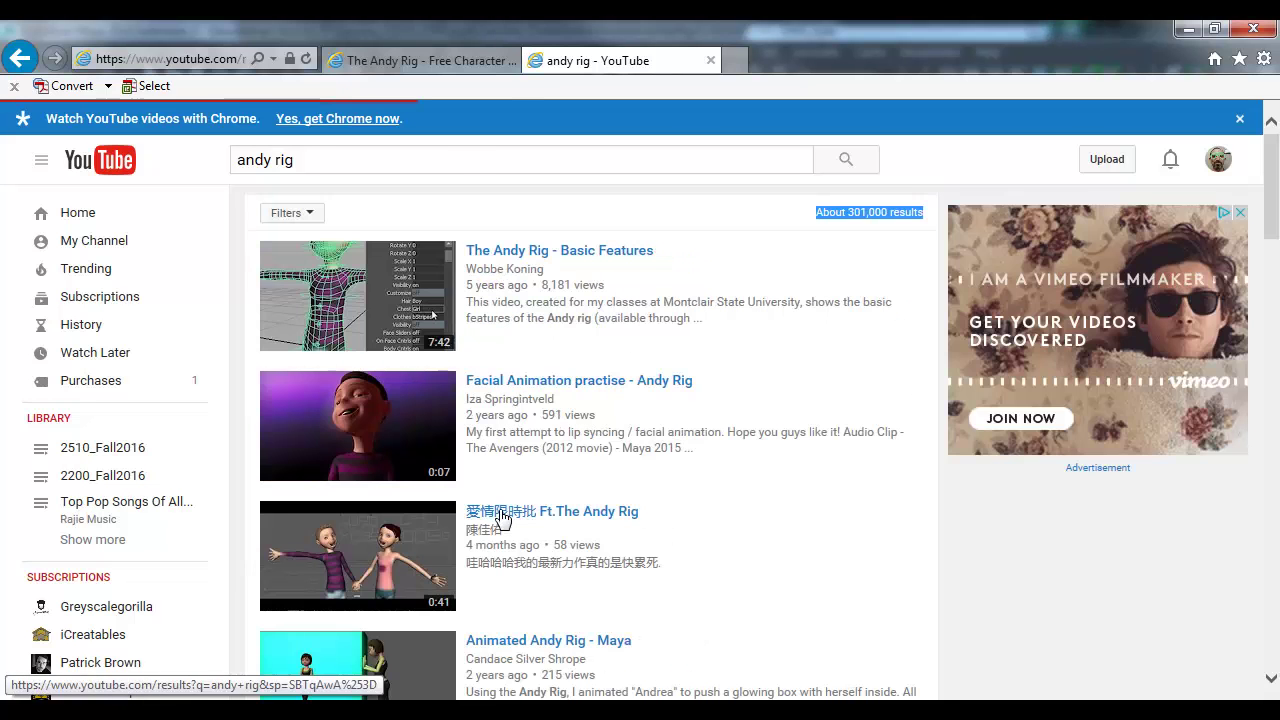
scroll(516, 466, "down", 1)
scroll(516, 466, "down", 12)
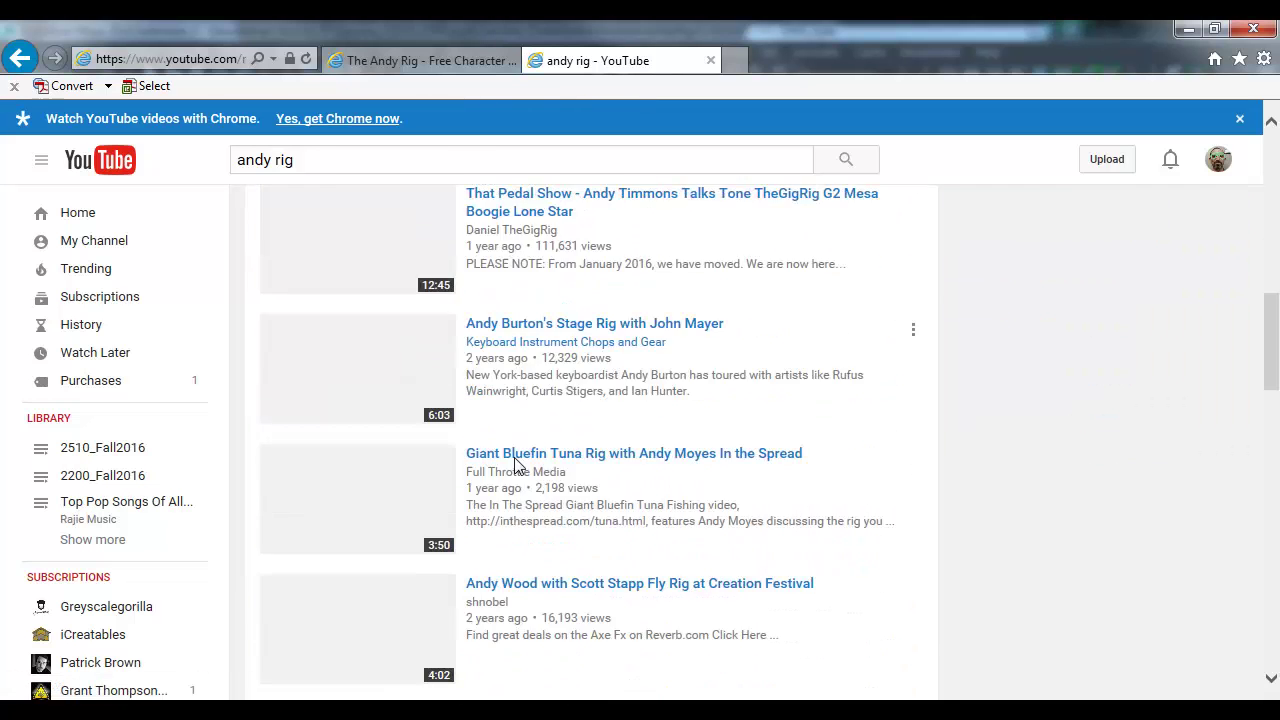
scroll(519, 462, "down", 7)
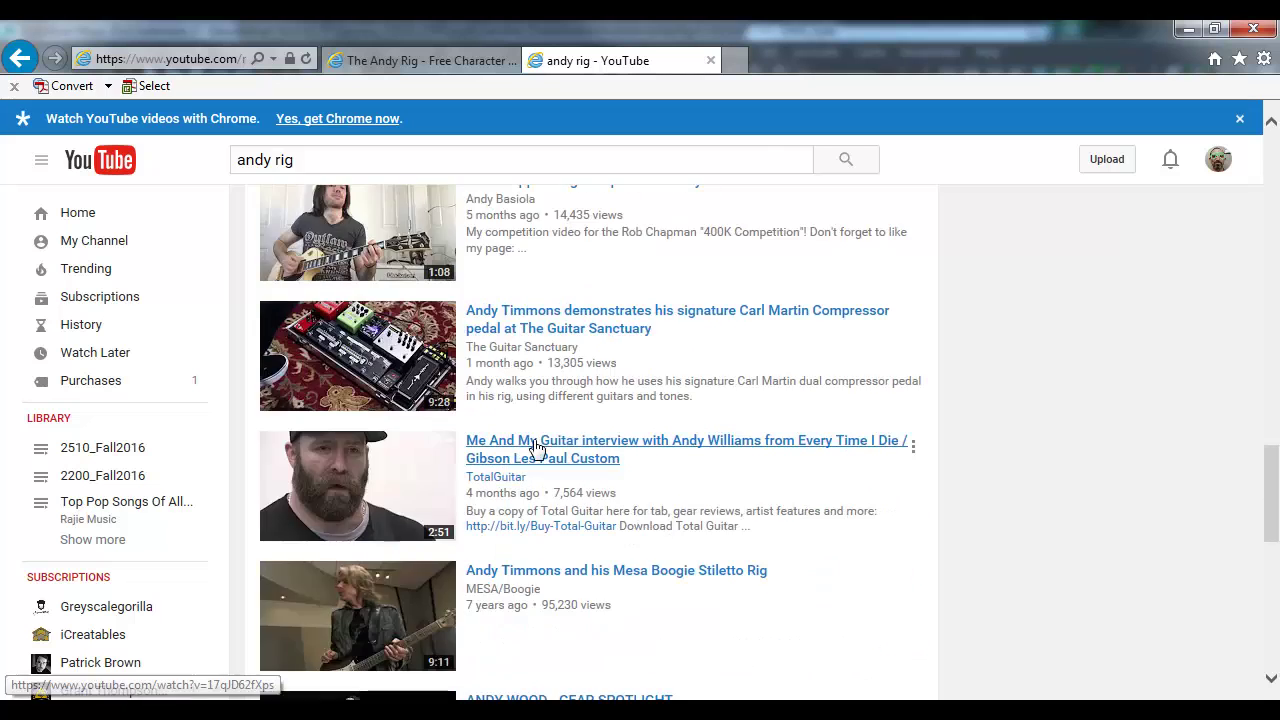
Step: Switch back to Maya, deselect the Eyes control and view the posed Andy rig from another angle
key("alt+Tab")
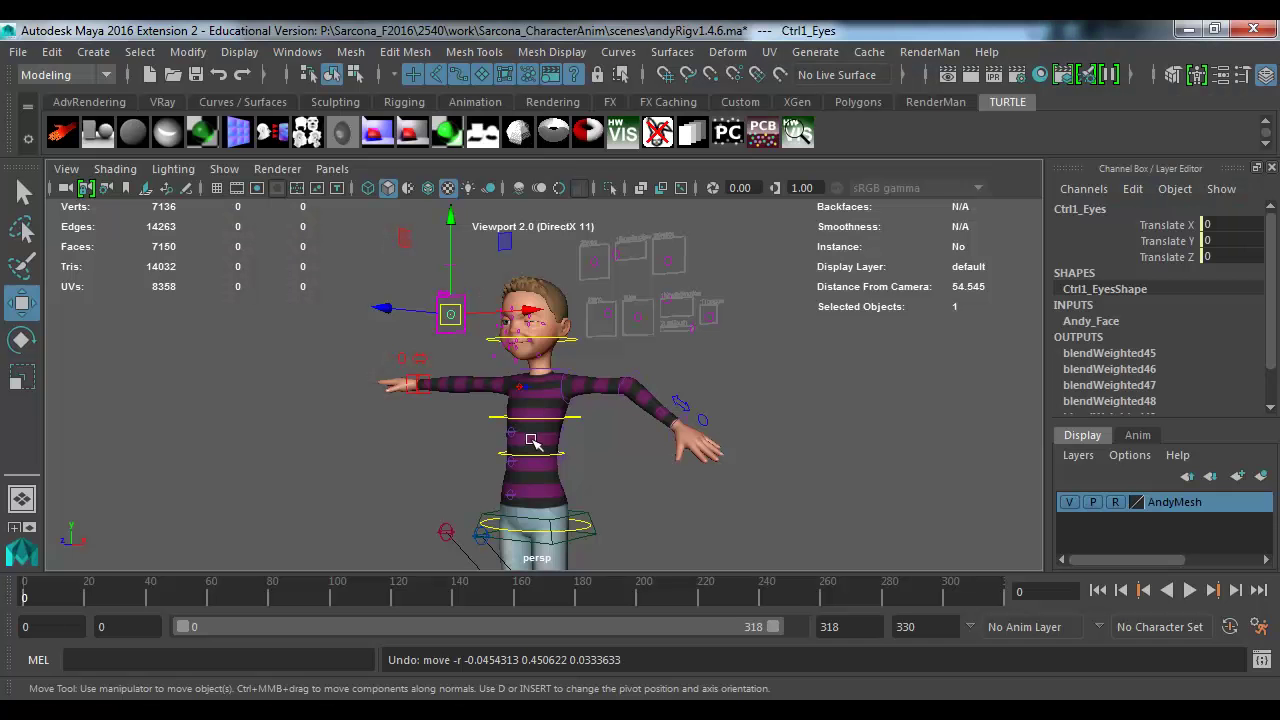
left_click(740, 379)
left_click_drag(789, 423, 663, 423, "alt")
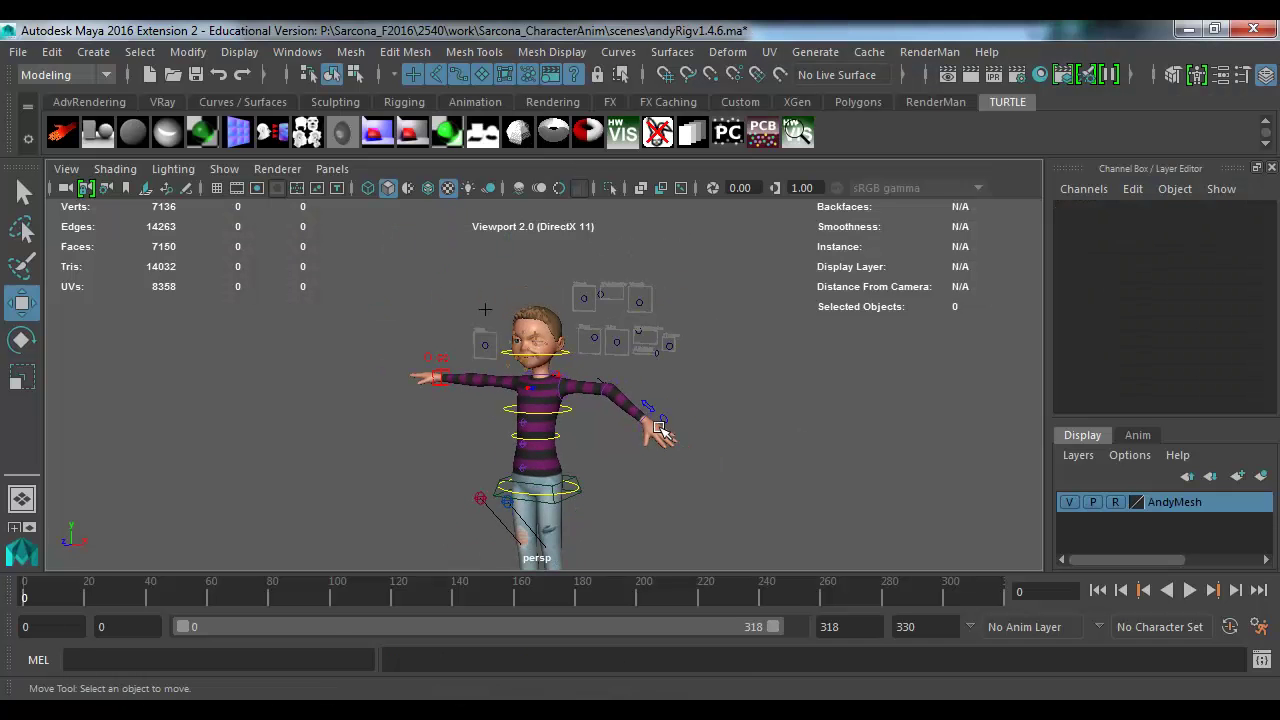
Step: Switch to Internet Explorer and run a web search for "animation mentor rig" in a new tab
key("alt+Tab")
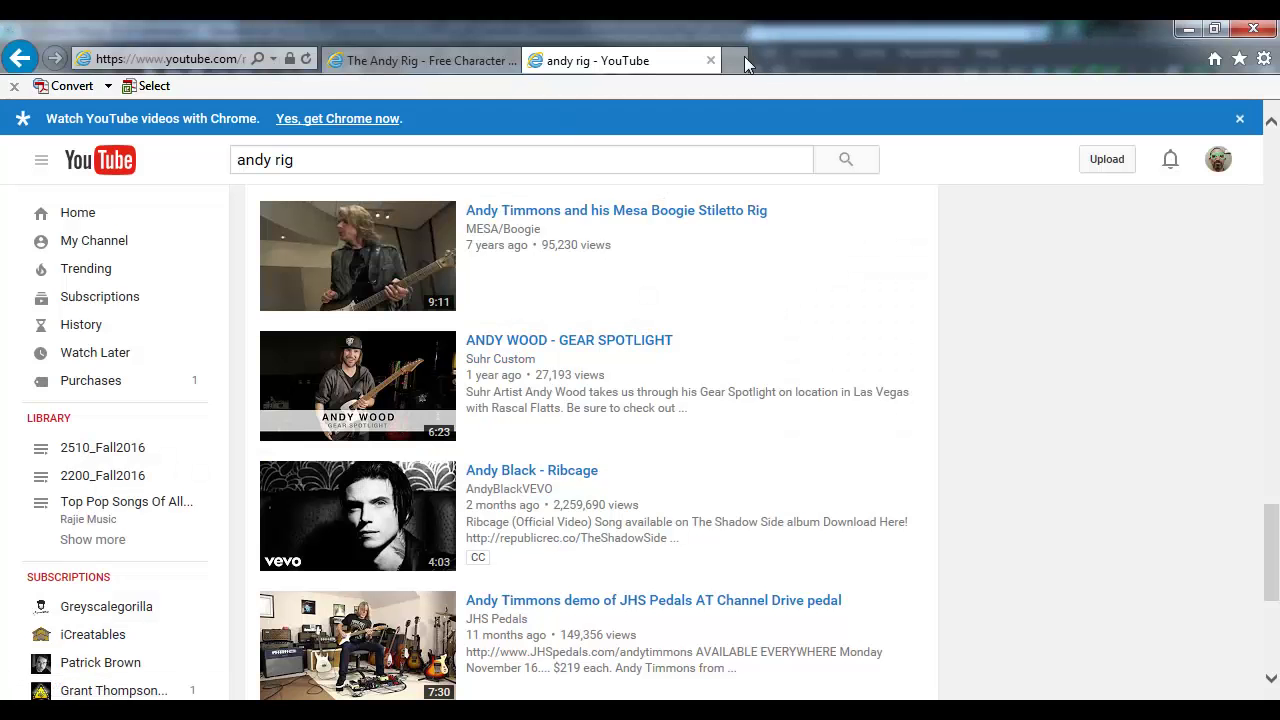
left_click(742, 60)
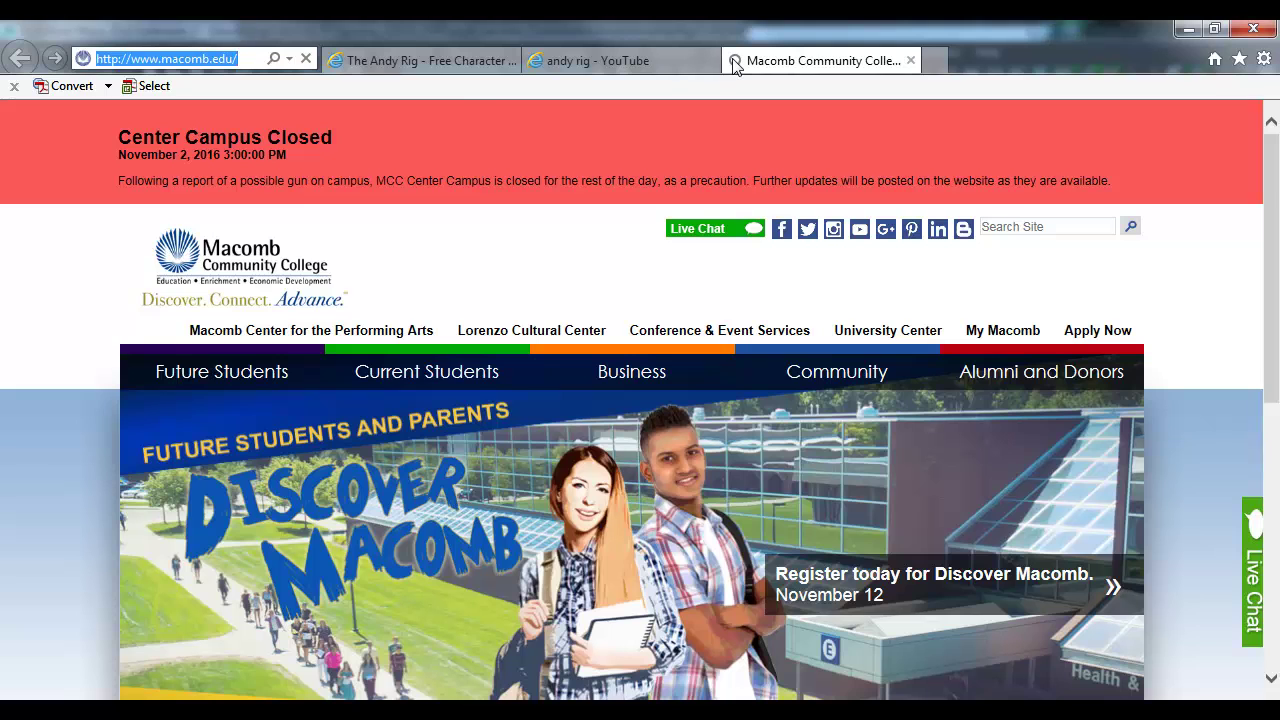
type("animation mentor rig")
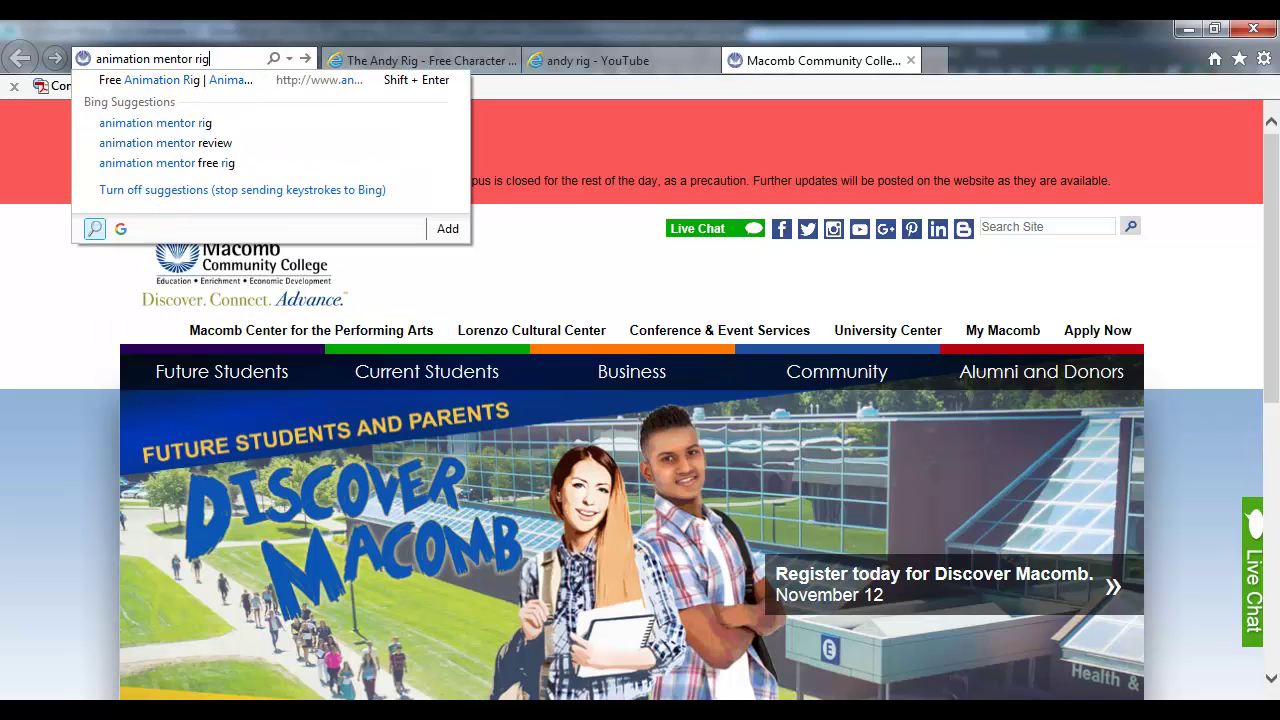
key("Return")
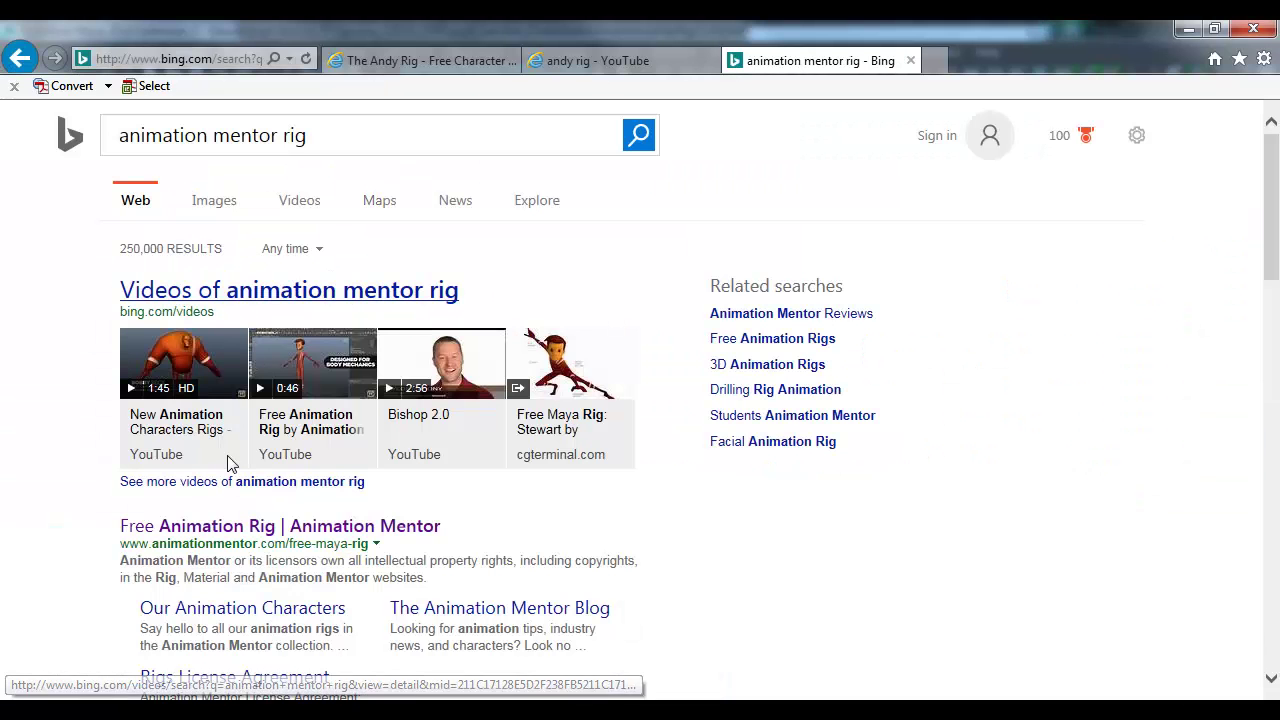
Step: Preview the Stewart rig among the search results for Animation Mentor rigs and switch back to Maya
left_click(238, 533)
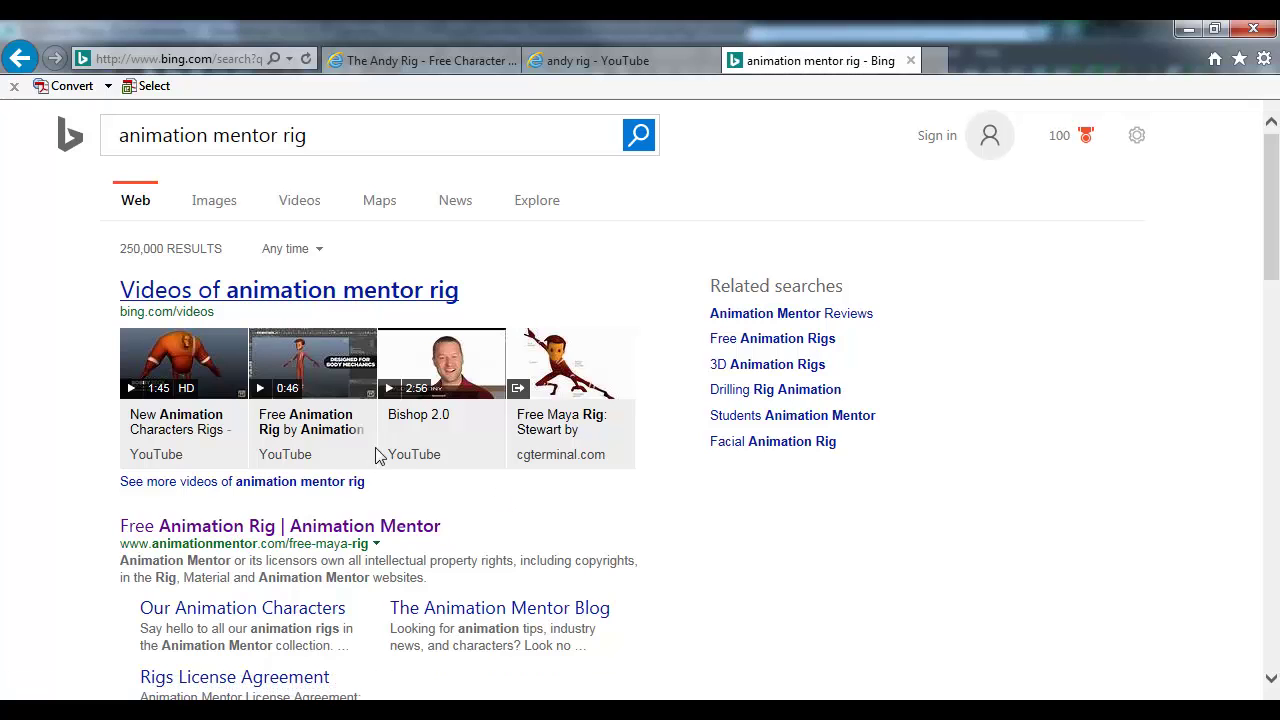
left_click_drag(128, 566, 440, 586)
mouse_move(568, 383)
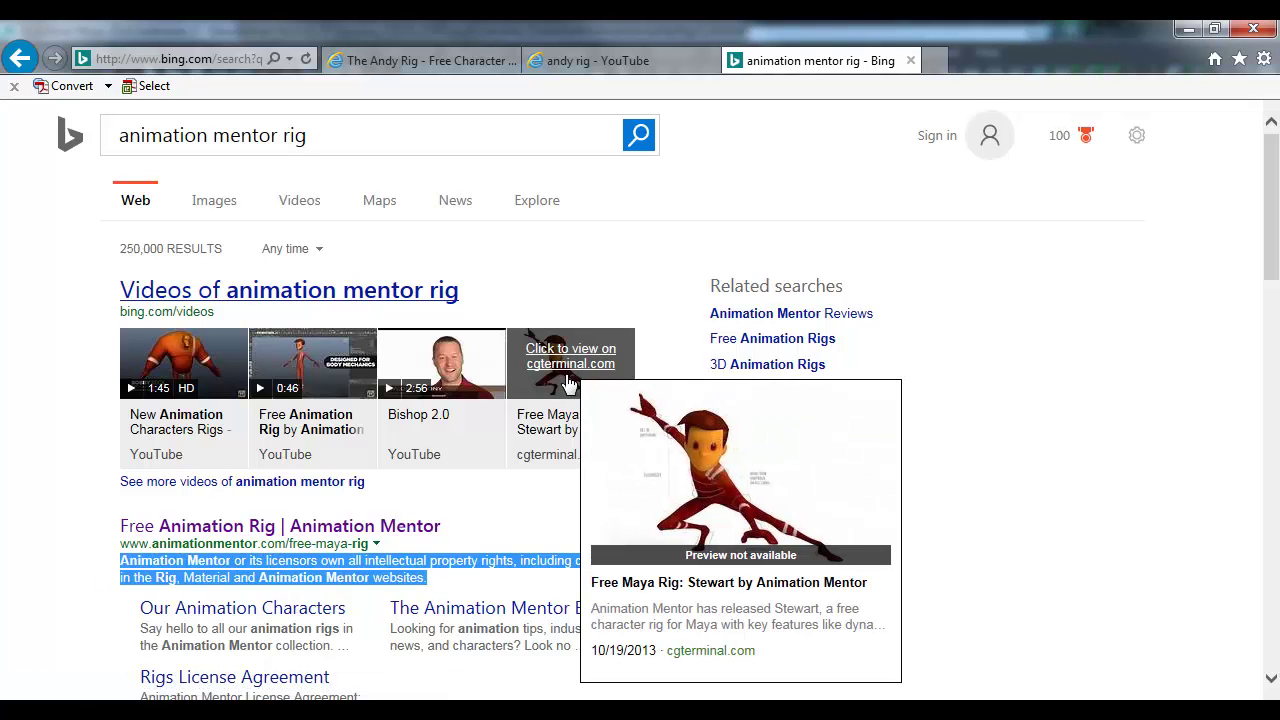
left_click(568, 383)
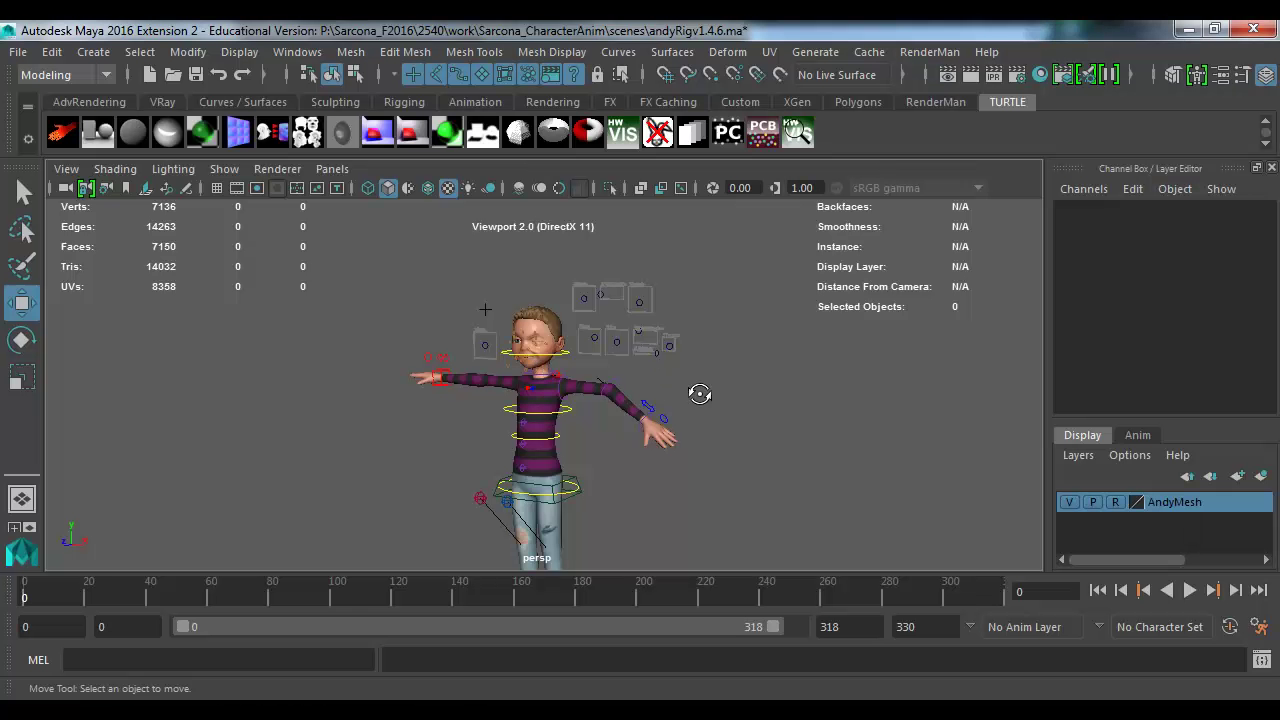
Step: Discard the unsaved Andy rig scene and open Homer_simpson_V01.mb from the project's scenes folder
left_click_drag(699, 394, 686, 443, "alt")
scroll(703, 426, "up", 3)
scroll(692, 453, "down", 3)
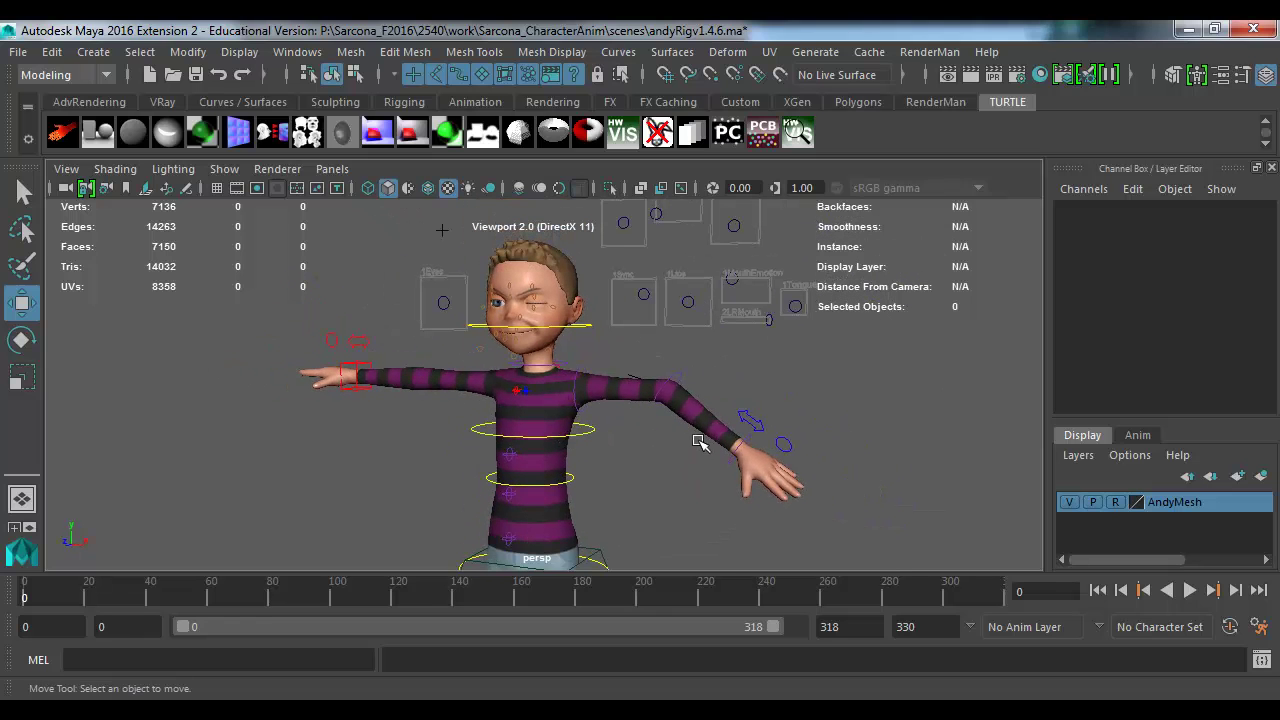
key("ctrl+n")
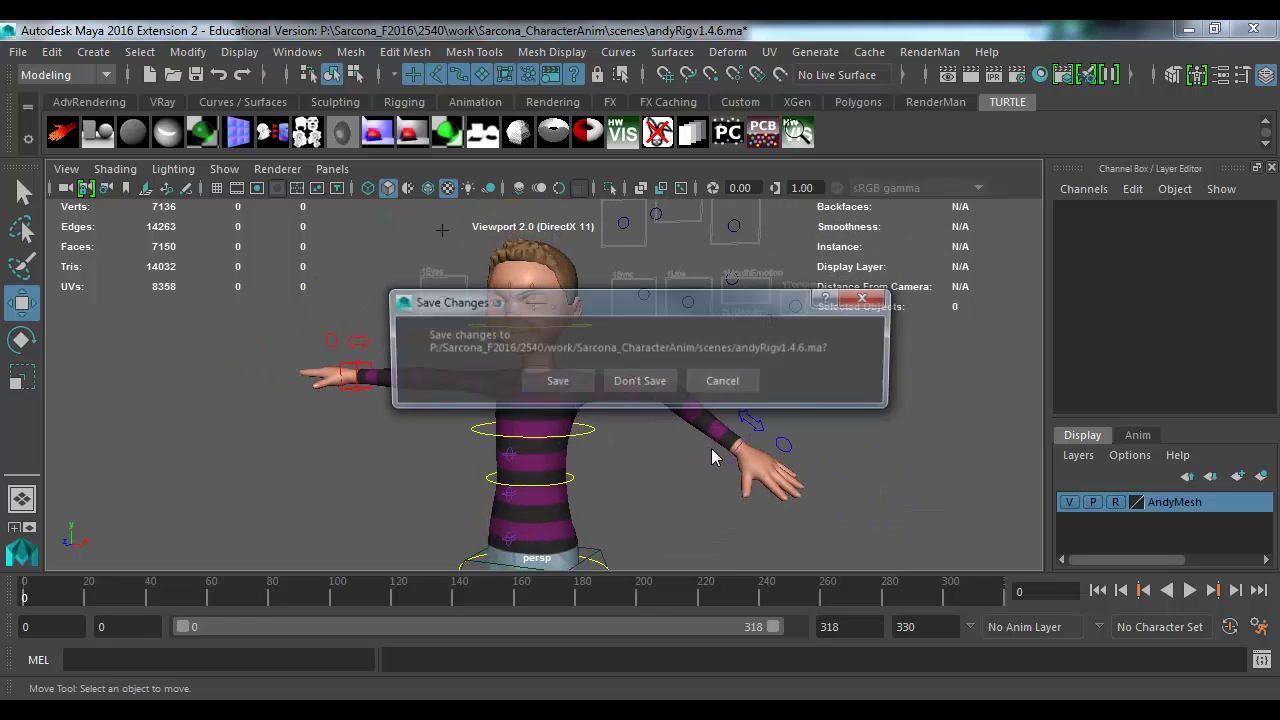
left_click(640, 380)
left_click(18, 52)
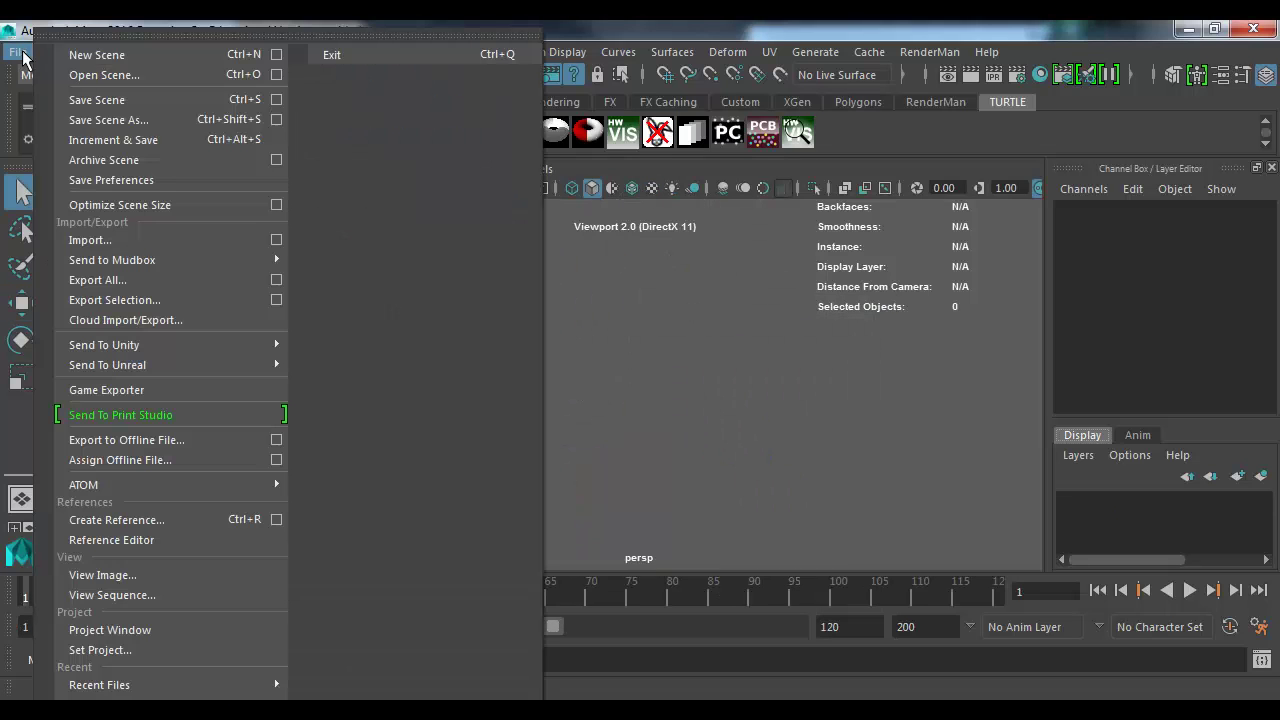
left_click(135, 70)
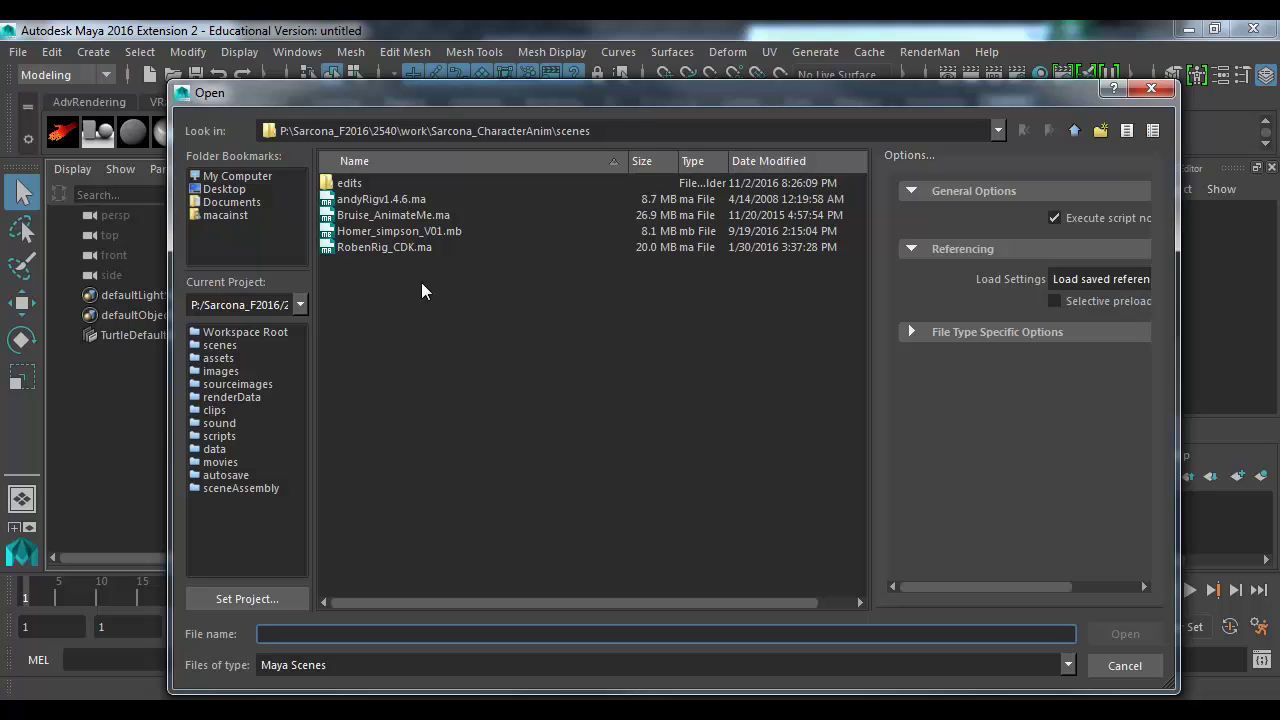
double_click(412, 232)
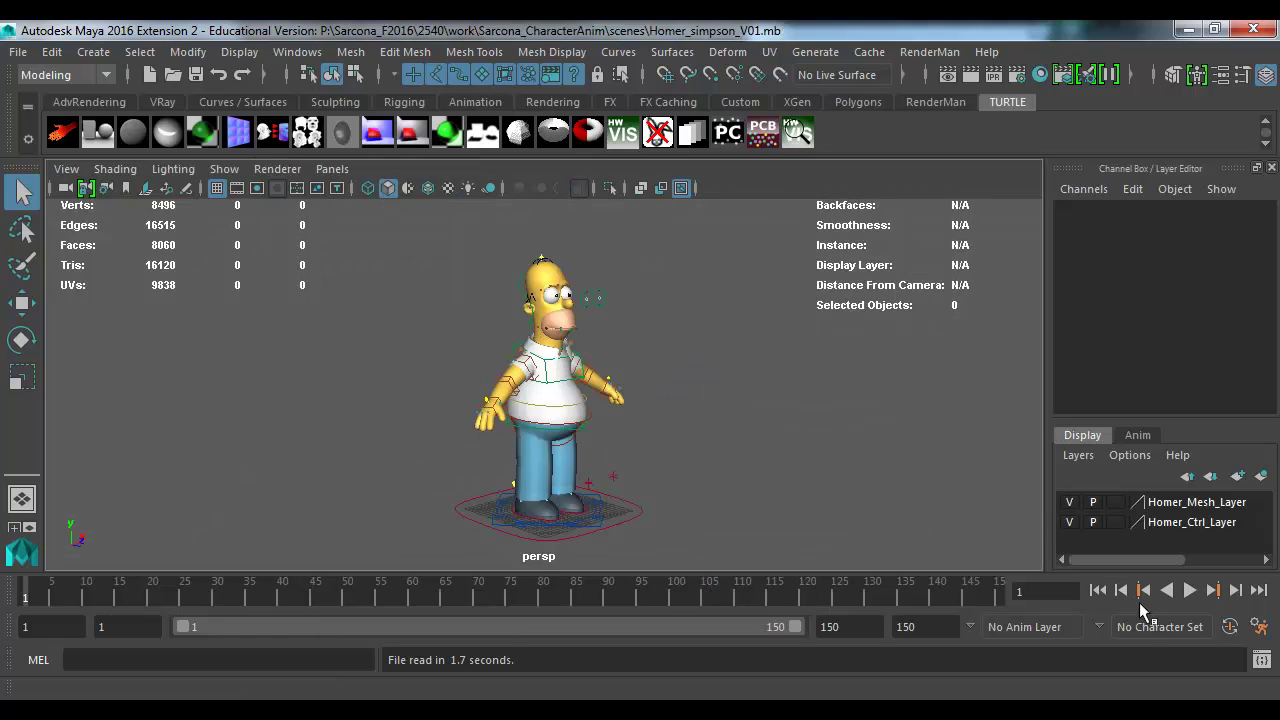
Step: Check the character set list and inspect the Homer rig's head, torso, arms and legs up close
left_click(1101, 627)
left_click(796, 466)
left_click_drag(793, 466, 553, 425, "alt")
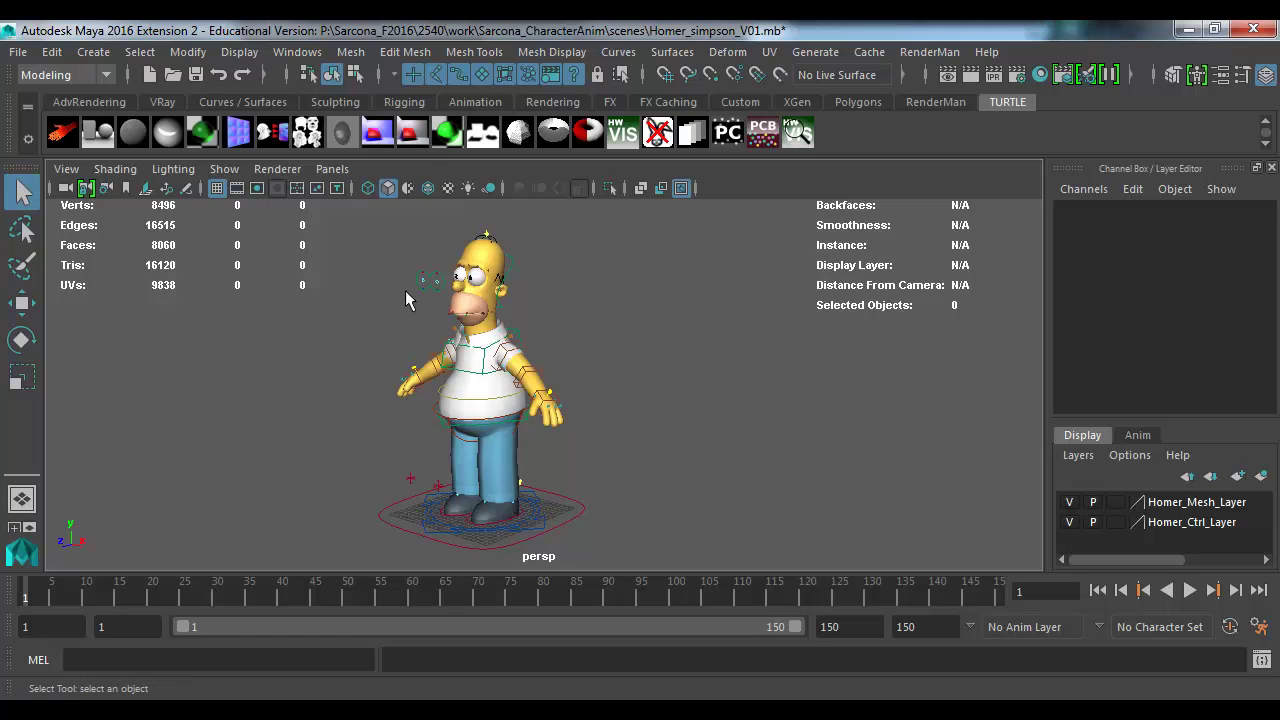
right_click_drag(406, 298, 720, 349, "alt")
middle_click_drag(720, 349, 582, 220, "alt")
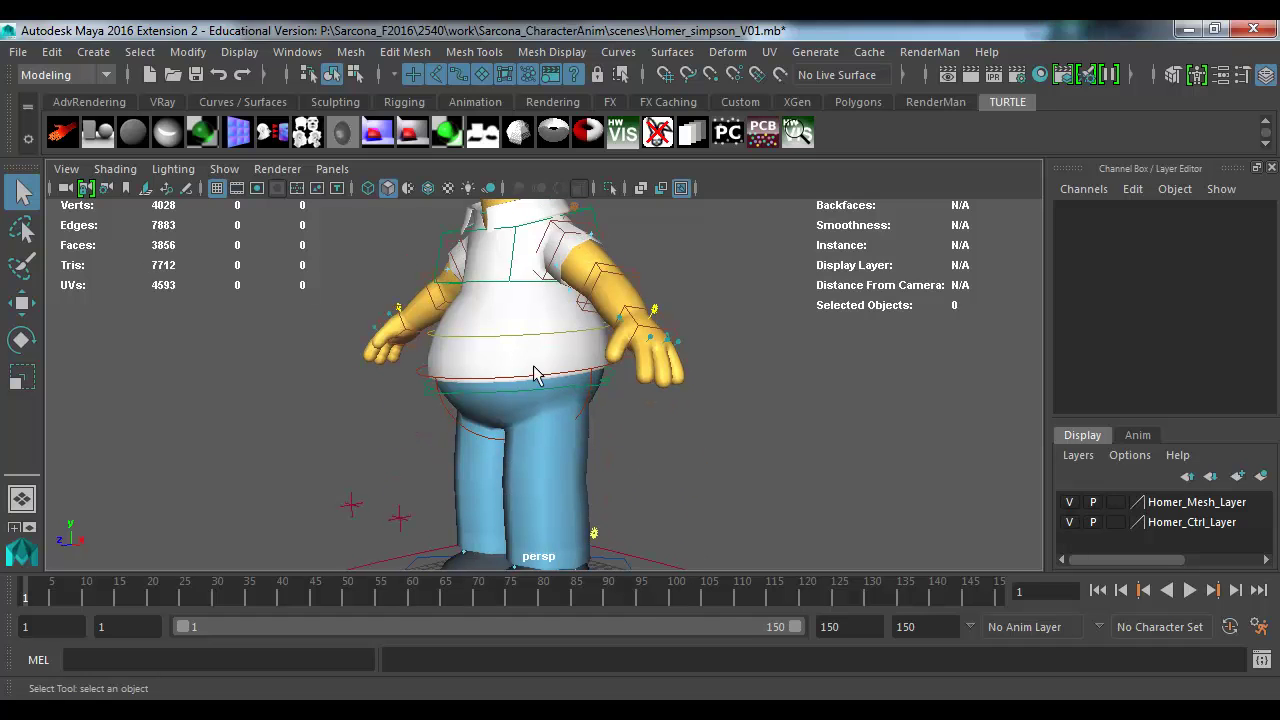
middle_click_drag(650, 370, 741, 312, "alt")
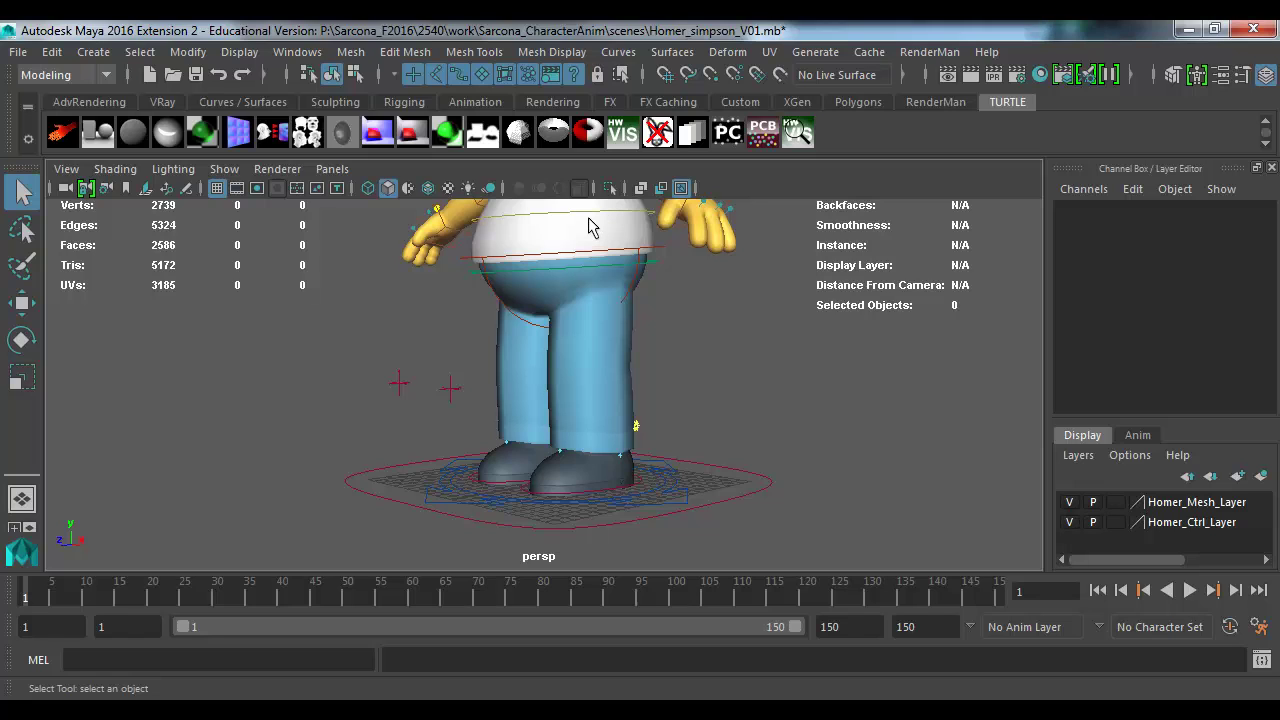
Step: Open the Outliner and look inside the Homer_Simpson group and modelPanel4ViewSelectedSet
left_click(297, 52)
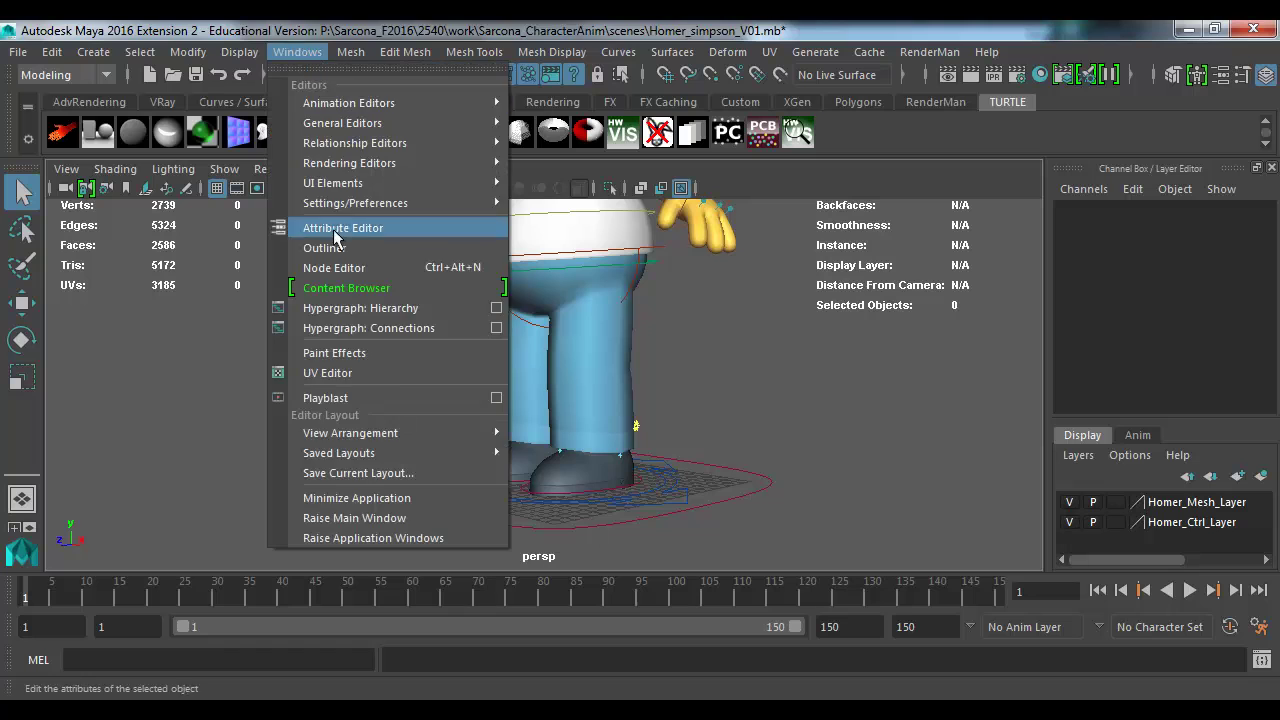
left_click(323, 247)
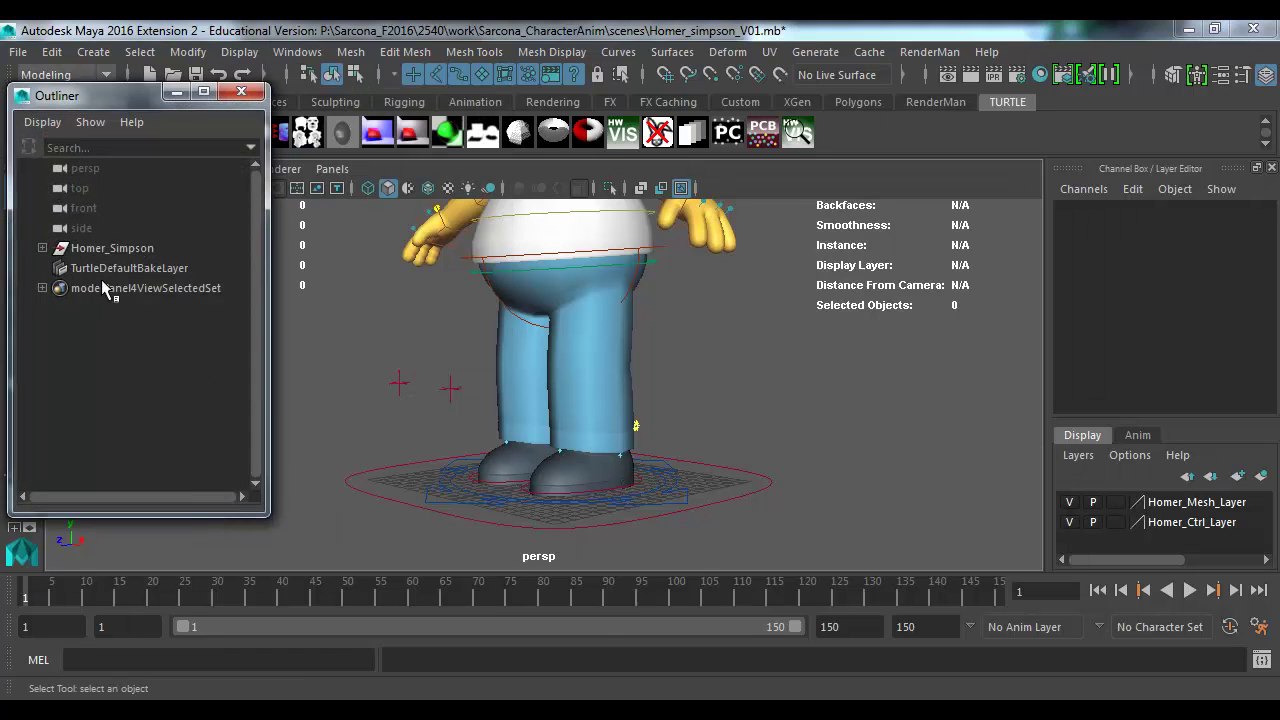
left_click(42, 288)
left_click(42, 288)
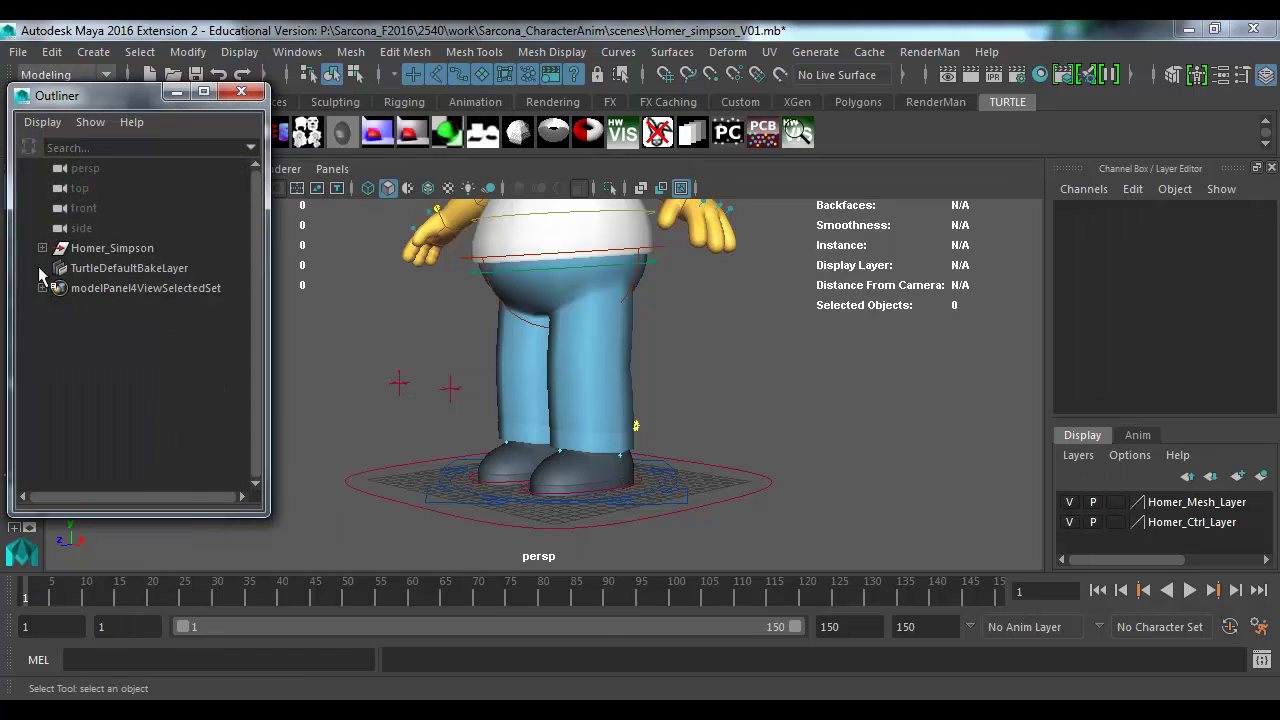
left_click(42, 248)
left_click(42, 249)
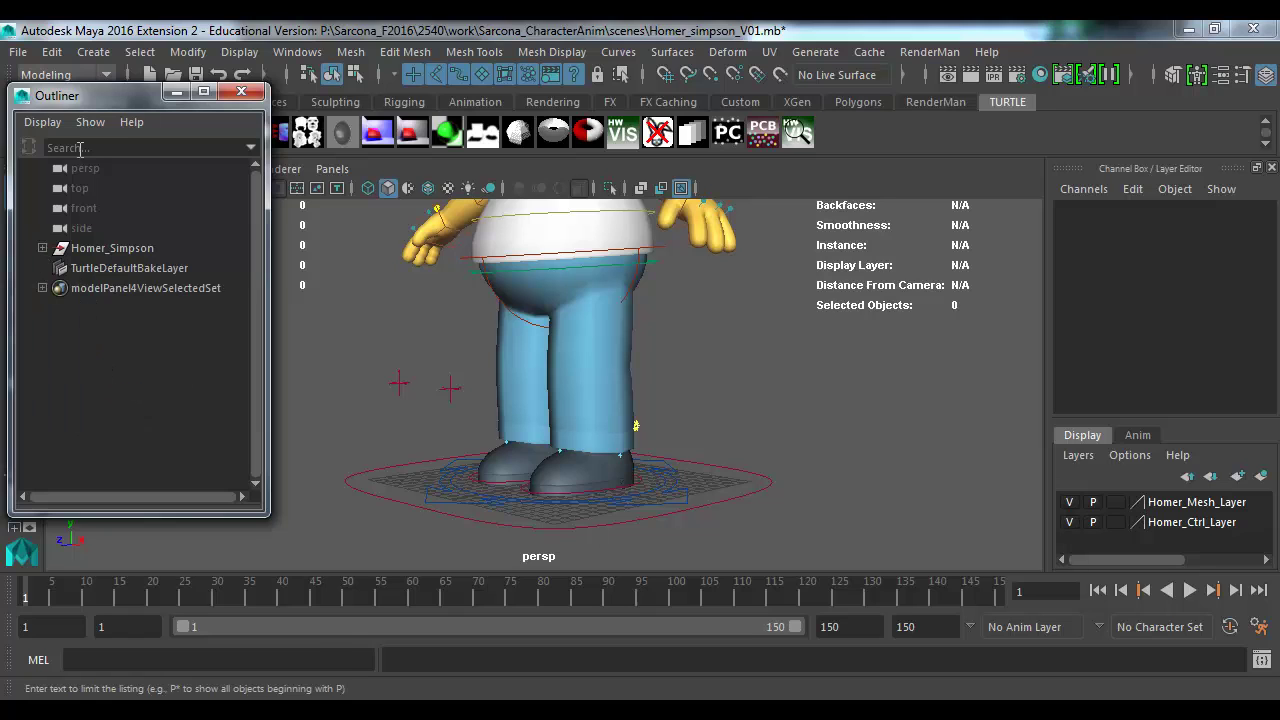
Step: Try the Attributes (Channels) and Connected display options in the Outliner to look for character sets
left_click(44, 123)
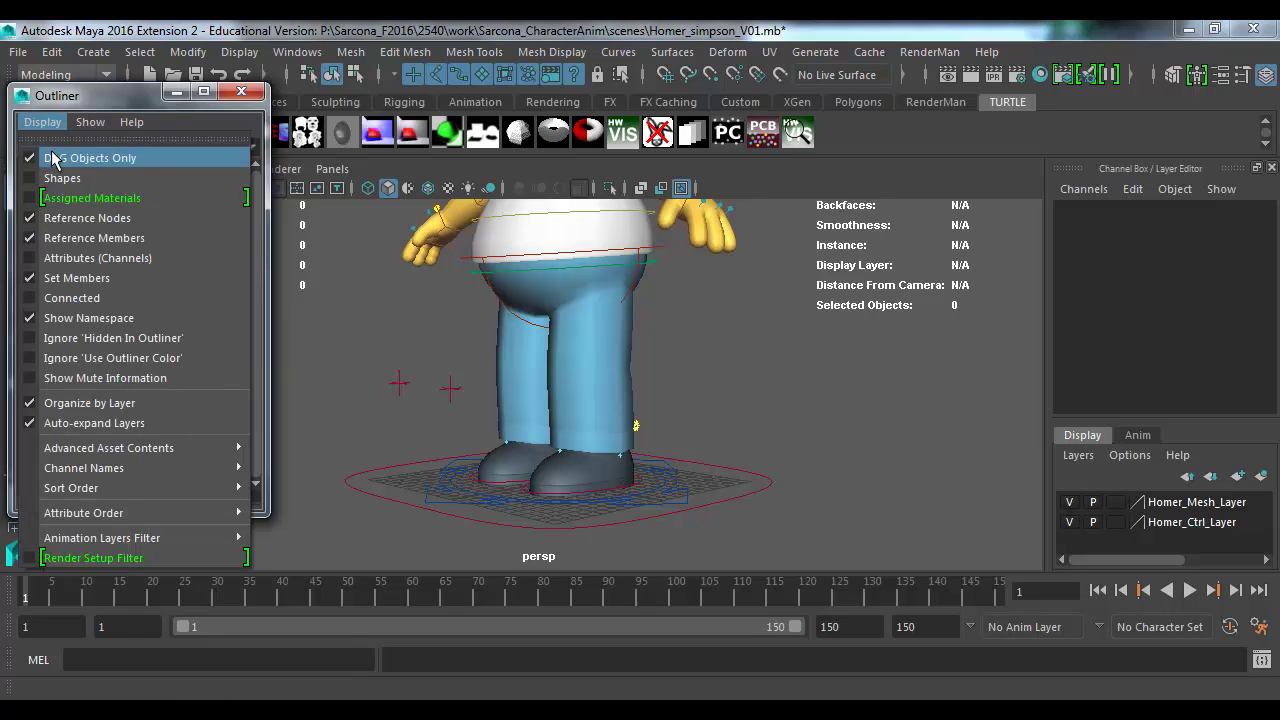
left_click(85, 138)
left_click_drag(101, 128, 403, 153)
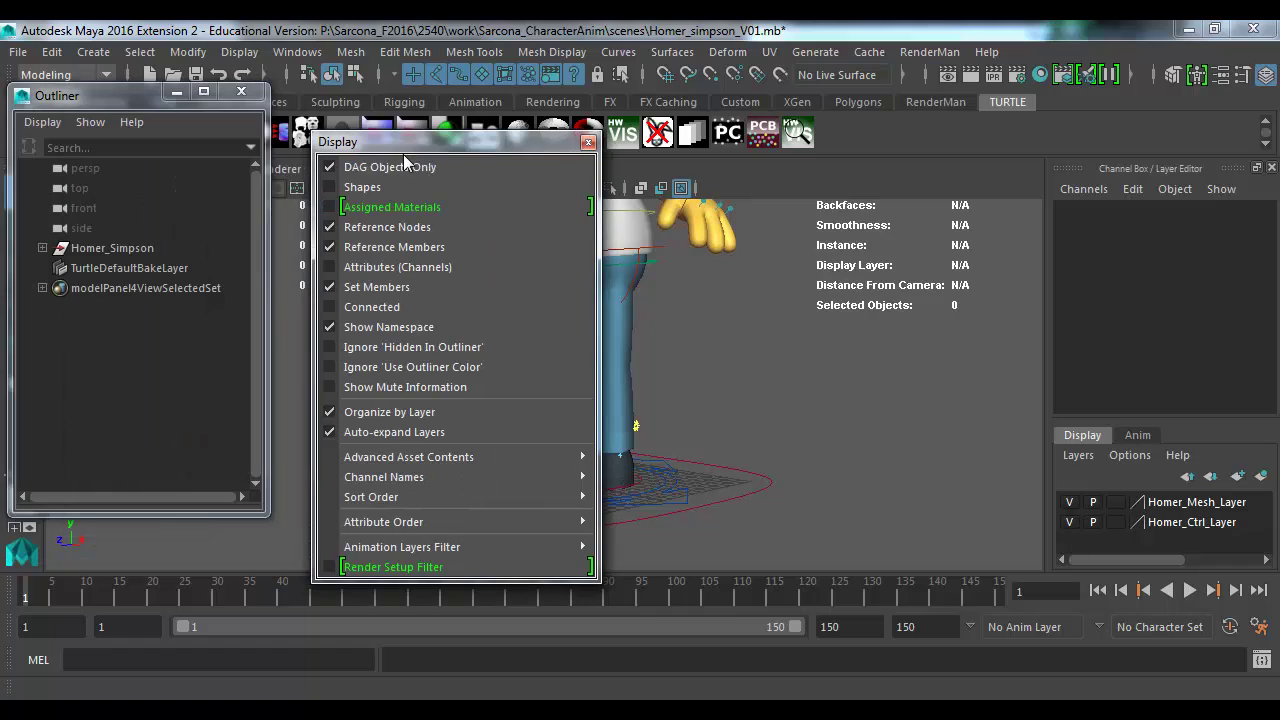
left_click(403, 168)
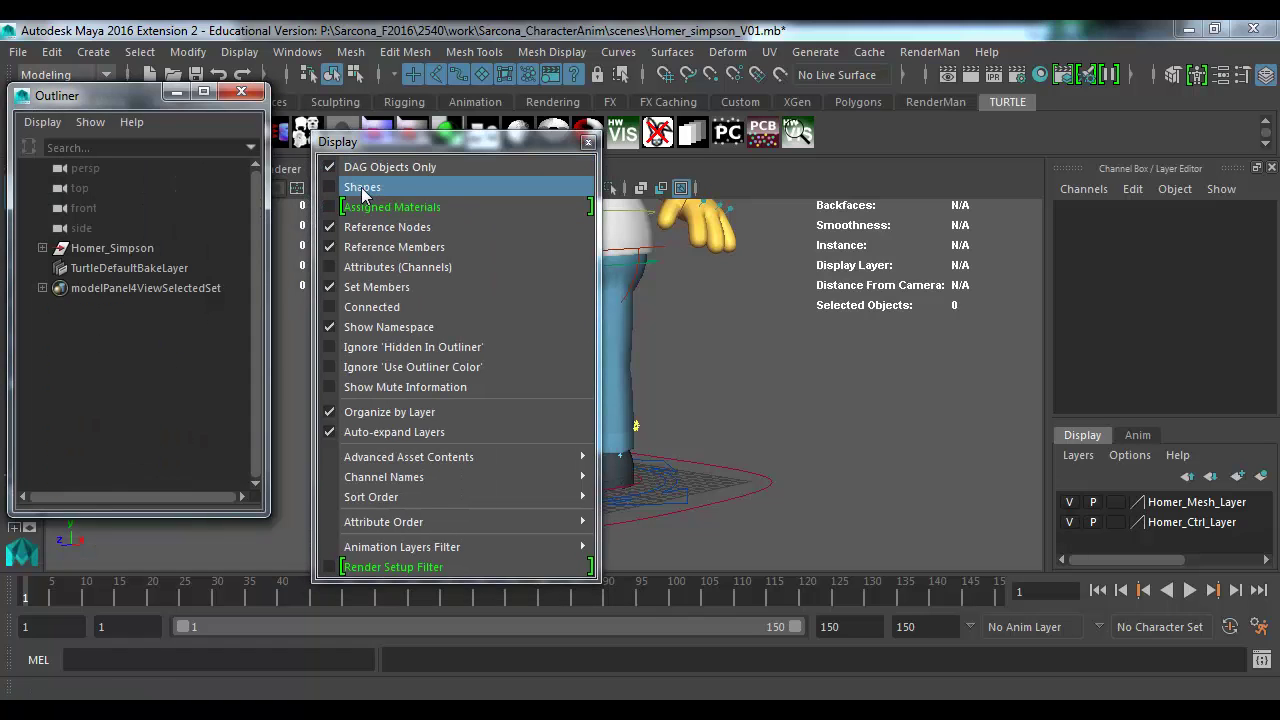
left_click(367, 270)
left_click(367, 270)
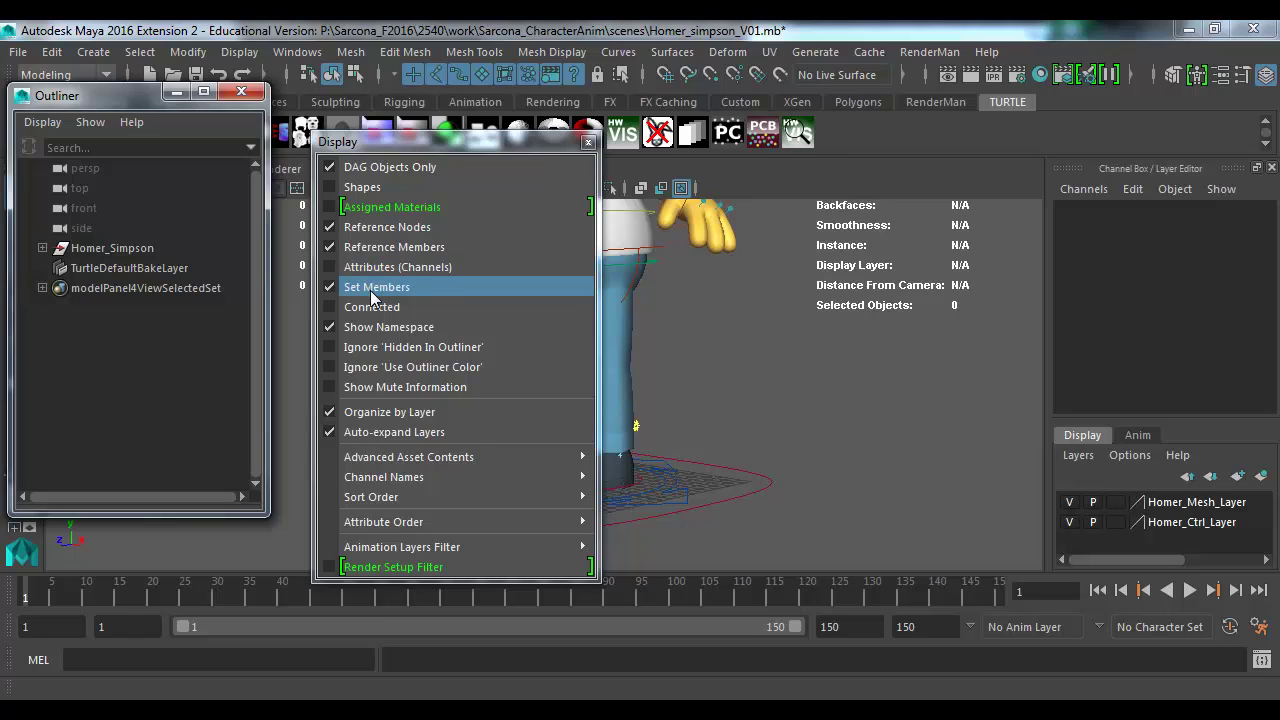
left_click(372, 290)
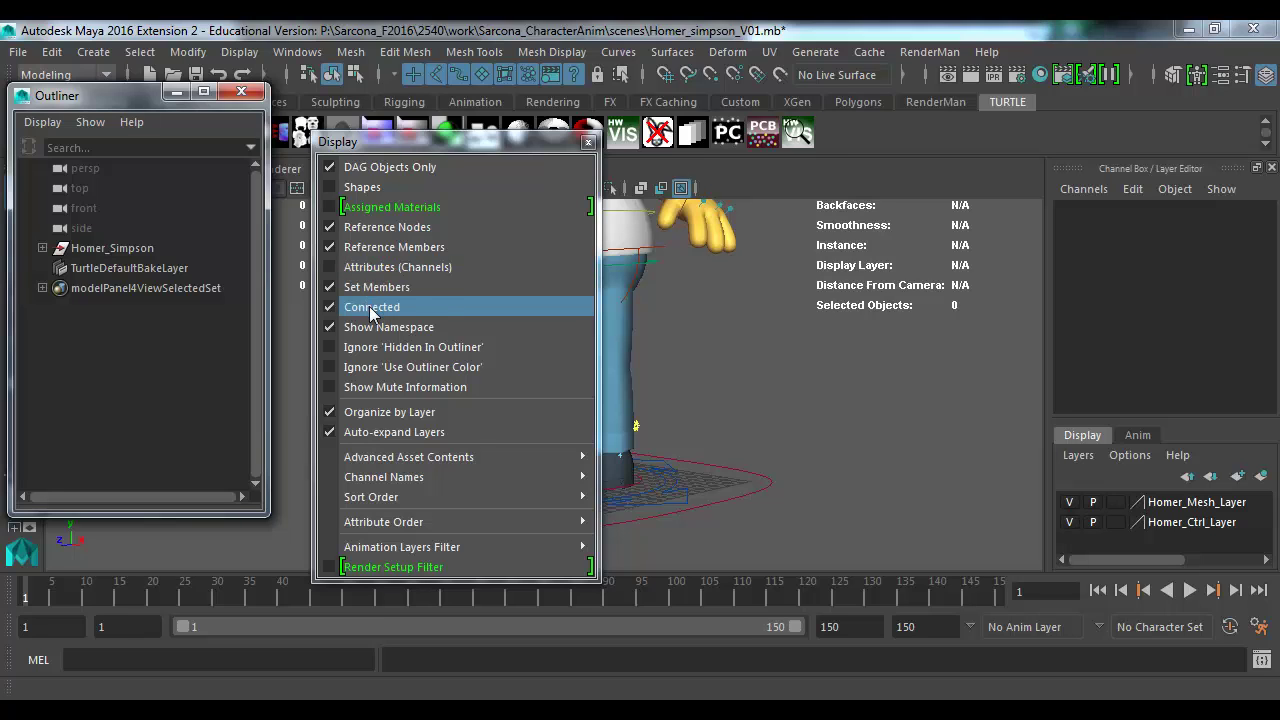
left_click(372, 312)
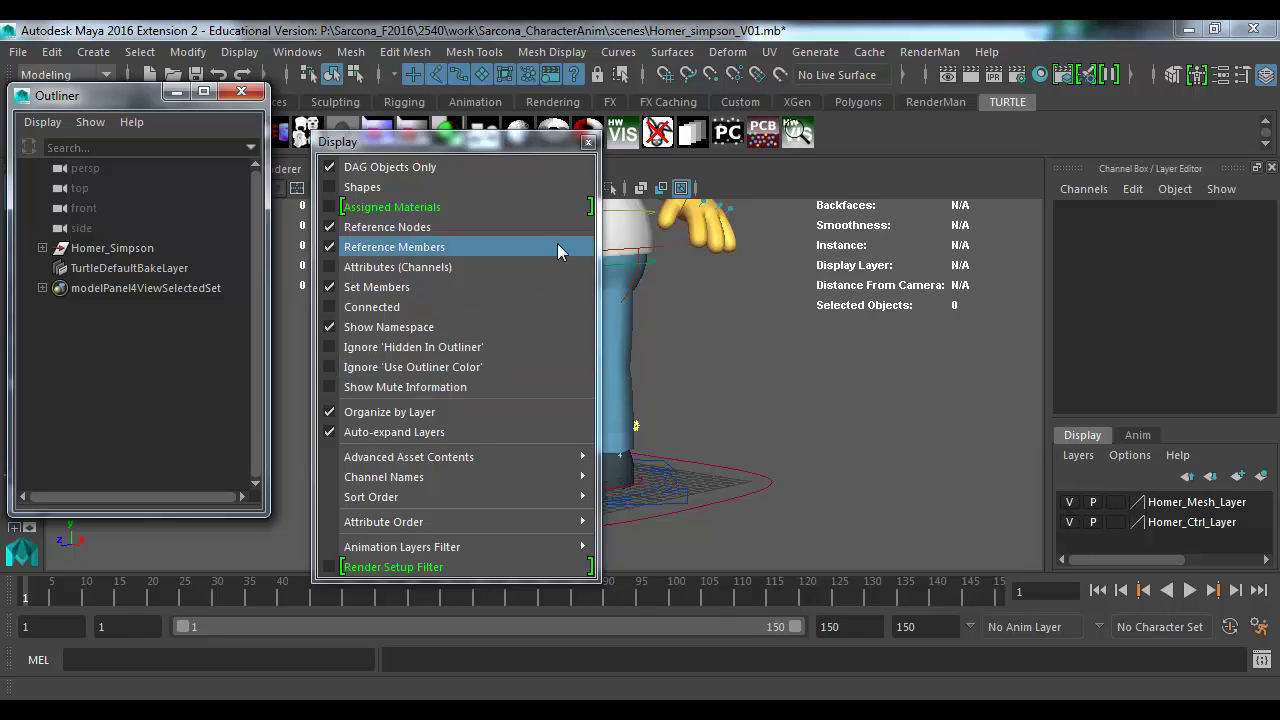
left_click(588, 141)
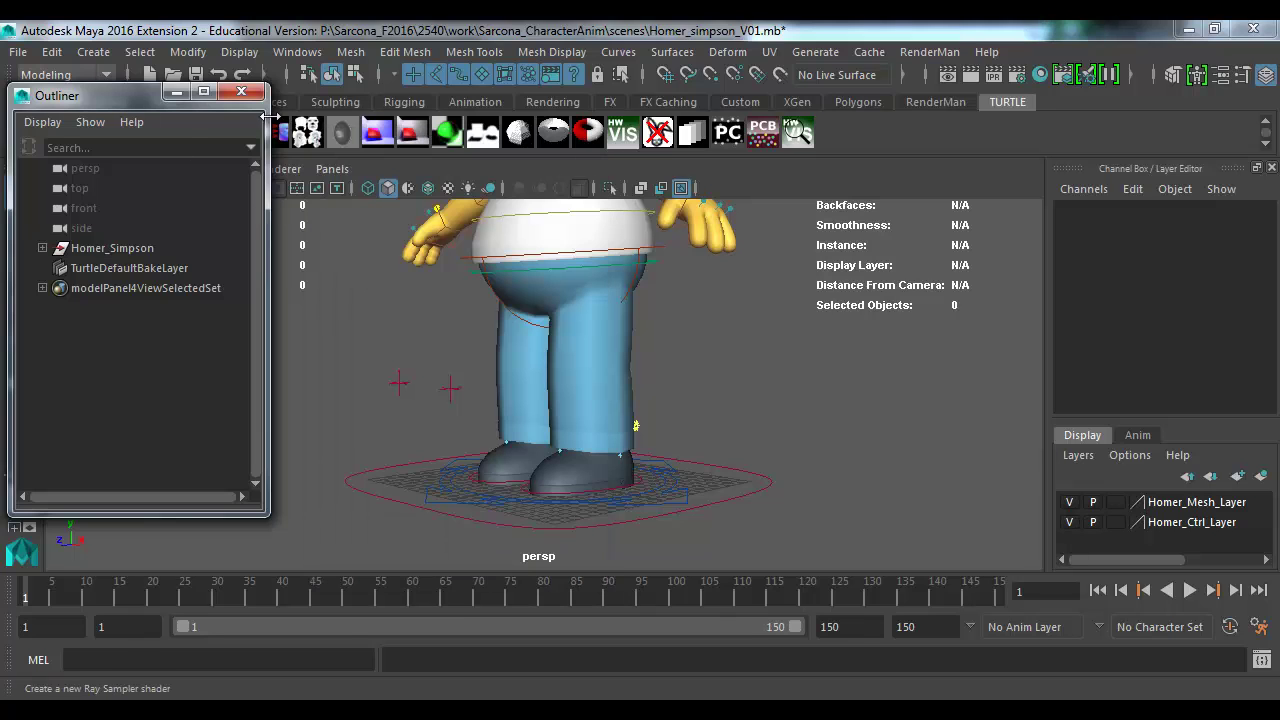
Step: Try filtering the Outliner to Characters objects, clear the filter and close the Outliner
left_click(92, 122)
mouse_move(130, 158)
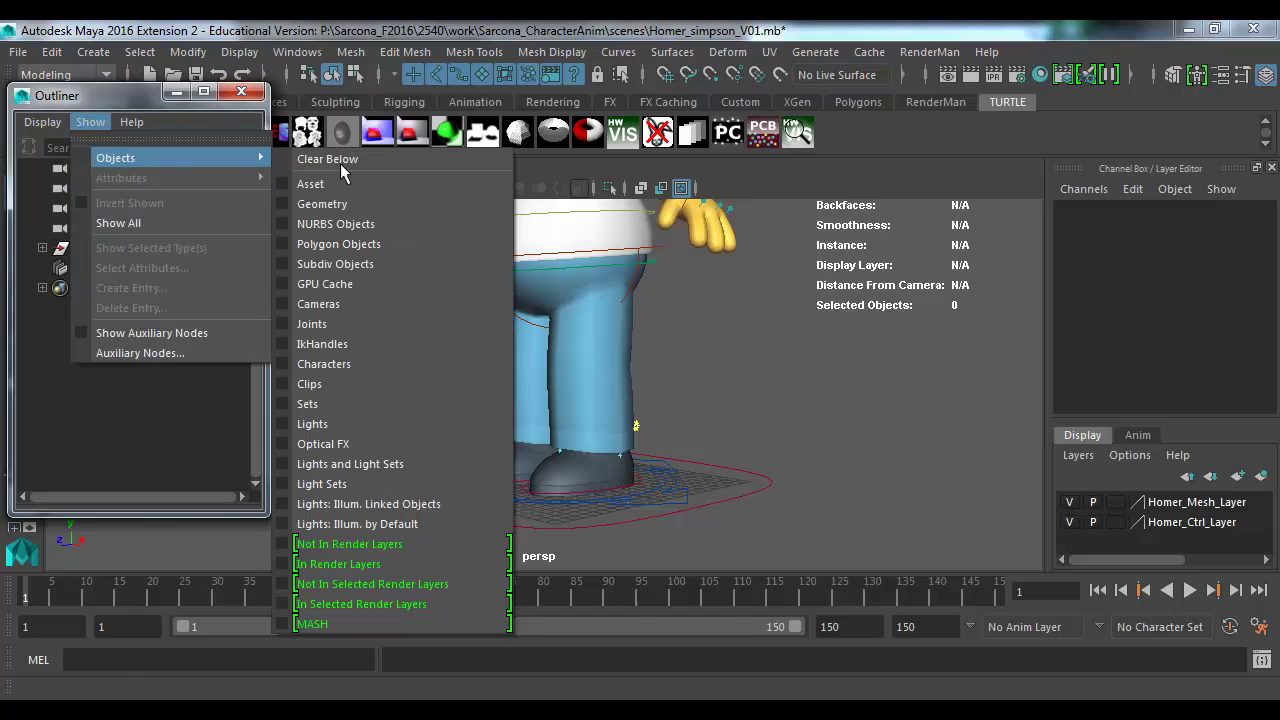
left_click(362, 365)
left_click(90, 122)
mouse_move(143, 157)
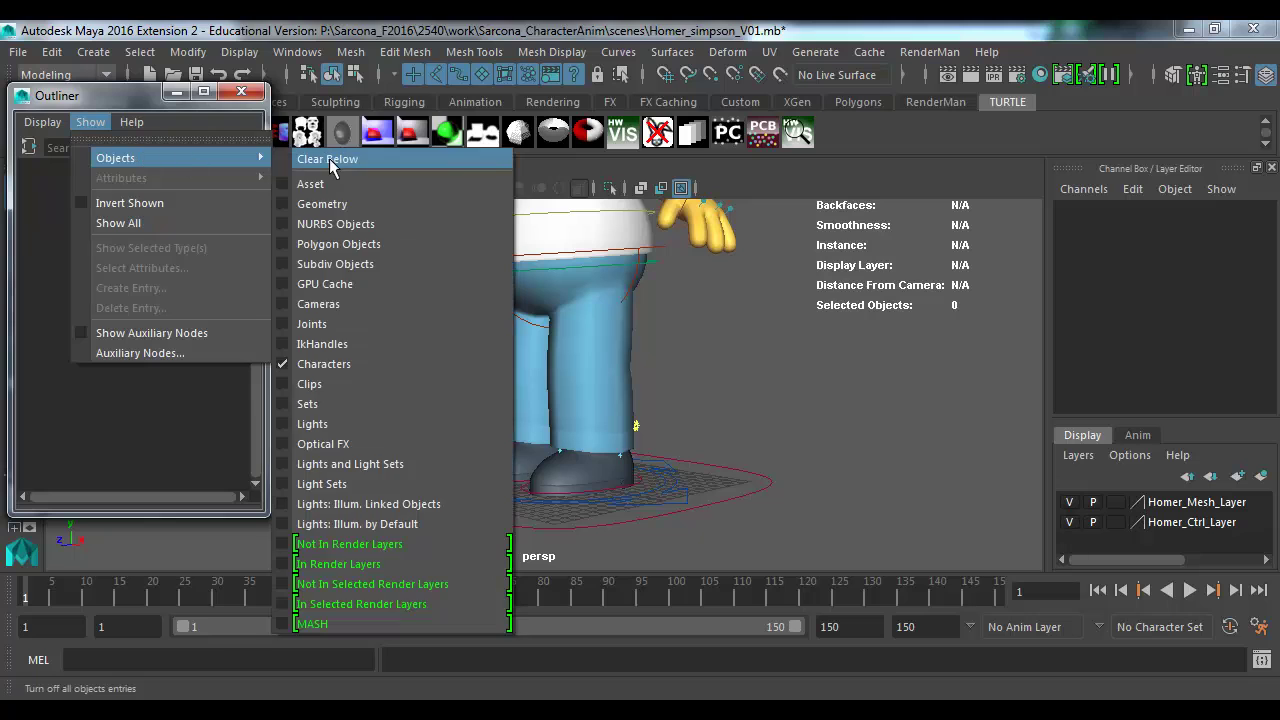
left_click(330, 157)
left_click(241, 92)
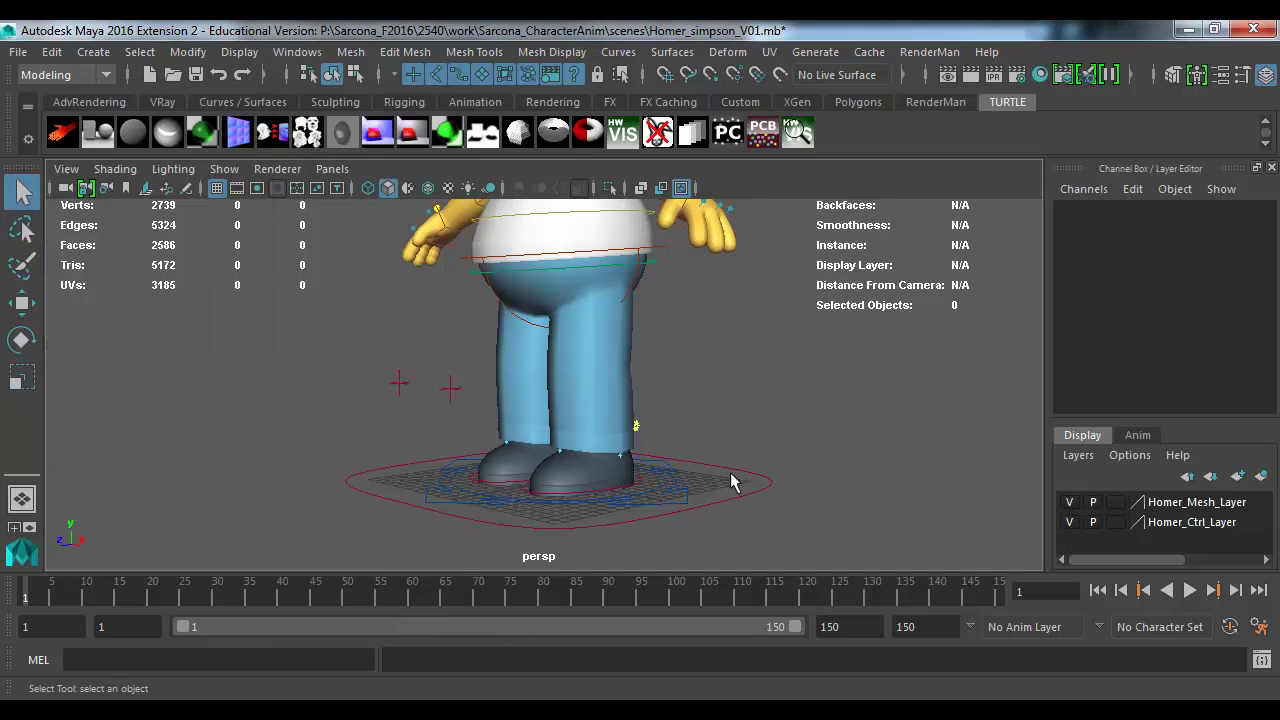
Step: Look through the available character sets and open the Relationship Editor in Character editing mode
left_click(1145, 627)
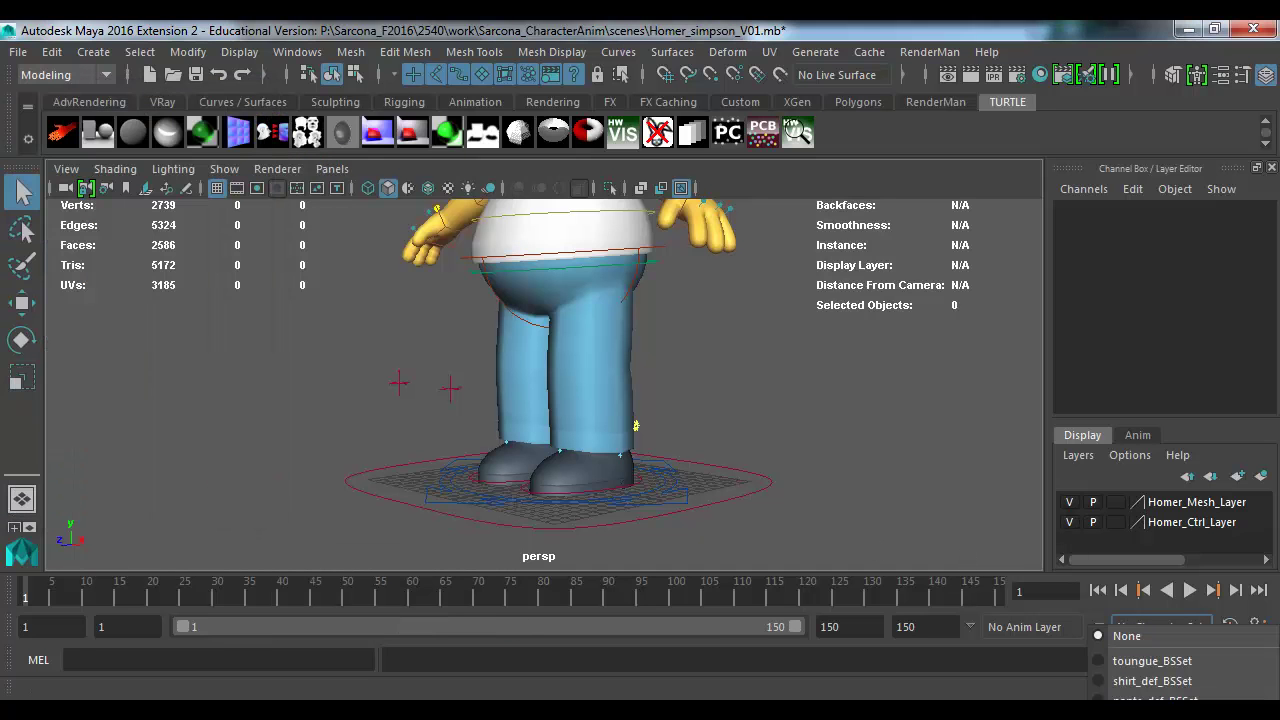
left_click(1095, 590)
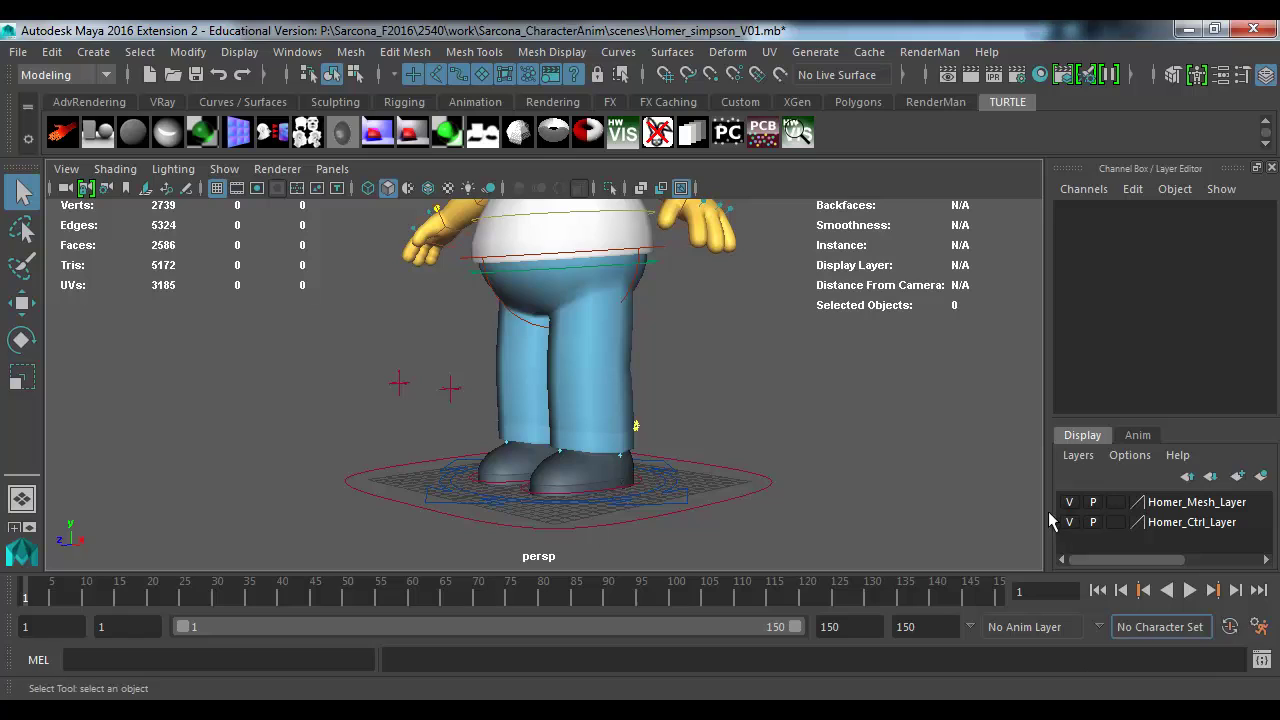
left_click(1157, 627)
key("Escape")
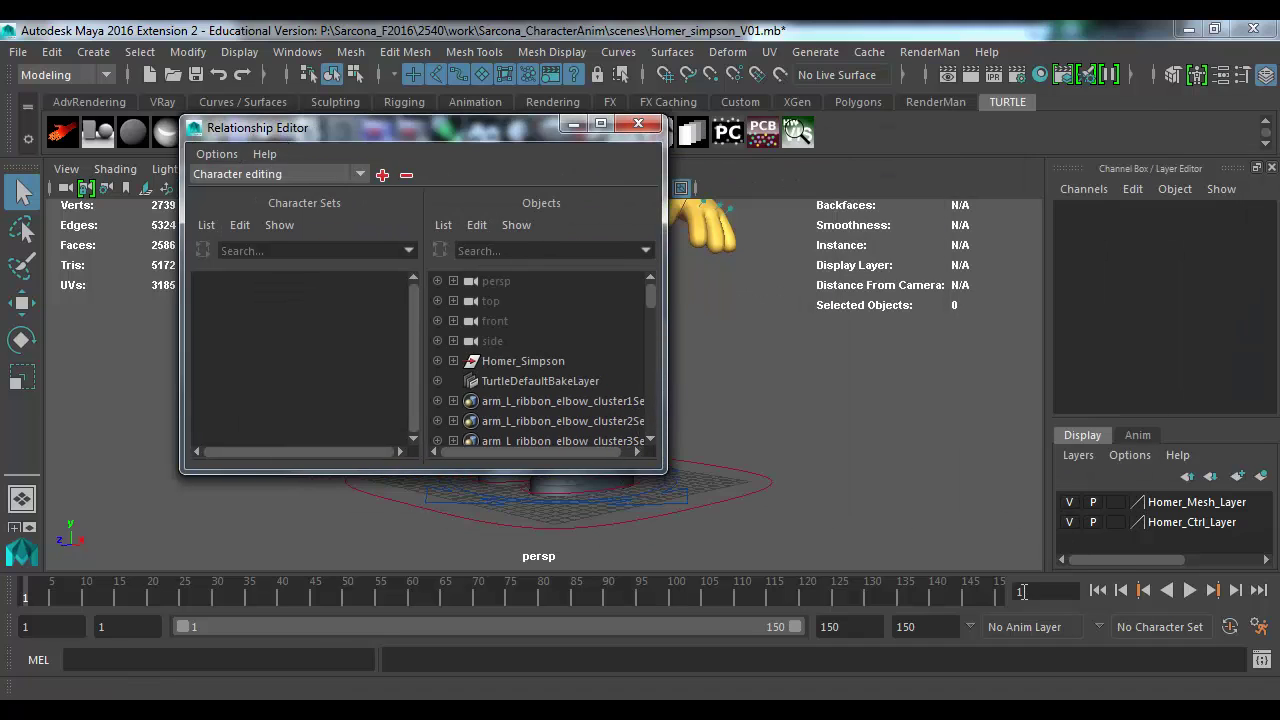
Step: Enlarge the Relationship Editor, examine Homer_Simpson's attributes and child groups, and close the editor
left_click_drag(664, 470, 806, 633)
left_click(509, 360)
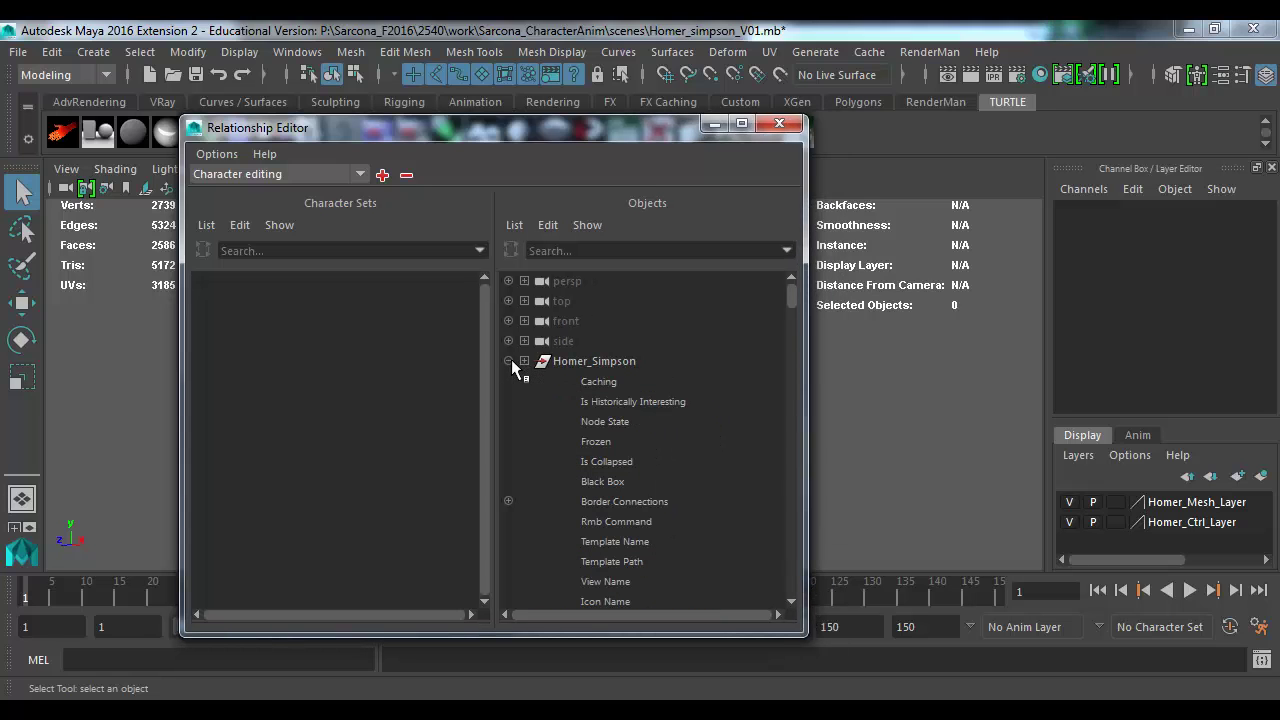
left_click(516, 360)
left_click(521, 360)
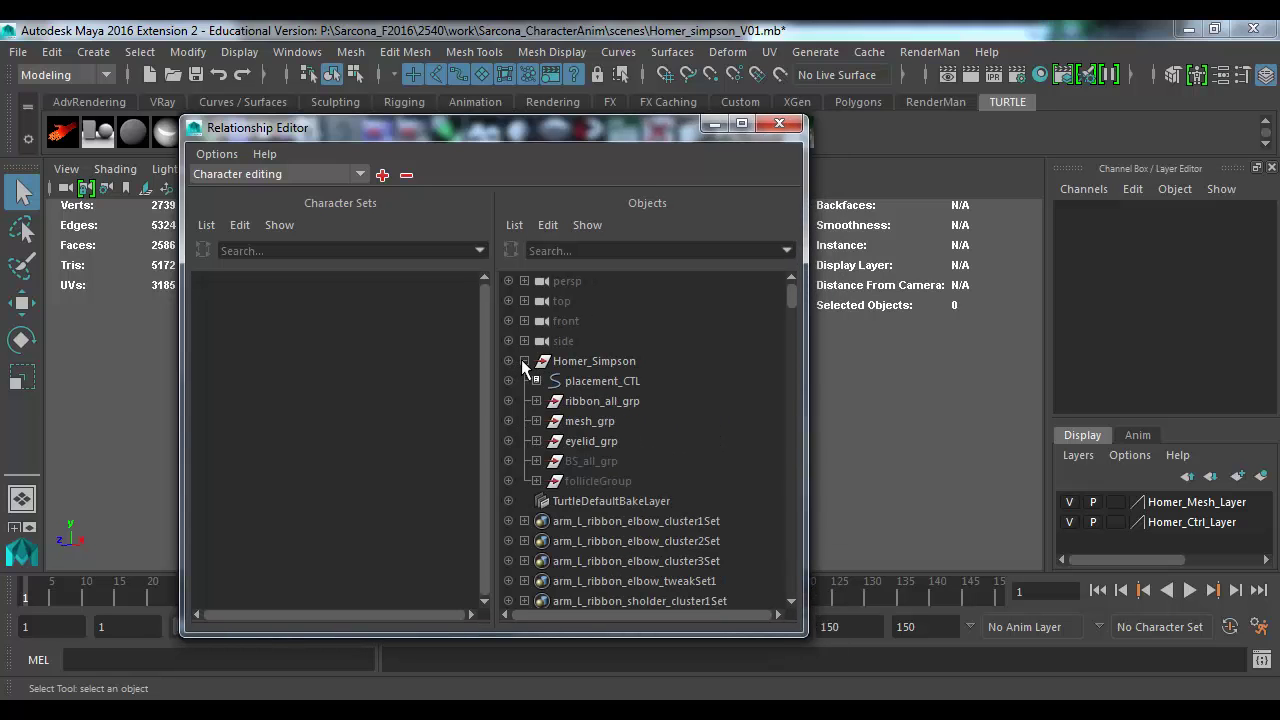
left_click(521, 360)
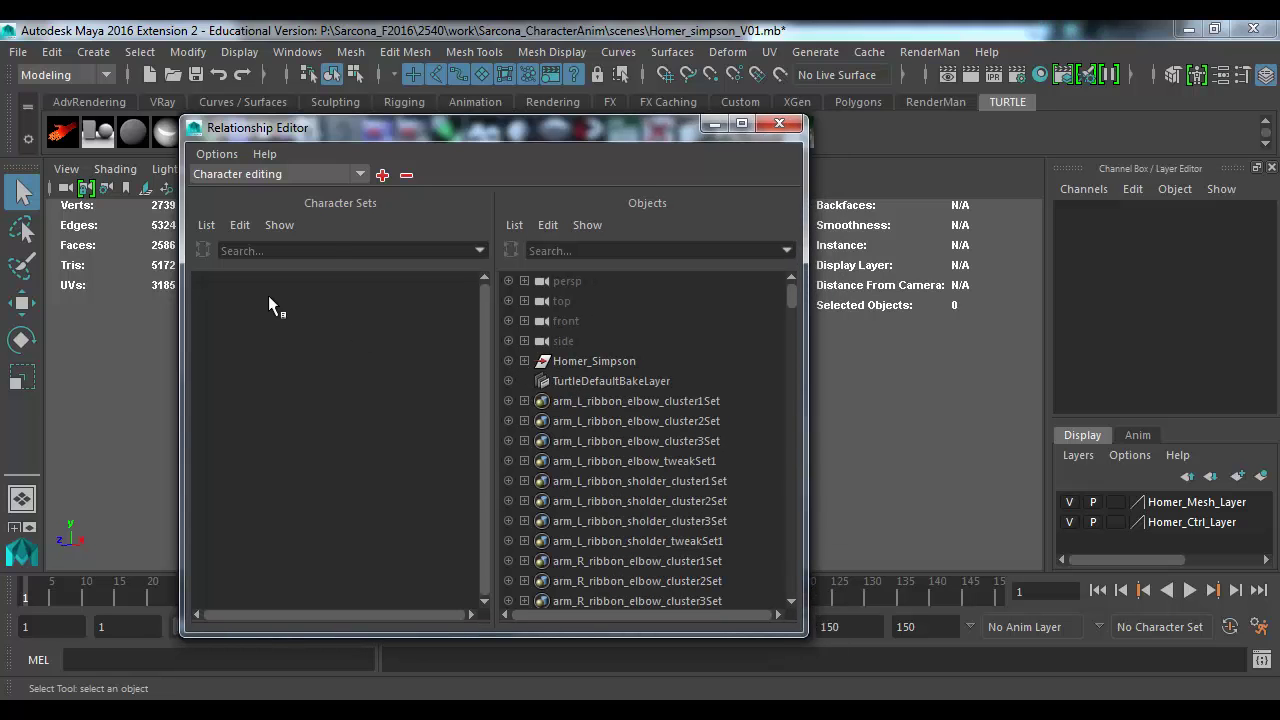
left_click(781, 126)
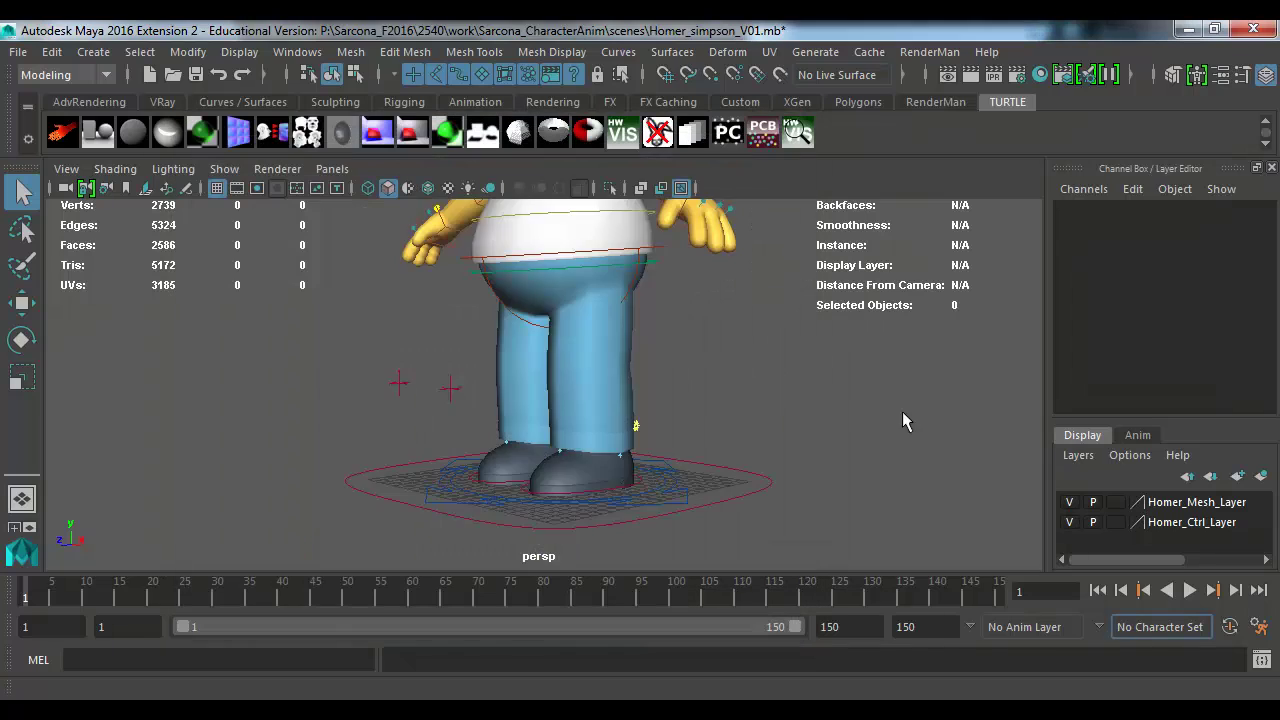
Step: Check the character set list again, leave it set to None, and select Homer's shirt mesh
left_click(1141, 628)
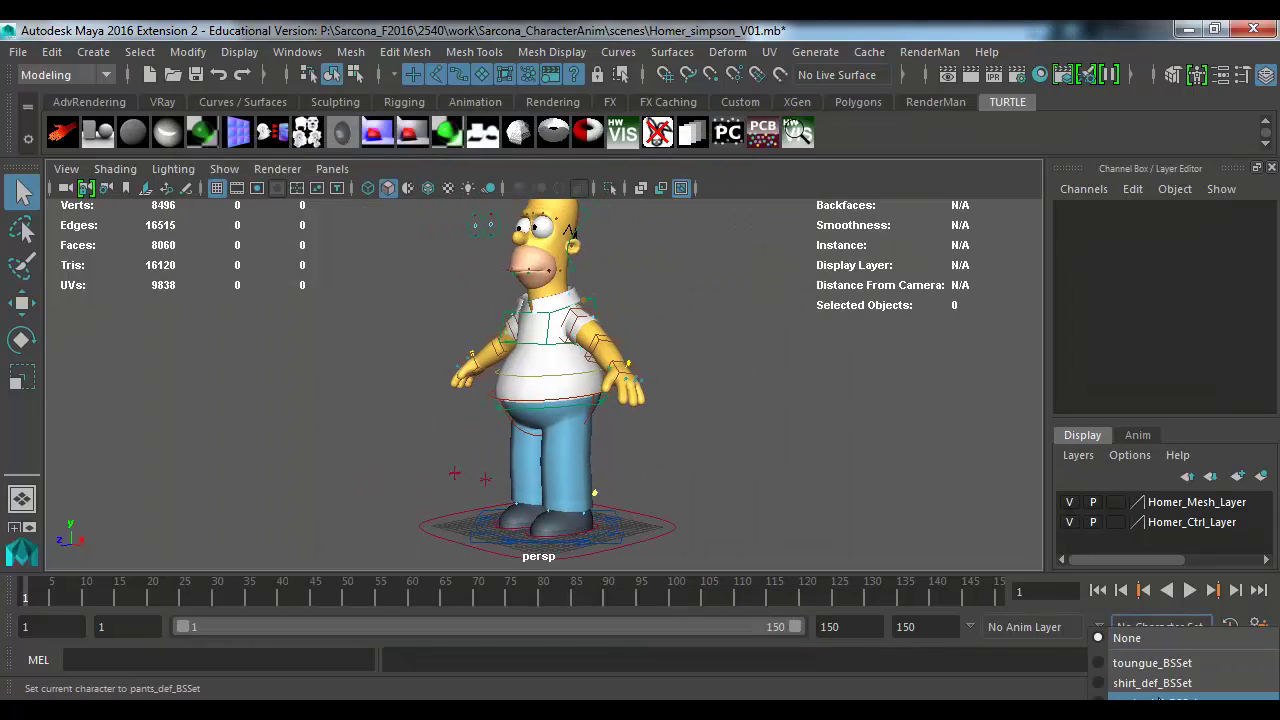
left_click(811, 460)
right_click_drag(831, 391, 665, 380, "alt")
left_click_drag(665, 380, 605, 388, "alt")
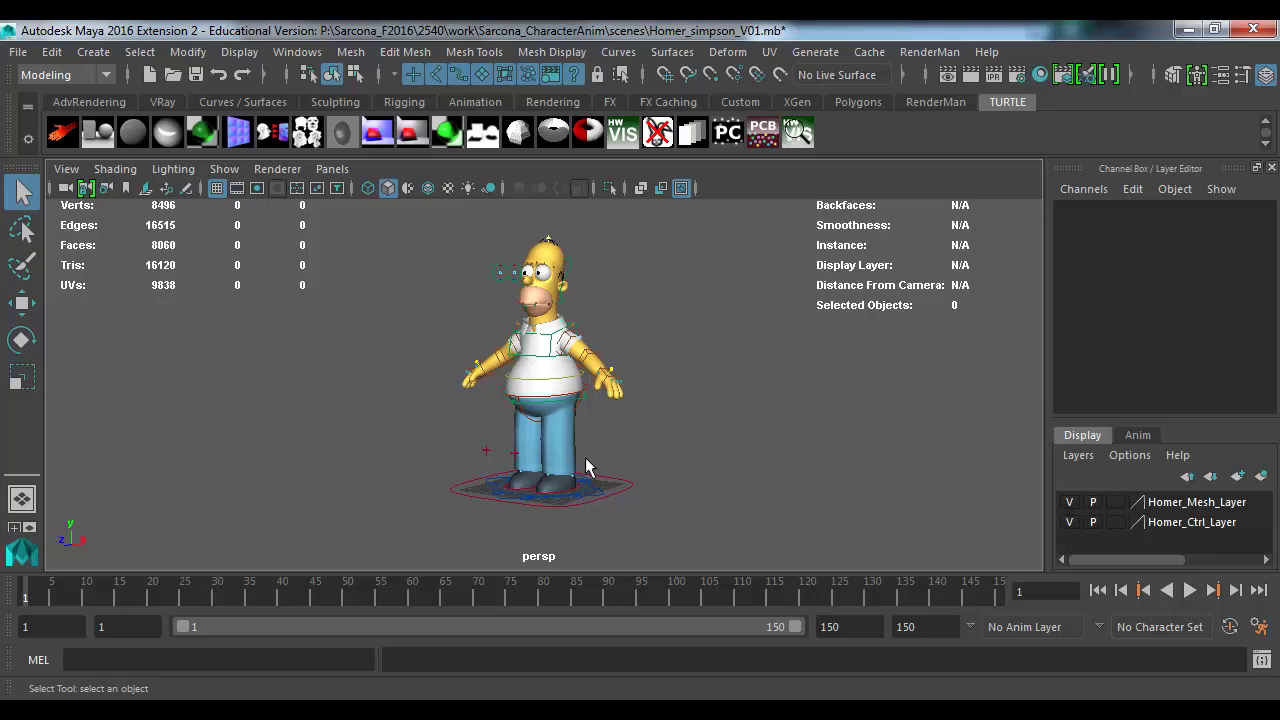
left_click_drag(586, 467, 650, 455, "alt")
scroll(643, 443, "up", 5)
left_click(590, 386)
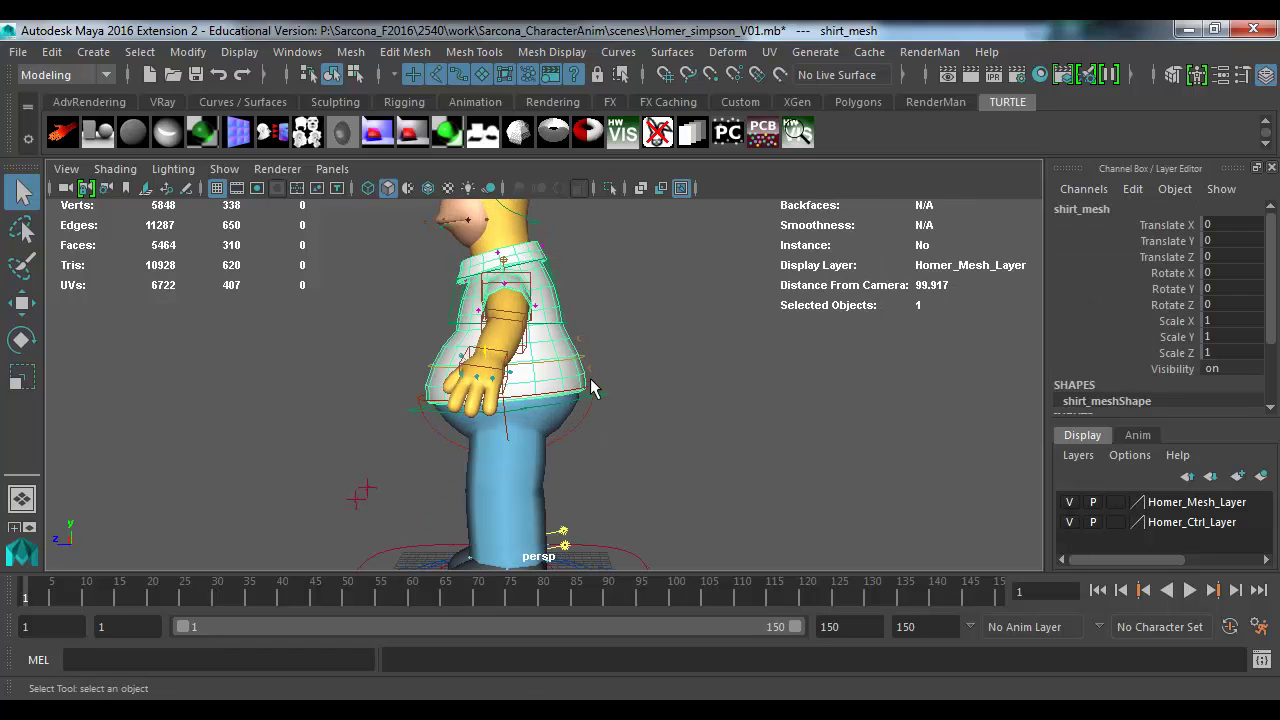
Step: Try stepping Homer's left foot forward with its IK control, to about 12.4 in Translate Z
left_click(590, 390)
key("e")
key("w")
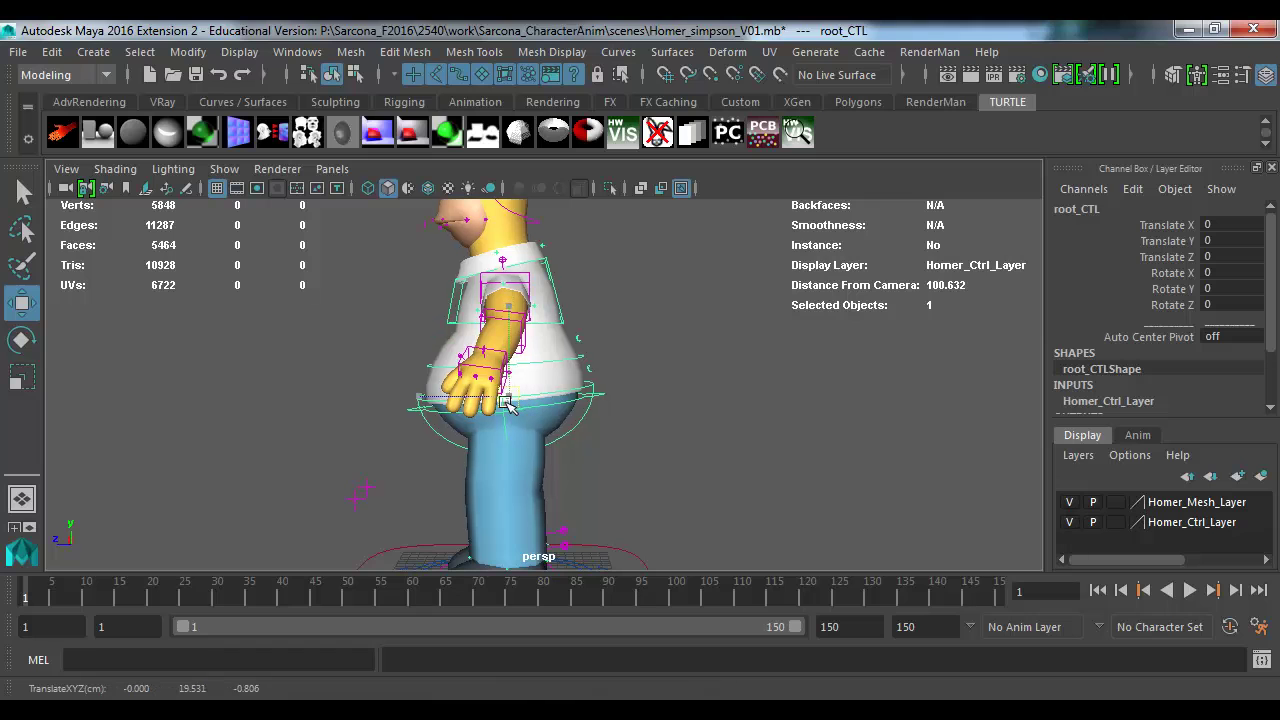
left_click_drag(508, 402, 458, 440, "alt")
left_click(485, 532)
key("e")
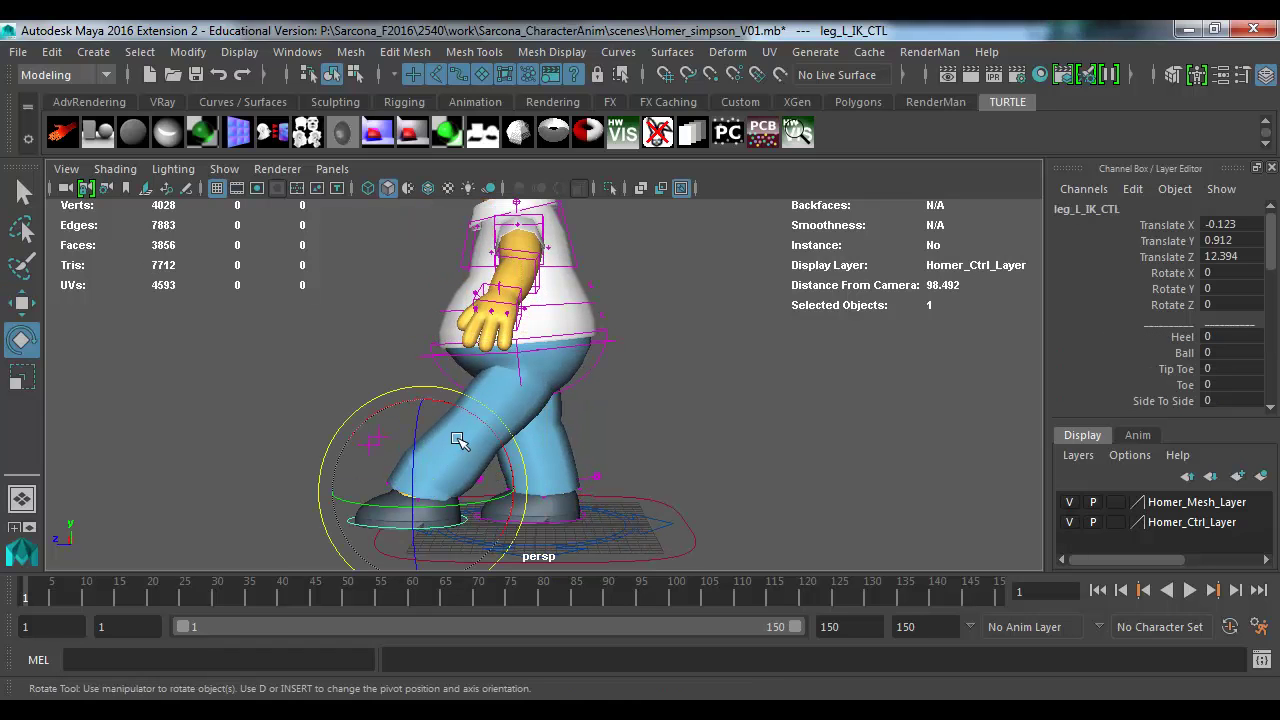
Step: Tilt the left foot back with a Heel value of 44.3 and reposition it to about 13.9 in Translate Z
left_click(1170, 337)
middle_click_drag(681, 471, 1130, 467)
key("w")
left_click_drag(455, 445, 447, 497)
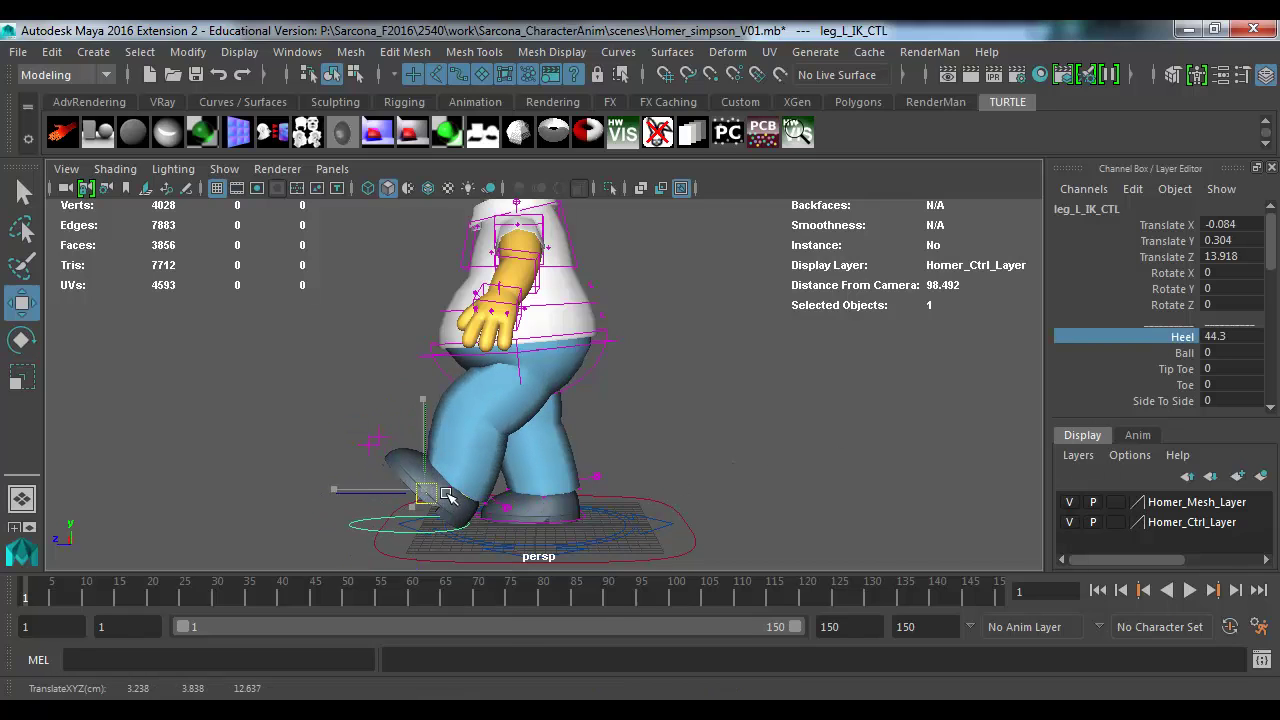
Step: Move the right foot's IK control back to about -6.4 in Translate Z and set its Ball value to 41.7
left_click(577, 517)
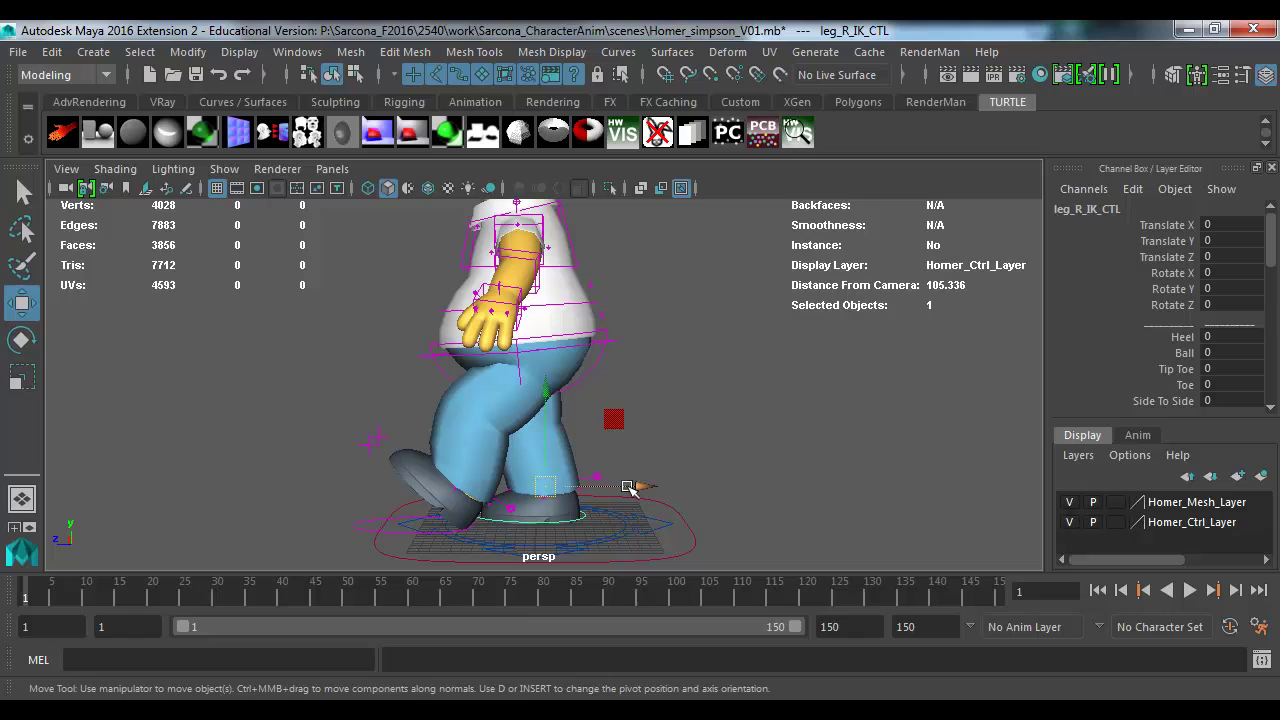
left_click_drag(628, 487, 690, 488)
key("e")
left_click(1183, 338)
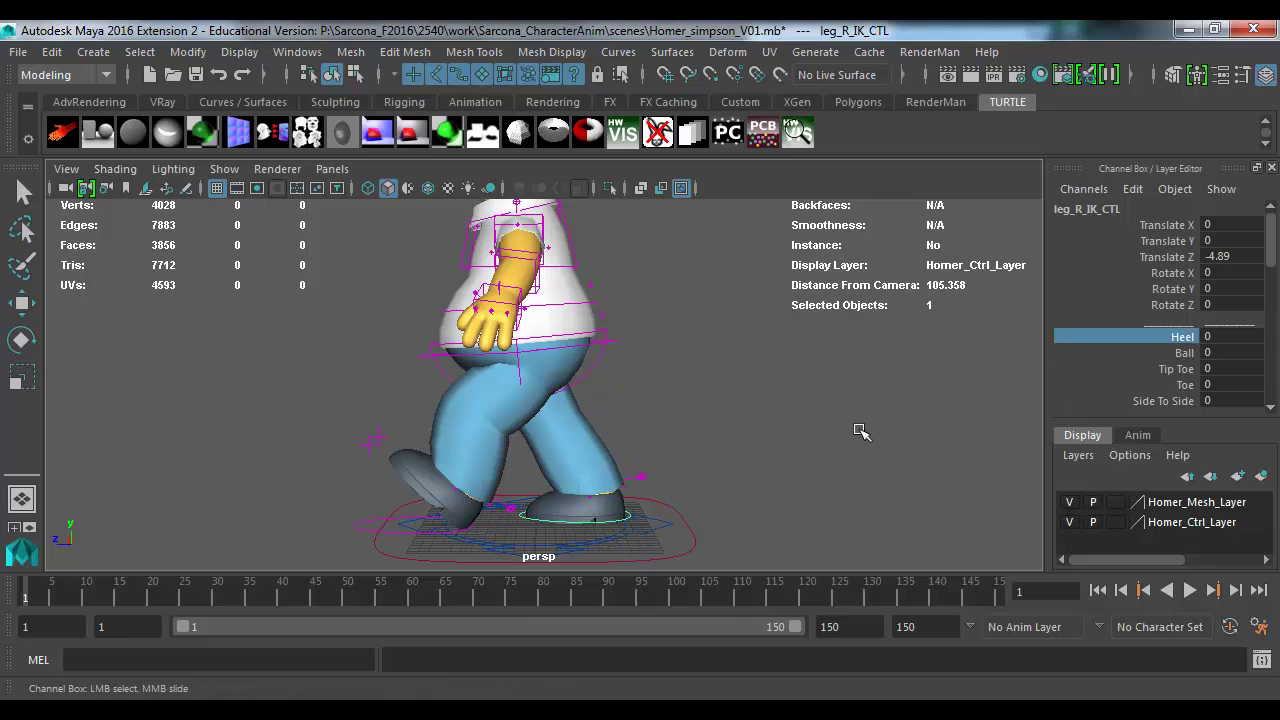
left_click(1207, 353)
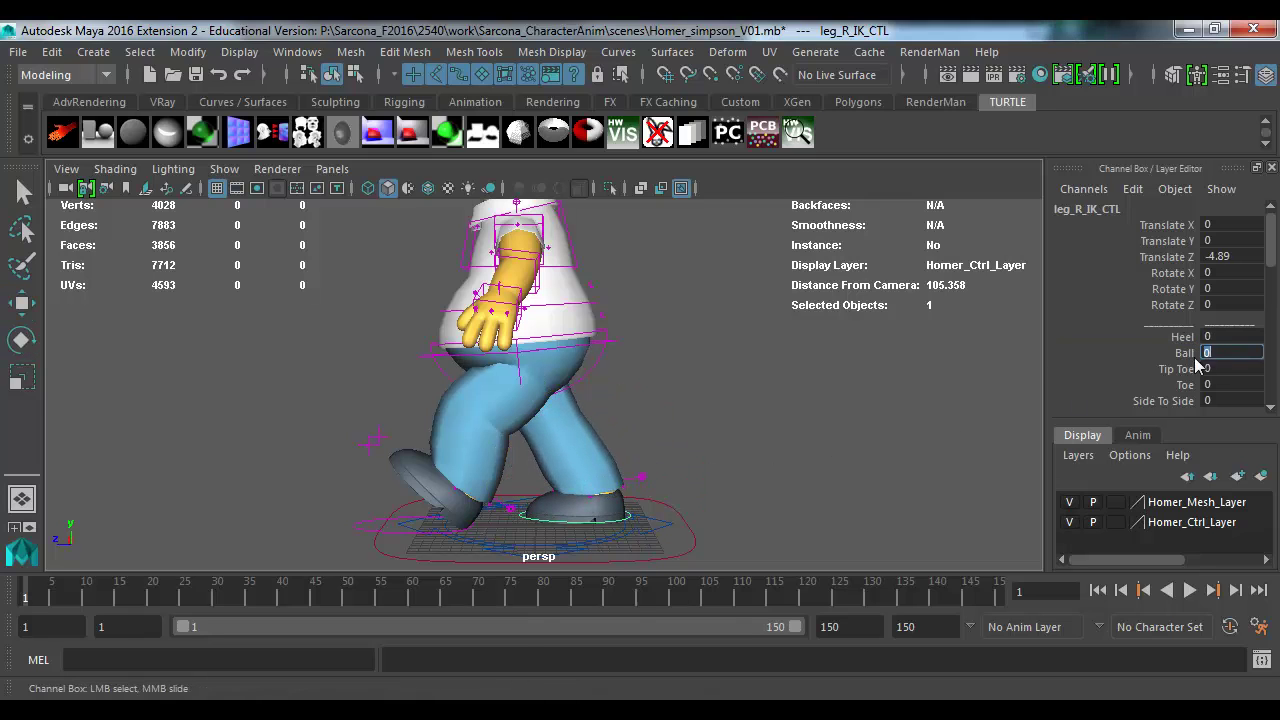
left_click(1190, 356)
middle_click_drag(894, 400, 863, 430)
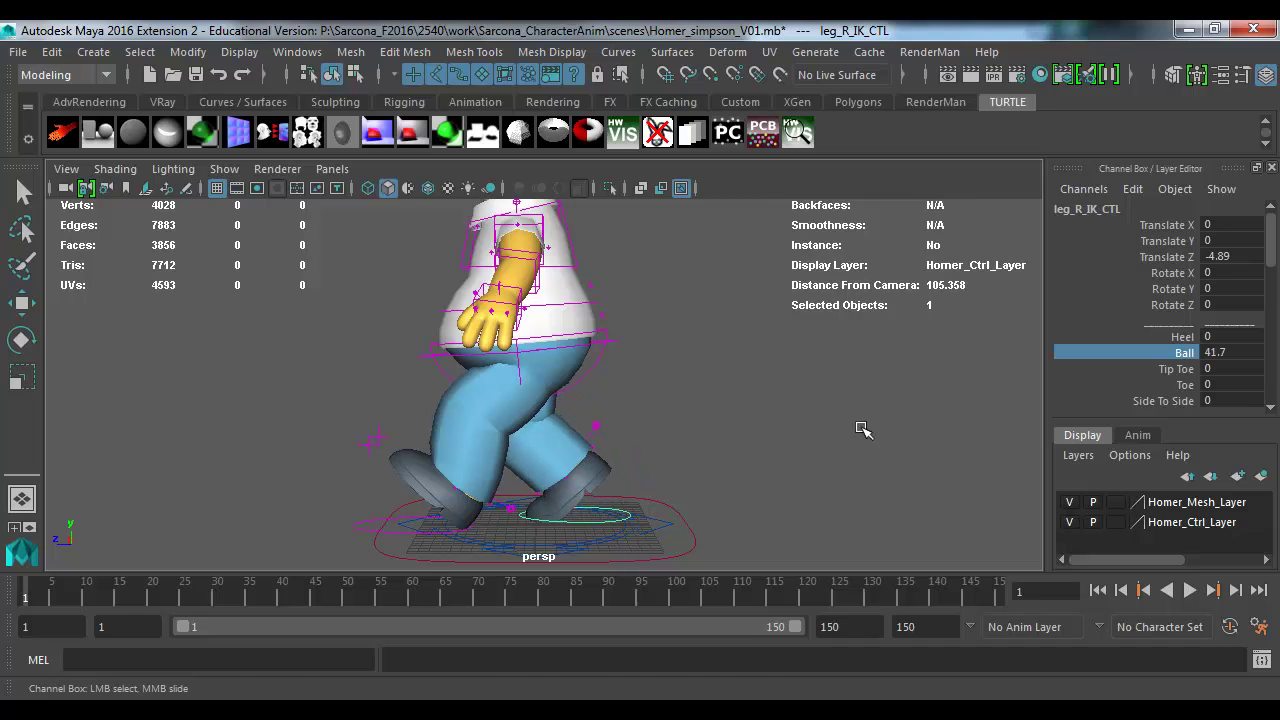
key("w")
left_click_drag(668, 488, 690, 490)
left_click_drag(672, 420, 604, 392, "alt")
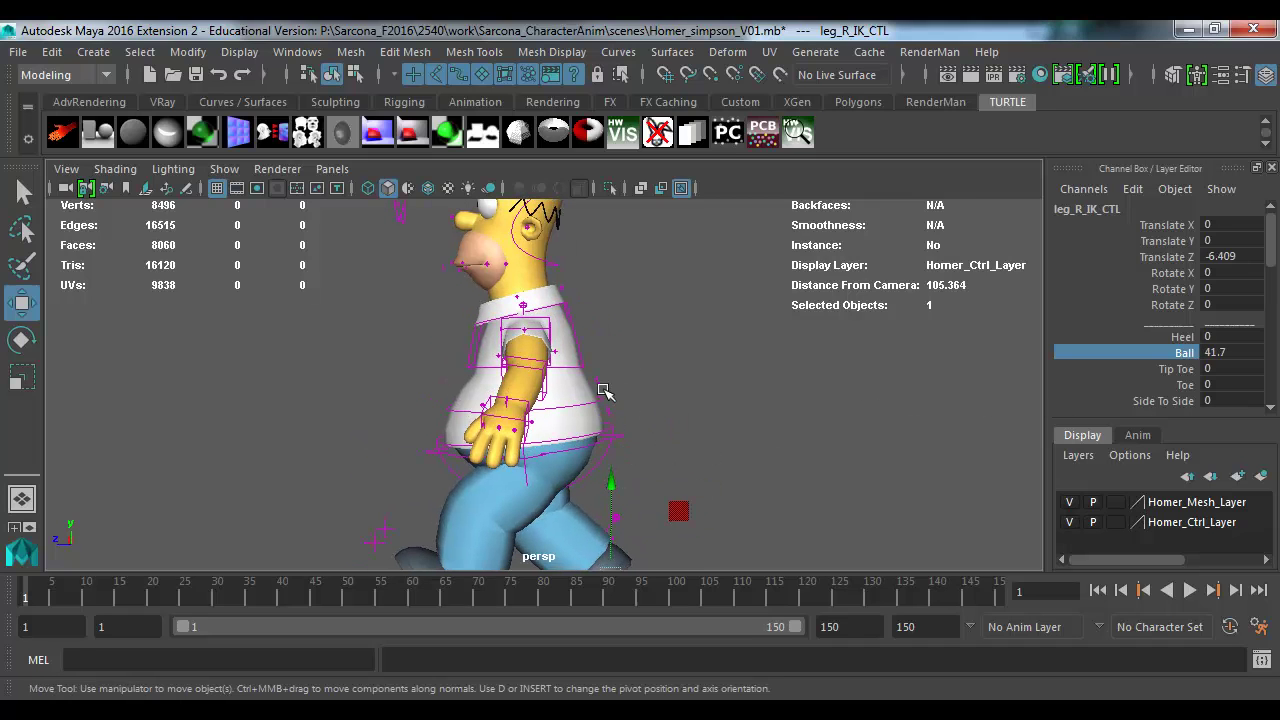
Step: Try out the root, middle spine and chest controls for rotating Homer's torso
left_click(616, 428)
left_click(604, 398)
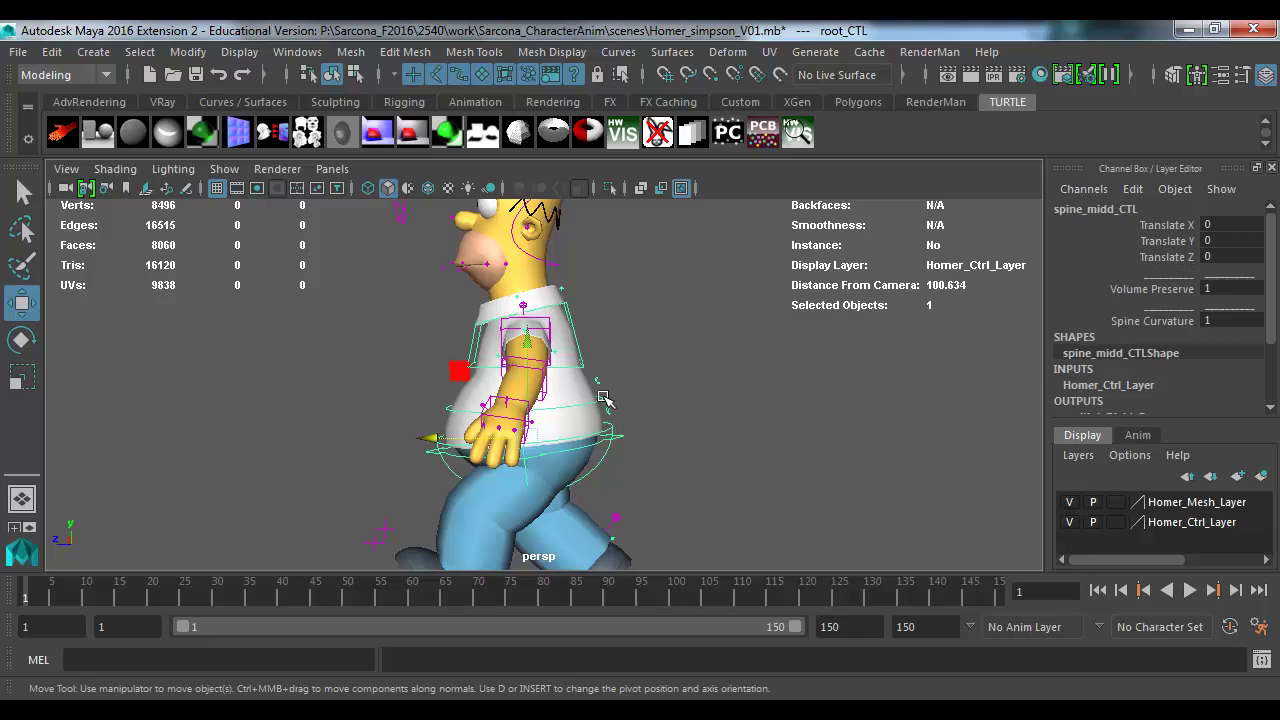
key("e")
left_click_drag(580, 408, 585, 305, "alt")
left_click(585, 305)
left_click(598, 322)
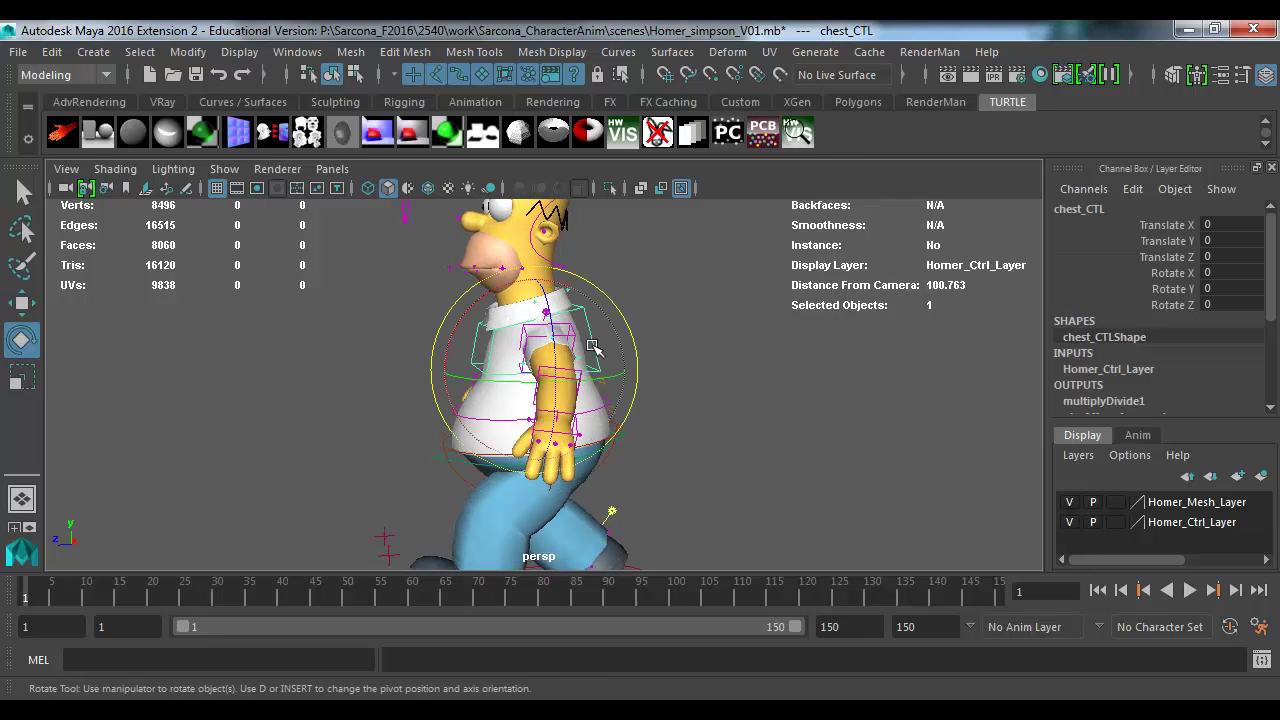
left_click(657, 471)
left_click(610, 448)
mouse_move(613, 448)
left_mouse_down()
mouse_move(572, 458)
mouse_move(595, 460)
left_mouse_up()
Step: Twist the chest control about 26 degrees around Y and view the pose from the front
left_click(585, 330)
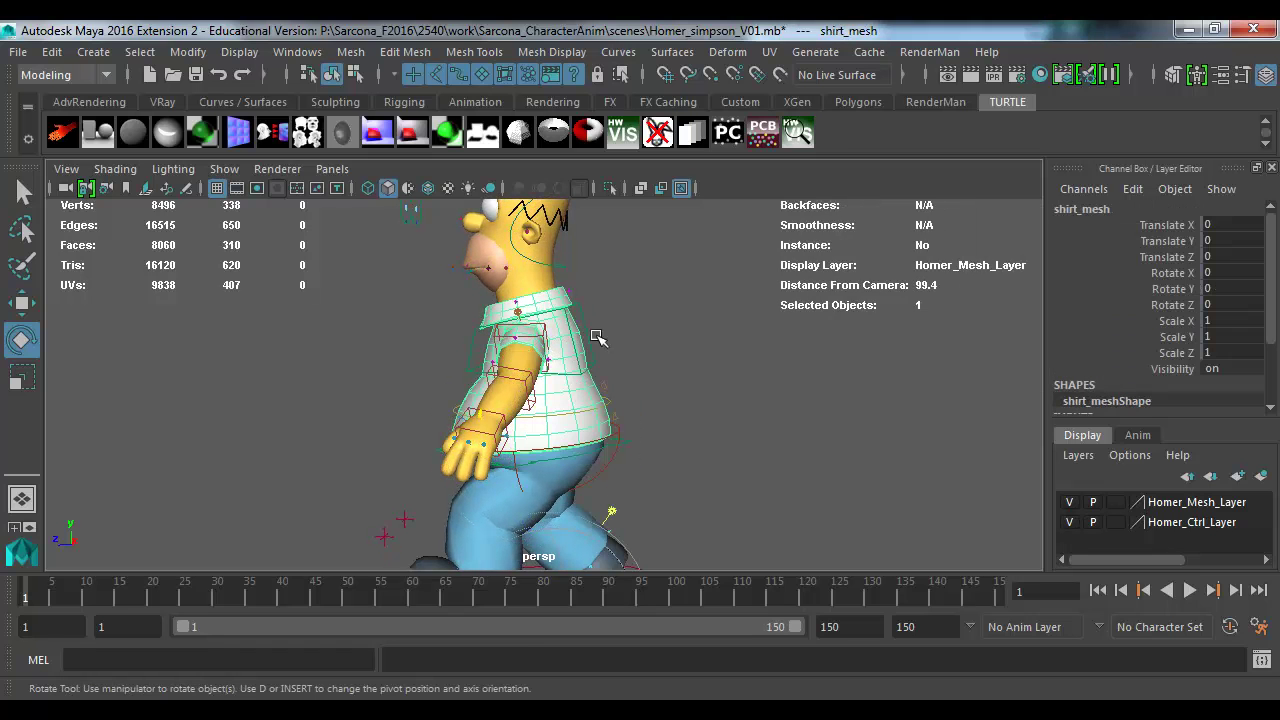
left_click(600, 340)
left_click(592, 376)
left_click_drag(592, 376, 612, 378)
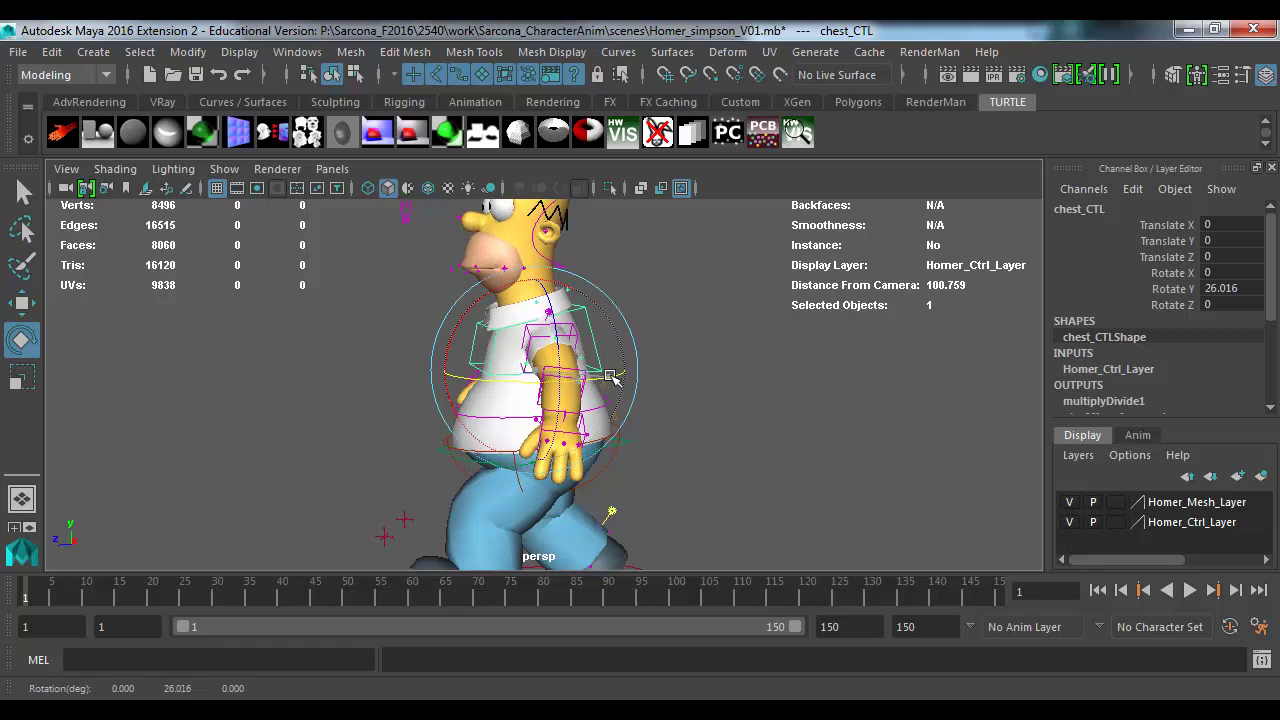
left_click_drag(670, 410, 703, 426, "alt")
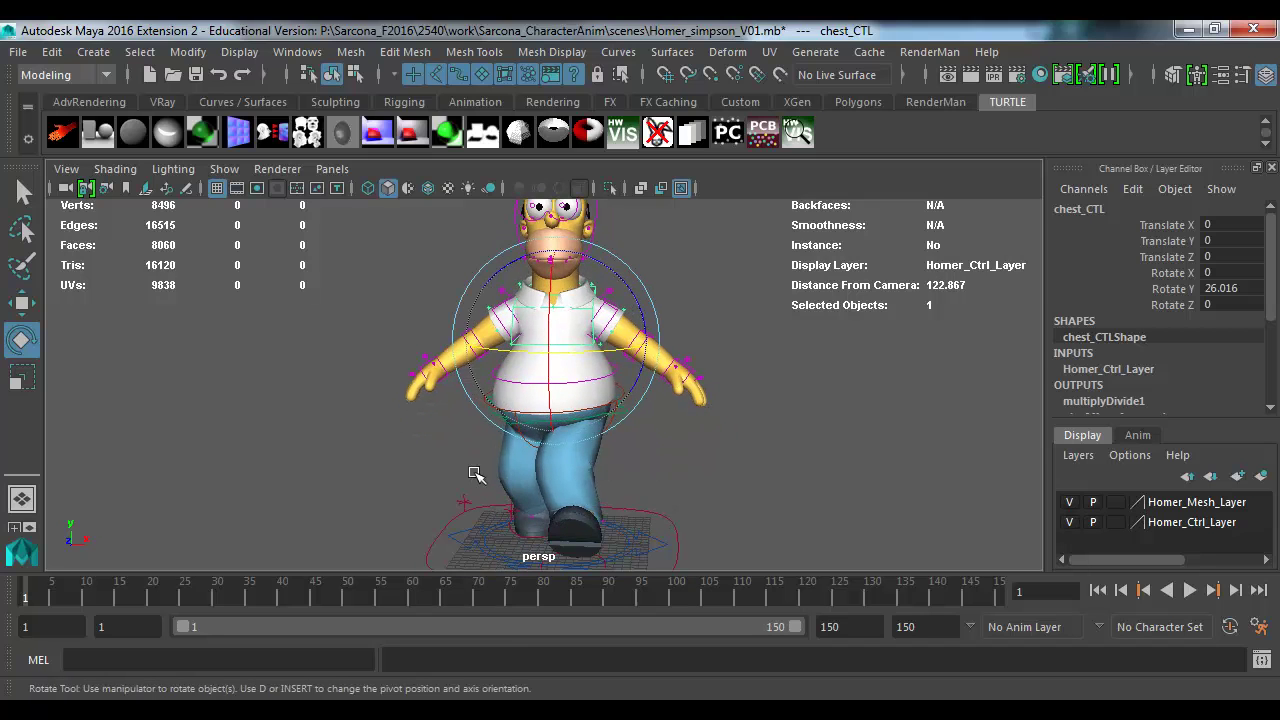
Step: Try moving a knee pole vector control, undo the move and clear the selection
left_click(456, 500)
key("w")
left_click_drag(505, 503, 560, 480)
key("ctrl+z")
left_click(439, 477)
left_click(446, 477)
left_click(680, 457)
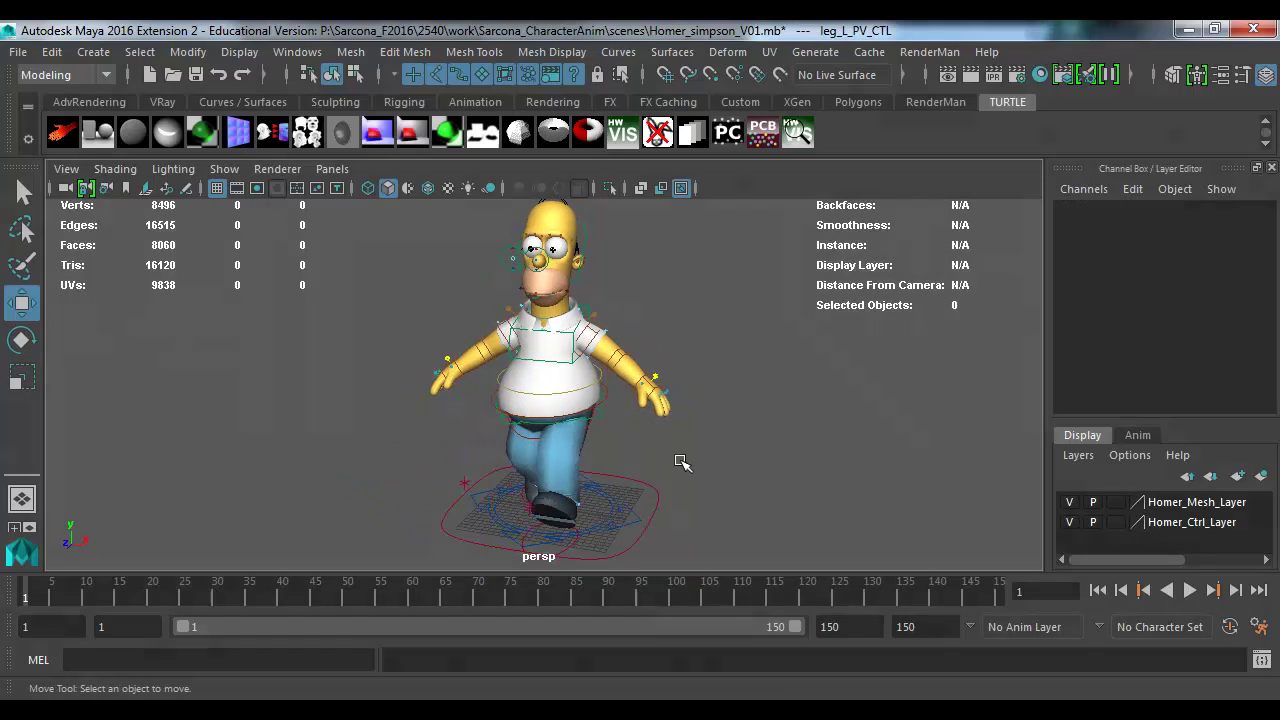
left_click_drag(680, 457, 721, 446, "alt")
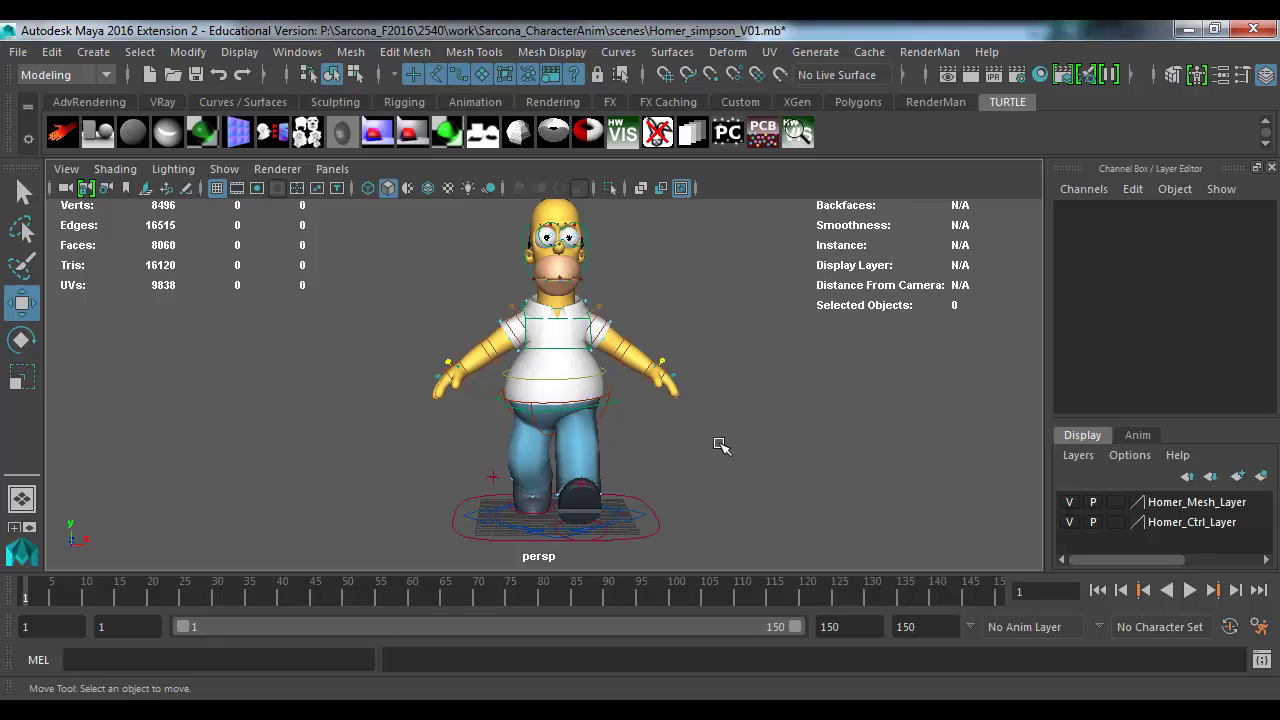
Step: Reopen Homer_simpson_V01.mb from the project's scenes folder, discarding the test pose
key("ctrl+z")
key("ctrl+z")
key("ctrl+o")
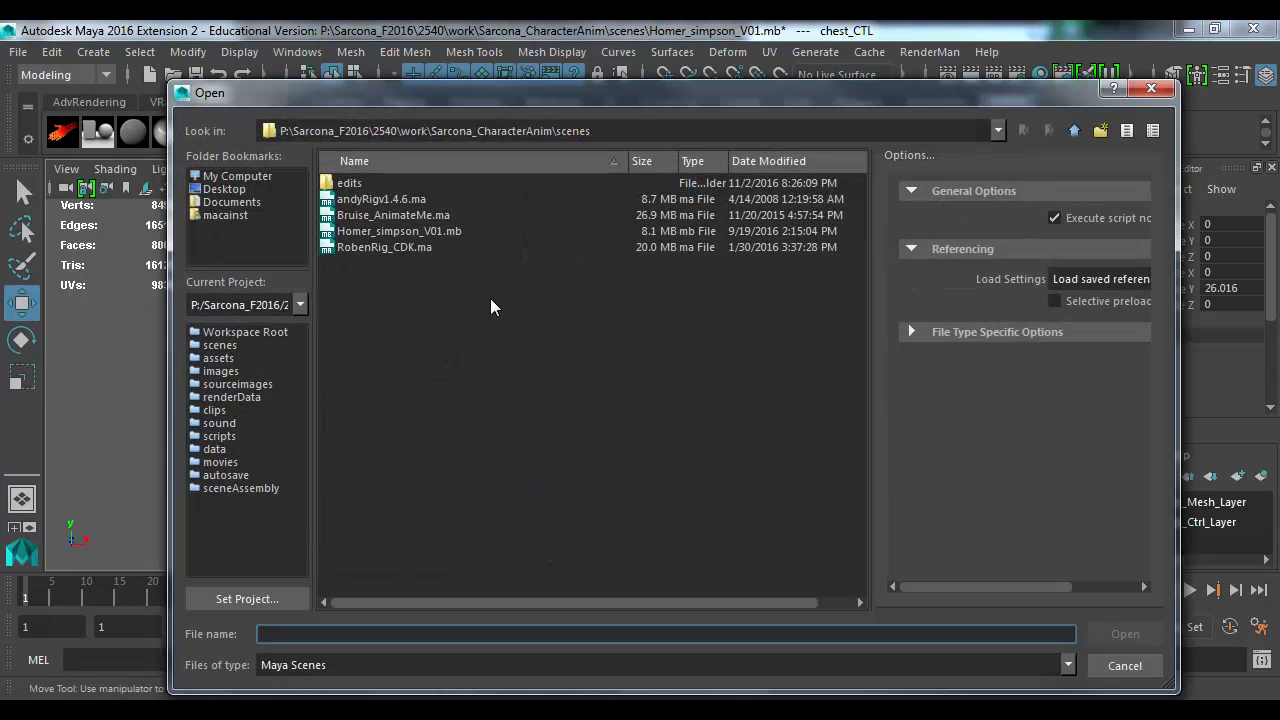
double_click(419, 231)
left_click(657, 375)
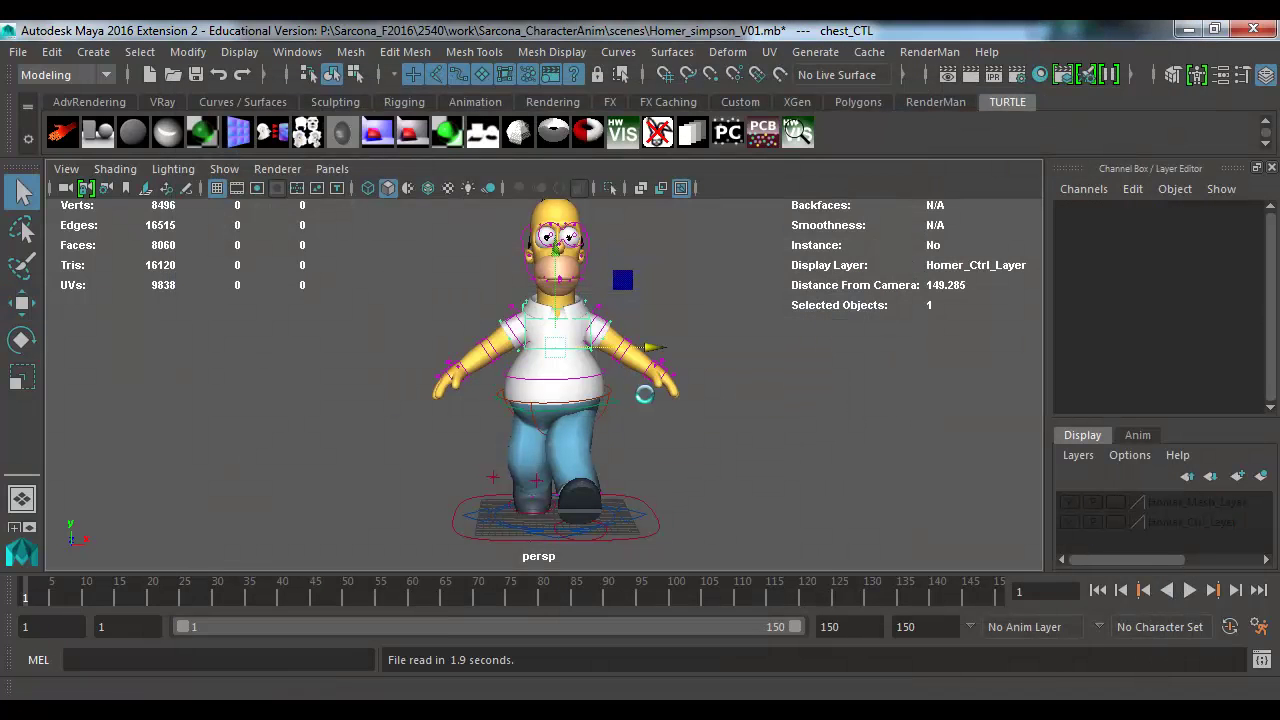
scroll(660, 435, "up", 3)
middle_click_drag(779, 447, 829, 399, "alt")
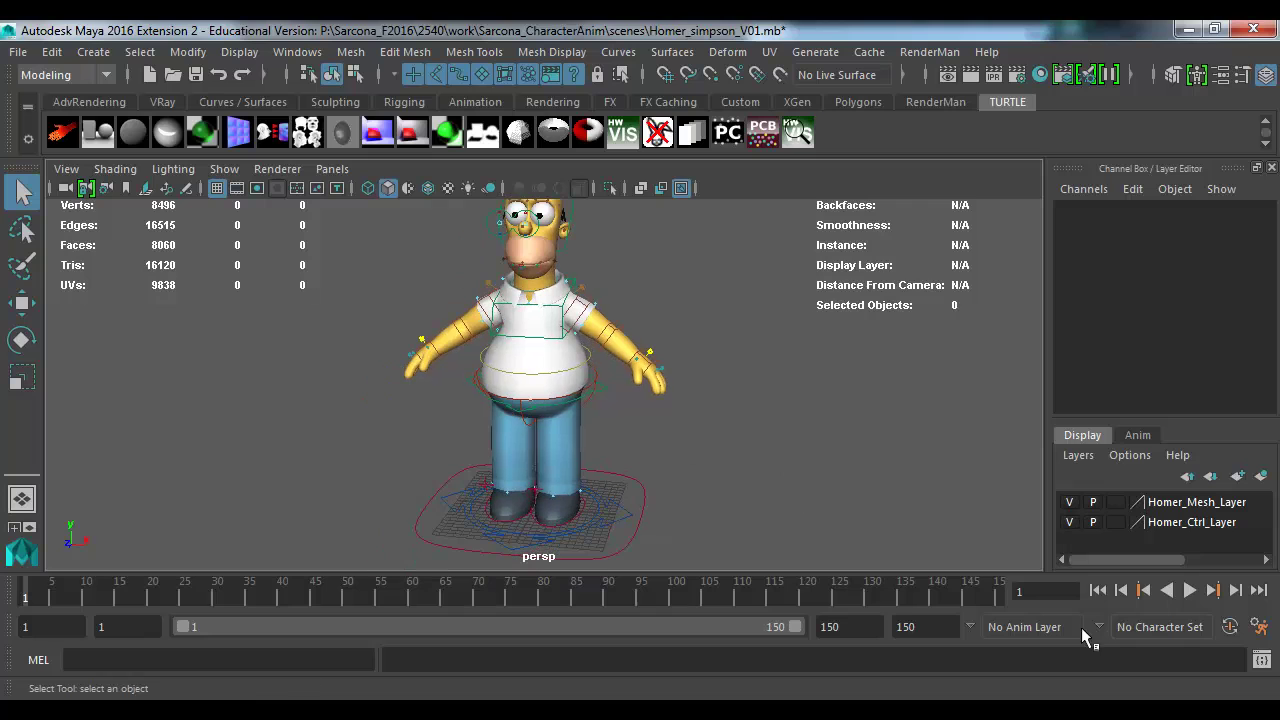
Step: Check the available character sets and switch to the Animation menu set
left_click(1155, 622)
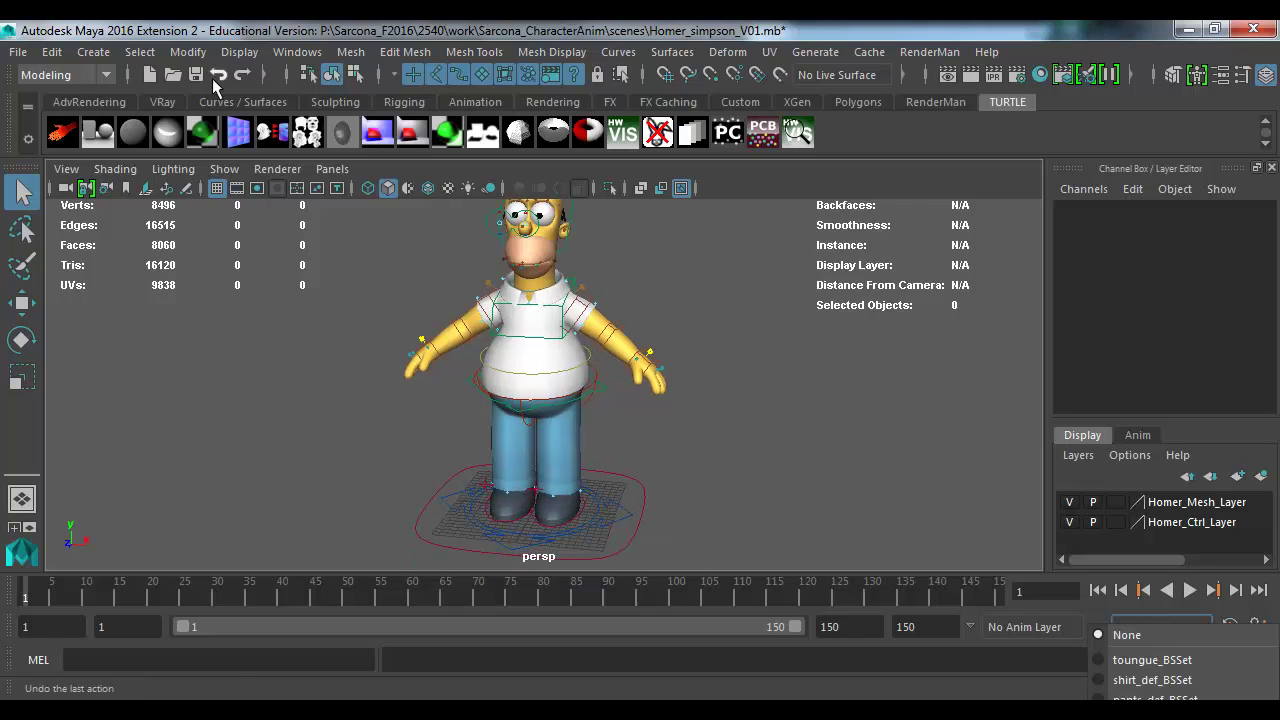
left_click(56, 76)
left_click(77, 121)
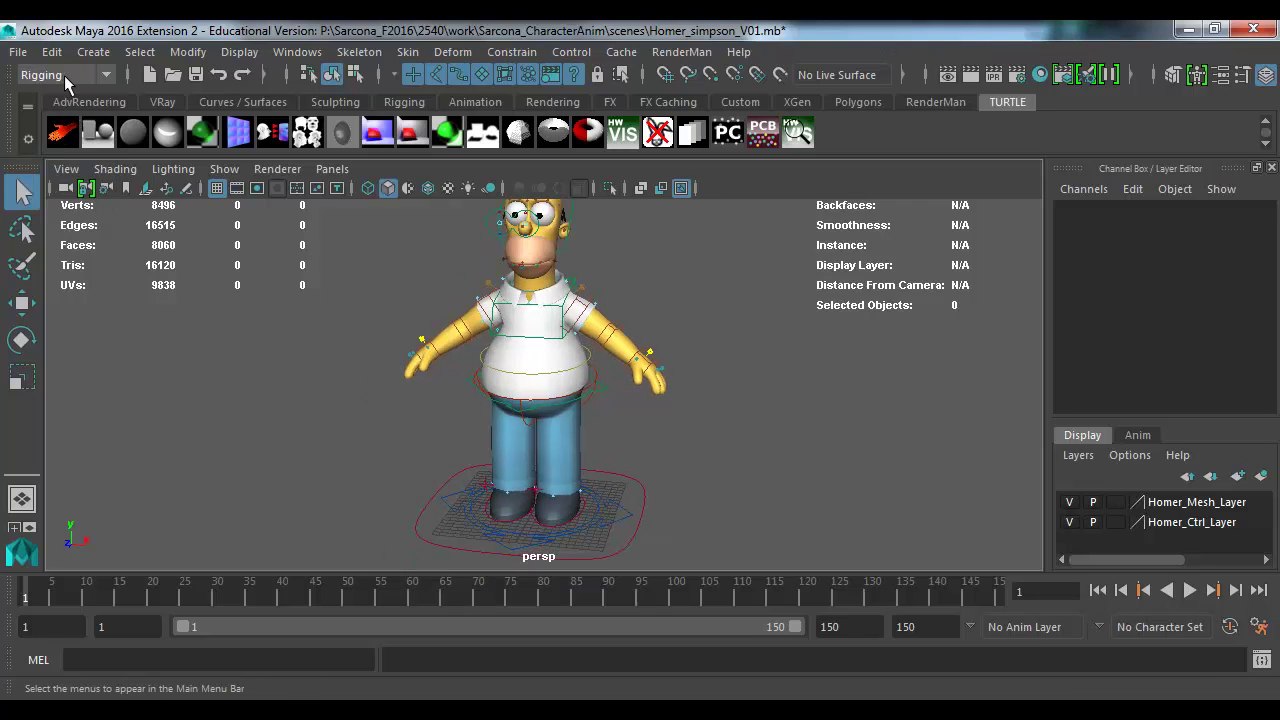
left_click(60, 75)
left_click(70, 136)
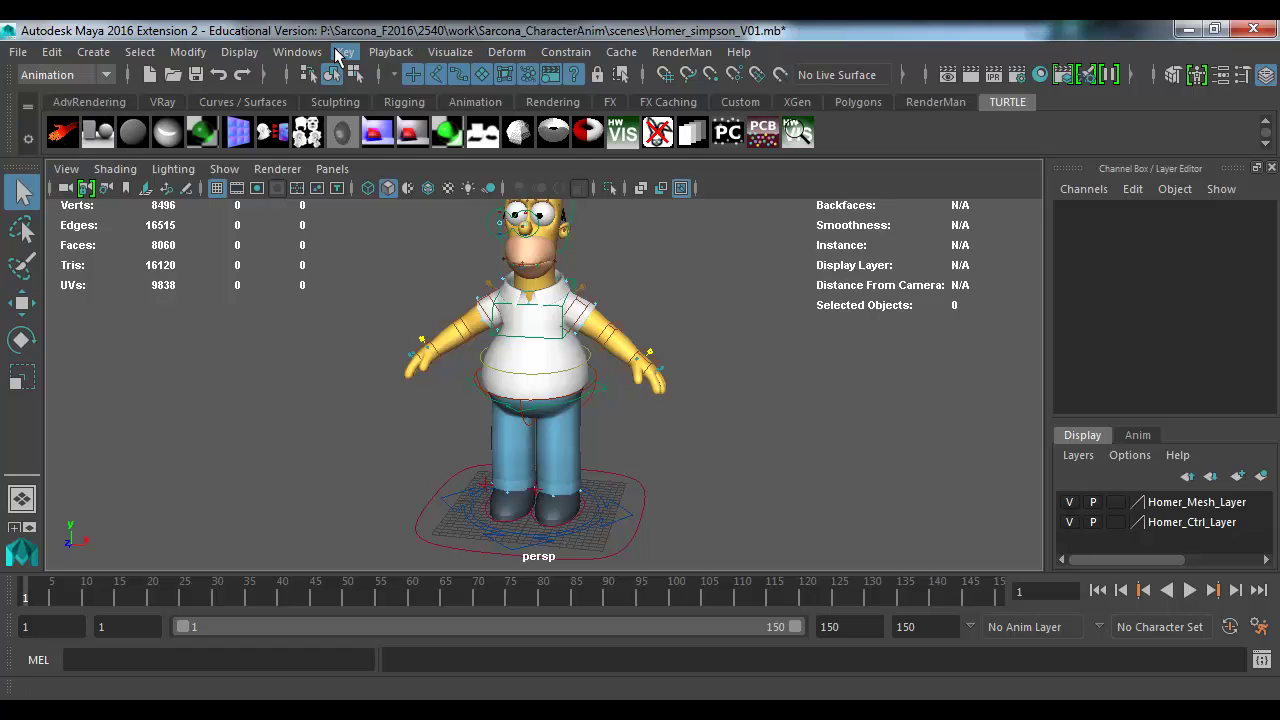
Step: Create a character set named Homer that includes all keyable attributes except scale and visibility
left_click(350, 54)
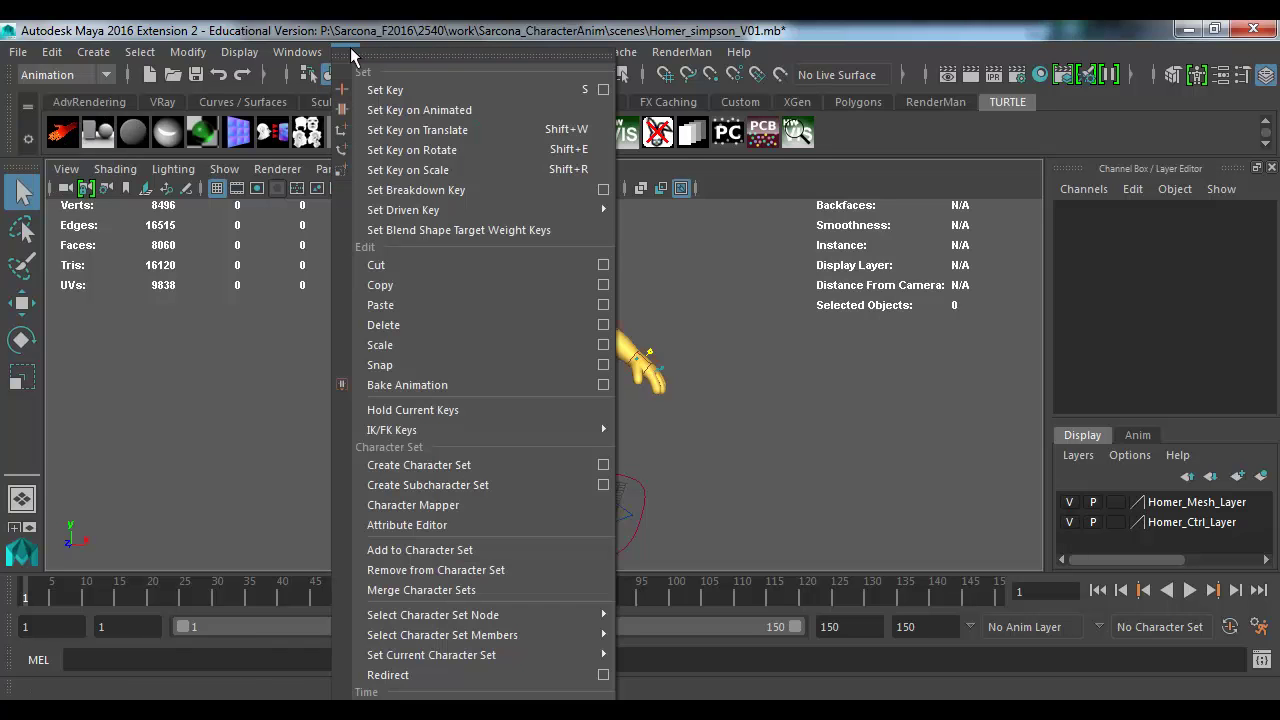
left_click(603, 465)
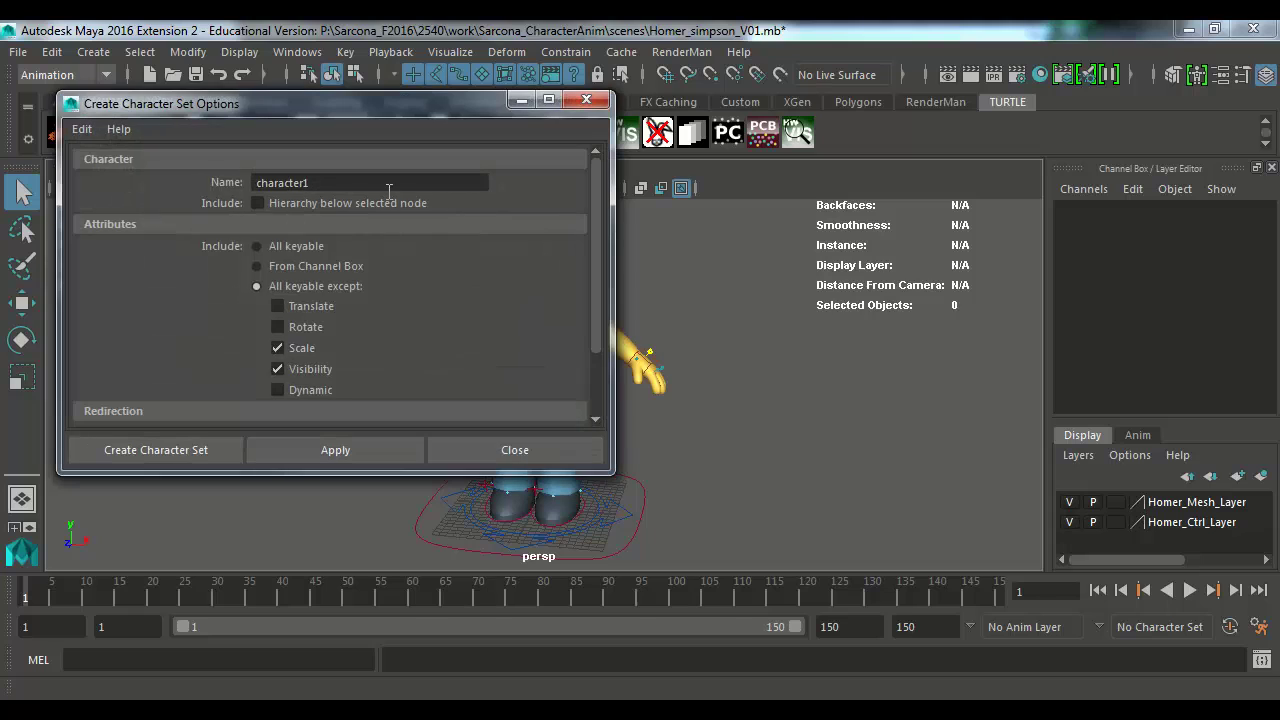
left_click_drag(389, 191, 194, 151)
type("Homer")
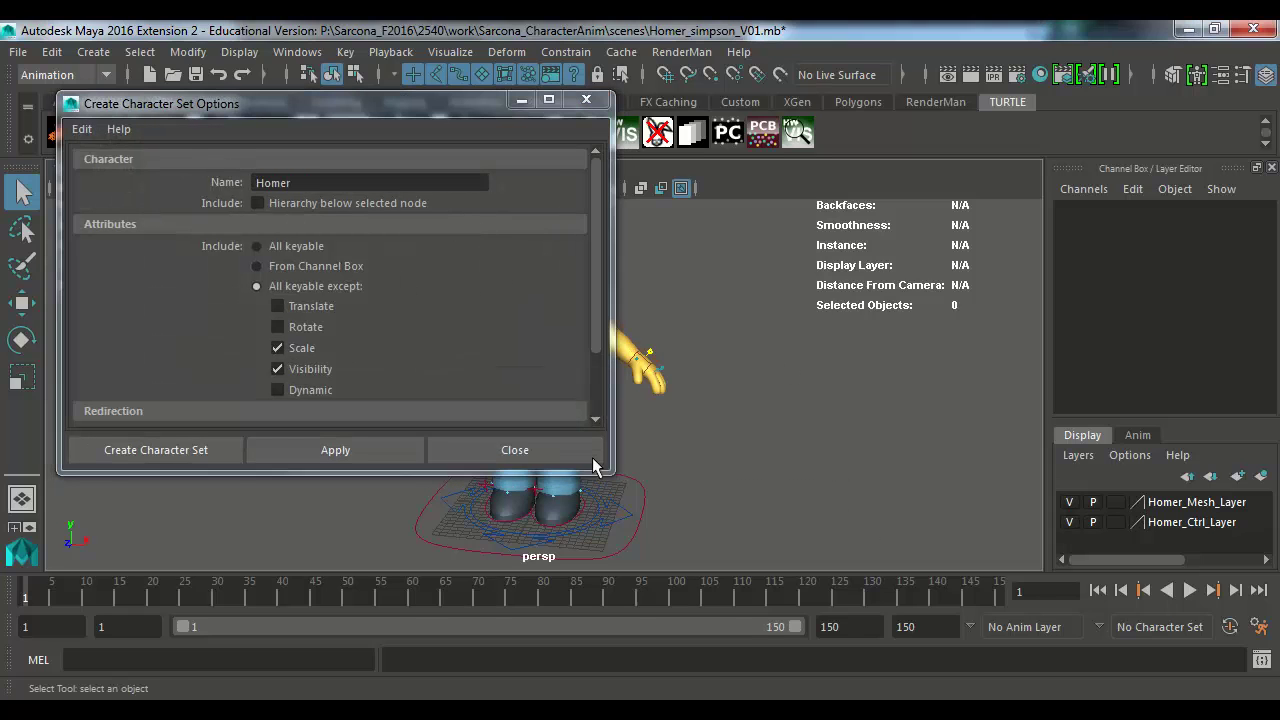
left_click(358, 448)
left_click(472, 452)
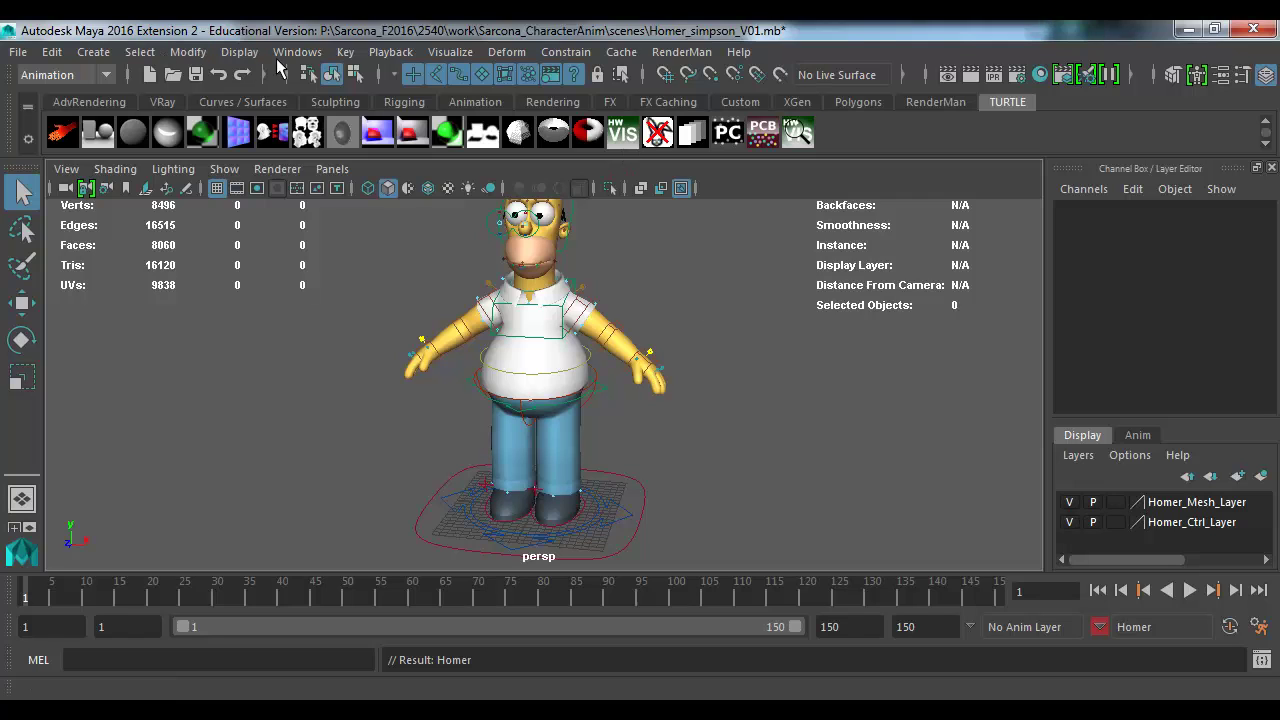
Step: Create a subcharacter set named LowerBody with all keyable attributes except scale and visibility
left_click(345, 52)
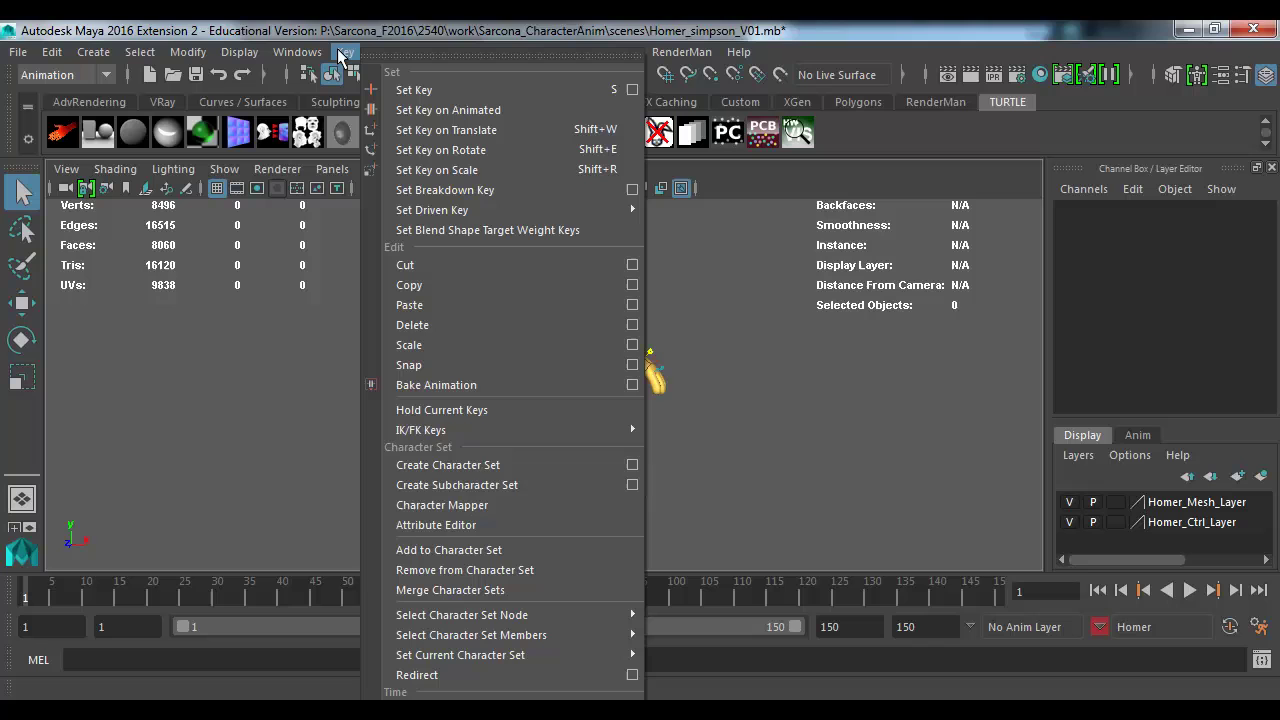
left_click(630, 485)
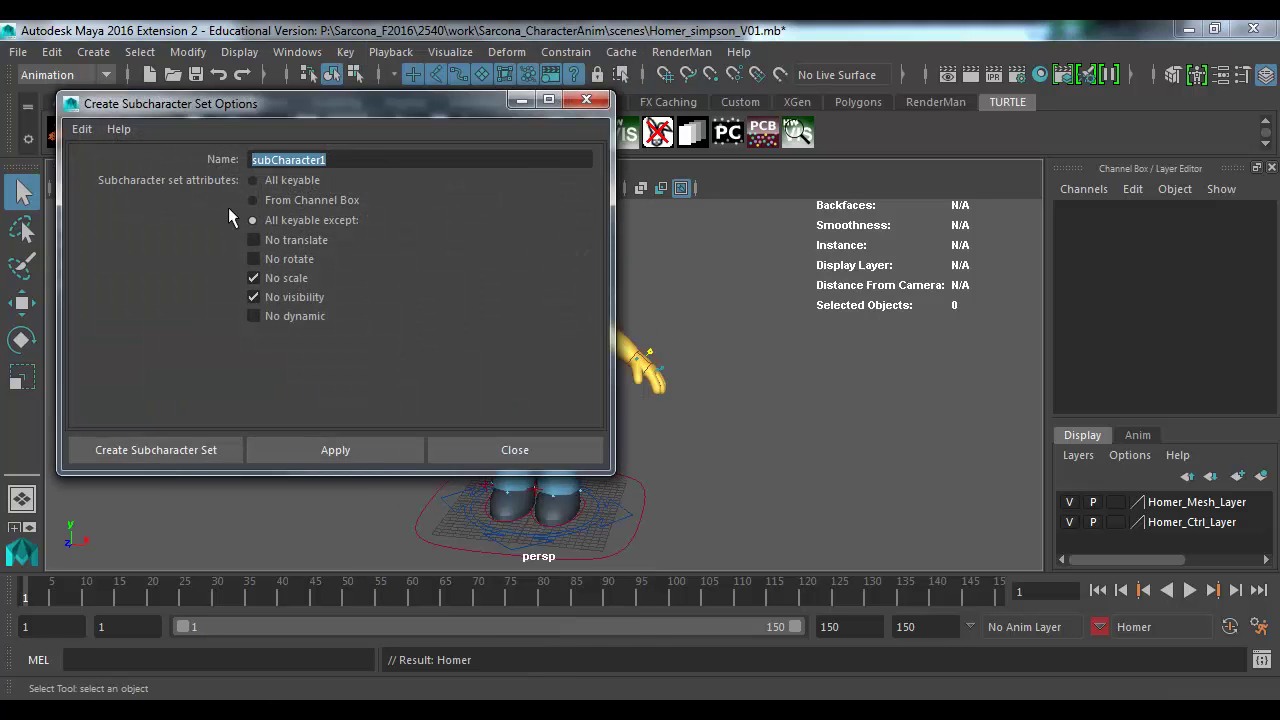
type("LowerBody")
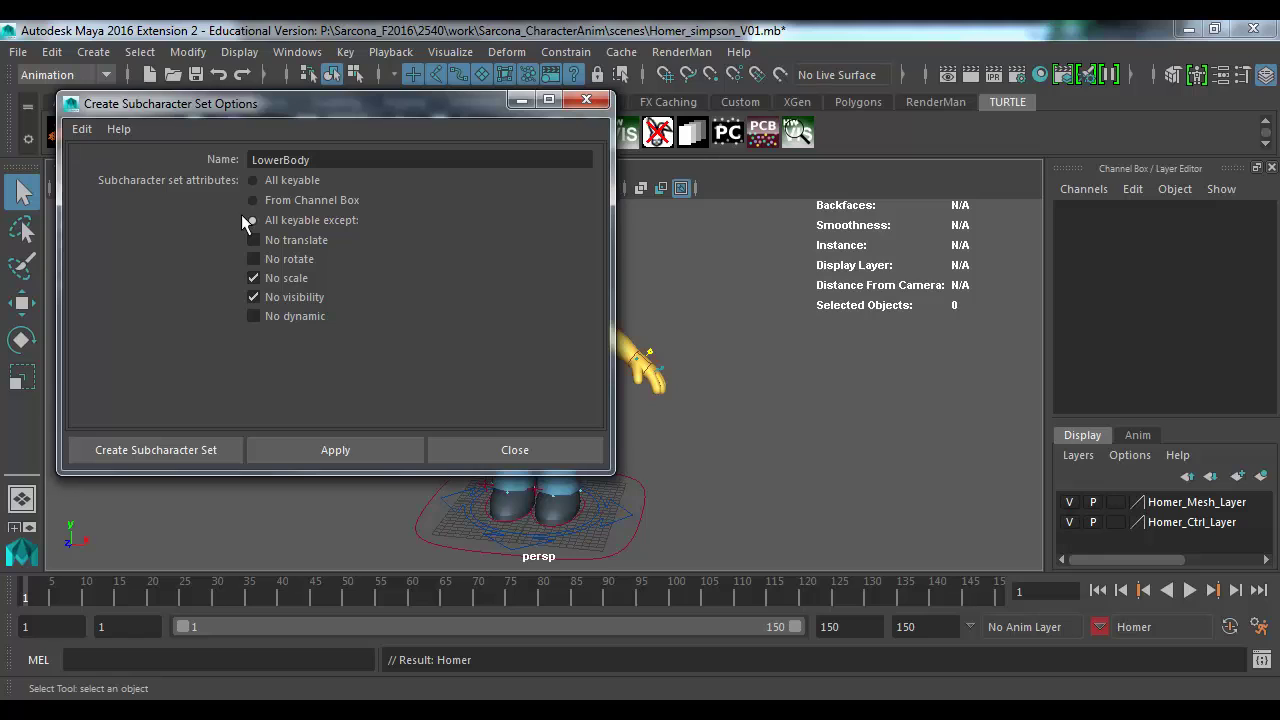
left_click(242, 215)
left_click(364, 452)
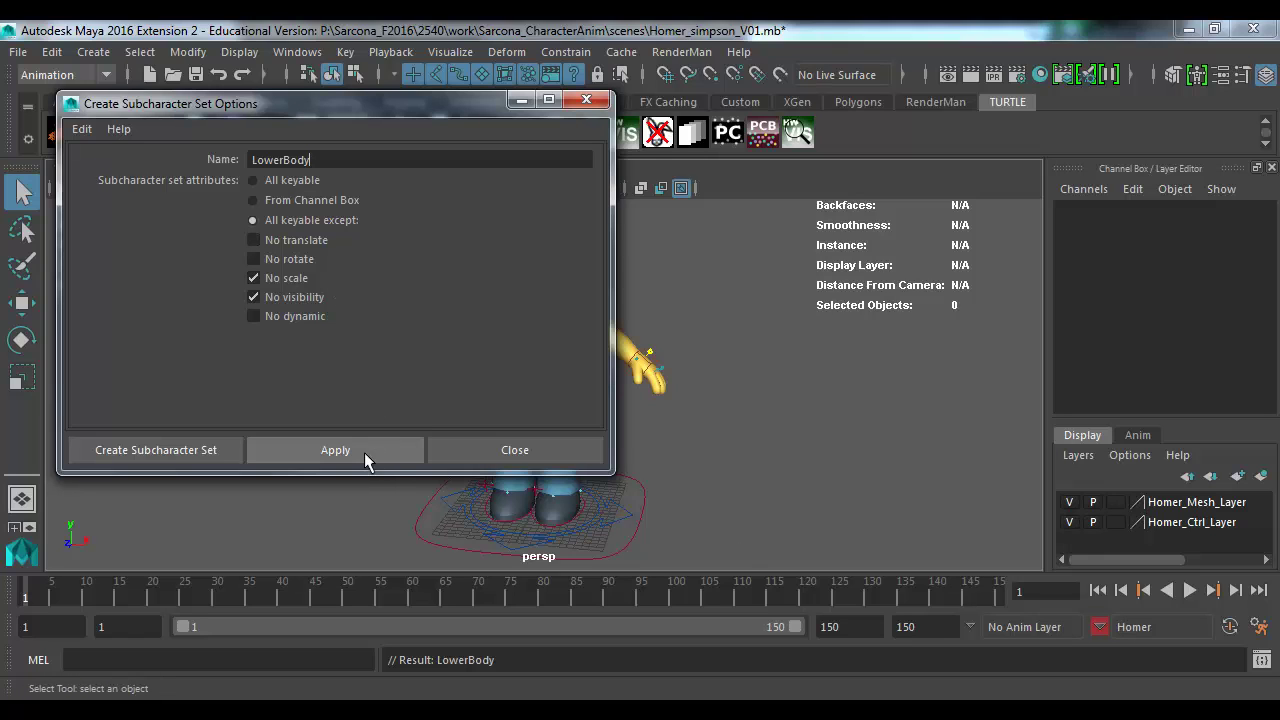
Step: Create two more subcharacter sets named UpperBody and Head with the same attribute options
left_click_drag(283, 160, 240, 165)
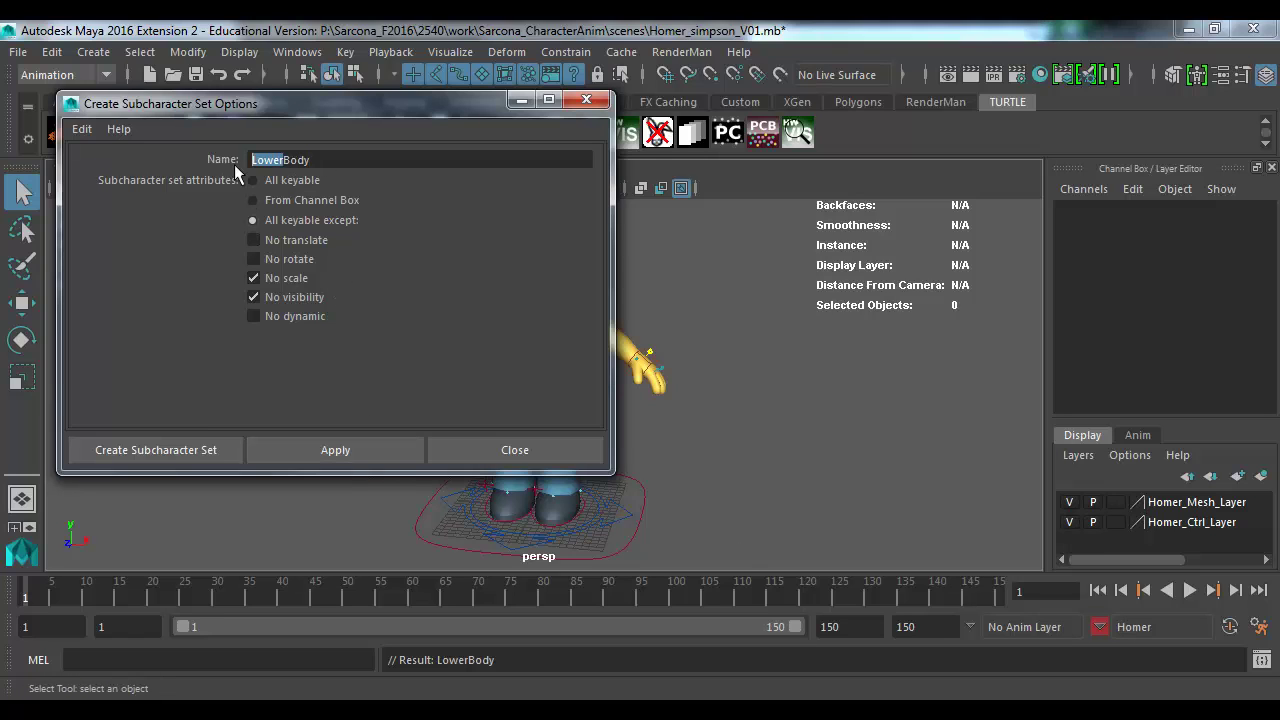
type("Upper")
left_click(310, 445)
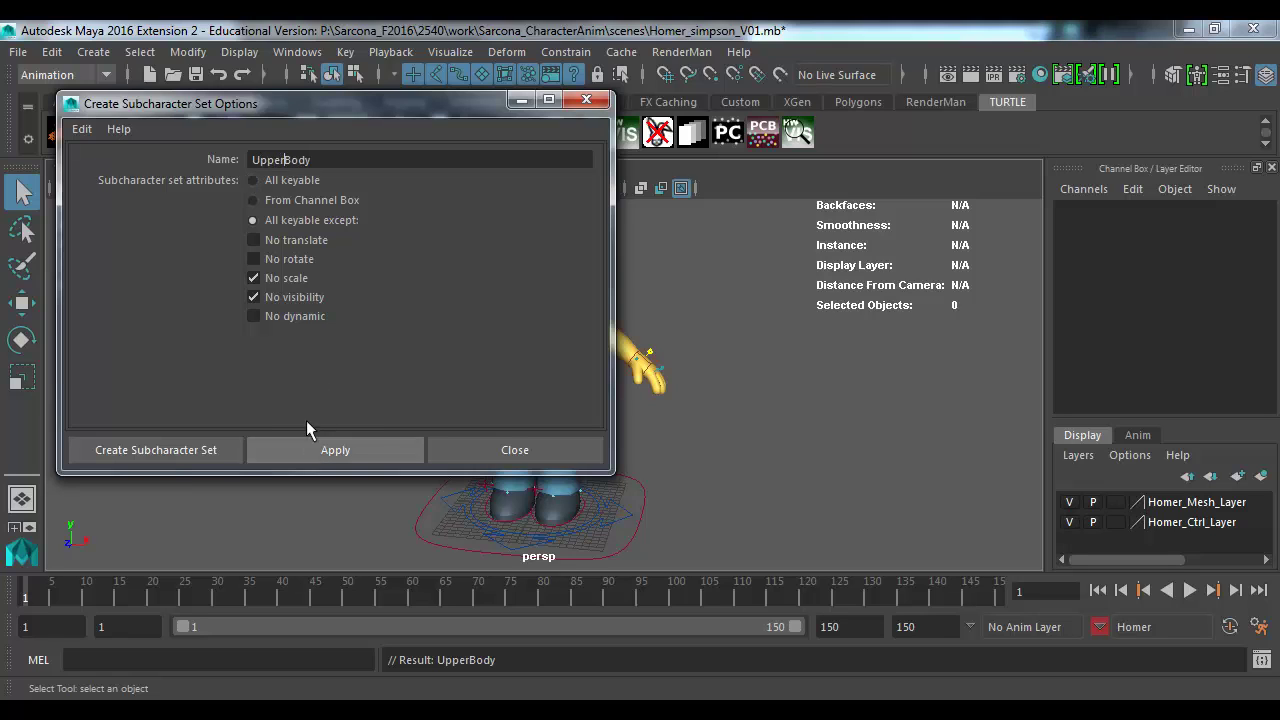
double_click(319, 159)
type("Head")
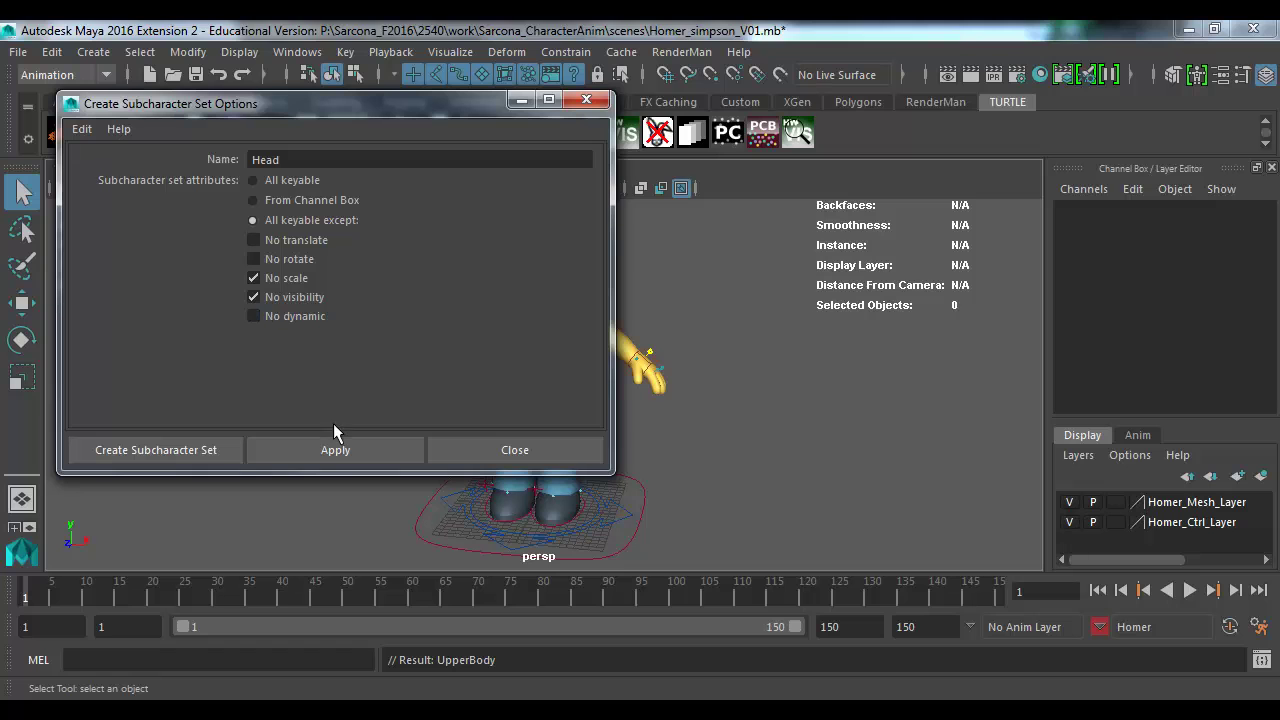
left_click(332, 450)
left_click(509, 449)
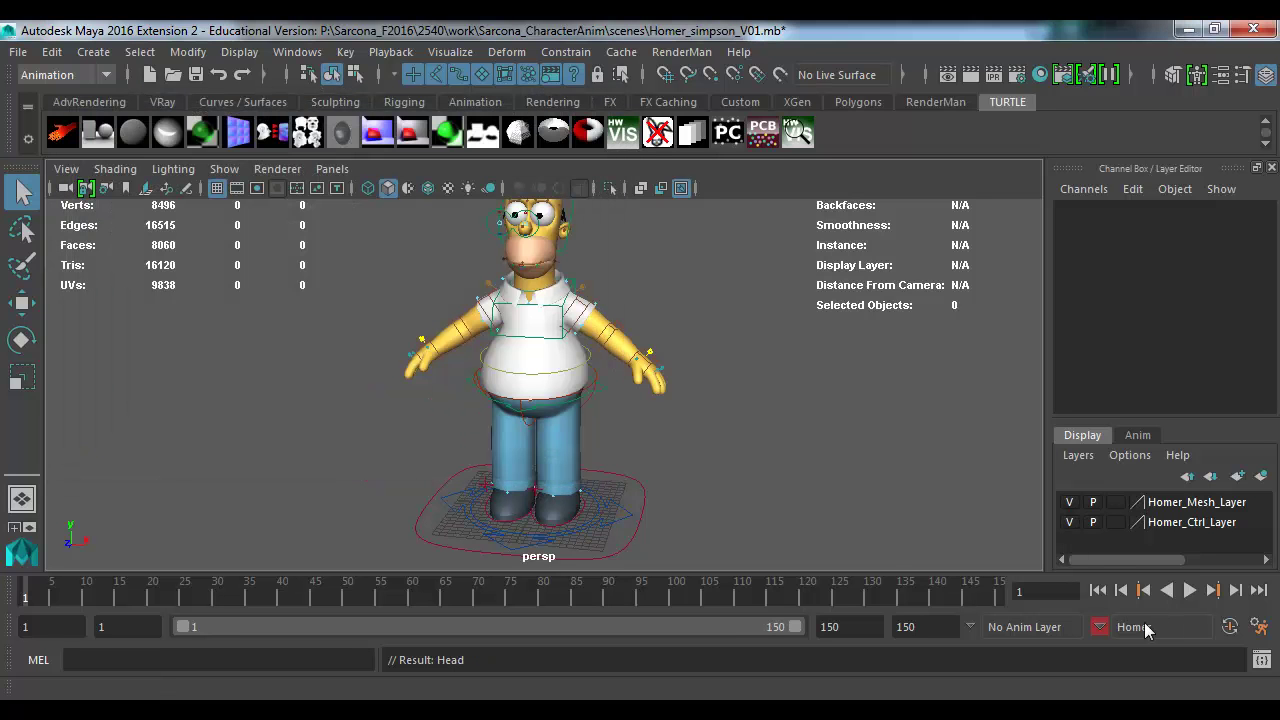
Step: Make Homer's LowerBody subcharacter set the current character set
left_click(1146, 628)
mouse_move(1143, 587)
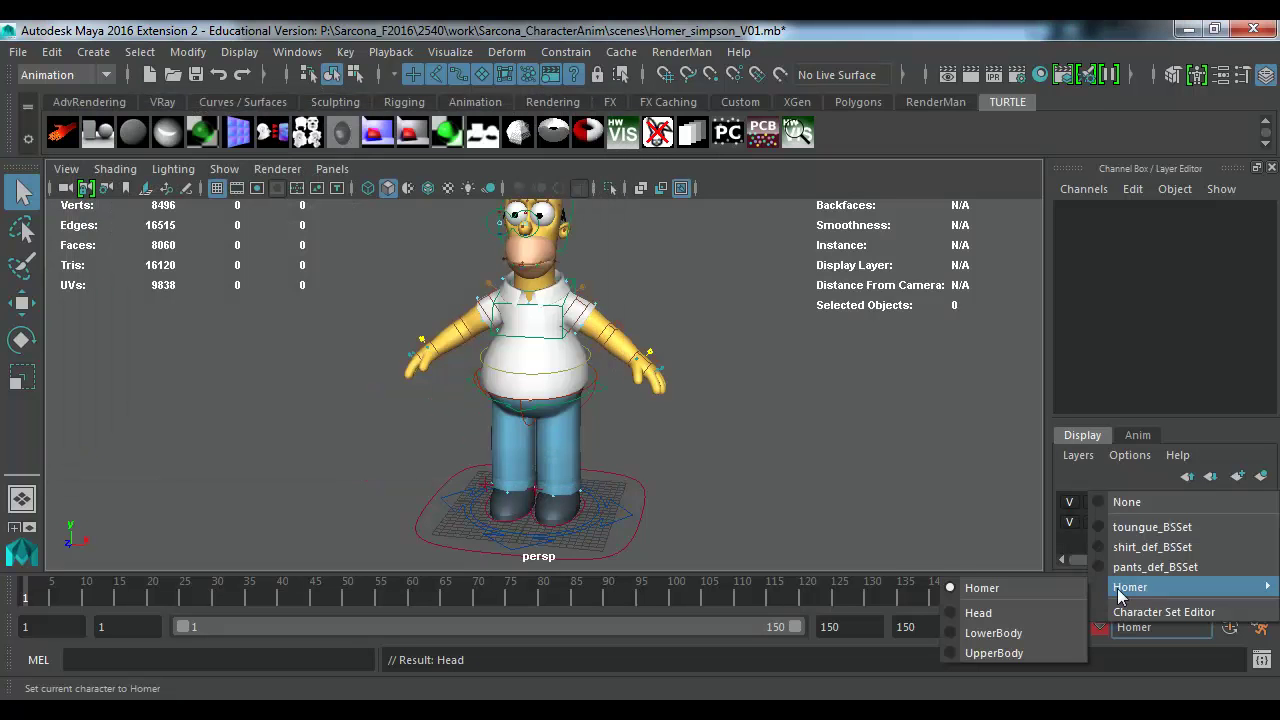
left_click(993, 636)
left_click_drag(608, 451, 538, 393, "alt")
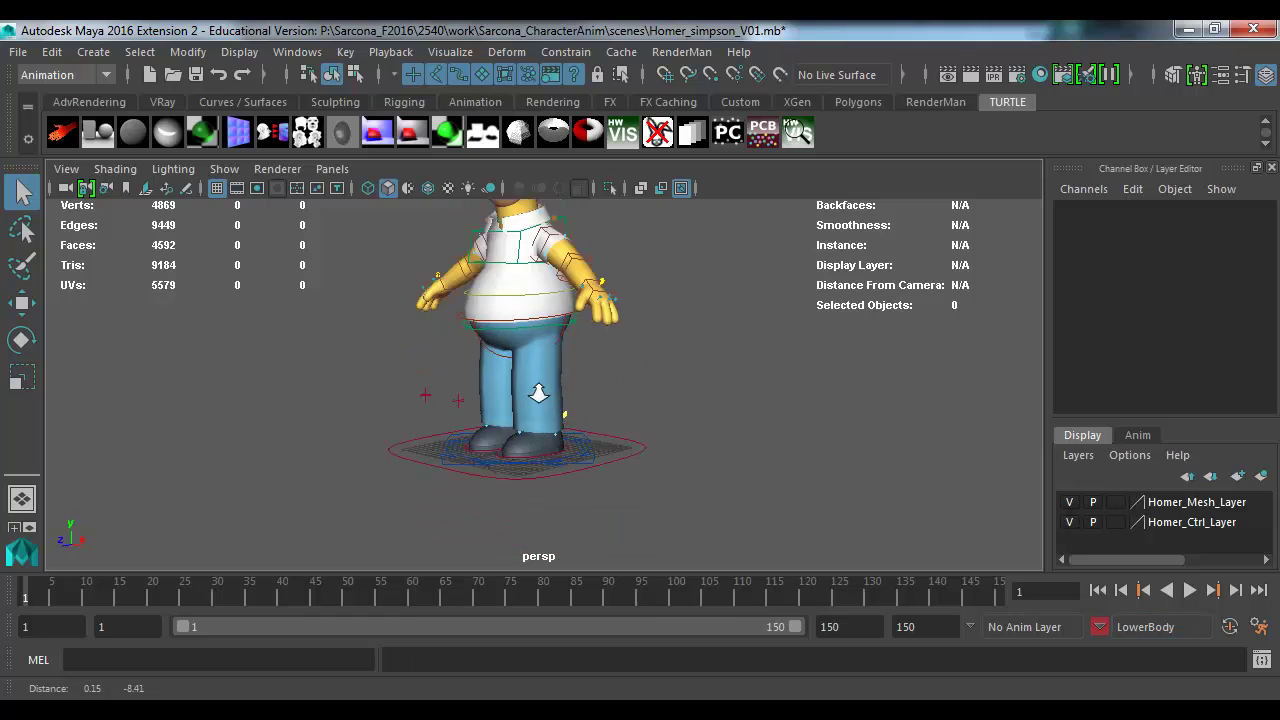
Step: Test the hip control by rotating it about 22 degrees around Y, and undo the rotation
right_click_drag(538, 393, 674, 430, "alt")
left_click(643, 367)
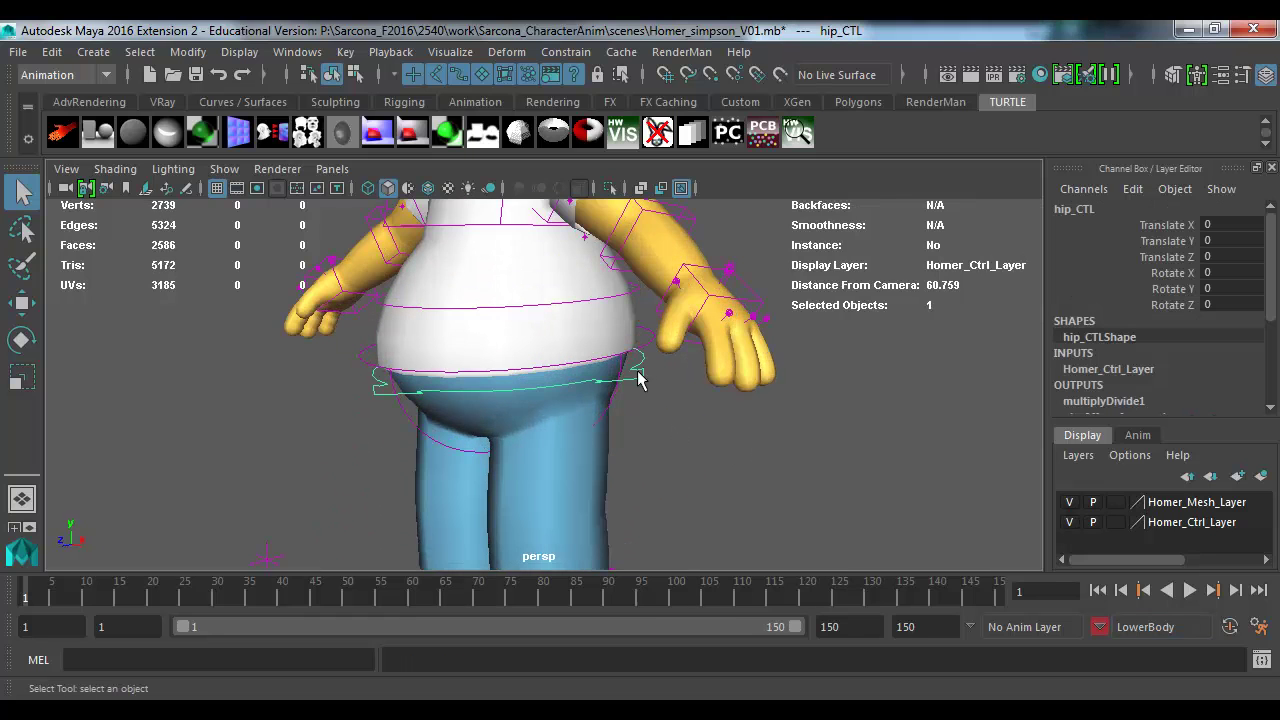
key("e")
left_click_drag(629, 390, 560, 357, "alt")
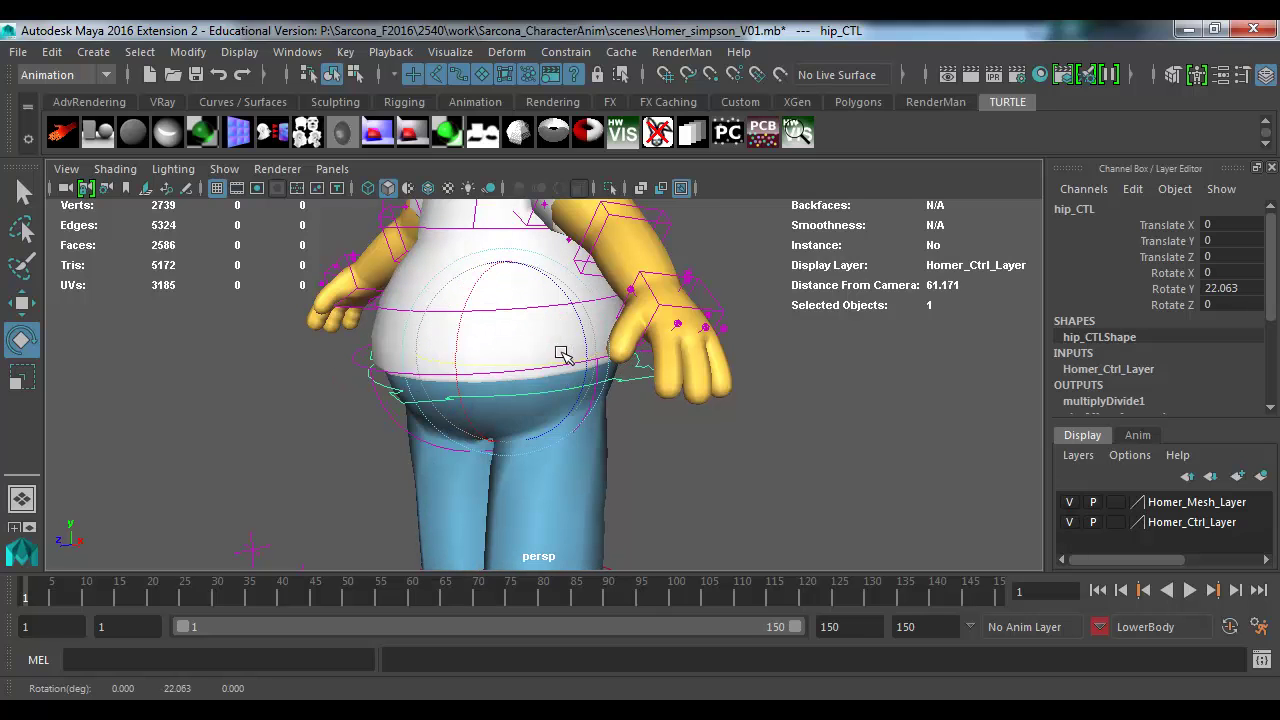
key("ctrl+z")
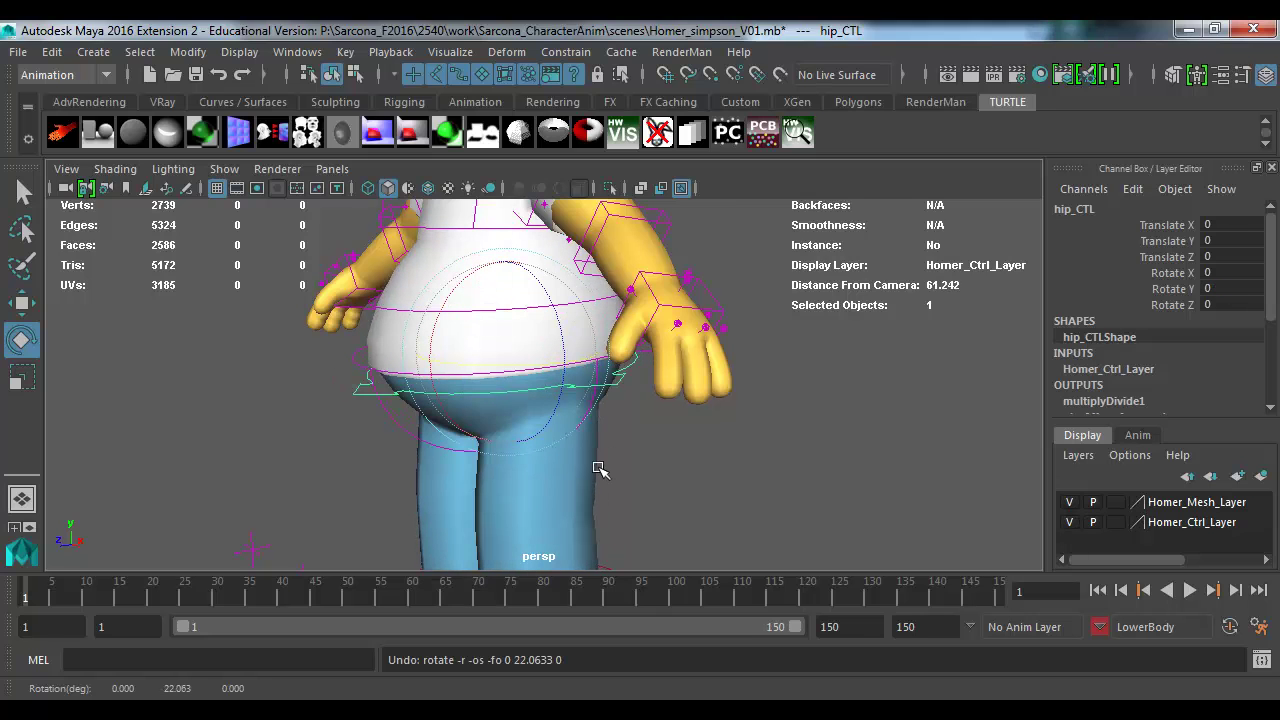
Step: Test how moving the hip control affects the body, and undo the moves
key("w")
left_click_drag(560, 280, 340, 307, "alt")
key("ctrl+z")
key("ctrl+z")
key("ctrl+z")
key("ctrl+z")
key("ctrl+z")
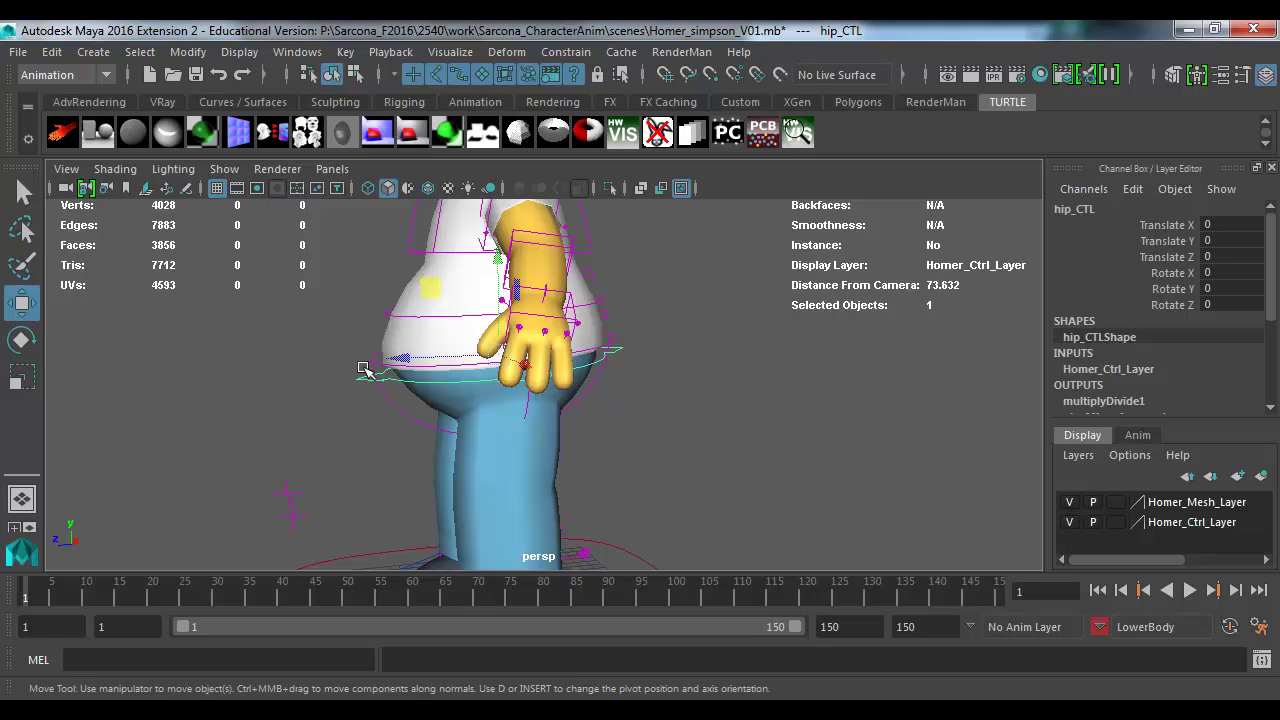
Step: Select the root control at Homer's waist, test moving it forward about 13.7 units in Z, and undo the moves
left_click(370, 360)
left_click_drag(490, 362, 297, 335)
key("ctrl+z")
key("ctrl+z")
key("ctrl+z")
key("ctrl+z")
key("ctrl+z")
key("ctrl+z")
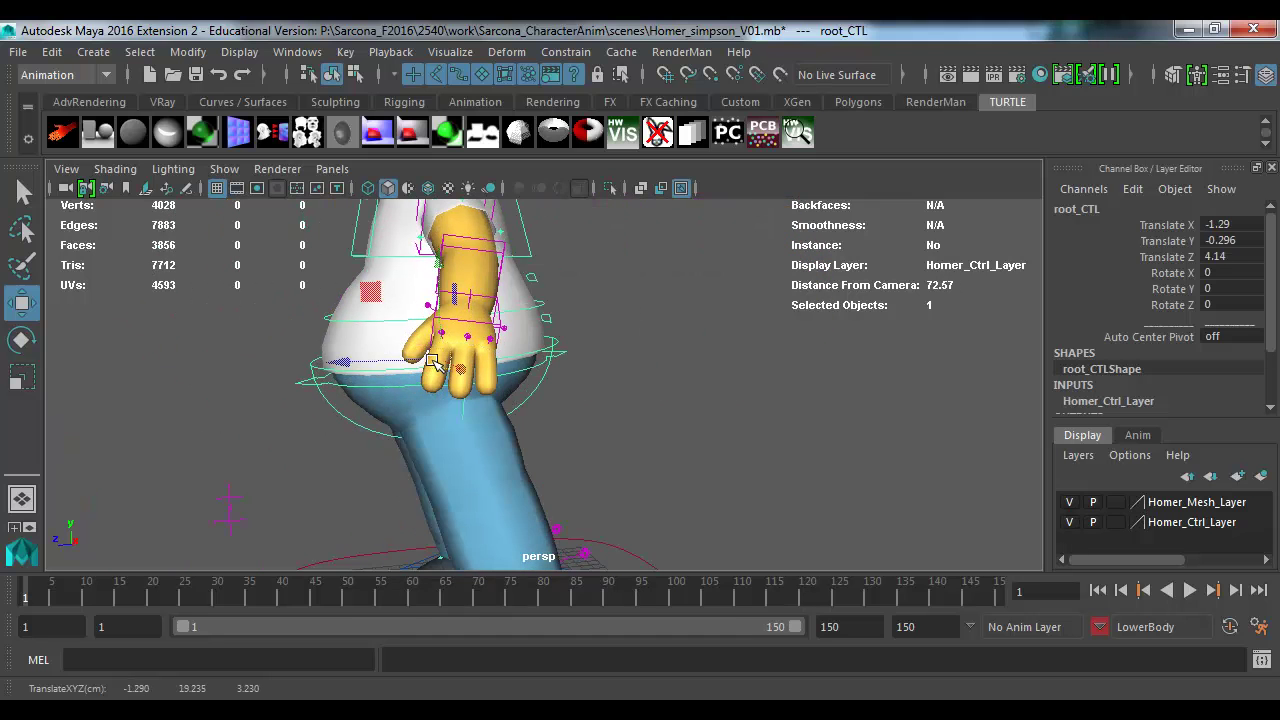
left_click_drag(424, 360, 248, 382)
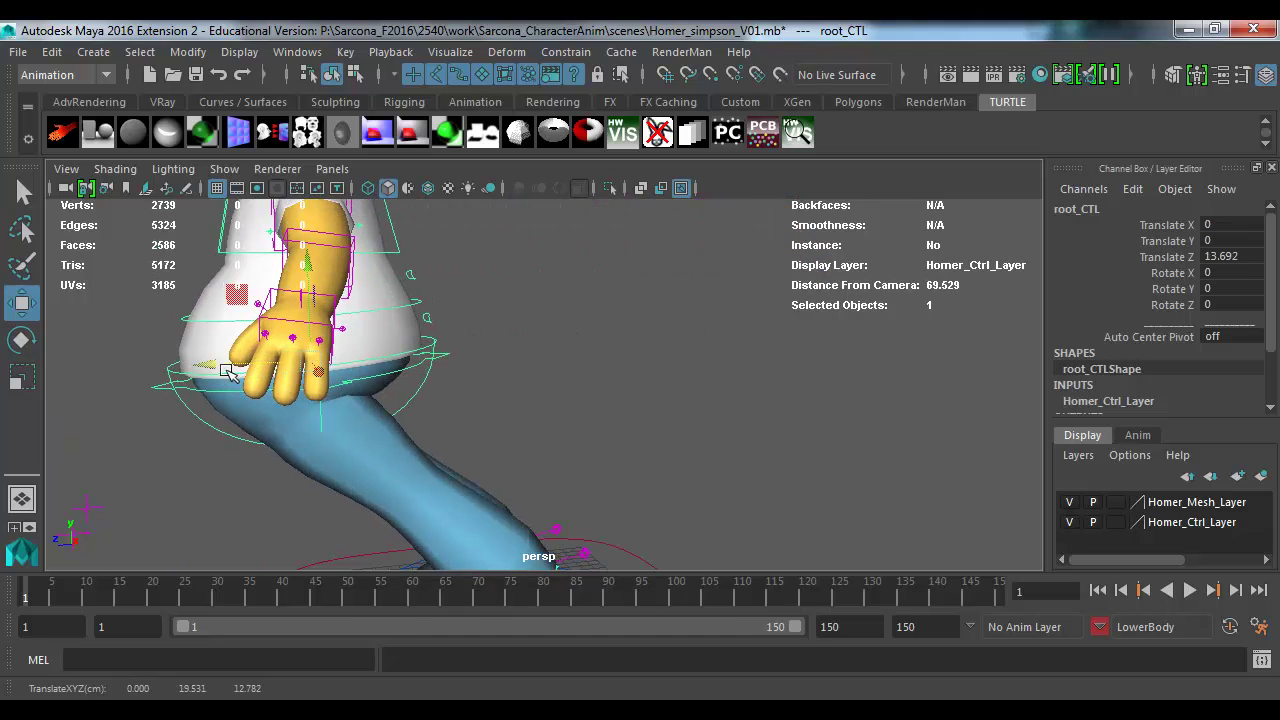
key("ctrl+z")
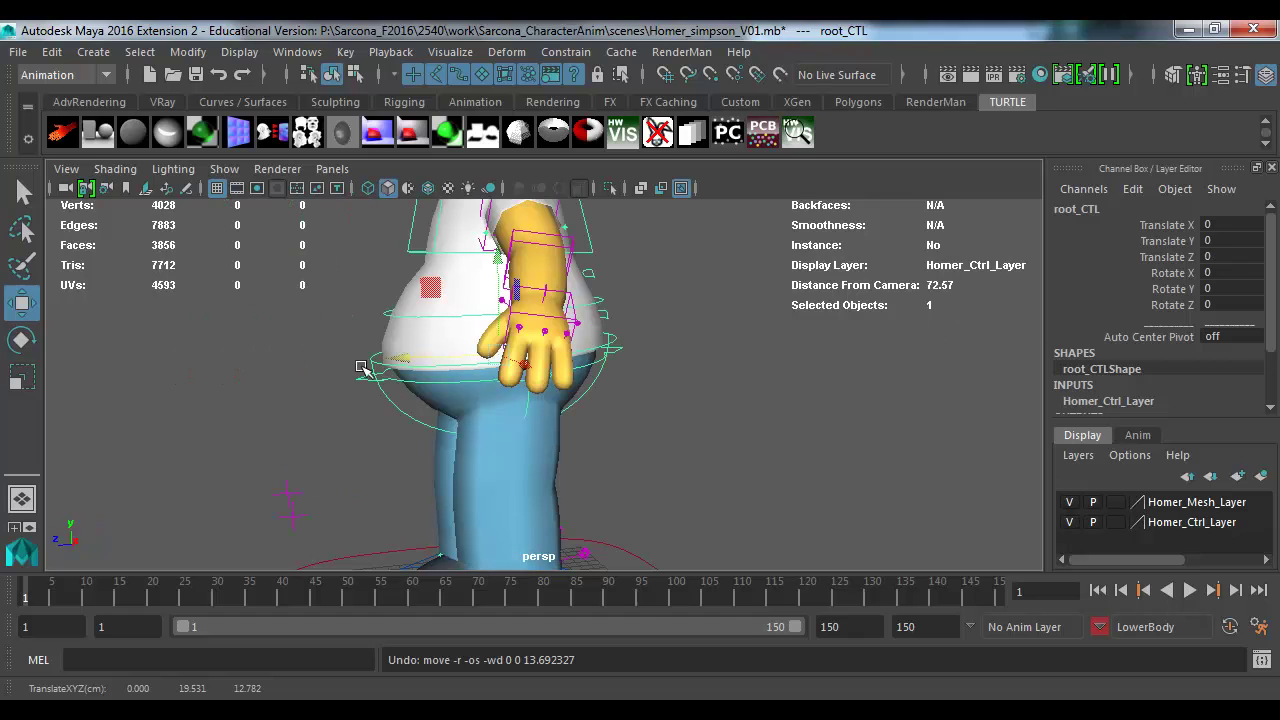
Step: Select the hip control along with the root and add their translate and rotate channels to the LowerBody set
left_click(367, 380, "shift")
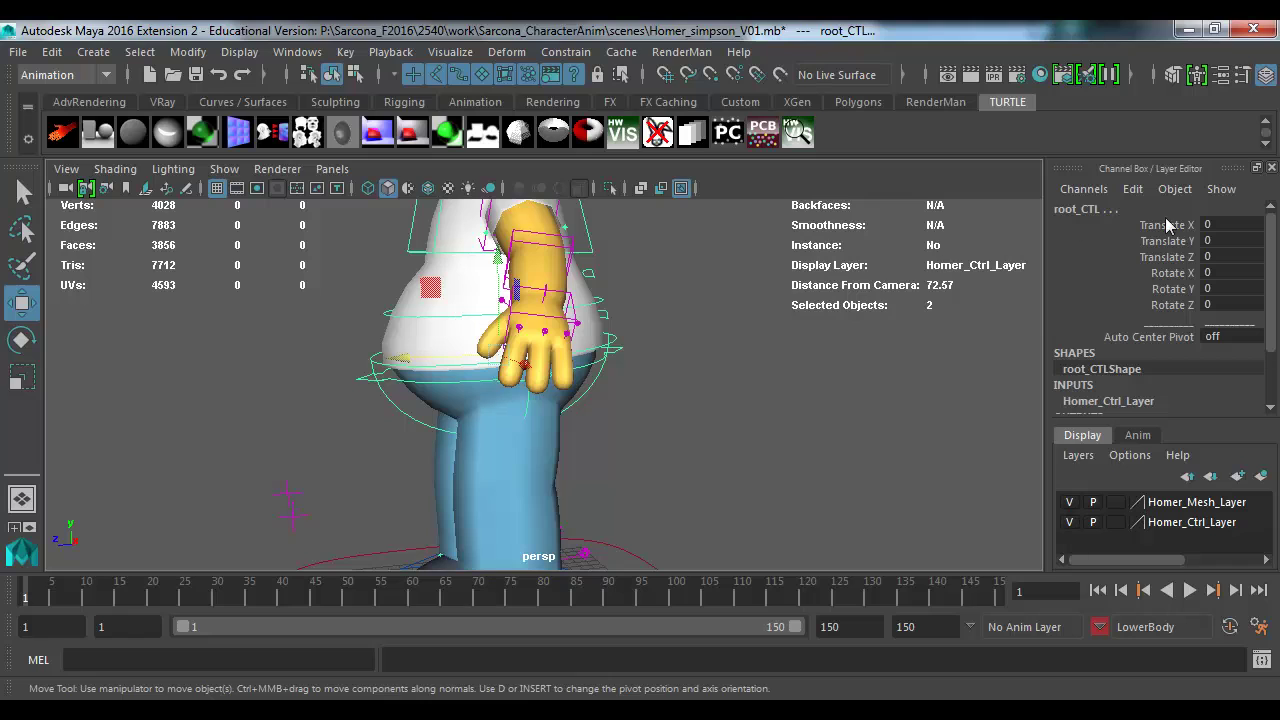
left_click_drag(1170, 225, 1177, 305)
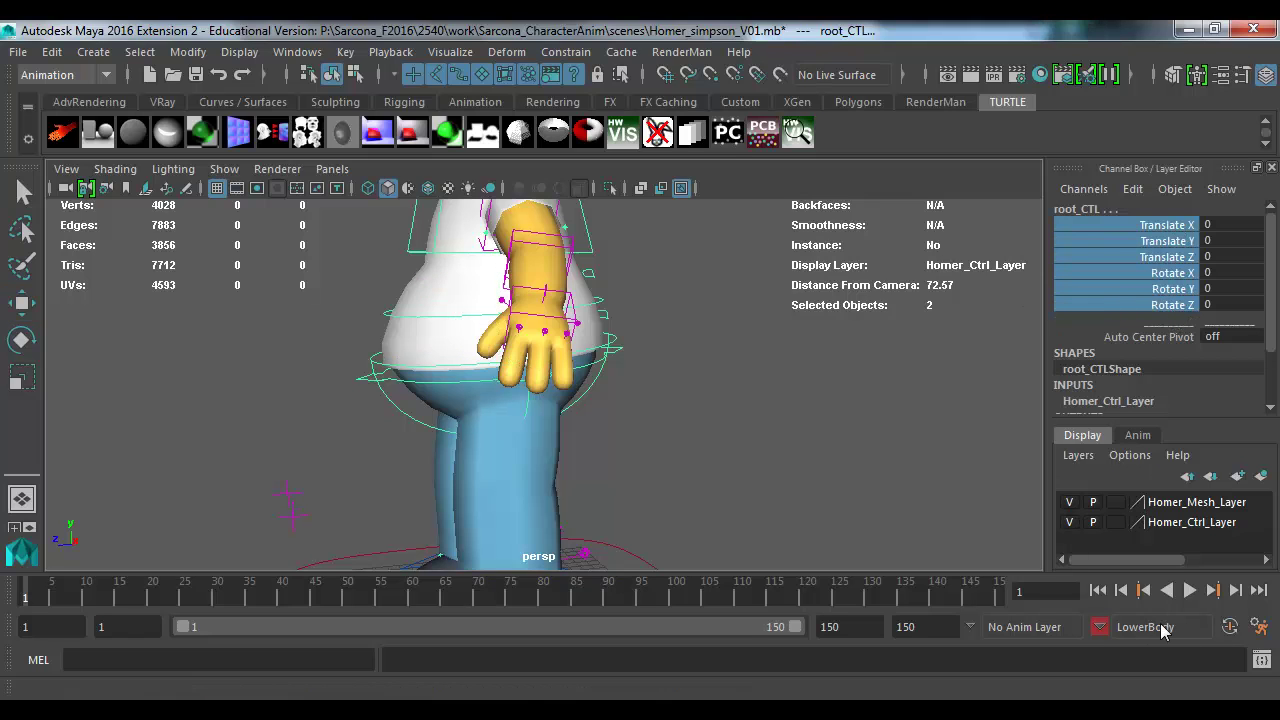
left_click(345, 52)
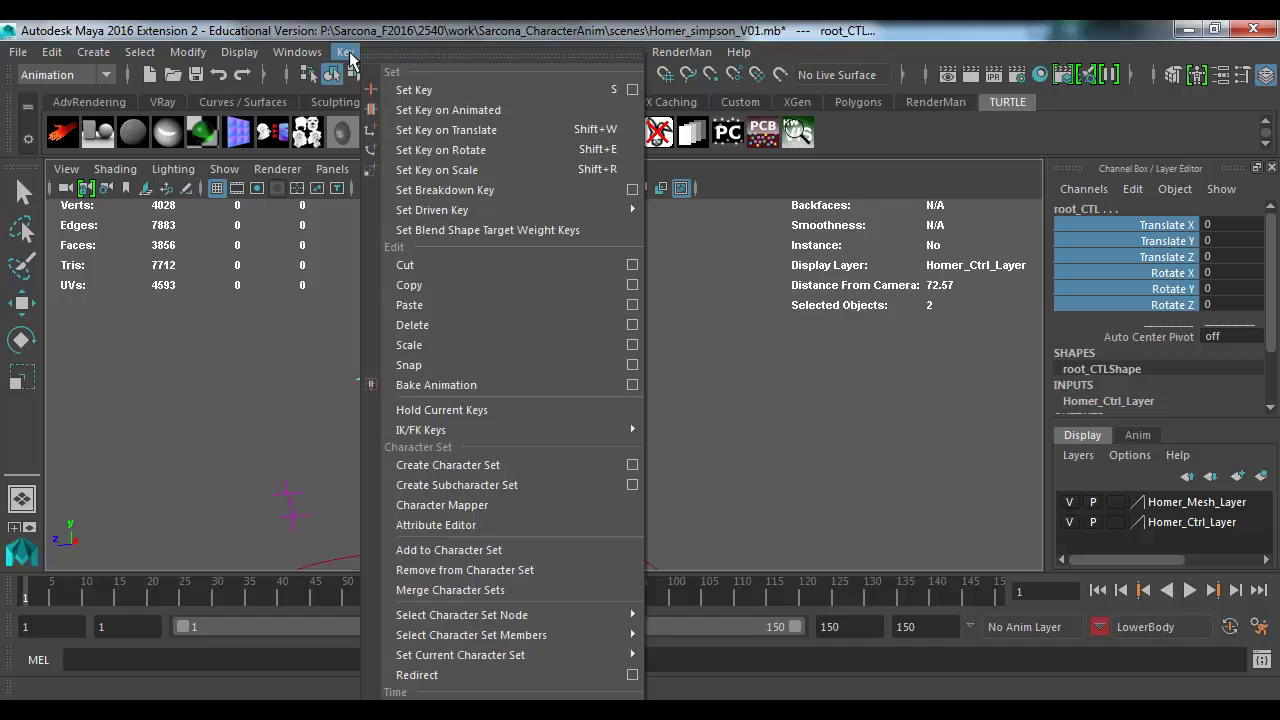
left_click(468, 550)
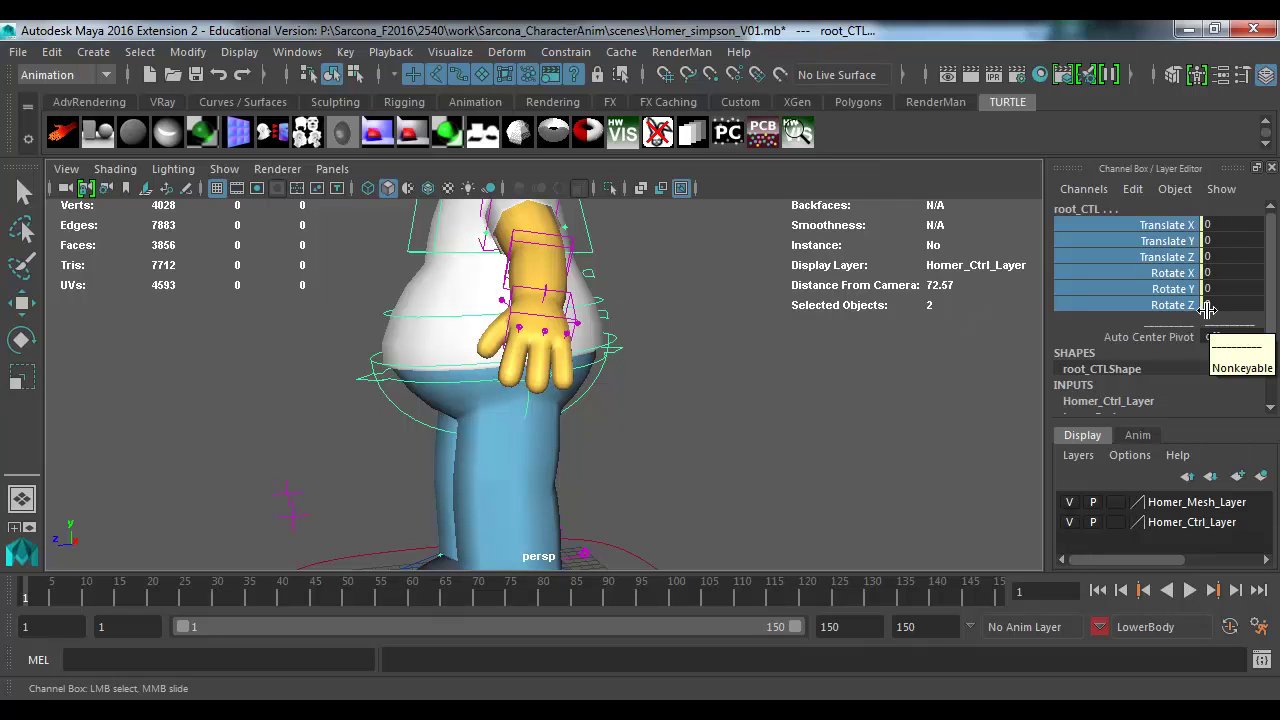
Step: Try keying the LowerBody set at frame 1, and undo the key
key("w")
left_click(845, 275)
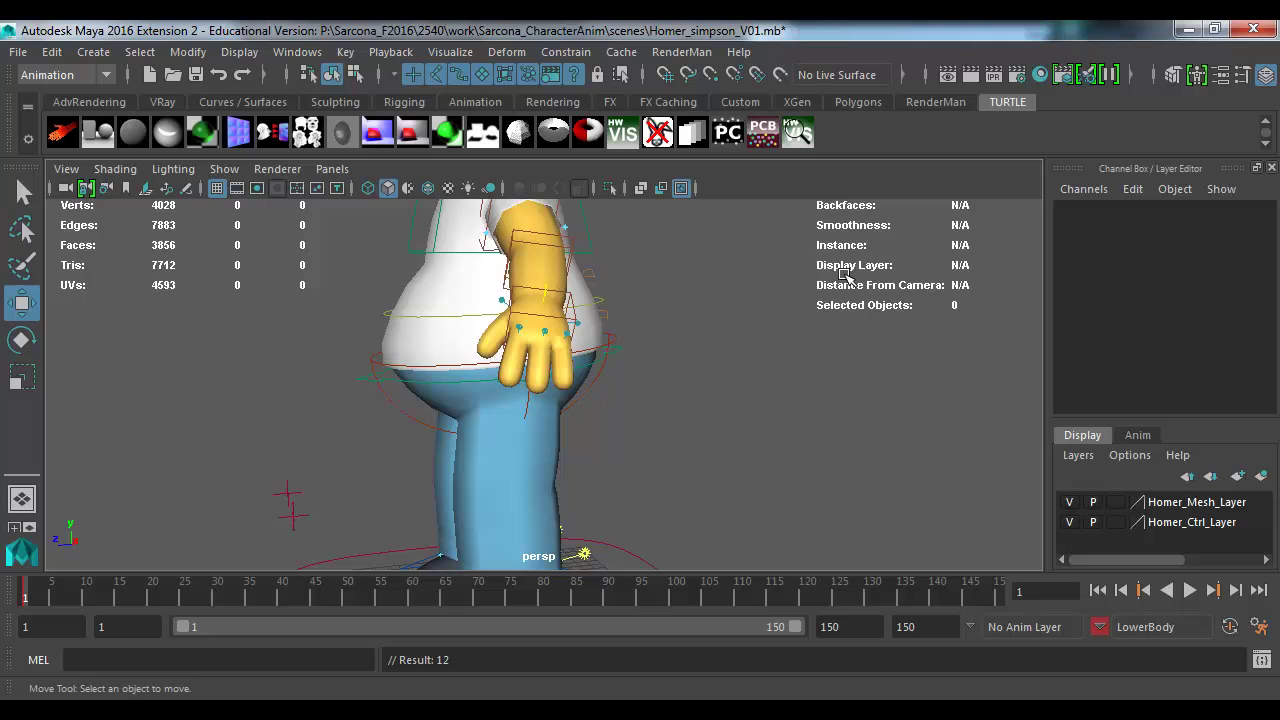
key("ctrl+z")
Step: Select both leg pole vector controls, test moving them about 15.2 units in X, and undo the move
left_click_drag(372, 388, 503, 323, "alt")
right_click_drag(503, 323, 394, 314, "alt")
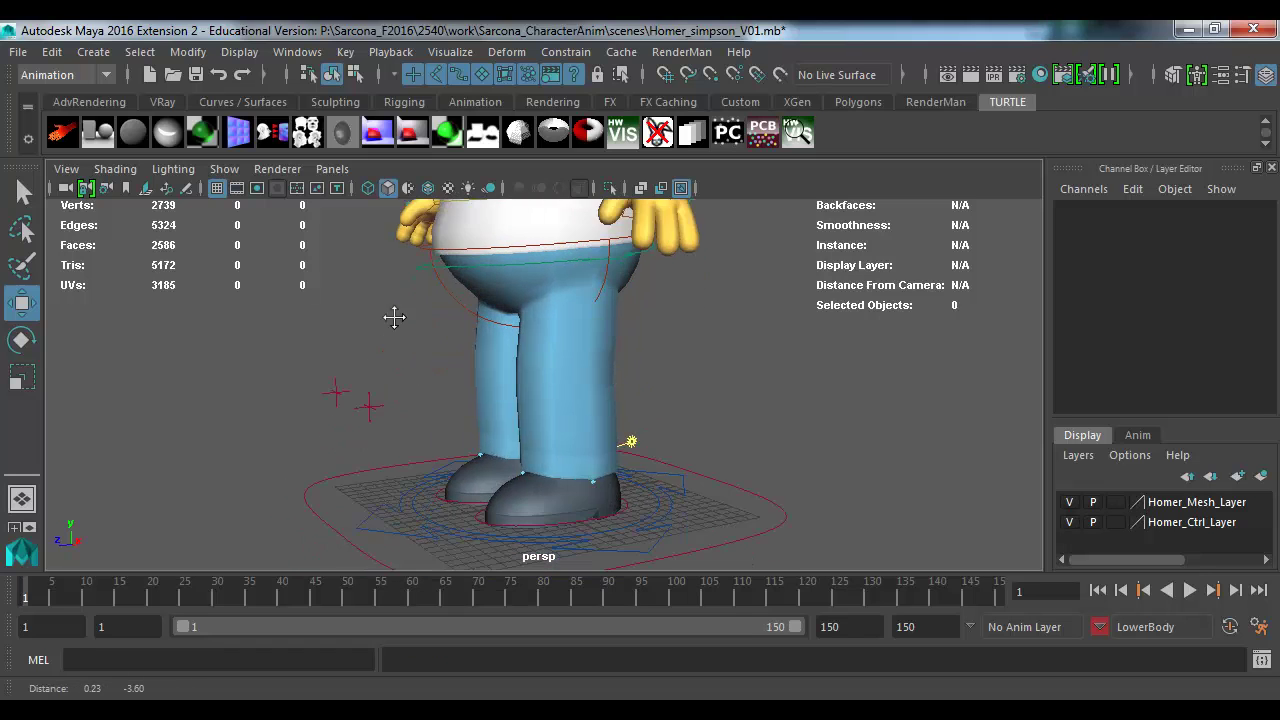
left_click_drag(386, 350, 277, 415)
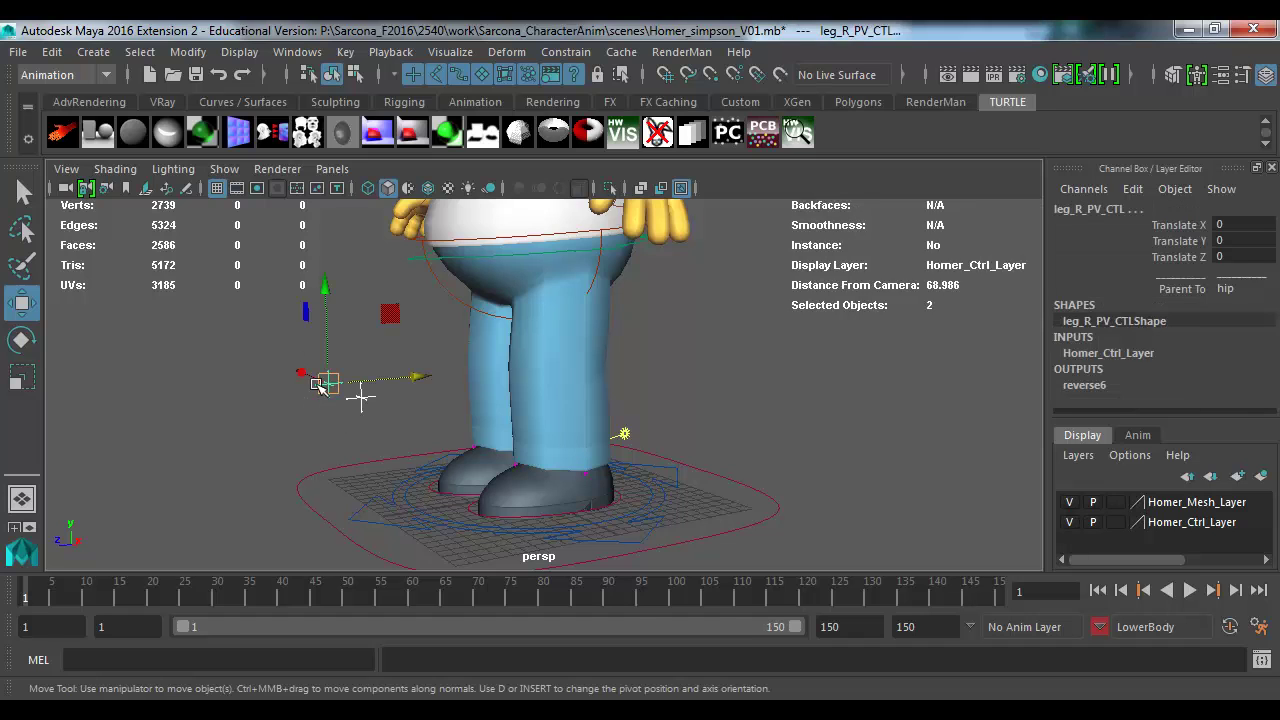
middle_click_drag(320, 388, 279, 382)
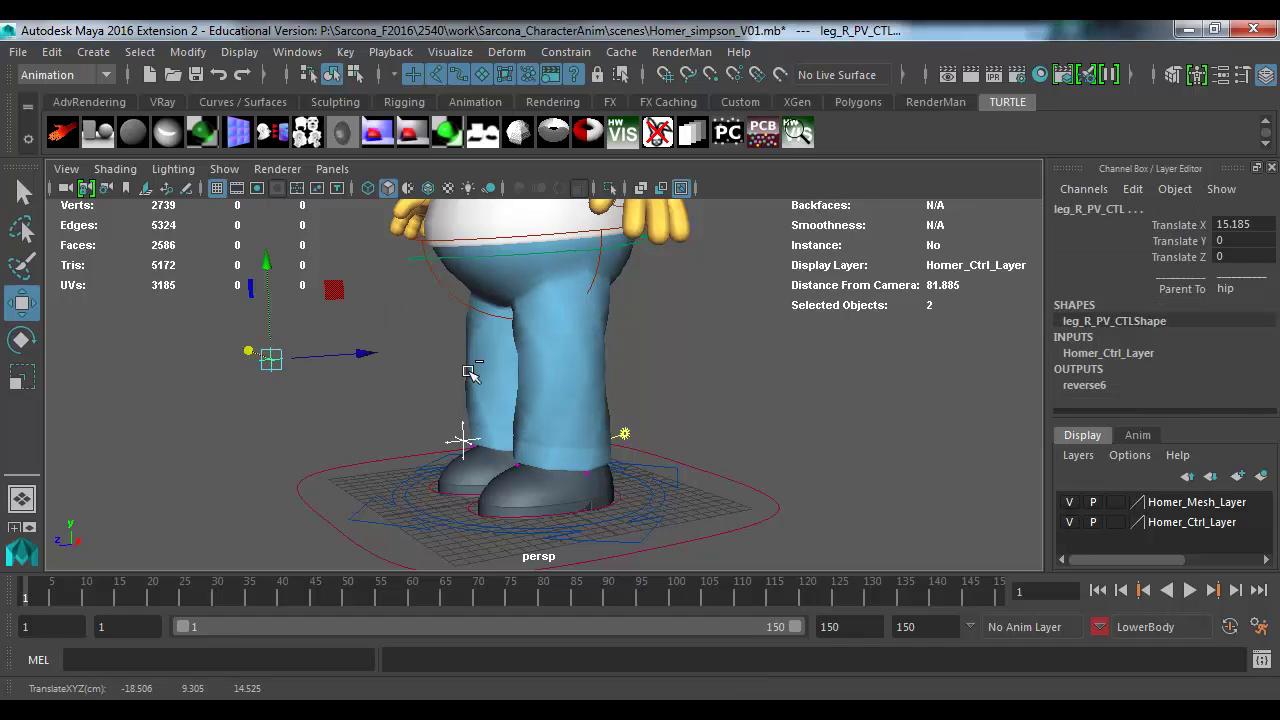
key("ctrl+z")
Step: Add Translate X, Y and Z of both leg pole vector controls to the LowerBody set and clear the selection
left_click(1168, 228)
left_click_drag(1168, 228, 1172, 258)
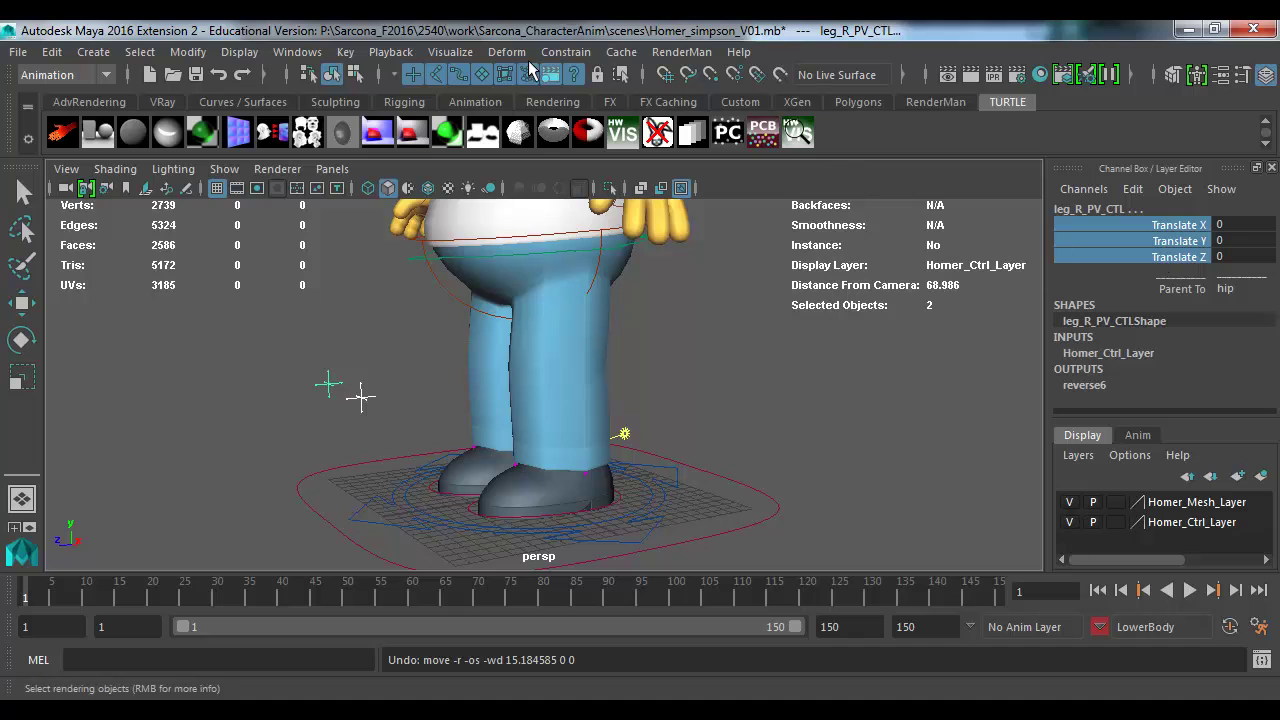
left_click(345, 53)
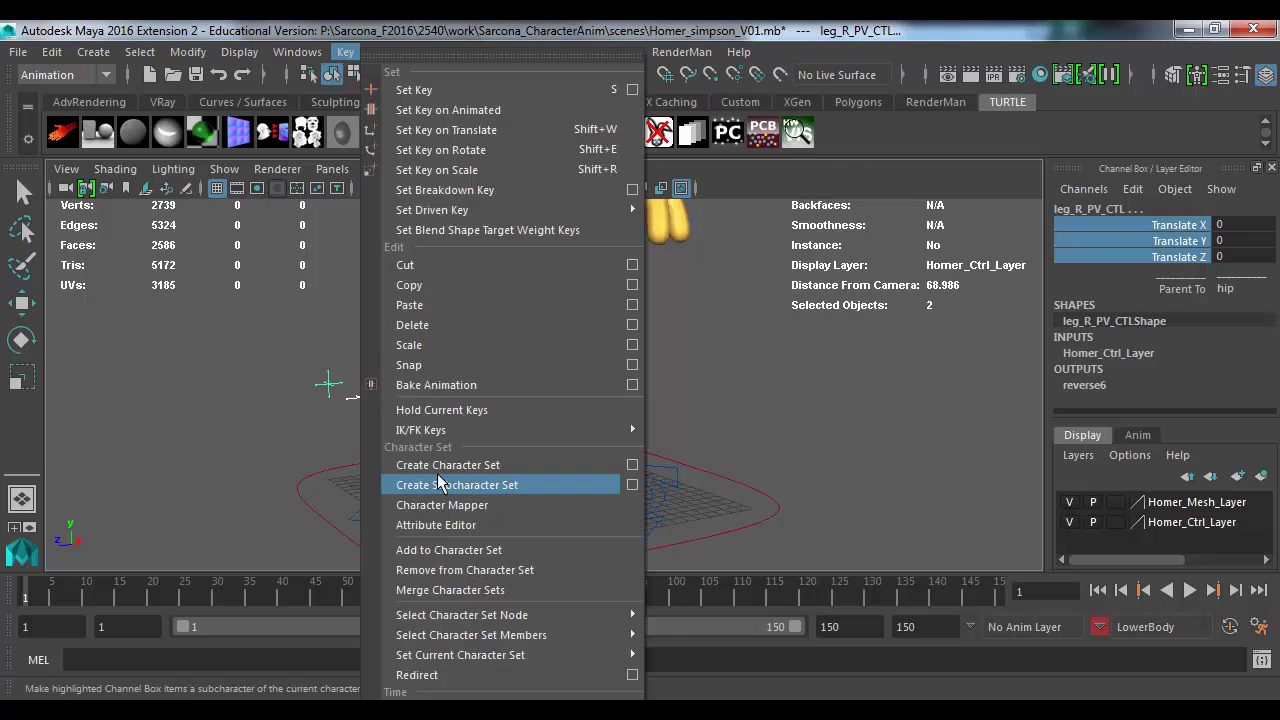
left_click(455, 550)
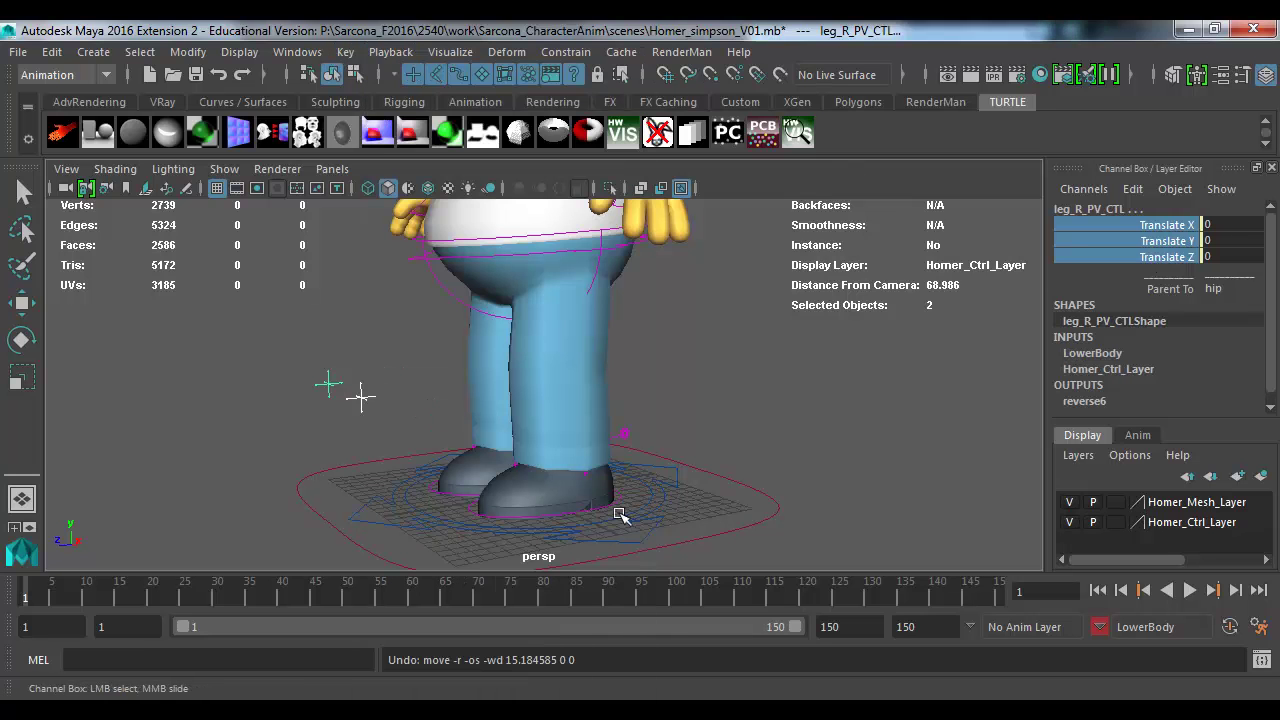
left_click(728, 400)
Step: Add the translate, rotate, Heel, Ball, Tip Toe, Toe, Side To Side, Heel Spin and Tip Toe Spin channels of both foot IK controls to LowerBody
left_click_drag(523, 437, 561, 445, "alt")
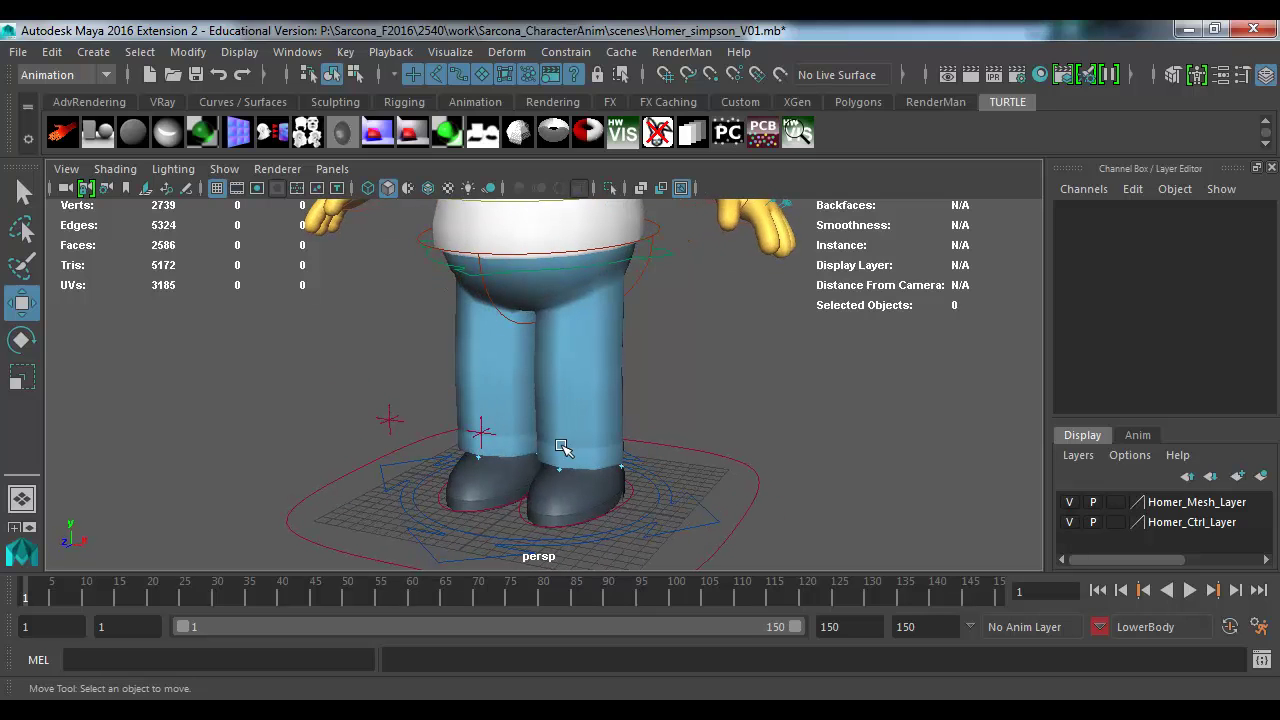
left_click(617, 517)
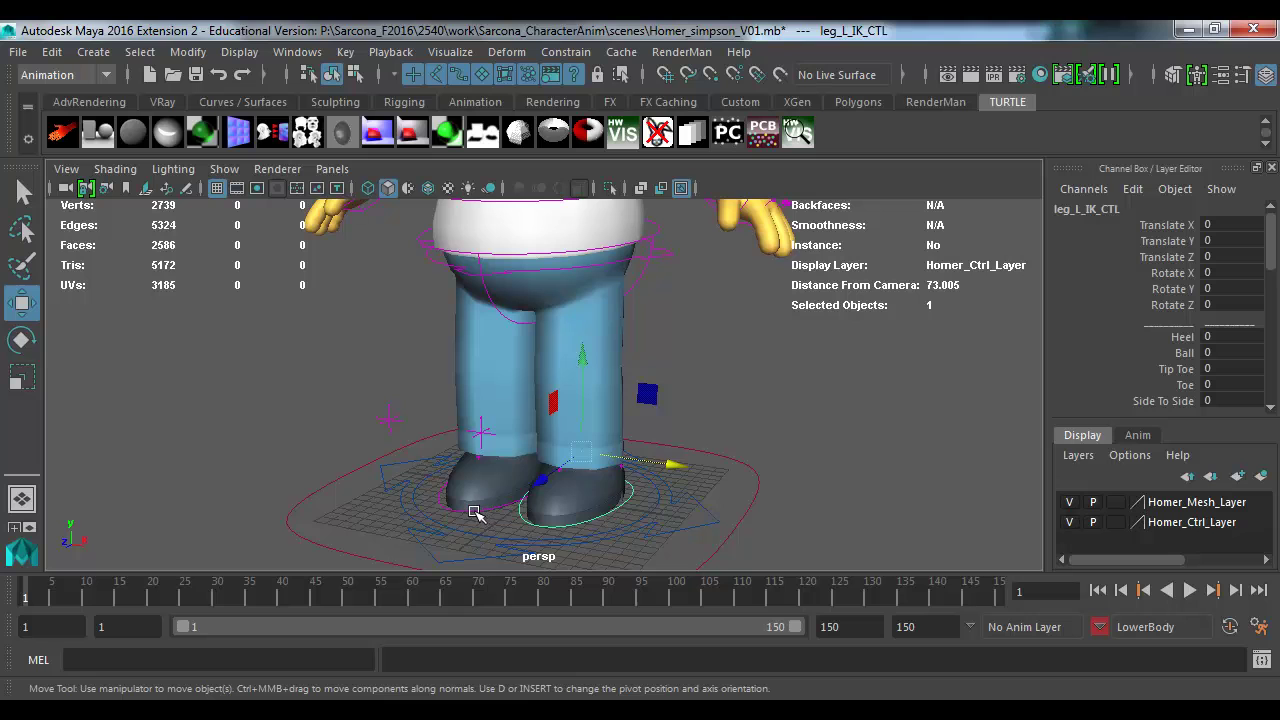
left_click(480, 512, "shift")
right_click_drag(509, 500, 520, 392, "alt")
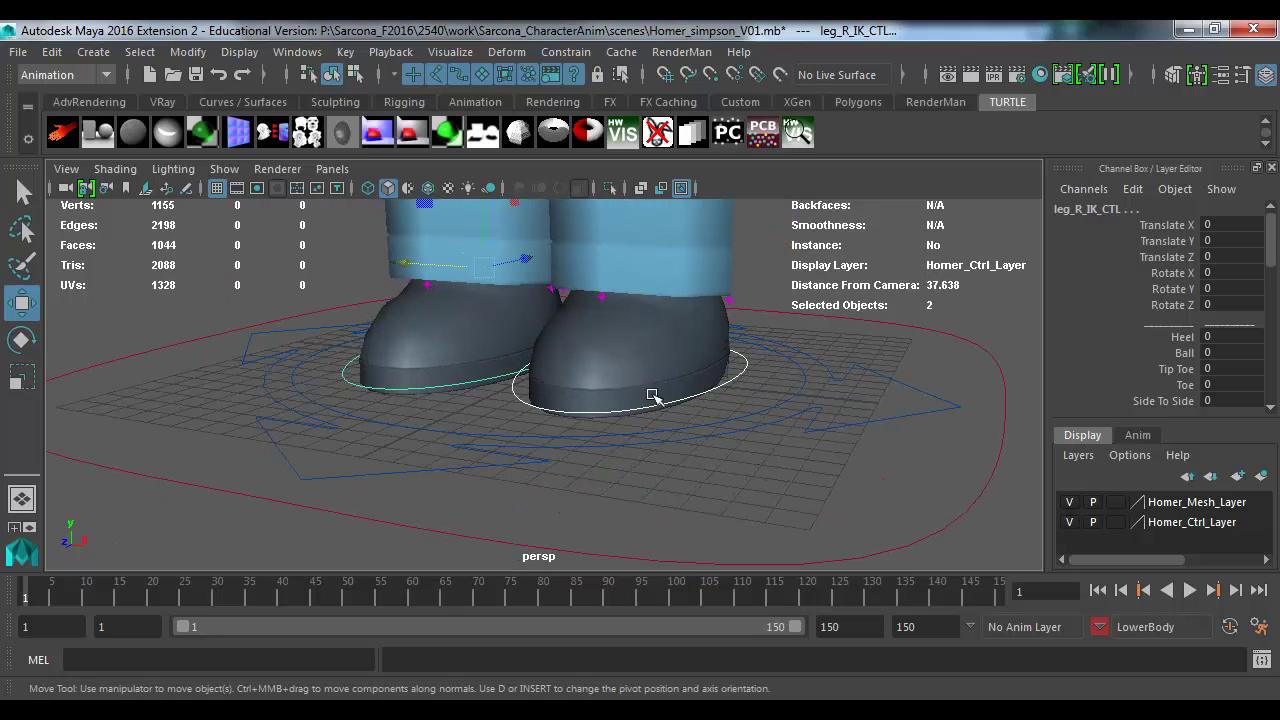
left_click_drag(495, 398, 562, 395, "alt")
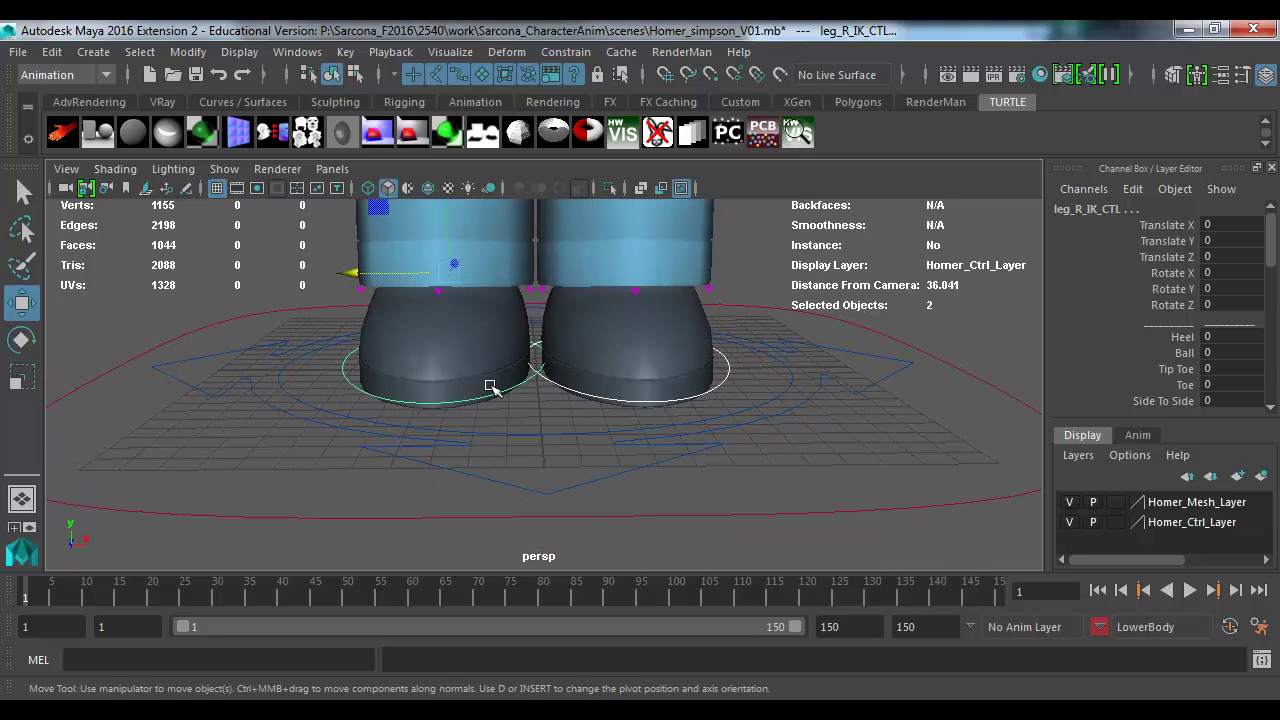
left_click_drag(1172, 224, 1165, 398)
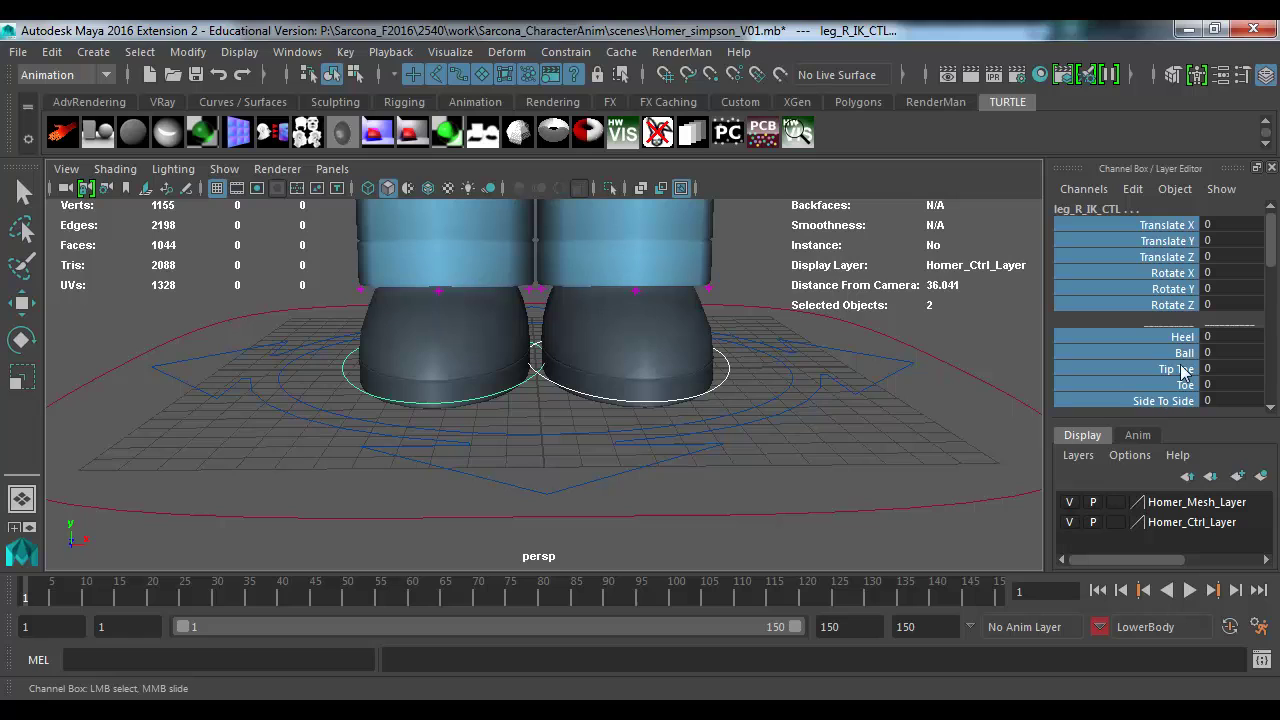
scroll(1177, 290, "down", 2)
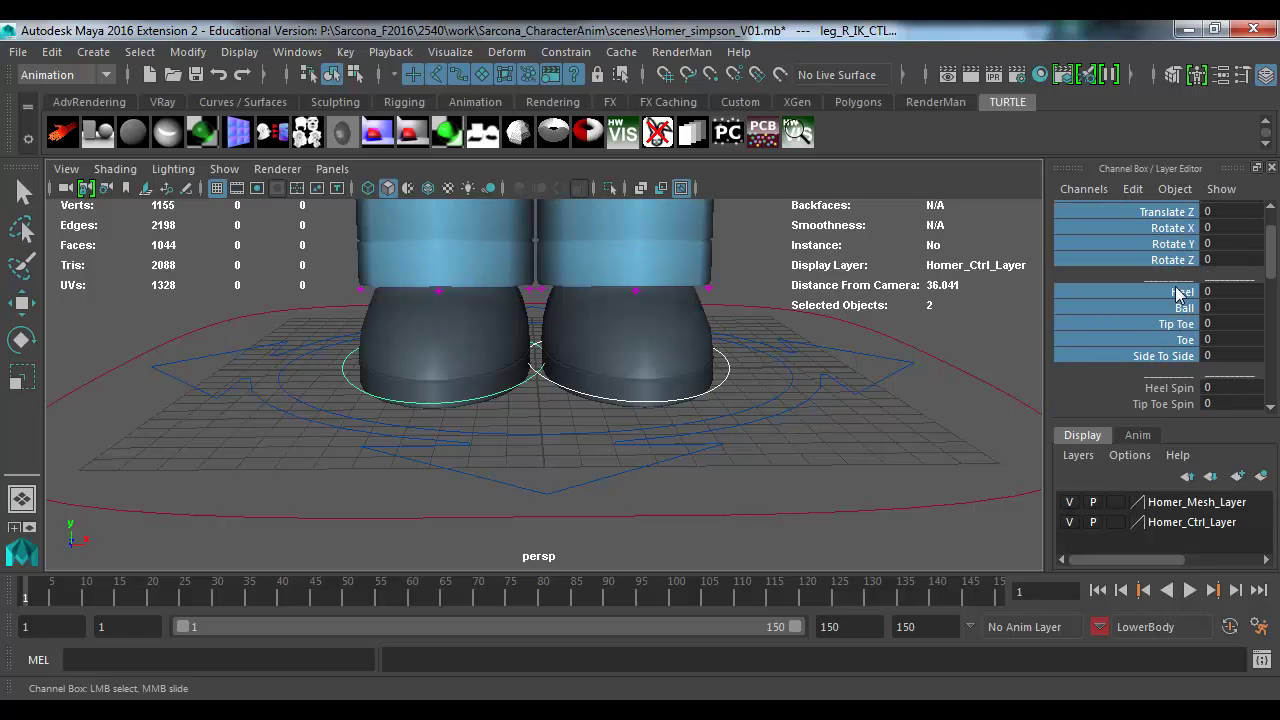
scroll(1177, 292, "down", 4)
left_click_drag(1174, 299, 1173, 313, "ctrl")
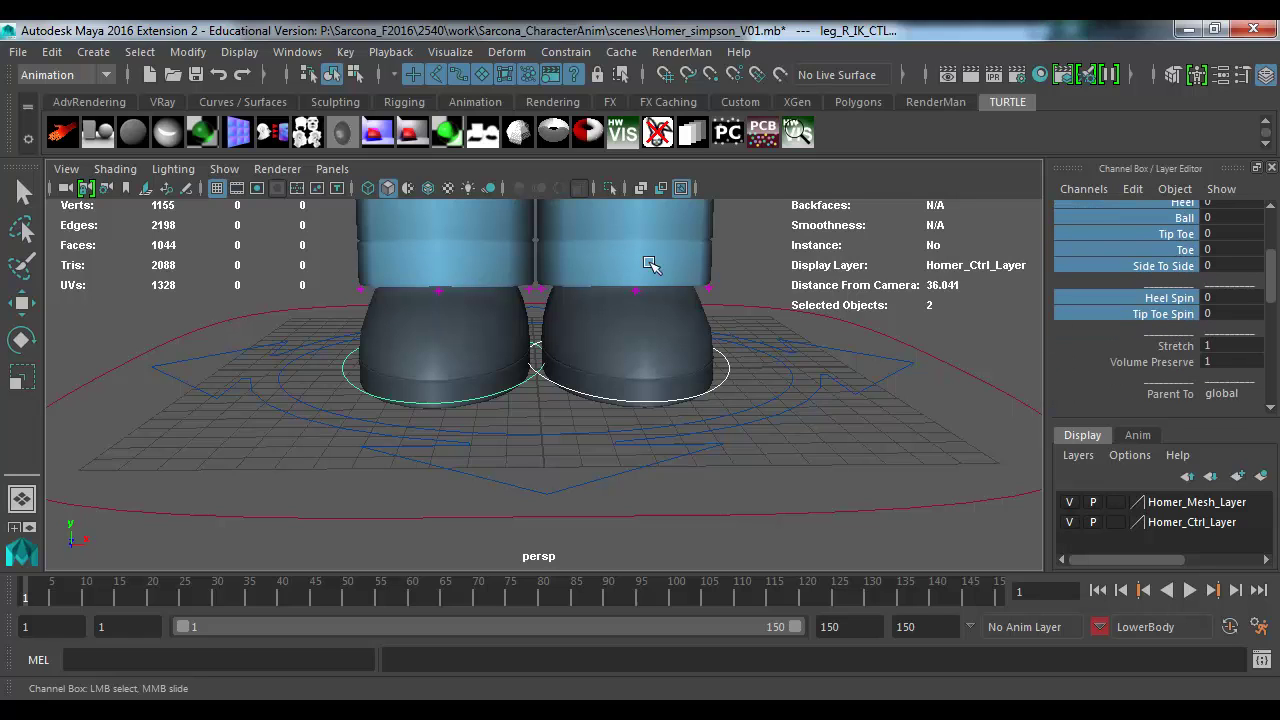
left_click(345, 52)
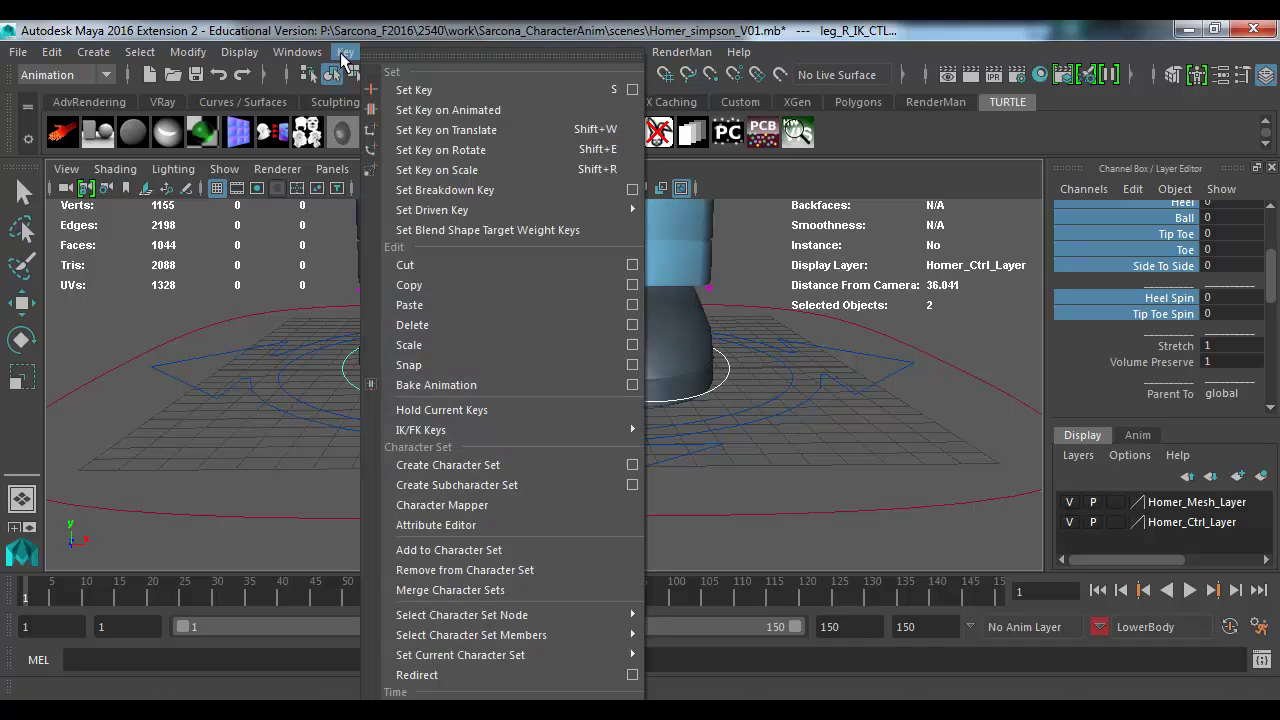
left_click(463, 550)
Step: Review the foot controls' remaining channels, highlighting Stretch and Volume Preserve
scroll(1131, 362, "down", 5)
scroll(1150, 358, "down", 3)
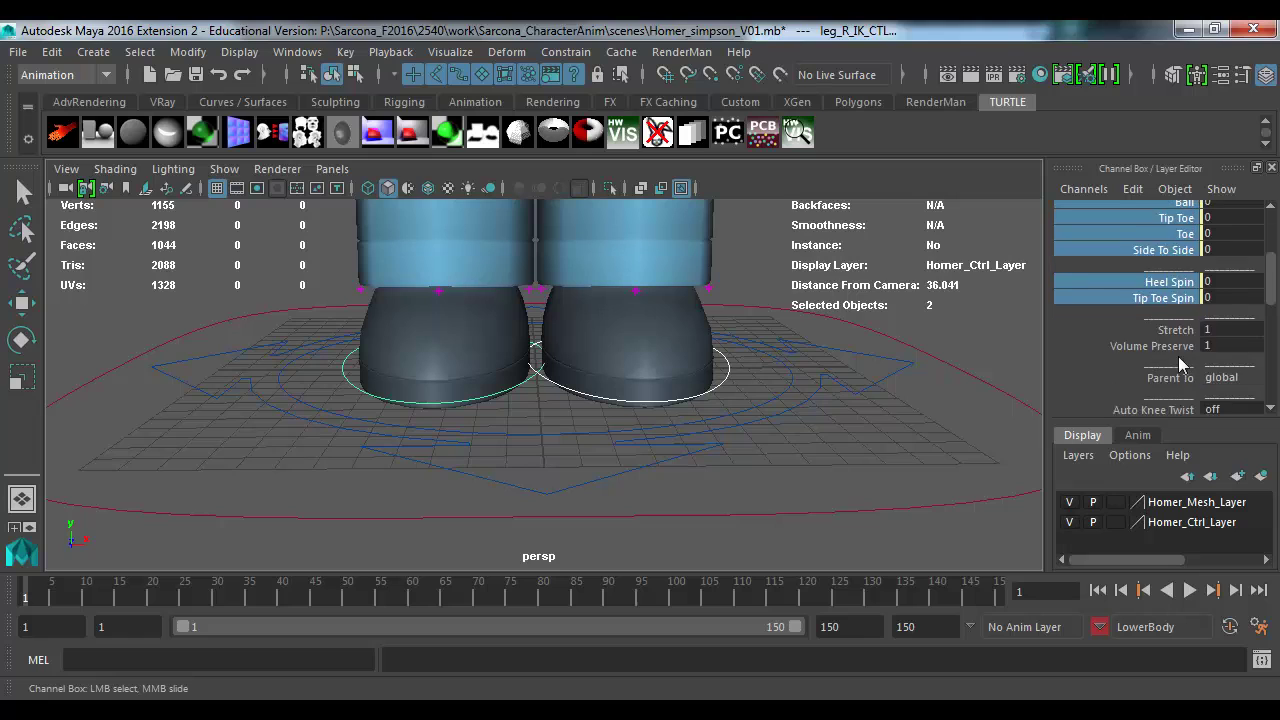
left_click(1169, 286)
left_click(1165, 302)
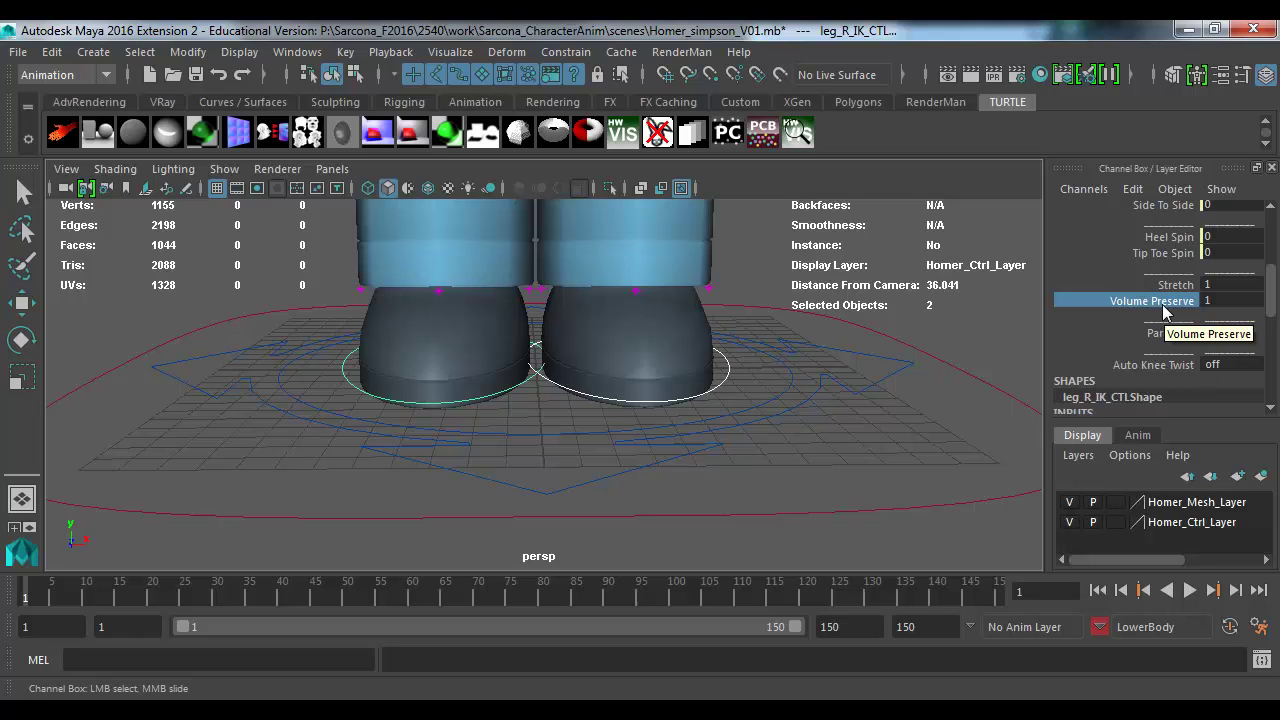
Step: Test the left trouser cuff deformation control by moving it up off the shoe, and undo the move
left_click_drag(720, 320, 661, 260, "alt")
left_click(612, 318)
key("w")
middle_click_drag(661, 260, 618, 316, "alt")
right_click_drag(618, 316, 826, 300, "alt")
right_click_drag(740, 310, 600, 329, "alt")
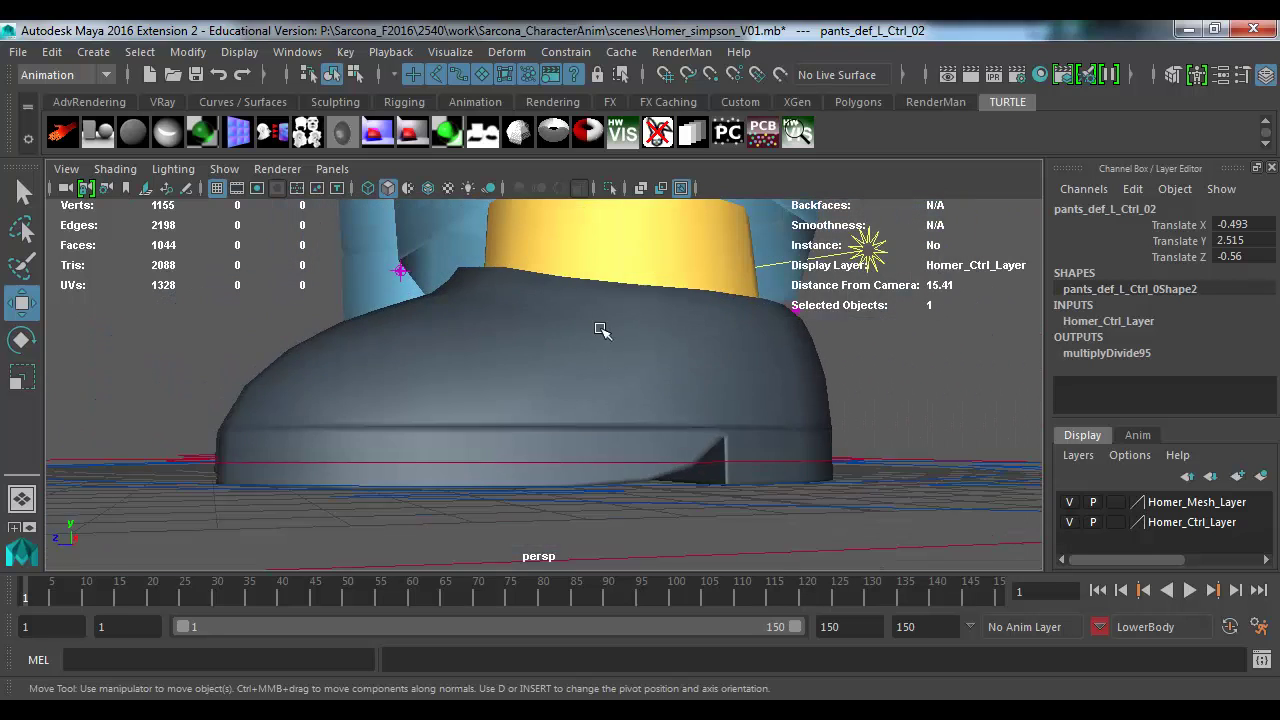
middle_click_drag(650, 305, 628, 430, "alt")
right_click_drag(629, 430, 571, 403, "alt")
key("ctrl+z")
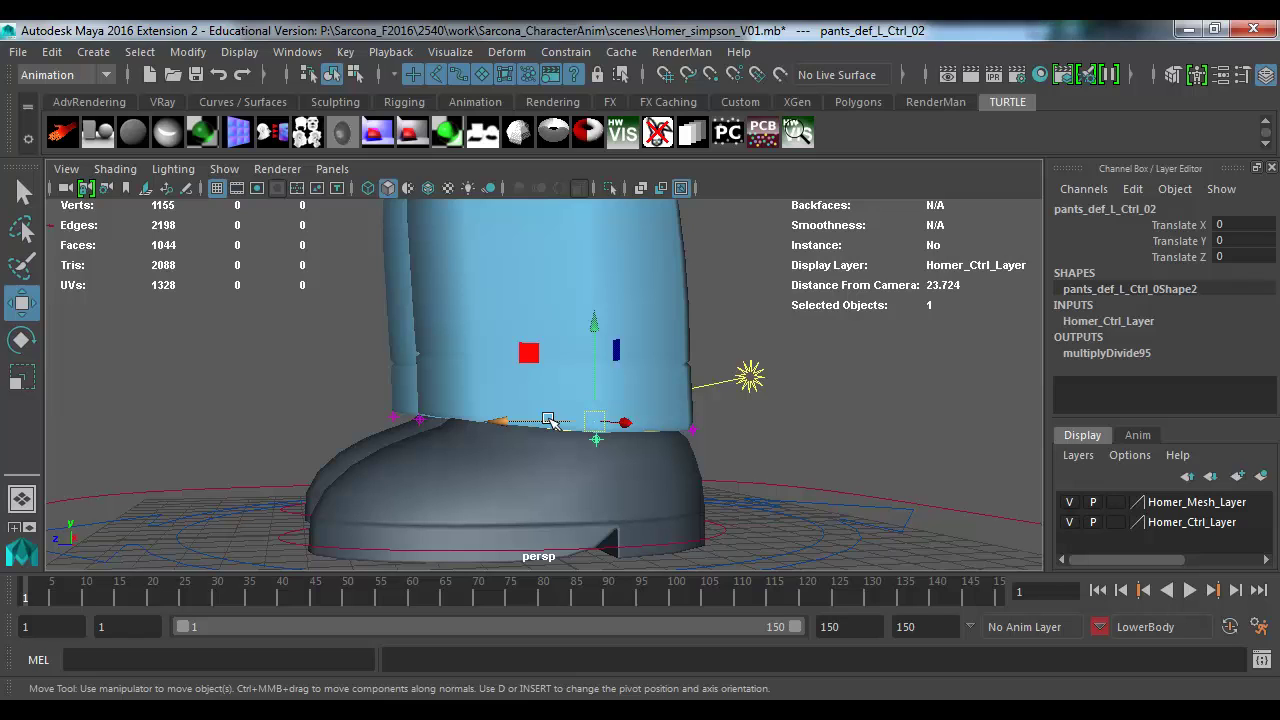
Step: Examine the IK and FK channels of the star-shaped left leg control, and deselect it
left_click(752, 376)
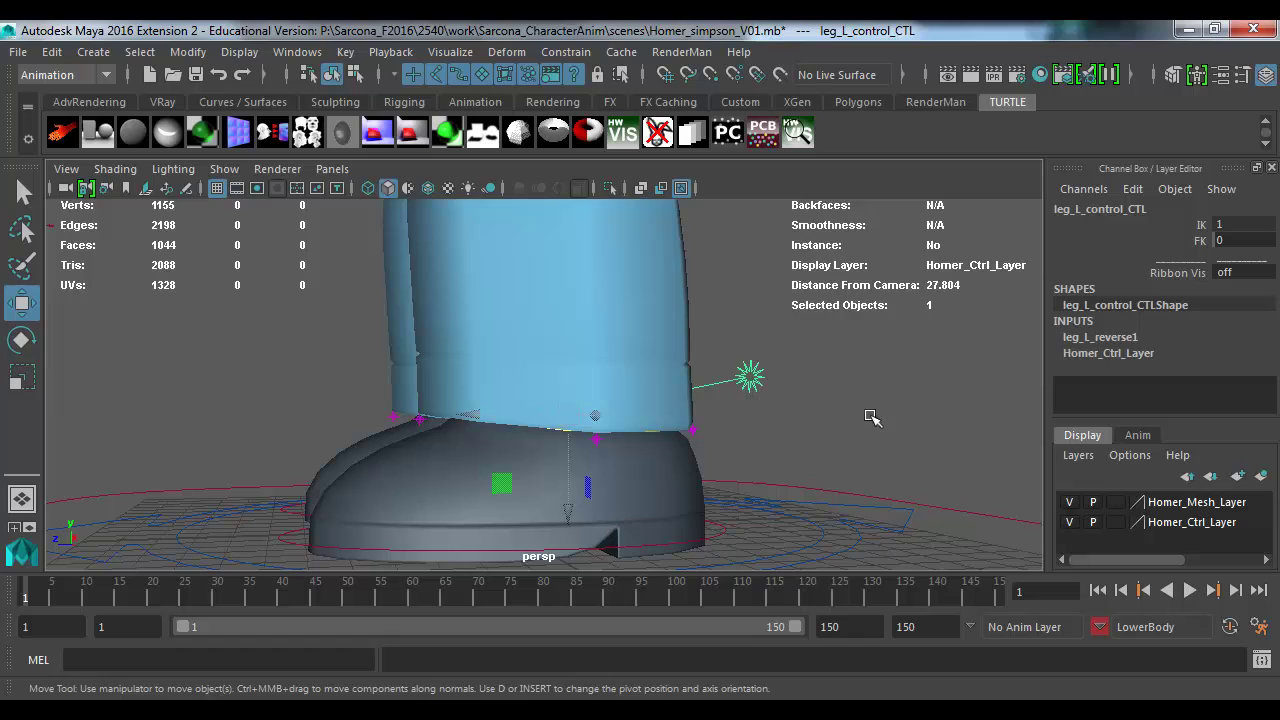
scroll(880, 380, "down", 3)
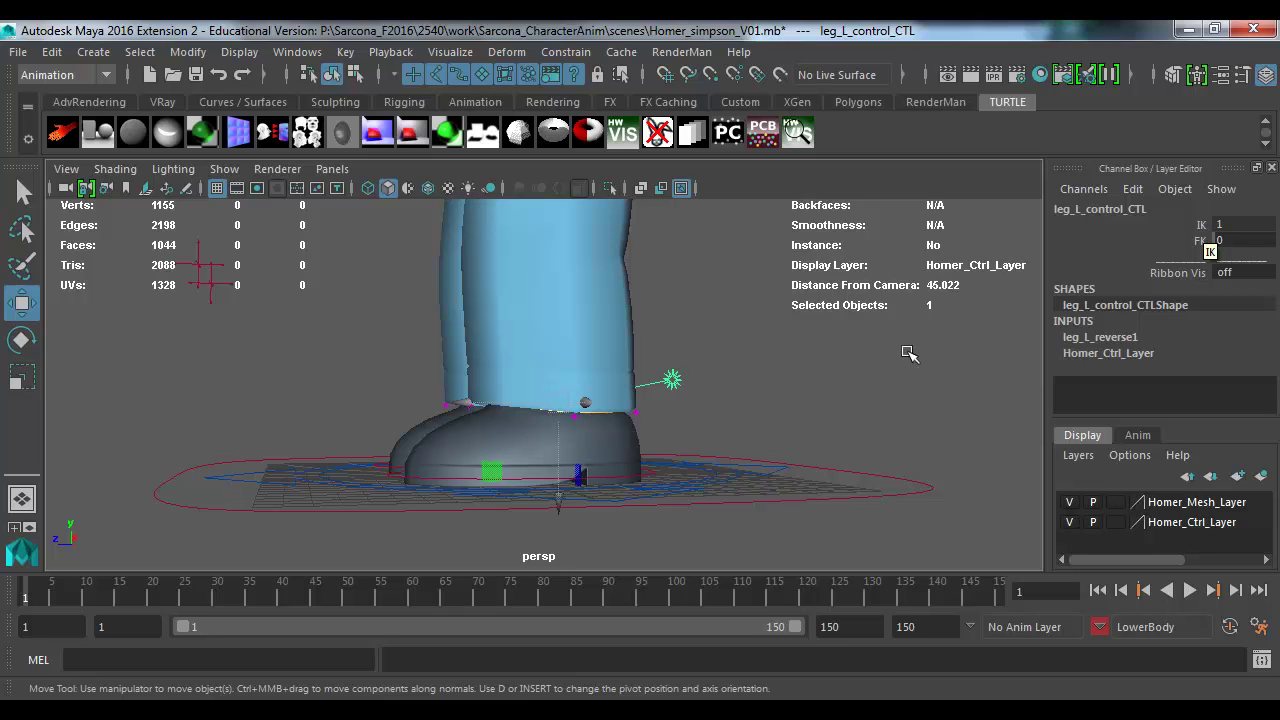
left_click(870, 354)
Step: Check the translate and rotate channels of the global control around Homer's feet, and deselect it
left_click_drag(837, 354, 678, 403, "alt")
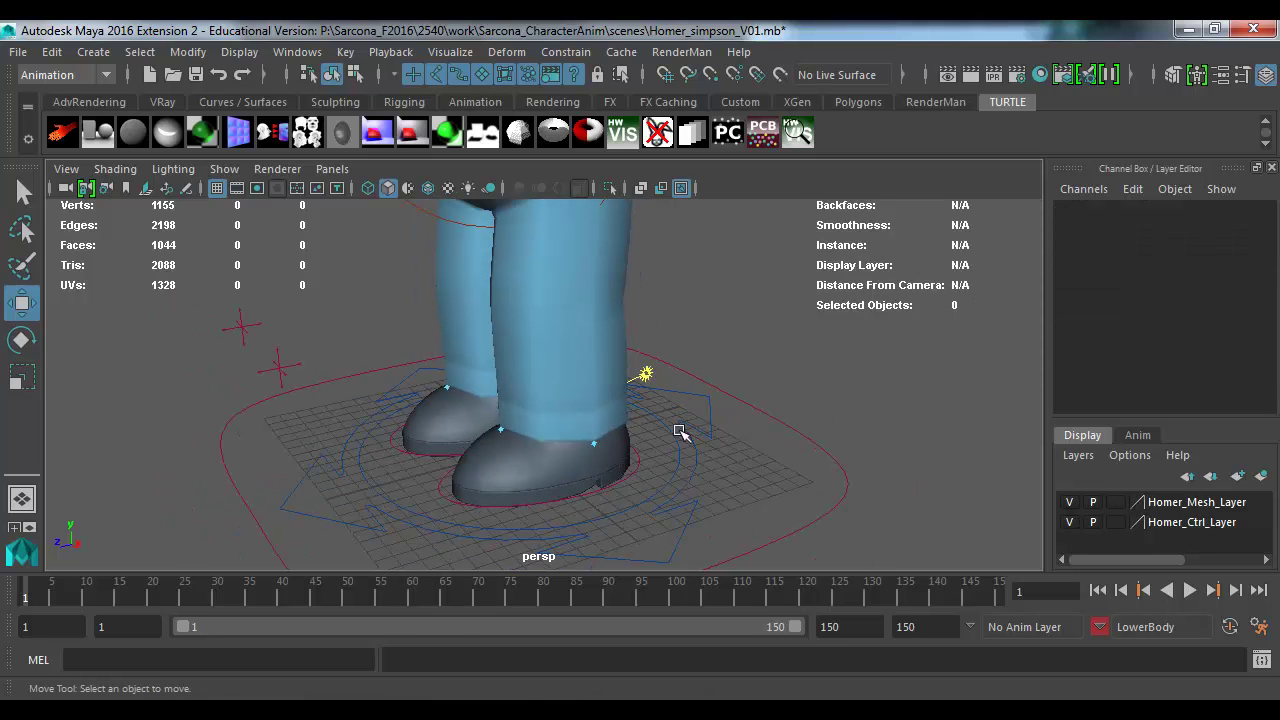
left_click(681, 432)
left_click_drag(737, 479, 690, 428, "alt")
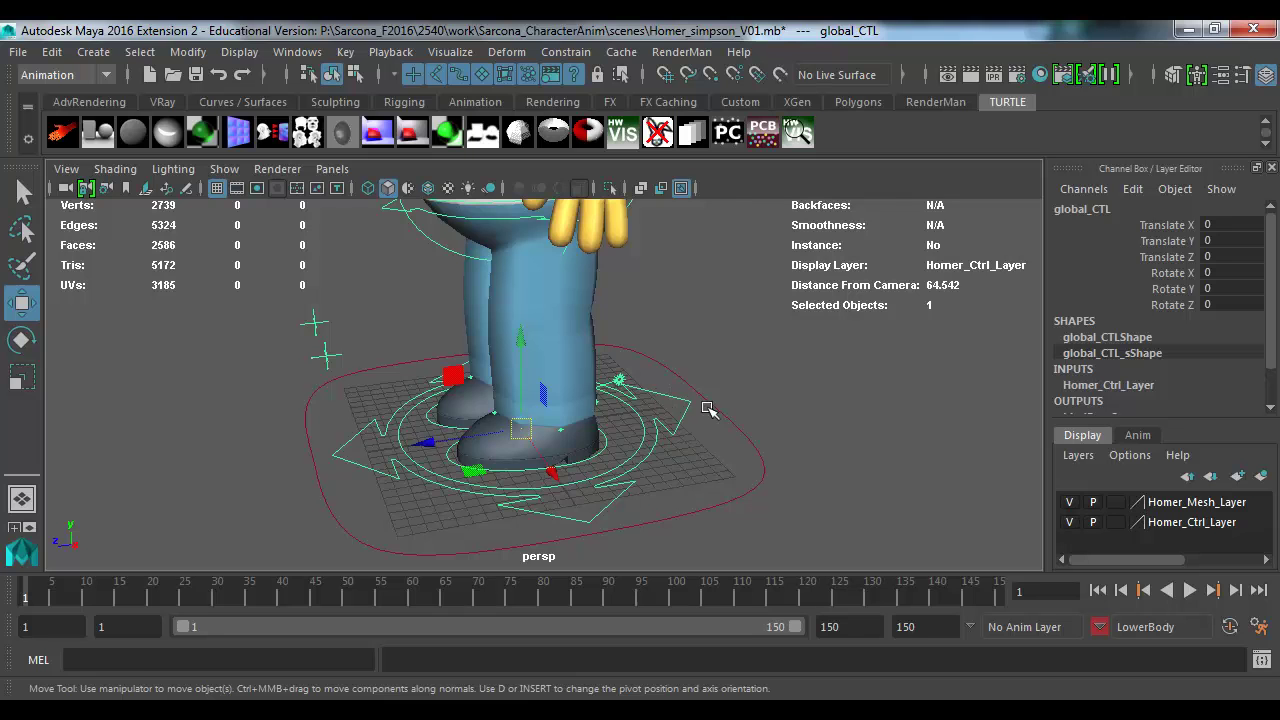
left_click_drag(705, 405, 760, 395, "alt")
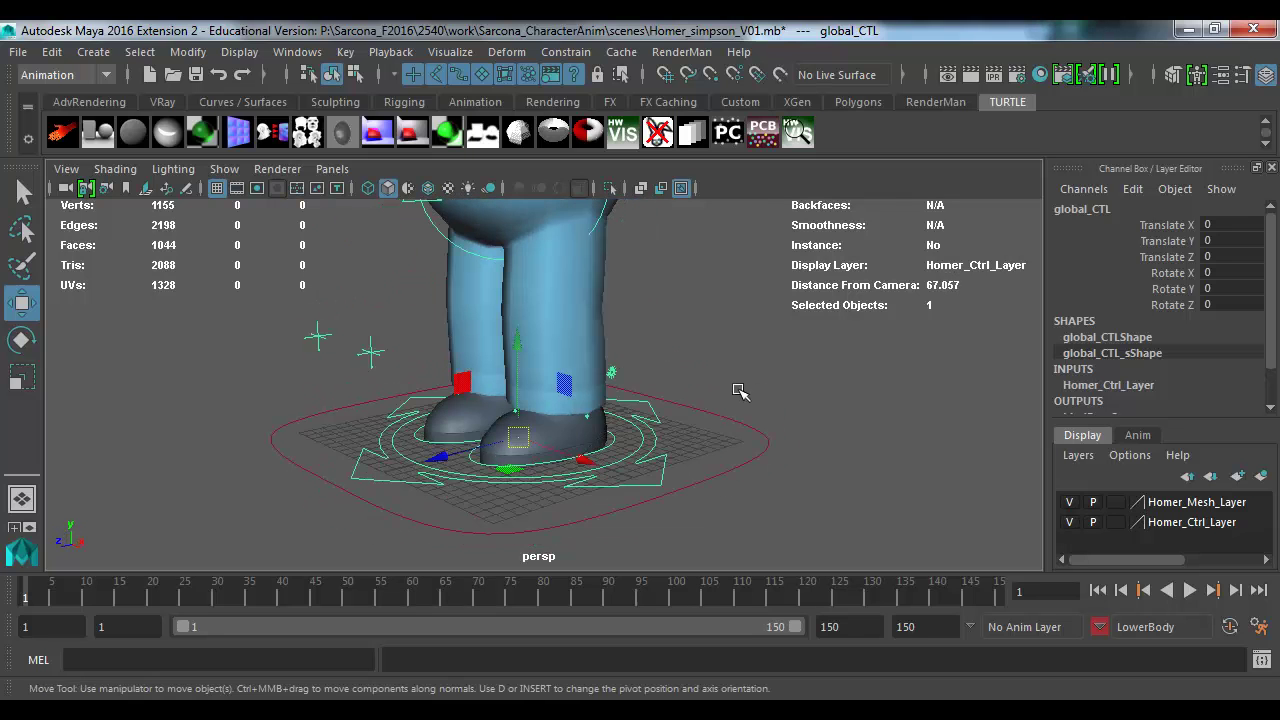
left_click(742, 393)
Step: Check the root control's channels at Homer's waist
scroll(420, 420, "down", 3)
scroll(402, 414, "down", 4)
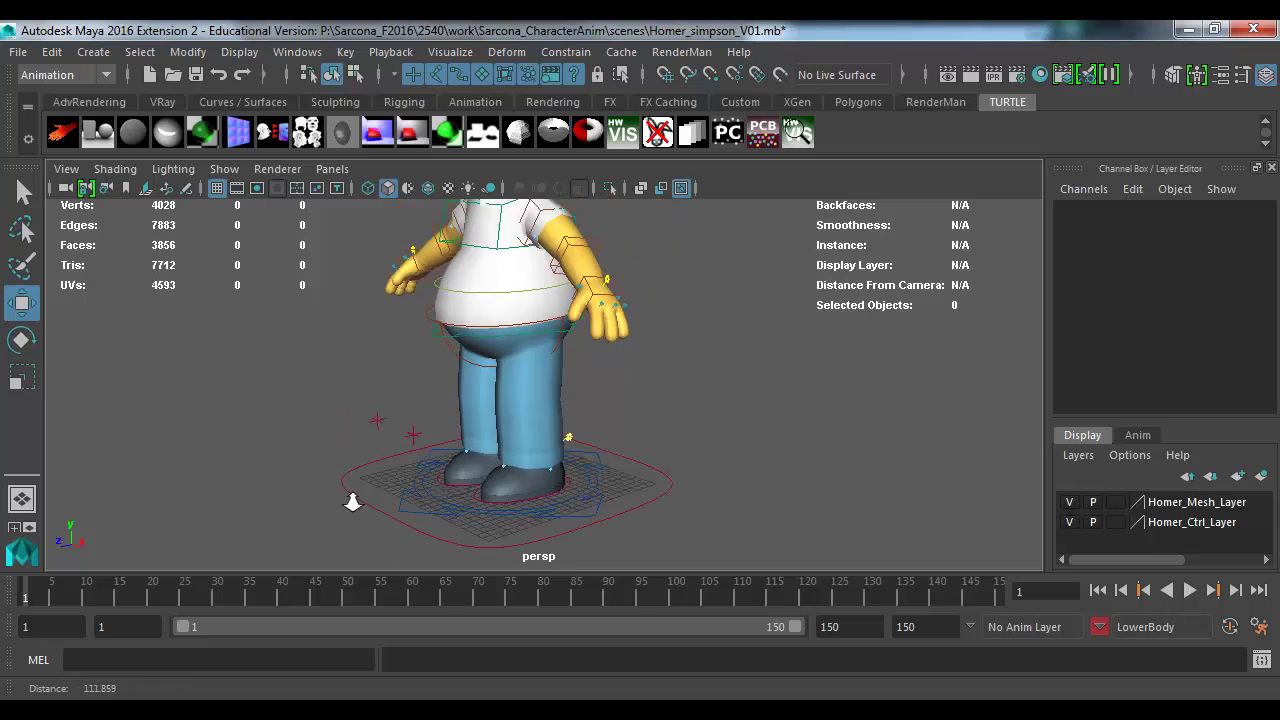
scroll(414, 443, "up", 2)
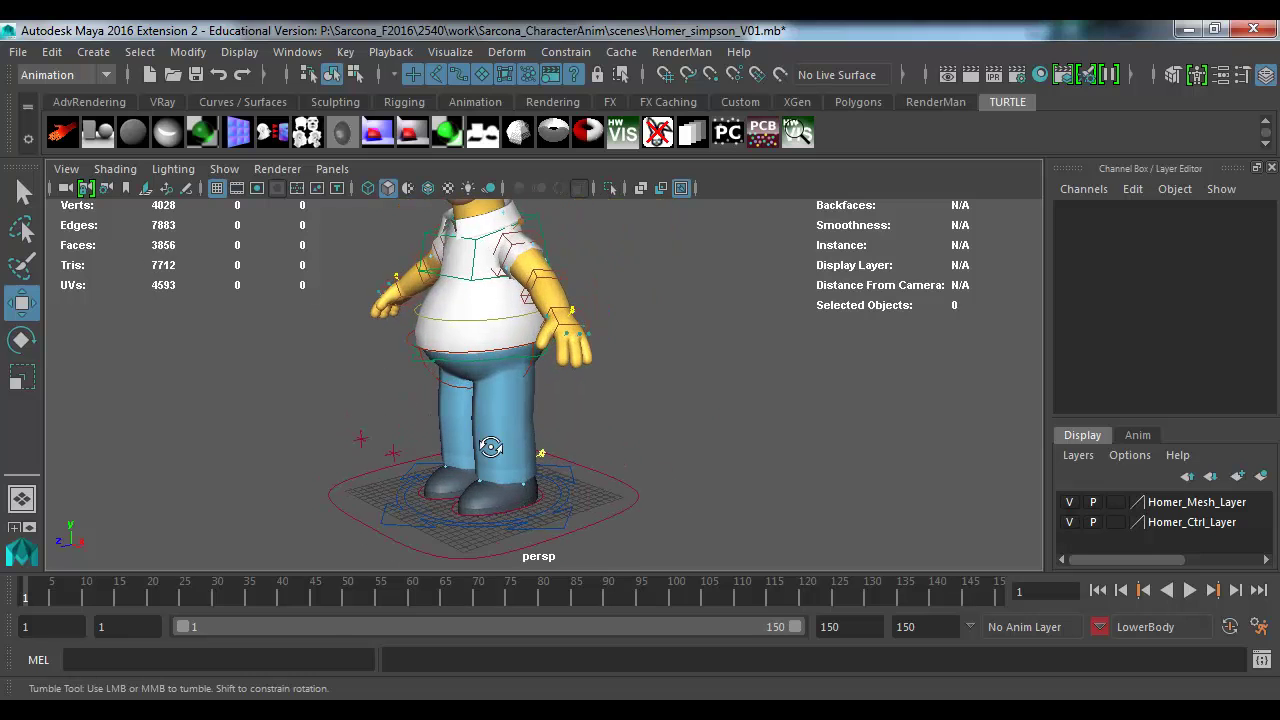
left_click(371, 438)
left_click(400, 338)
left_click(426, 350)
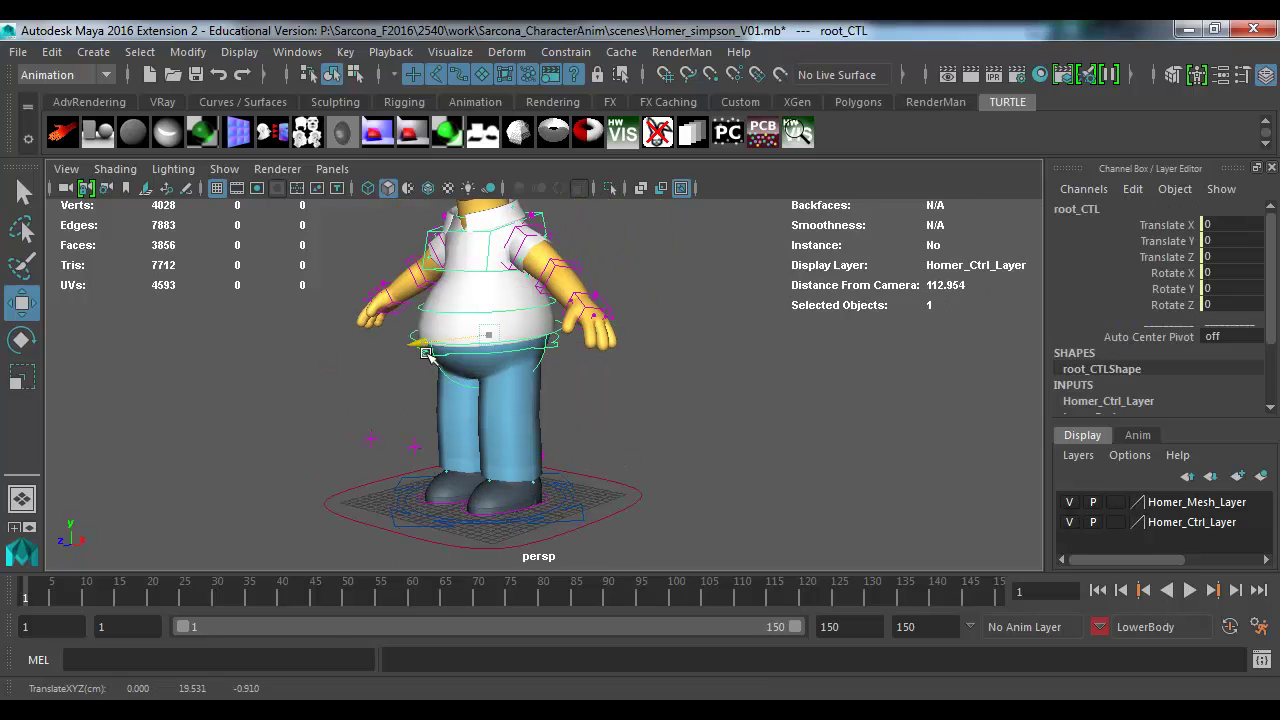
left_click(432, 357, "shift")
Step: Test the right knee's pole vector control by moving it, and undo the move
left_click(368, 437)
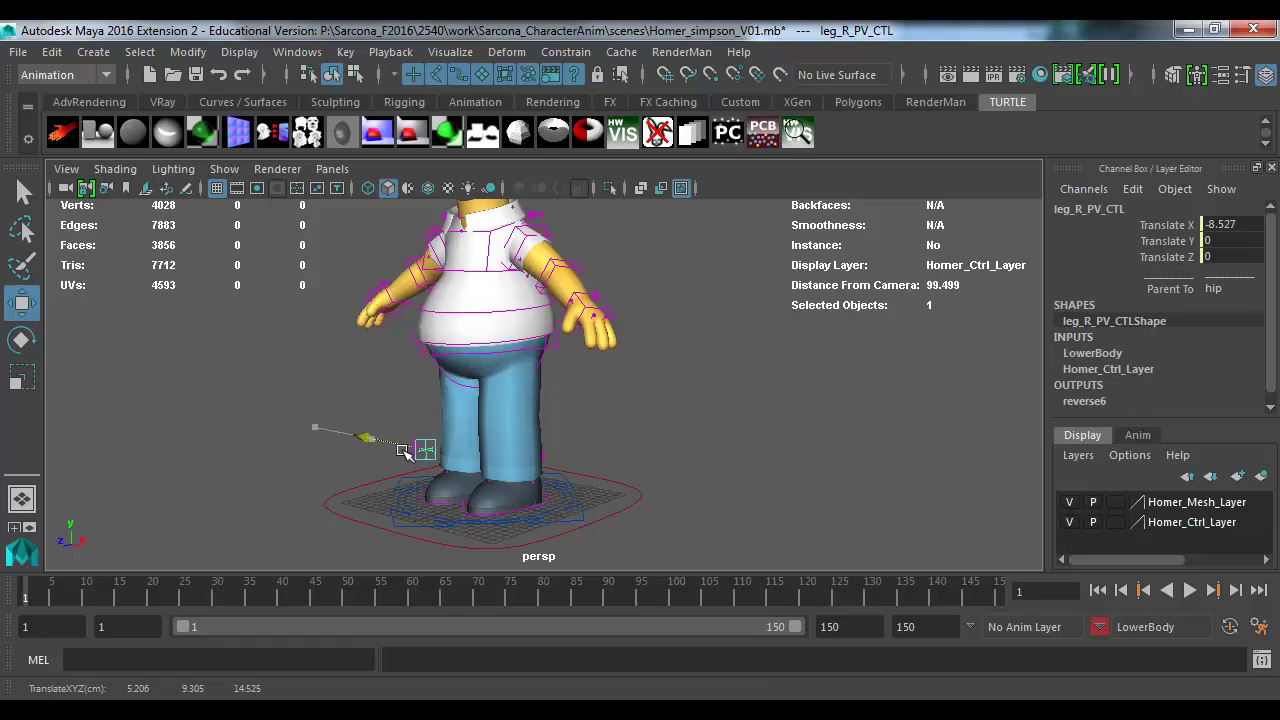
left_click_drag(369, 438, 402, 455)
key("ctrl+z")
Step: Review the channels of both knee pole vector controls and of both foot IK controls
left_click(470, 495, "shift")
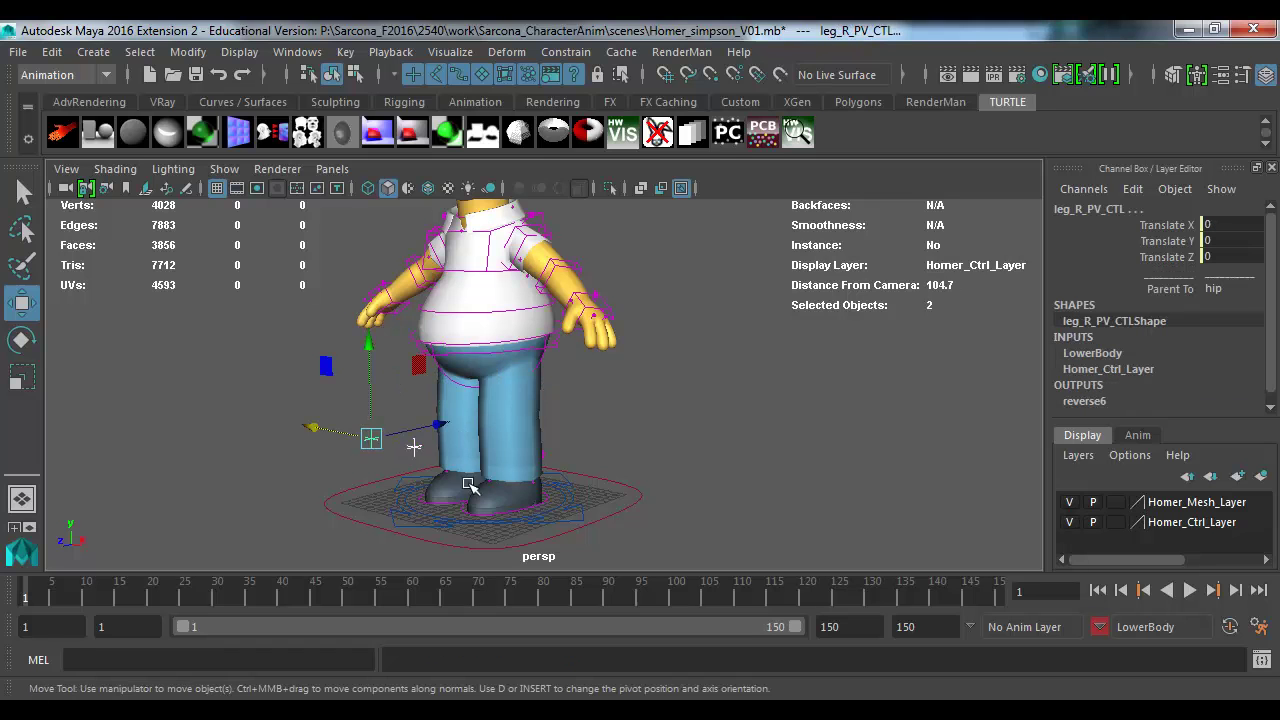
key("f")
left_click(584, 431)
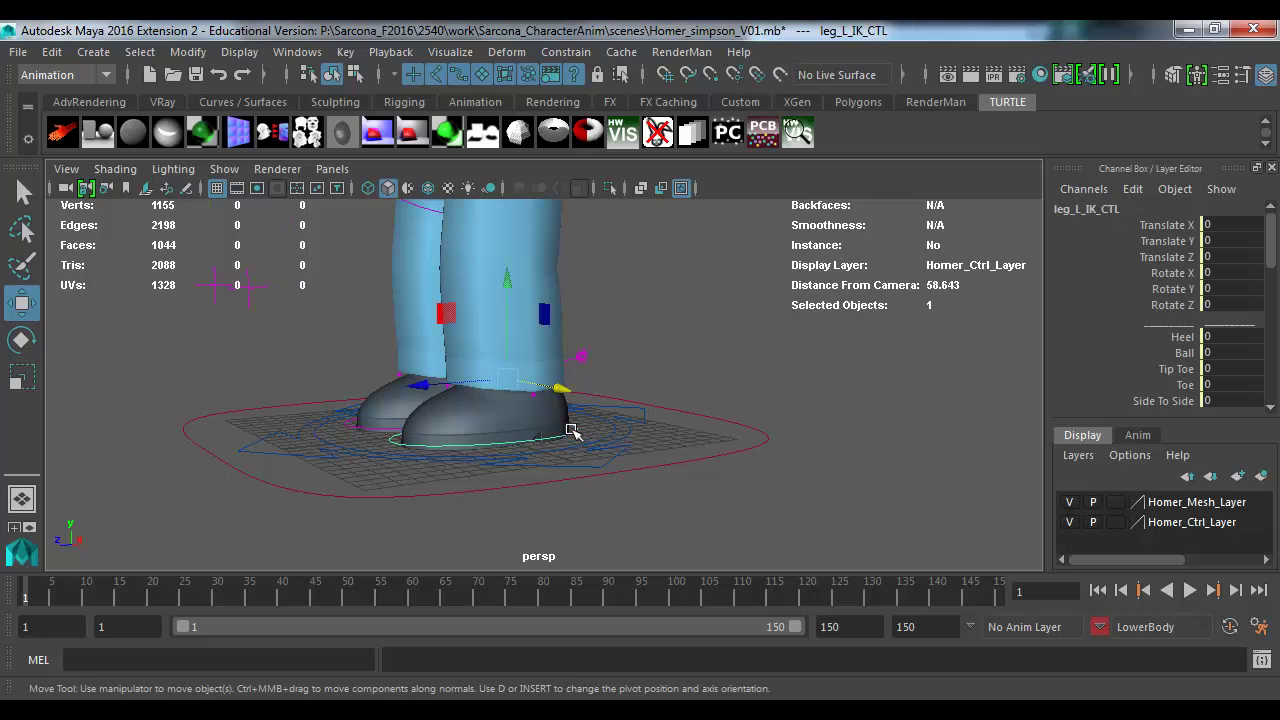
left_click(358, 426, "shift")
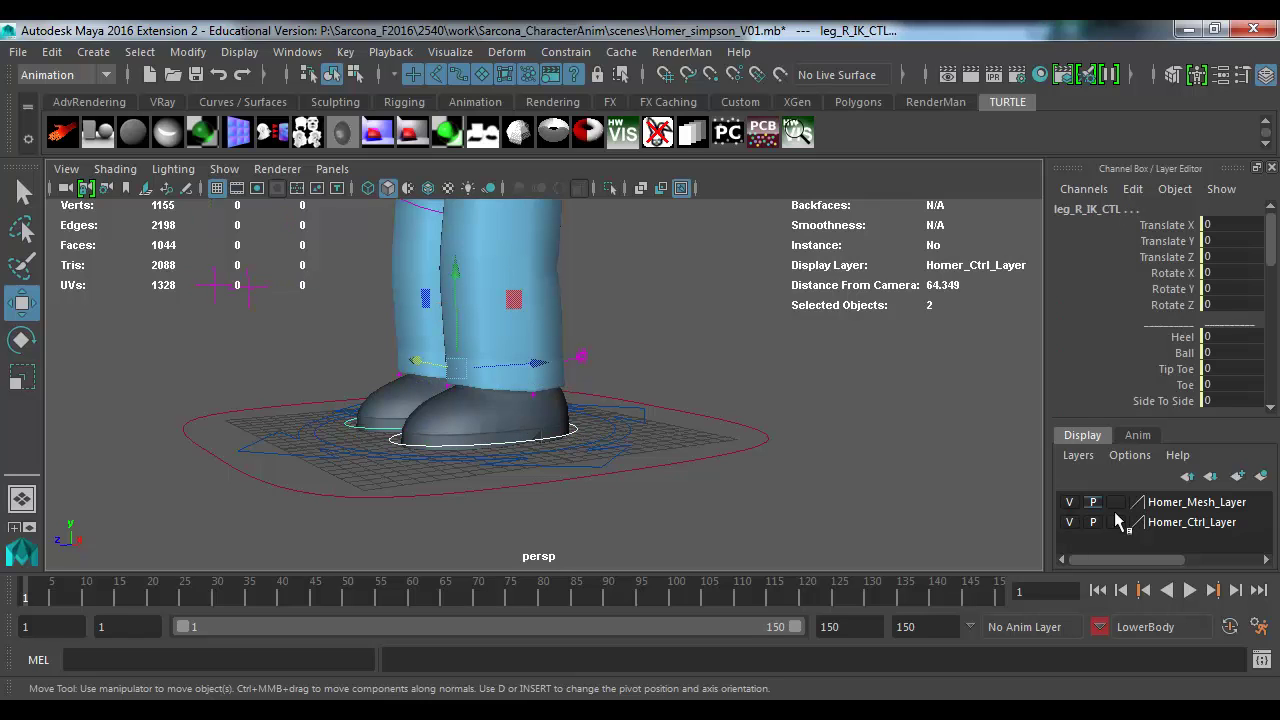
Step: Make Homer's UpperBody subcharacter set the current character set
left_click(1158, 627)
mouse_move(1155, 594)
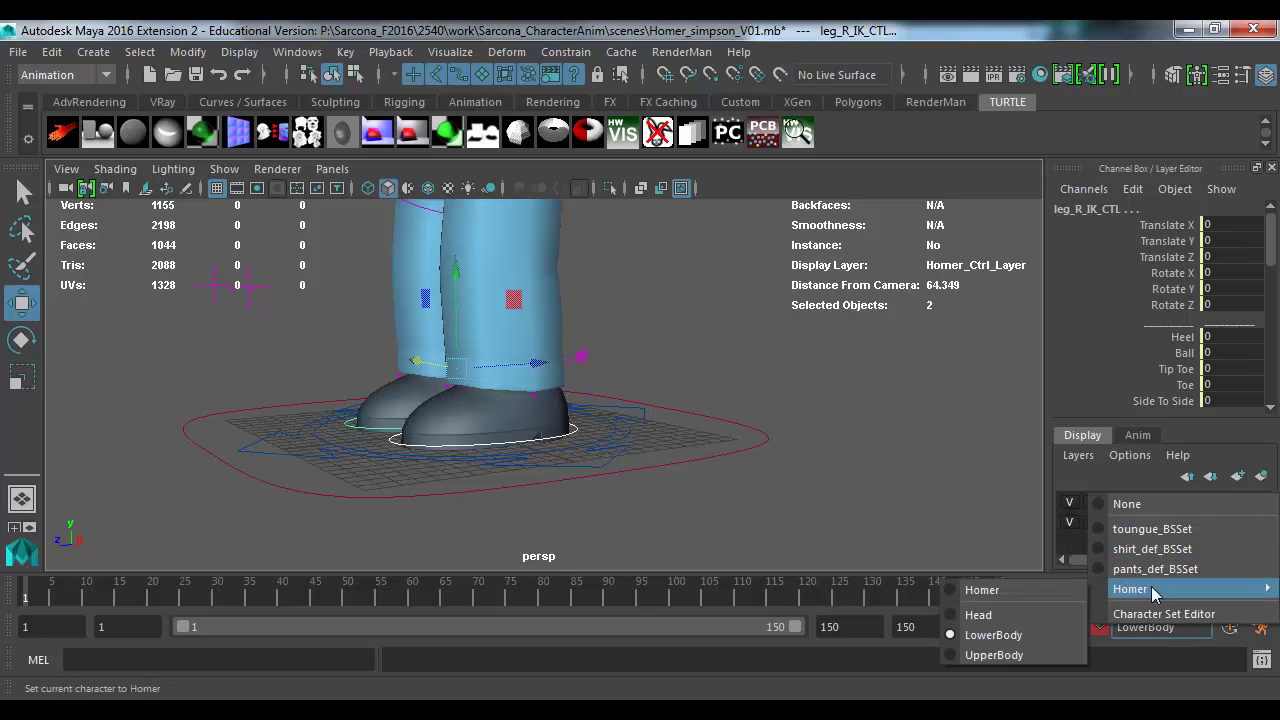
left_click(993, 655)
Step: Add the Translate X, Y and Z channels of the middle spine control to the UpperBody set
middle_click_drag(770, 220, 777, 378, "alt")
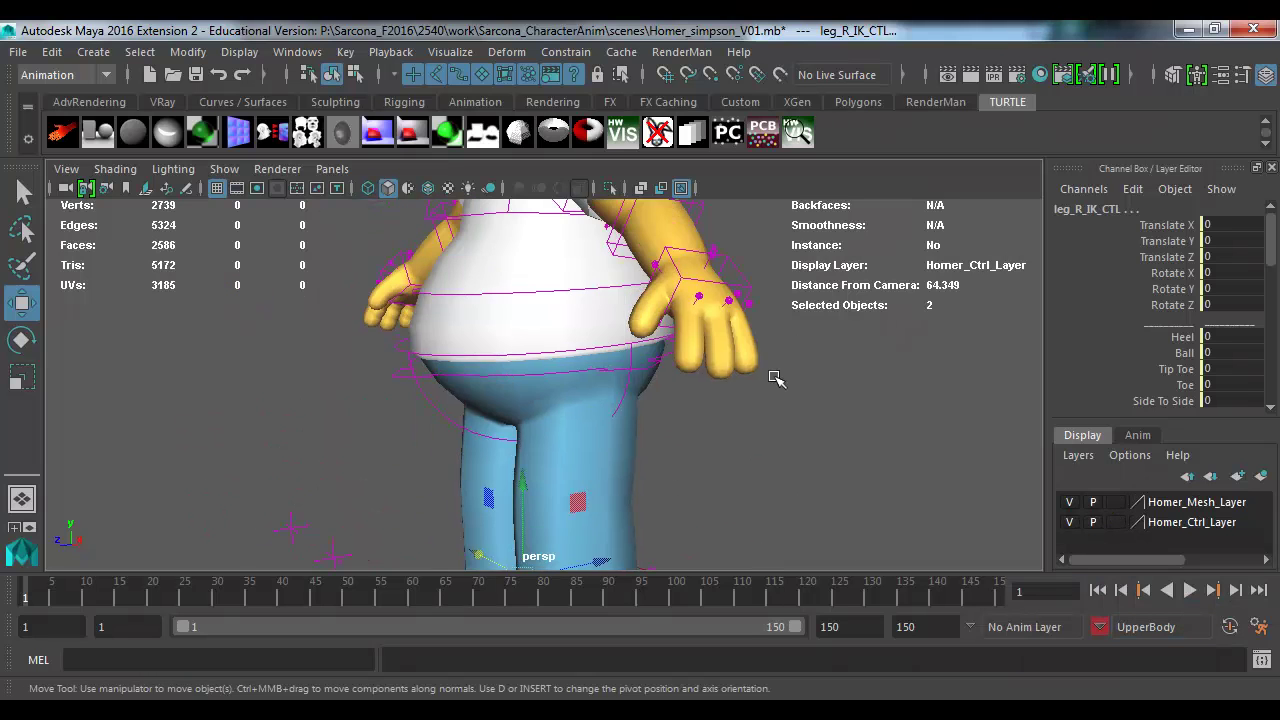
left_click_drag(777, 378, 684, 380, "alt")
left_click(676, 368)
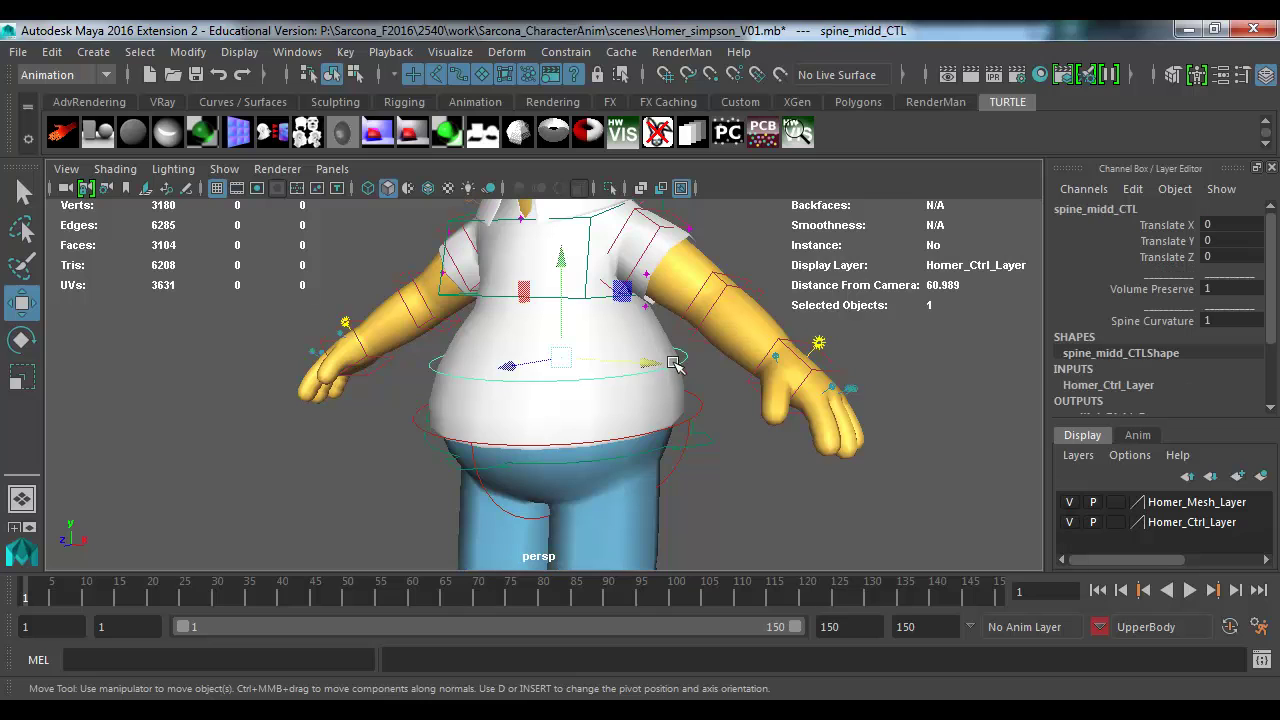
left_click_drag(1168, 226, 1166, 258)
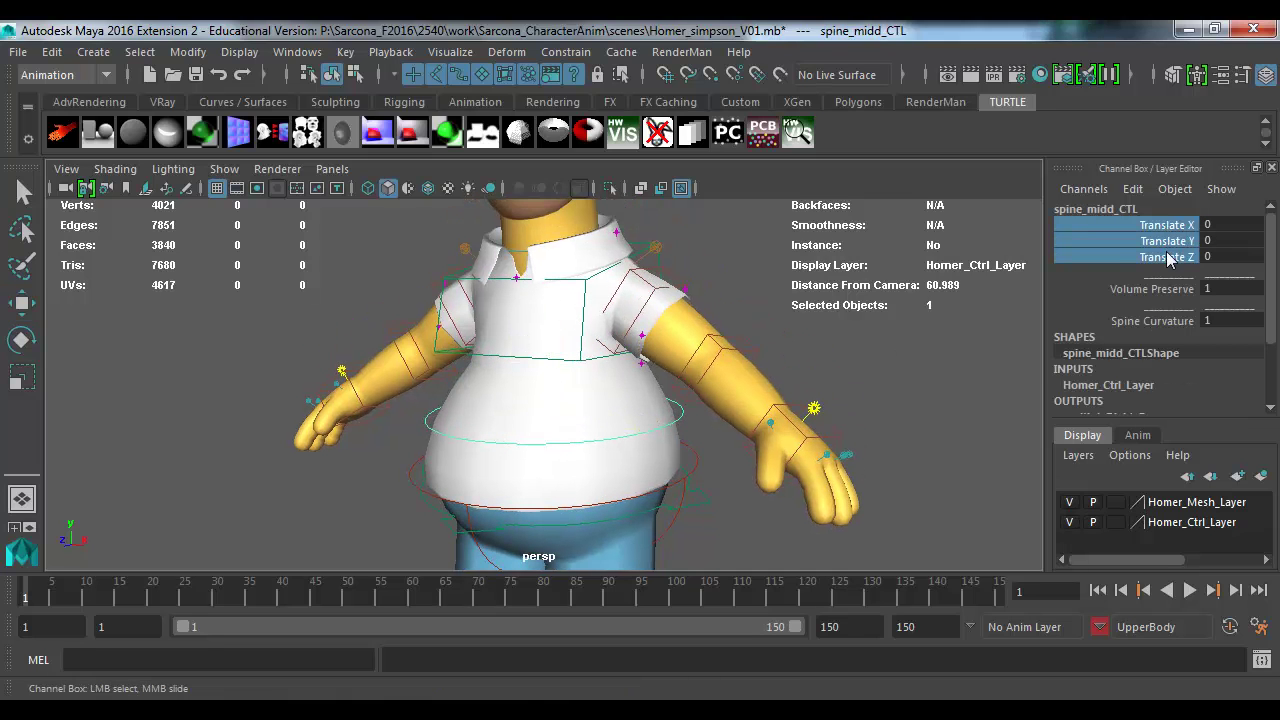
left_click(345, 51)
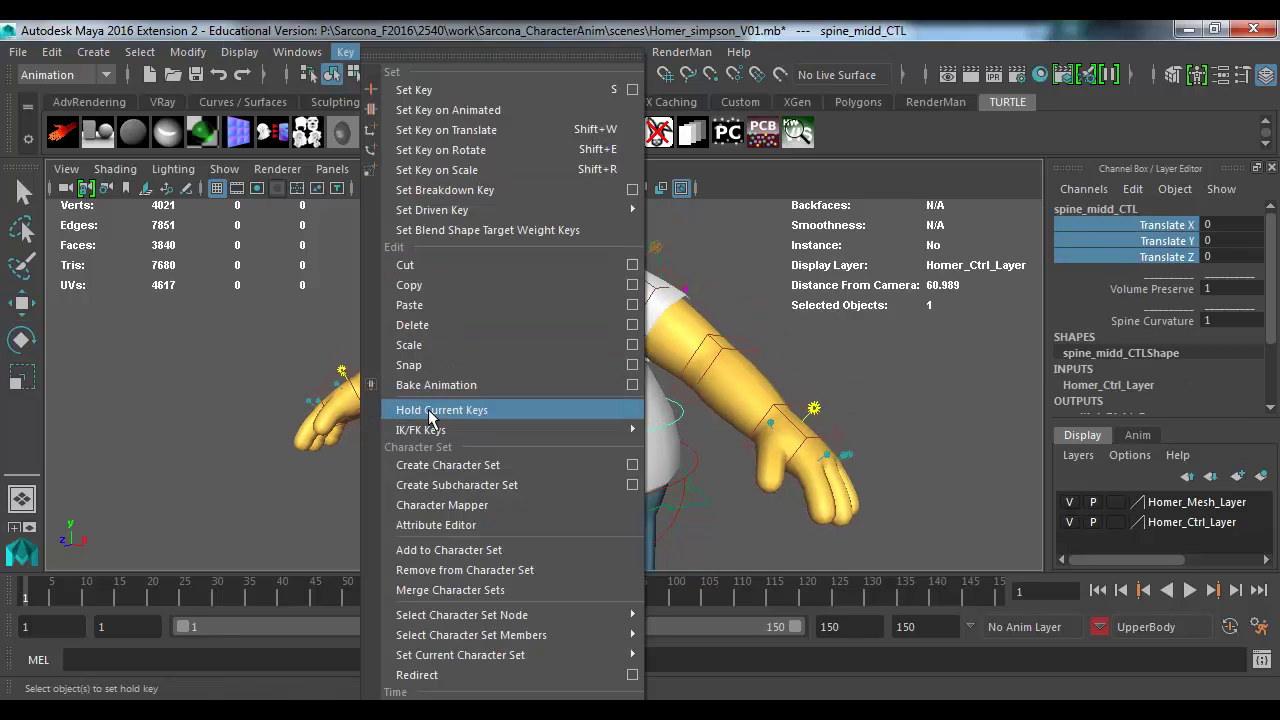
left_click(455, 549)
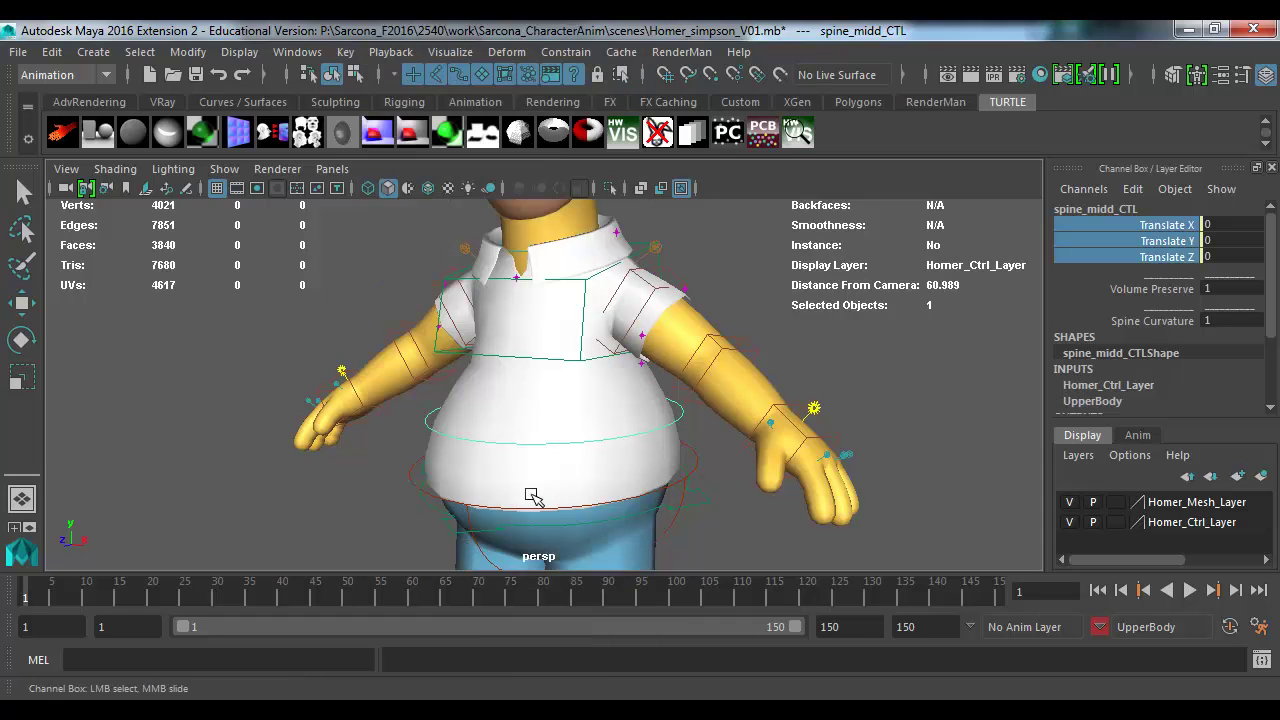
Step: Add the chest control's translate and rotate channels to the UpperBody set
left_click(597, 287)
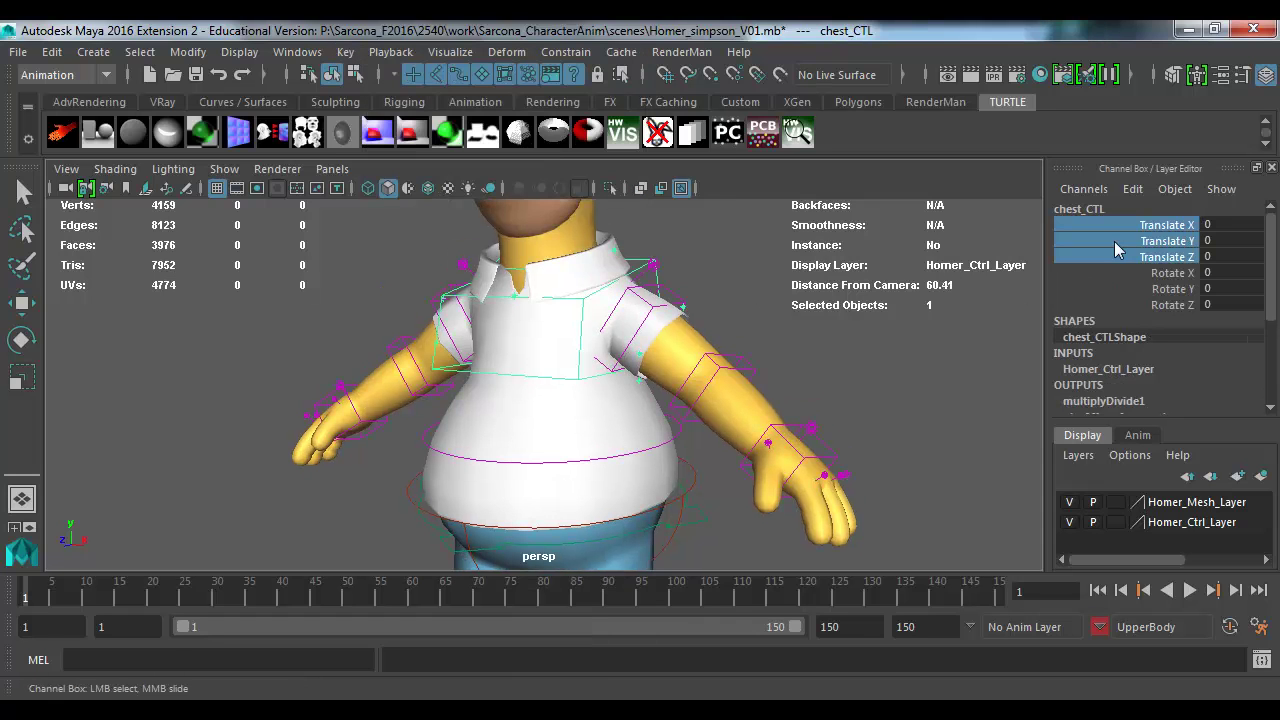
left_click_drag(1120, 226, 1141, 312)
key("g")
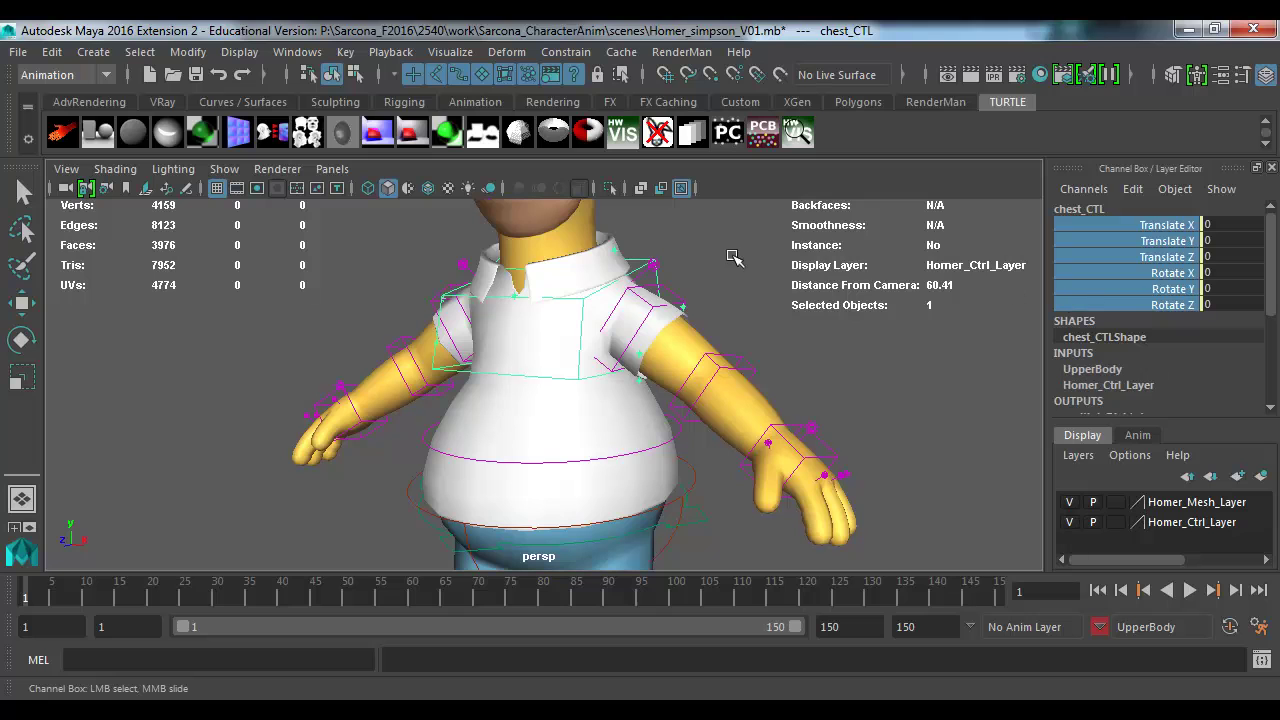
Step: Check the left shoulder FK control's channels, and clear the selection
left_click(720, 365)
left_click_drag(745, 358, 760, 358, "alt")
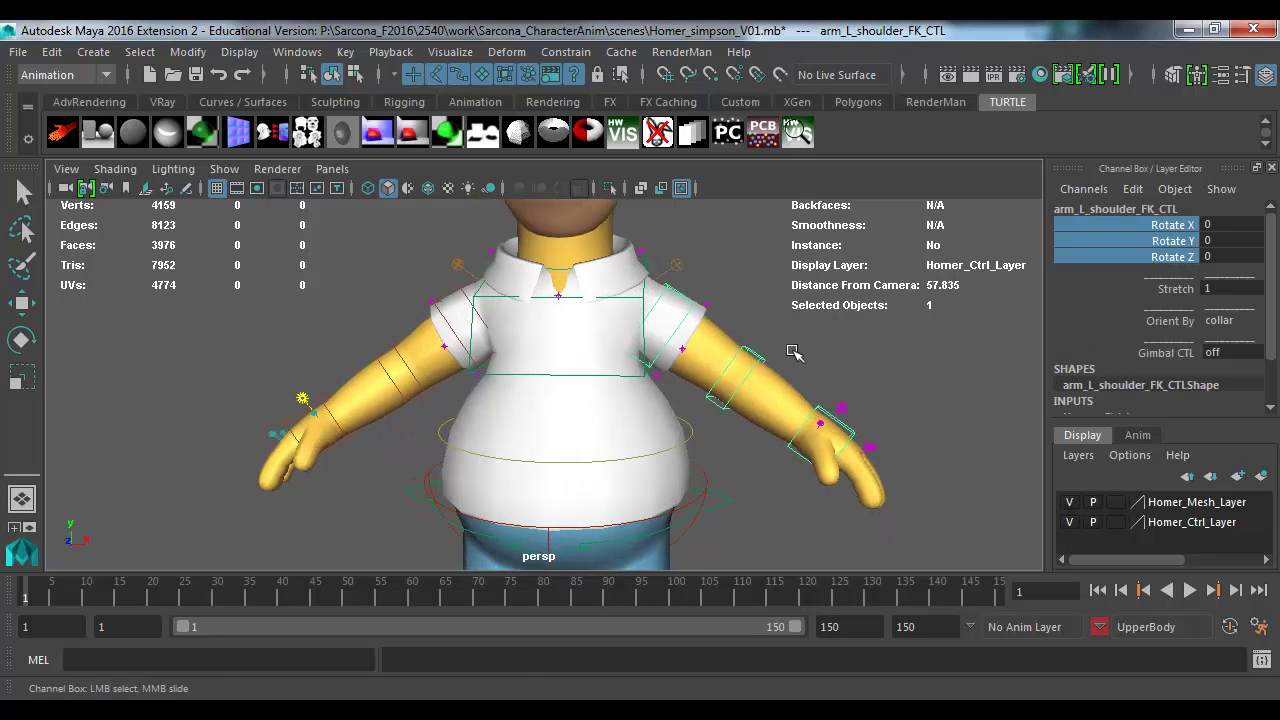
key("e")
left_click(800, 365)
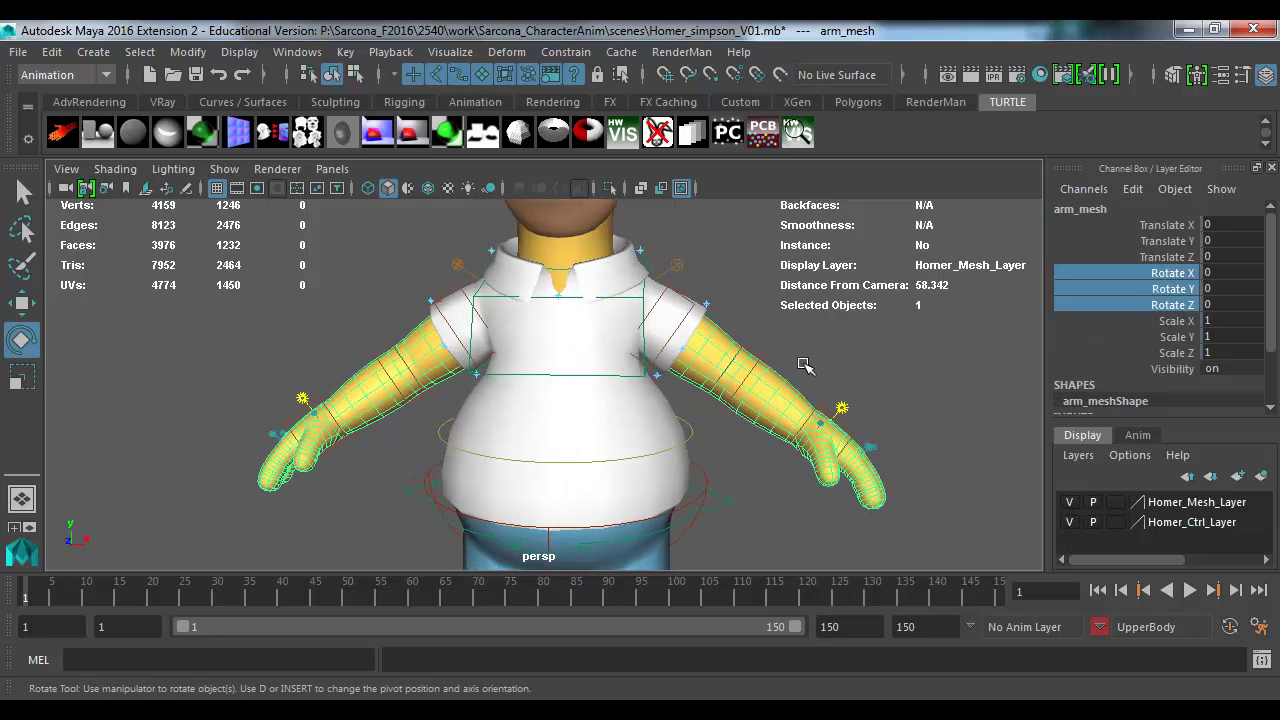
left_click(768, 362)
left_click(785, 362)
left_click(848, 408)
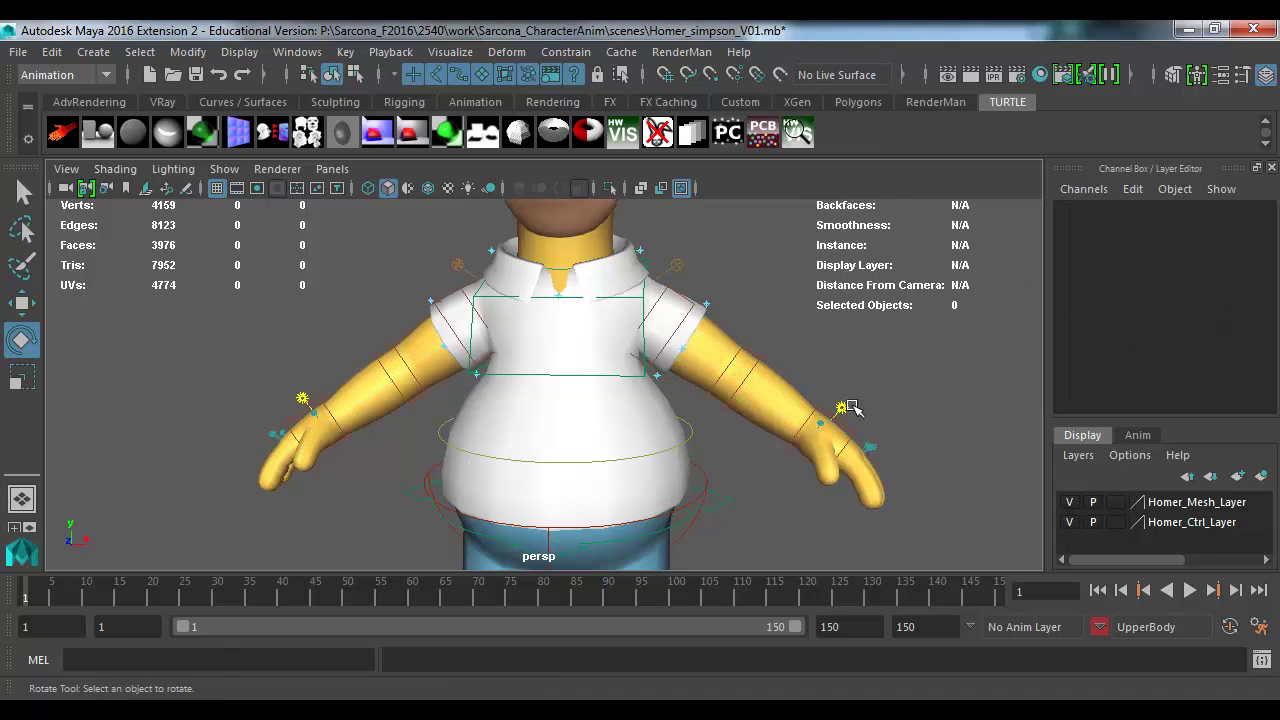
Step: Switch both arms to IK by setting IK to 1 on the two star-shaped arm controls
left_click(843, 408)
left_click(301, 399, "shift")
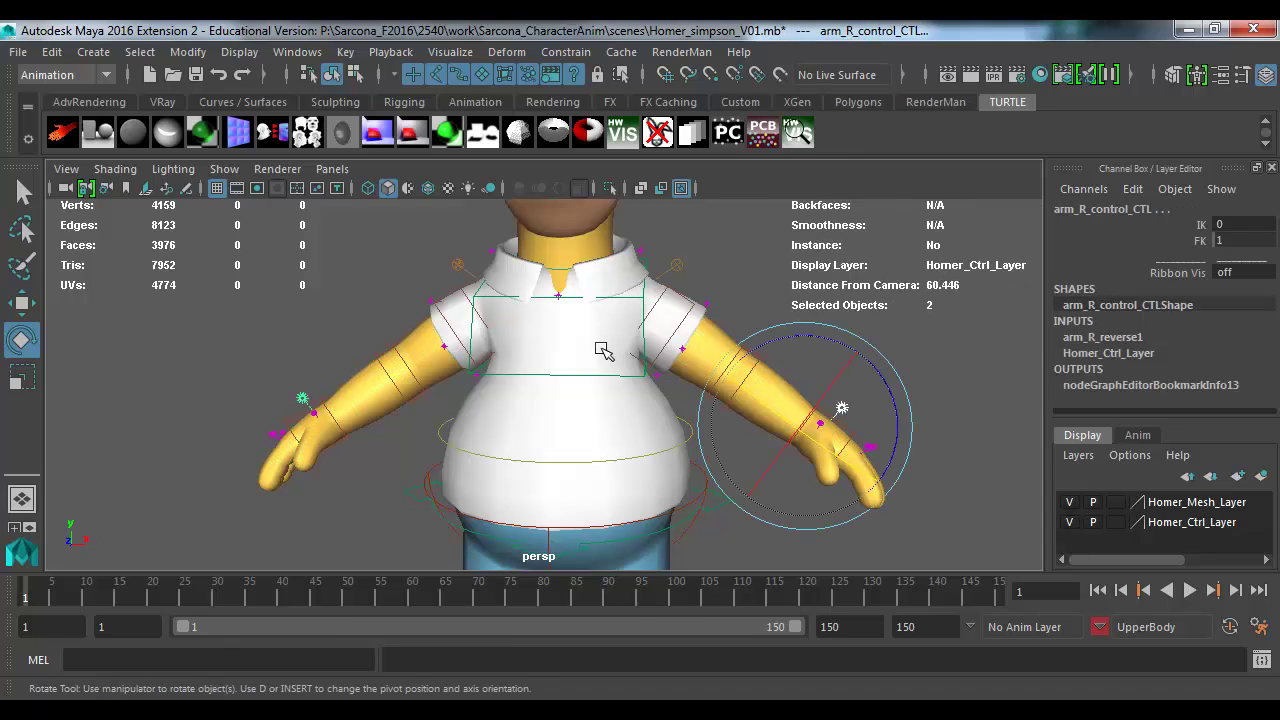
left_click(1213, 222)
type("1")
key("Return")
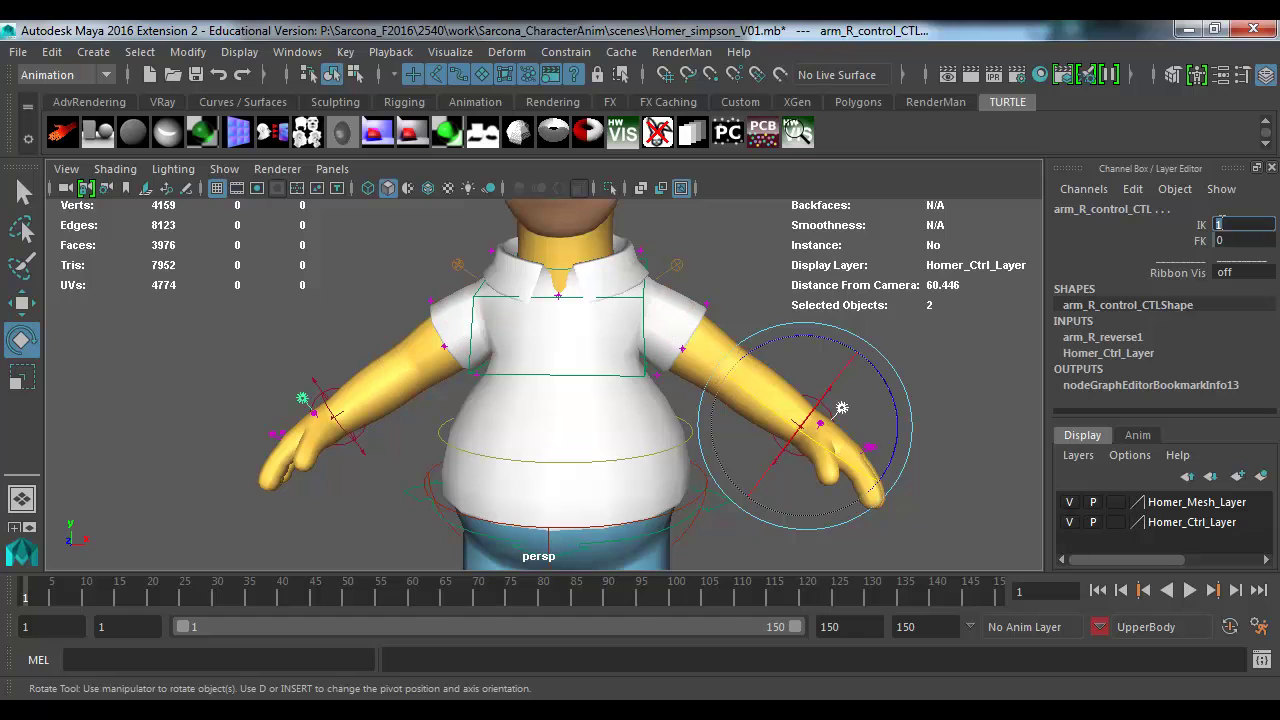
left_click(883, 354)
Step: Add the translate and rotate channels of both arm IK controls to the UpperBody set
left_click(824, 401)
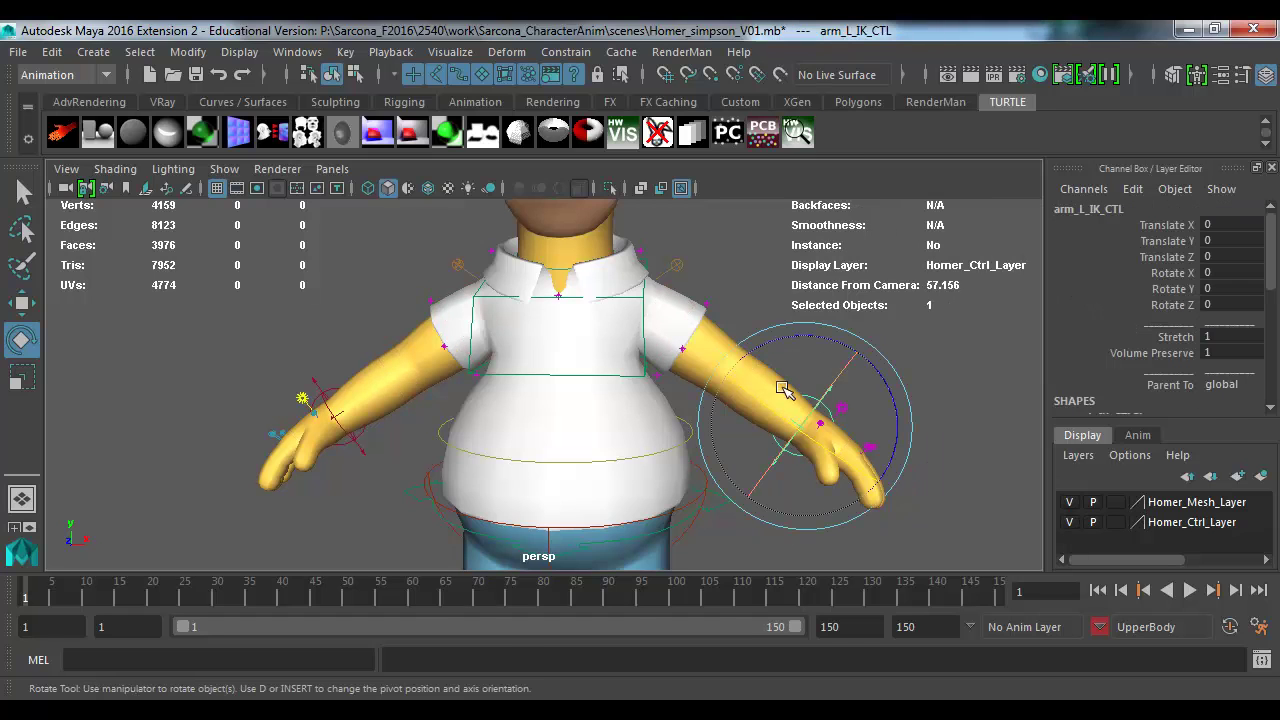
left_click(330, 392, "shift")
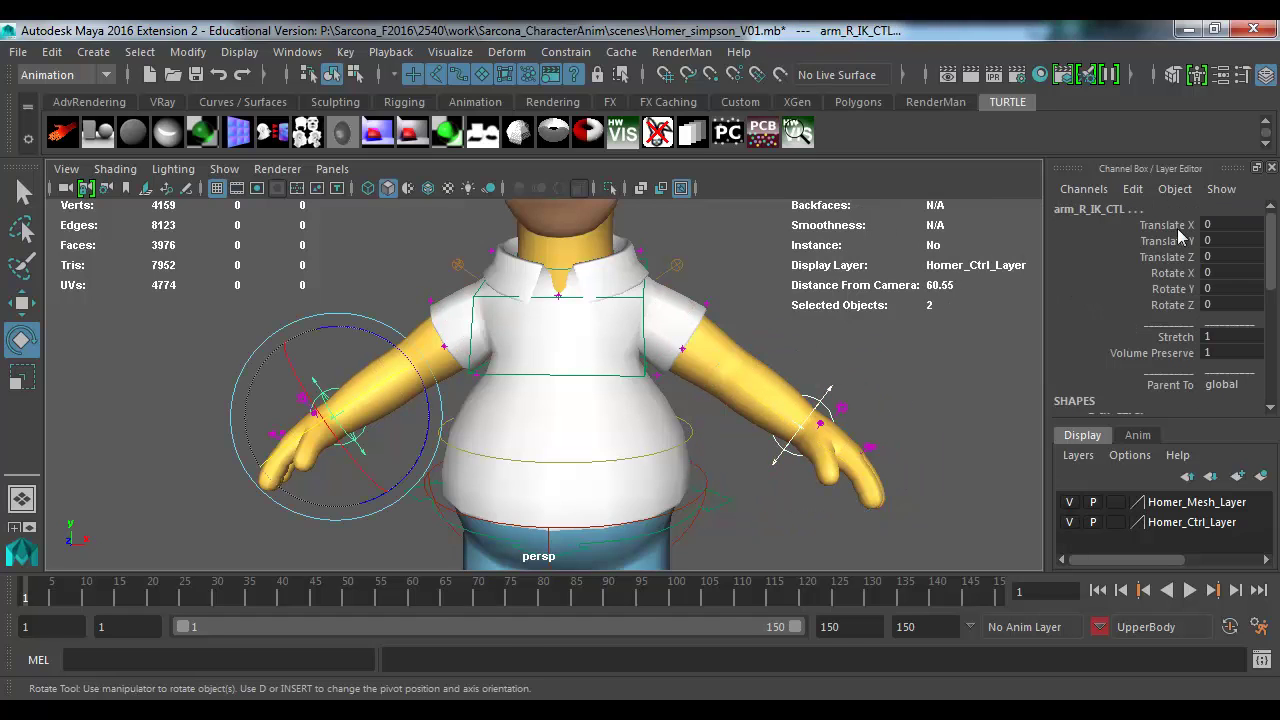
left_click_drag(1178, 227, 1175, 306)
left_click(345, 52)
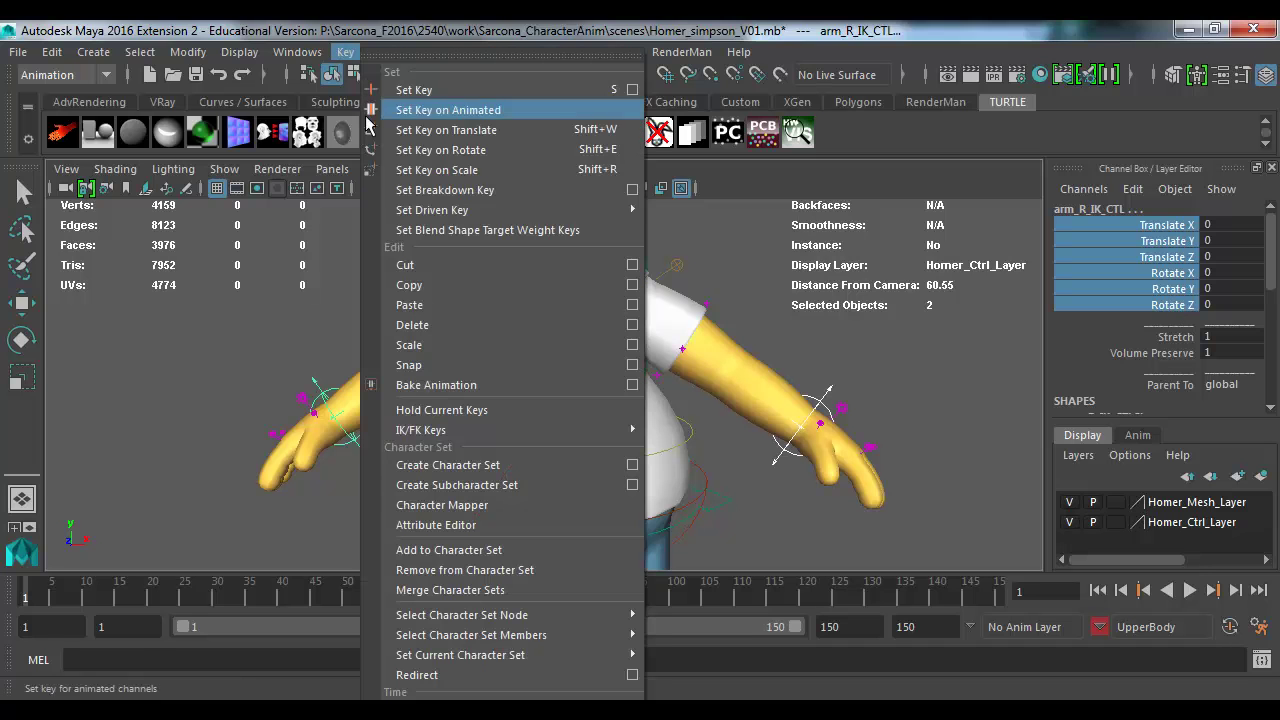
left_click(449, 550)
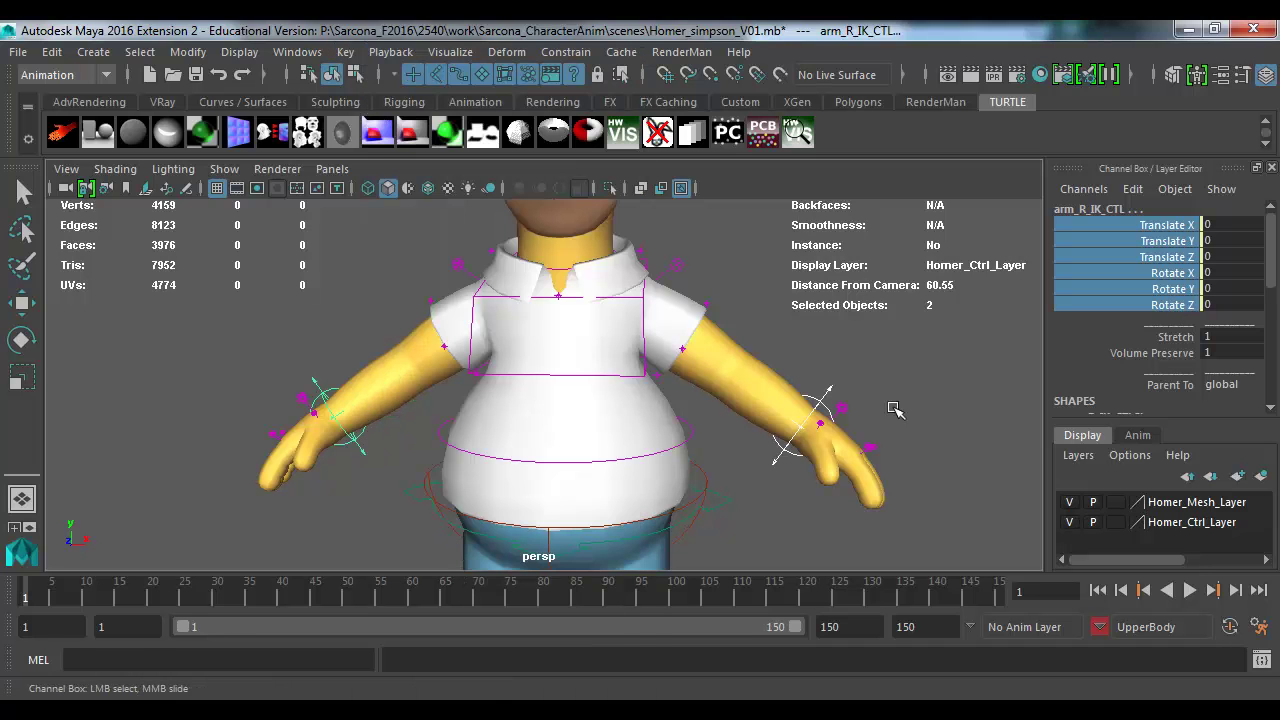
Step: Add the Rotate X, Y and Z channels of the thumb and finger controls on both hands to UpperBody
left_click(893, 425)
left_click_drag(888, 443, 935, 457, "alt")
scroll(935, 457, "up", 6)
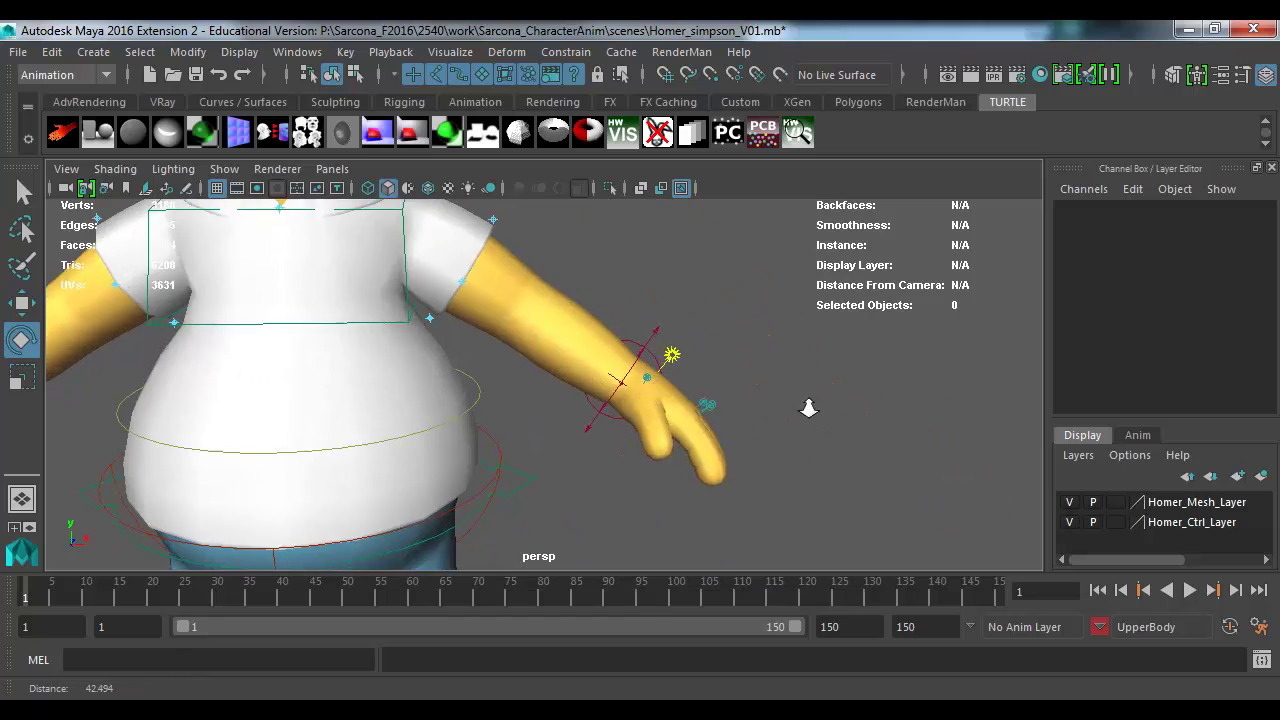
left_click(760, 372)
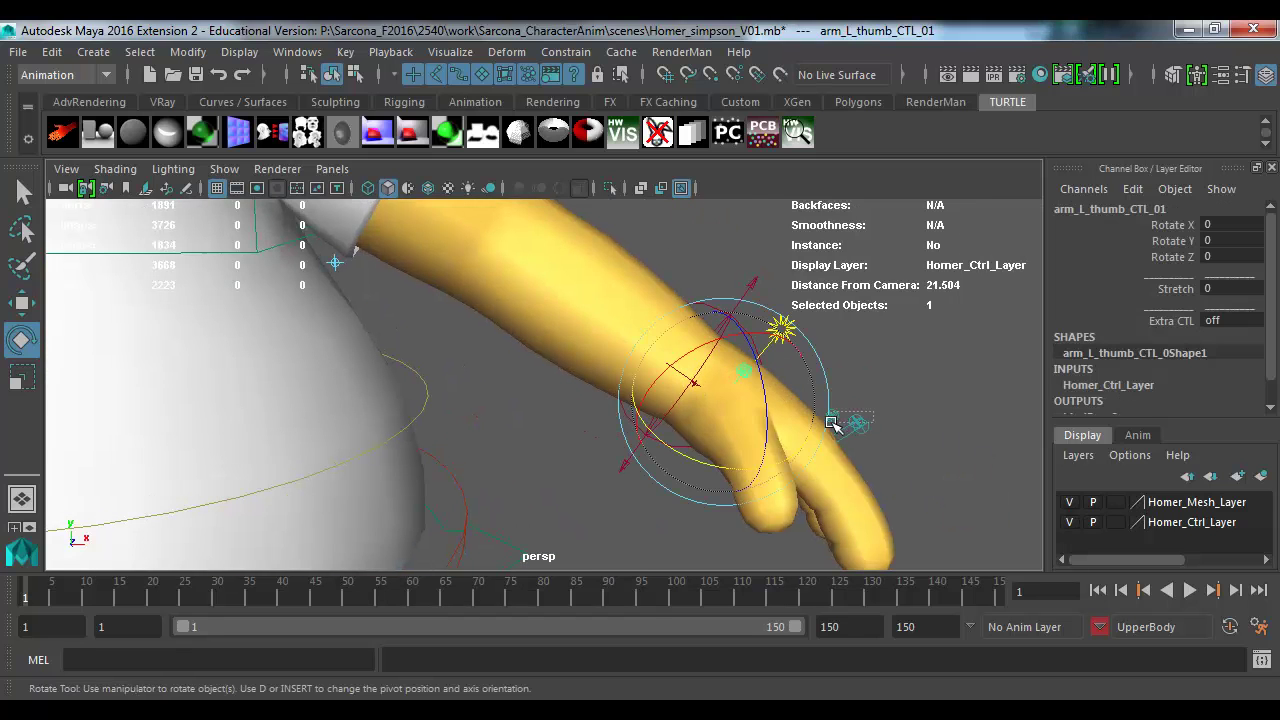
left_click_drag(846, 423, 557, 314)
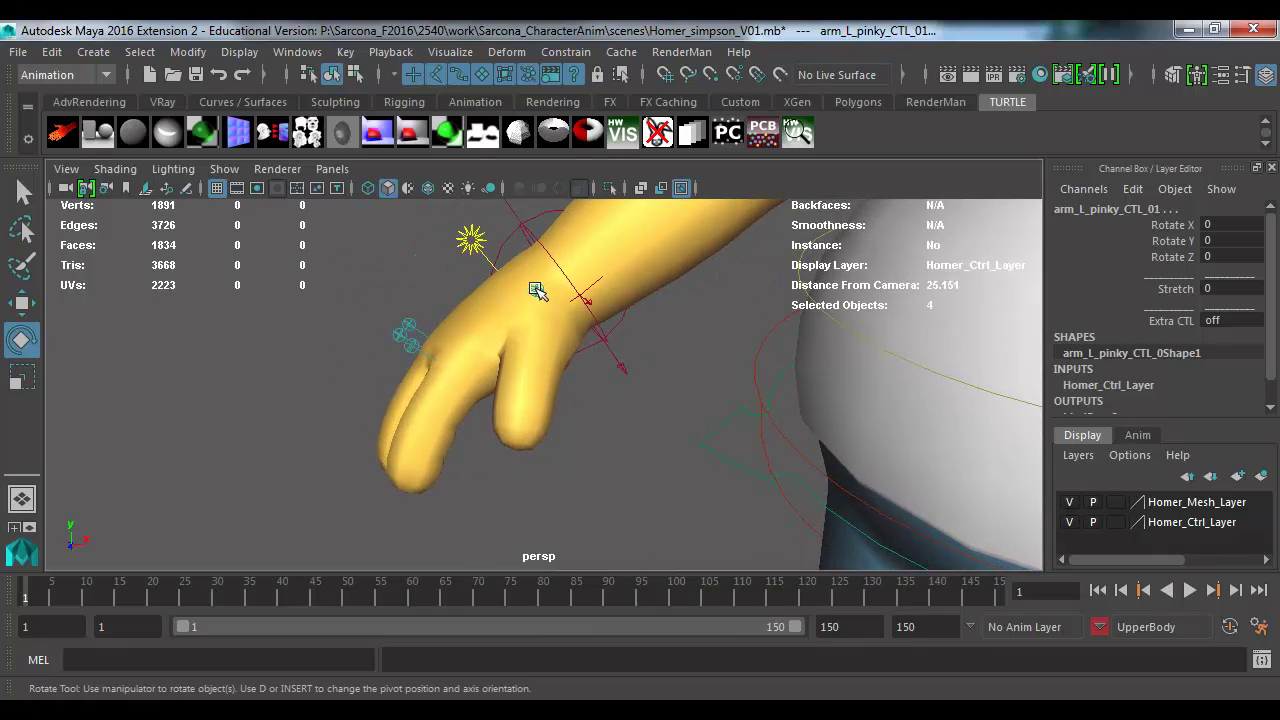
left_click(535, 290, "shift")
left_click_drag(421, 298, 395, 345, "shift")
key("s")
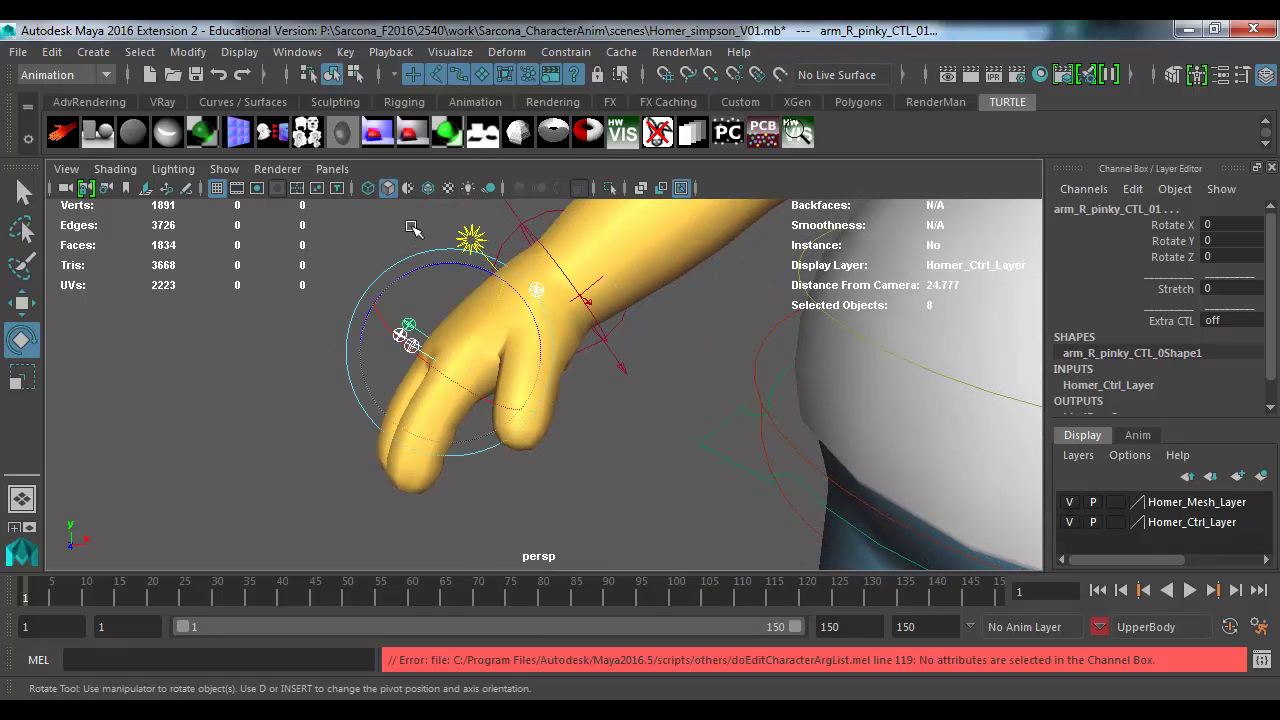
left_click_drag(1165, 224, 1165, 257)
key("s")
Step: Test the shirt deformation control on the right sleeve by moving it, and undo the move
scroll(764, 338, "down", 5)
left_click_drag(764, 338, 726, 370, "alt")
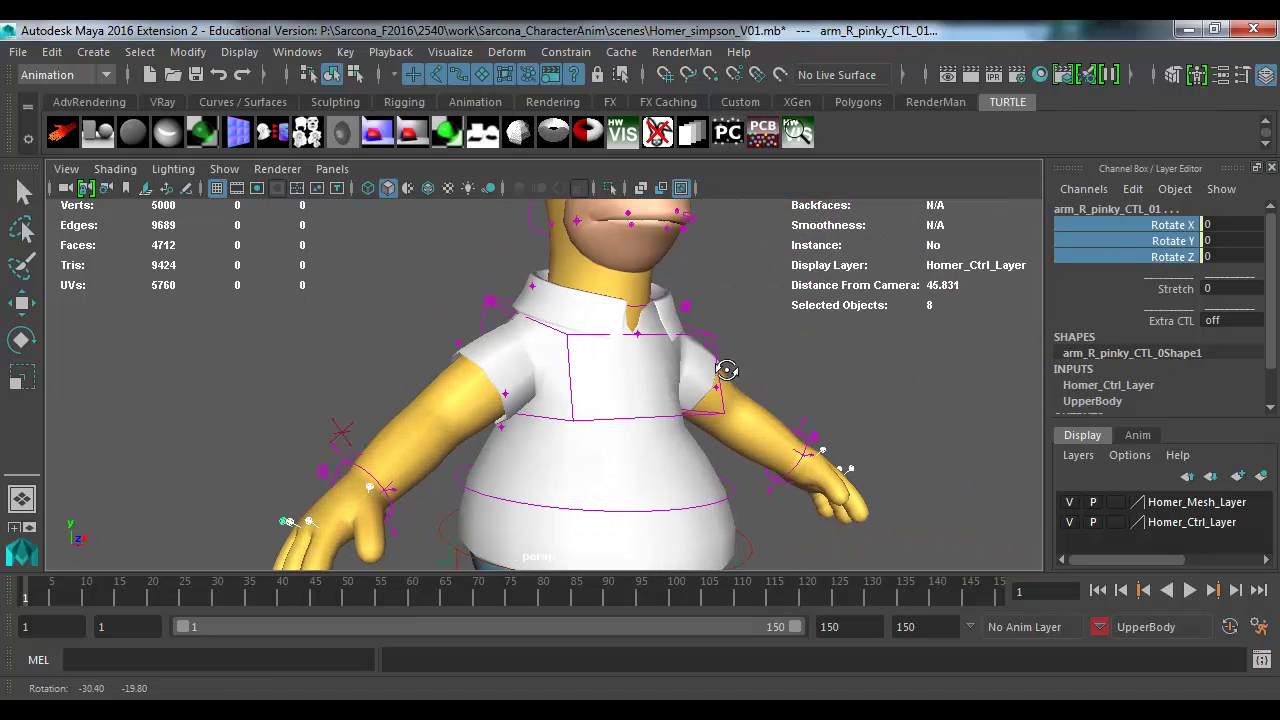
left_click(504, 395)
key("e")
key("f")
scroll(616, 408, "down", 5)
key("w")
left_click_drag(451, 375, 476, 328)
key("ctrl+z")
scroll(909, 406, "down", 5)
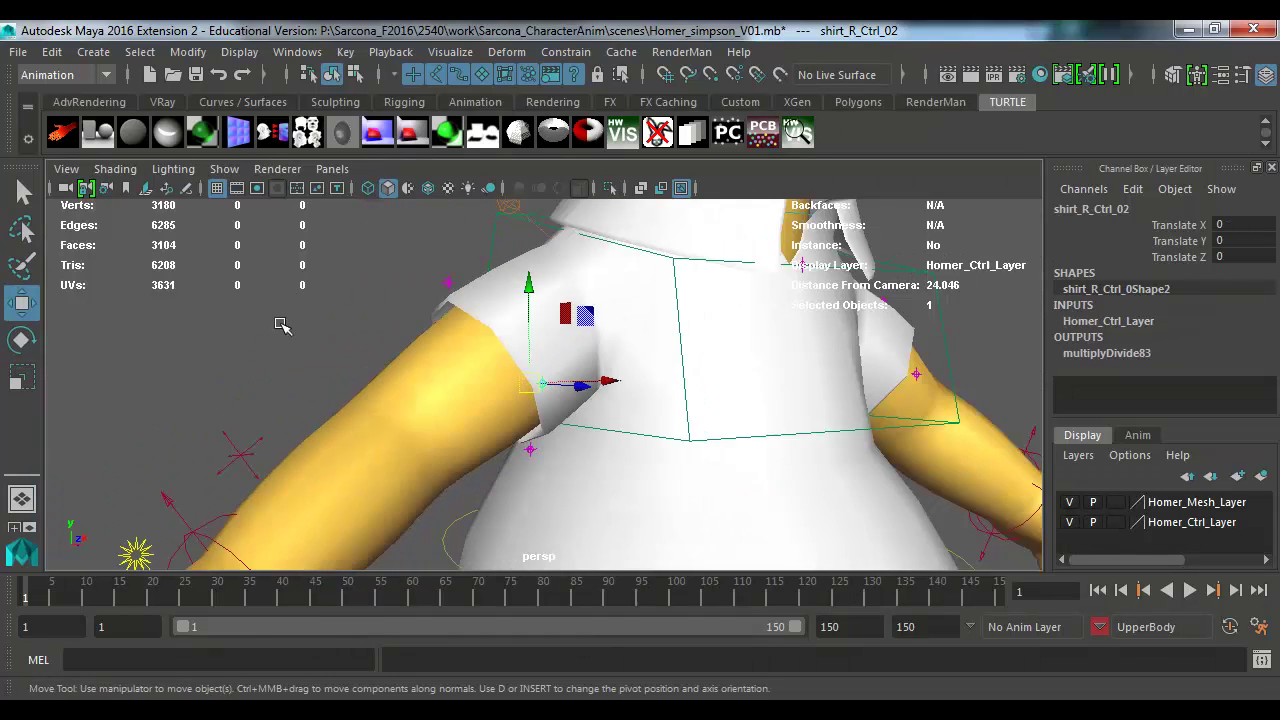
Step: Add the translate and rotate channels of the left and right arm collar controls to the UpperBody set
left_click_drag(286, 323, 445, 411, "alt")
left_click_drag(647, 397, 478, 392, "alt")
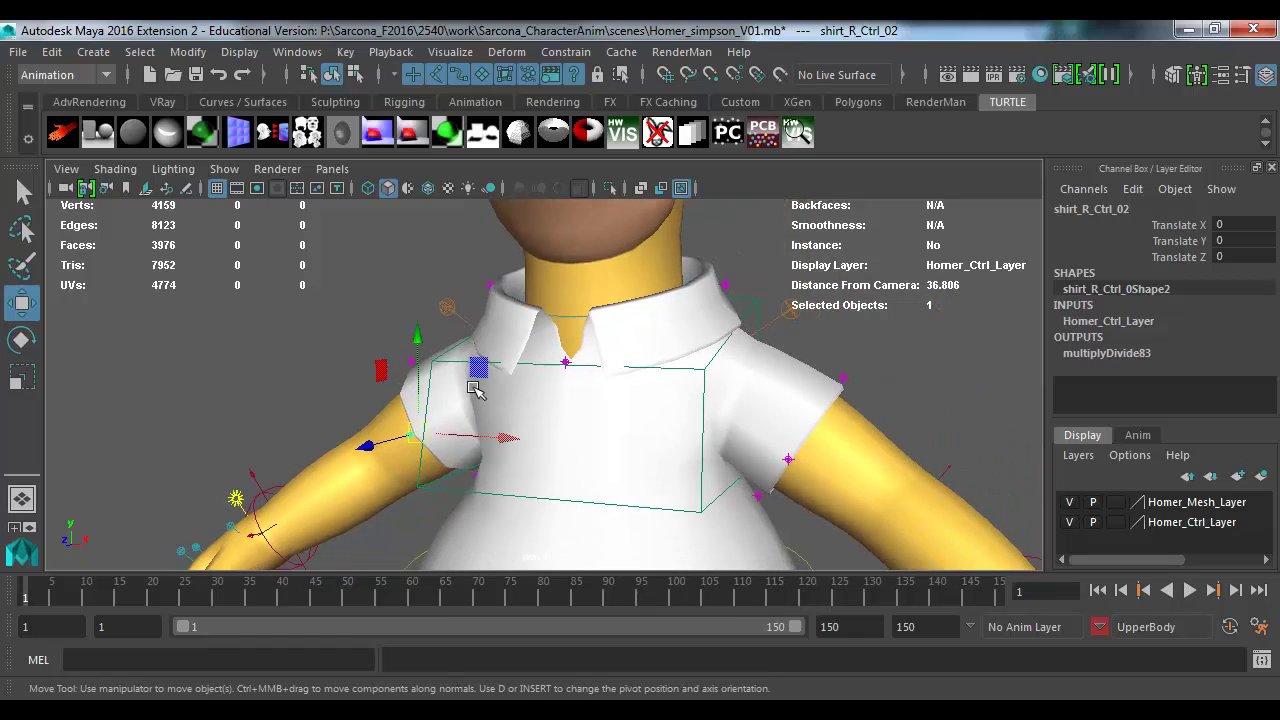
left_click(447, 306)
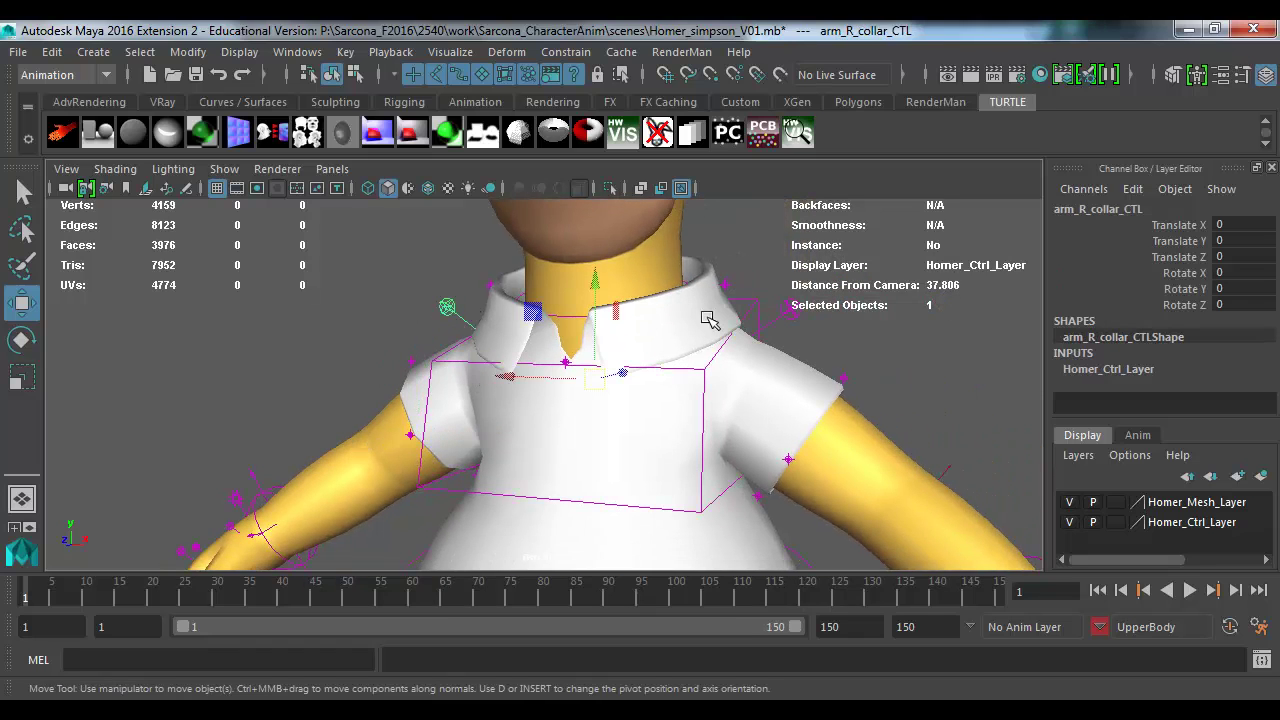
left_click(792, 312, "shift")
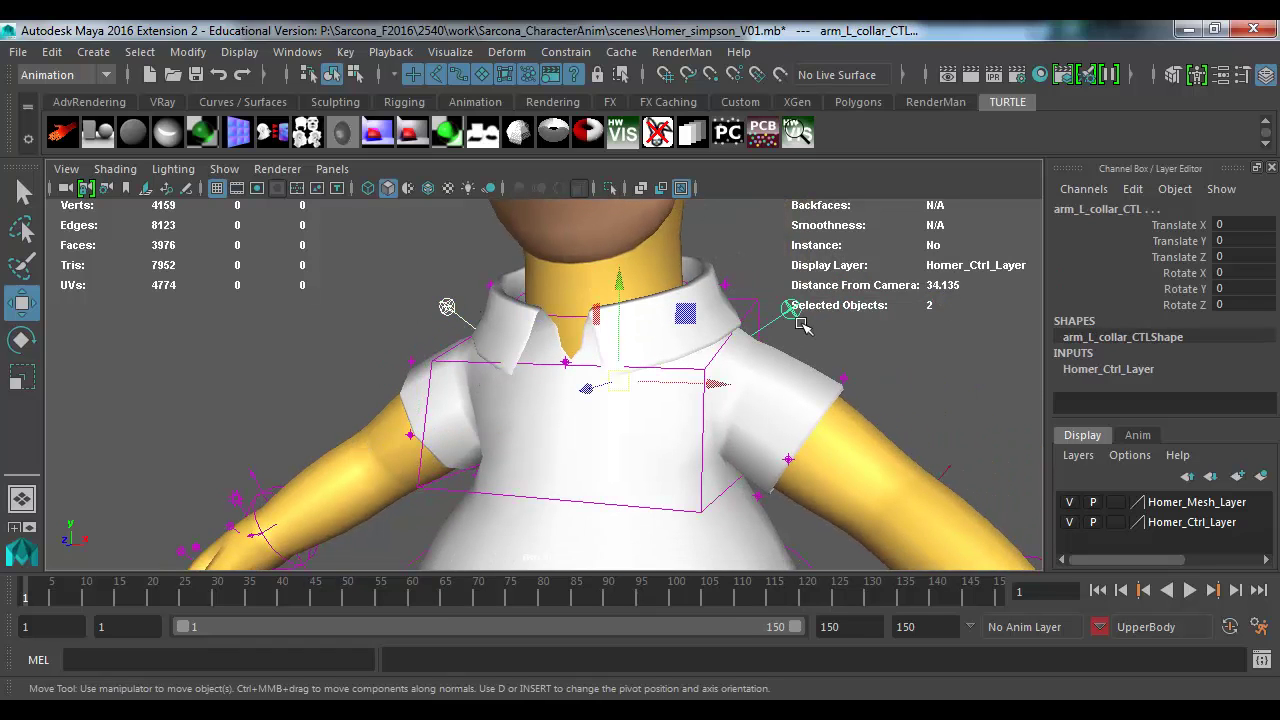
scroll(586, 400, "down", 6)
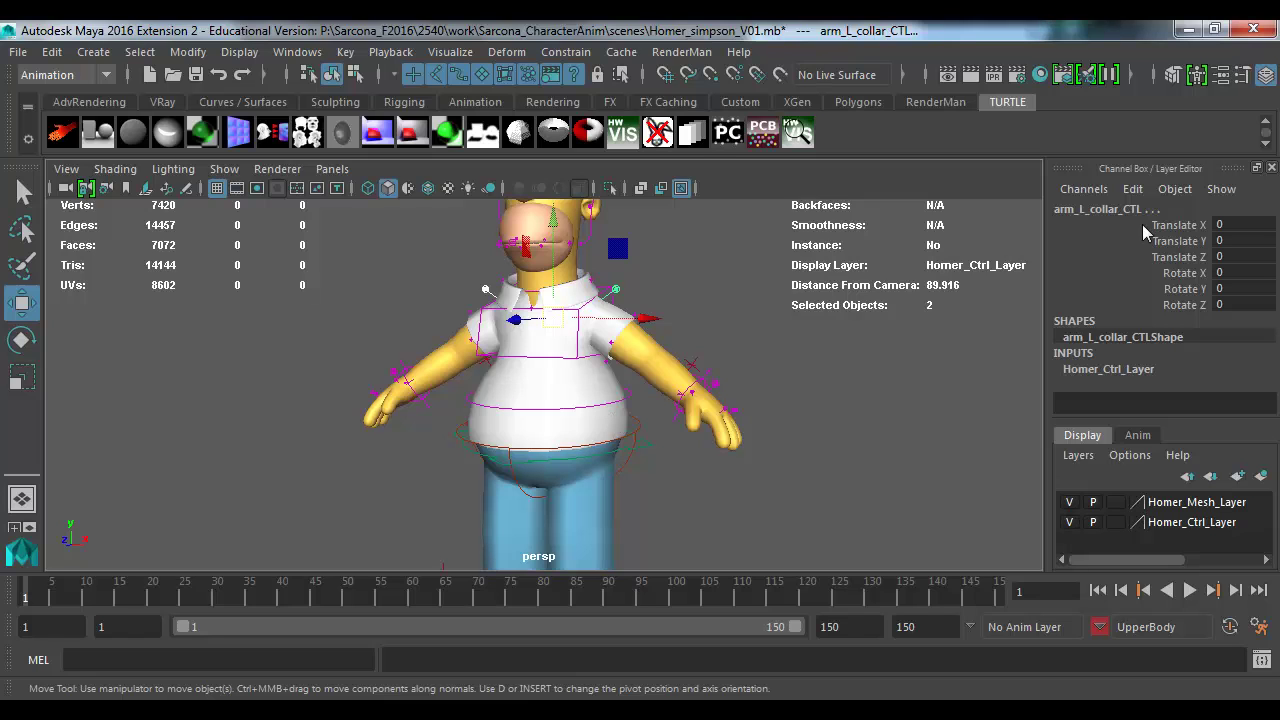
left_click_drag(1143, 232, 1155, 312)
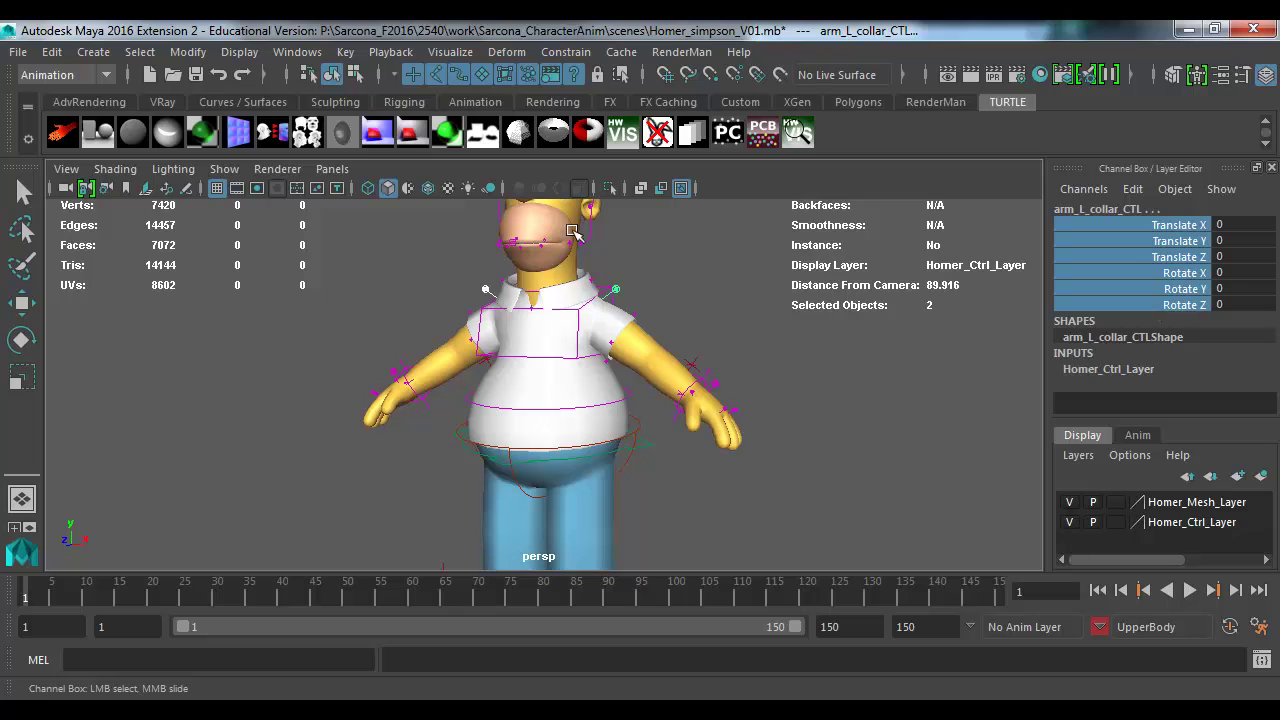
left_click(345, 52)
left_click(449, 550)
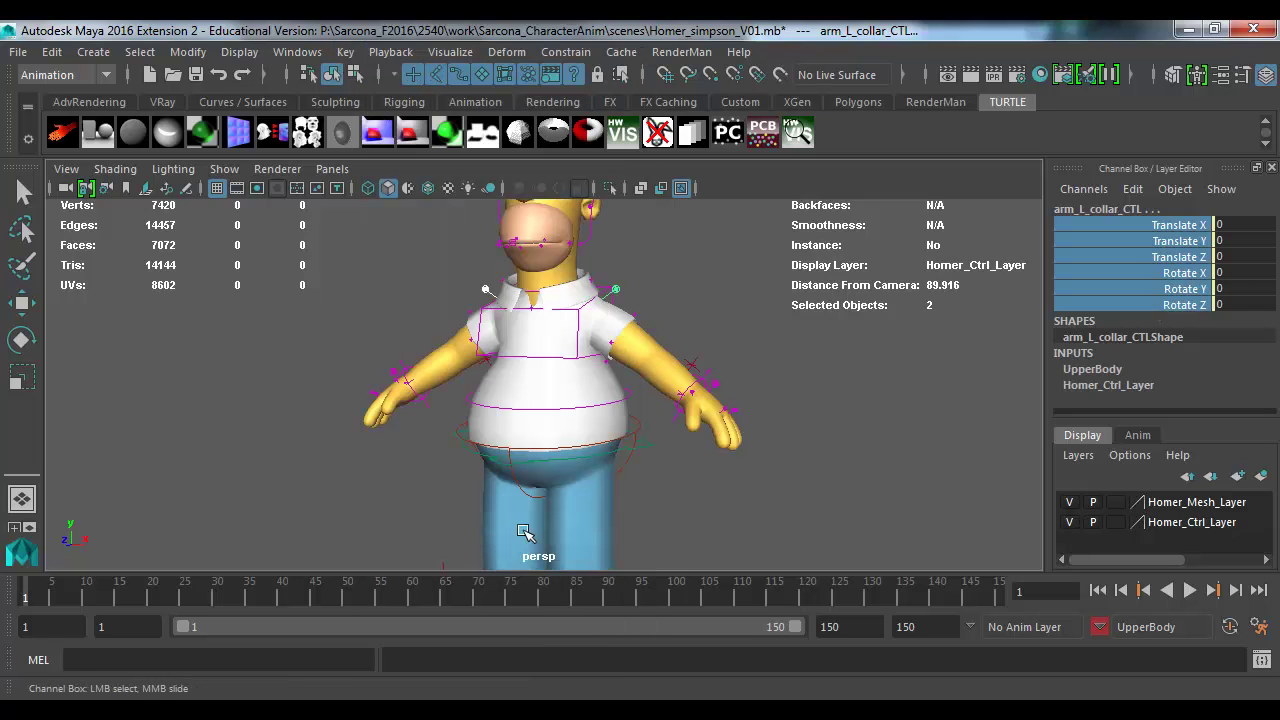
Step: Test the middle neck control by moving it, and undo the moves
scroll(614, 334, "down", 3)
left_click(684, 331)
key("w")
scroll(720, 360, "up", 5)
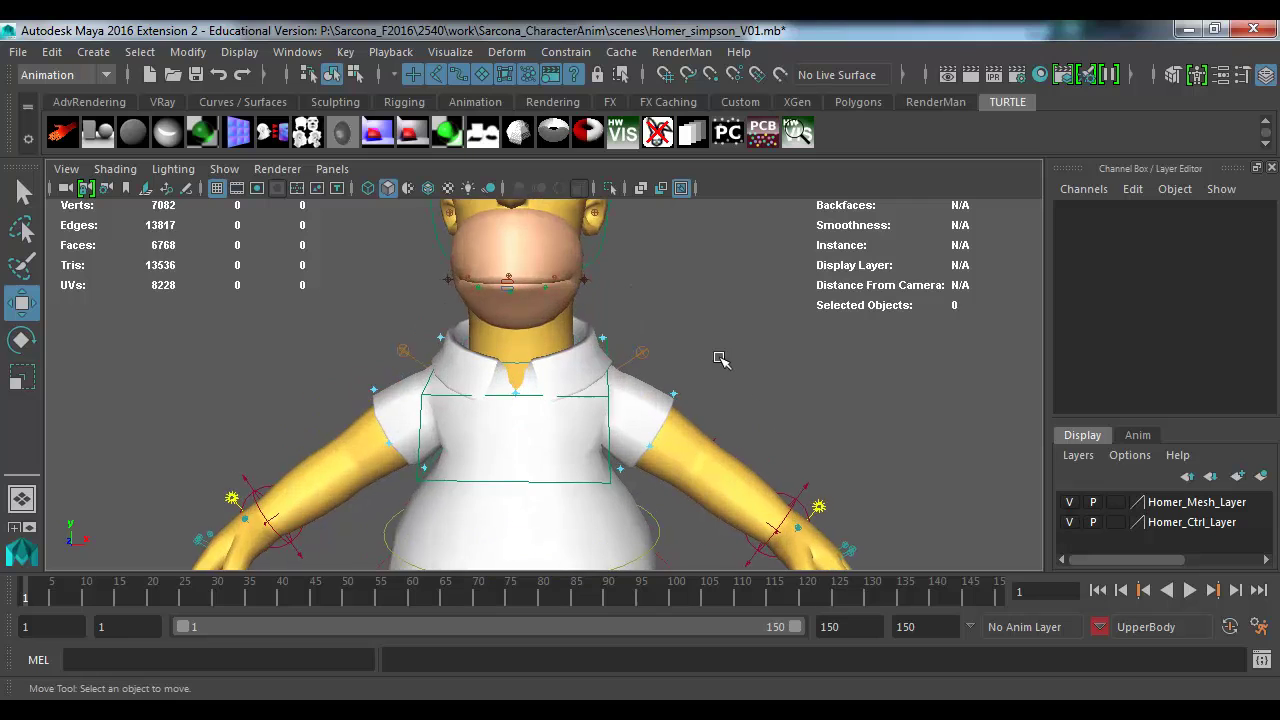
left_click(535, 372)
left_click(528, 372)
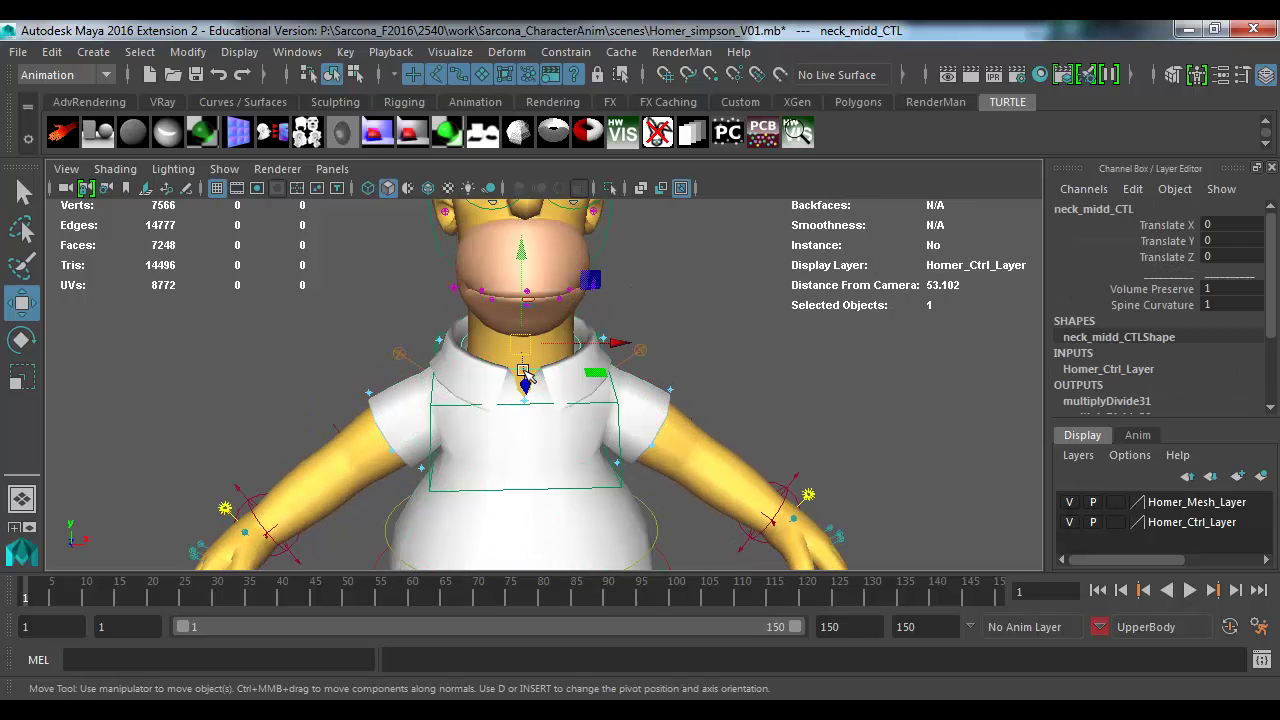
left_click_drag(528, 372, 640, 362, "alt")
key("e")
key("w")
left_click_drag(608, 310, 635, 305)
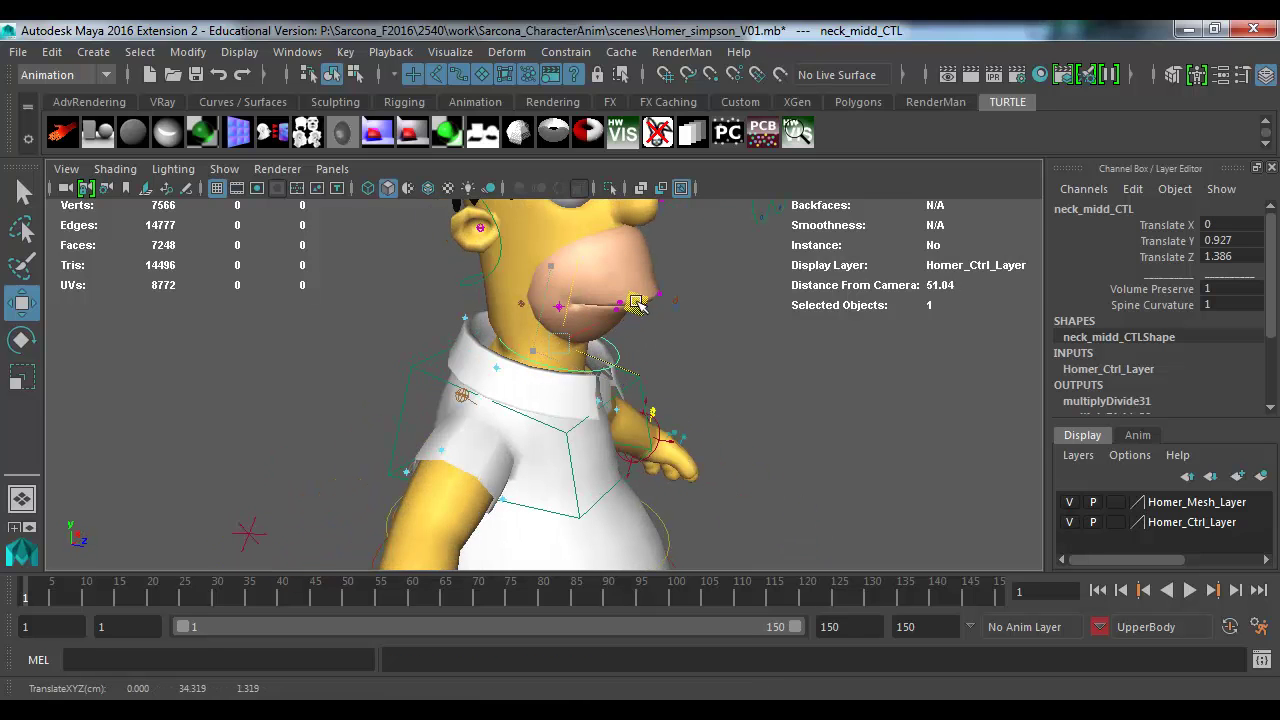
key("ctrl+z")
key("ctrl+z")
key("ctrl+z")
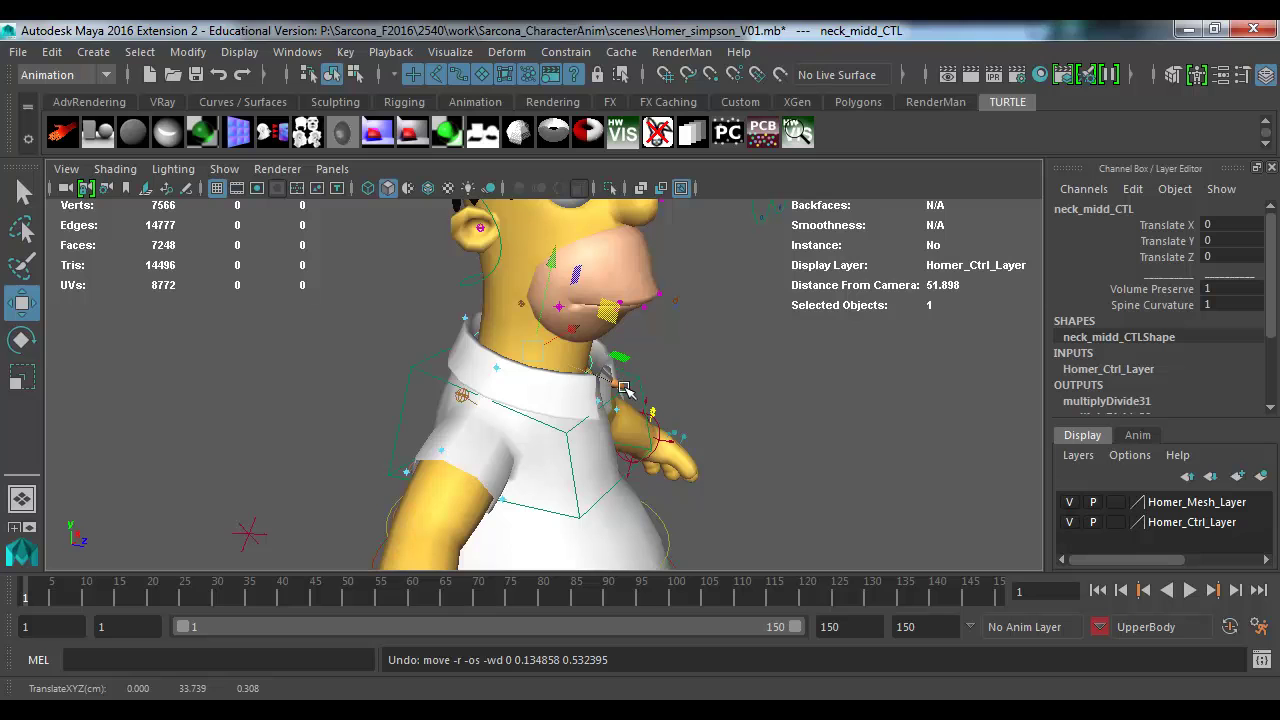
key("ctrl+z")
key("ctrl+z")
key("ctrl+z")
key("ctrl+z")
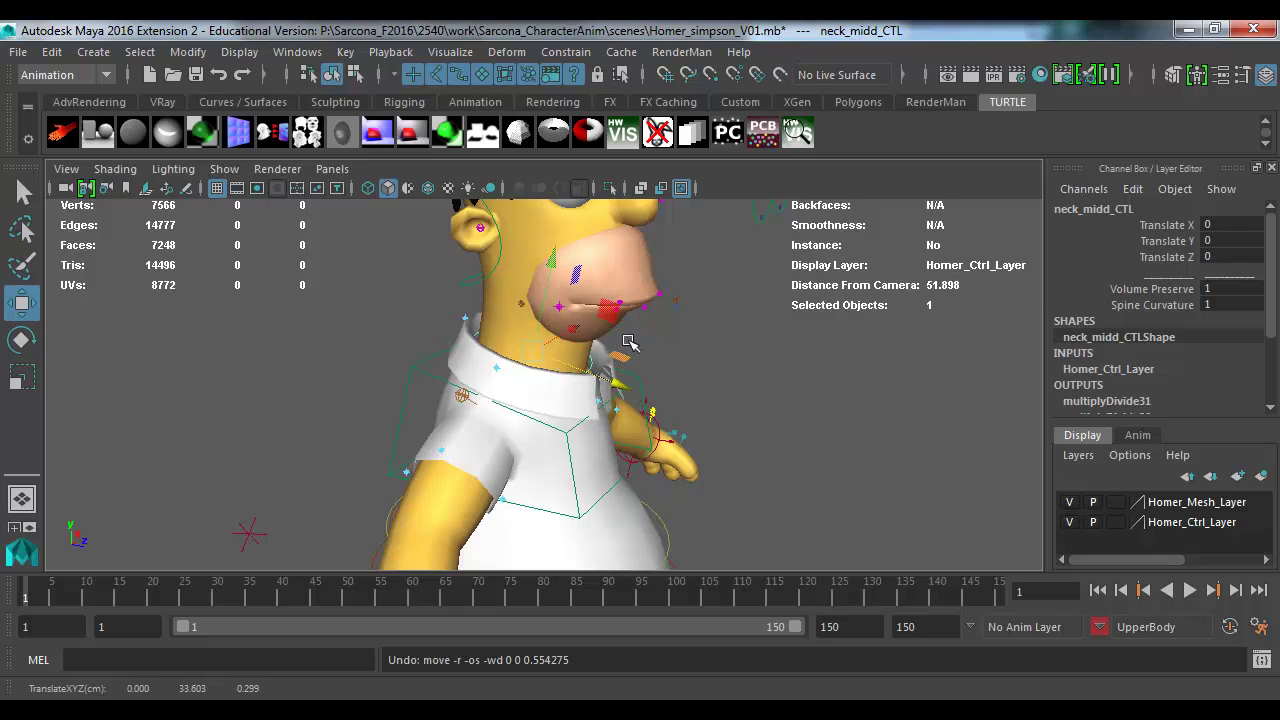
key("ctrl+z")
key("ctrl+z")
key("ctrl+z")
Step: Make Head the current character set and add the eye target control's Translate X, Y and Z channels to it
left_click(1145, 627)
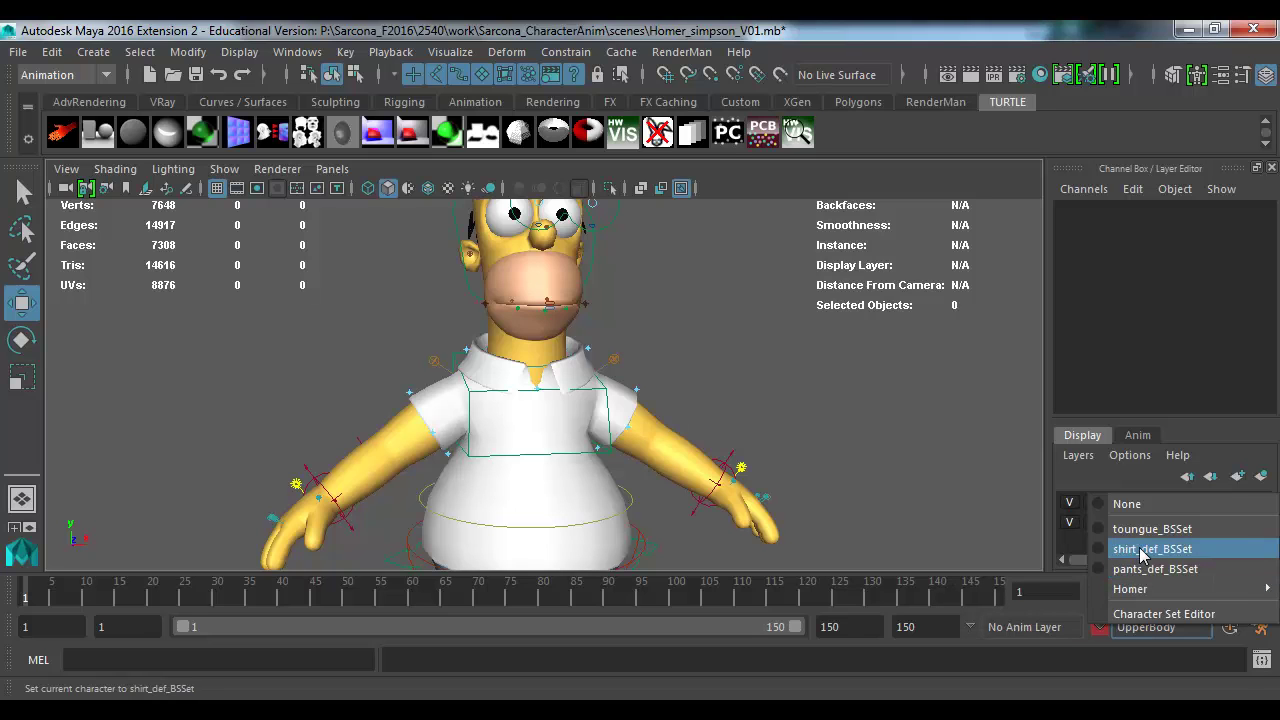
mouse_move(1137, 590)
left_click(980, 611)
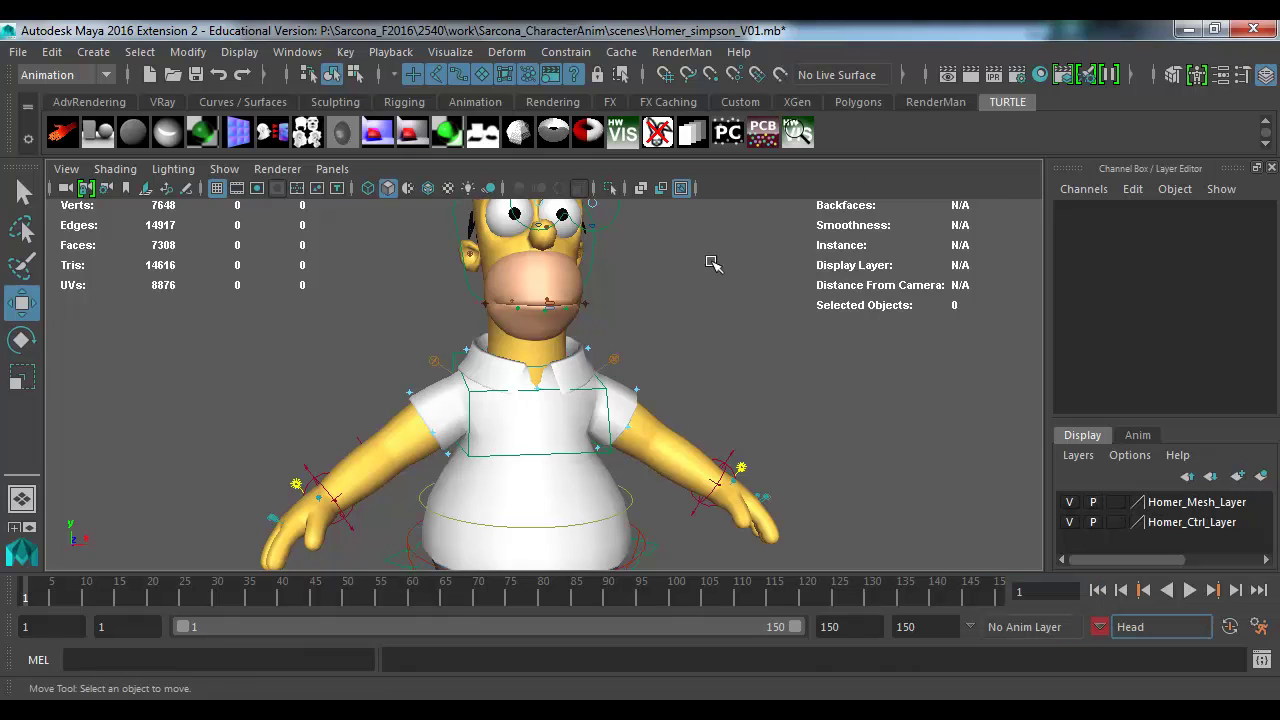
scroll(850, 413, "up", 3)
scroll(689, 369, "down", 1)
left_click(670, 294)
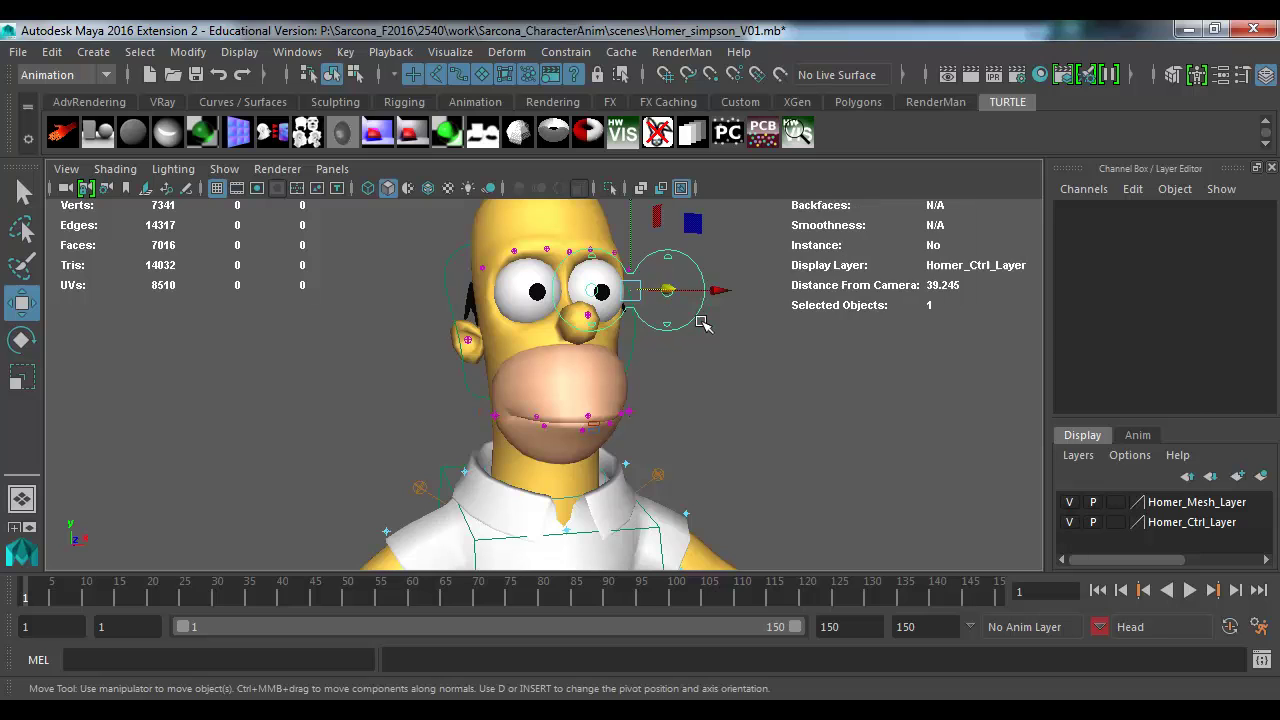
left_click_drag(658, 338, 675, 342, "alt")
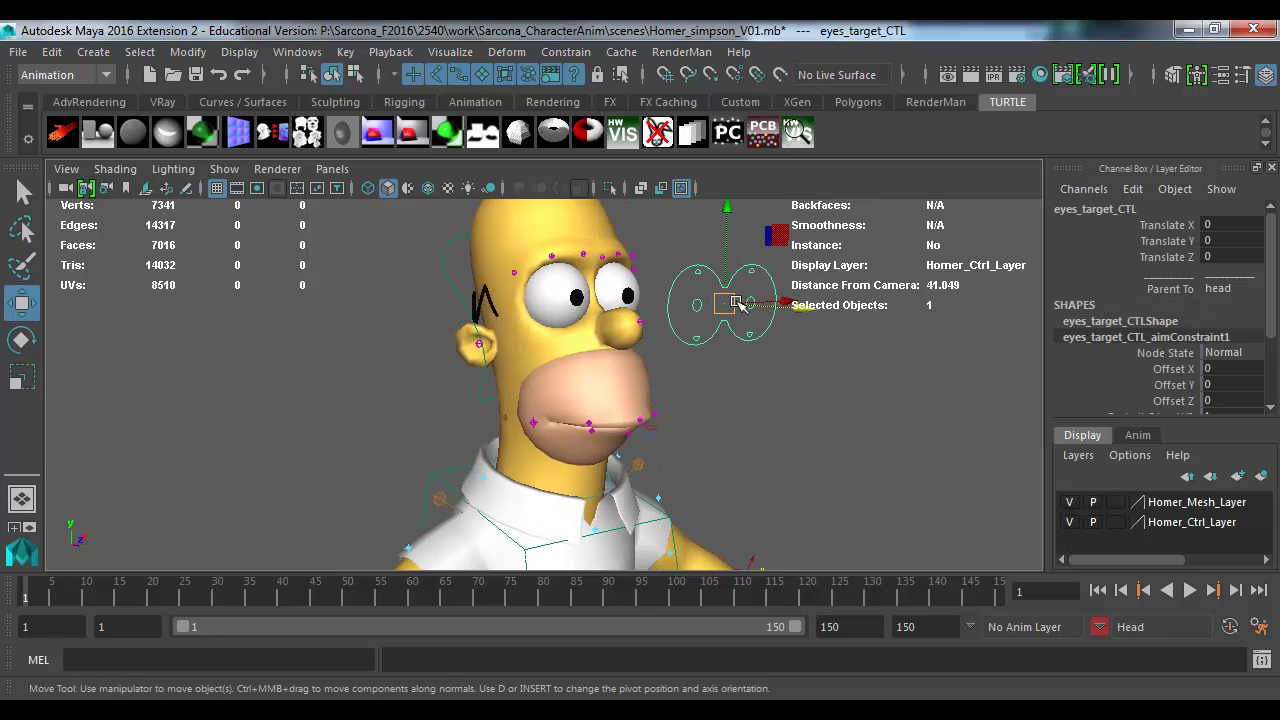
left_click_drag(1159, 228, 1150, 268)
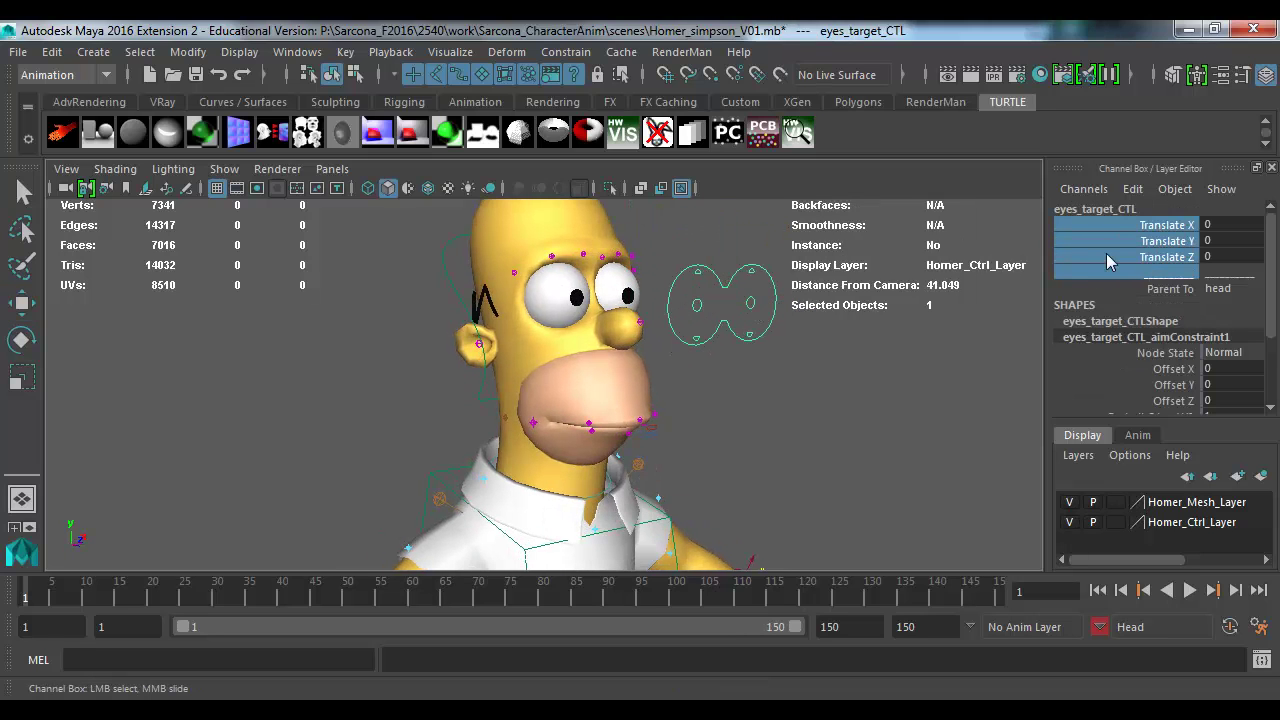
left_click(345, 52)
left_click(455, 550)
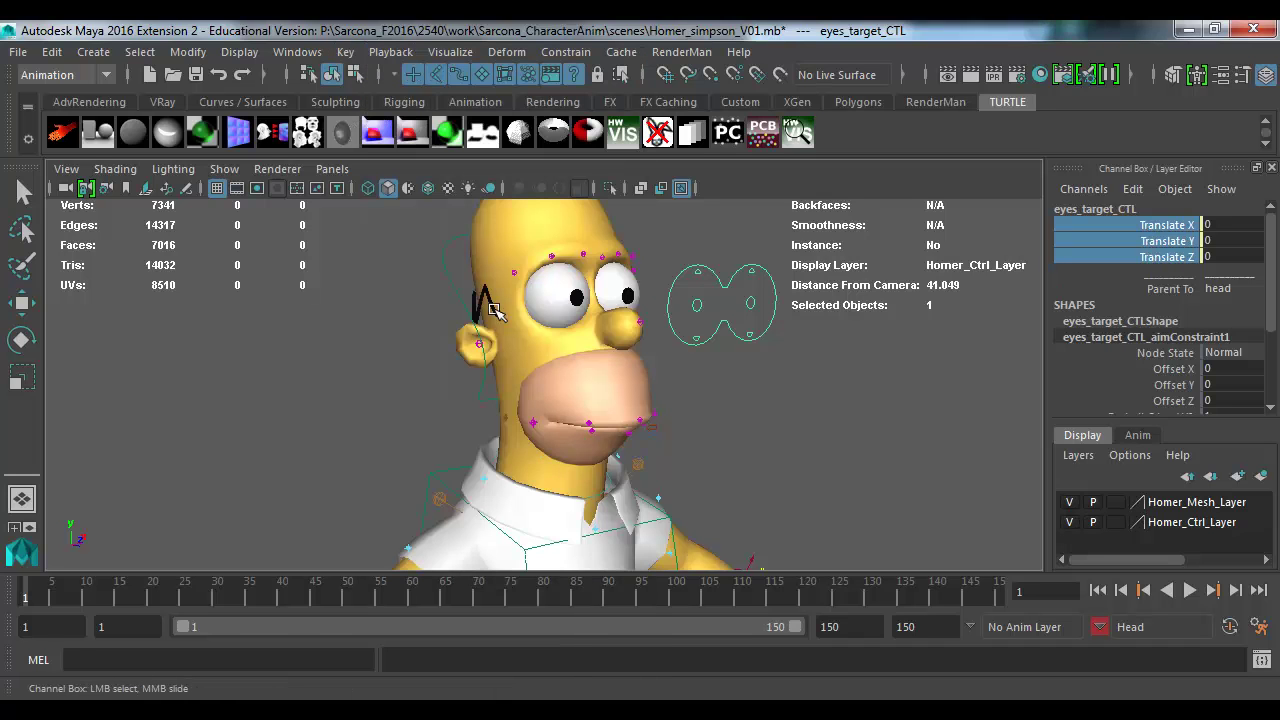
Step: Test the main head control by rotating it, undo the rotation, and add its translate and rotate channels to the Head set
left_click(453, 276)
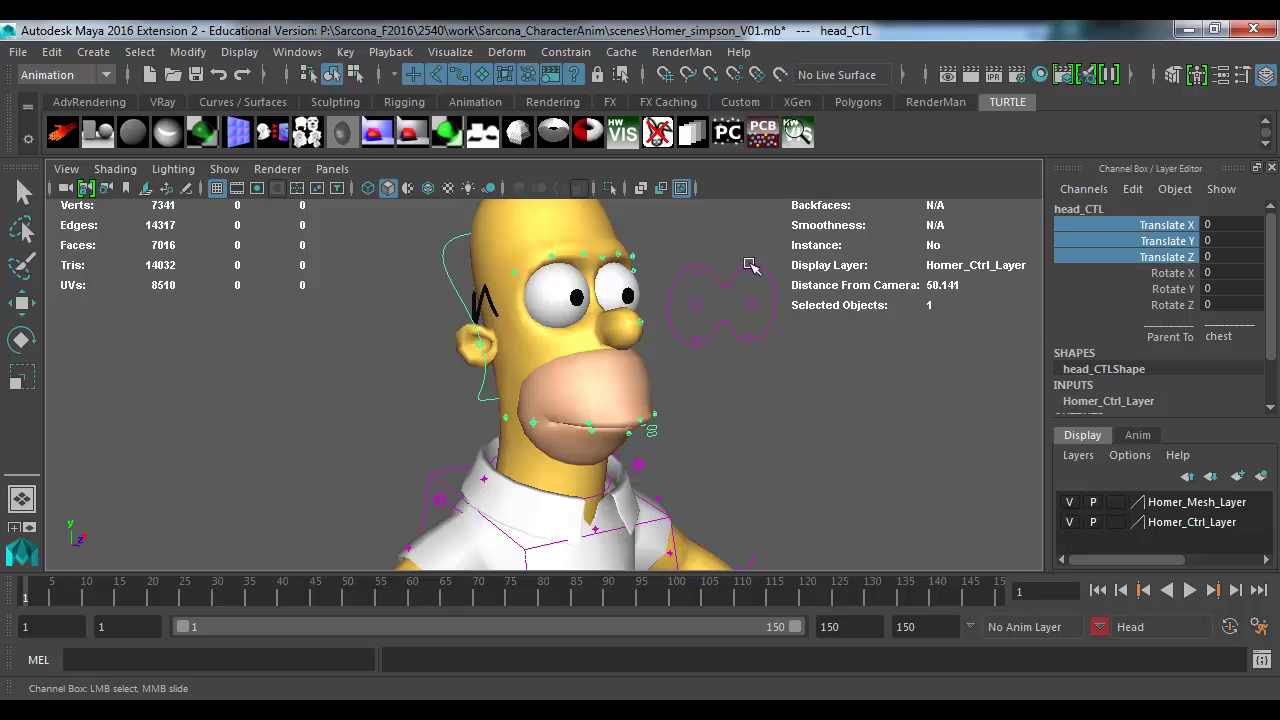
key("e")
left_click_drag(583, 463, 660, 463)
key("ctrl+z")
left_click_drag(1145, 226, 1141, 305)
left_click(345, 52)
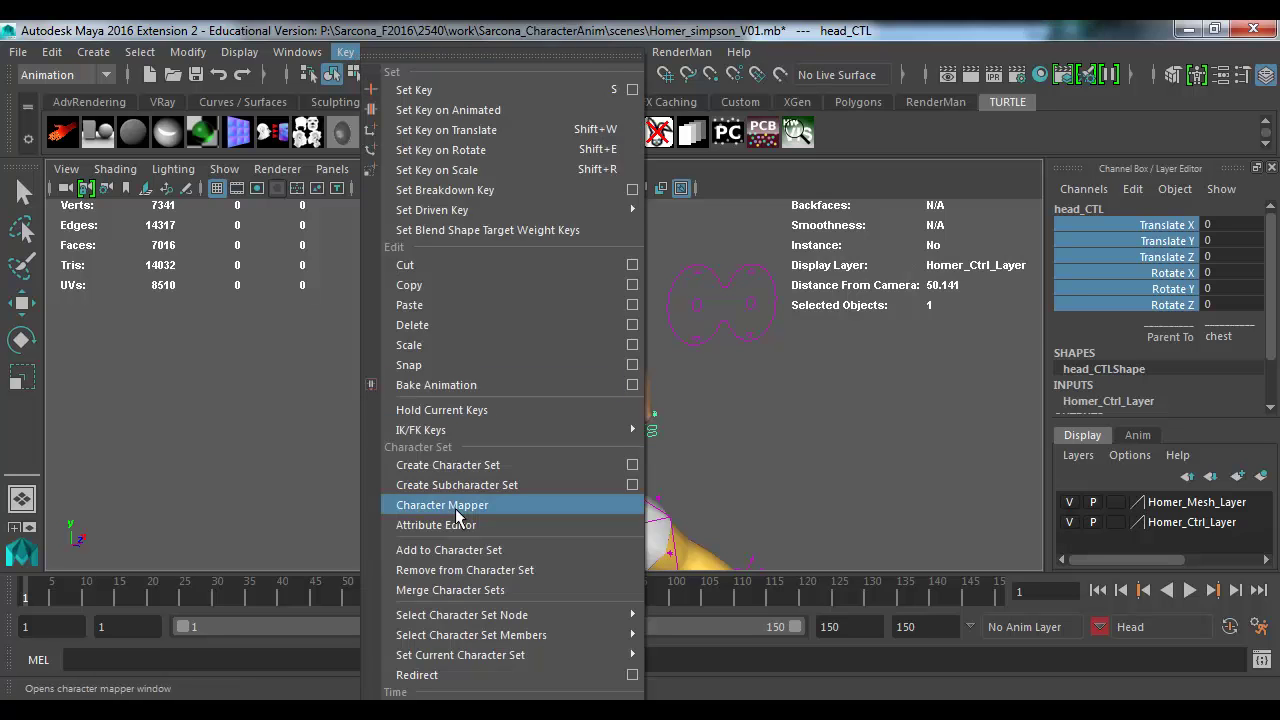
left_click(448, 550)
scroll(500, 352, "down", 3)
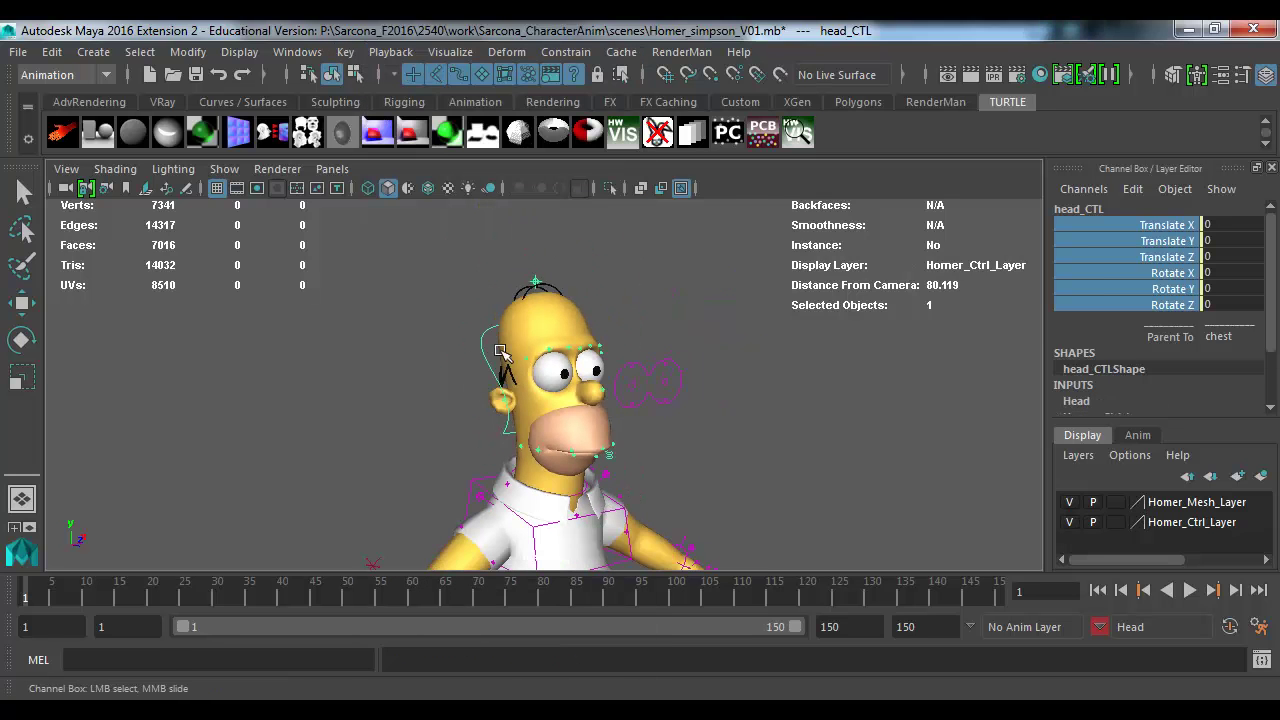
Step: Add the Translate X, Y, Z and Rotate Y channels of the head deformation control above the hair to the Head set
left_click(532, 276)
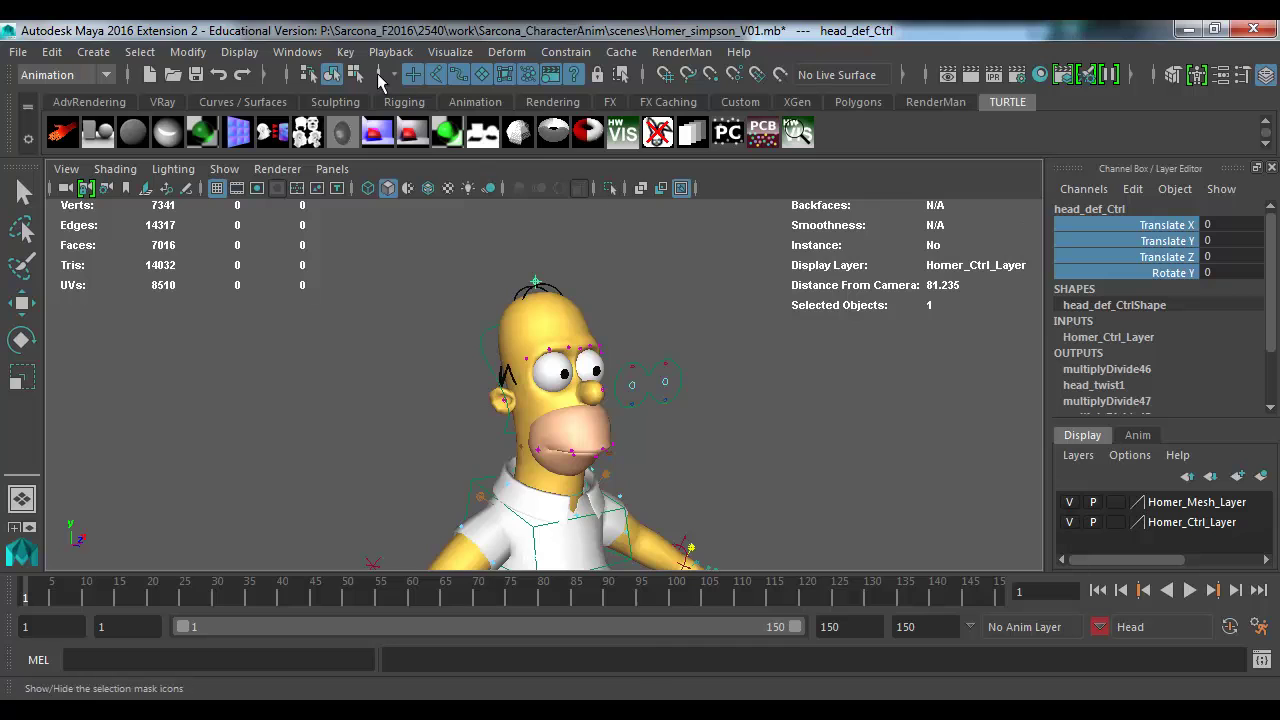
left_click(345, 52)
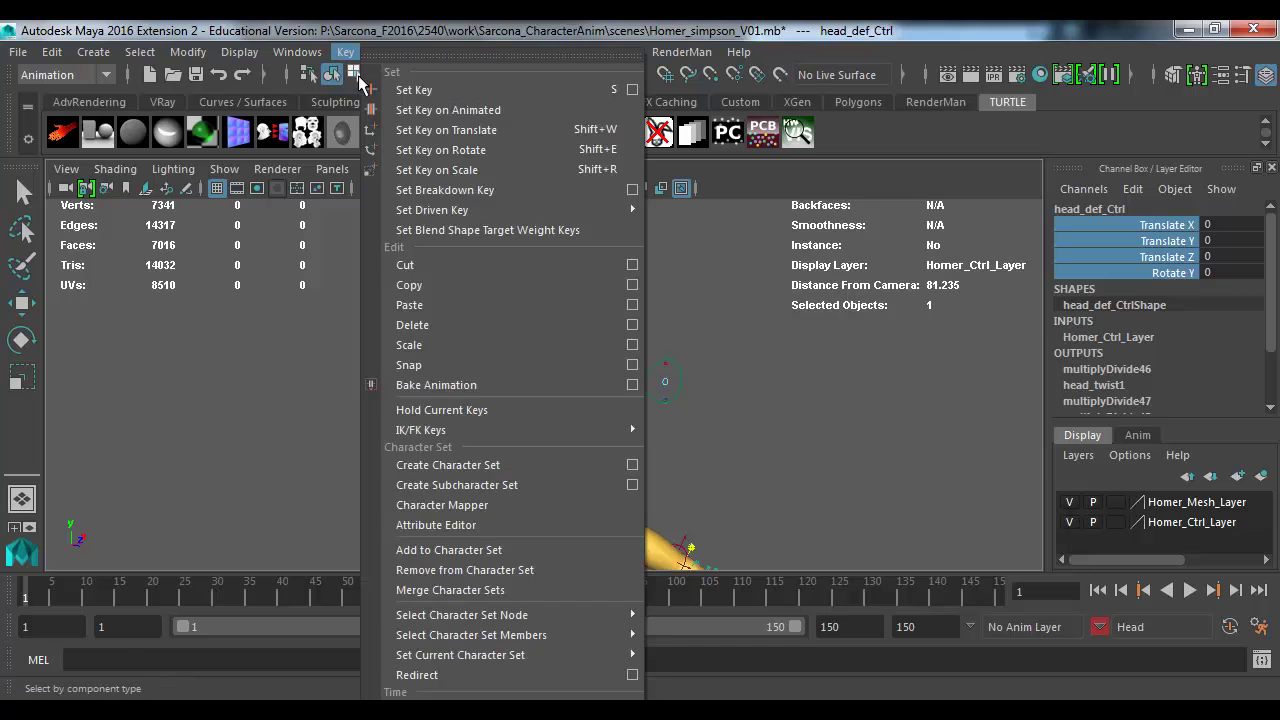
left_click(452, 550)
Step: Test the head deformation control by moving it, undo the move, and deselect the control
left_click_drag(652, 411, 600, 405, "alt")
key("w")
left_click_drag(540, 283, 523, 256)
key("ctrl+z")
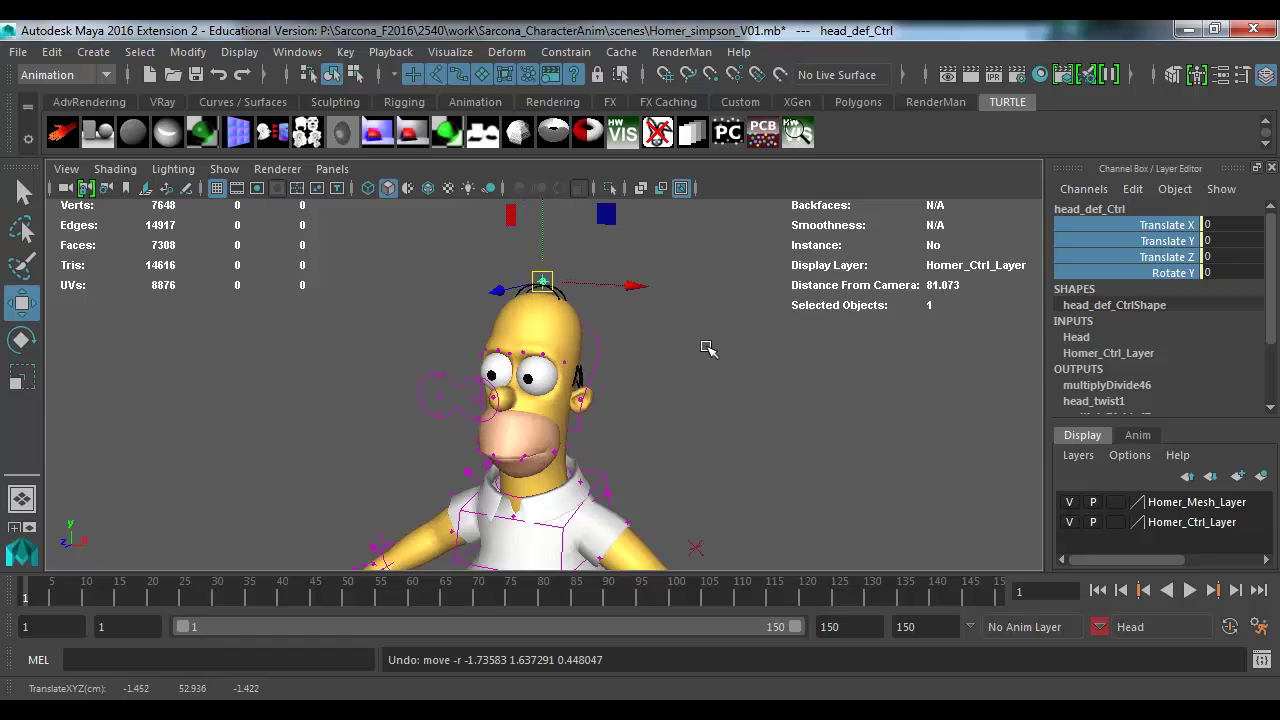
left_click(780, 449)
Step: Make UpperBody the current set and add the Translate X, Y and Z channels of both arm pole vector controls to it
left_click_drag(780, 449, 720, 430, "alt")
left_click(670, 425)
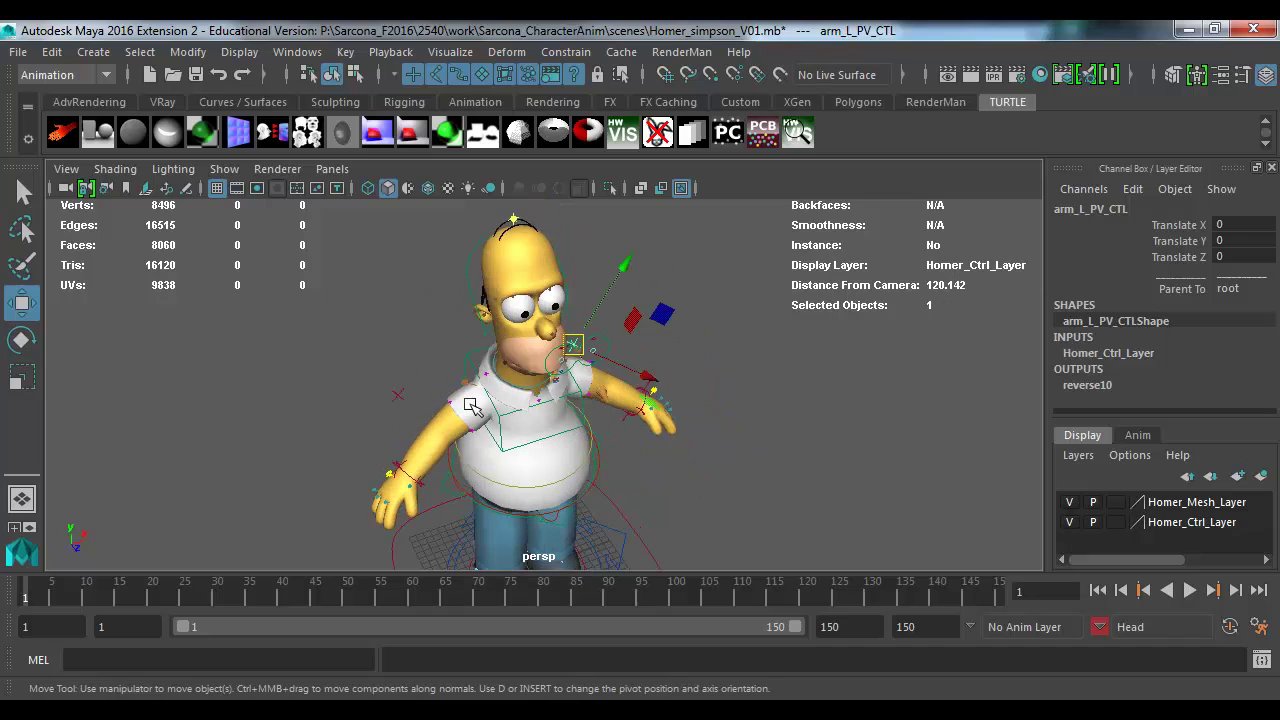
left_click(1102, 628)
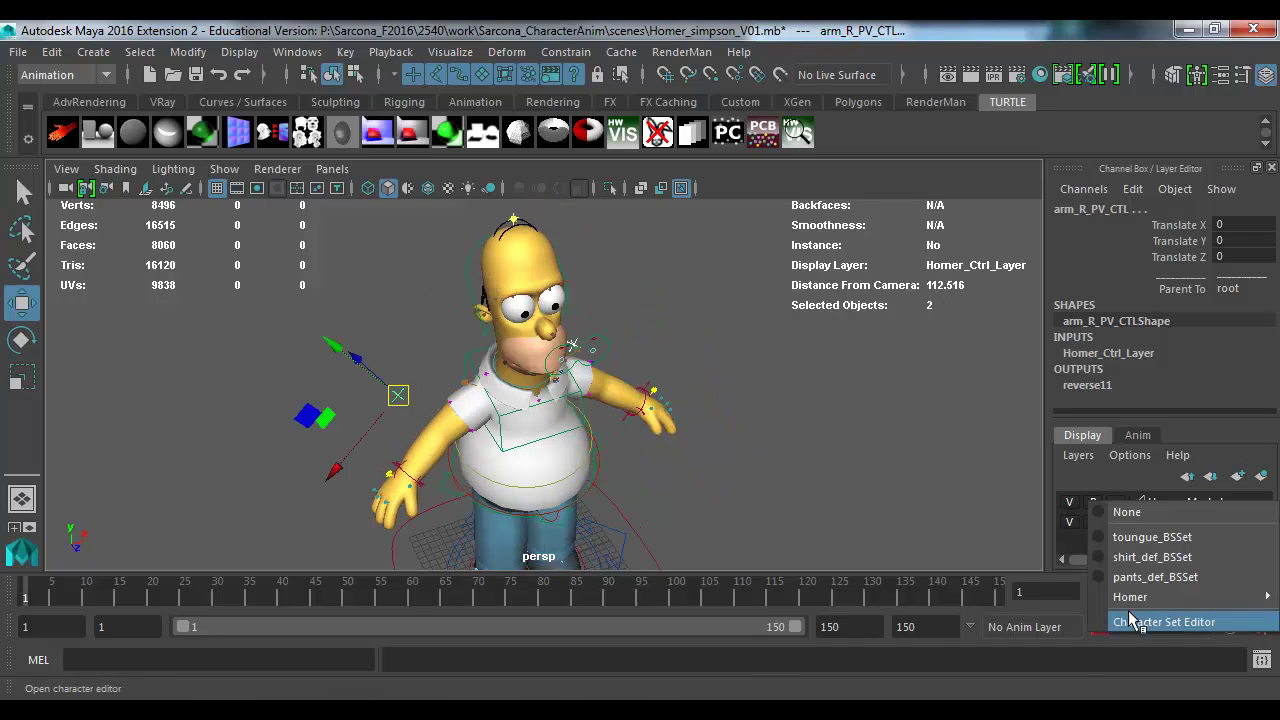
mouse_move(1125, 597)
left_click(990, 662)
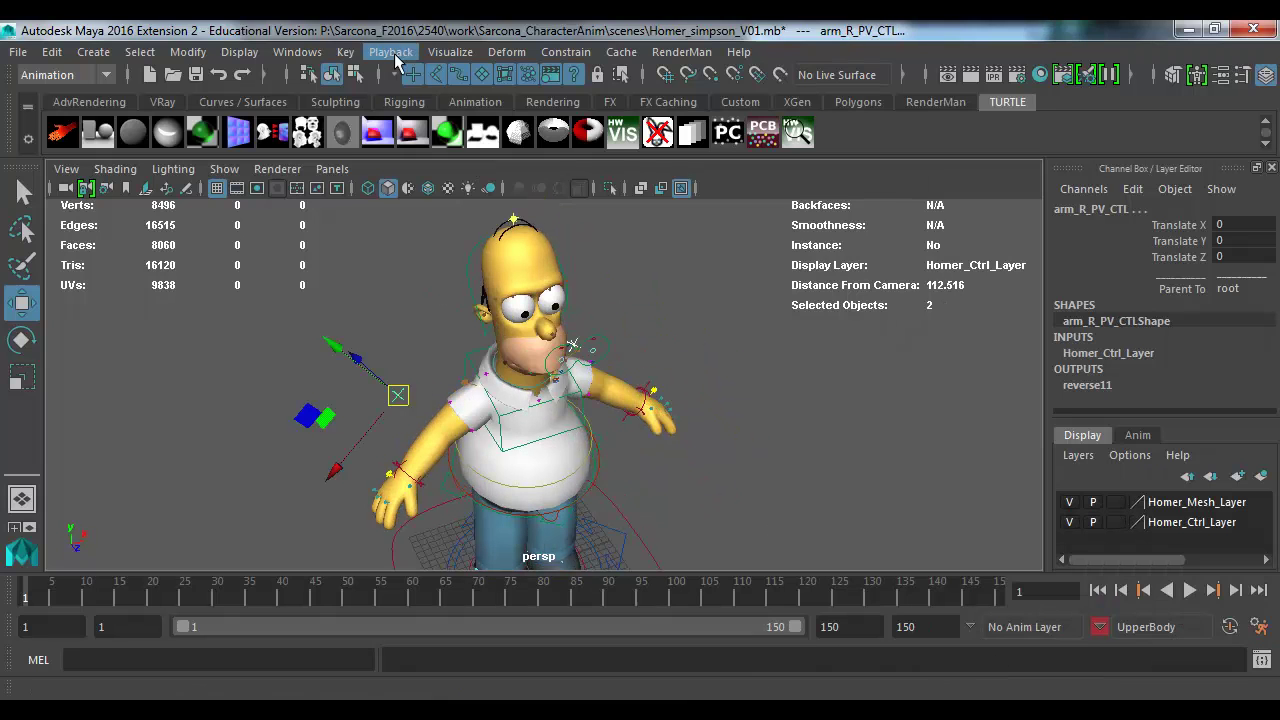
left_click_drag(1150, 226, 1160, 257)
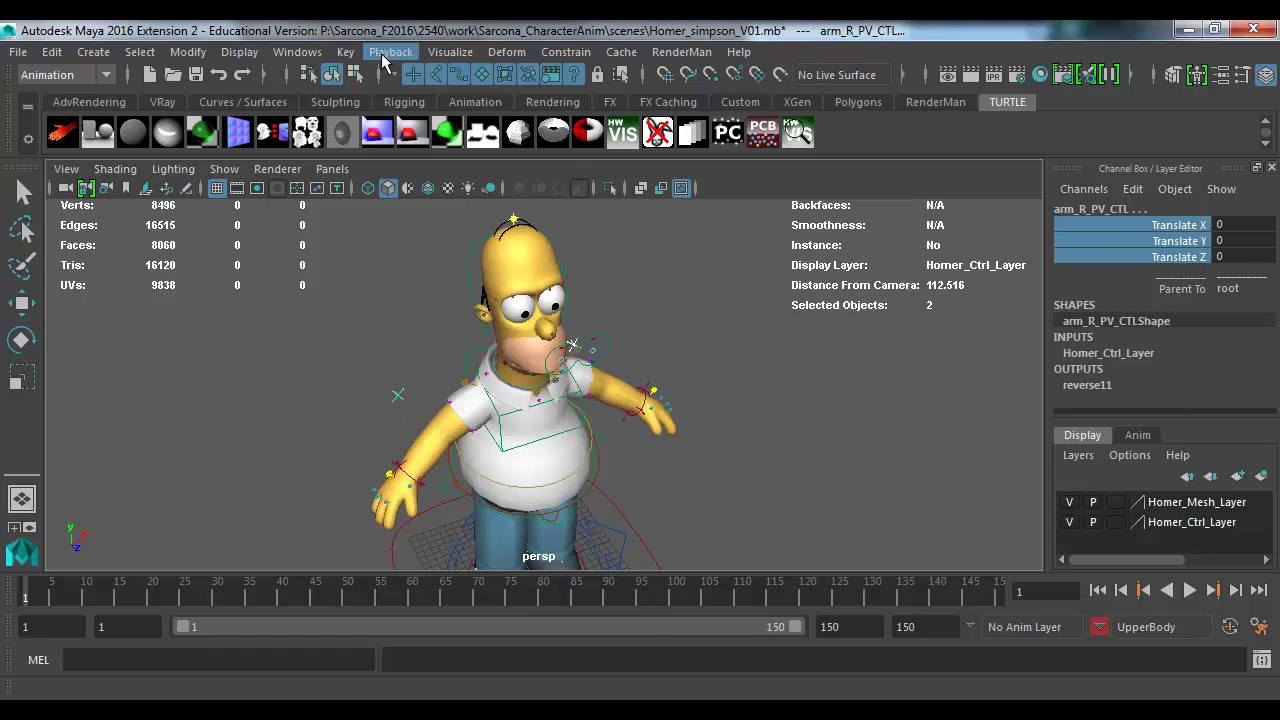
left_click(345, 52)
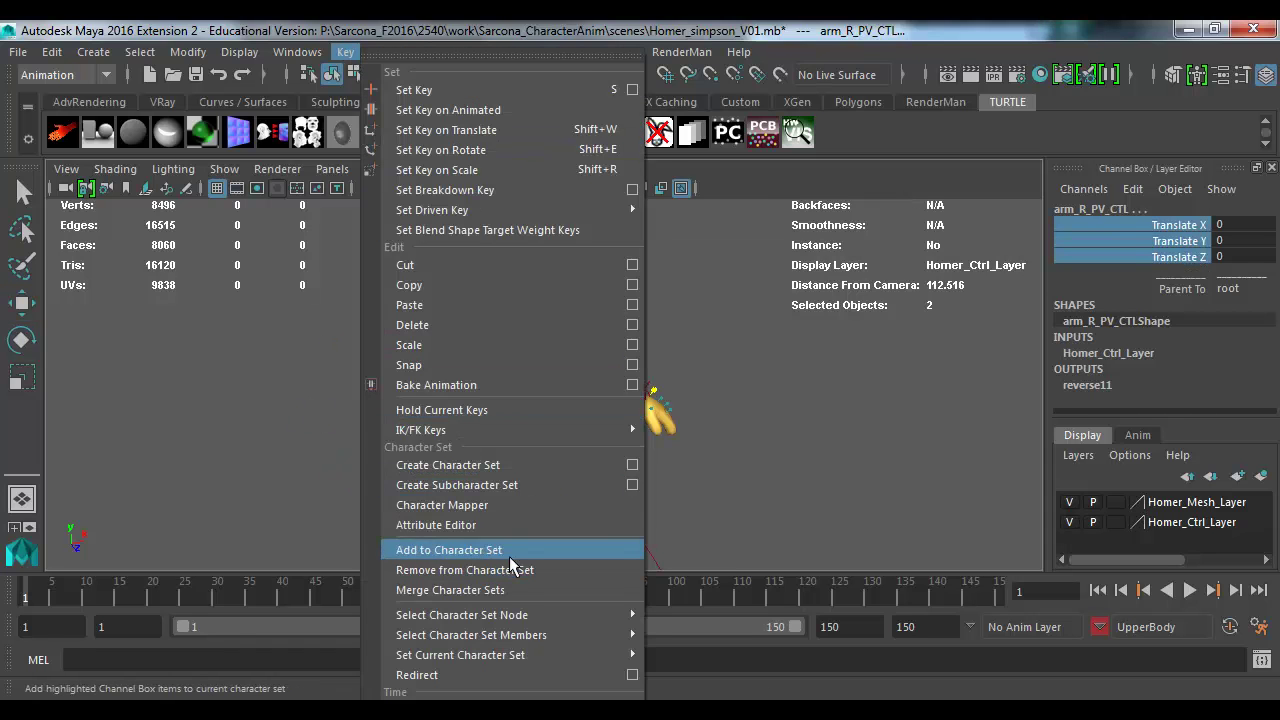
Step: Add the translate channels of the two selected controls to the UpperBody character set and clear the selection
left_click(449, 550)
left_click(714, 451)
left_click_drag(579, 400, 446, 368, "alt")
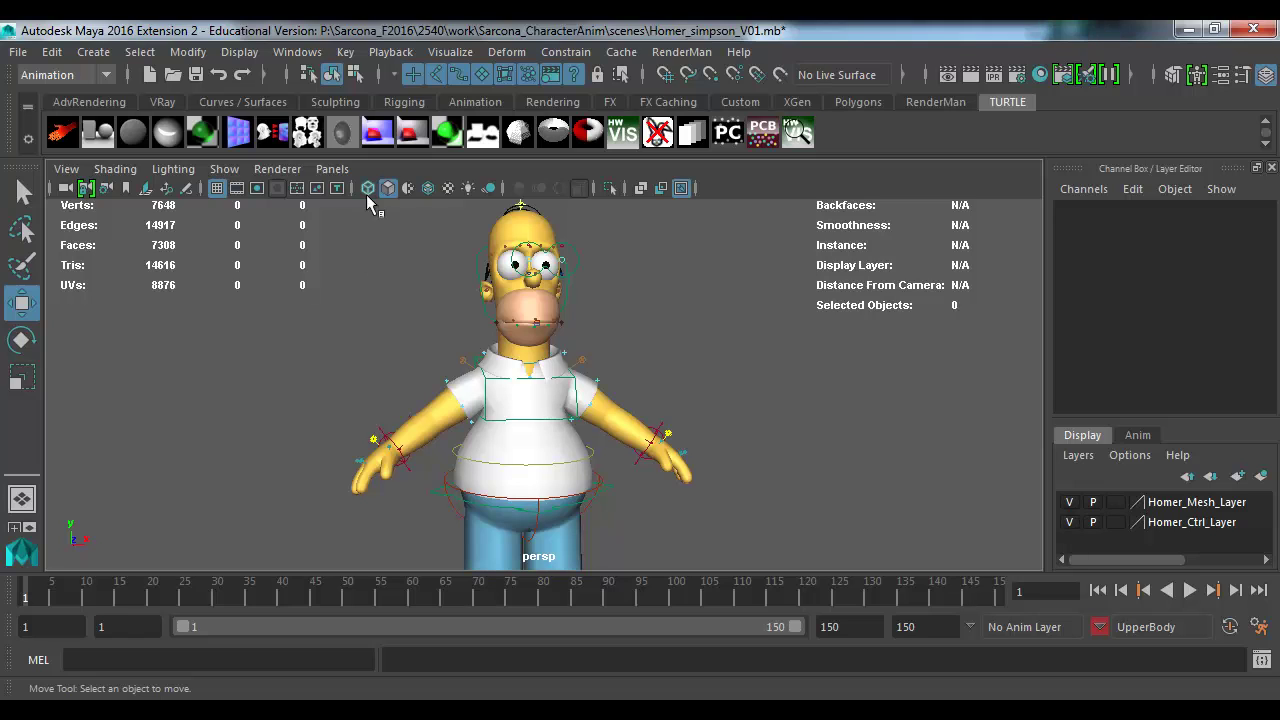
Step: Save the scene as a new Maya Binary file named with the owner's surname followed by "_Homer_CharacterSetSetup"
left_click(20, 52)
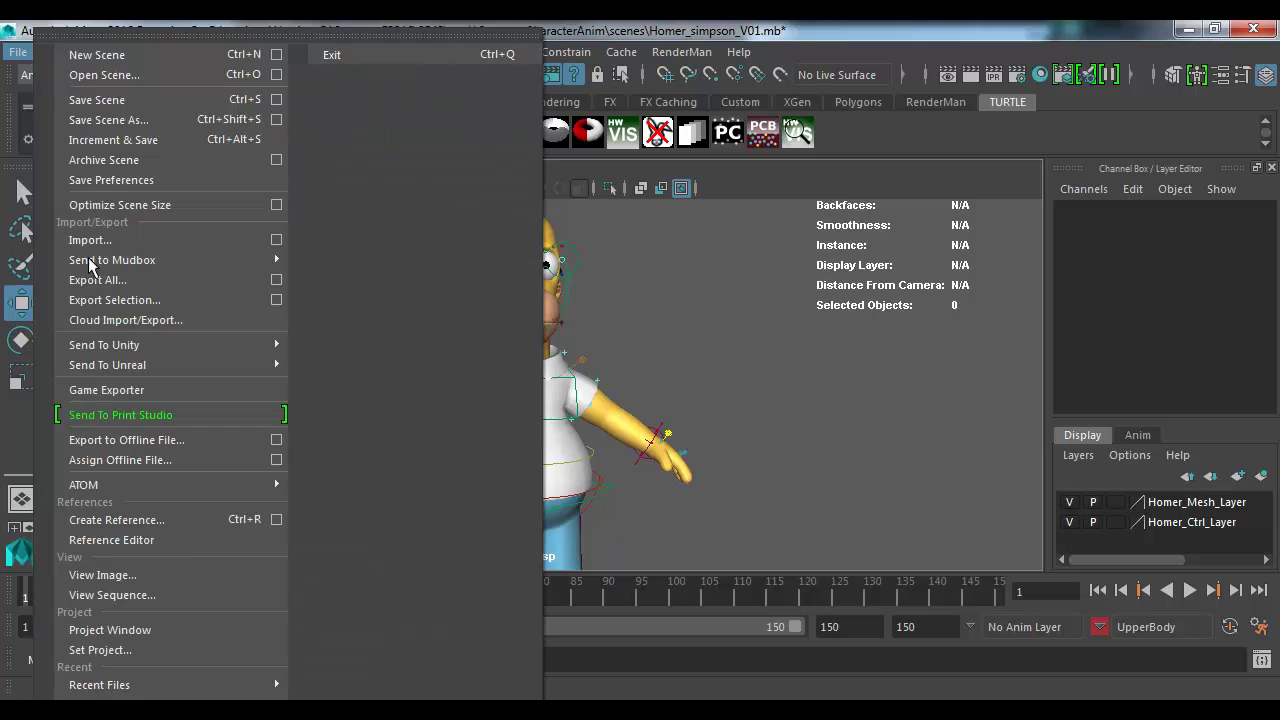
key("Escape")
key("q")
key("ctrl+shift+s")
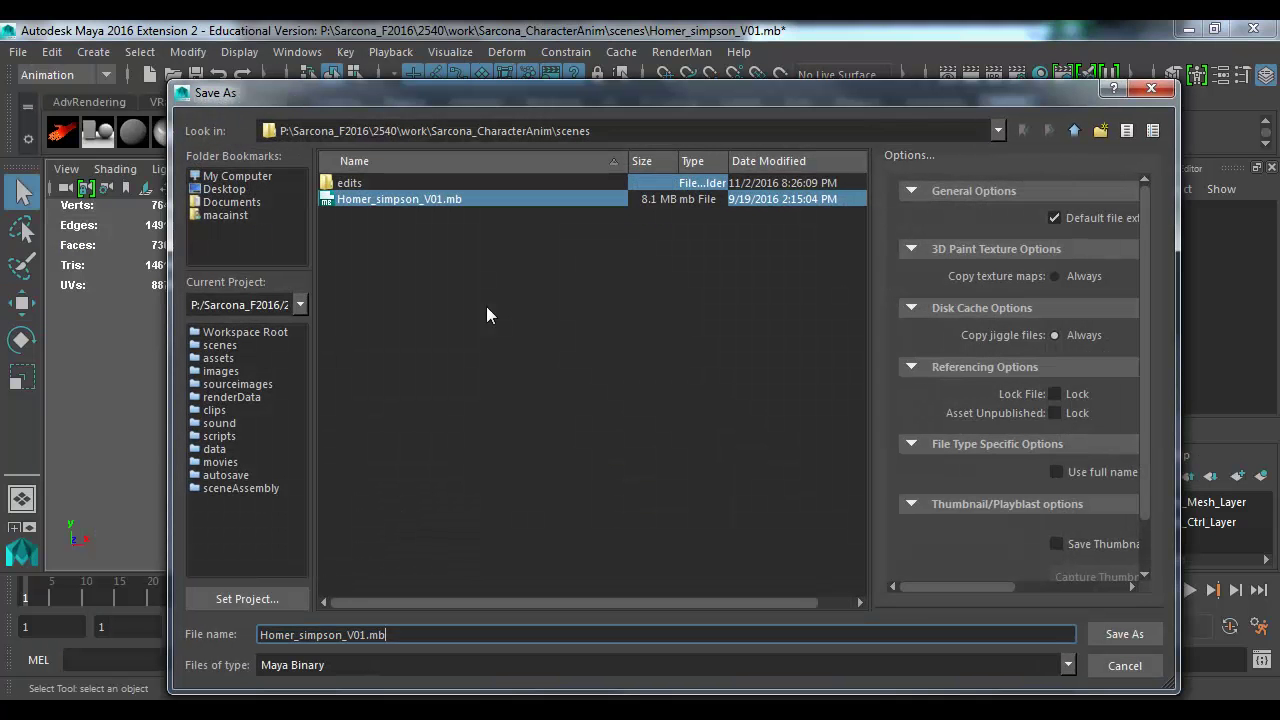
type("Sarcona_")
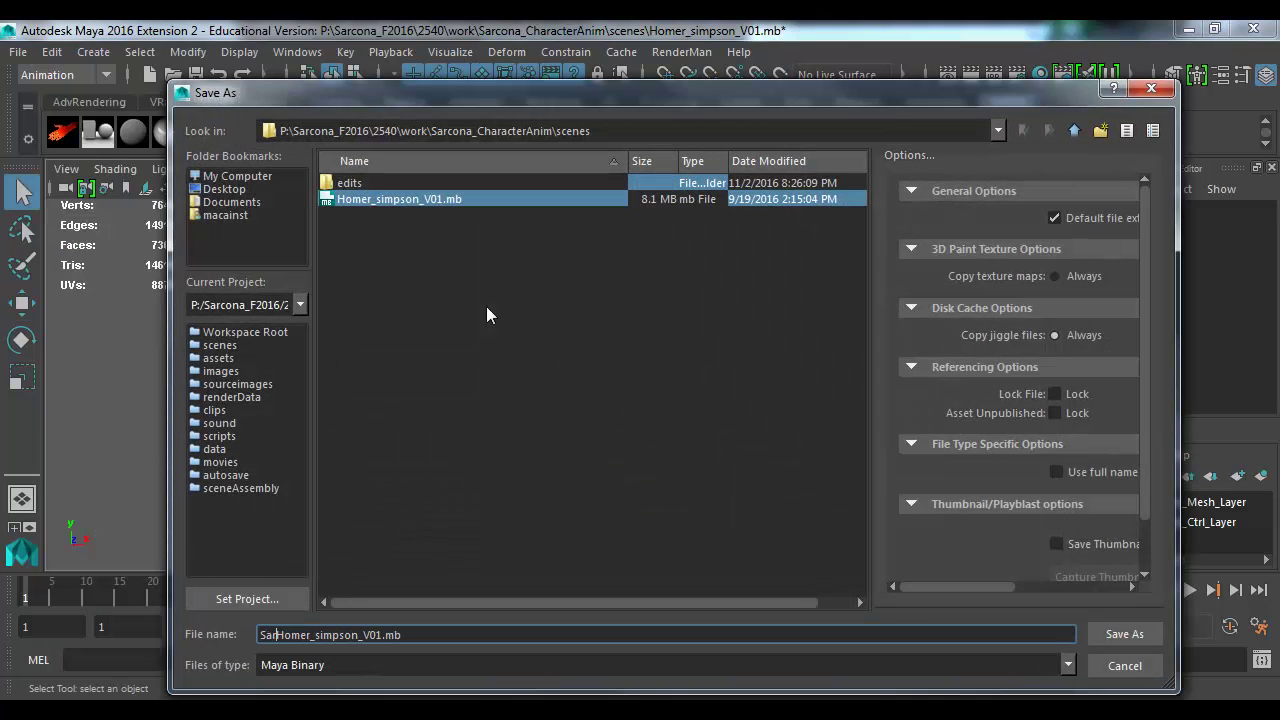
key("shift+End")
type("H")
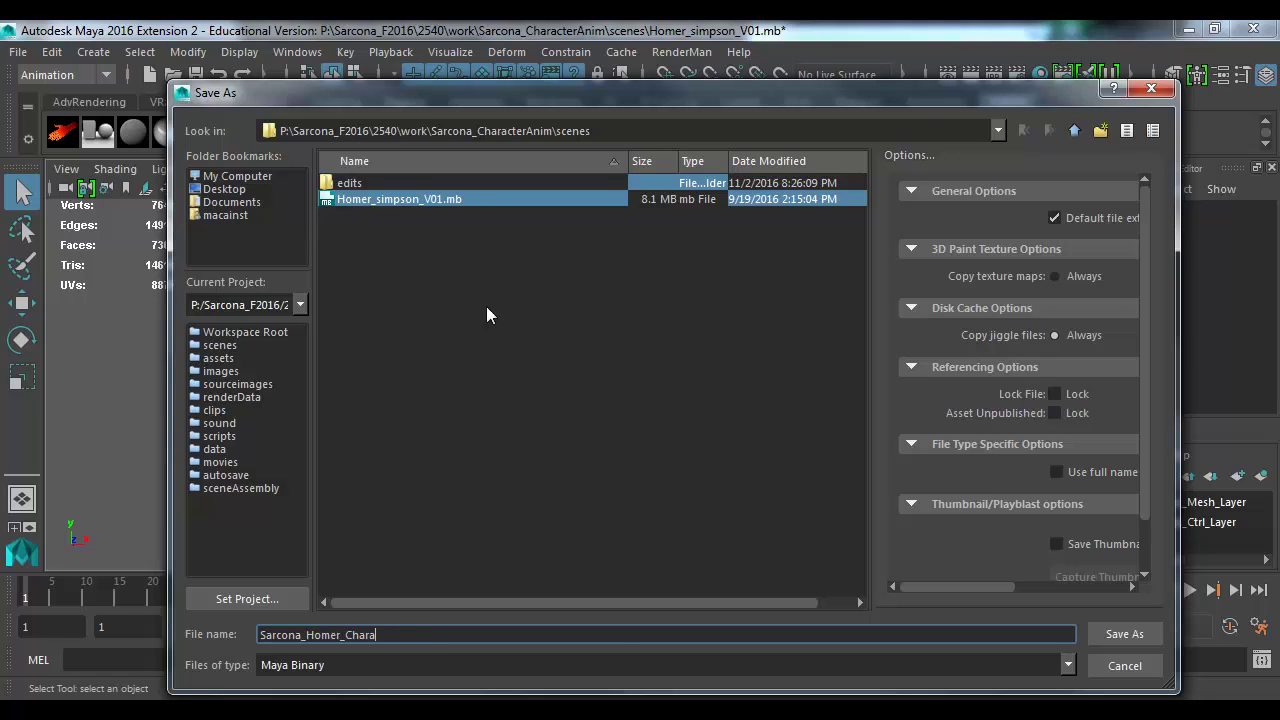
type("omer_CharacterSet")
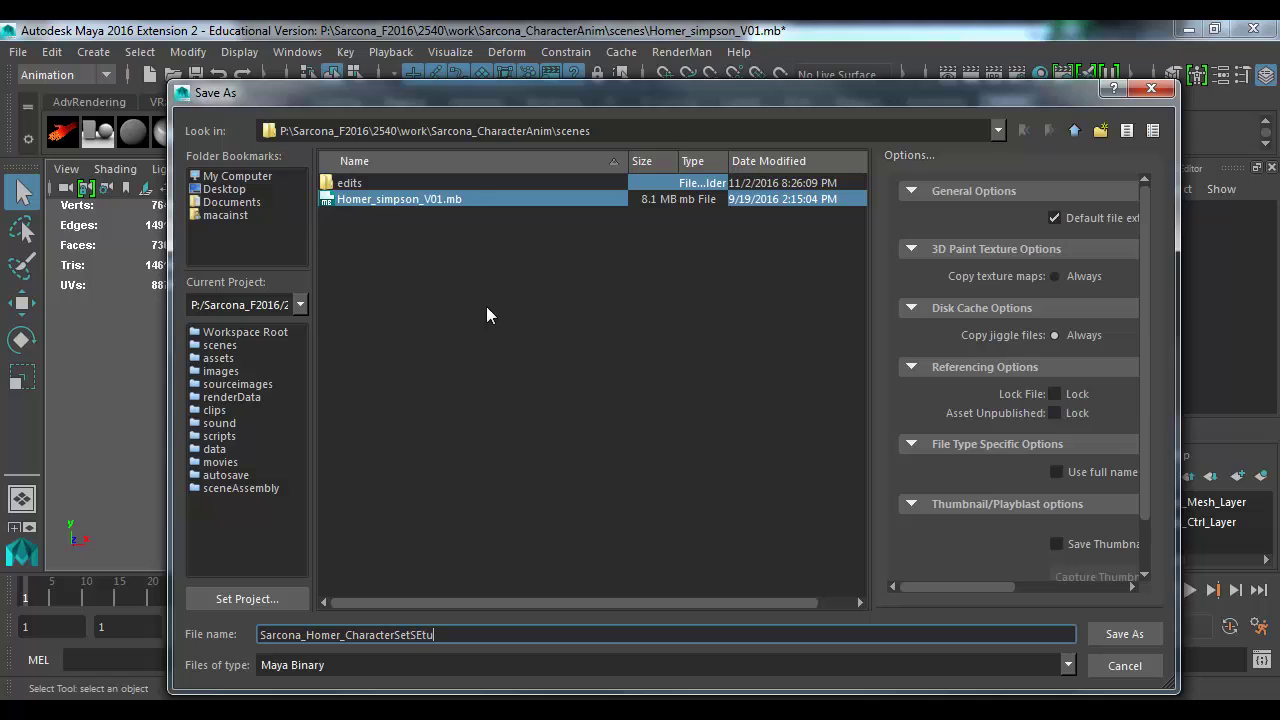
type("Setup")
key("Return")
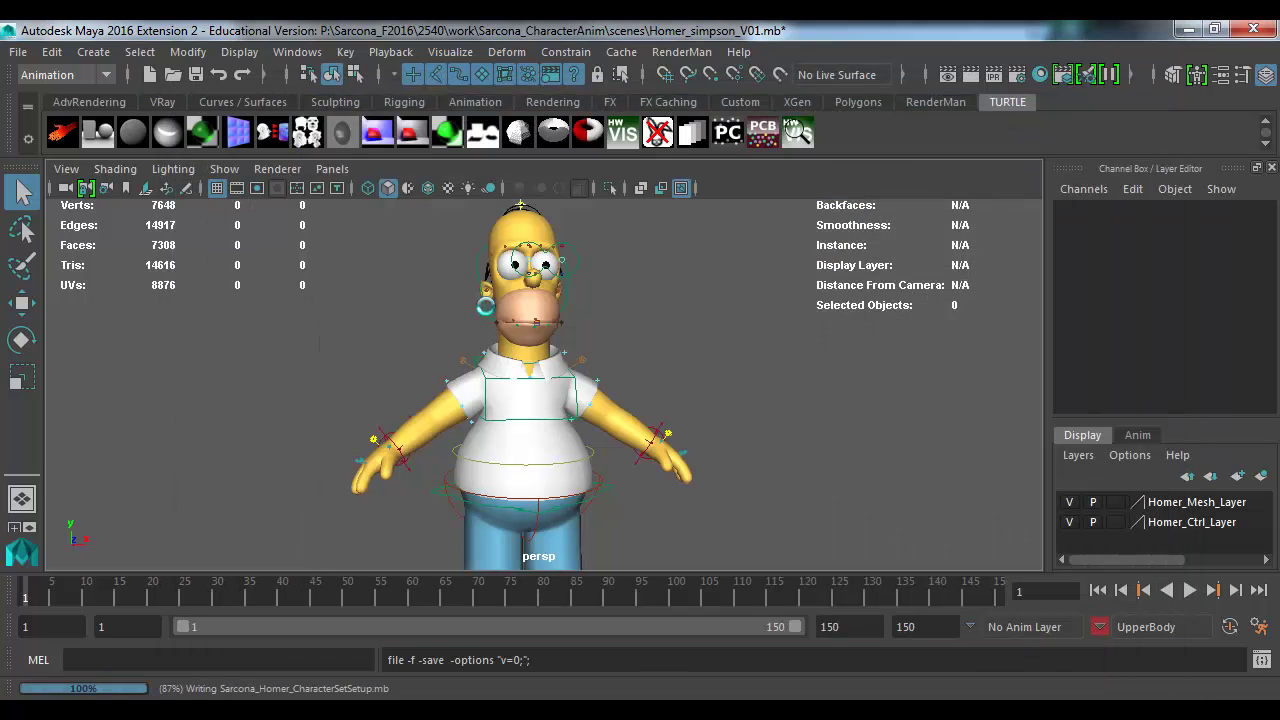
Step: Create a polygon plane under the character and scale it uniformly to about 728 as a ground
key("w")
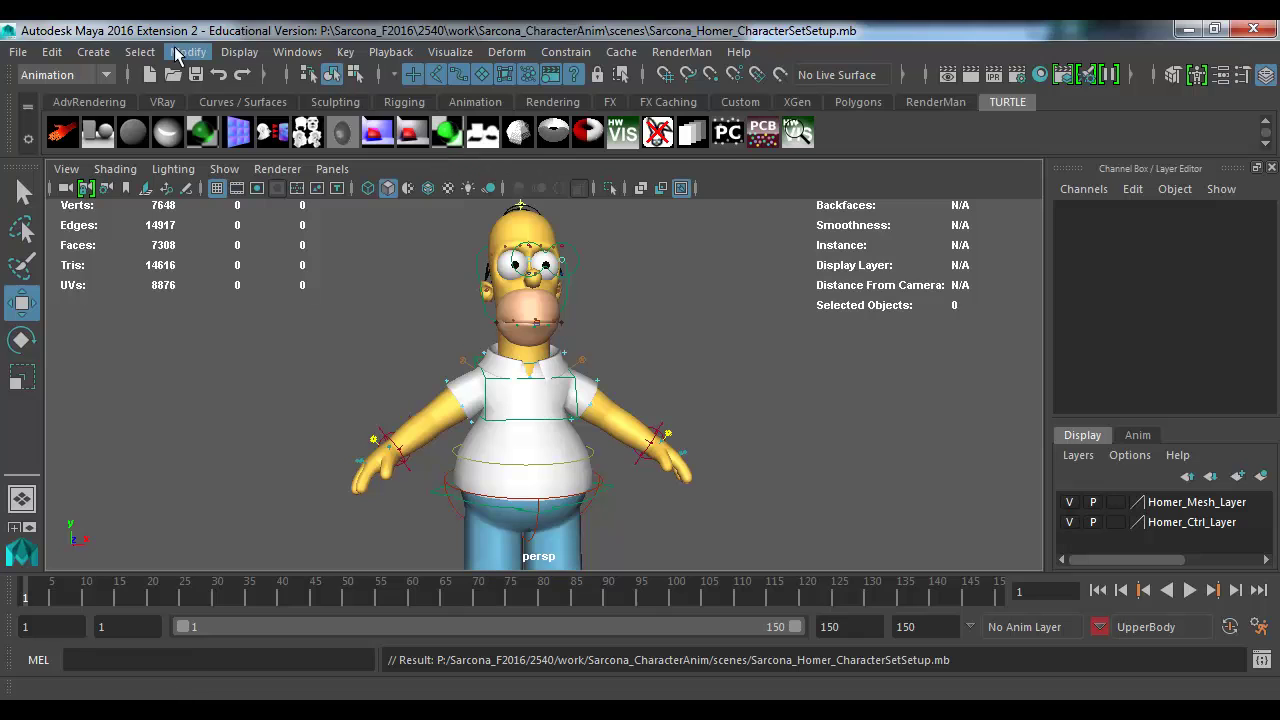
left_click(93, 52)
mouse_move(149, 110)
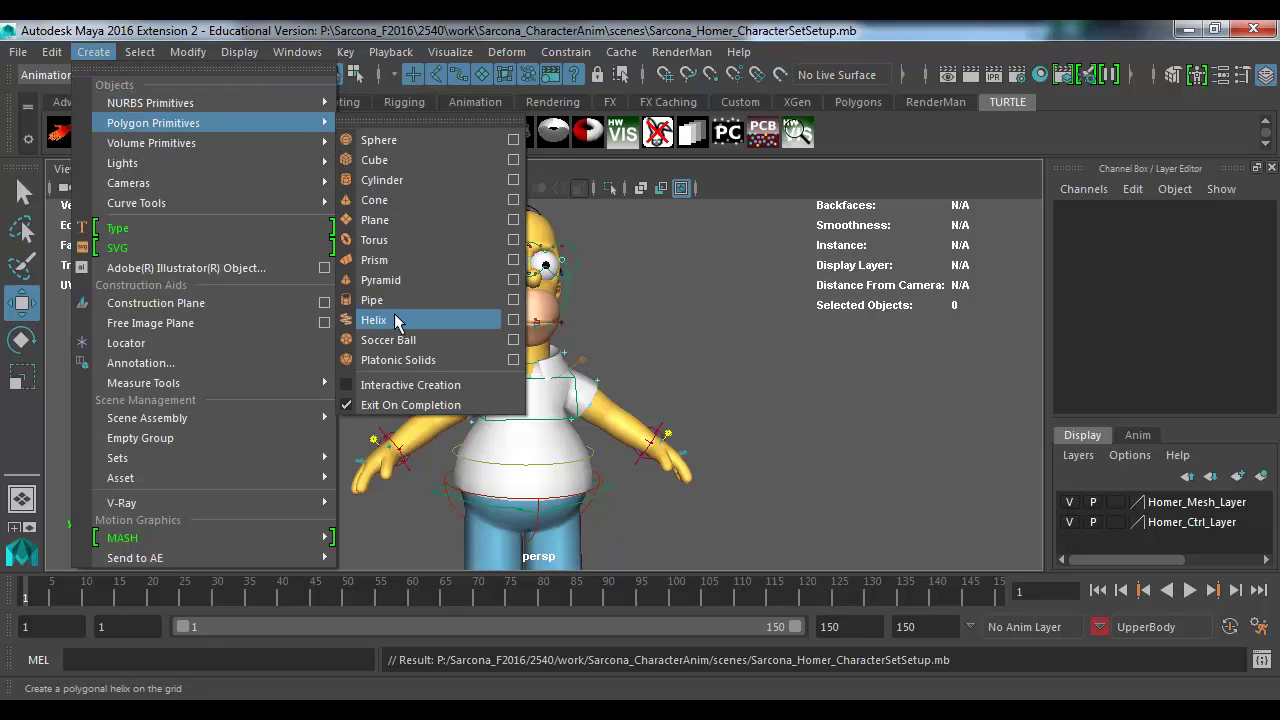
left_click(398, 221)
key("r")
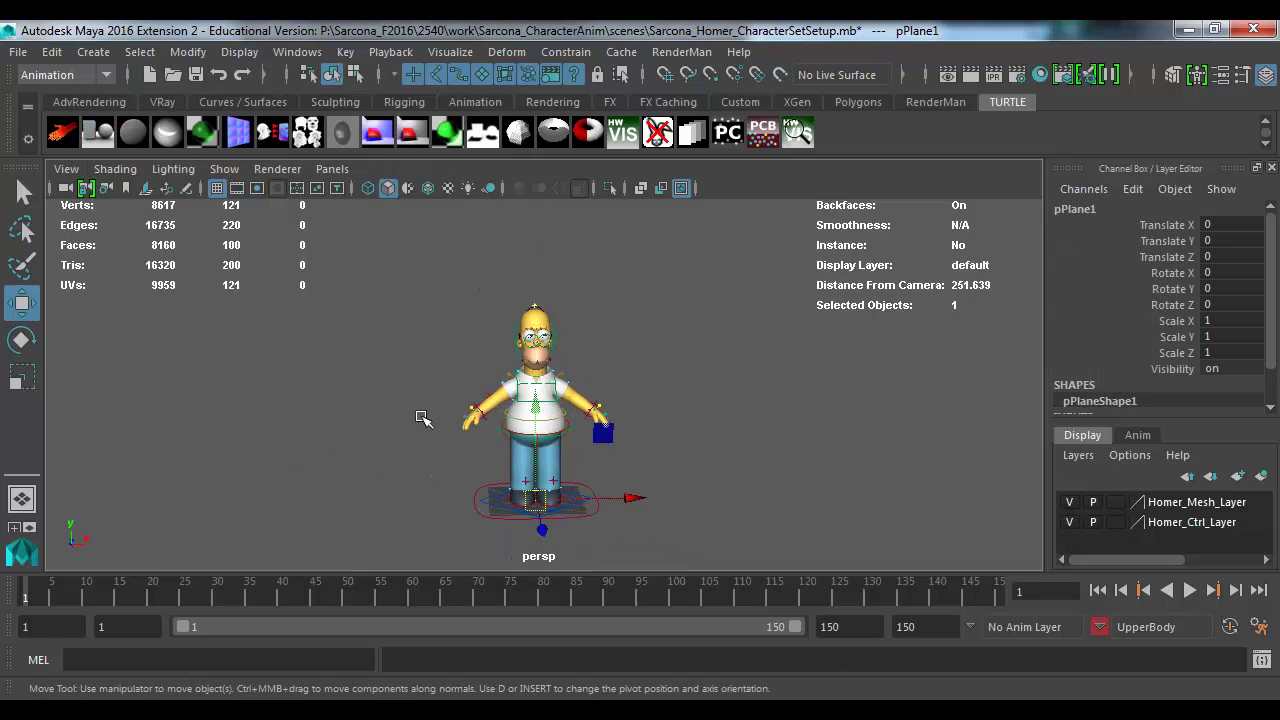
middle_click_drag(423, 420, 686, 414)
left_click_drag(686, 414, 623, 414, "alt")
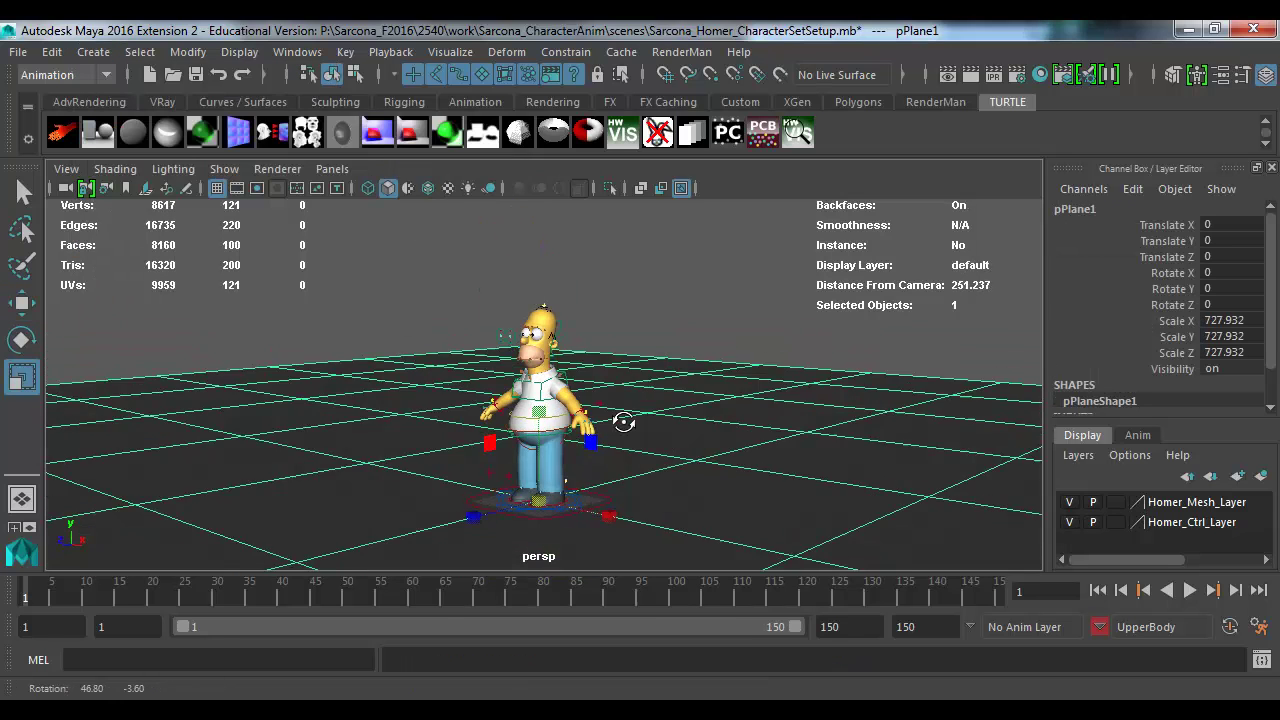
scroll(650, 400, "up", 4)
scroll(676, 385, "down", 1)
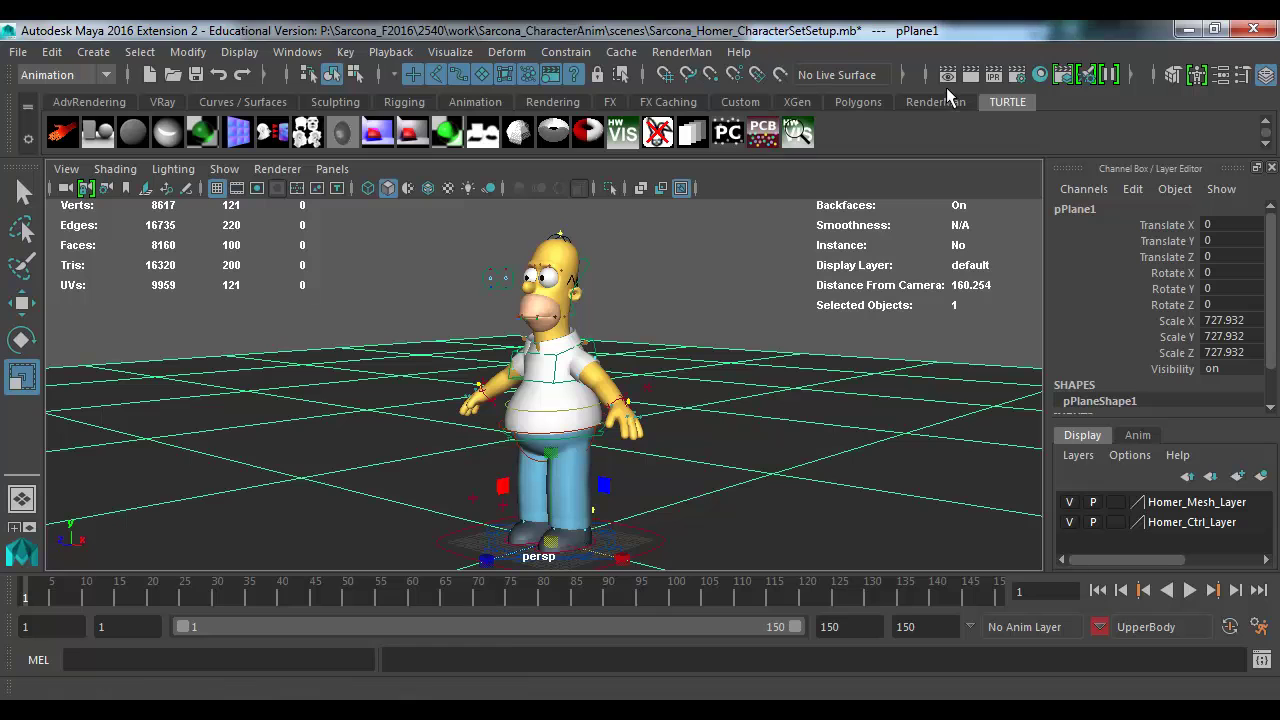
Step: Render the perspective view, switch the renderer to mental ray and close the render window
left_click(969, 74)
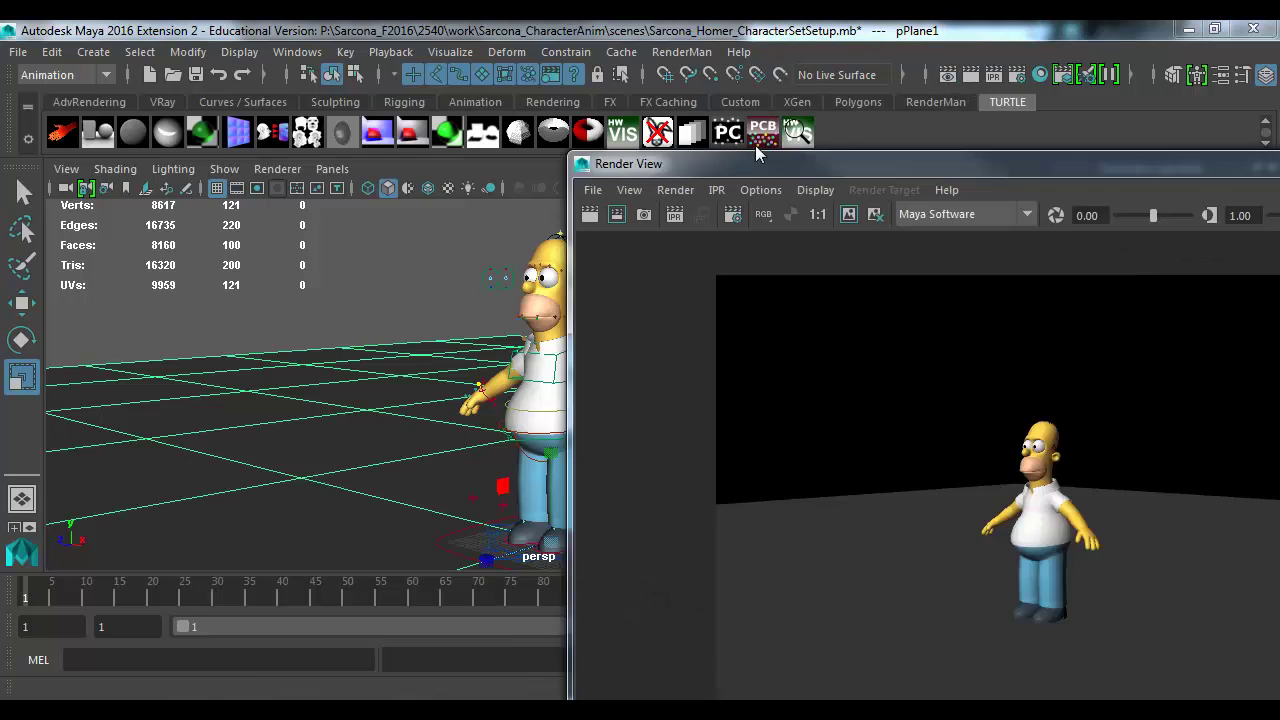
left_click_drag(755, 150, 303, 42)
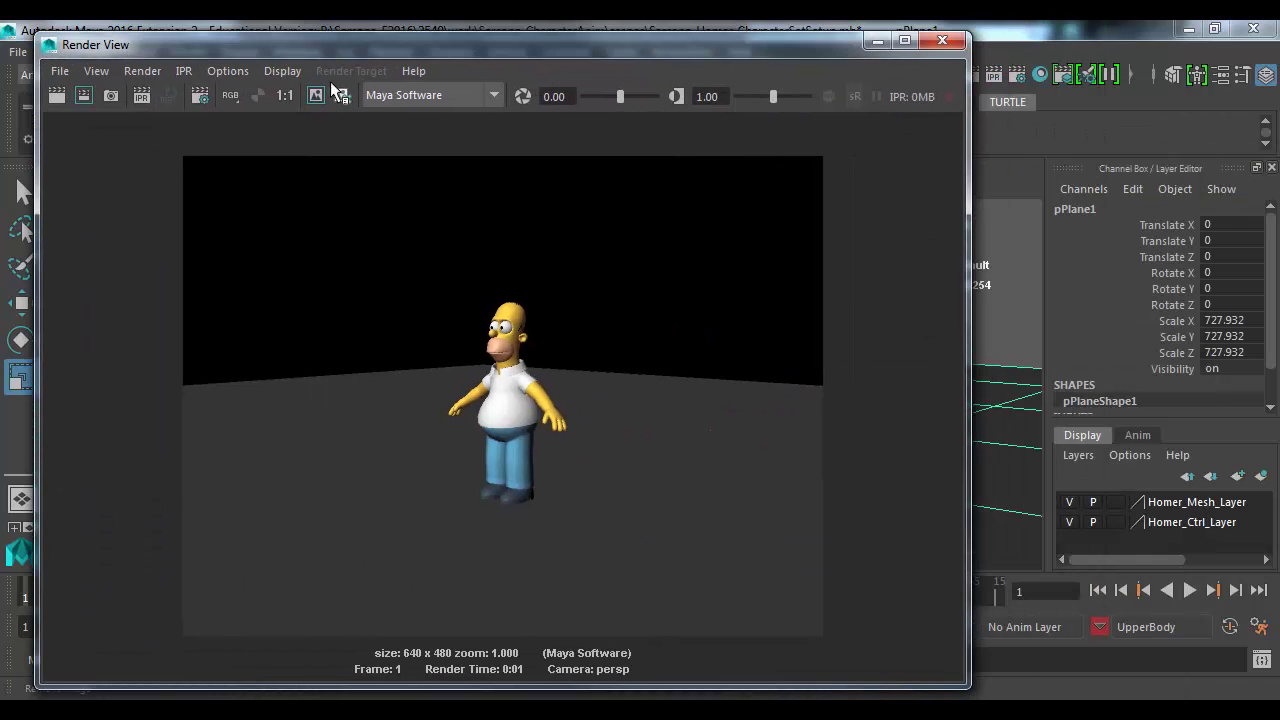
left_click(410, 92)
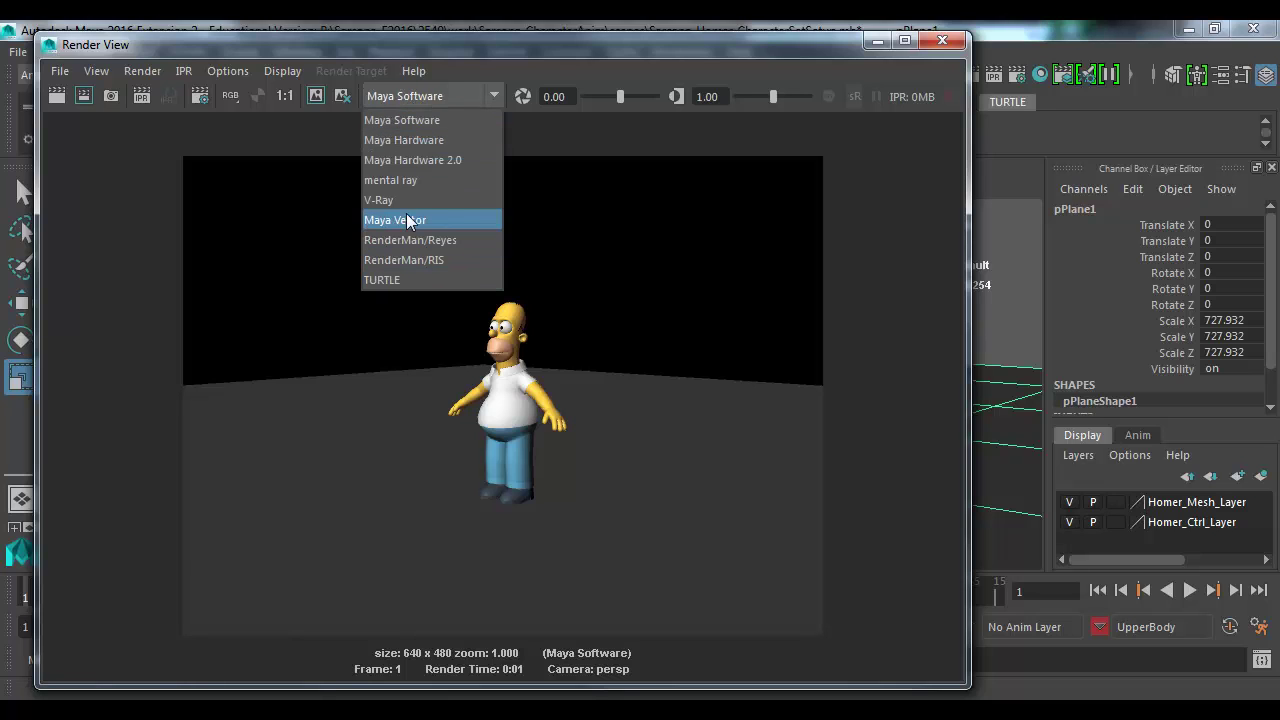
left_click(408, 182)
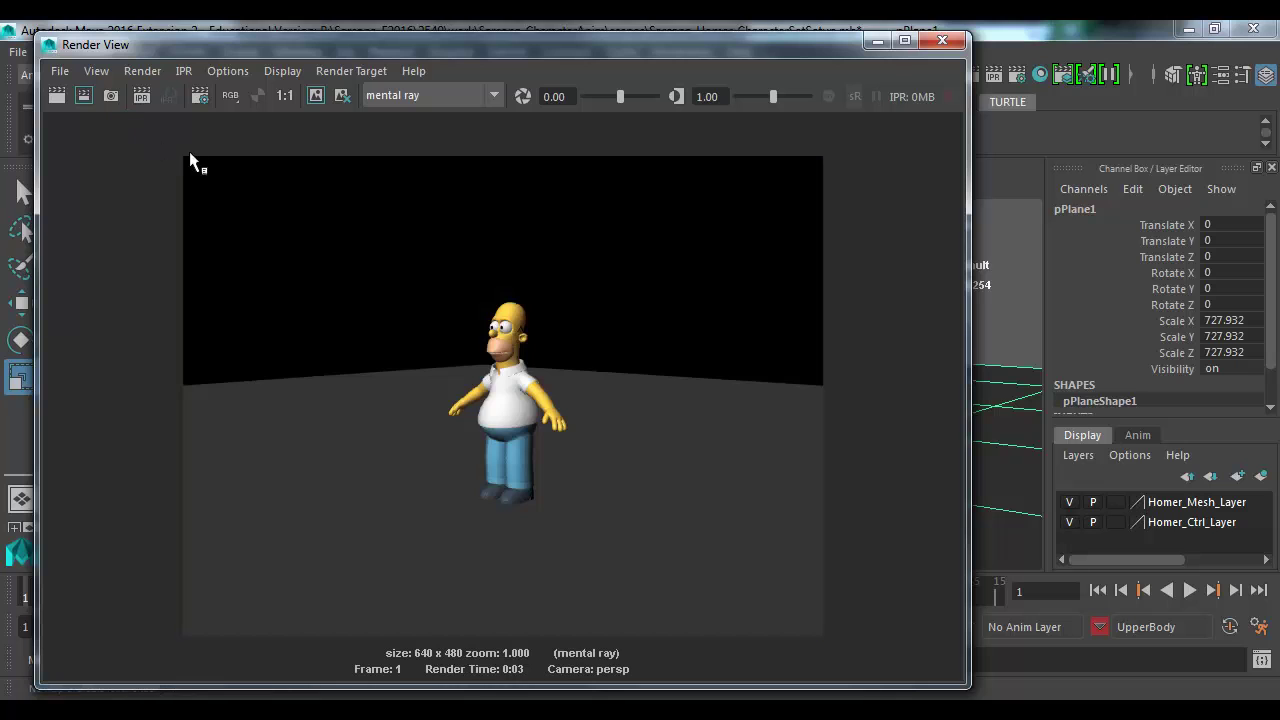
left_click(940, 40)
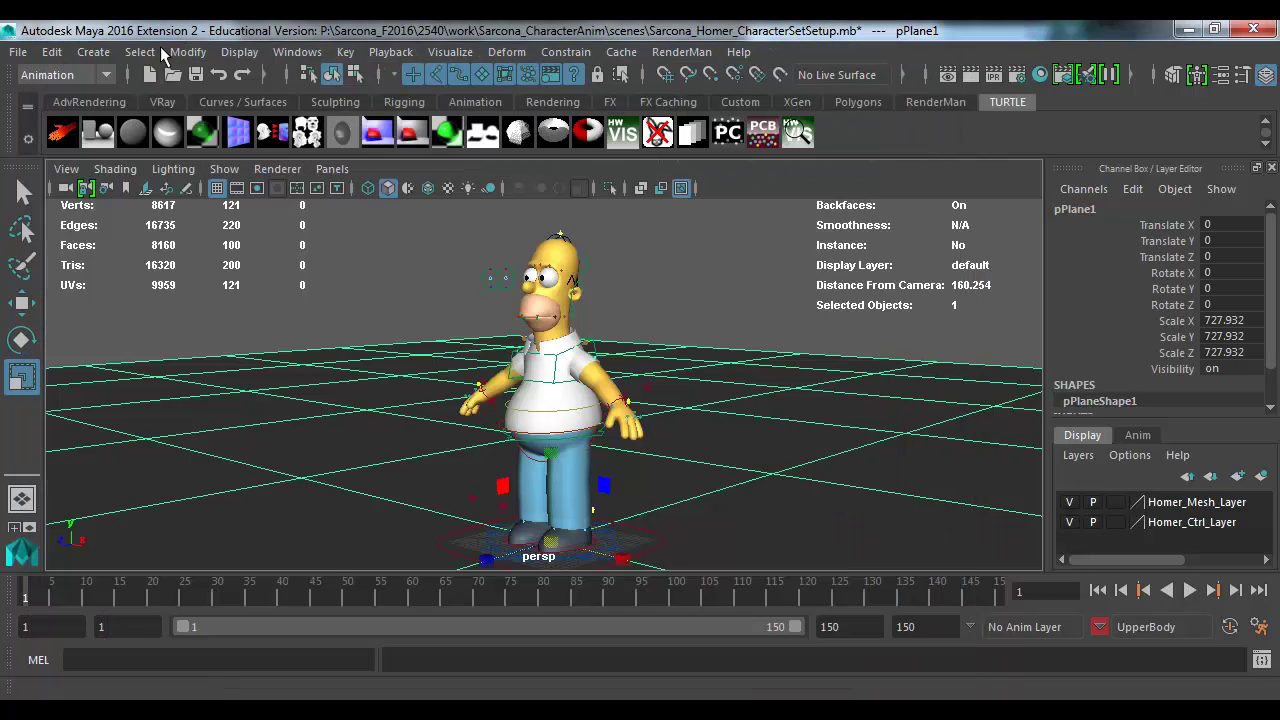
Step: Create an area light at the origin and scale it uniformly to about 41.7
left_click(100, 54)
mouse_move(187, 163)
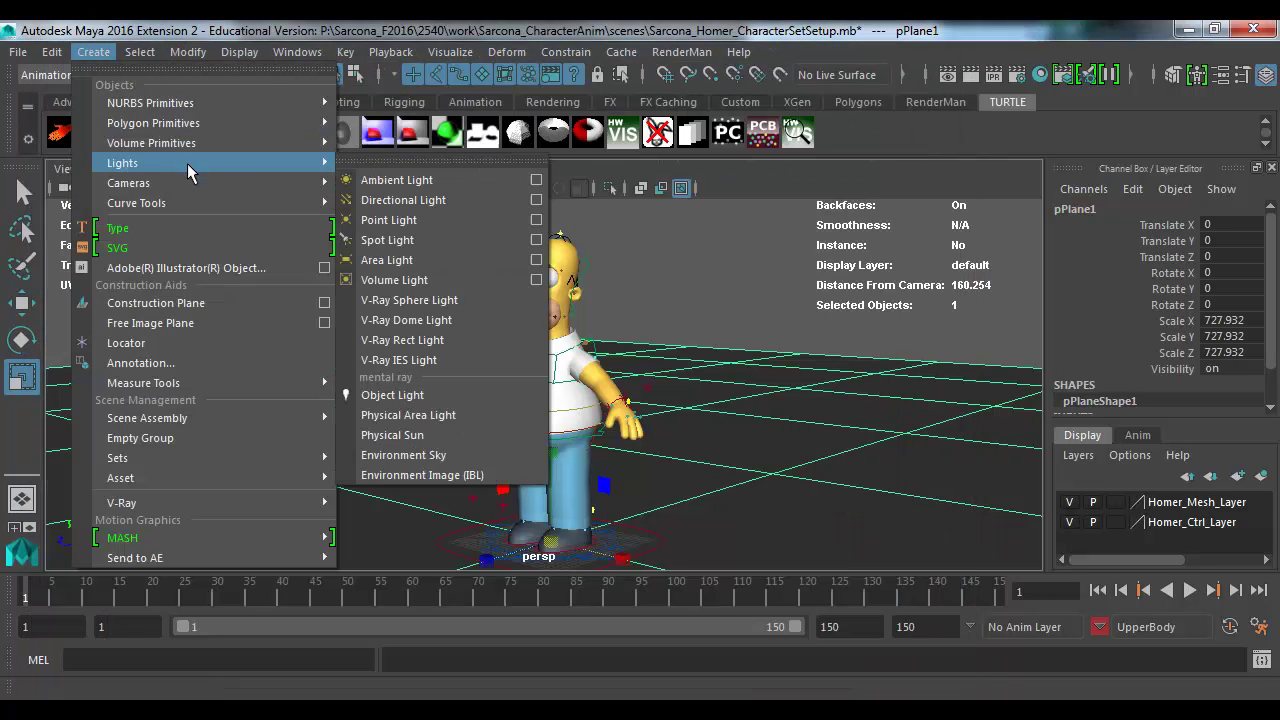
left_click(432, 259)
scroll(861, 492, "down", 5)
left_click_drag(552, 452, 726, 423)
key("e")
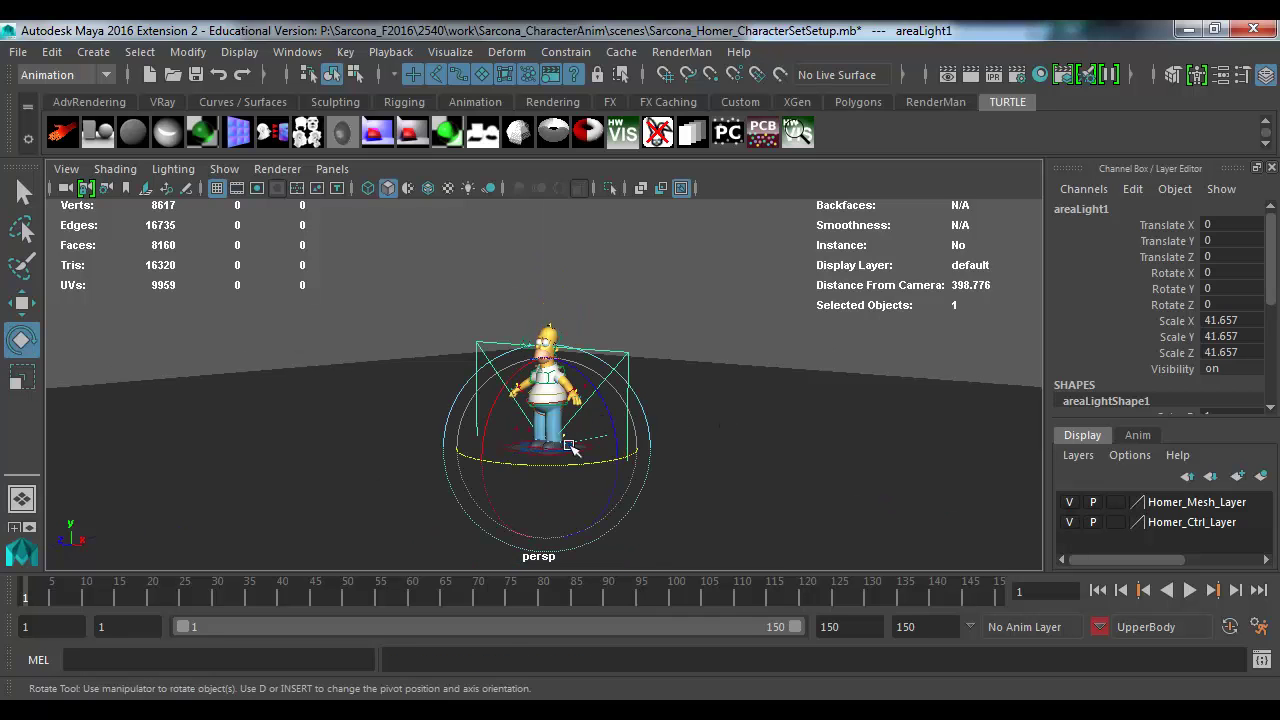
Step: Move the area light to about X 119, Y 44, Z 168 and rotate it about 29 degrees in Y
key("w")
left_click_drag(585, 454, 835, 484)
left_click_drag(816, 403, 614, 414)
right_click_drag(614, 414, 414, 449, "alt")
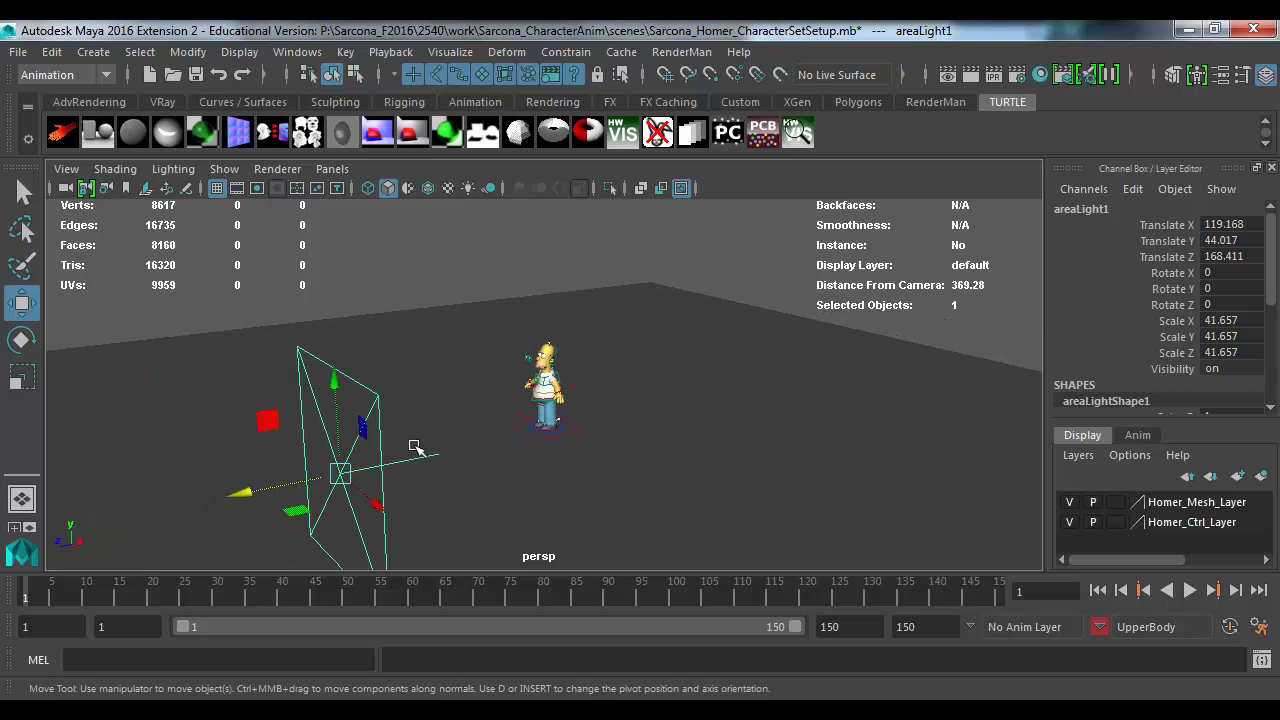
key("e")
left_click_drag(323, 503, 367, 511)
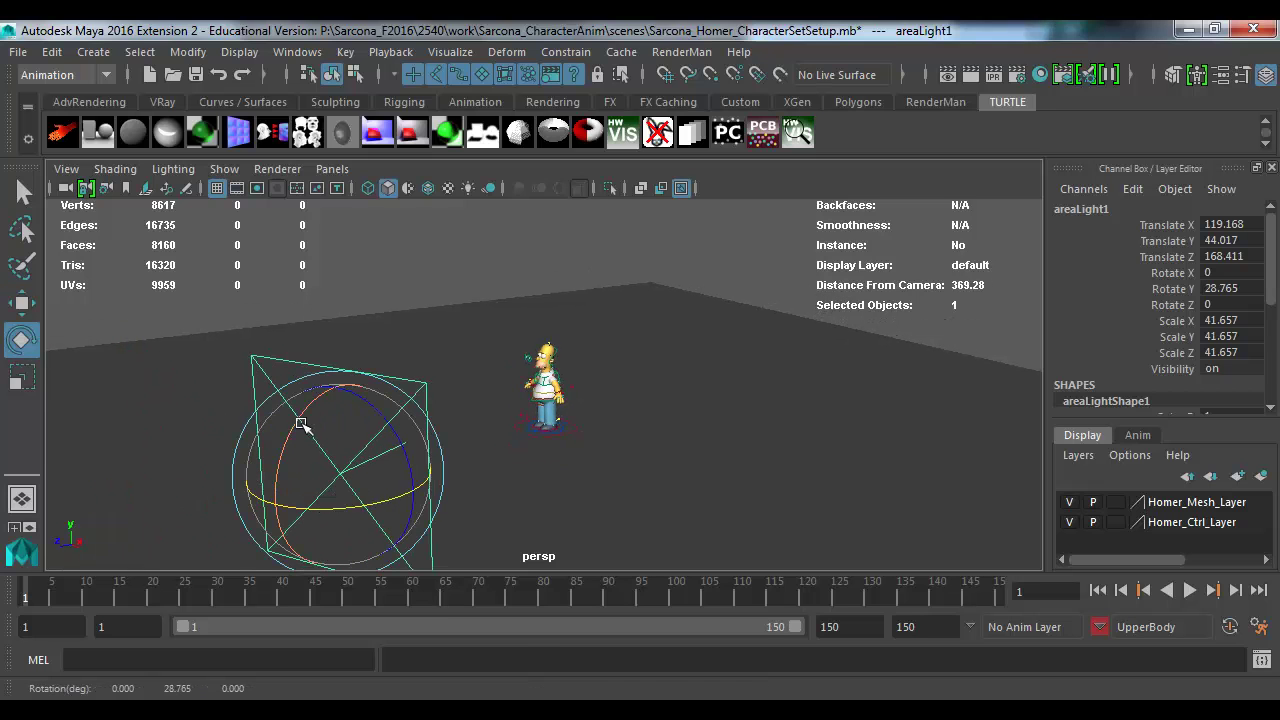
Step: Raise the area light to about X 111, Y 104, Z 153 and tilt it to about -37 degrees in X
key("w")
left_click_drag(297, 423, 411, 255)
key("e")
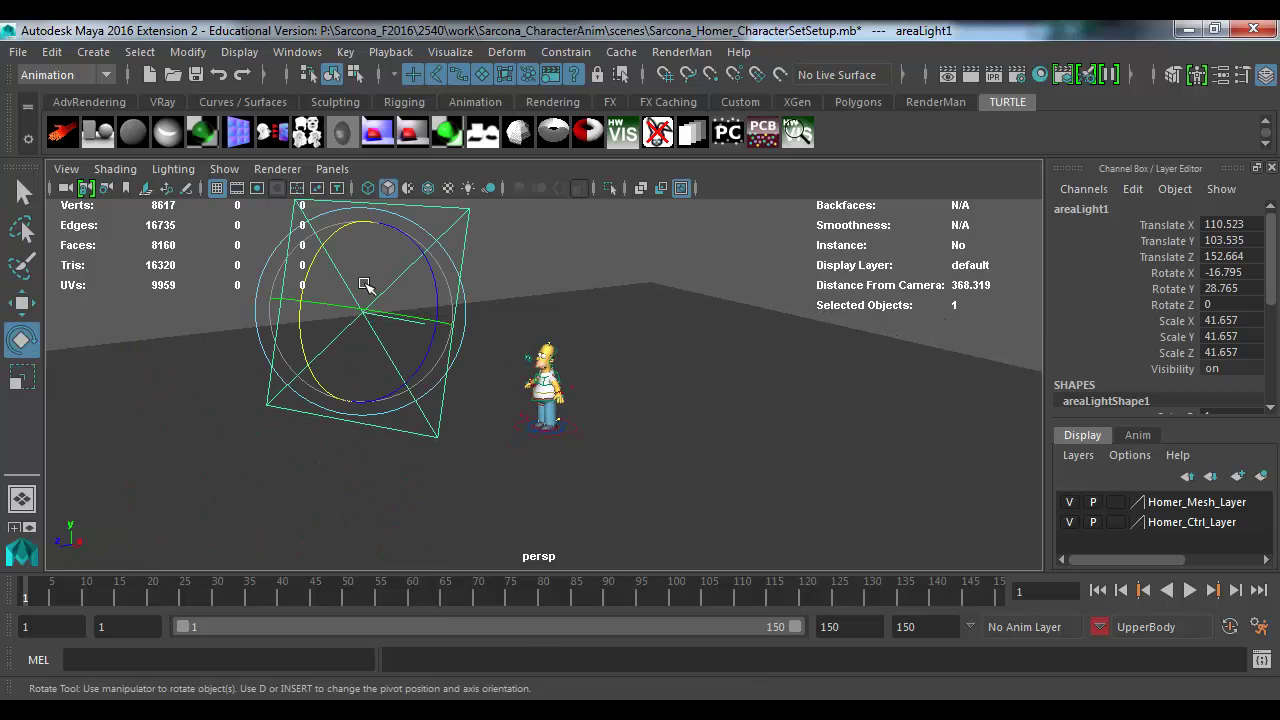
left_click_drag(345, 300, 350, 392)
right_click_drag(350, 392, 520, 400, "alt")
left_click_drag(520, 400, 530, 405, "alt")
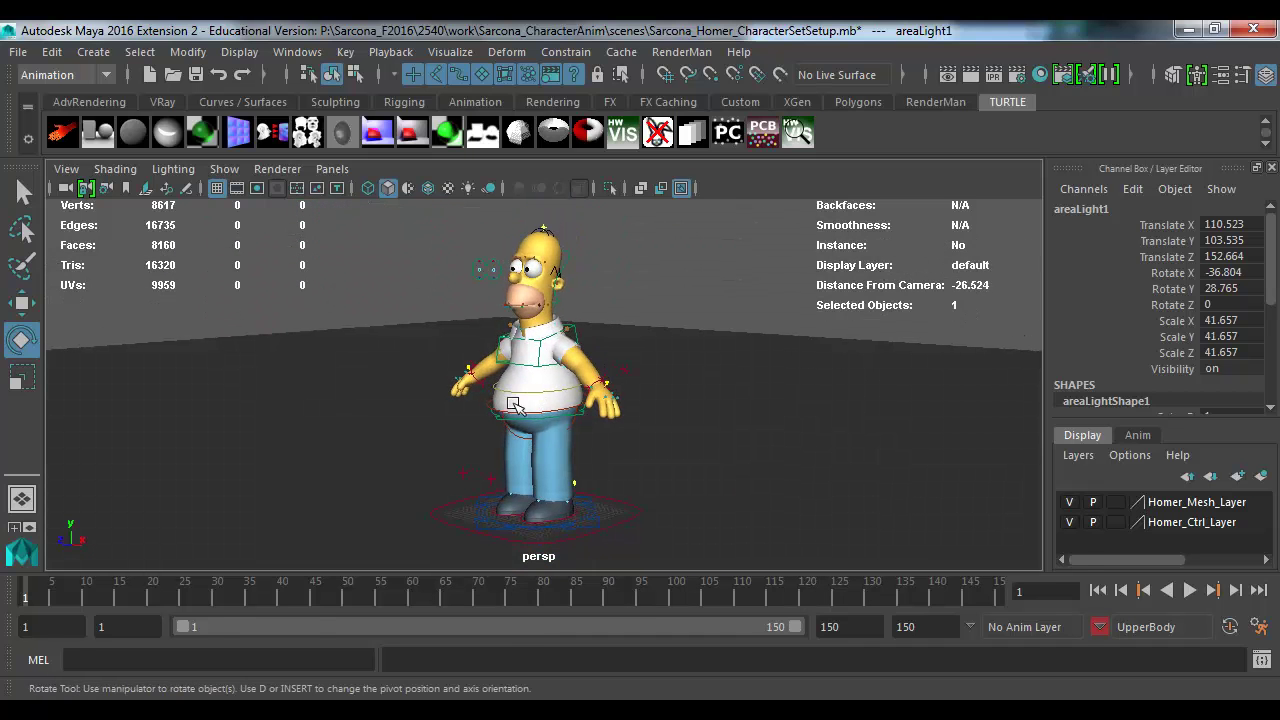
Step: Set the area light's decay rate to Quadratic and its intensity to 1000
key("ctrl+a")
left_click(860, 412)
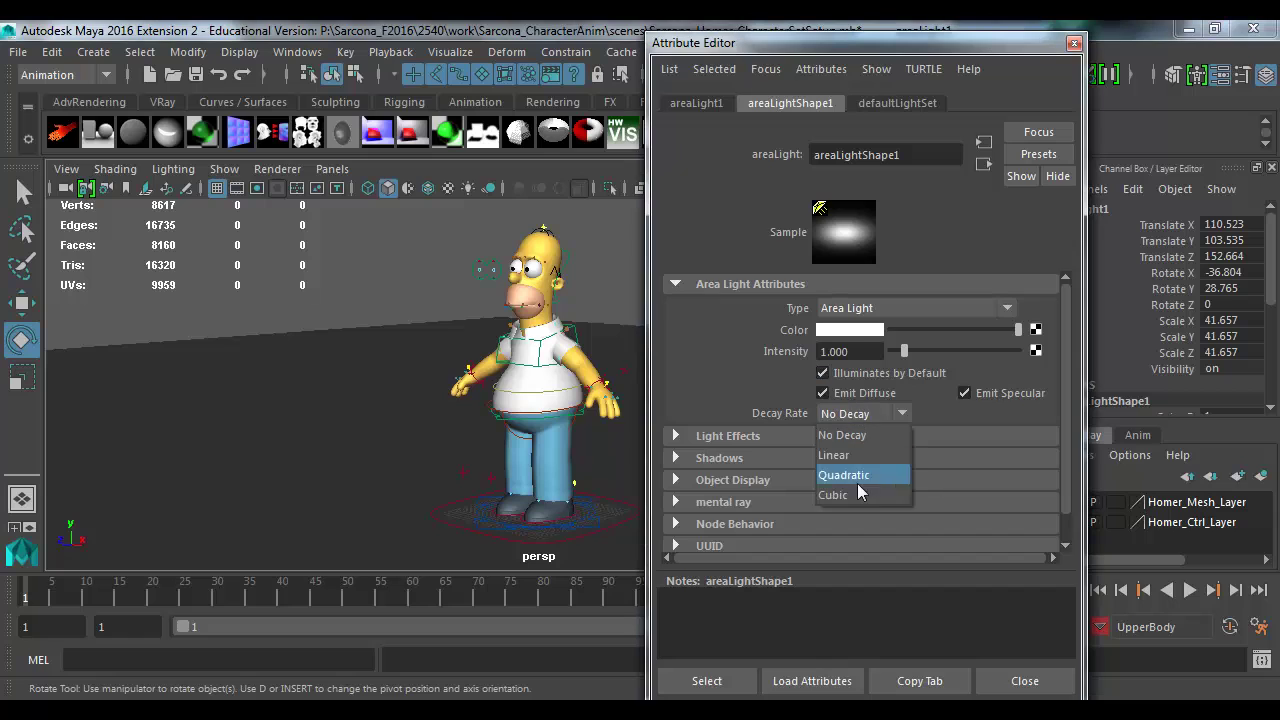
left_click(862, 476)
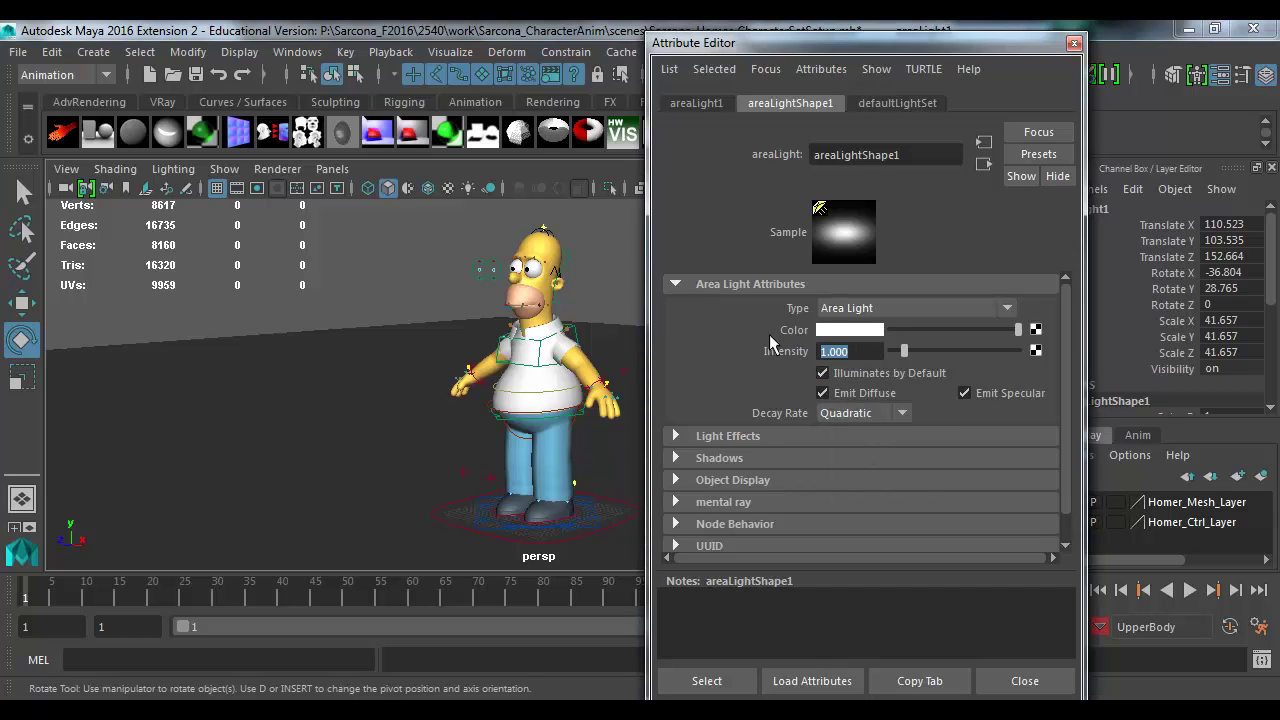
type("30")
key("Return")
type("1000")
key("Return")
Step: Enable Use Light Shape in the area light's mental ray settings and test-render the view
left_click(728, 502)
scroll(760, 490, "down", 2)
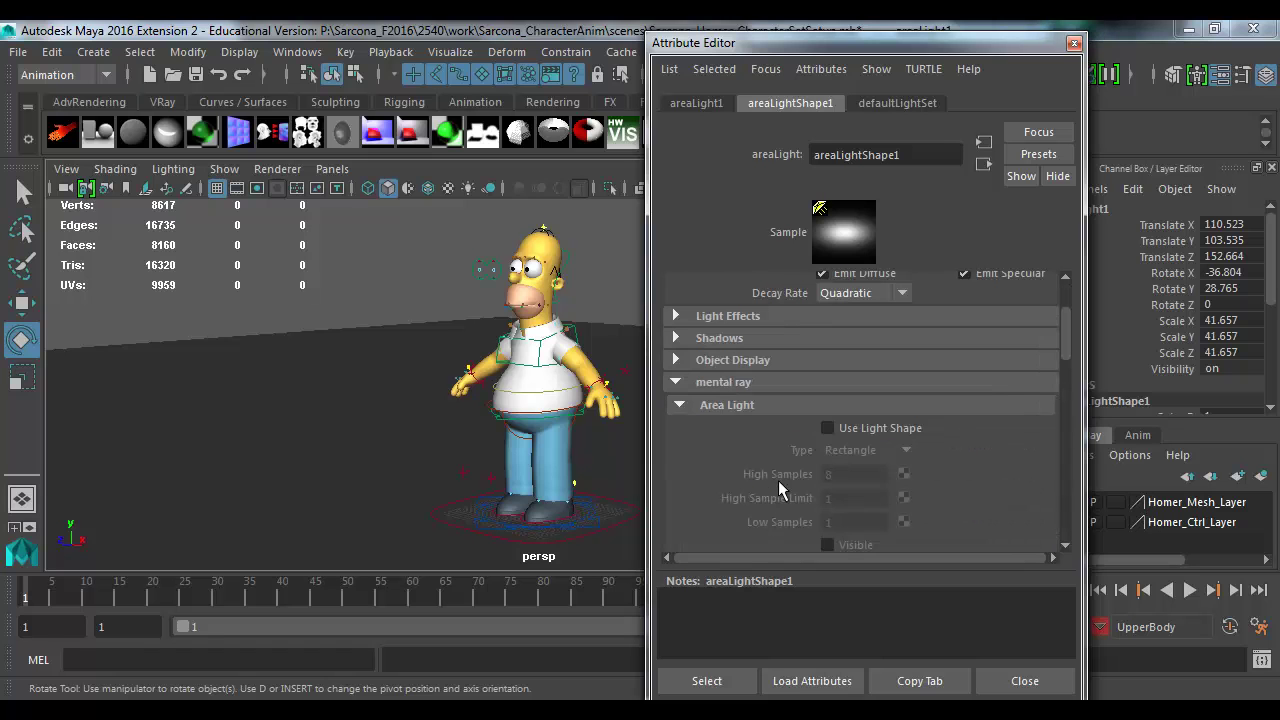
left_click(827, 427)
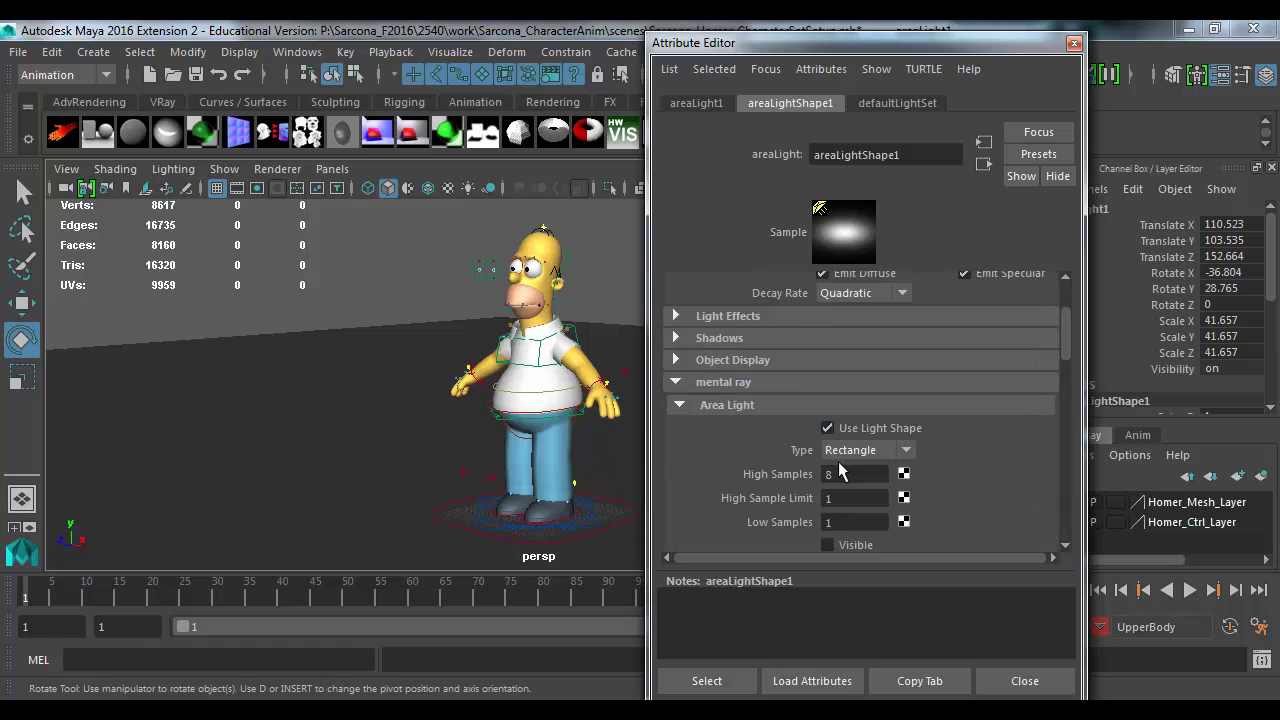
left_click(1074, 43)
left_click(982, 74)
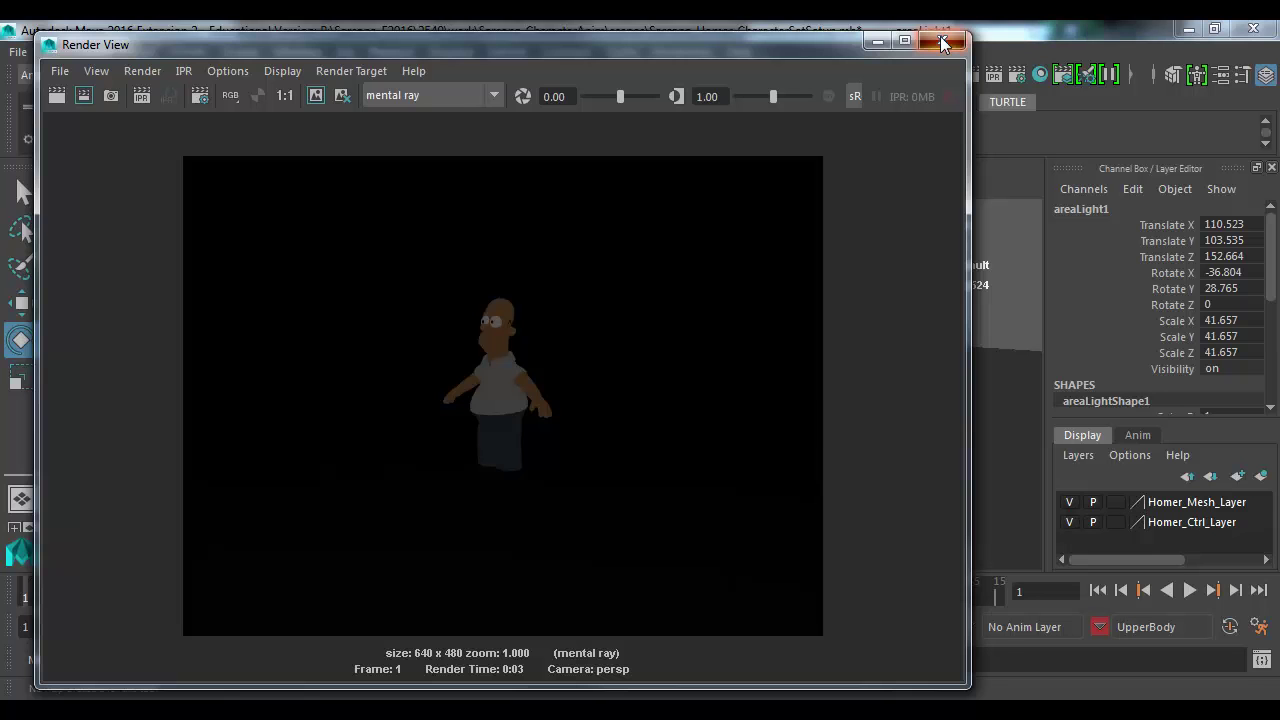
left_click(942, 42)
Step: Select the character's head mesh and examine the attributes of its blinn2, blinn3 and blinn8 materials
left_click(545, 246)
key("ctrl+a")
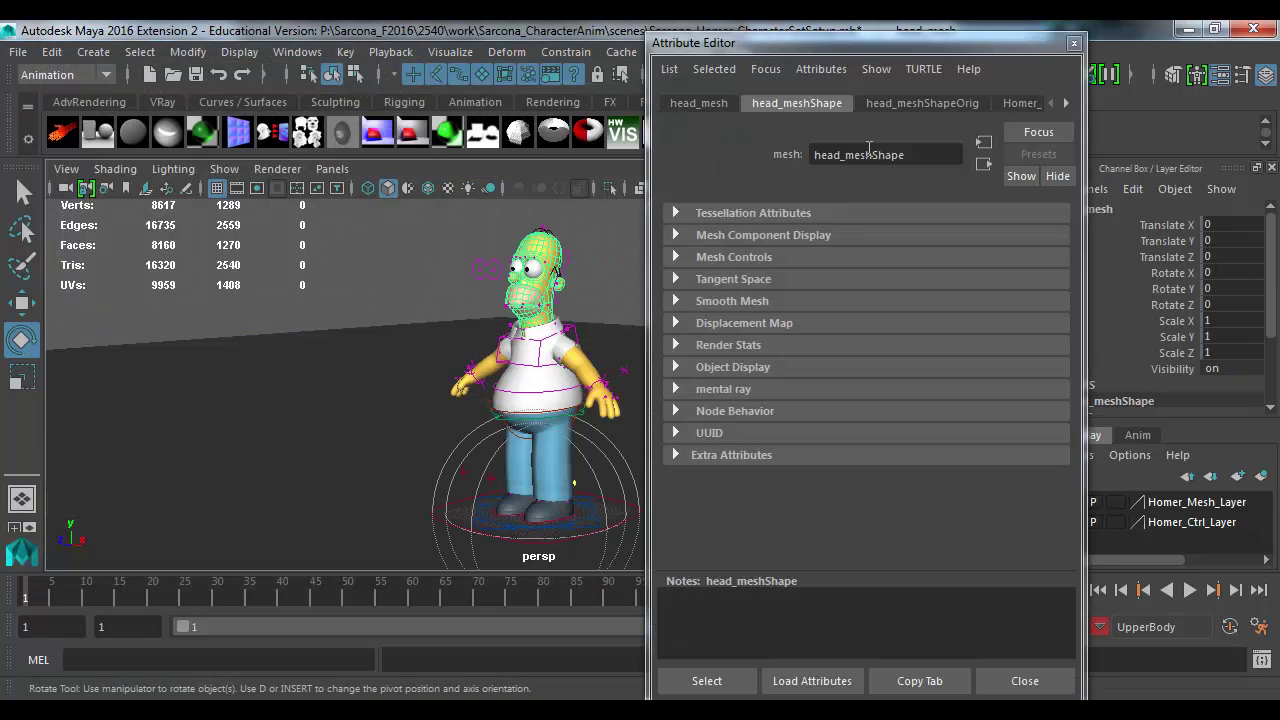
left_click(1067, 102)
left_click(1067, 102)
left_click(1067, 102)
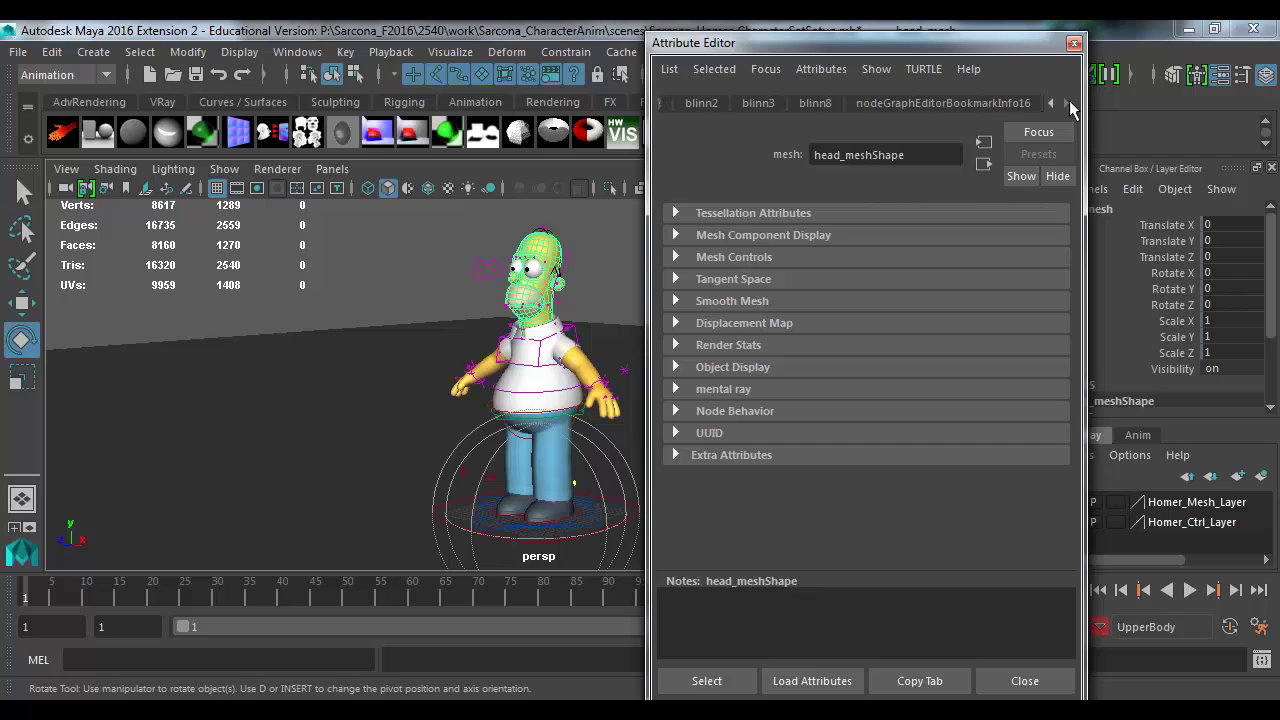
left_click(816, 103)
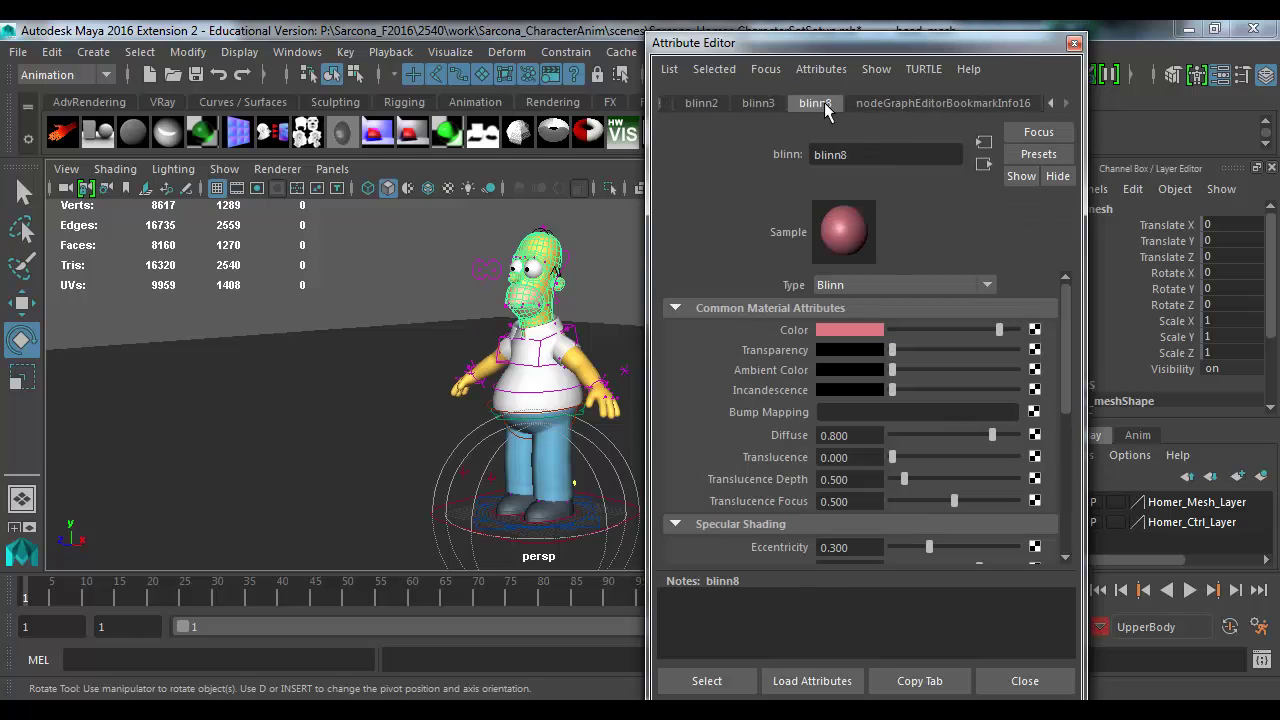
left_click(760, 104)
left_click(702, 103)
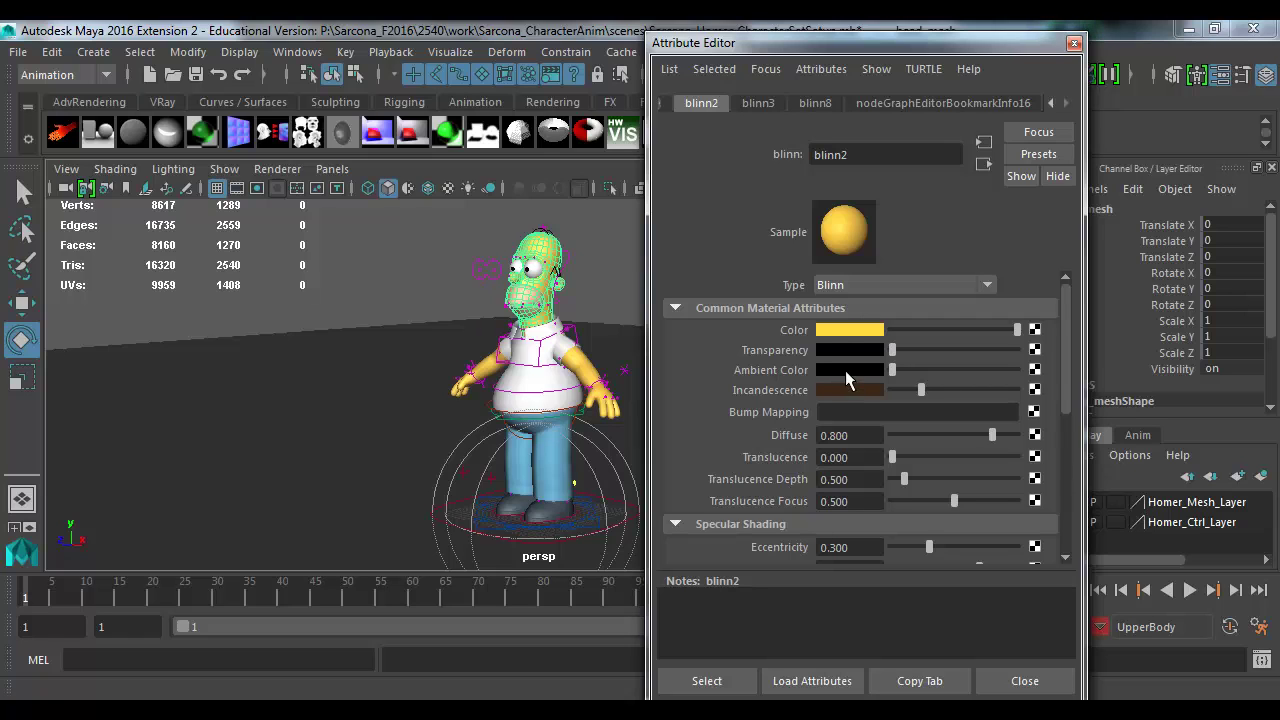
left_click(669, 103)
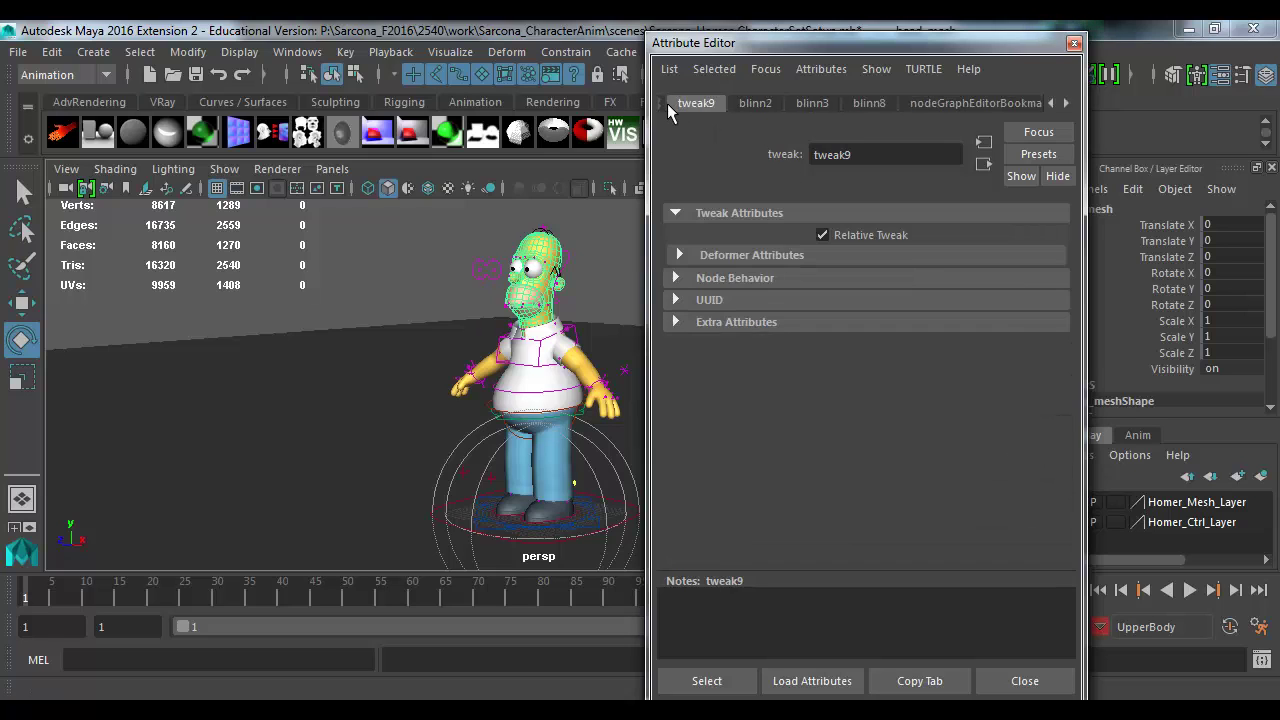
left_click(752, 103)
left_click(813, 103)
left_click(858, 103)
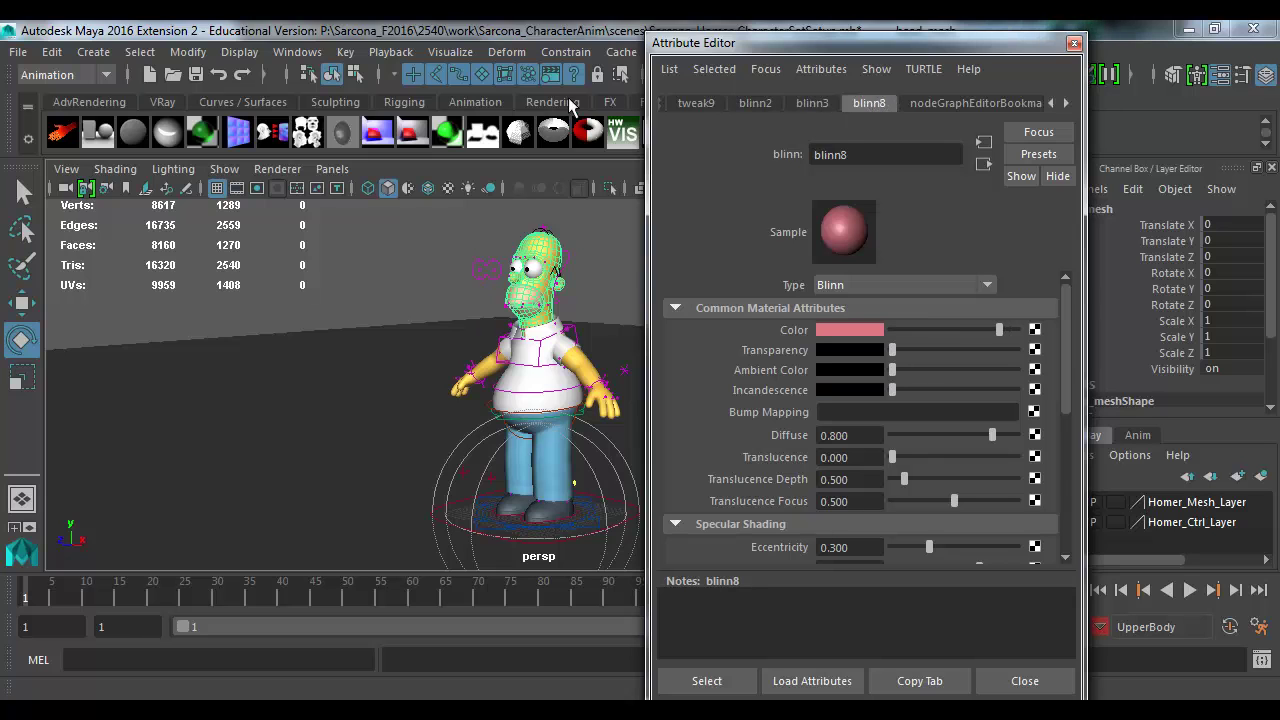
Step: Open the Hypershade and select all objects that use the blinn2 material
left_click(297, 52)
mouse_move(356, 106)
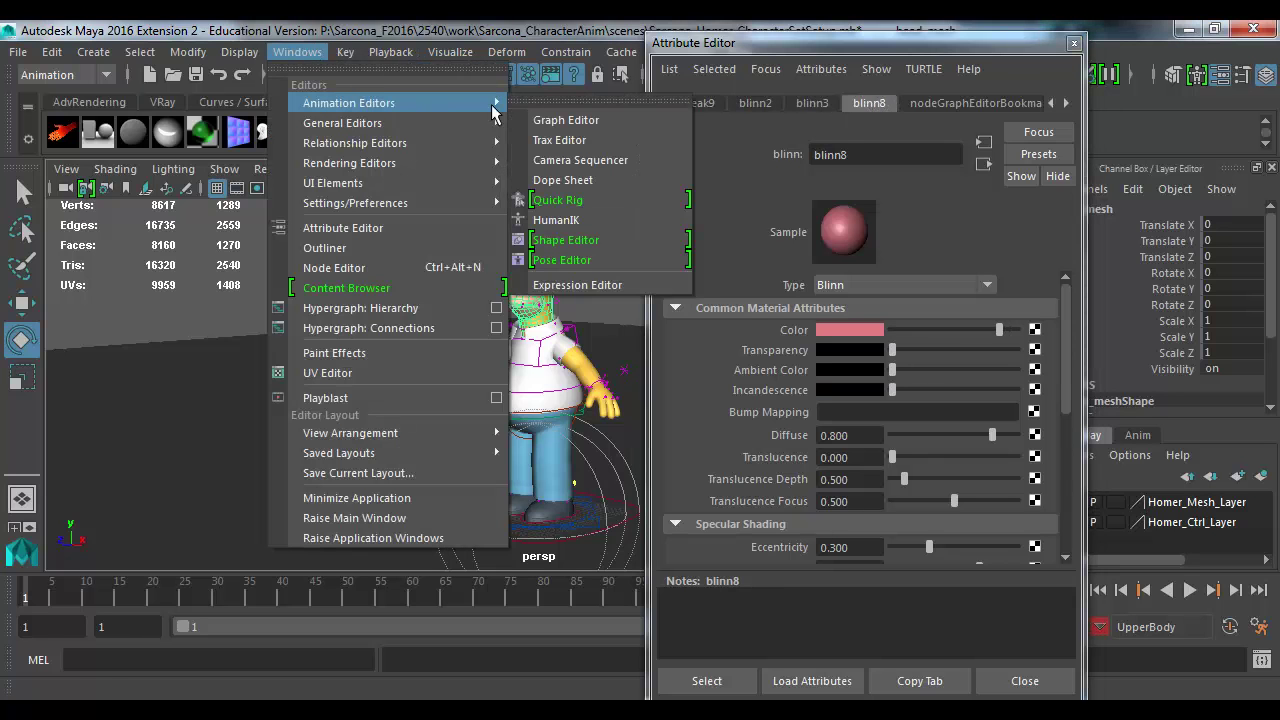
mouse_move(453, 144)
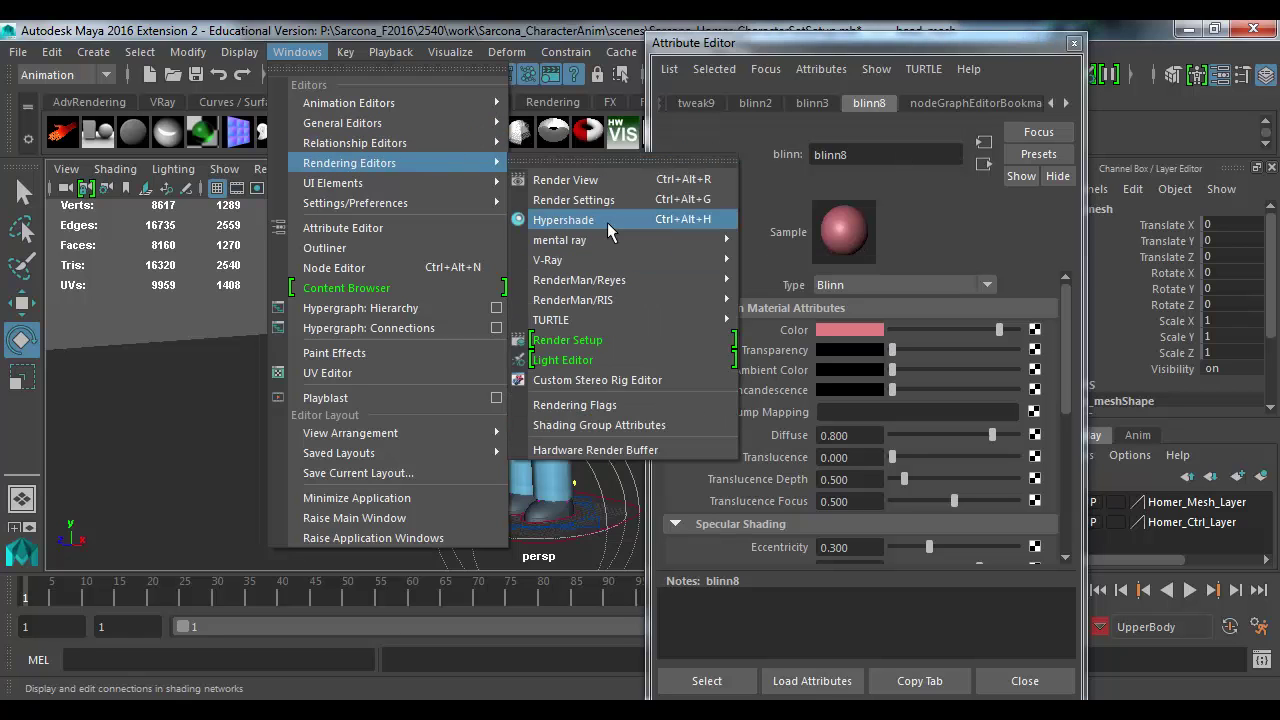
left_click(607, 220)
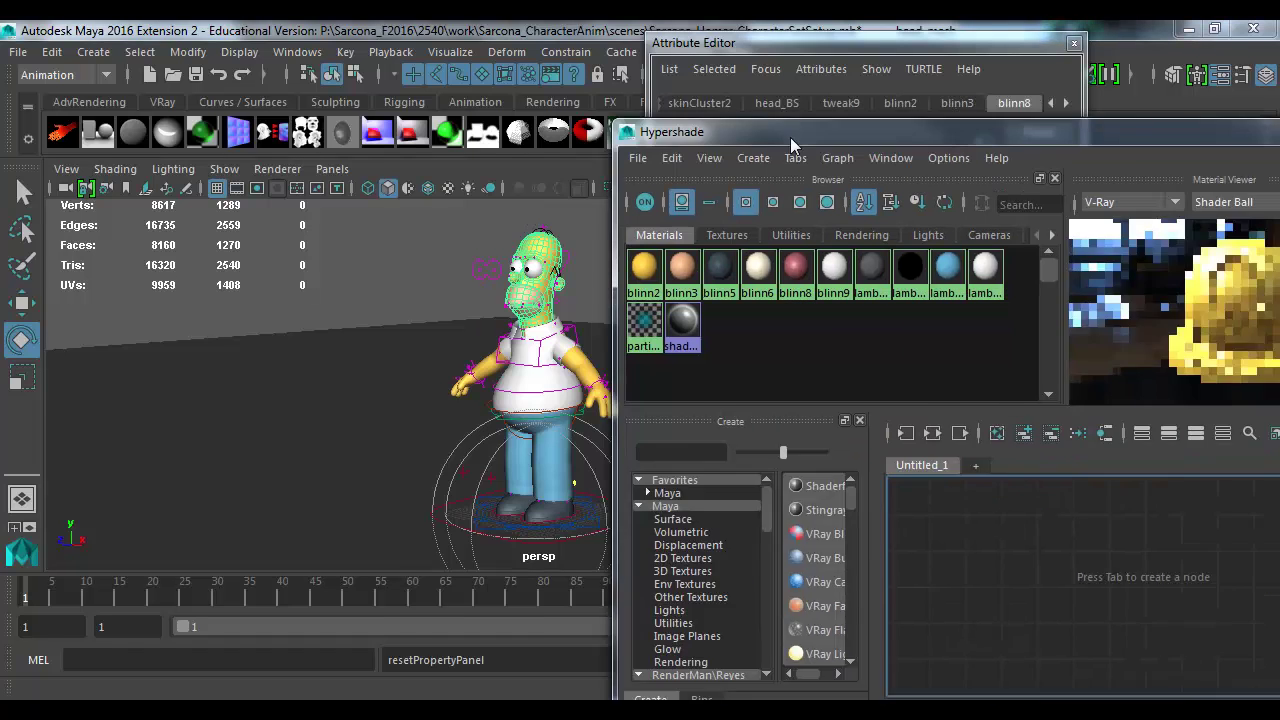
left_click_drag(790, 137, 346, 62)
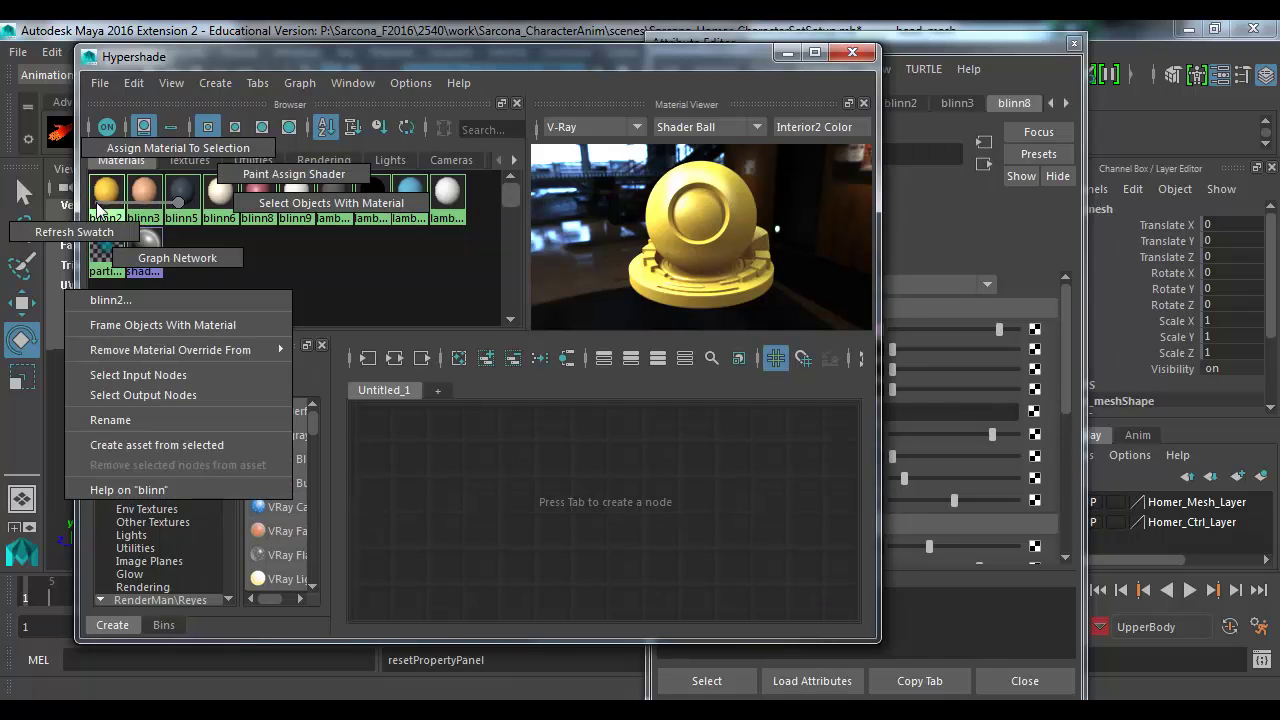
right_click_drag(178, 203, 285, 202)
left_click_drag(287, 62, 1109, 153)
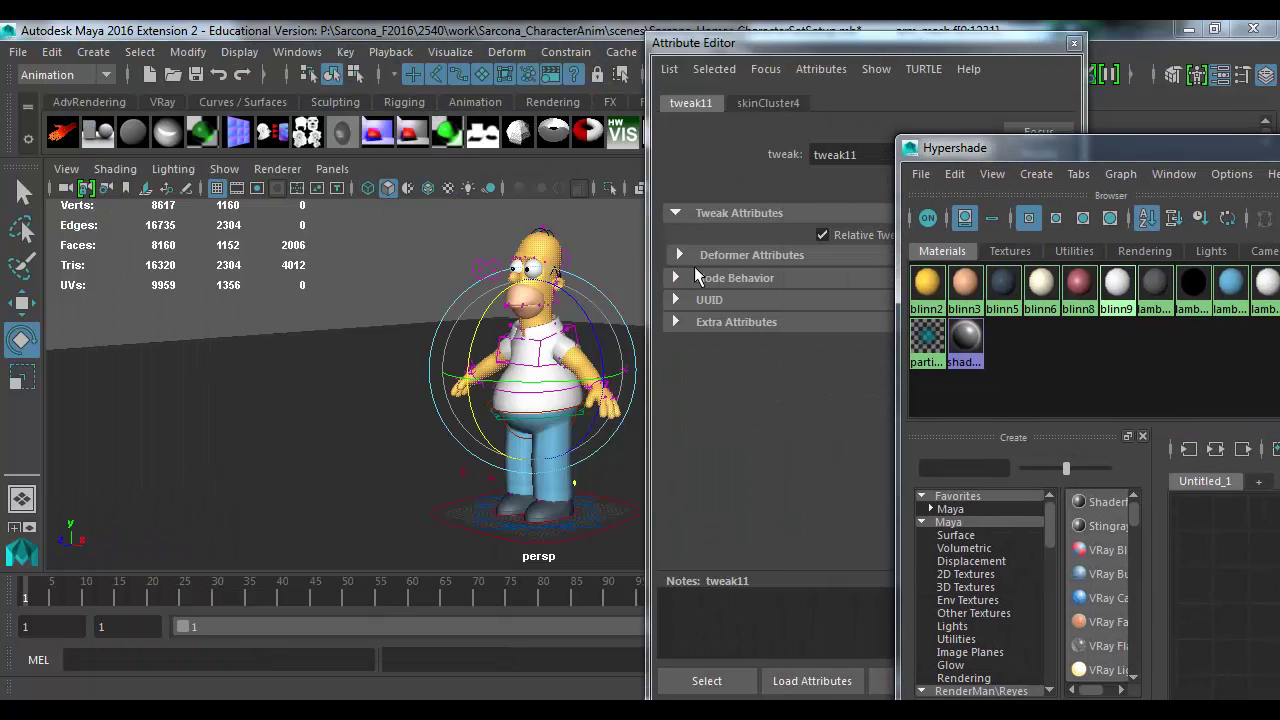
Step: Assign a new mental ray mila_material to the selected blinn2 skin surfaces
key("5")
key("4")
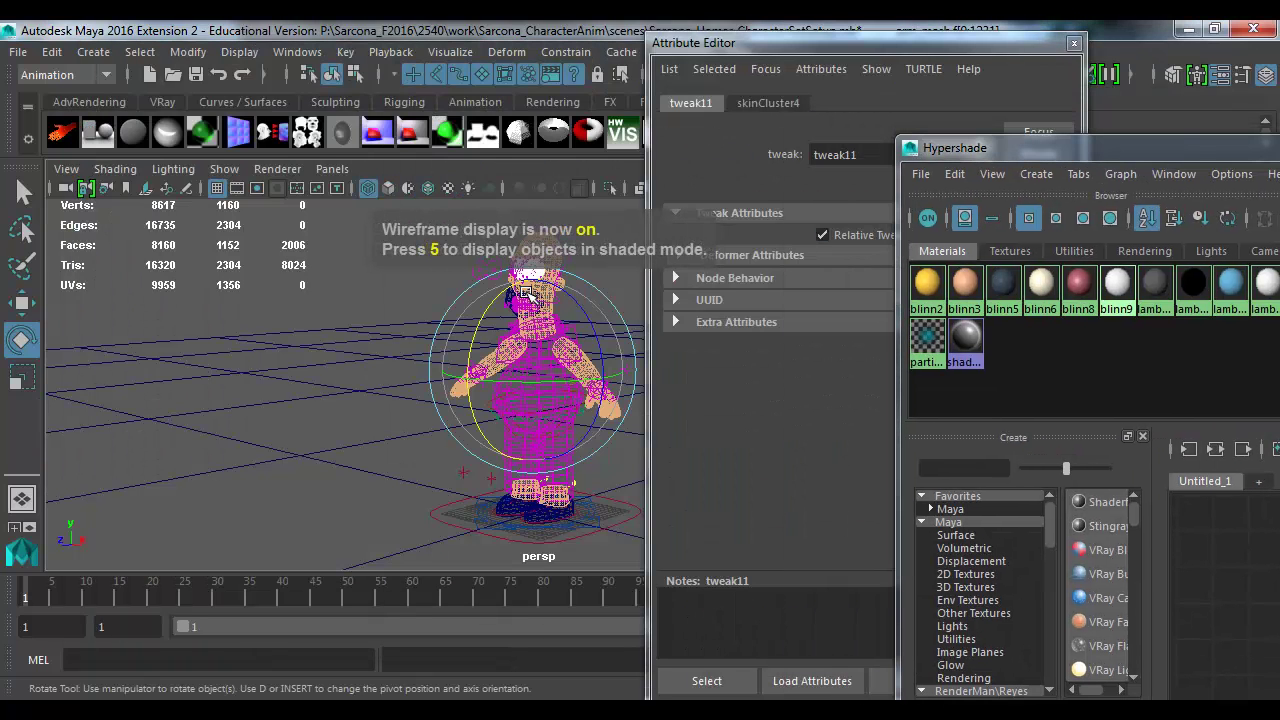
key("space")
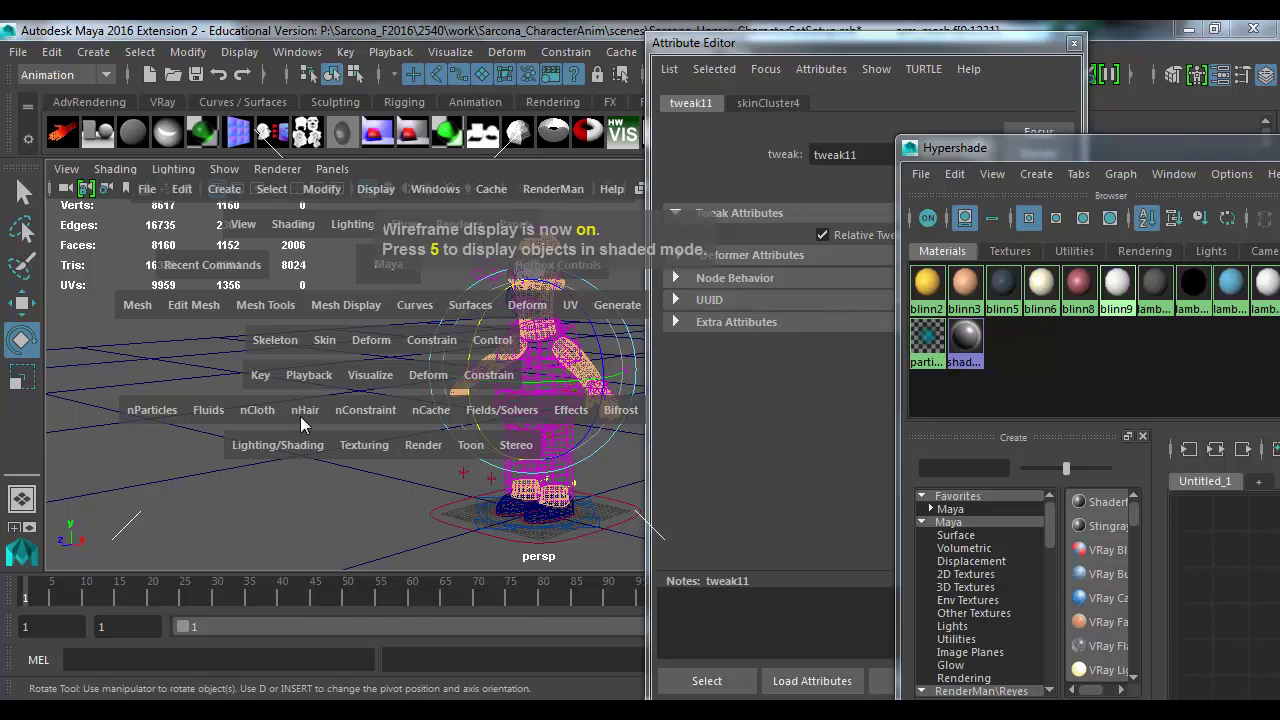
left_click(292, 445)
left_click(376, 307)
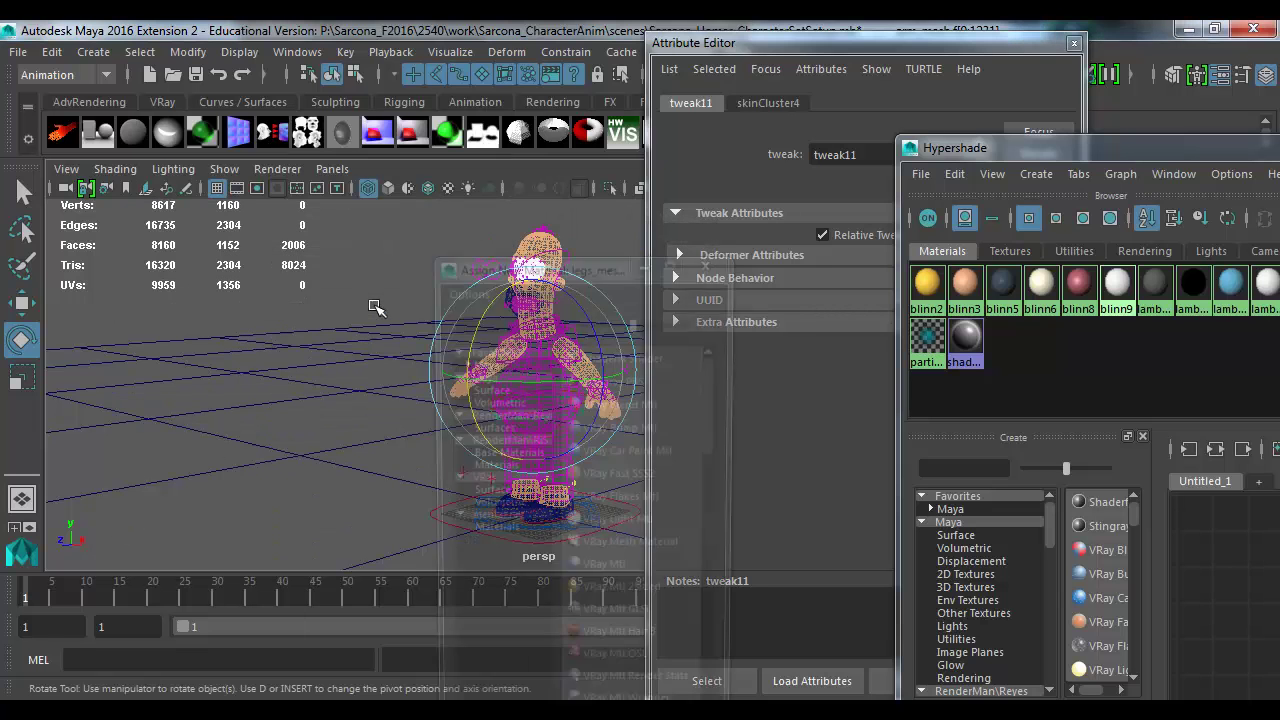
left_click_drag(515, 280, 290, 68)
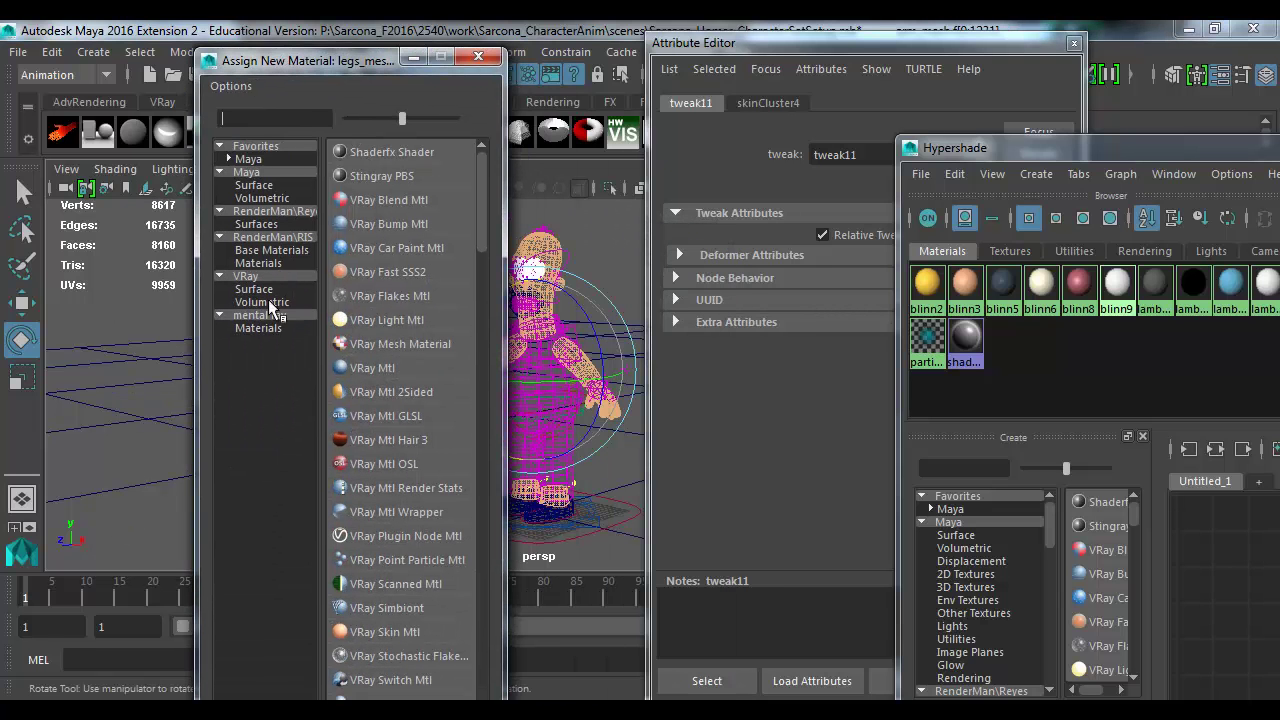
left_click(268, 327)
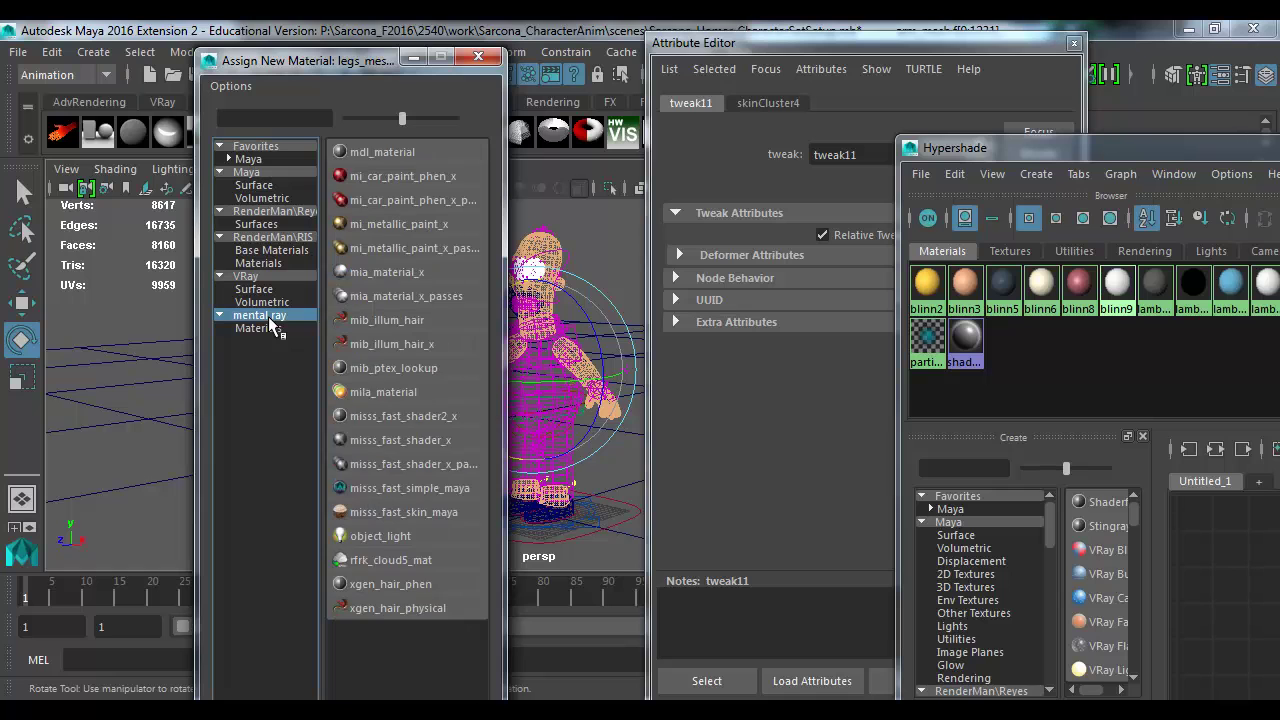
left_click(380, 405)
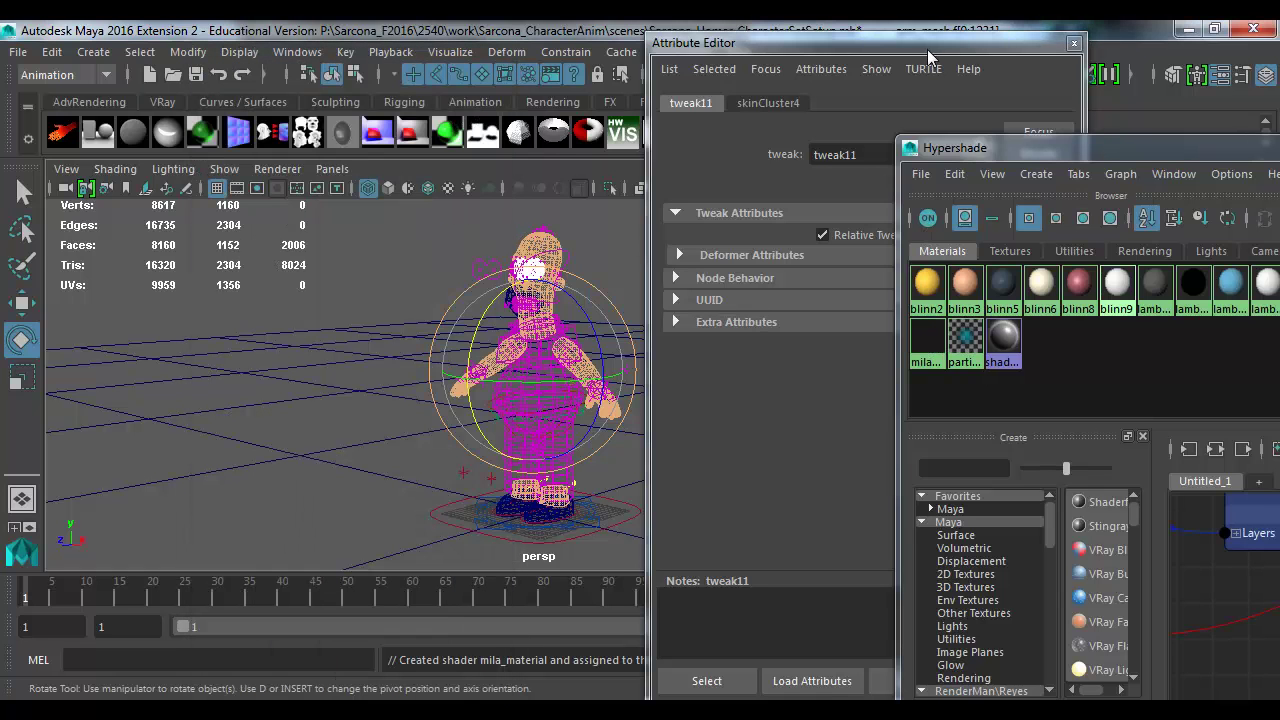
Step: Open the new mila_material's attributes and set its diffuse base color to pure yellow (H 60, S 1, V 1)
left_click_drag(927, 45, 420, 50)
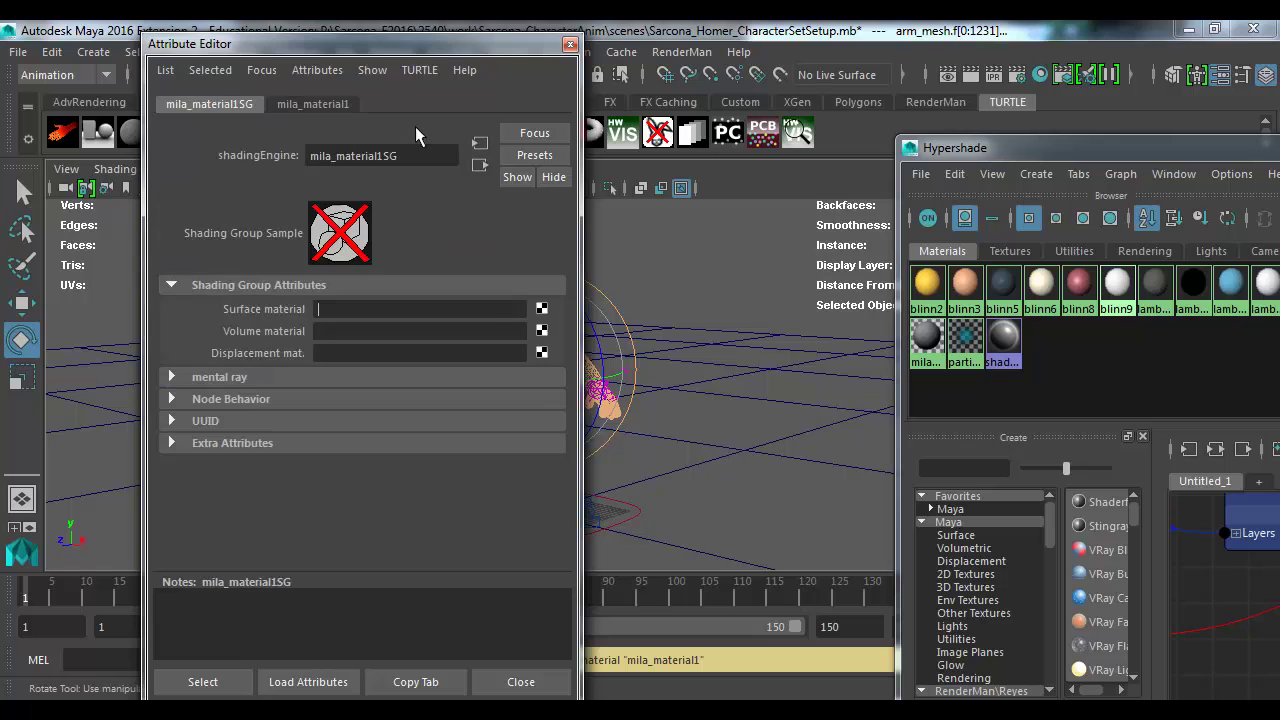
left_click_drag(1078, 148, 637, 116)
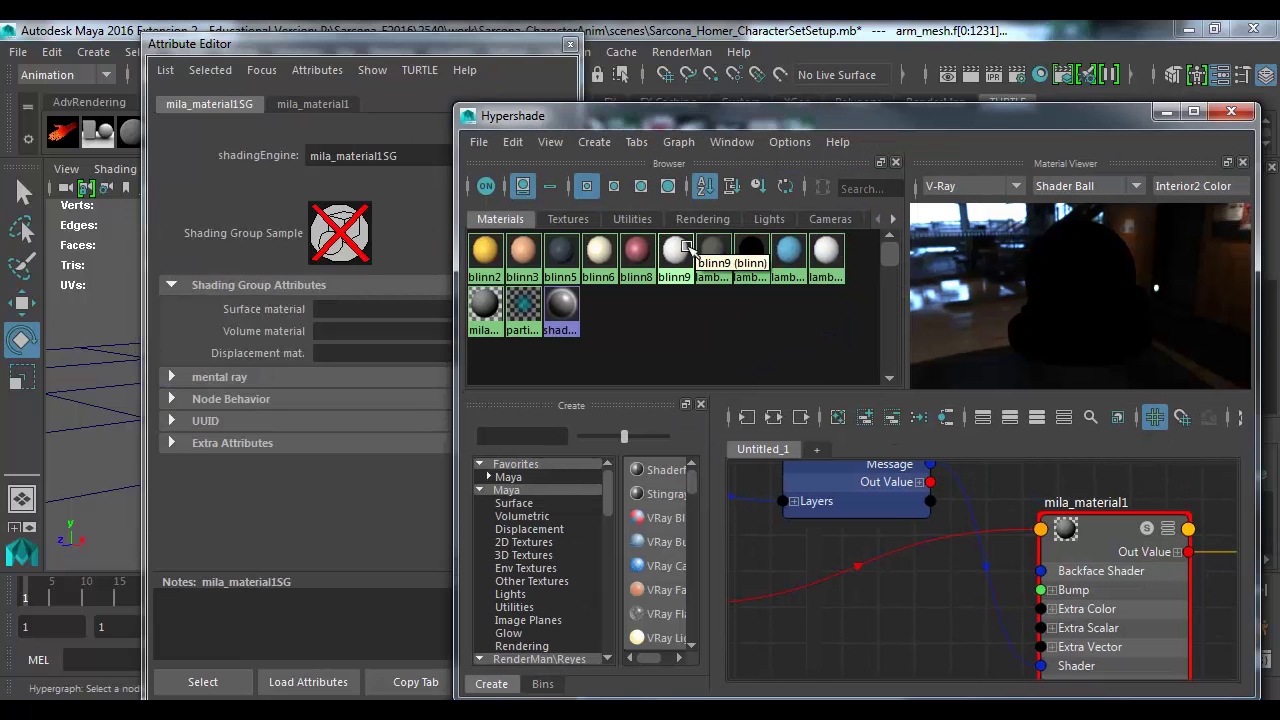
double_click(484, 302)
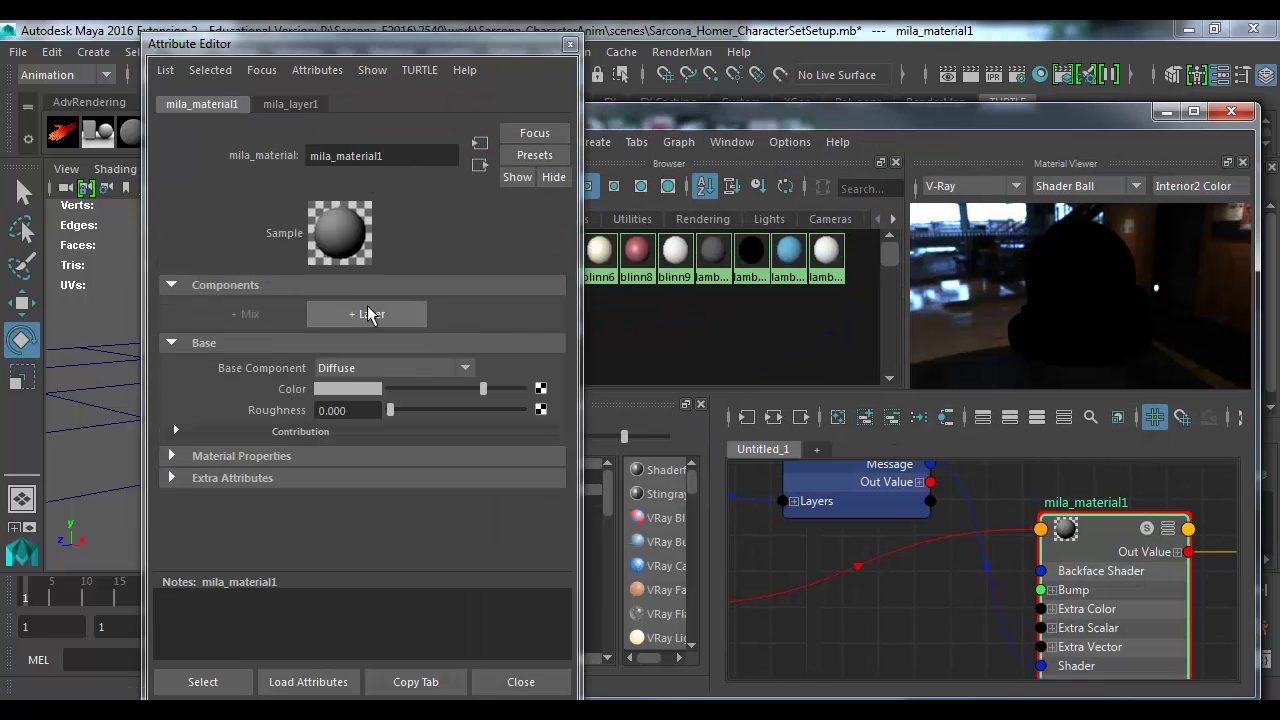
left_click(352, 390)
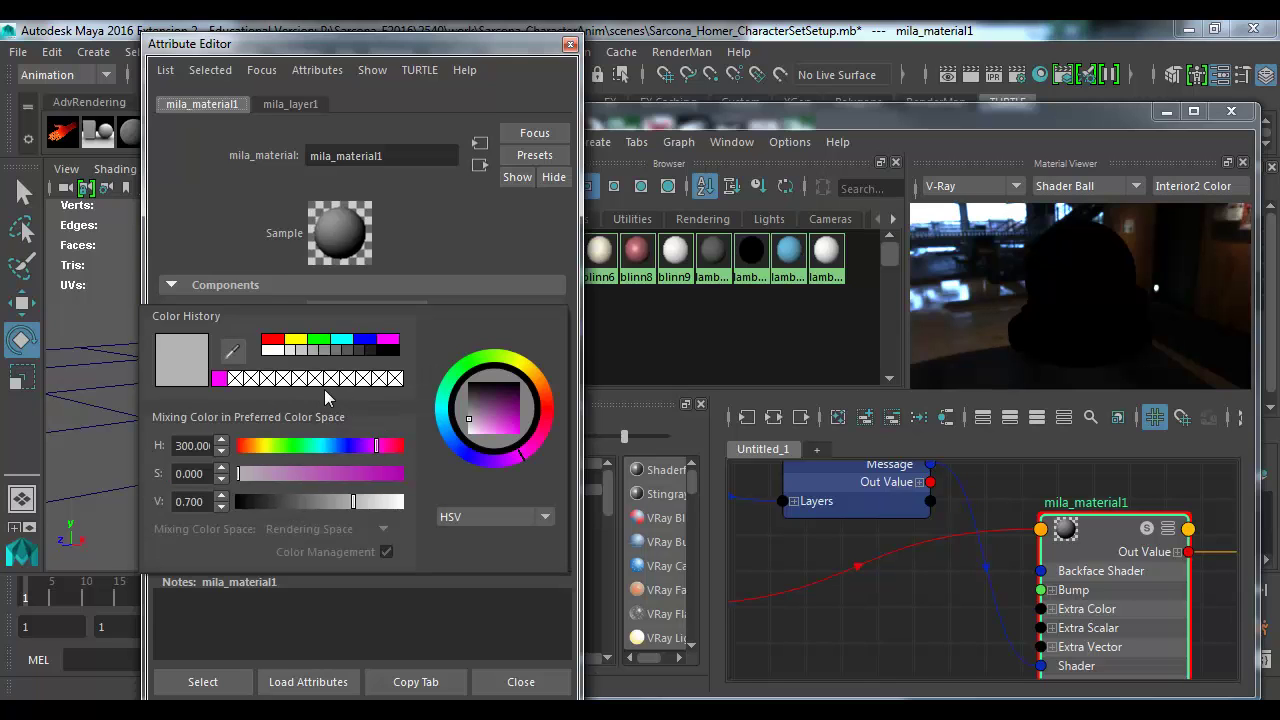
left_click(296, 340)
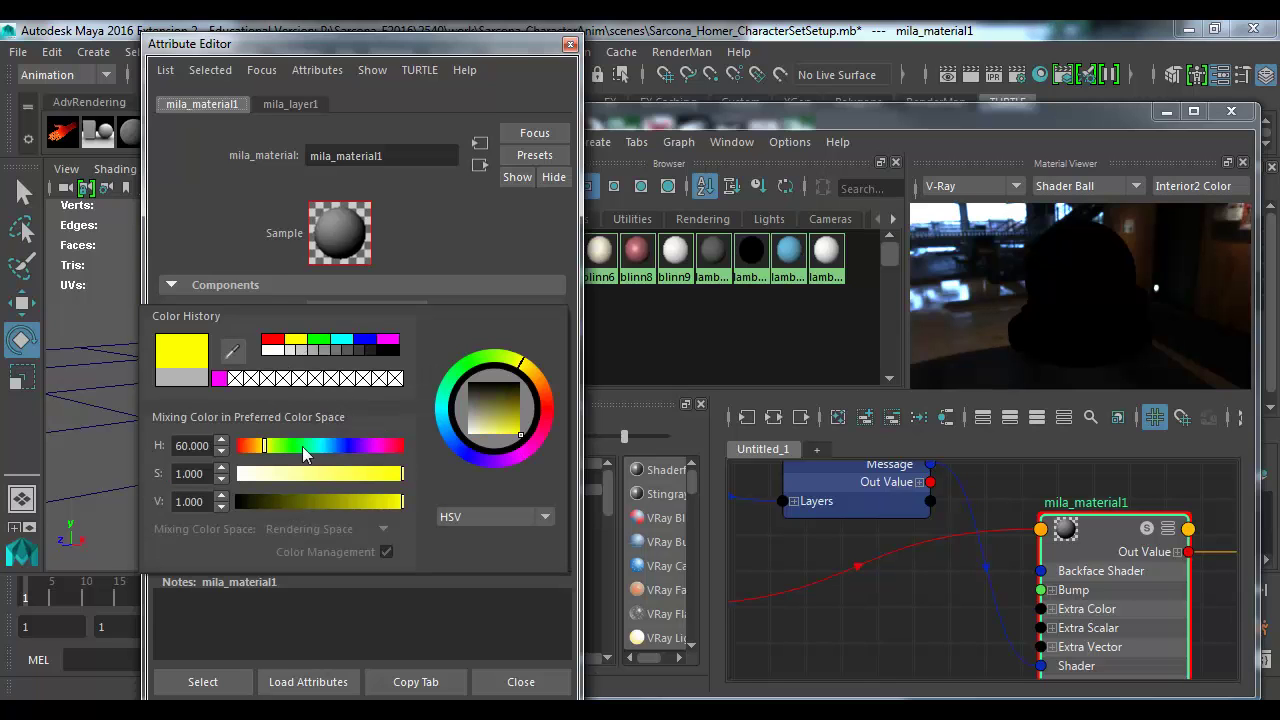
Step: Look up blinn2's color and apply that same yellow (H 49.063, S 0.753, V 1.000) to mila_material1's base color
left_click_drag(424, 44, 985, 81)
left_click(485, 252)
left_click(815, 291)
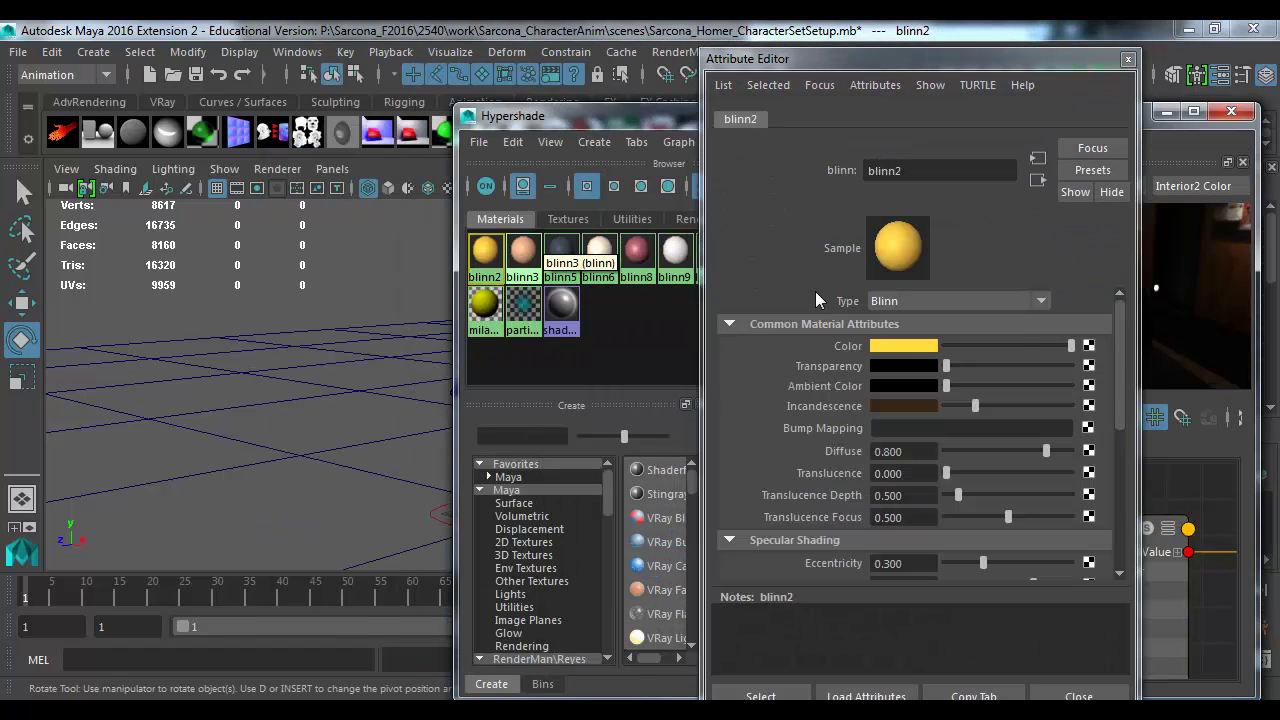
left_click(907, 347)
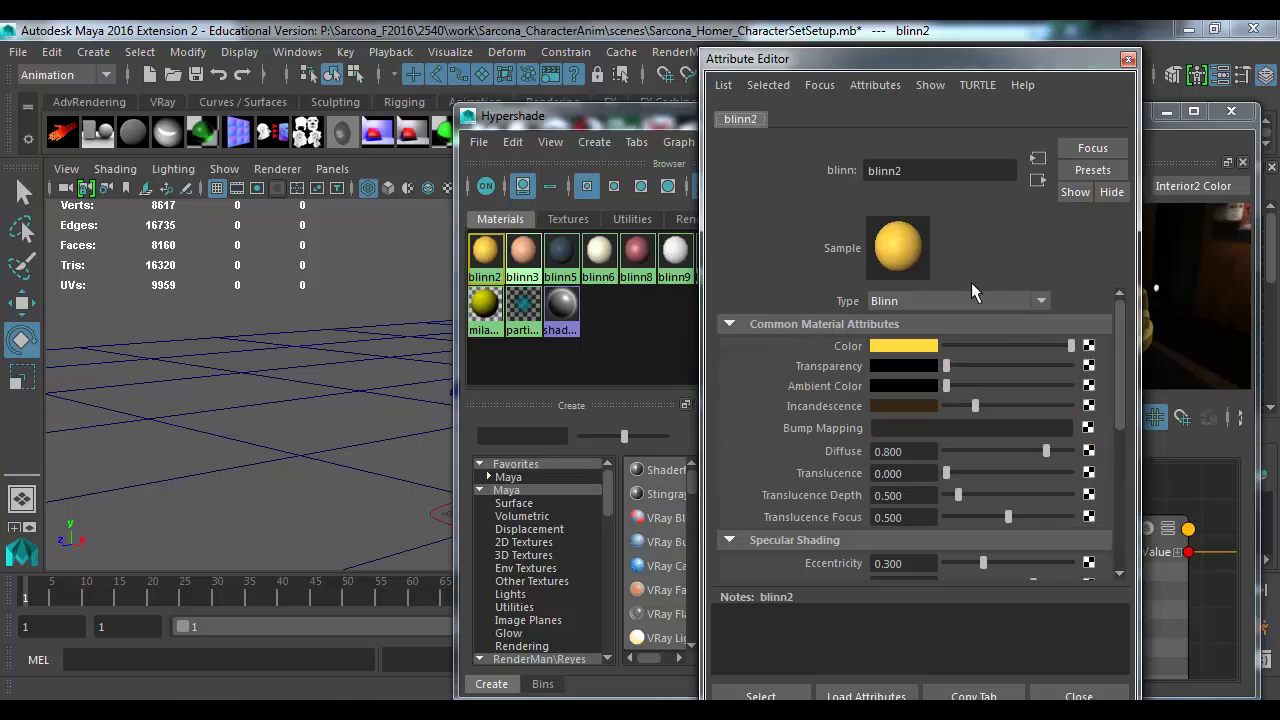
left_click(1128, 59)
double_click(484, 304)
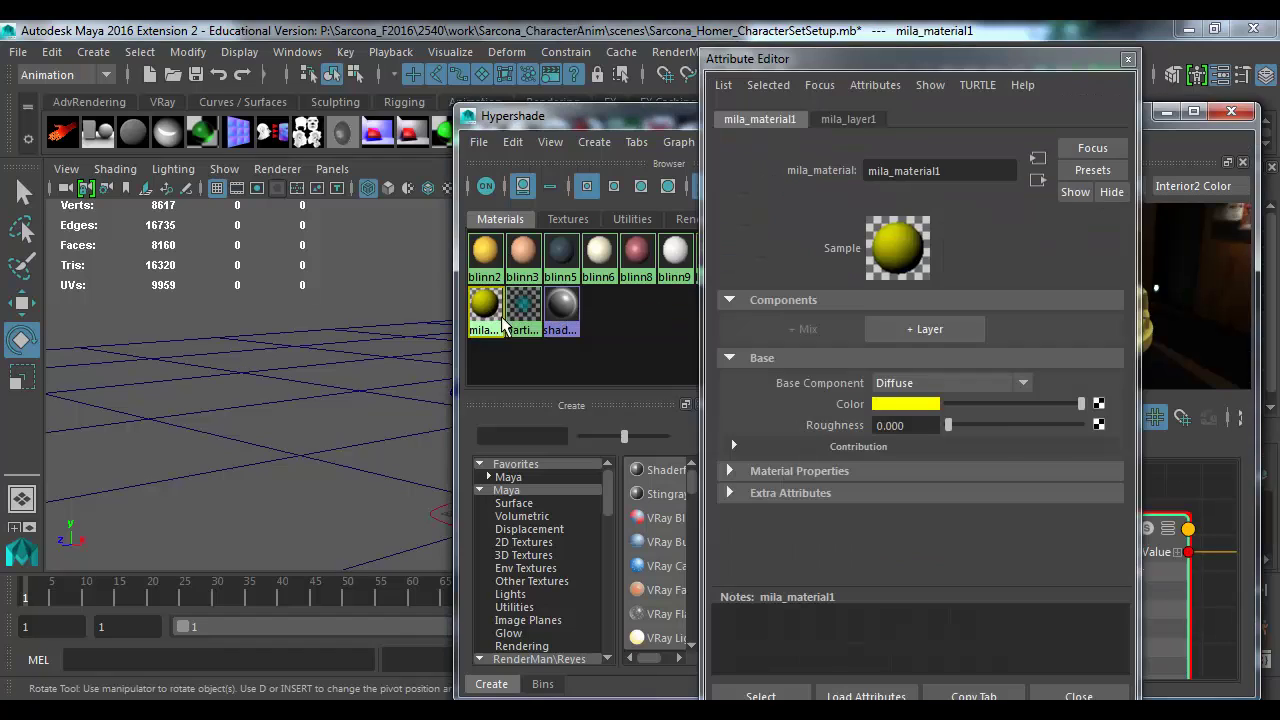
left_click(888, 400)
left_click(766, 397)
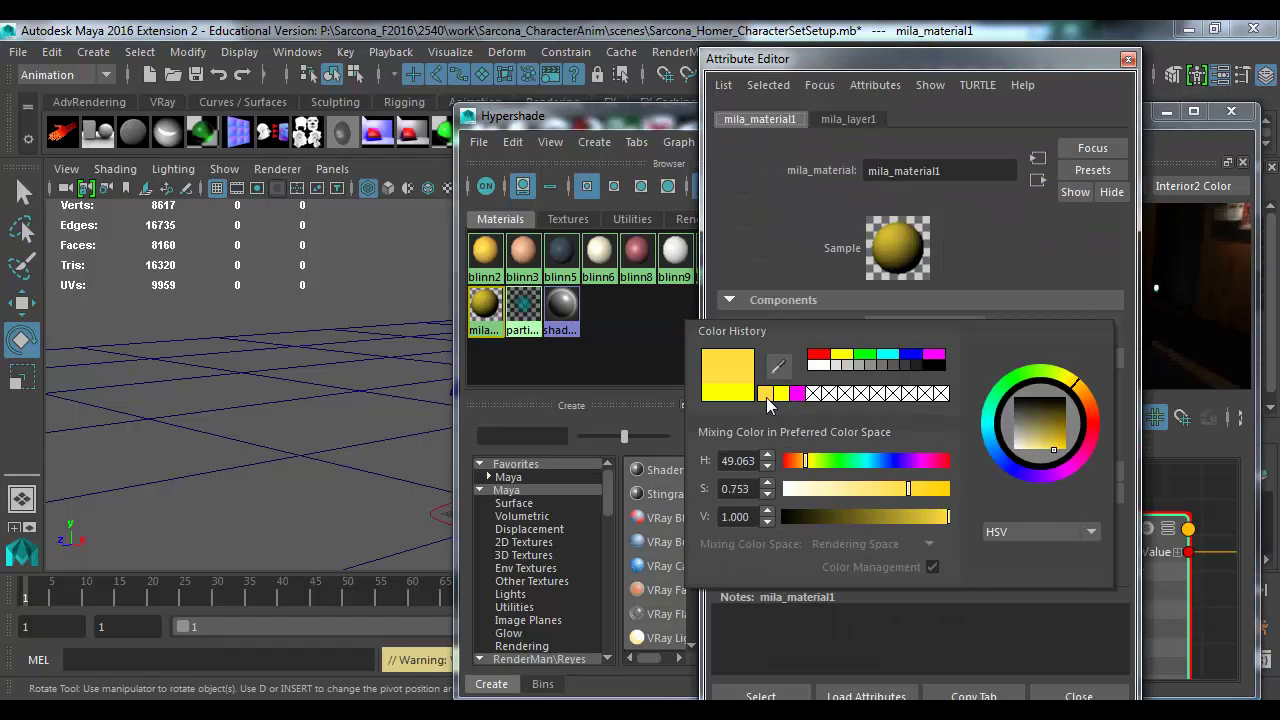
Step: Close the material's attributes and display the perspective view shaded with texture maps
left_click(1128, 60)
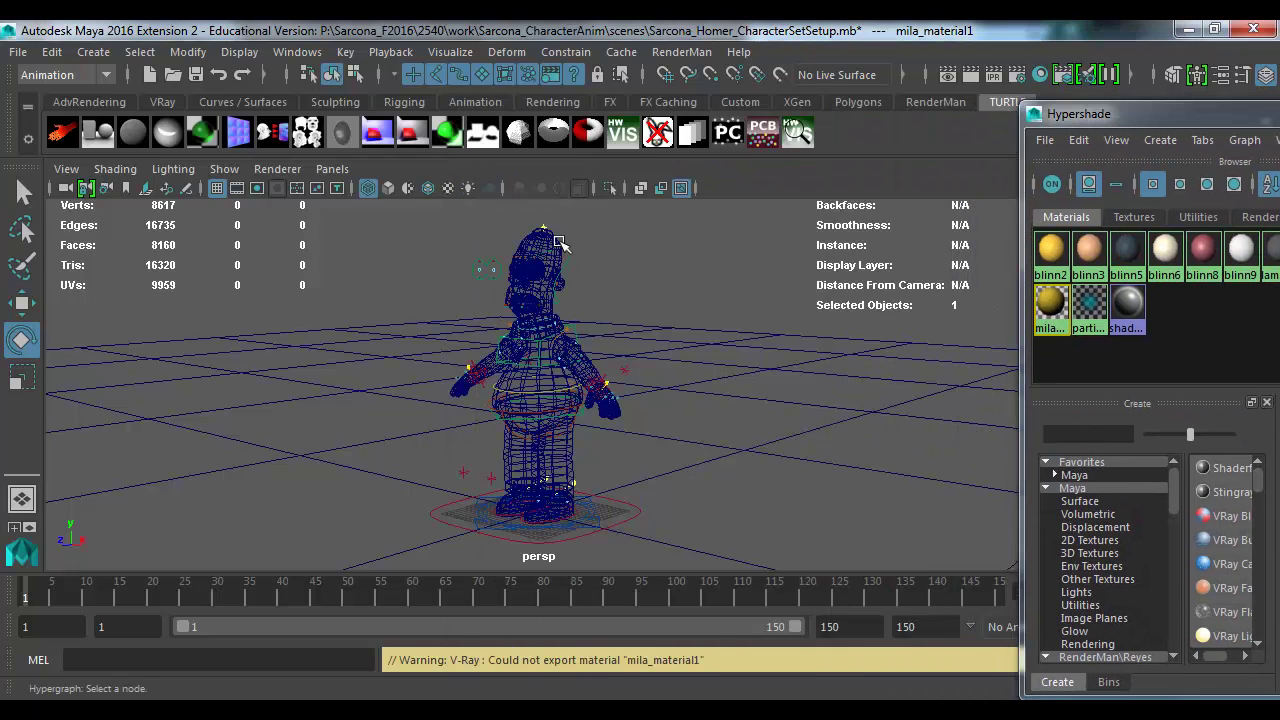
key("5")
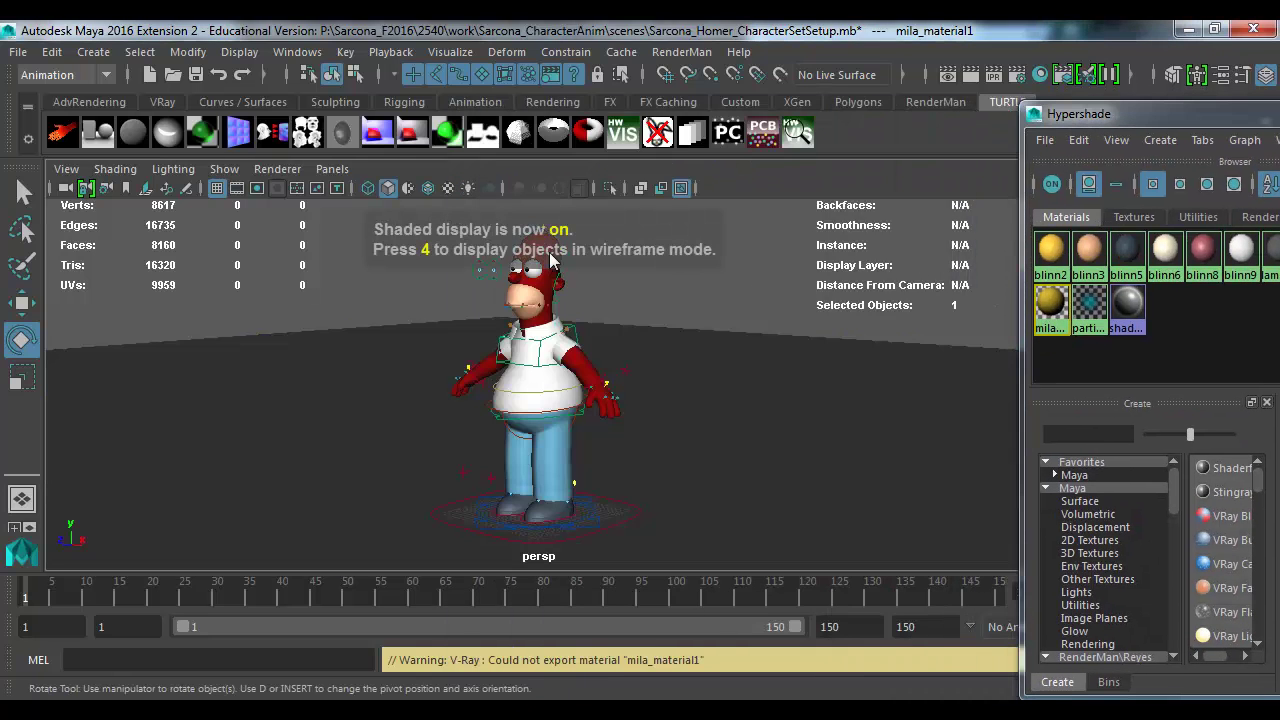
key("6")
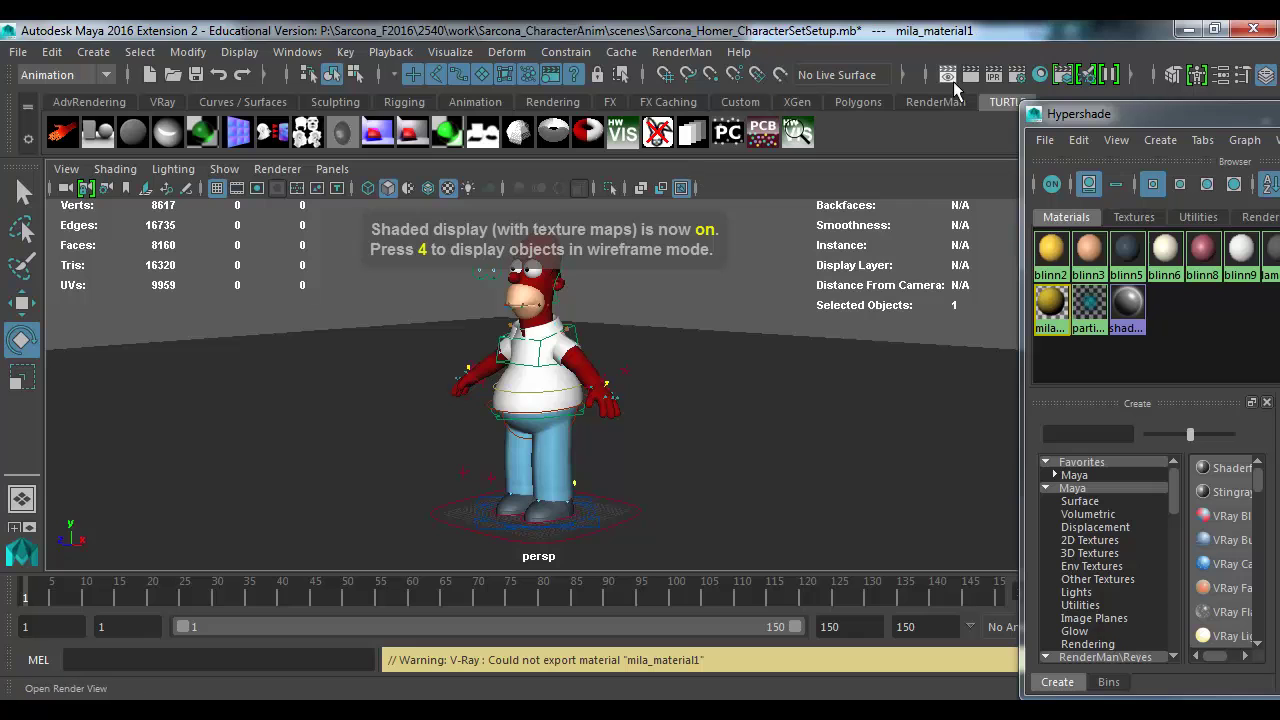
Step: Select the area light above the character and set its intensity to 5000
right_click_drag(771, 357, 380, 301, "alt")
left_click(462, 268)
key("ctrl+a")
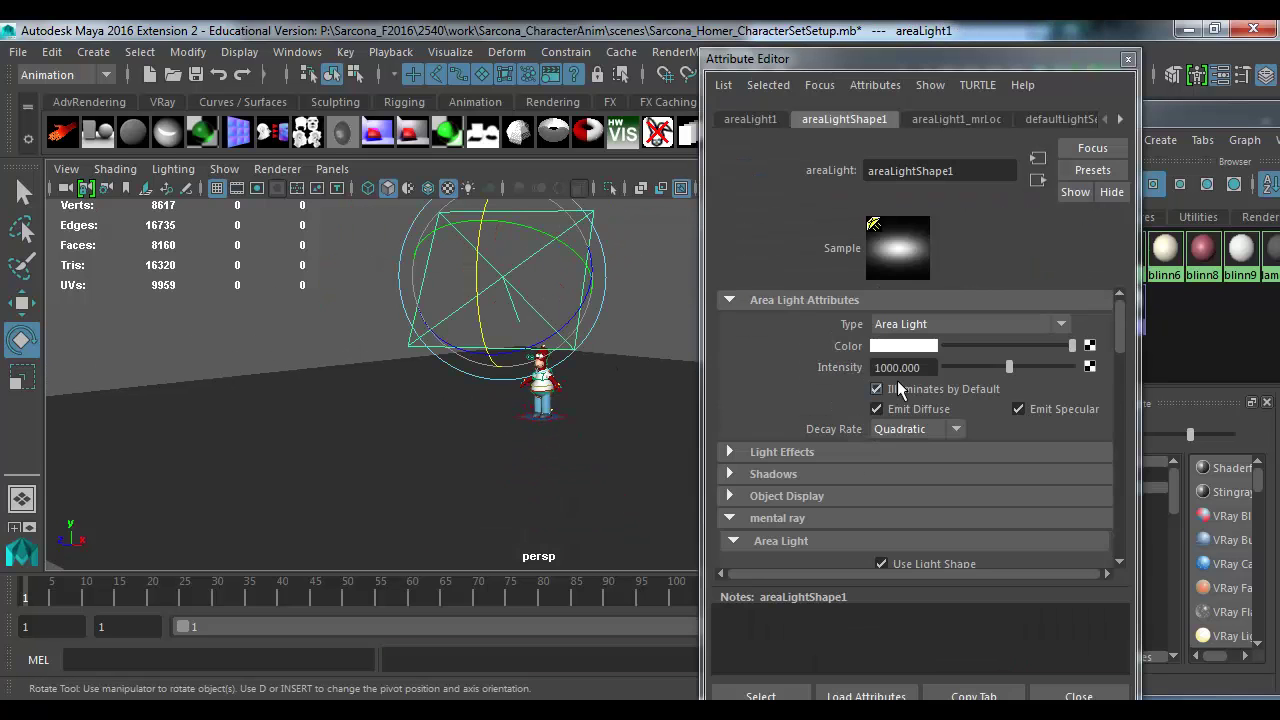
left_click(874, 368)
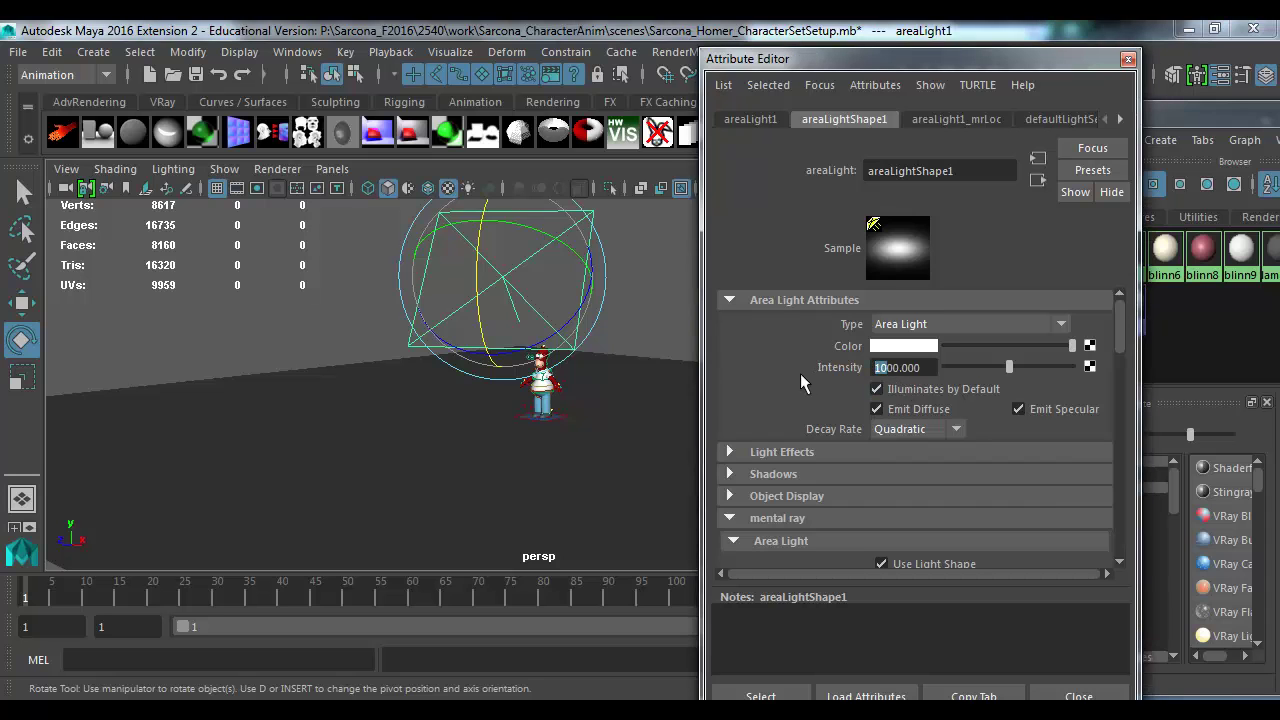
type("5")
key("Return")
Step: Frame the character in the perspective view and test-render it with mental ray
right_click_drag(466, 409, 1018, 408, "alt")
right_click_drag(602, 383, 660, 380, "alt")
left_click_drag(839, 66, 238, 58)
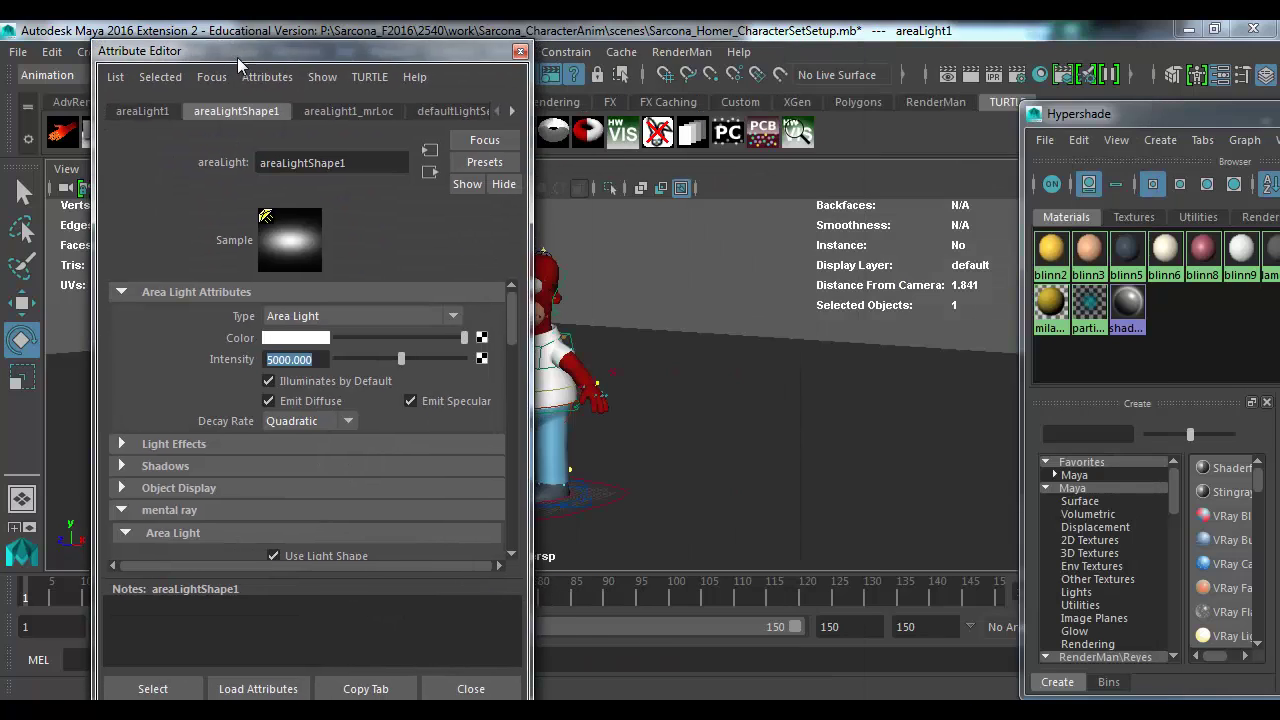
left_click(973, 76)
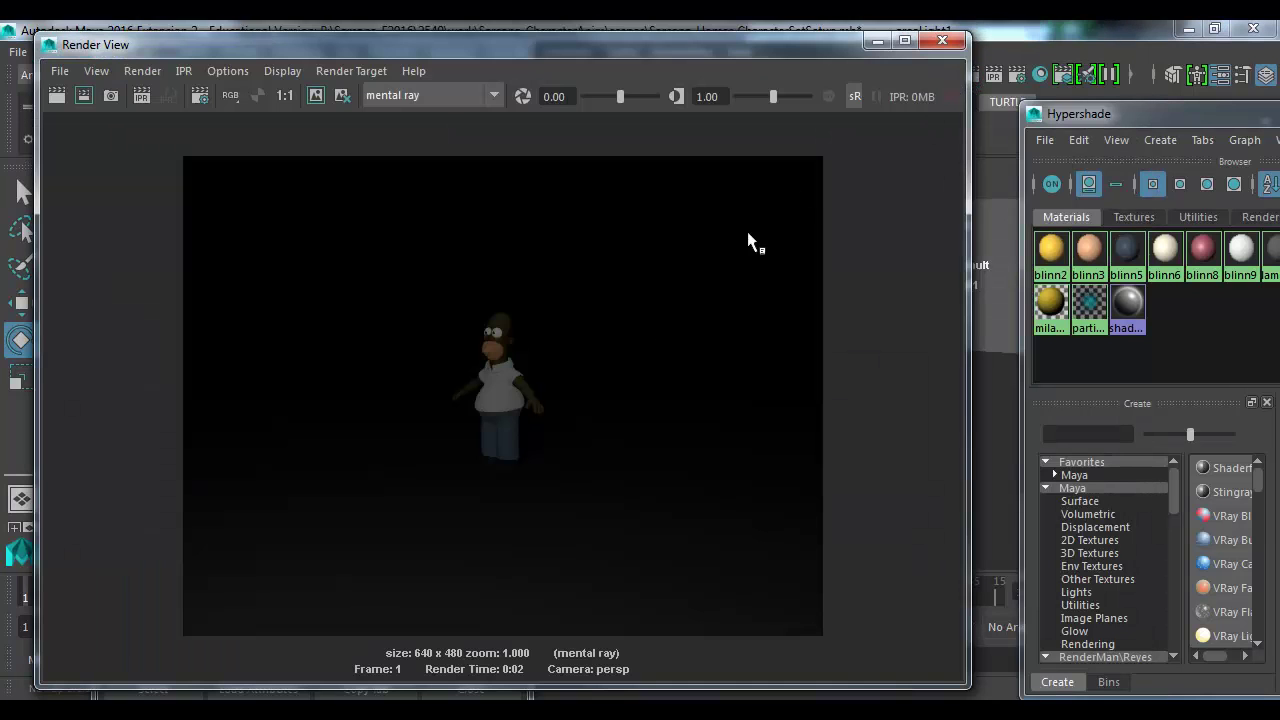
left_click(940, 42)
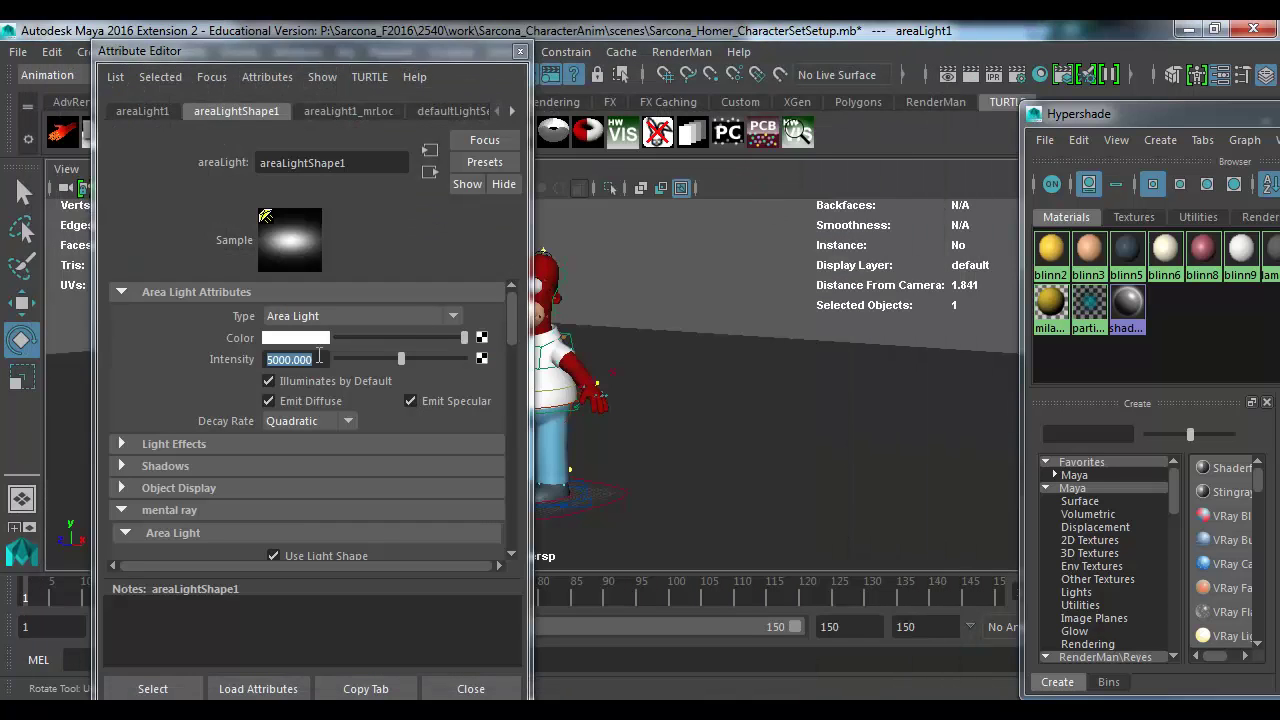
Step: Set the area light's intensity to 50000 and check the result in a test render
left_click(272, 362)
type("0")
key("Return")
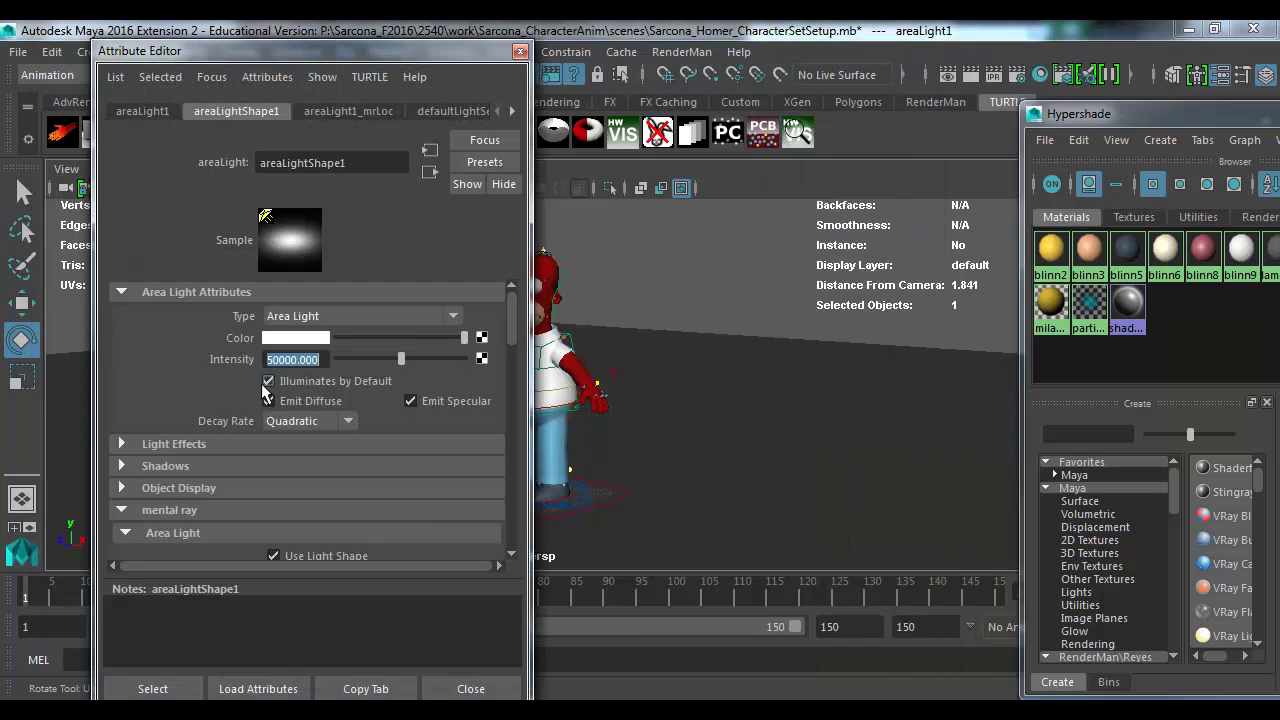
left_click(979, 66)
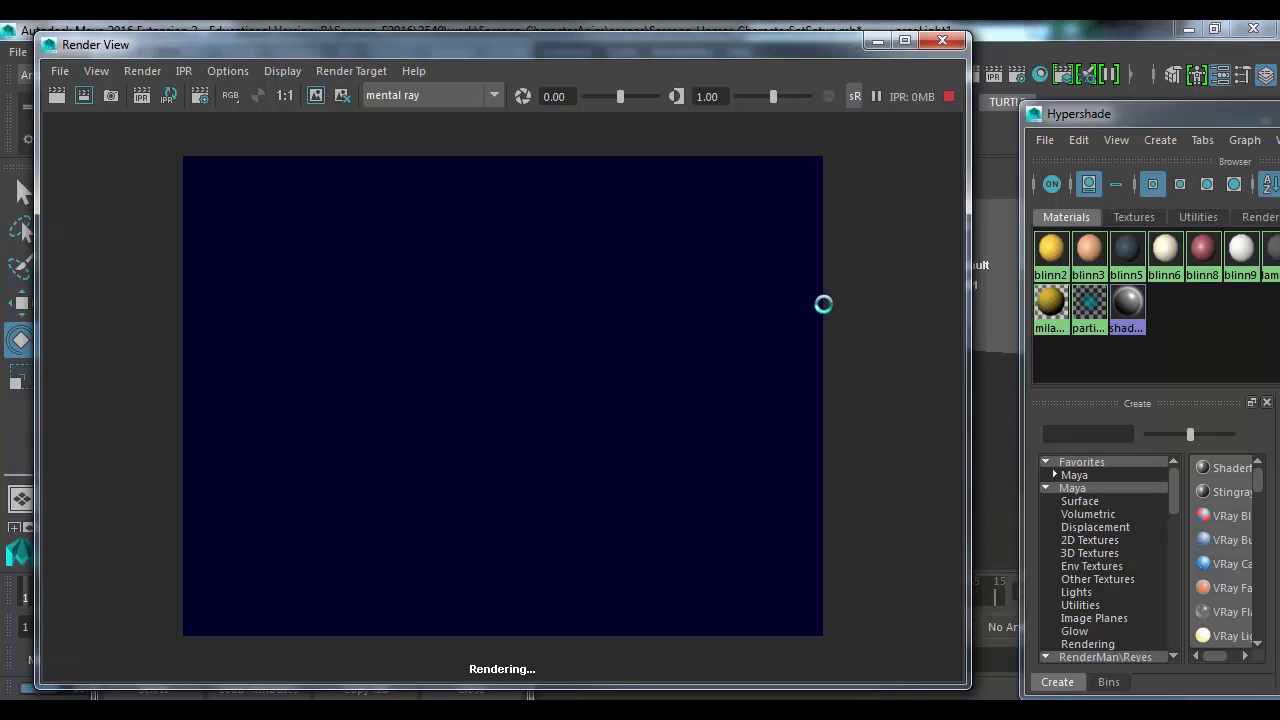
scroll(543, 394, "up", 3)
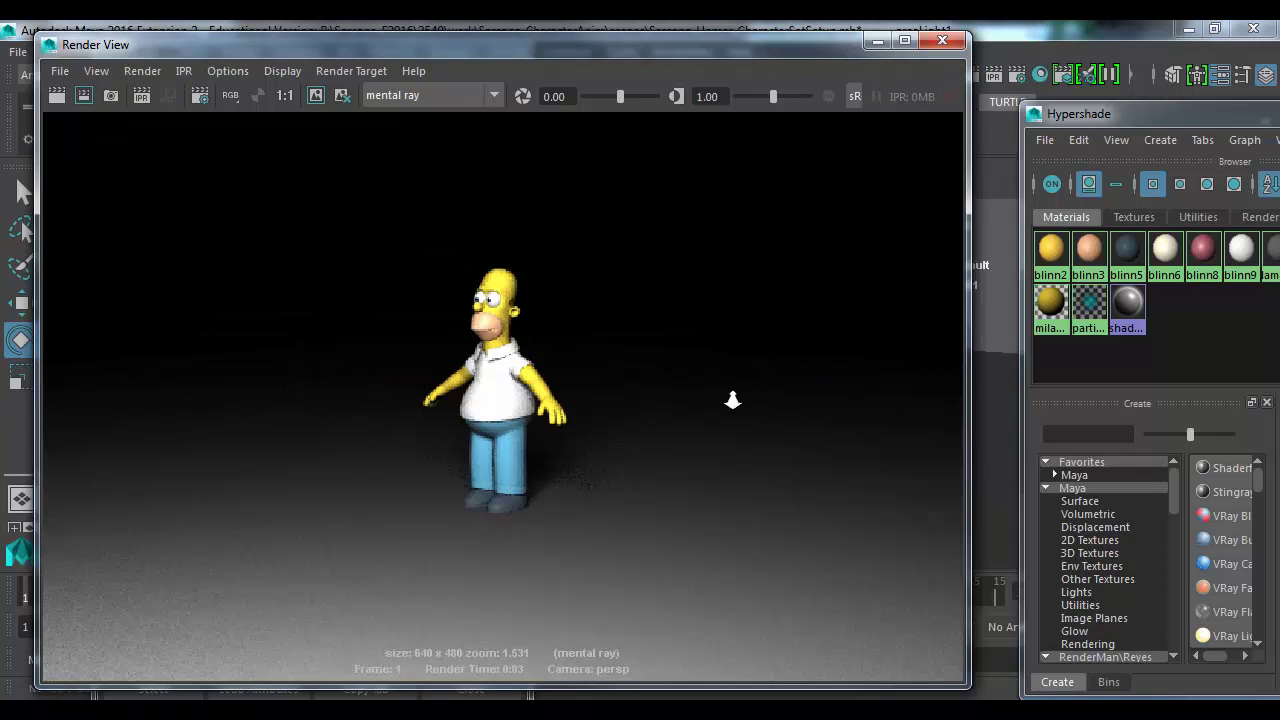
left_click(945, 42)
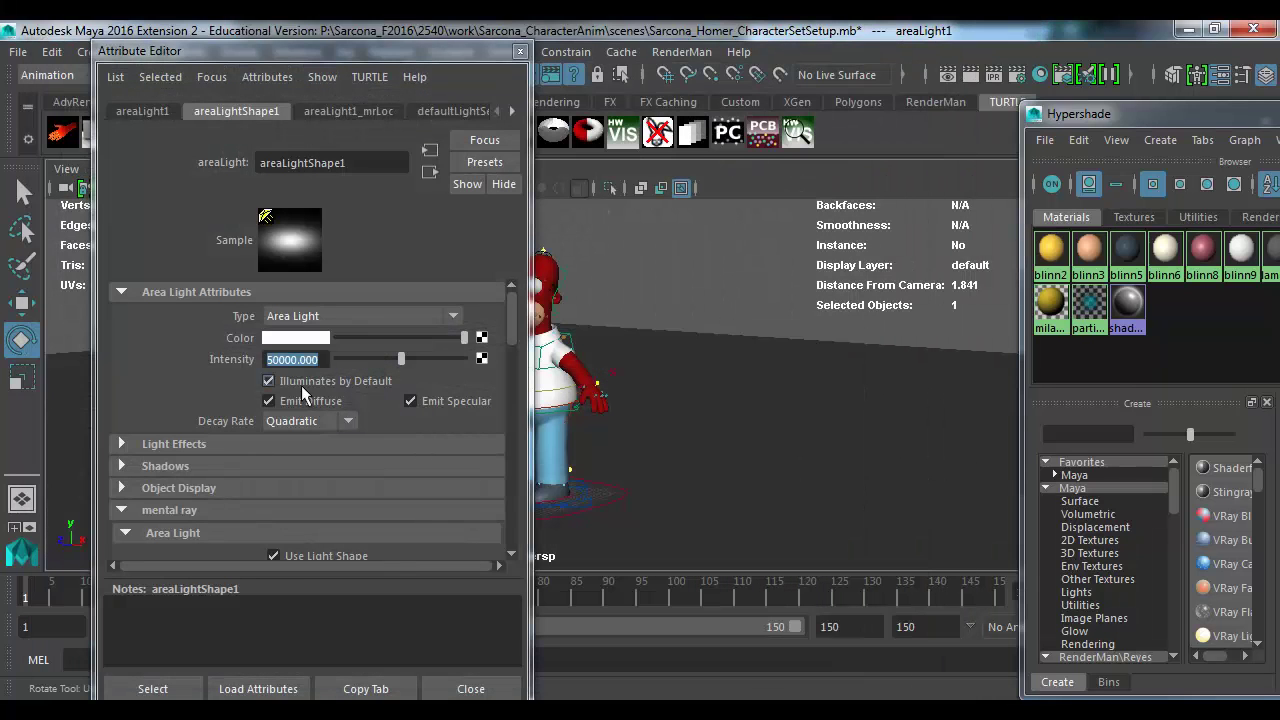
Step: Set the area light's intensity to 26000, render the view again and inspect the character up close
left_click(268, 360)
key("Delete")
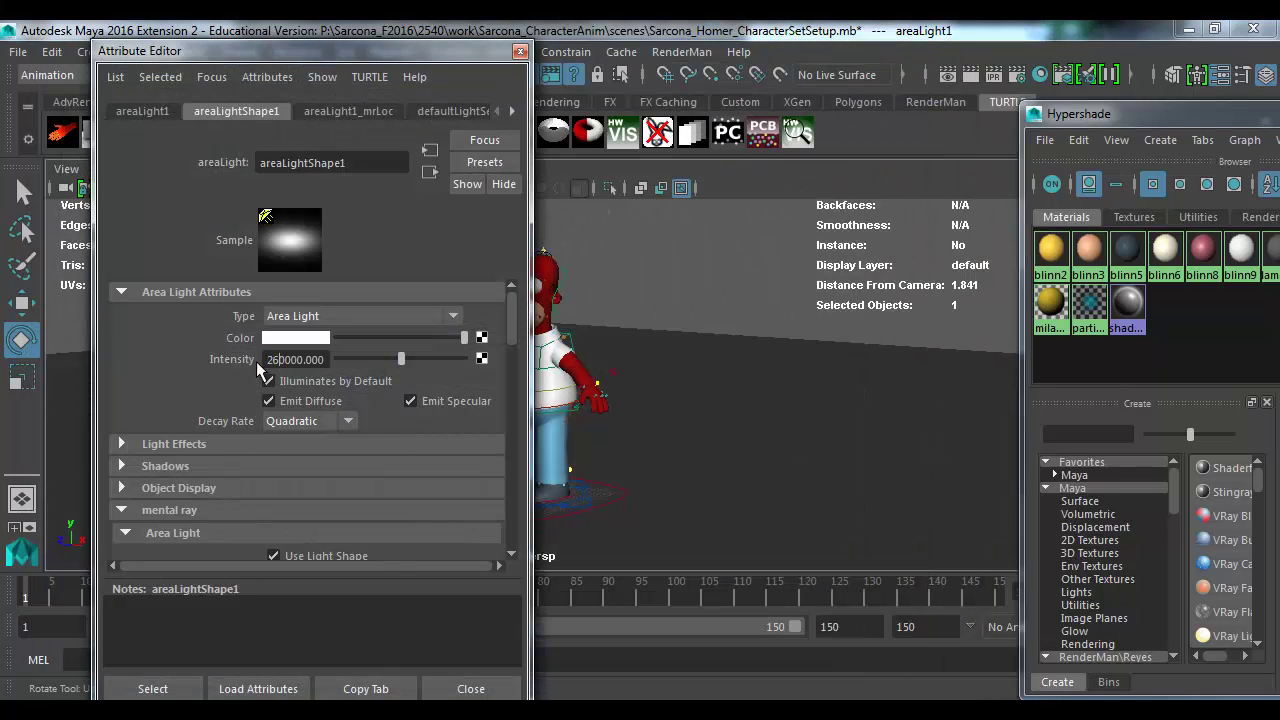
type("20")
key("Delete")
key("Return")
left_click(961, 70)
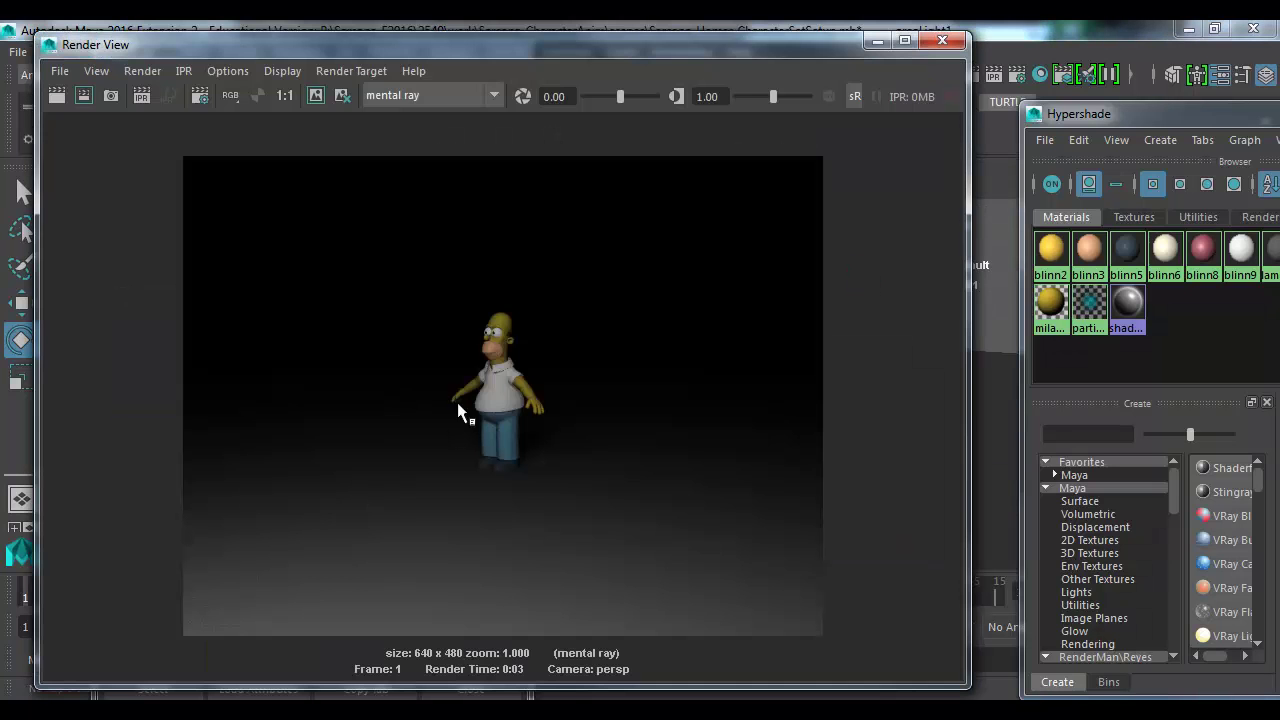
right_click_drag(461, 388, 633, 374, "alt")
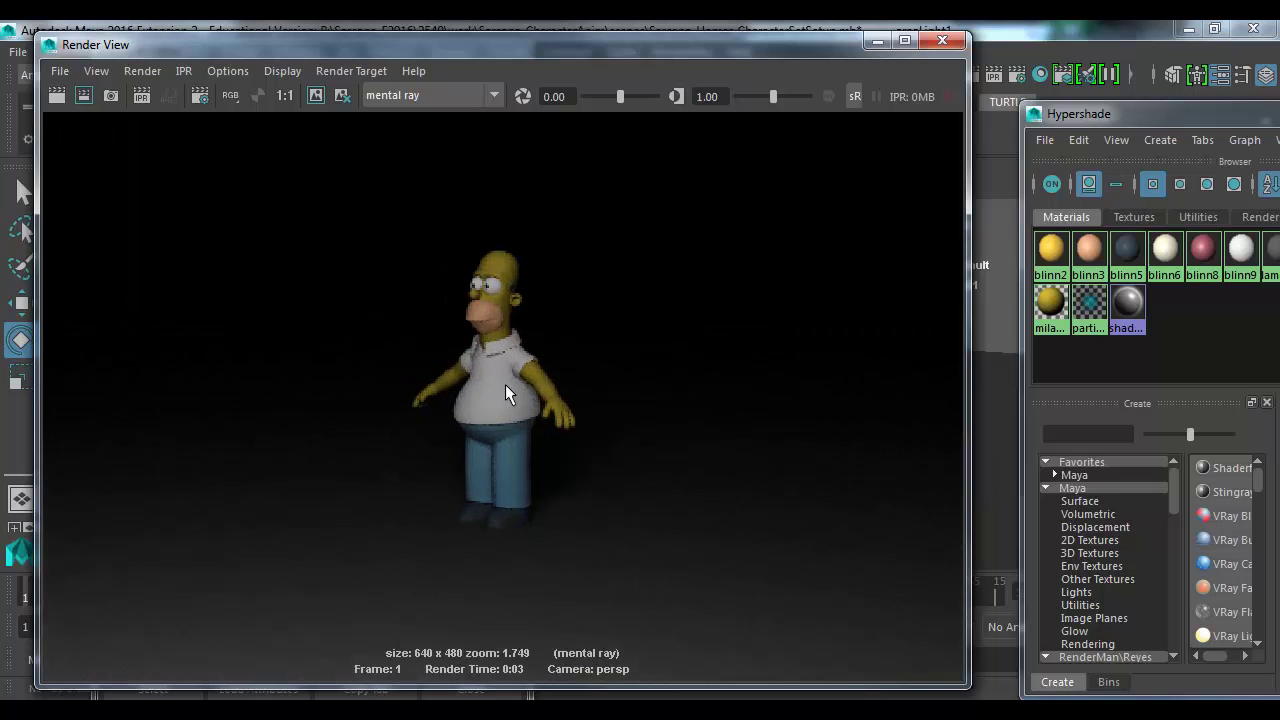
Step: Select the faces that use blinn3 and assign them a new mental ray mila_material
left_click(942, 40)
left_click_drag(1022, 114, 545, 114)
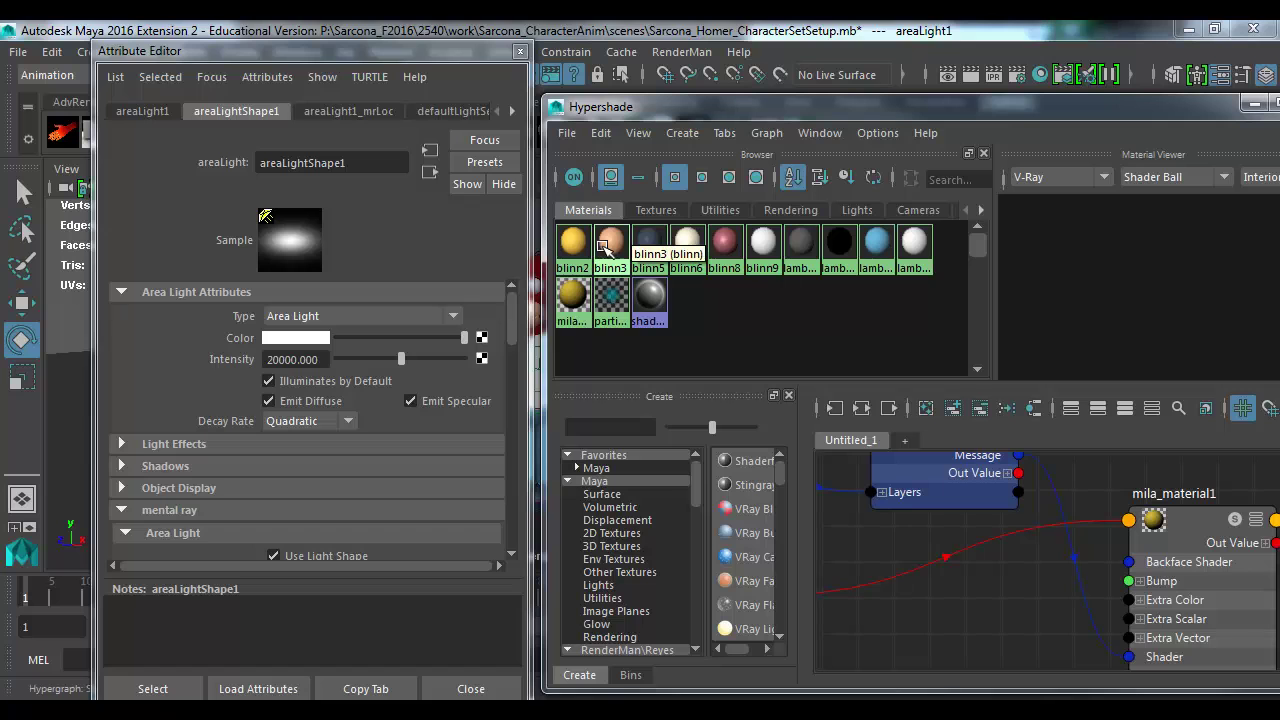
right_click(580, 242)
left_click(650, 246)
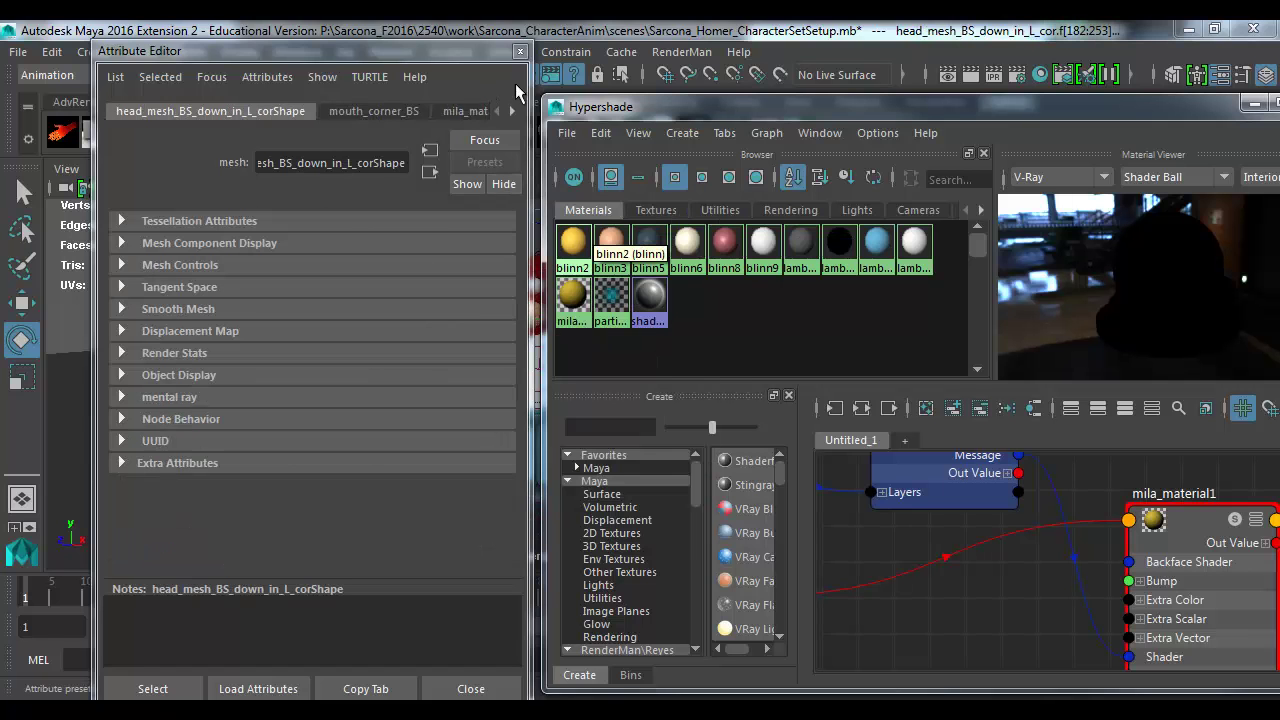
key("space")
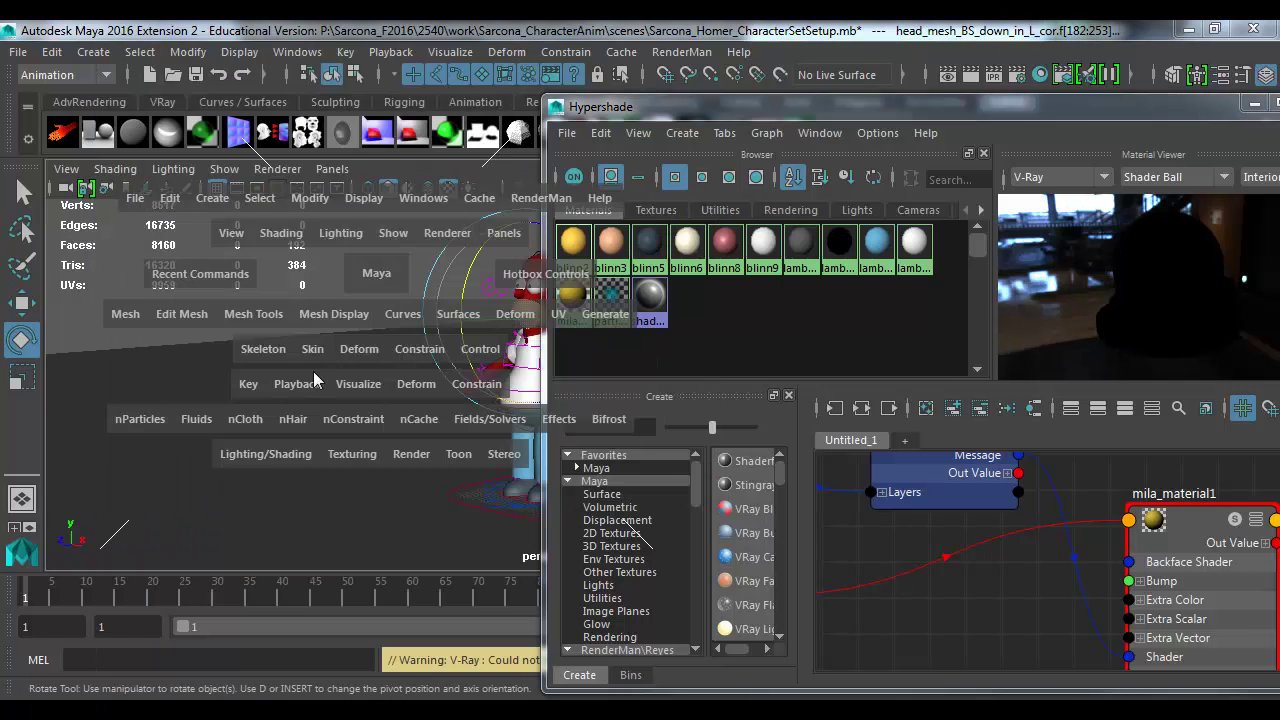
left_click(266, 455)
left_click(300, 310)
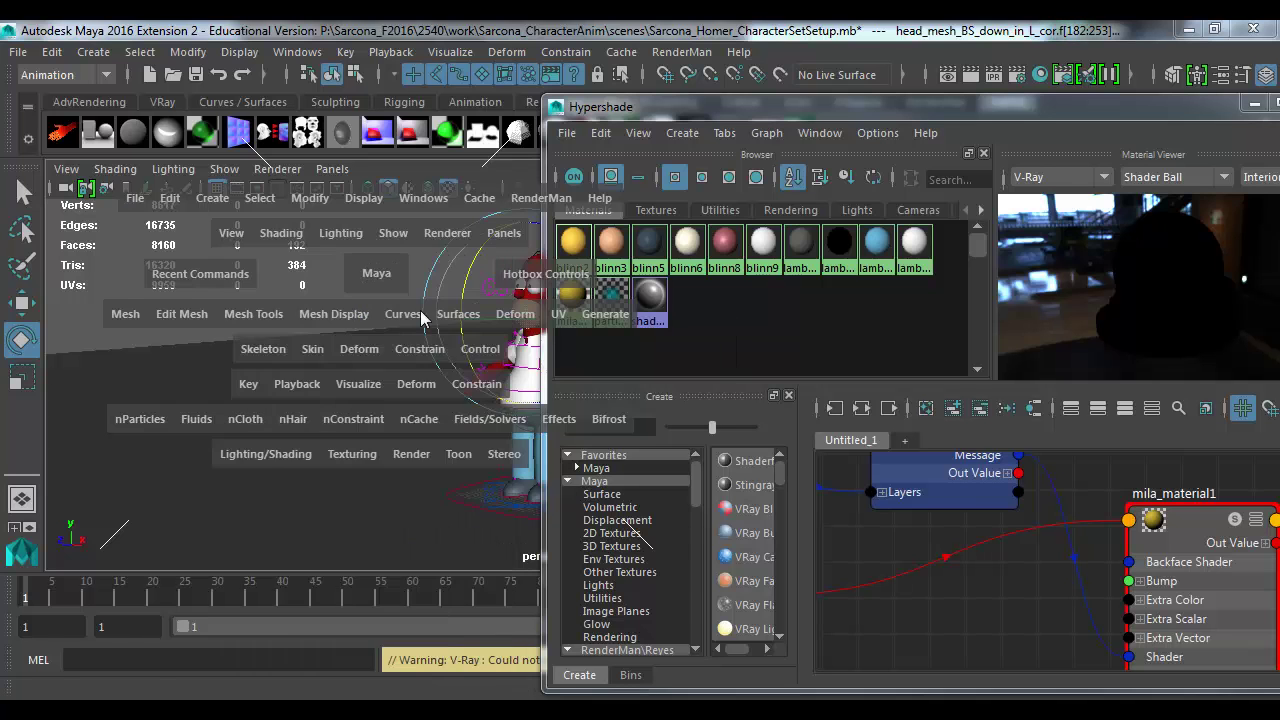
left_click(285, 330)
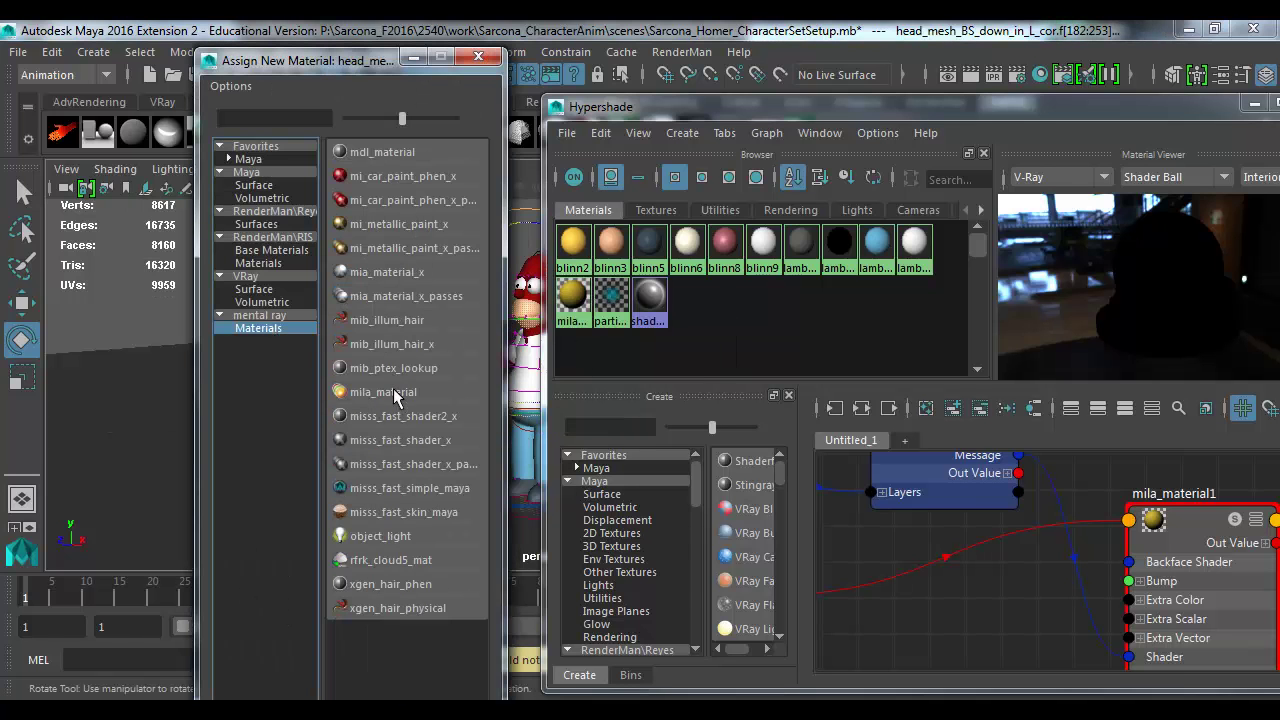
left_click(400, 400)
Step: Set the new material's diffuse base color by sampling the peach color from the blinn3 swatch
left_click(264, 111)
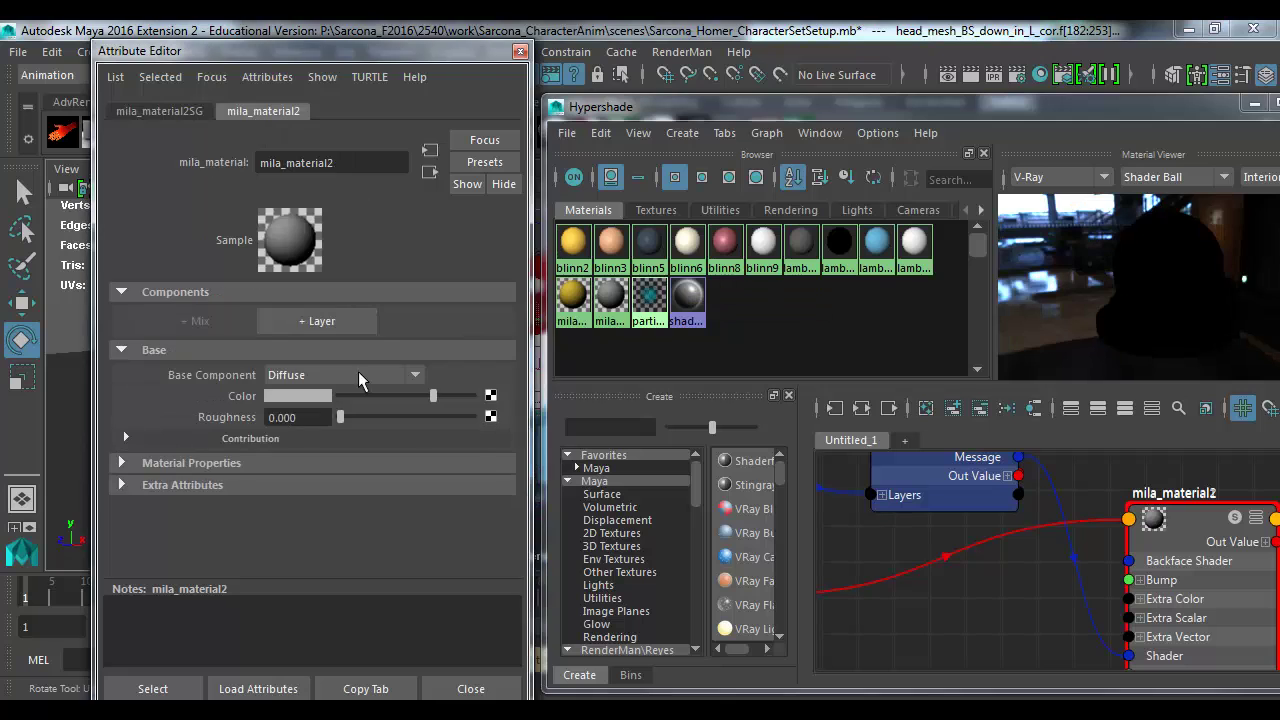
left_click(300, 396)
left_click(200, 358)
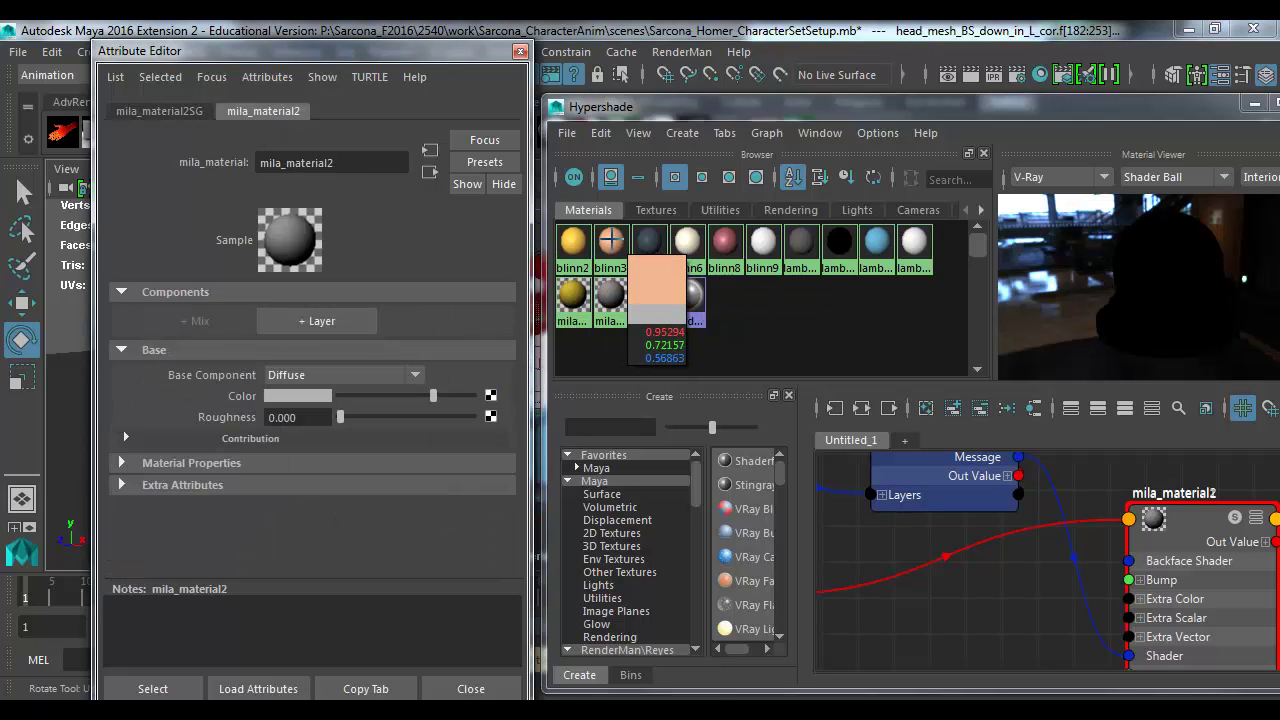
left_click(611, 242)
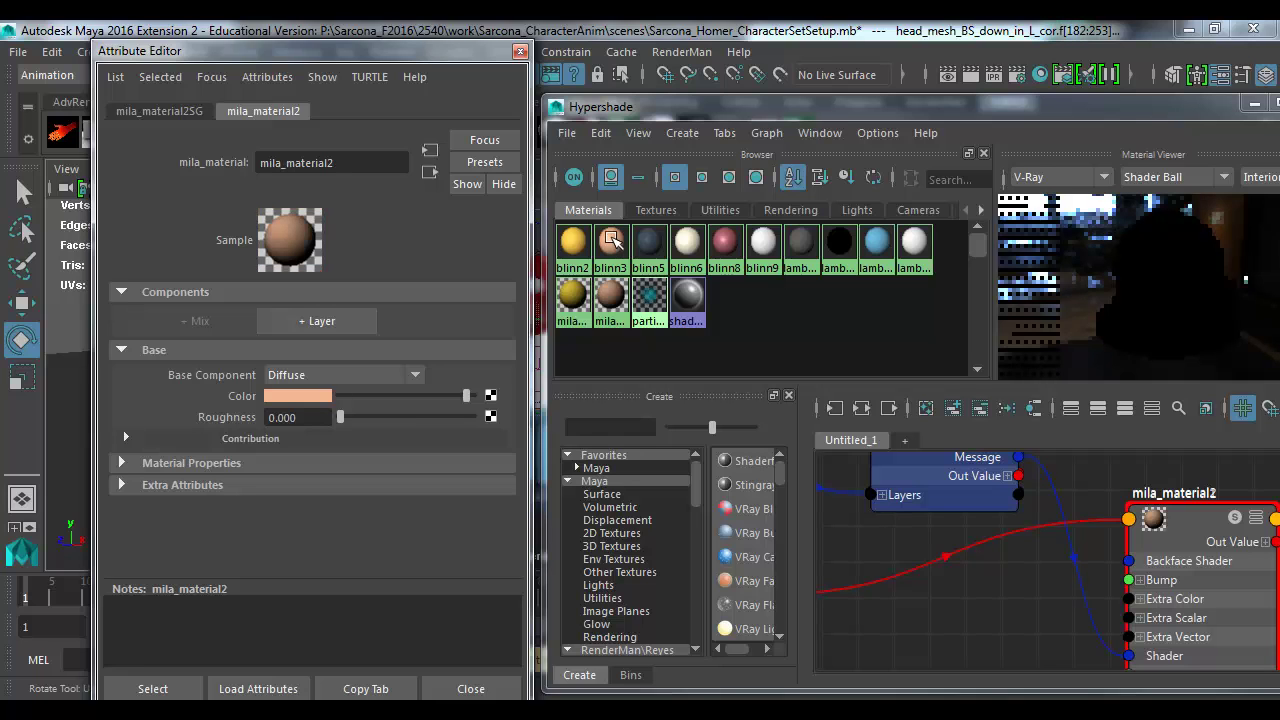
Step: Assign a new mila_material to the shoe faces using blinn5 and sample its base color from the blinn5 swatch
left_click(645, 243)
mouse_move(637, 243)
right_mouse_down()
mouse_move(700, 250)
mouse_move(646, 246)
right_mouse_up()
right_click(651, 249)
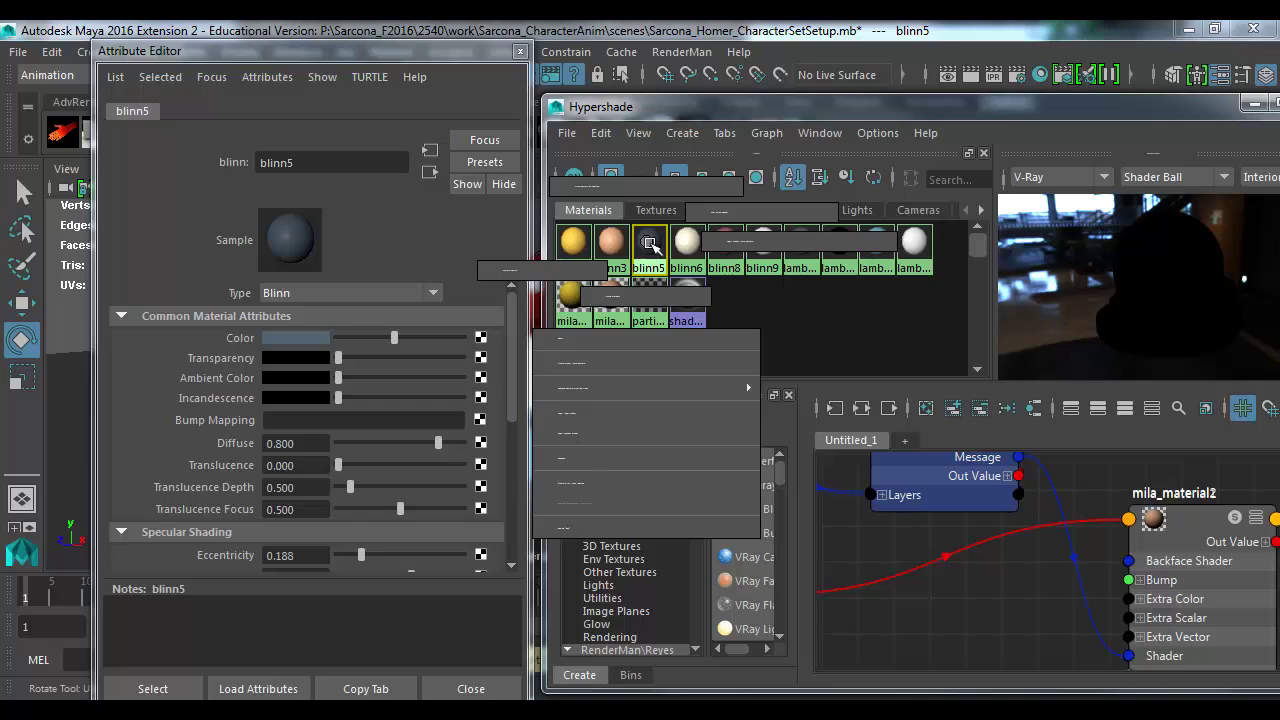
left_click(580, 362)
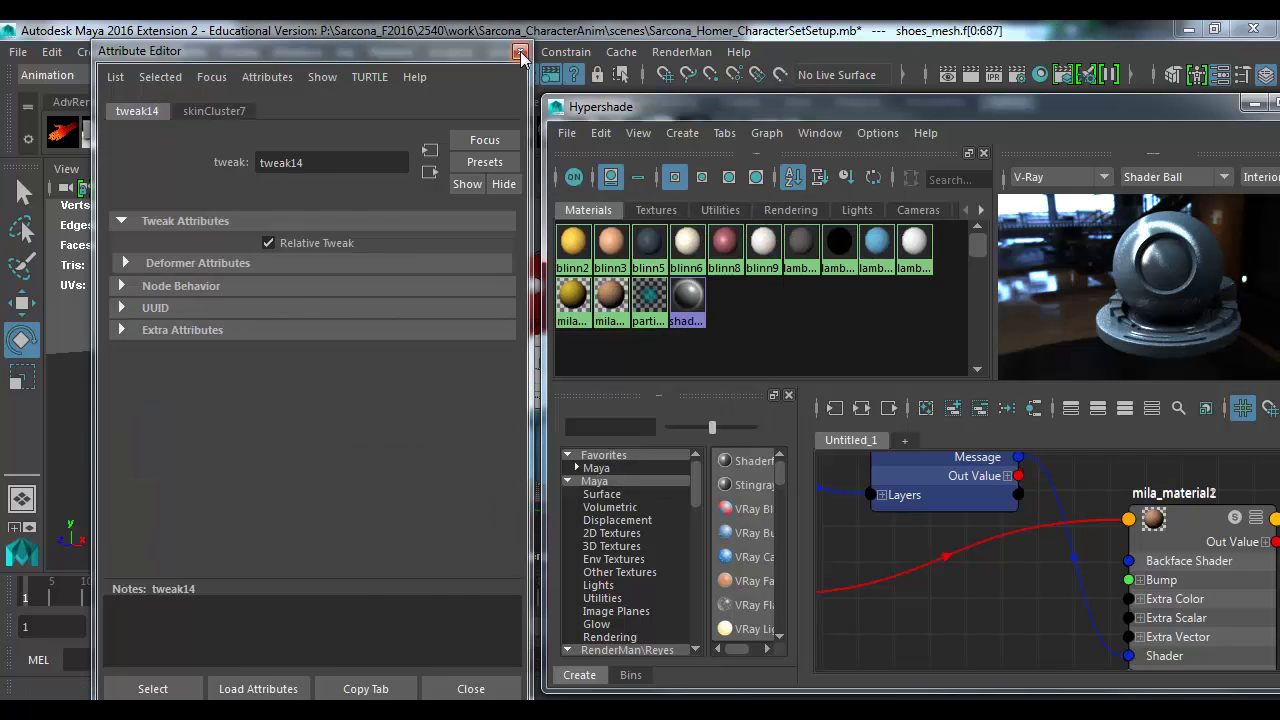
left_click(520, 52)
key("space")
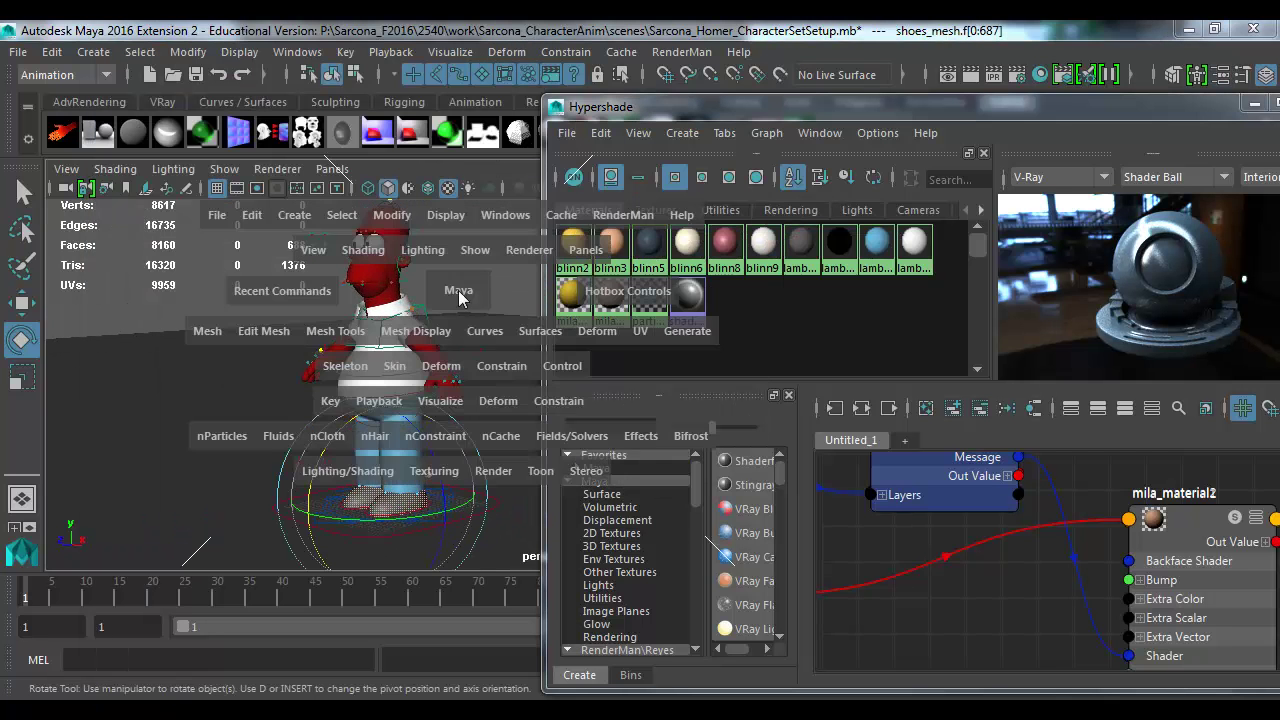
left_click_drag(357, 470, 507, 307)
left_click(258, 328)
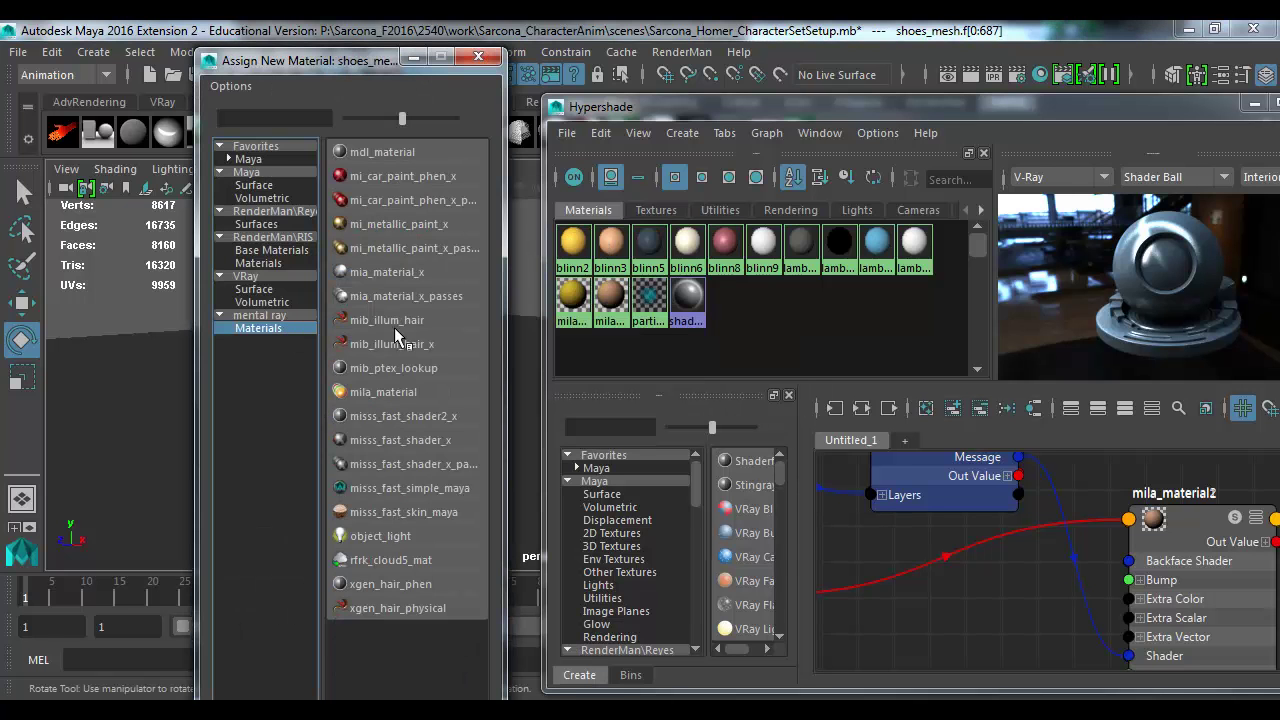
left_click(383, 392)
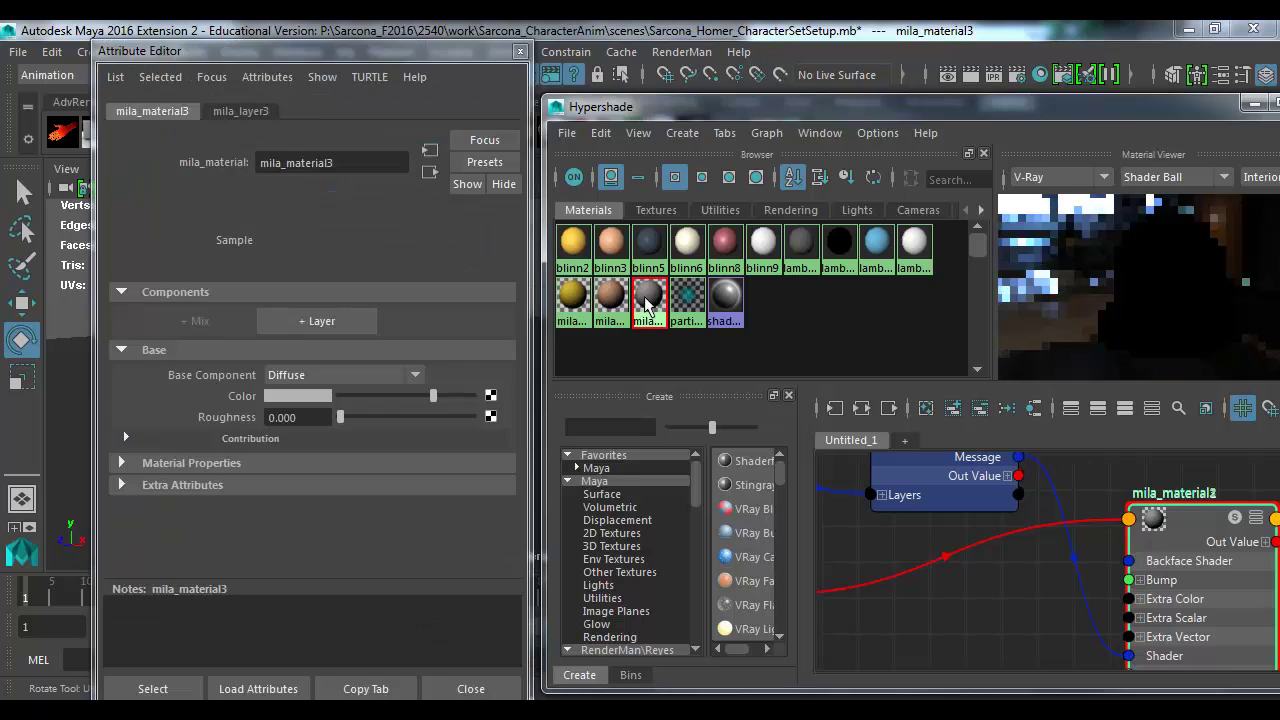
left_click(318, 395)
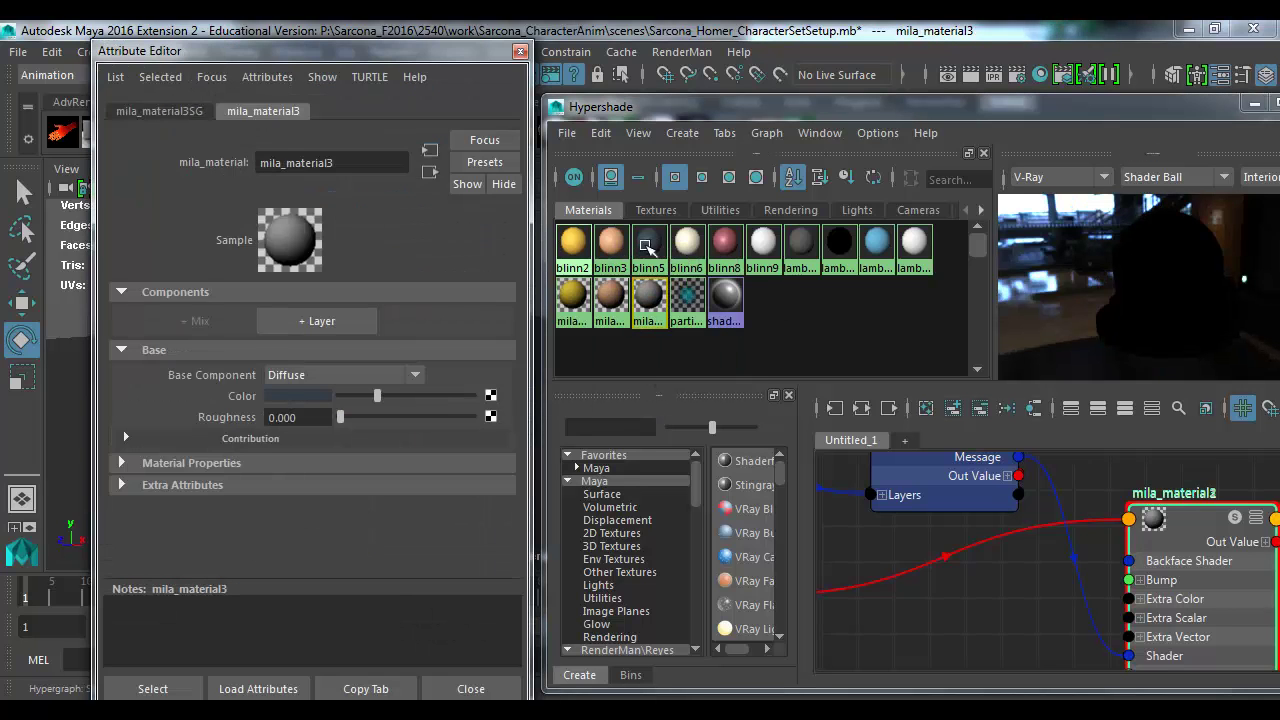
key("ctrl+a")
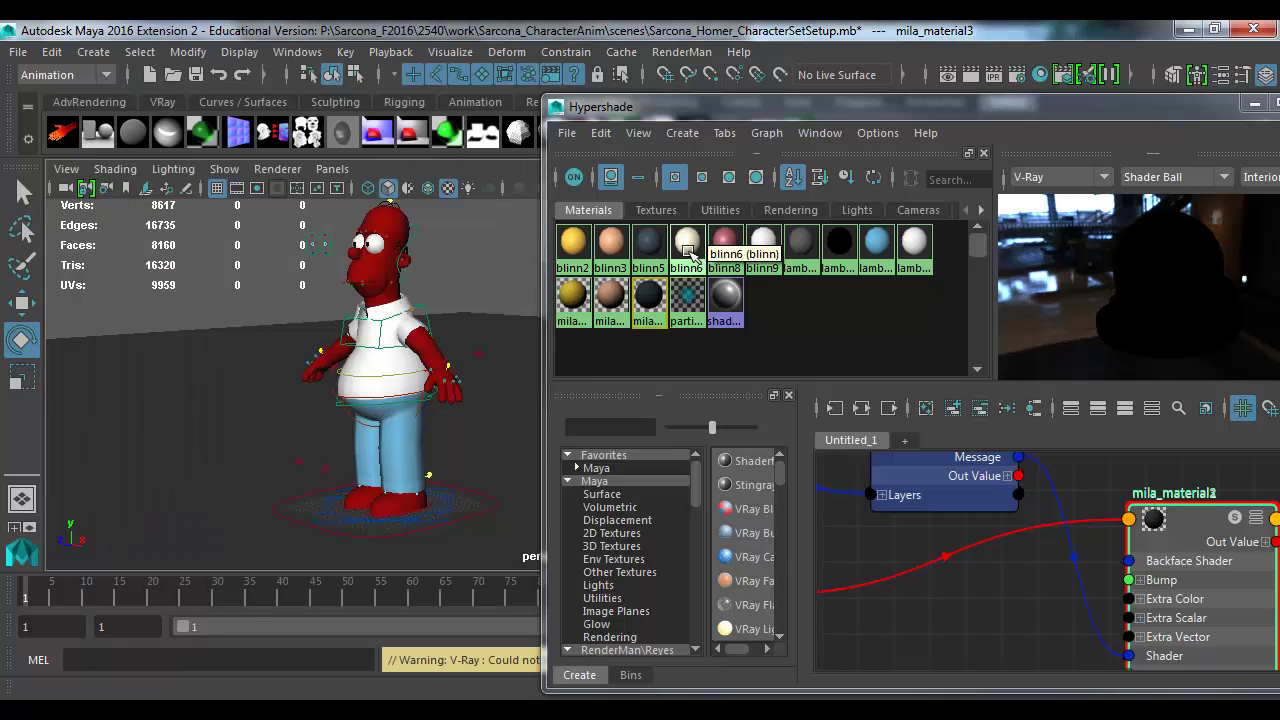
Step: Add mila_material to the favorites and assign a new one to the teeth faces that use blinn6
right_click(690, 258)
left_click(510, 275)
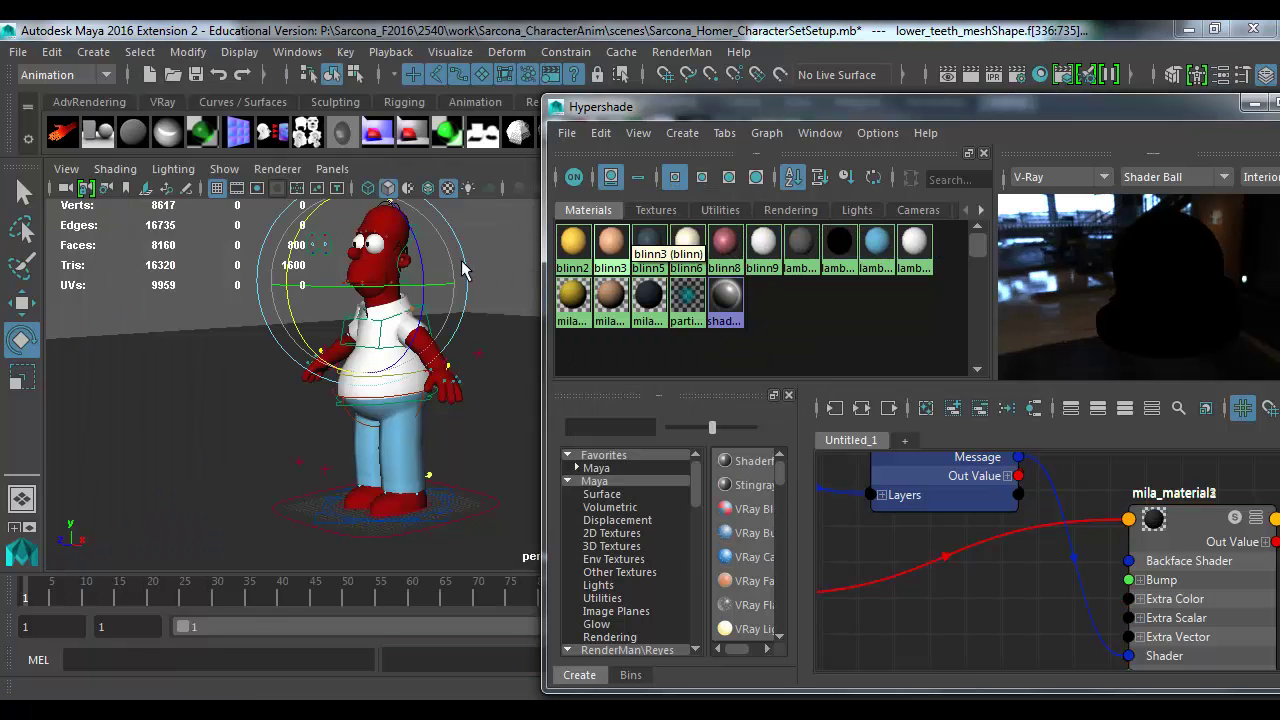
key("ctrl+a")
key("ctrl+a")
key("space")
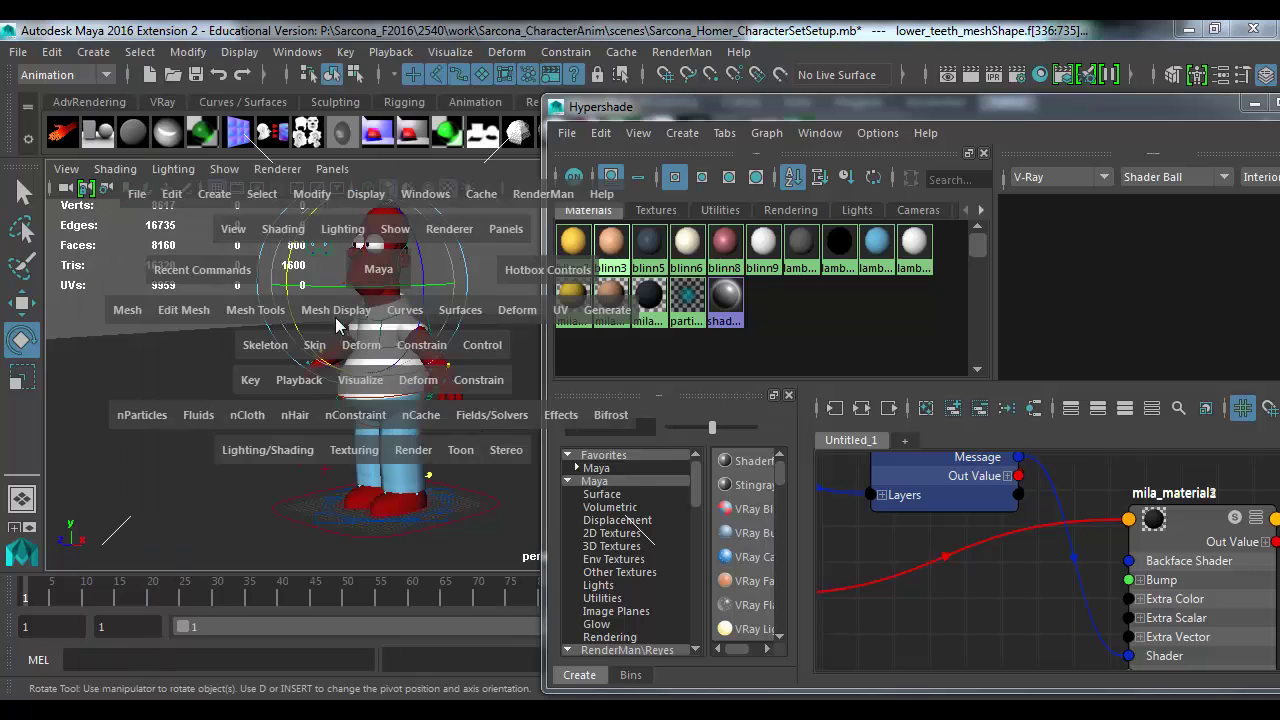
right_click_drag(270, 447, 400, 309)
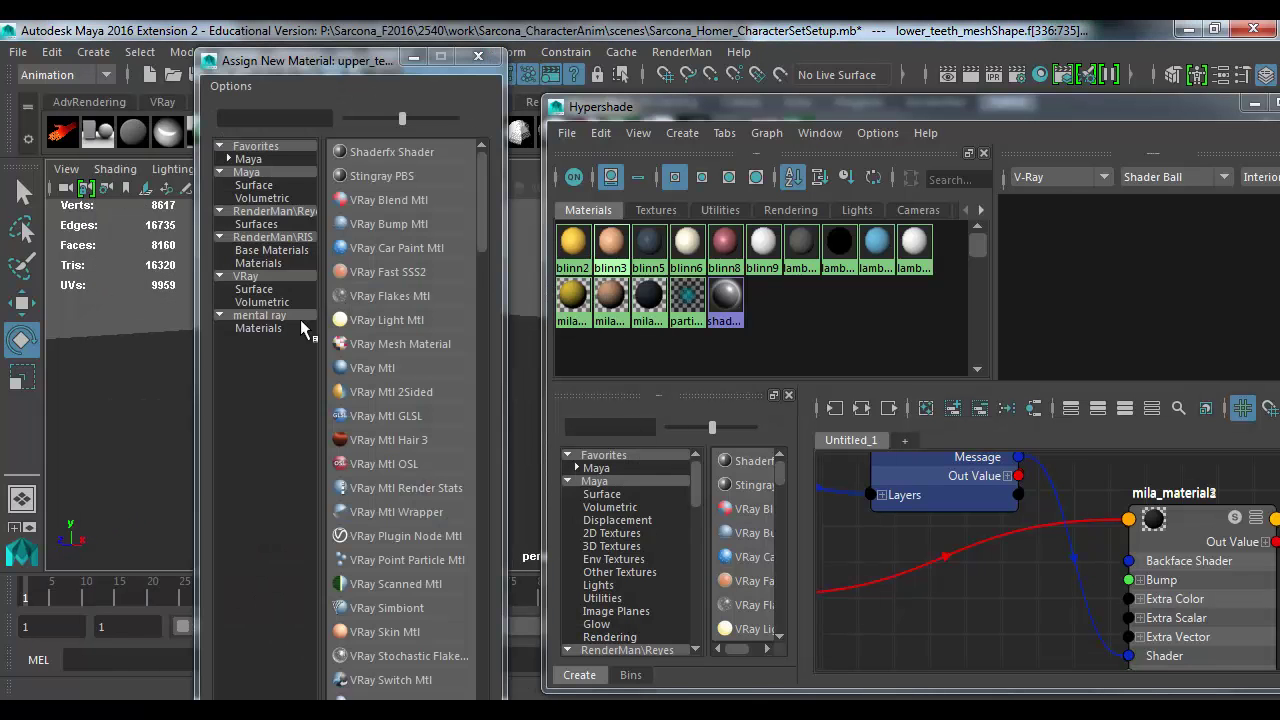
right_click(368, 392)
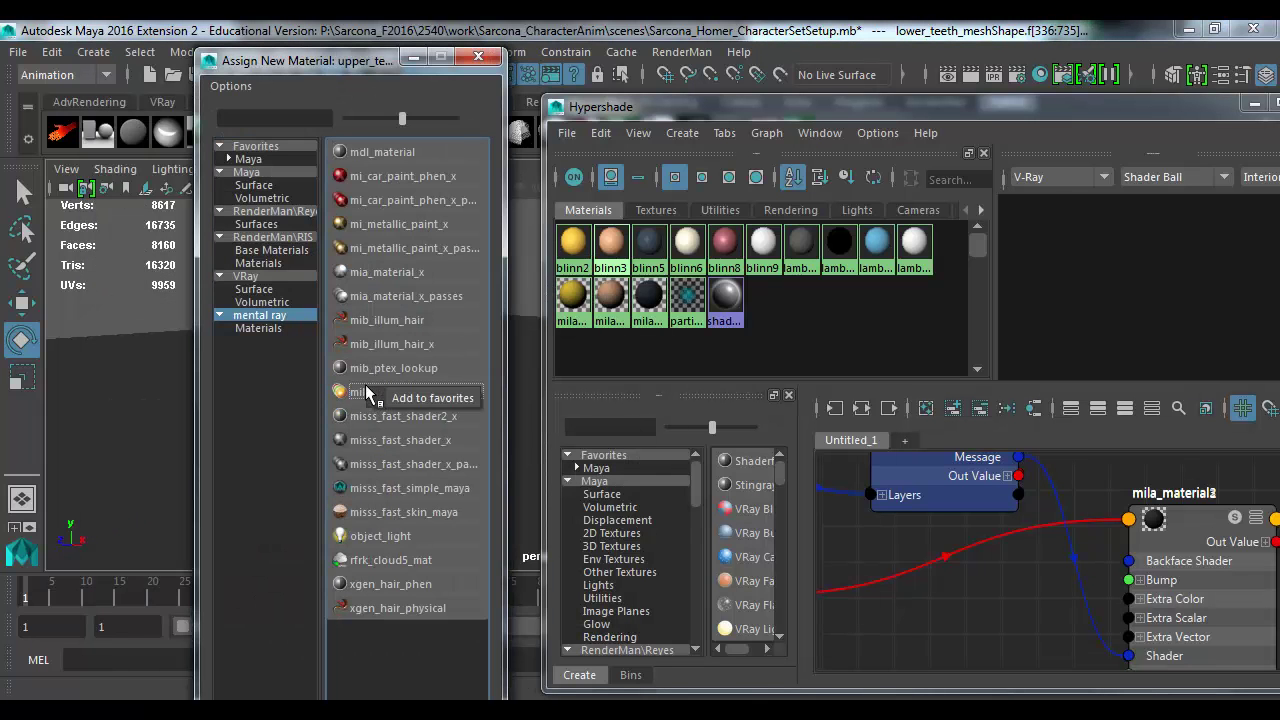
left_click(428, 391)
left_click(262, 172)
left_click(376, 152)
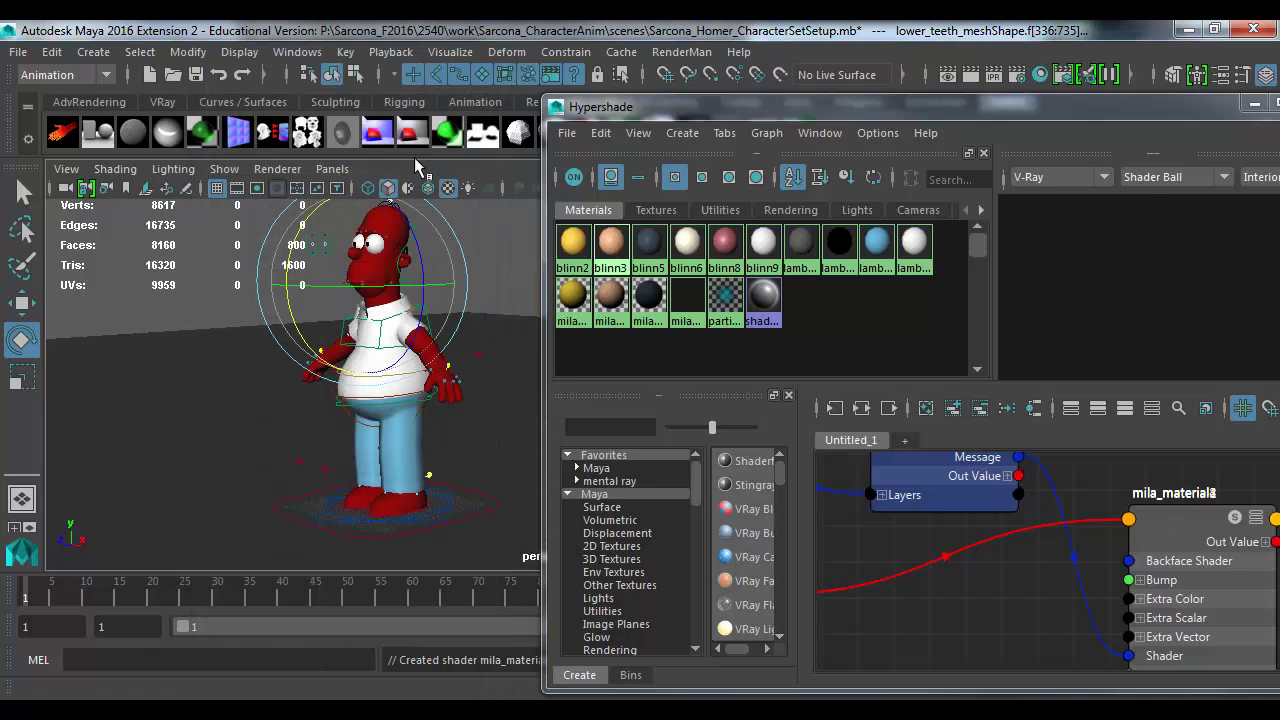
Step: Set the teeth material's diffuse base color by sampling the cream color from the blinn6 swatch
double_click(686, 300)
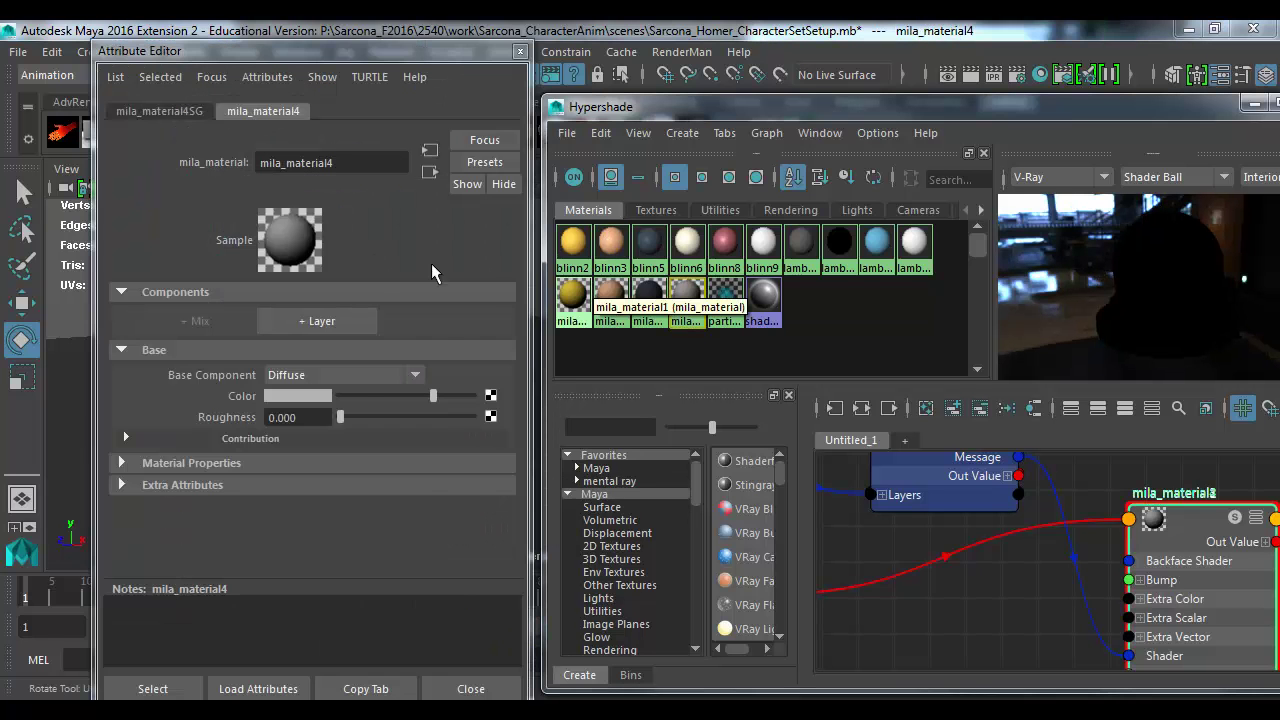
left_click(328, 398)
left_click(209, 324)
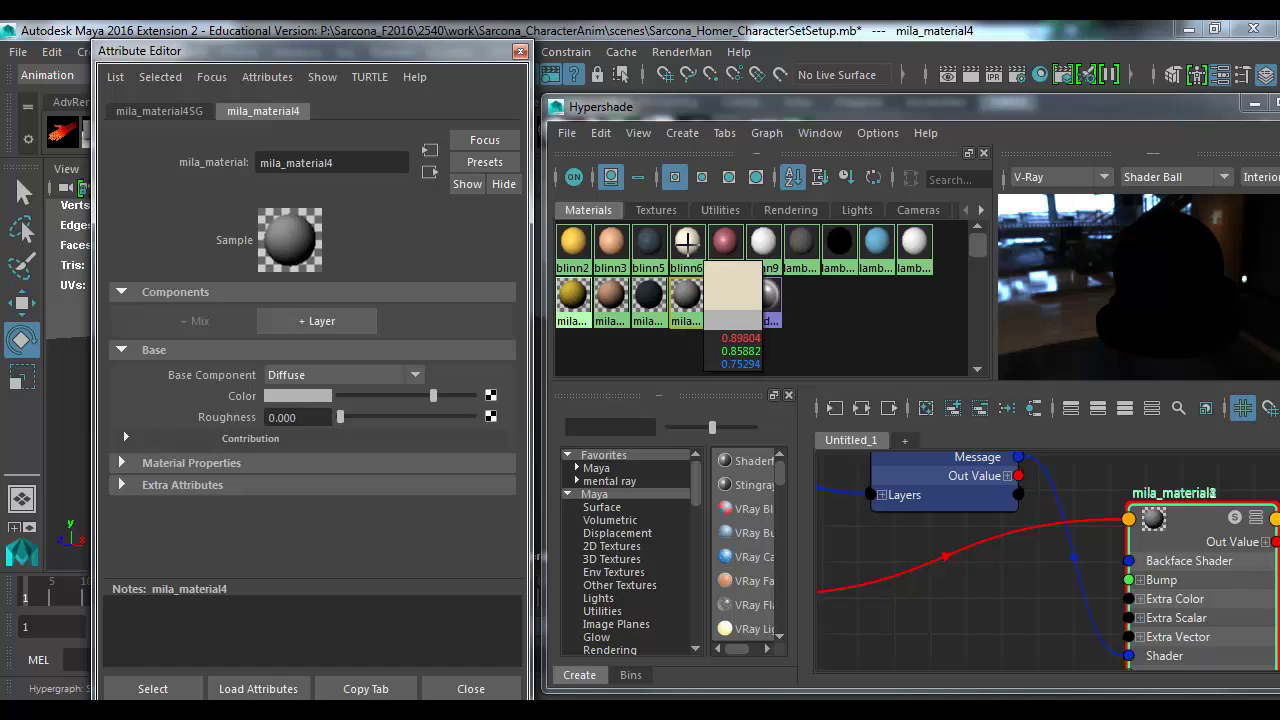
left_click(705, 238)
Step: Select the faces that use blinn8 and assign them a new mila_material from the favorites
left_click(718, 236)
right_click_drag(736, 248, 776, 249)
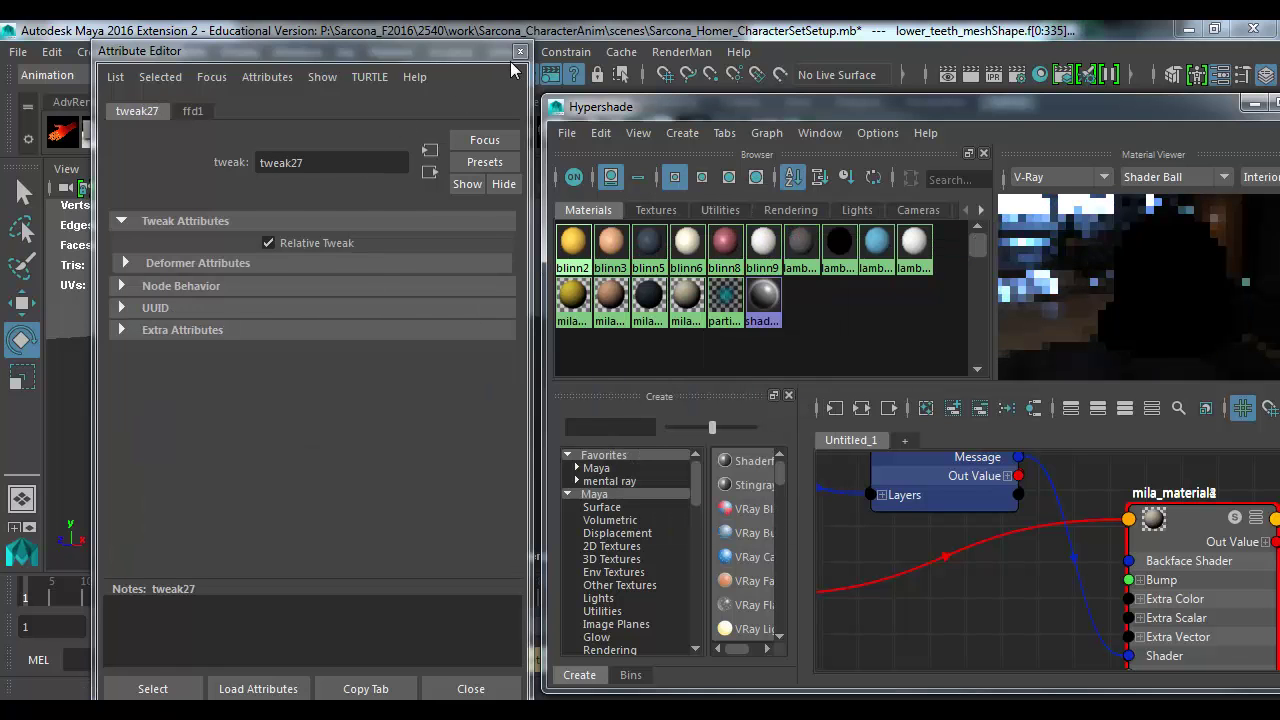
key("ctrl+a")
key("space")
left_click(248, 487)
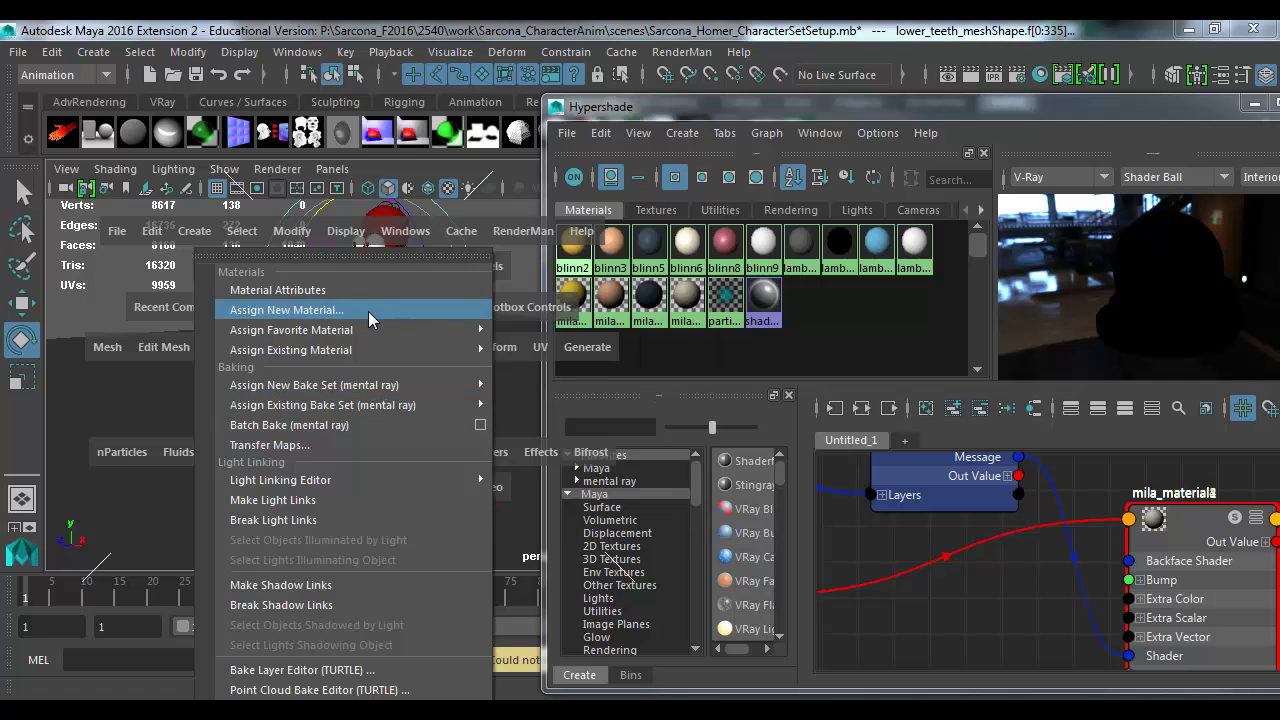
mouse_move(368, 330)
left_click(550, 500)
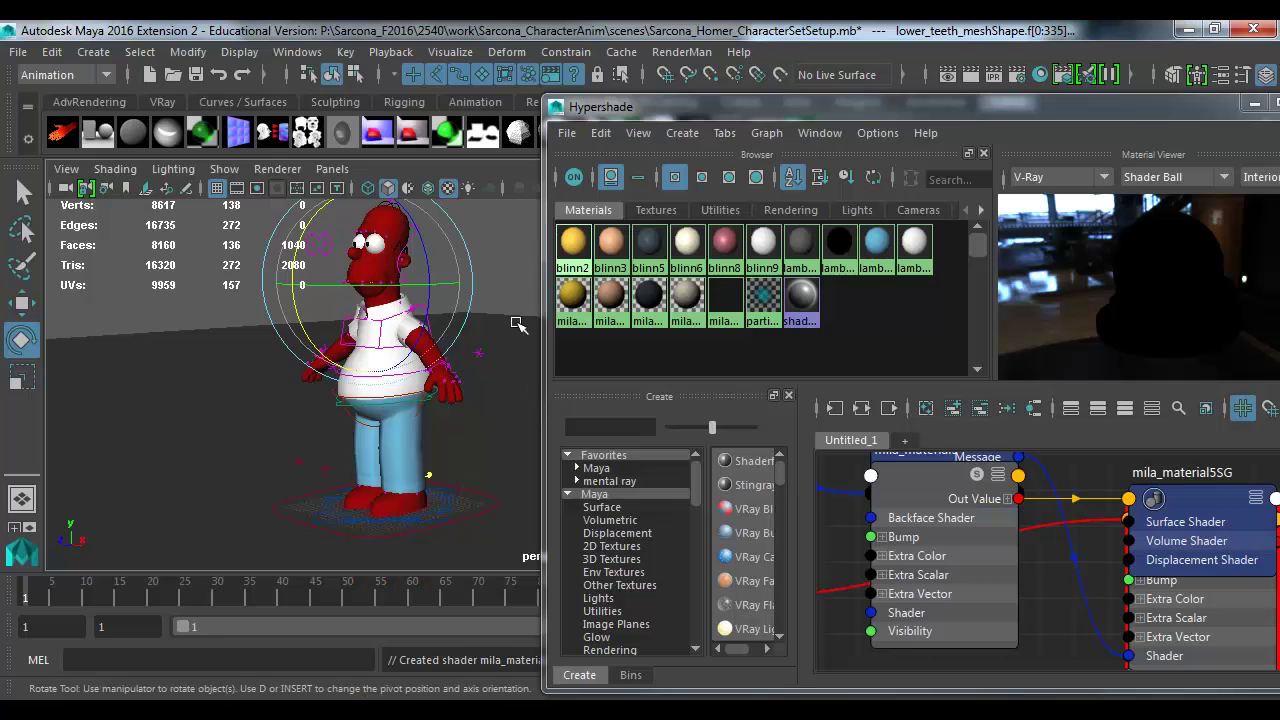
Step: Set the new material's diffuse base color by sampling the dusky pink from the blinn8 swatch
left_click(298, 397)
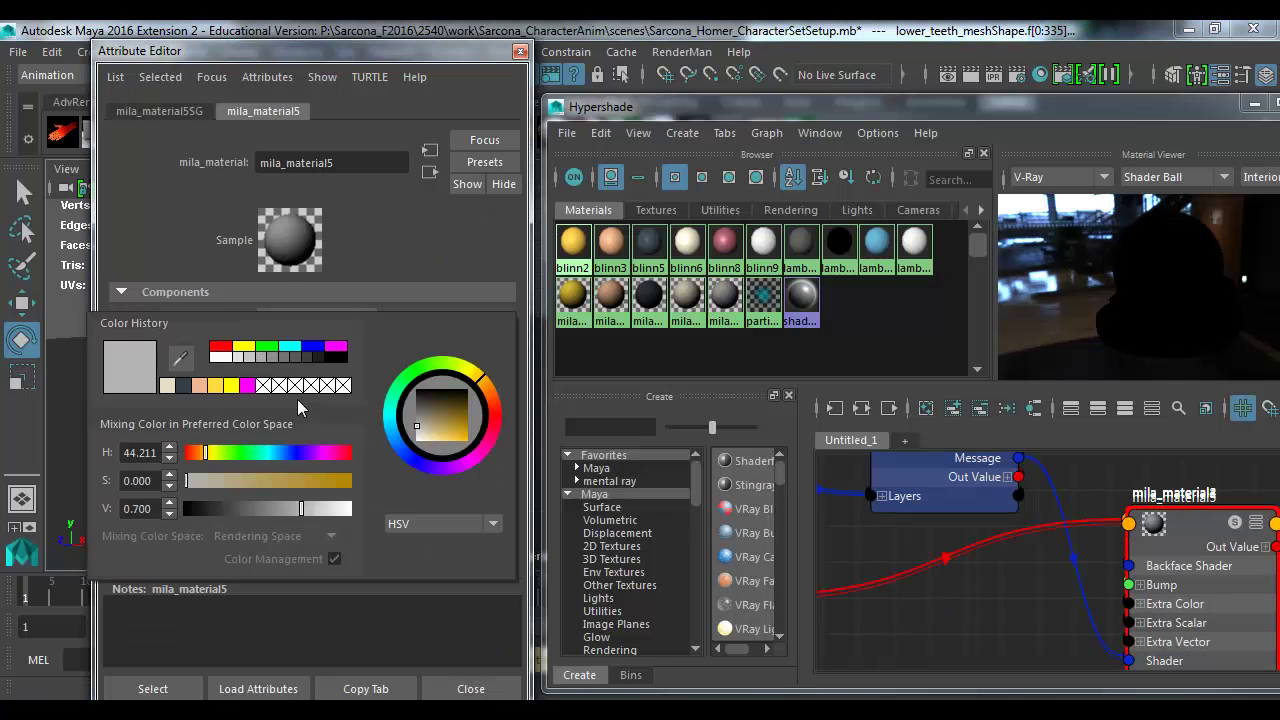
left_click(181, 360)
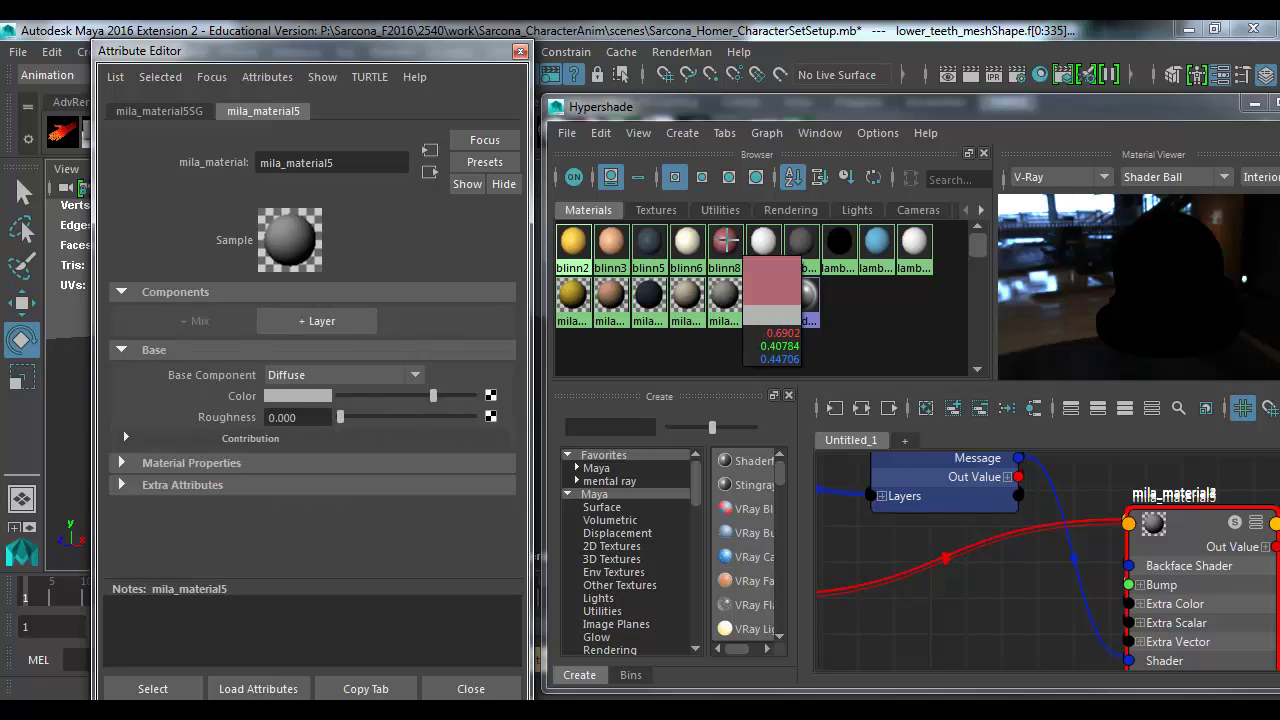
left_click(727, 243)
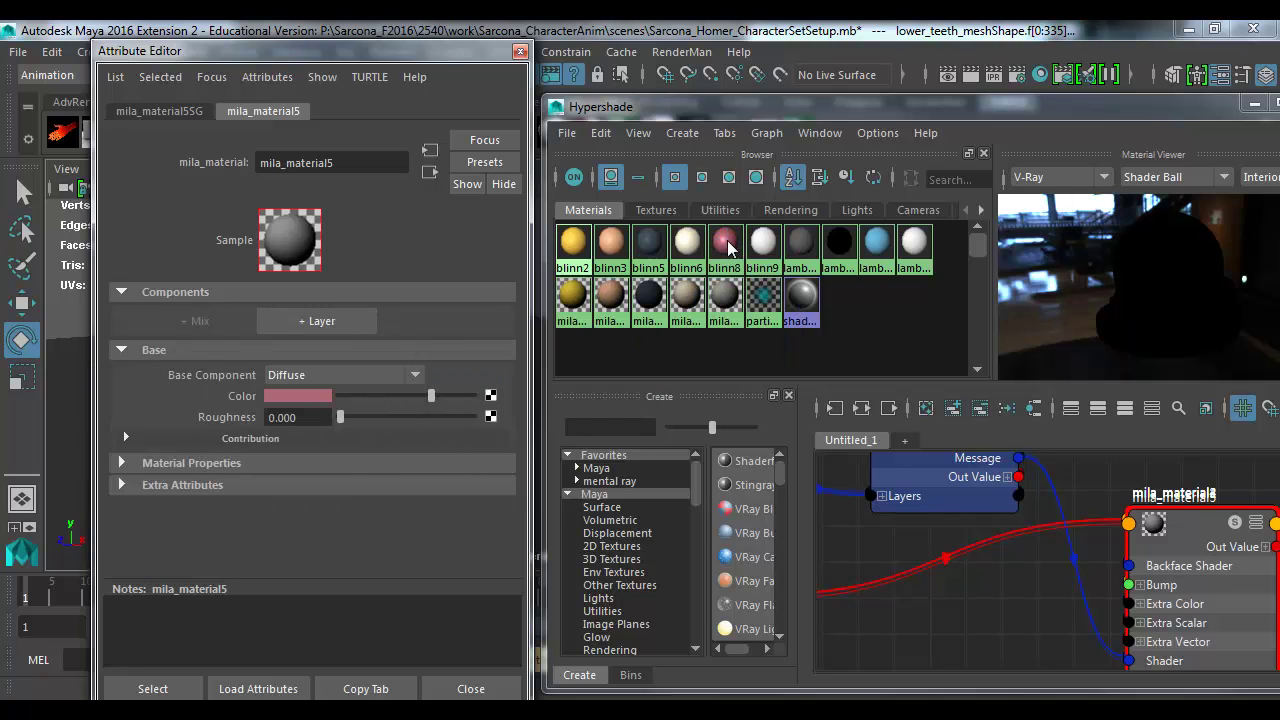
left_click(519, 51)
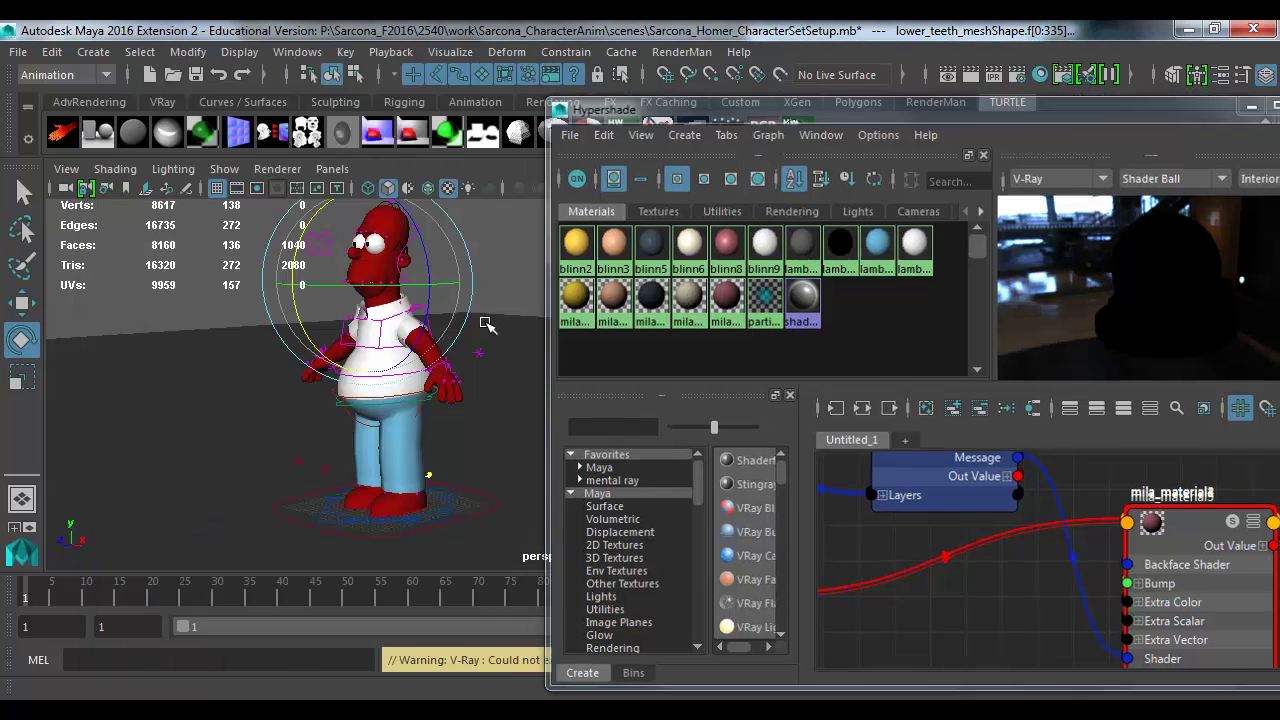
Step: Frame the character in the perspective view and test-render it with the new materials
middle_click_drag(486, 323, 614, 357, "alt")
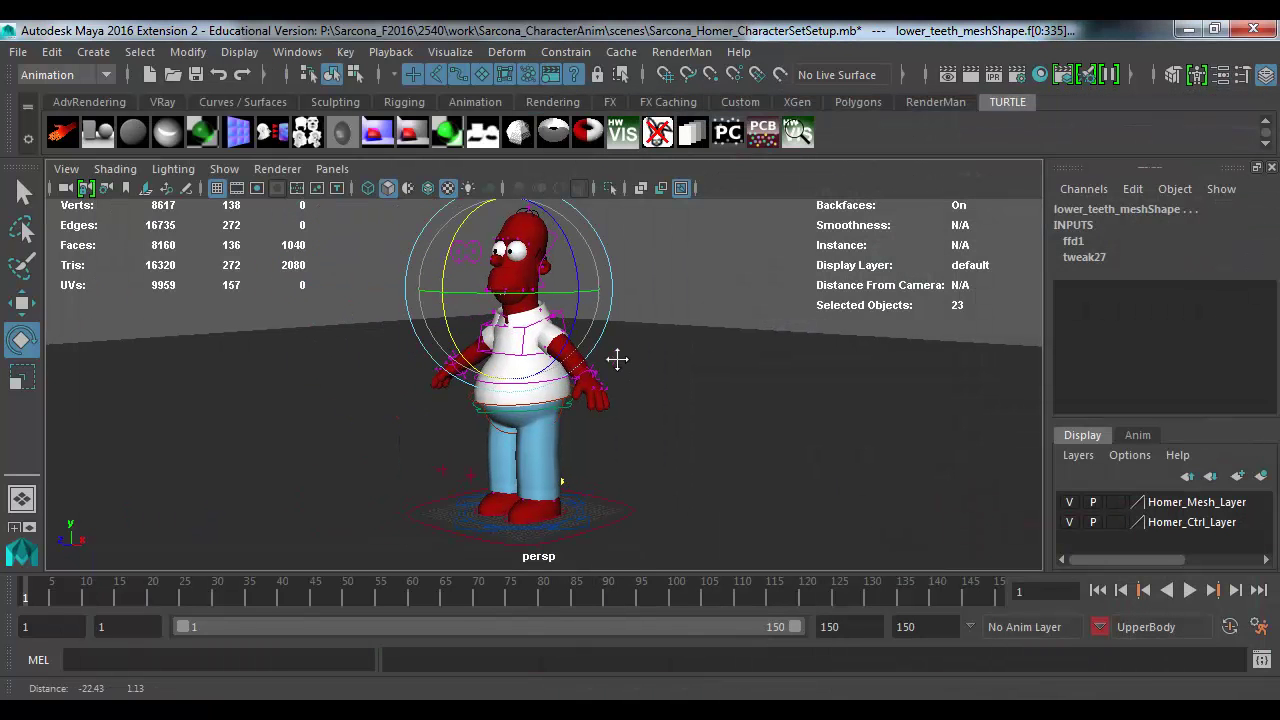
left_click(962, 74)
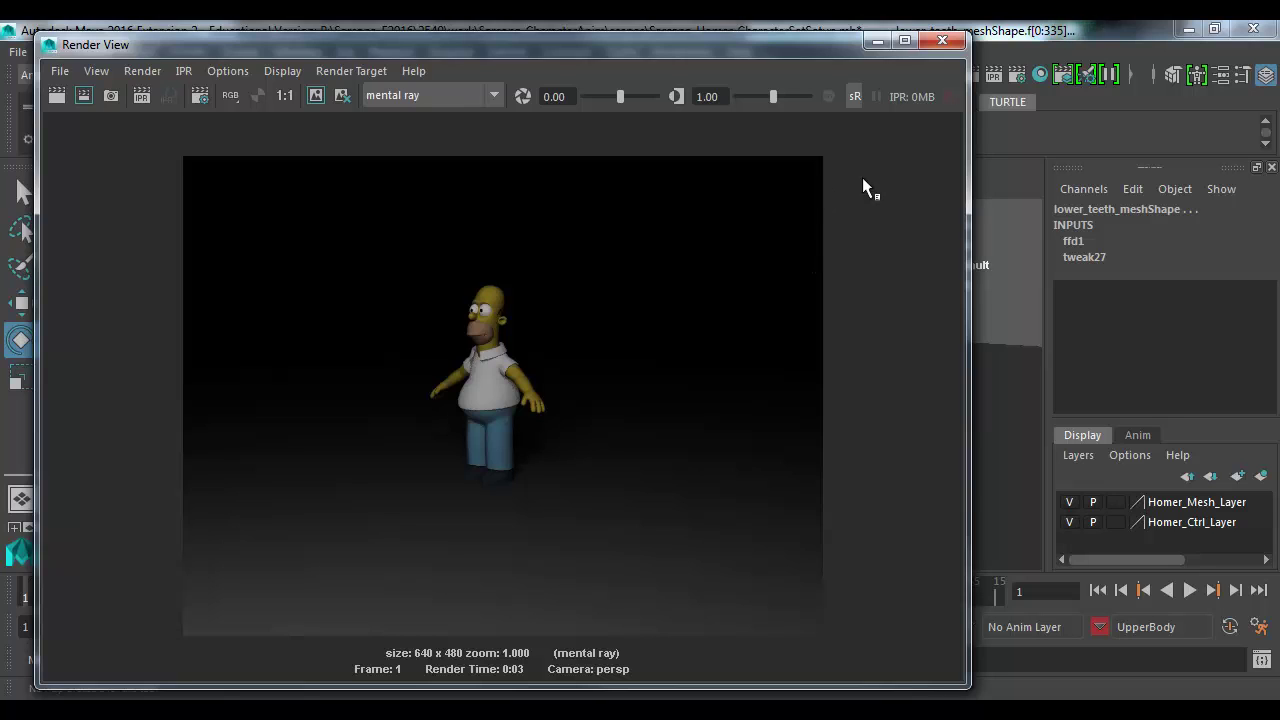
left_click(942, 40)
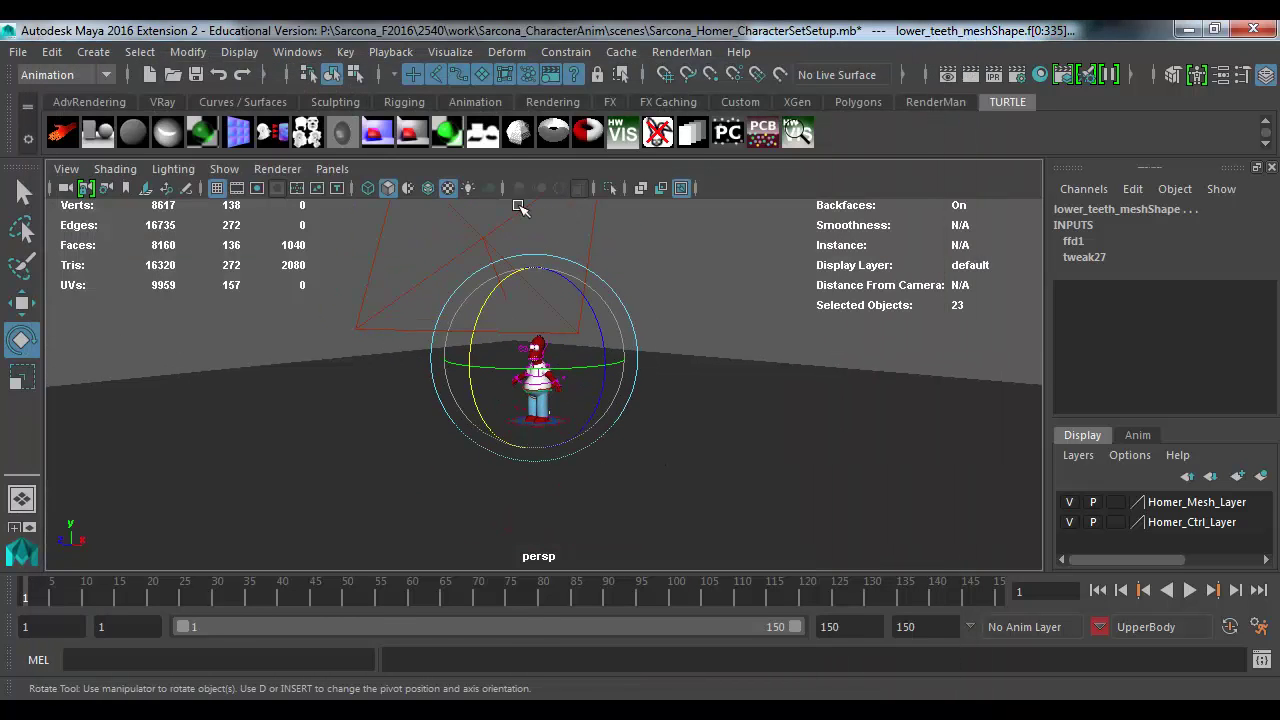
Step: Select the area light above the character and set its intensity to 30000
left_click(519, 207)
key("ctrl+a")
left_click_drag(275, 359, 254, 368)
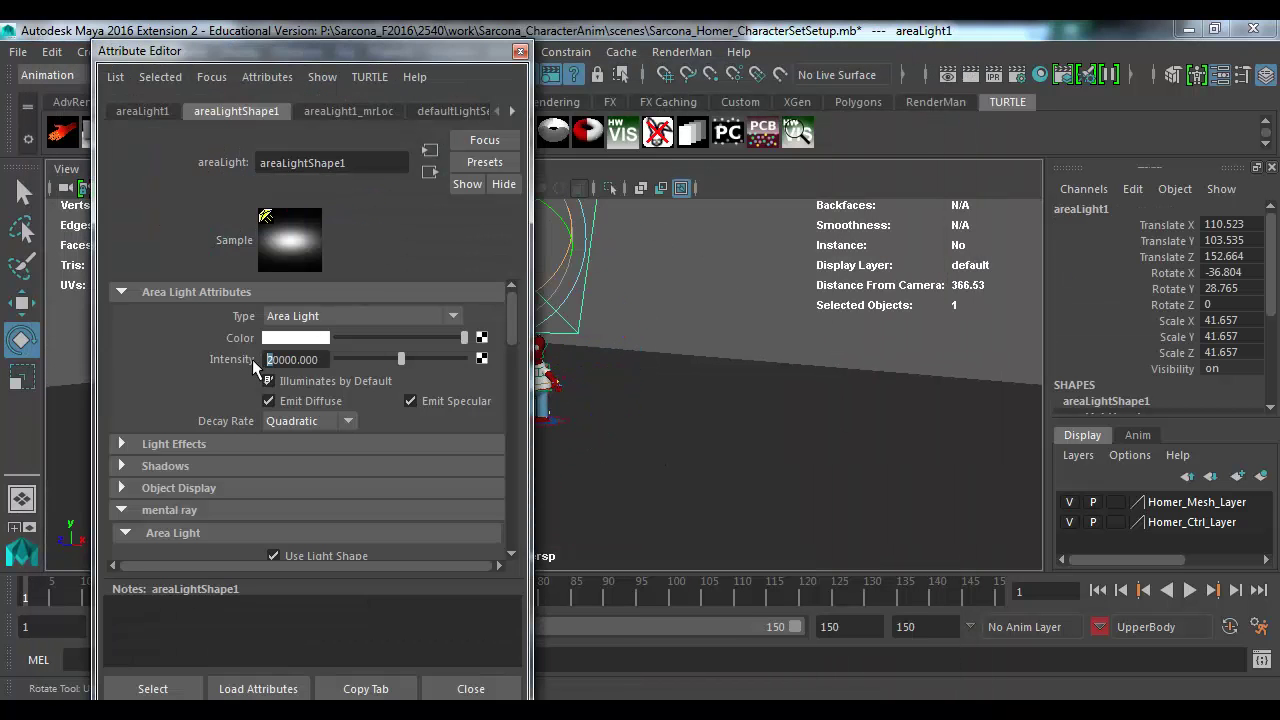
type("3")
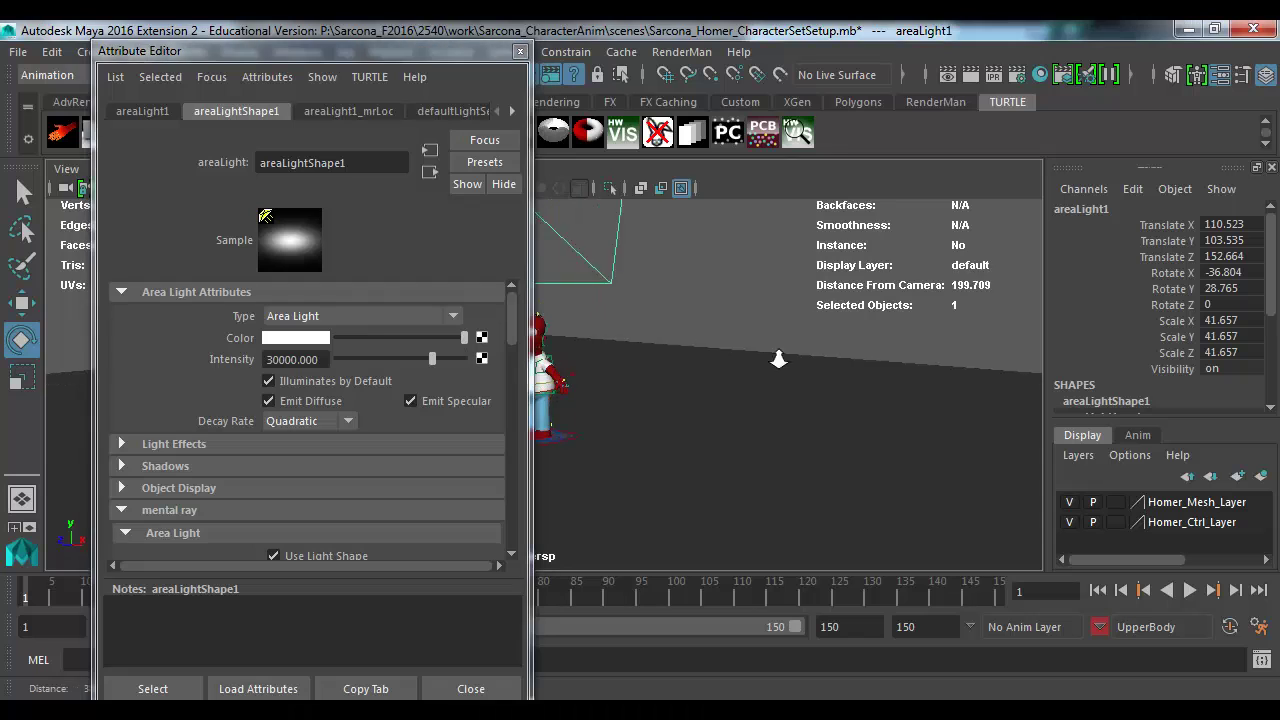
type("f")
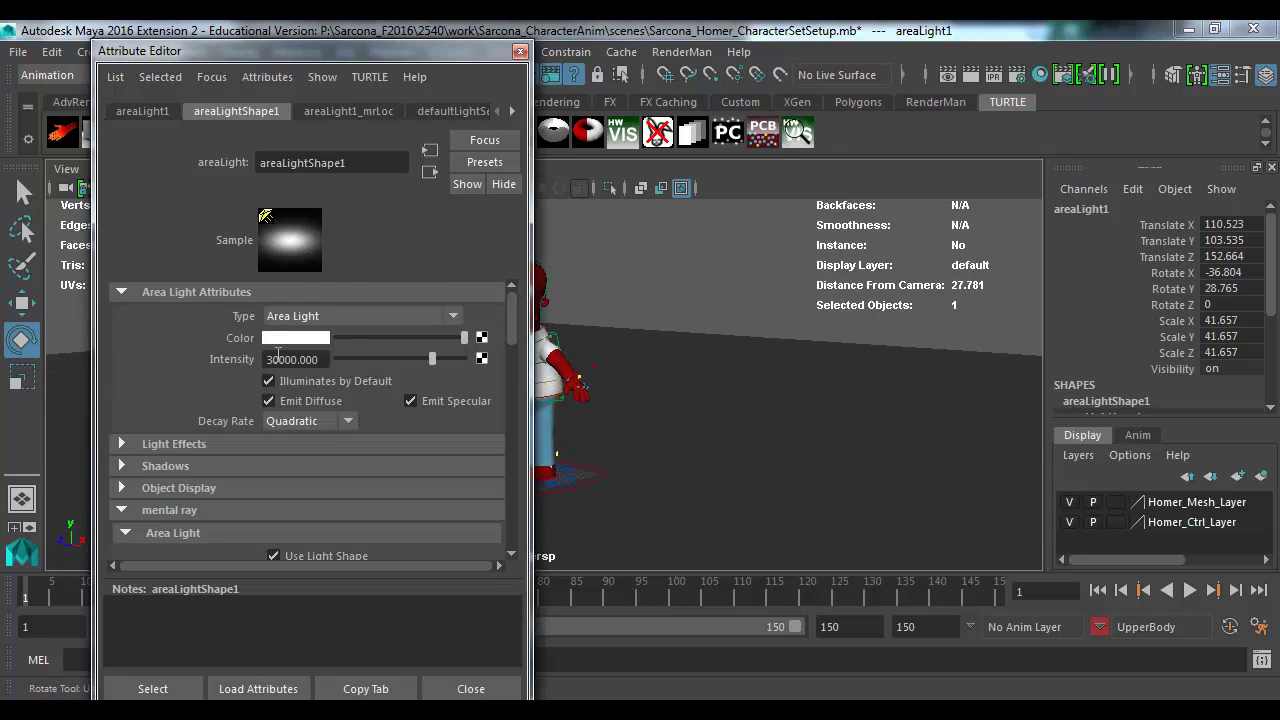
Step: Test-render the perspective view with the current area light intensity, and close the render window and the light's attributes
left_click(970, 74)
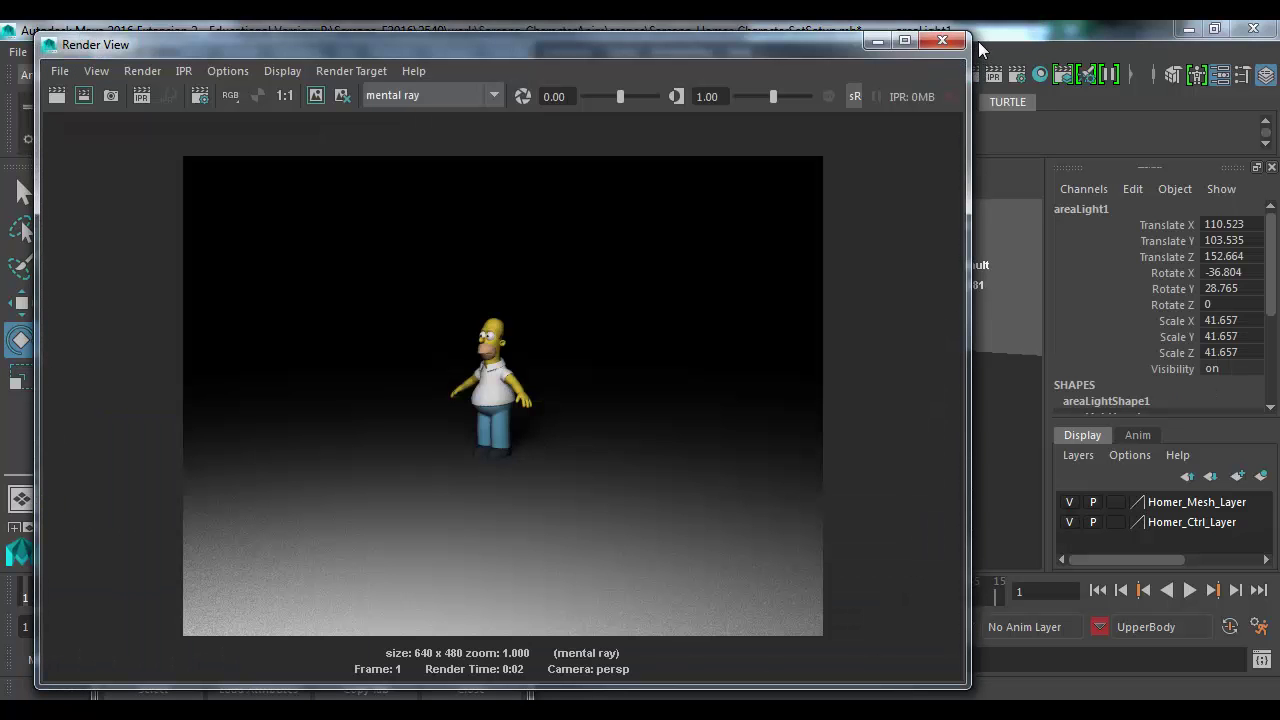
left_click(942, 40)
left_click(531, 32)
Step: Group the area light about the origin, rotate instanced copies into a ring of six around the character, and test-render
scroll(309, 343, "down", 5)
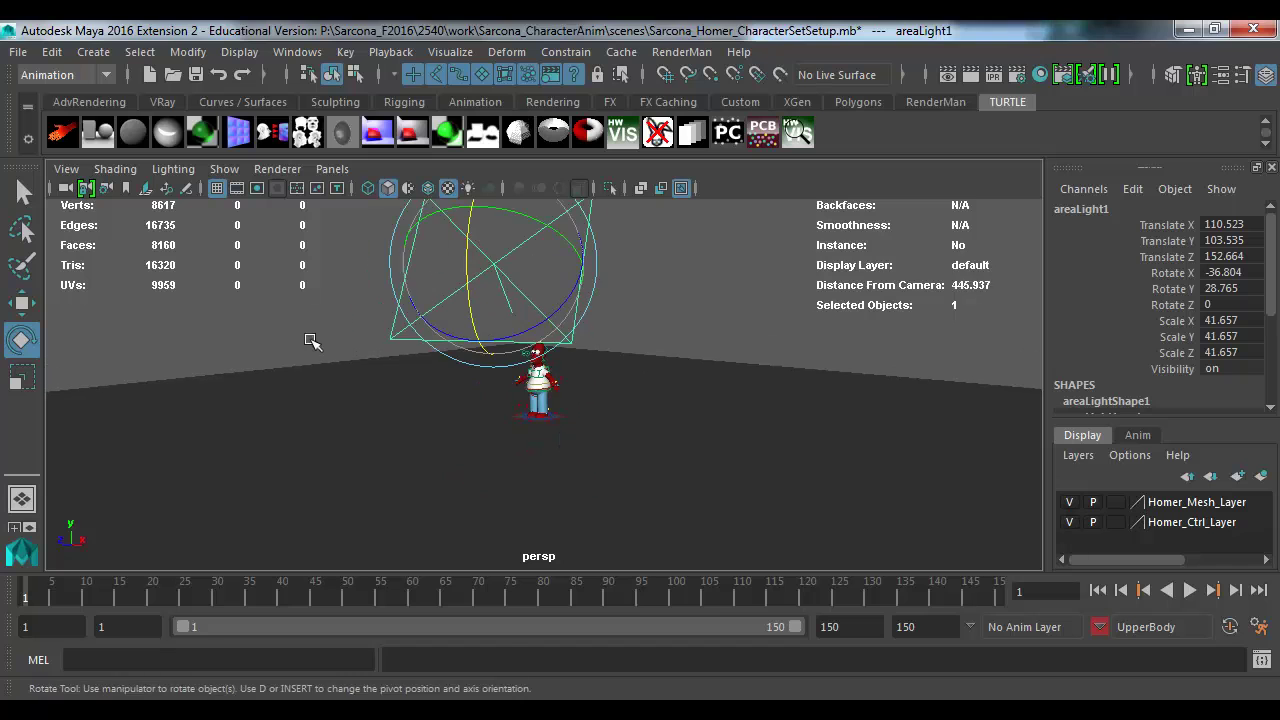
key("ctrl+g")
key("ctrl+g")
key("w")
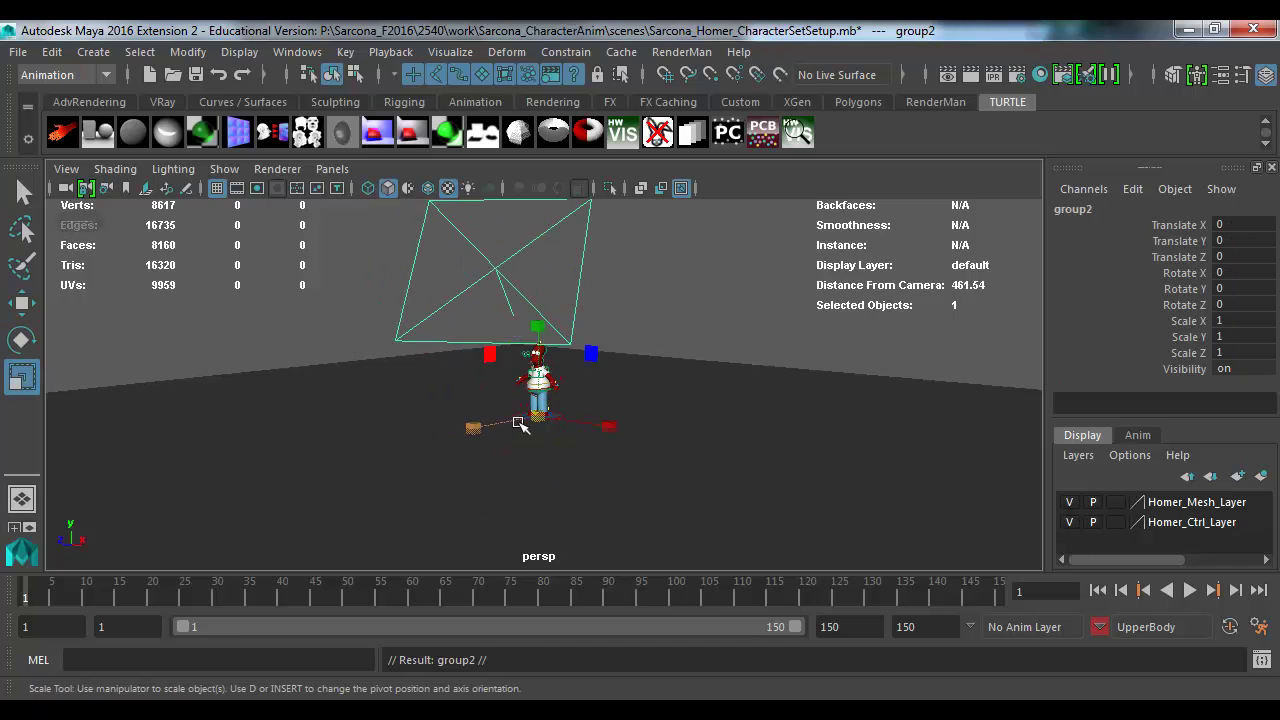
key("e")
left_click_drag(523, 429, 666, 343)
left_click(336, 432)
left_click_drag(336, 432, 712, 422)
left_click(970, 75)
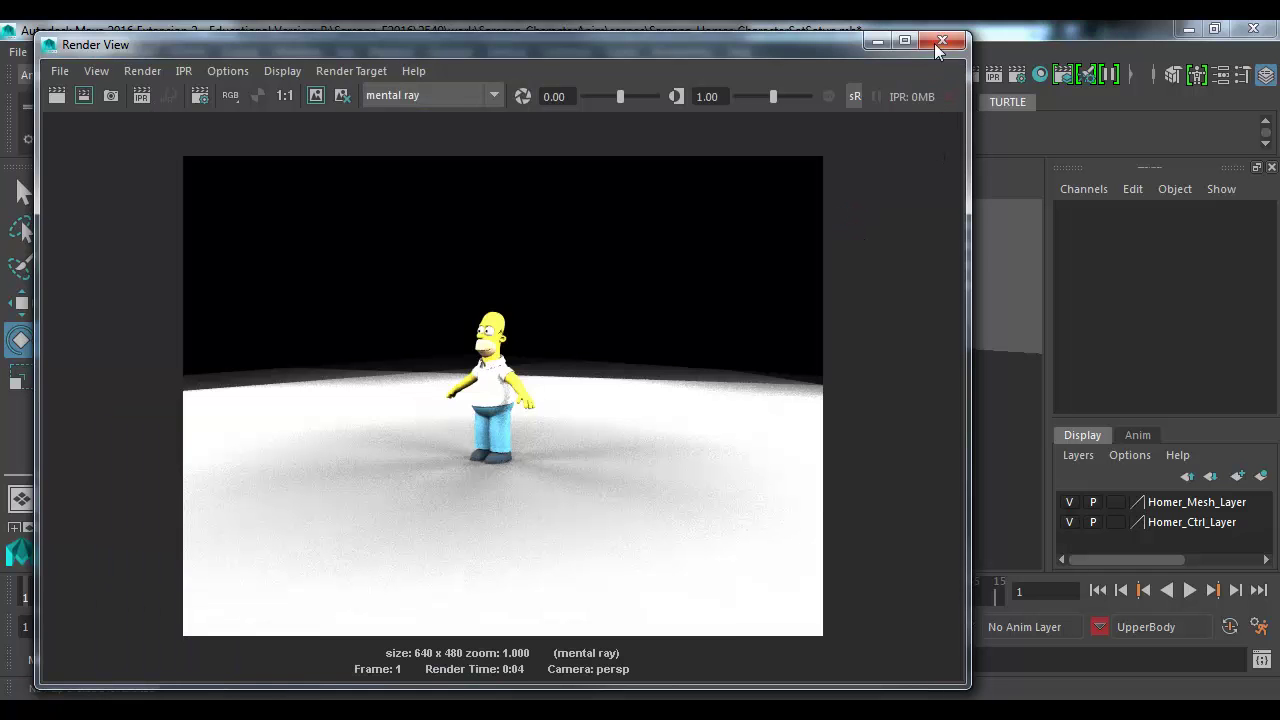
left_click(940, 41)
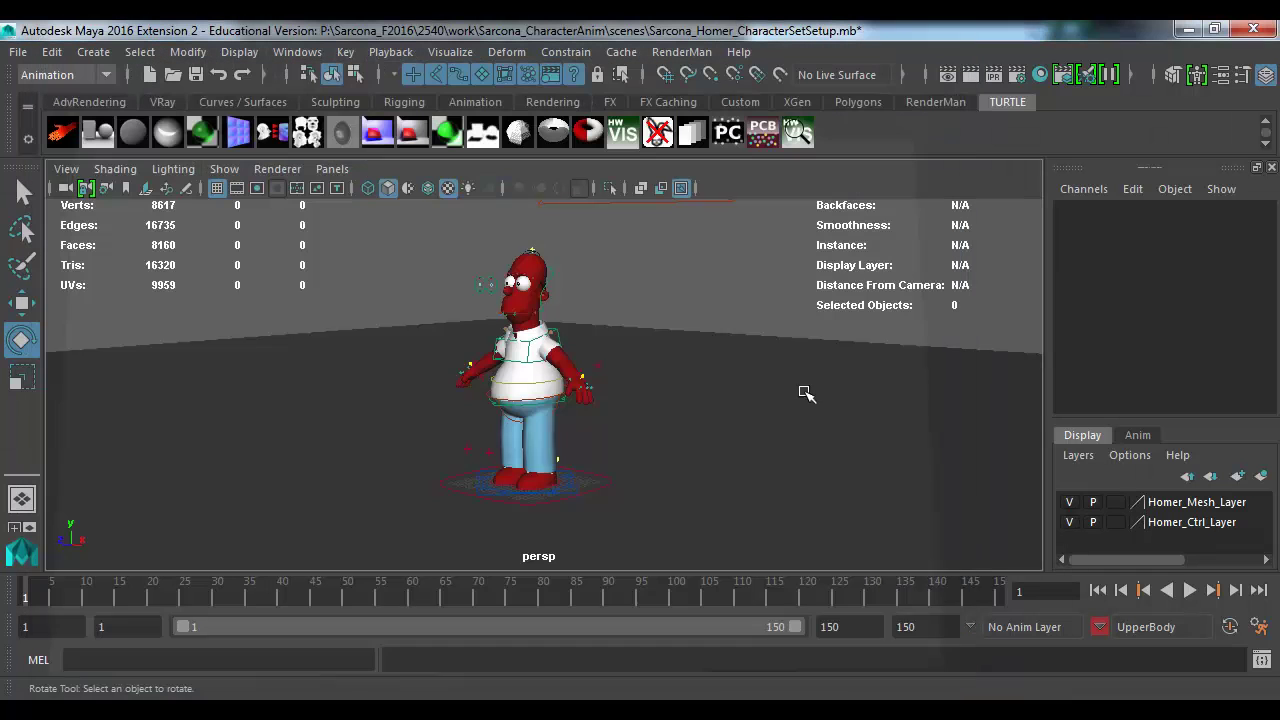
Step: Select all six area lights in the Light Editor and set their intensity to 20000
scroll(411, 331, "down", 5)
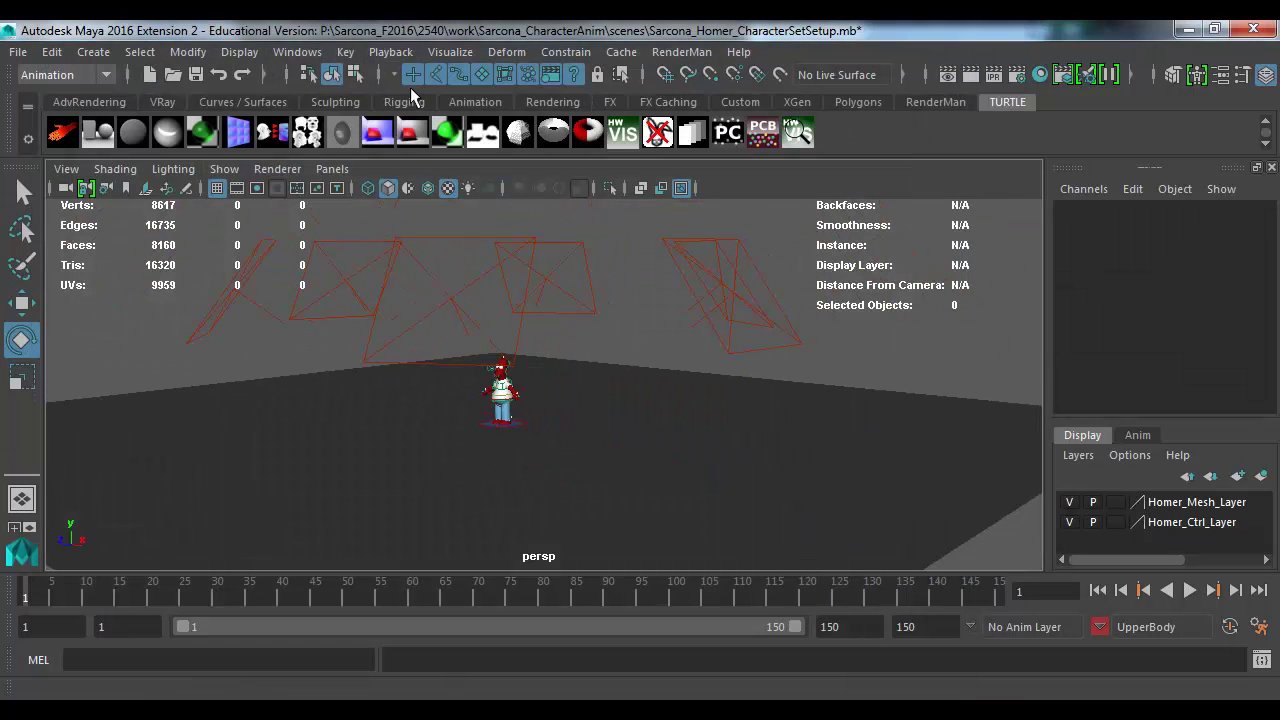
left_click(1087, 76)
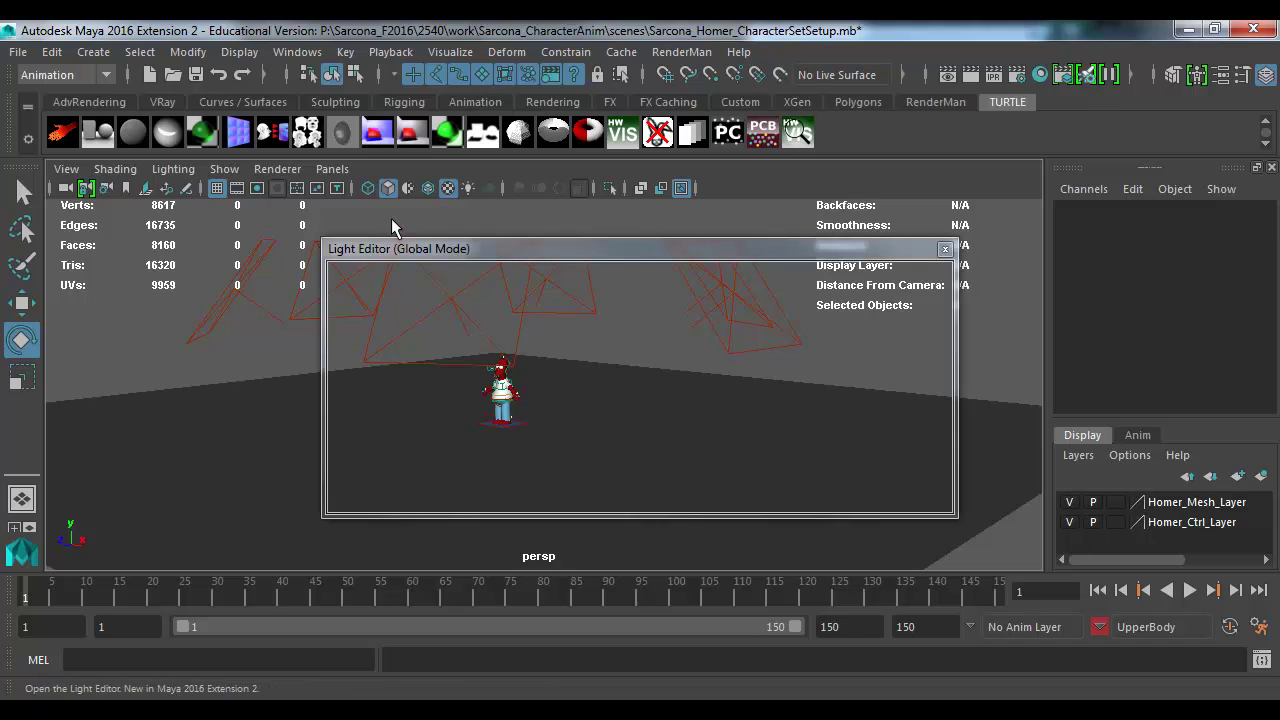
left_click_drag(483, 254, 215, 102)
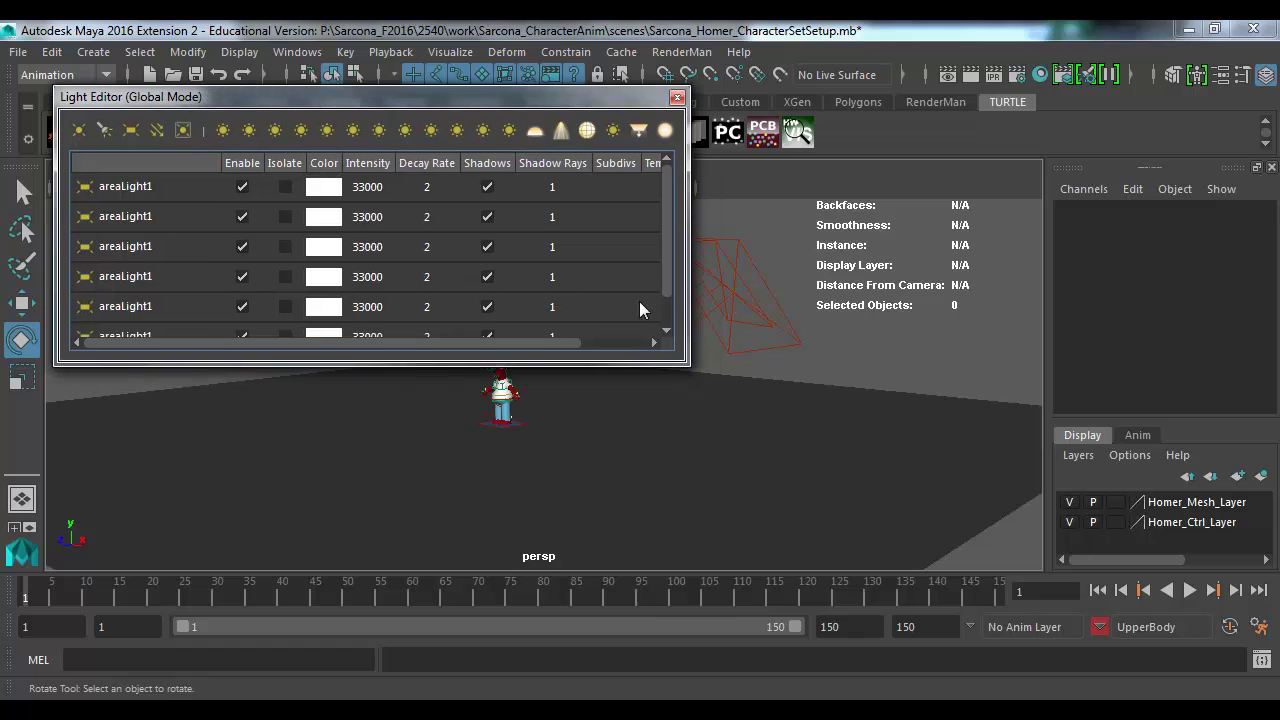
left_click_drag(681, 366, 982, 545)
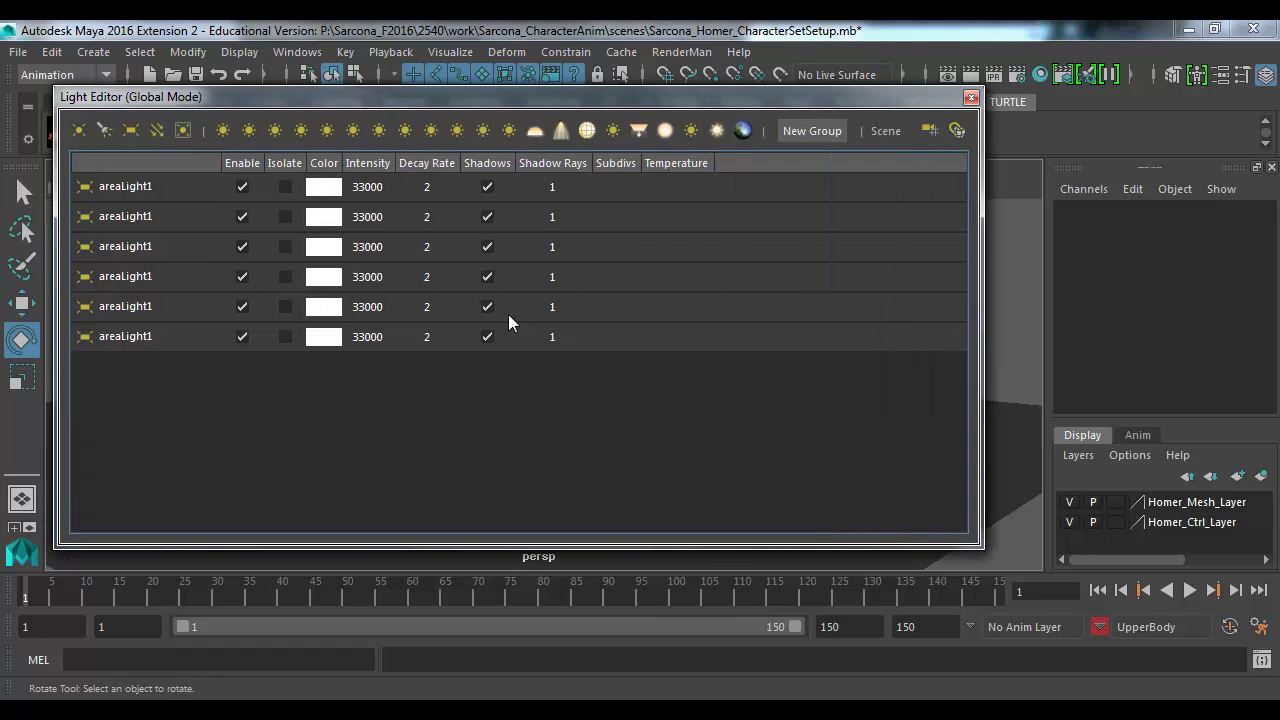
left_click(378, 186)
left_click(370, 336, "shift")
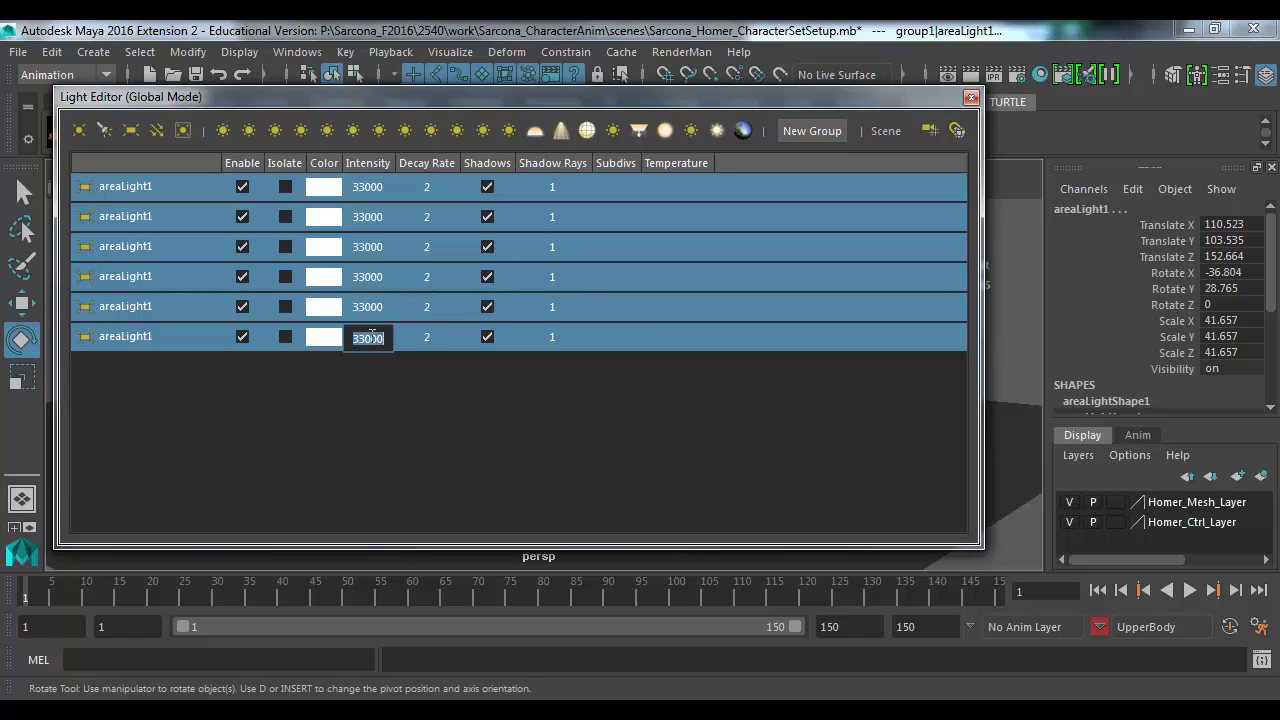
type("20000")
key("Return")
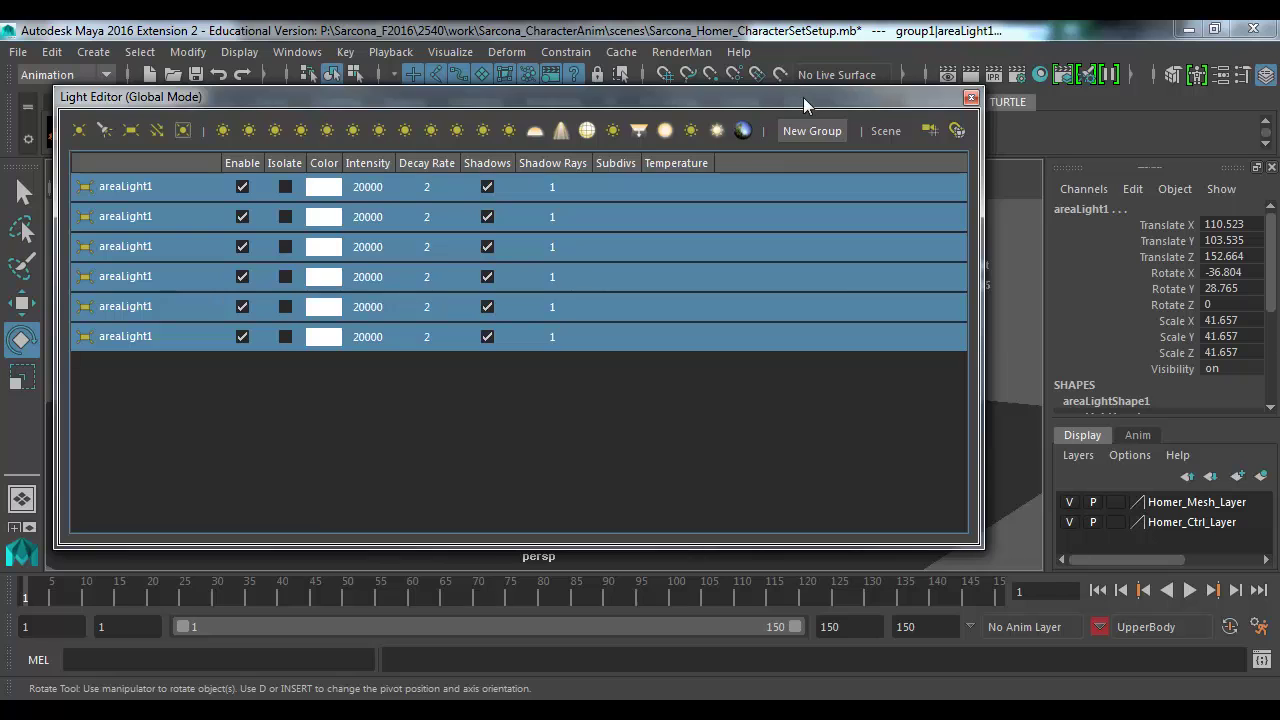
Step: Test-render the wide view of the light ring, and close the render window and the Light Editor
left_click_drag(803, 97, 867, 157)
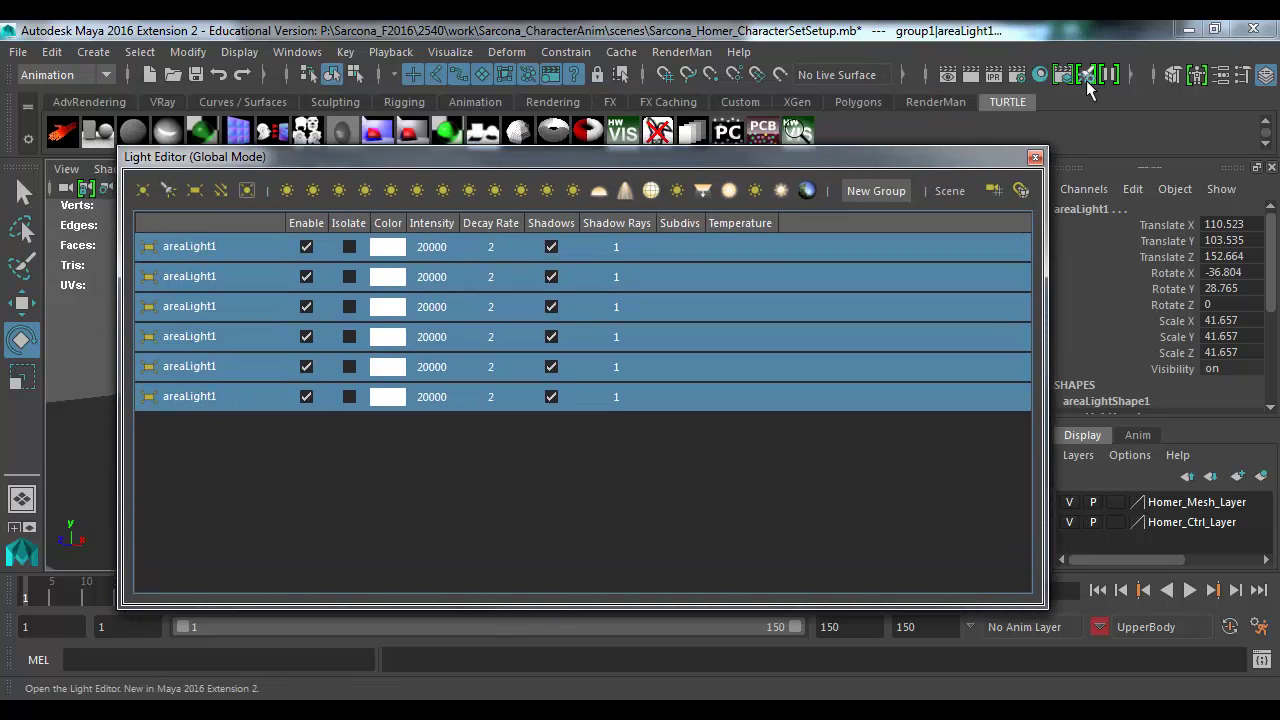
left_click(970, 74)
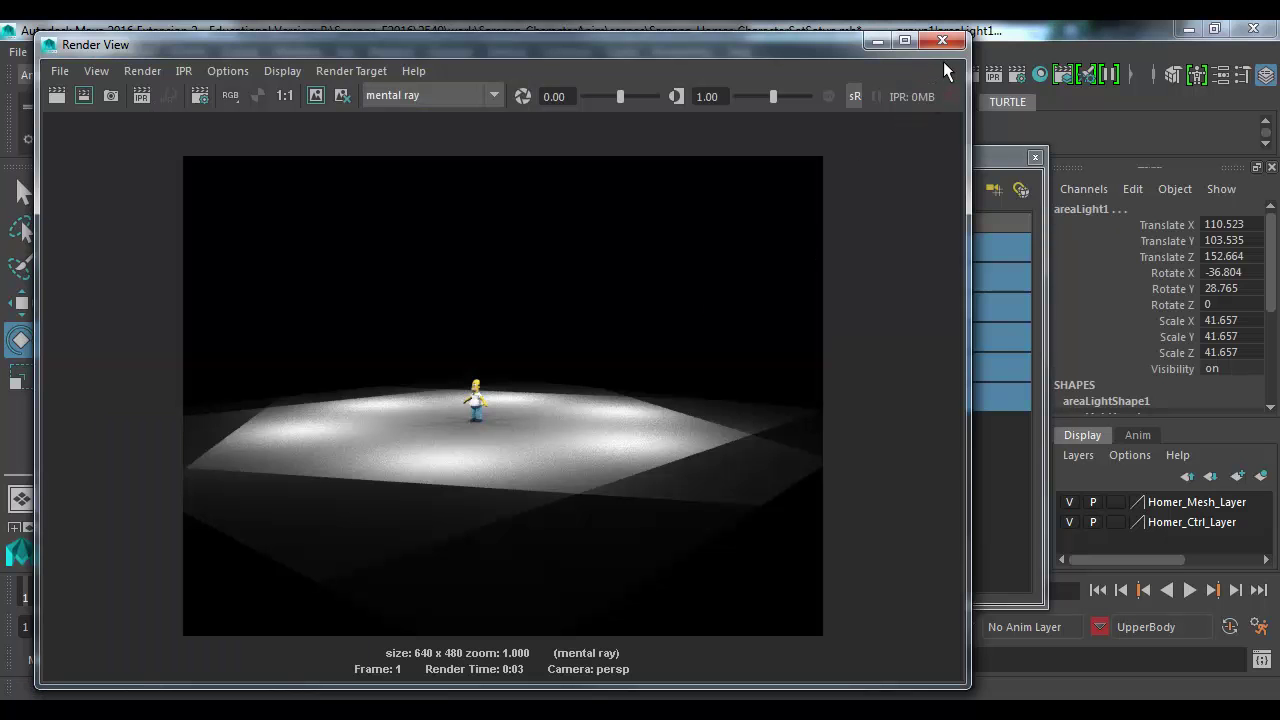
left_click(943, 40)
left_click(1035, 157)
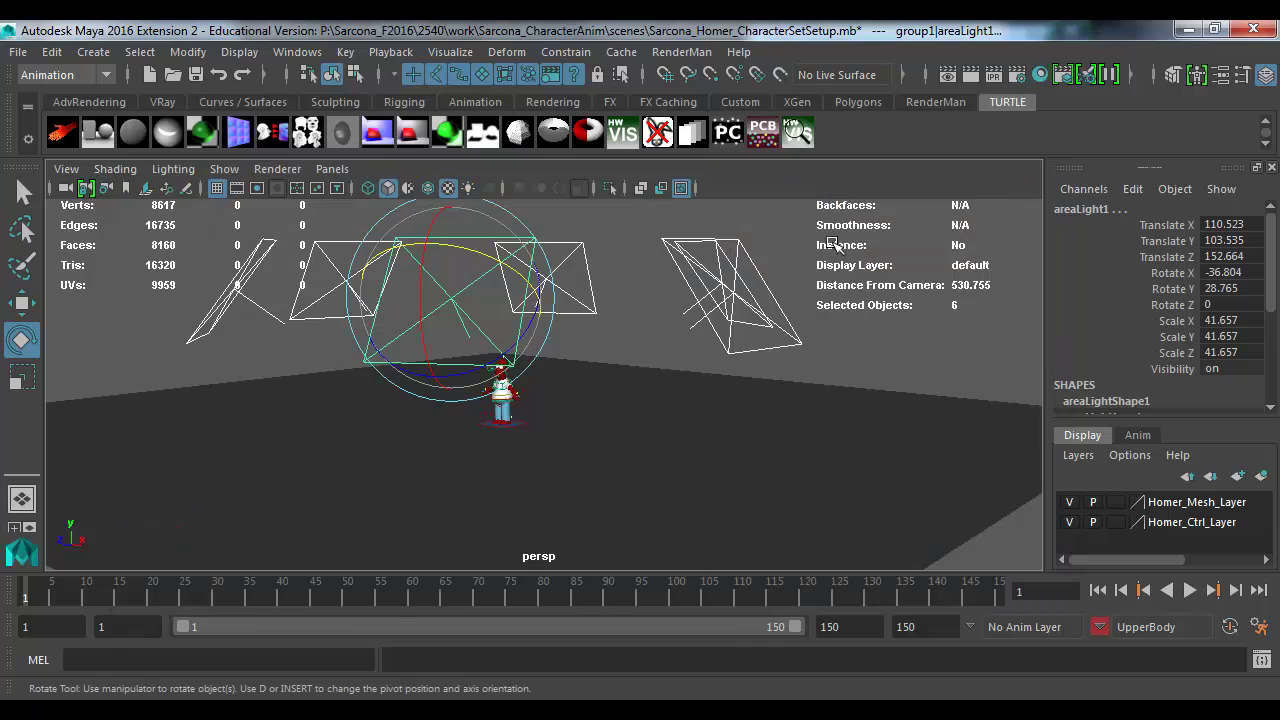
Step: Try to group one area light about the origin again and rotate further copies of it around the character
left_click(590, 289)
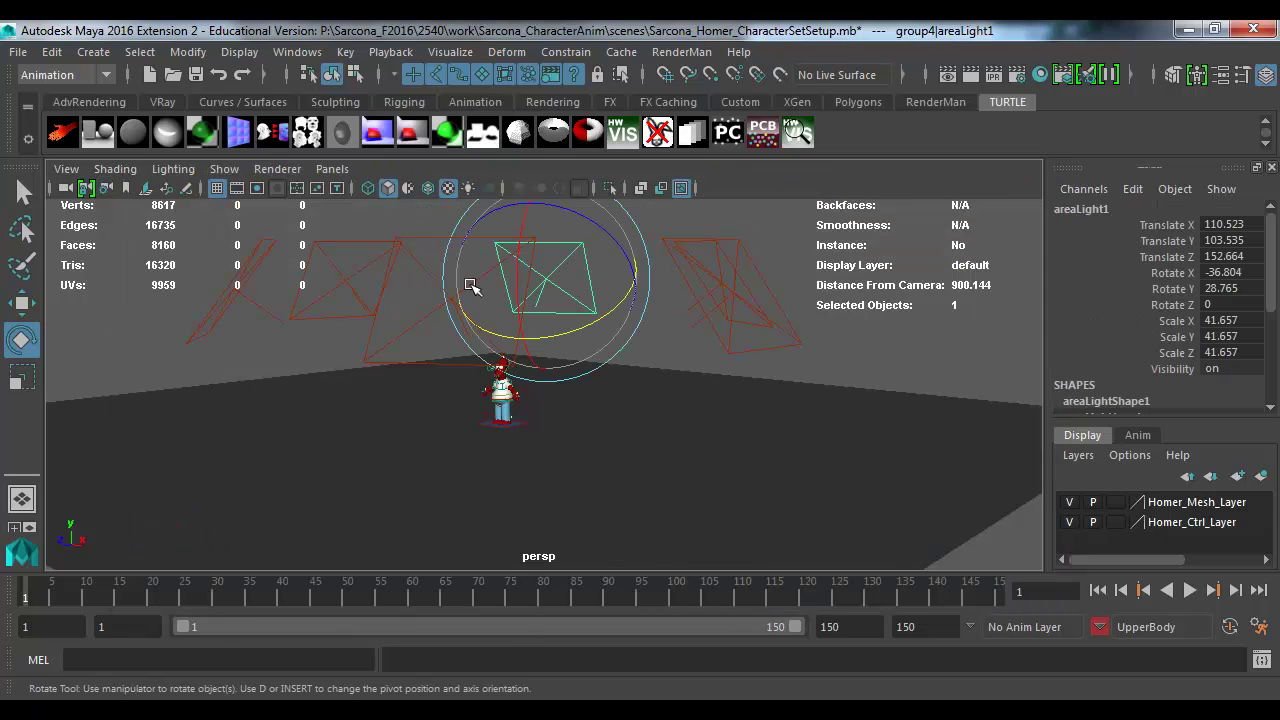
left_click(447, 330)
key("ctrl+g")
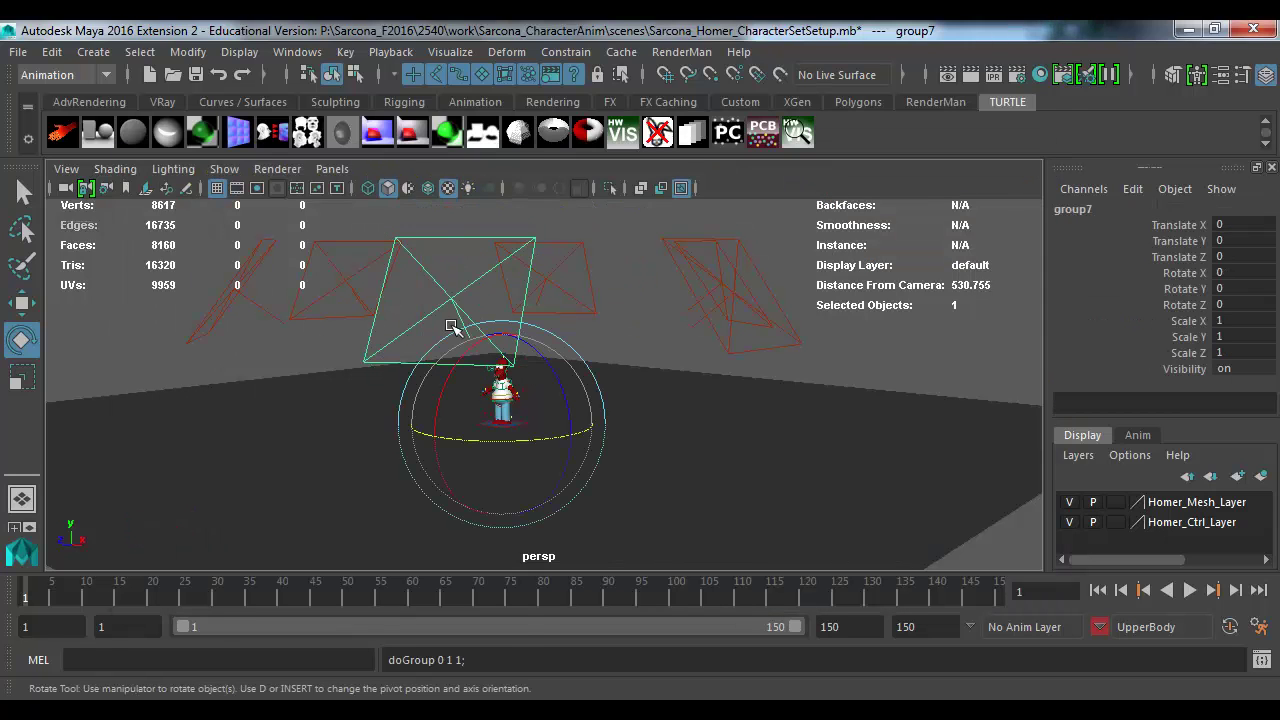
left_click_drag(625, 376, 563, 451, "alt")
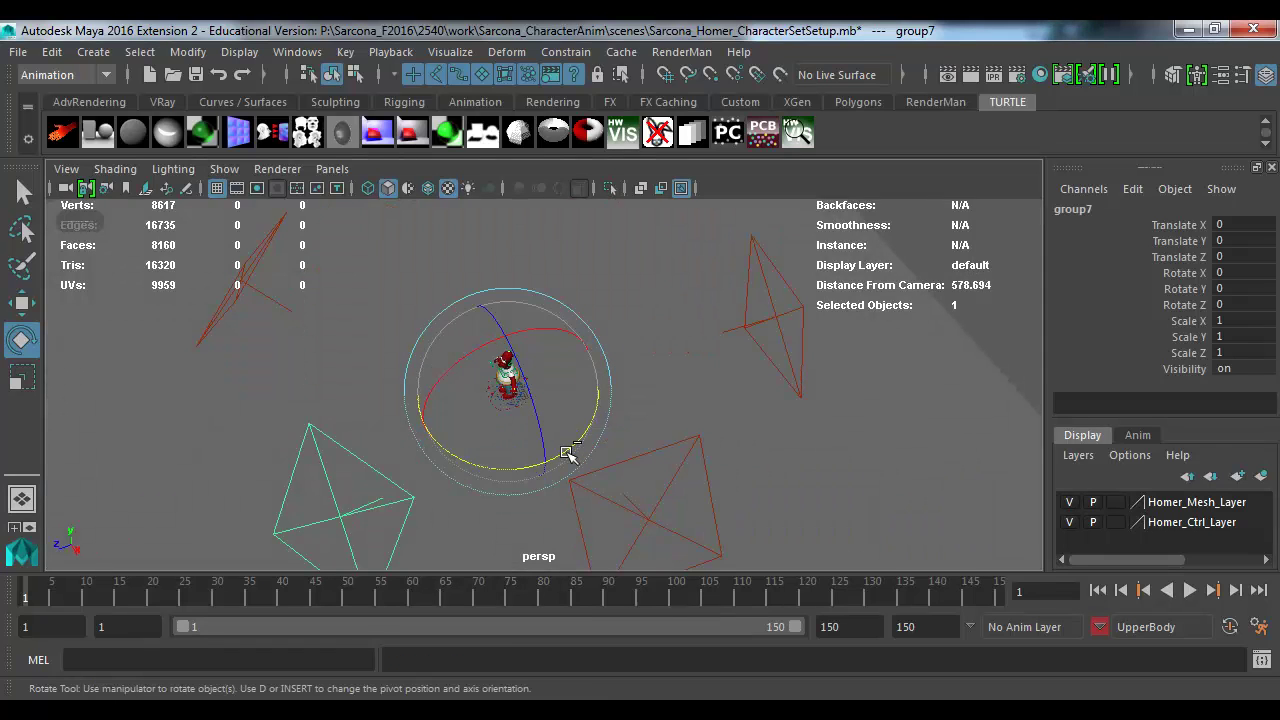
key("ctrl+g")
left_click_drag(480, 464, 534, 470)
key("shift+d")
key("shift+d")
key("shift+d")
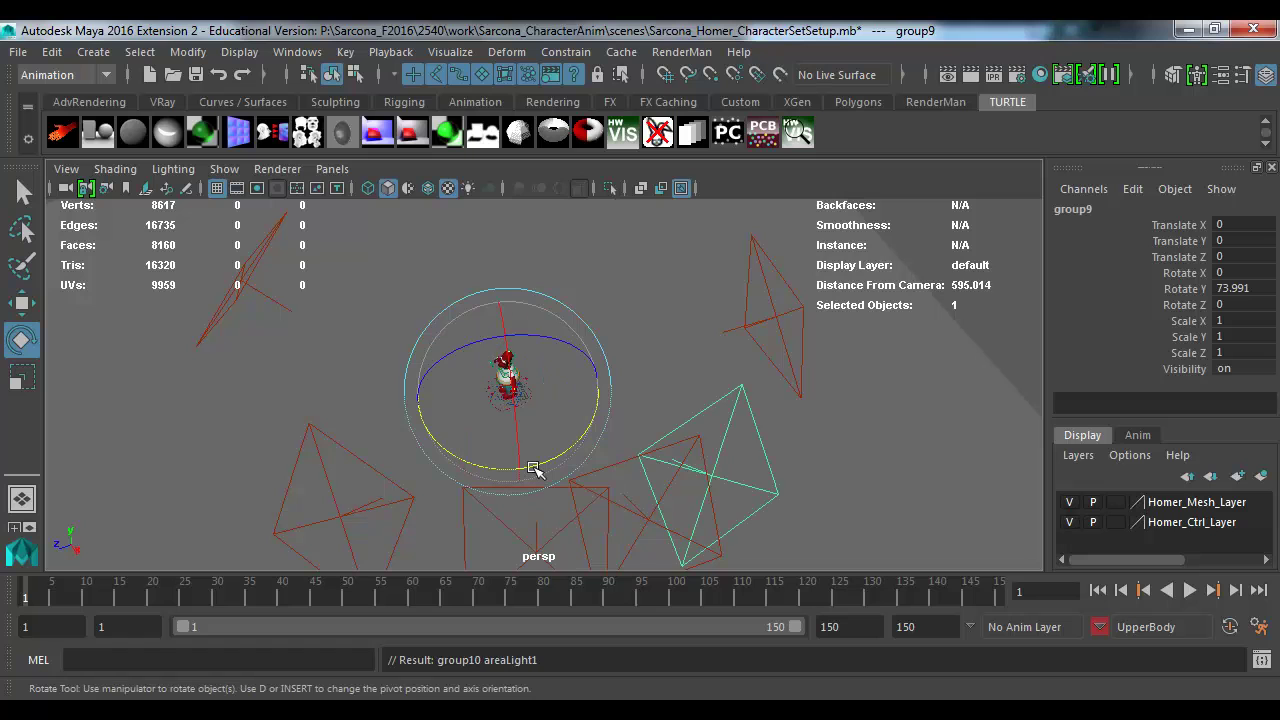
Step: Undo the extra rotated light copies and their grouping
key("ctrl+z")
key("ctrl+z")
key("ctrl+z")
key("ctrl+z")
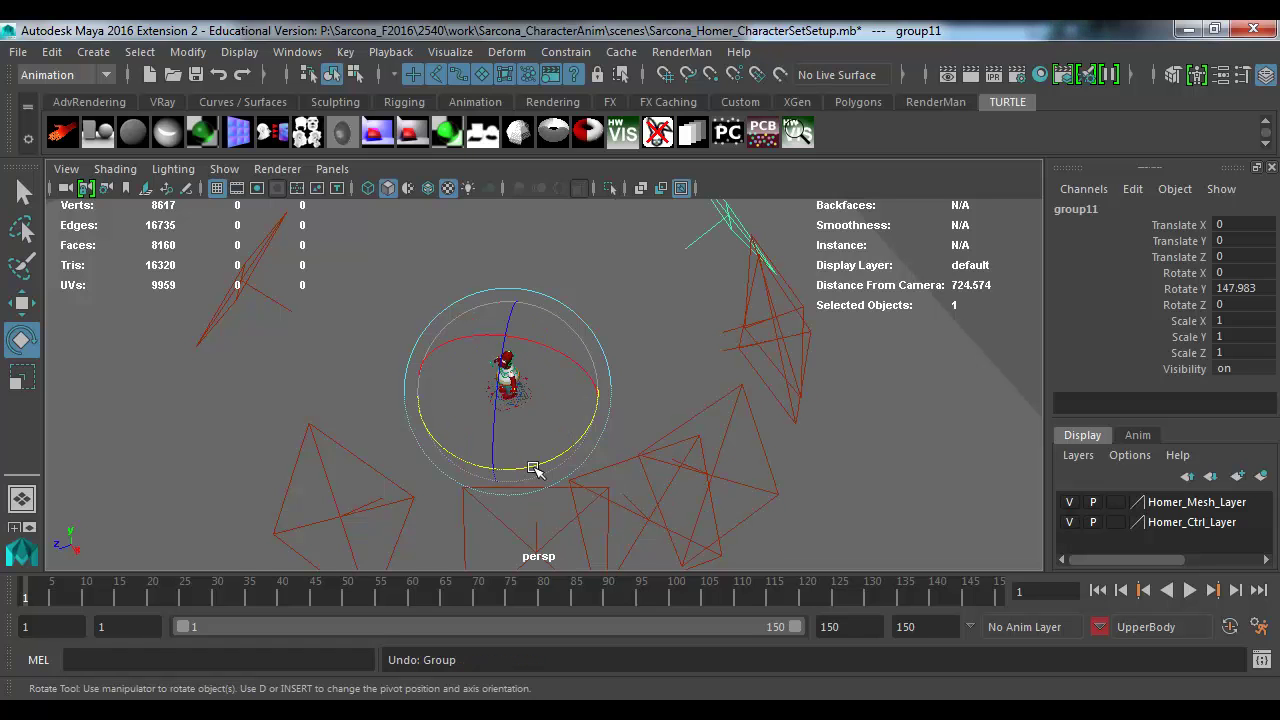
Step: Frame the character close up in the perspective view and test-render the six-light setup
left_click_drag(540, 464, 571, 397, "alt")
scroll(434, 403, "up", 10)
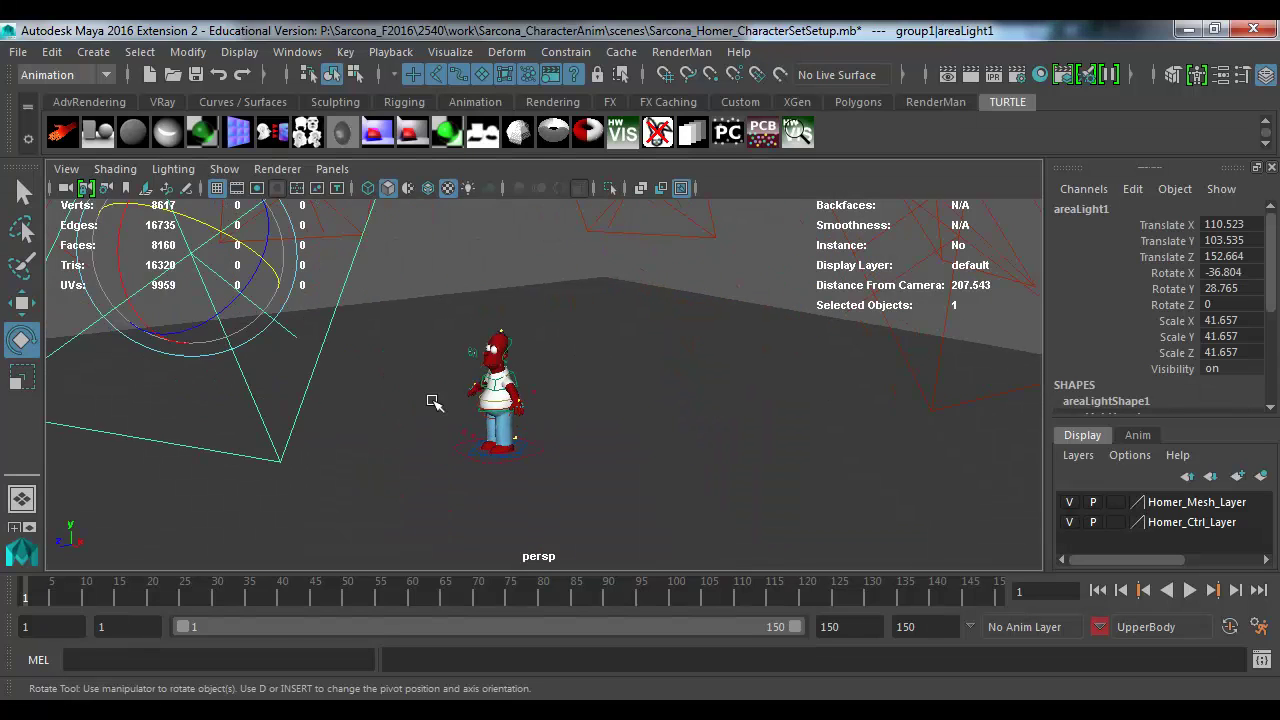
middle_click_drag(461, 370, 560, 348, "alt")
left_click_drag(560, 347, 604, 320, "alt")
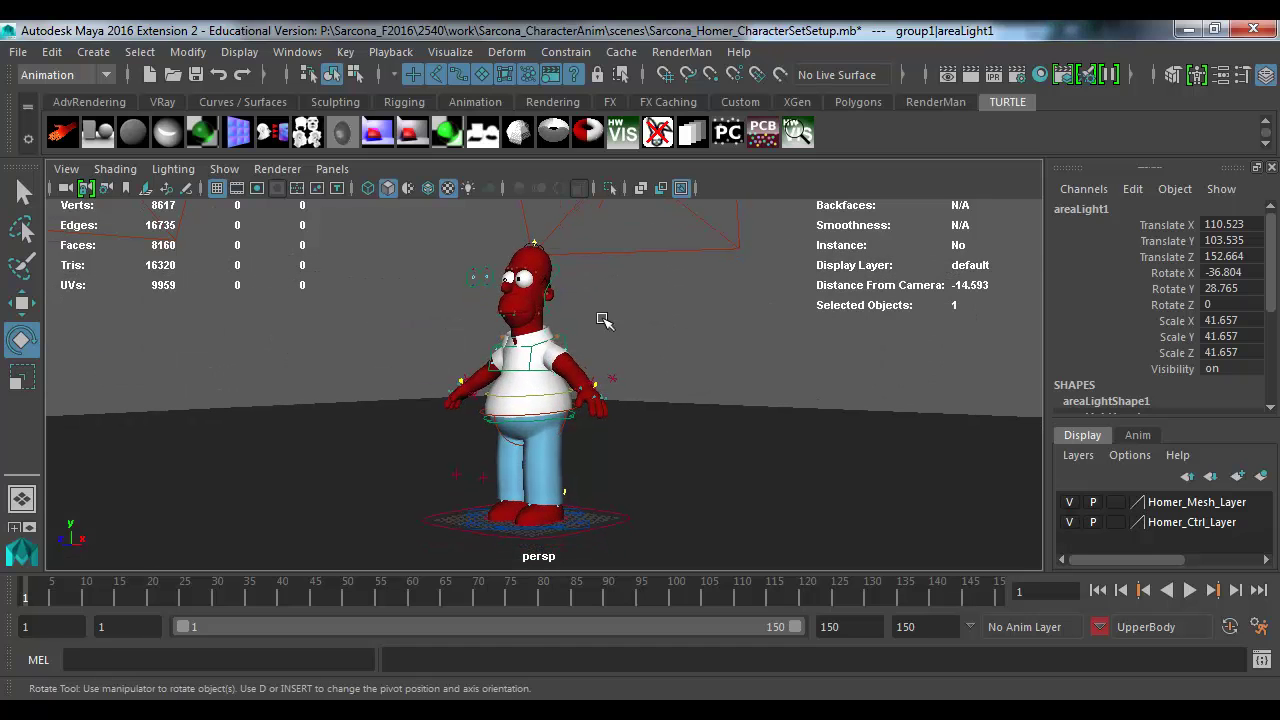
left_click(970, 74)
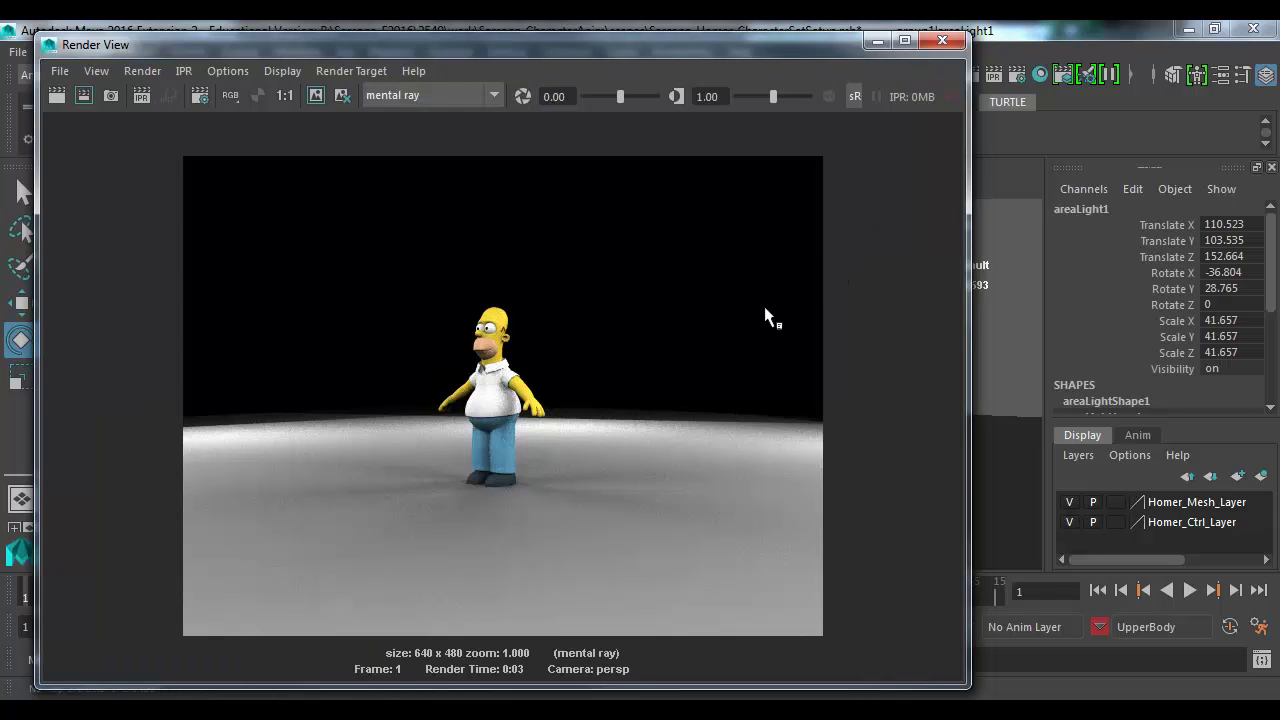
left_click(941, 41)
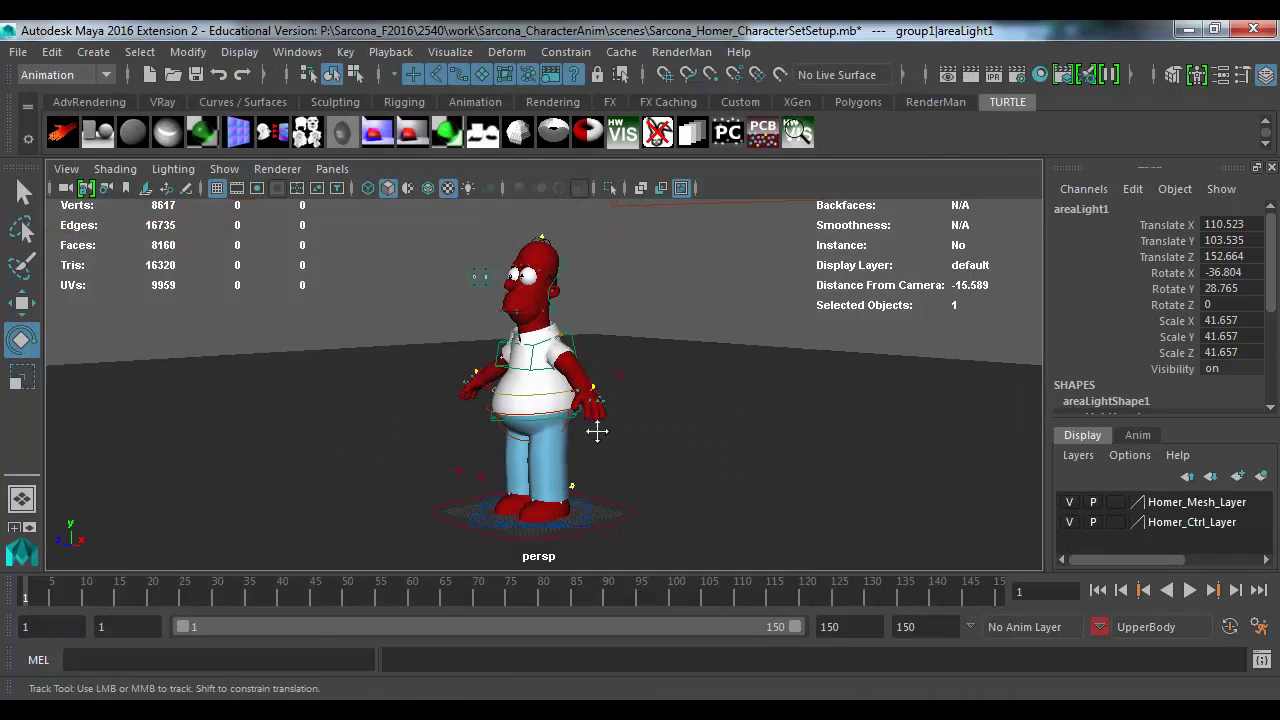
Step: Switch the perspective view's renderer to Viewport 2.0 and clear the light selection
right_click_drag(597, 431, 573, 415, "alt")
left_click(277, 169)
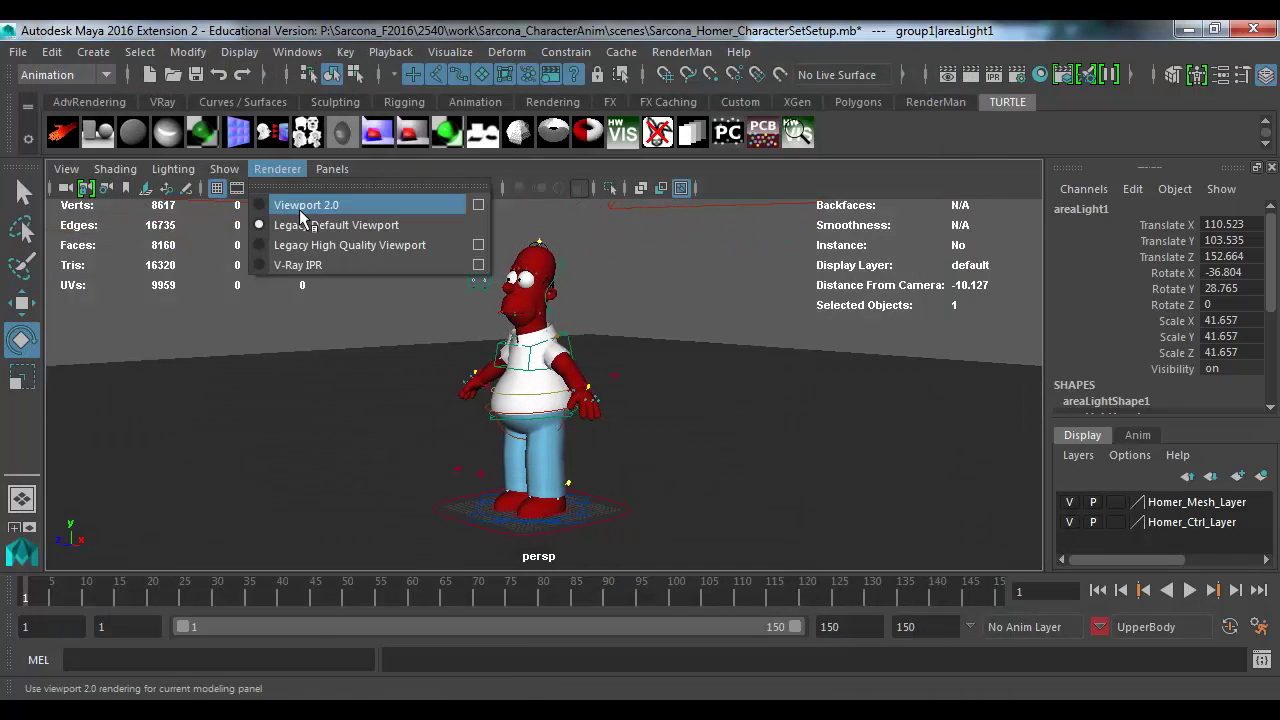
left_click(301, 210)
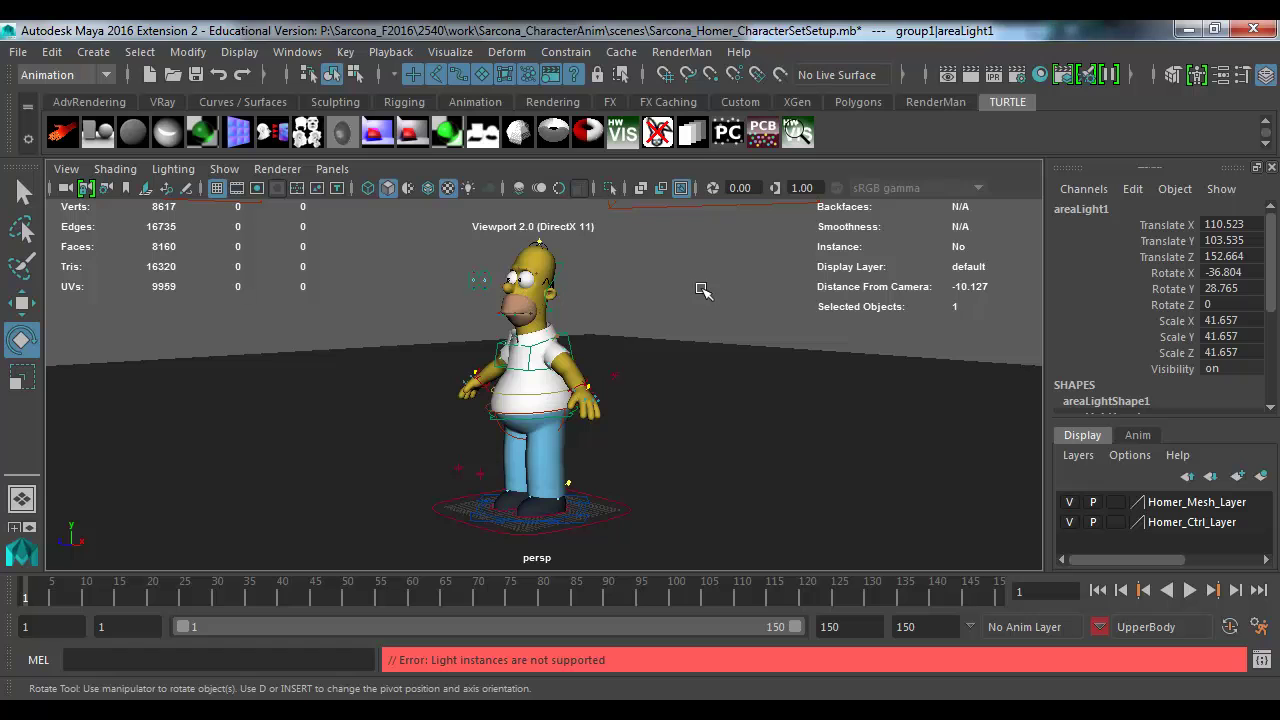
left_click(705, 291)
mouse_move(638, 314)
left_mouse_down("alt")
mouse_move(617, 363)
mouse_move(630, 318)
left_mouse_up("alt")
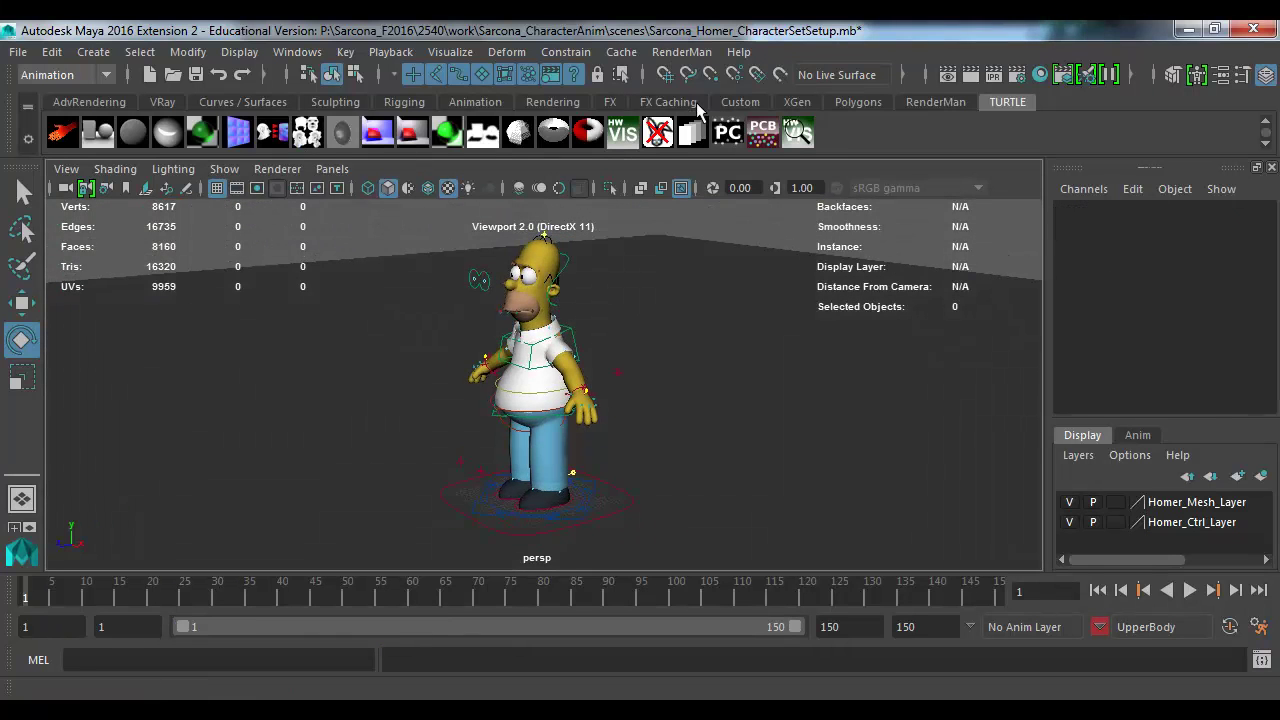
Step: Save the scene, and save a copy with CharacterSetSetup in the file name replaced by Poses
key("ctrl+s")
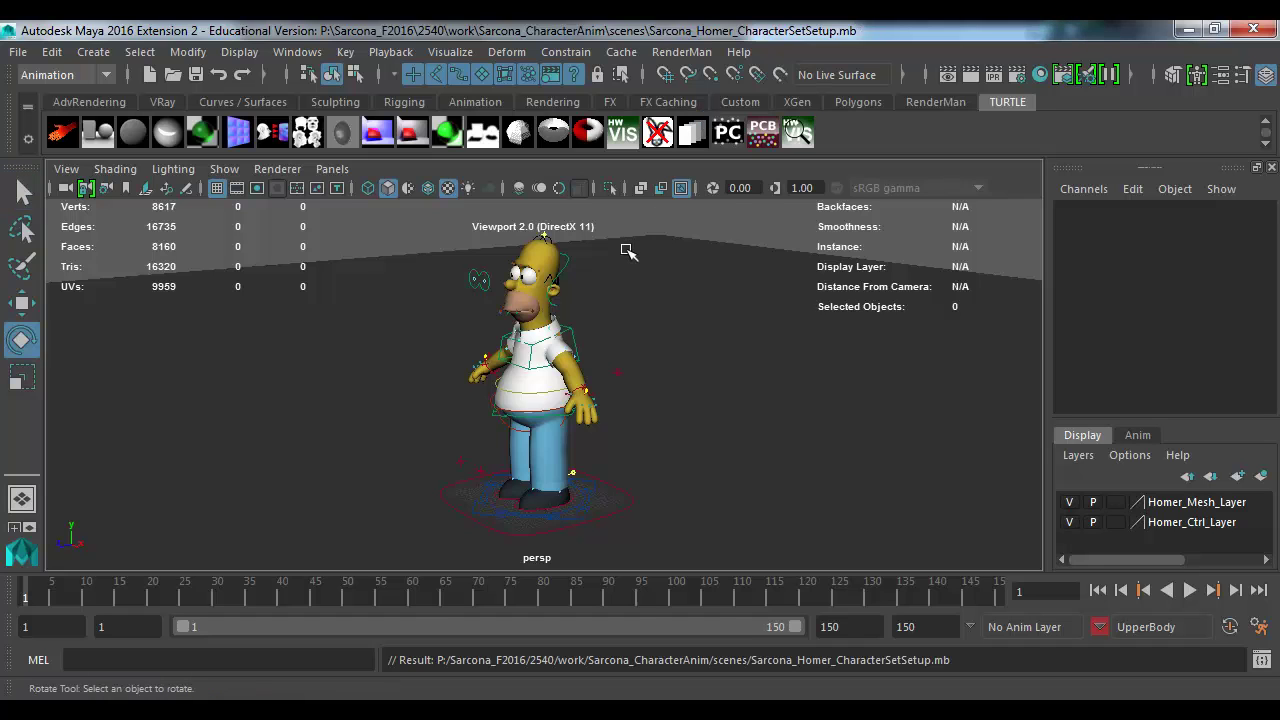
left_click(22, 52)
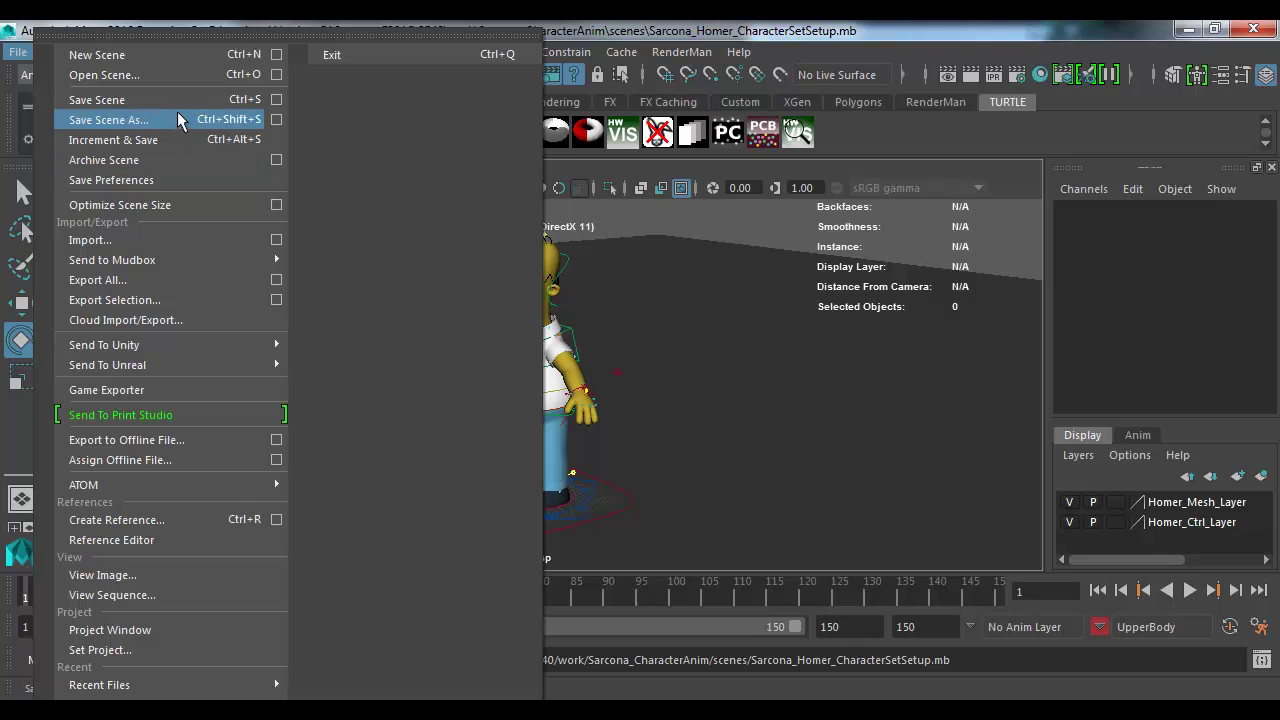
left_click(211, 121)
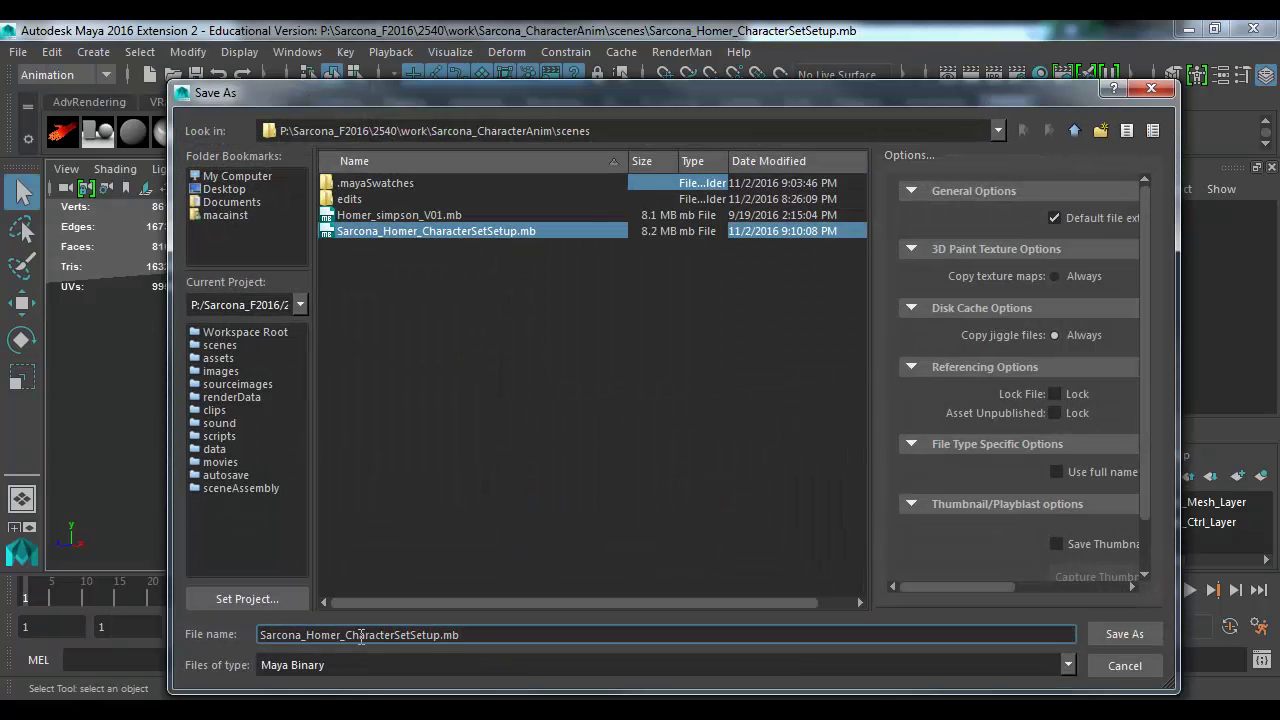
left_click_drag(347, 636, 441, 636)
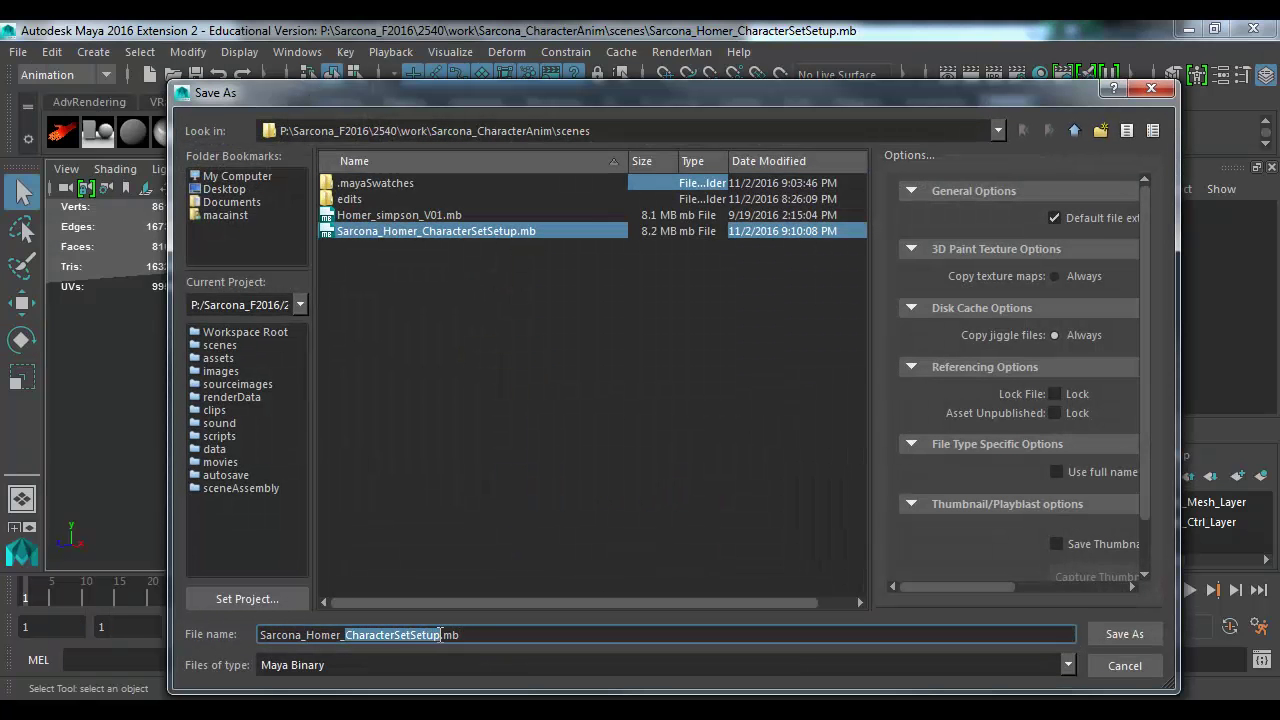
type("Poses")
key("Return")
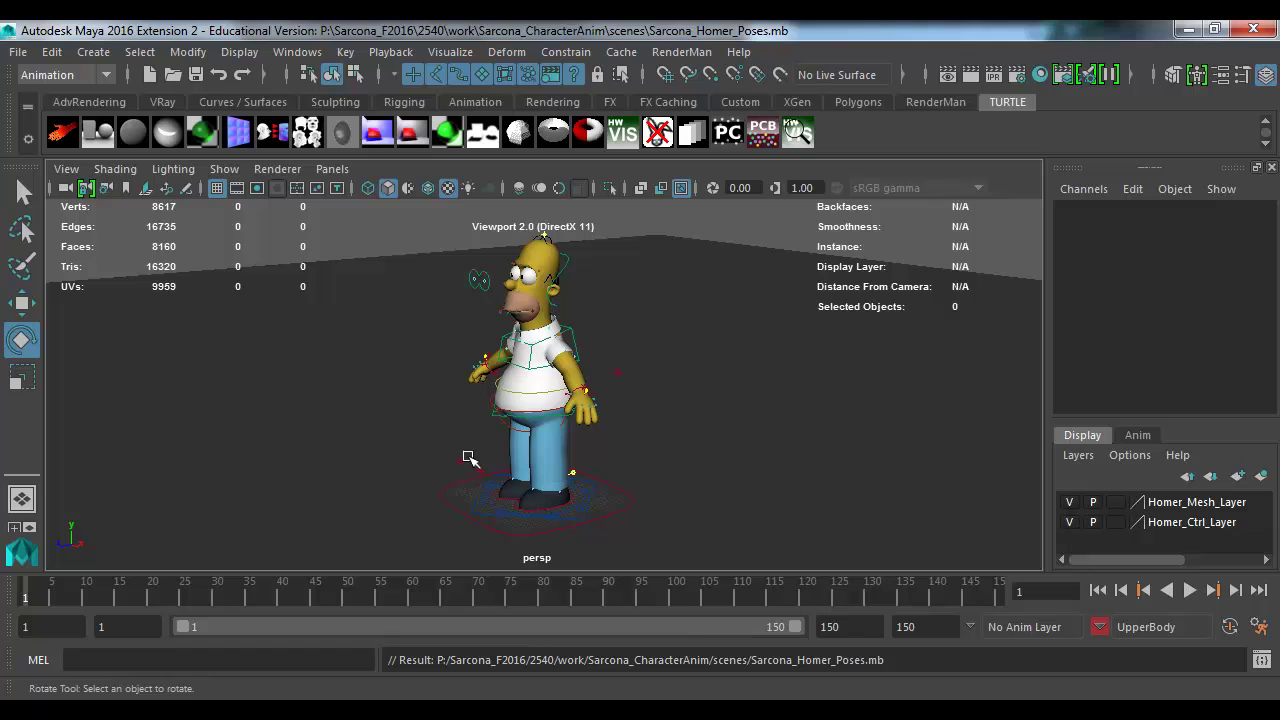
Step: Switch to Internet Explorer and close the Andy Rig and YouTube tabs, leaving only the Animation Mentor page
mouse_move(456, 715)
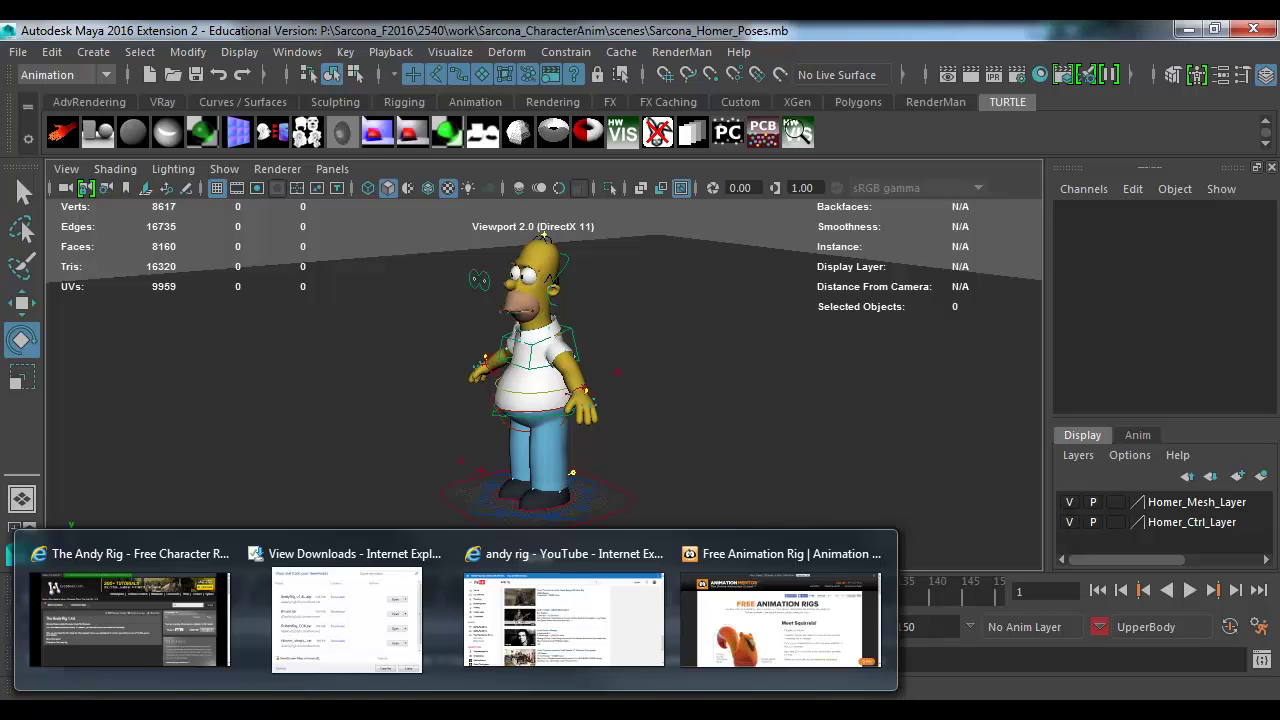
left_click(130, 615)
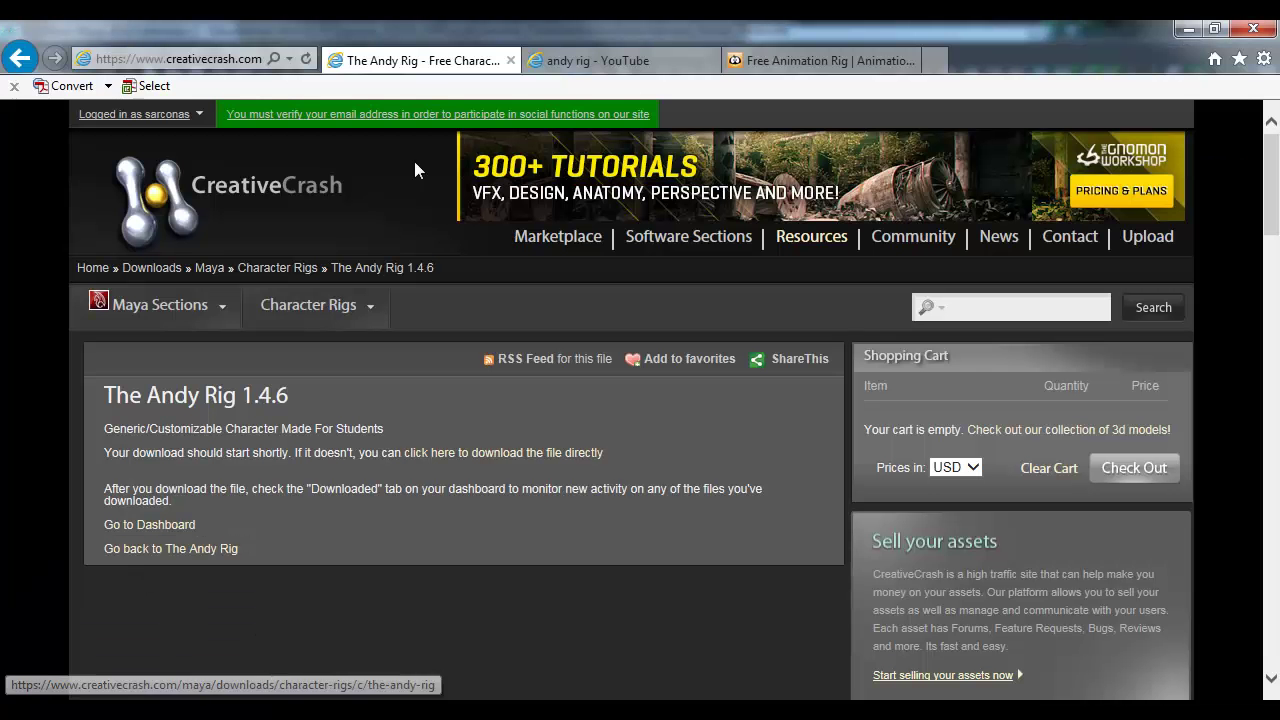
left_click(610, 62)
left_click(511, 60)
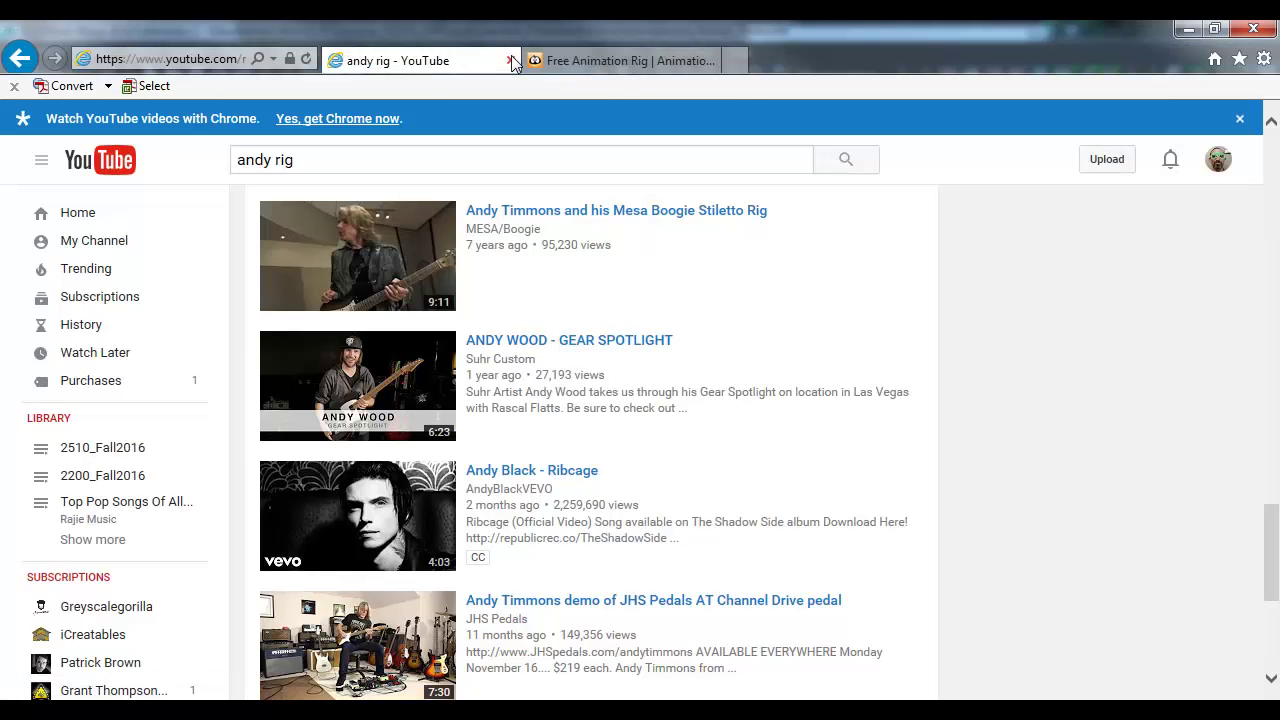
left_click(511, 60)
Step: Search the web for "pose reference", show the image results and open a sheet of figure sketches
left_click(234, 60)
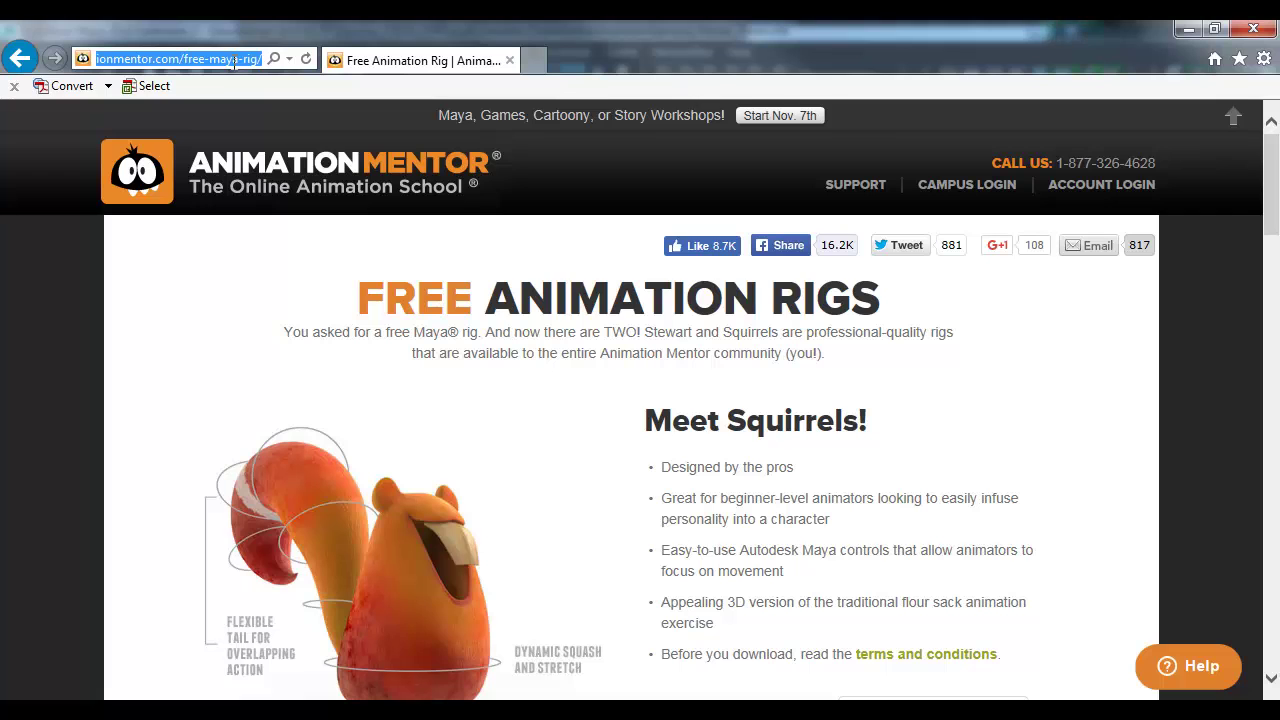
type("pose ref")
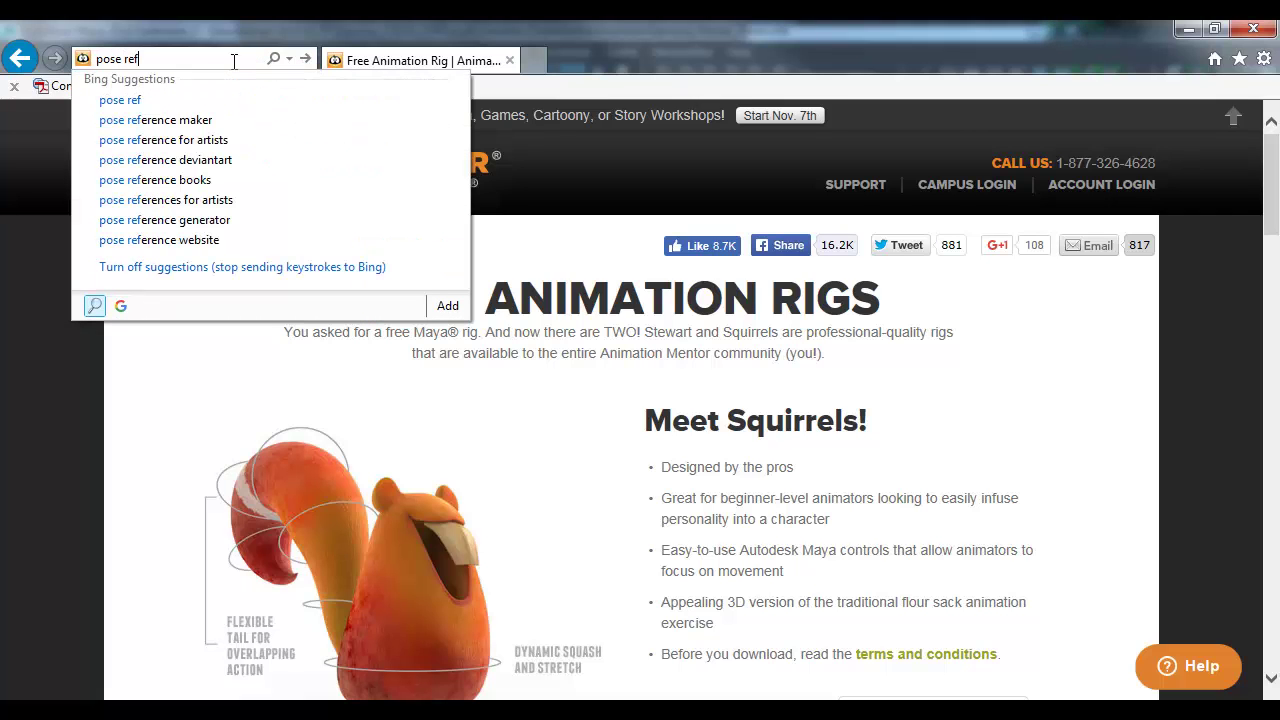
type("erence")
key("Return")
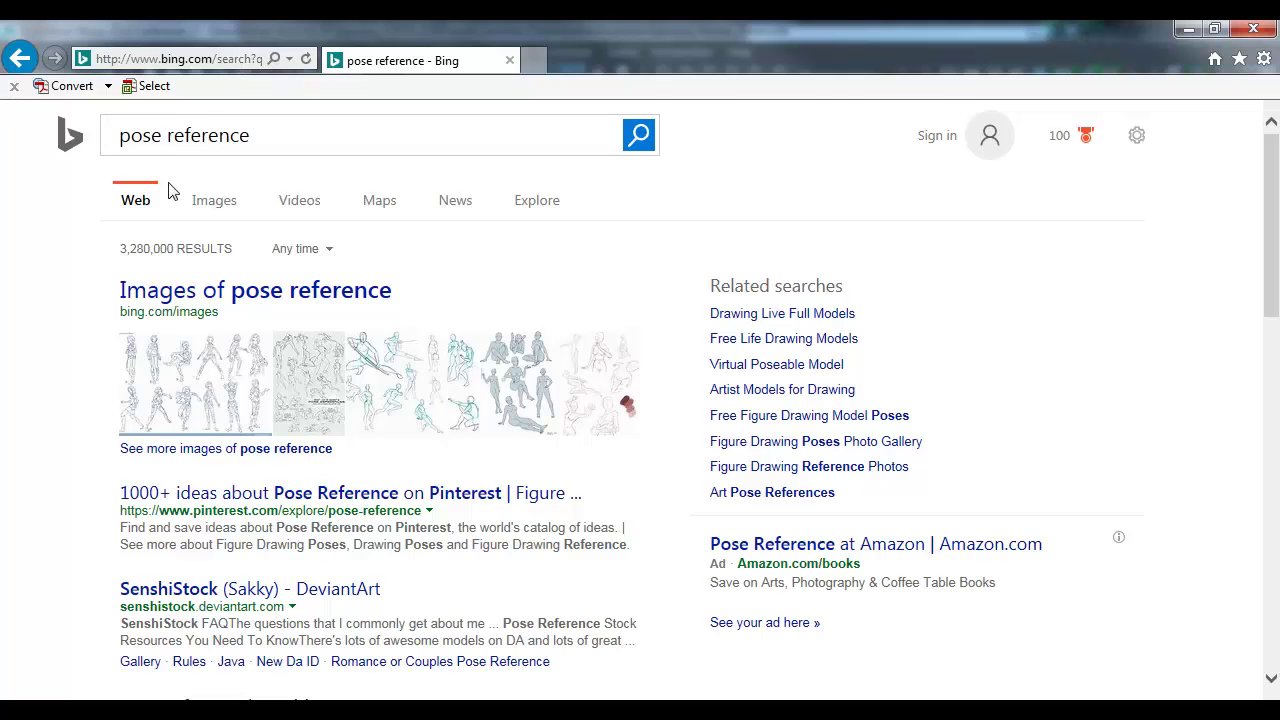
left_click(203, 200)
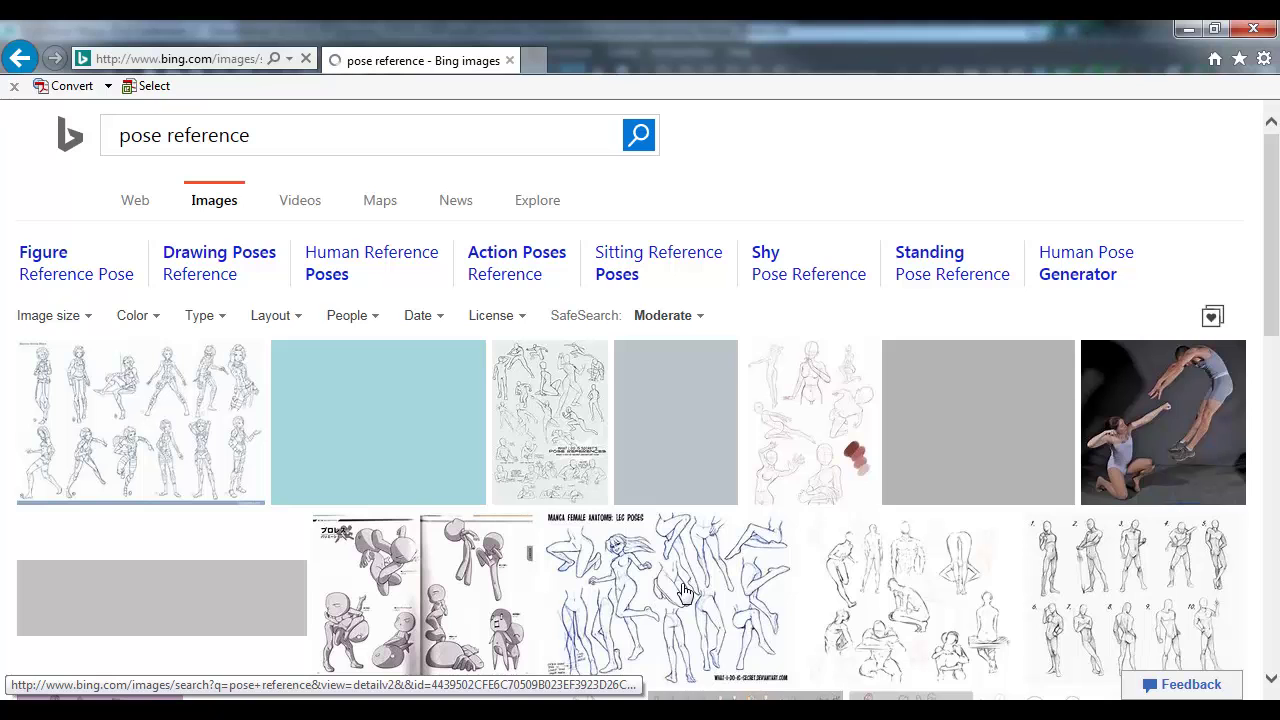
left_click(875, 580)
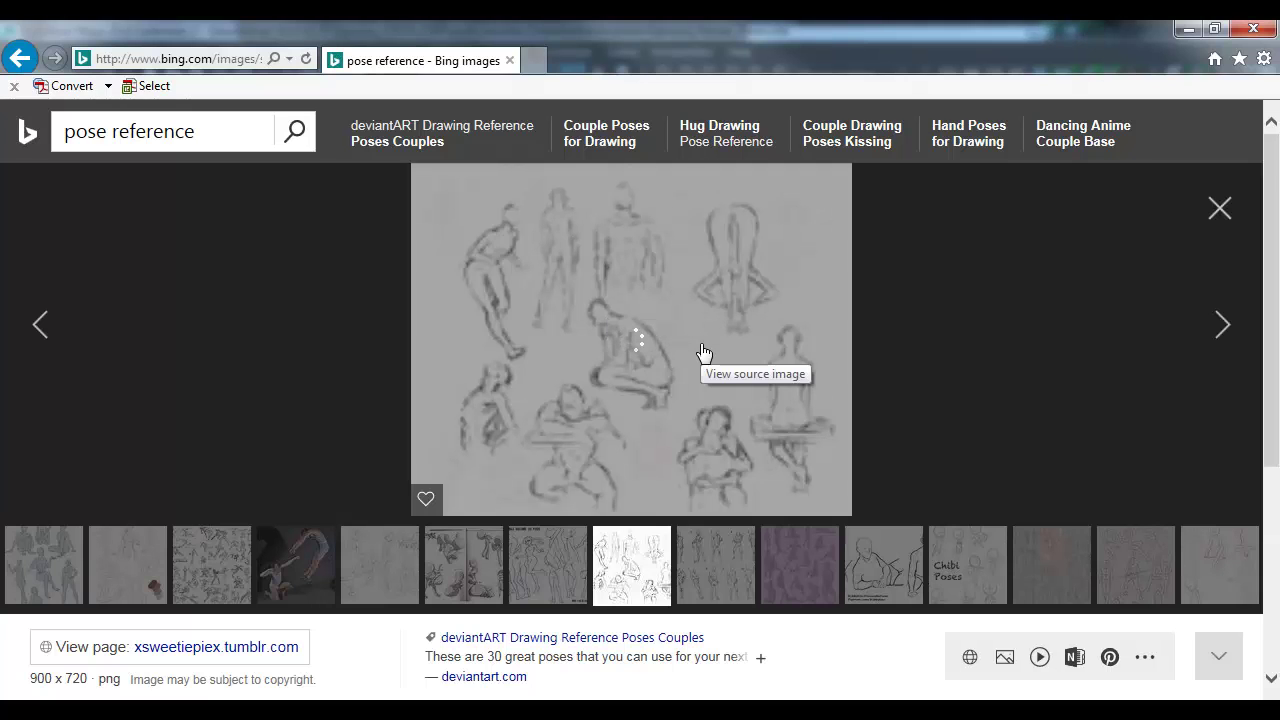
Step: Refine the image search to "pose reference photo"
left_click(221, 119)
type("picture")
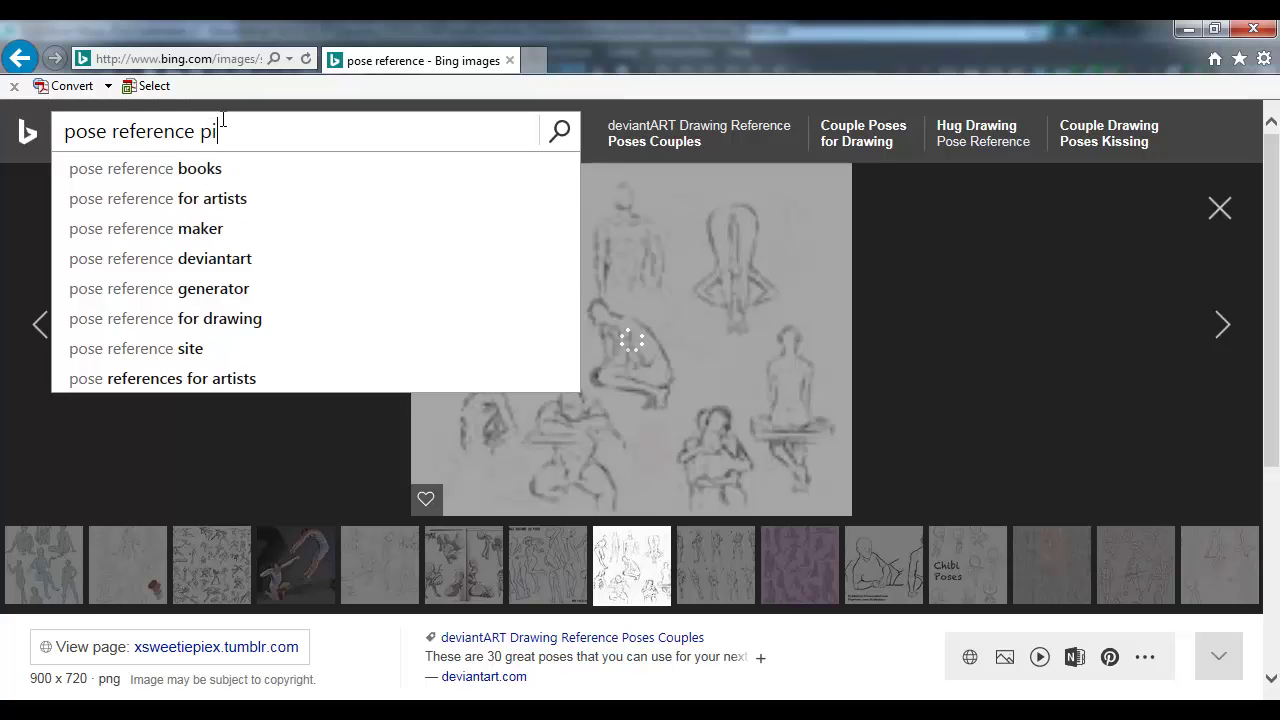
key("BackSpace")
key("BackSpace")
key("BackSpace")
key("BackSpace")
key("BackSpace")
key("BackSpace")
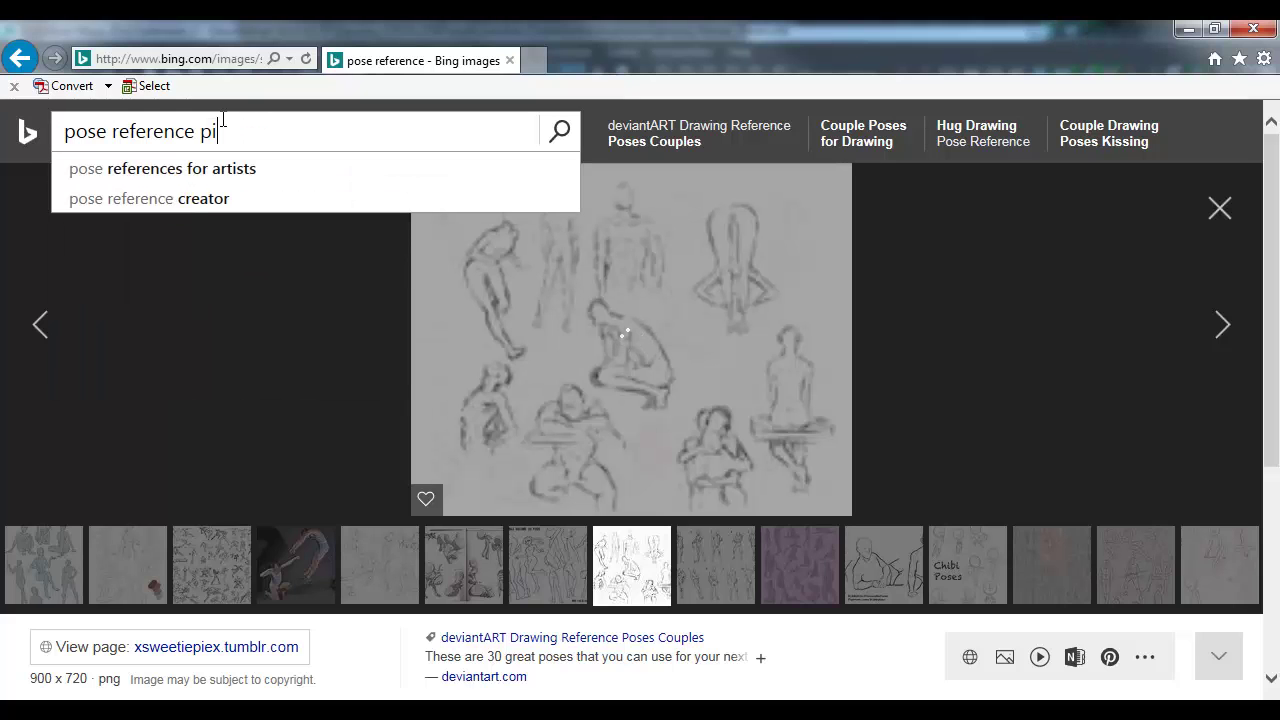
type("hoto")
key("Return")
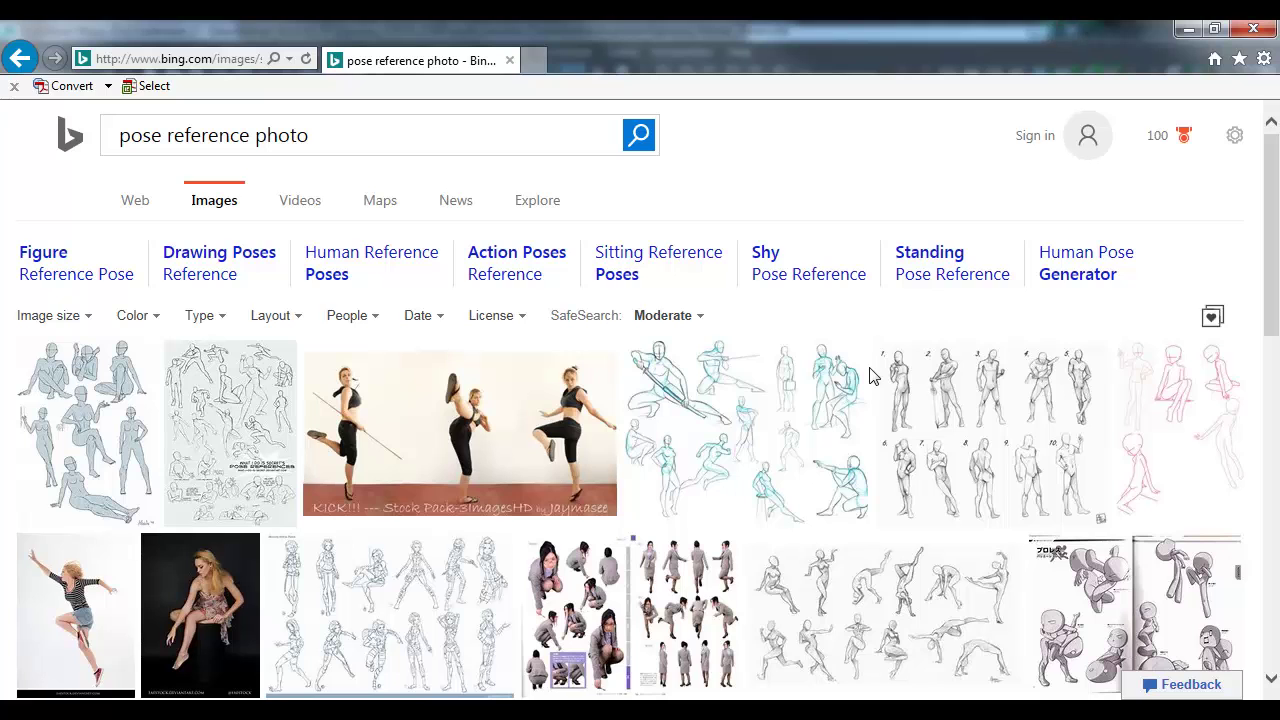
Step: View the three-kick stock photo, the seated woman photo and the fashion pose grid among the image results
left_click(438, 418)
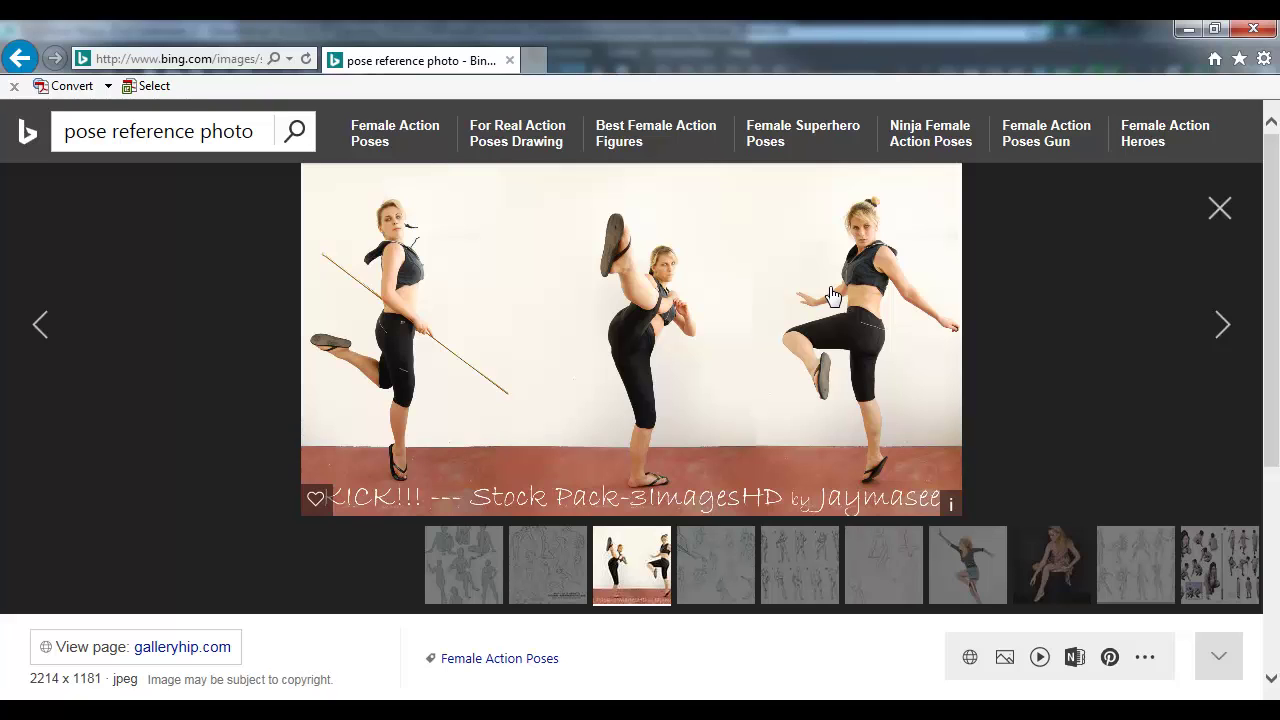
left_click(1053, 564)
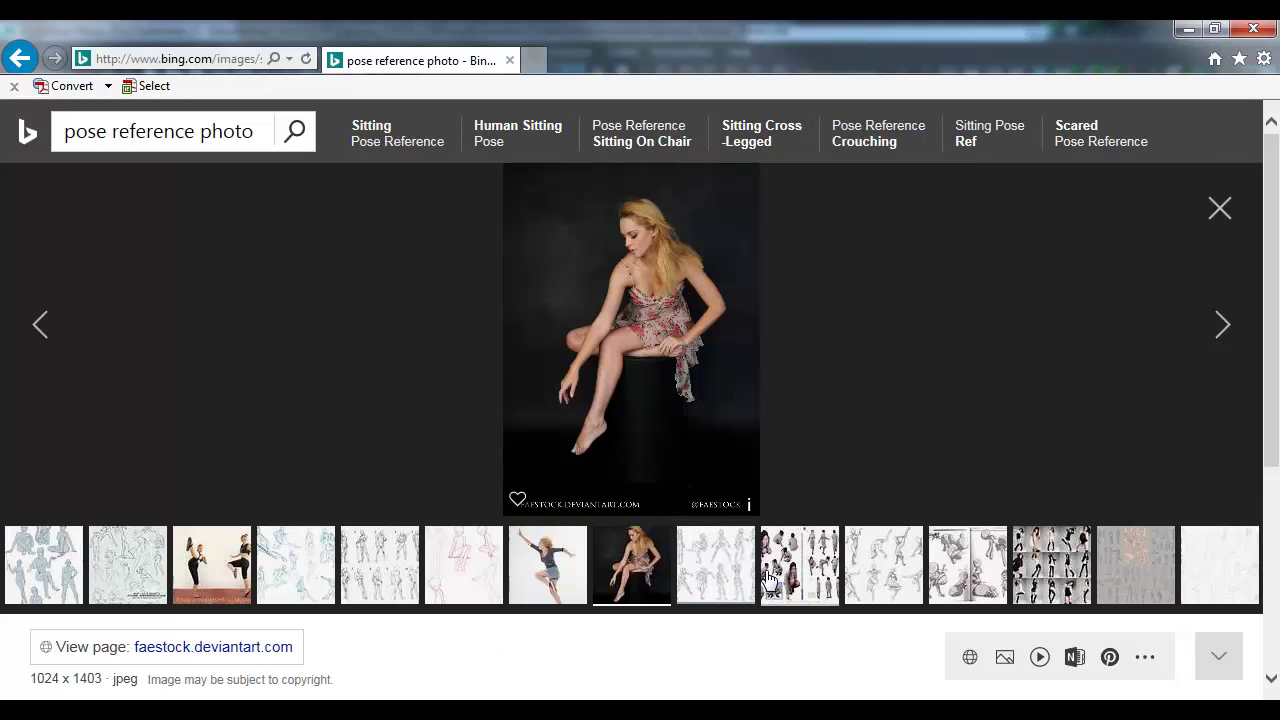
left_click(1035, 570)
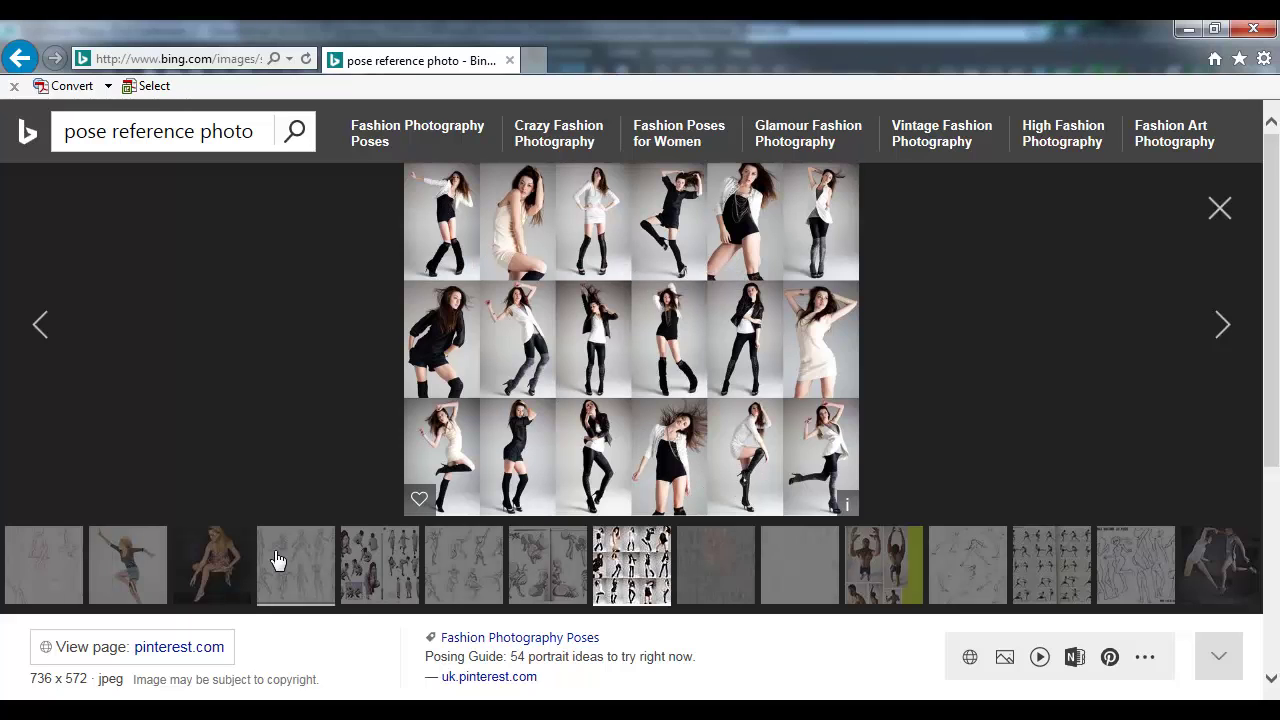
Step: Replace the image search text with "karate poses" and run the search
double_click(251, 131)
left_click(280, 130)
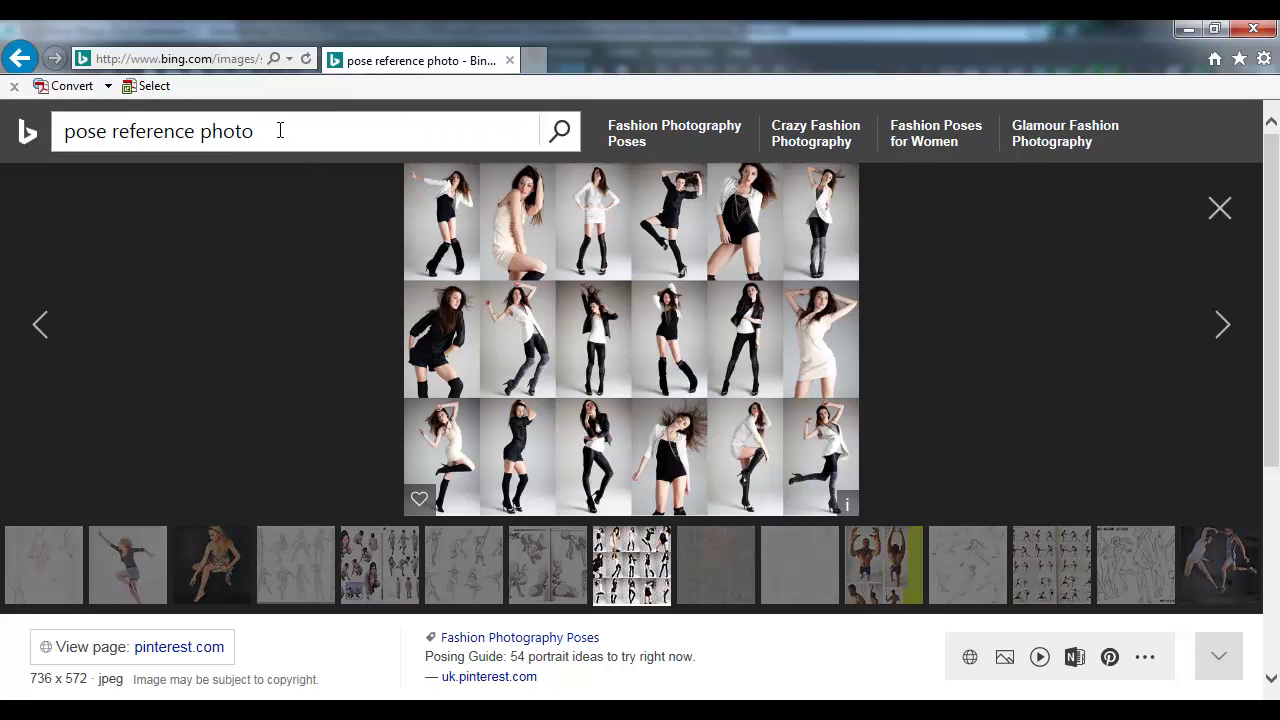
left_click_drag(280, 130, 23, 129)
type("kar")
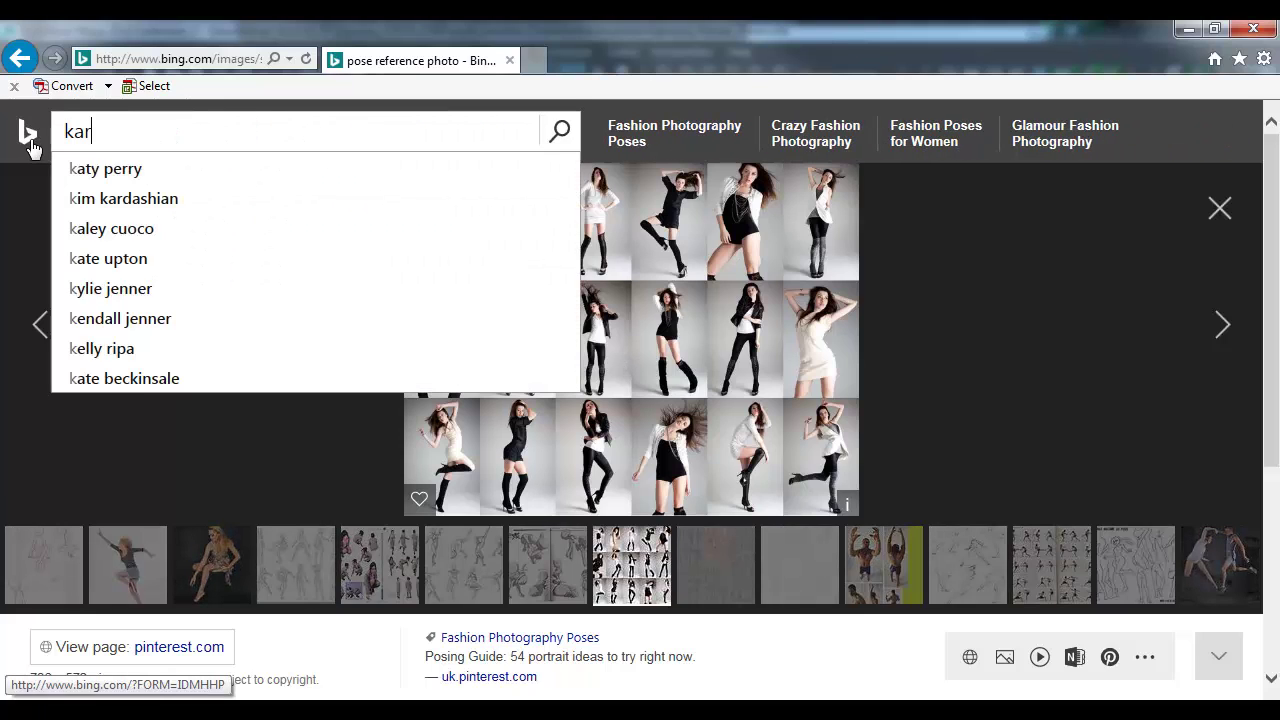
type("ate poses")
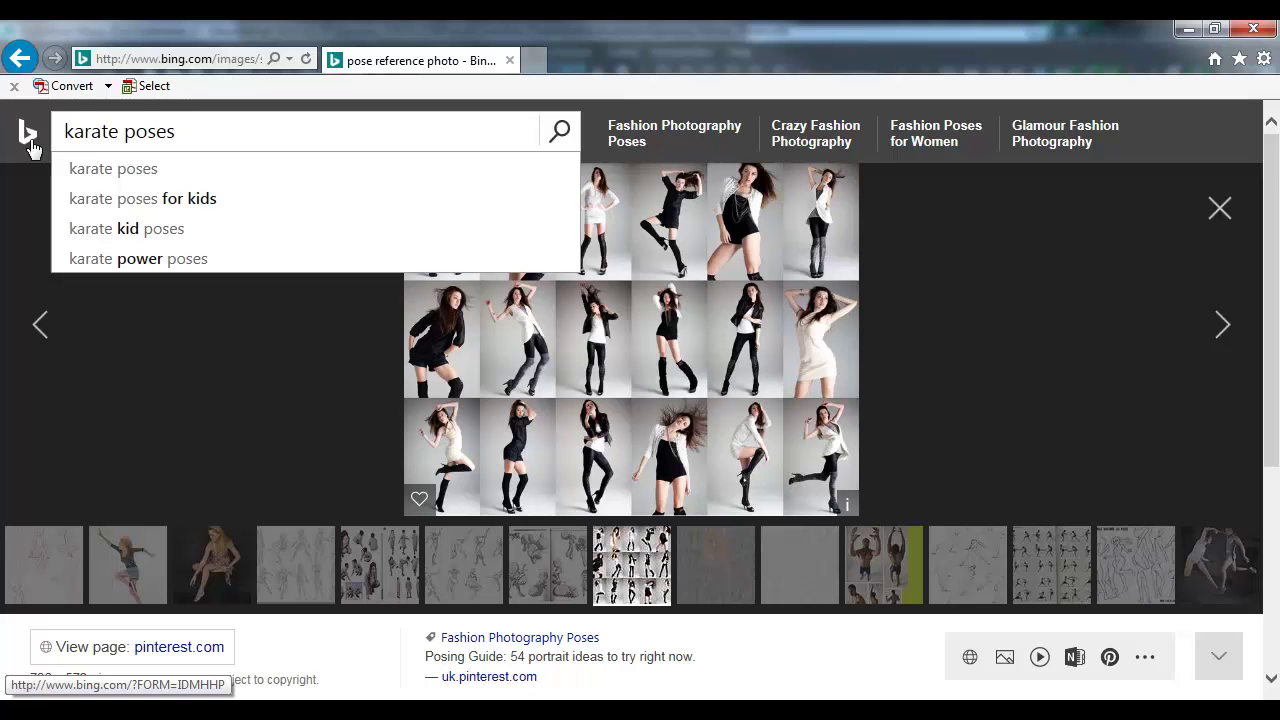
key("Return")
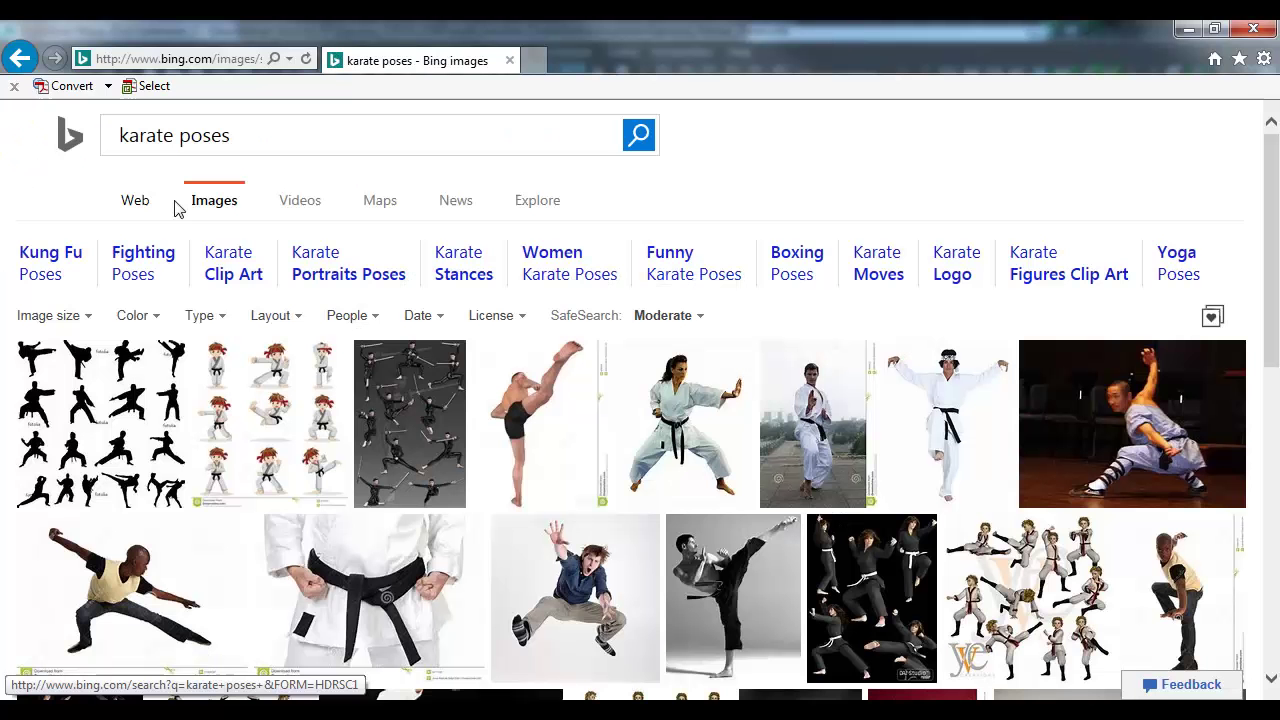
Step: Browse the karate pose images one after another, examining them for a pose that suits the character
scroll(183, 407, "down", 1)
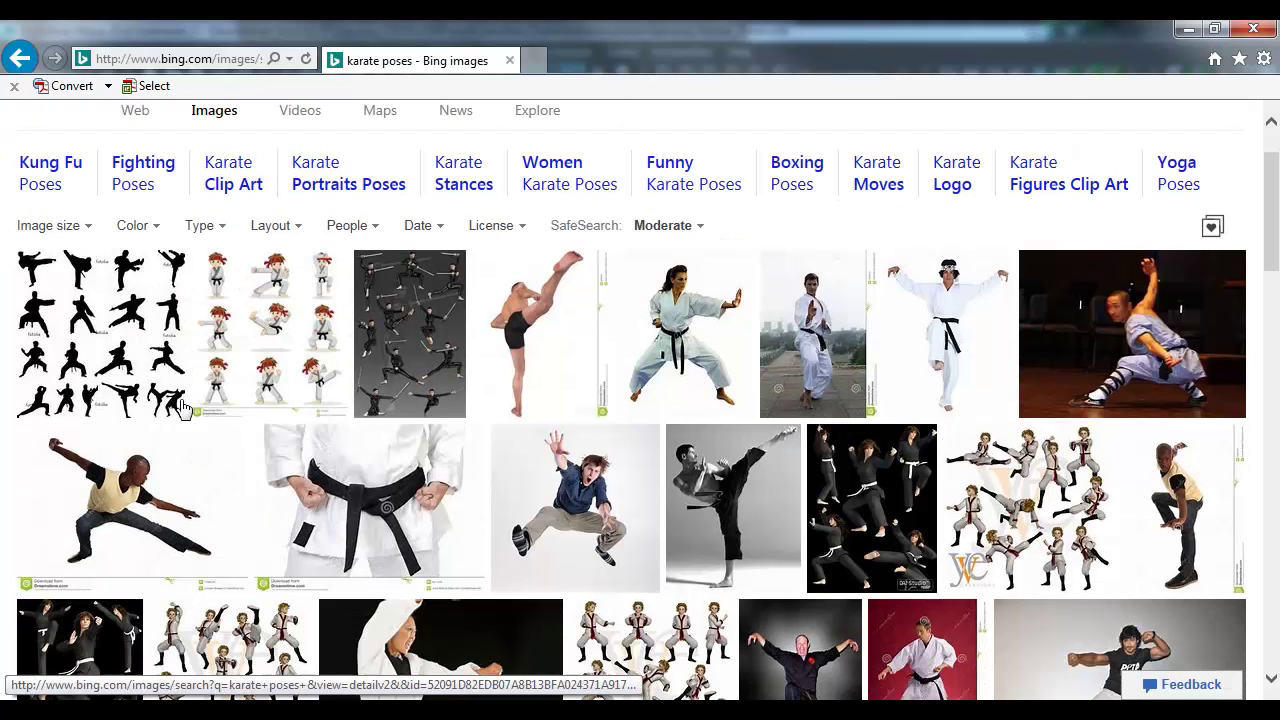
left_click(157, 404)
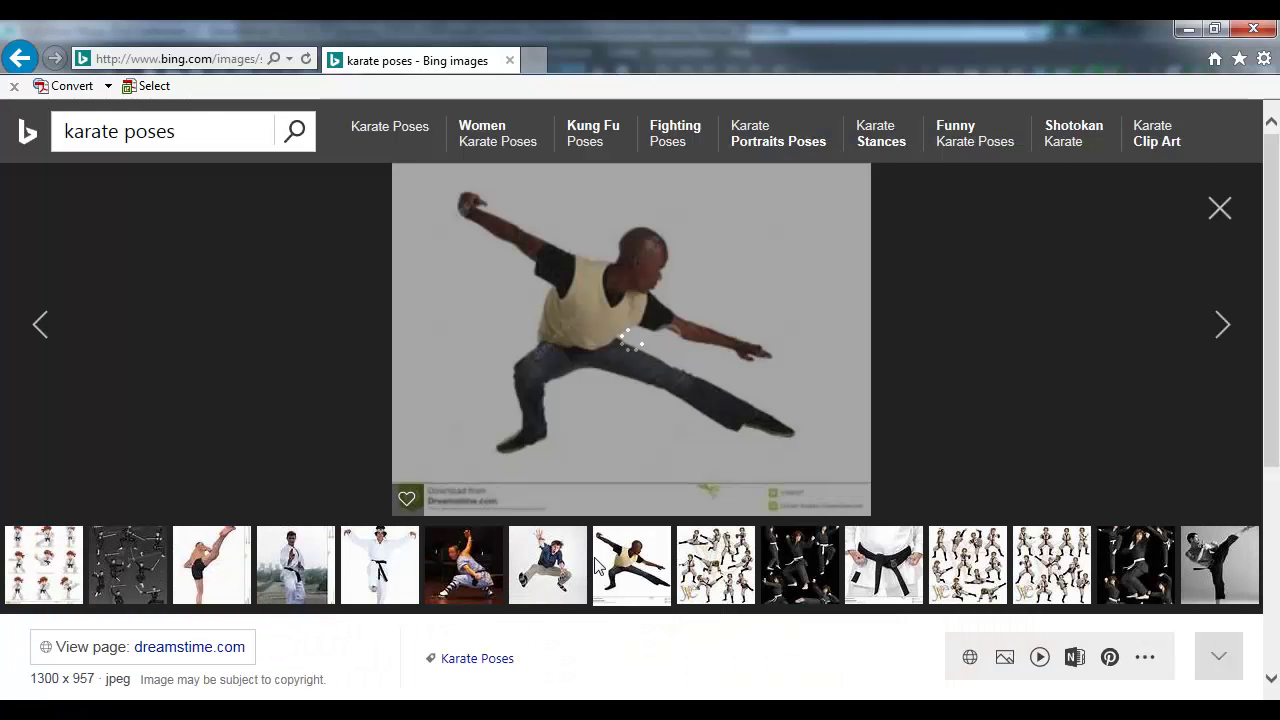
left_click(214, 565)
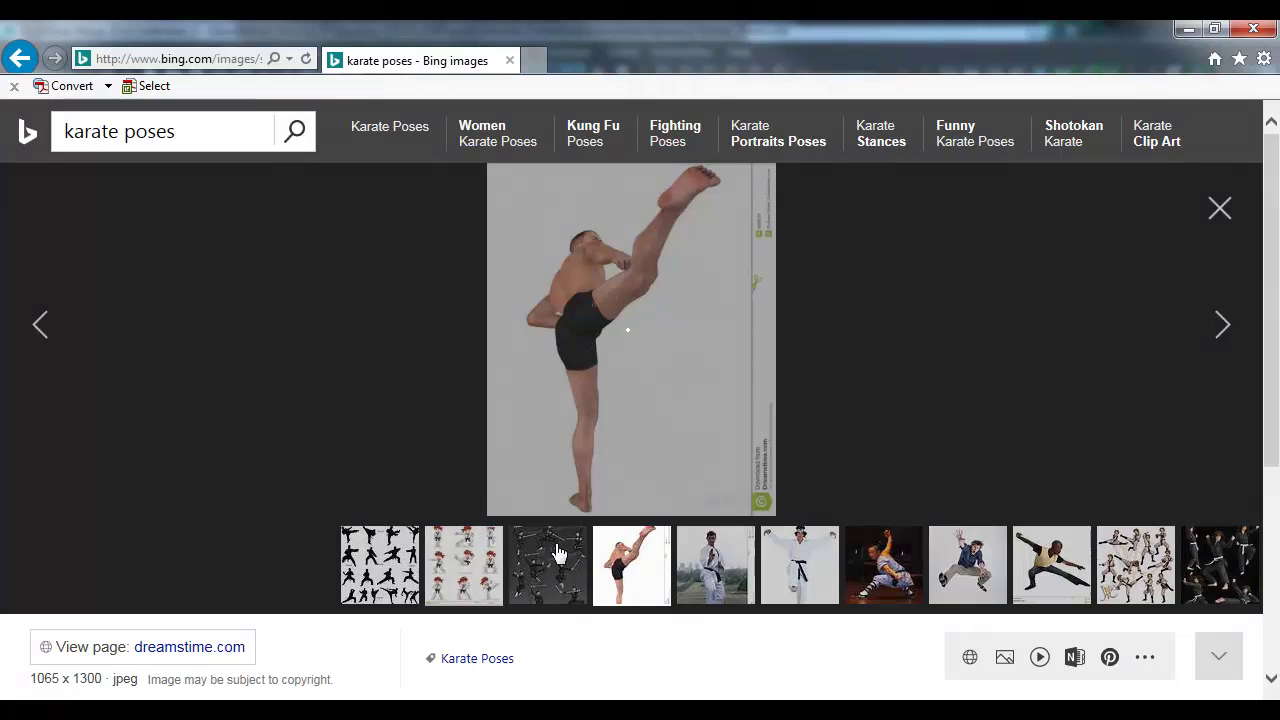
key("Right")
key("Right")
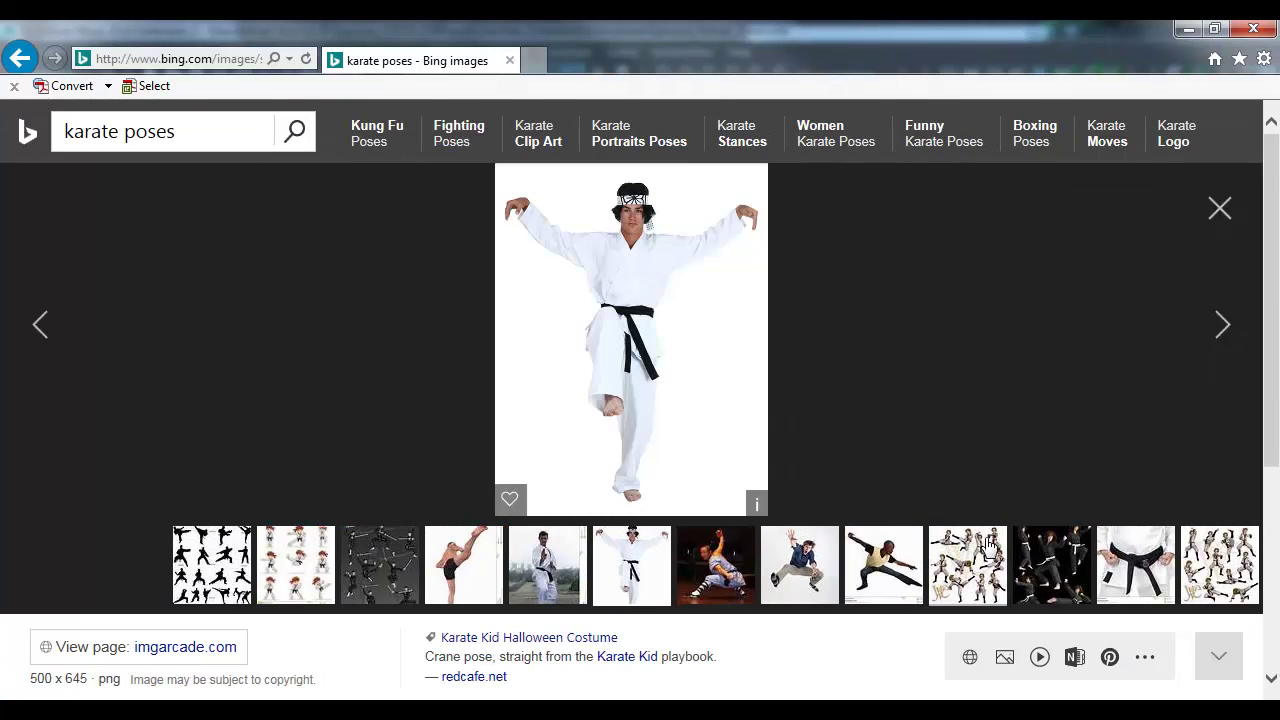
key("Right")
key("Right")
key("Right")
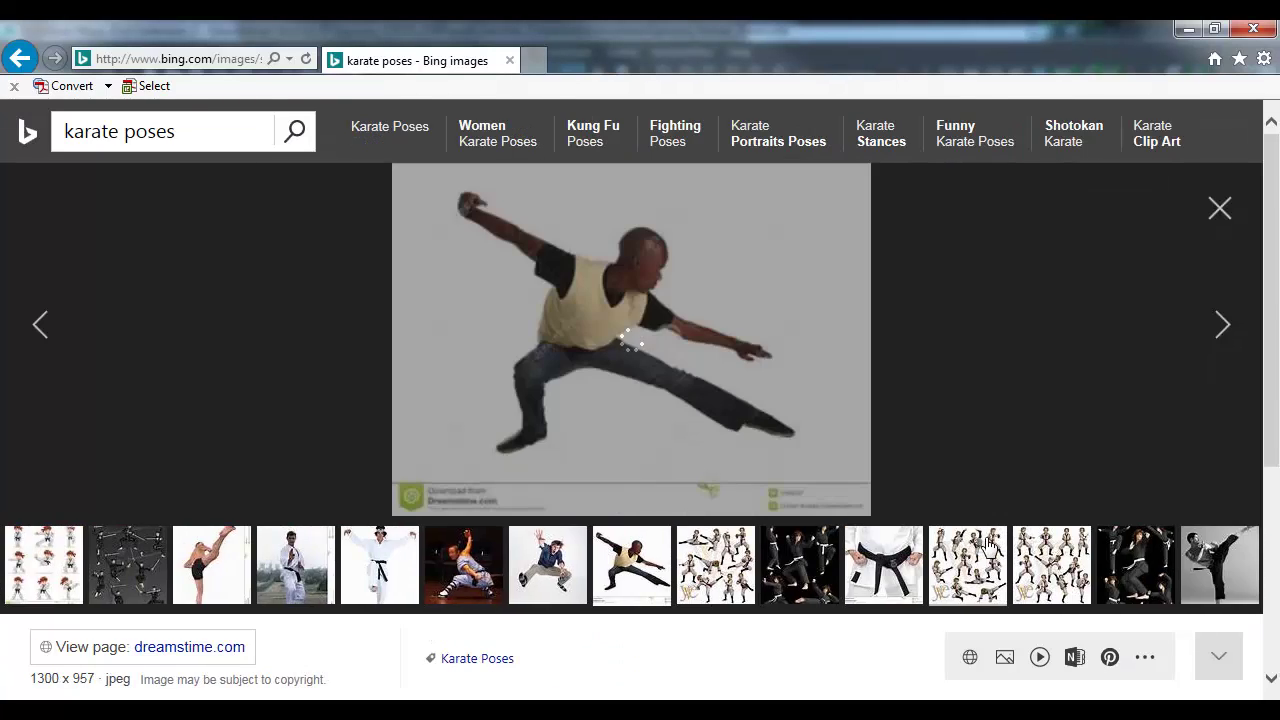
key("Right")
key("Right")
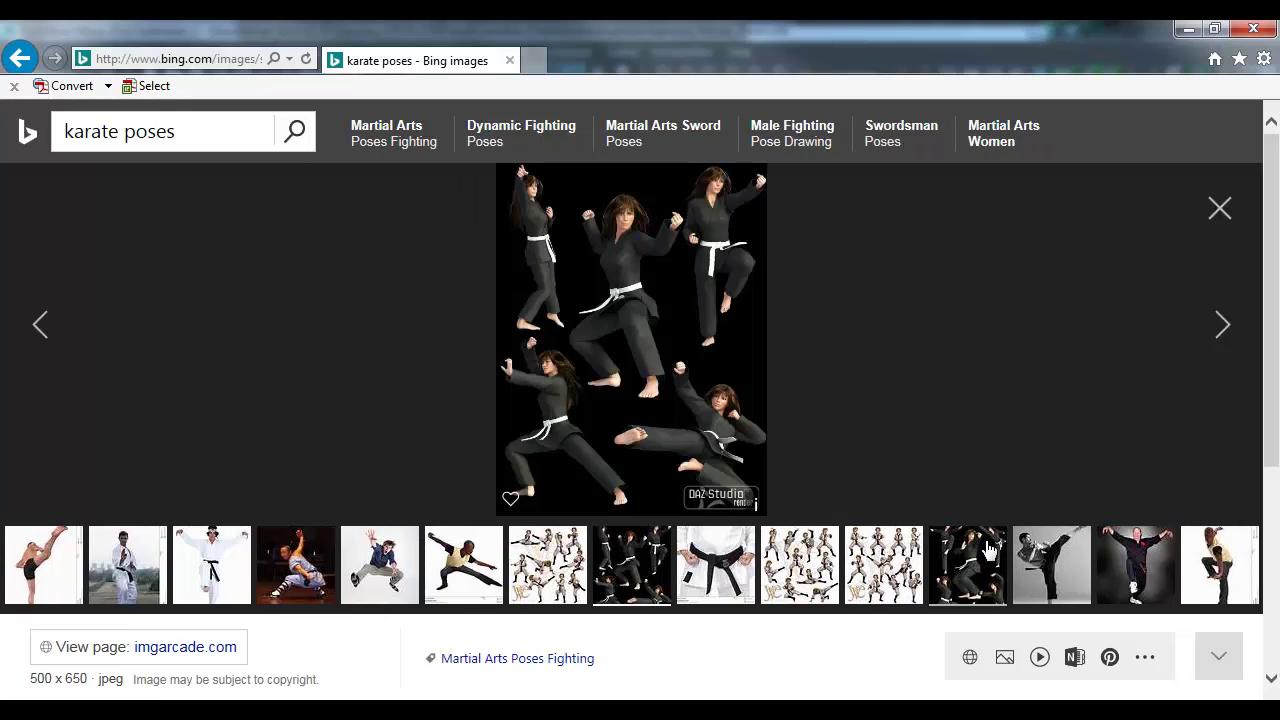
key("Right")
key("Right")
key("Right")
key("Right")
key("Right")
key("Right")
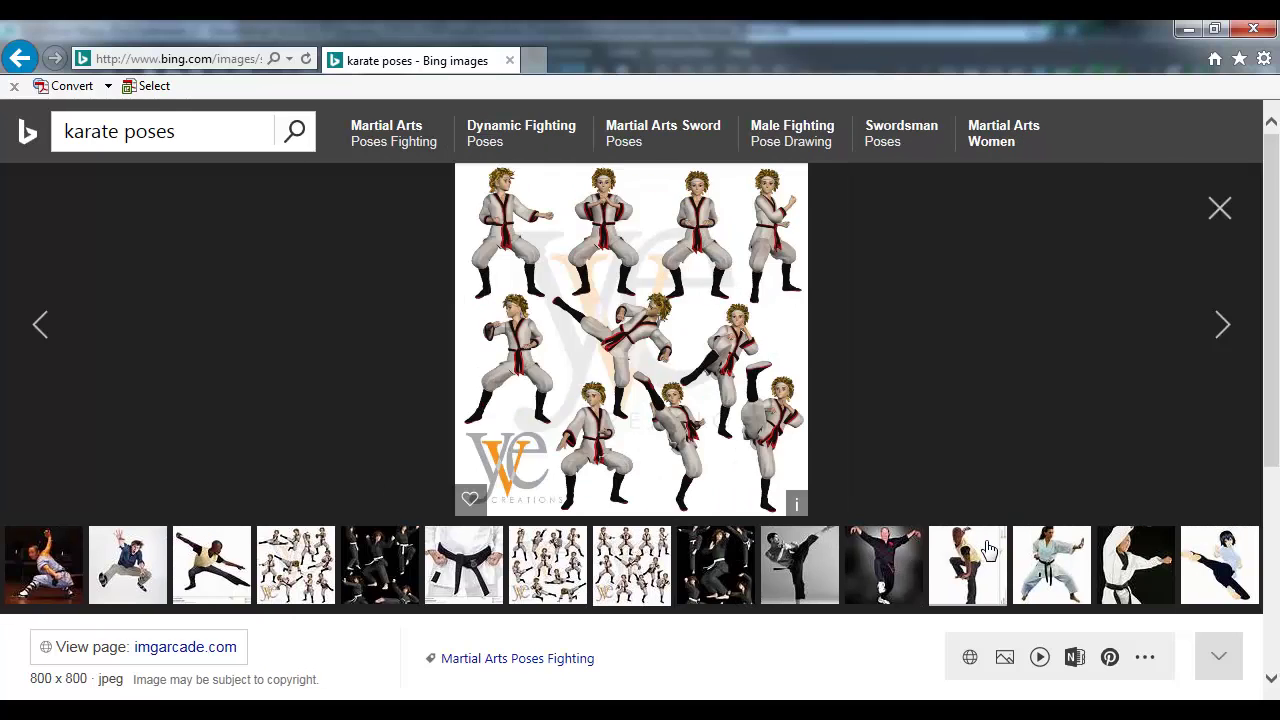
Step: Open the source image of the black-and-white high side kick photo and enlarge it
left_click(987, 549)
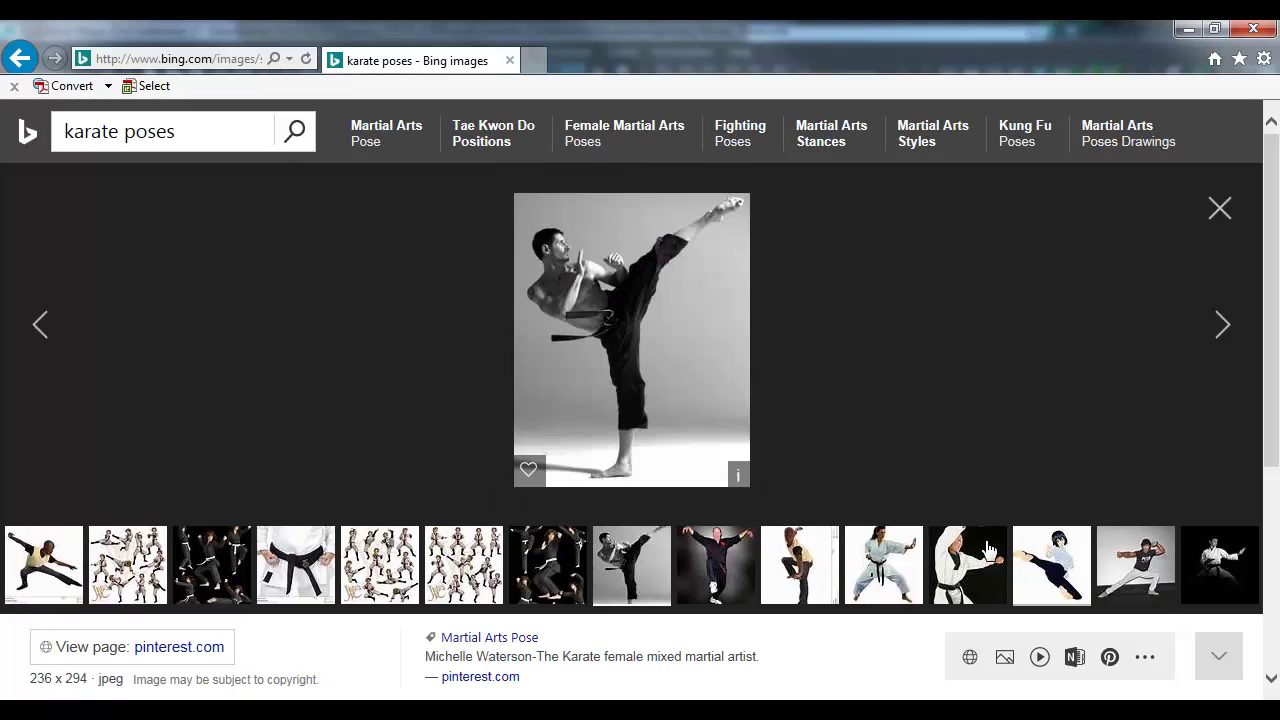
left_click(630, 378)
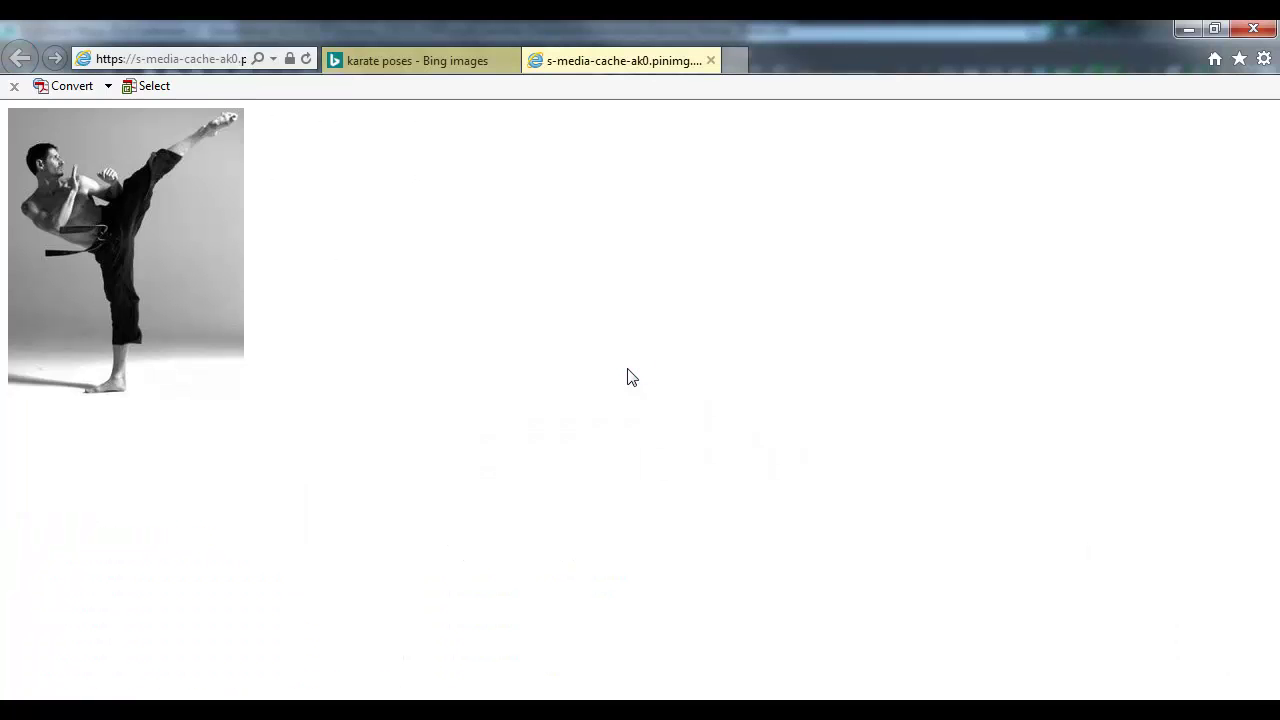
scroll(125, 254, "up", 5, "ctrl")
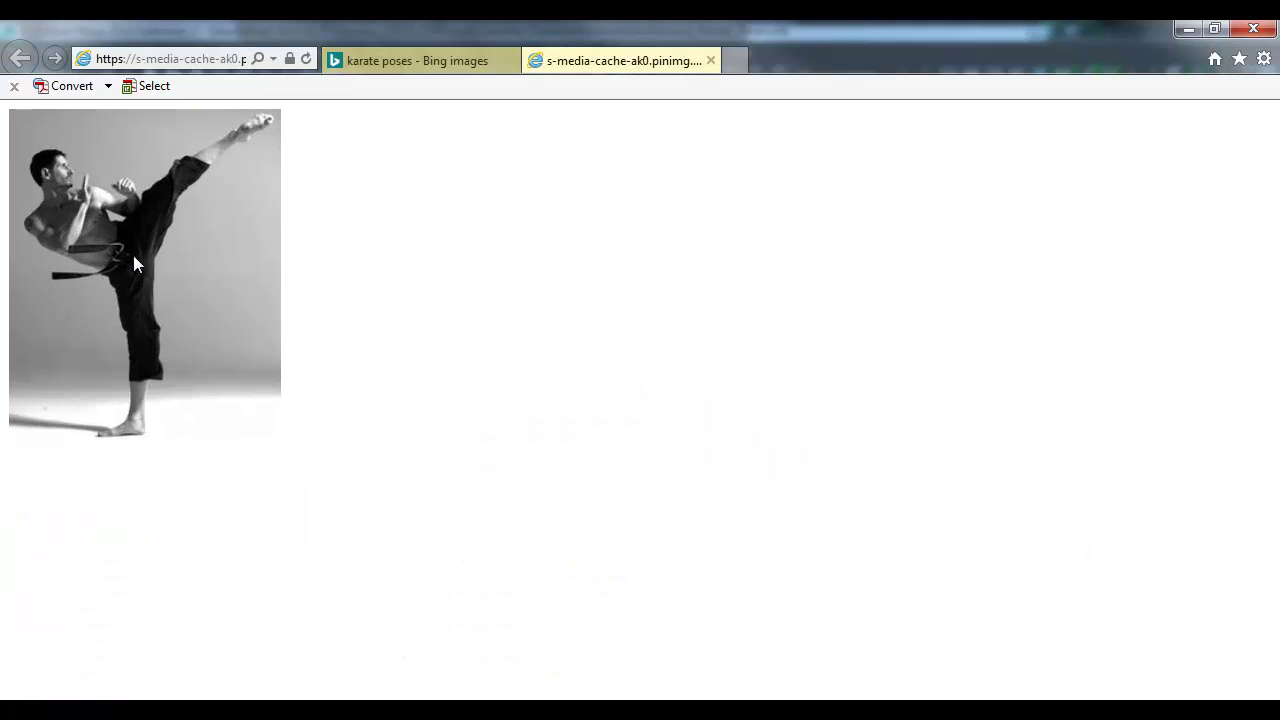
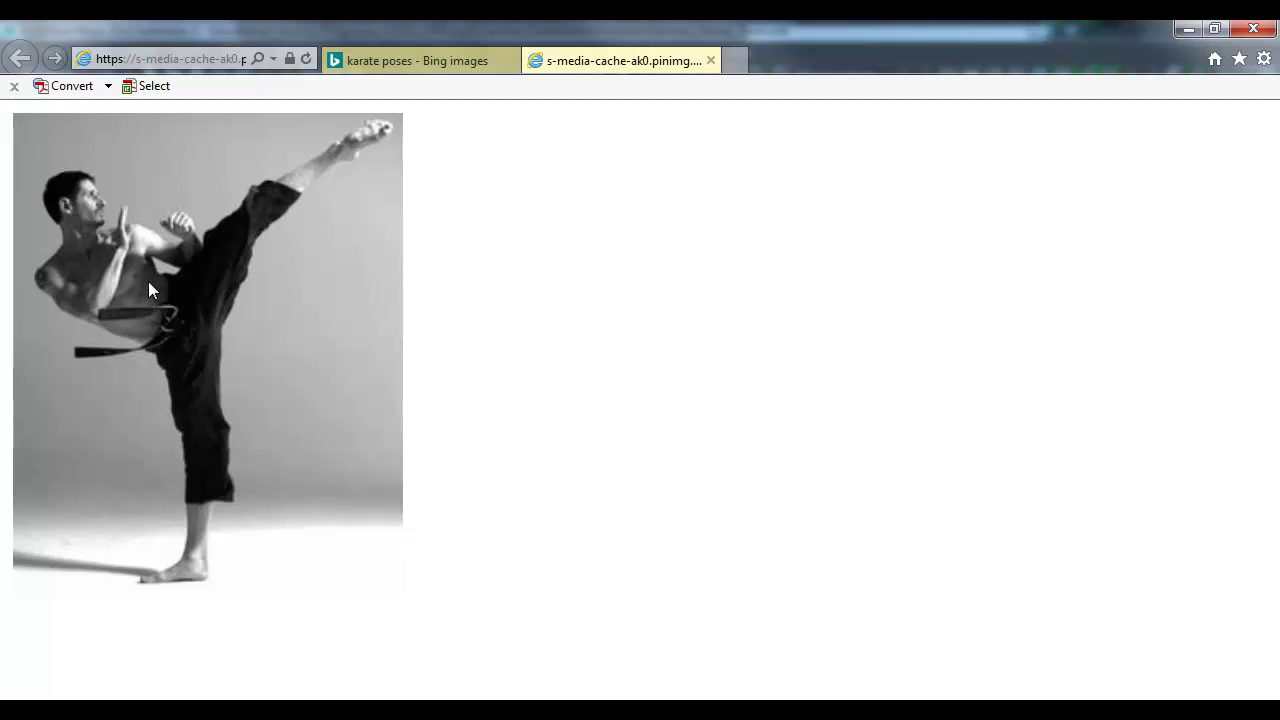
Step: Snap the browser window with the kick photo to the left half of the screen, in front of the Maya scene
key("alt+Tab")
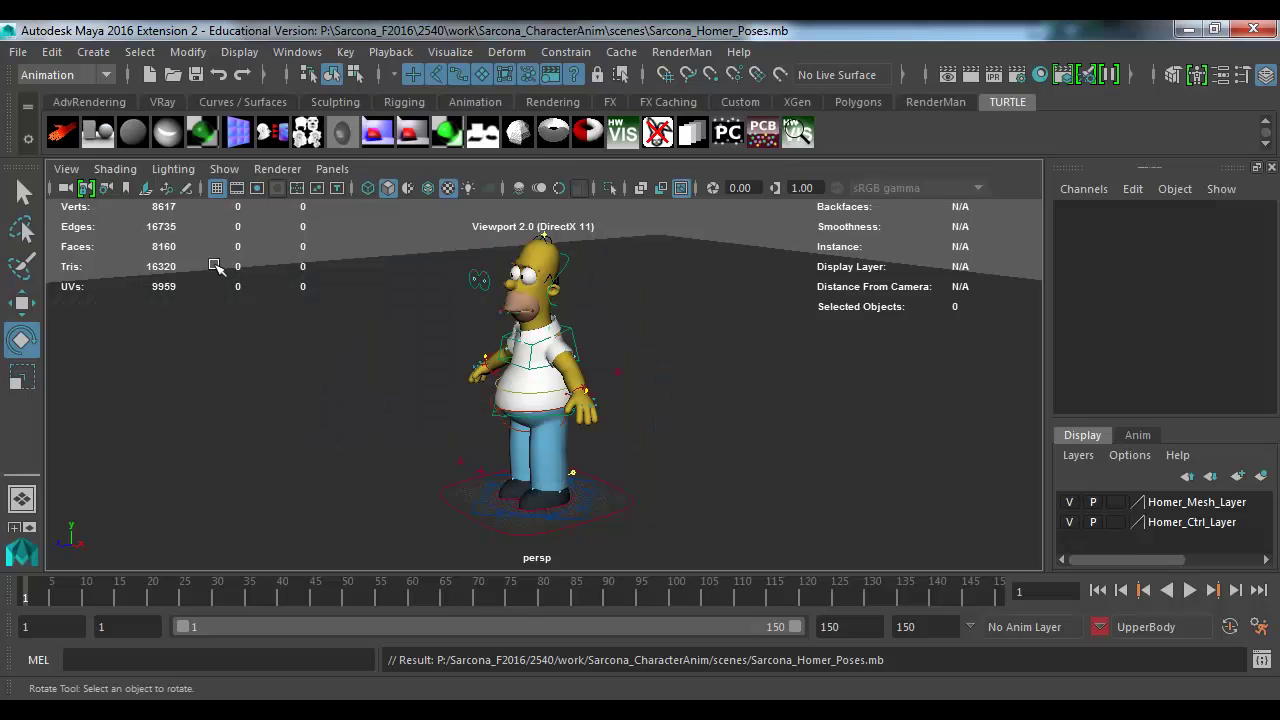
key("alt+Tab")
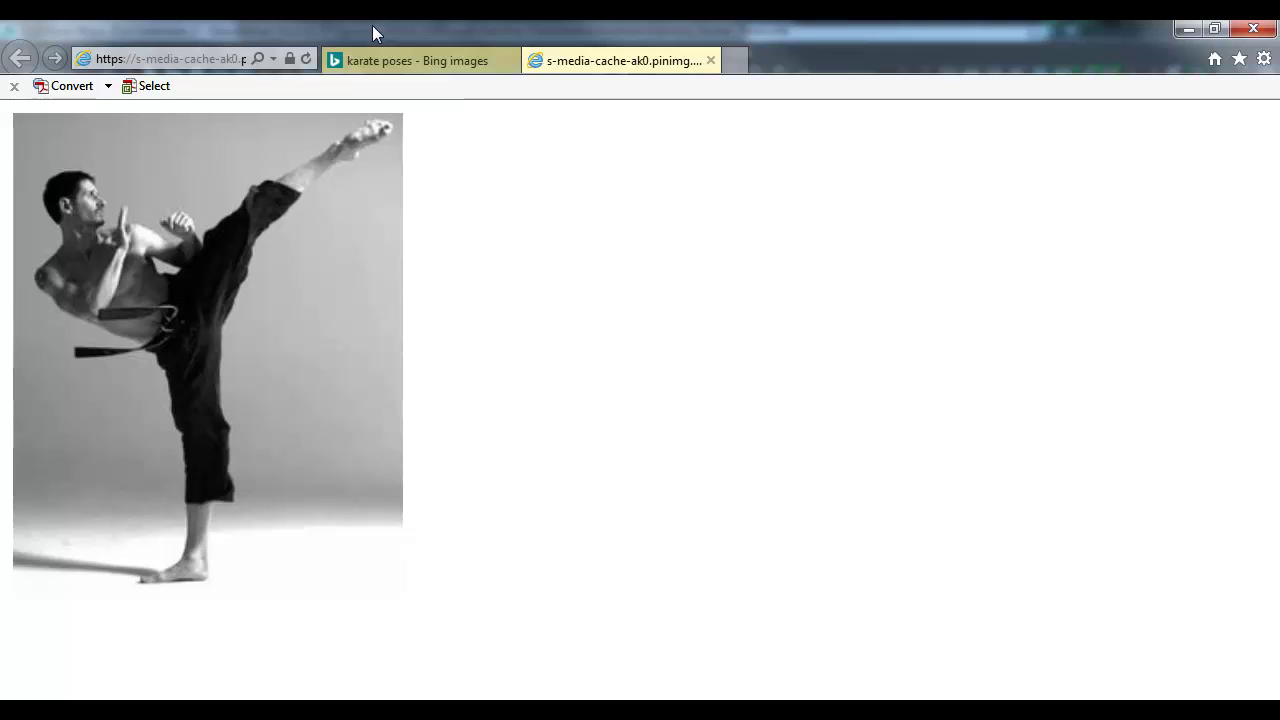
key("super+Left")
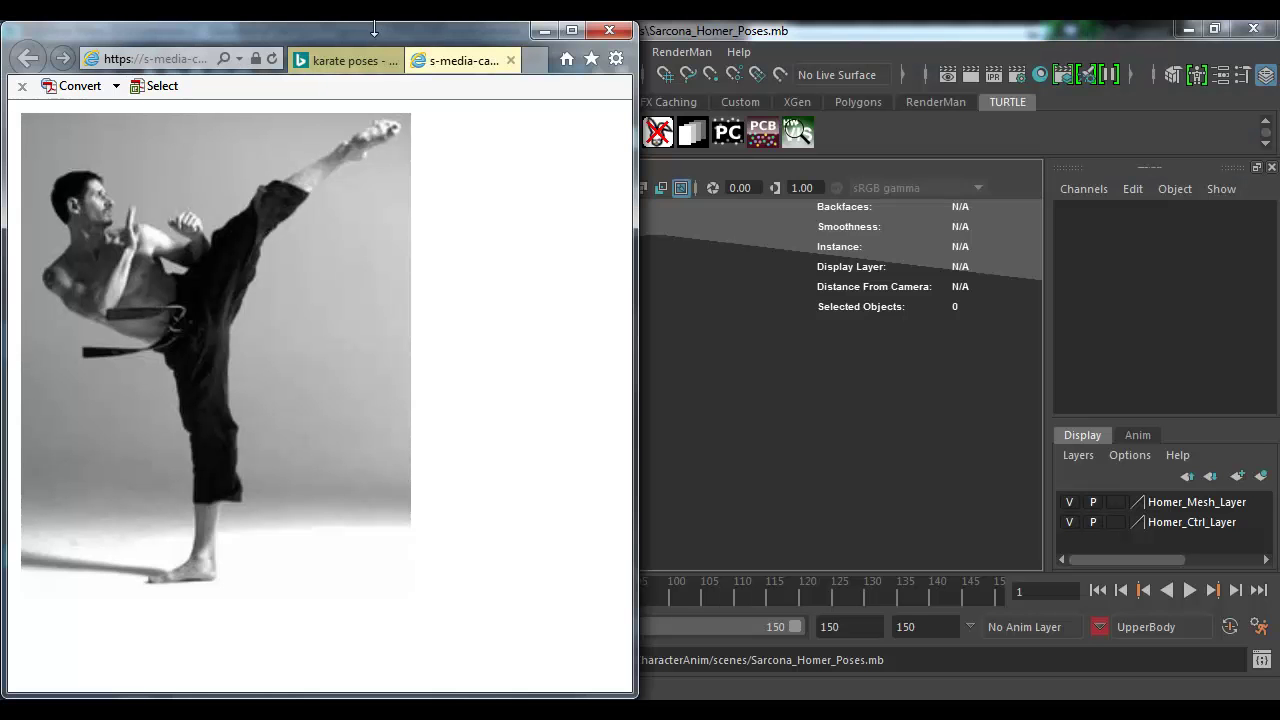
key("alt")
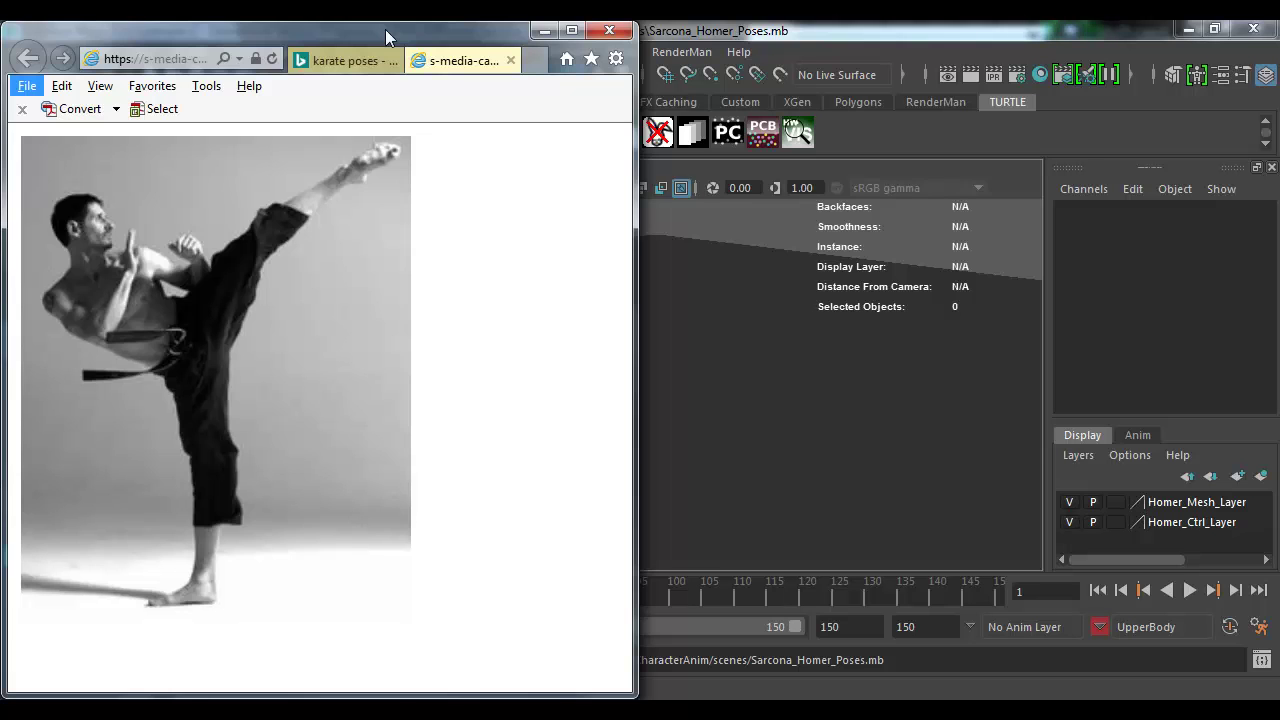
key("alt+Tab")
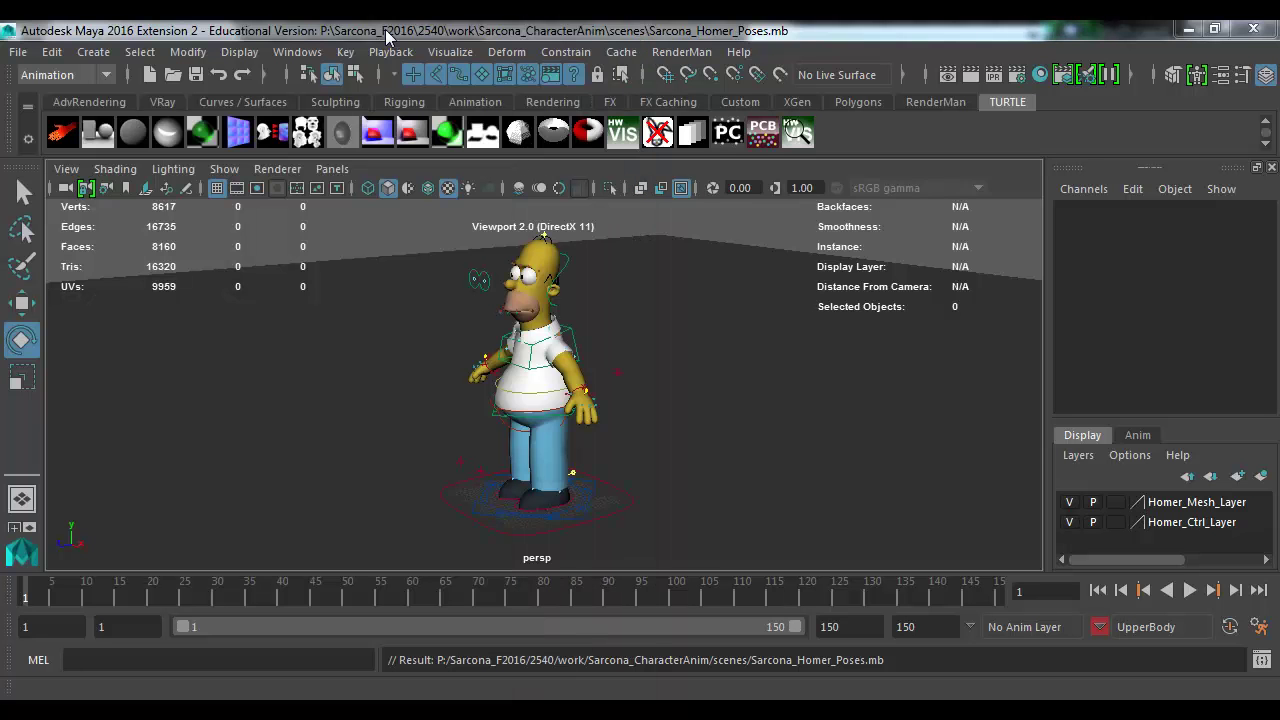
key("alt+Tab")
key("super+Left")
key("super+Left")
key("super+Left")
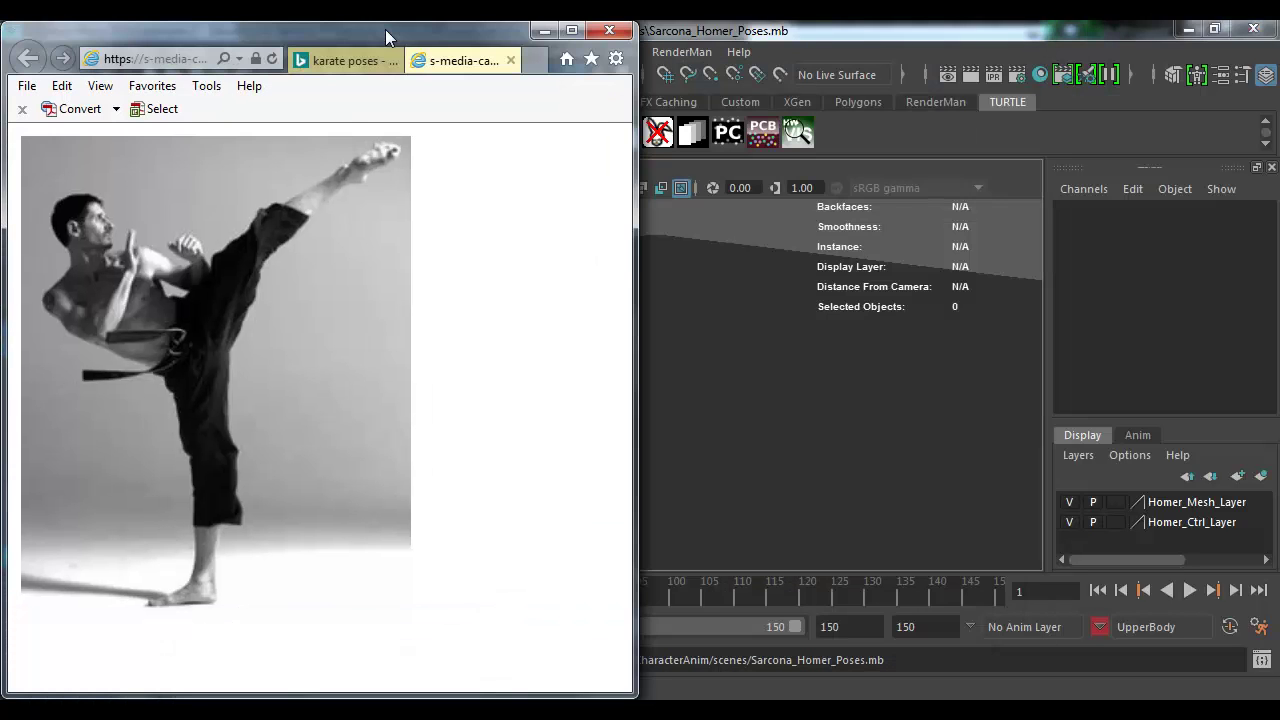
Step: Narrow the browser window to the kick photo, snap Maya to the right half of the screen and widen it to meet the browser
left_click_drag(636, 284, 426, 298)
left_click(529, 27)
key("super+Right")
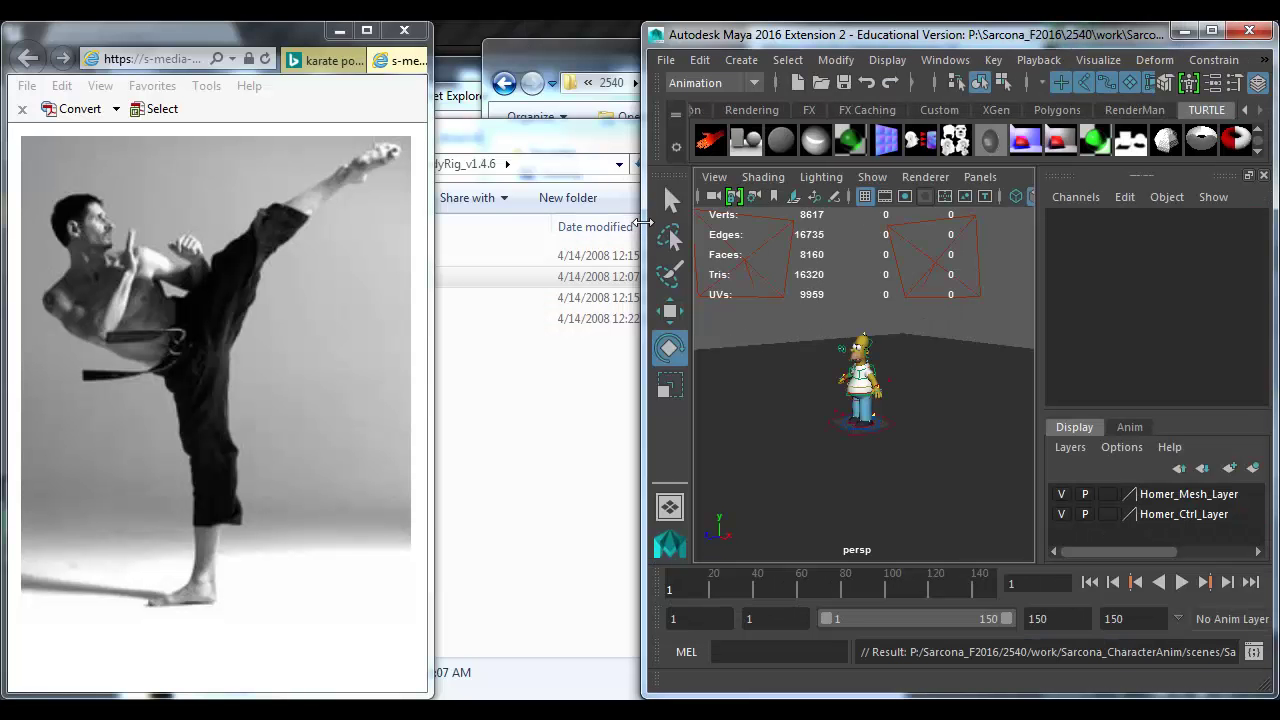
left_click_drag(644, 222, 437, 241)
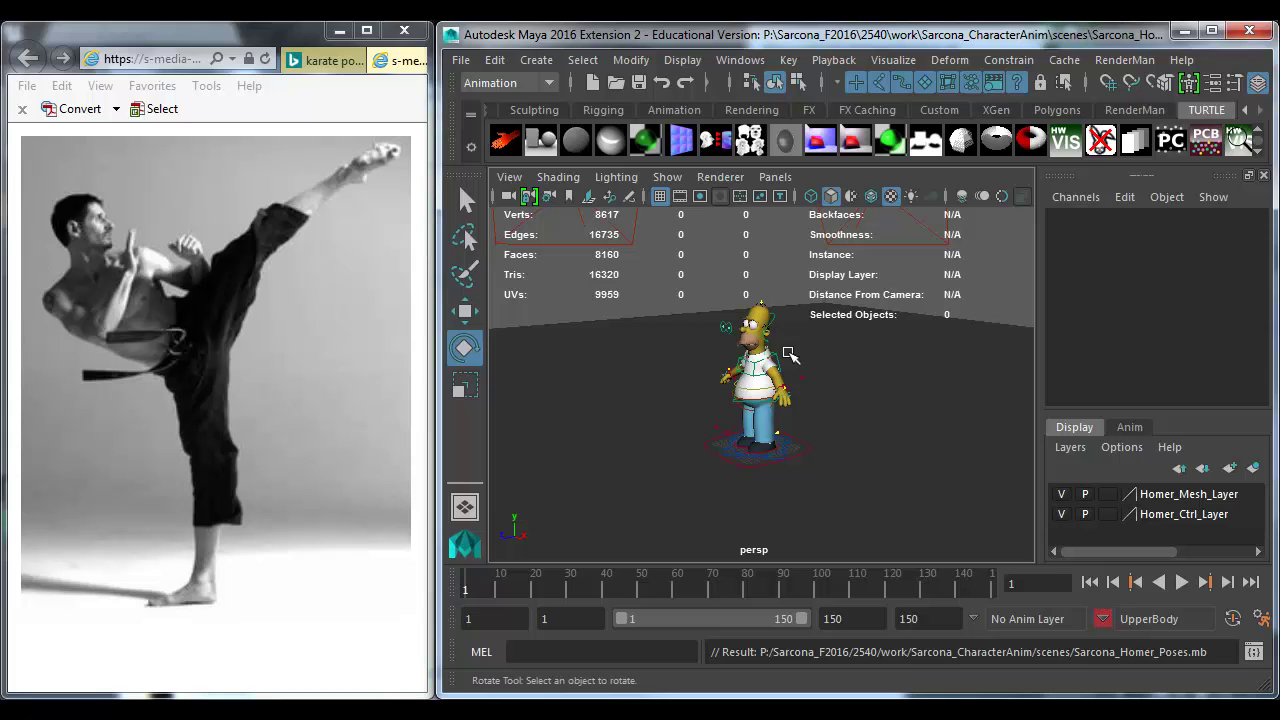
Step: Rotate Homer's global control at his feet about -91° in Y to turn him toward the camera, then deselect it
left_click_drag(787, 354, 766, 420, "alt")
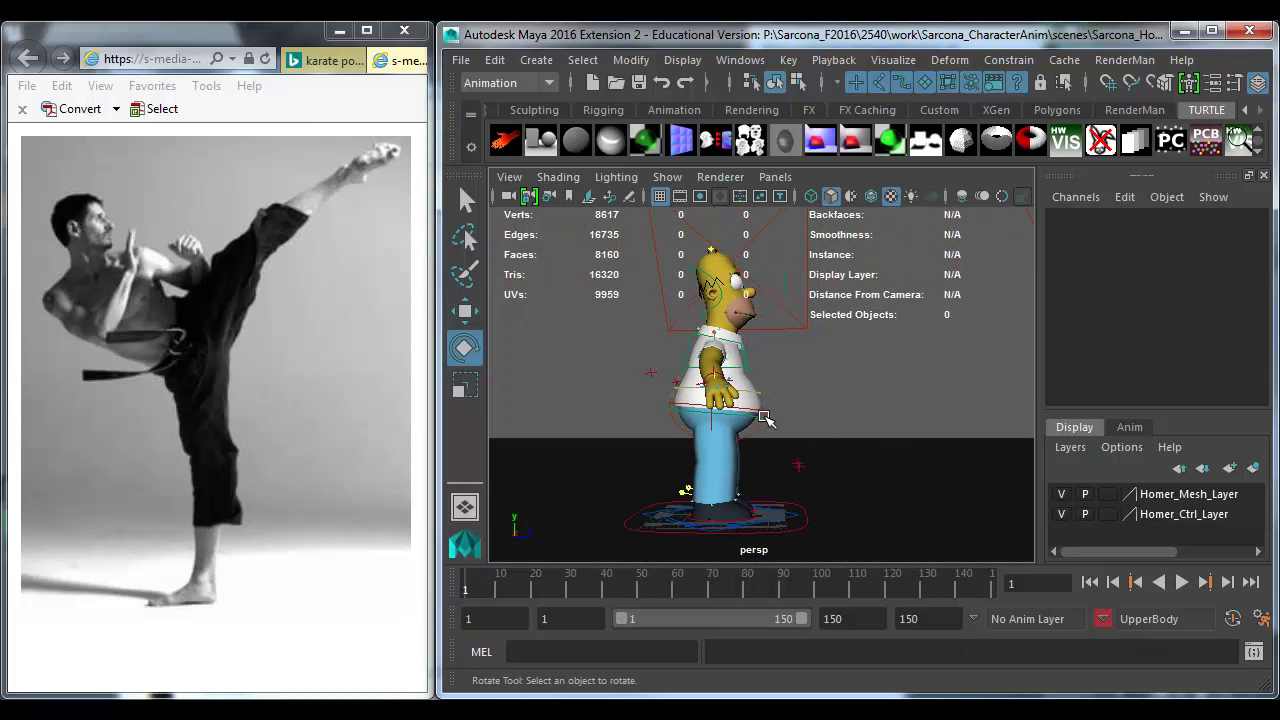
left_click(785, 513)
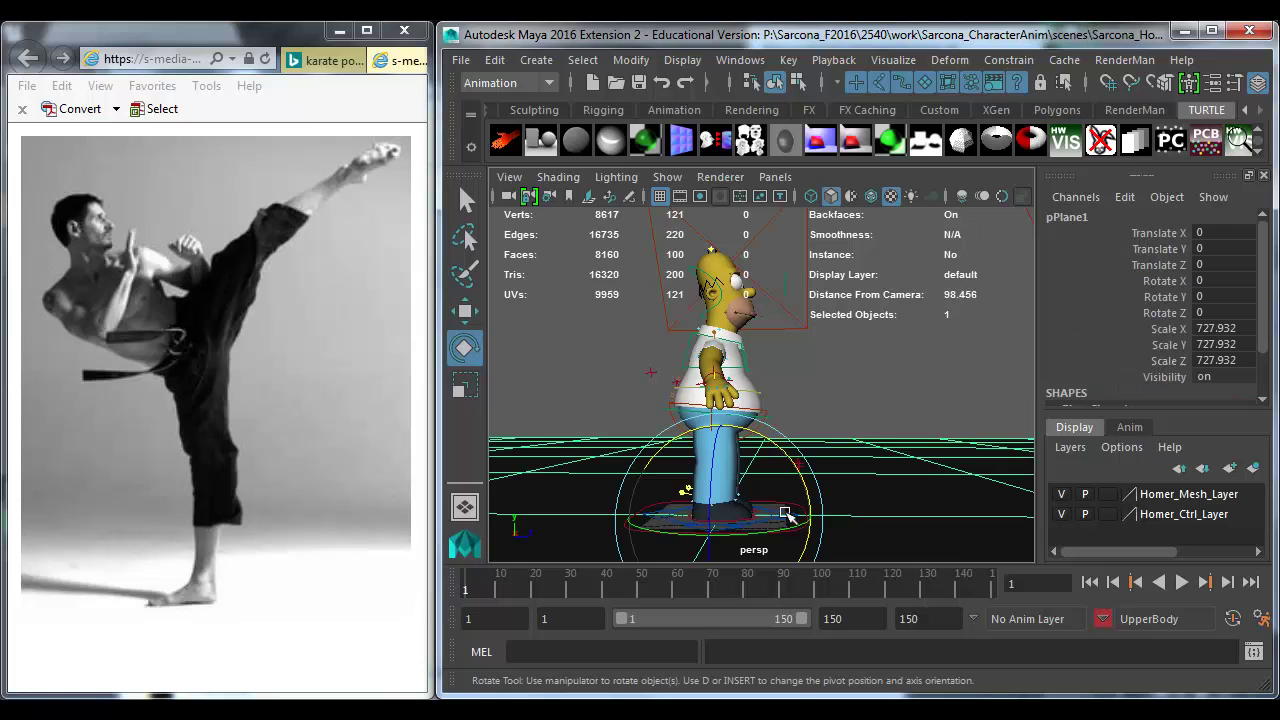
left_click(846, 408)
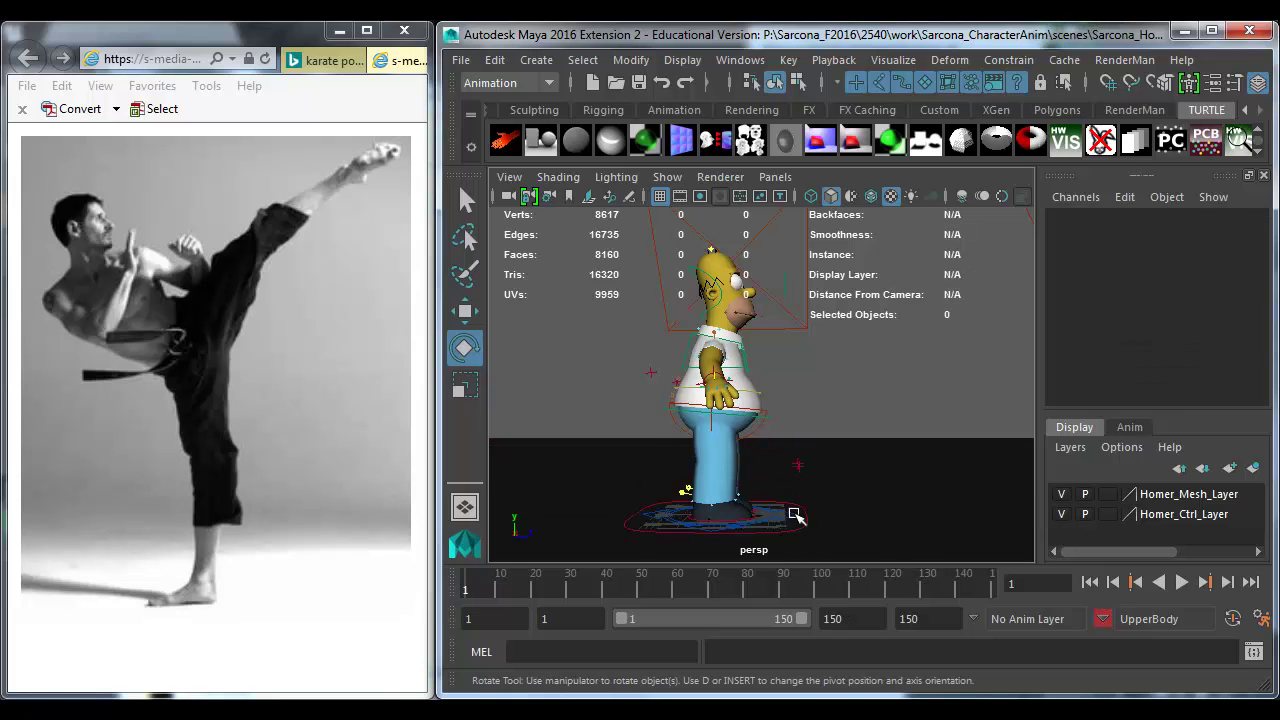
left_click(796, 526)
left_click_drag(790, 533, 645, 543)
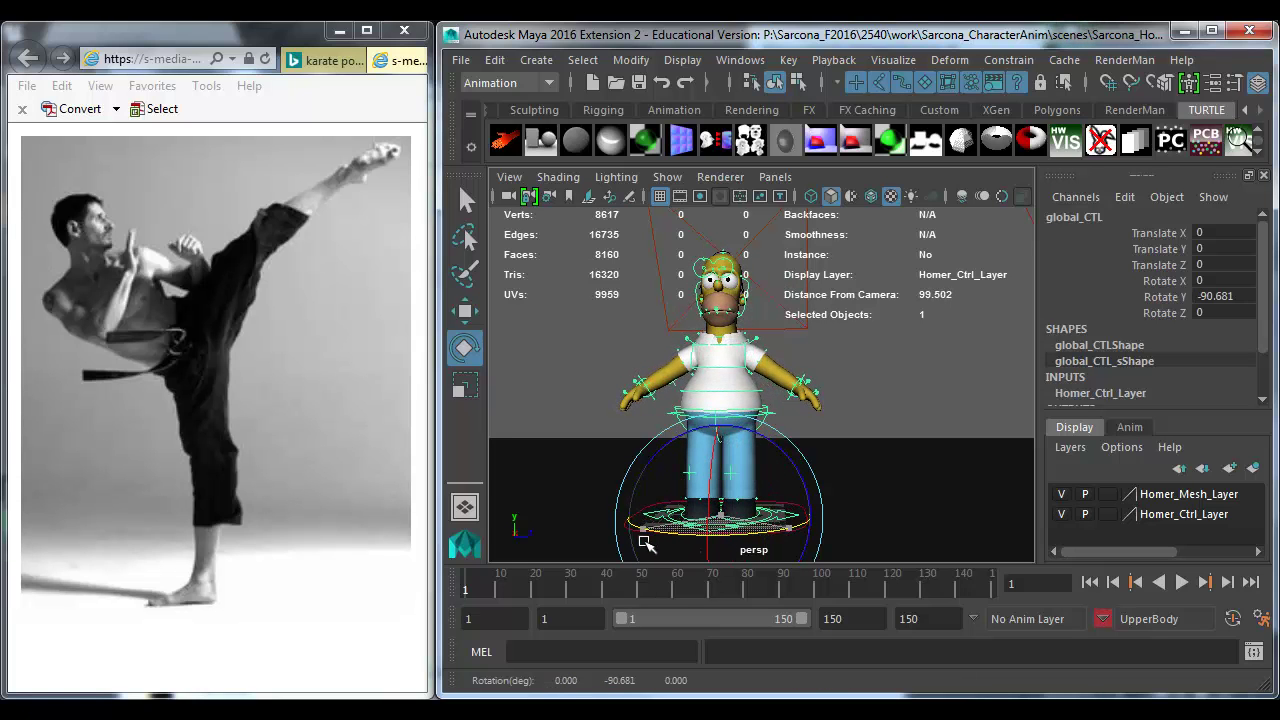
left_click(766, 462)
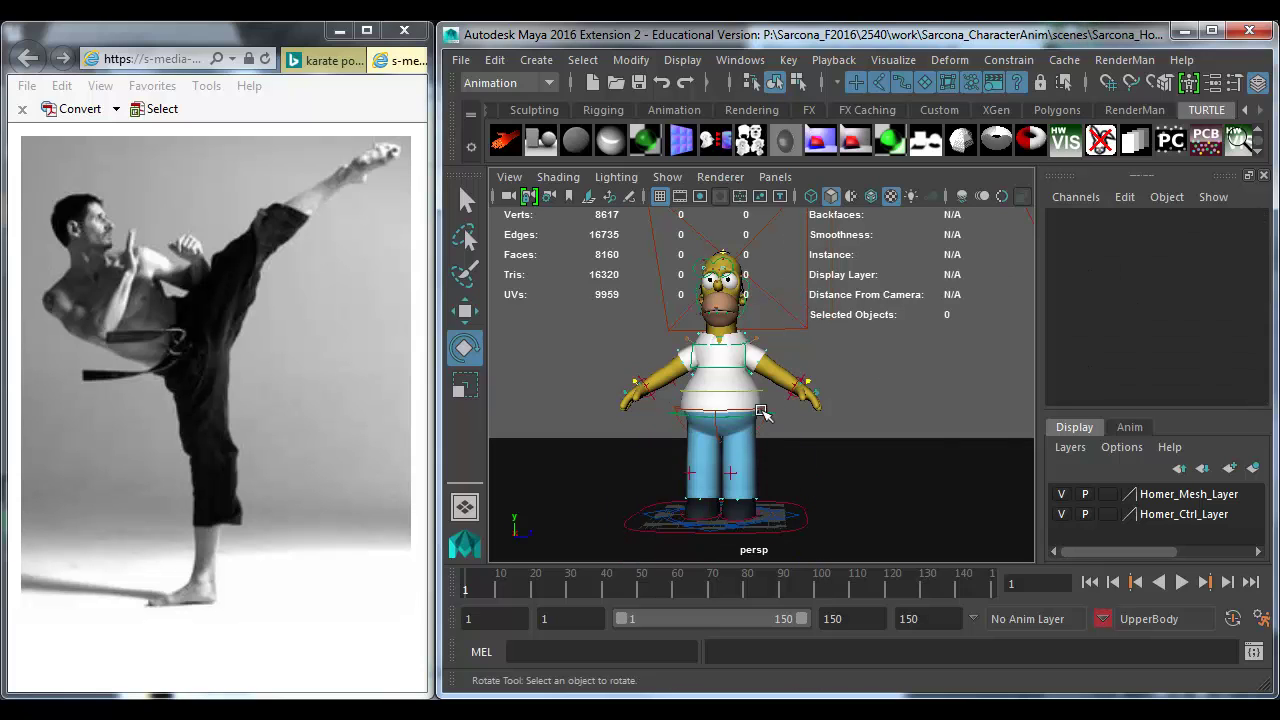
Step: Shift Homer's root control to about -4.3 in X and rotate it about 62° in Z to lean the body sideways
left_click(768, 411)
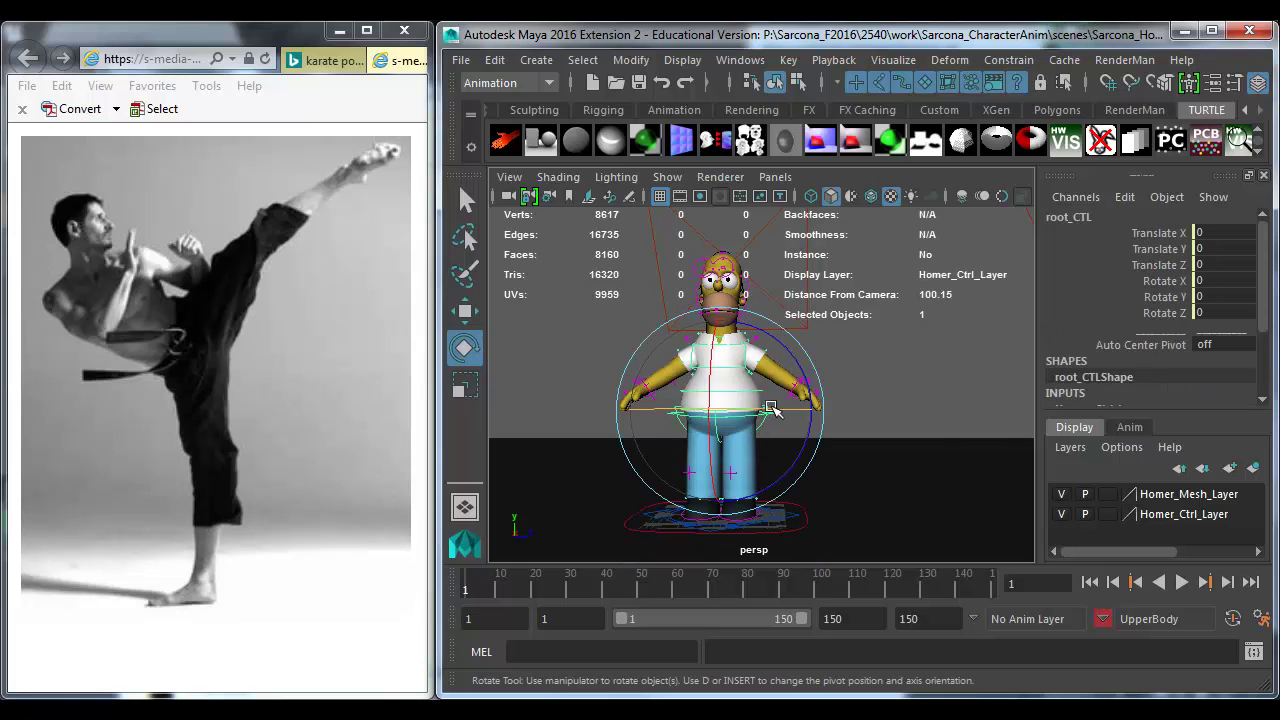
key("w")
middle_click_drag(795, 363, 790, 355)
key("e")
left_click_drag(790, 355, 683, 358)
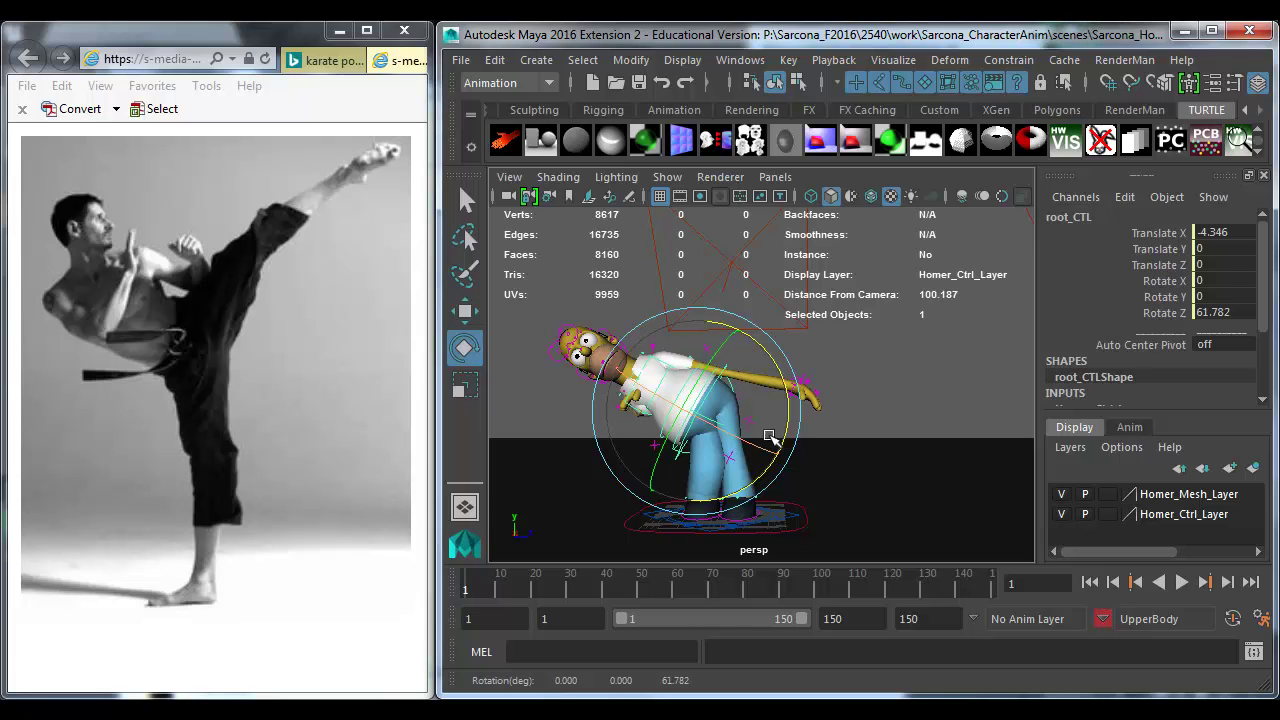
Step: Move the chest control to about 2 in X and 0.9 in Y, and rotate it to about 13°, 30°, -23°
middle_click_drag(773, 386, 858, 388, "alt")
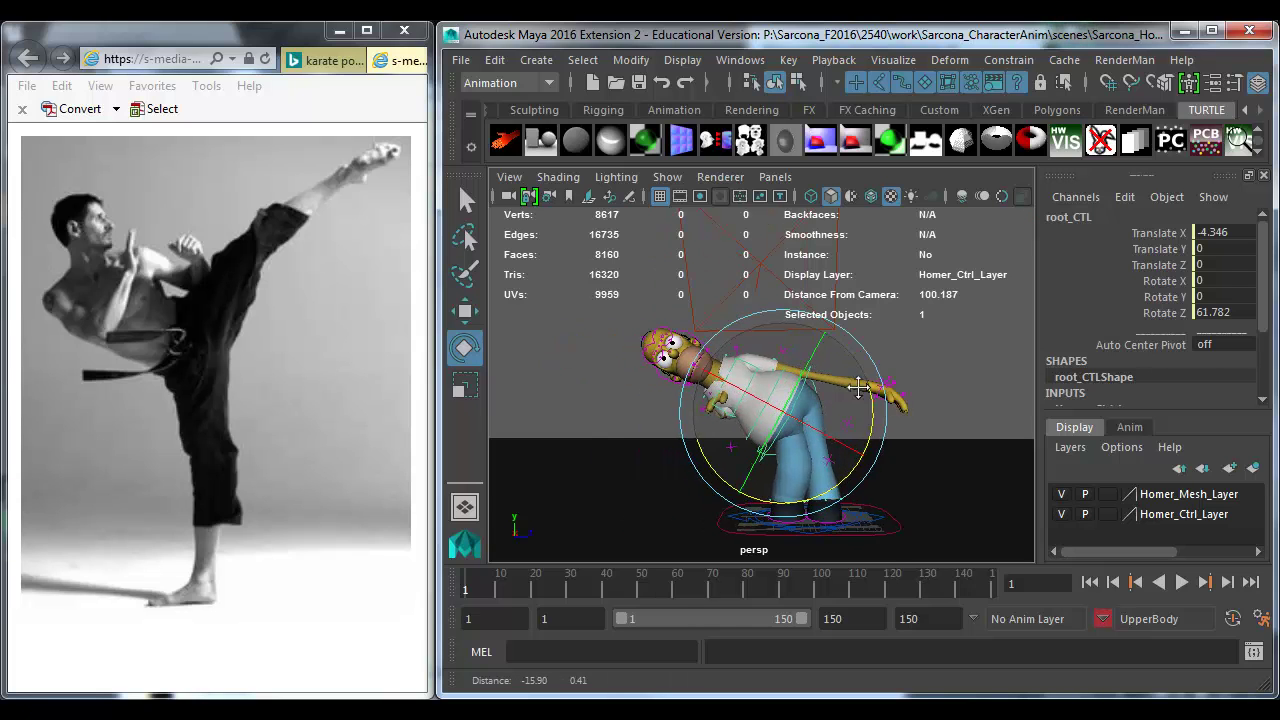
left_click_drag(858, 388, 849, 331, "alt")
left_click(695, 367)
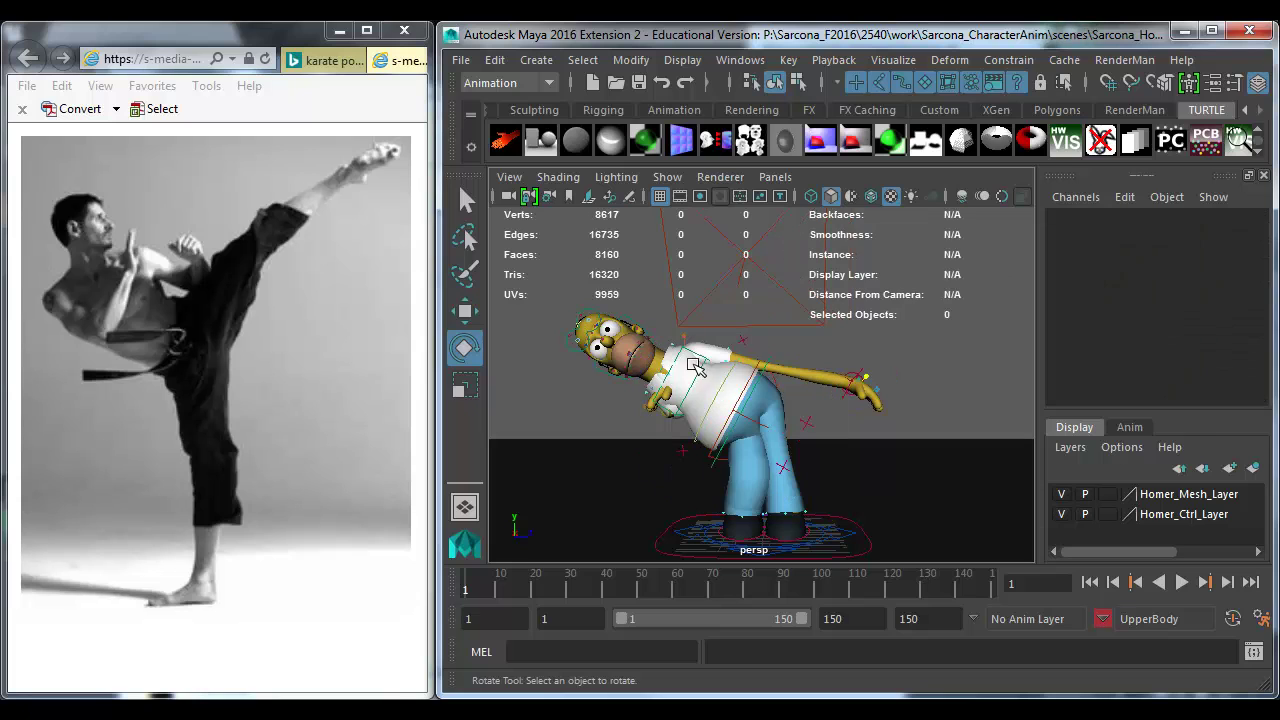
left_click(700, 367)
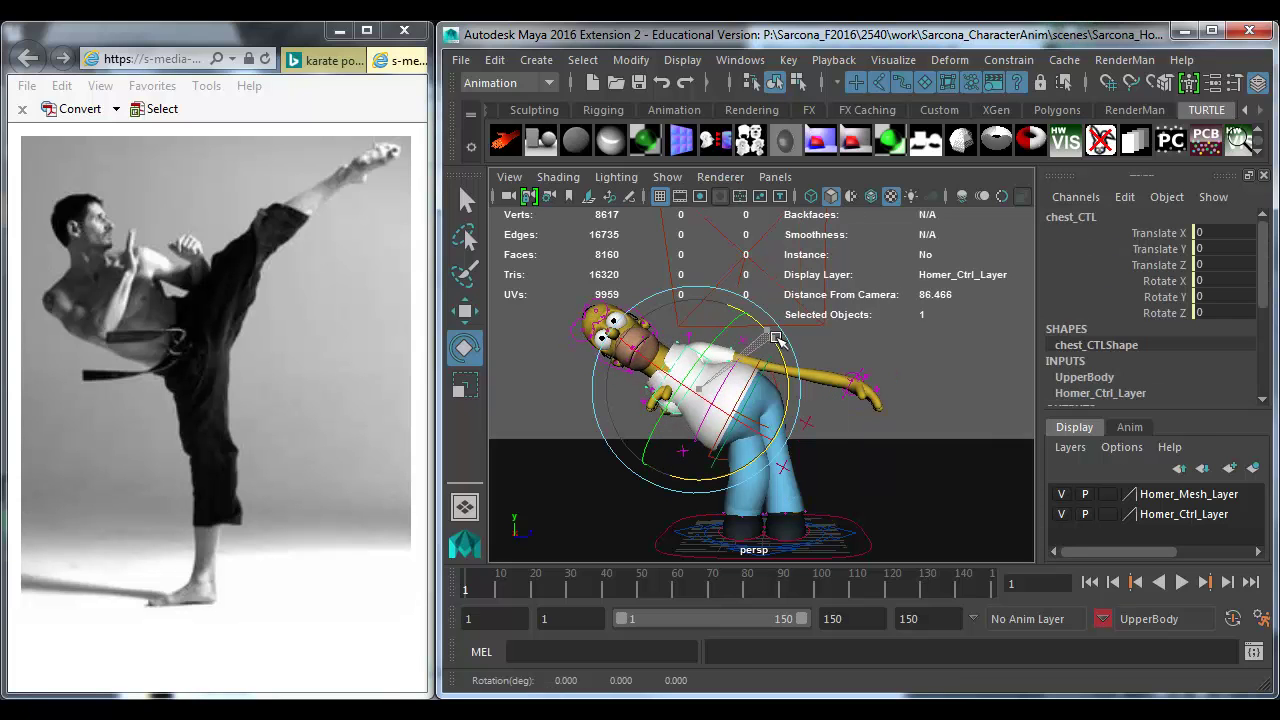
left_click_drag(803, 360, 800, 358)
key("w")
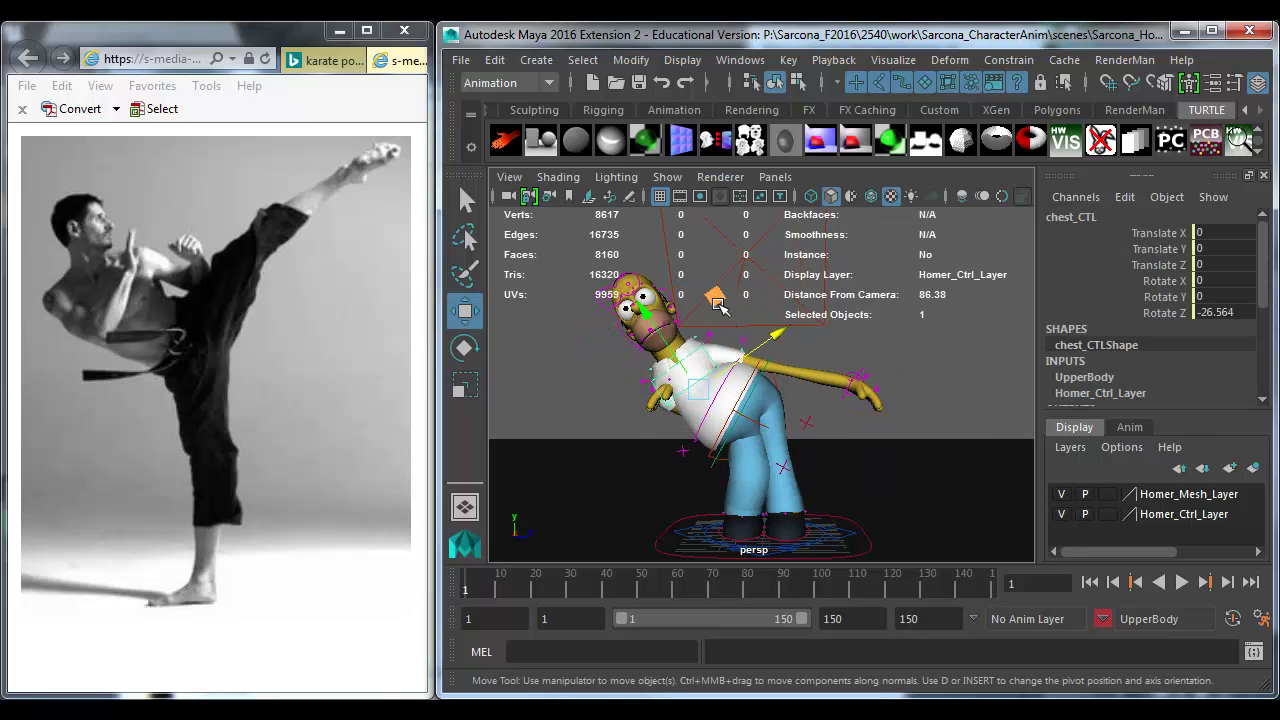
left_click_drag(716, 301, 716, 284)
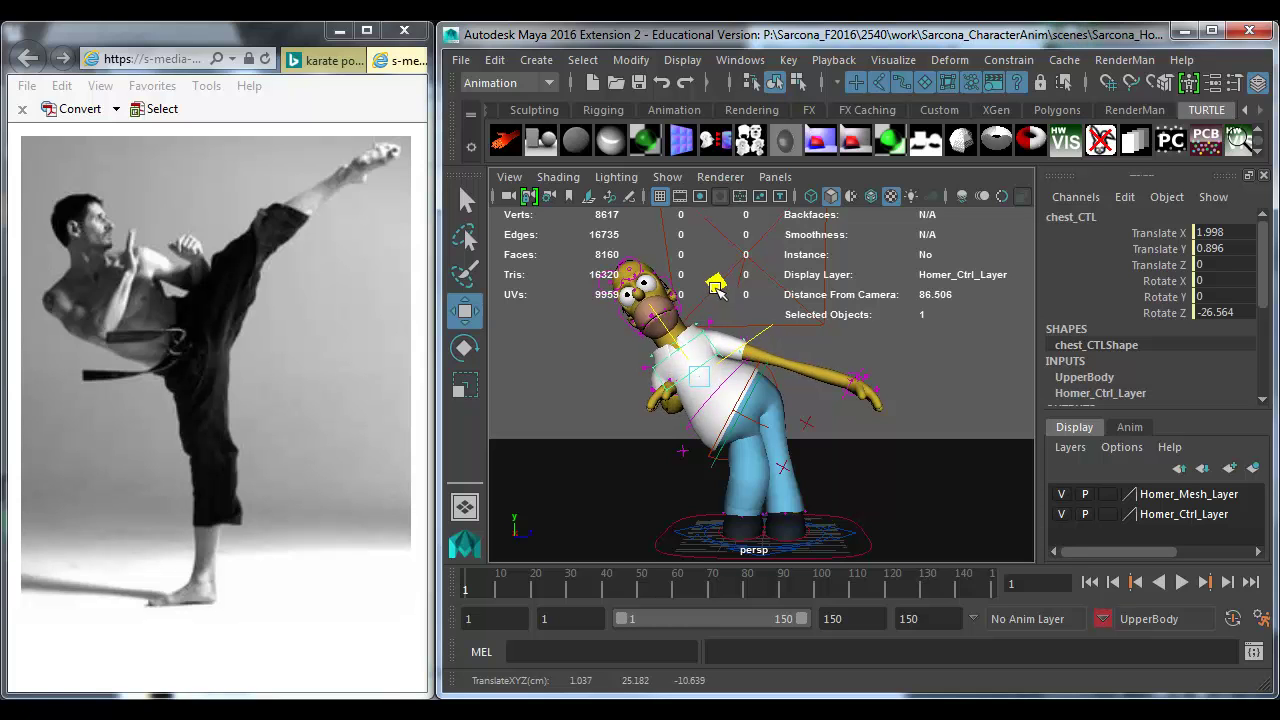
key("e")
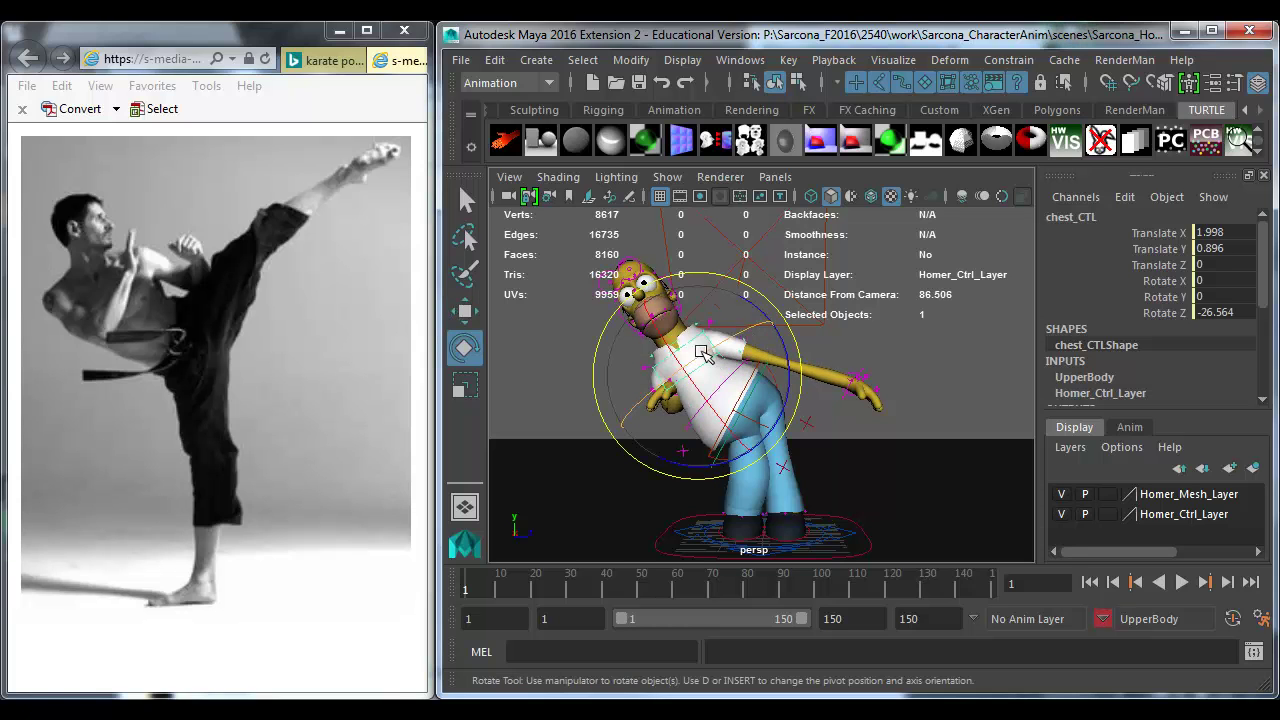
left_click_drag(735, 338, 743, 335)
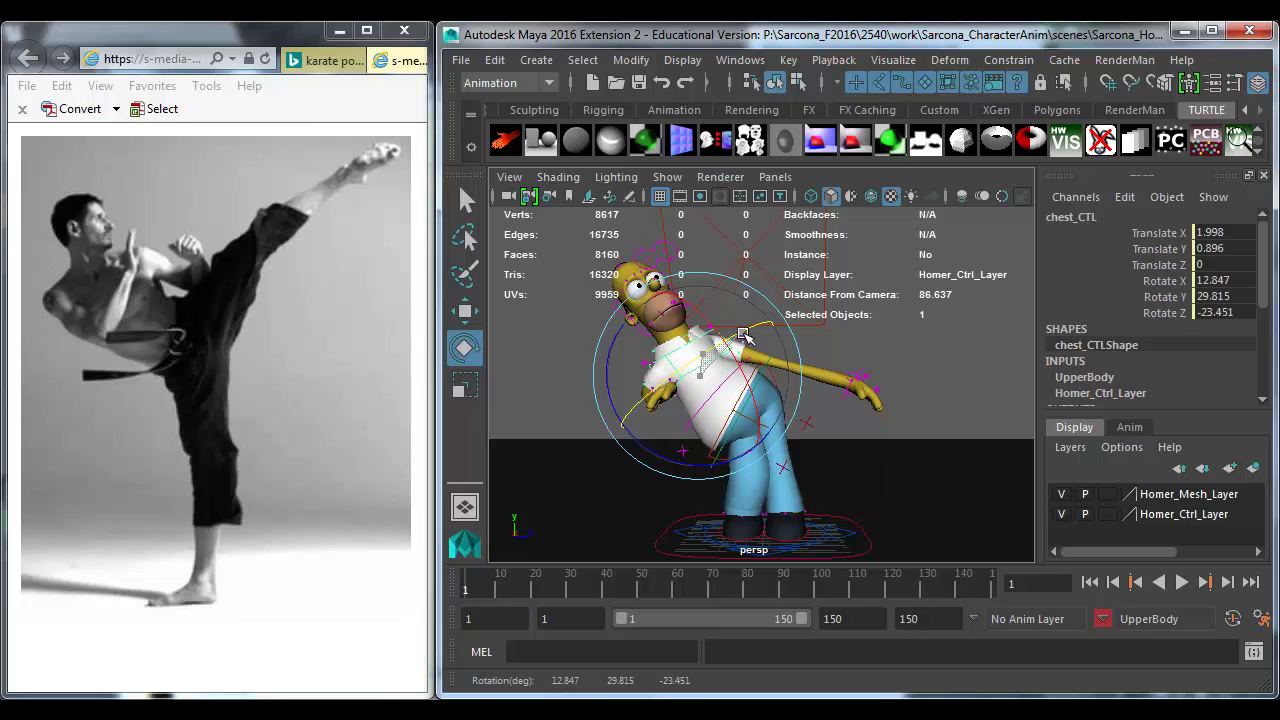
Step: Move the left hand IK control to about -17.5, -0.6, 5.2 to bring the extended hand in beside the chest
left_click(838, 354)
left_click(860, 378)
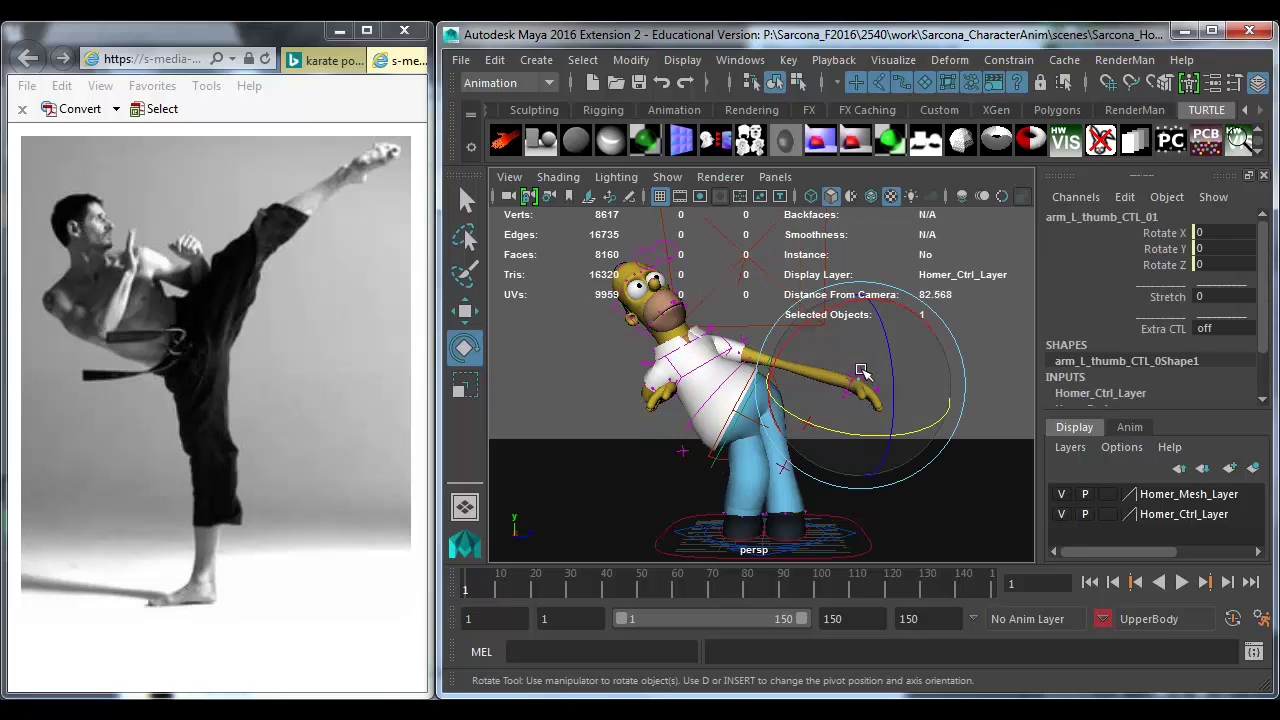
key("w")
left_click(846, 360)
left_click(858, 372)
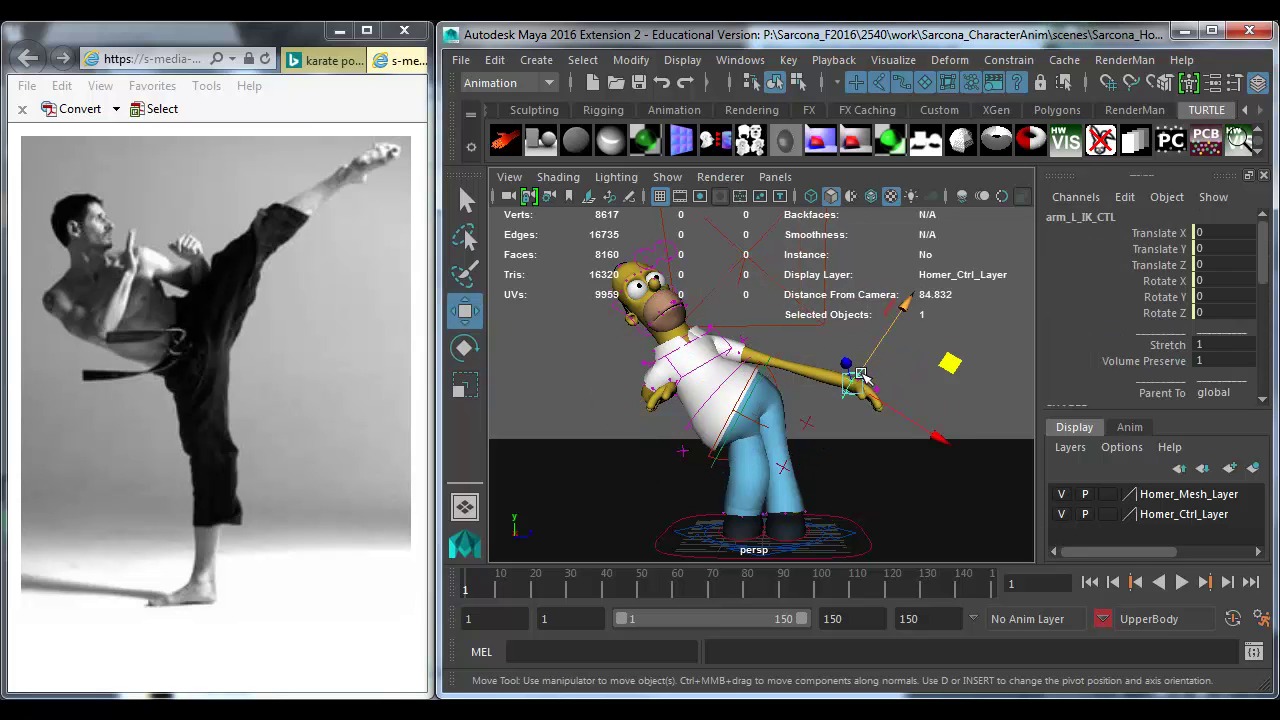
left_click_drag(864, 378, 787, 322)
Step: Move the right hand IK control to about 1.7, -5.8, 8.9, picking it in wireframe and restoring shaded display
left_click_drag(720, 400, 681, 410, "alt")
right_click_drag(681, 410, 738, 453, "alt")
key("4")
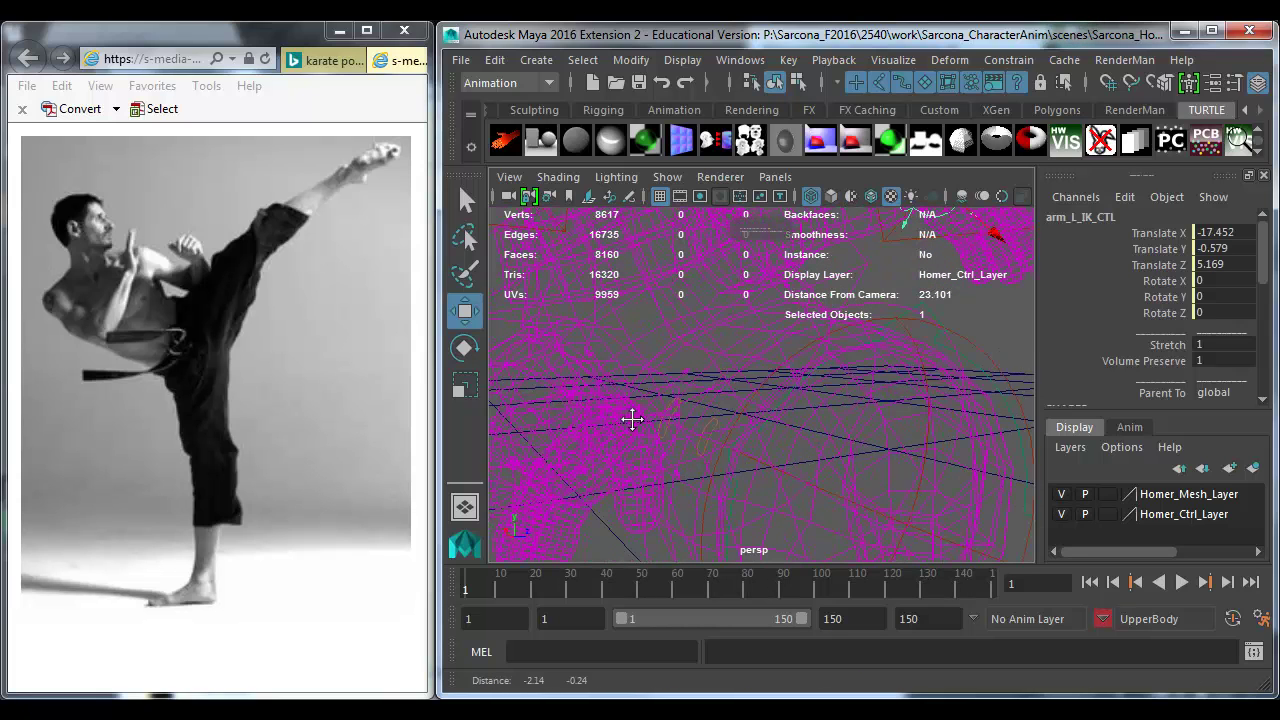
left_click(731, 353)
left_click(722, 356)
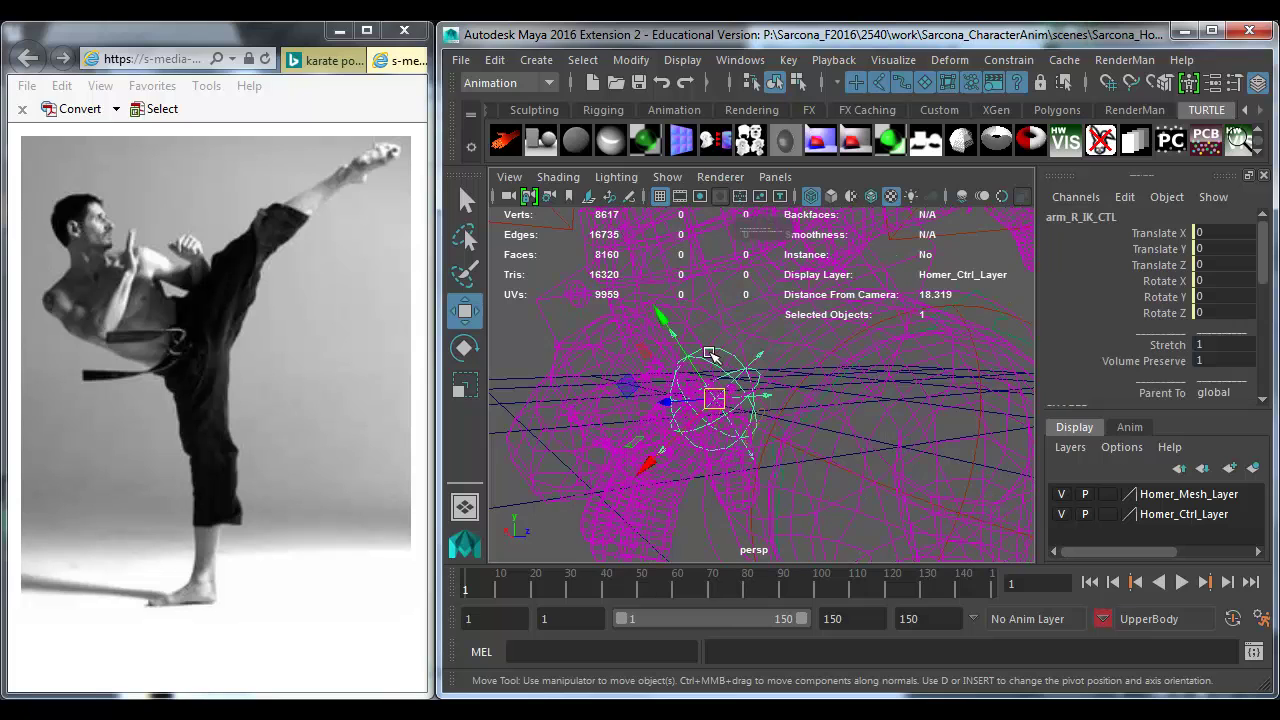
key("5")
left_click_drag(737, 363, 793, 413, "alt")
scroll(793, 413, "down", 3)
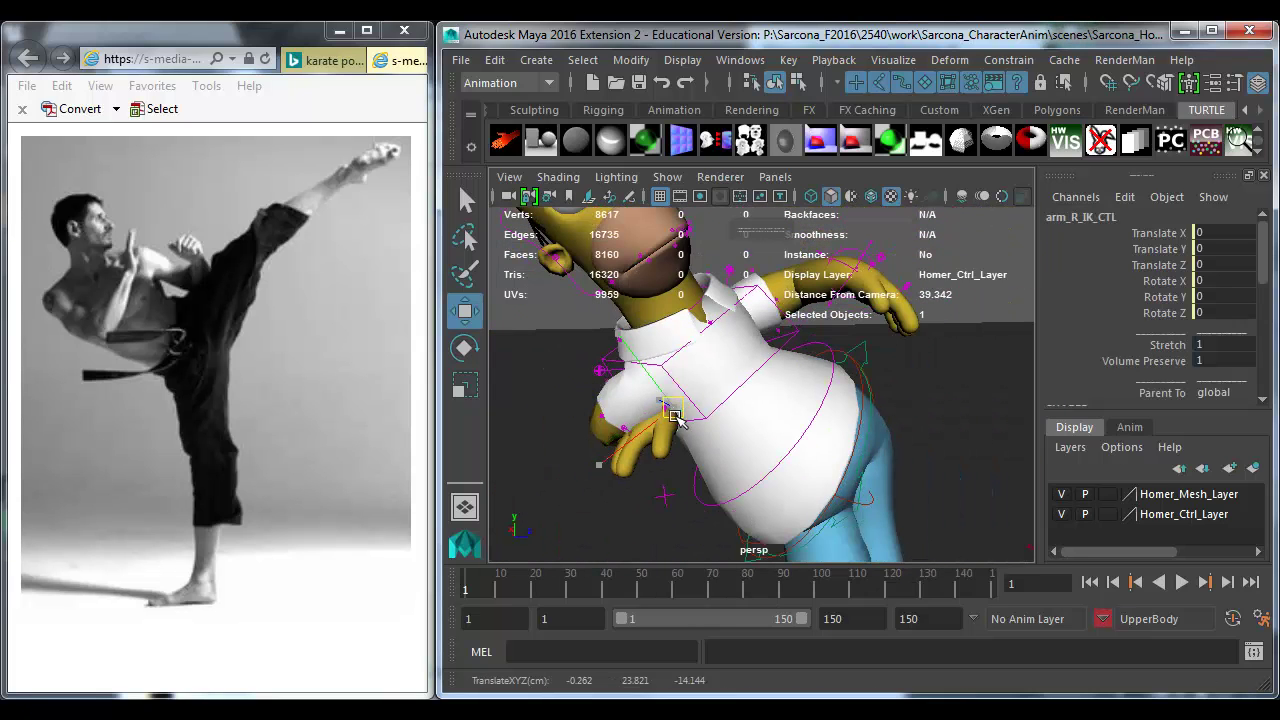
left_click_drag(672, 410, 750, 447)
Step: Rotate the right hand IK control about -86° in Y and deselect it
key("e")
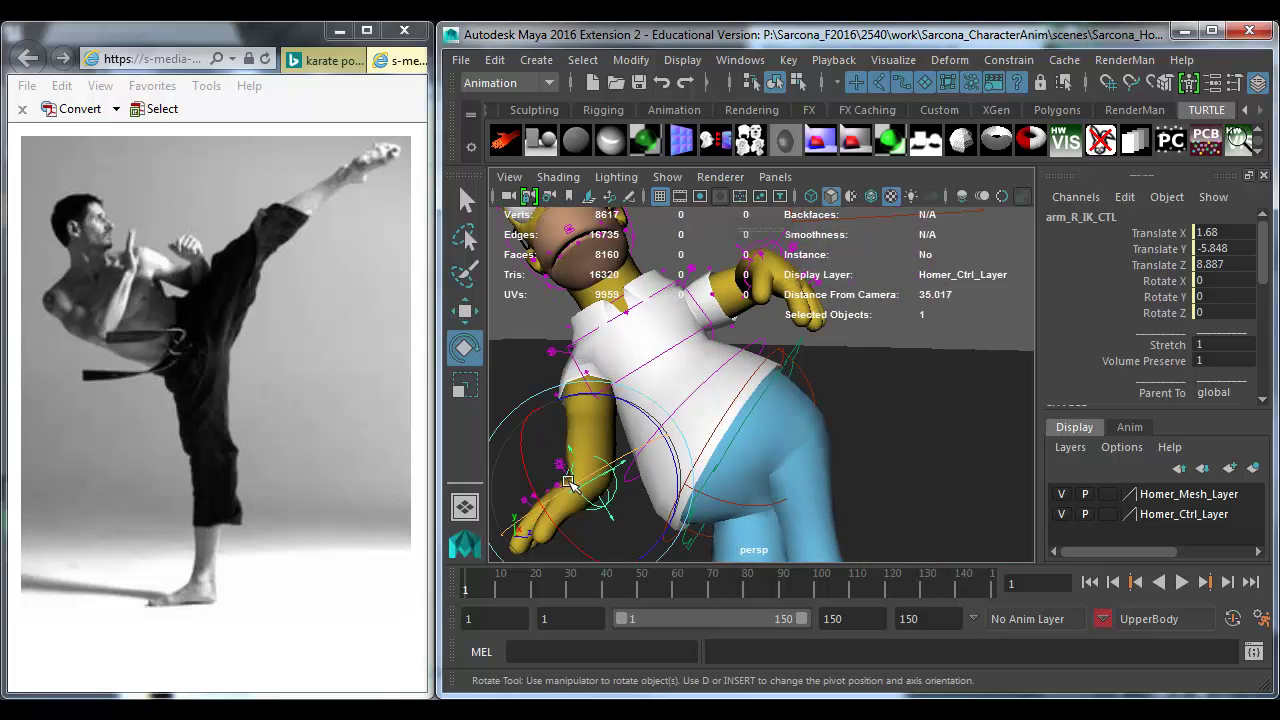
left_click_drag(568, 483, 795, 453)
scroll(654, 423, "down", 5)
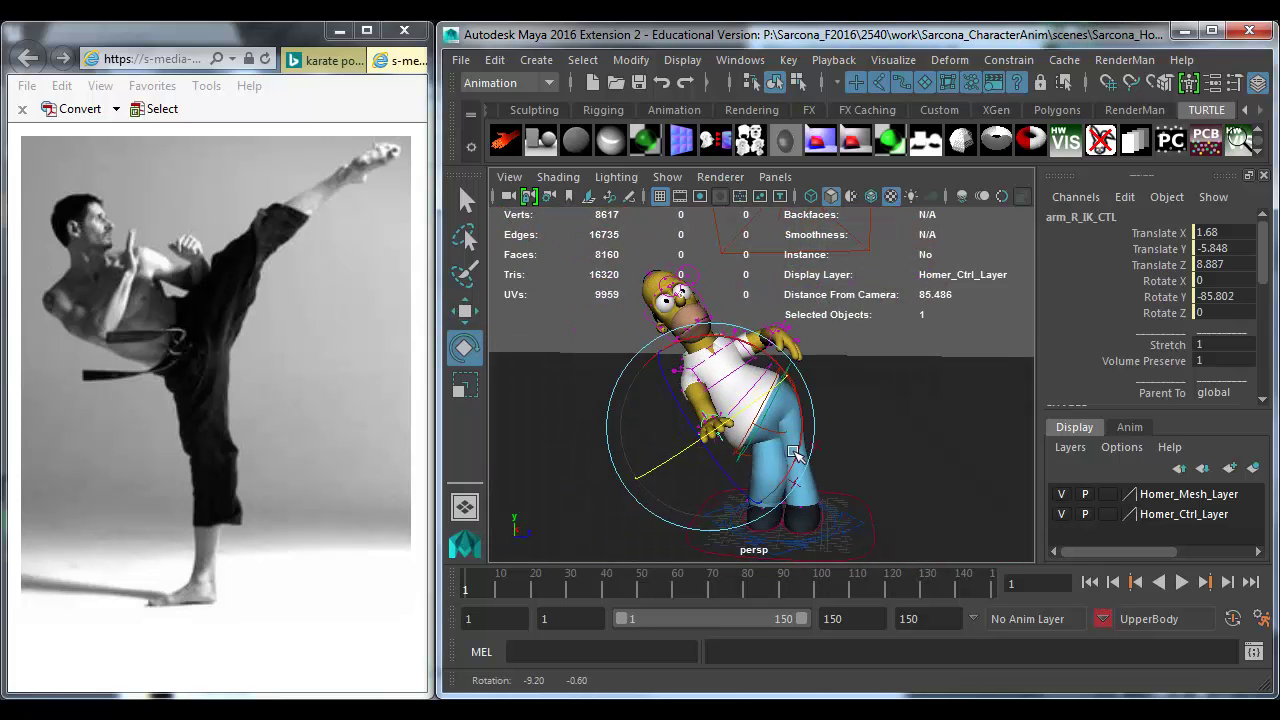
left_click(830, 362)
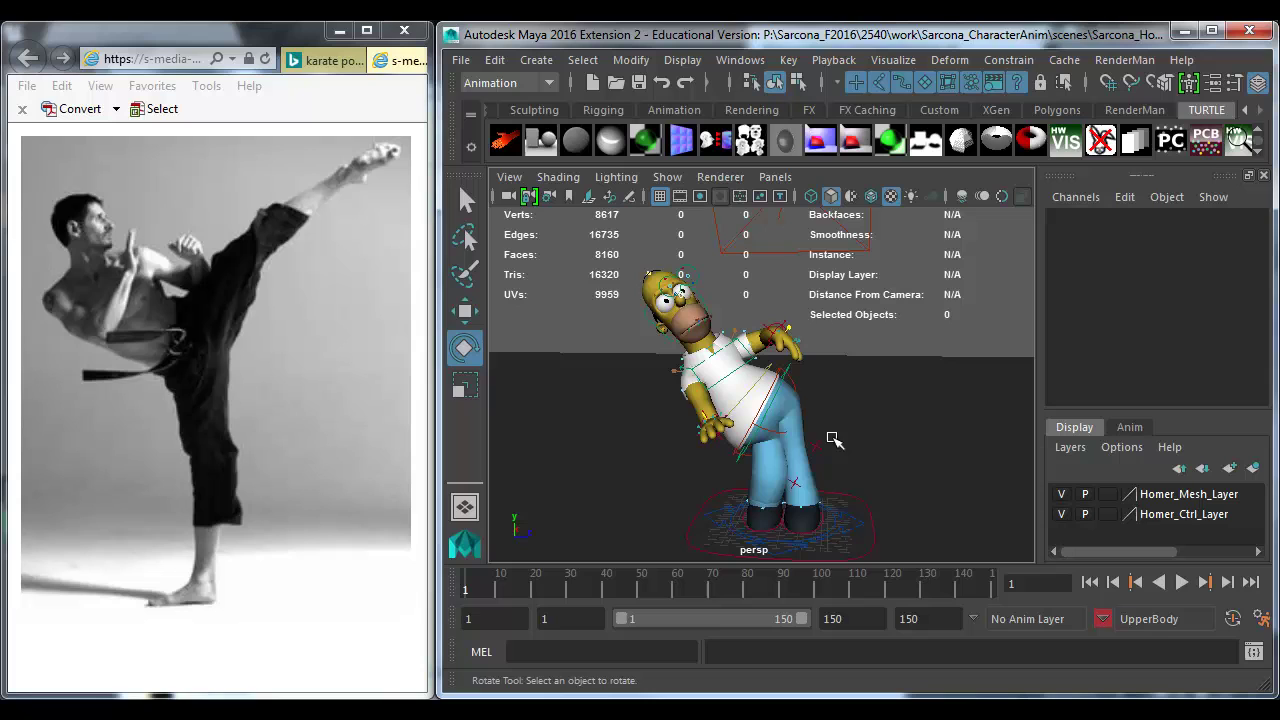
Step: Refine the chest control's rotation to about 13° in X, 18° in Y and -28° in Z, then deselect it
left_click(822, 530)
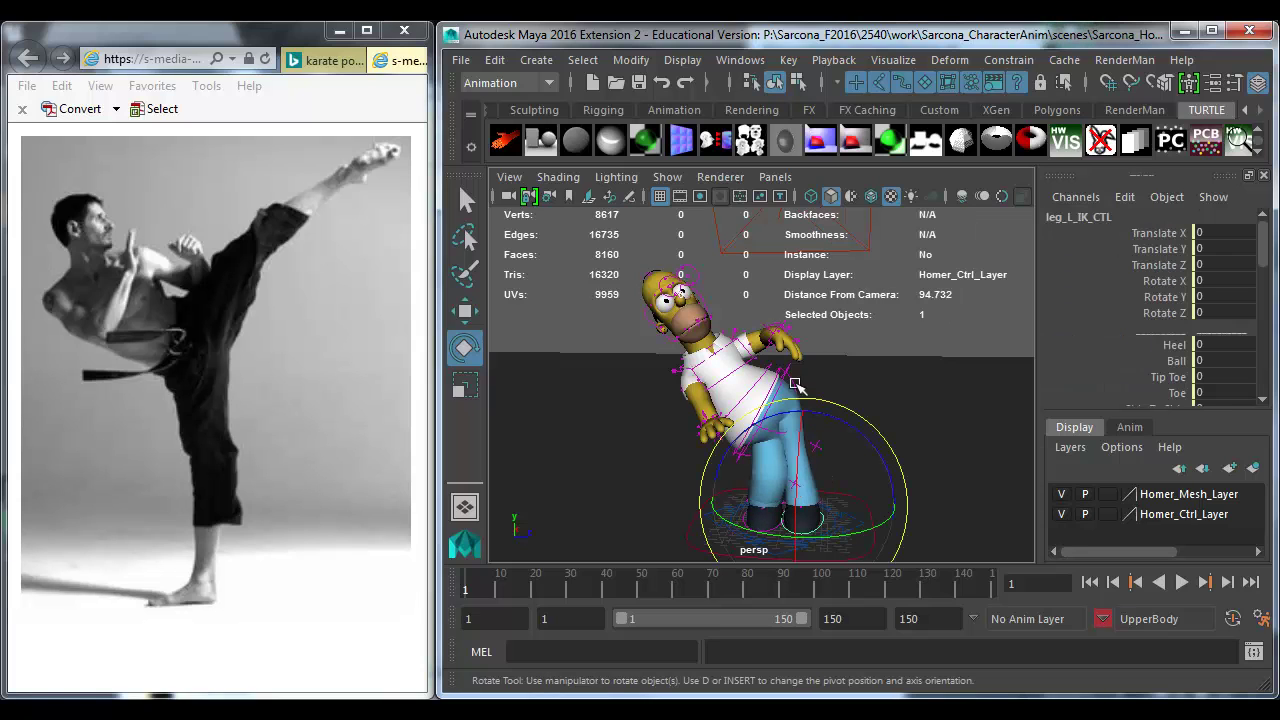
left_click(735, 342)
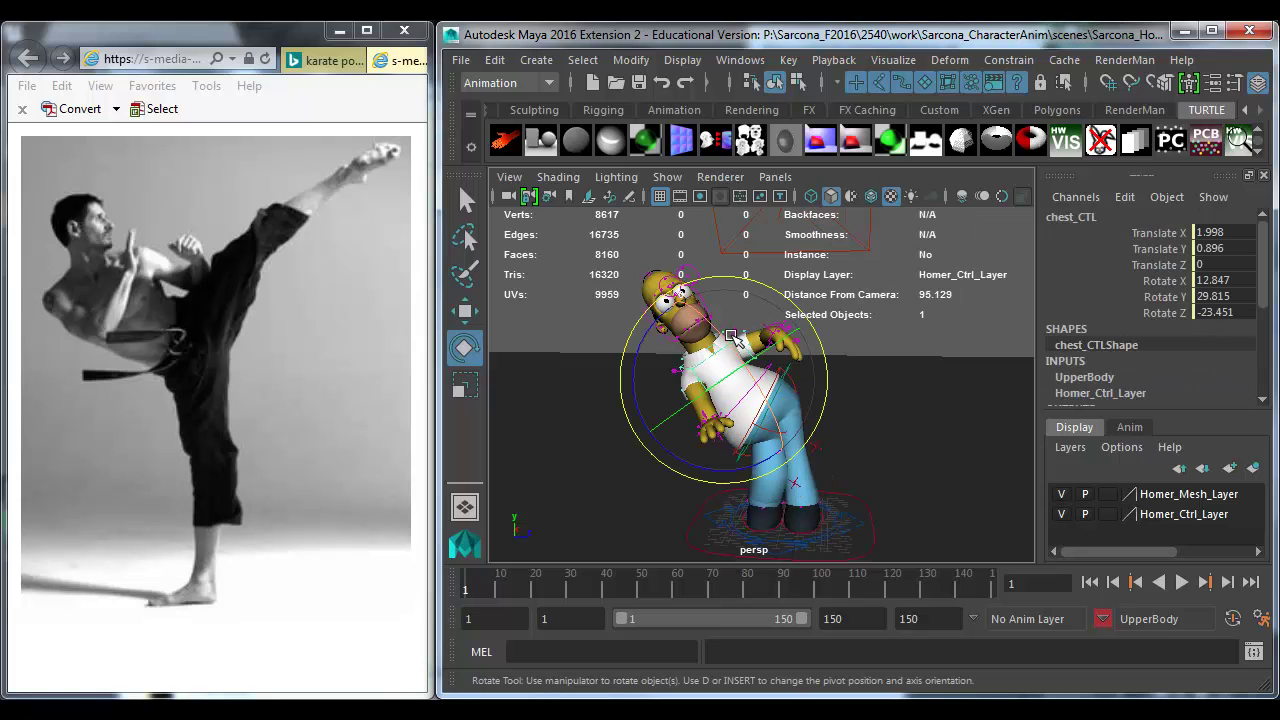
left_click_drag(730, 340, 773, 417)
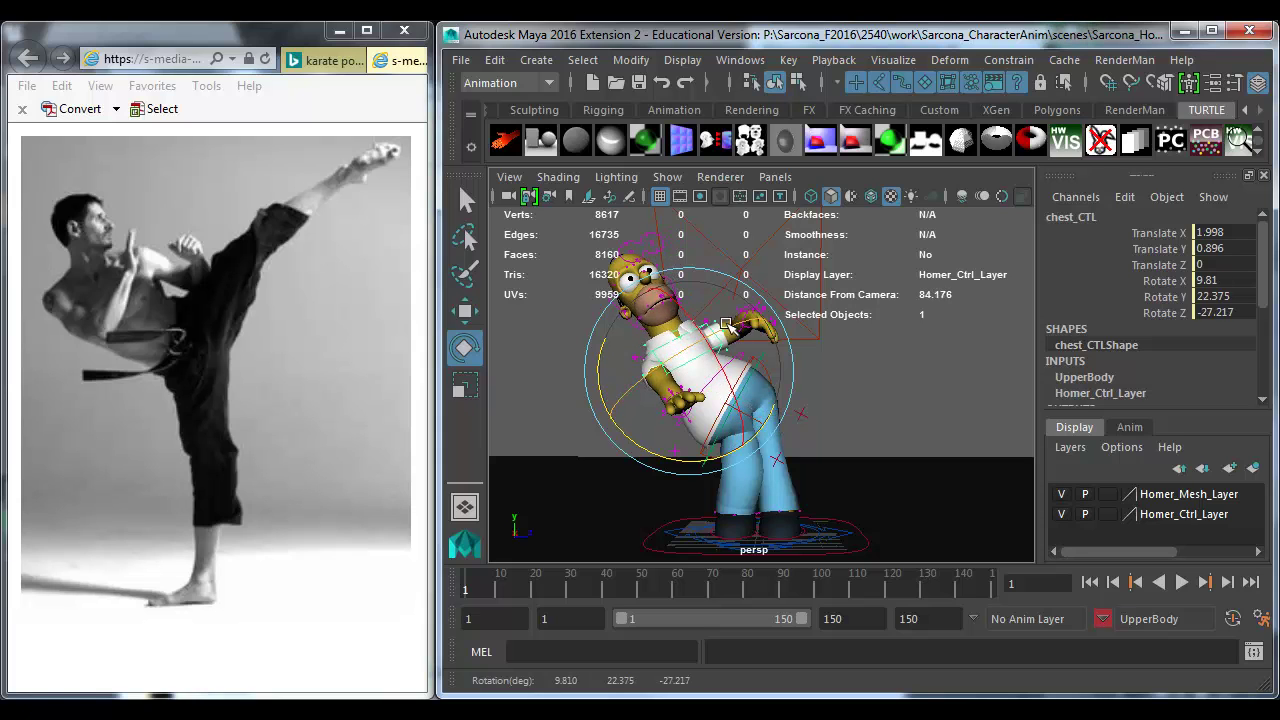
left_click_drag(728, 325, 718, 368)
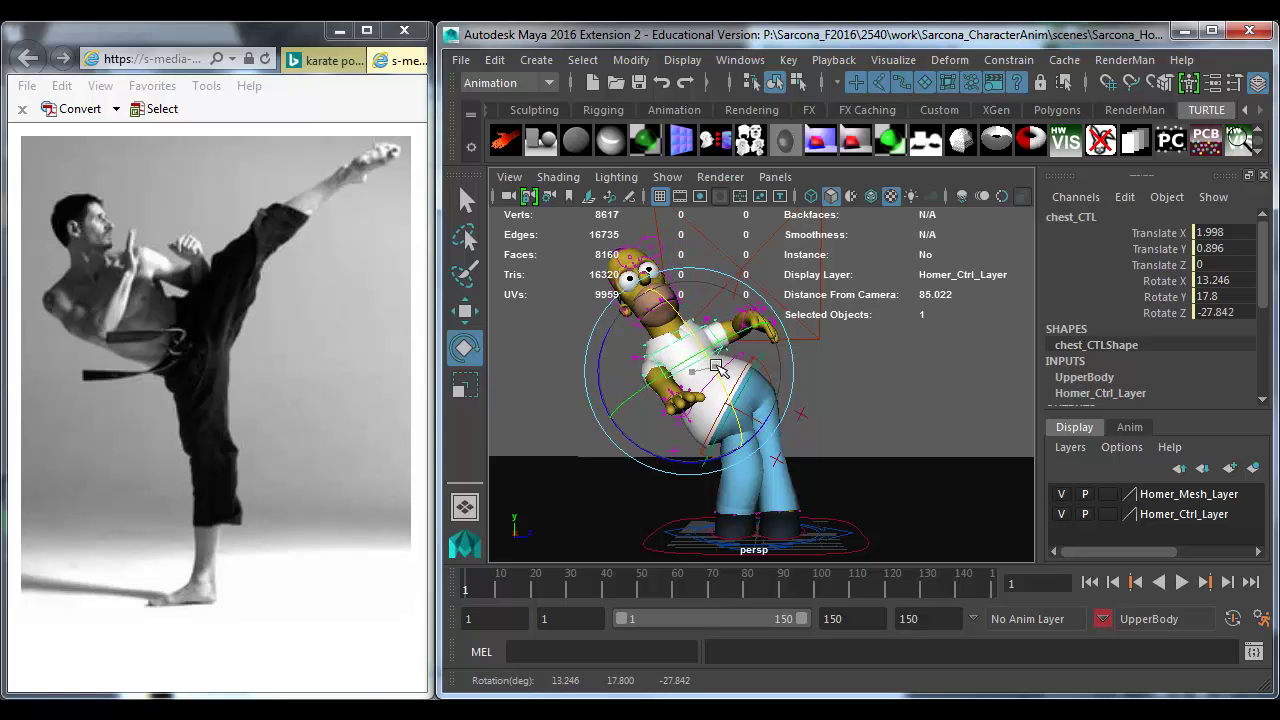
left_click(789, 362)
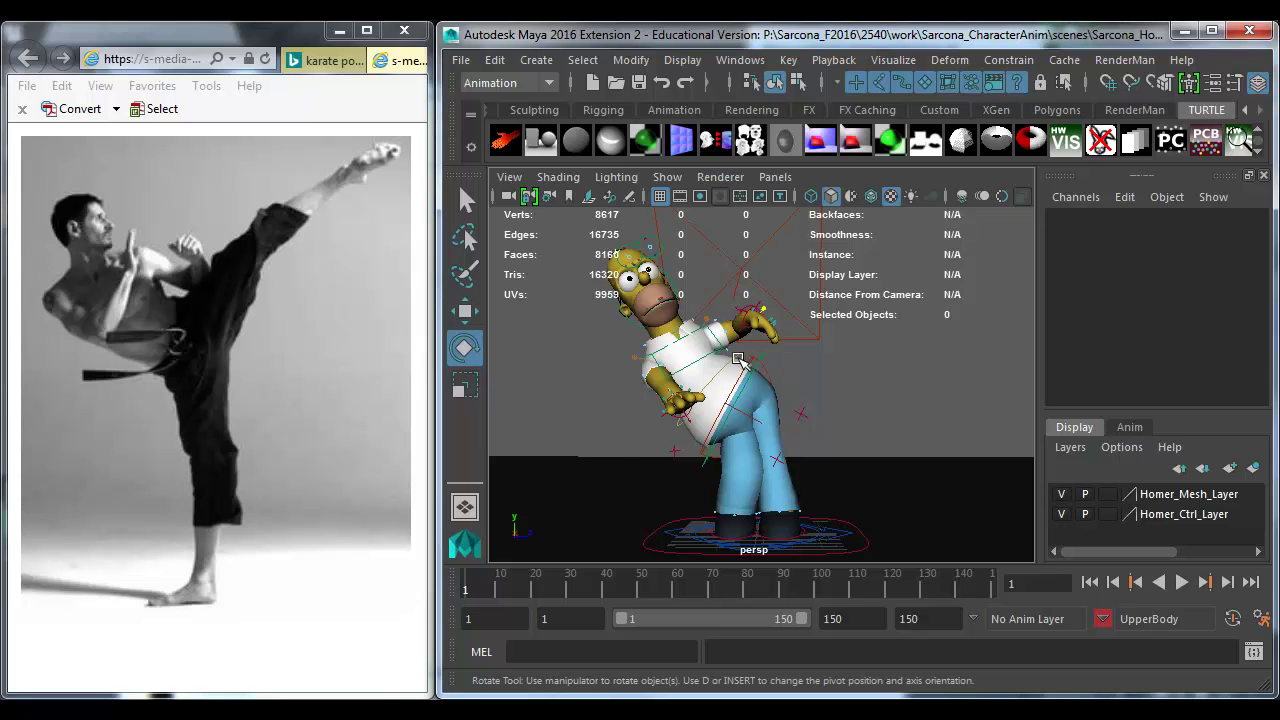
Step: Move the mid-spine control to about 0.4 in Z
left_click(701, 392)
key("w")
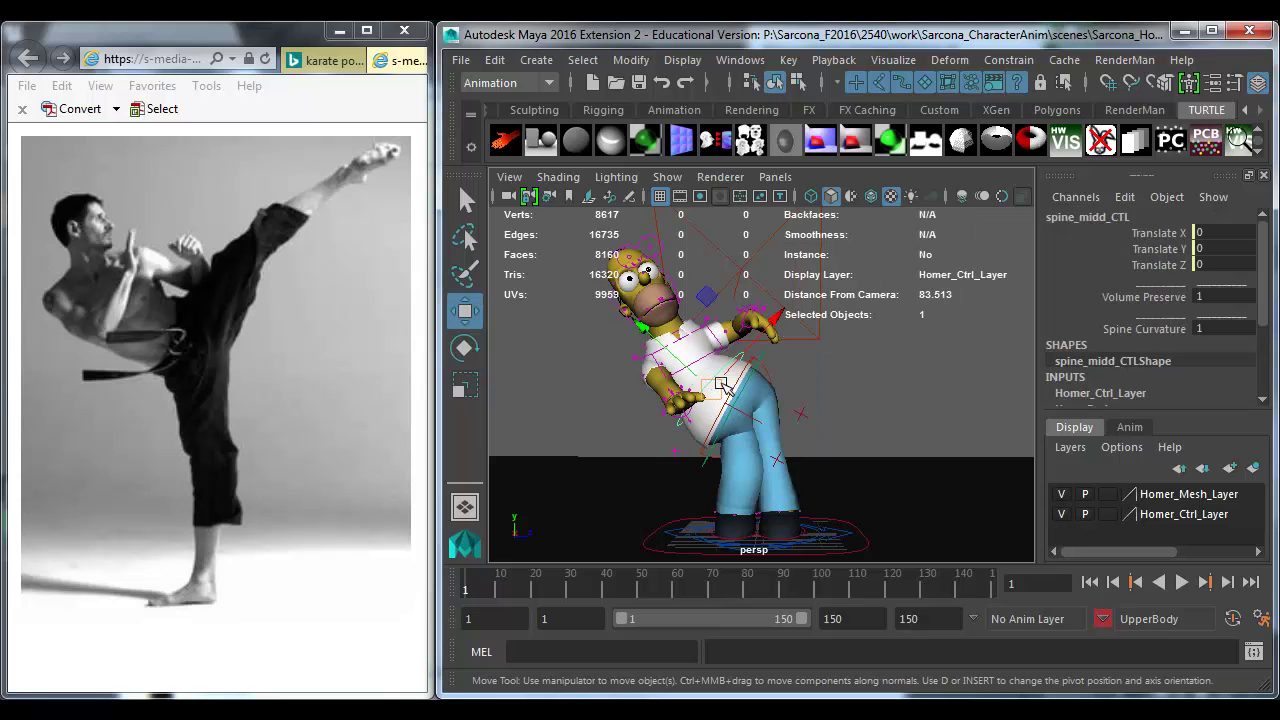
left_click_drag(722, 385, 745, 418, "alt")
Step: Rotate the hip control about -16° in Z to tilt Homer's pelvis, and deselect it
left_click(761, 380)
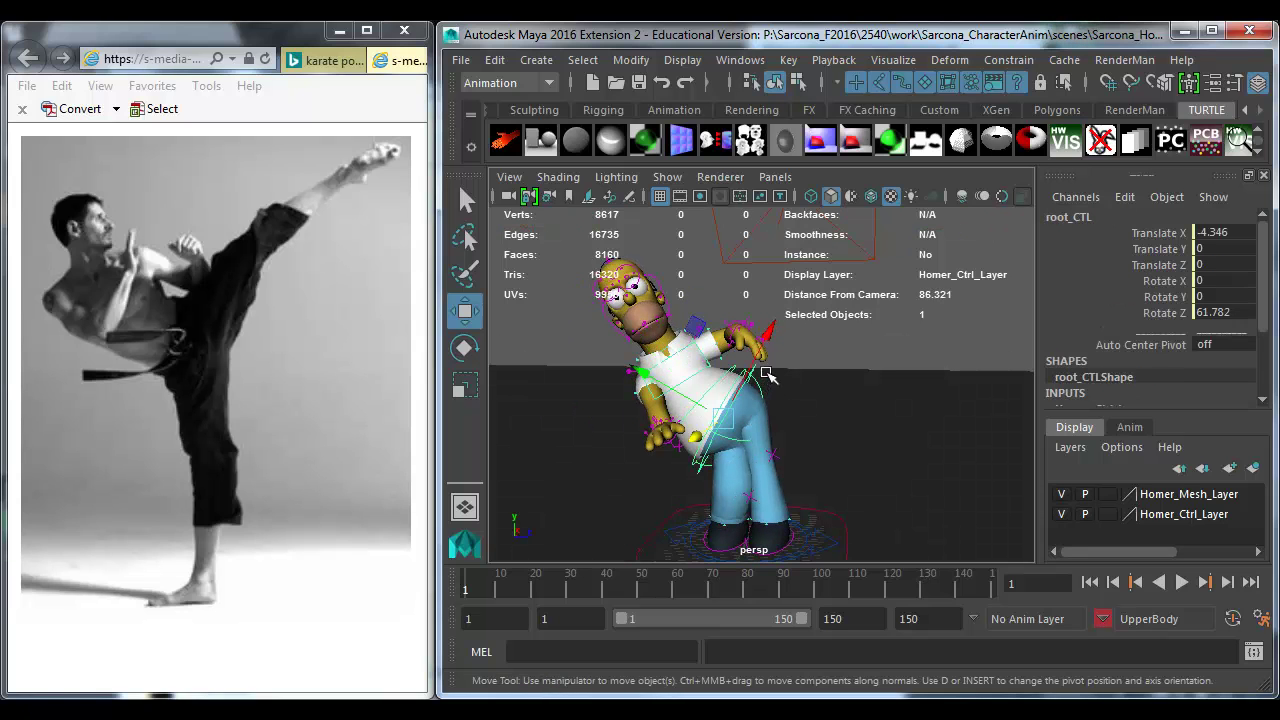
left_click(778, 358)
left_click(757, 370)
key("e")
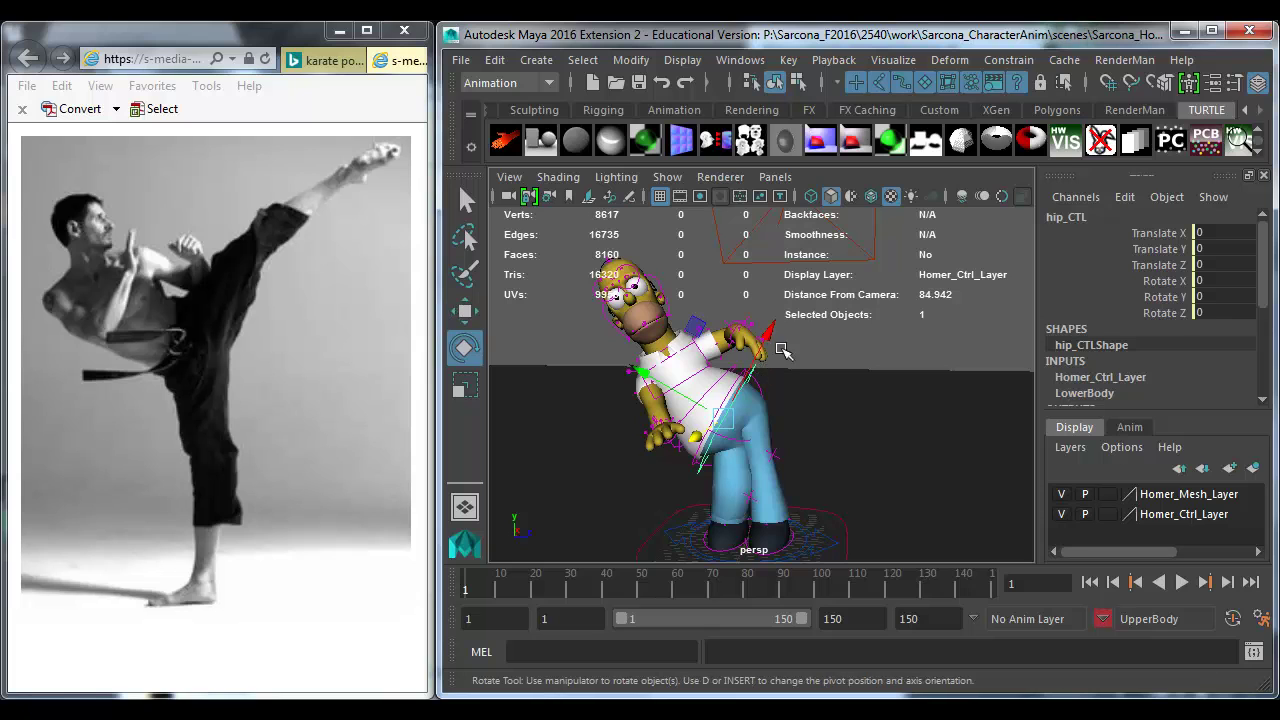
left_click_drag(788, 352, 800, 376)
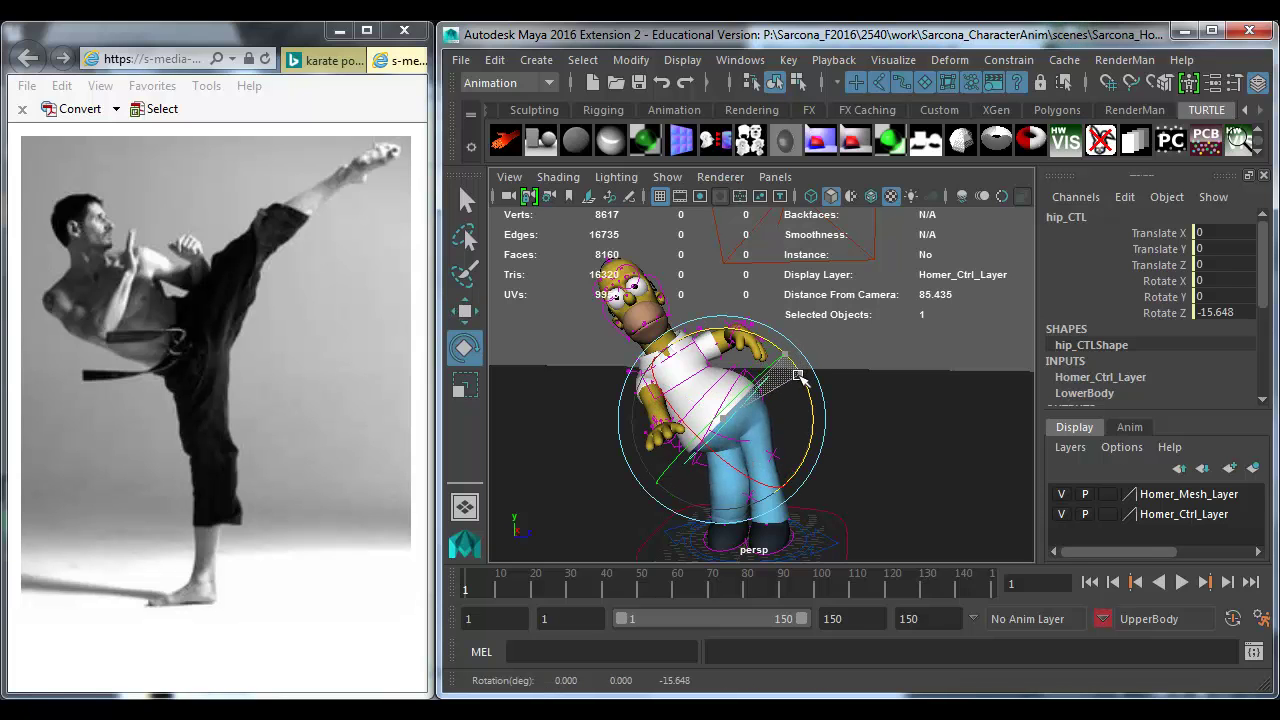
left_click(816, 357)
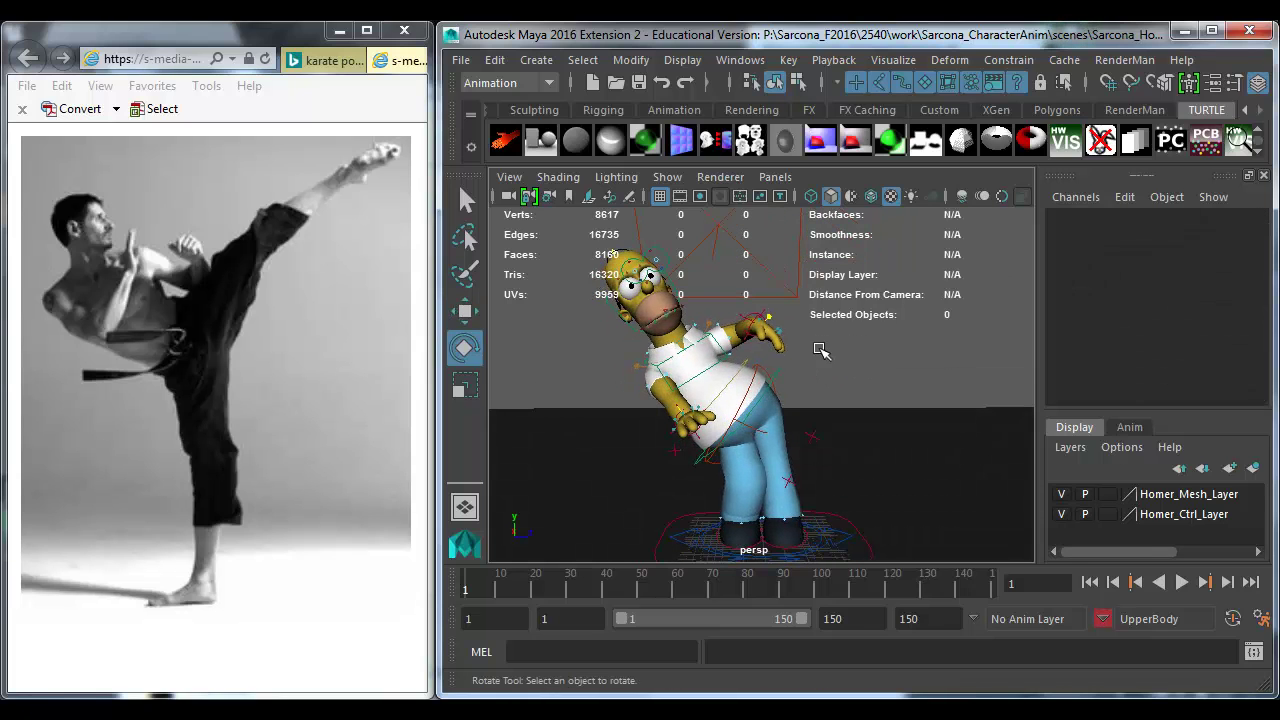
Step: Rotate the root control to about 56° in Z and deselect it
left_click(745, 371)
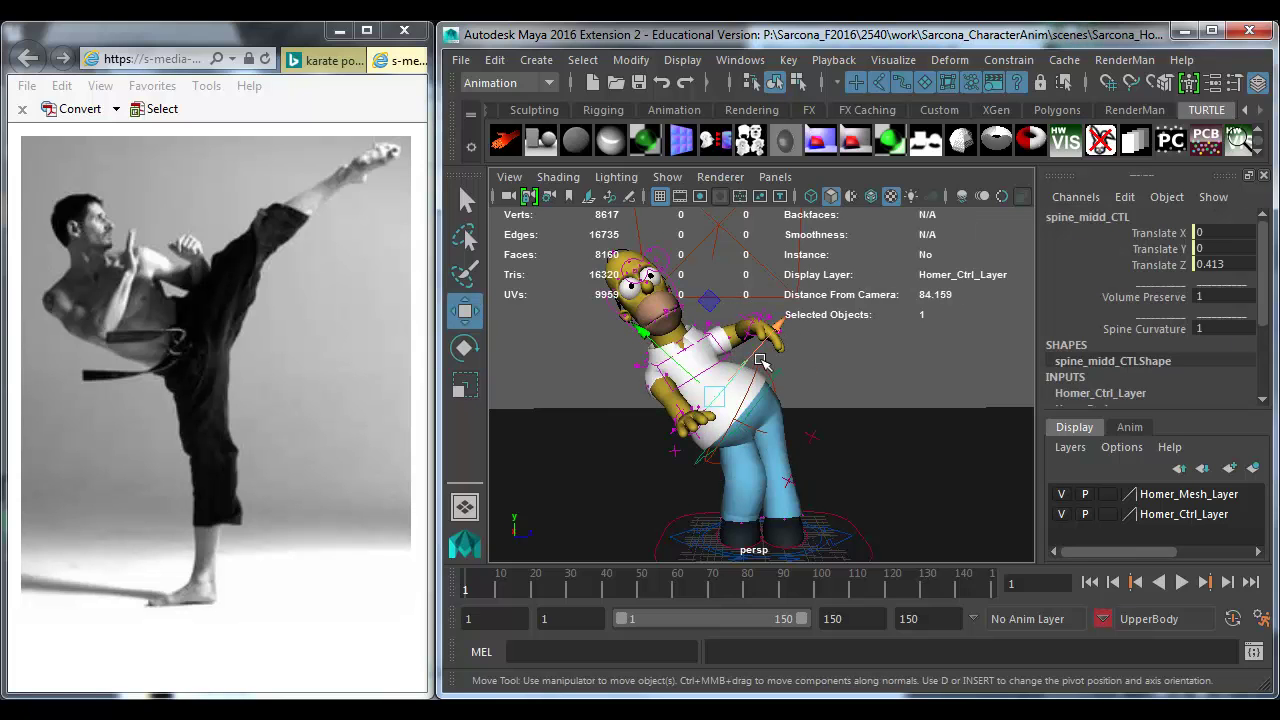
left_click(836, 360)
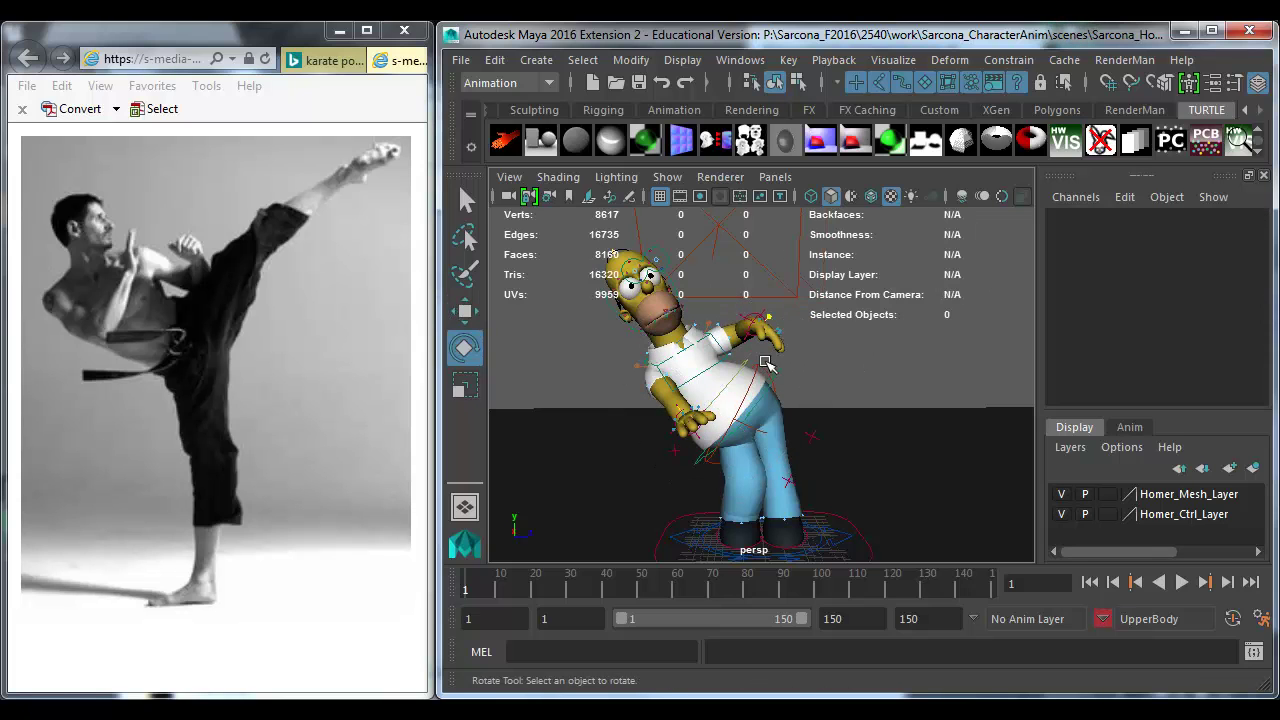
left_click(783, 348)
left_click_drag(787, 345, 797, 349)
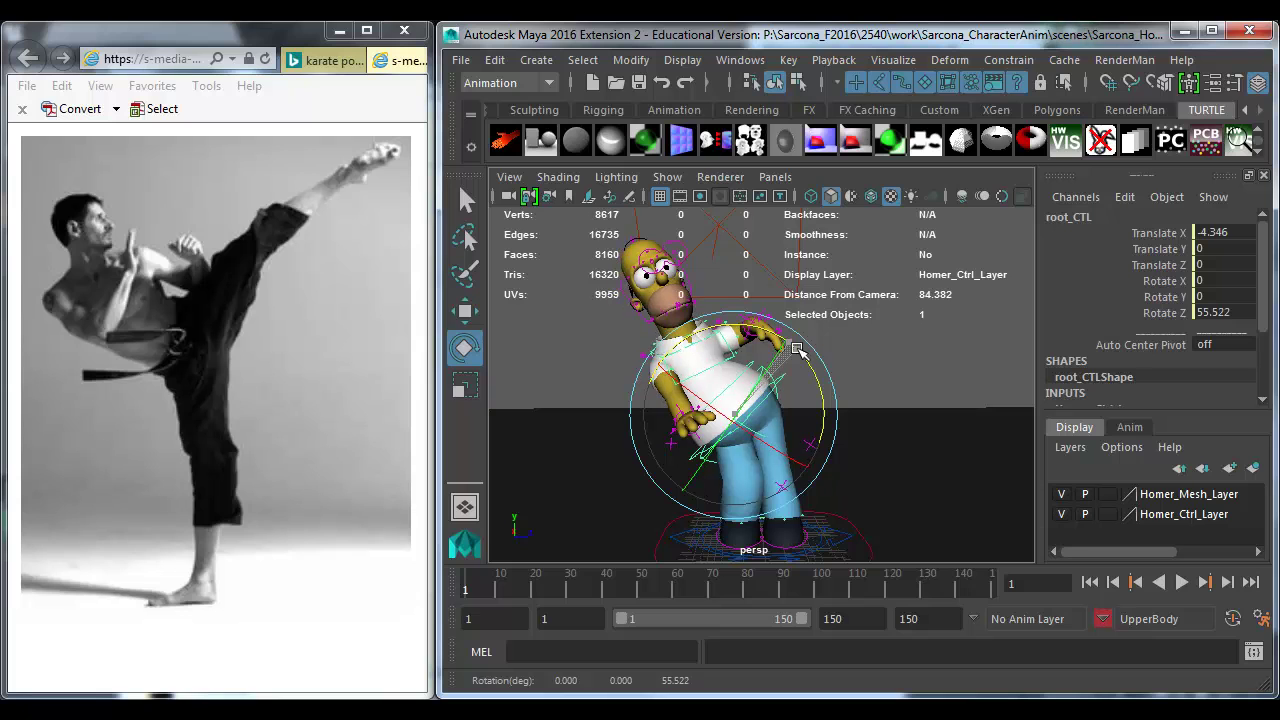
left_click(776, 494)
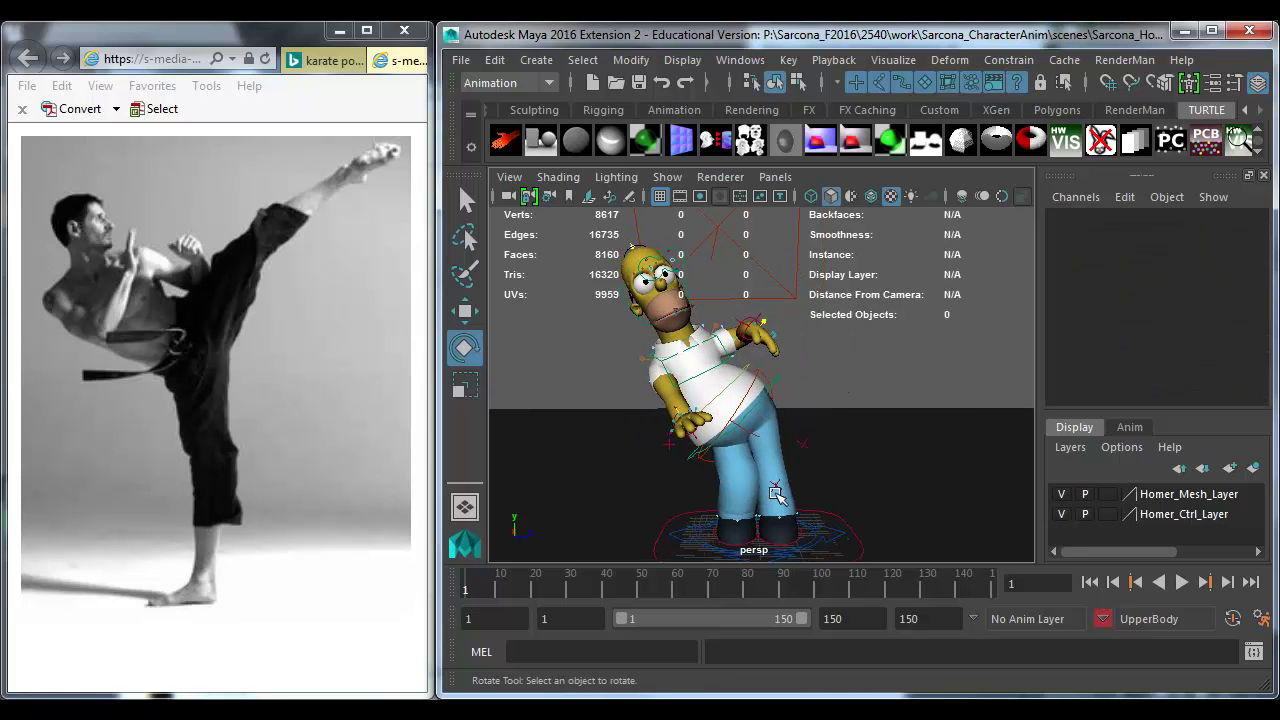
Step: Raise the left leg IK control into the kick at about 5.8, 25.4, -5.3, rotated about 60° in X and 133° in Z
left_click(796, 543)
key("w")
left_click_drag(789, 512, 823, 343)
key("e")
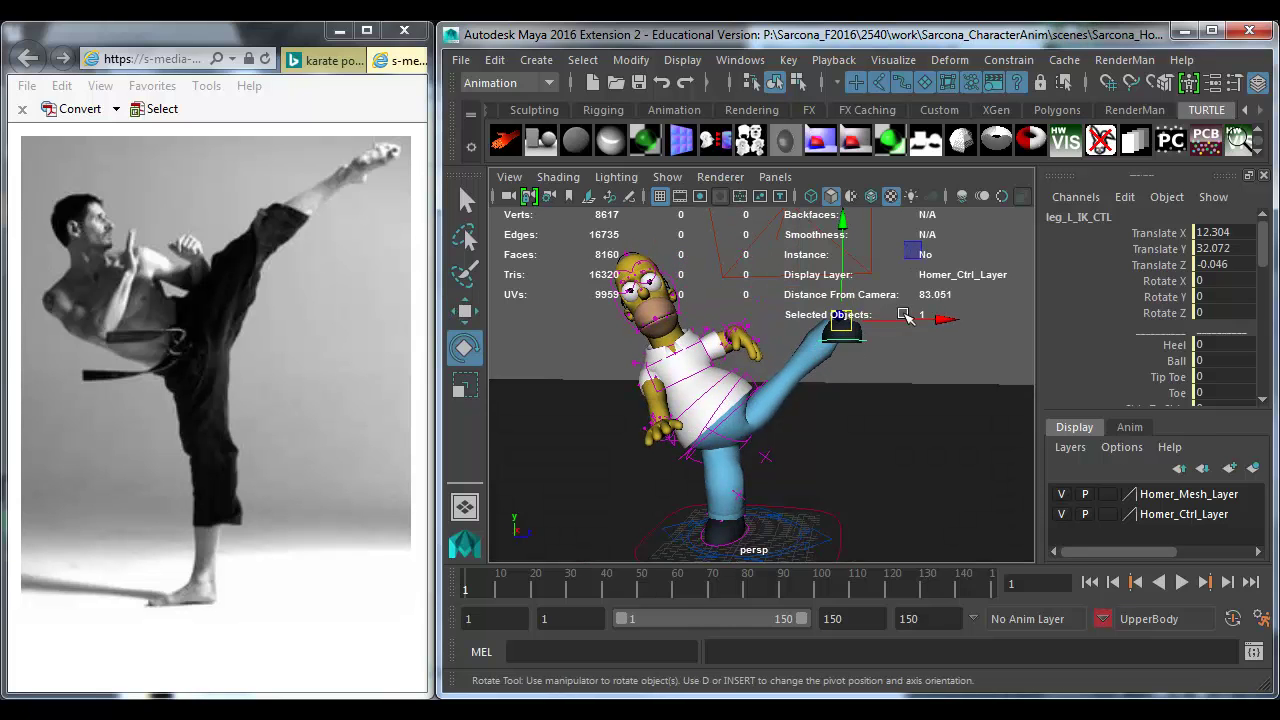
left_click_drag(913, 292, 911, 266)
left_click_drag(786, 358, 840, 300, "alt")
key("w")
left_click_drag(843, 224, 799, 272)
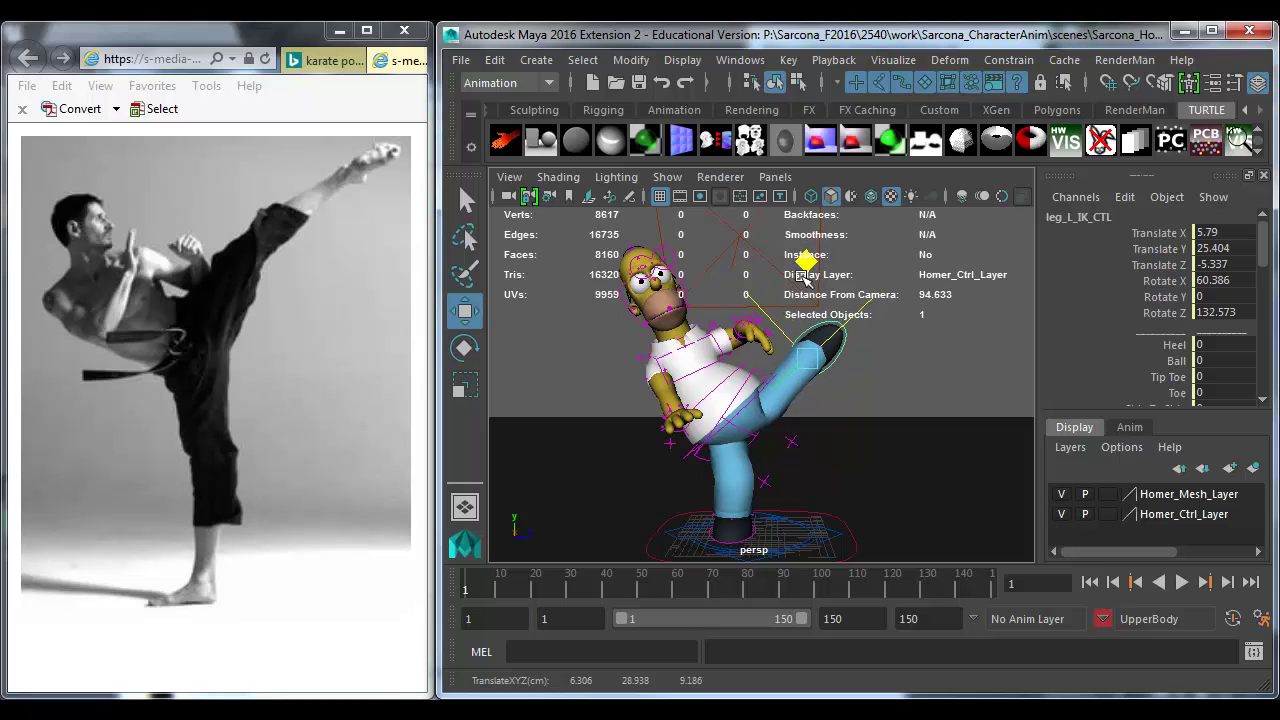
left_click(851, 387)
Step: Rotate the hip control to about 2° in Z and shift Homer's pelvis slightly up and away from the kicking leg
left_click_drag(851, 387, 790, 412, "alt")
left_click(752, 393)
key("e")
scroll(760, 398, "down", 5)
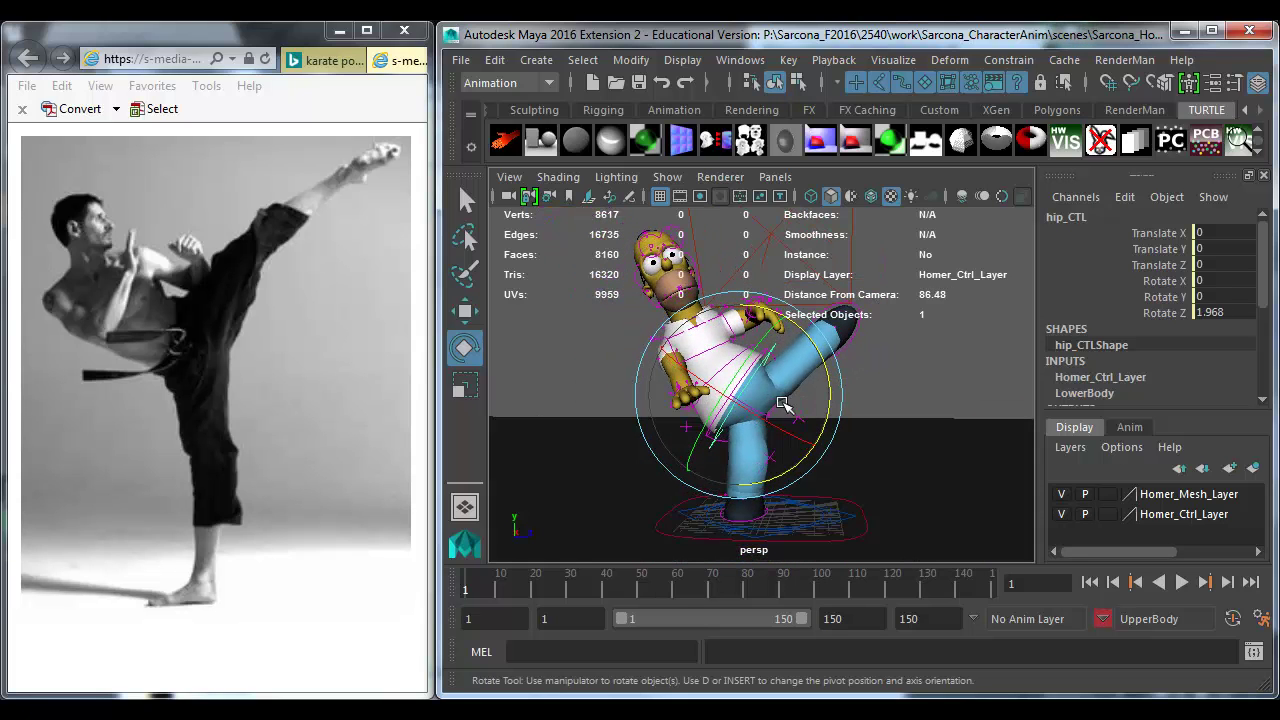
key("w")
left_click(855, 378)
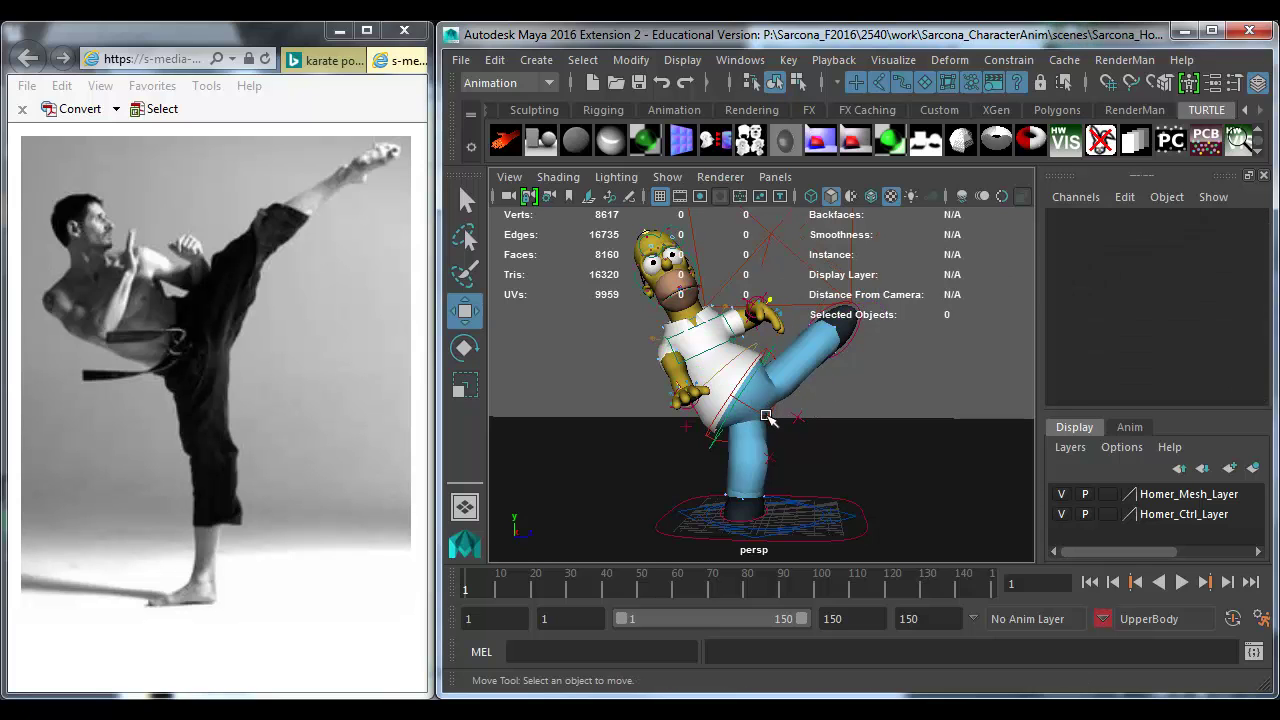
left_click(766, 413)
left_click_drag(748, 400, 743, 394)
Step: Rotate the right leg IK control in Y so the supporting foot points away from the kick, and deselect it
left_click(760, 492)
key("e")
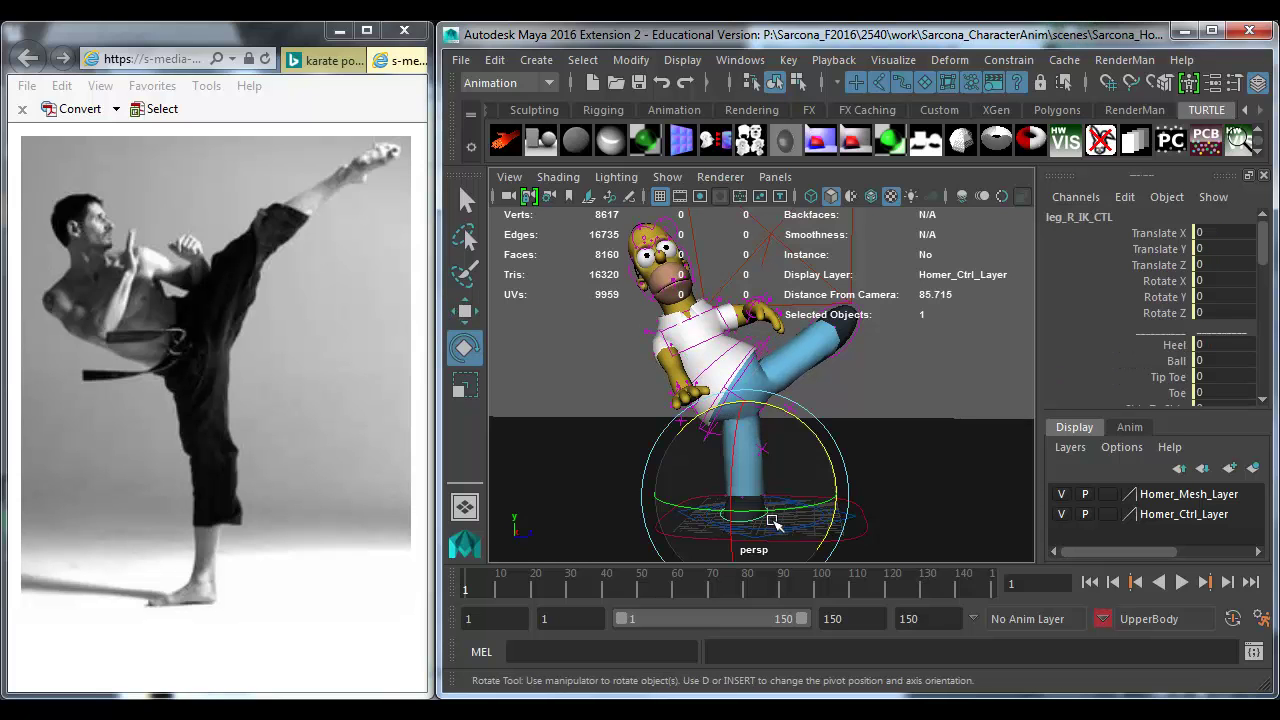
left_click_drag(684, 508, 632, 482)
left_click(800, 374)
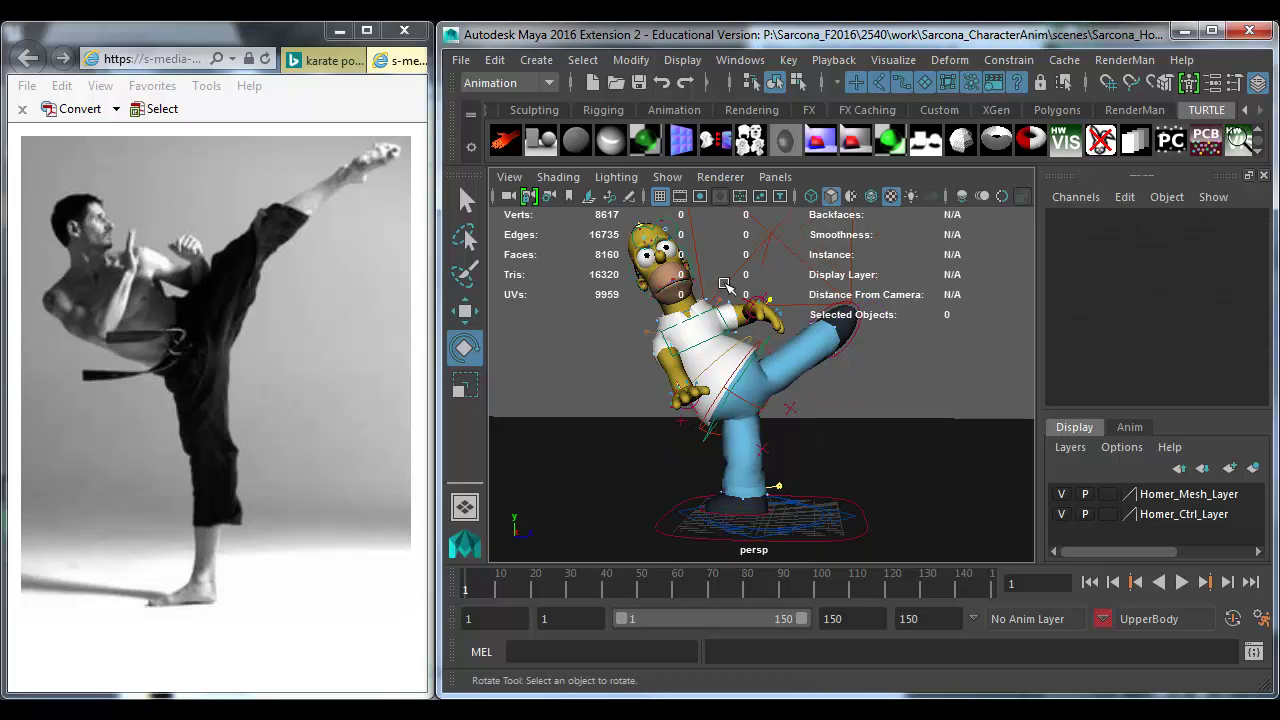
Step: Turn the head control toward the kicking foot, to about 15° in X, 73° in Y and 3° in Z, and deselect it
left_click(692, 268)
middle_click_drag(691, 235, 712, 270, "alt")
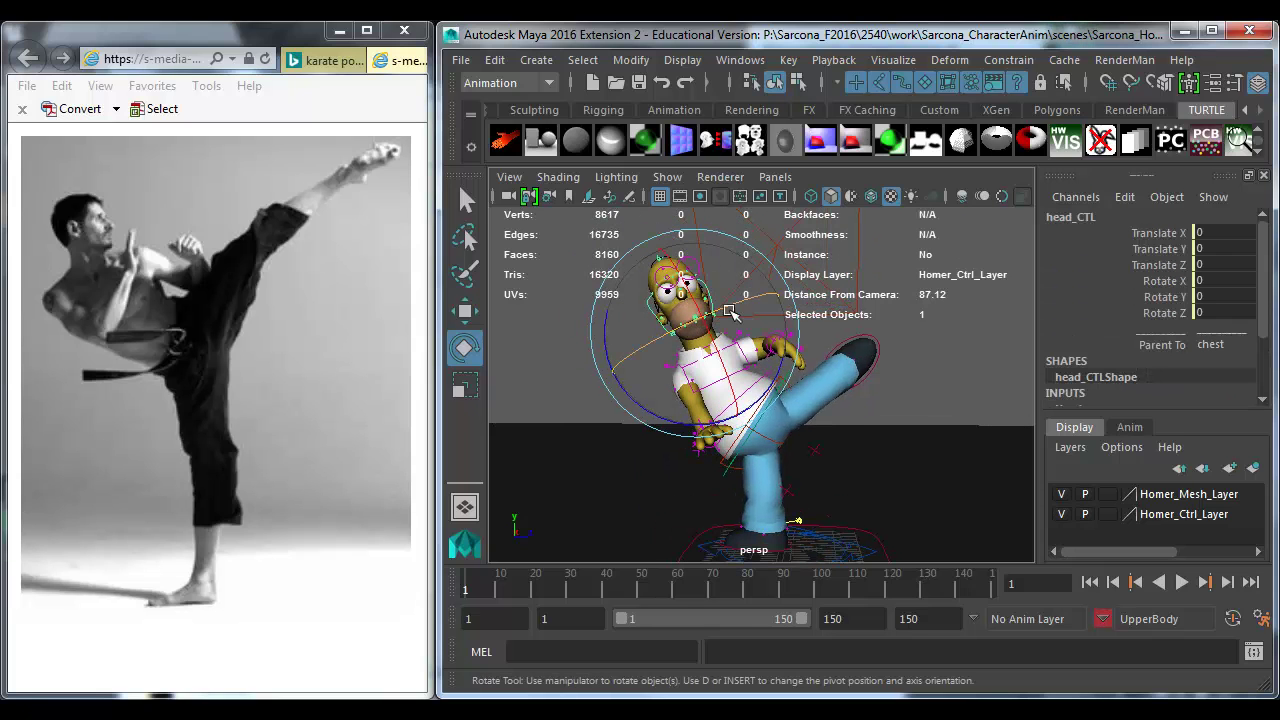
mouse_move(755, 295)
left_mouse_down()
mouse_move(795, 290)
mouse_move(740, 300)
mouse_move(770, 277)
mouse_move(735, 330)
mouse_move(765, 284)
left_mouse_up()
left_click_drag(736, 328, 752, 320)
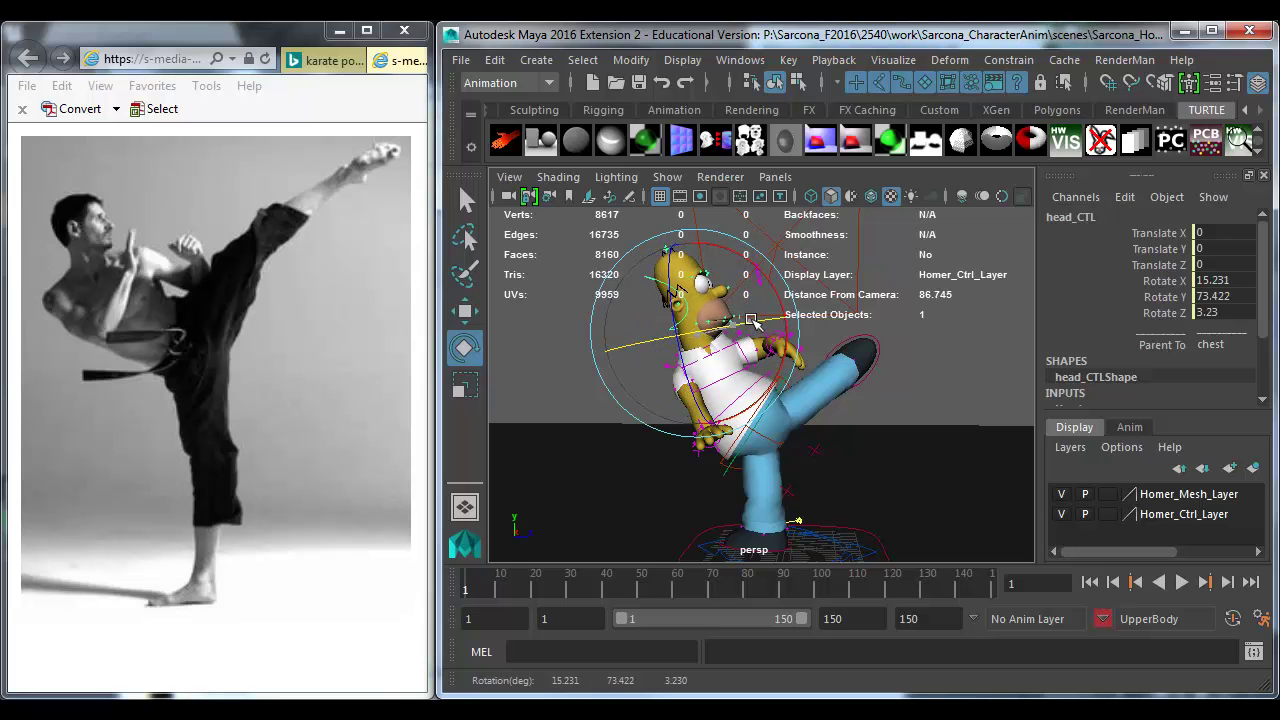
left_click(811, 337)
Step: Rotate the left and right collar controls to about 21° in Z each, and deselect them
left_click(775, 331)
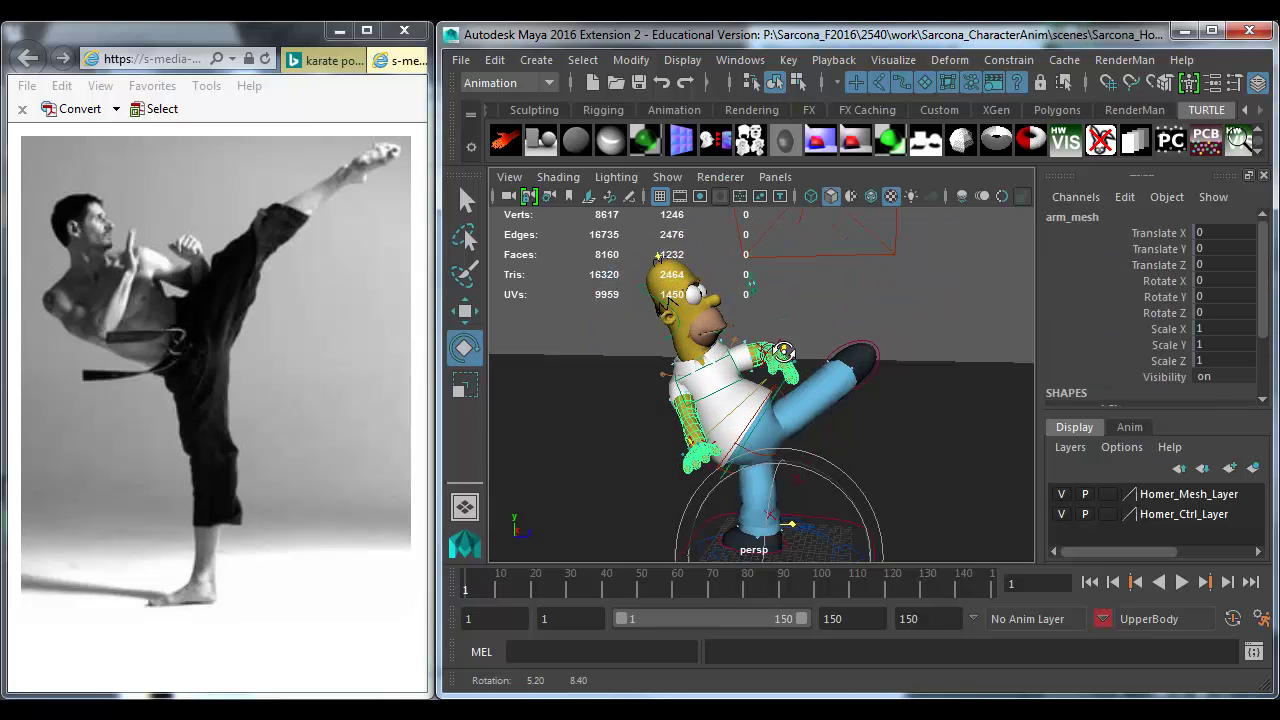
scroll(760, 330, "up", 5)
left_click_drag(733, 311, 672, 300)
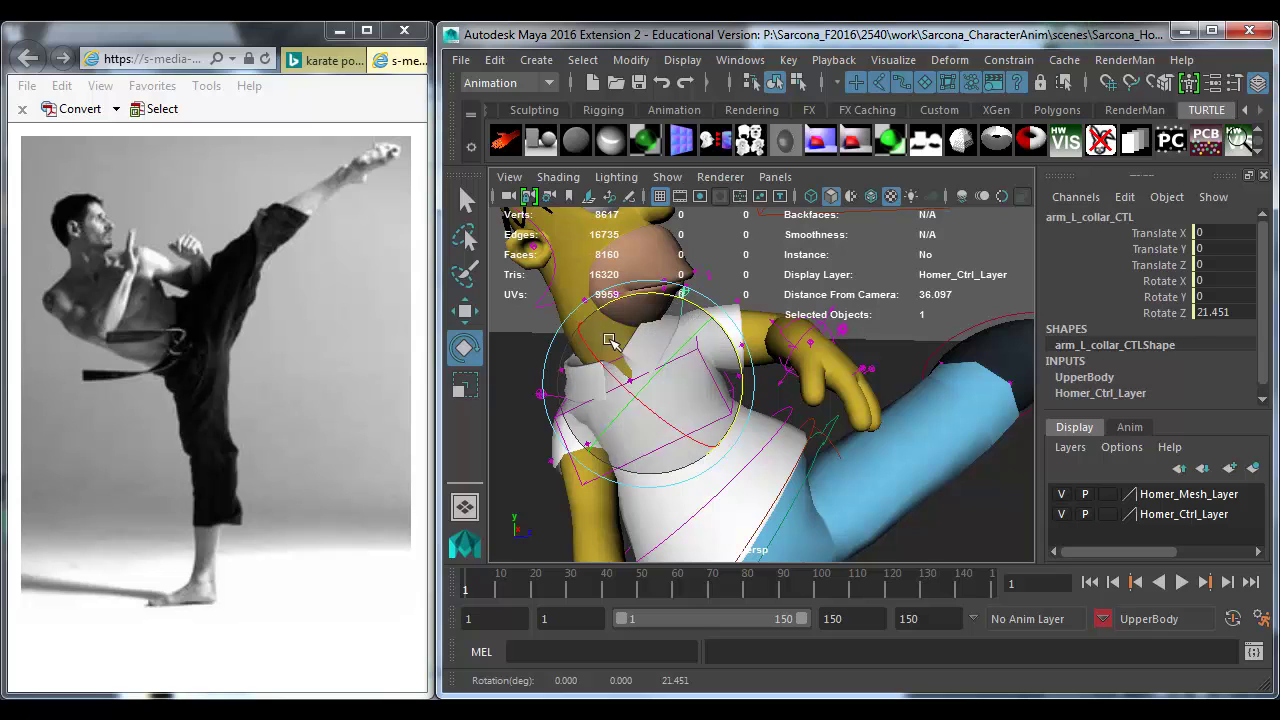
left_click(522, 320)
left_click(542, 387)
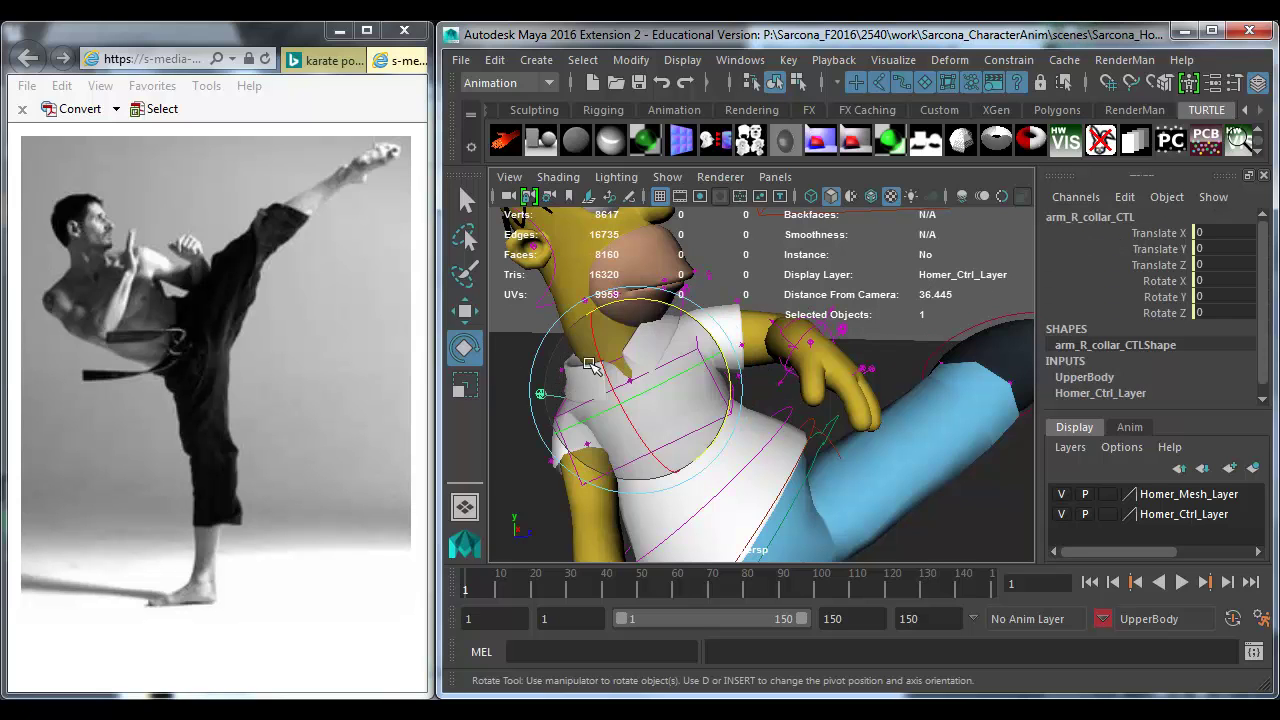
left_click_drag(647, 302, 676, 308)
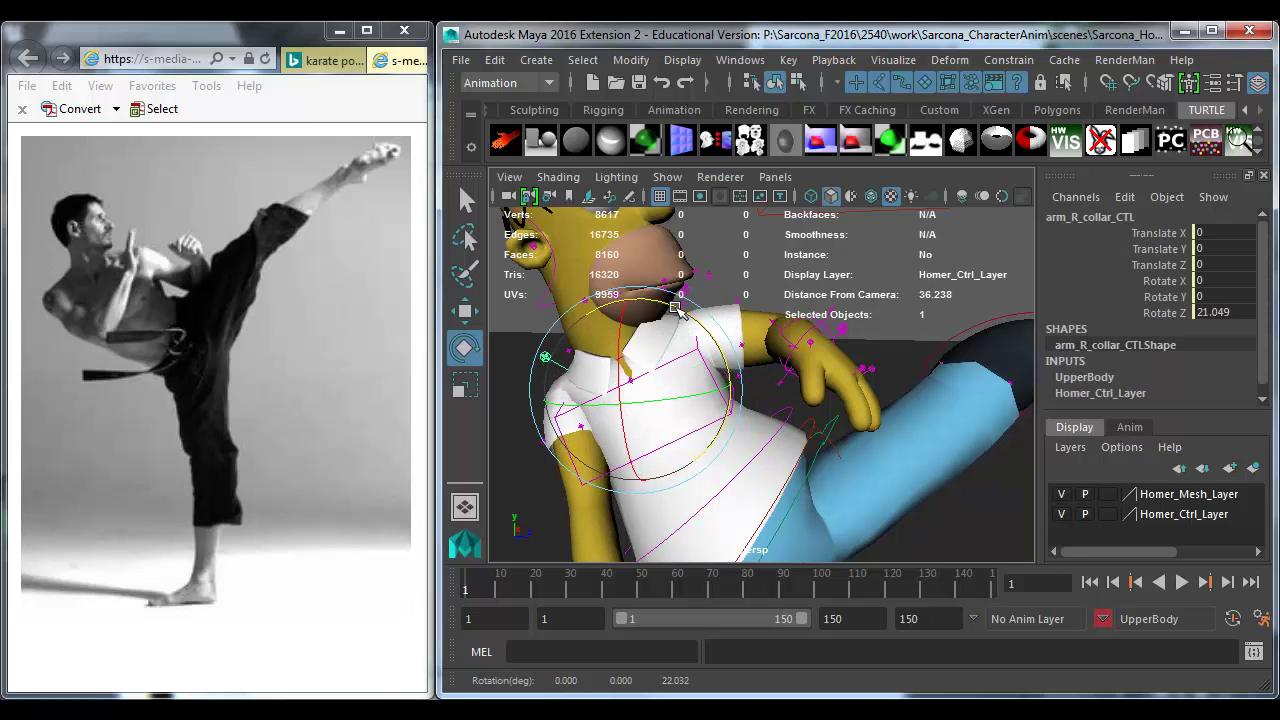
left_click(809, 322)
Step: Place the left arm IK control at about -17.5, -0.6, 5.2, rotated to about -55° in X, -38° in Y and 41° in Z
left_click_drag(809, 322, 775, 372, "alt")
left_click(730, 369)
key("w")
key("e")
key("w")
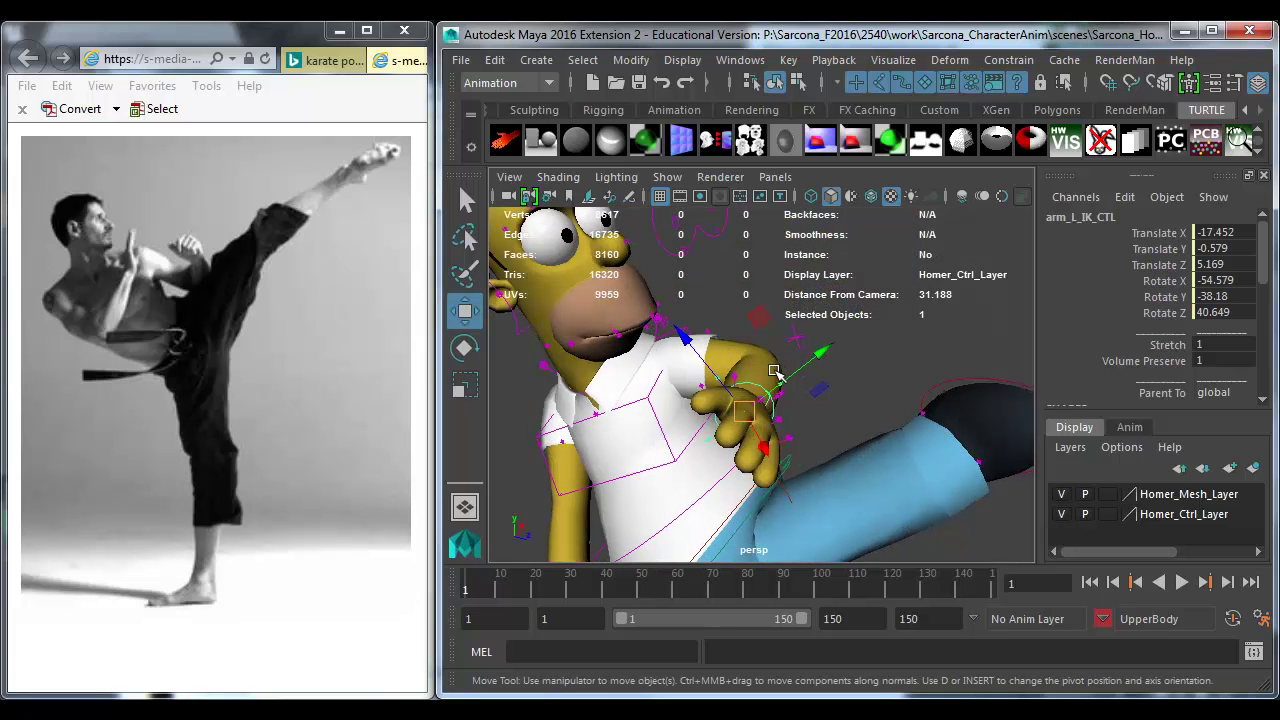
Step: Curl the left hand into a fist by rotating its three finger controls and thumb control together about -28° in Z
left_click(780, 422)
left_click_drag(808, 420, 774, 329, "alt")
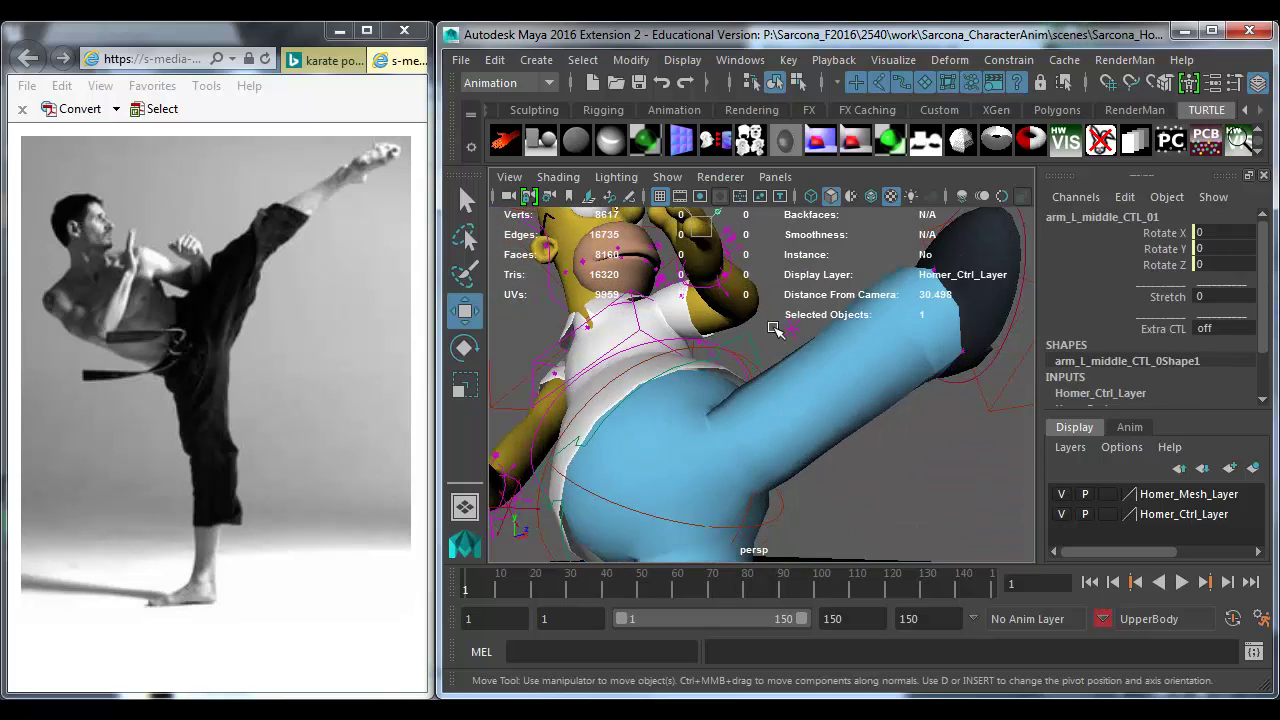
middle_click_drag(774, 329, 831, 430, "alt")
right_click_drag(831, 430, 891, 411, "alt")
left_click_drag(891, 411, 653, 442, "alt")
left_click(672, 424)
left_click(649, 454, "shift")
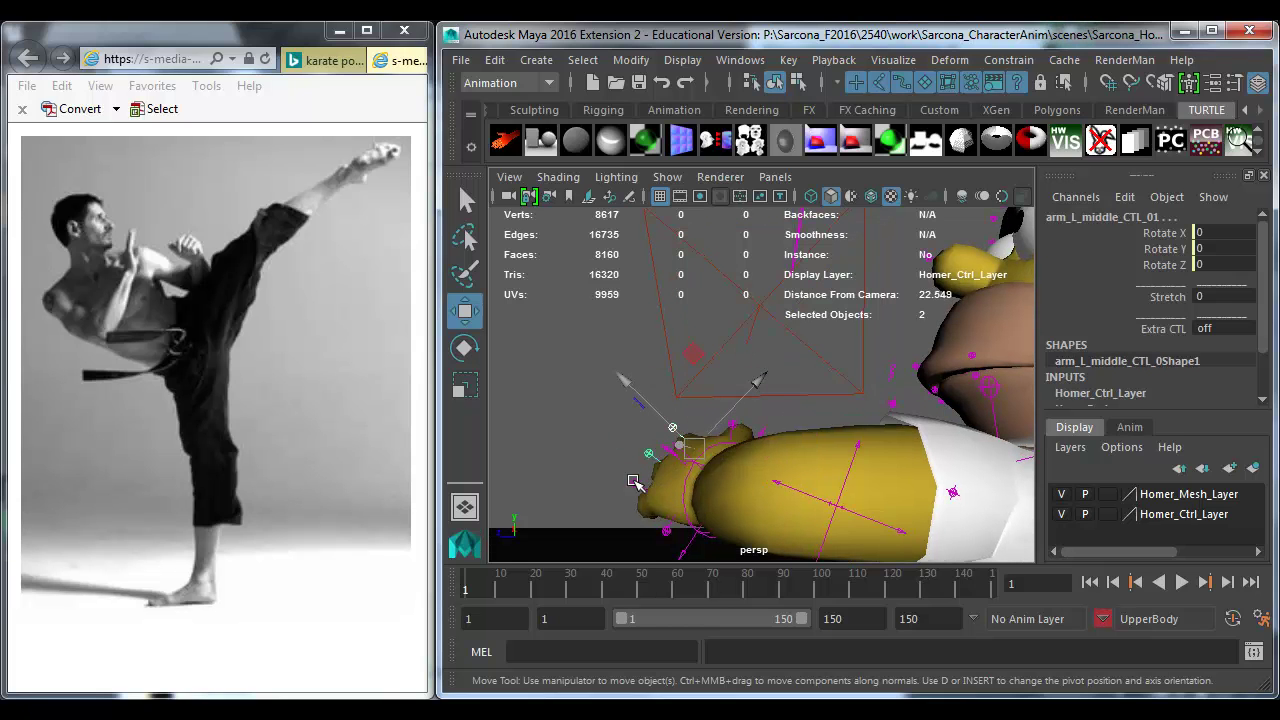
left_click(634, 482, "shift")
left_click(739, 428, "shift")
left_click_drag(739, 428, 962, 334, "alt")
left_click_drag(1148, 234, 1088, 292)
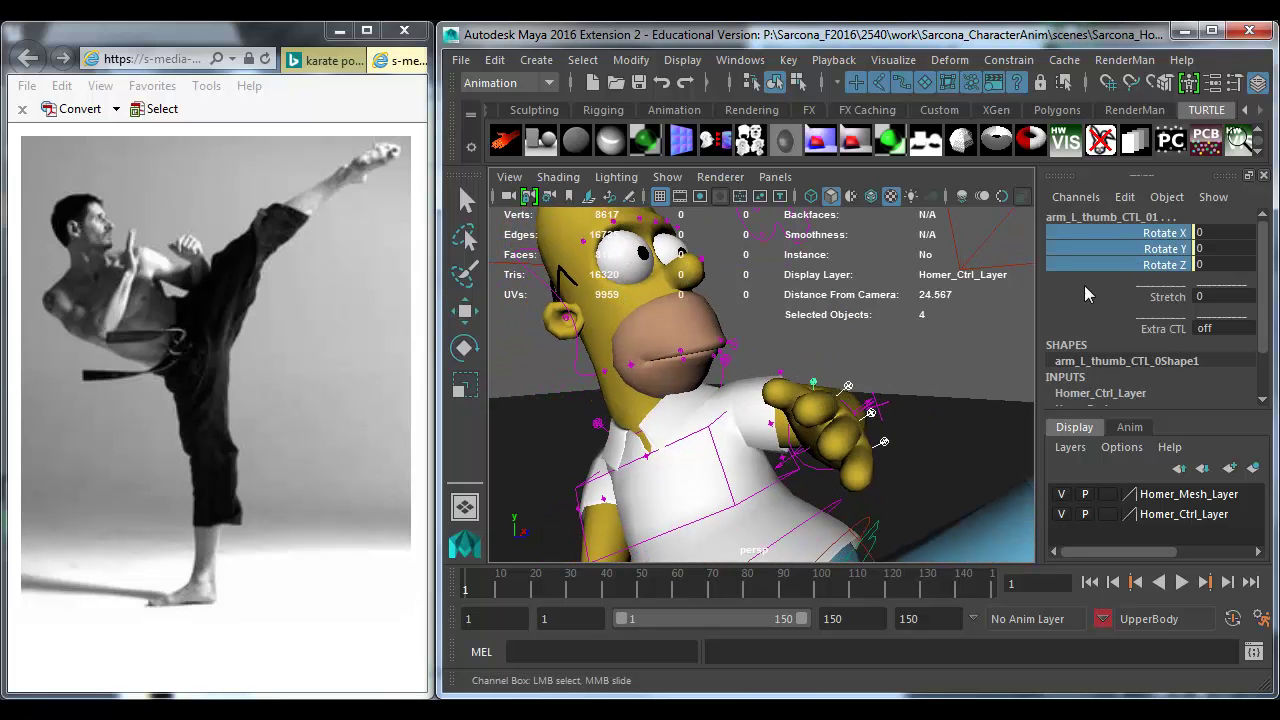
key("ctrl+z")
key("e")
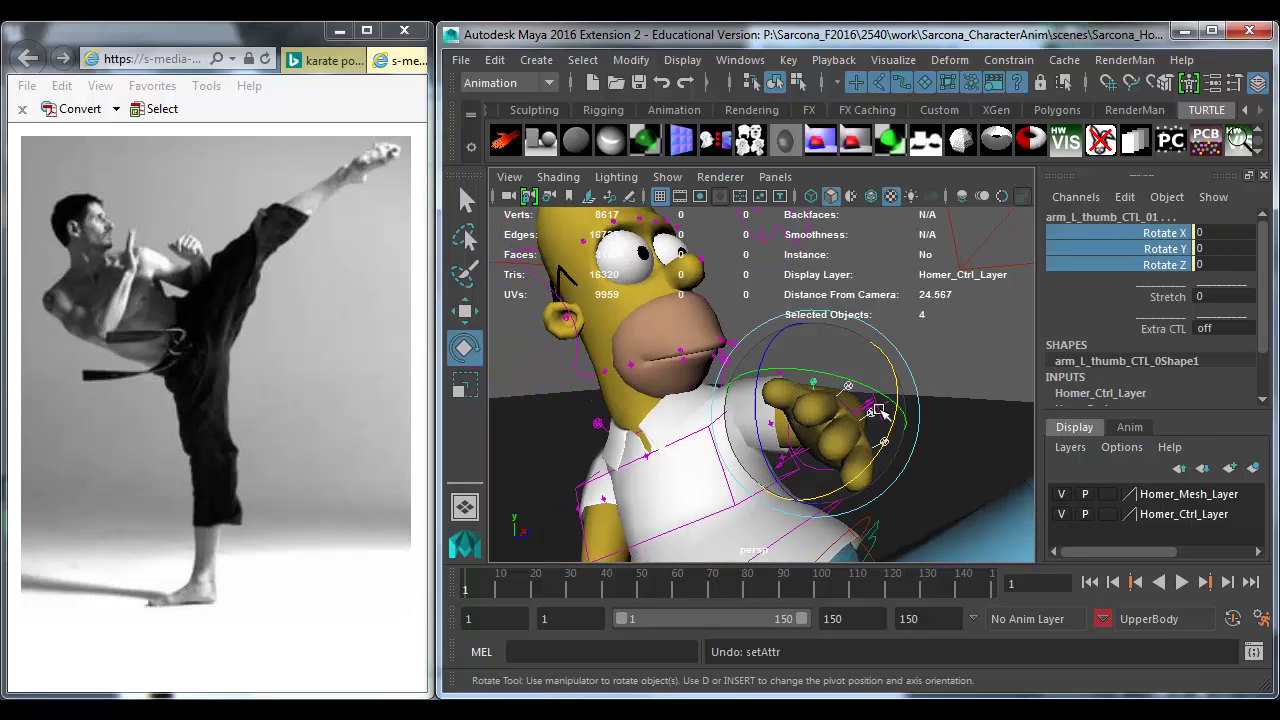
left_click_drag(886, 424, 889, 442)
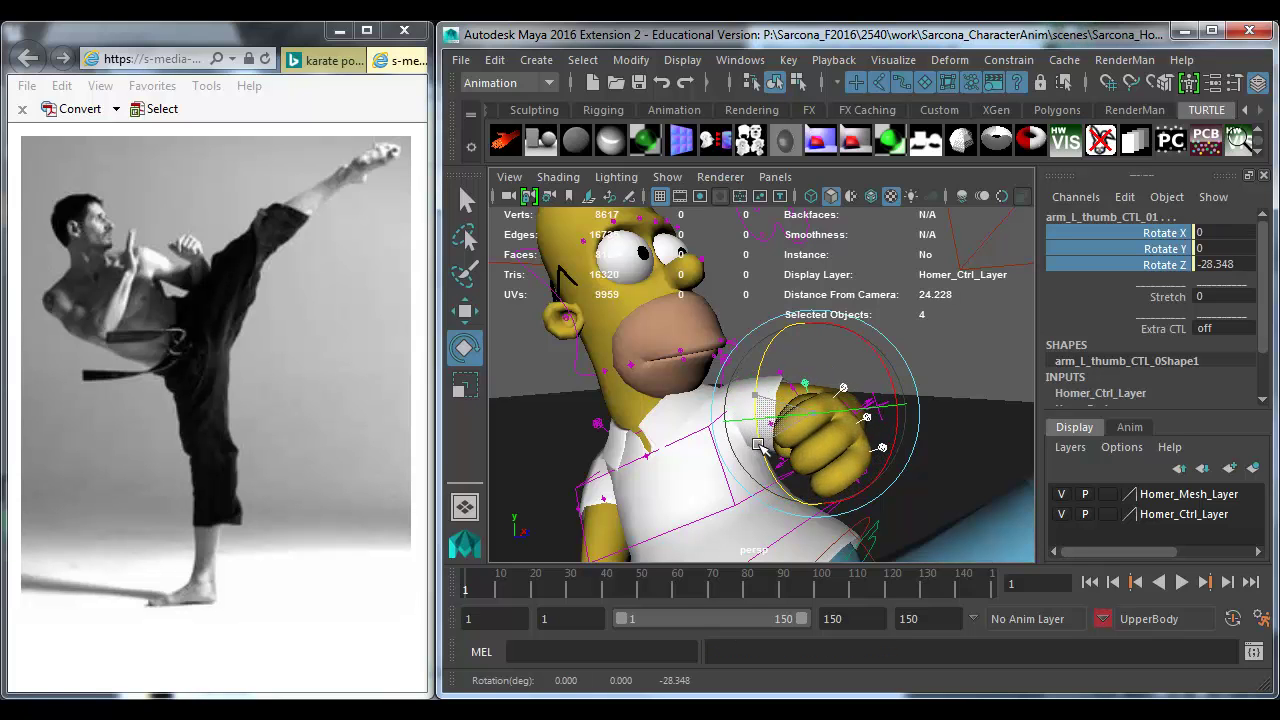
left_click(972, 339)
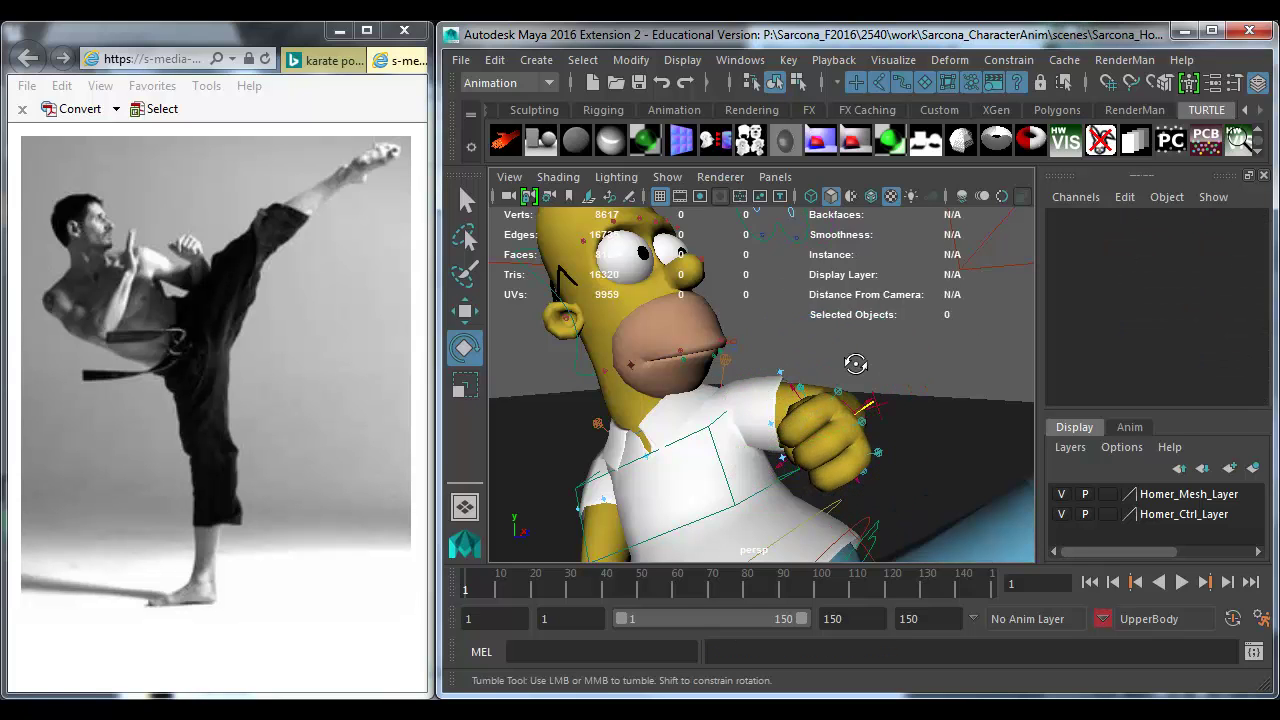
Step: Adjust the left thumb control's rotation to about -14° in Z so it rests against the fist
left_click_drag(854, 363, 888, 376, "alt")
left_click(802, 387)
left_click_drag(773, 406, 770, 410)
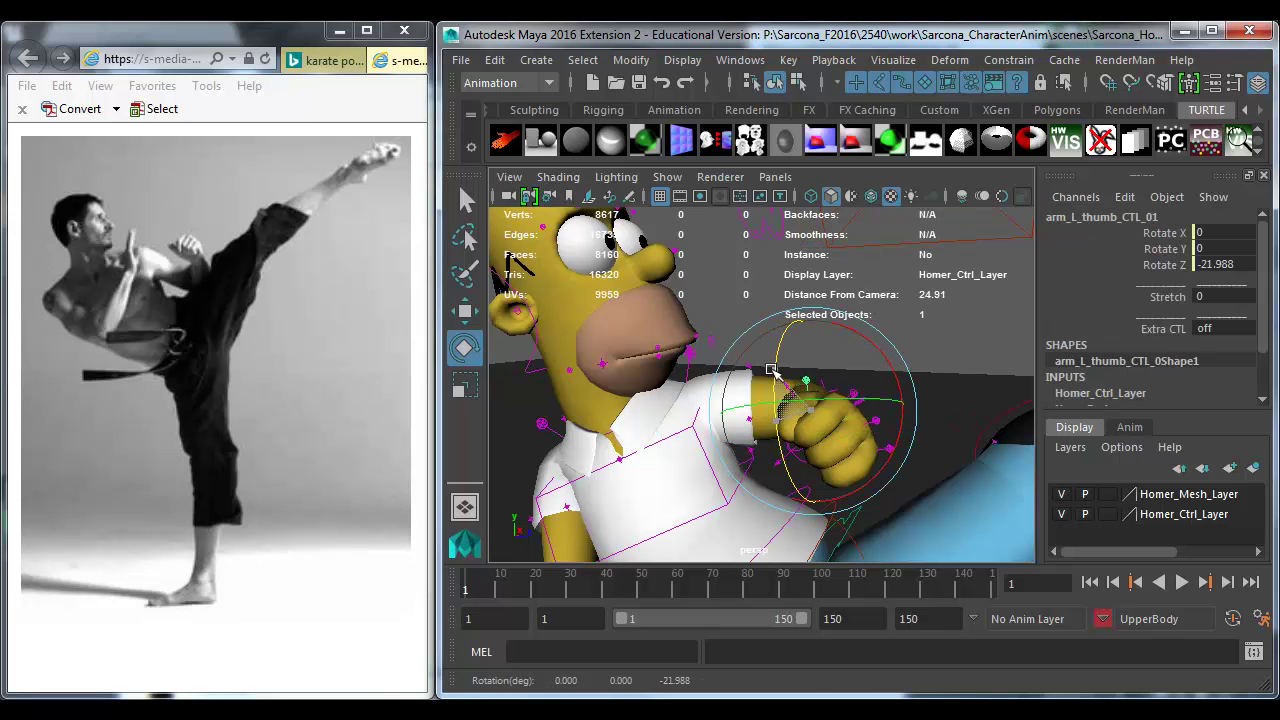
left_click_drag(772, 366, 771, 367)
left_click_drag(771, 367, 737, 372, "alt")
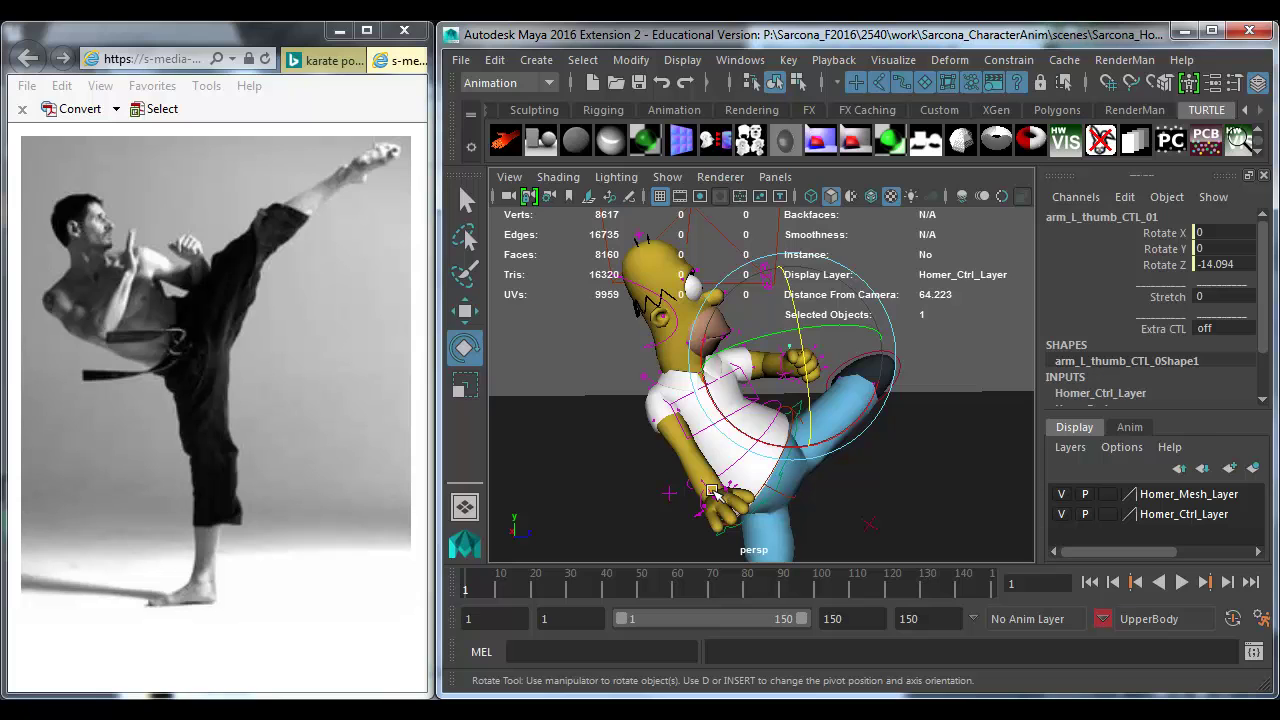
Step: Raise the right arm IK control in front of the chest to about -5.0, 0.8, 6.7 and rotate it to about -146° in Y
left_click(715, 491)
left_click(721, 488)
key("w")
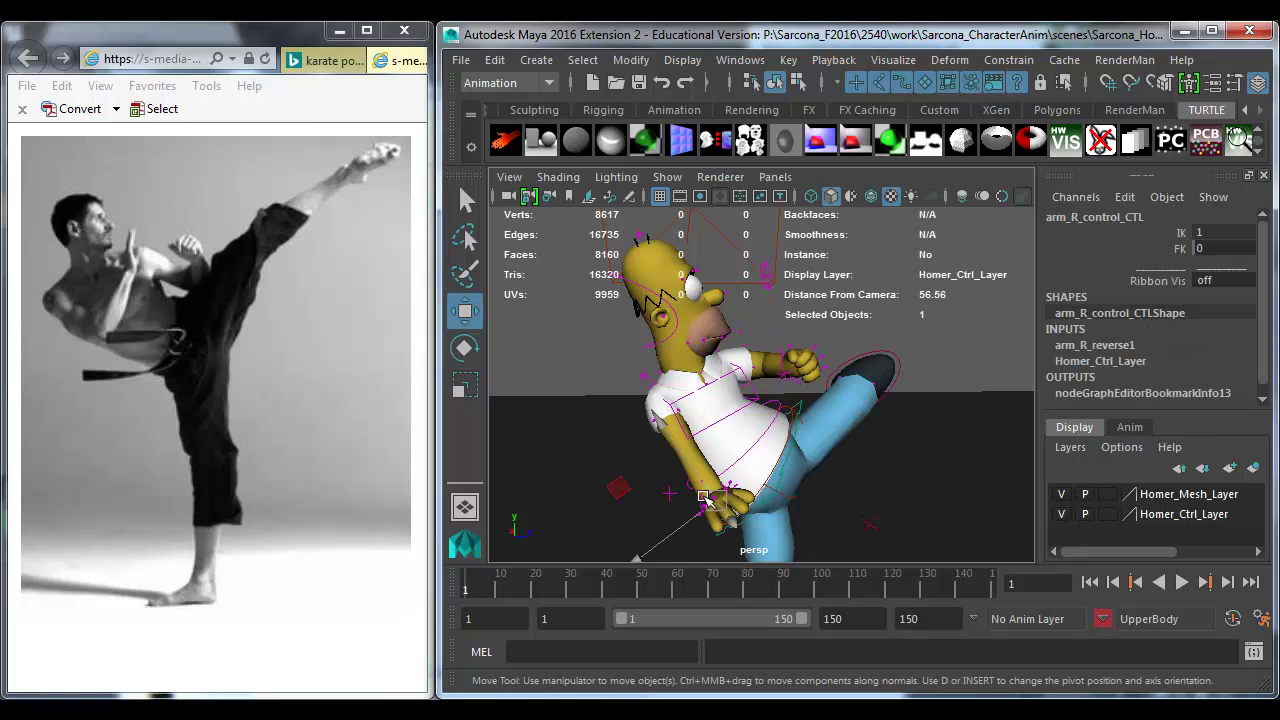
left_click(697, 497)
left_click(716, 493)
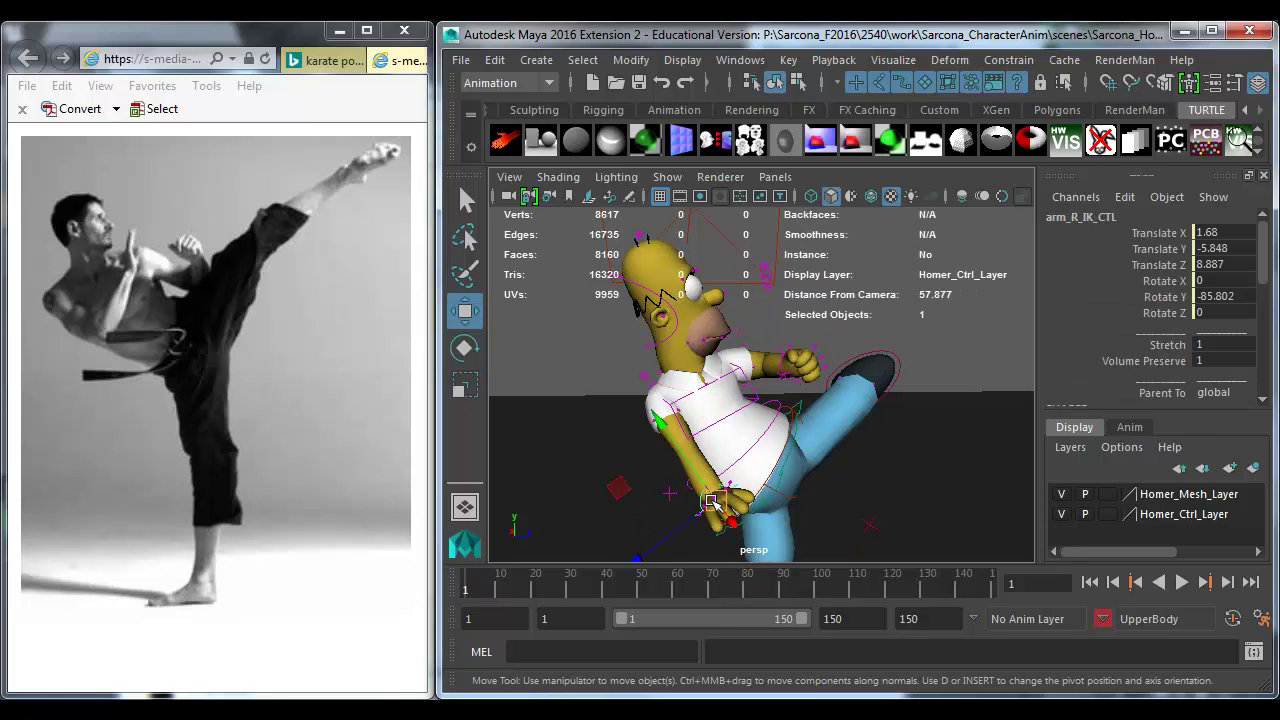
key("e")
key("ctrl+z")
key("w")
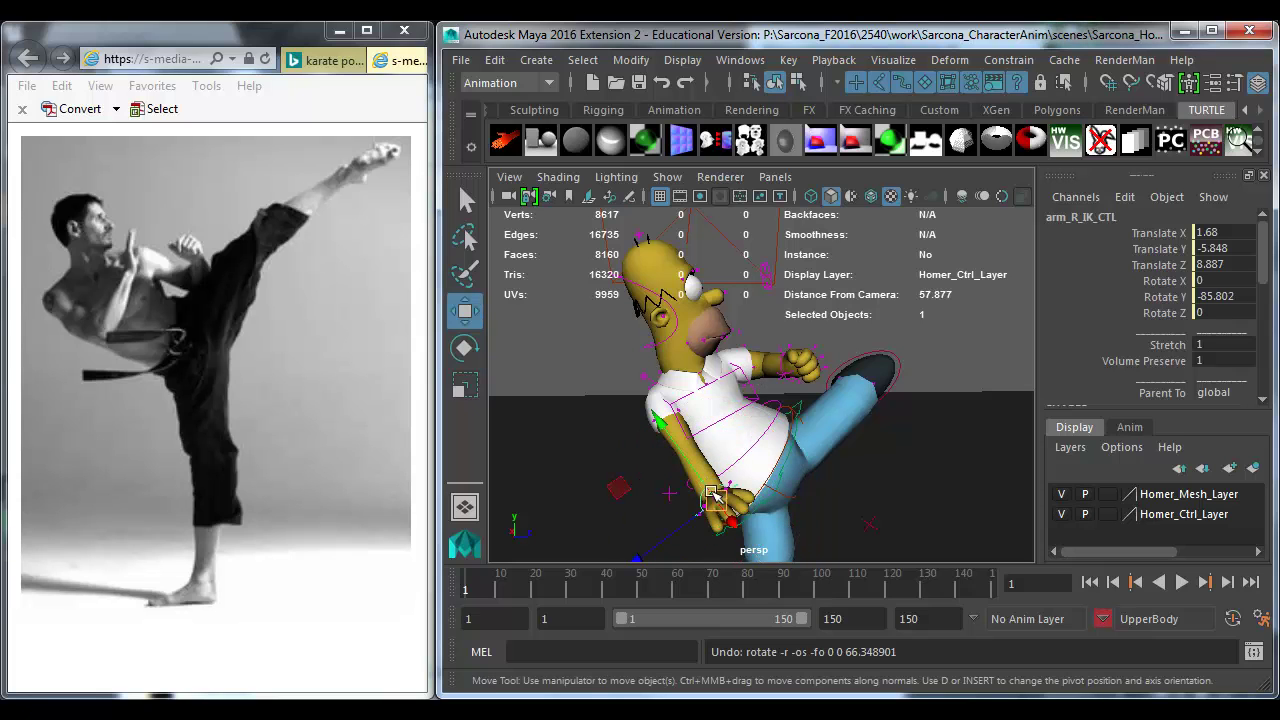
left_click_drag(714, 497, 674, 486)
key("e")
key("w")
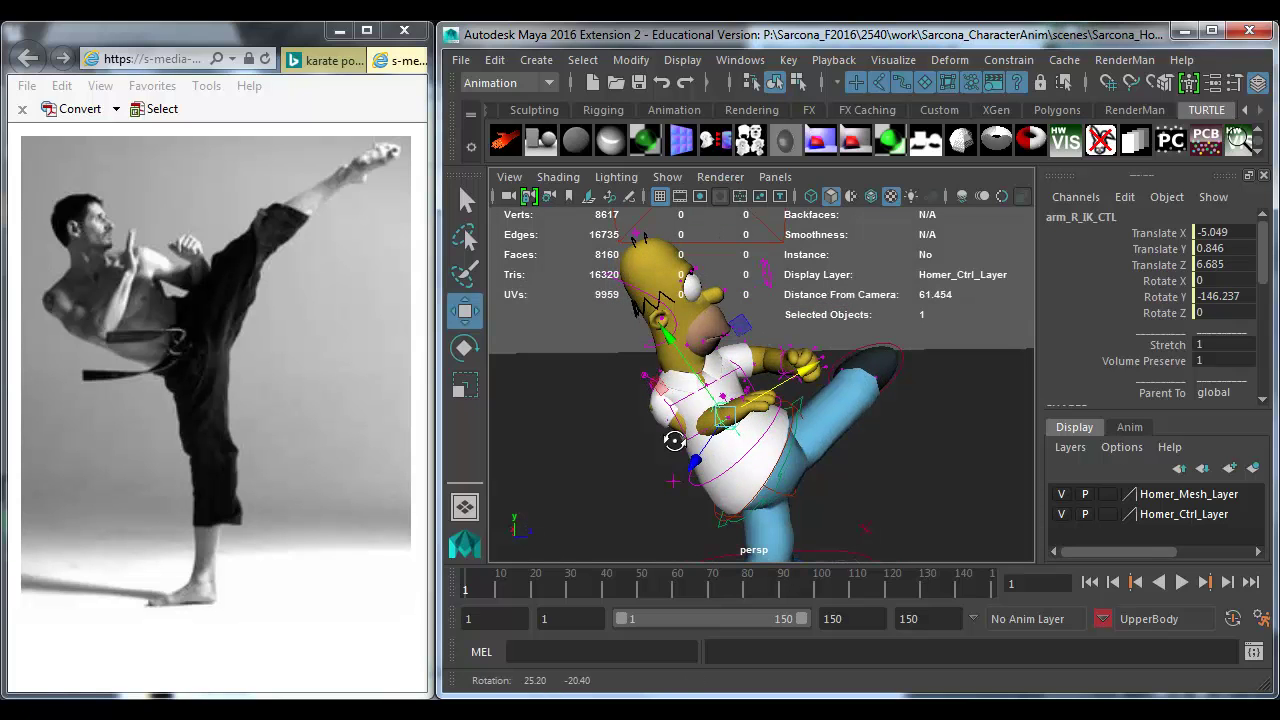
Step: Move the right arm's pole vector control to about -2.8, 18.1, 18.3 to redirect the elbow
left_click(676, 489)
left_click_drag(679, 536, 657, 410)
left_click_drag(760, 491, 636, 363)
key("f")
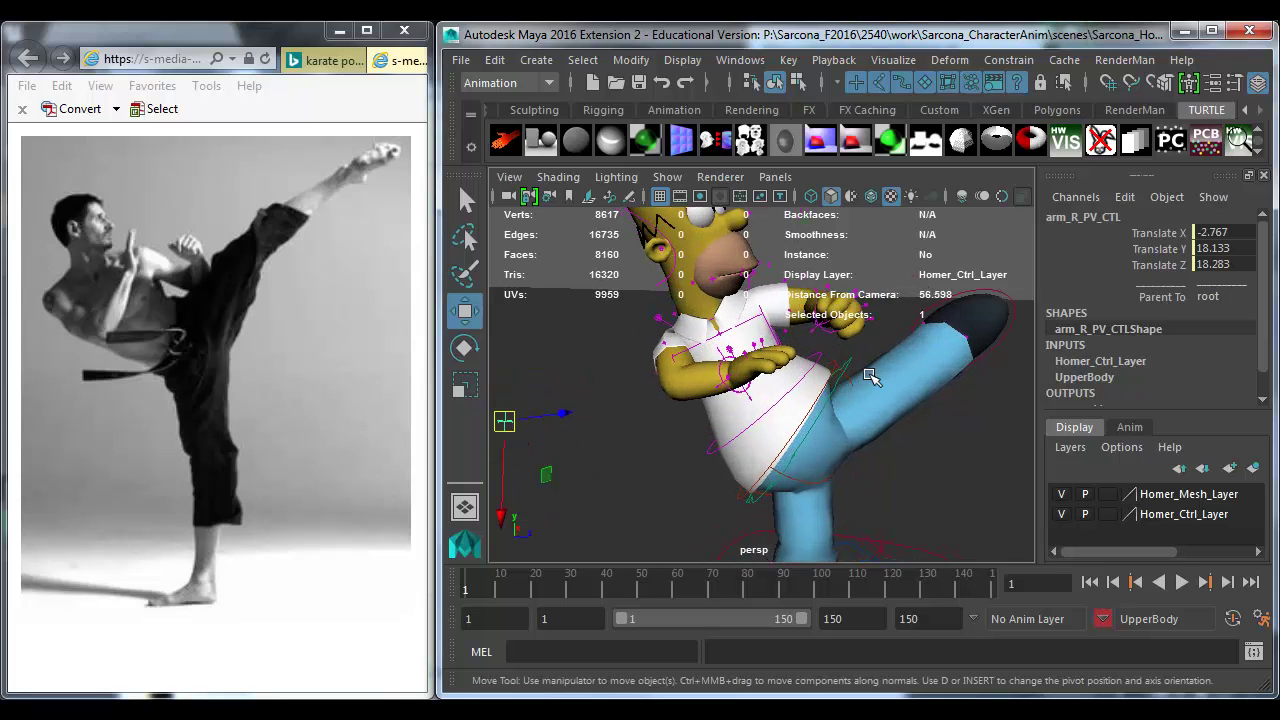
Step: Turn the right hand IK control upright, about 30° in X, -163° in Y and -63° in Z, and move it to about -7.2, 1.8, 4.2
left_click(758, 361)
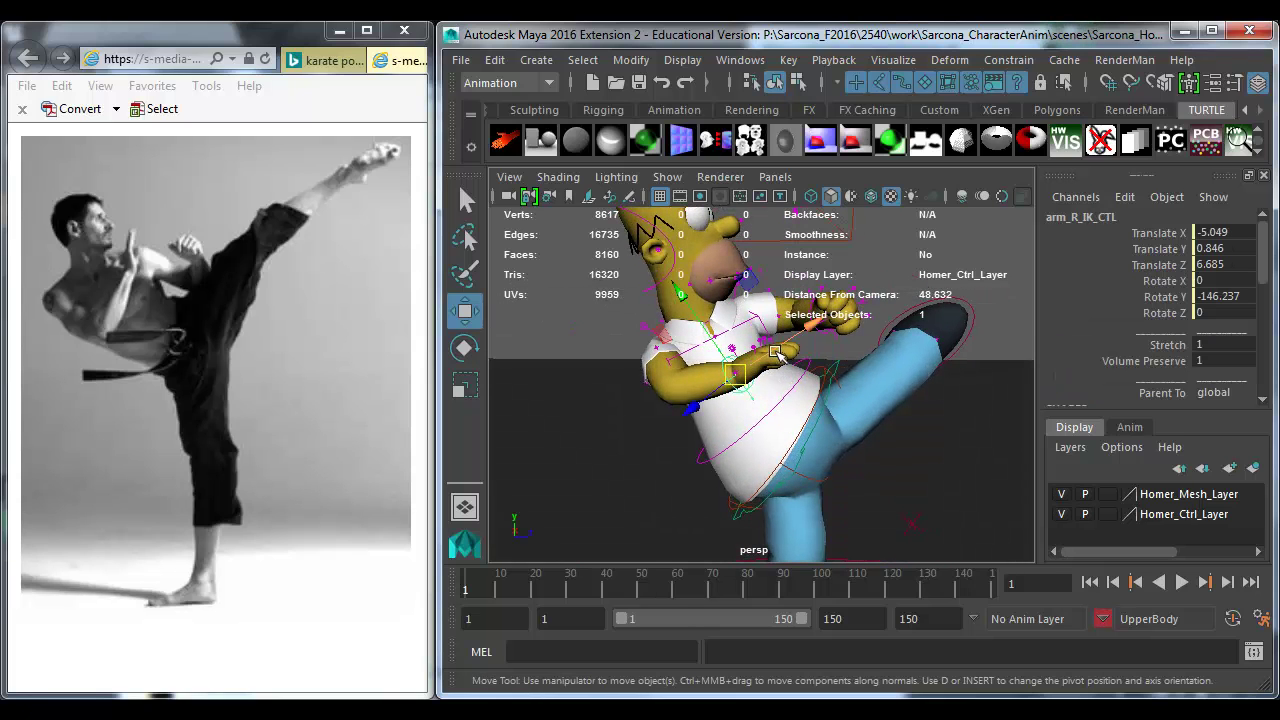
key("e")
left_click_drag(716, 284, 700, 303)
key("w")
key("f")
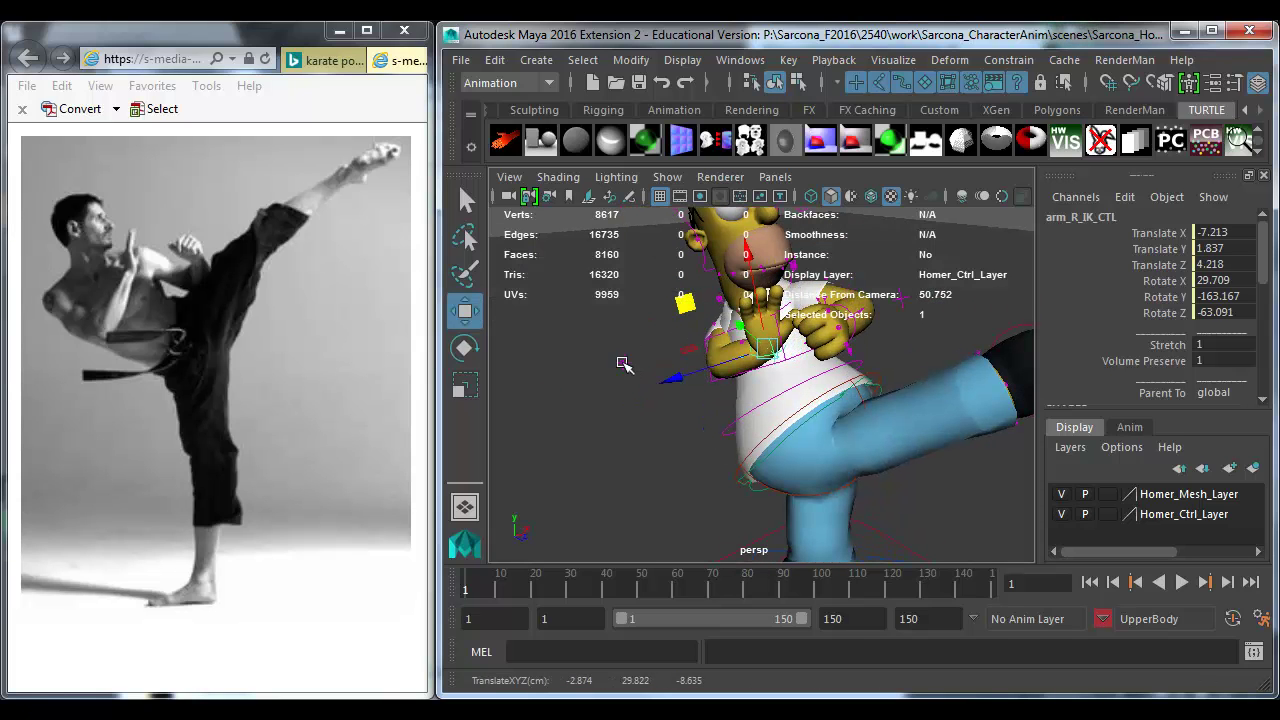
Step: Reposition the right arm's pole vector control farther from the body to refine the elbow's direction
left_click(623, 372)
key("bracketleft")
left_click_drag(650, 385, 626, 417)
left_click(800, 404)
middle_click_drag(626, 417, 603, 391, "alt")
left_click(590, 395)
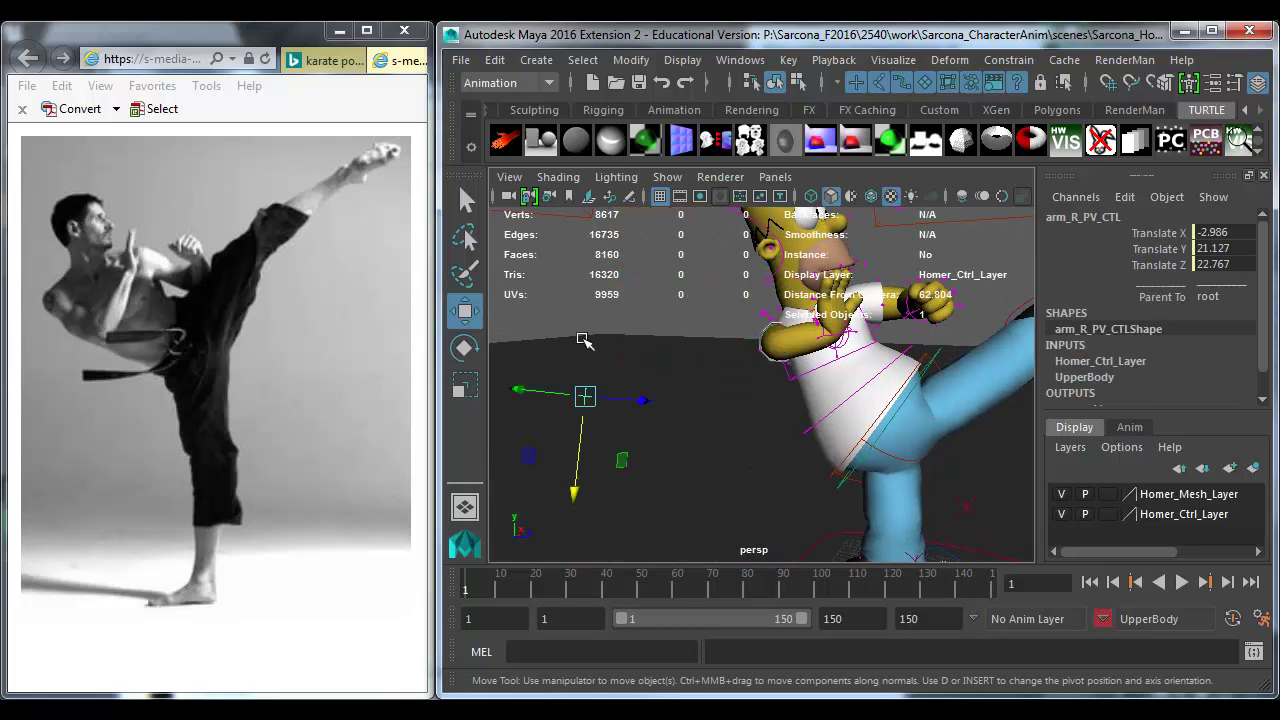
left_click_drag(578, 427, 811, 343)
Step: Refine the right arm IK control's position to about -7.8, 2.8, 6.8
left_click(806, 352)
scroll(760, 390, "up", 10)
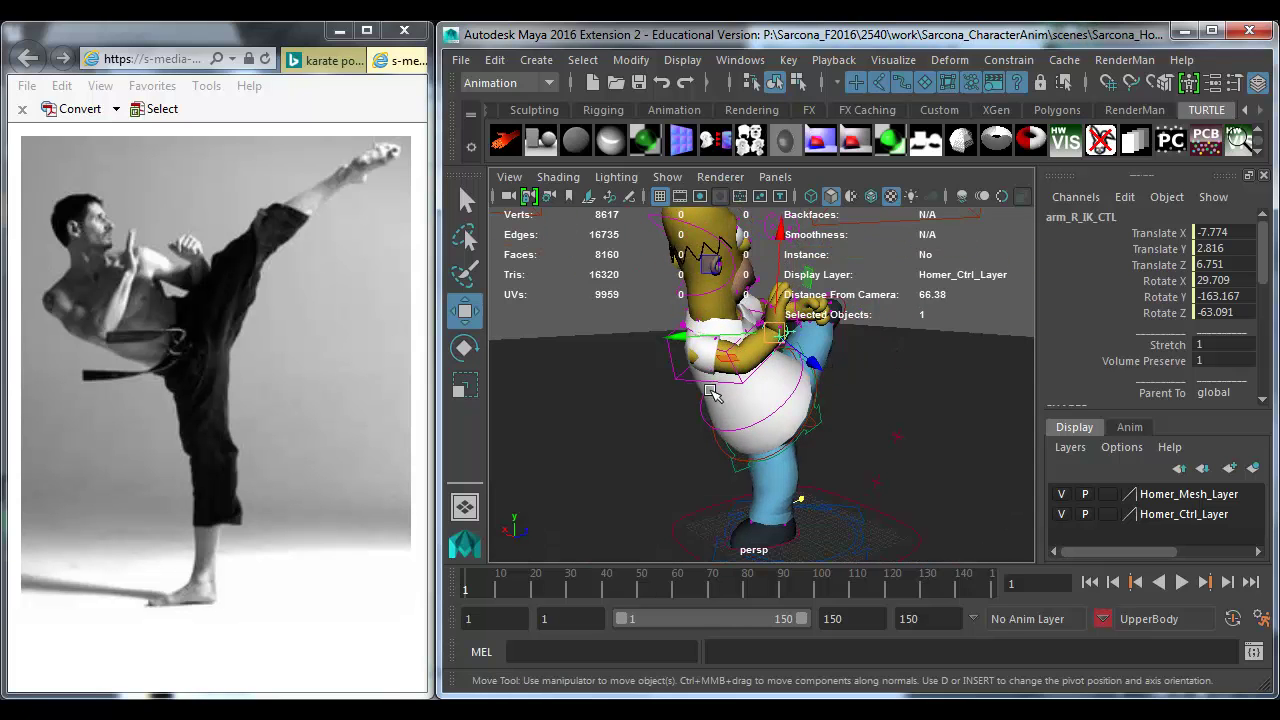
scroll(765, 360, "up", 1)
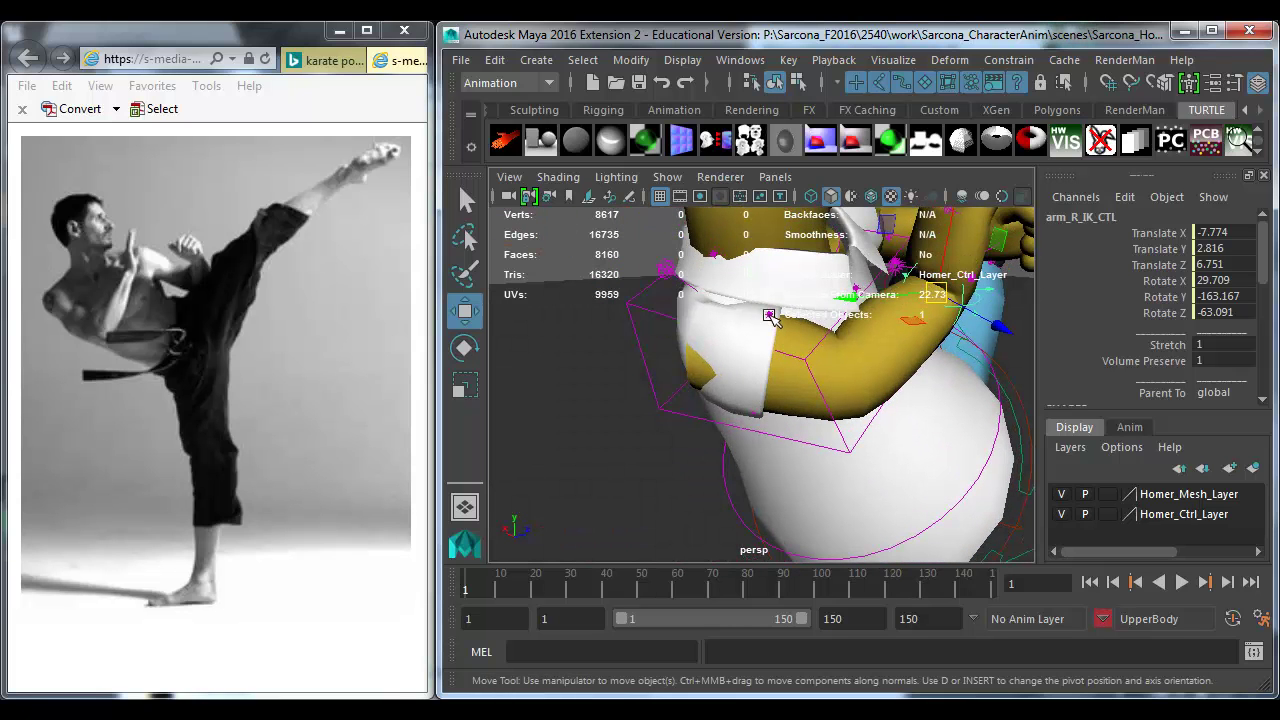
Step: Rotate the right arm's collar control to about -36° in Y and 22° in Z to draw the shoulder in
left_click(770, 316)
left_click(755, 413)
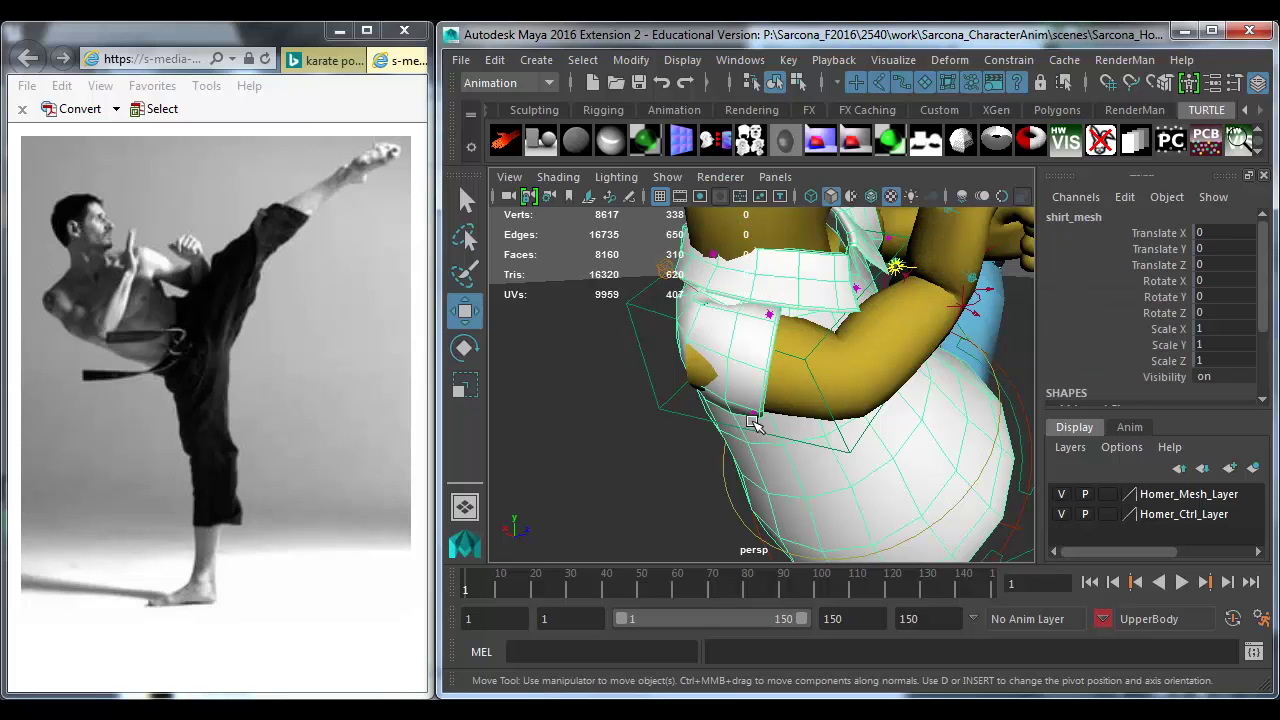
left_click(754, 414)
left_click_drag(762, 413, 722, 405)
left_click_drag(777, 309, 791, 334)
left_click(688, 290)
key("e")
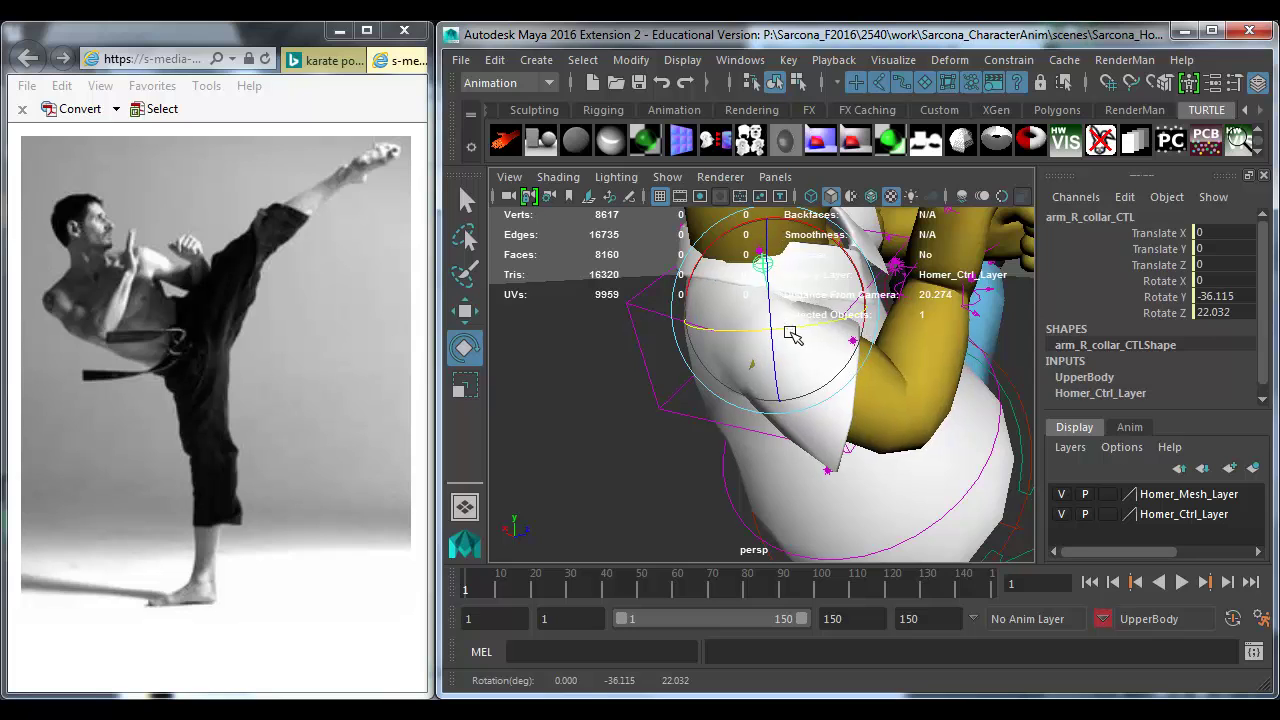
right_click_drag(791, 334, 676, 365, "alt")
left_click_drag(676, 365, 848, 343, "alt")
left_click(808, 320)
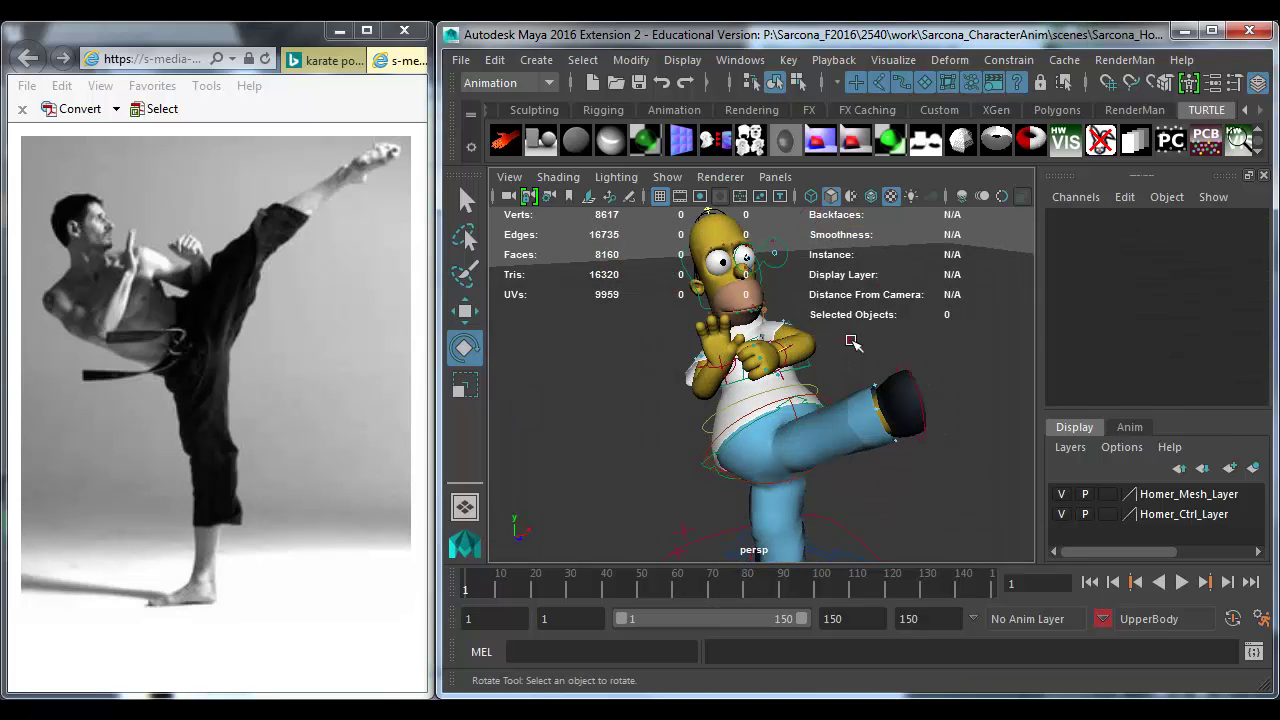
Step: Lower the left arm's pole vector control to about -9.9 in Y so the elbow drops
left_click(848, 340)
key("w")
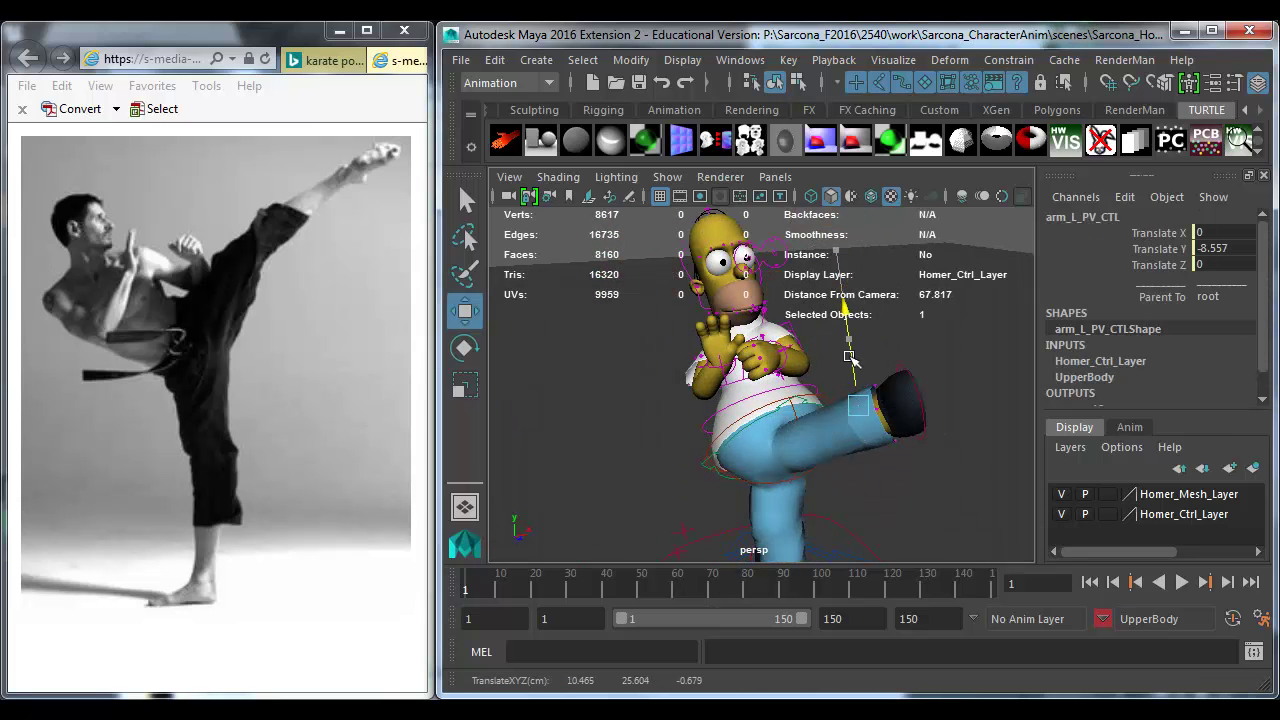
left_click_drag(846, 366, 786, 395, "alt")
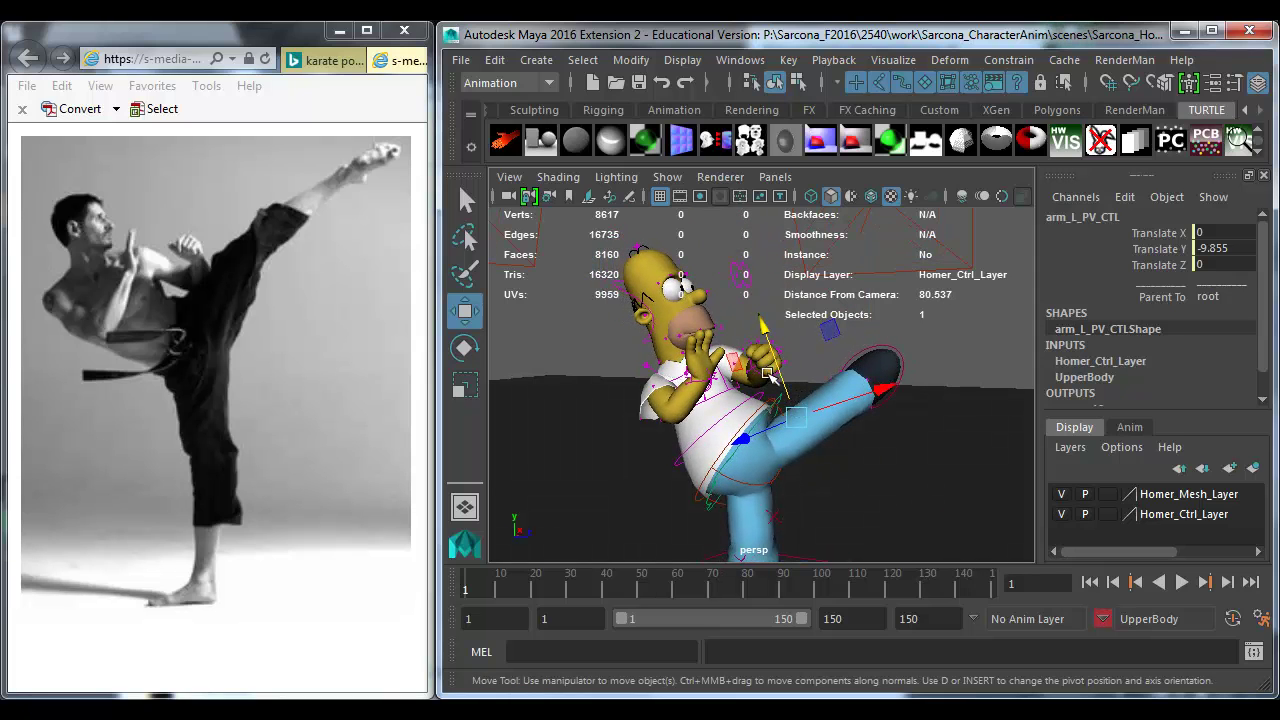
Step: Rotate the left hand's IK control to about -59° in X, -63° in Y and 69° in Z
left_click(770, 372)
key("e")
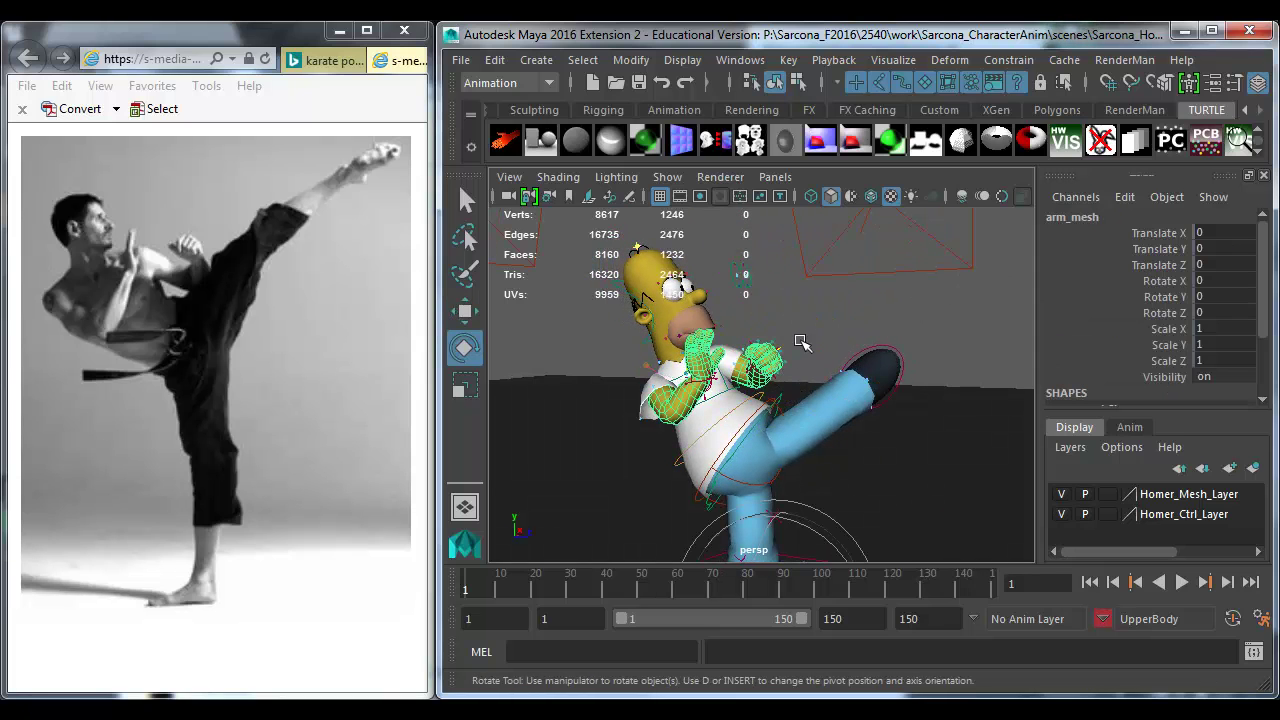
left_click(801, 343)
left_click_drag(801, 343, 768, 360, "alt")
left_click(773, 373)
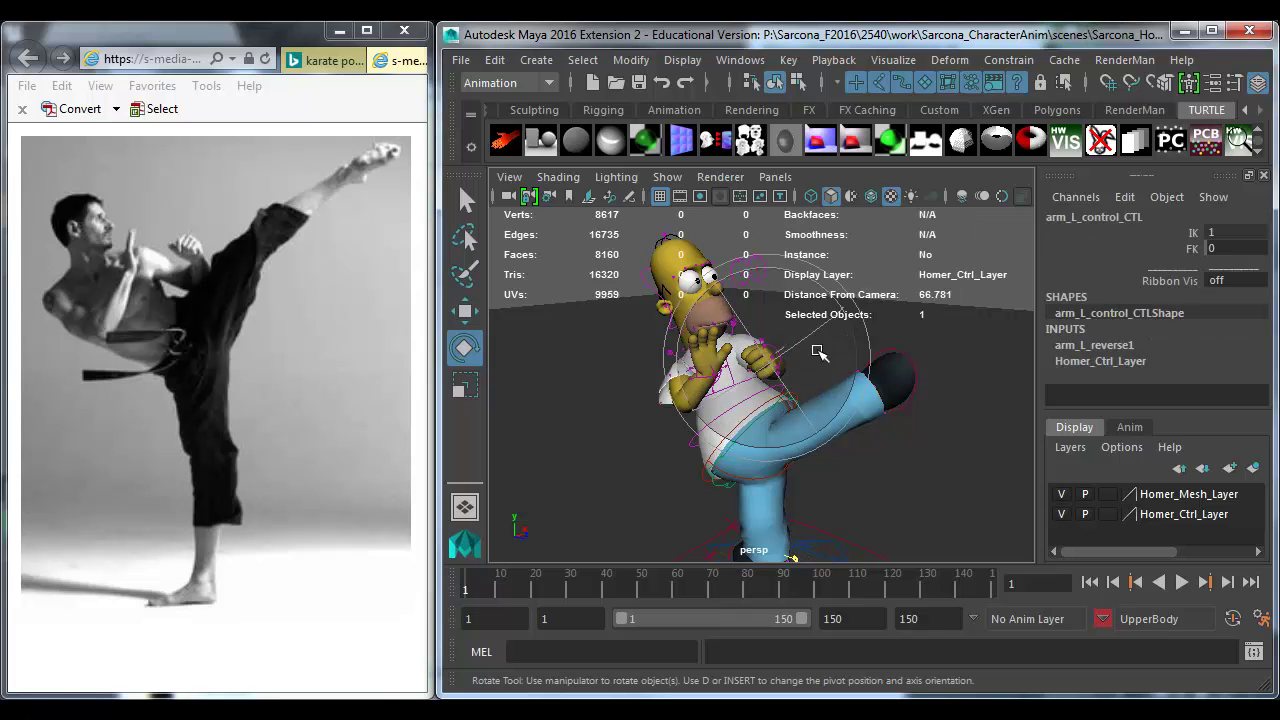
scroll(818, 352, "up", 5)
key("q")
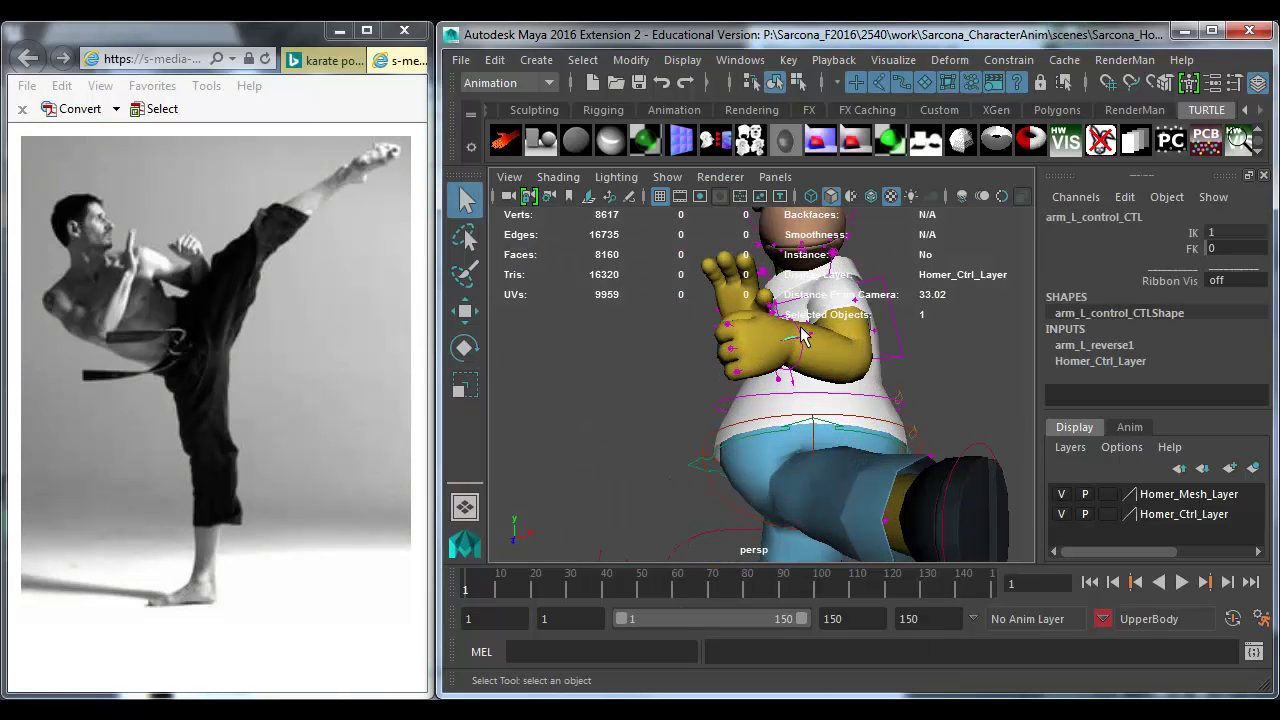
left_click(746, 297)
key("e")
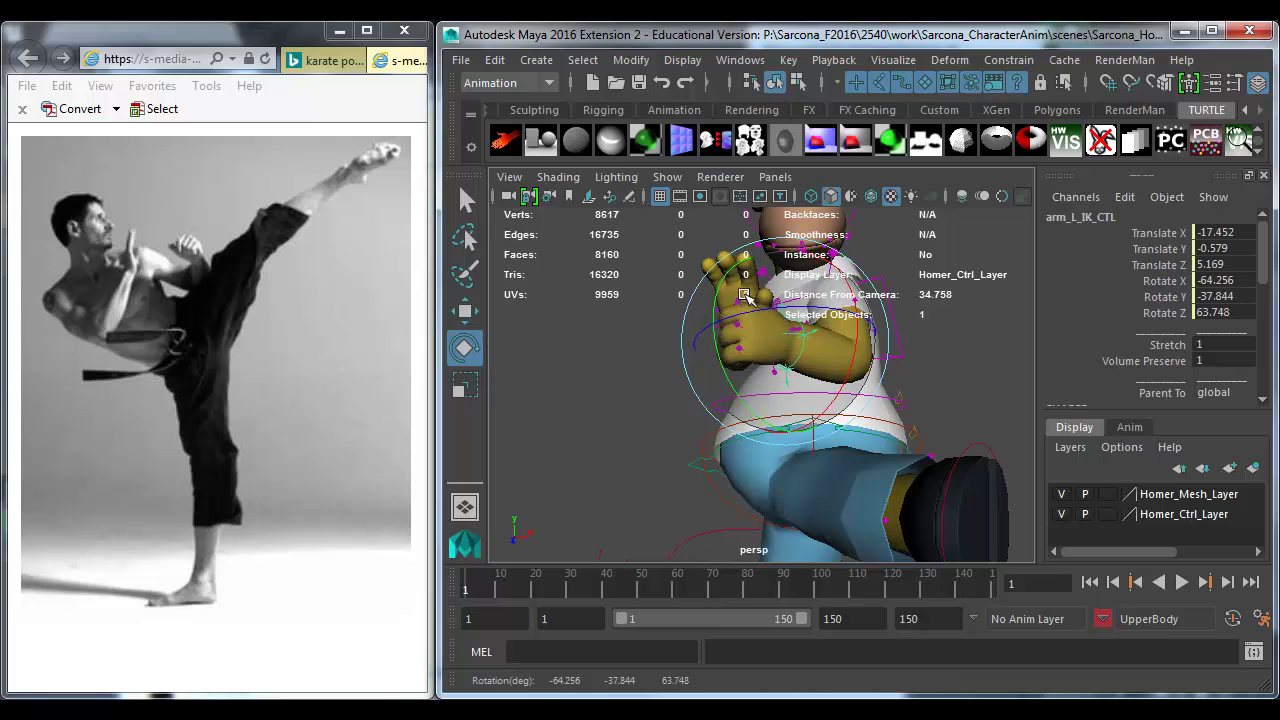
left_click_drag(746, 297, 788, 361)
scroll(680, 398, "down", 4)
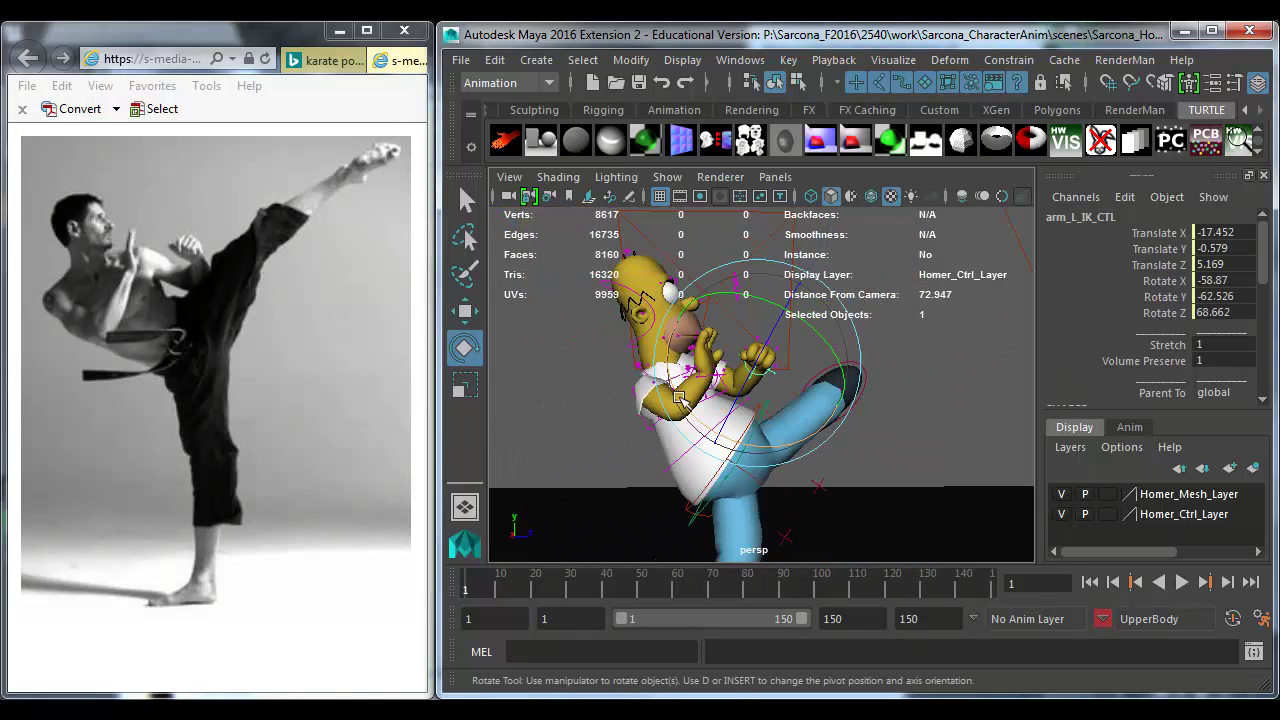
left_click_drag(680, 397, 749, 363, "alt")
Step: Try shifting the root control to about -12.1, 0.3, 1.2, and undo the move
left_click(862, 352)
left_click_drag(866, 354, 916, 408, "alt")
key("w")
left_click(880, 363)
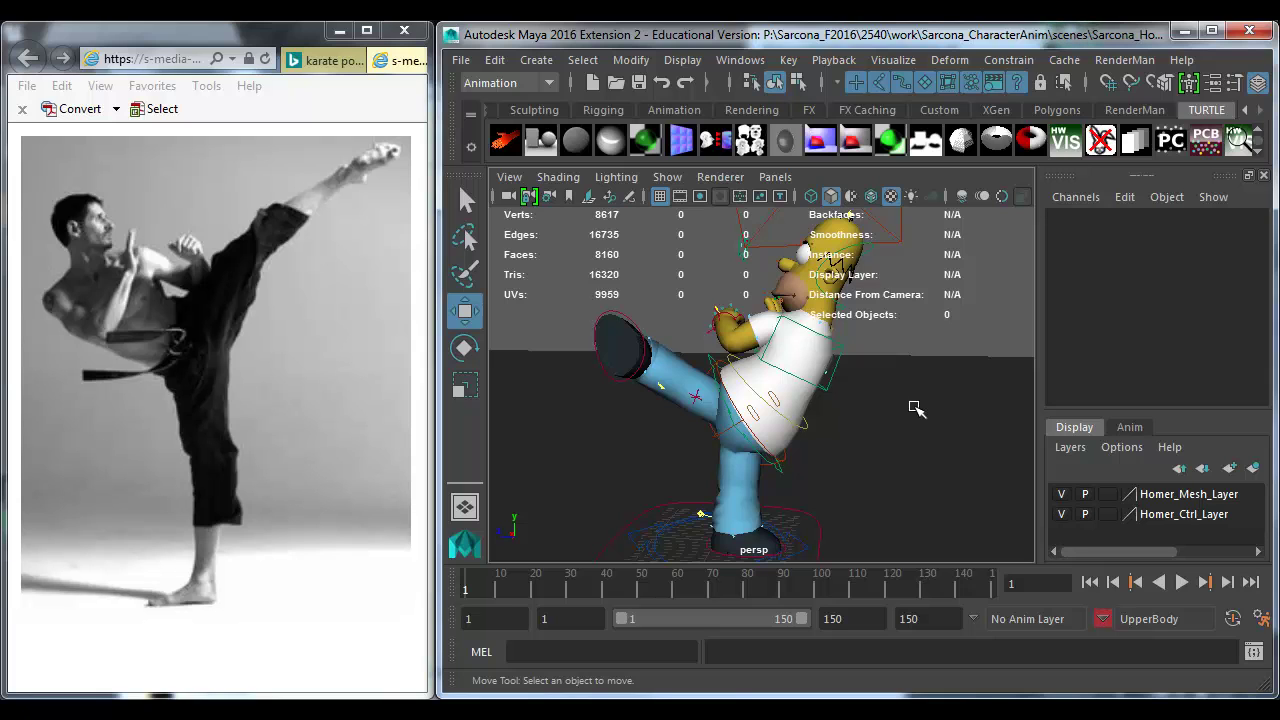
left_click(775, 463)
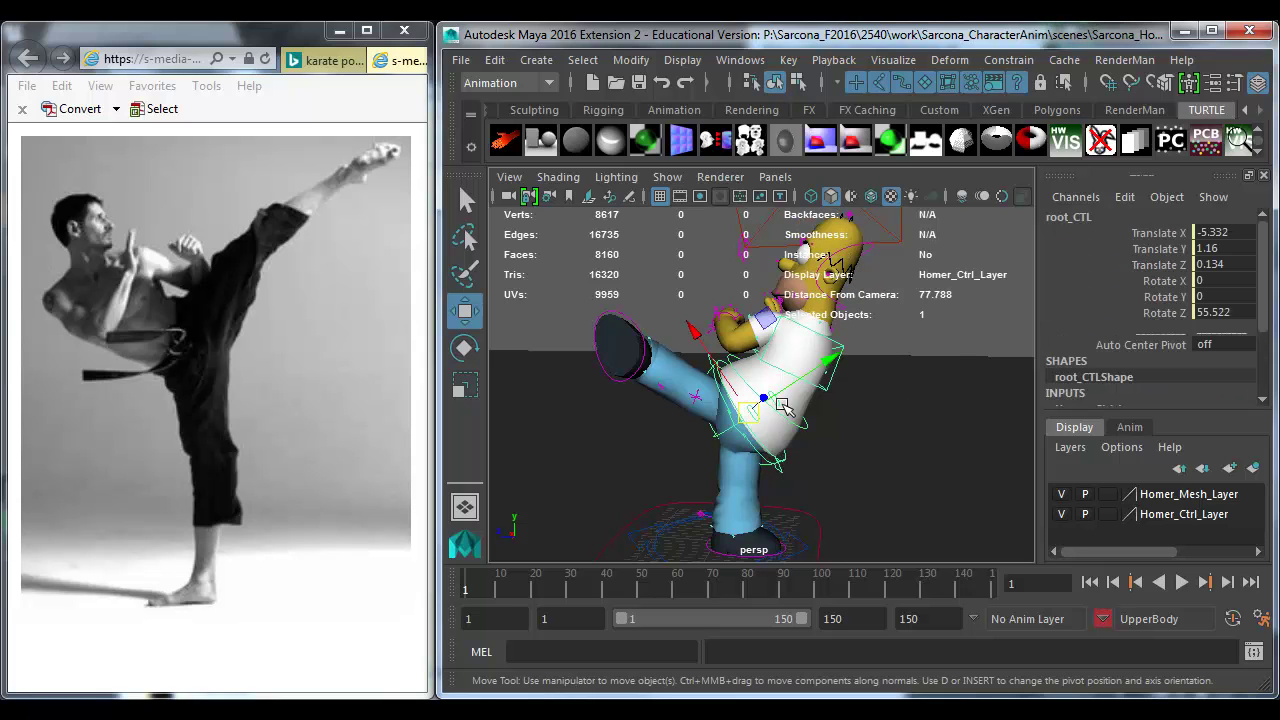
left_click_drag(760, 410, 800, 414)
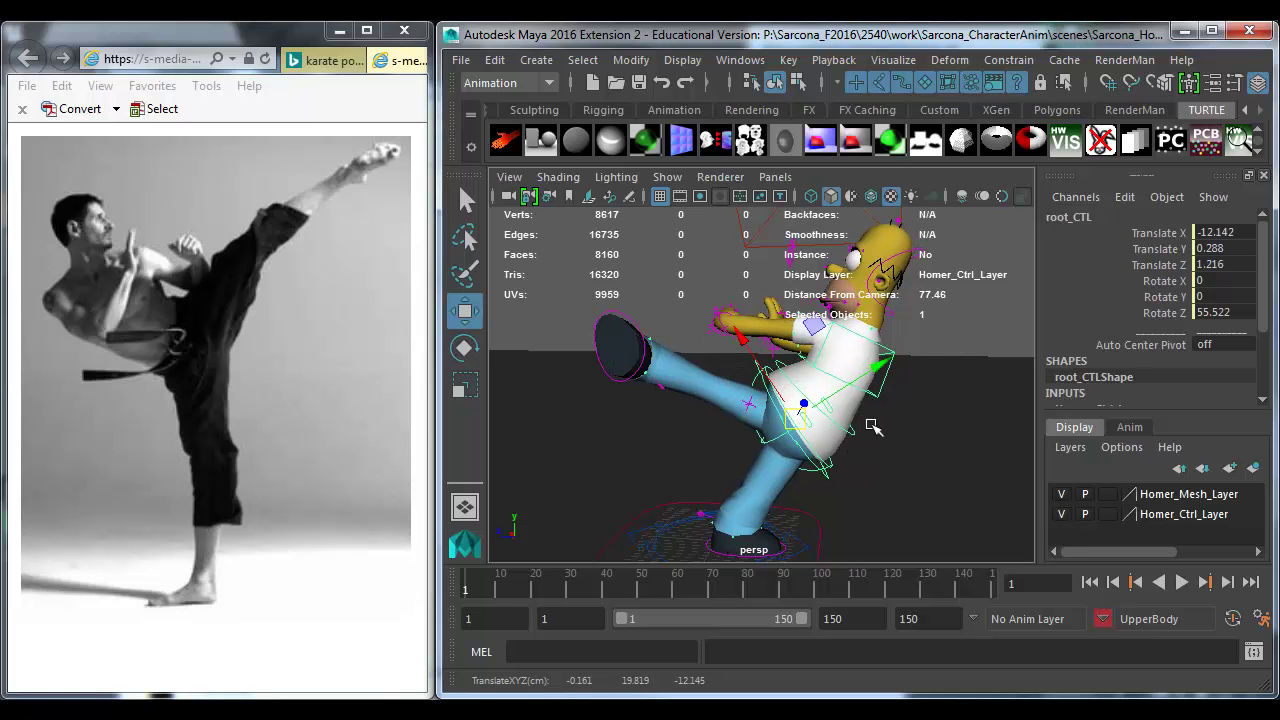
key("ctrl+z")
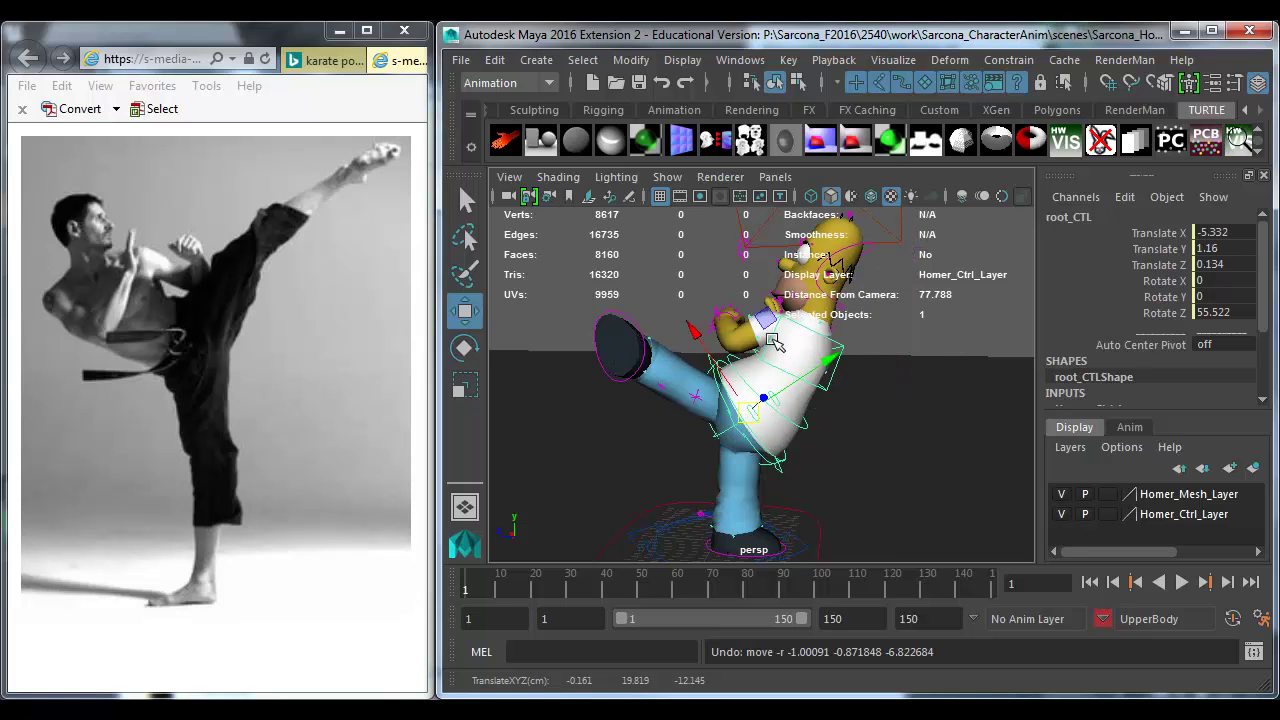
Step: Lean the torso back by rotating the chest control to about 12° in X, 16° in Y and -19° in Z
left_click_drag(953, 427, 710, 405, "alt")
scroll(710, 405, "down", 2)
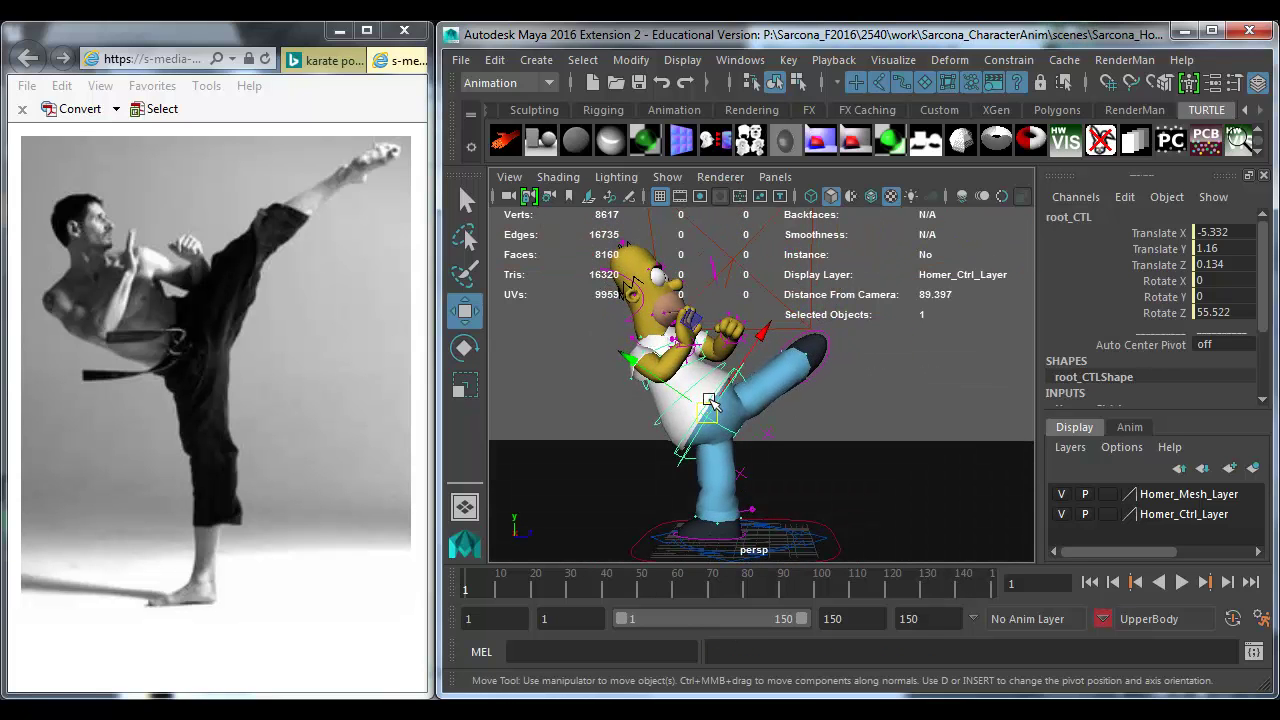
left_click(706, 372)
key("e")
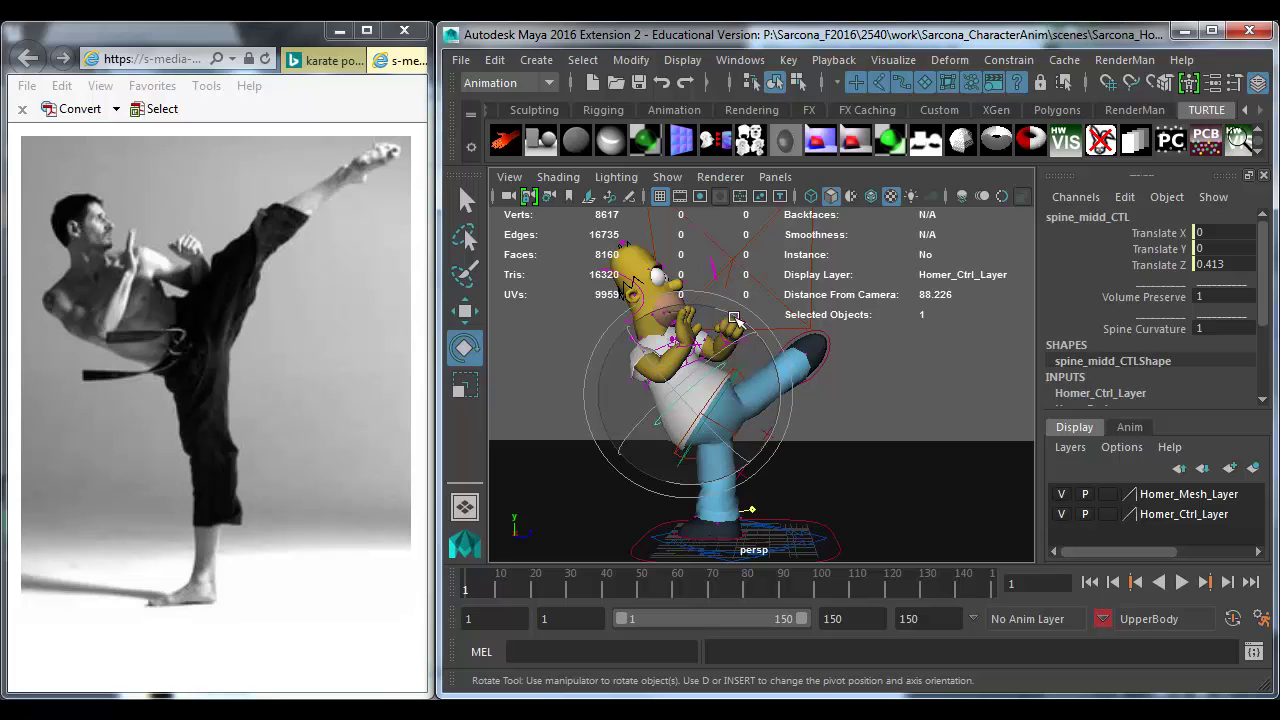
key("w")
left_click(890, 333)
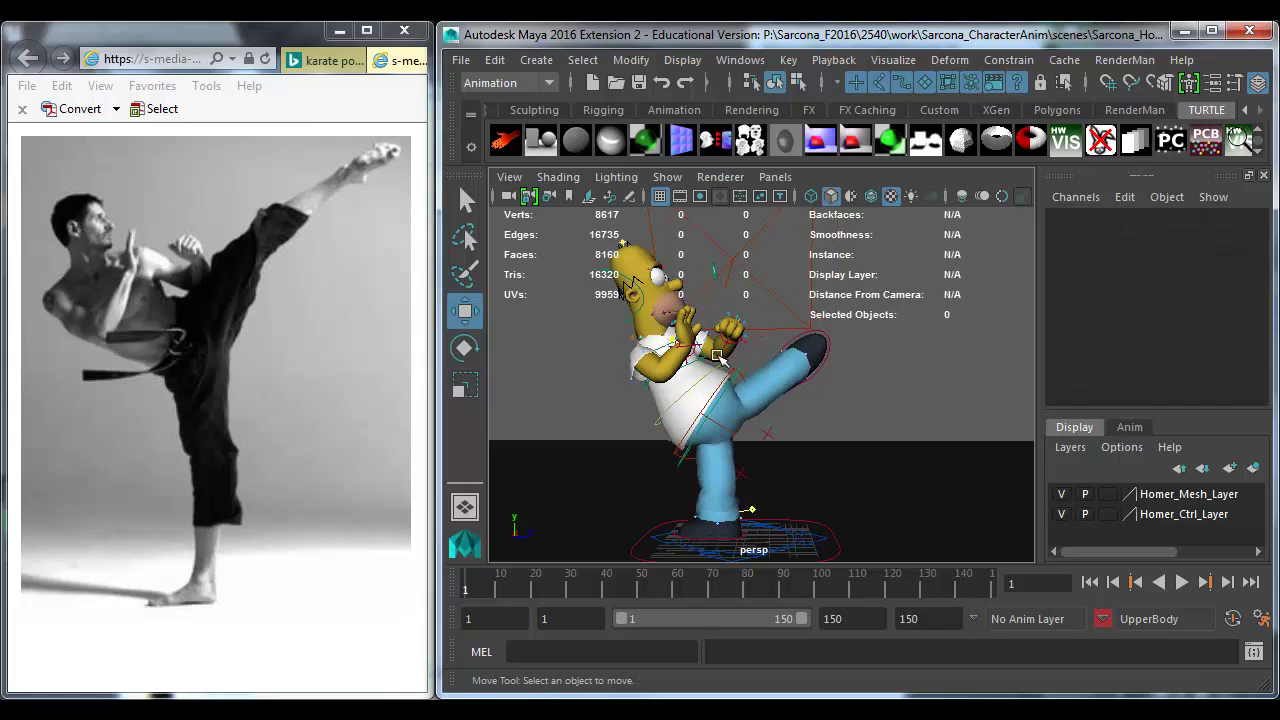
left_click(708, 360)
key("e")
left_click_drag(727, 437, 744, 447)
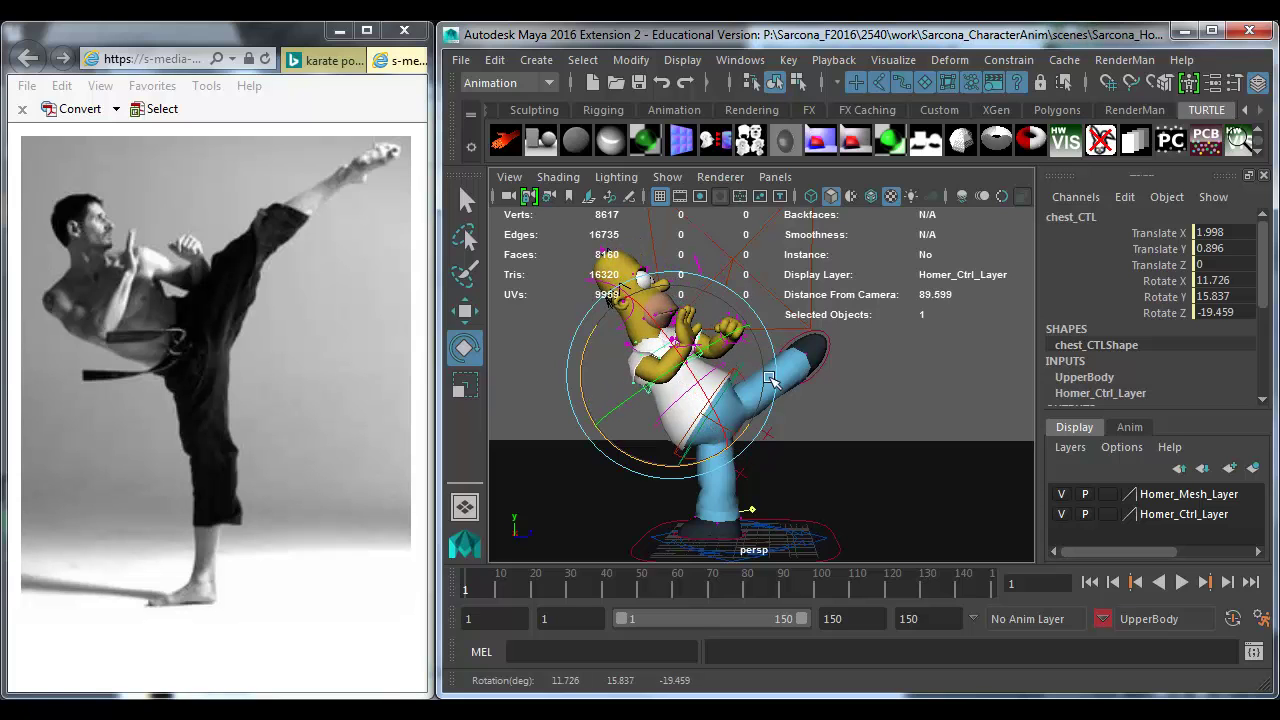
left_click(828, 314)
Step: Rotate the head control to about 26° in X, 60° in Y and -0.5° in Z to face the kick
left_click(648, 313)
left_click_drag(648, 313, 757, 284)
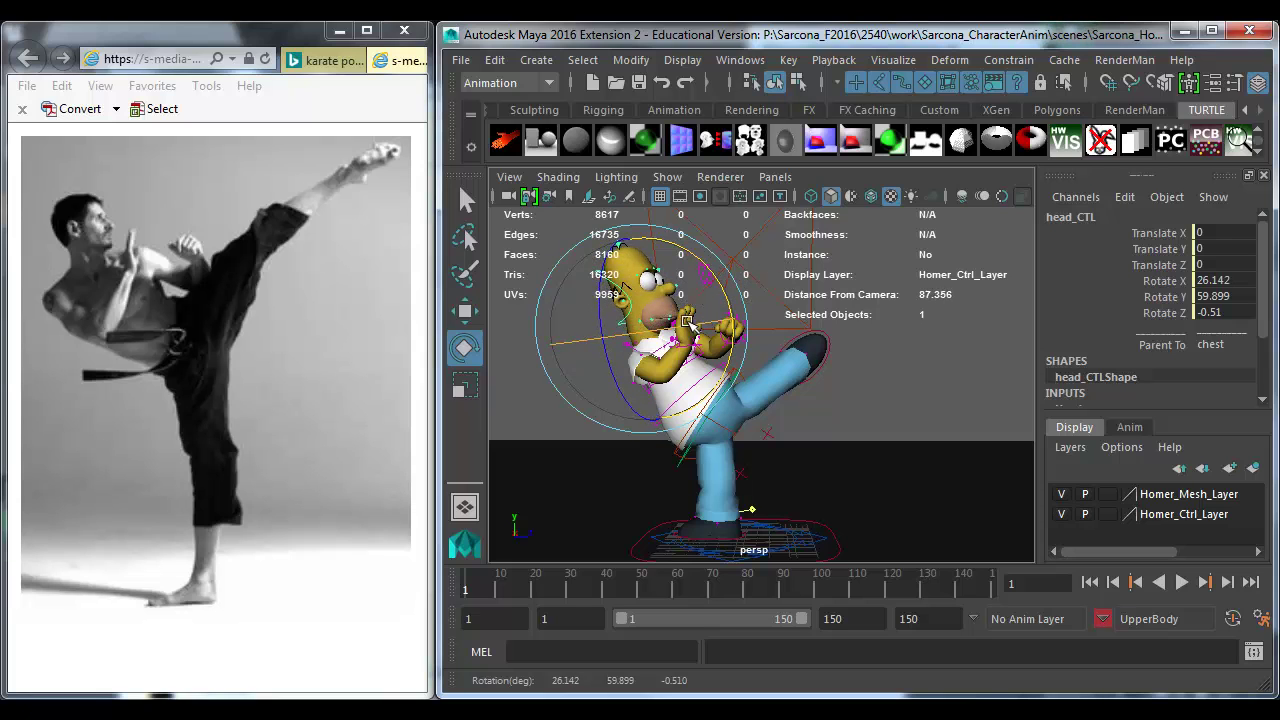
left_click(886, 360)
right_click_drag(886, 360, 841, 363, "alt")
left_click_drag(841, 363, 812, 385, "alt")
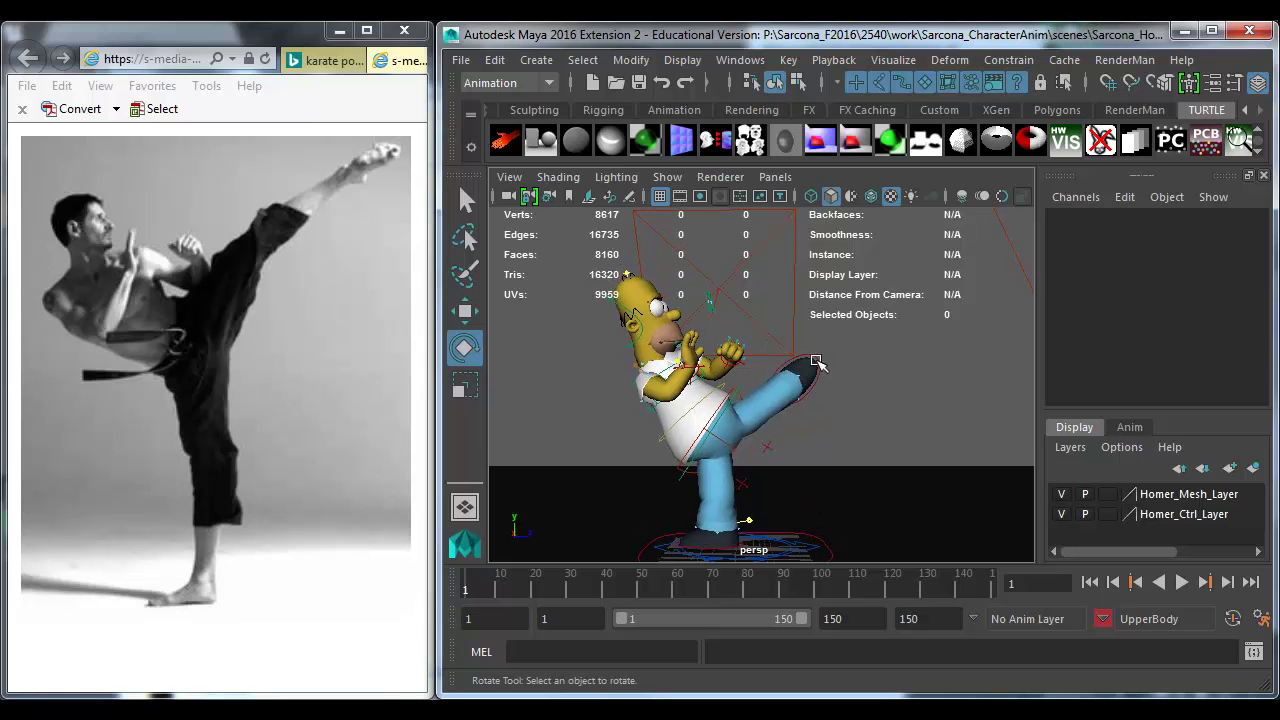
Step: Adjust the kicking left leg by moving its IK control to about 4.8, 26.8, -5.2
left_click(815, 362)
key("w")
left_click(820, 377)
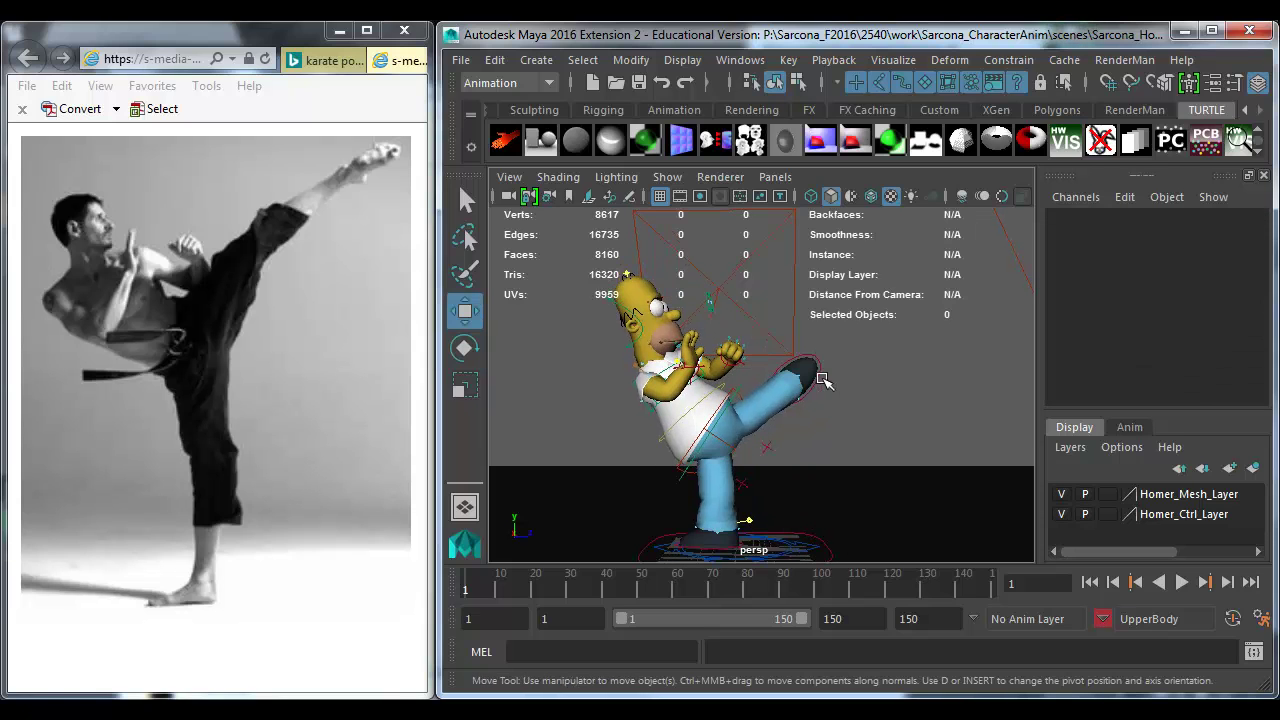
left_click(820, 377)
left_click_drag(820, 377, 763, 374)
left_click(760, 393)
key("e")
left_click(812, 381)
key("w")
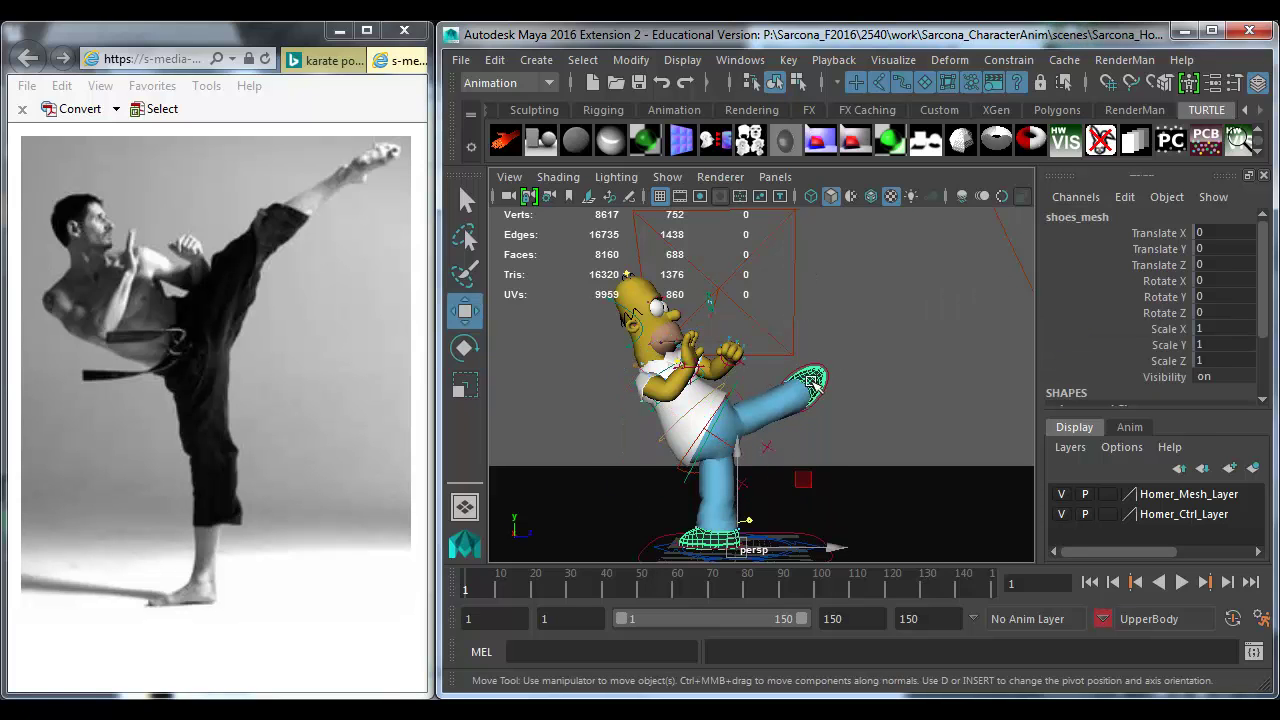
left_click(820, 360)
left_click(806, 392)
left_click_drag(806, 392, 785, 380)
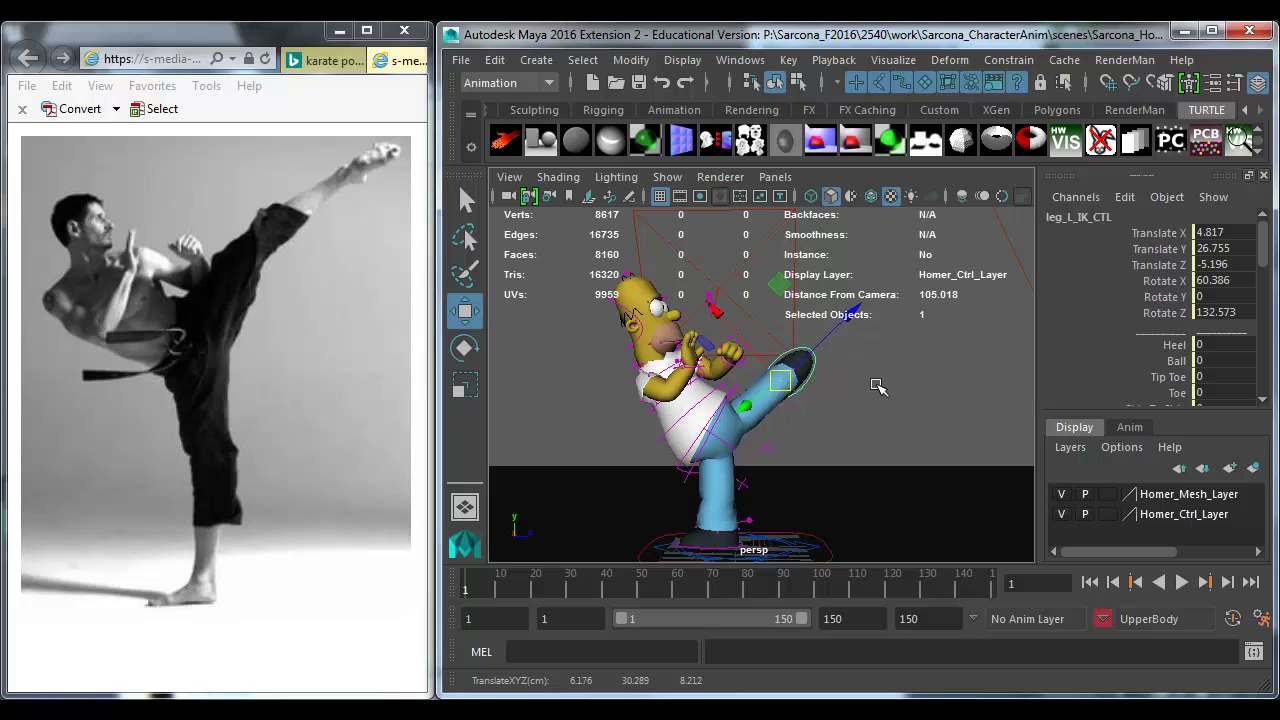
Step: Refine the left leg IK control's position to about 4.7, 26.6, -1.7
left_click_drag(878, 387, 798, 382, "alt")
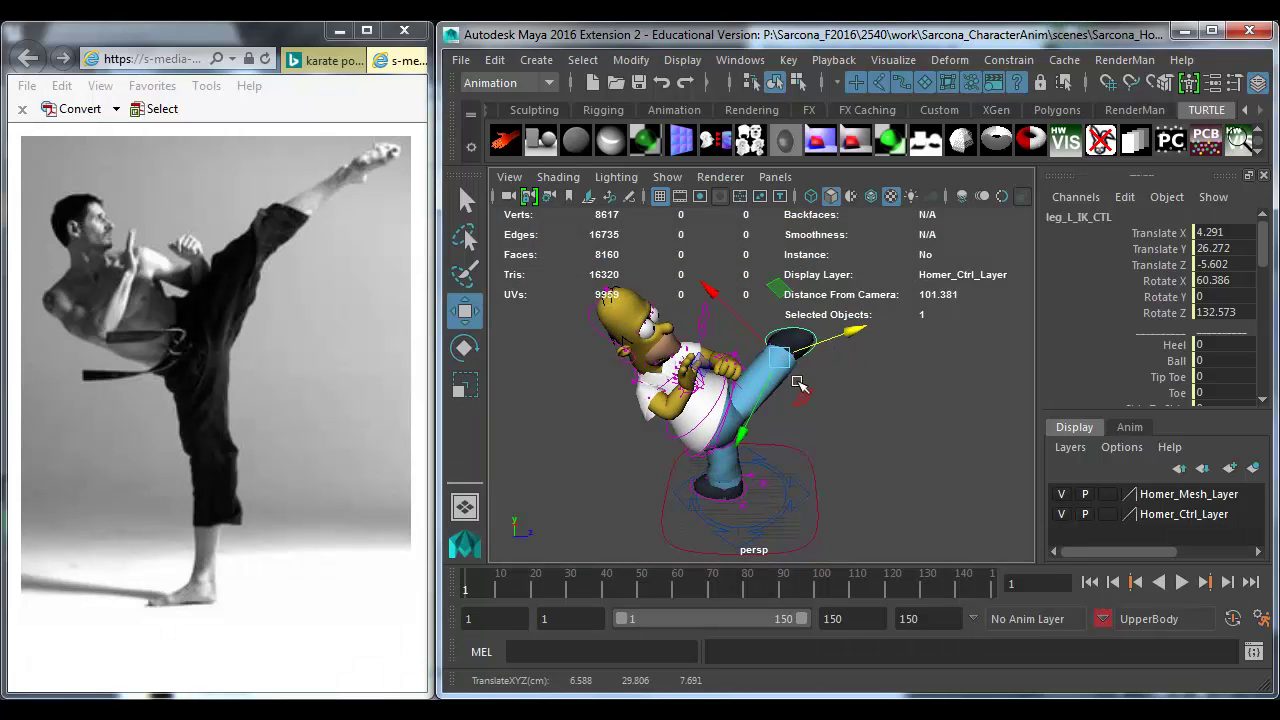
left_click_drag(741, 432, 750, 431)
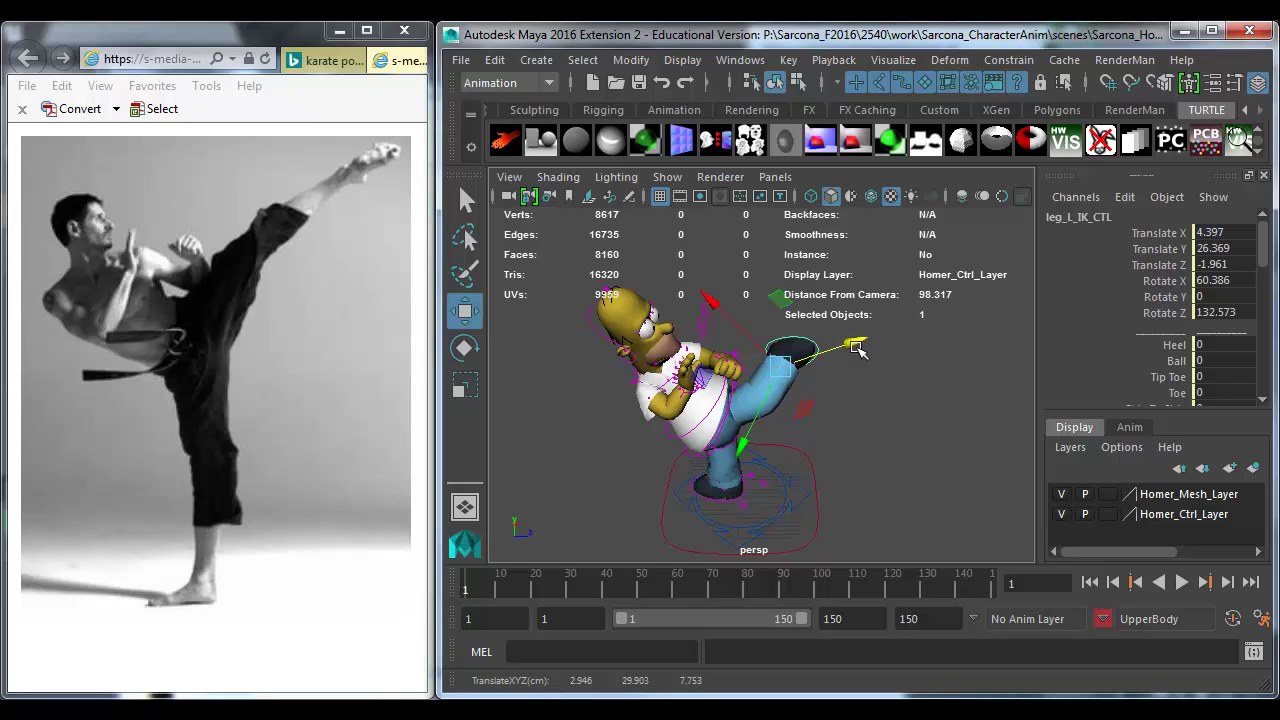
mouse_move(857, 348)
left_mouse_down()
mouse_move(837, 363)
mouse_move(845, 342)
left_mouse_up()
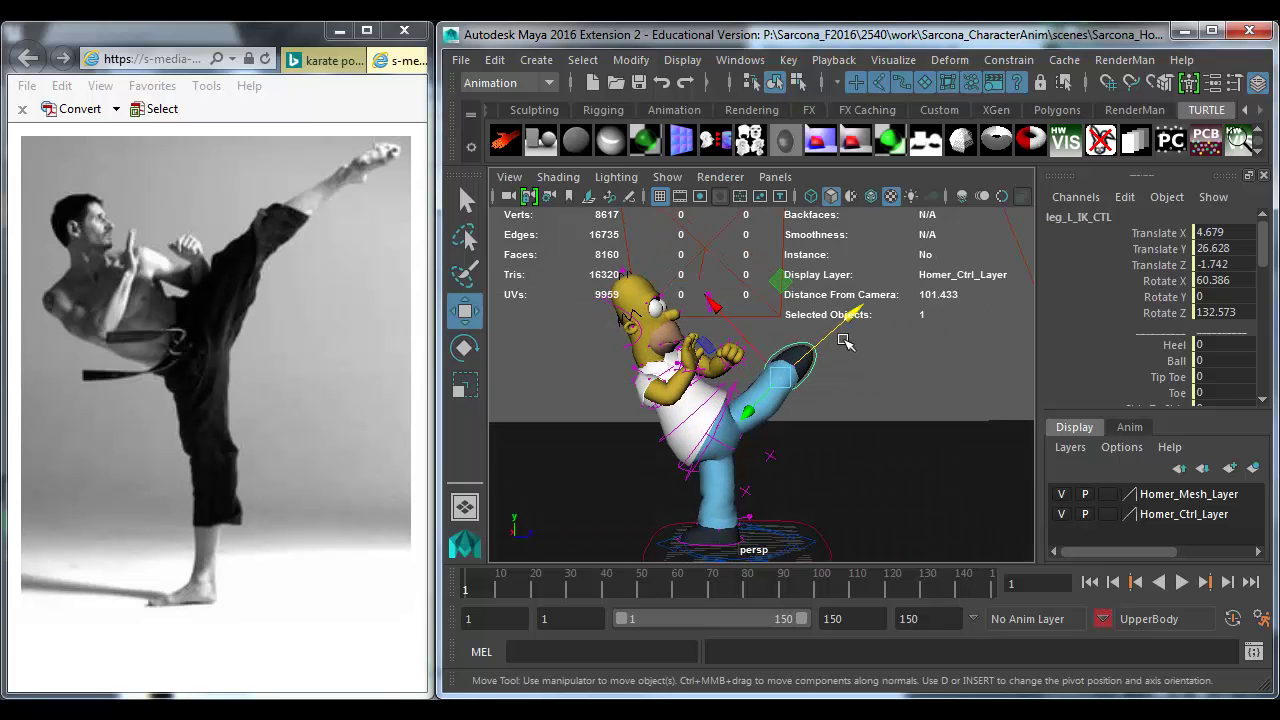
key("e")
mouse_move(914, 366)
left_mouse_down("alt")
mouse_move(920, 354)
mouse_move(902, 371)
left_mouse_up("alt")
left_click(920, 354)
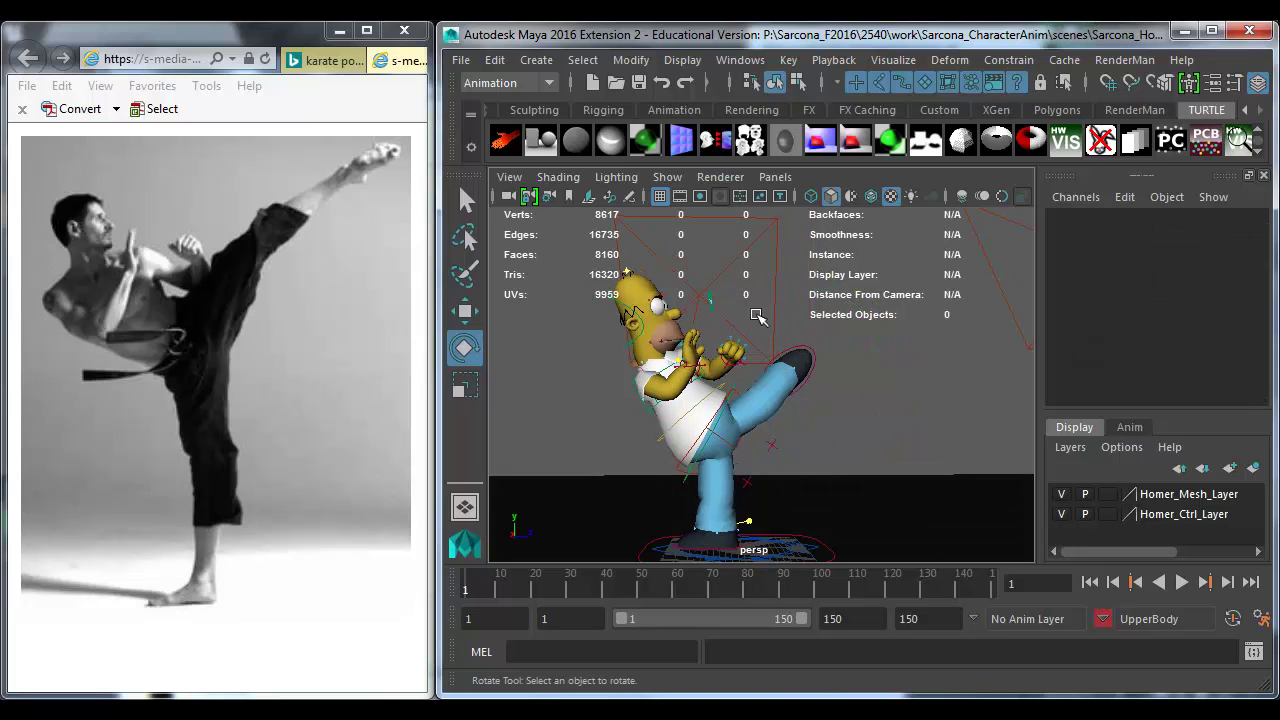
Step: Make Homer the current character set and key the whole pose at frame 1
middle_click_drag(758, 316, 794, 427, "alt")
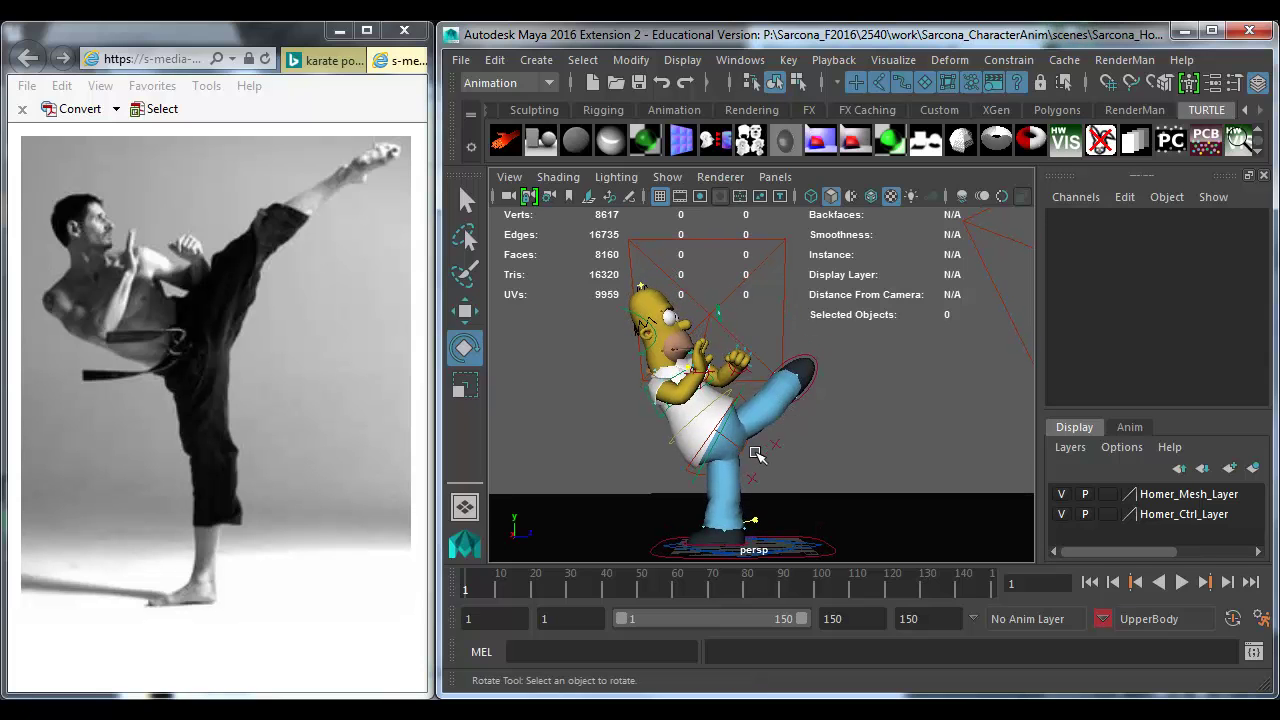
left_click_drag(751, 464, 784, 453, "alt")
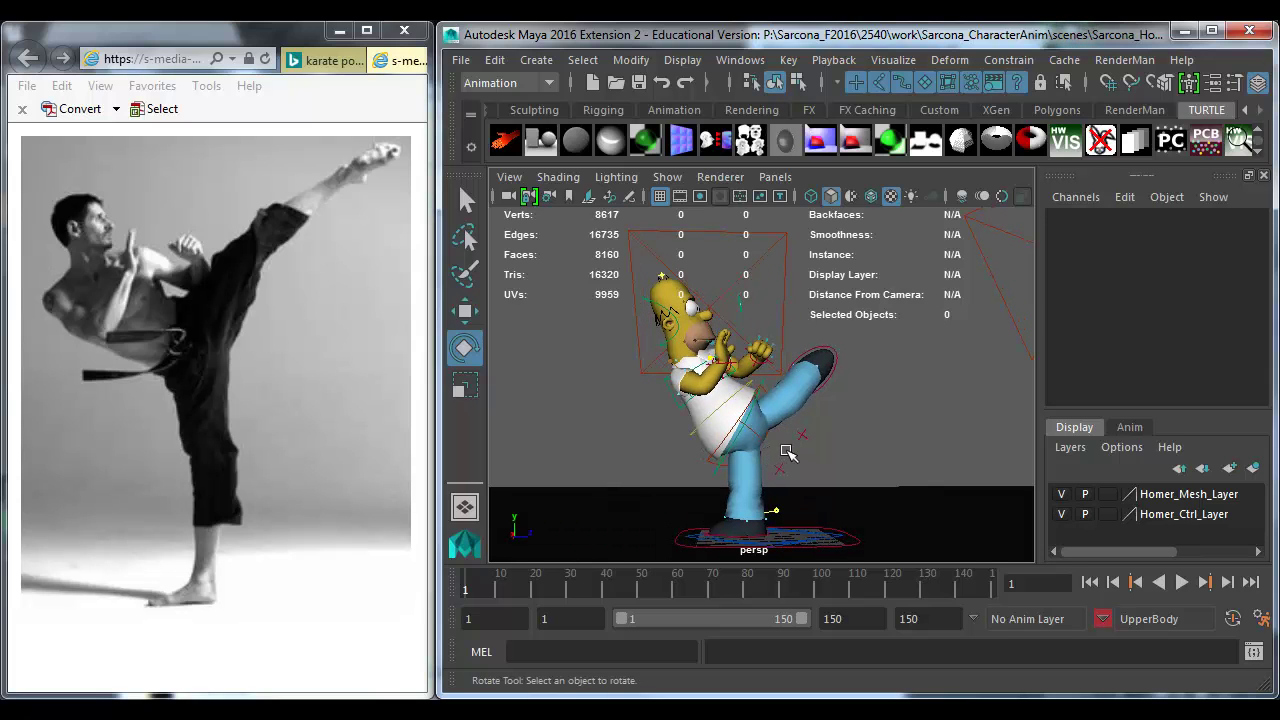
left_click(1145, 620)
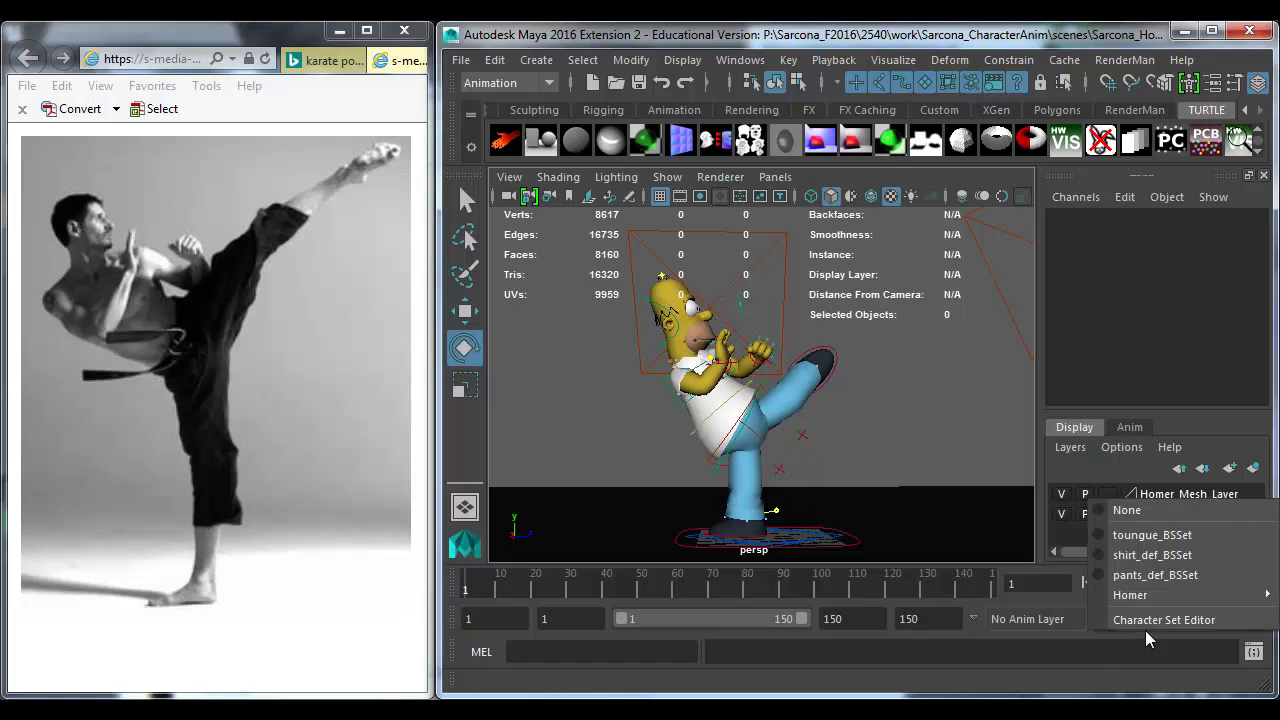
mouse_move(1131, 600)
left_click(1022, 594)
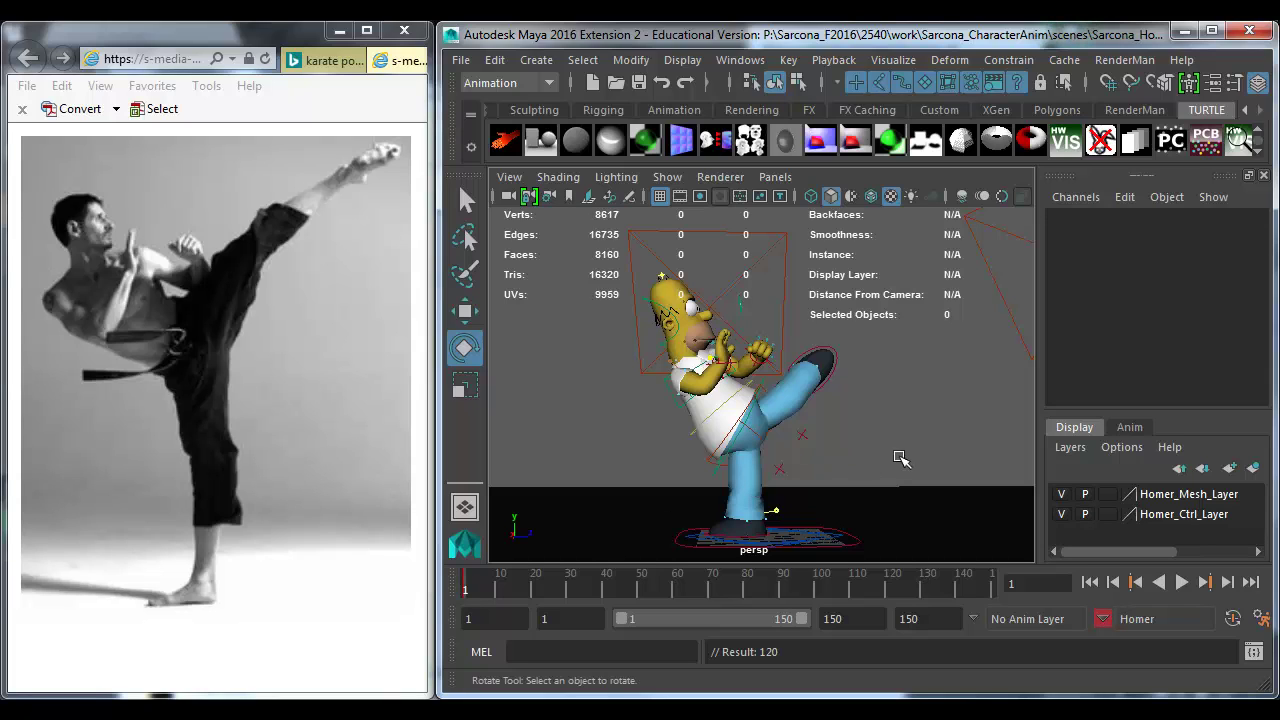
left_click_drag(818, 652, 517, 646)
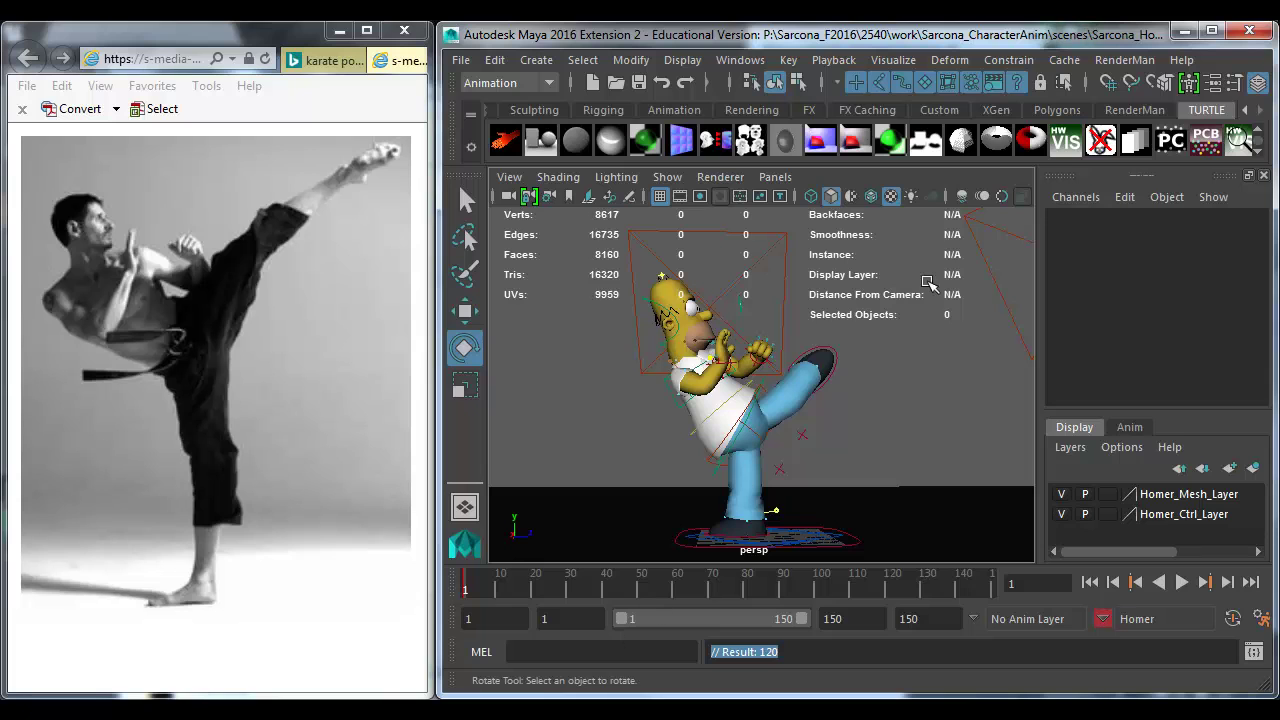
Step: Maximize the scene window and open the Render Settings, placing them clear of the channel and layer controls
double_click(812, 36)
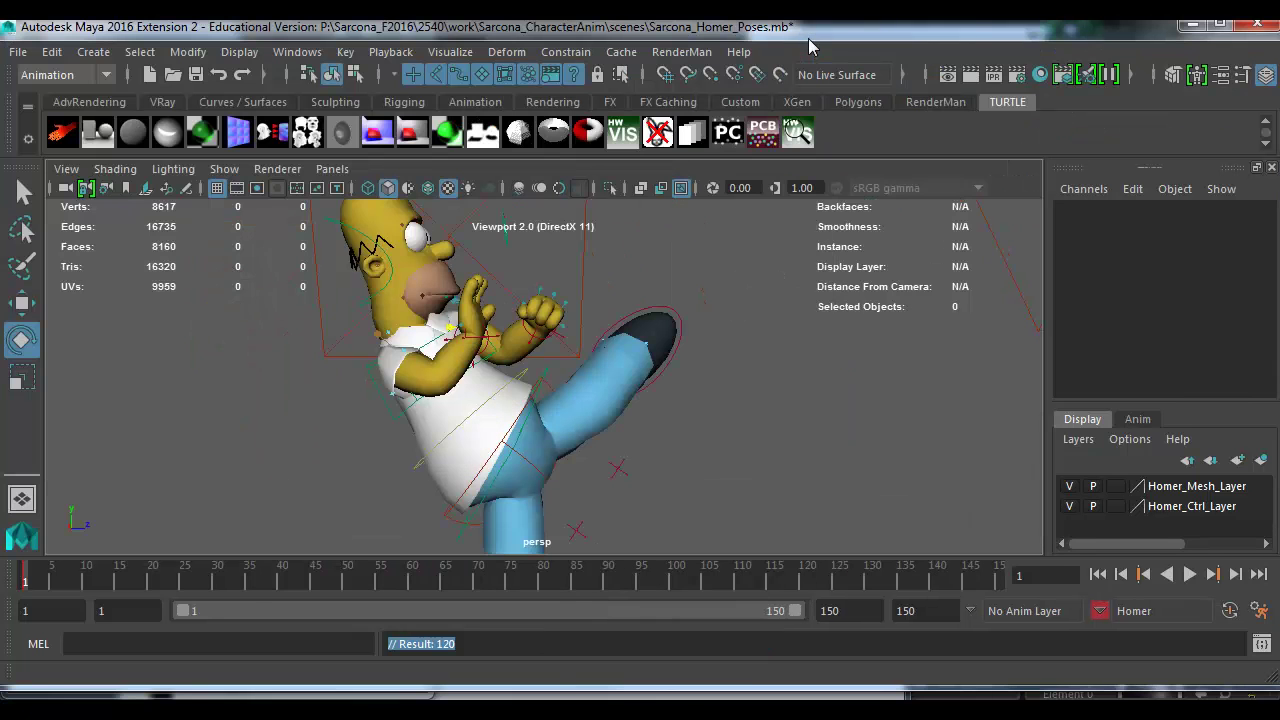
left_click(1017, 76)
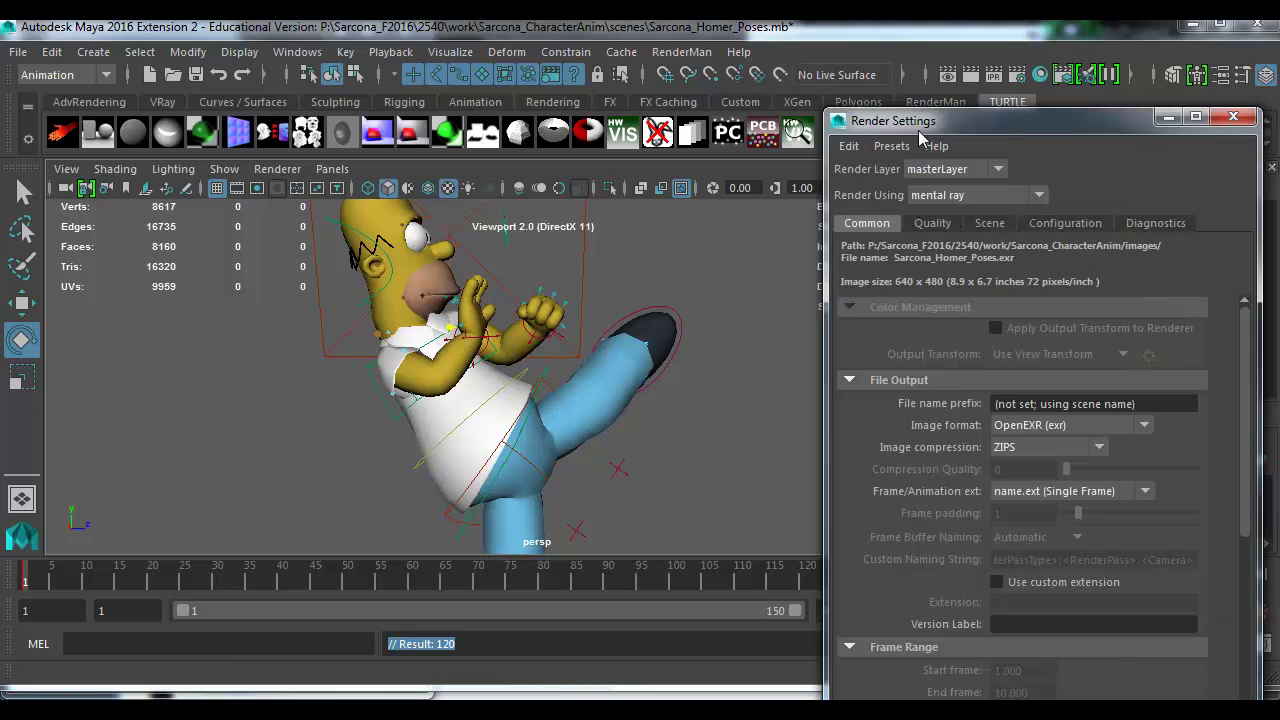
left_click_drag(1100, 120, 378, 55)
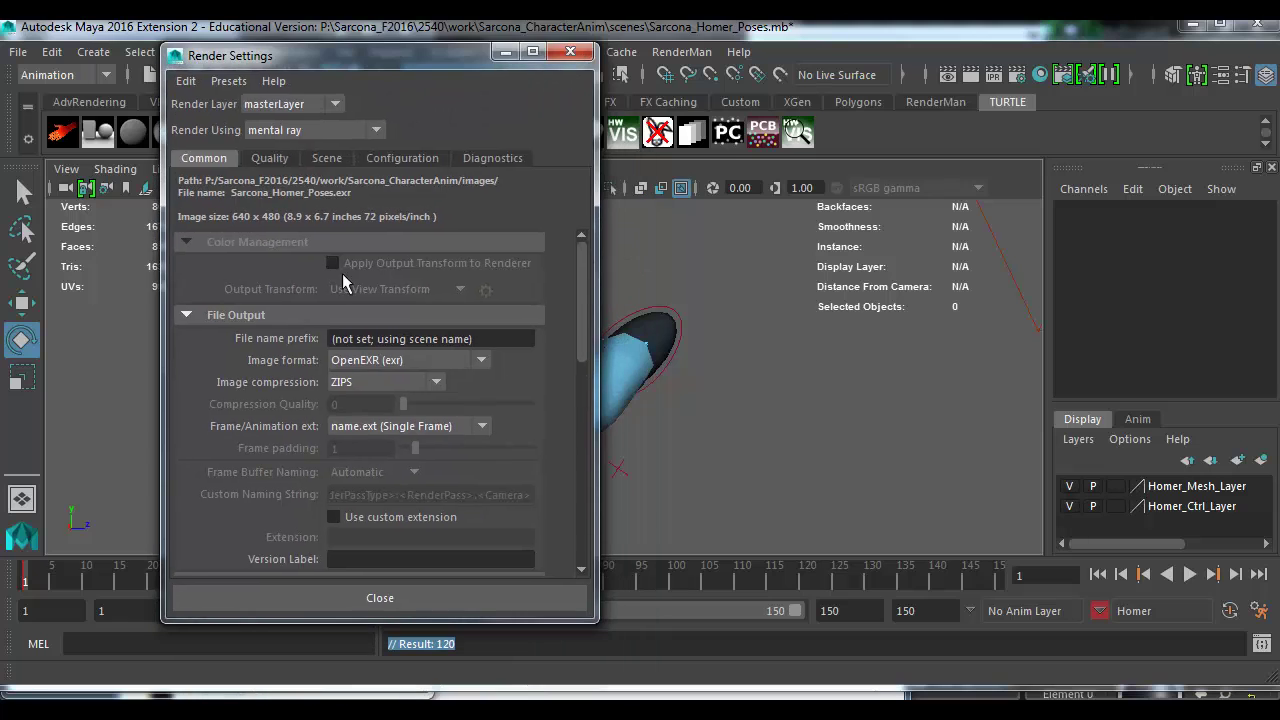
Step: Set the render's file name prefix to HomerKick
scroll(372, 378, "down", 3)
scroll(372, 378, "up", 3)
left_click(492, 341)
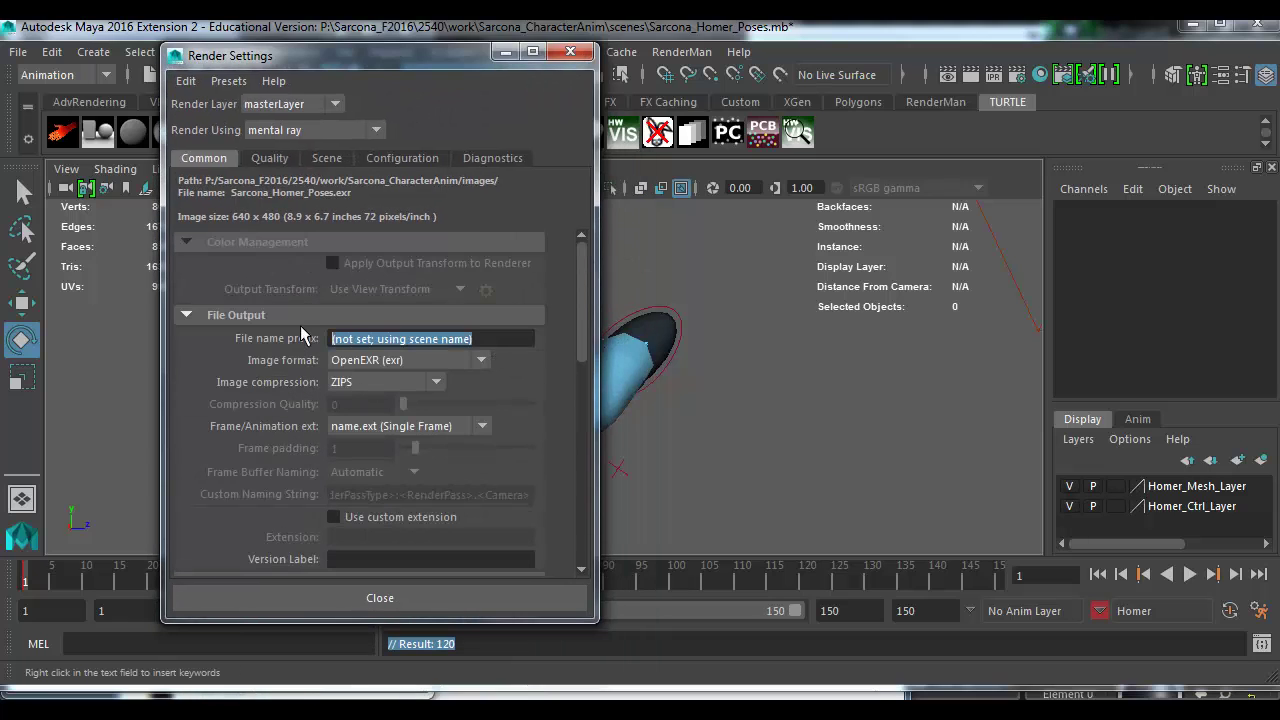
type("HomeKick")
key("Return")
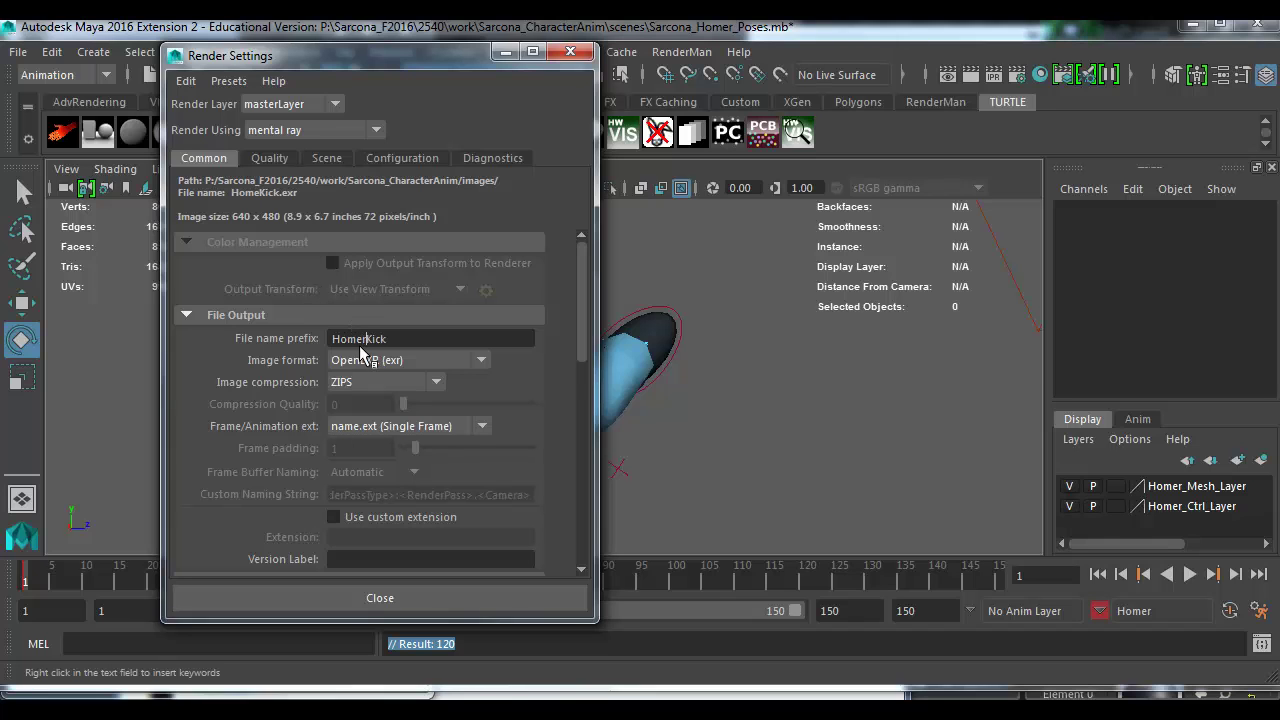
Step: Set the render image size to the 5"x7" preset
scroll(366, 373, "down", 6)
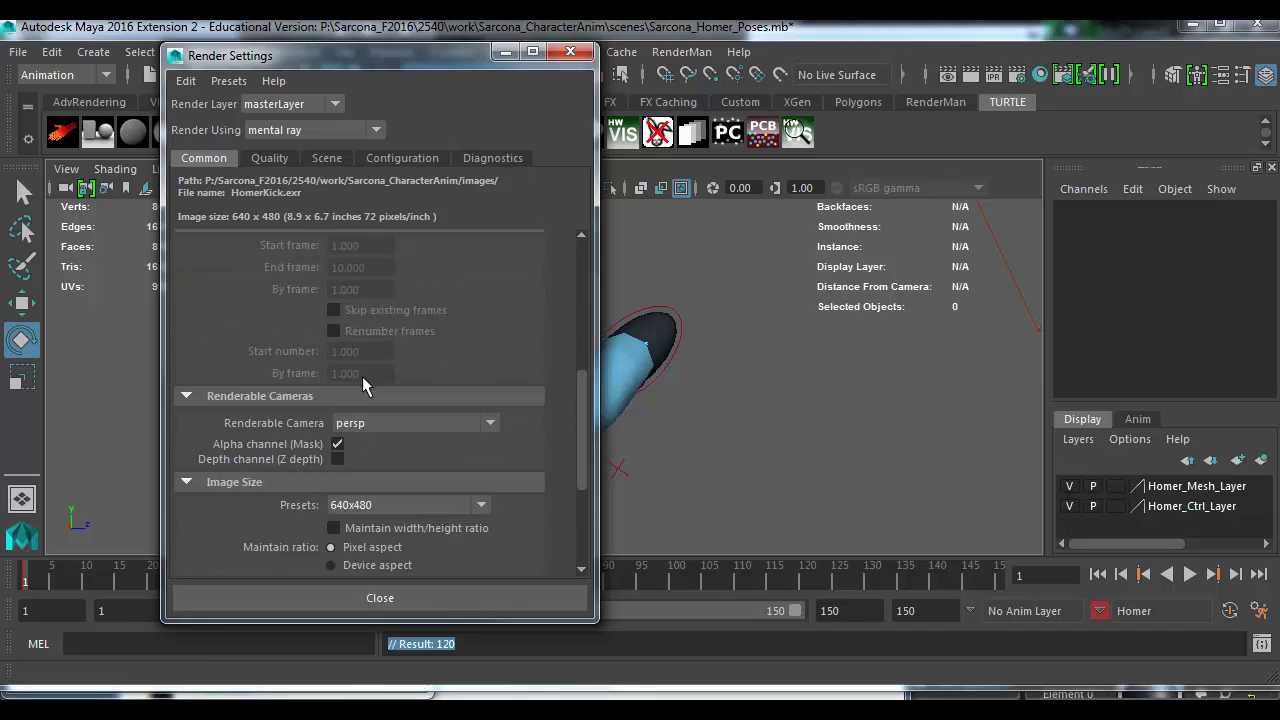
left_click(371, 388)
scroll(402, 476, "down", 8)
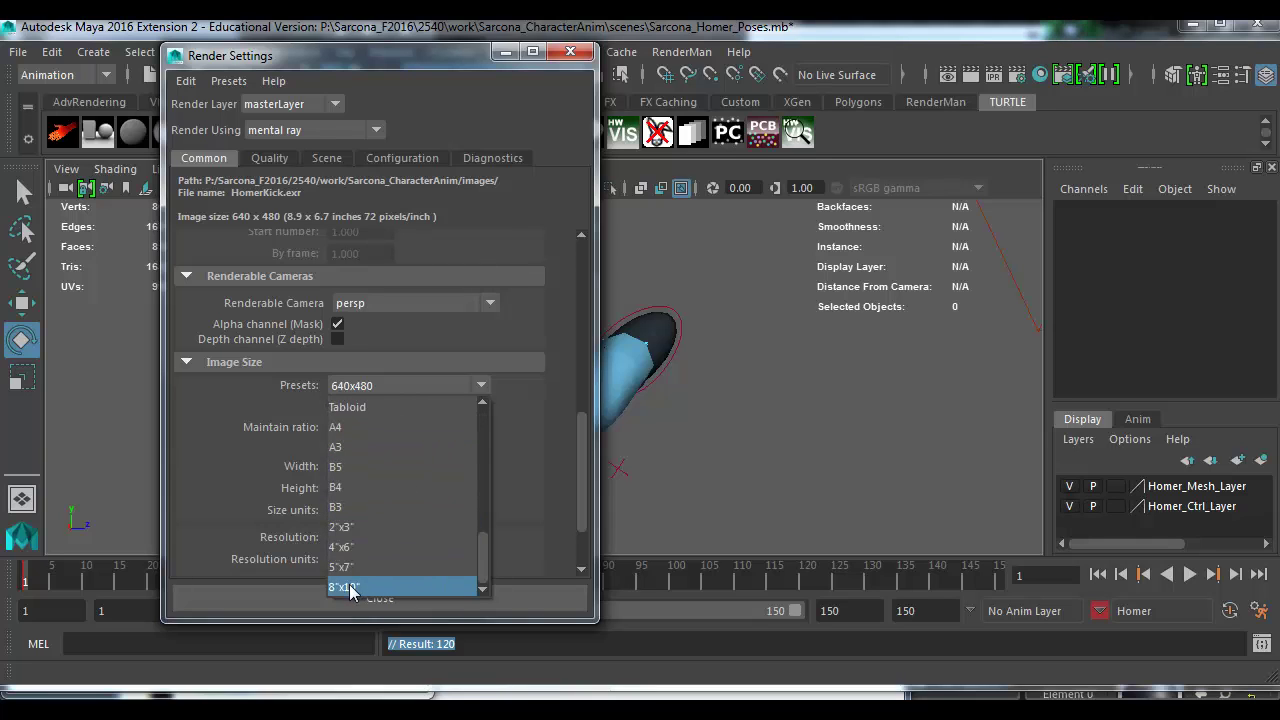
left_click(343, 565)
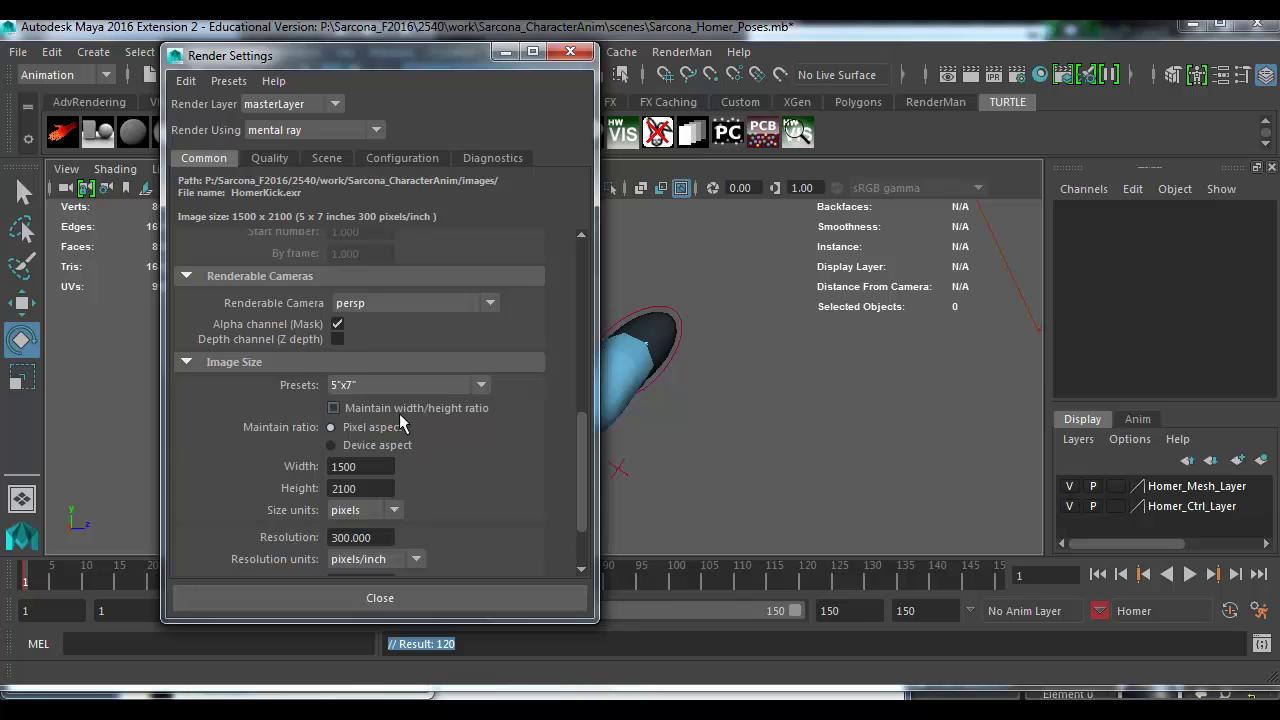
Step: Set a landscape image size with a width of 2100 and a height of 1500 pixels
left_click_drag(381, 469, 300, 472)
type("2100")
key("Tab")
type("1500")
key("Return")
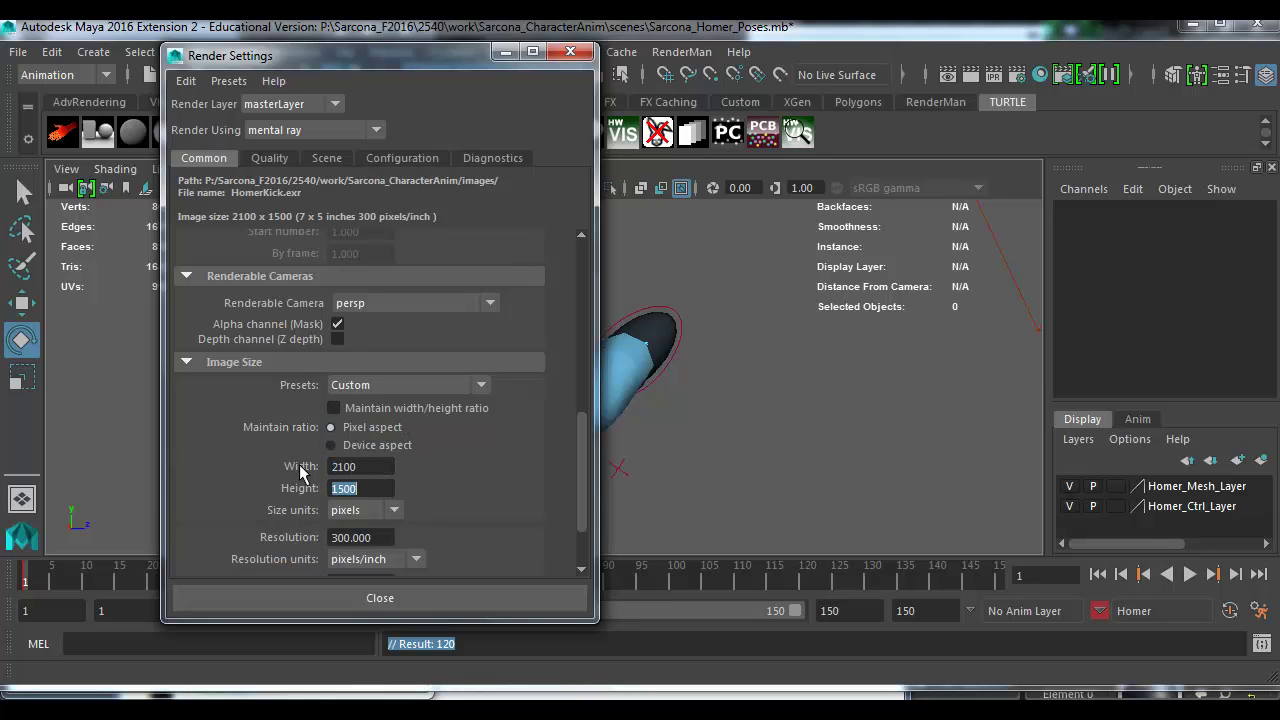
left_click(358, 466)
left_click_drag(358, 466, 329, 481)
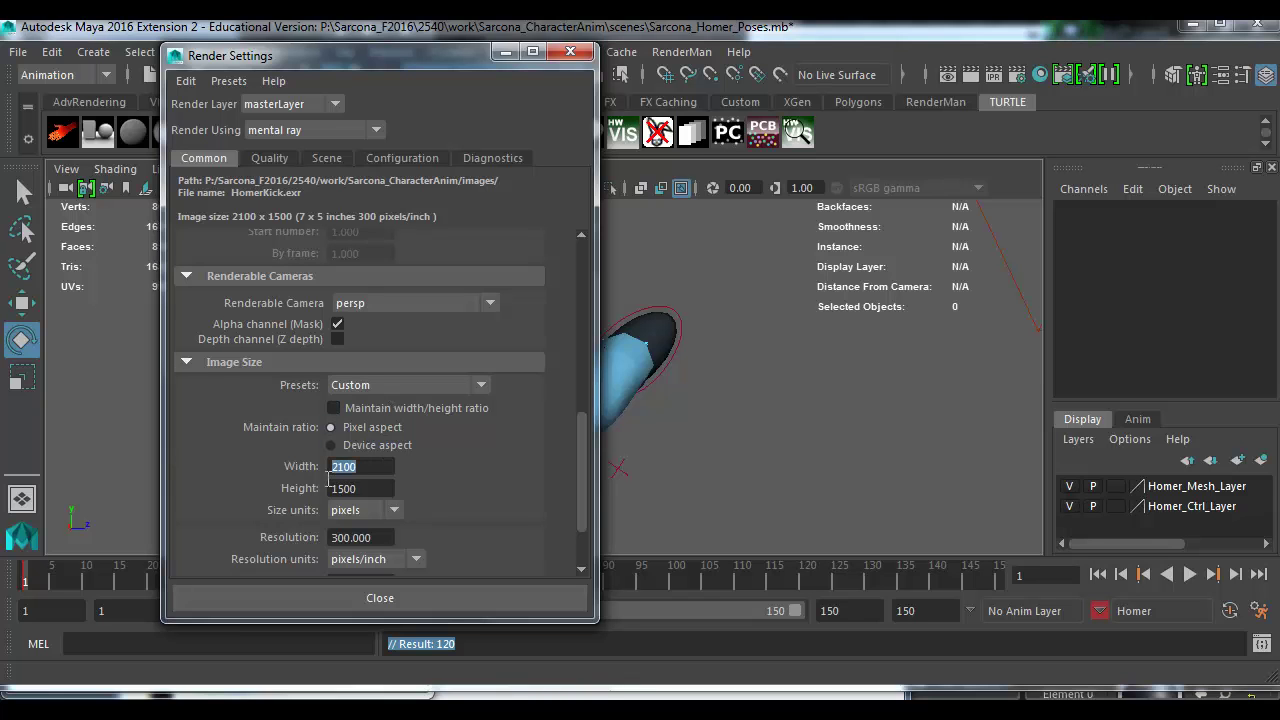
double_click(363, 488)
Step: Check the karate reference photo's format, restore the 5"x7" portrait image size preset, and close the Render Settings
key("alt+Tab")
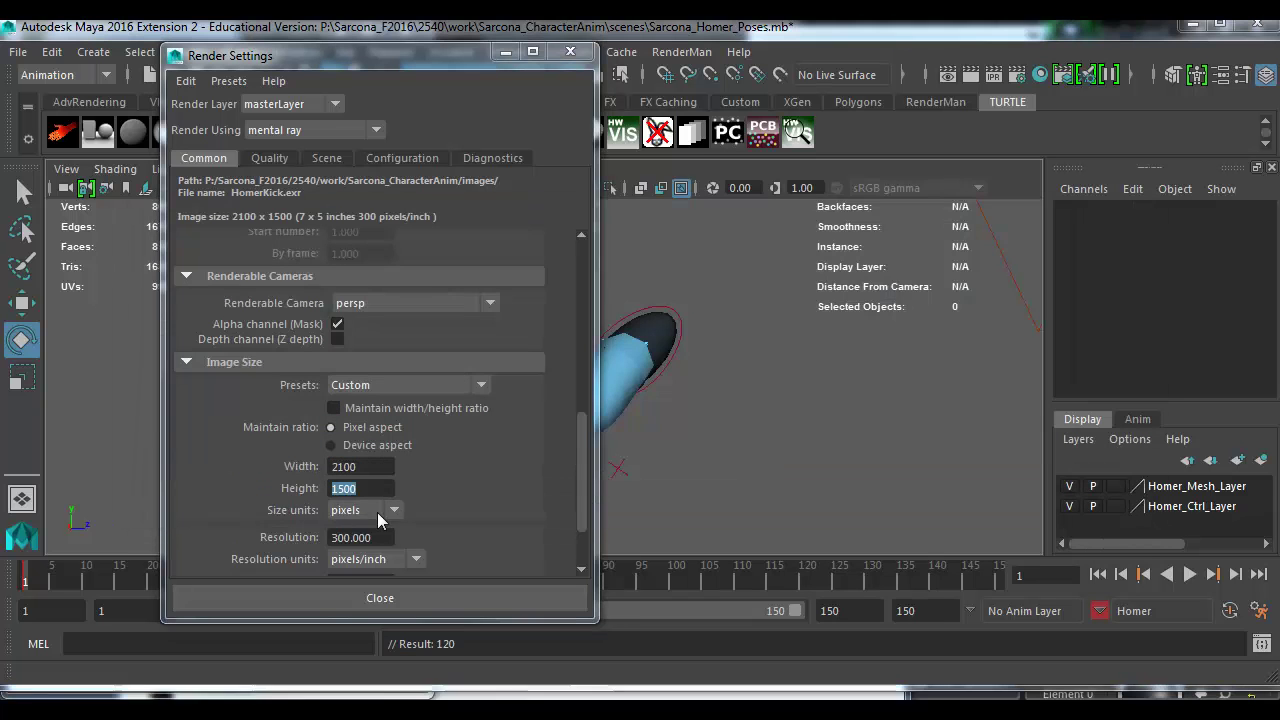
key("alt+Tab")
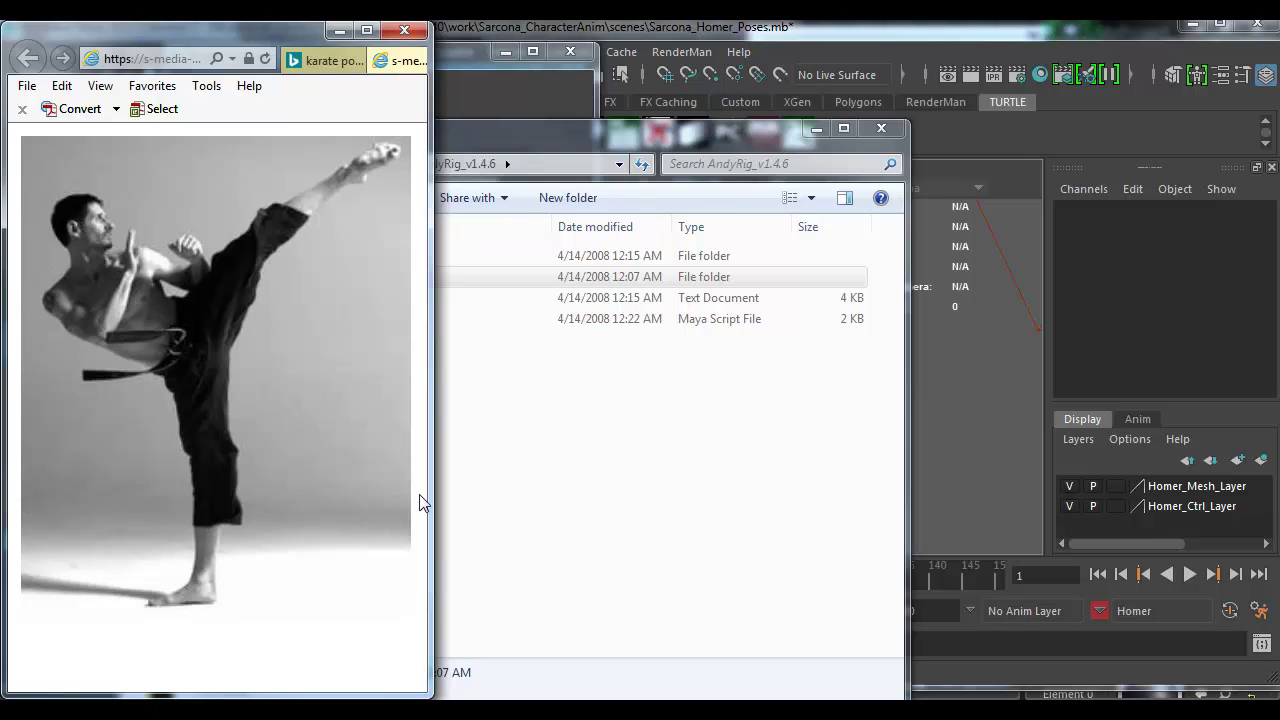
left_click(476, 77)
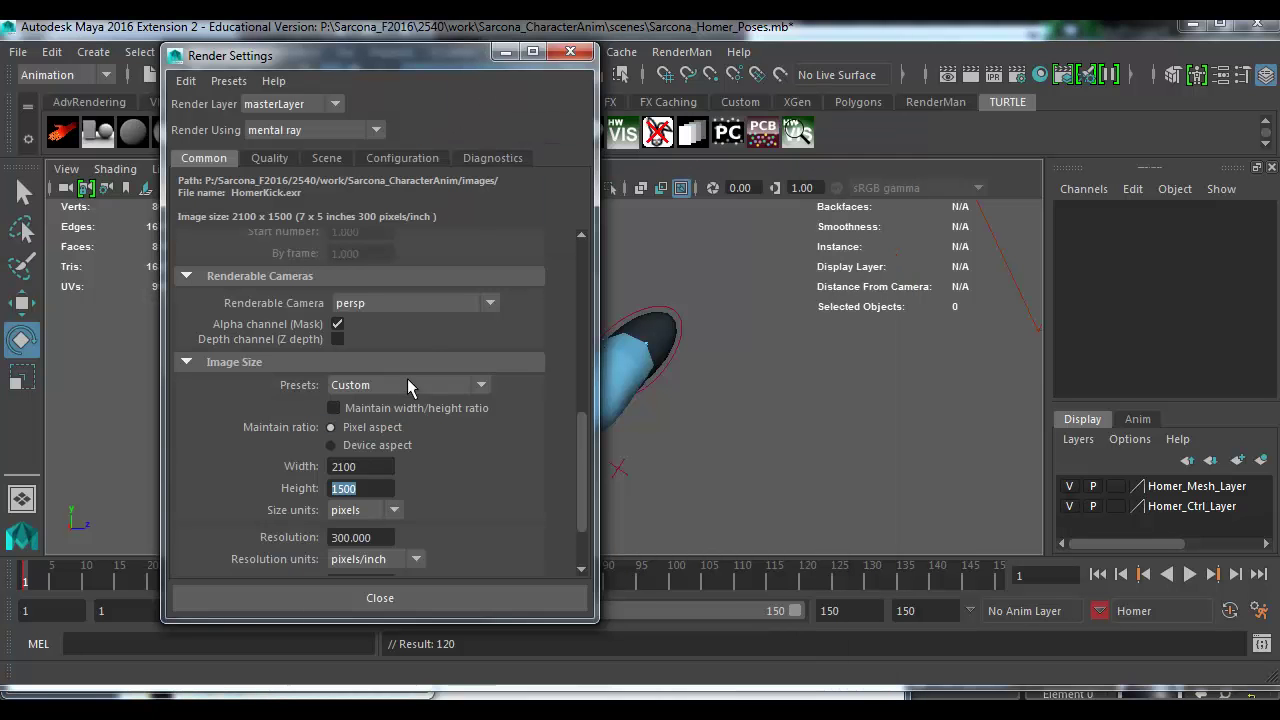
left_click(407, 380)
scroll(410, 560, "down", 8)
left_click(405, 566)
left_click(420, 598)
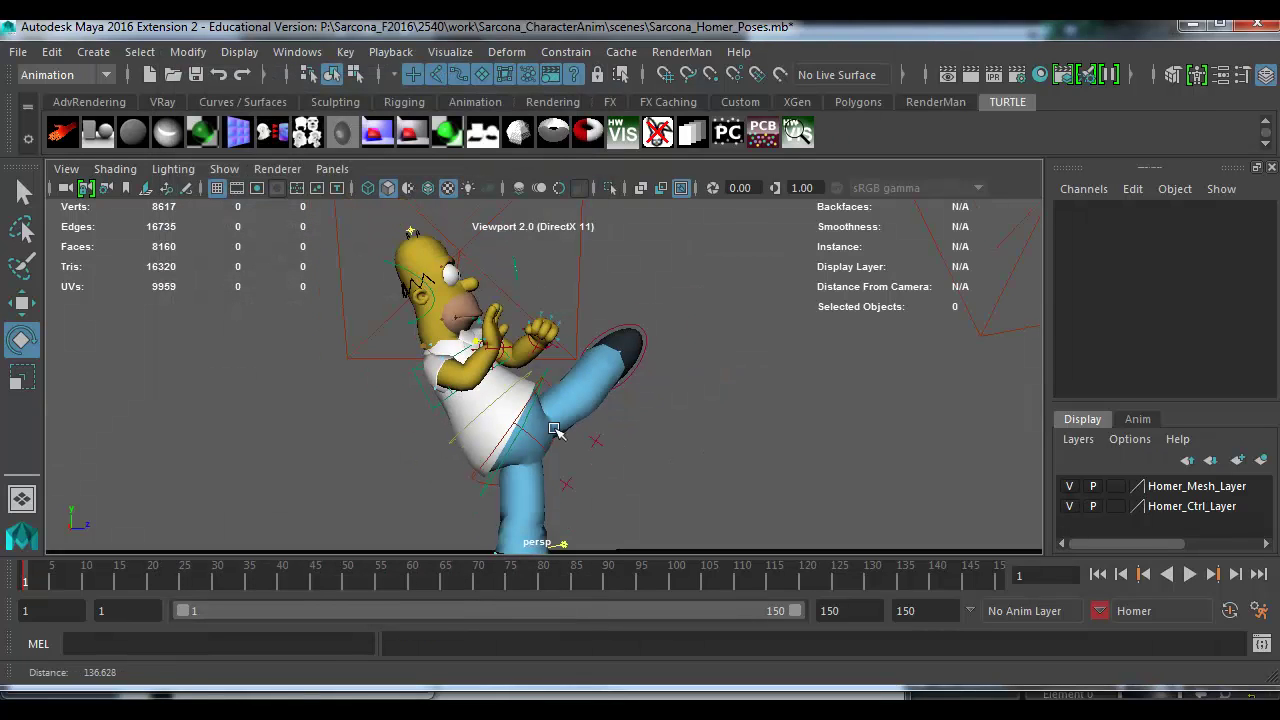
Step: Show the resolution gate, change the camera's gate fit so the whole render frame fits the view, and frame Homer inside it
left_click(257, 188)
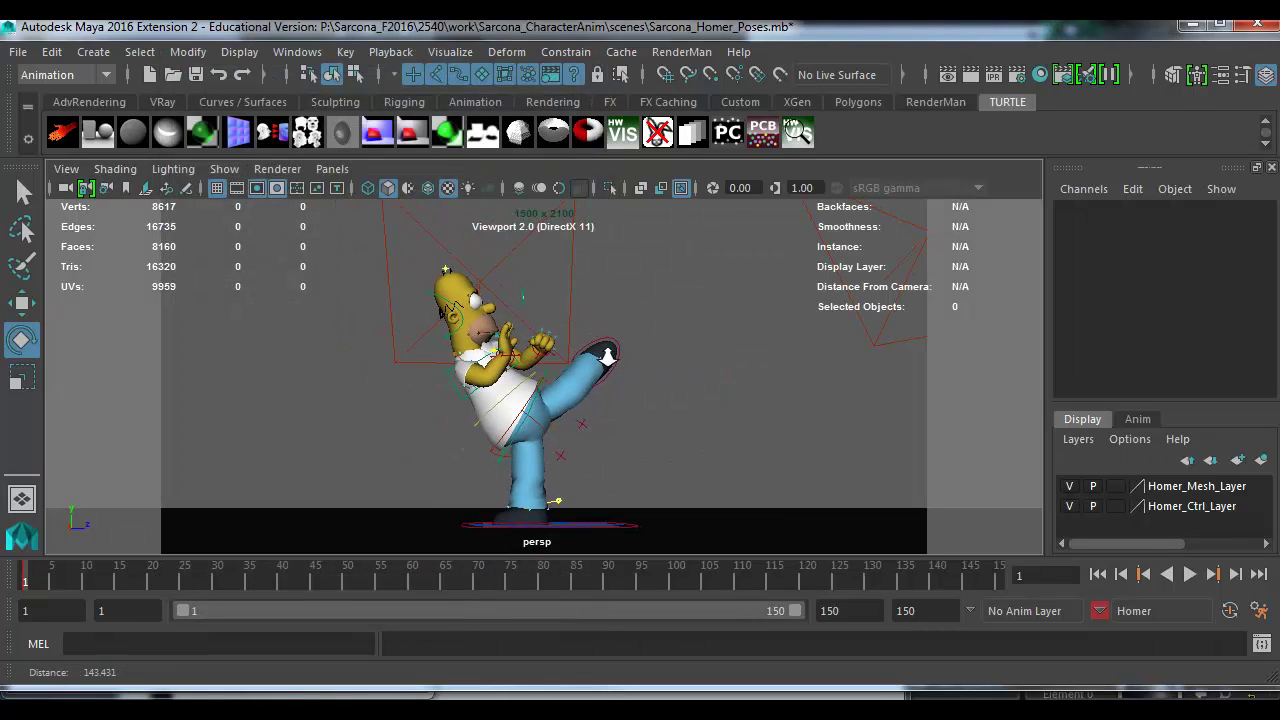
left_click(66, 168)
mouse_move(107, 589)
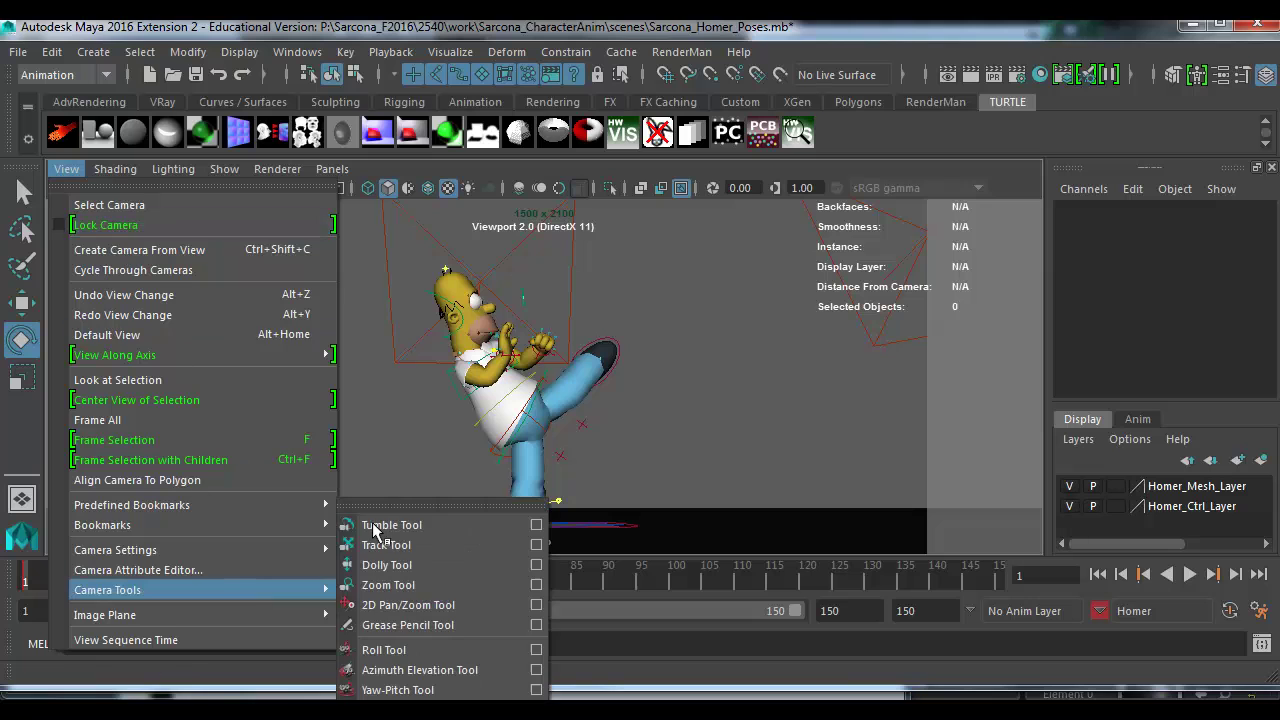
mouse_move(290, 552)
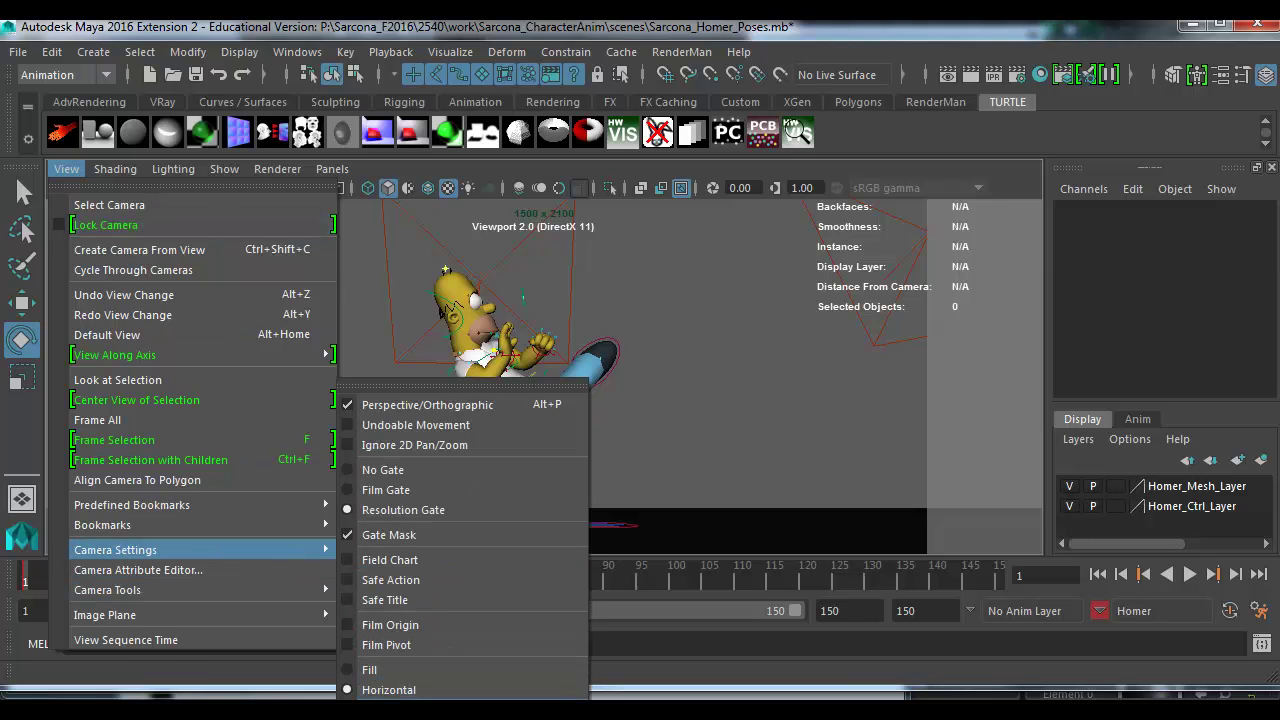
left_click(380, 689)
right_click_drag(535, 420, 607, 428, "alt")
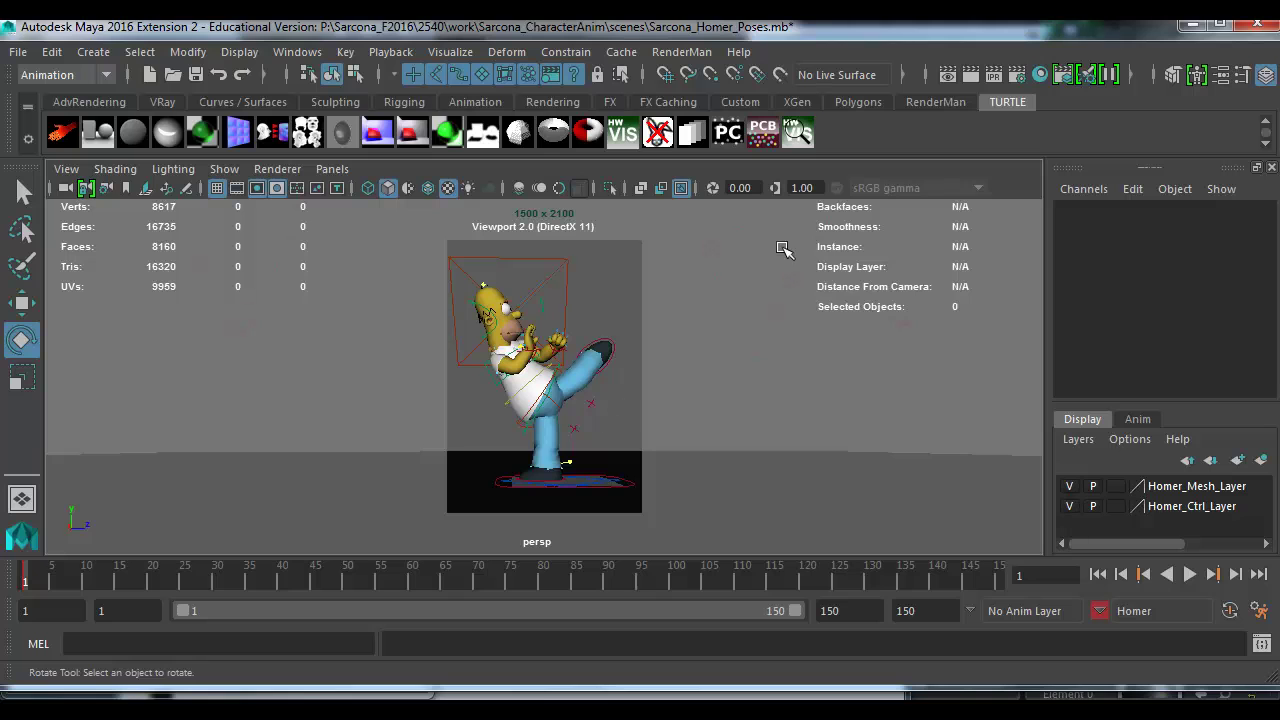
Step: Render the current perspective view with mental ray and maximize the Render View
left_click(975, 74)
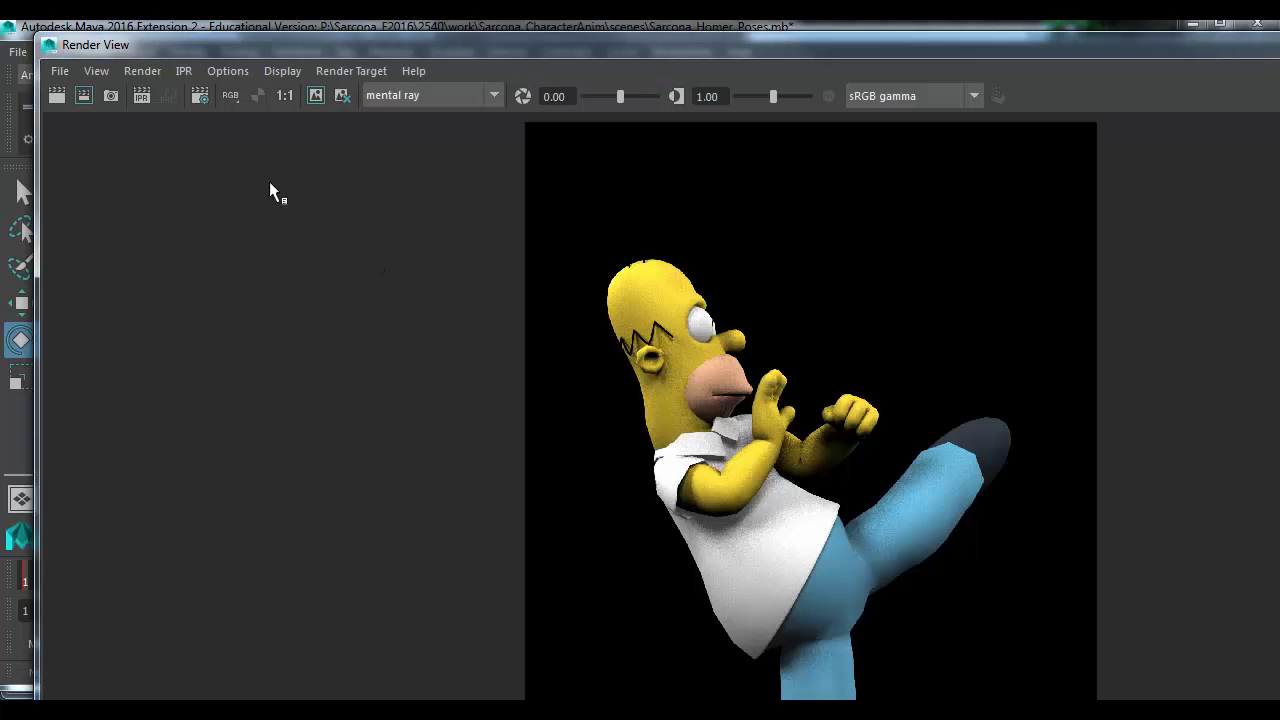
left_click_drag(43, 53, 140, 36)
double_click(140, 36)
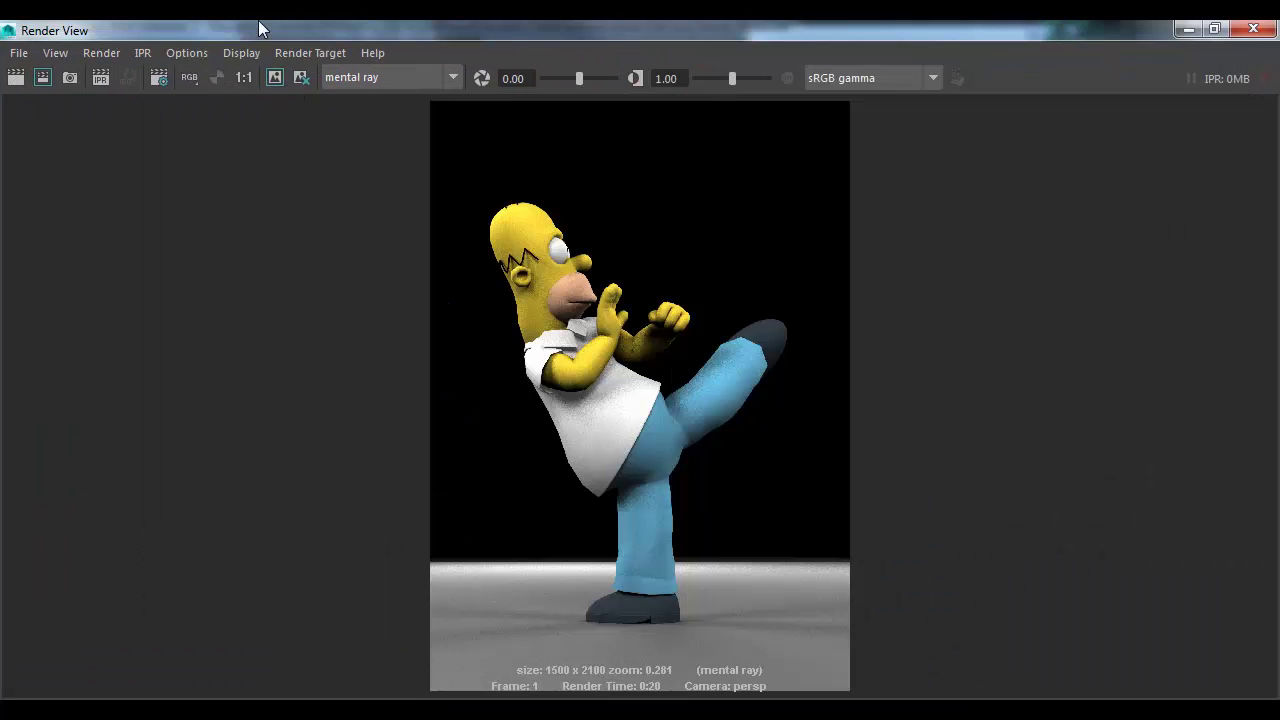
Step: Examine the rendered kick pose at actual size and as a whole image, and close the Render View
left_click(244, 74)
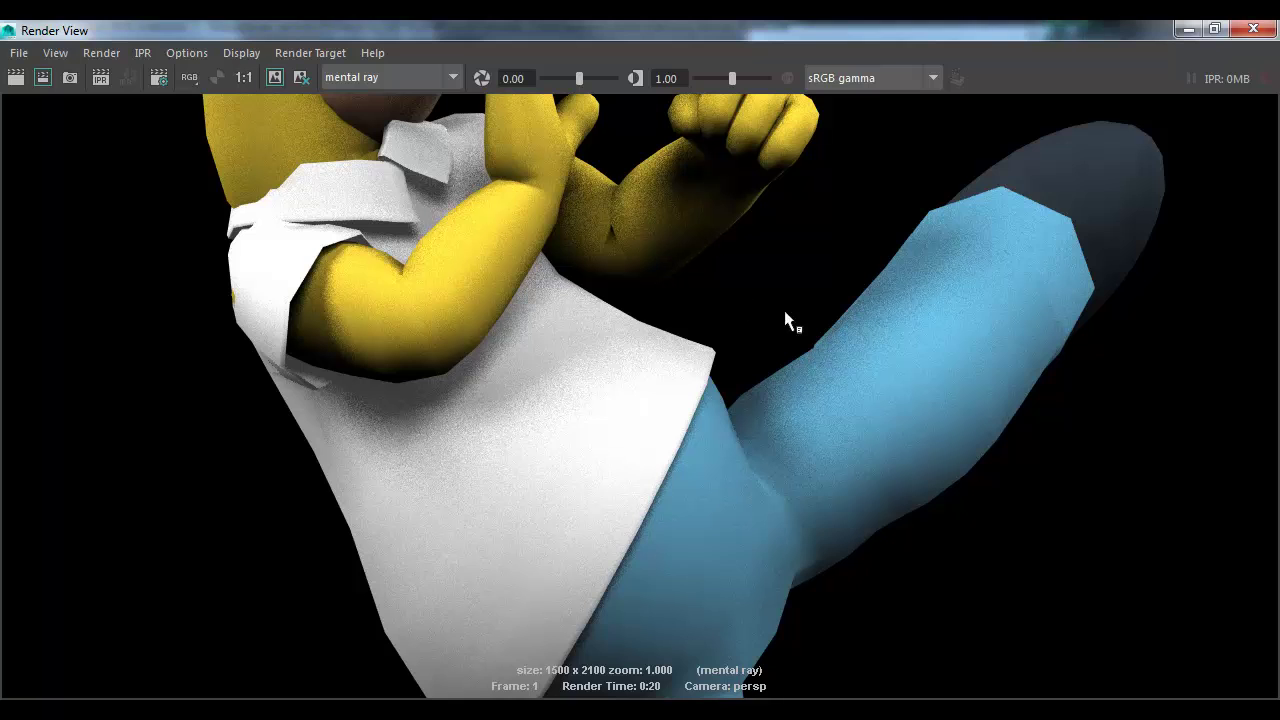
middle_click_drag(785, 320, 732, 290)
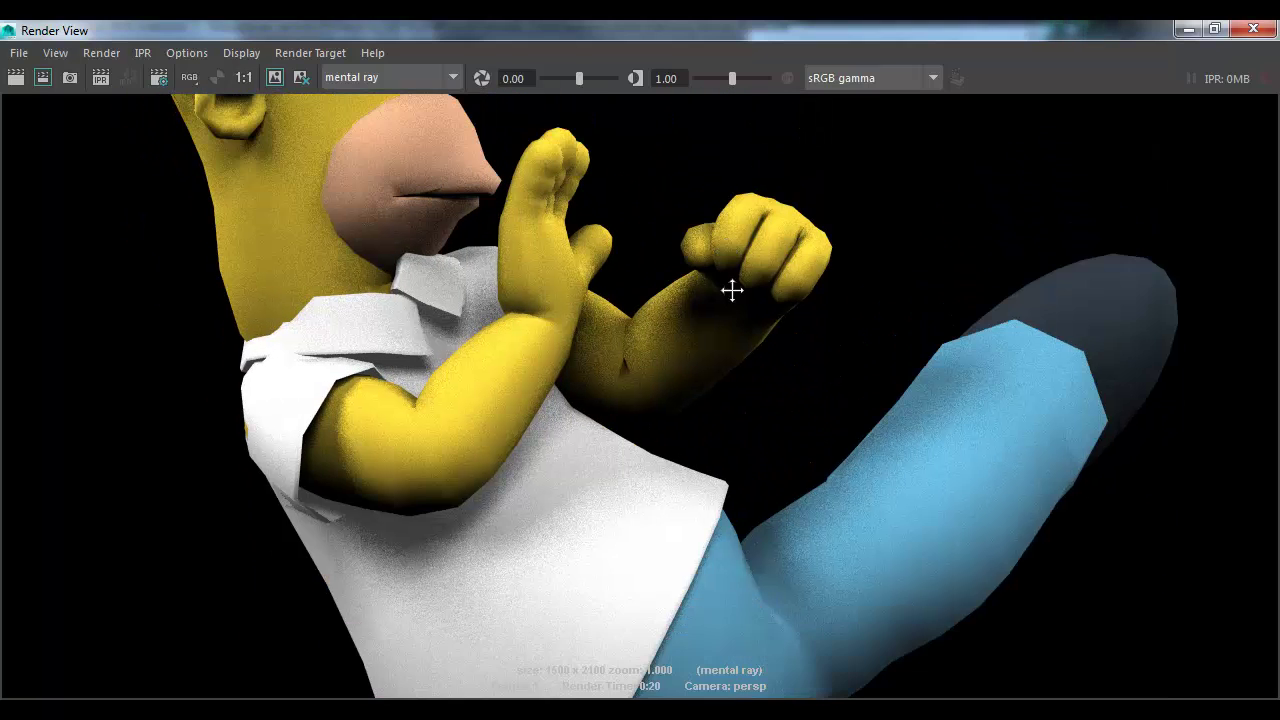
scroll(732, 290, "down", 6)
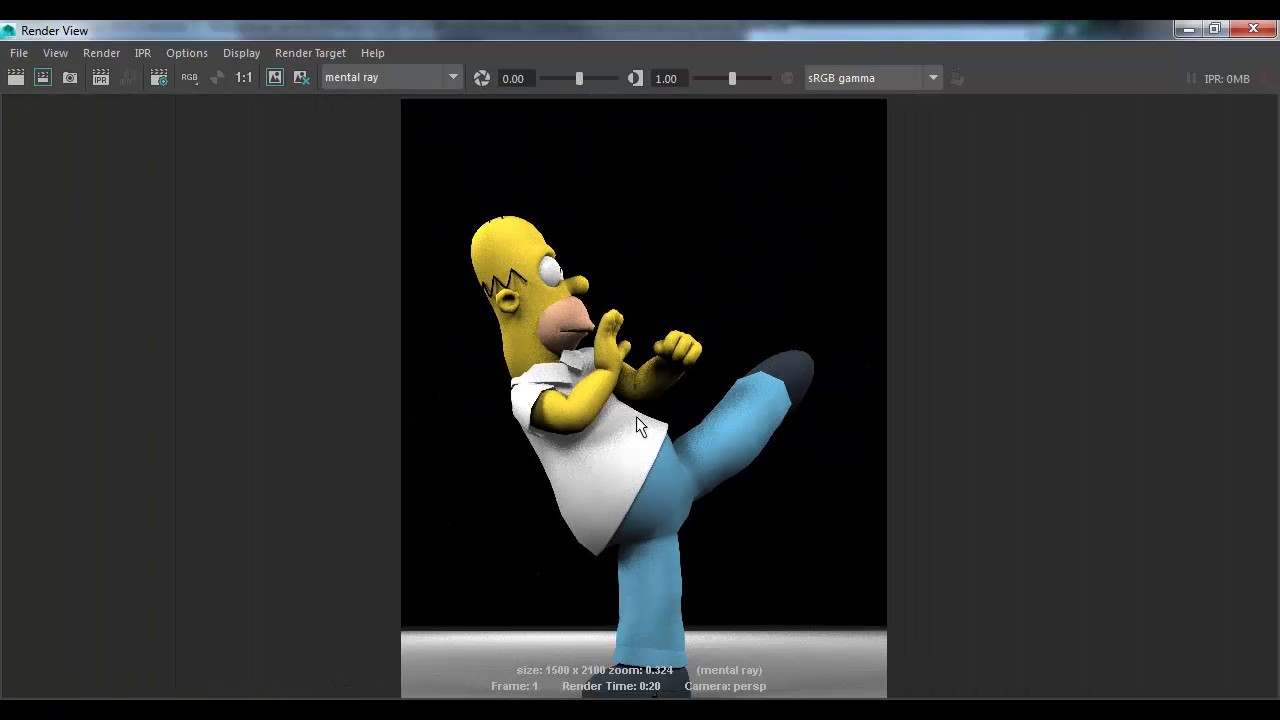
right_click_drag(636, 416, 363, 401, "alt")
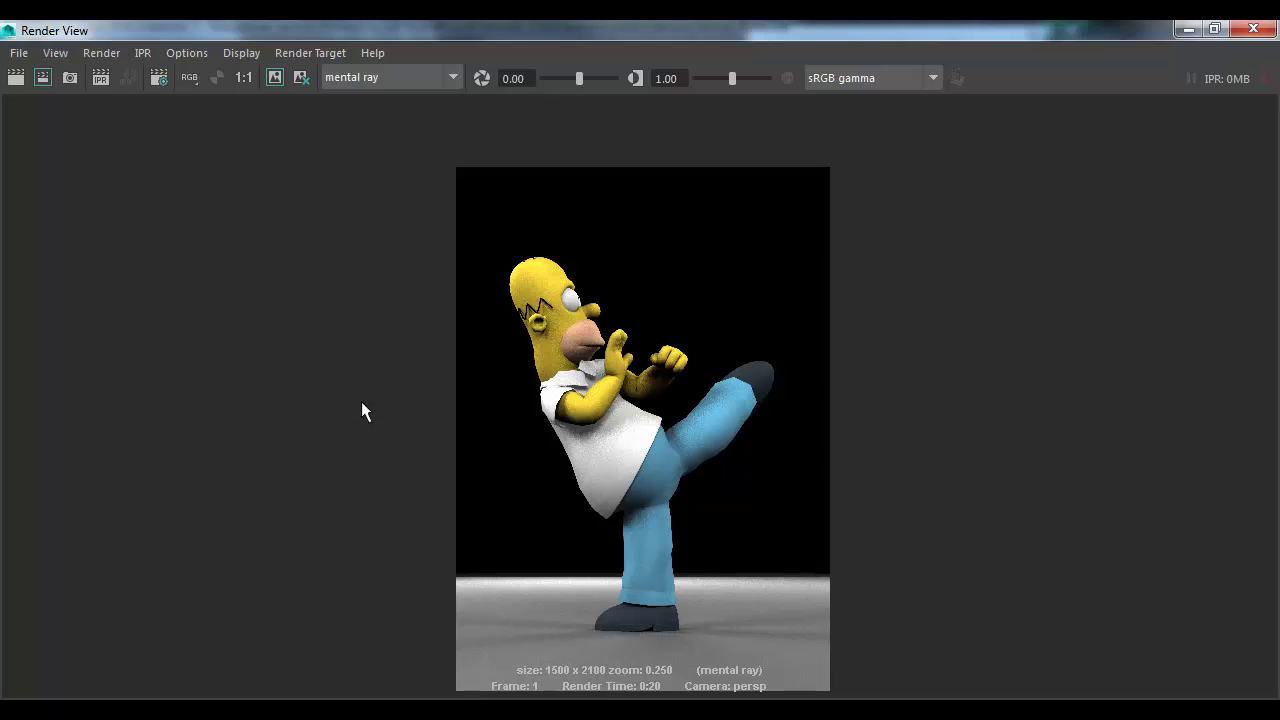
middle_click_drag(644, 488, 357, 464, "alt")
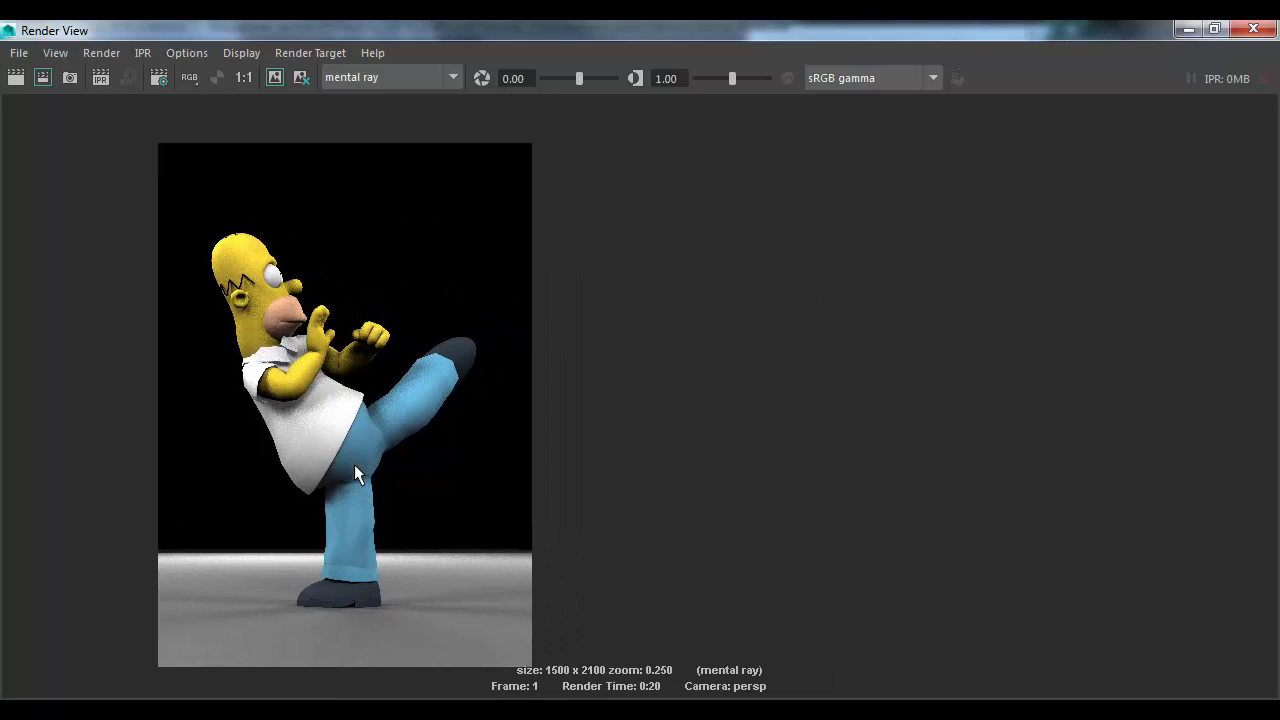
left_click(17, 52)
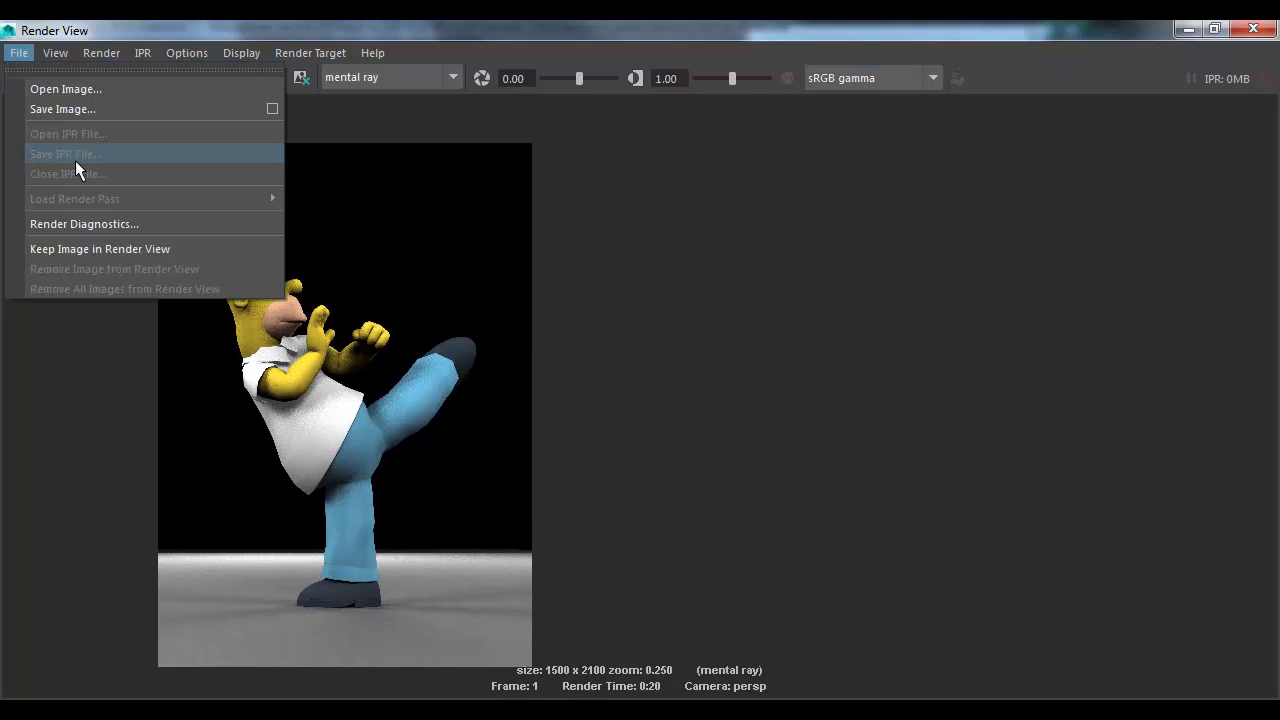
left_click(783, 273)
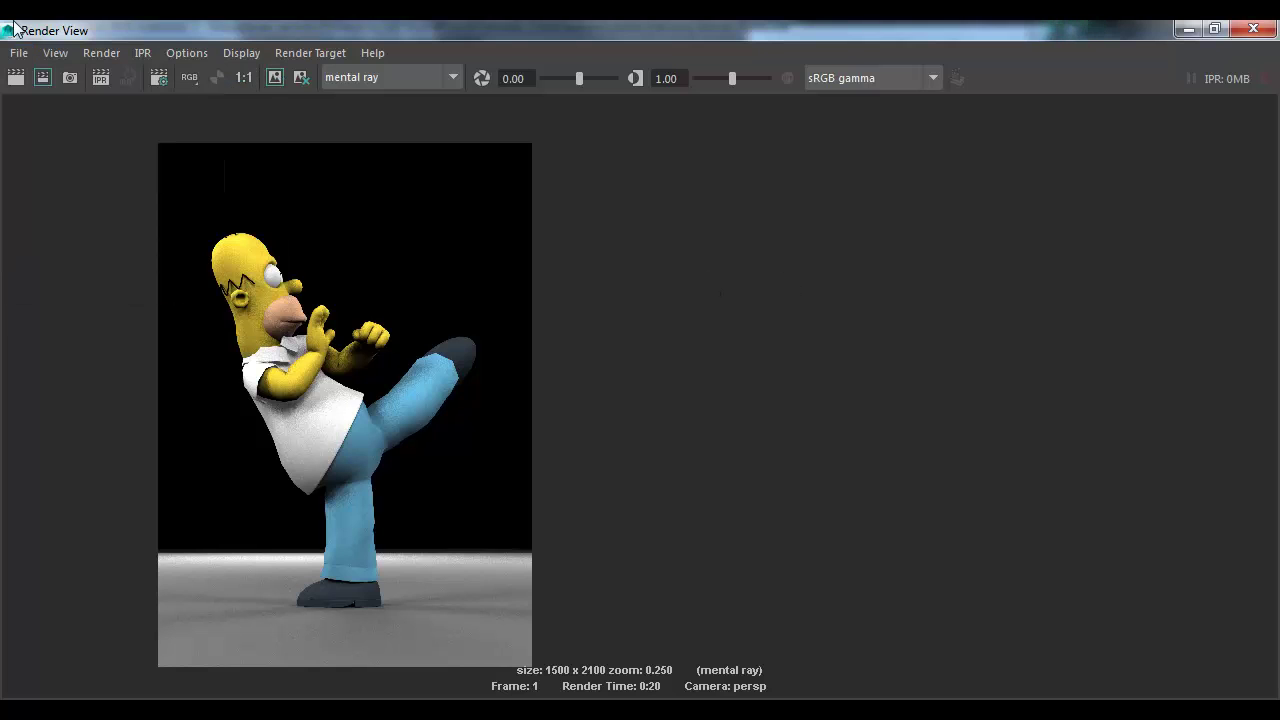
double_click(6, 30)
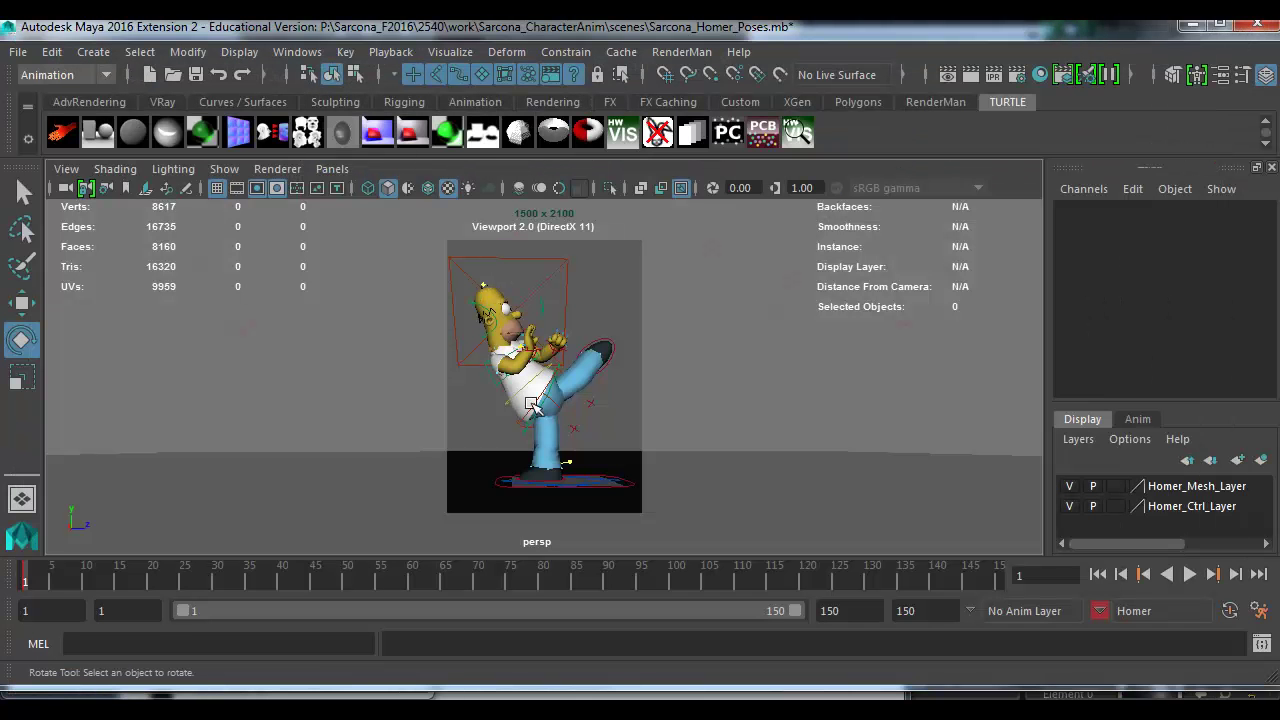
Step: Try to select Homer's pants, arm, shirt and eye meshes one by one in the viewport
left_click(572, 384)
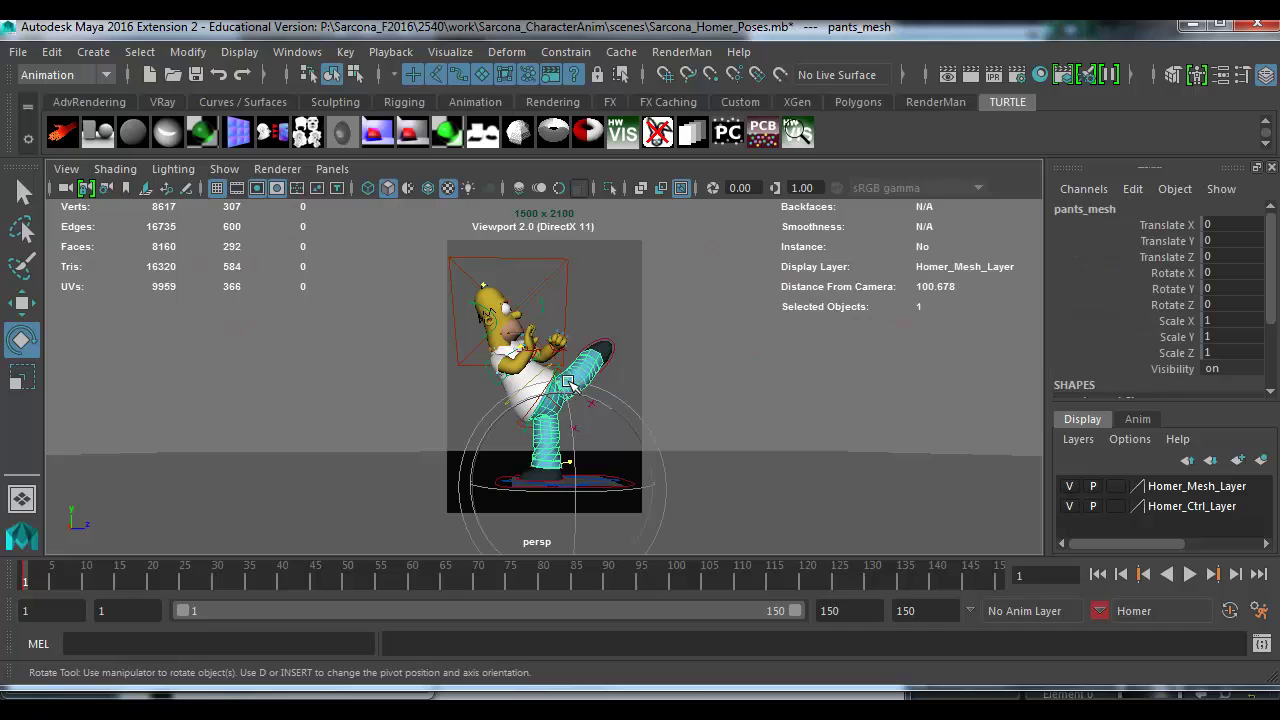
key("q")
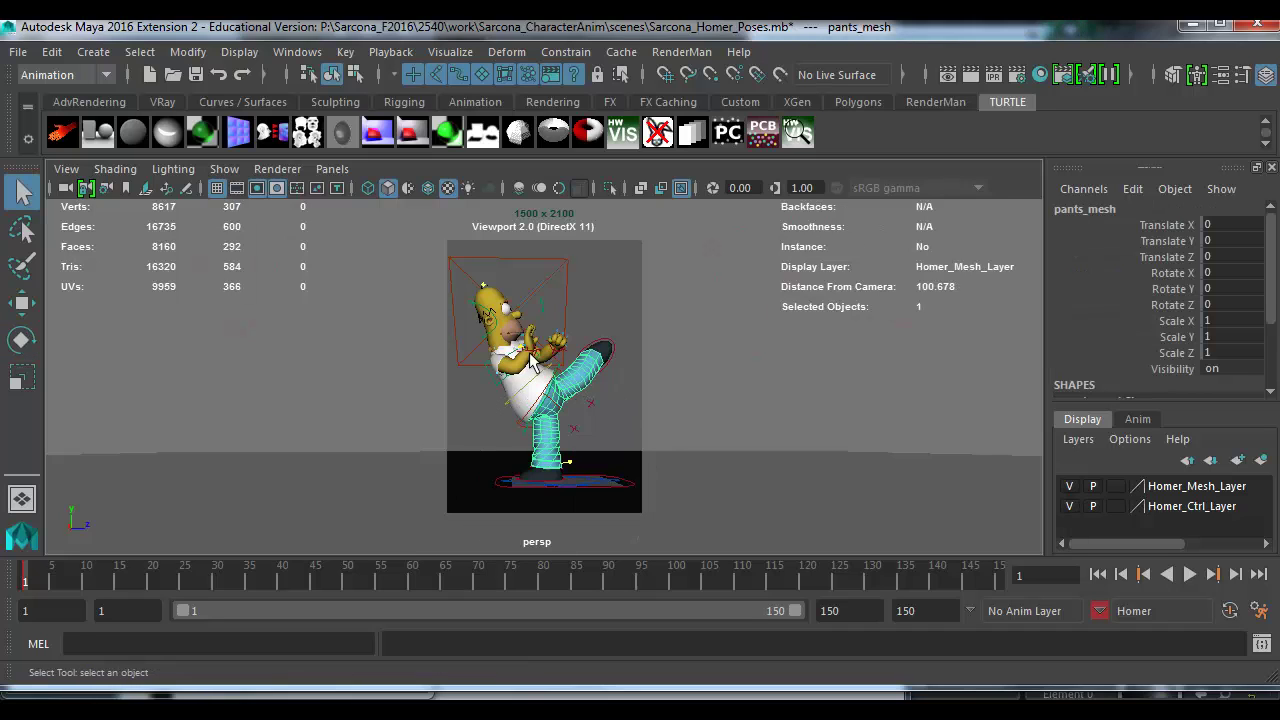
left_click(533, 365, "shift")
left_click(528, 392, "shift")
key("ctrl+z")
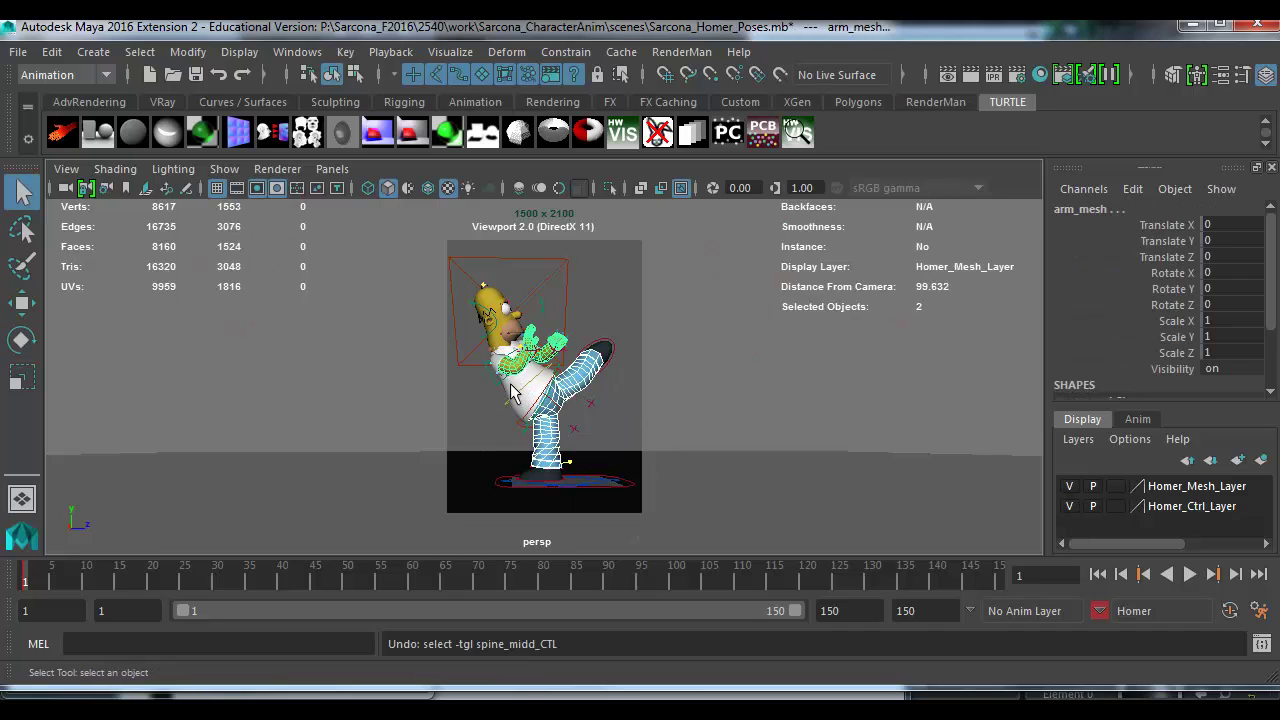
left_click(512, 392, "shift")
left_click(508, 322, "shift")
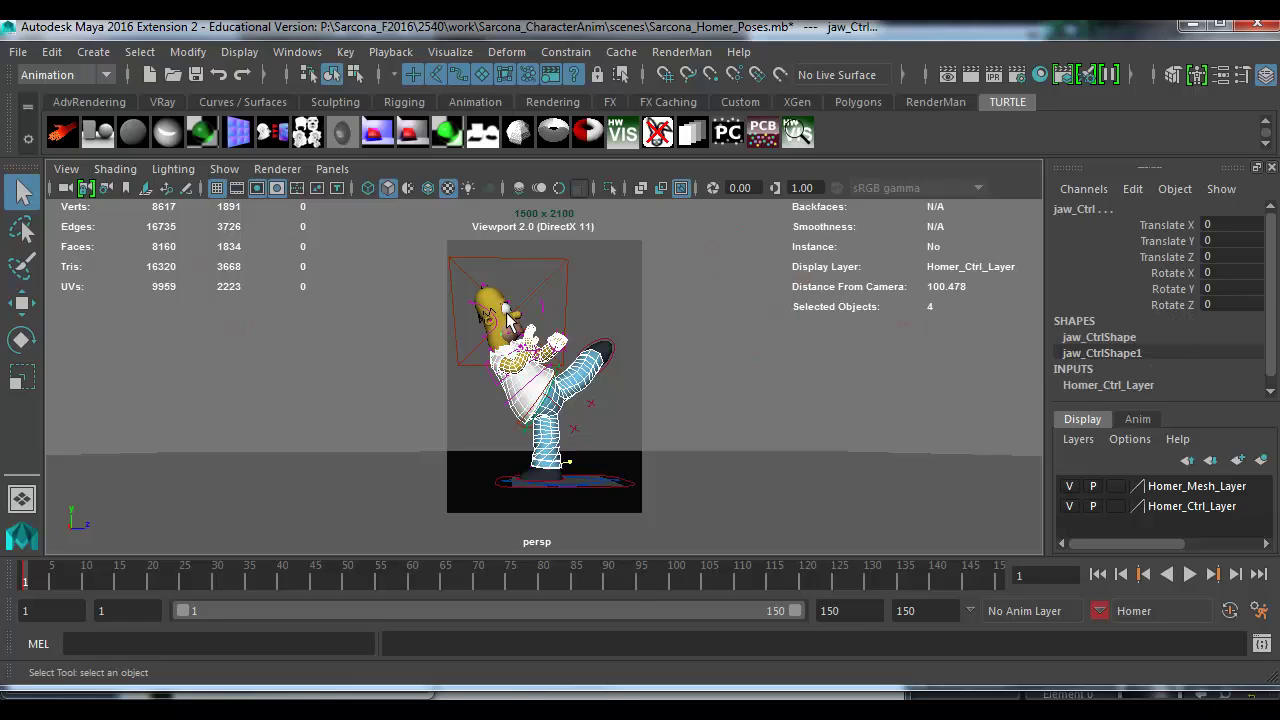
left_click(507, 311, "shift")
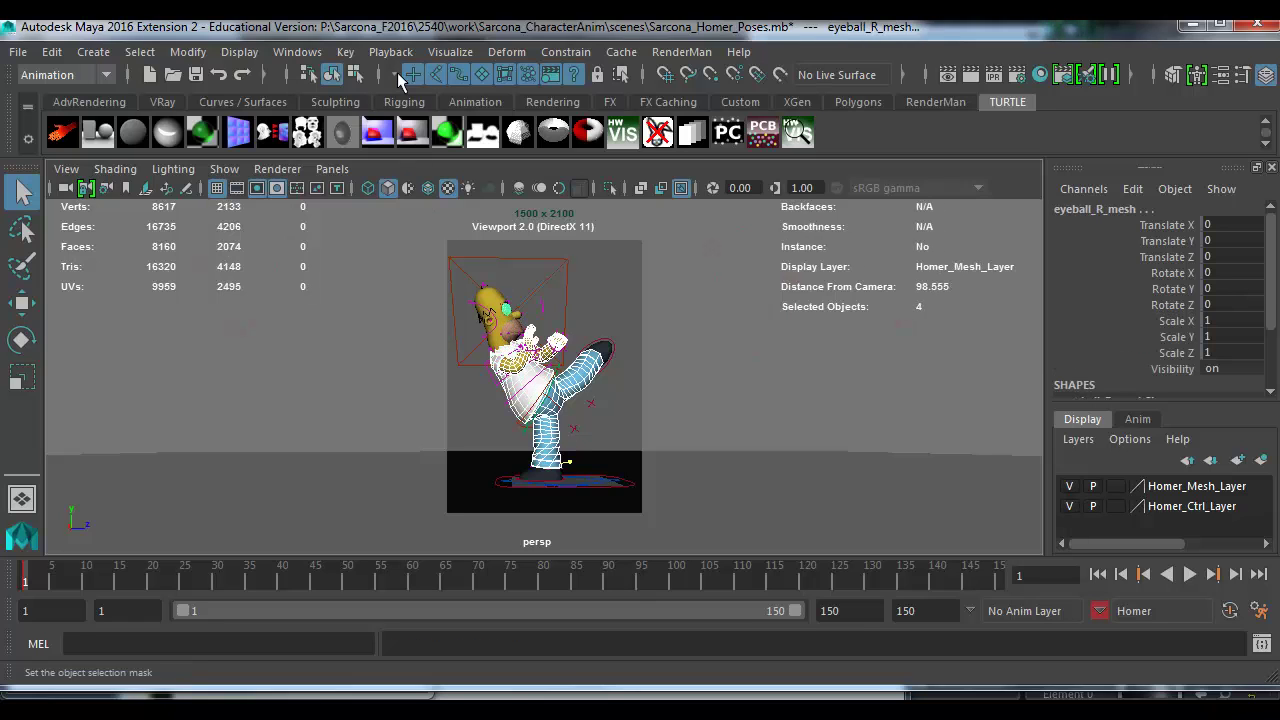
Step: Restrict selection to surfaces, select all of Homer's meshes together with the floor plane, and turn on their smooth mesh display
left_click(395, 76)
left_click(440, 103)
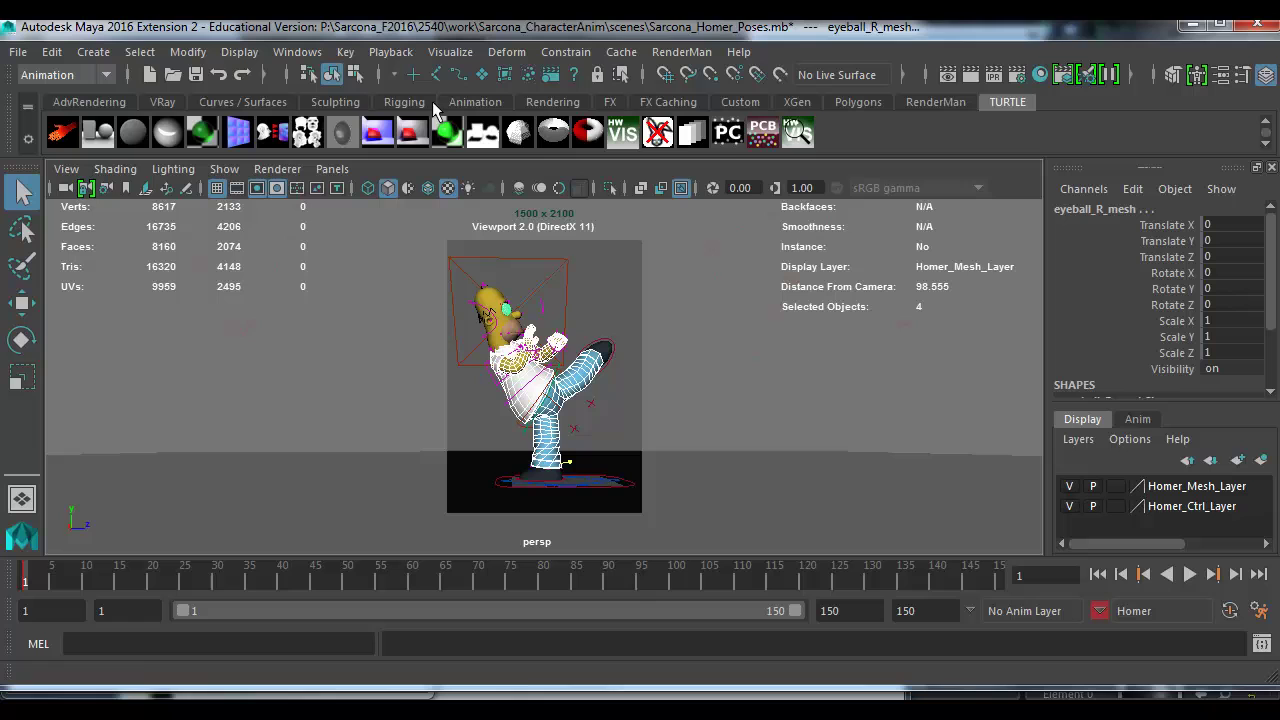
left_click(481, 76)
left_click_drag(426, 254, 659, 516)
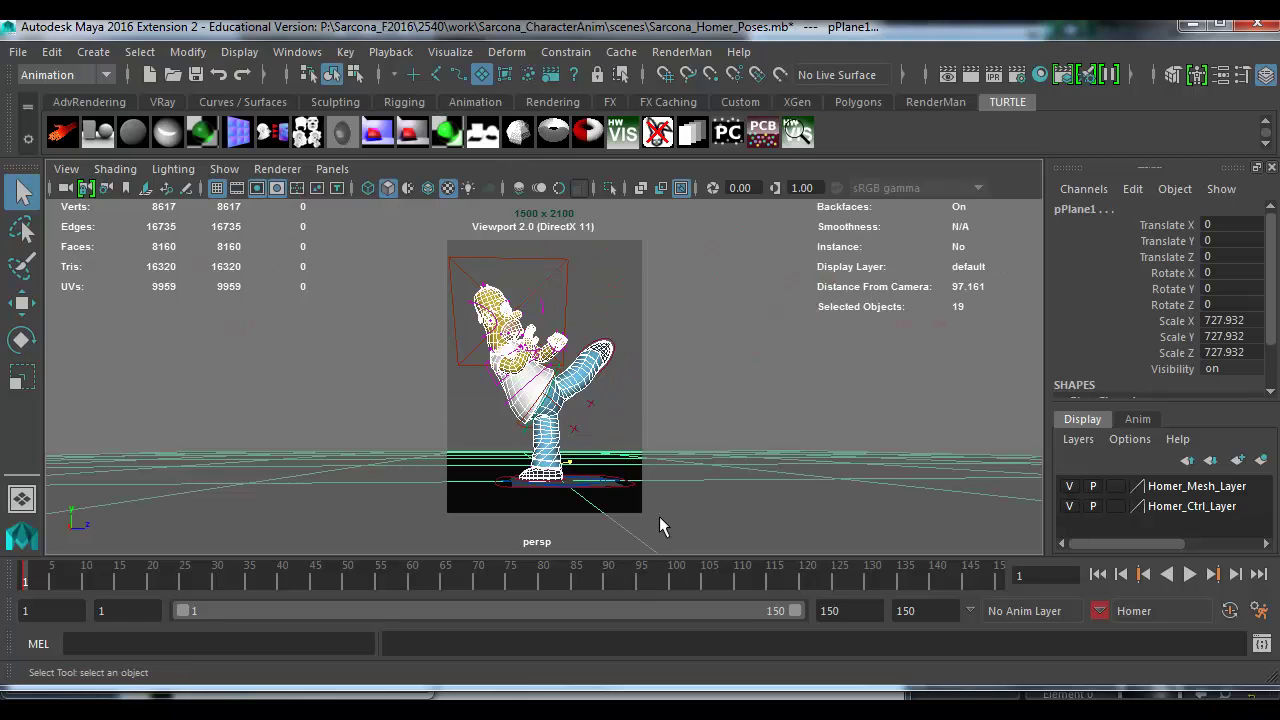
key("3")
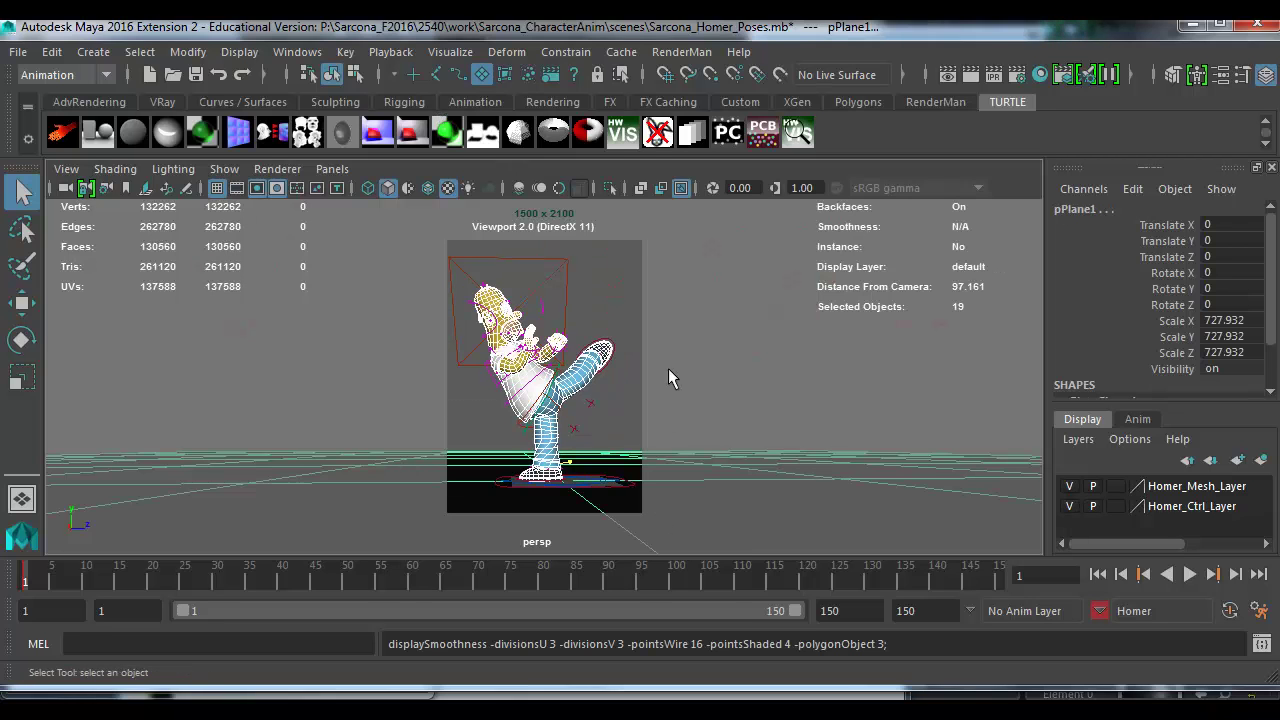
left_click(668, 378)
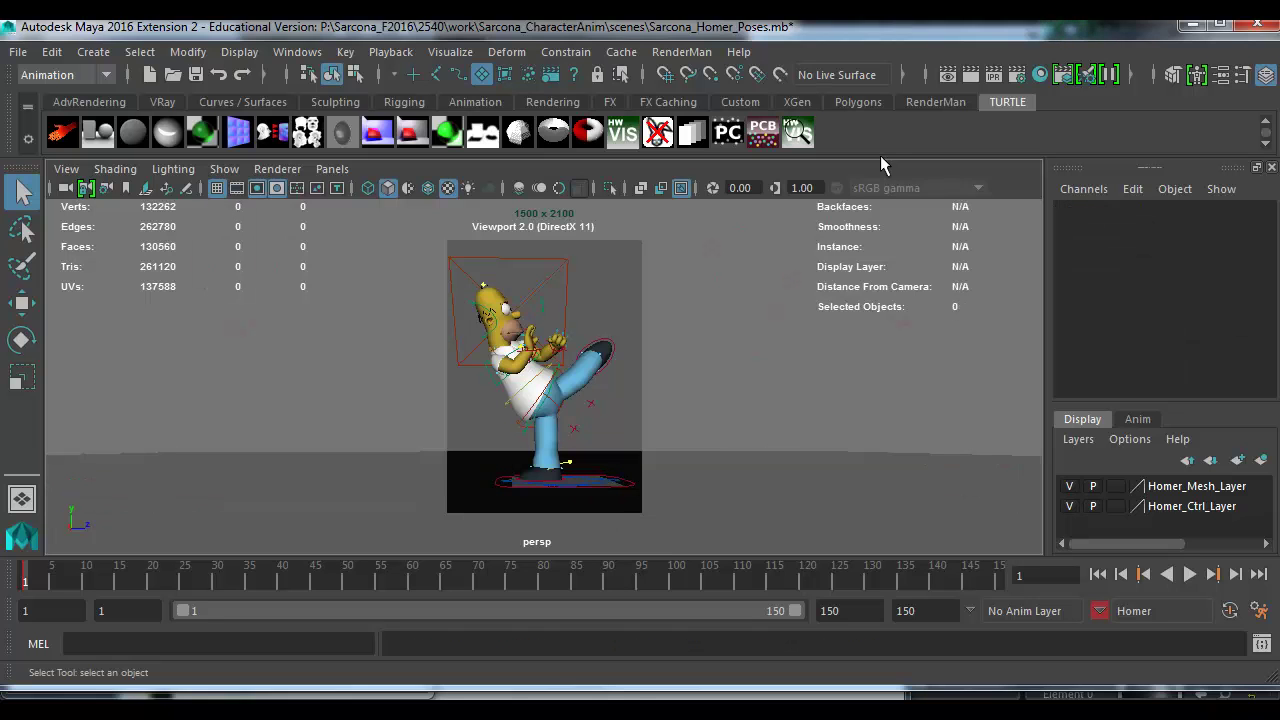
Step: Reopen the Render View and render only a region around Homer's raised leg and shoe
left_click(947, 75)
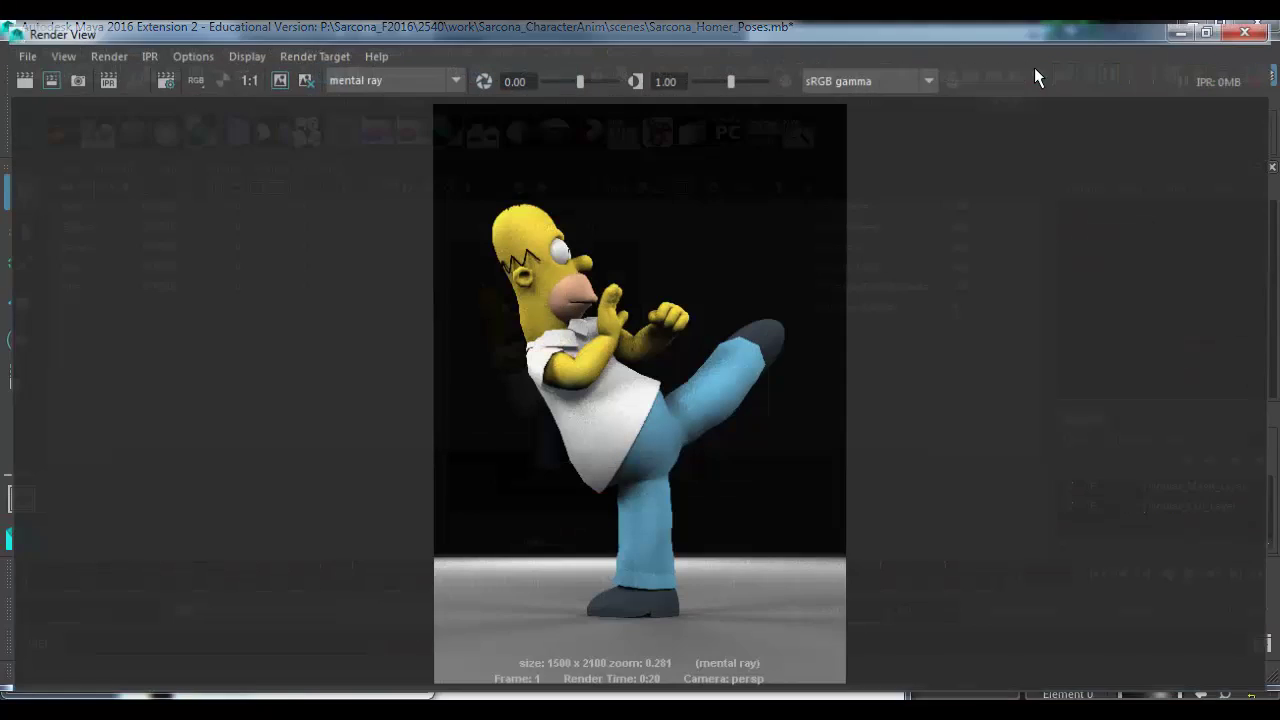
left_click_drag(811, 289, 688, 409)
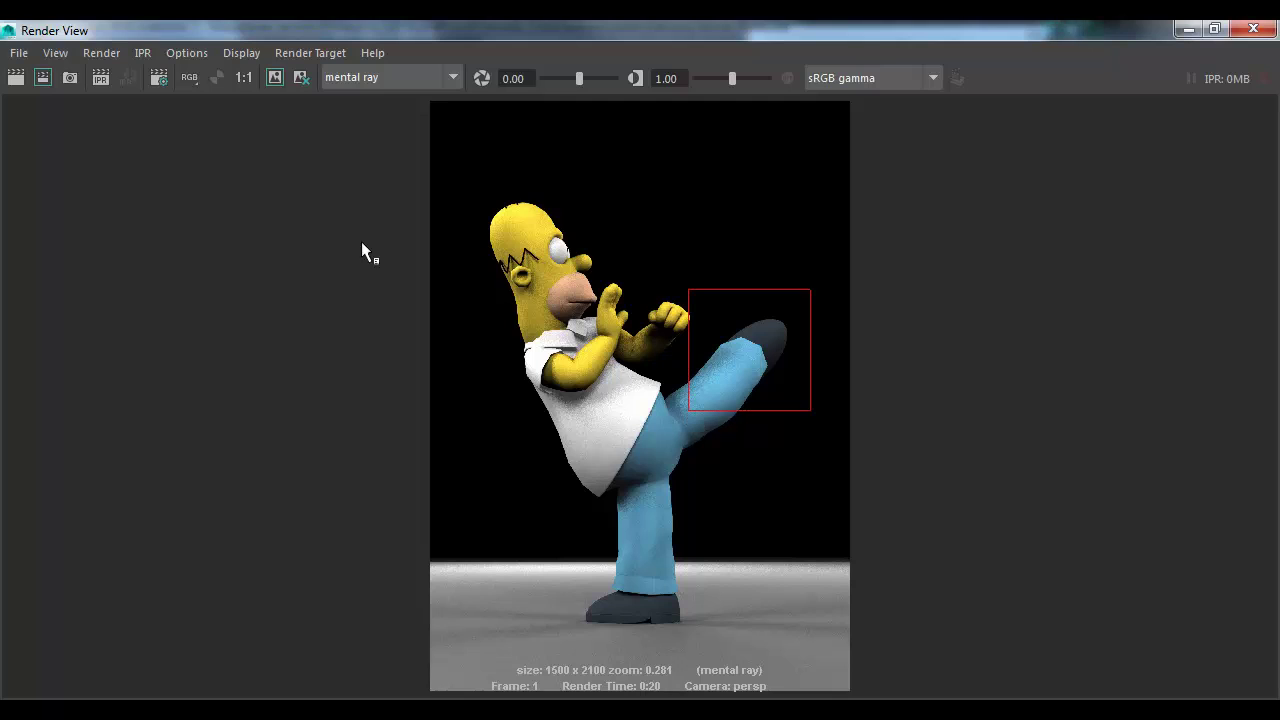
left_click(44, 77)
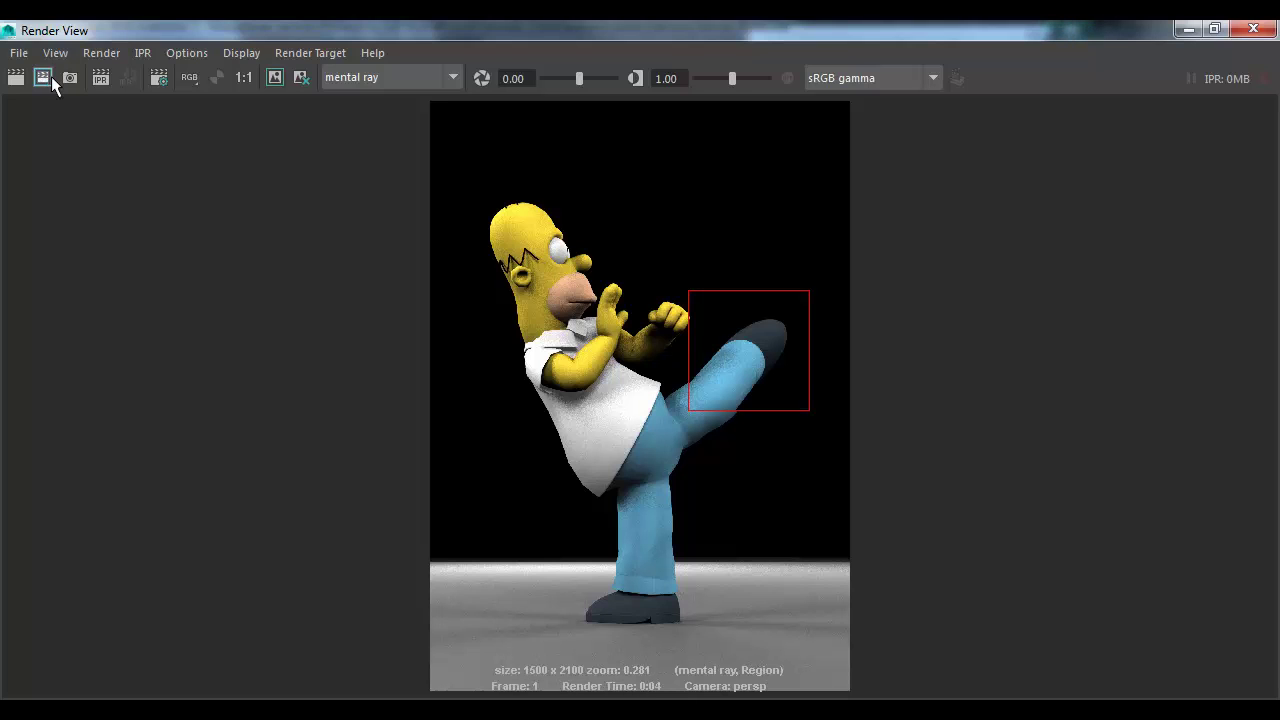
Step: Set mental ray's overall quality to 2.00 and its filter to Mitchell, and render the whole frame again
left_click(160, 78)
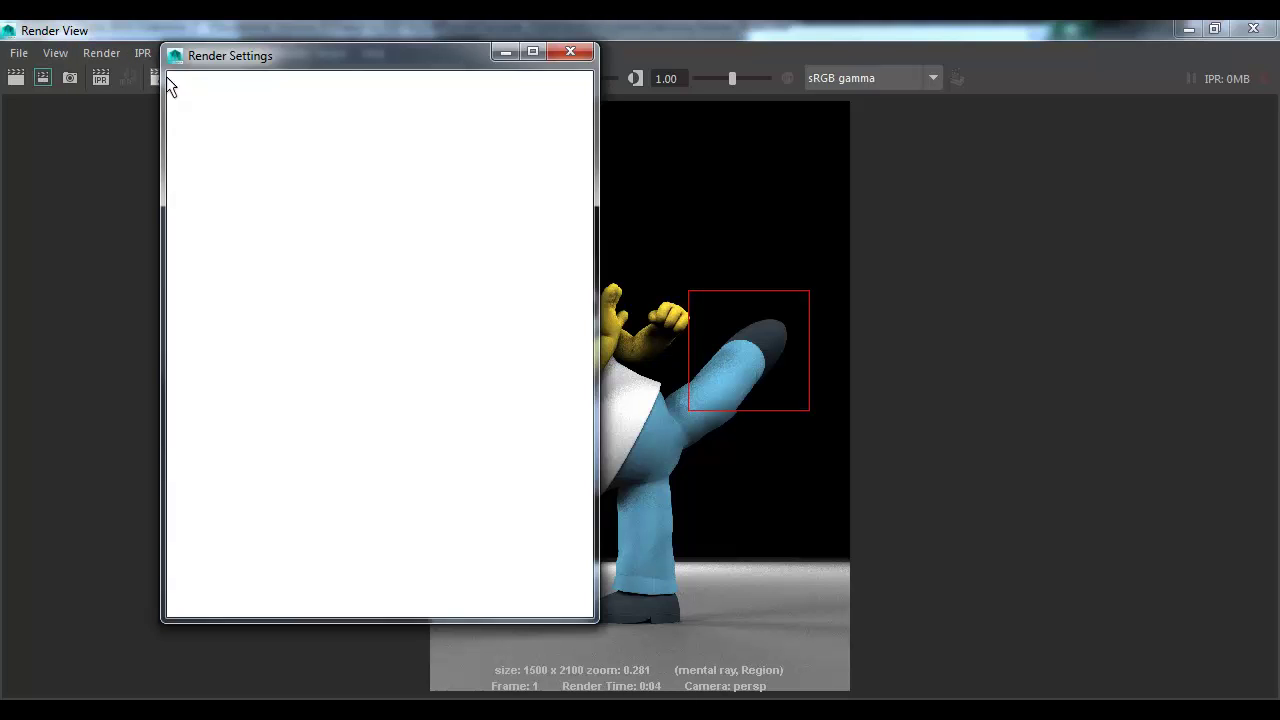
left_click(268, 158)
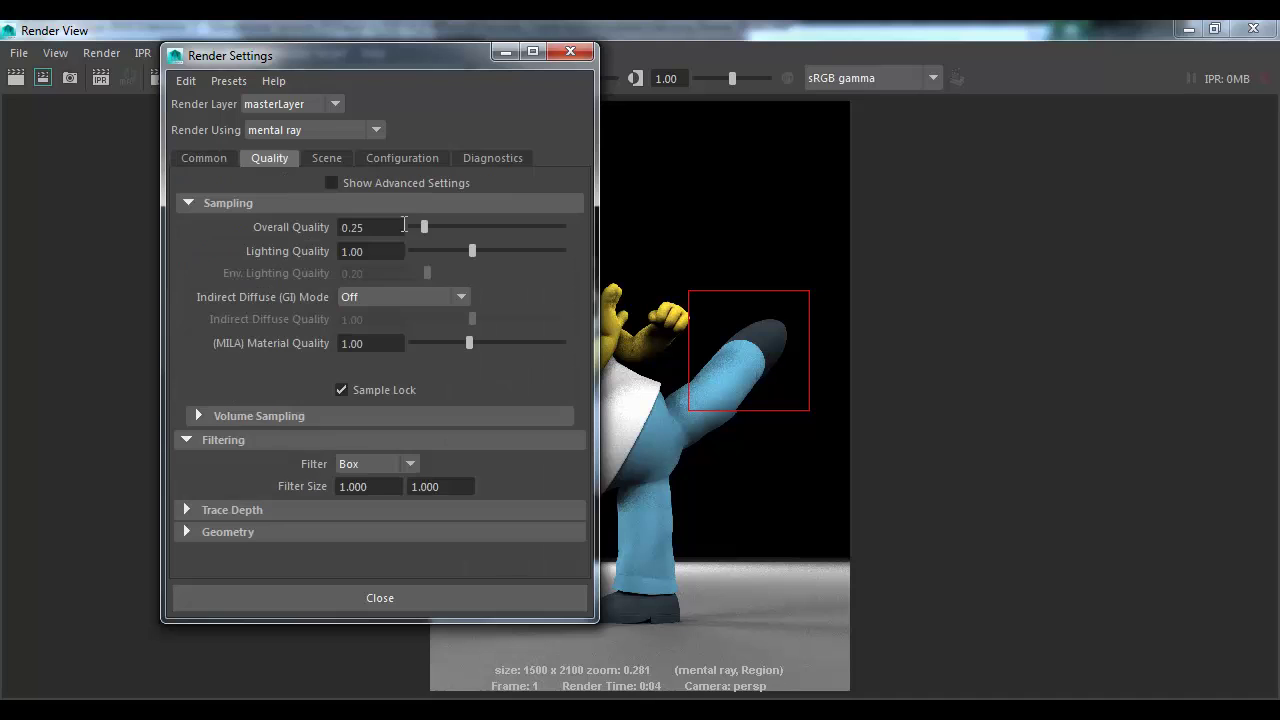
left_click_drag(424, 227, 606, 237)
left_click(405, 464)
left_click(385, 543)
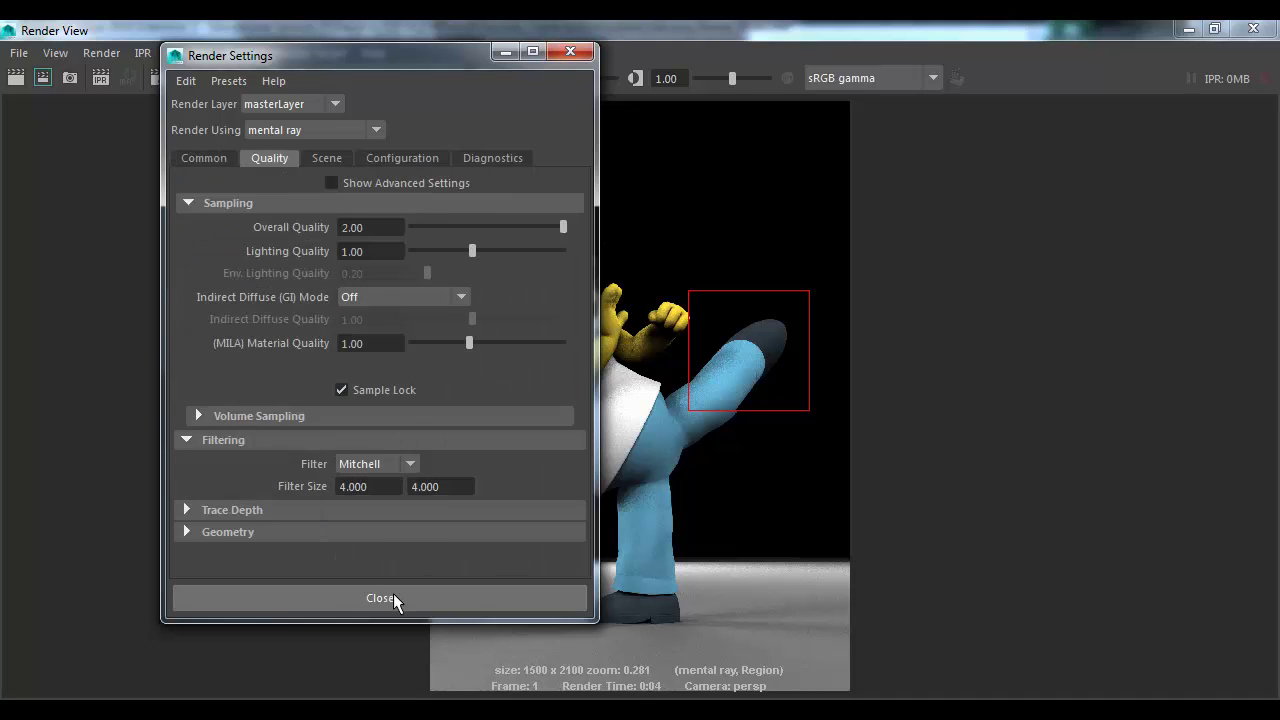
left_click(380, 598)
left_click(14, 77)
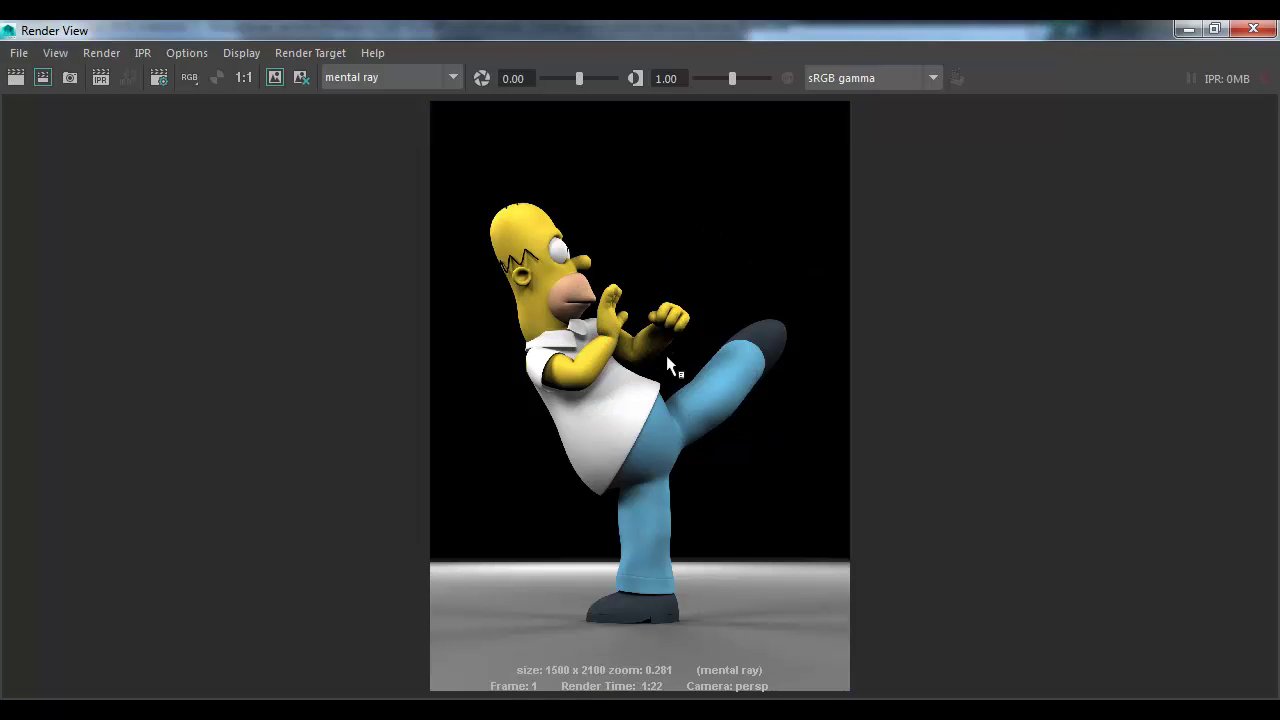
Step: Examine the new render's edges and surfaces on the leg, arms and head, at actual size and as a whole
scroll(672, 352, "up", 8)
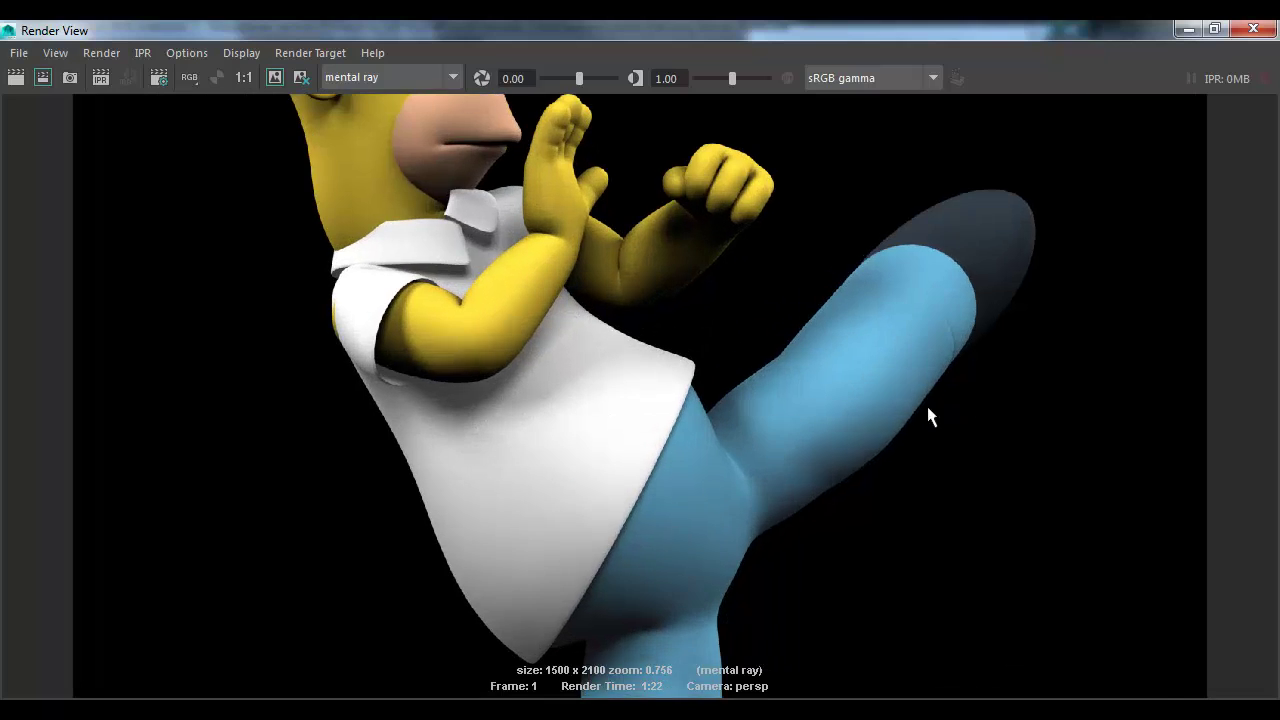
scroll(832, 455, "up", 3)
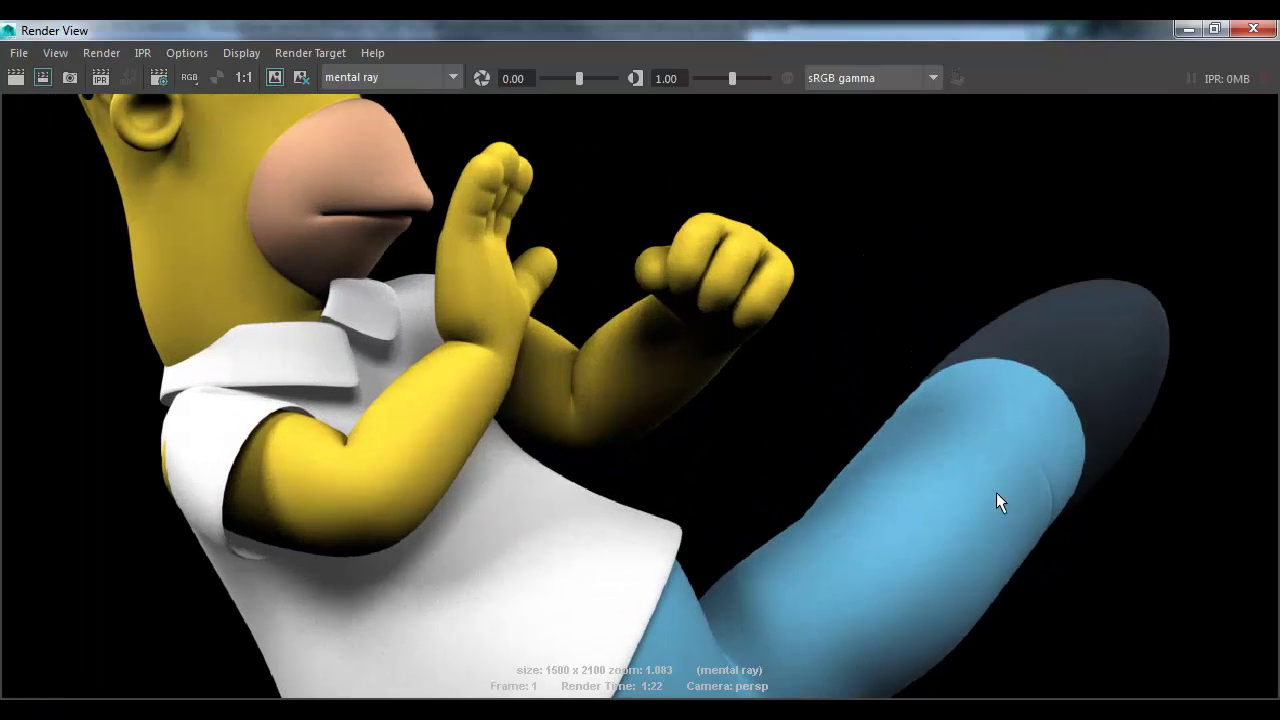
scroll(996, 492, "down", 6)
scroll(389, 467, "down", 3)
middle_click_drag(580, 471, 571, 409, "alt")
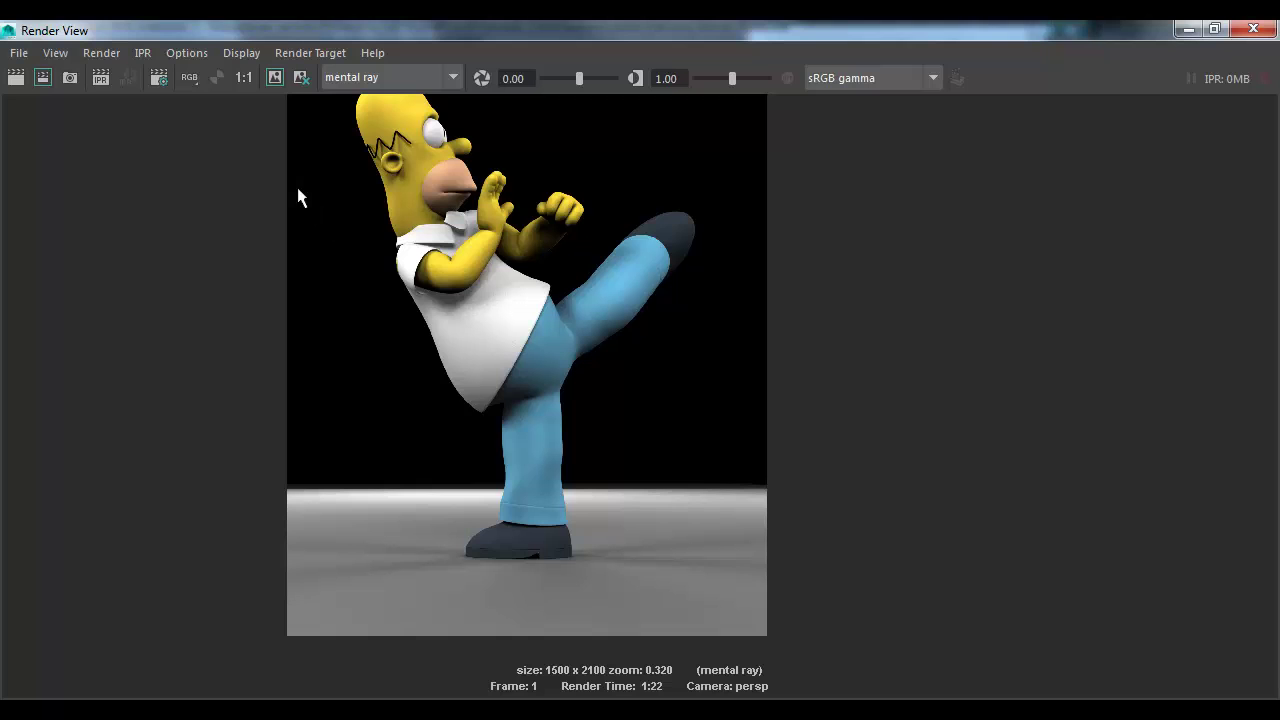
left_click(244, 77)
middle_click_drag(700, 330, 690, 425, "alt")
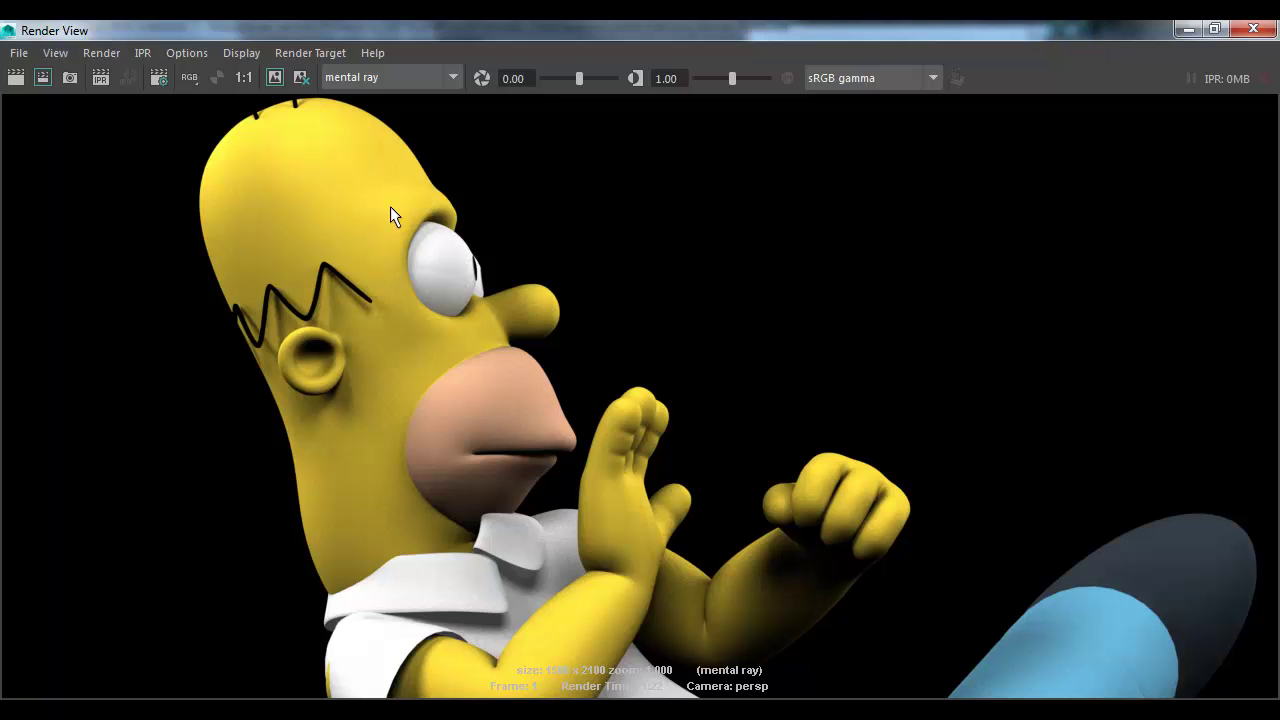
right_click_drag(735, 484, 400, 500, "alt")
middle_click_drag(648, 566, 583, 423, "alt")
right_click_drag(583, 423, 771, 477, "alt")
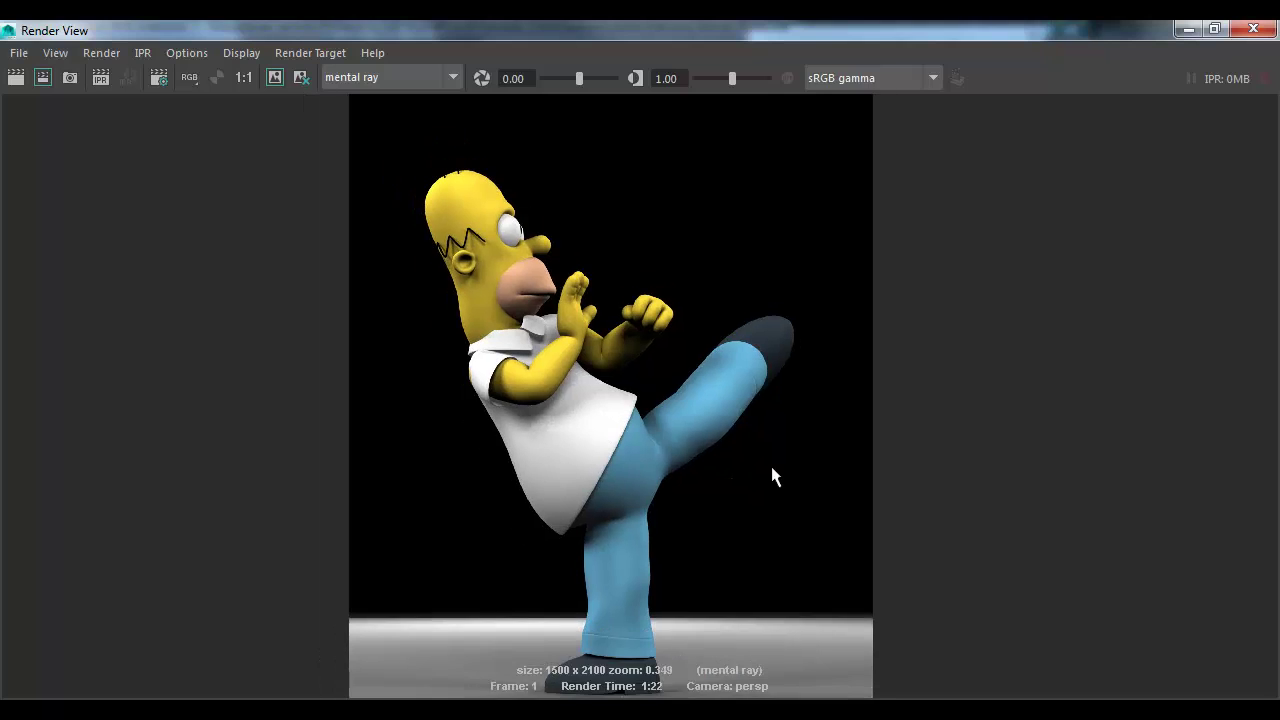
middle_click_drag(771, 477, 614, 463, "alt")
Step: Save the rendered image in the project's images folder as an OpenEXR file named HomerKick
left_click(18, 52)
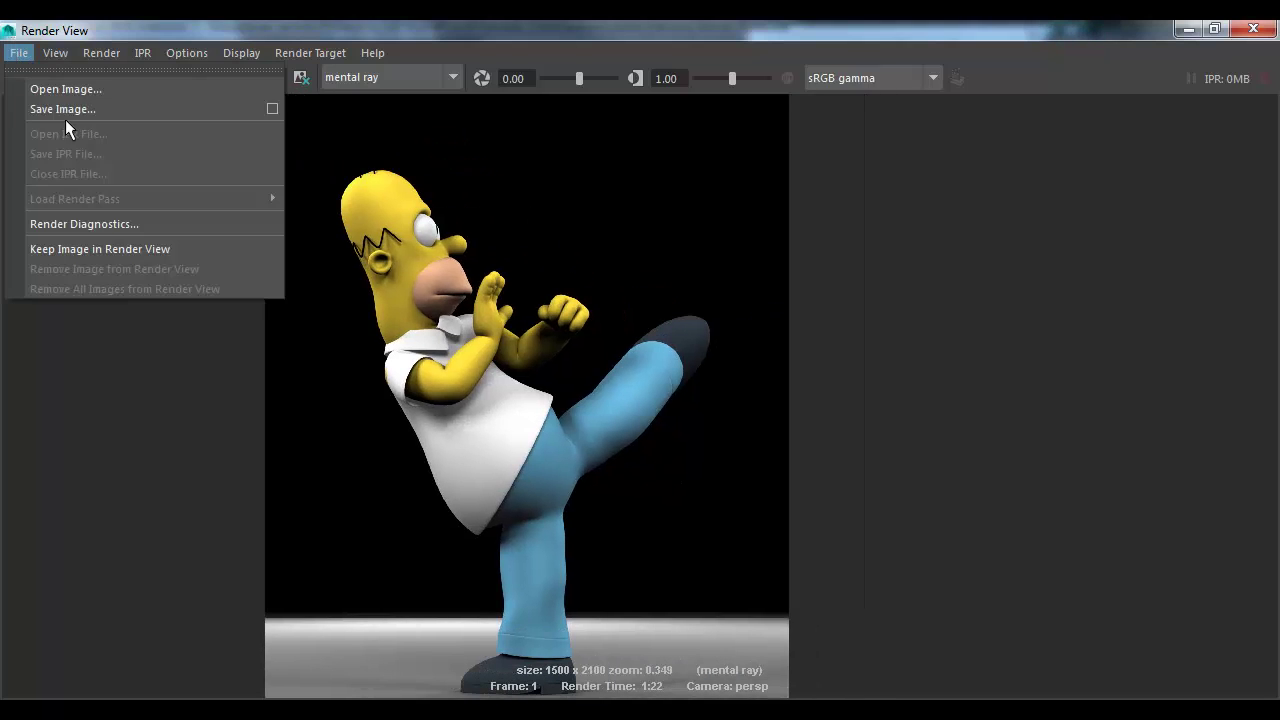
left_click(65, 115)
left_click(18, 53)
left_click(64, 108)
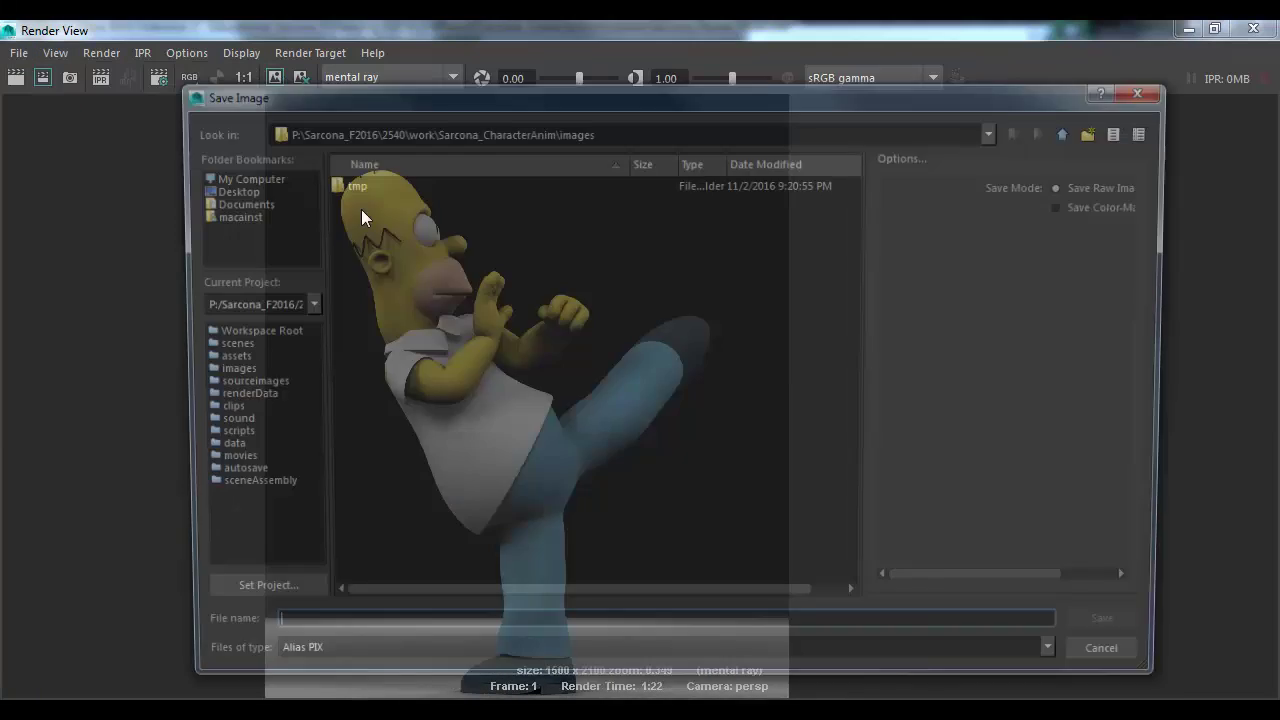
left_click(443, 660)
scroll(400, 615, "down", 3)
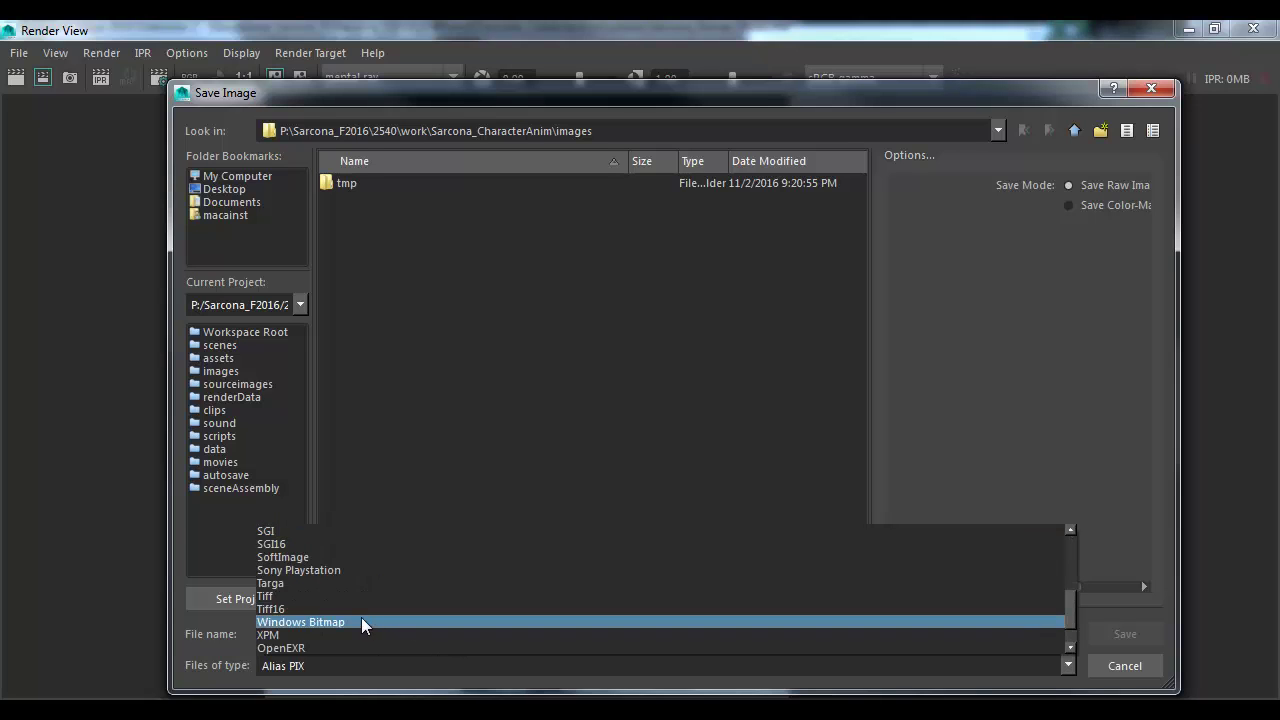
left_click(303, 649)
left_click(317, 633)
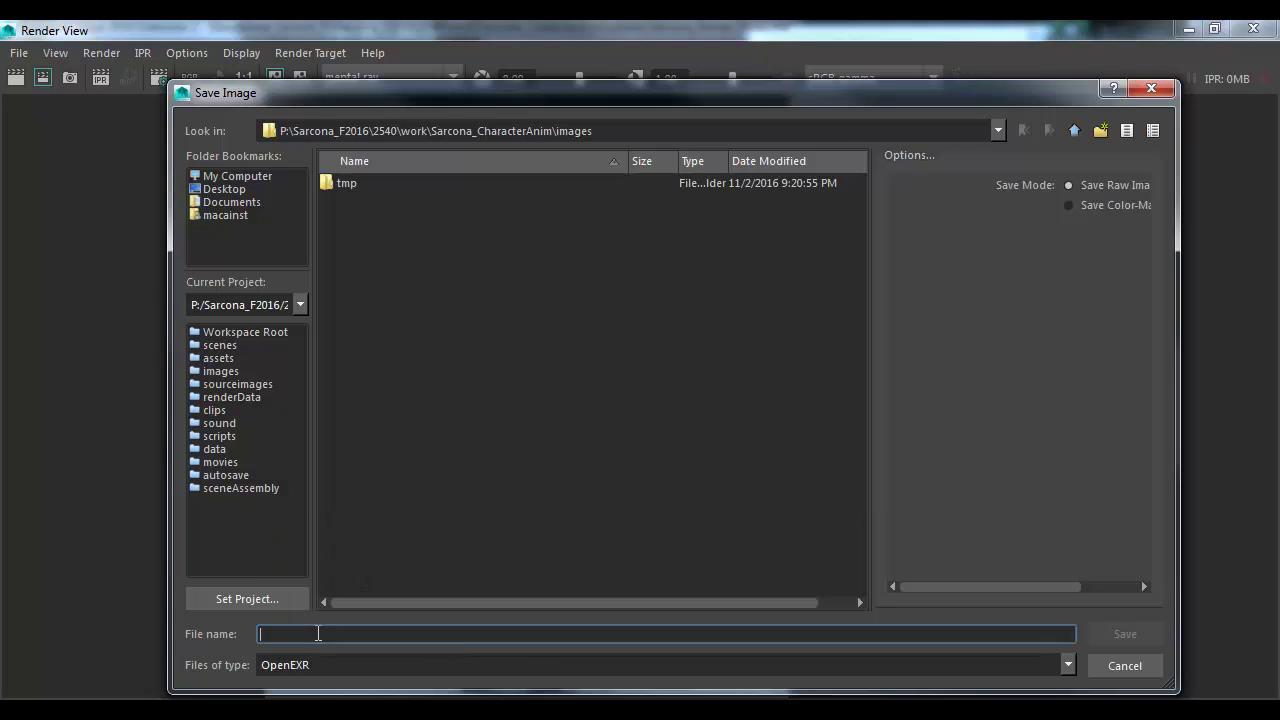
type("Home")
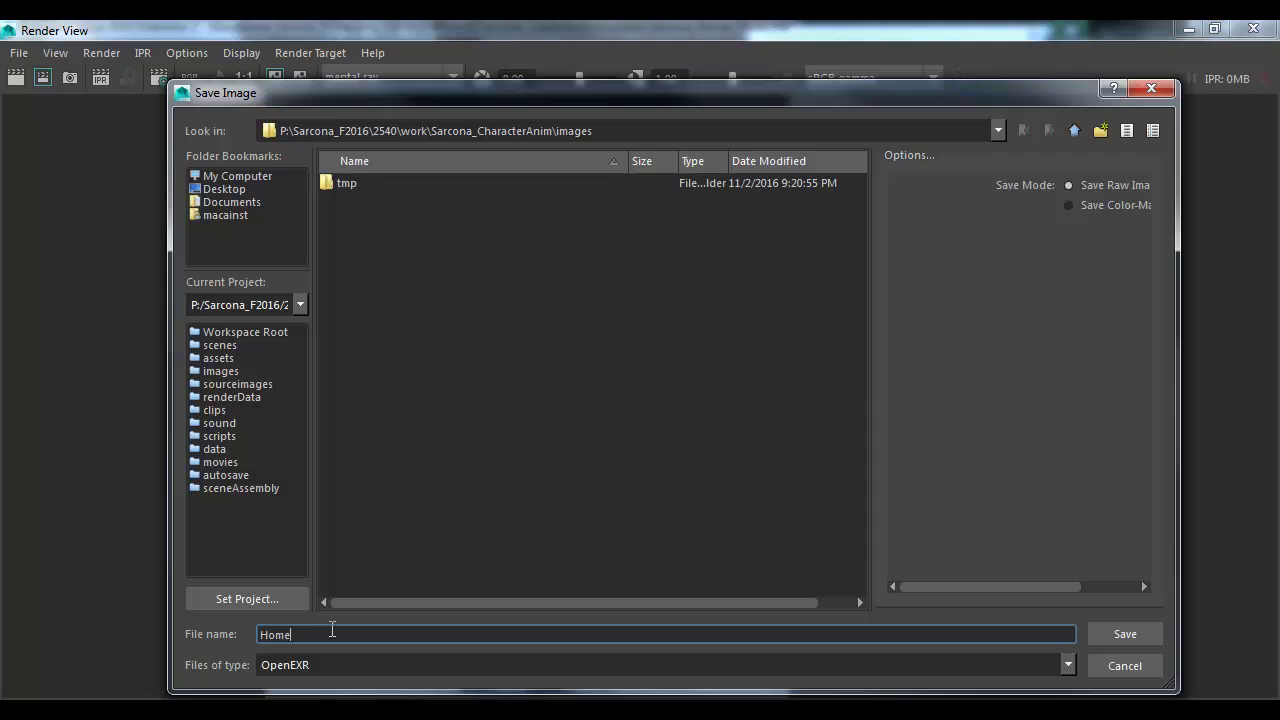
type("rKick")
key("Return")
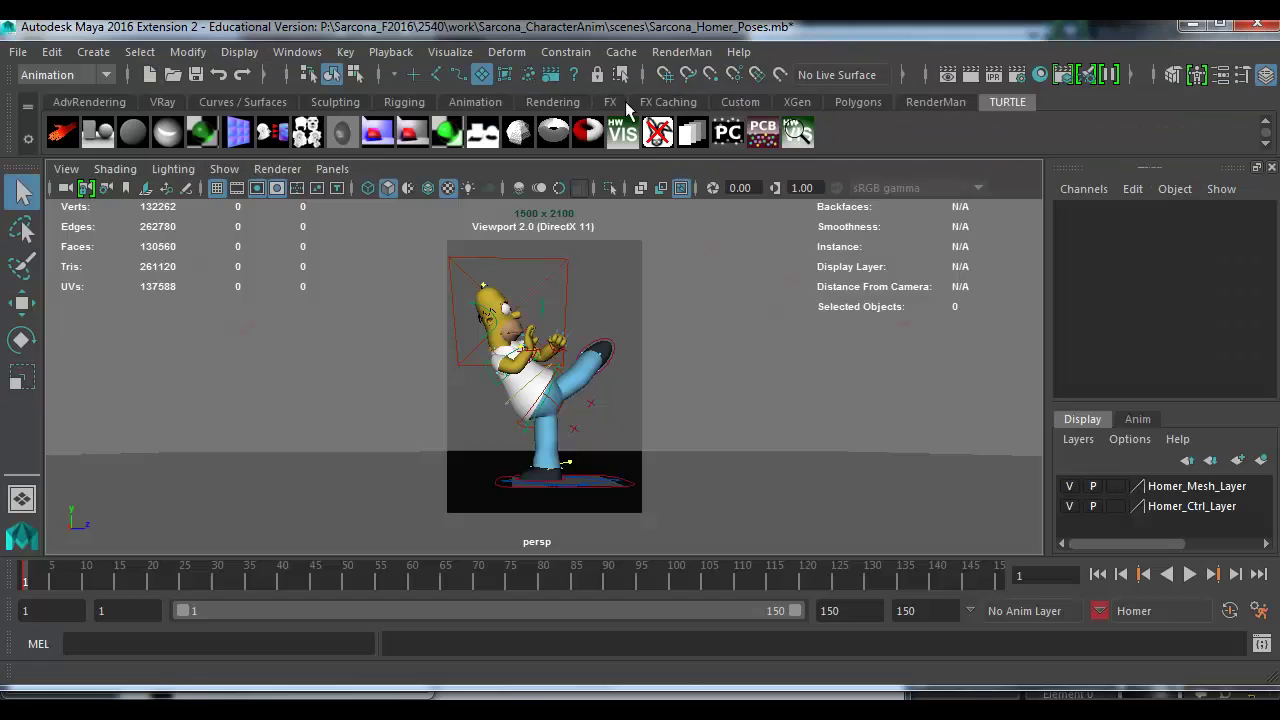
Step: Switch to the browser's karate reference photo and choose the character animation project's sourceimages folder for saving the picture
key("alt+Tab")
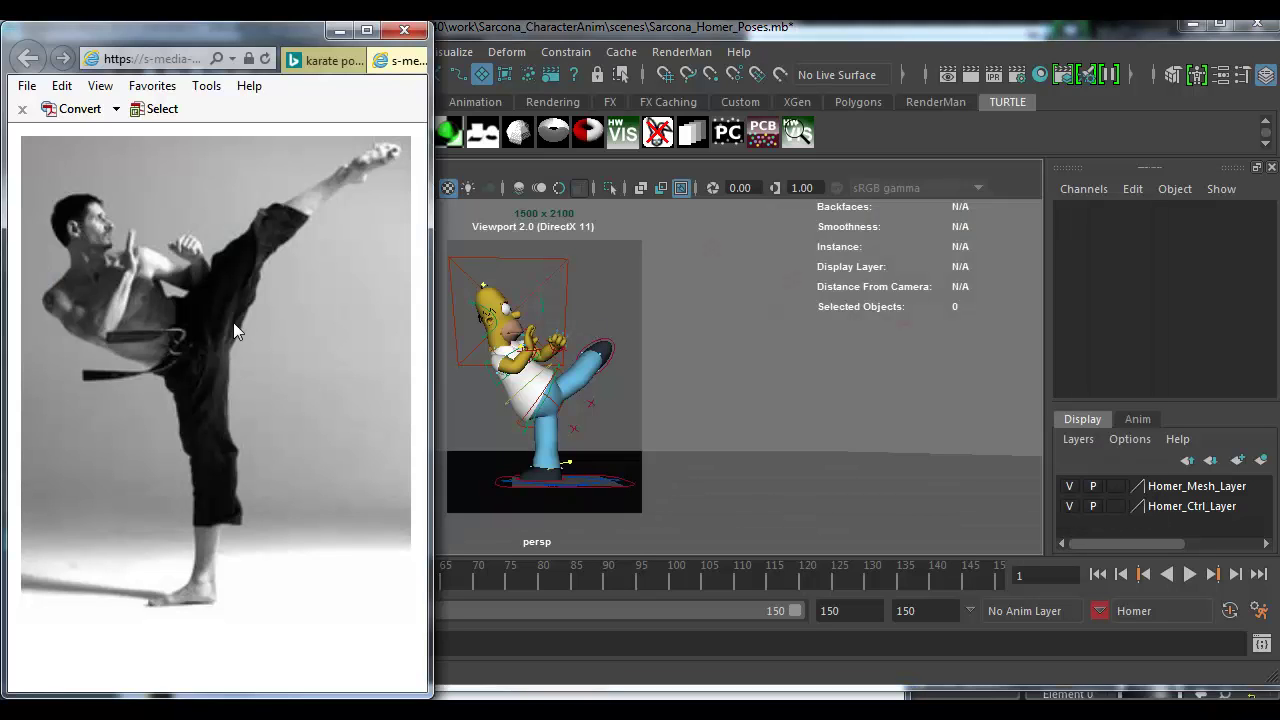
right_click(153, 315)
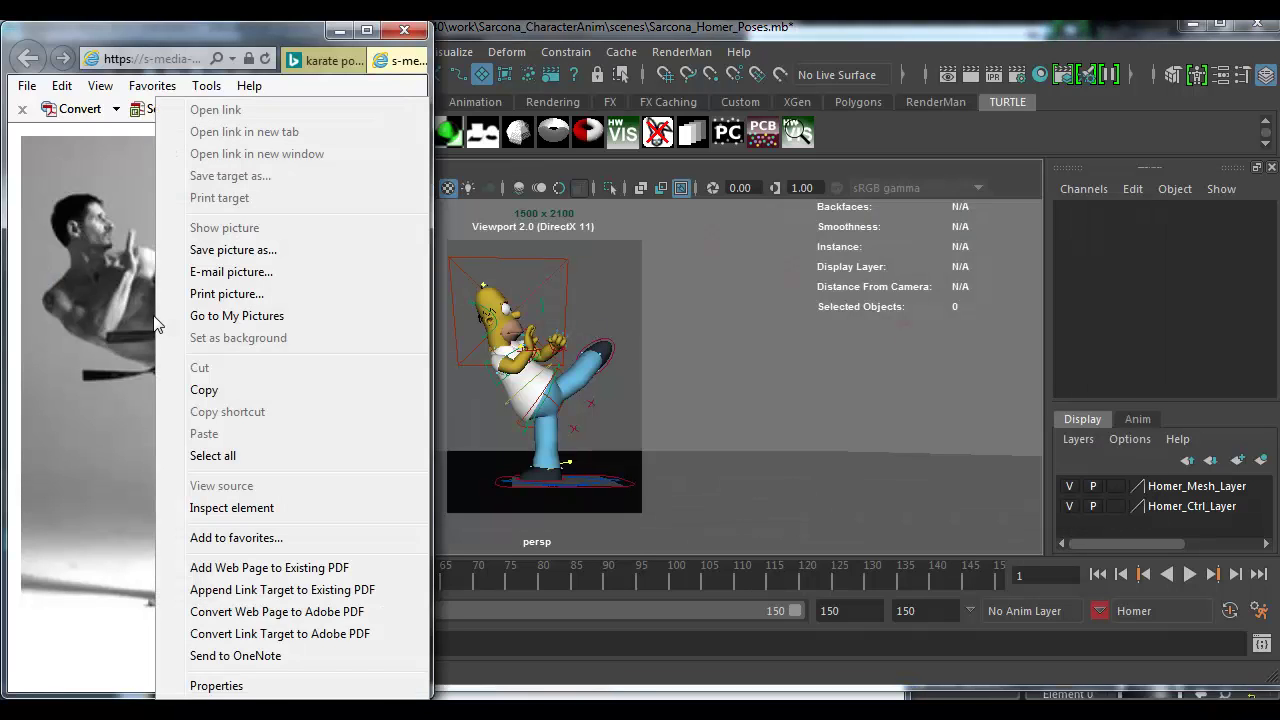
left_click(278, 258)
scroll(155, 270, "down", 3)
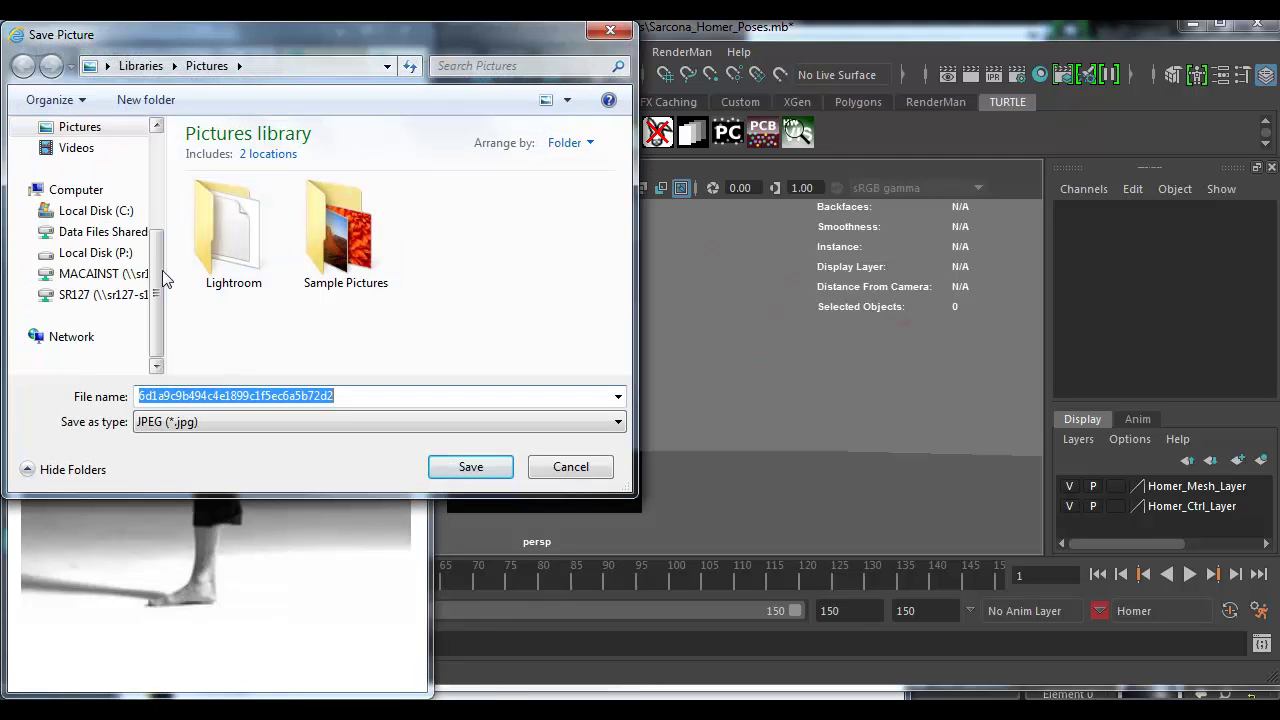
left_click(120, 254)
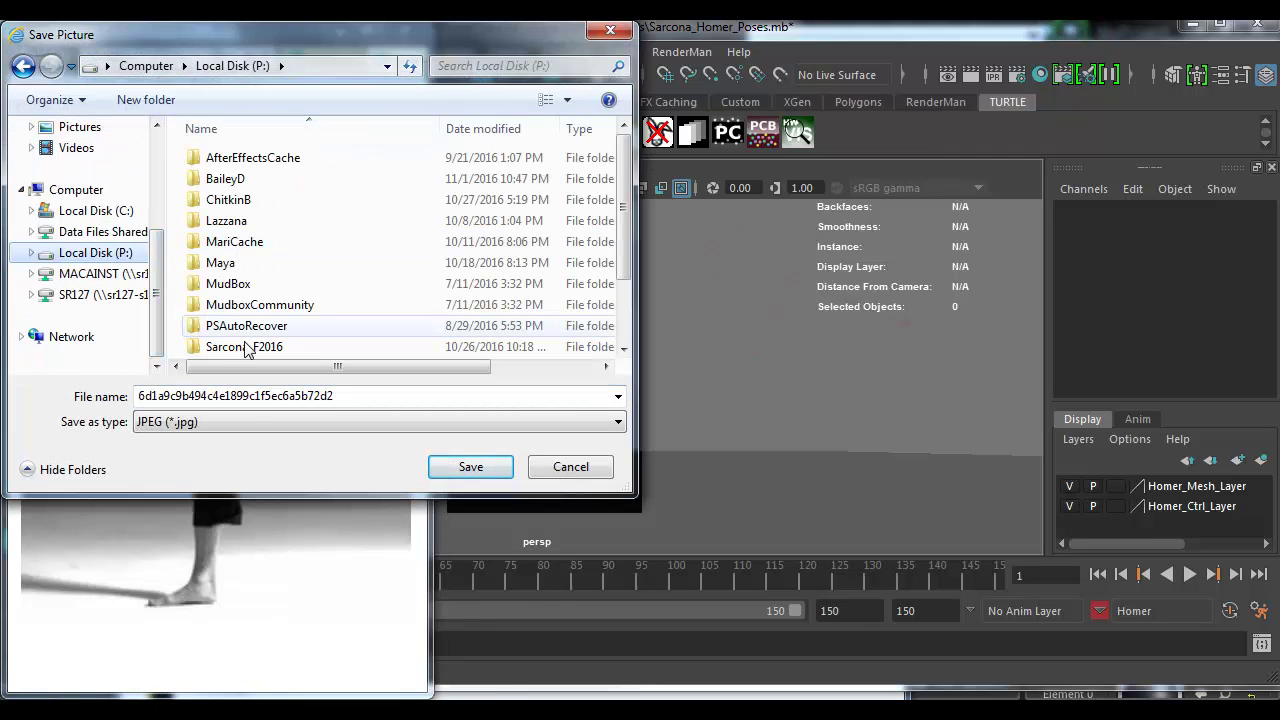
double_click(245, 347)
double_click(225, 220)
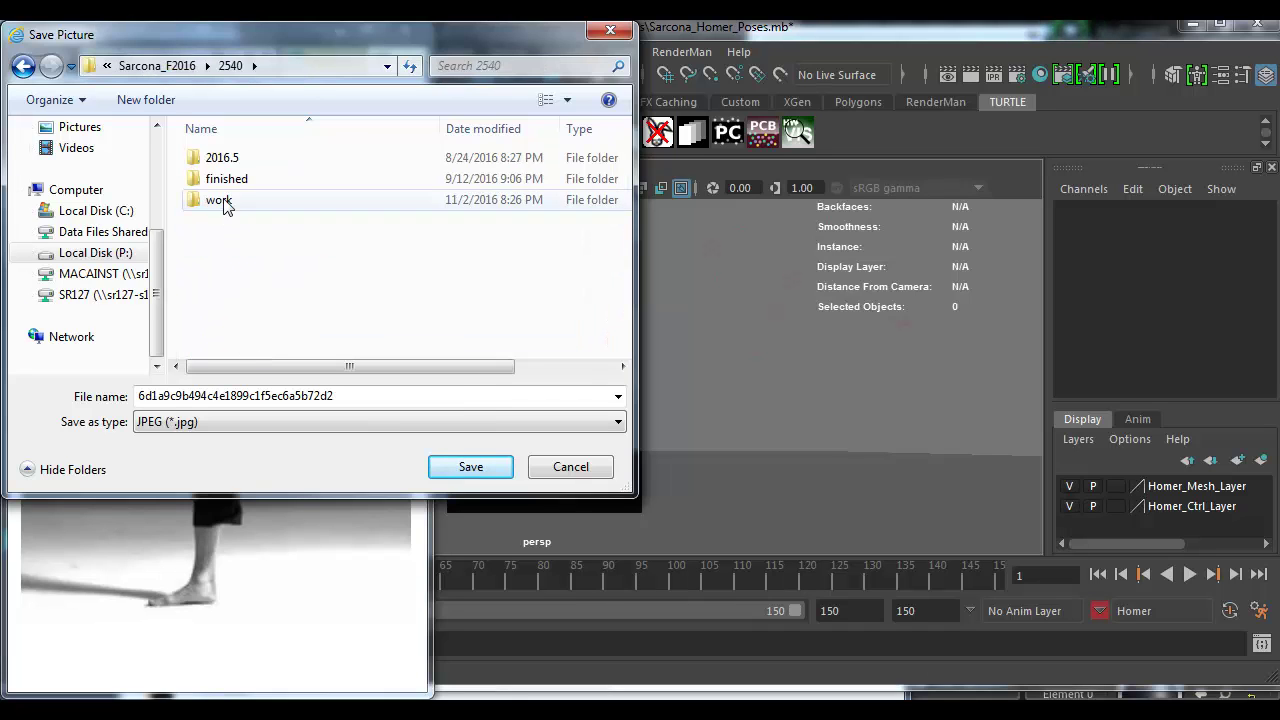
double_click(222, 202)
double_click(240, 266)
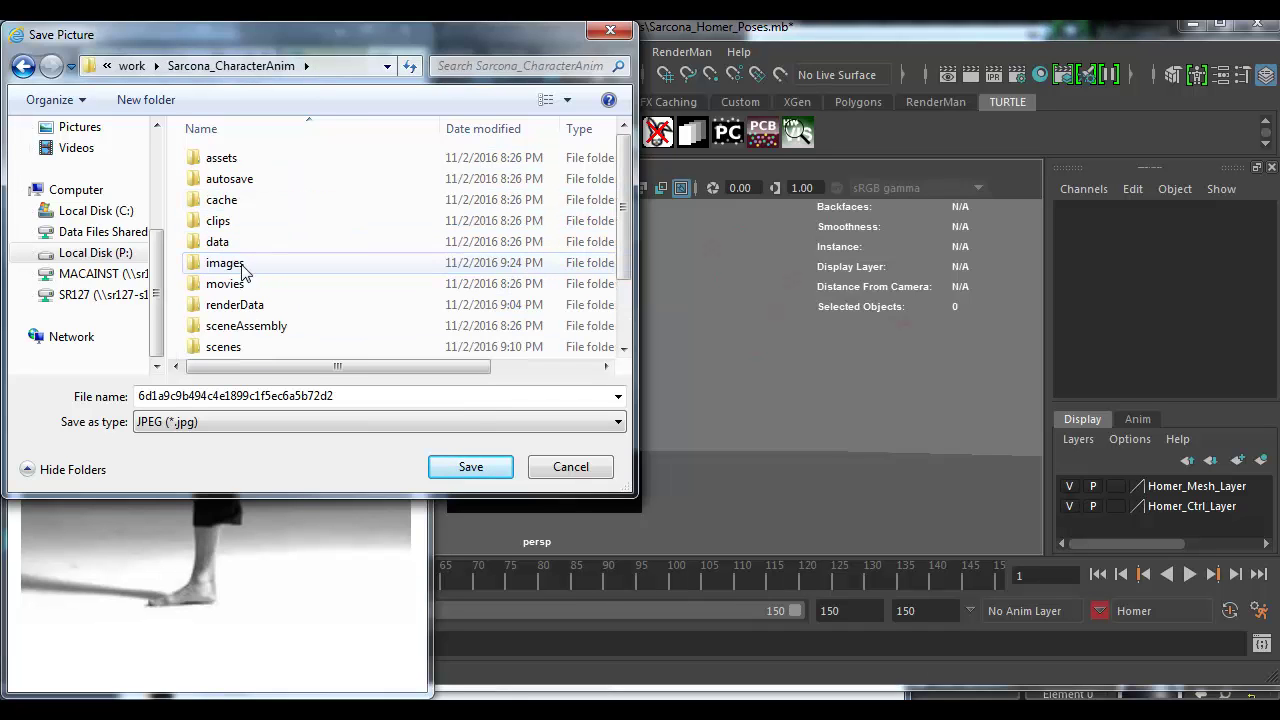
scroll(243, 272, "down", 2)
double_click(243, 346)
Step: Save the reference picture as a JPEG named kick and return to Maya
double_click(267, 397)
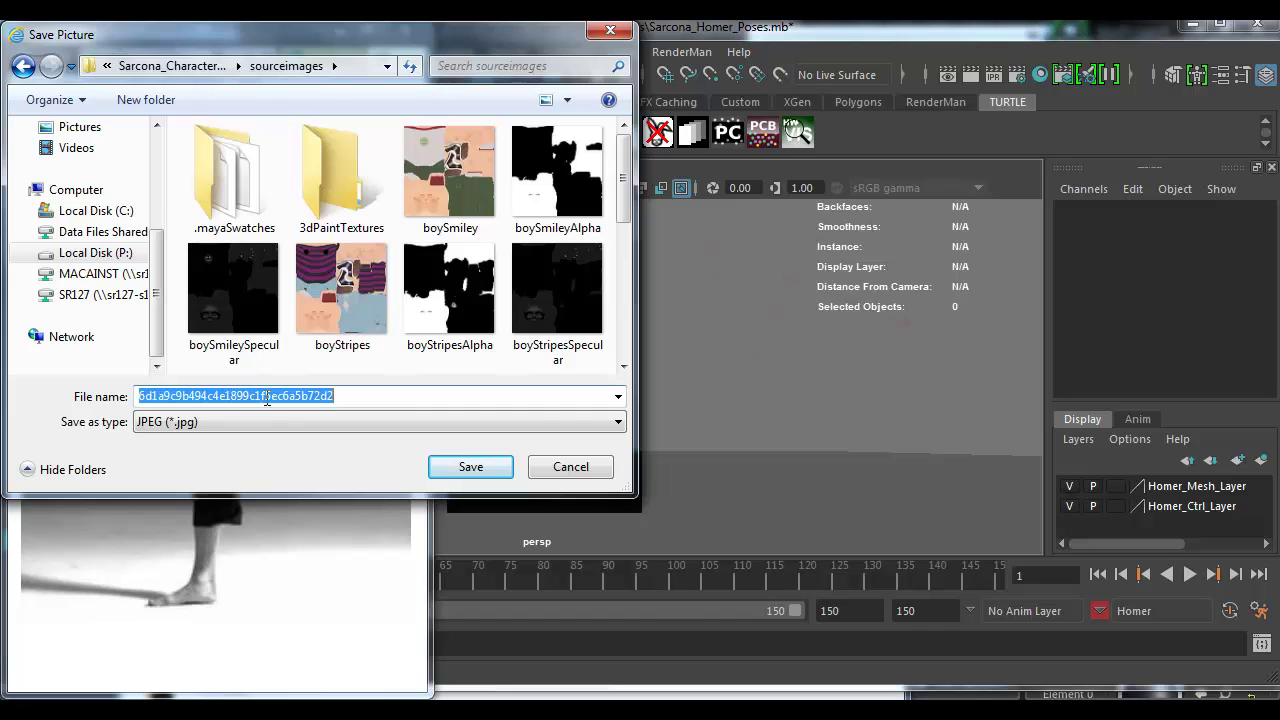
type("ima")
key("BackSpace")
key("BackSpace")
key("BackSpace")
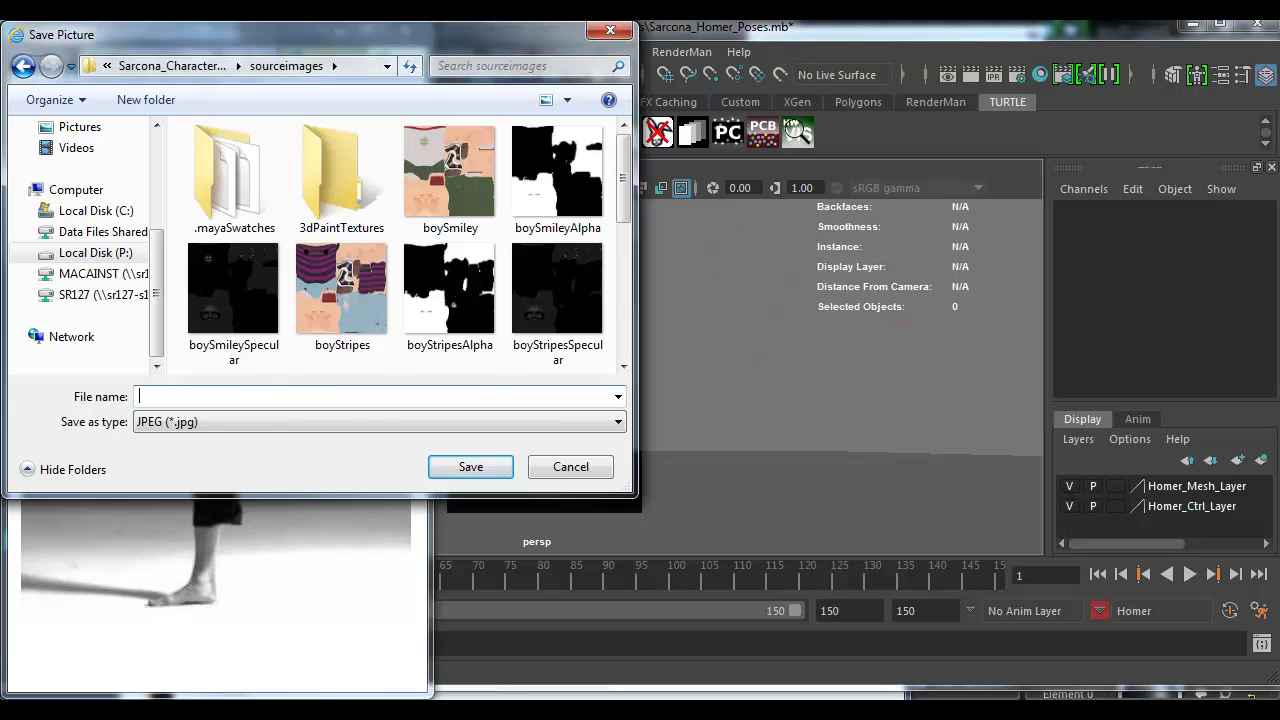
type("kick")
key("Return")
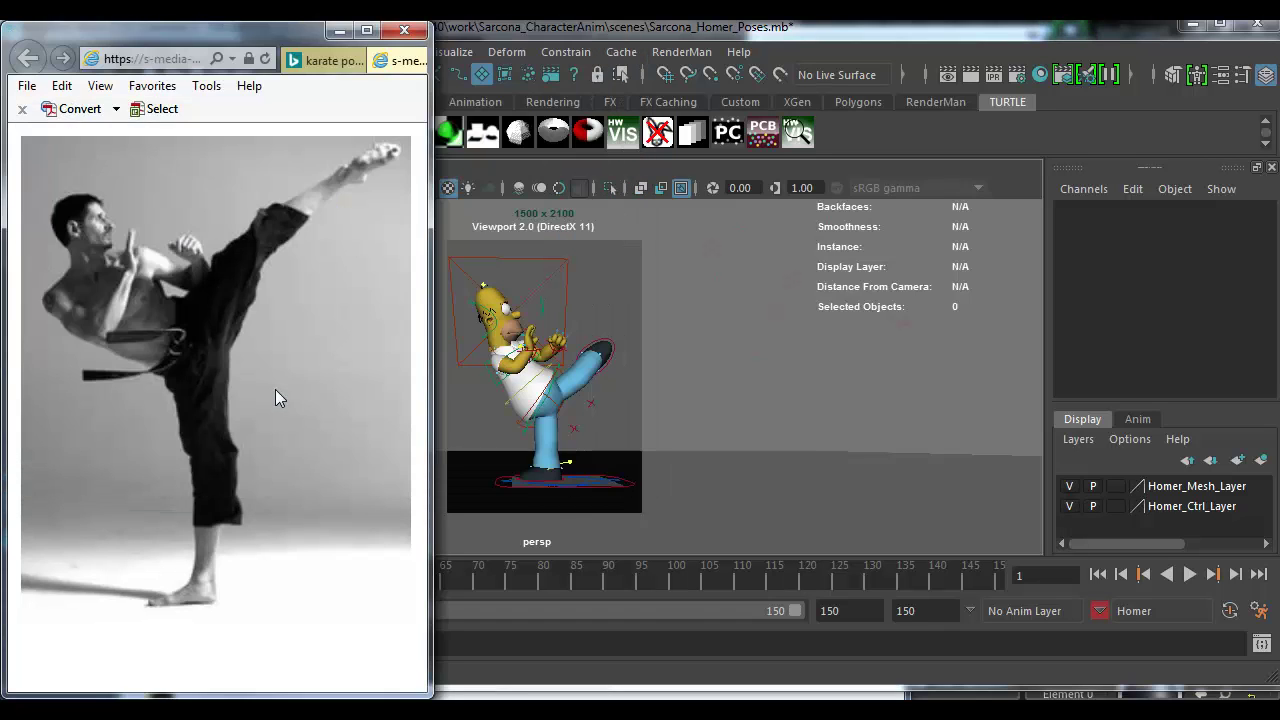
left_click(513, 33)
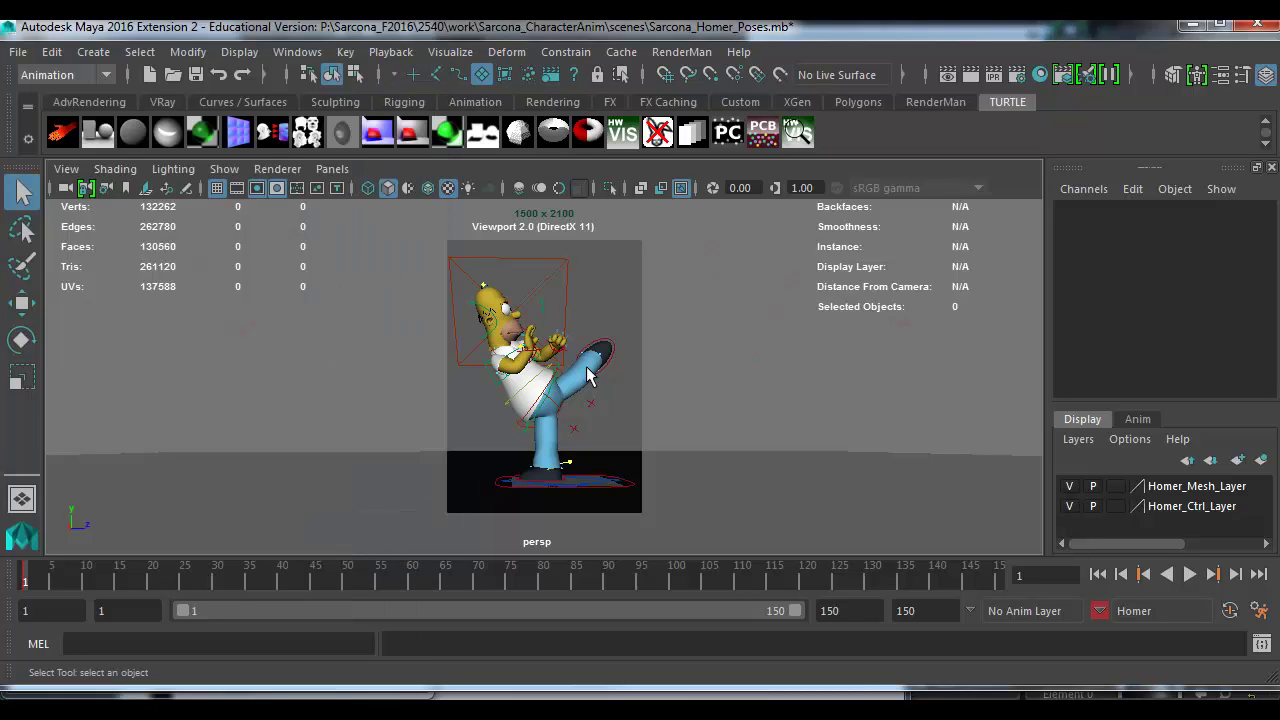